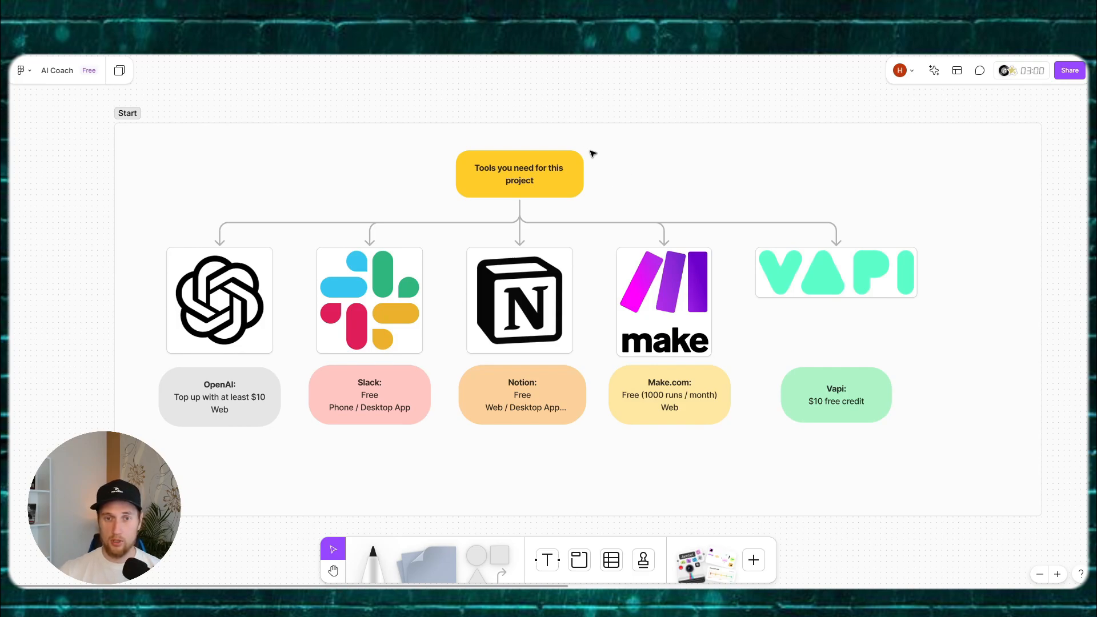
Step: Centre the tools diagram and select text in the OpenAI card, including the $10 amount and 'Web'
{"action": "scroll", "coordinate": [553, 180], "scroll_direction": "up", "scroll_amount": 2}
{"action": "left_click_drag", "start_coordinate": [553, 182], "coordinate": [522, 179]}
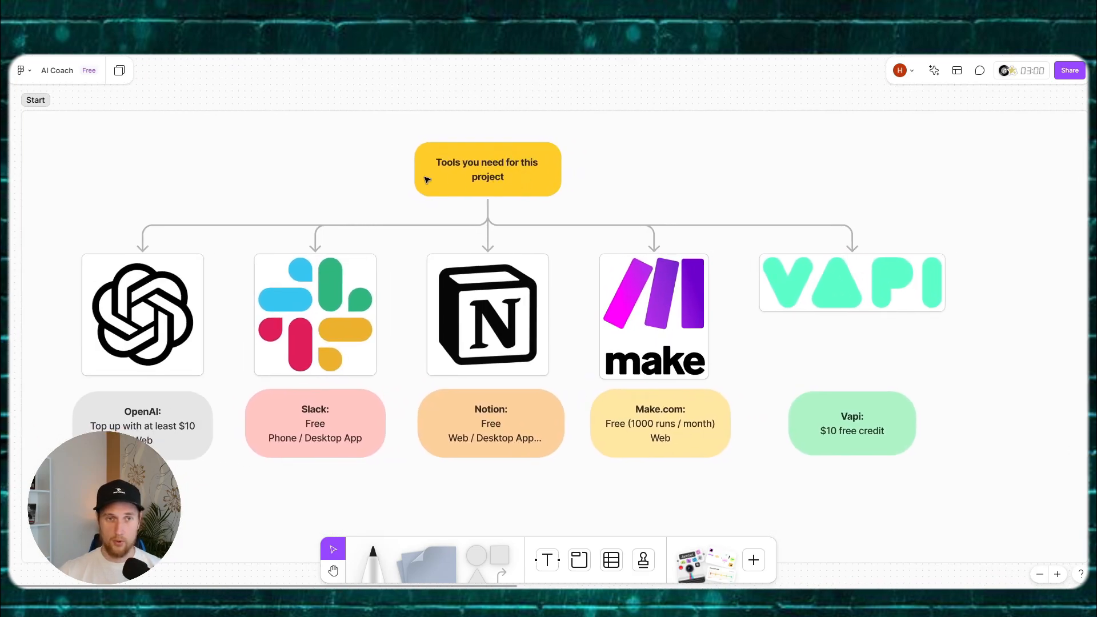
{"action": "double_click", "coordinate": [155, 433]}
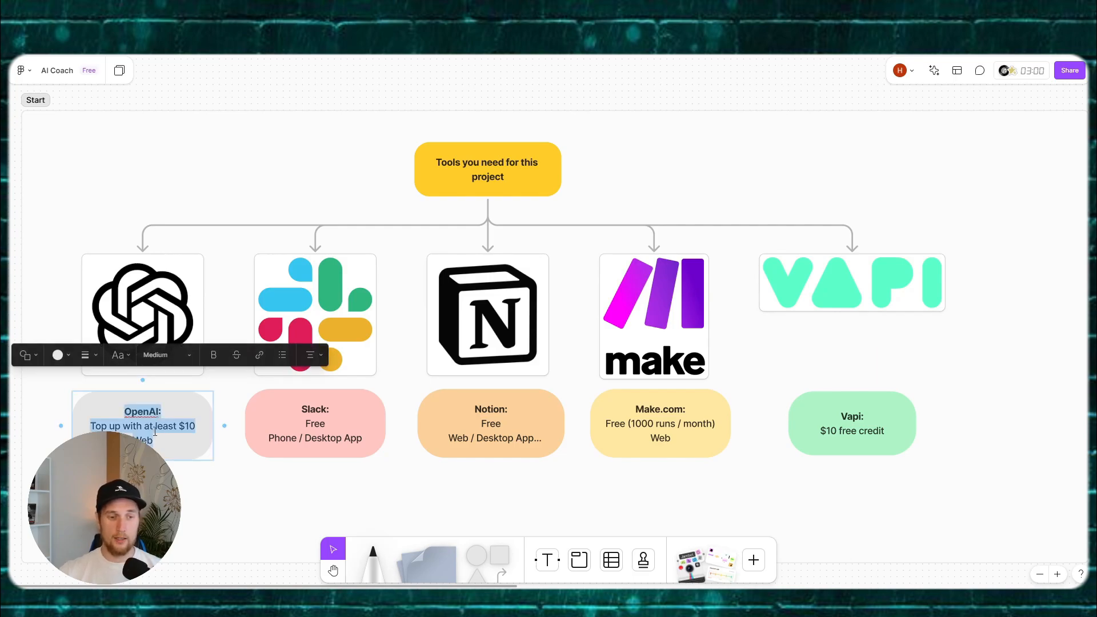
{"action": "left_click", "coordinate": [196, 429]}
{"action": "left_click_drag", "start_coordinate": [190, 430], "coordinate": [181, 433]}
{"action": "left_click", "coordinate": [173, 435]}
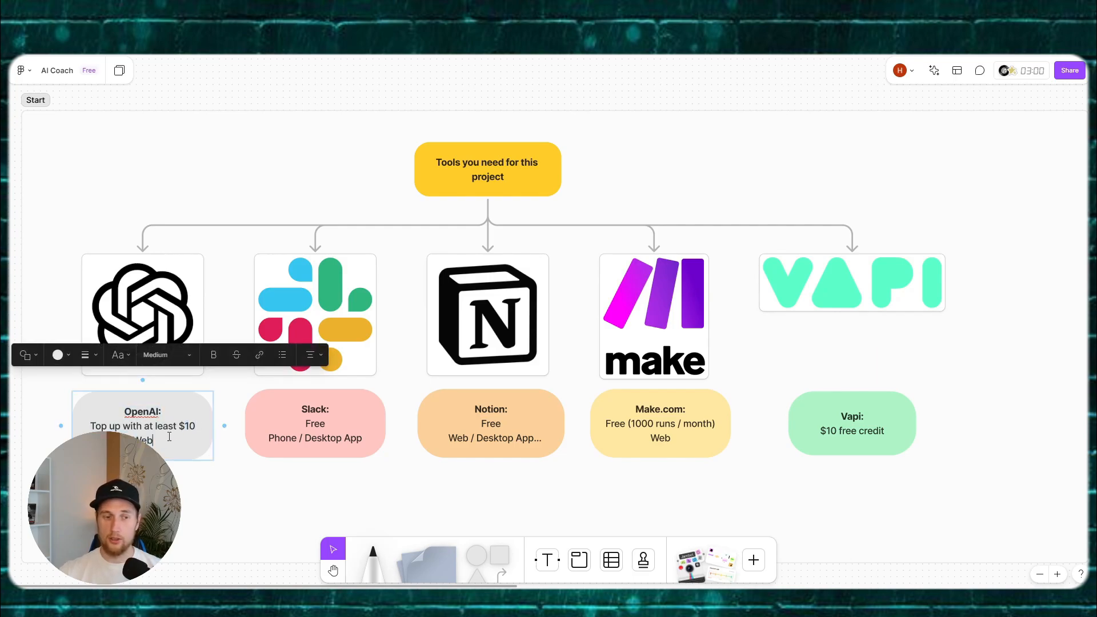
{"action": "double_click", "coordinate": [159, 440]}
{"action": "left_click", "coordinate": [158, 440]}
{"action": "double_click", "coordinate": [159, 440]}
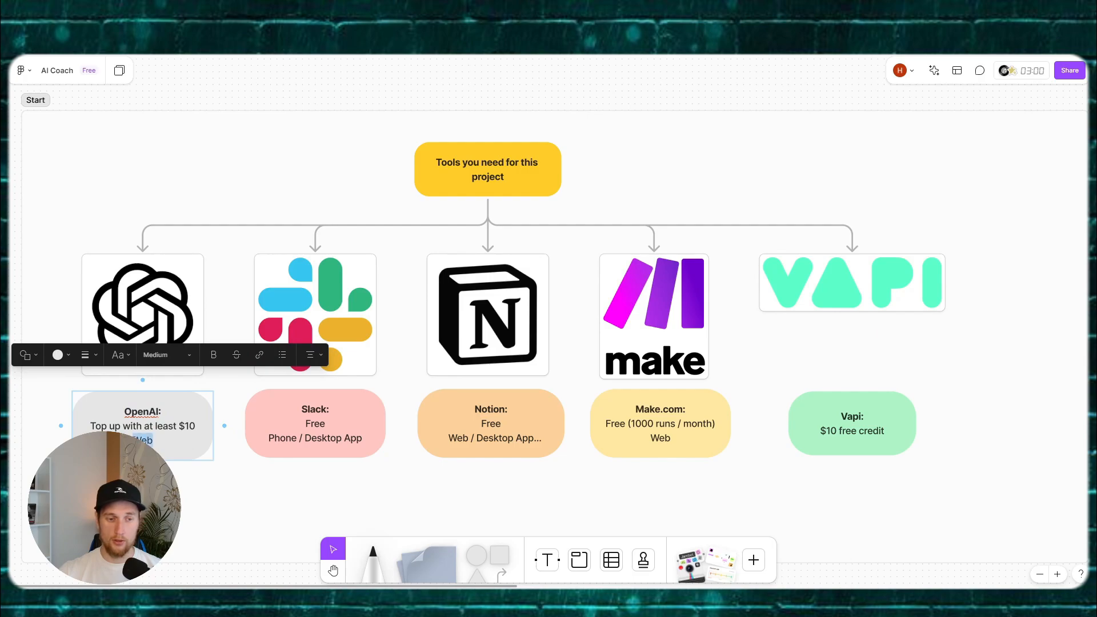
{"action": "left_click", "coordinate": [162, 441]}
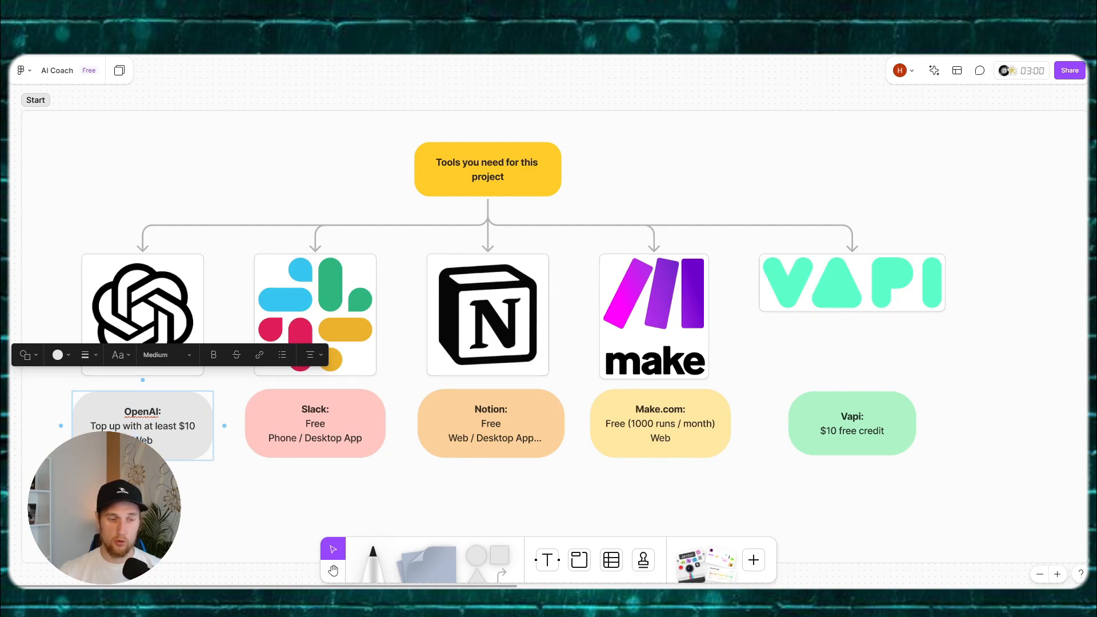
{"action": "left_click", "coordinate": [296, 502]}
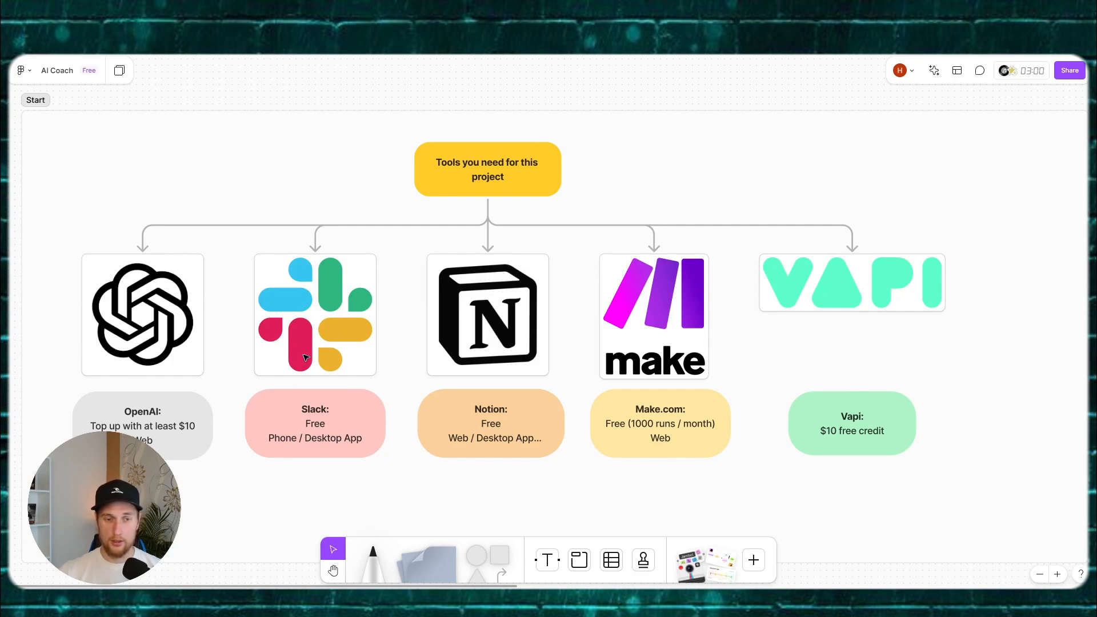
Step: Select text in the Slack card's 'Phone' and the Notion card's heading and 'Web' labels
{"action": "double_click", "coordinate": [286, 442]}
{"action": "left_click_drag", "start_coordinate": [296, 440], "coordinate": [352, 439]}
{"action": "left_click", "coordinate": [333, 439]}
{"action": "left_click", "coordinate": [362, 439]}
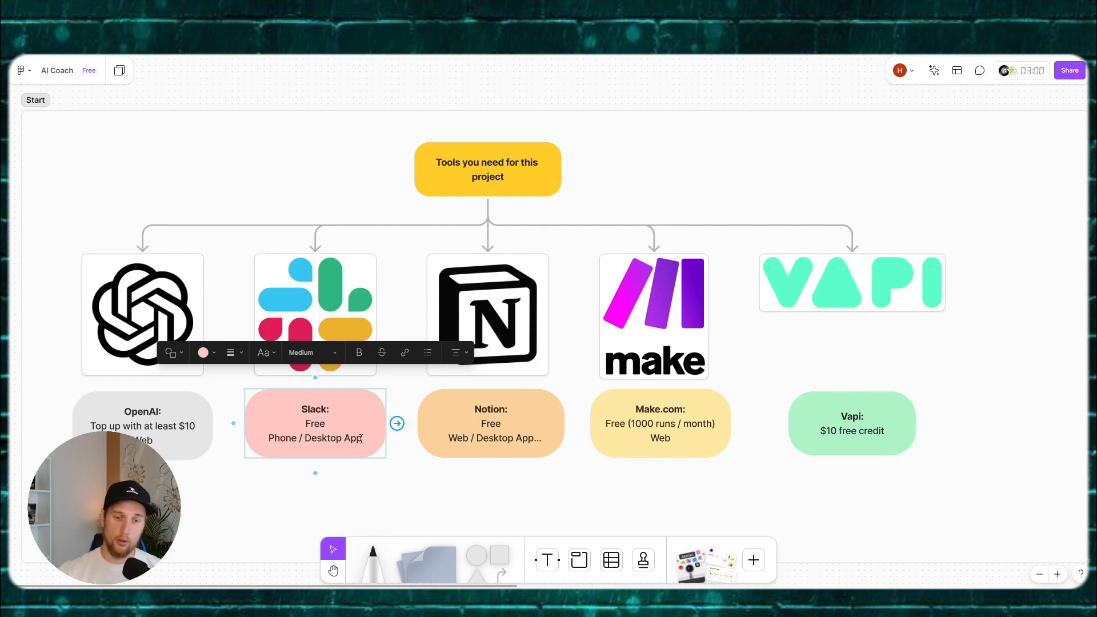
{"action": "left_click_drag", "start_coordinate": [481, 410], "coordinate": [521, 409]}
{"action": "left_click", "coordinate": [519, 409]}
{"action": "left_click_drag", "start_coordinate": [449, 439], "coordinate": [516, 439]}
{"action": "left_click", "coordinate": [528, 439]}
{"action": "mouse_move", "coordinate": [611, 597]}
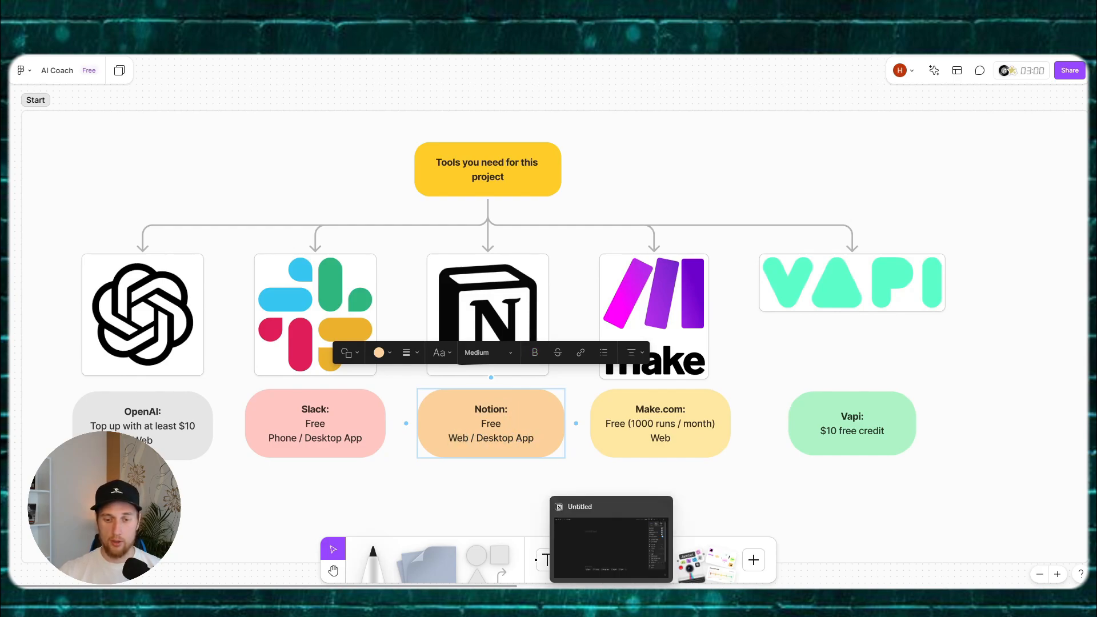
Step: Select the Make.com card's heading, 1000 runs figure and 'Web', then the Vapi heading
{"action": "left_click_drag", "start_coordinate": [636, 410], "coordinate": [688, 410]}
{"action": "left_click", "coordinate": [688, 411]}
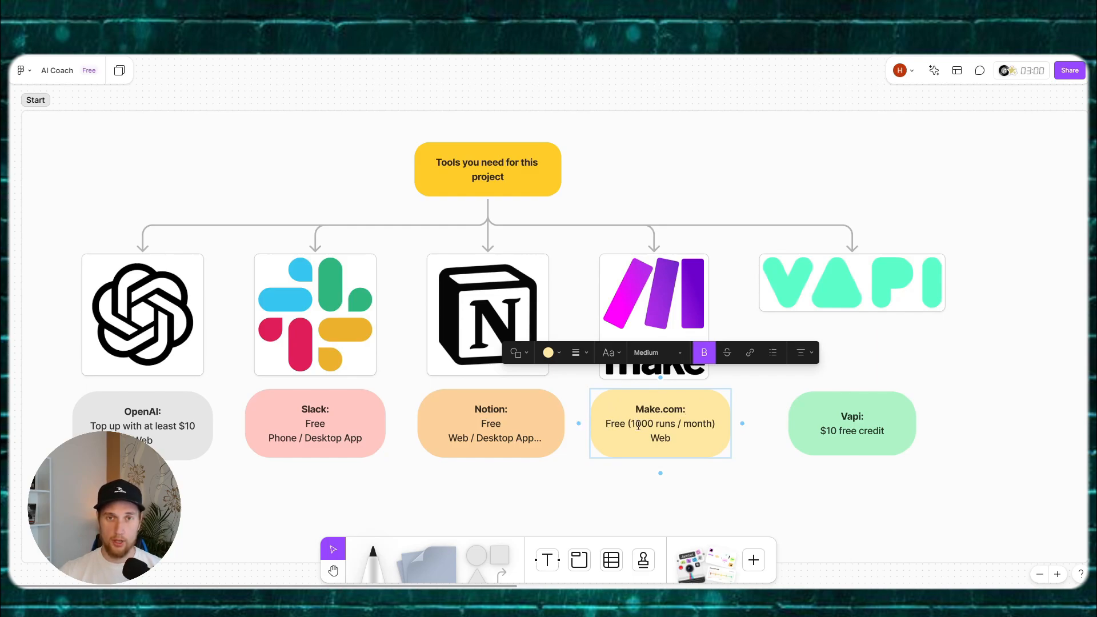
{"action": "left_click_drag", "start_coordinate": [636, 424], "coordinate": [654, 424]}
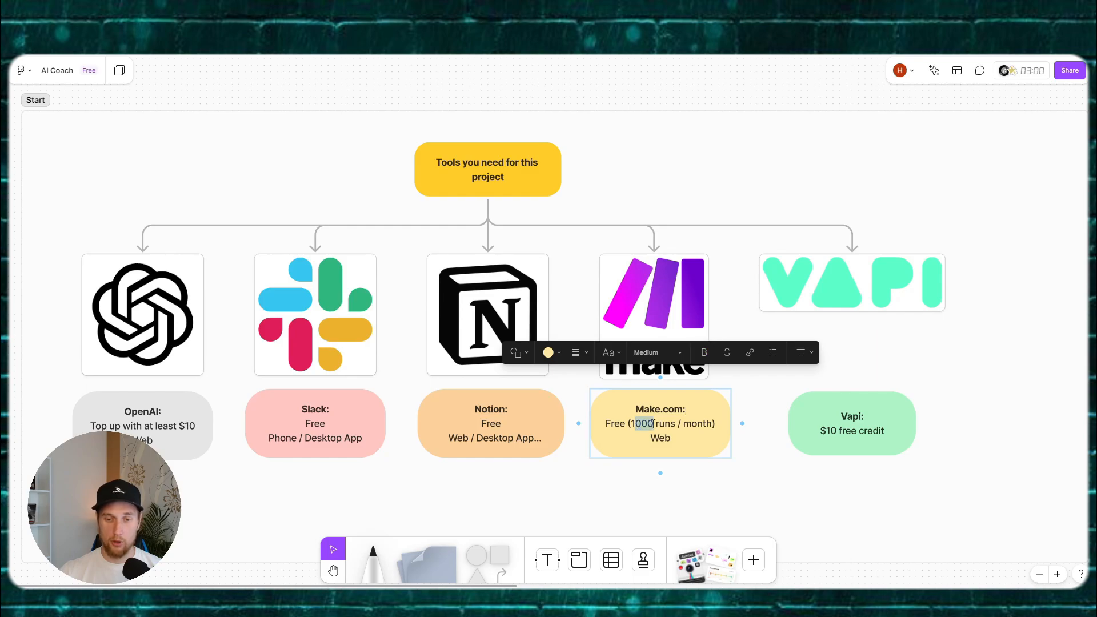
{"action": "left_click", "coordinate": [653, 423]}
{"action": "double_click", "coordinate": [657, 438]}
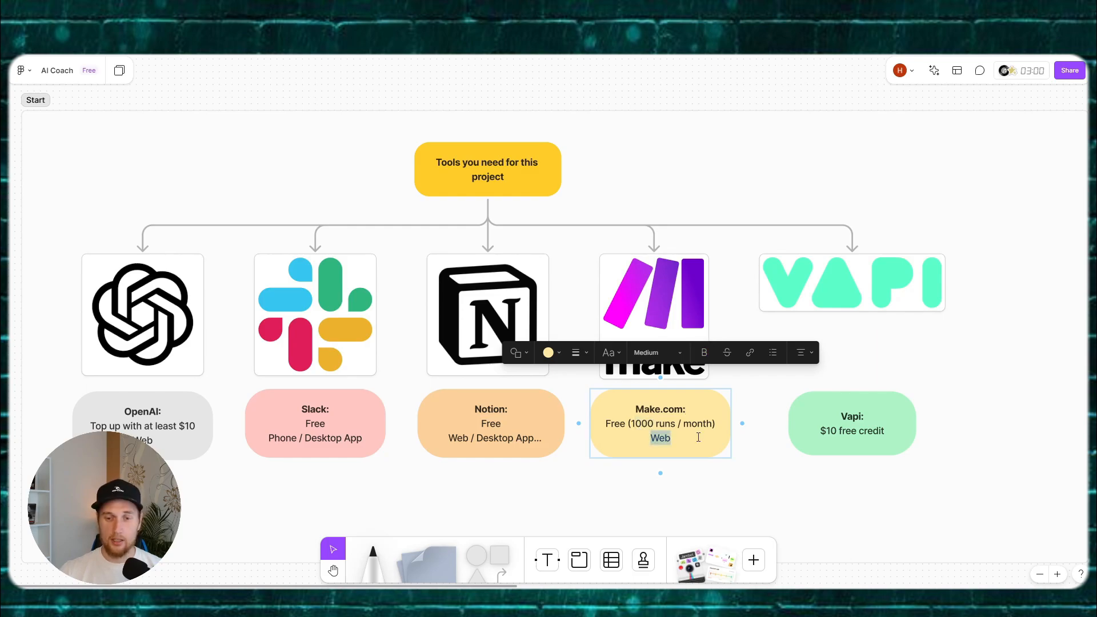
{"action": "left_click", "coordinate": [654, 437]}
{"action": "double_click", "coordinate": [651, 436]}
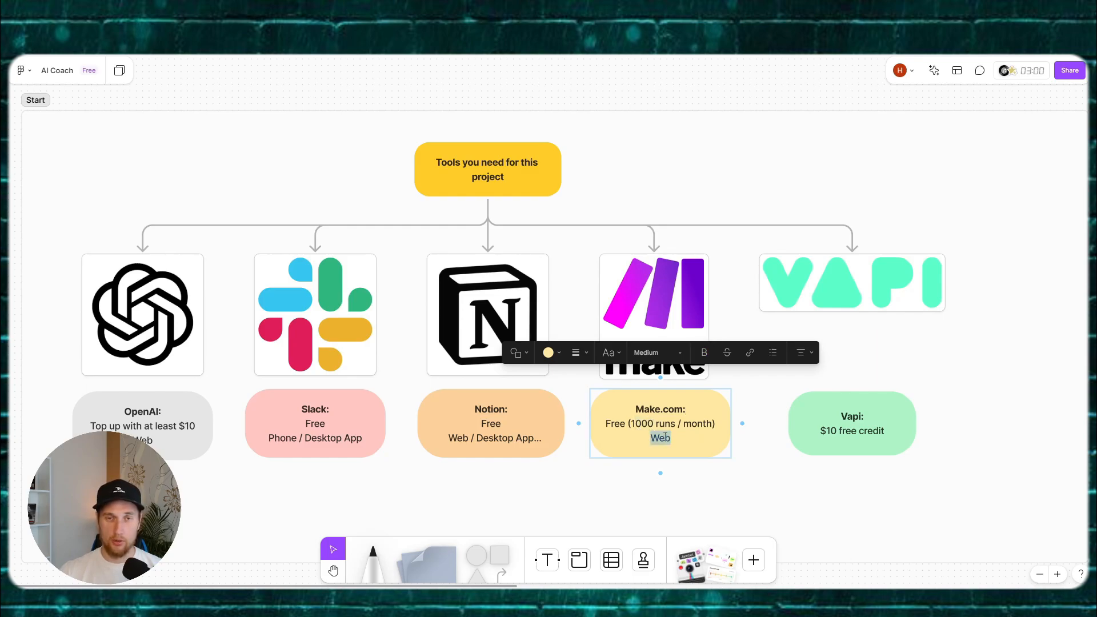
{"action": "double_click", "coordinate": [851, 416]}
{"action": "left_click", "coordinate": [866, 417]}
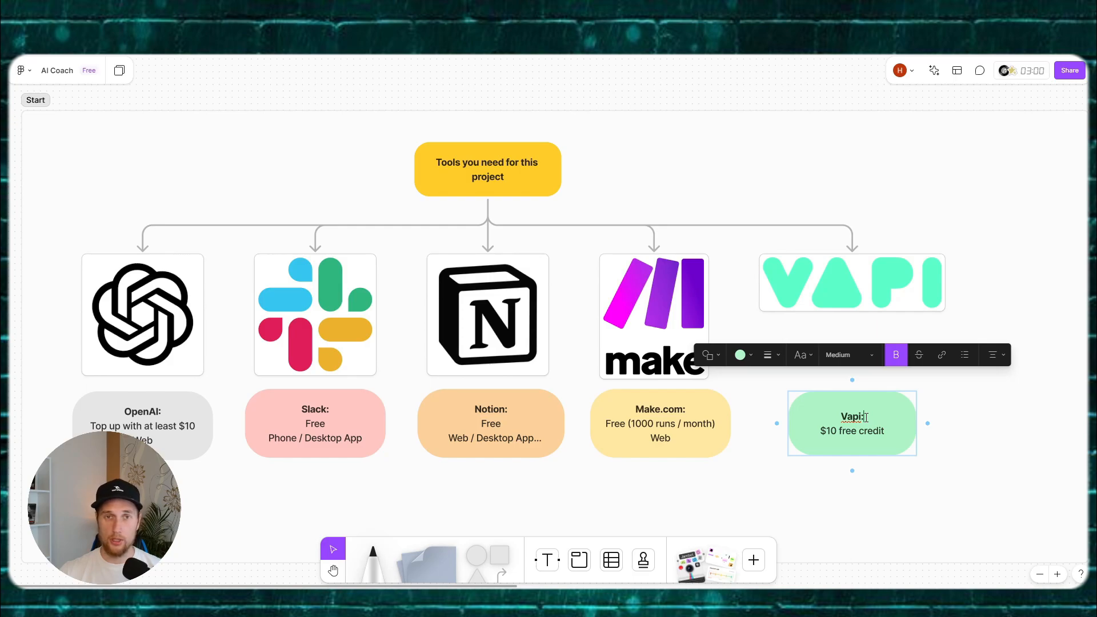
{"action": "left_click", "coordinate": [574, 494]}
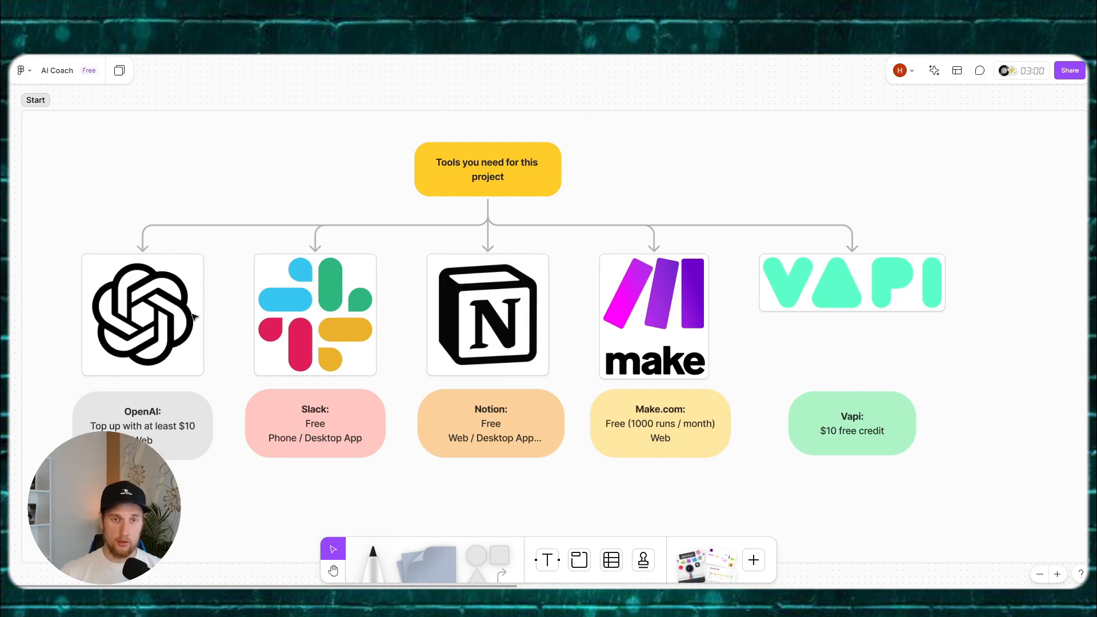
Step: Create an OpenAI secret key named 'AI Coach' and copy it
{"action": "left_click_drag", "start_coordinate": [258, 315], "coordinate": [324, 232]}
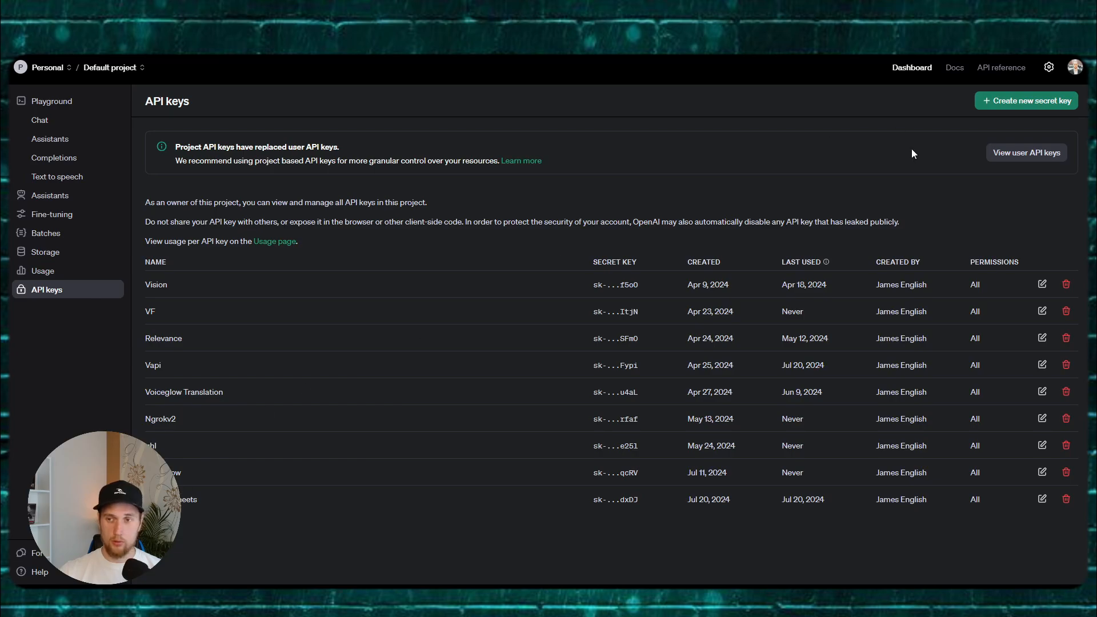
{"action": "left_click", "coordinate": [1026, 108]}
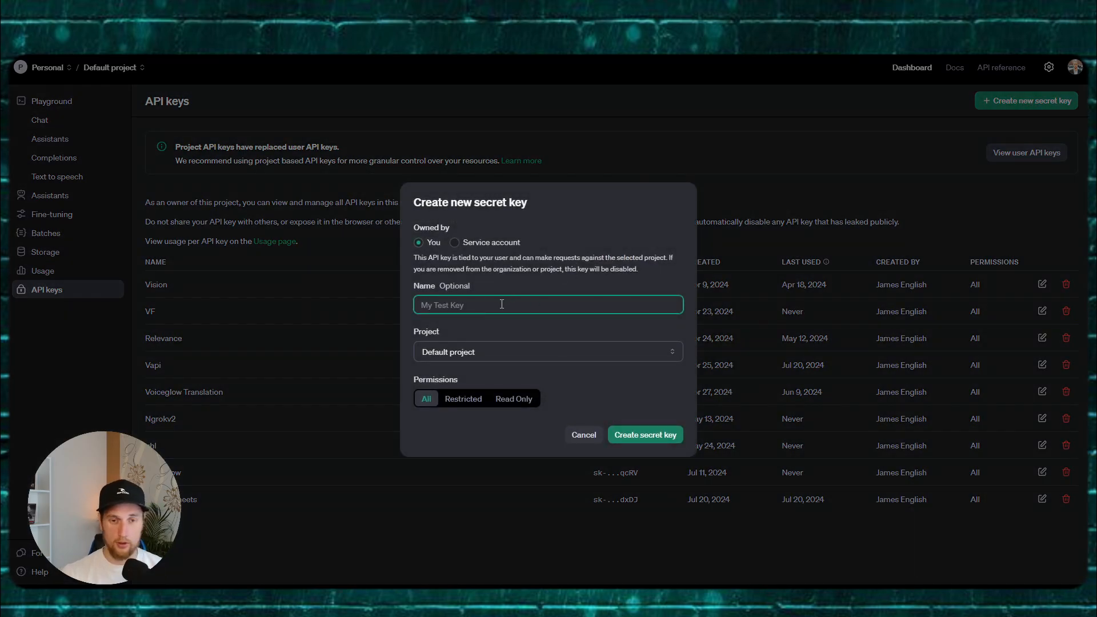
{"action": "type", "text": "Ai Co"}
{"action": "type", "text": "mm"}
{"action": "key", "text": "BackSpace"}
{"action": "key", "text": "BackSpace"}
{"action": "key", "text": "BackSpace"}
{"action": "key", "text": "BackSpace"}
{"action": "key", "text": "BackSpace"}
{"action": "key", "text": "BackSpace"}
{"action": "key", "text": "BackSpace"}
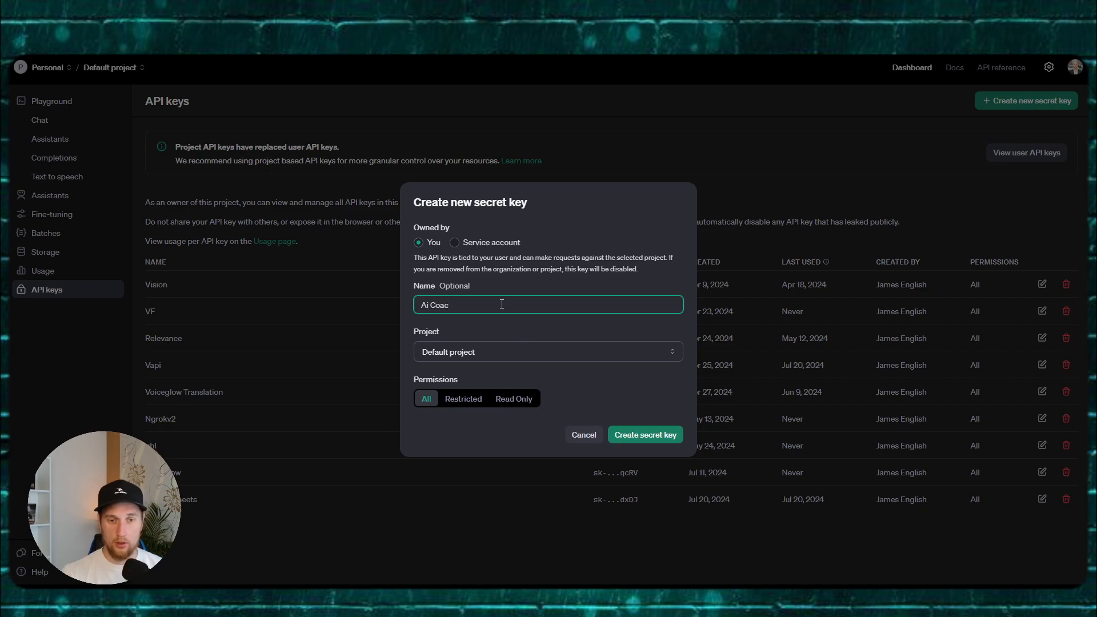
{"action": "type", "text": "AI COAC"}
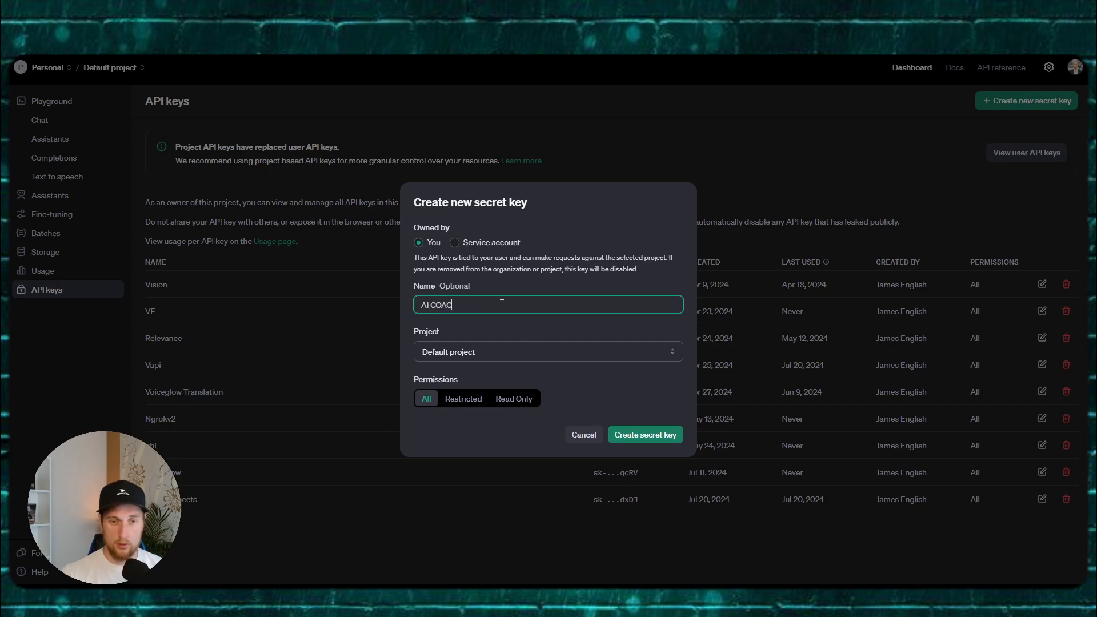
{"action": "key", "text": "BackSpace"}
{"action": "key", "text": "BackSpace"}
{"action": "key", "text": "BackSpace"}
{"action": "type", "text": "oach"}
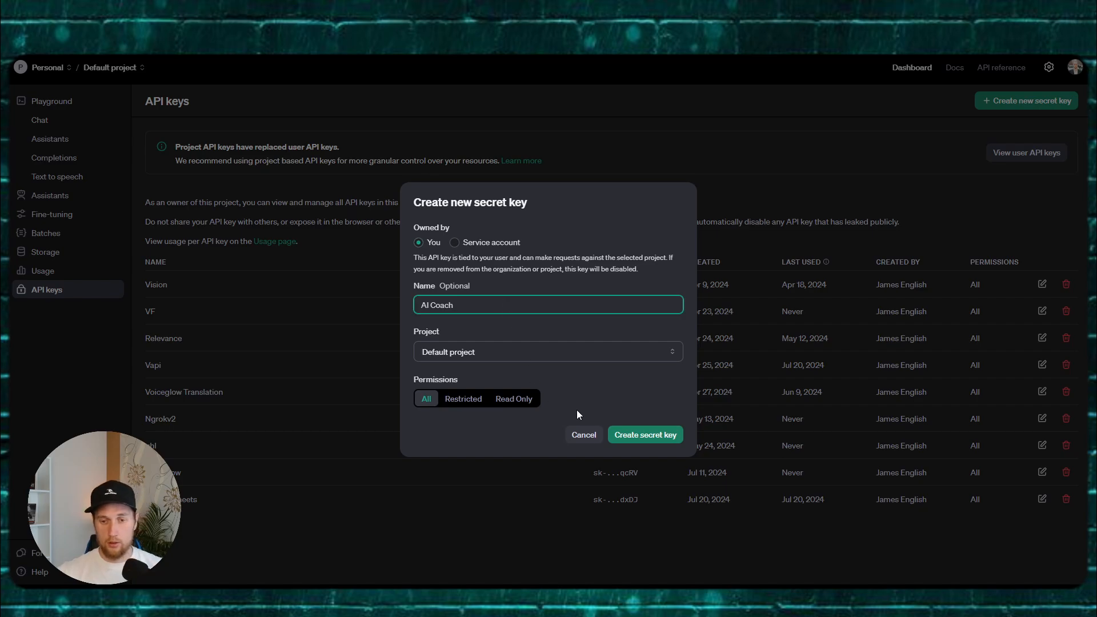
{"action": "left_click", "coordinate": [619, 437]}
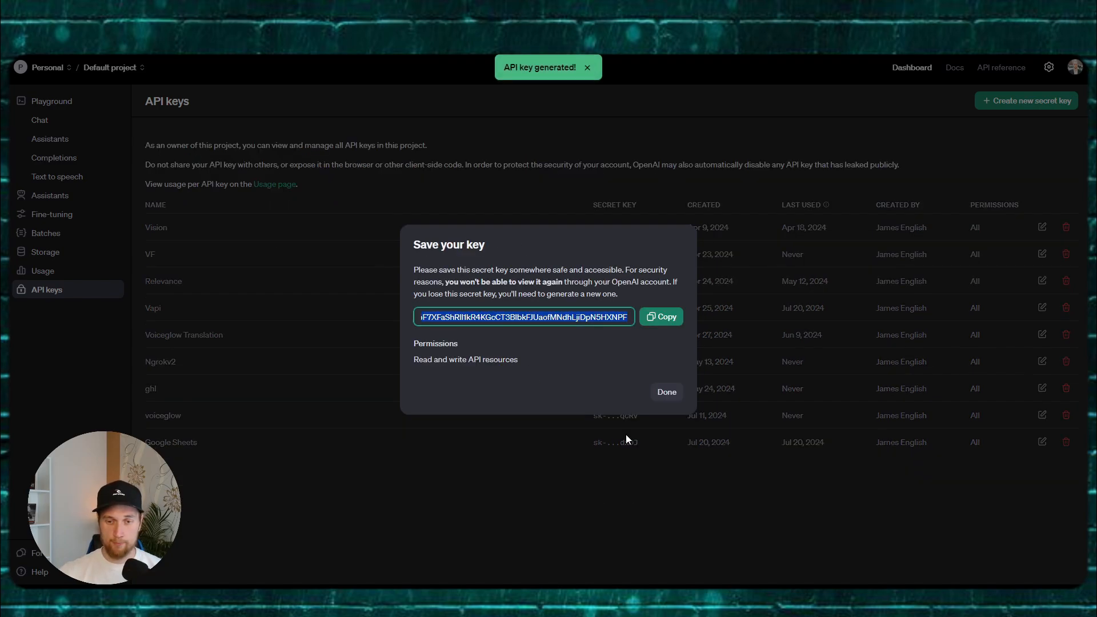
{"action": "left_click", "coordinate": [660, 317]}
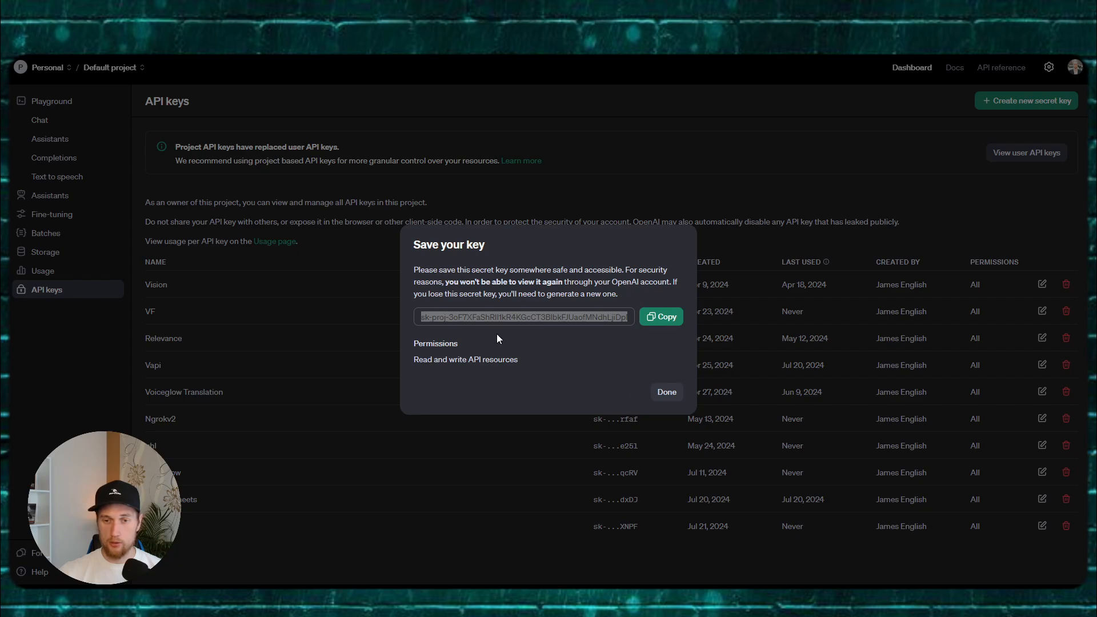
{"action": "left_click", "coordinate": [664, 394]}
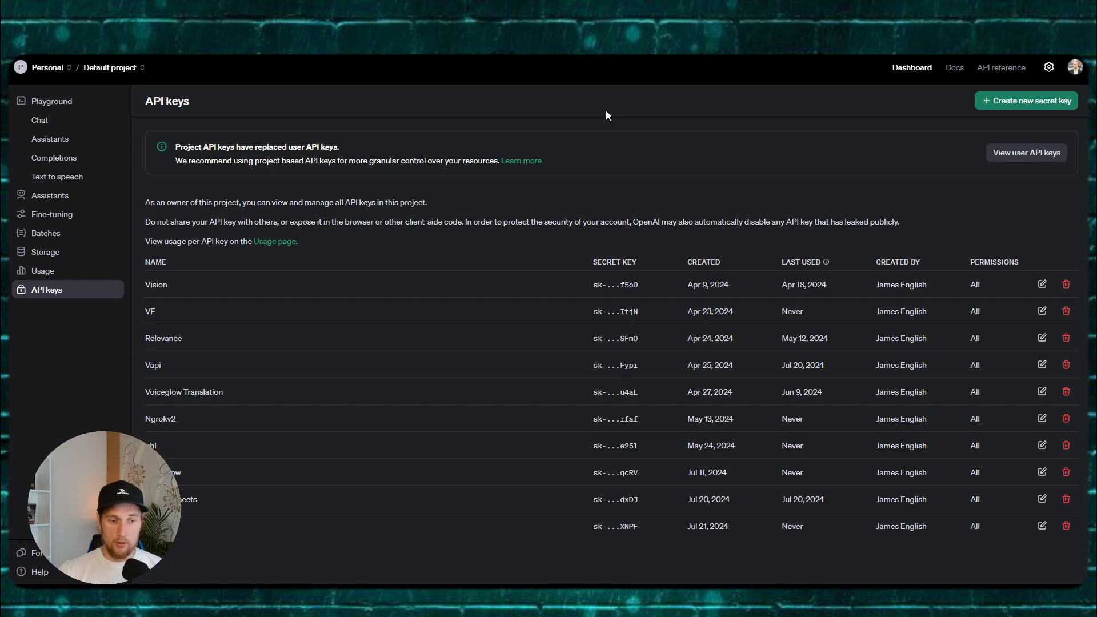
Step: Select the Organization ID in OpenAI's organization General settings, then return to the FigJam board
{"action": "left_click", "coordinate": [1049, 67]}
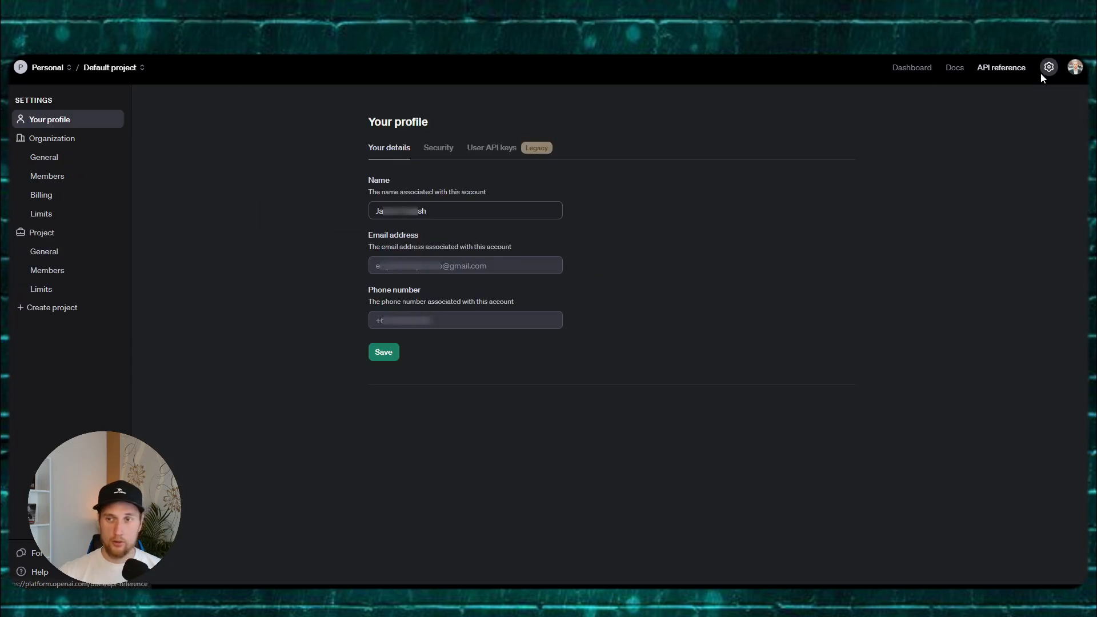
{"action": "left_click", "coordinate": [1074, 68]}
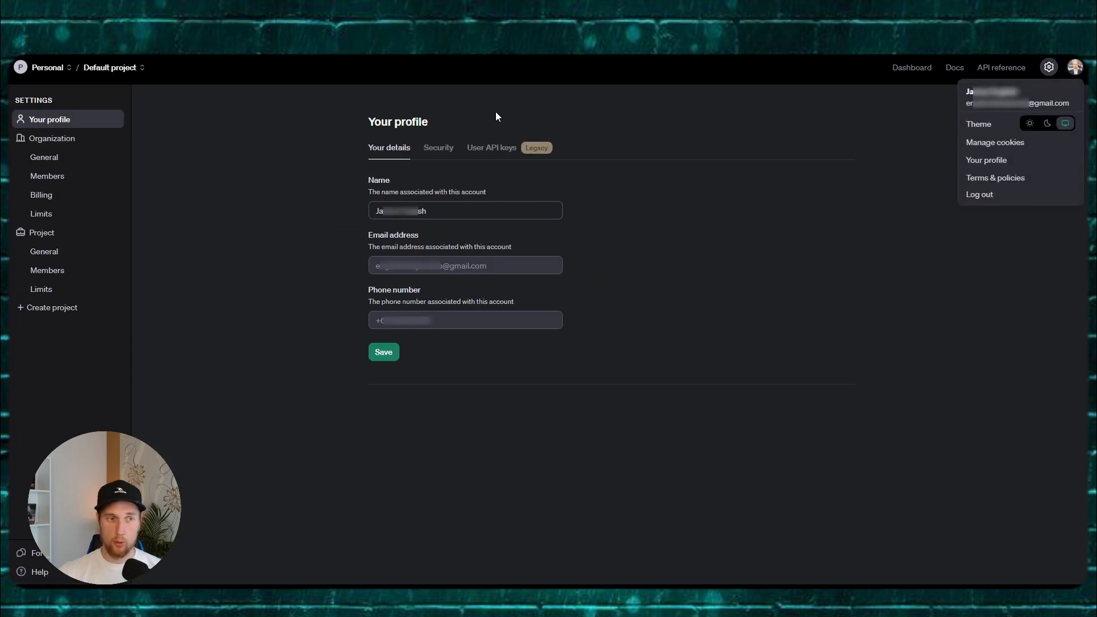
{"action": "left_click", "coordinate": [53, 138]}
{"action": "left_click_drag", "start_coordinate": [497, 256], "coordinate": [400, 254]}
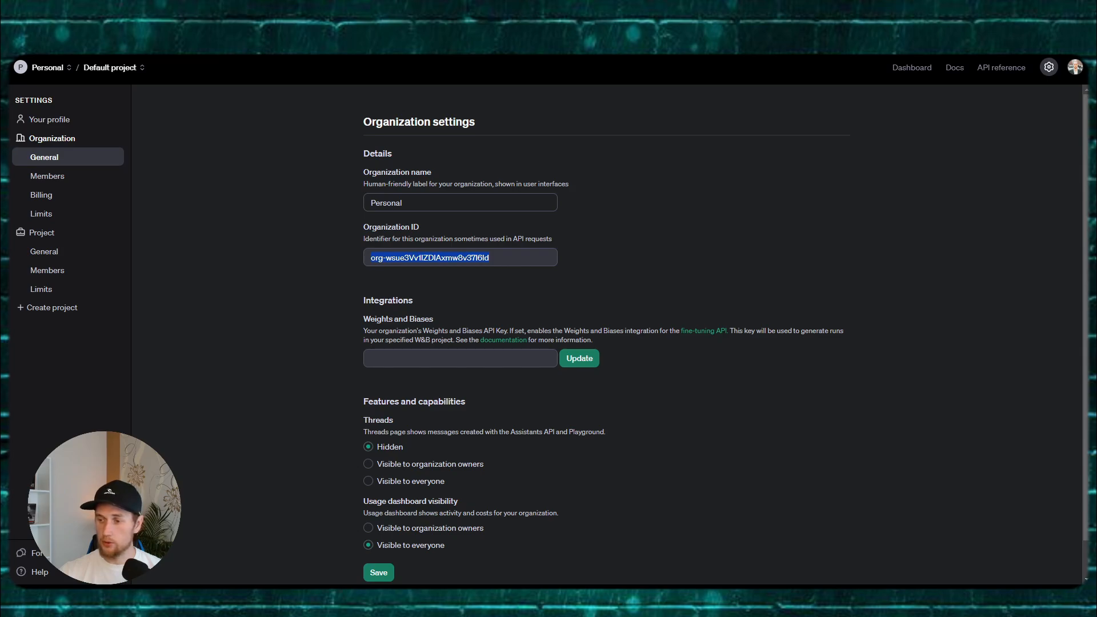
{"action": "key", "text": "alt+Tab"}
{"action": "left_click", "coordinate": [678, 240]}
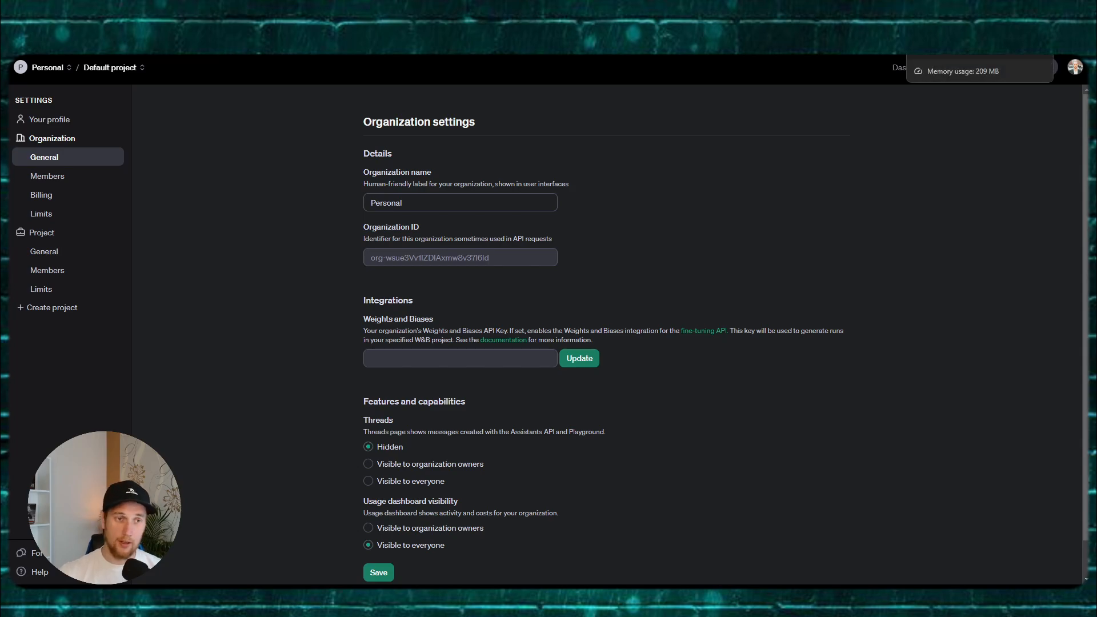
{"action": "left_click", "coordinate": [966, 23]}
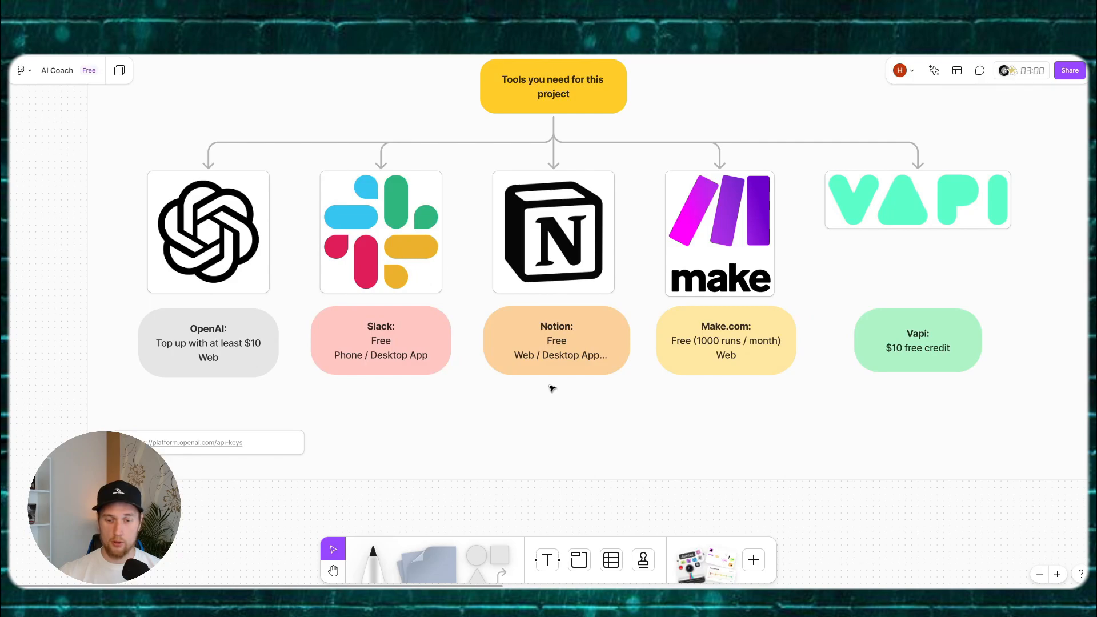
Step: Position and widen the Slack window over the board
{"action": "left_click_drag", "start_coordinate": [1096, 43], "coordinate": [558, 101]}
{"action": "left_click_drag", "start_coordinate": [780, 132], "coordinate": [1035, 131]}
{"action": "left_click_drag", "start_coordinate": [802, 96], "coordinate": [730, 112]}
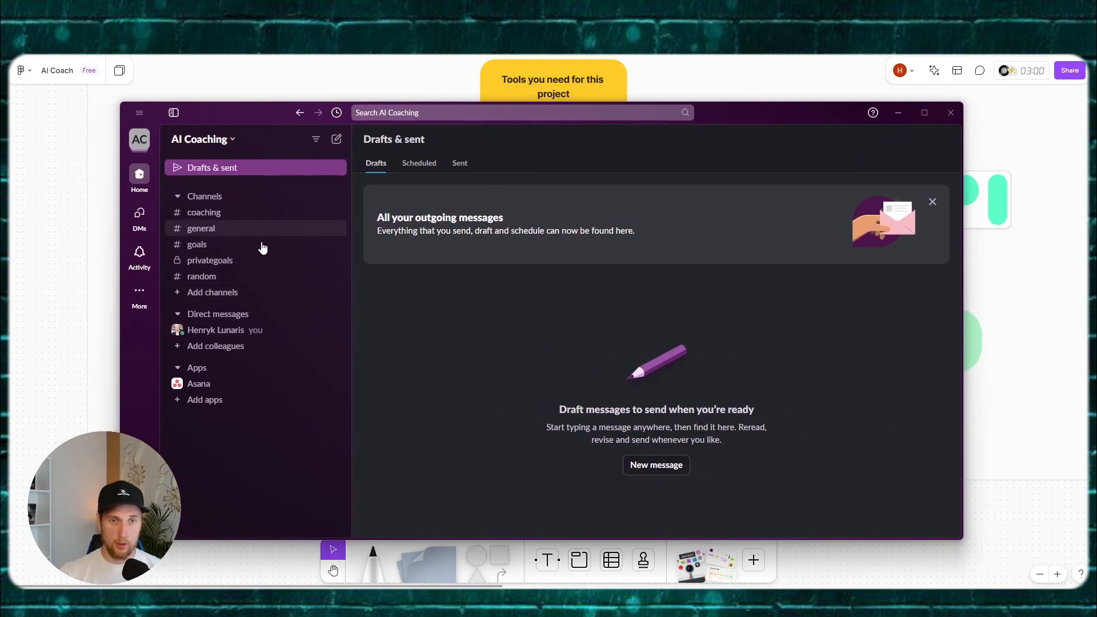
Step: Create the public 'ai-coach' channel without adding people, then hide Slack
{"action": "left_click", "coordinate": [204, 196]}
{"action": "mouse_move", "coordinate": [335, 227]}
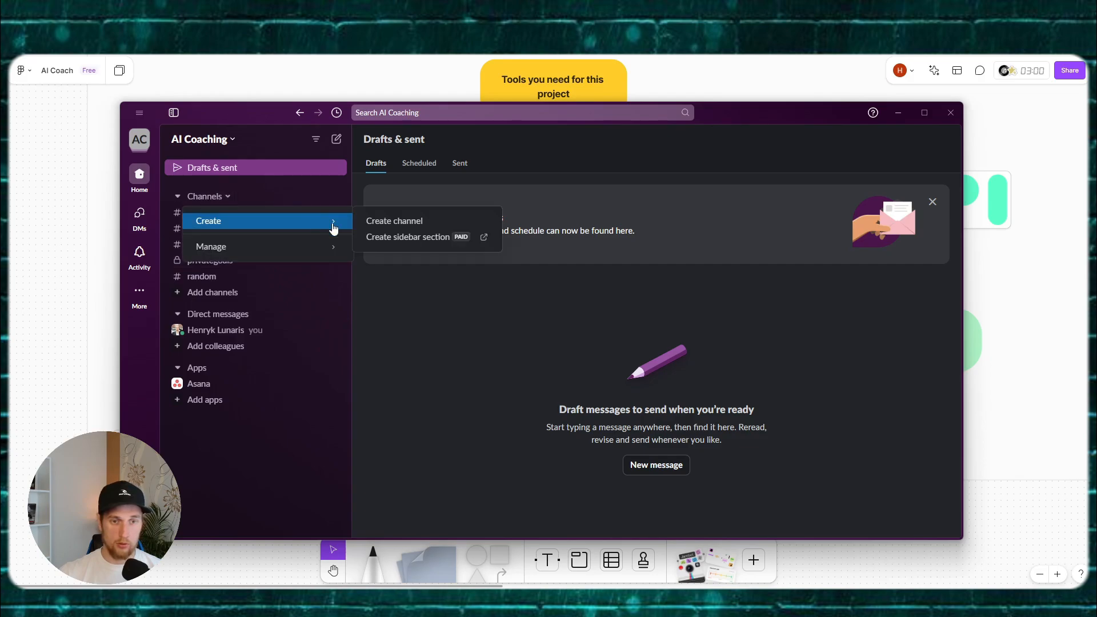
{"action": "left_click", "coordinate": [395, 223]}
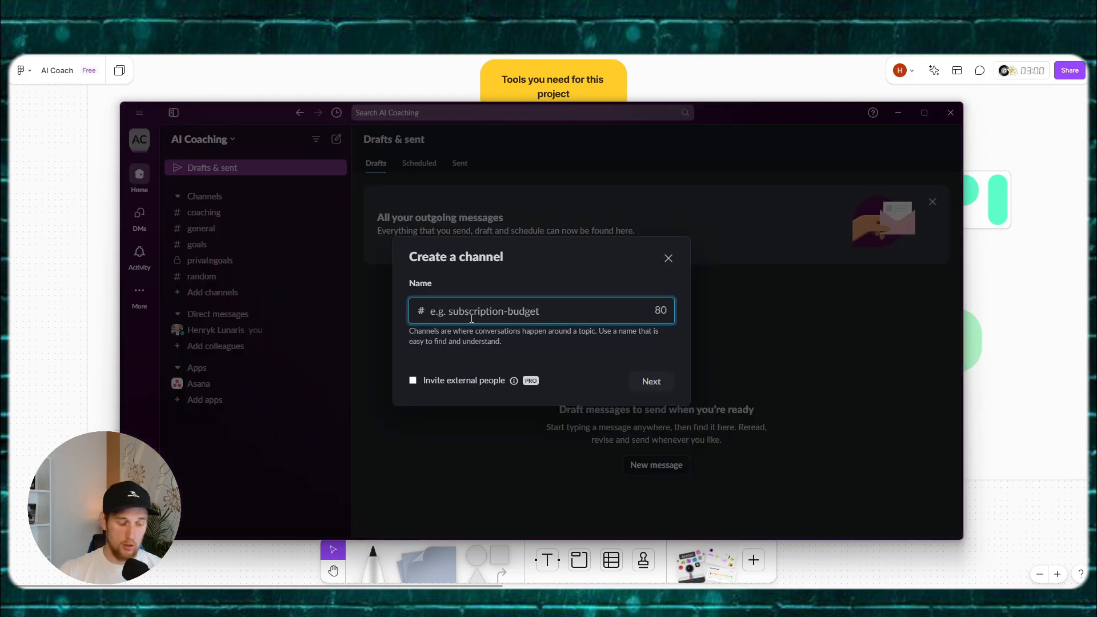
{"action": "type", "text": "ai-coach"}
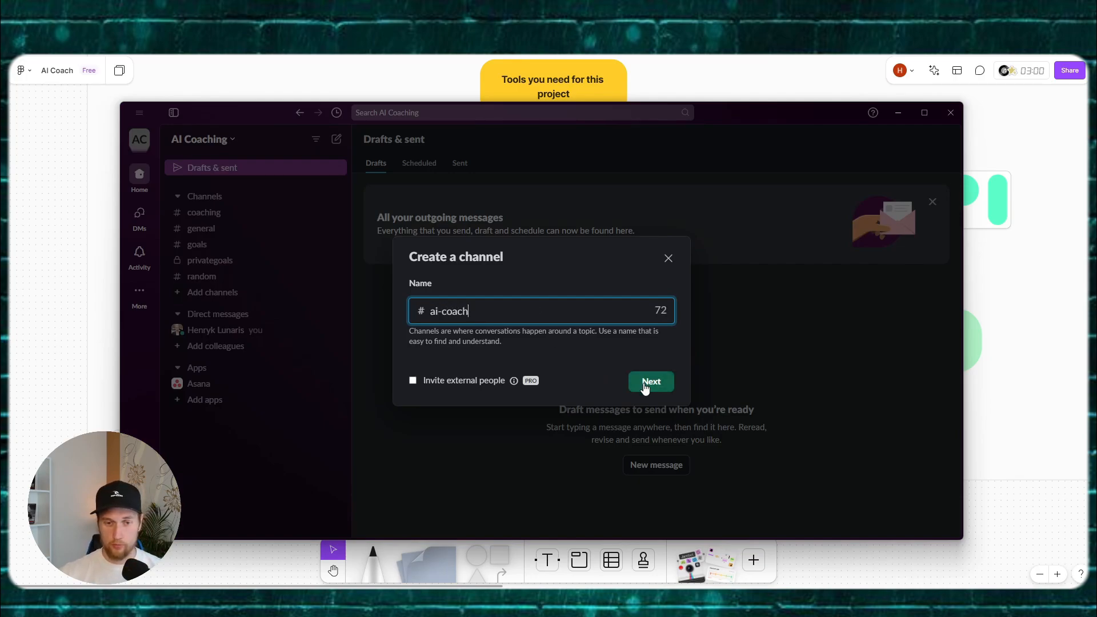
{"action": "left_click", "coordinate": [646, 384]}
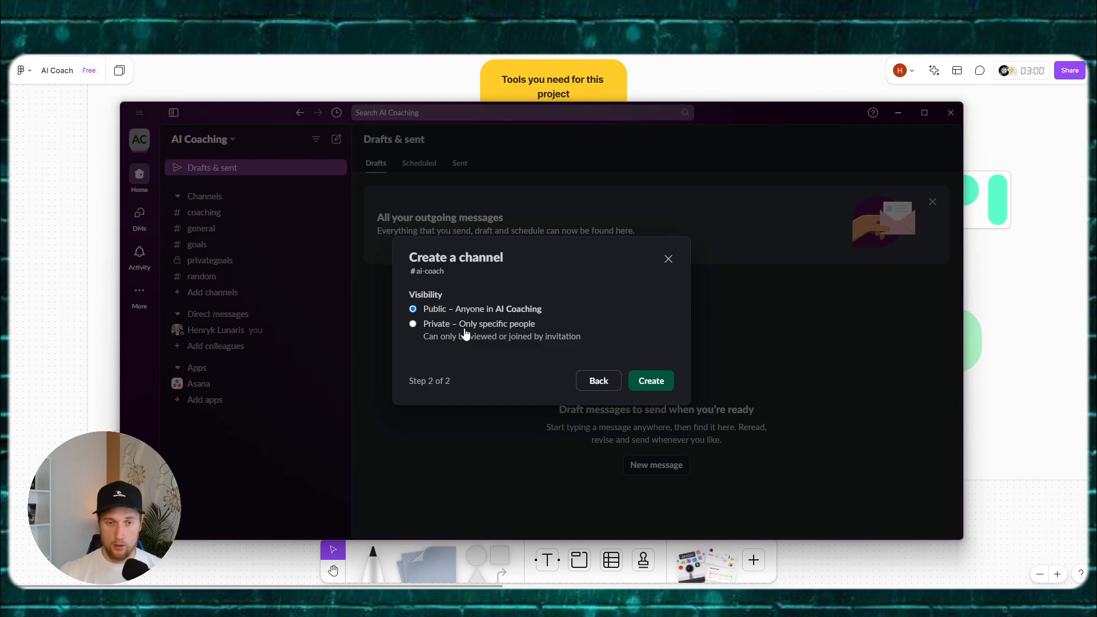
{"action": "left_click", "coordinate": [660, 382]}
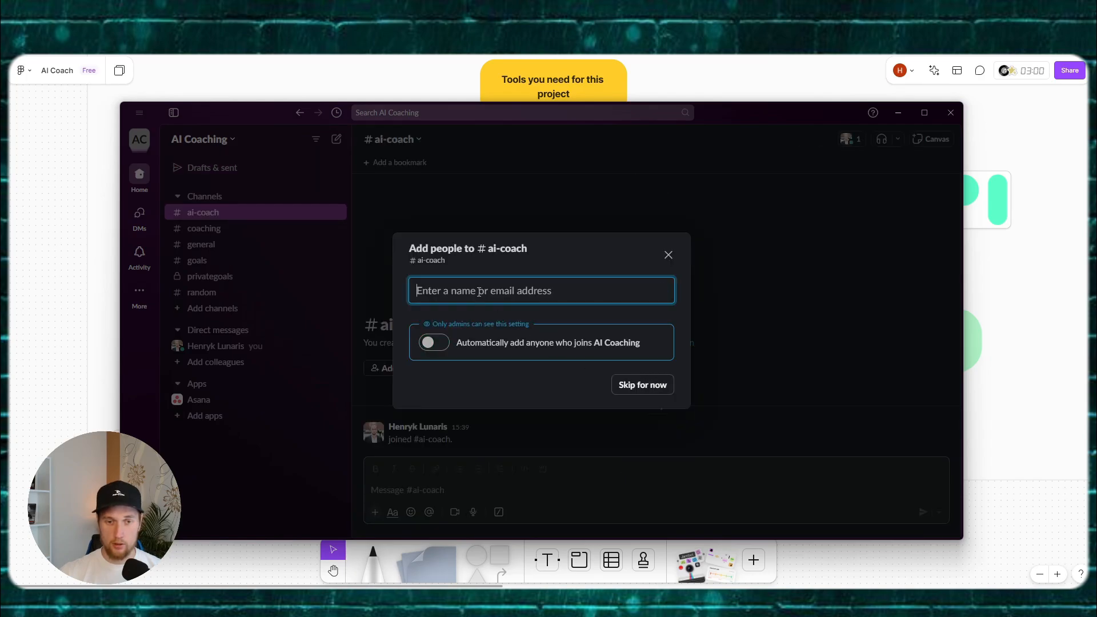
{"action": "left_click", "coordinate": [632, 385]}
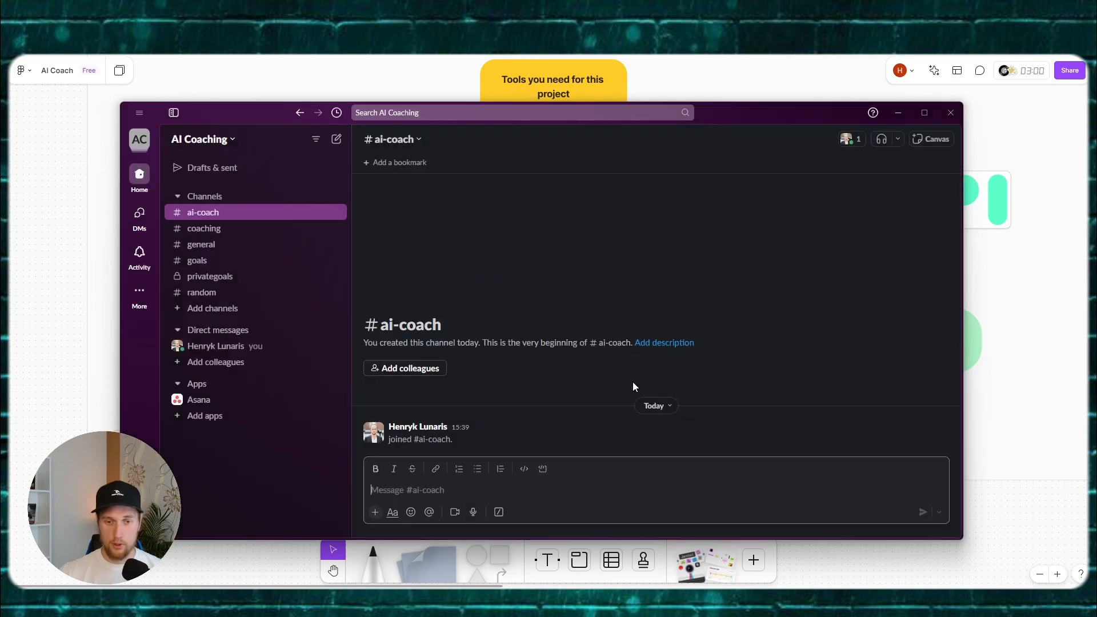
{"action": "left_click", "coordinate": [895, 114]}
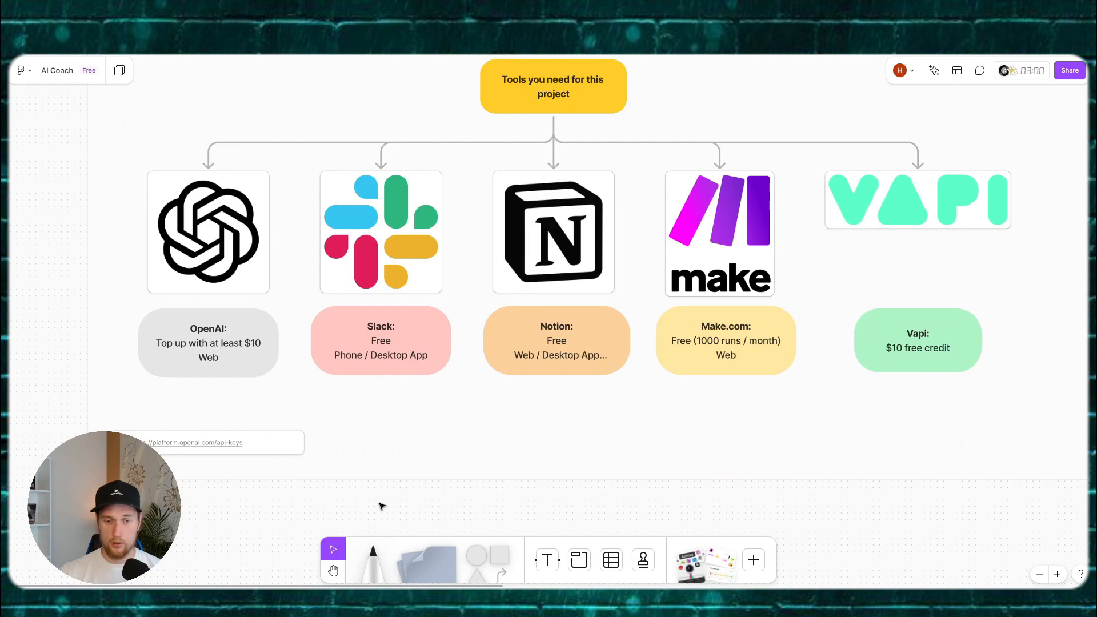
Step: Pan to the Notion section and open its notion.so link card
{"action": "scroll", "coordinate": [381, 506], "scroll_direction": "right", "scroll_amount": 2}
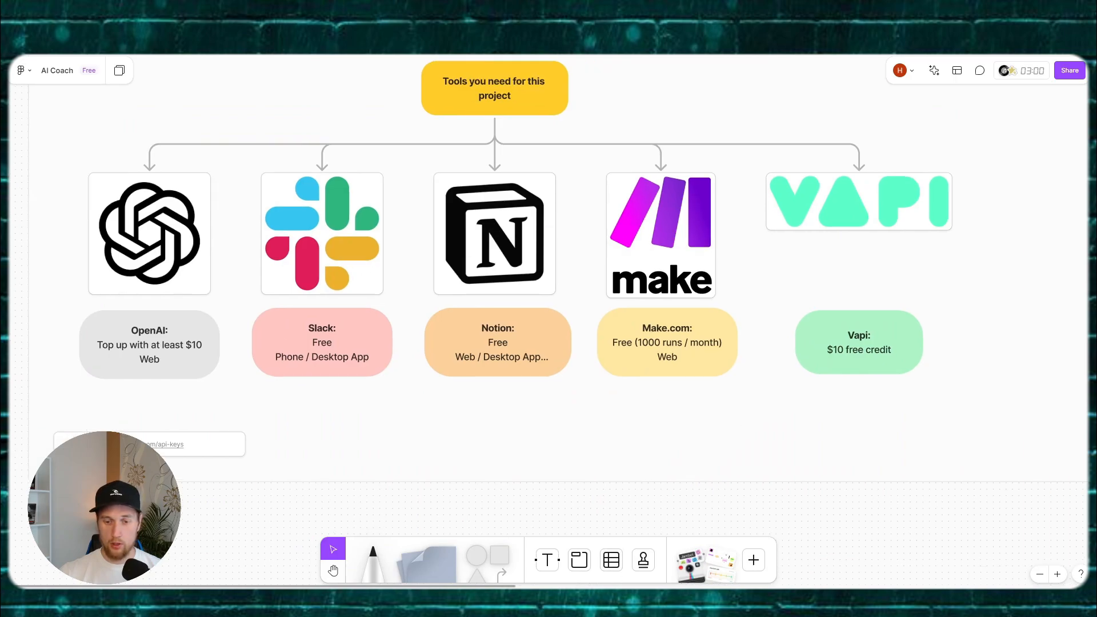
{"action": "left_click_drag", "start_coordinate": [1086, 81], "coordinate": [523, 56]}
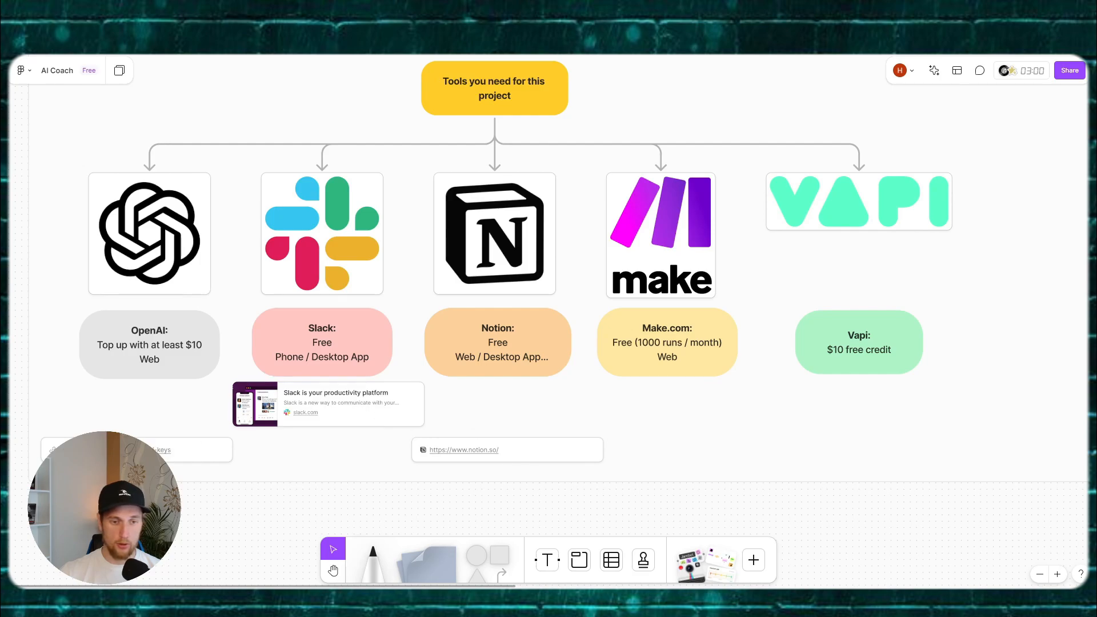
{"action": "left_click", "coordinate": [479, 451]}
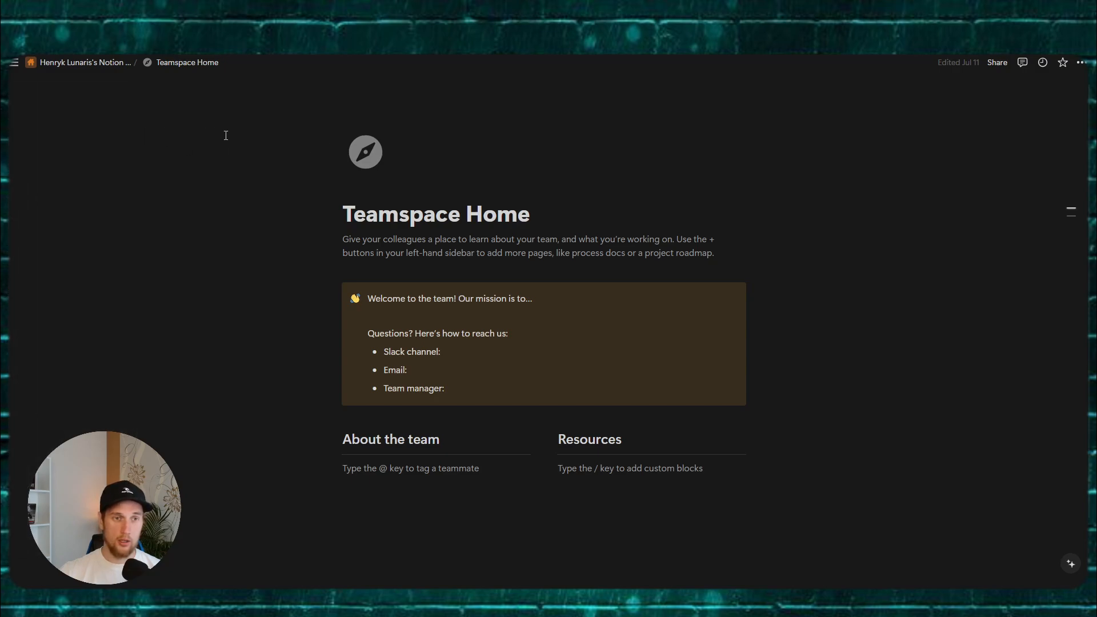
Step: Add a new private Notion page titled 'AI Coach'
{"action": "mouse_move", "coordinate": [14, 62]}
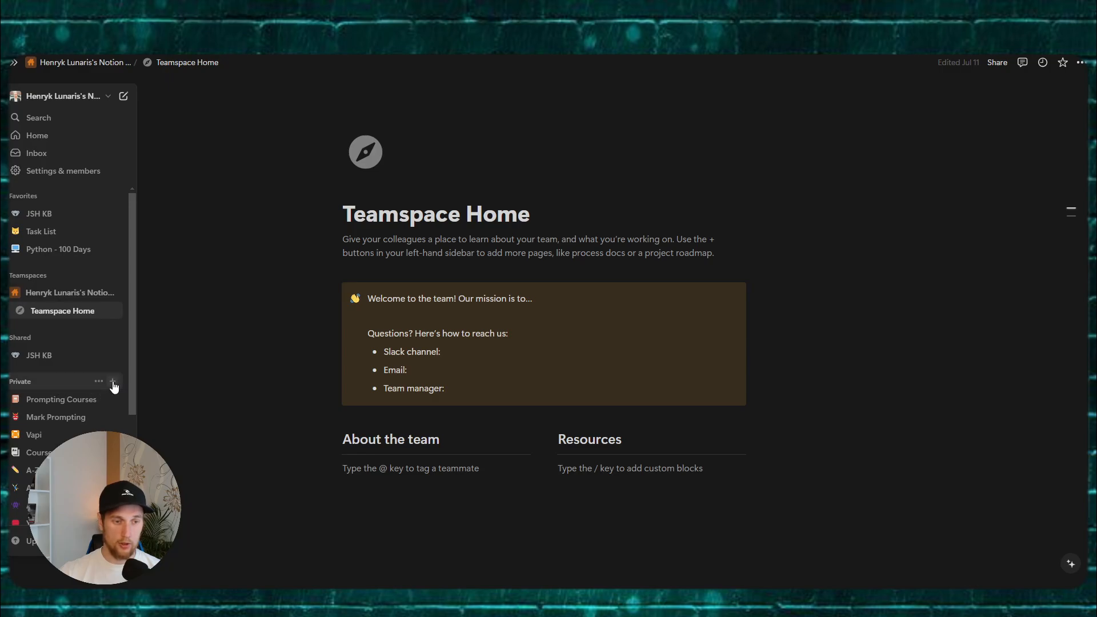
{"action": "left_click", "coordinate": [113, 383]}
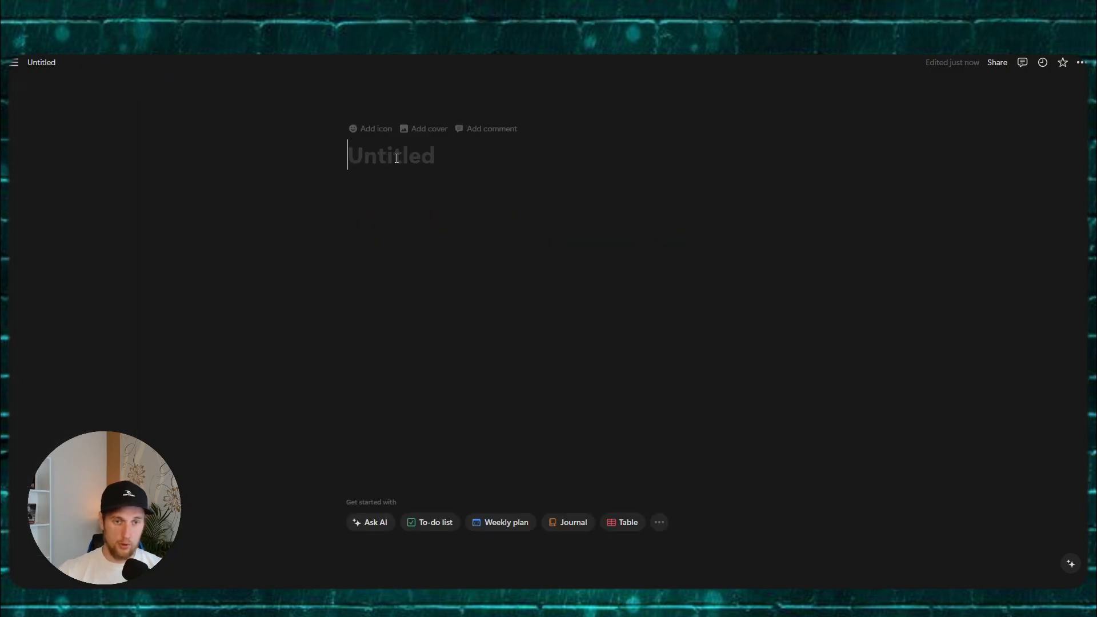
{"action": "type", "text": "AI Coach"}
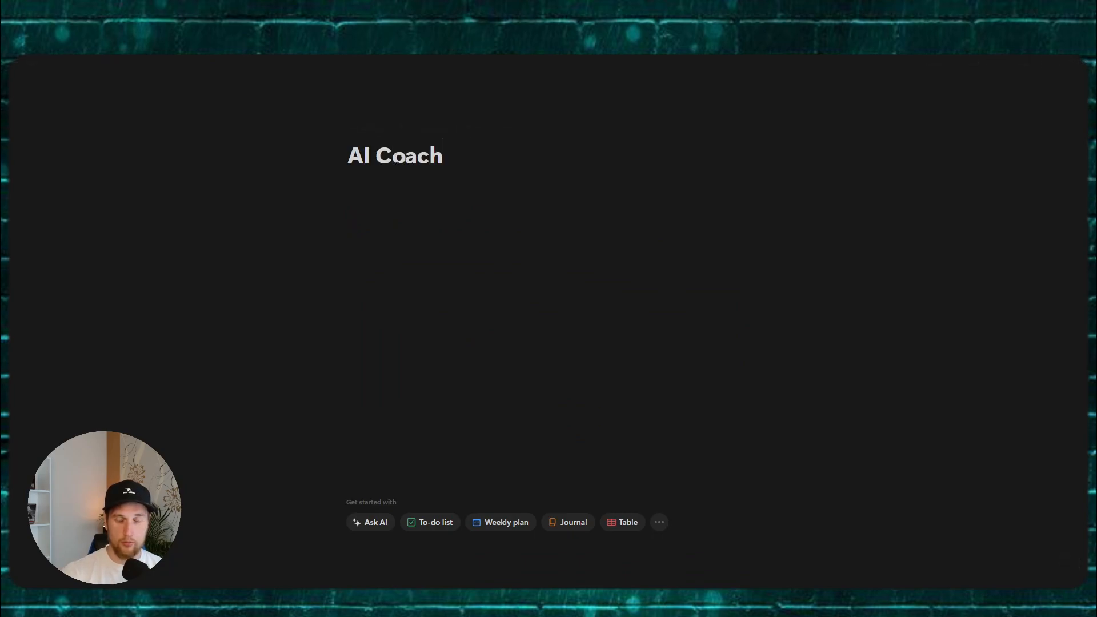
{"action": "key", "text": "Return"}
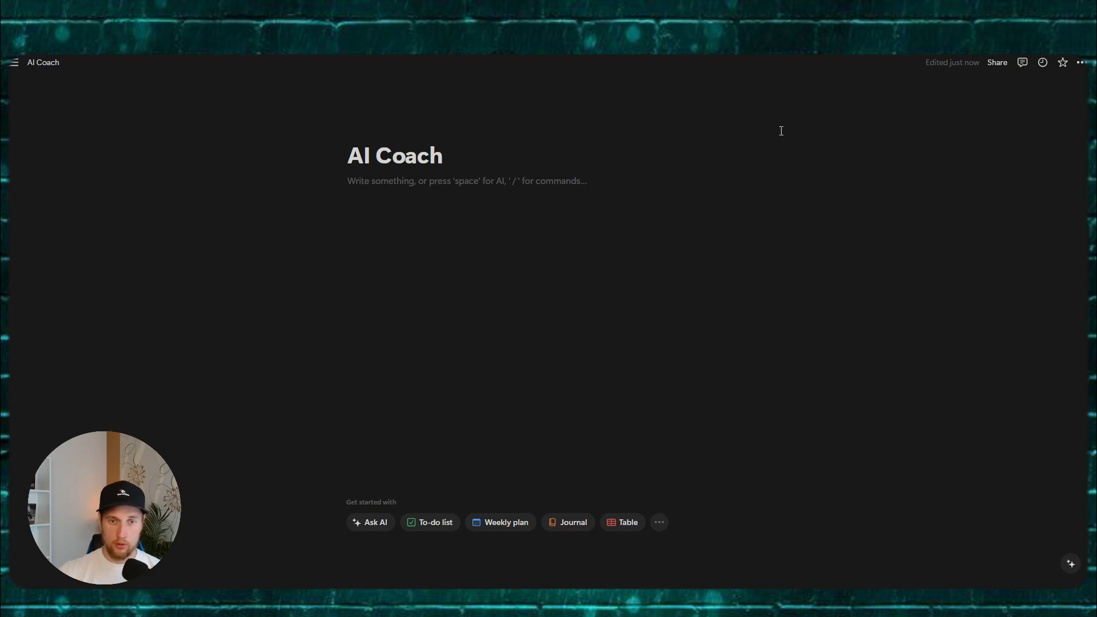
Step: Reach Notion's 'Develop or manage integrations' page via Manage connections, then switch back to FigJam
{"action": "left_click", "coordinate": [1081, 64]}
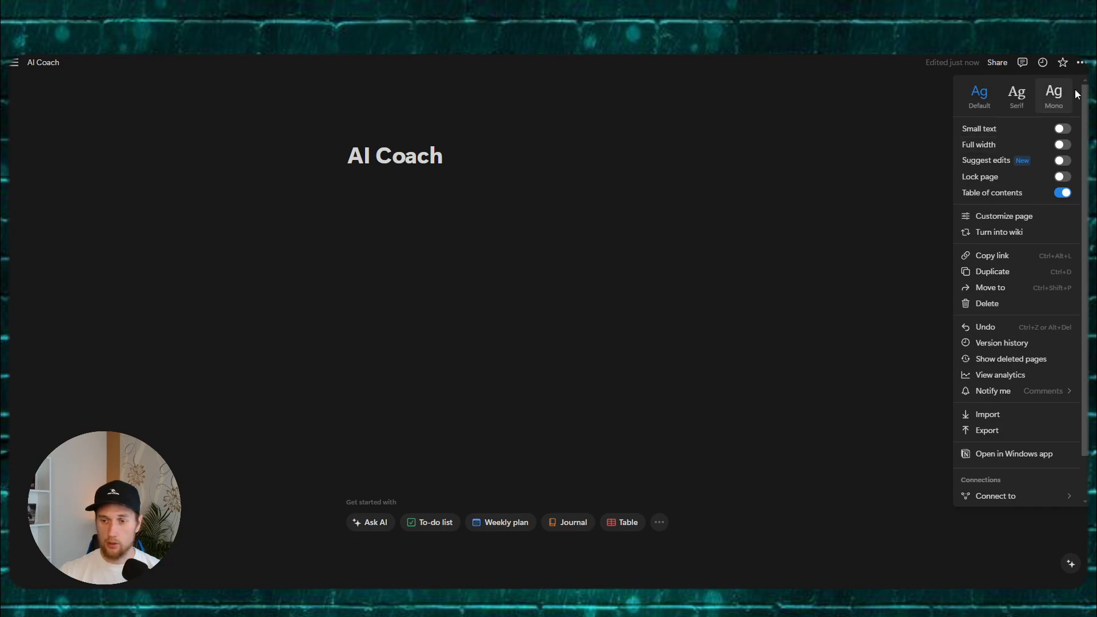
{"action": "mouse_move", "coordinate": [1006, 496]}
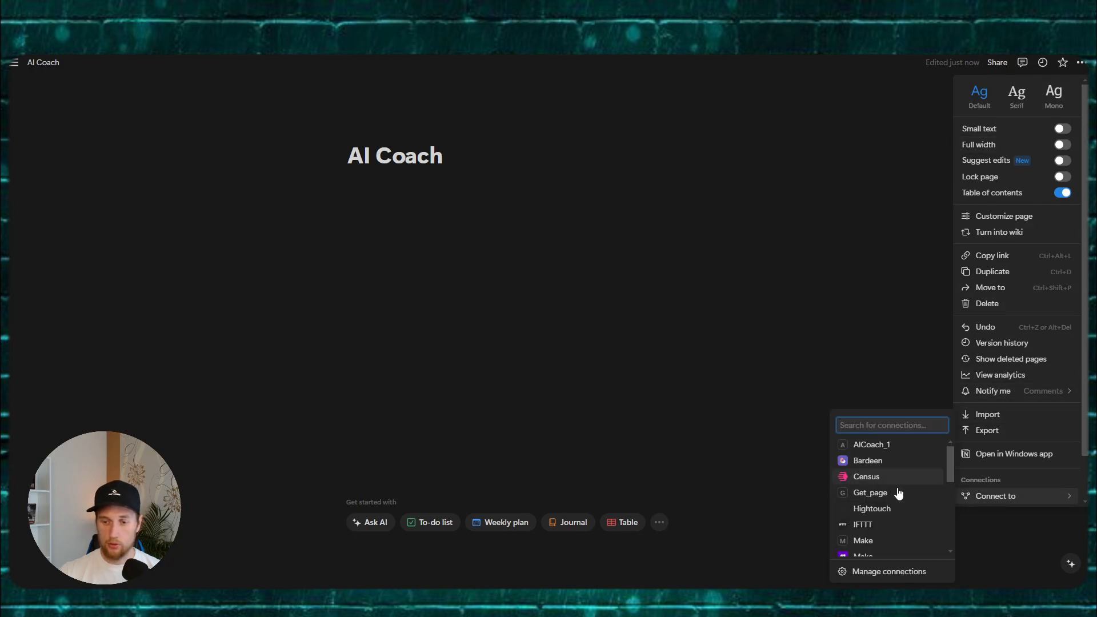
{"action": "left_click", "coordinate": [871, 570]}
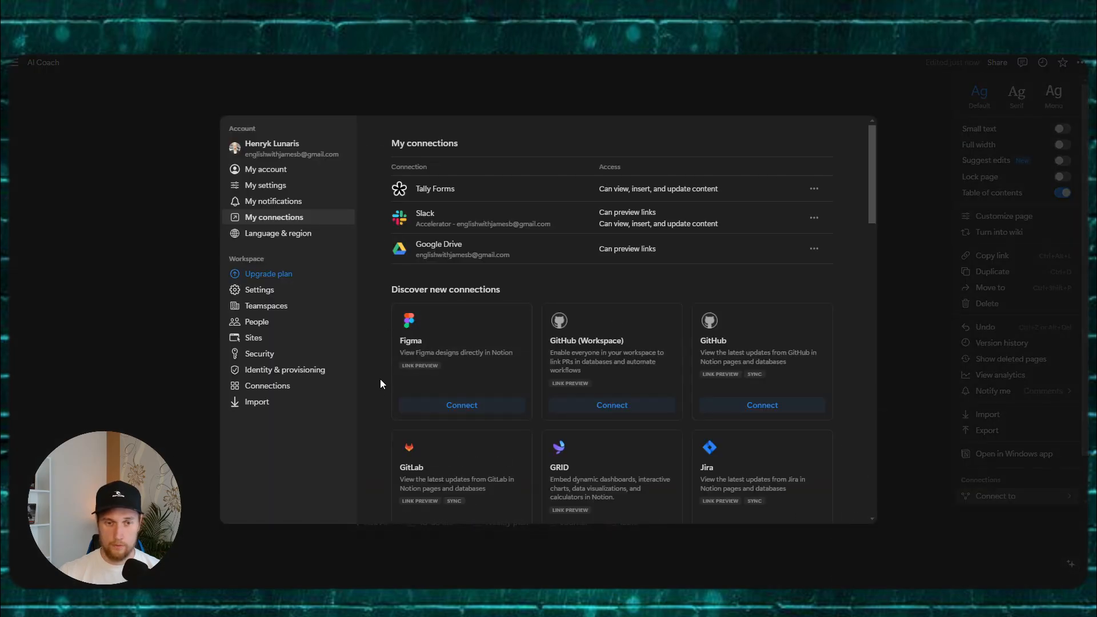
{"action": "scroll", "coordinate": [600, 298], "scroll_direction": "down", "scroll_amount": 15}
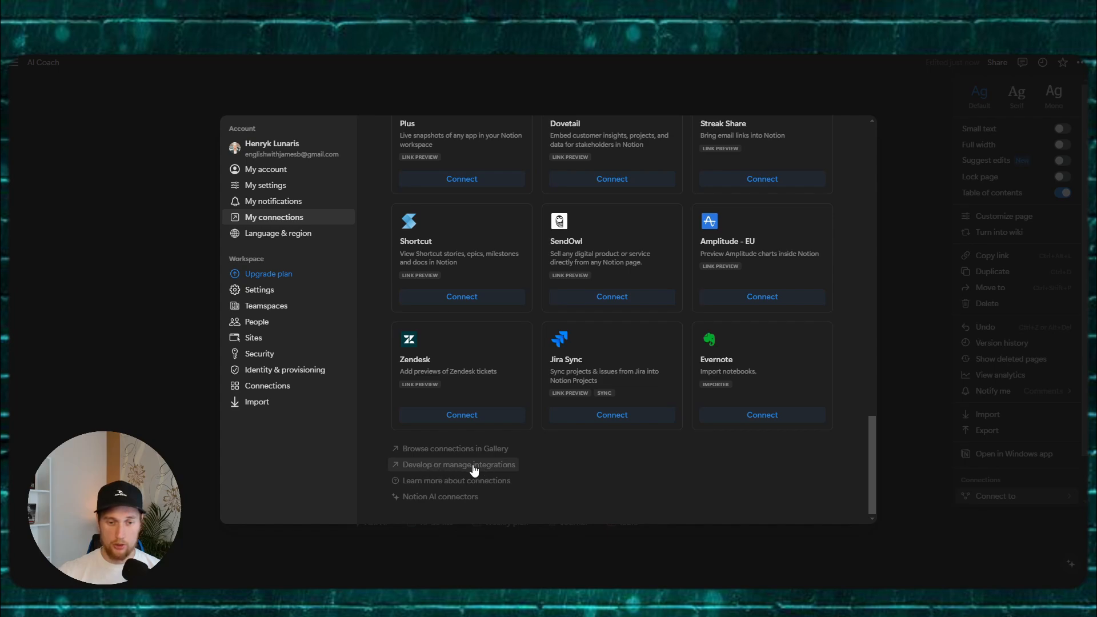
{"action": "left_click", "coordinate": [440, 467]}
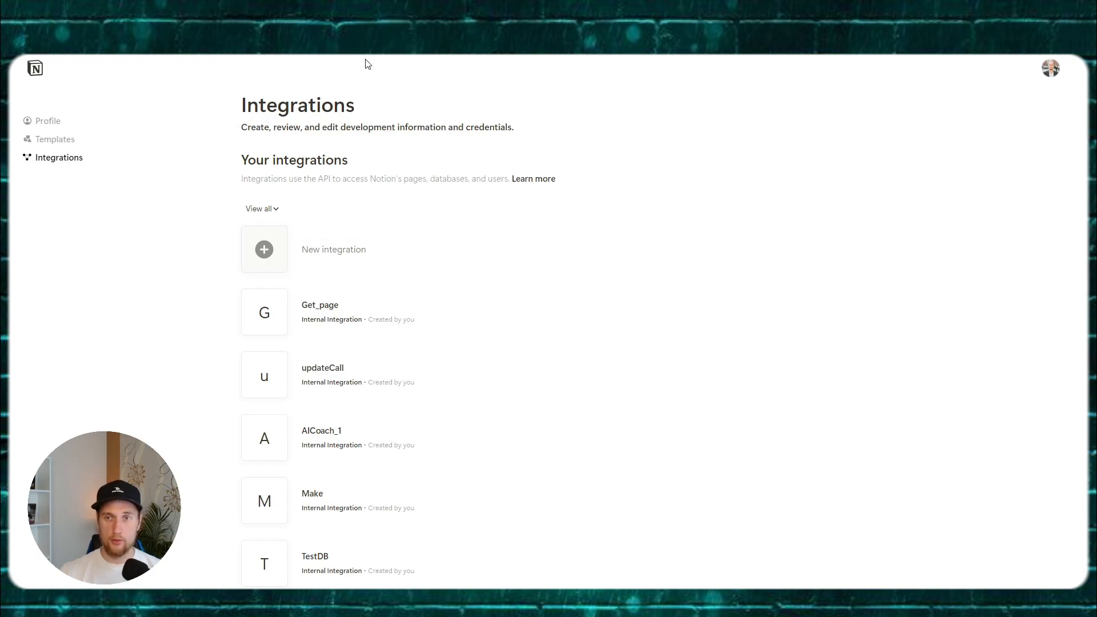
{"action": "left_click", "coordinate": [823, 34]}
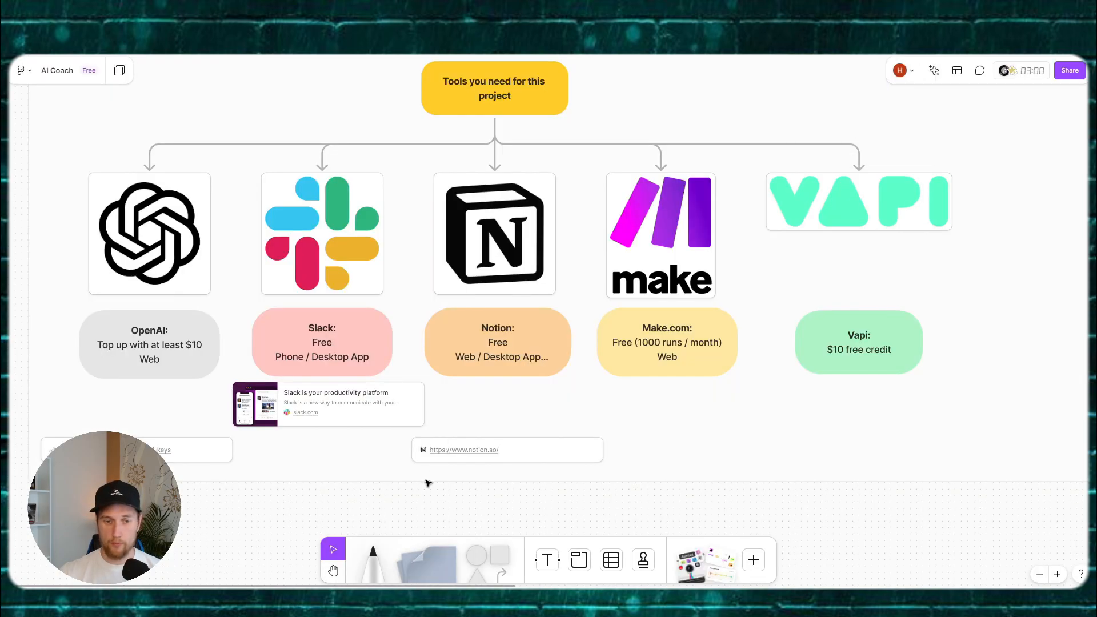
Step: Paste the Notion integrations link card under notion.so and extend the section down to fit it
{"action": "key", "text": "ctrl+v"}
{"action": "left_click_drag", "start_coordinate": [571, 296], "coordinate": [497, 487]}
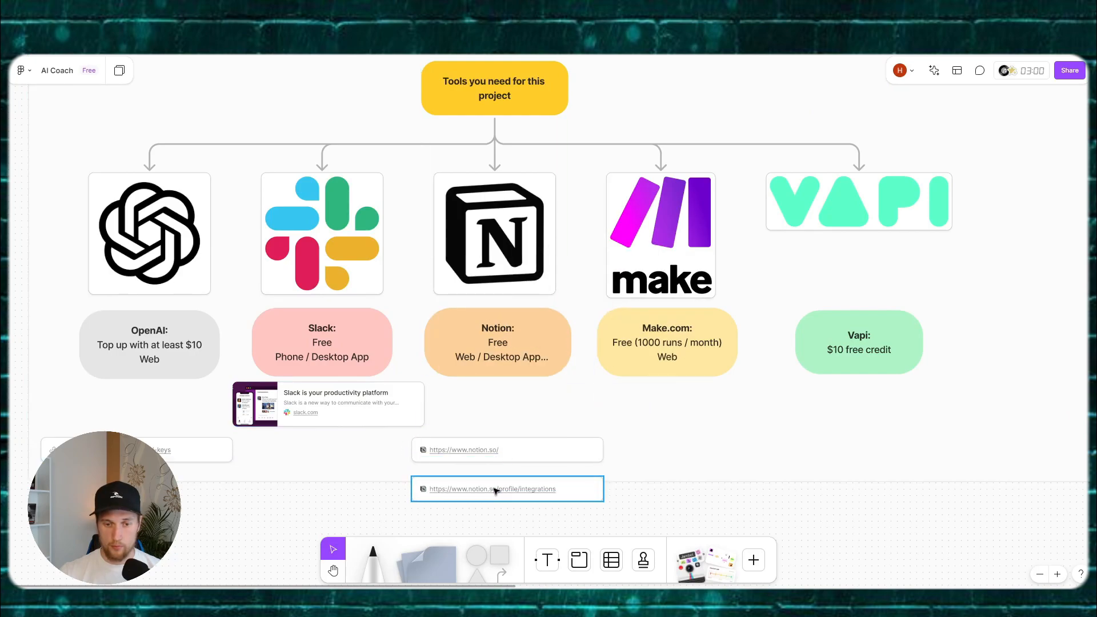
{"action": "left_click", "coordinate": [733, 462]}
{"action": "left_click", "coordinate": [707, 481]}
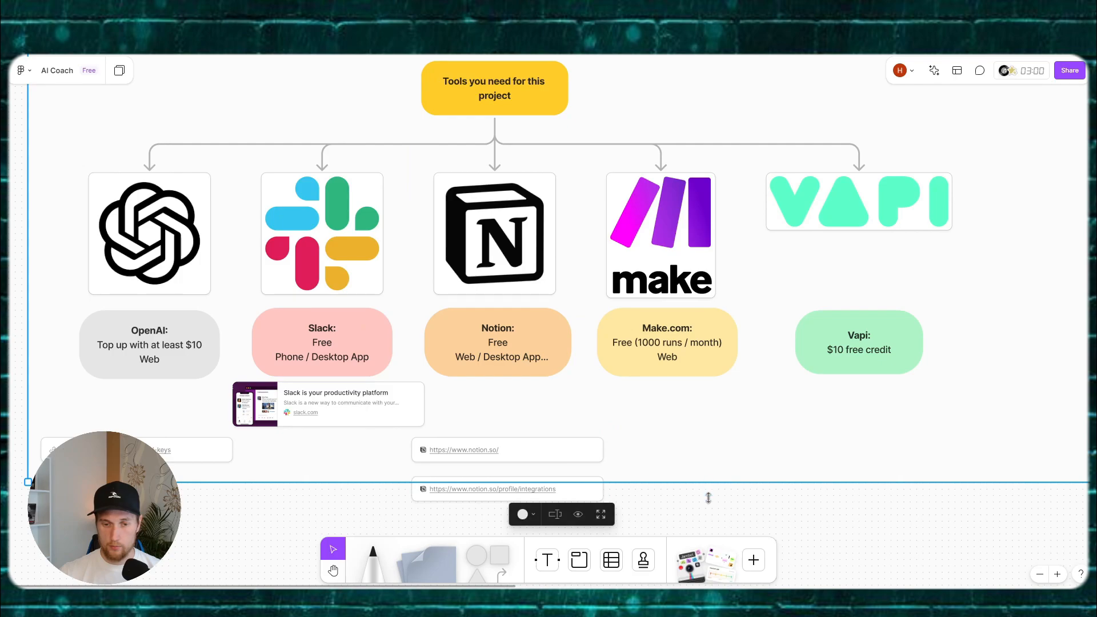
{"action": "left_click_drag", "start_coordinate": [708, 481], "coordinate": [707, 515]}
{"action": "left_click", "coordinate": [249, 547]}
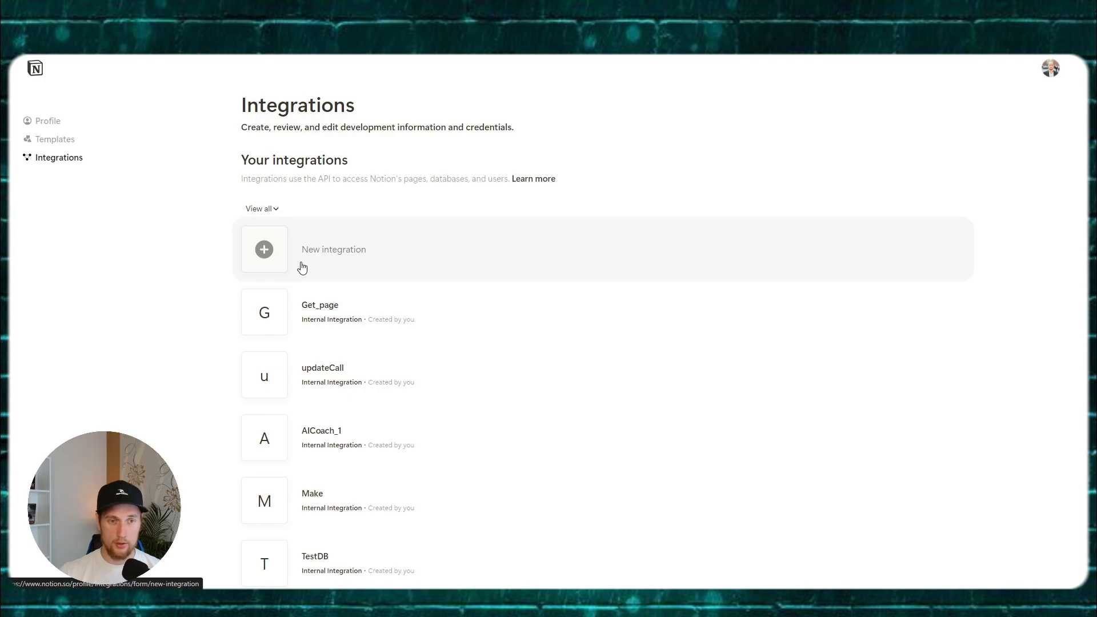
Step: Create an internal integration named 'Ai Coach' associated with the Notion workspace
{"action": "left_click", "coordinate": [277, 259]}
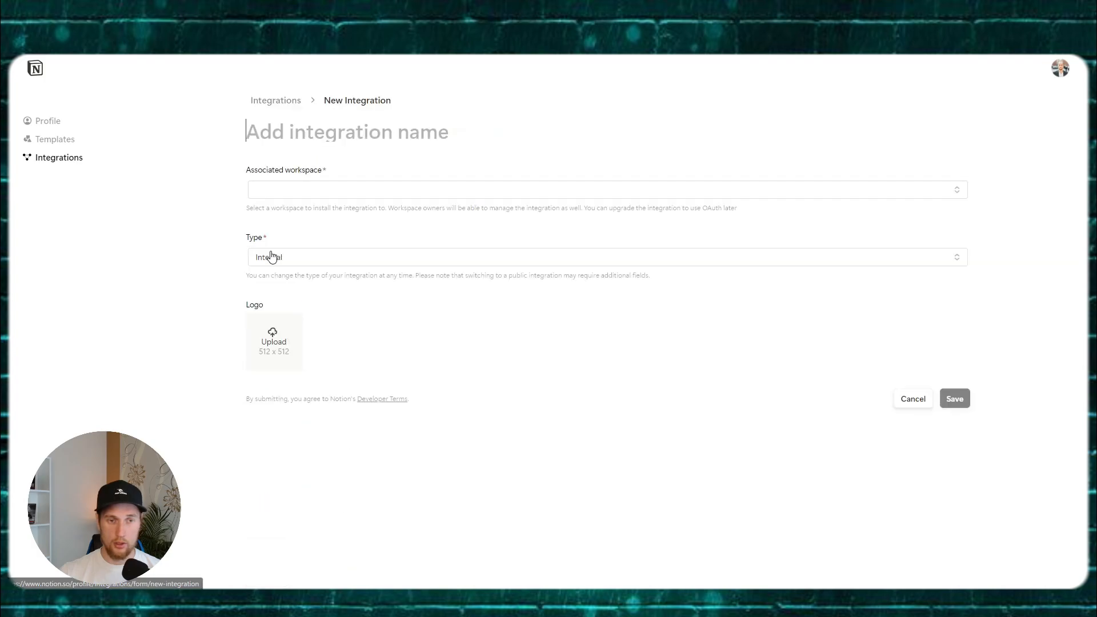
{"action": "left_click", "coordinate": [294, 192]}
{"action": "left_click", "coordinate": [309, 131]}
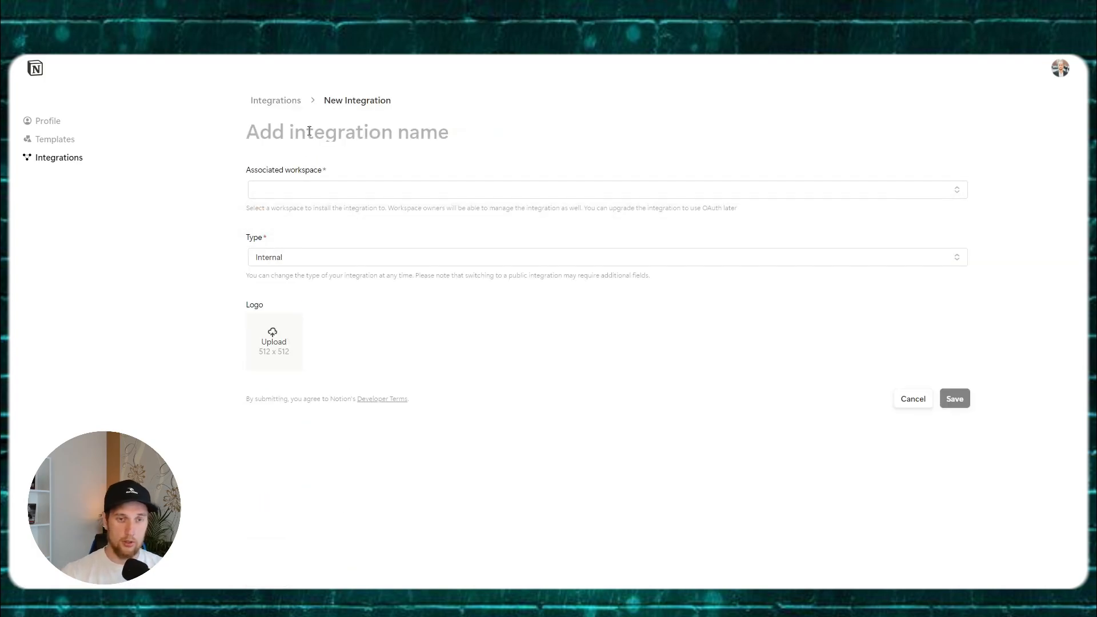
{"action": "type", "text": "Ai Coach"}
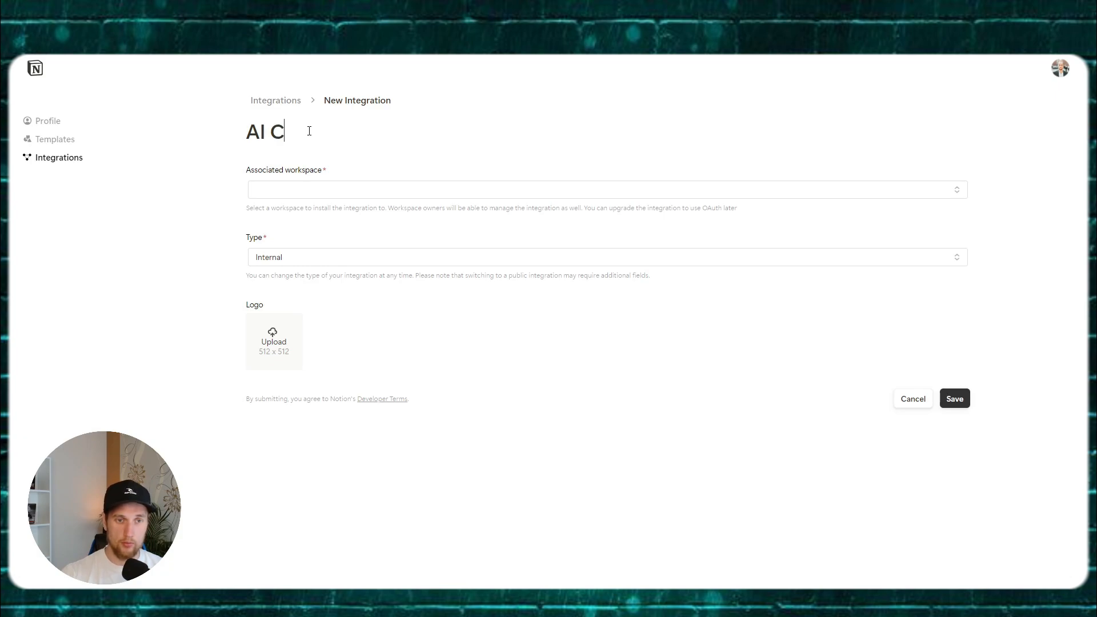
{"action": "left_click", "coordinate": [321, 195]}
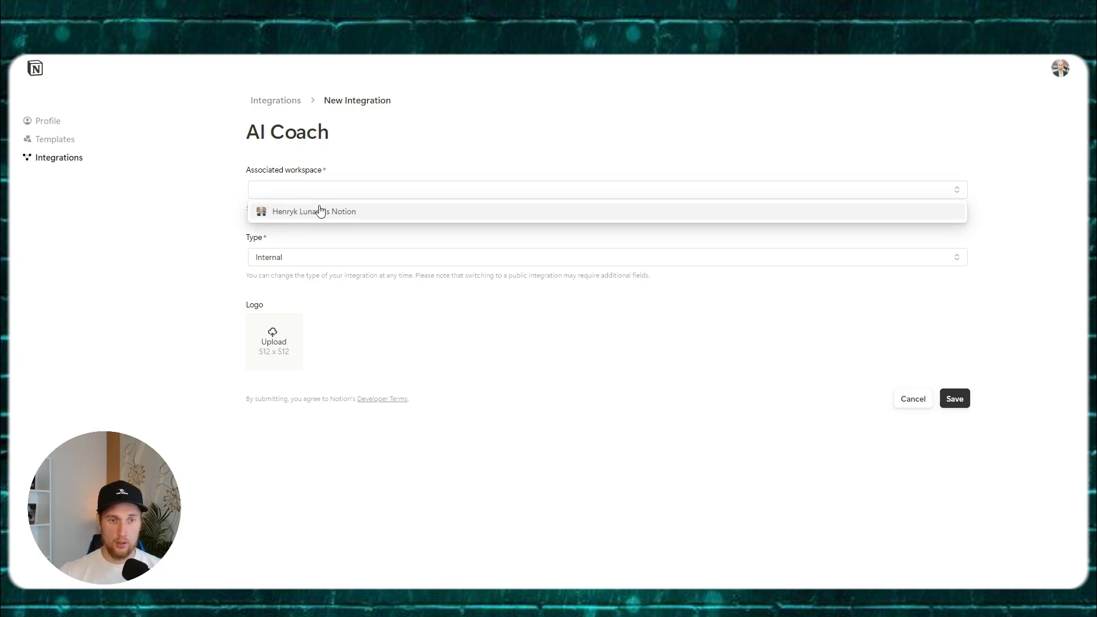
{"action": "left_click", "coordinate": [319, 210]}
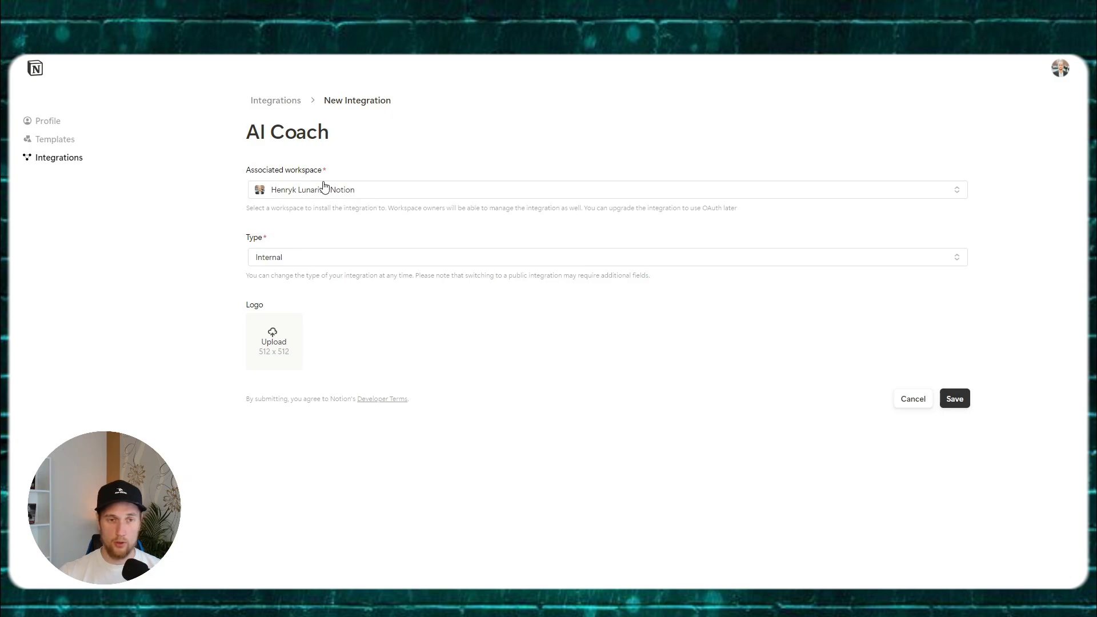
{"action": "left_click", "coordinate": [296, 258]}
{"action": "left_click", "coordinate": [296, 259]}
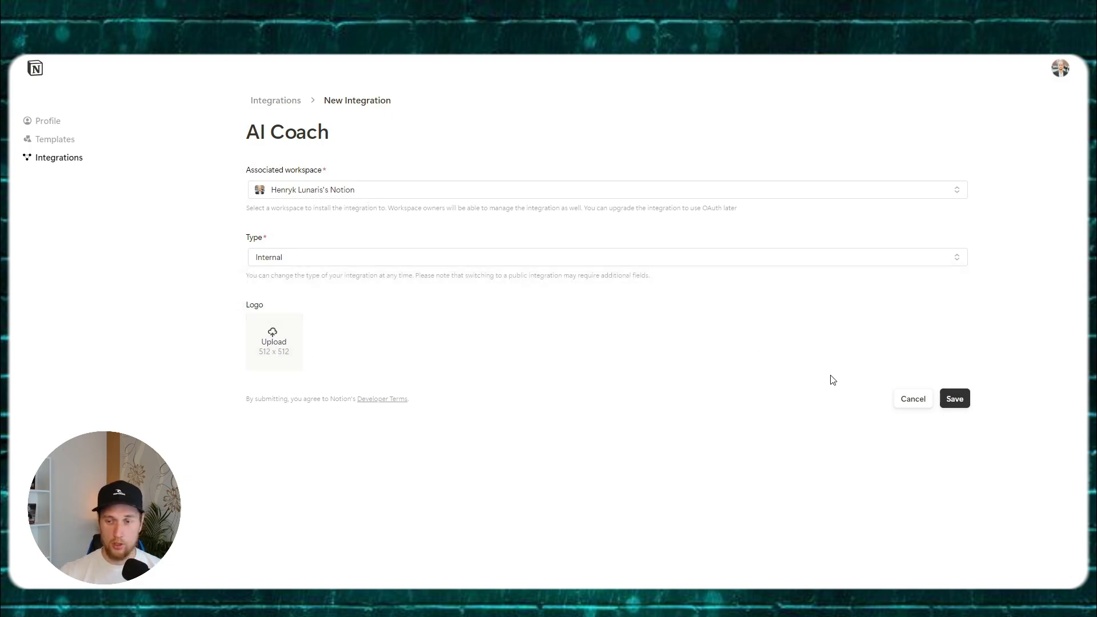
{"action": "left_click", "coordinate": [952, 399]}
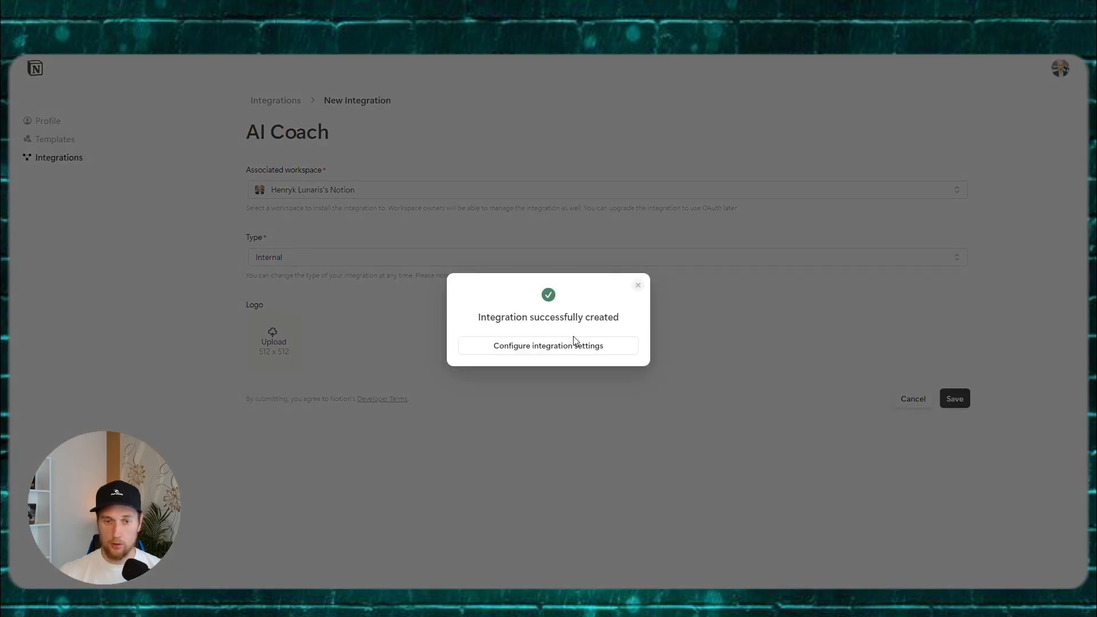
Step: Enable read and insert comment capabilities and copy the internal integration secret
{"action": "left_click", "coordinate": [565, 354]}
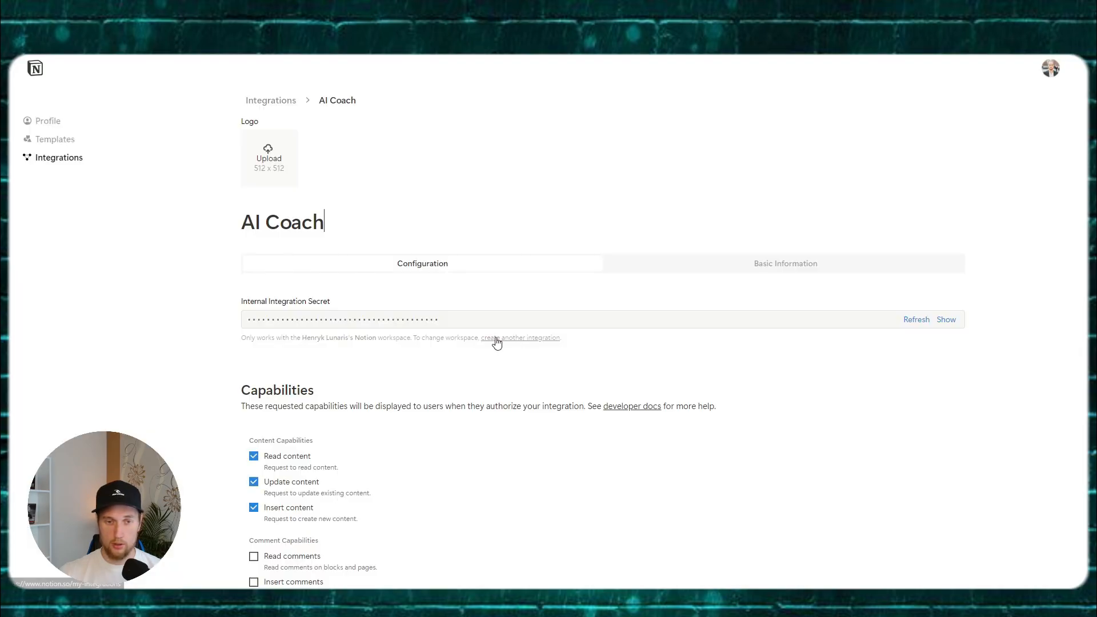
{"action": "scroll", "coordinate": [605, 304], "scroll_direction": "down", "scroll_amount": 3}
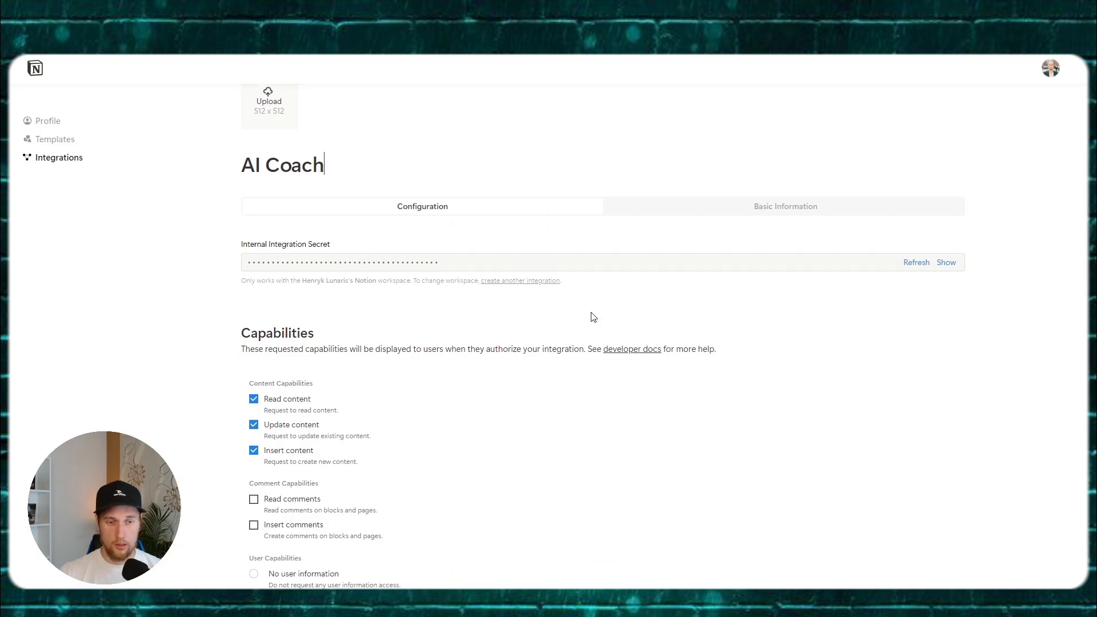
{"action": "left_click", "coordinate": [254, 398]}
{"action": "left_click", "coordinate": [254, 411]}
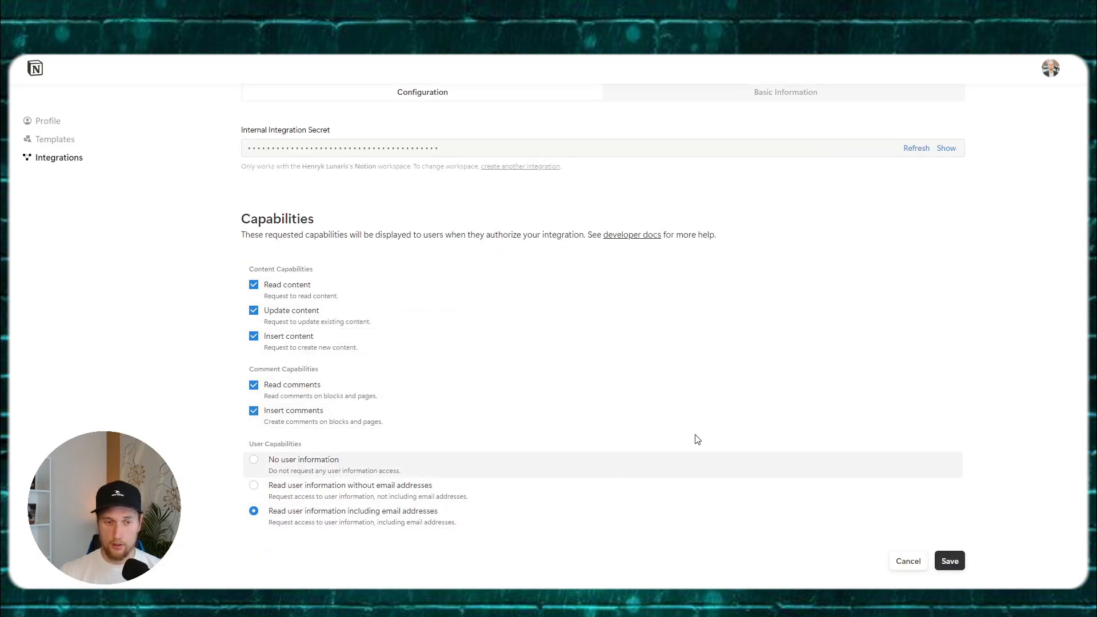
{"action": "scroll", "coordinate": [695, 438], "scroll_direction": "up", "scroll_amount": 2}
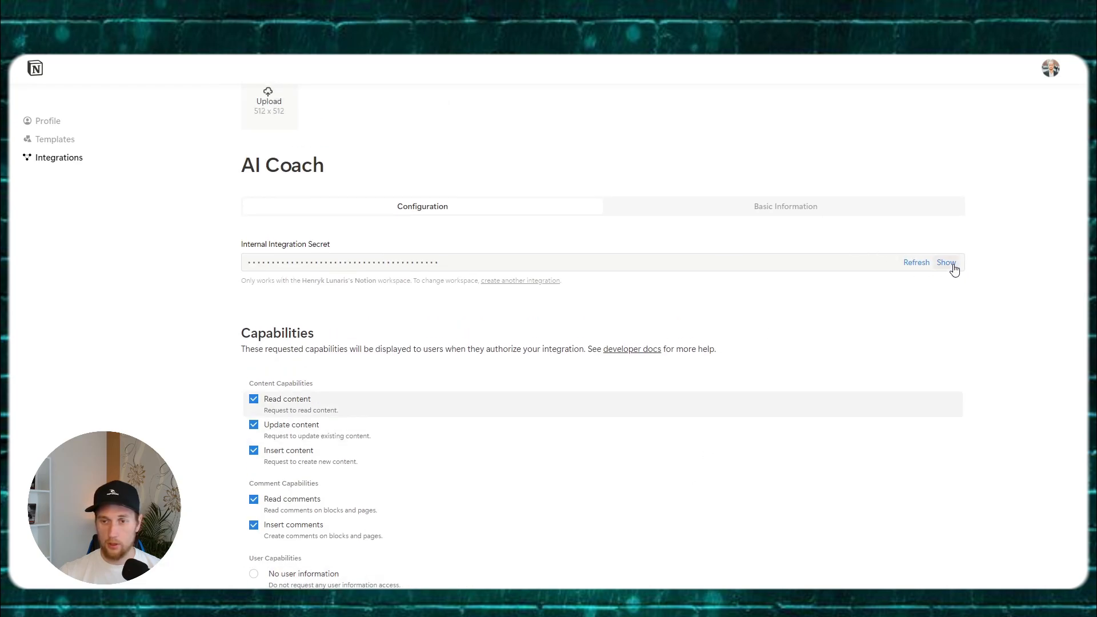
{"action": "left_click", "coordinate": [952, 266]}
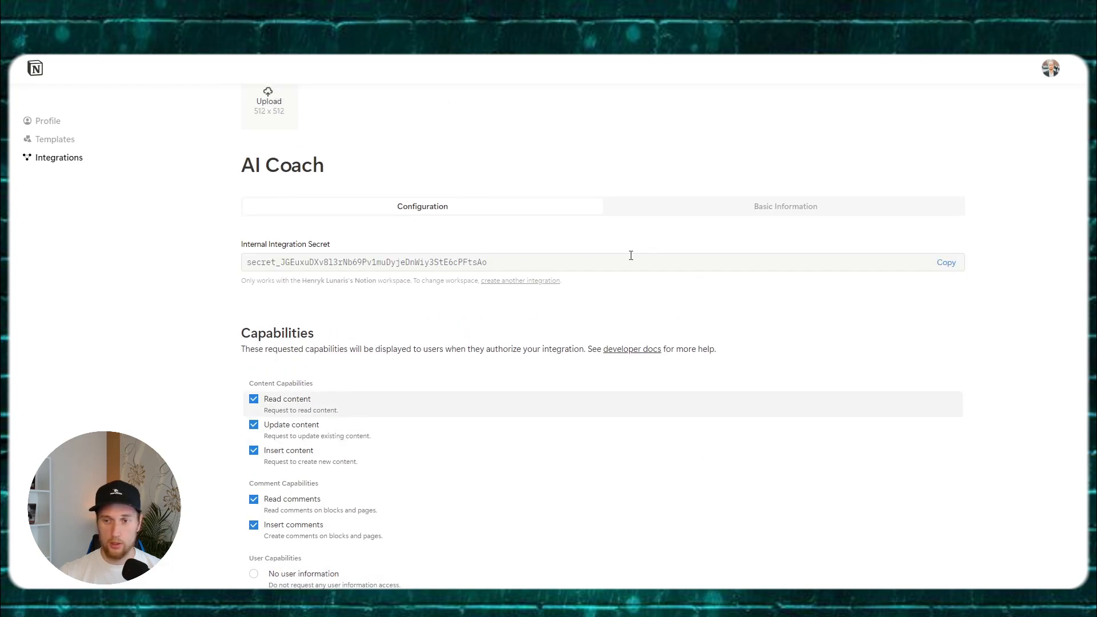
{"action": "left_click", "coordinate": [943, 264]}
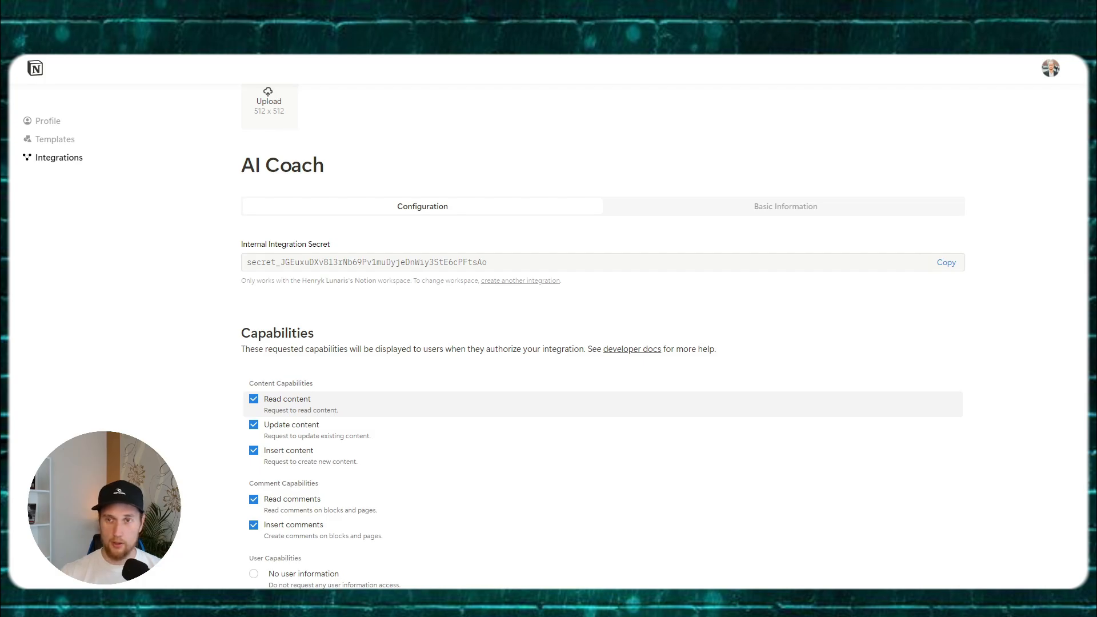
Step: Save the updated capabilities and return to the Integrations list
{"action": "scroll", "coordinate": [950, 512], "scroll_direction": "down", "scroll_amount": 3}
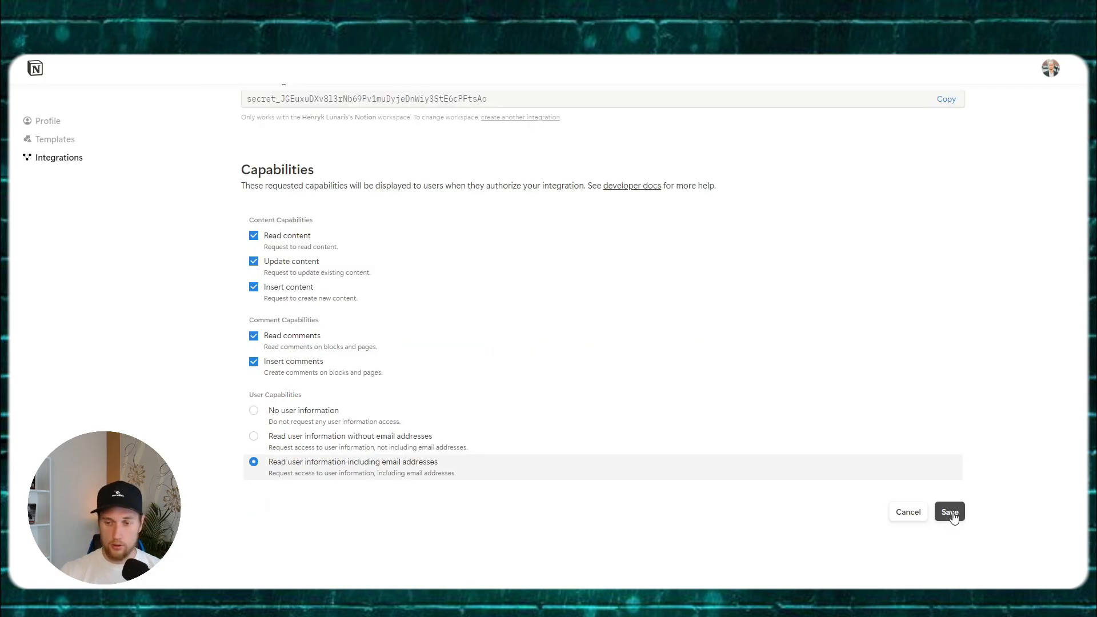
{"action": "left_click", "coordinate": [951, 513]}
{"action": "scroll", "coordinate": [906, 435], "scroll_direction": "up", "scroll_amount": 5}
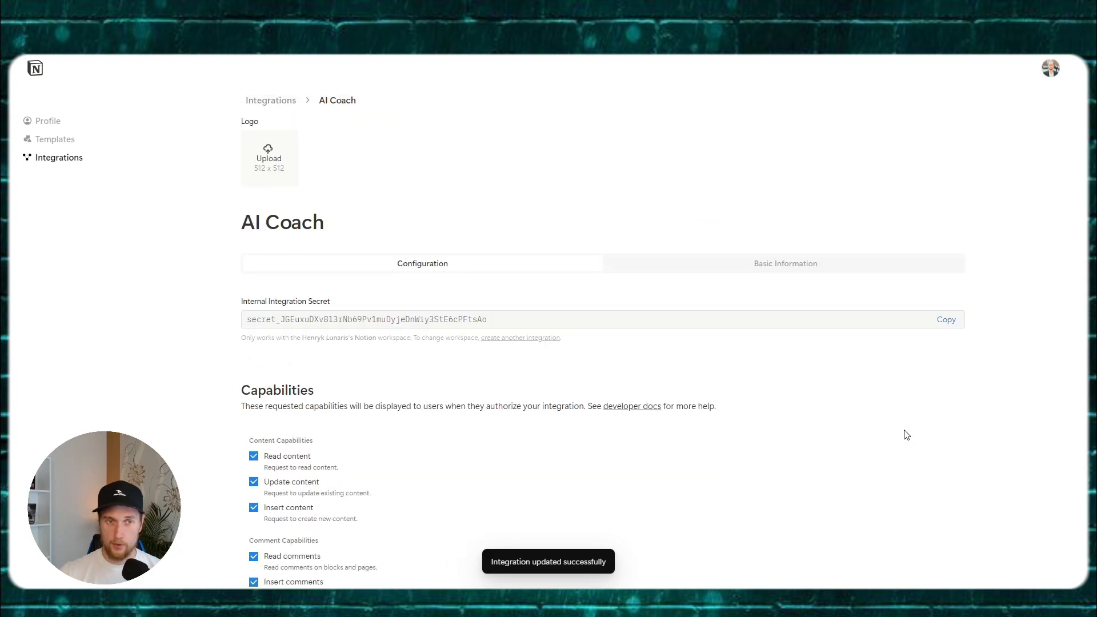
{"action": "left_click", "coordinate": [262, 102]}
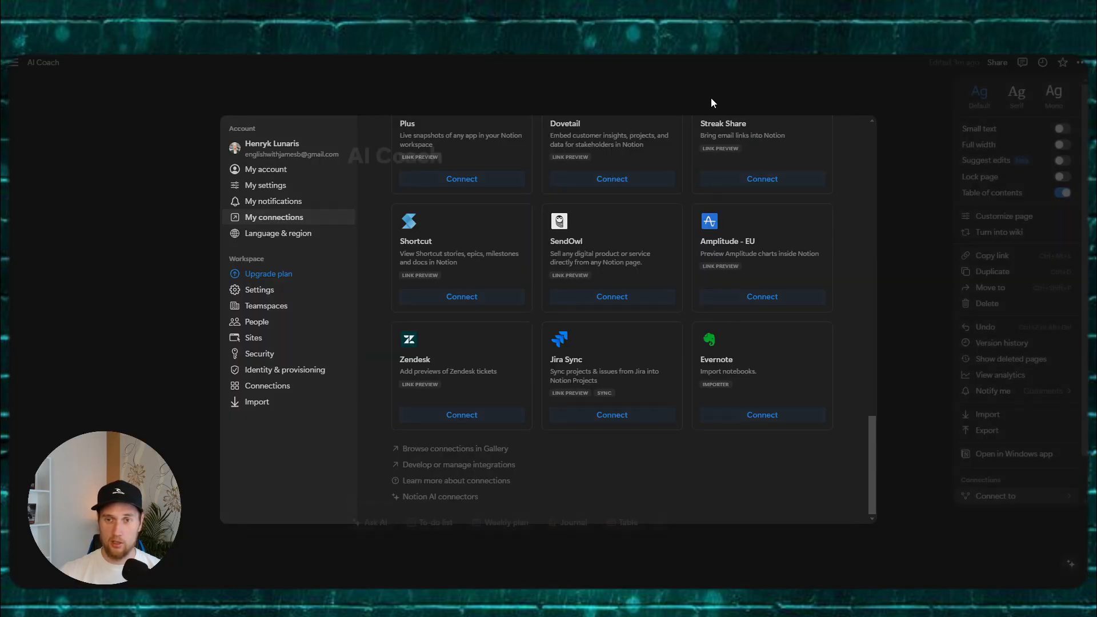
Step: Search 'AI' under Connect to, pick AICoach_1, and confirm its access to the AI Coach page
{"action": "left_click", "coordinate": [711, 98]}
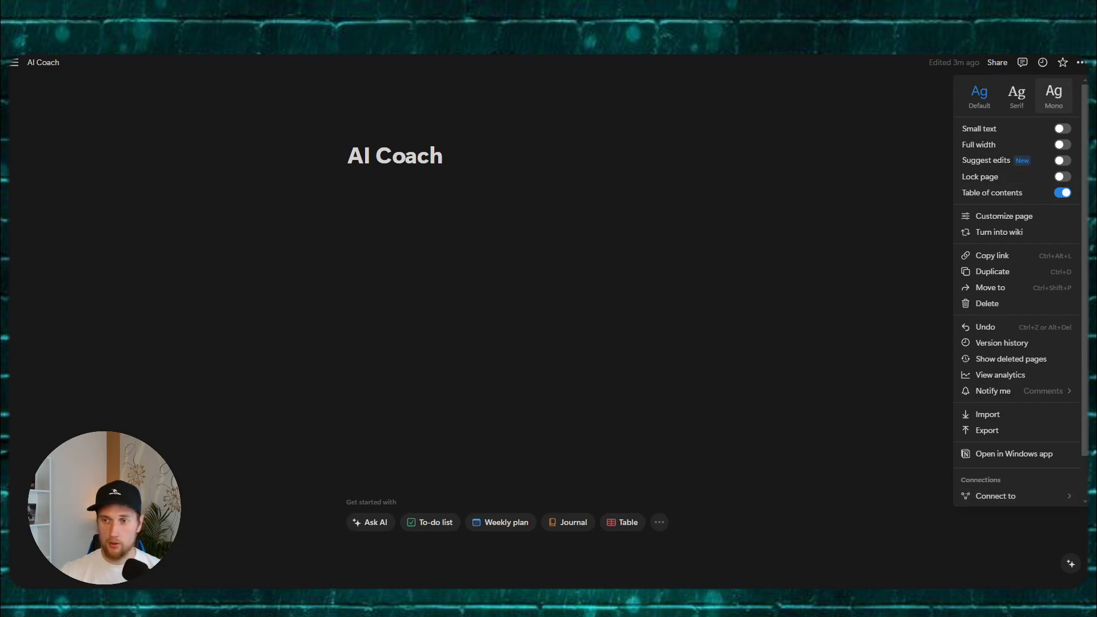
{"action": "left_click", "coordinate": [931, 139]}
{"action": "left_click", "coordinate": [1082, 64]}
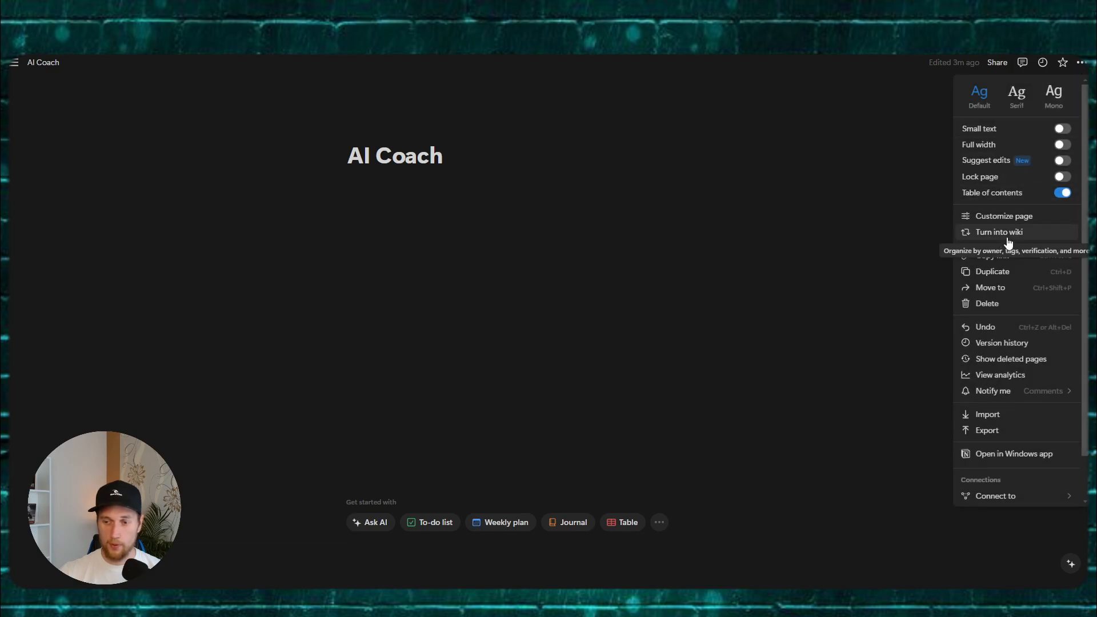
{"action": "mouse_move", "coordinate": [1000, 505]}
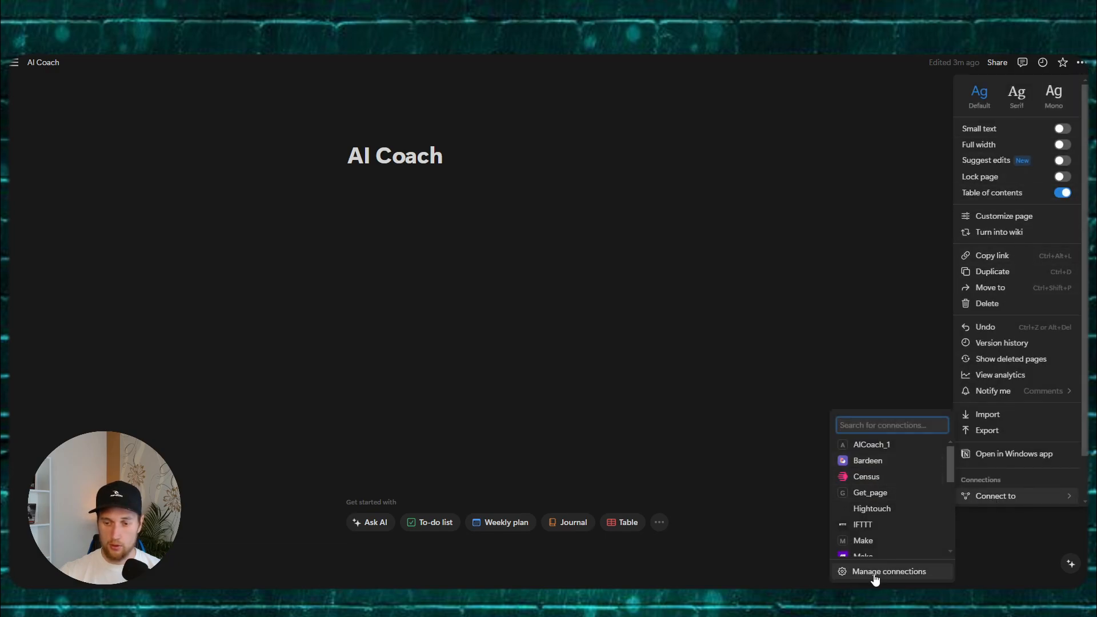
{"action": "type", "text": "AI"}
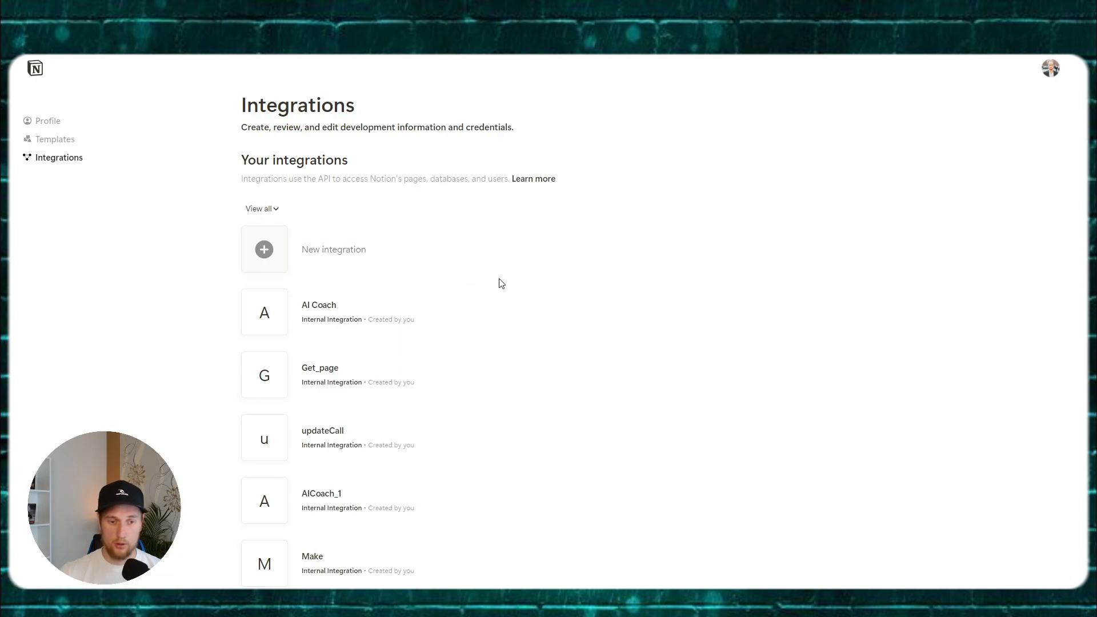
{"action": "scroll", "coordinate": [500, 284], "scroll_direction": "down", "scroll_amount": 1}
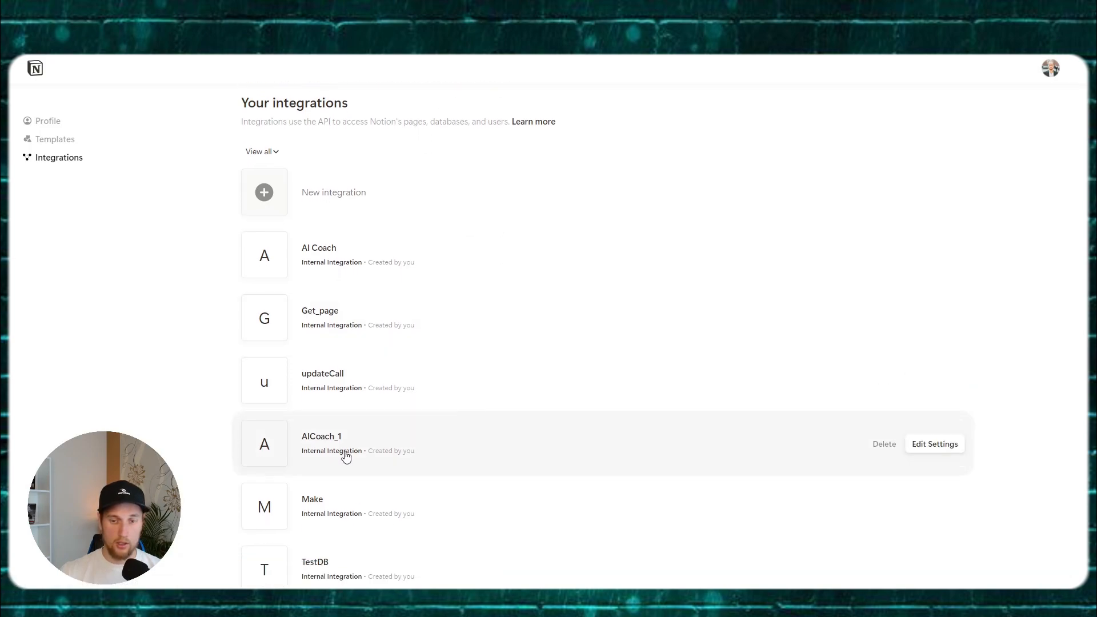
{"action": "scroll", "coordinate": [400, 446], "scroll_direction": "up", "scroll_amount": 1}
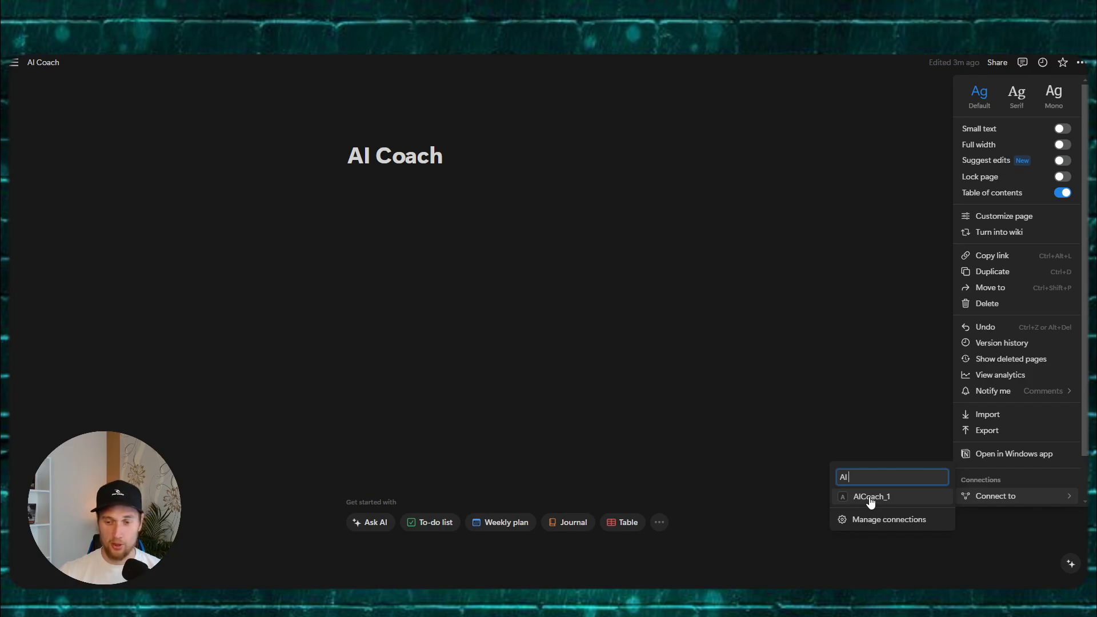
{"action": "left_click", "coordinate": [871, 497]}
{"action": "left_click_drag", "start_coordinate": [457, 288], "coordinate": [500, 288]}
{"action": "left_click", "coordinate": [571, 324]}
{"action": "mouse_move", "coordinate": [1011, 501]}
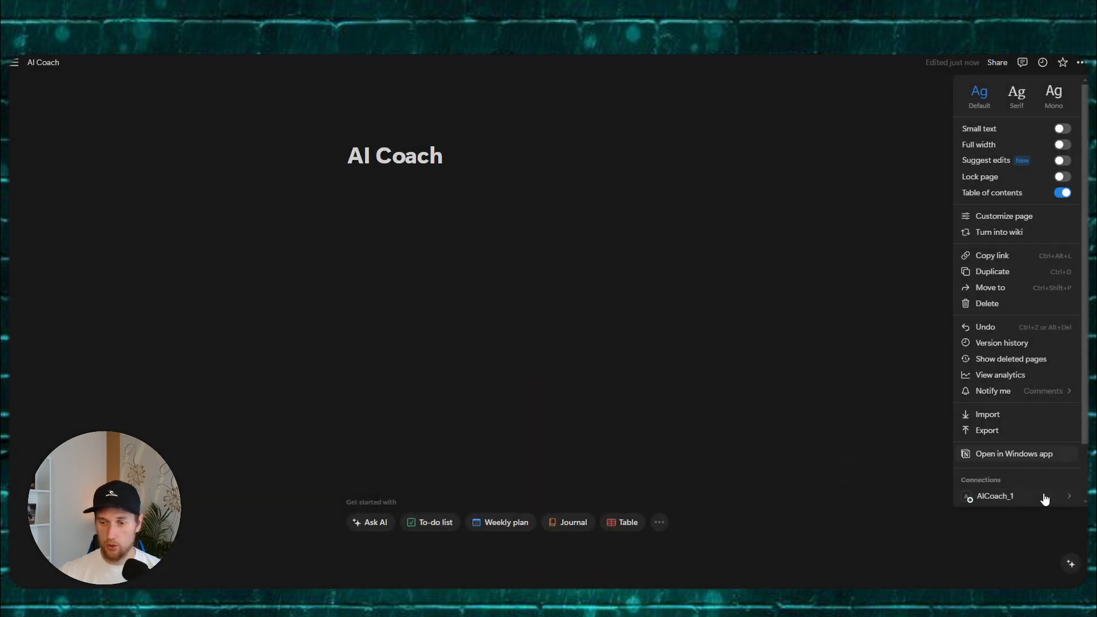
{"action": "type", "text": "AI Coach"}
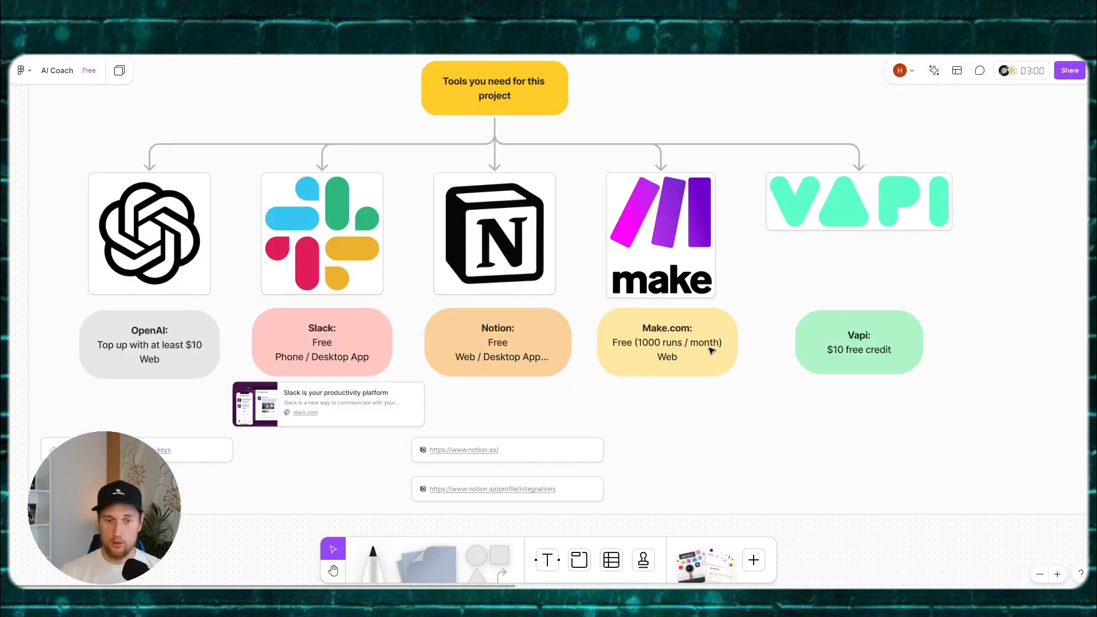
Step: Maximise the Make.com window and view the organization's usage dashboard
{"action": "left_click", "coordinate": [687, 425]}
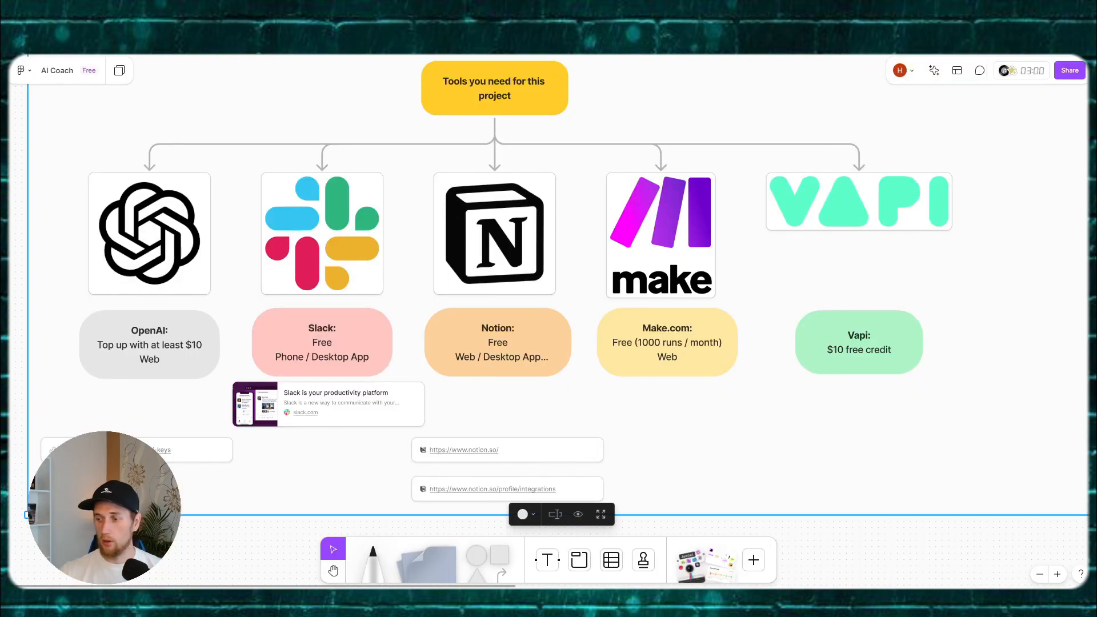
{"action": "left_click_drag", "start_coordinate": [1087, 114], "coordinate": [633, 127]}
{"action": "double_click", "coordinate": [759, 120]}
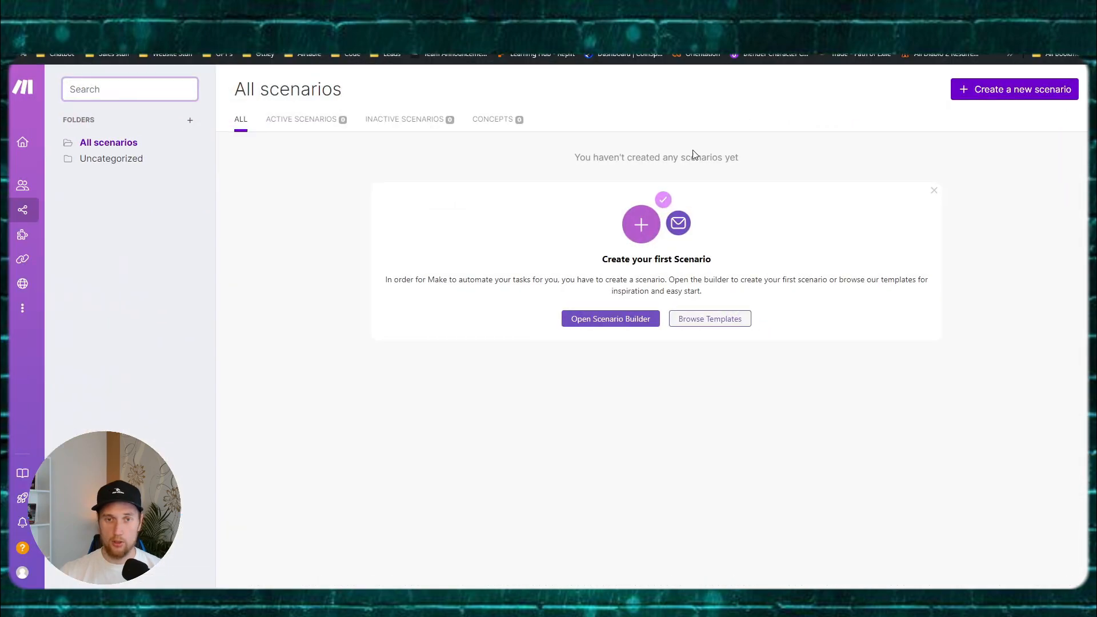
{"action": "mouse_move", "coordinate": [80, 207]}
{"action": "mouse_move", "coordinate": [50, 188]}
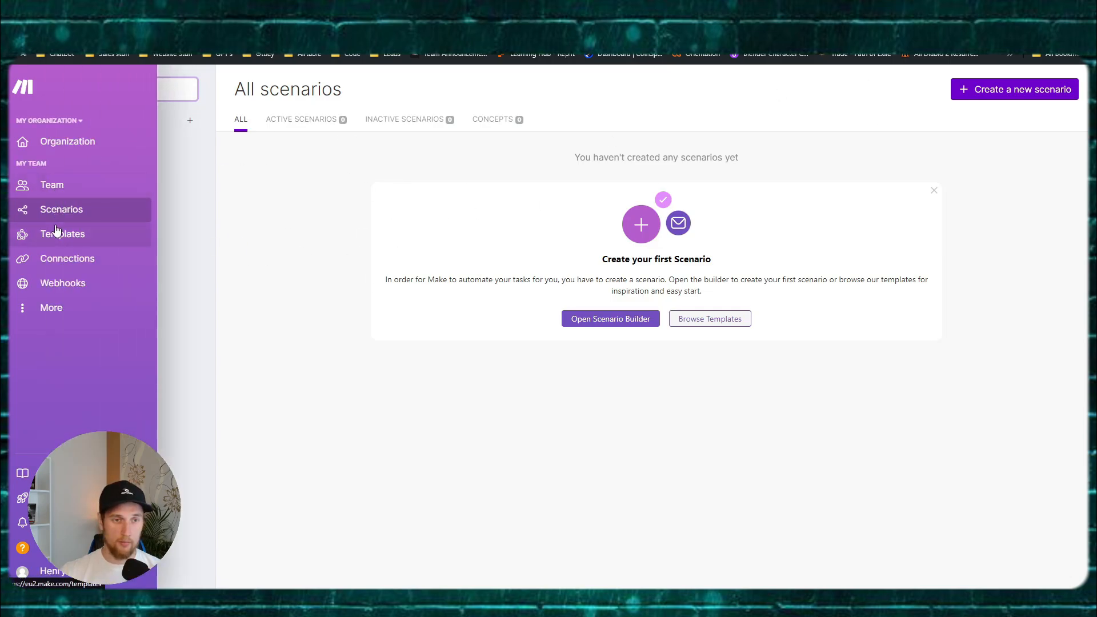
{"action": "left_click", "coordinate": [68, 148]}
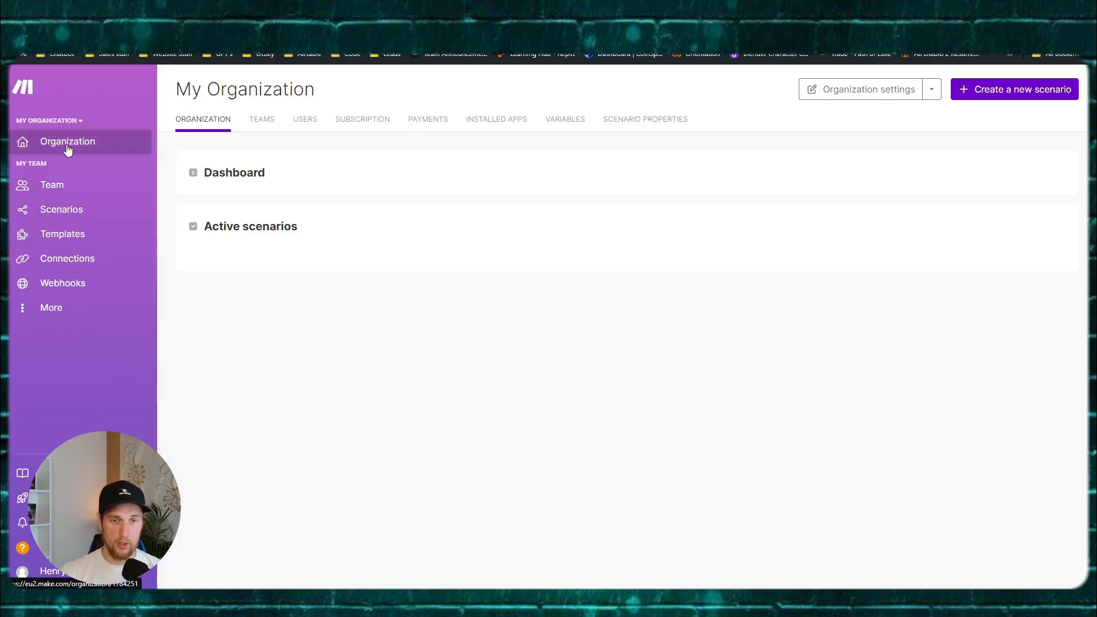
{"action": "left_click", "coordinate": [218, 171]}
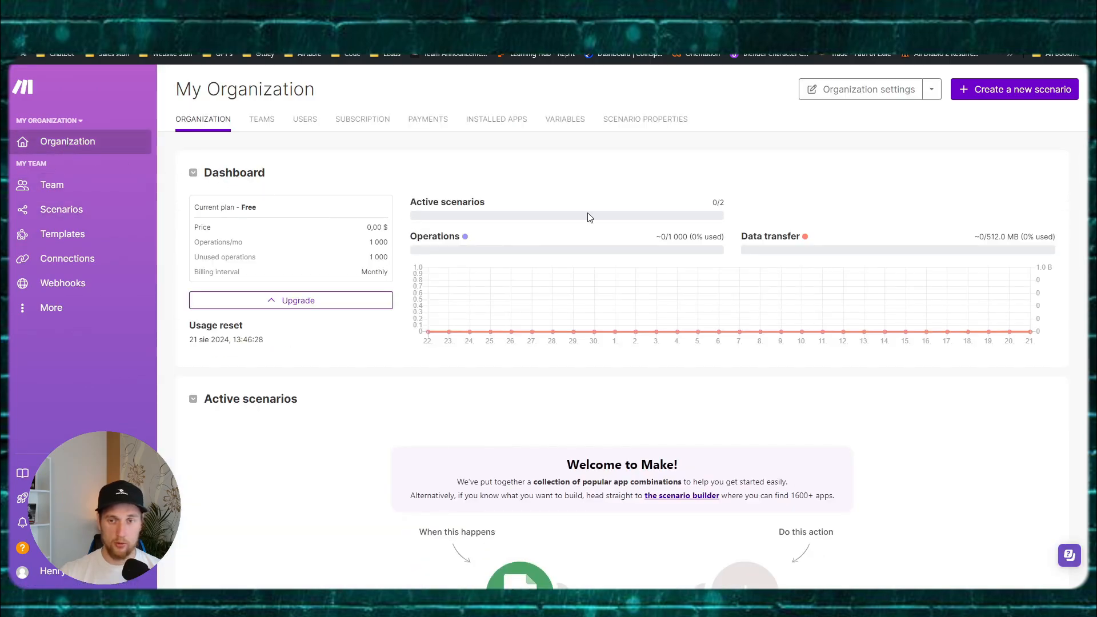
{"action": "mouse_move", "coordinate": [462, 247]}
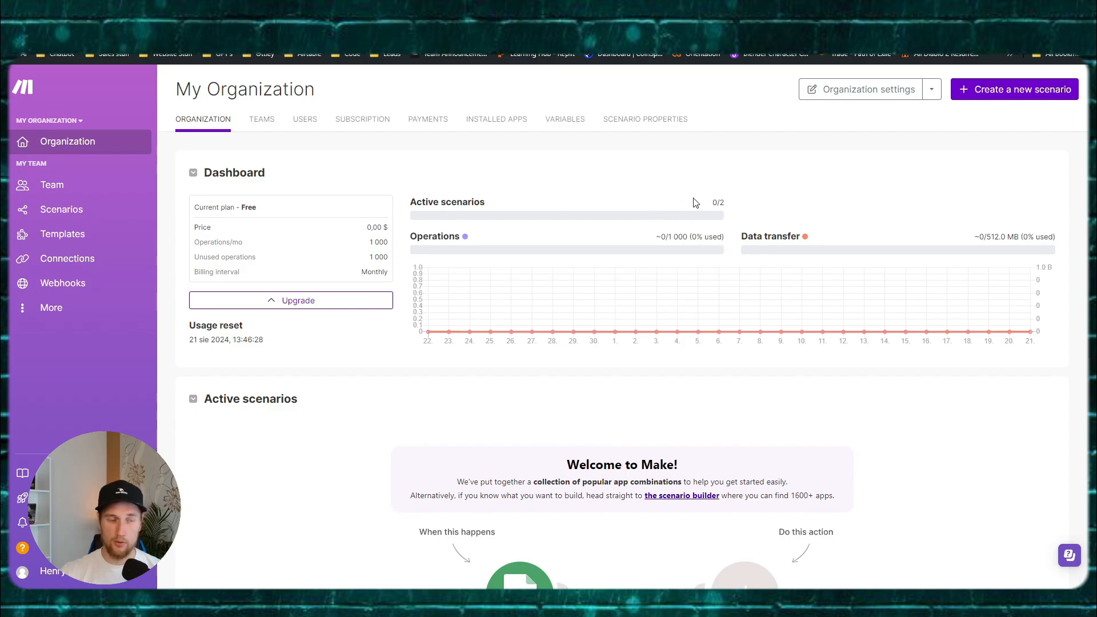
Step: Check the Scenarios and Connections lists, then start a new scenario
{"action": "left_click", "coordinate": [66, 214]}
{"action": "left_click", "coordinate": [55, 262]}
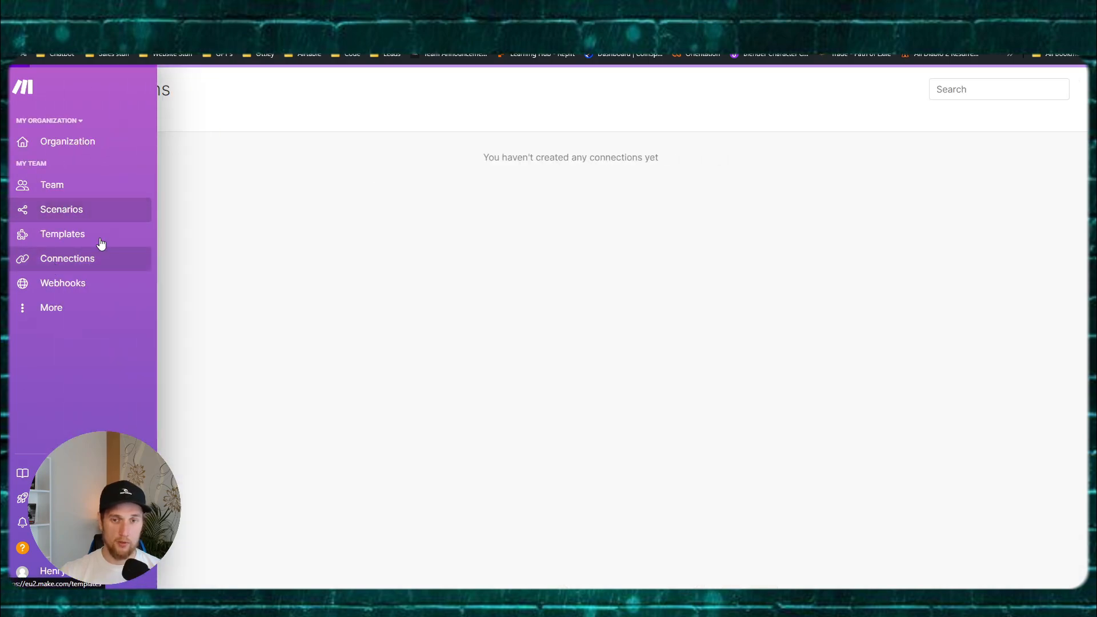
{"action": "left_click", "coordinate": [125, 211]}
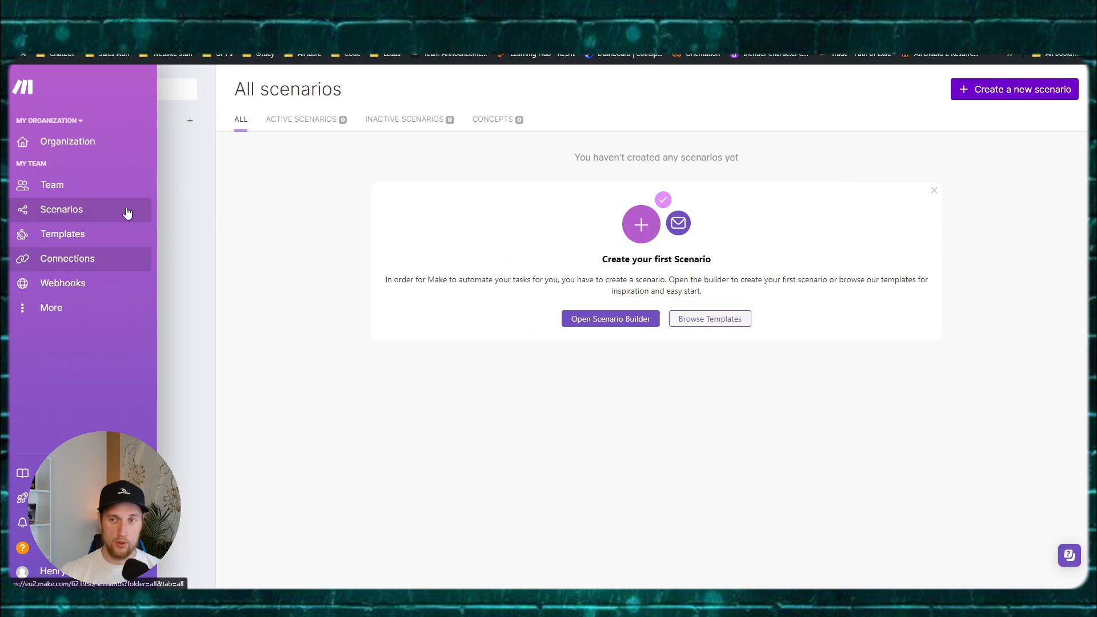
{"action": "left_click", "coordinate": [1004, 93]}
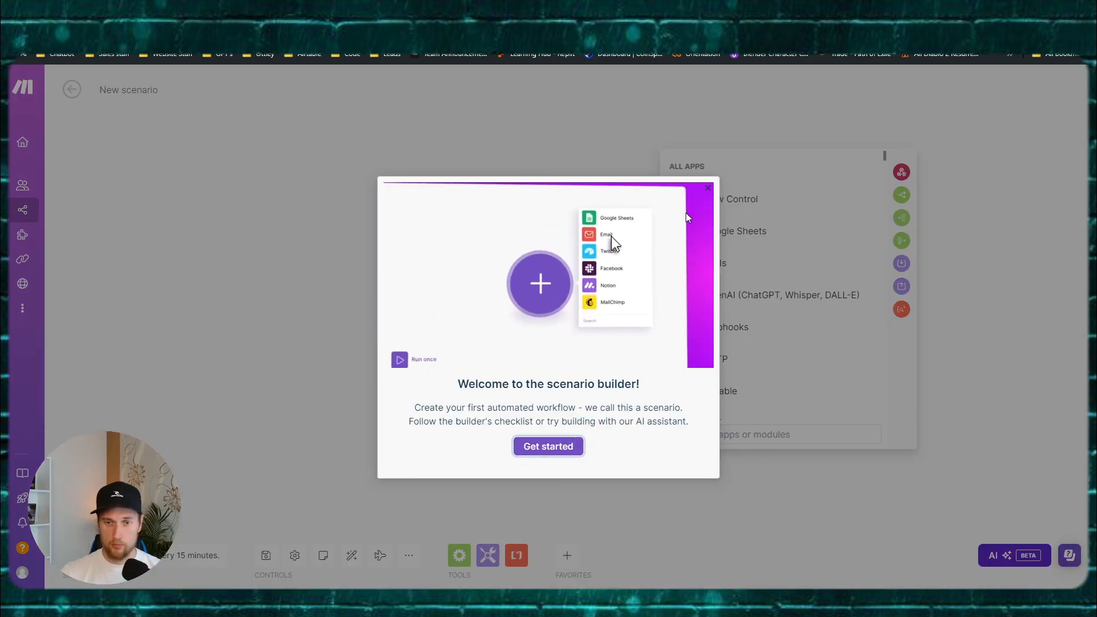
Step: Add the OpenAI 'Create a Completion' module to the new scenario
{"action": "left_click", "coordinate": [707, 188]}
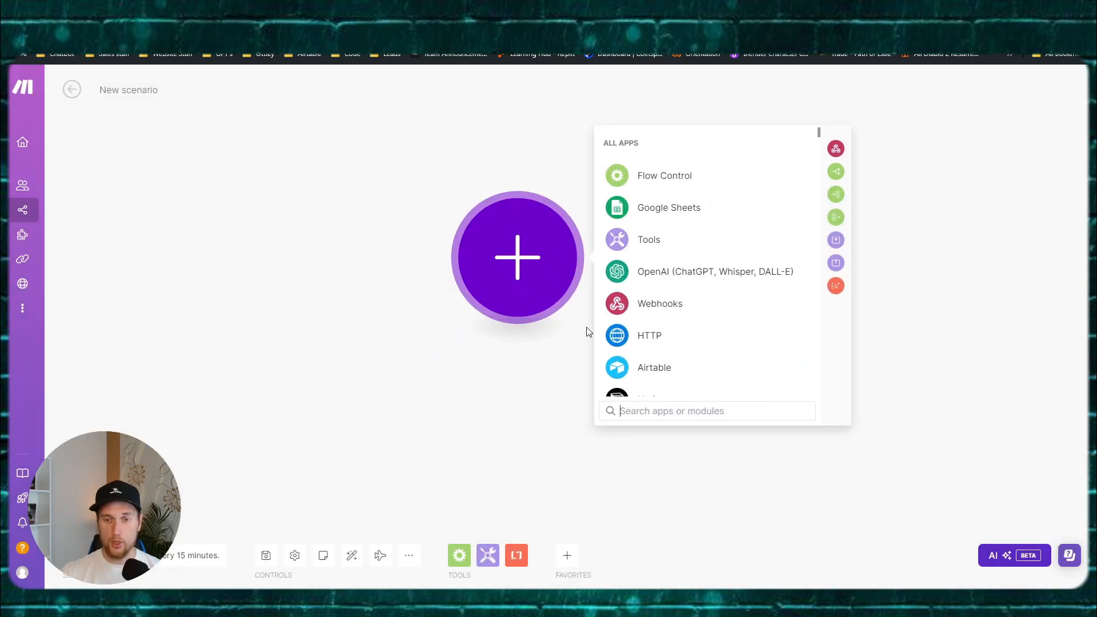
{"action": "left_click", "coordinate": [676, 283]}
{"action": "scroll", "coordinate": [697, 303], "scroll_direction": "down", "scroll_amount": 1}
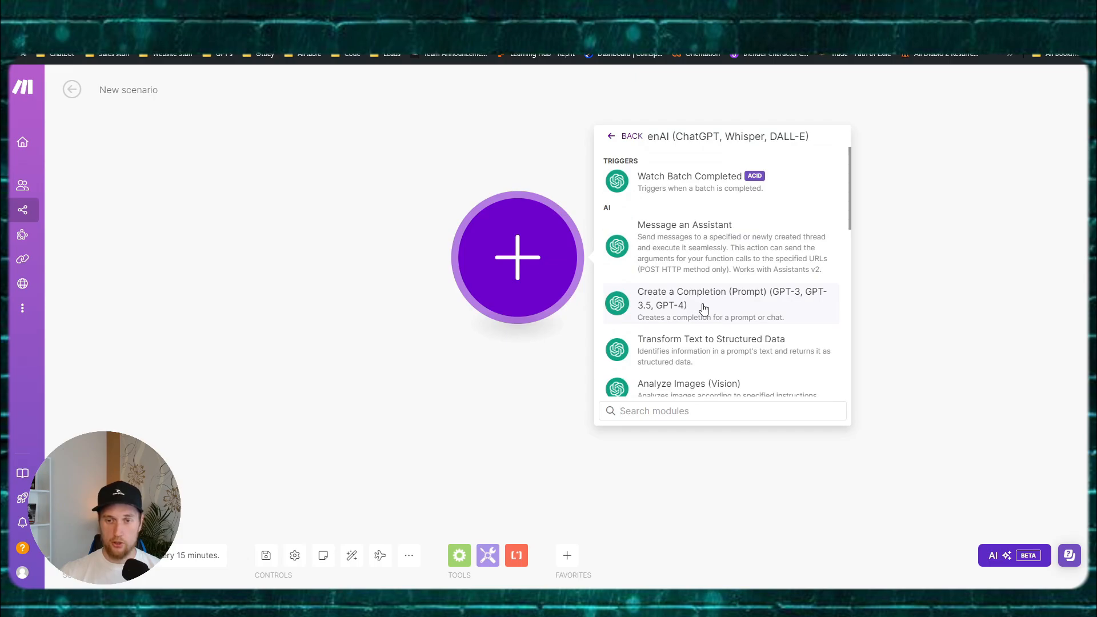
{"action": "left_click", "coordinate": [704, 309]}
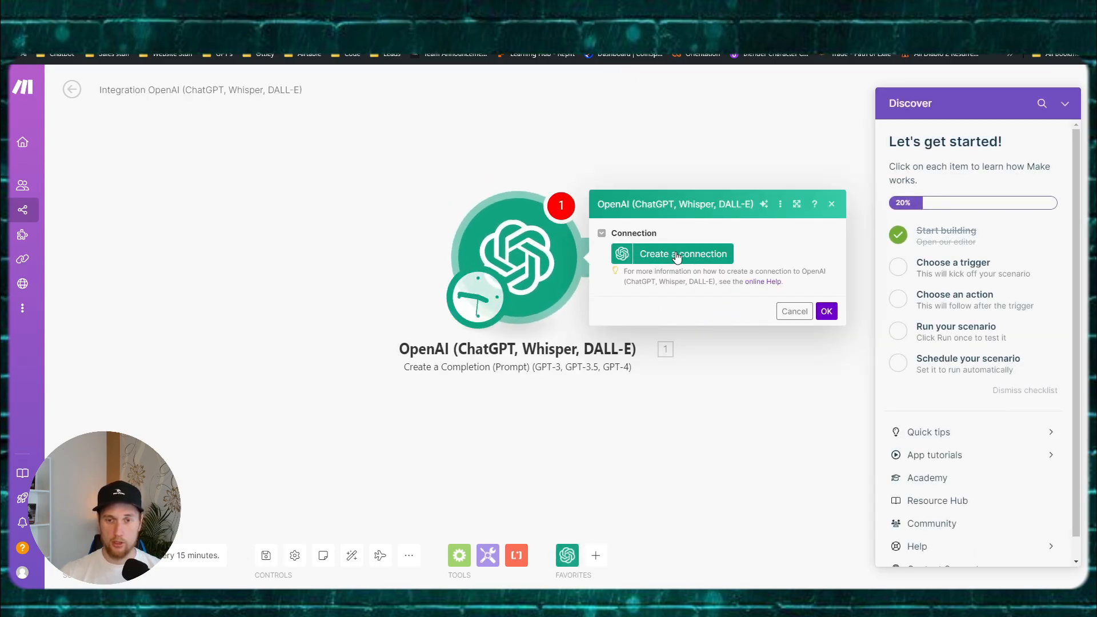
Step: Create and save a new named OpenAI connection with the pasted API key and organization ID
{"action": "left_click", "coordinate": [677, 257]}
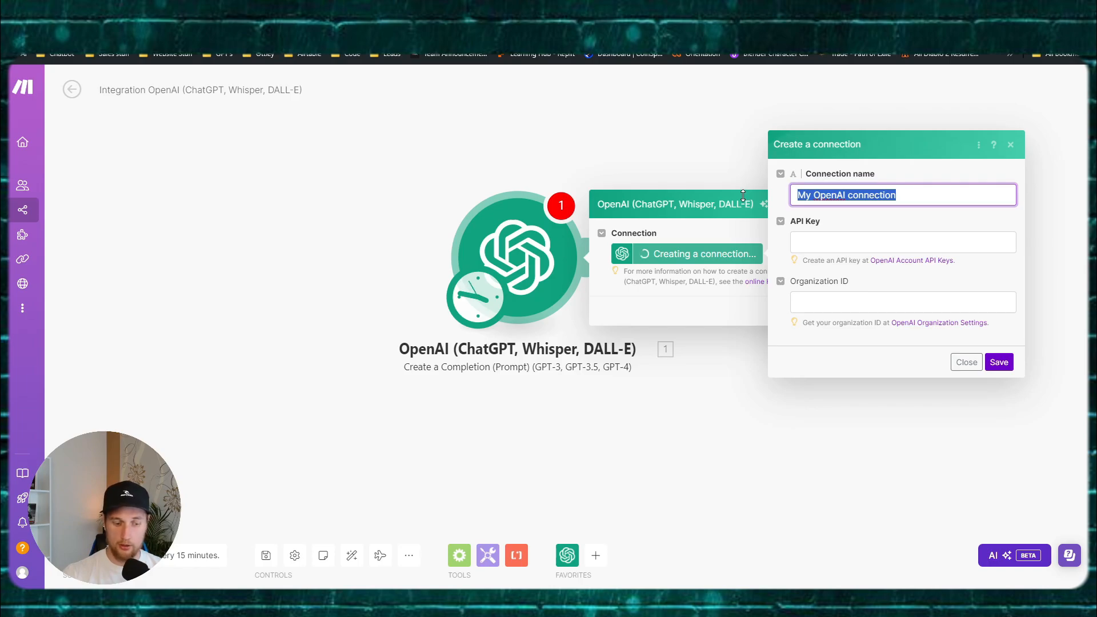
{"action": "type", "text": "Henryks"}
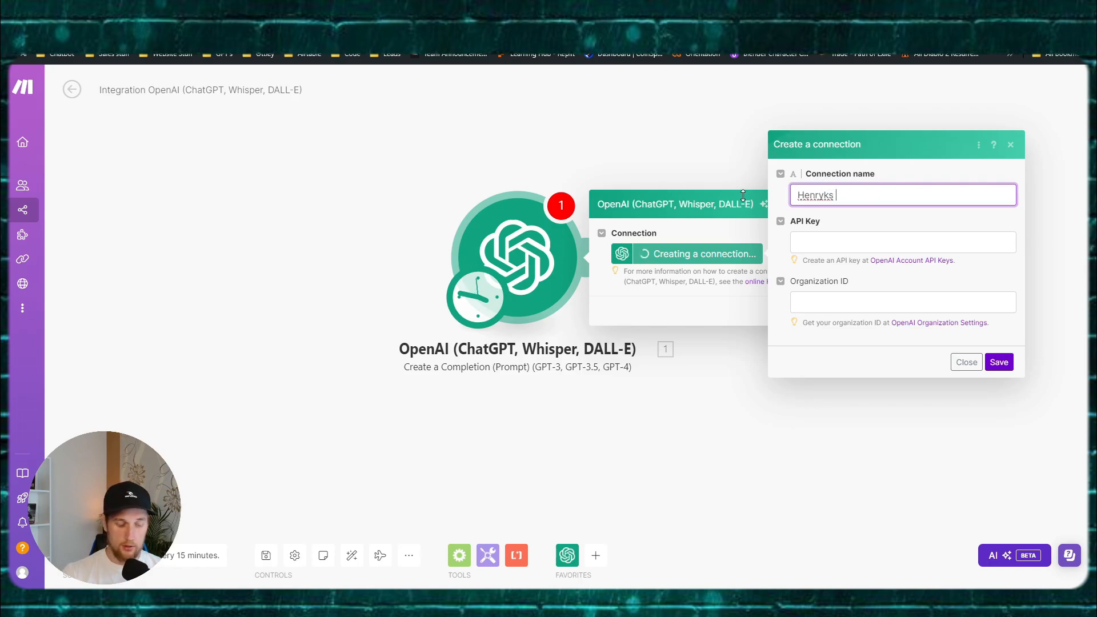
{"action": "type", "text": " OpenAI"}
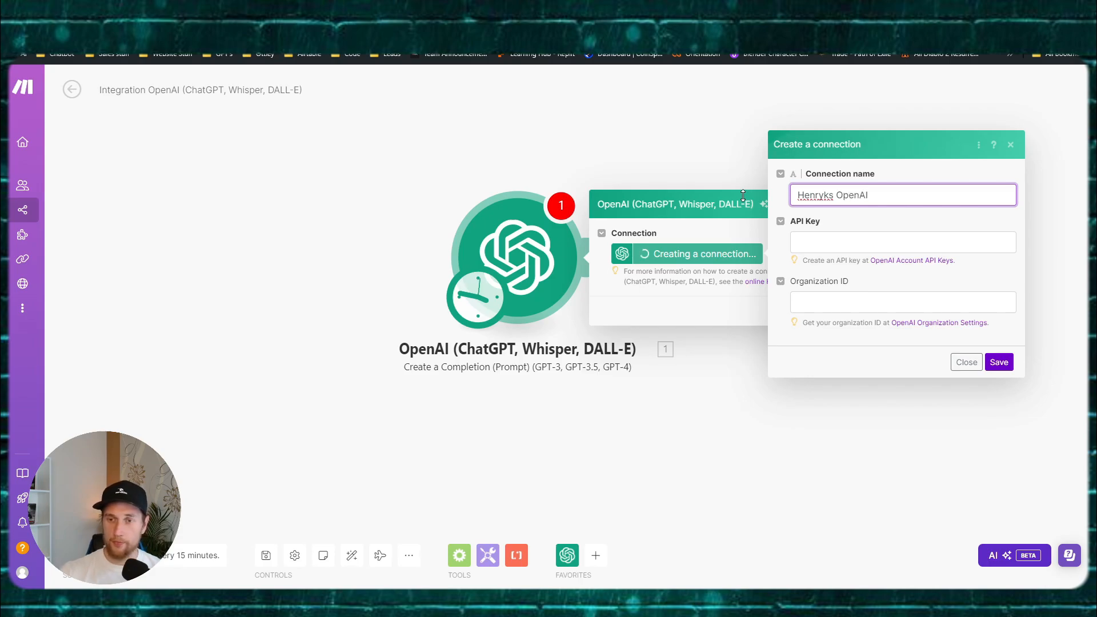
{"action": "key", "text": "Tab"}
{"action": "key", "text": "Tab"}
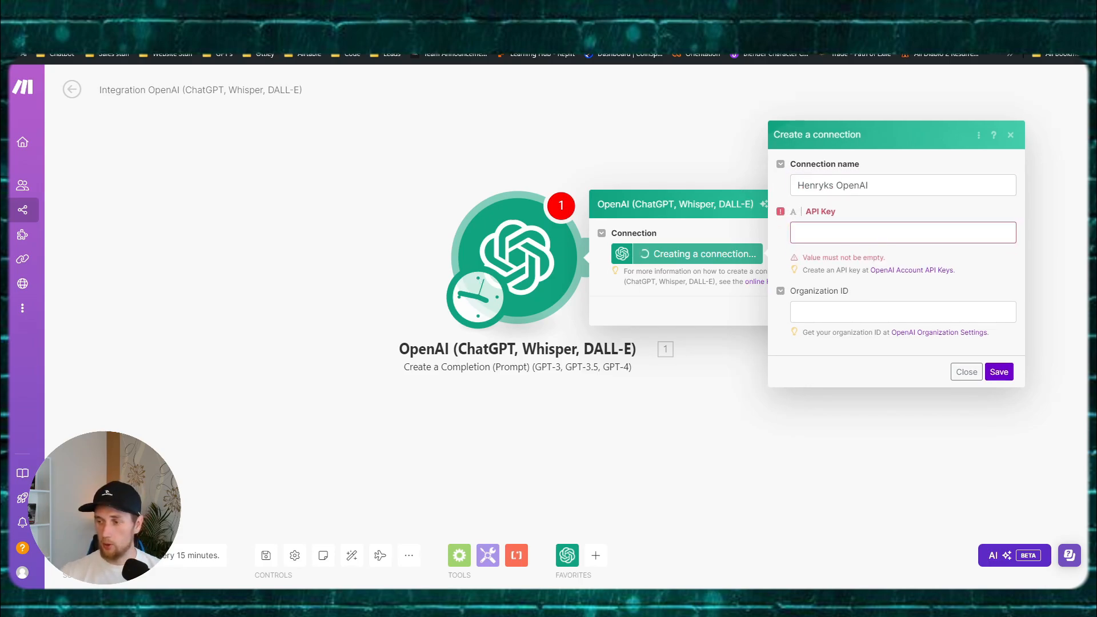
{"action": "left_click", "coordinate": [848, 234]}
{"action": "key", "text": "ctrl+v"}
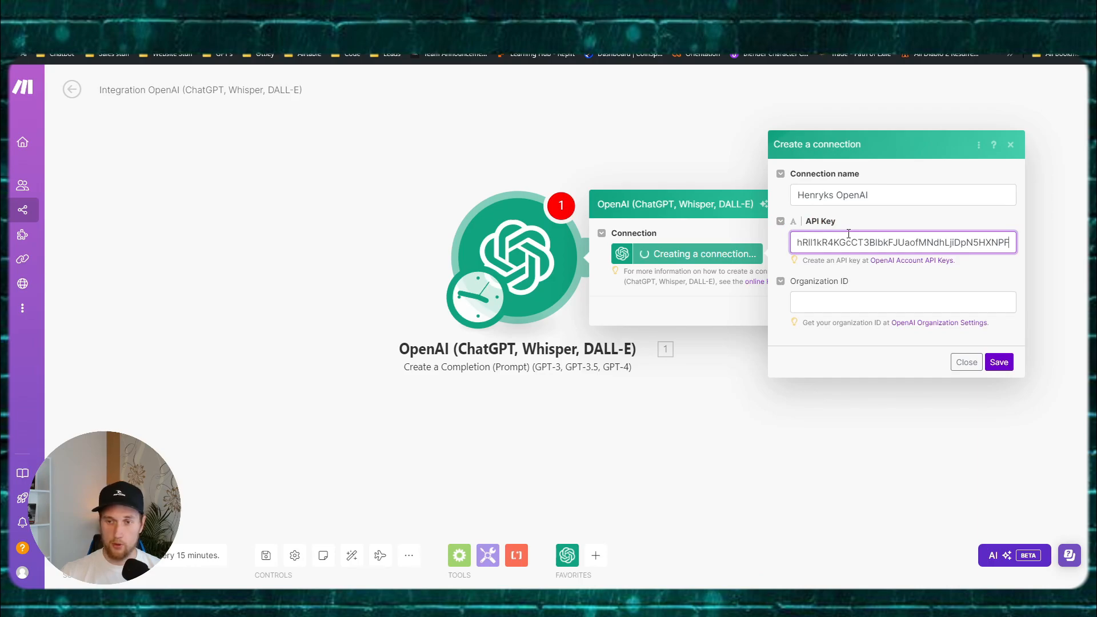
{"action": "key", "text": "Tab"}
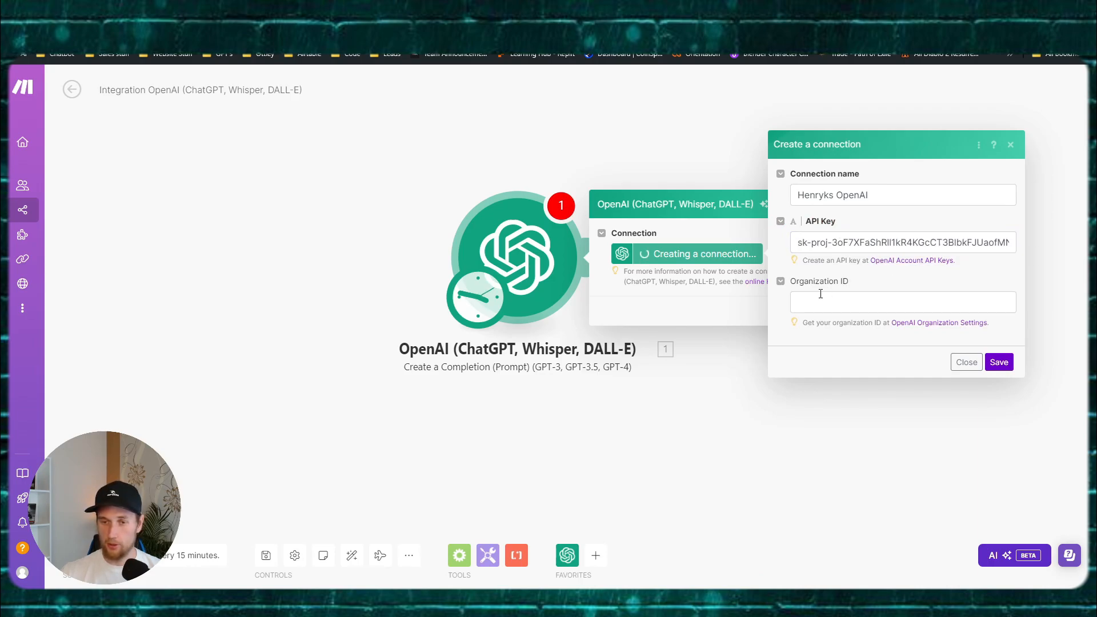
{"action": "left_click", "coordinate": [886, 299]}
{"action": "type", "text": "org-wsue3Vv1IZDIAxmw8v37I6Id"}
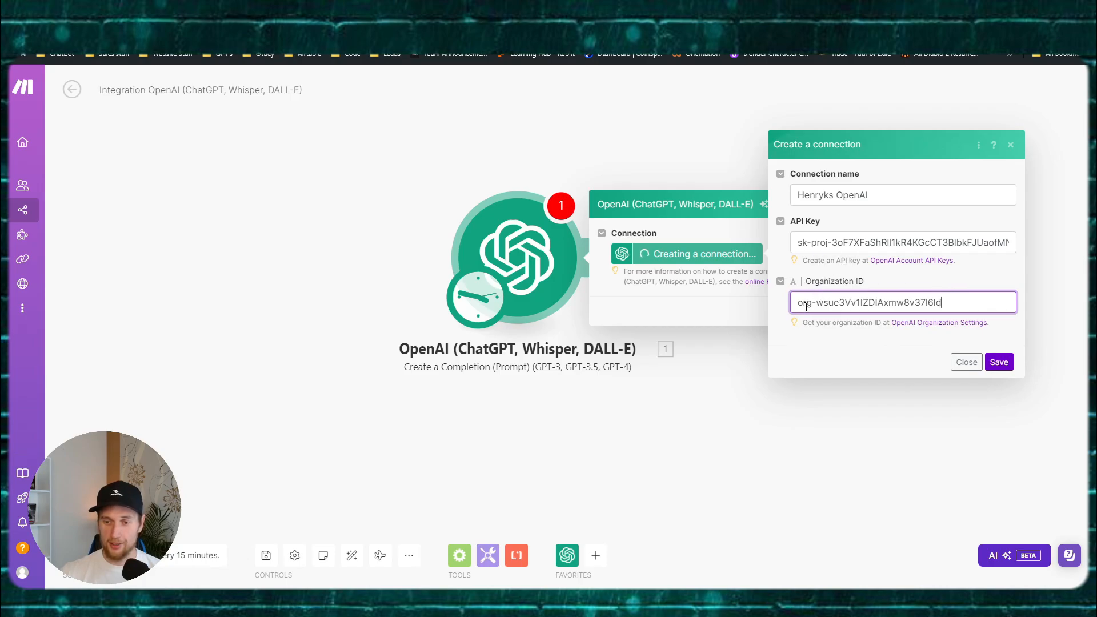
{"action": "left_click_drag", "start_coordinate": [803, 243], "coordinate": [907, 239]}
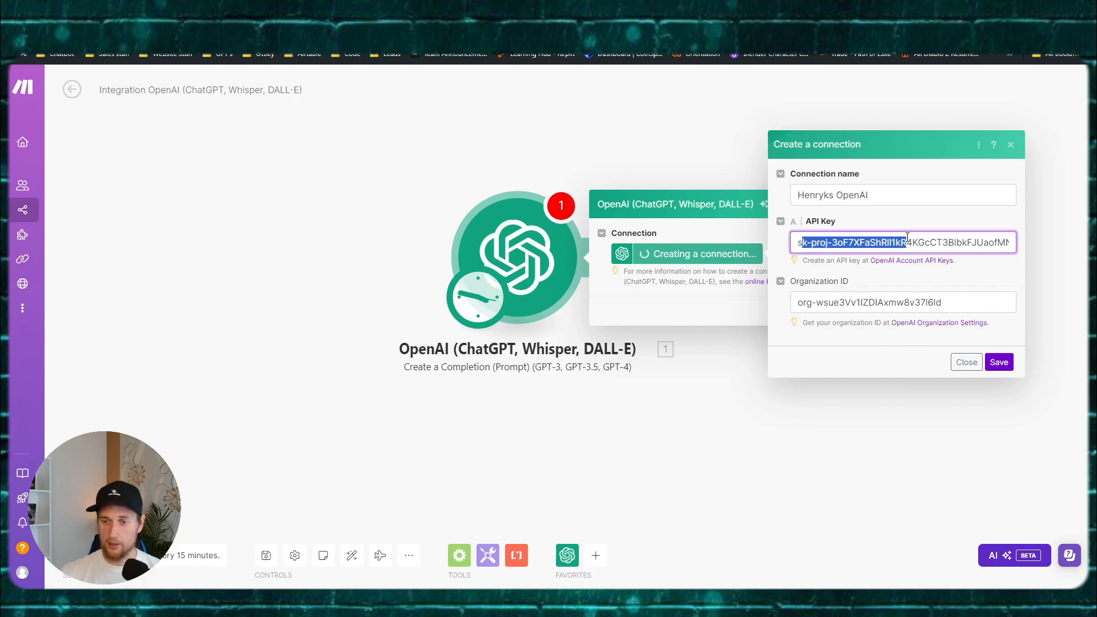
{"action": "left_click_drag", "start_coordinate": [823, 302], "coordinate": [879, 302]}
{"action": "left_click", "coordinate": [915, 302]}
{"action": "left_click", "coordinate": [998, 363]}
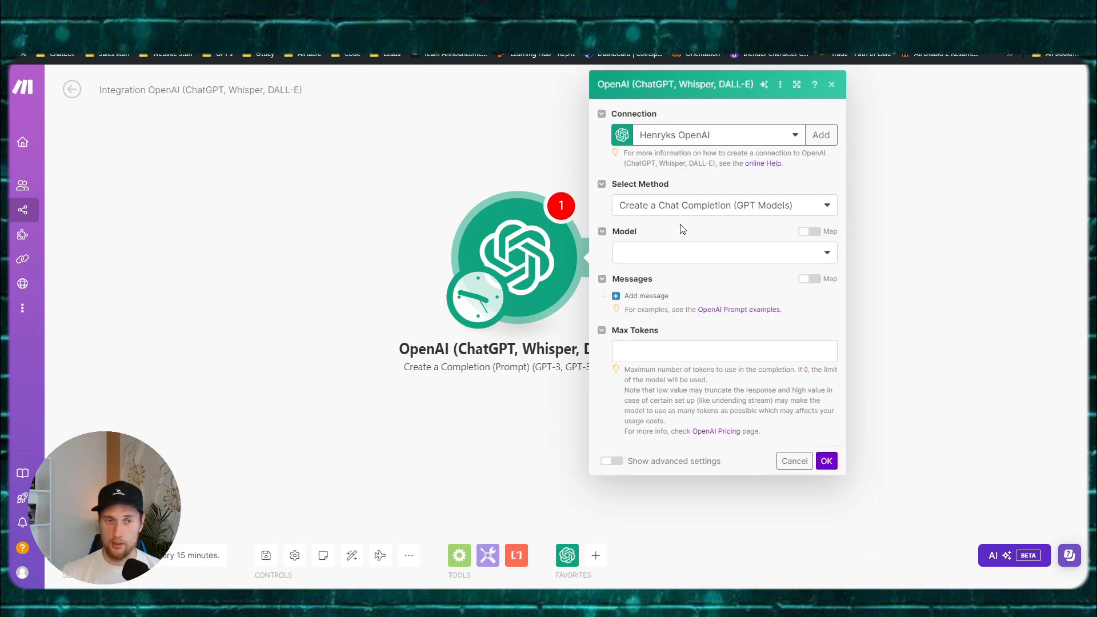
Step: Keep 'Create a Chat Completion' as the method and choose the gpt-4o-mini model
{"action": "left_click", "coordinate": [703, 211]}
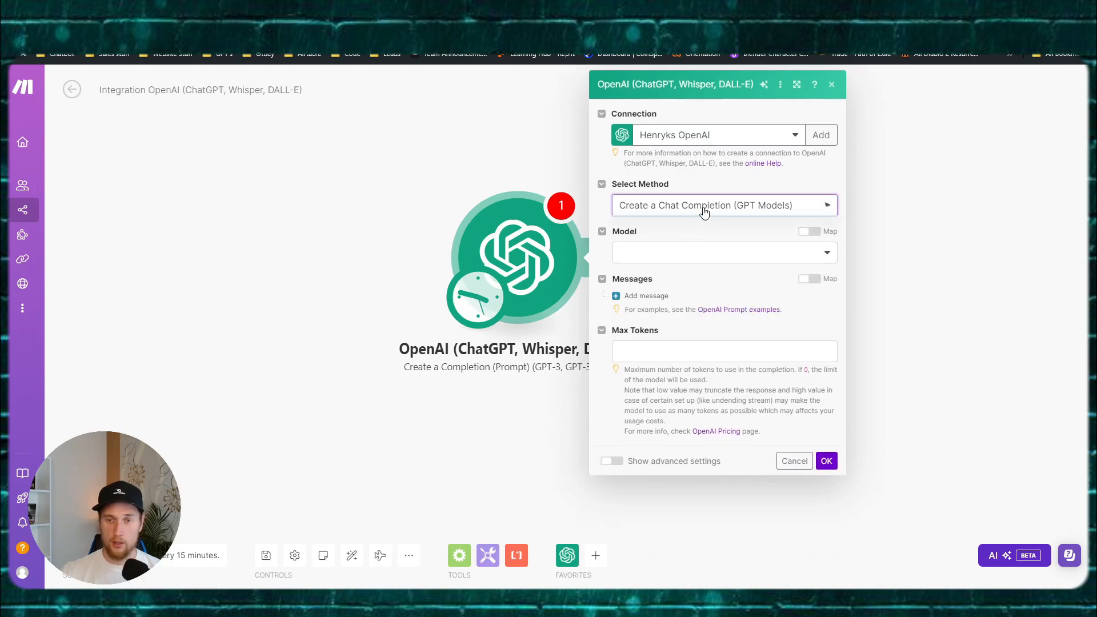
{"action": "left_click", "coordinate": [707, 224]}
{"action": "left_click", "coordinate": [696, 254]}
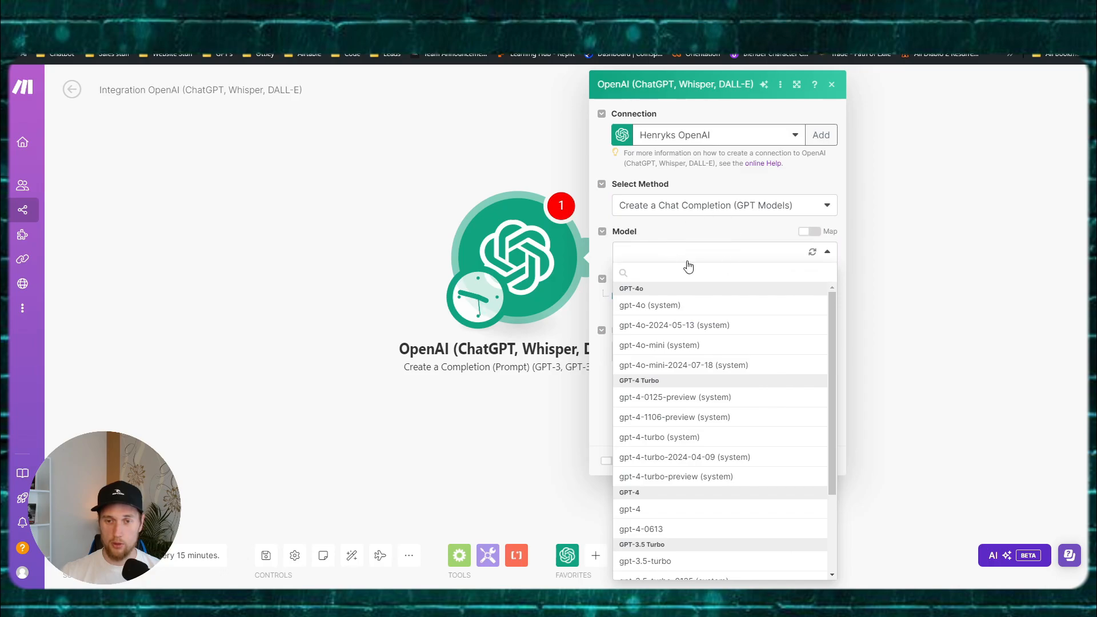
{"action": "scroll", "coordinate": [683, 376], "scroll_direction": "down", "scroll_amount": 2}
{"action": "scroll", "coordinate": [688, 354], "scroll_direction": "up", "scroll_amount": 2}
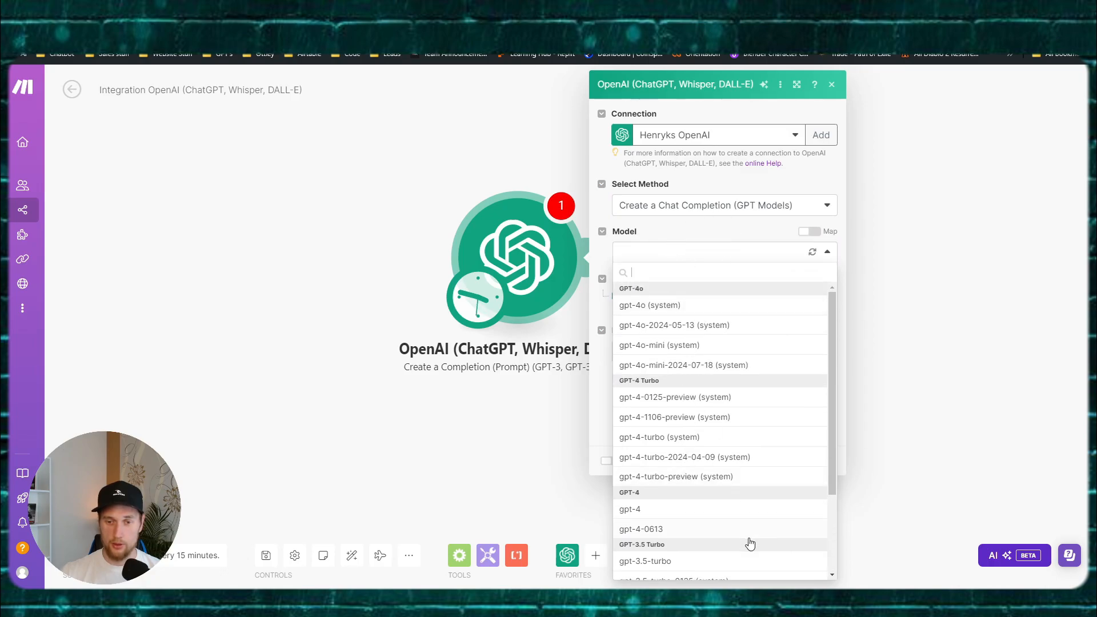
{"action": "scroll", "coordinate": [703, 485], "scroll_direction": "down", "scroll_amount": 2}
{"action": "scroll", "coordinate": [700, 502], "scroll_direction": "up", "scroll_amount": 3}
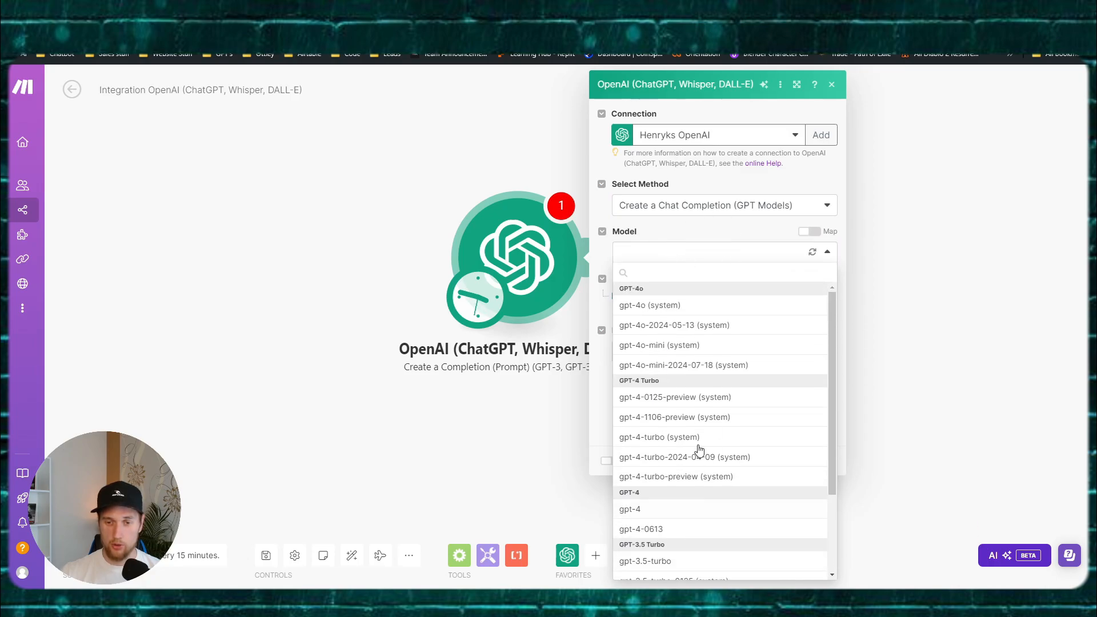
{"action": "left_click", "coordinate": [688, 345]}
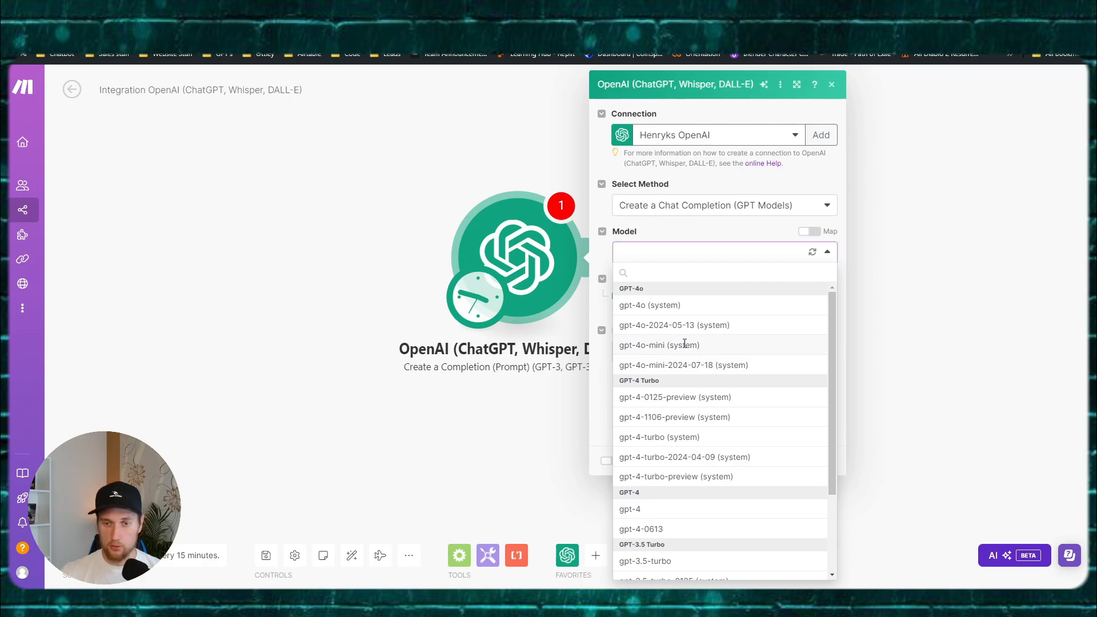
{"action": "left_click", "coordinate": [826, 461]}
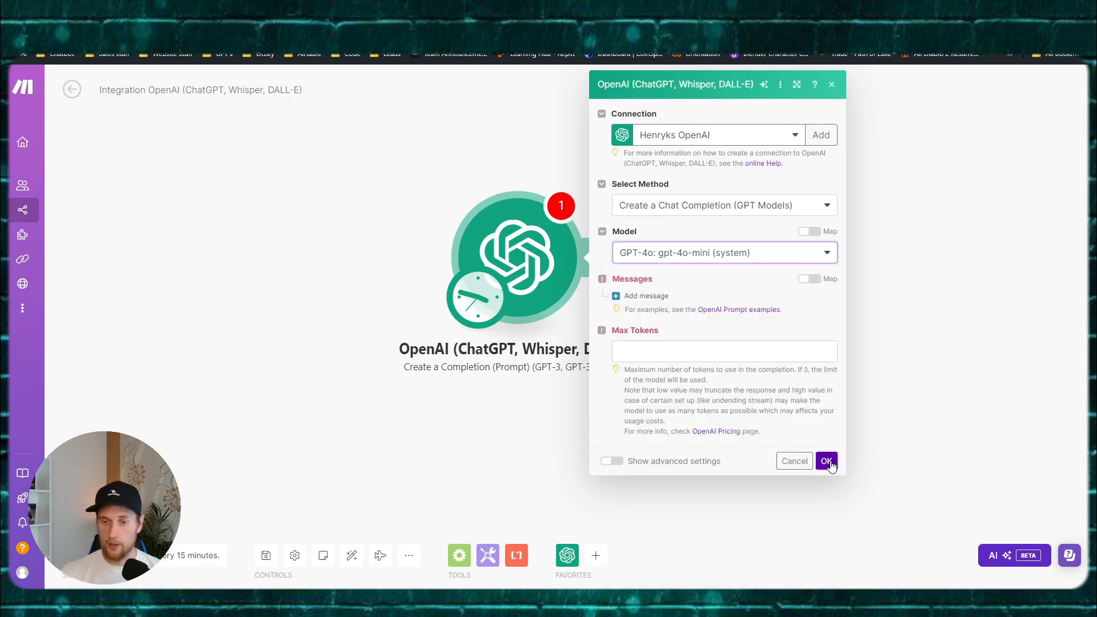
Step: Add a System message with placeholder content 'a', set Max Tokens to 250, and save
{"action": "left_click", "coordinate": [645, 296]}
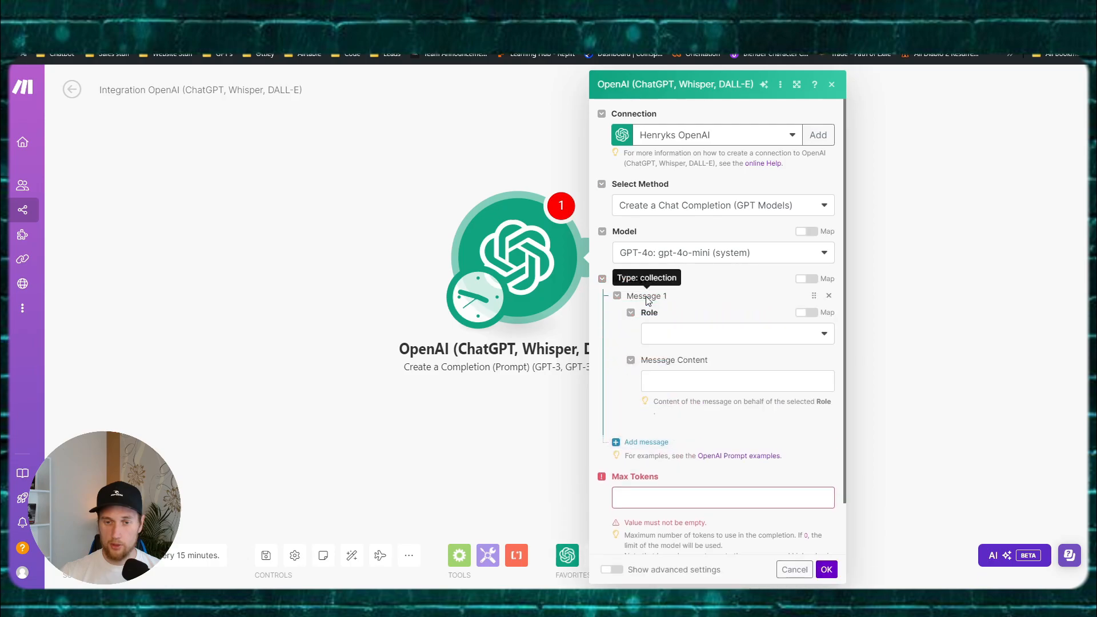
{"action": "left_click", "coordinate": [695, 334]}
{"action": "left_click", "coordinate": [686, 355]}
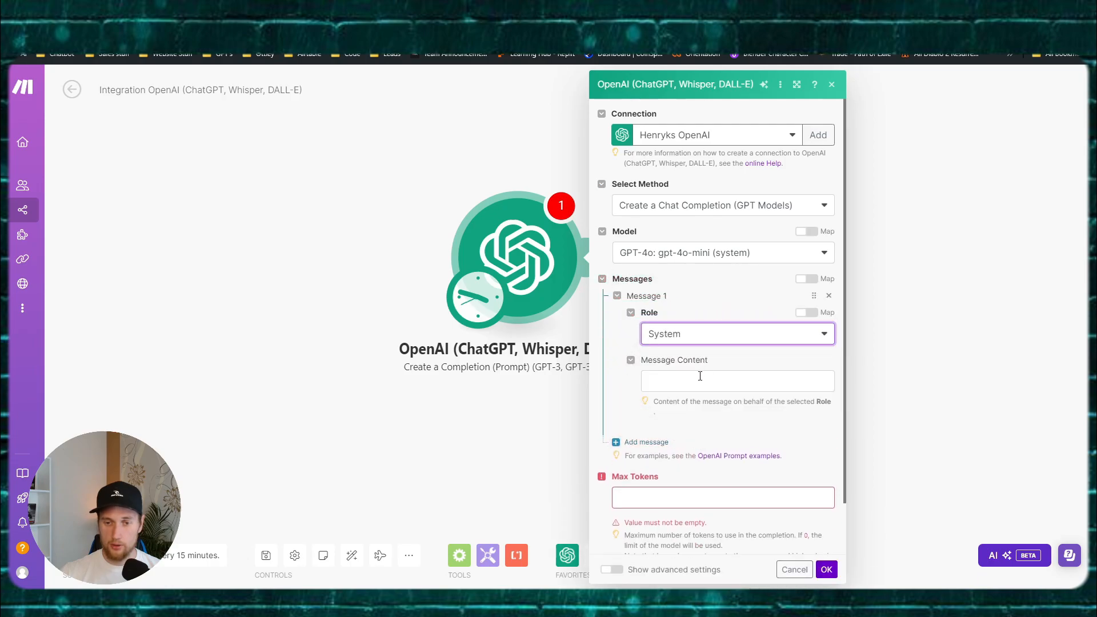
{"action": "left_click", "coordinate": [700, 376]}
{"action": "type", "text": "a"}
{"action": "left_click", "coordinate": [637, 493]}
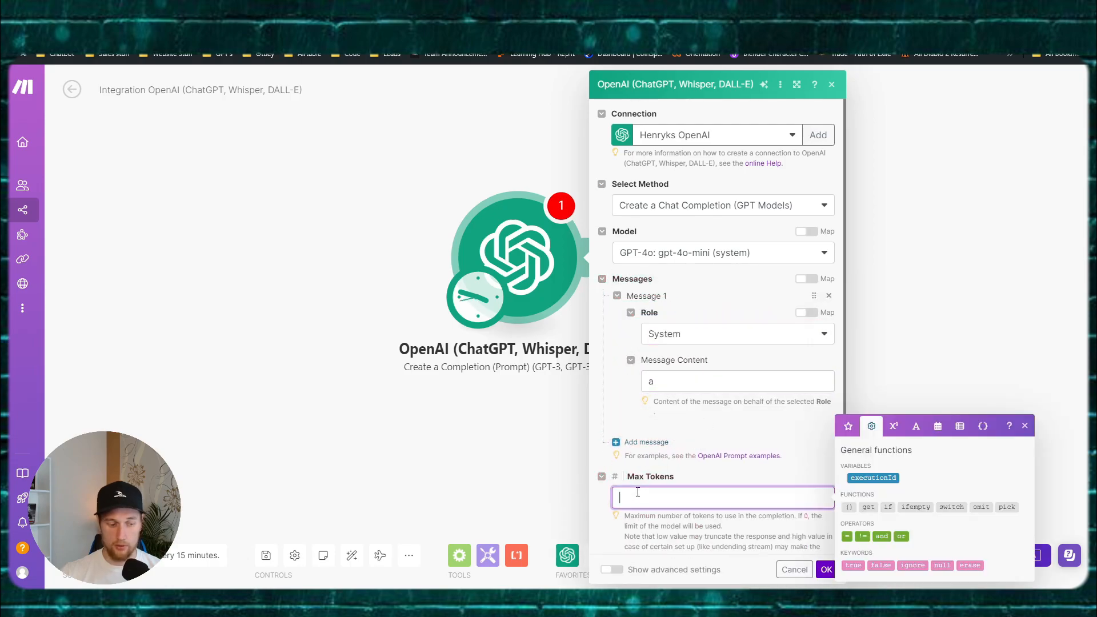
{"action": "type", "text": "250"}
{"action": "left_click", "coordinate": [826, 569]}
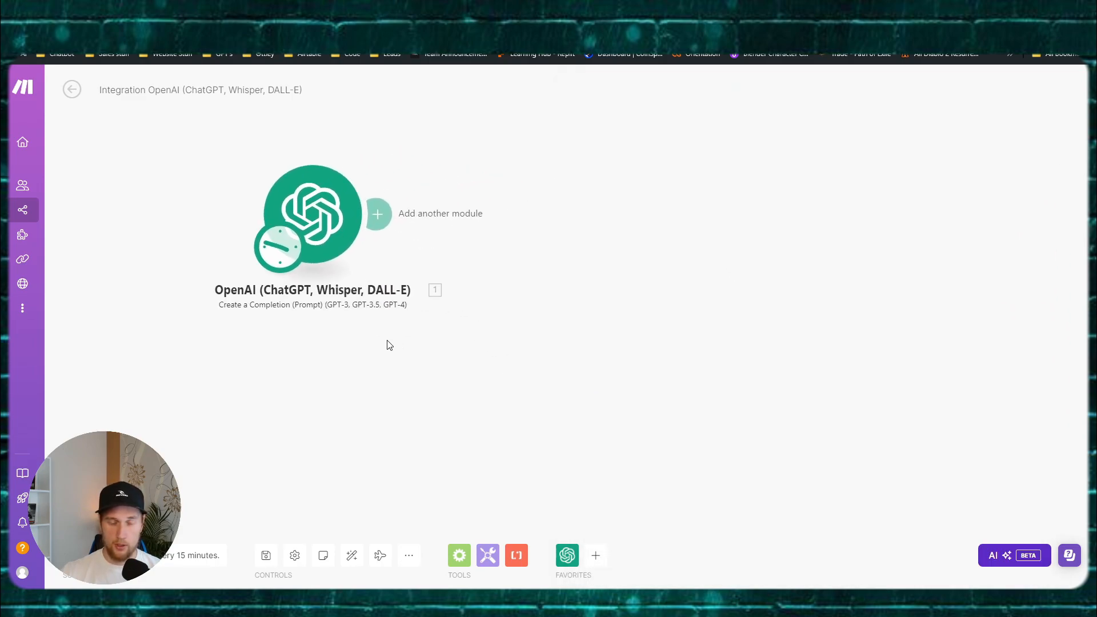
Step: Add a Slack 'Get a User' module after the OpenAI module
{"action": "left_click", "coordinate": [377, 213]}
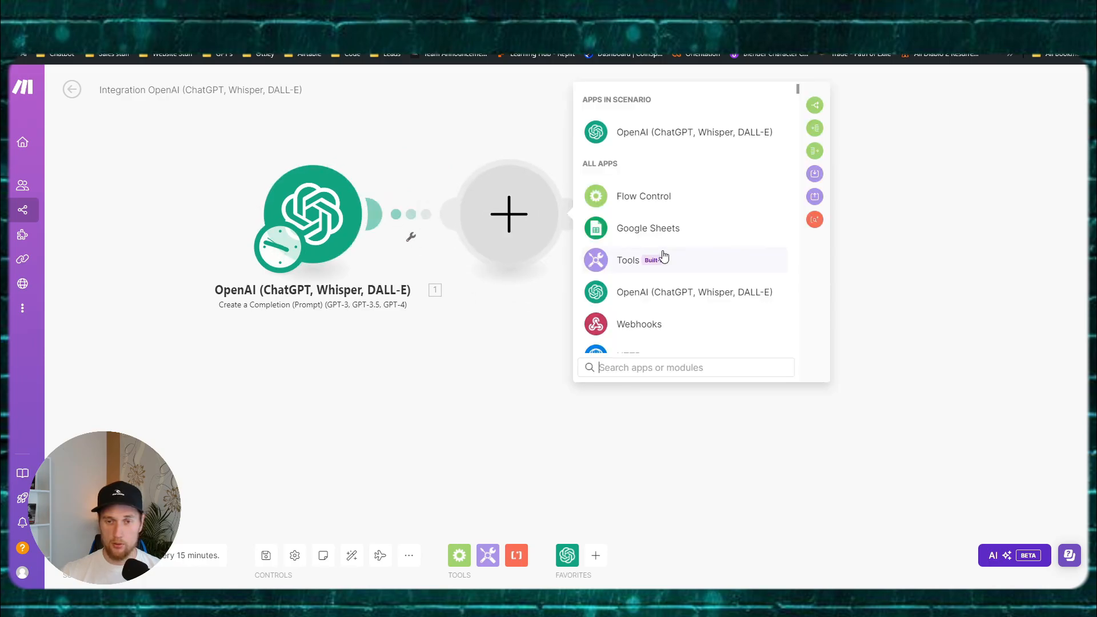
{"action": "scroll", "coordinate": [700, 273], "scroll_direction": "down", "scroll_amount": 1}
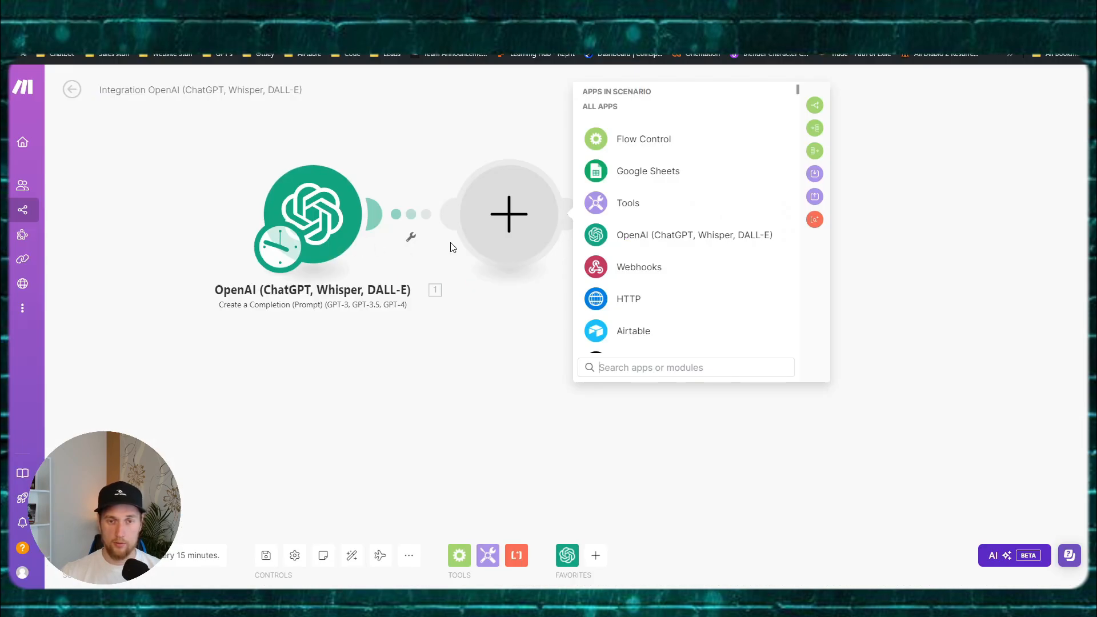
{"action": "left_click", "coordinate": [648, 375]}
{"action": "type", "text": "slack"}
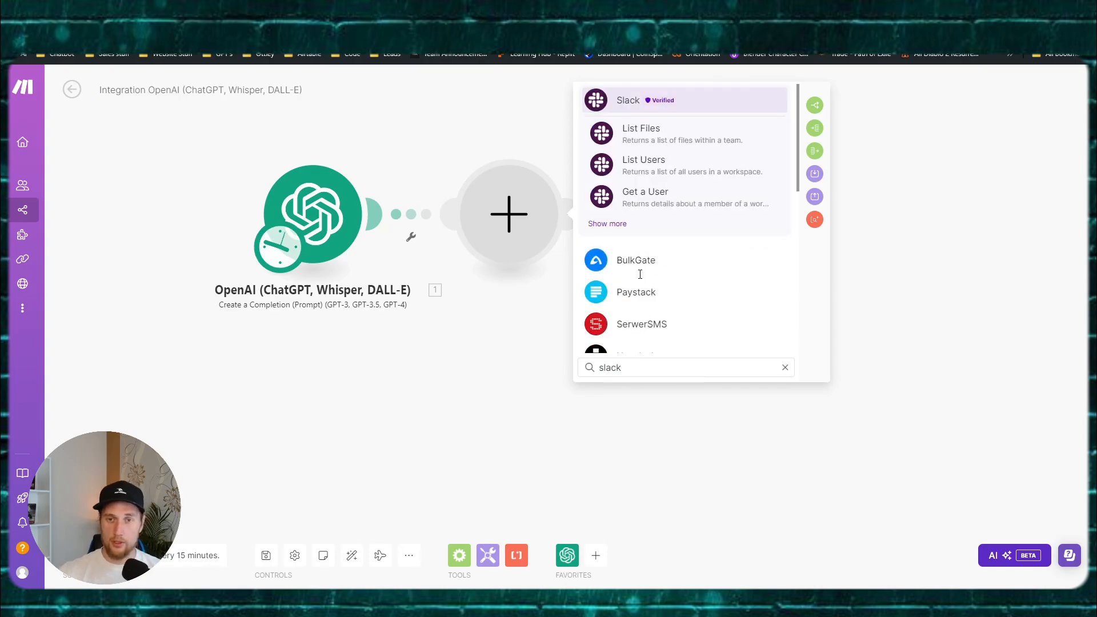
{"action": "left_click", "coordinate": [644, 100]}
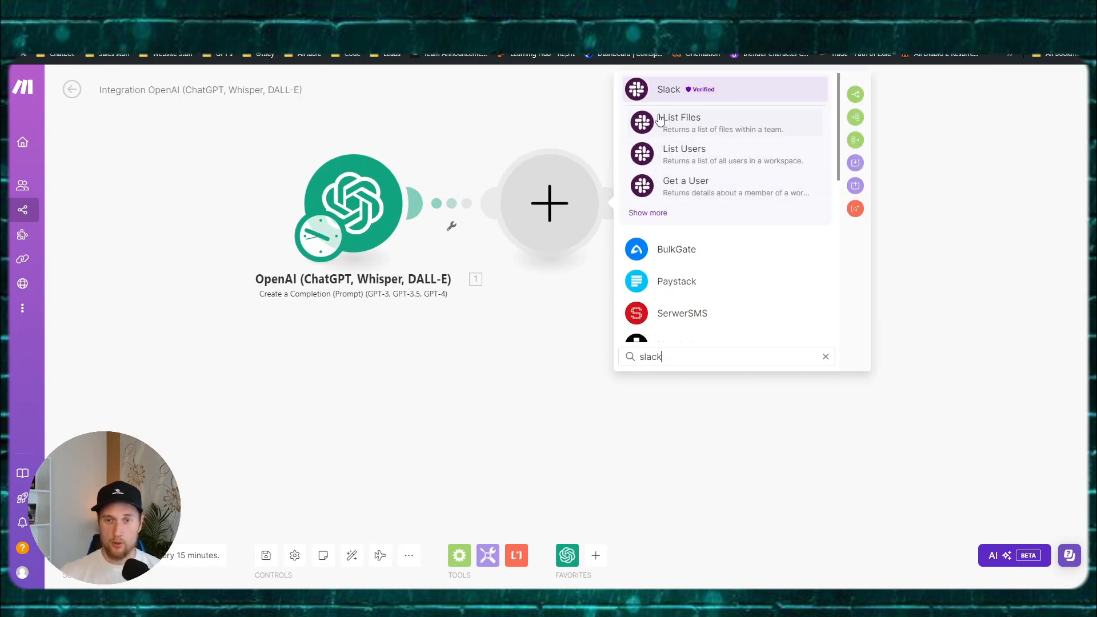
{"action": "scroll", "coordinate": [728, 168], "scroll_direction": "down", "scroll_amount": 1}
{"action": "scroll", "coordinate": [725, 167], "scroll_direction": "up", "scroll_amount": 1}
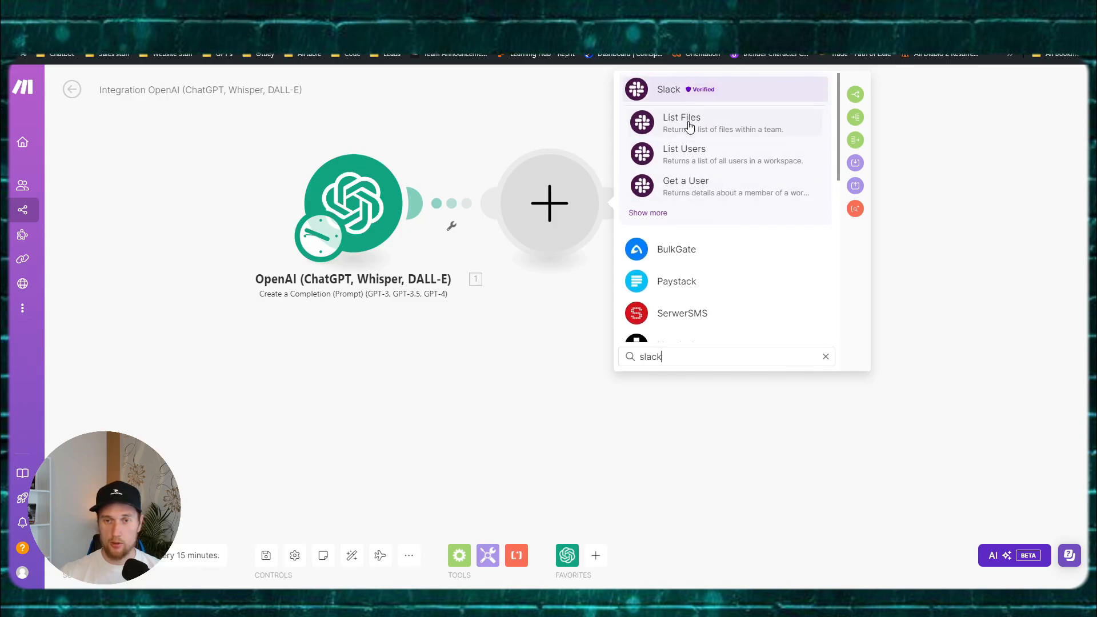
{"action": "left_click", "coordinate": [703, 185]}
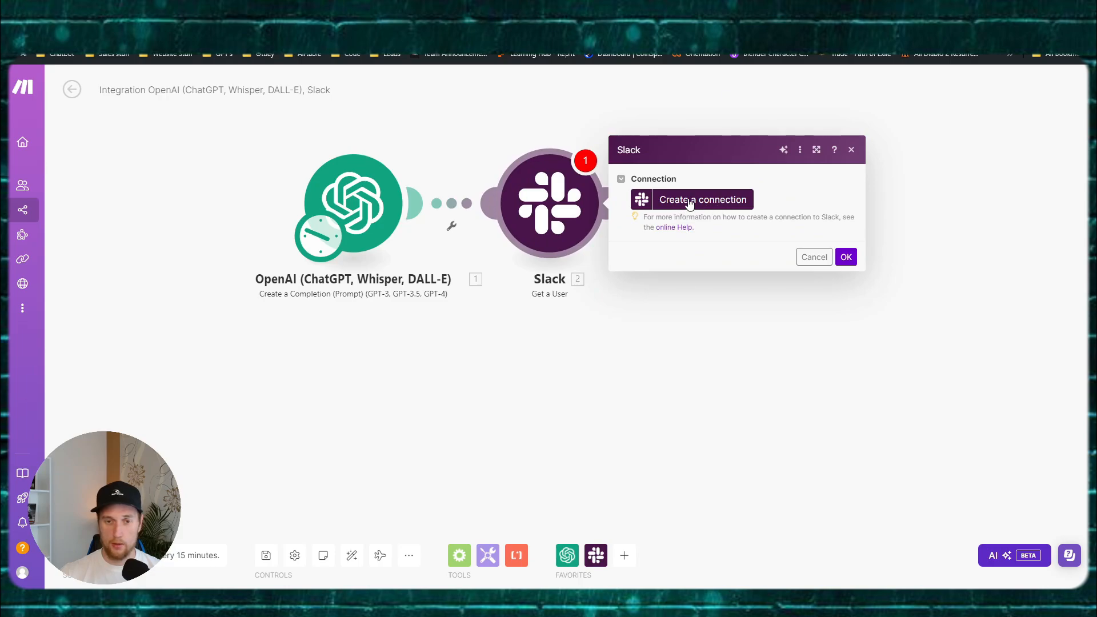
Step: Create and authorize a new Slack connection named Coach Slack
{"action": "left_click", "coordinate": [689, 204]}
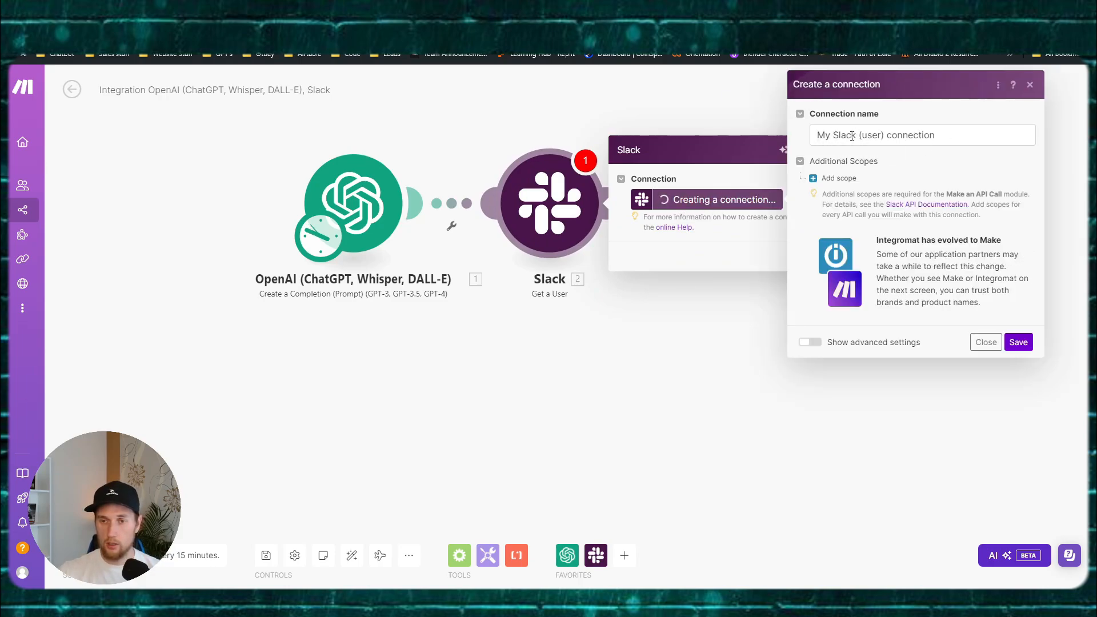
{"action": "left_click_drag", "start_coordinate": [949, 136], "coordinate": [753, 137]}
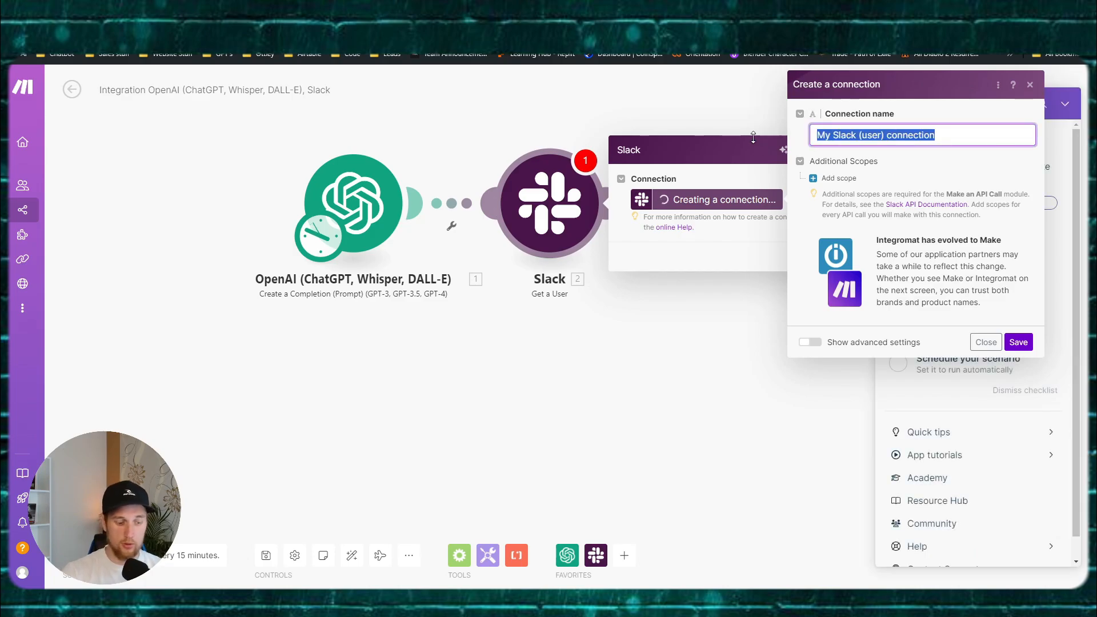
{"action": "type", "text": "Coach Slack"}
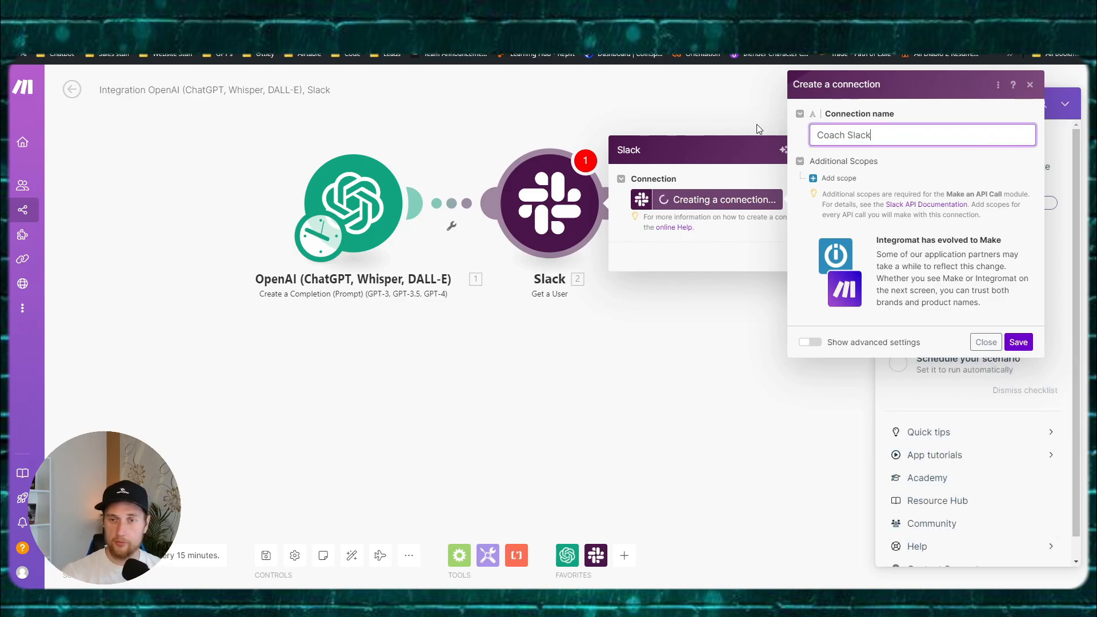
{"action": "left_click", "coordinate": [1018, 341]}
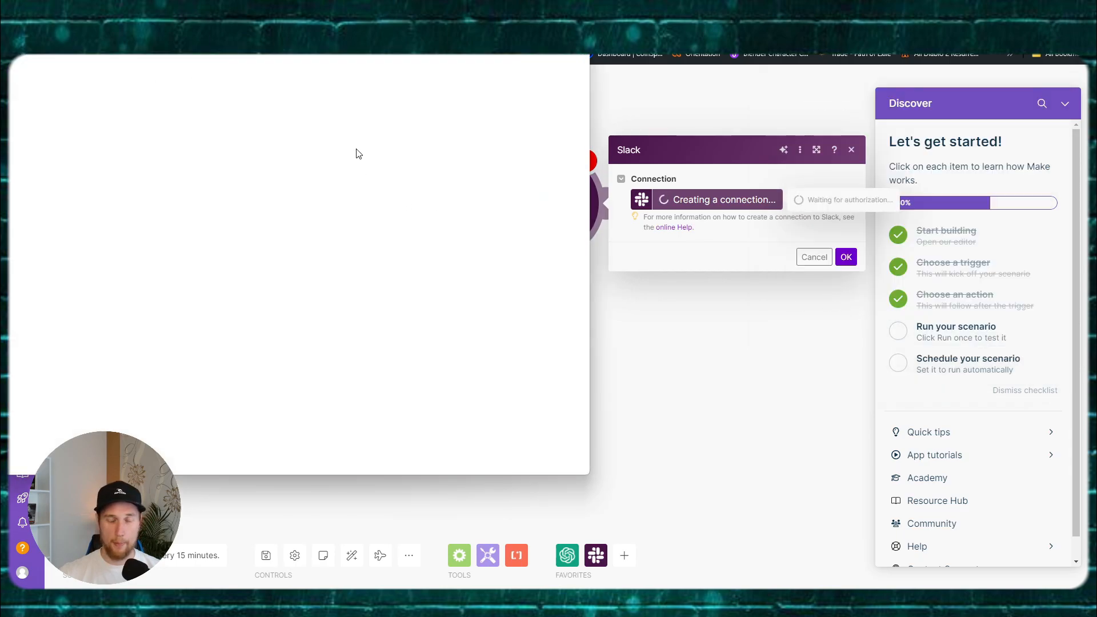
{"action": "mouse_move", "coordinate": [485, 601]}
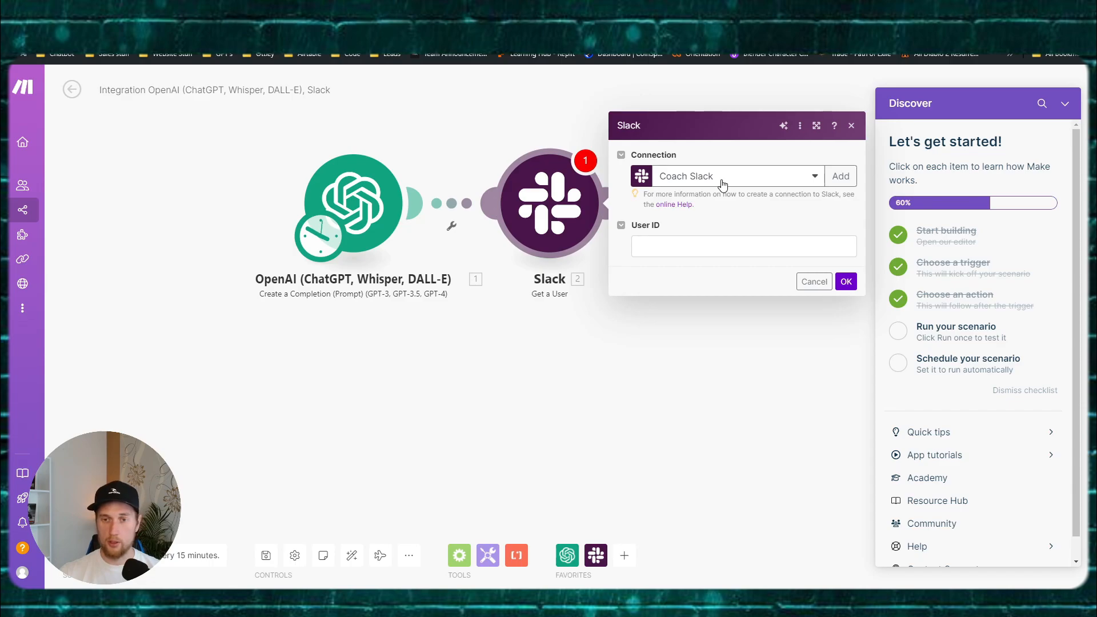
Step: Keep Coach Slack as the connection, enter a placeholder User ID, then close the module settings
{"action": "left_click", "coordinate": [722, 184]}
{"action": "left_click", "coordinate": [722, 182]}
{"action": "left_click", "coordinate": [673, 241]}
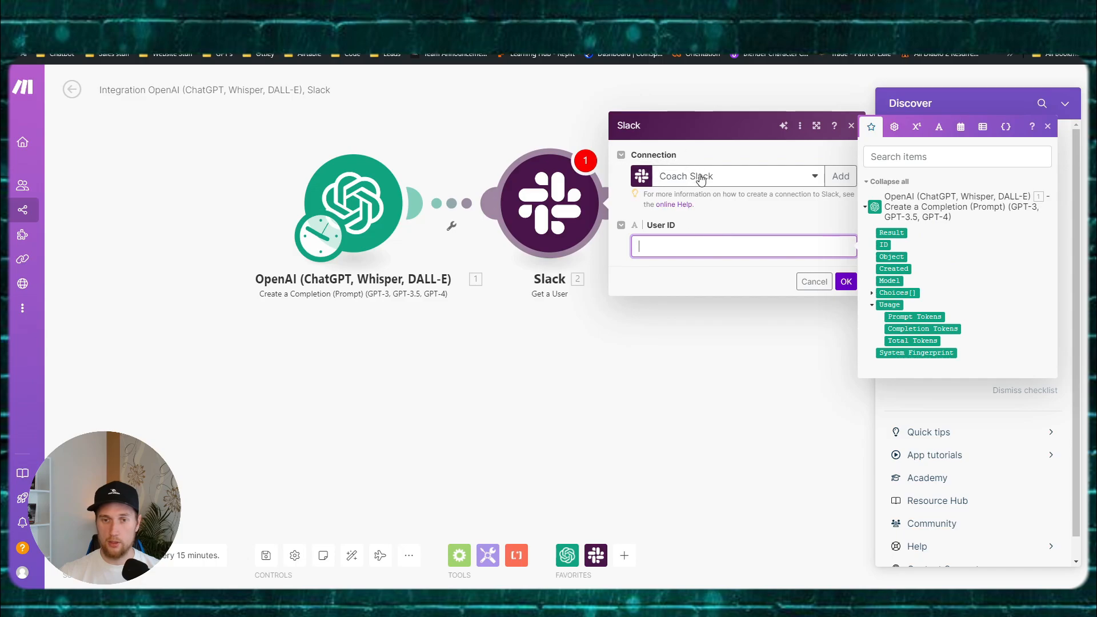
{"action": "left_click", "coordinate": [703, 176]}
{"action": "left_click", "coordinate": [684, 230]}
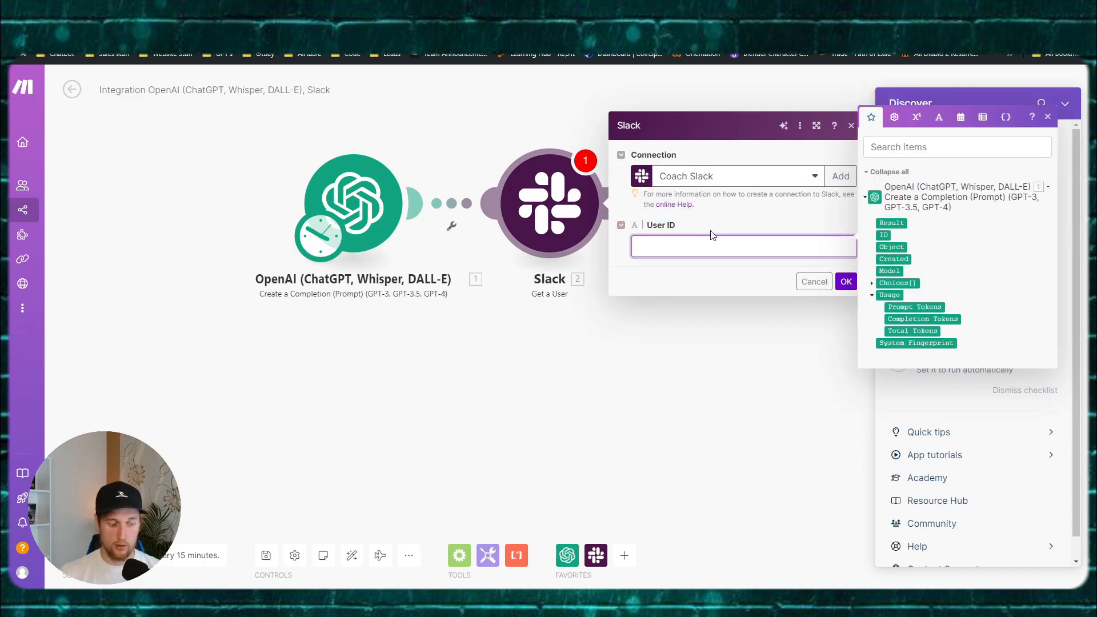
{"action": "type", "text": "a"}
{"action": "left_click", "coordinate": [814, 281]}
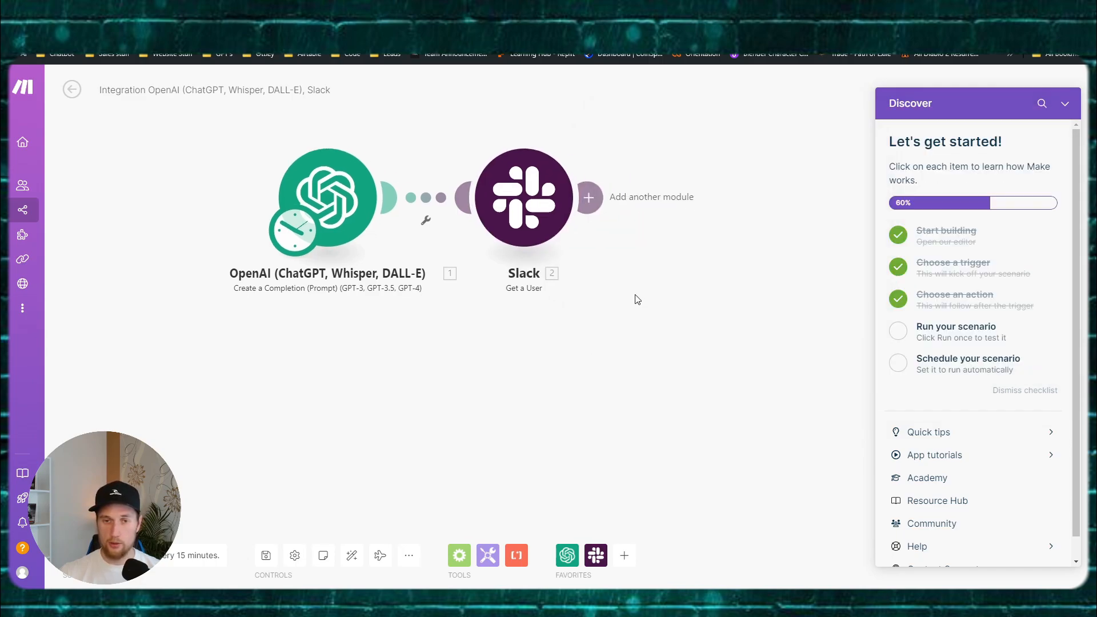
{"action": "left_click", "coordinate": [1065, 103]}
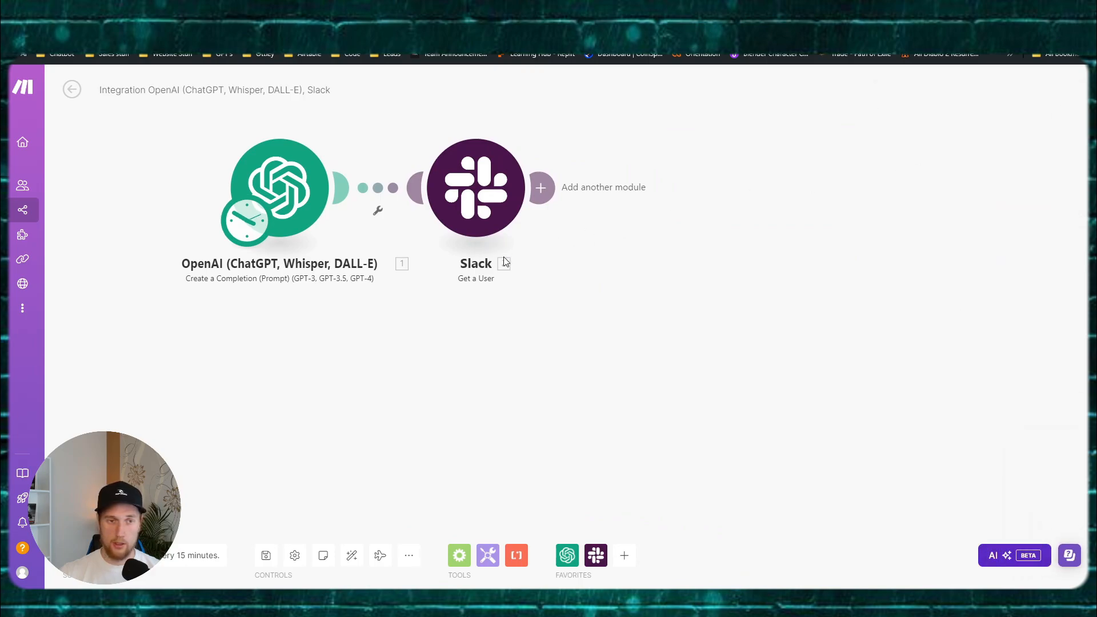
Step: Add a Notion 'Search Objects' module after the Slack module
{"action": "left_click", "coordinate": [559, 237]}
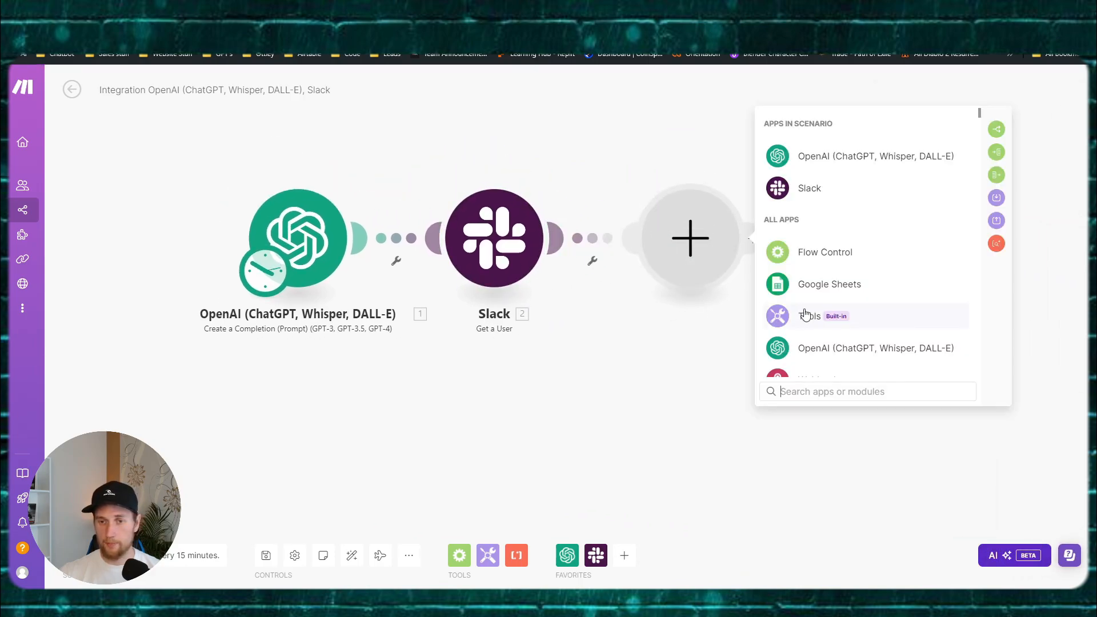
{"action": "type", "text": "Notion"}
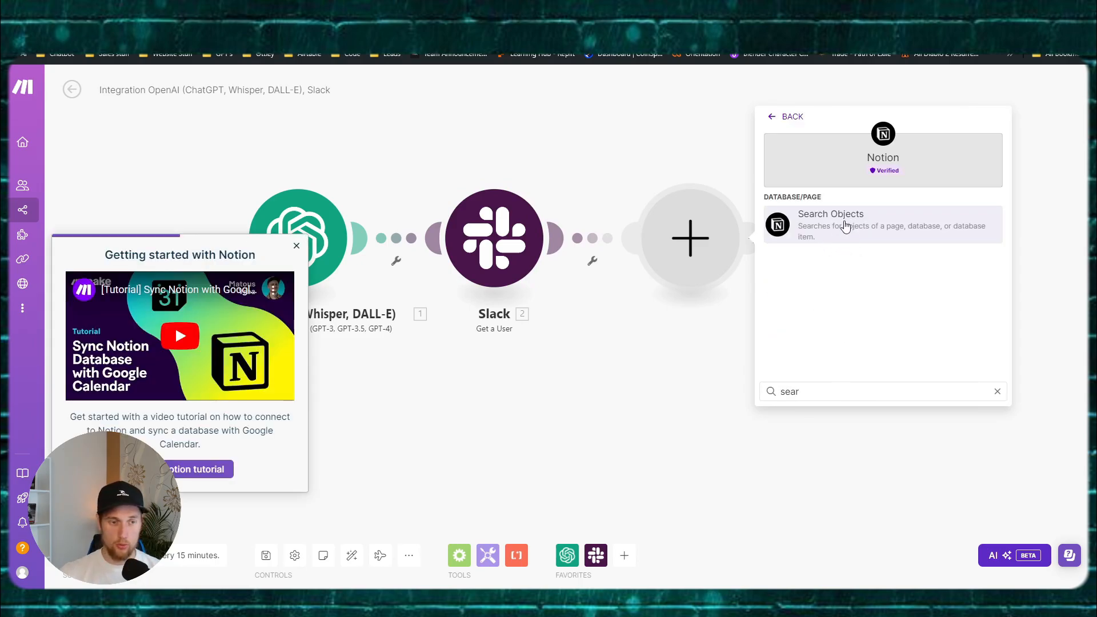
{"action": "left_click", "coordinate": [846, 227]}
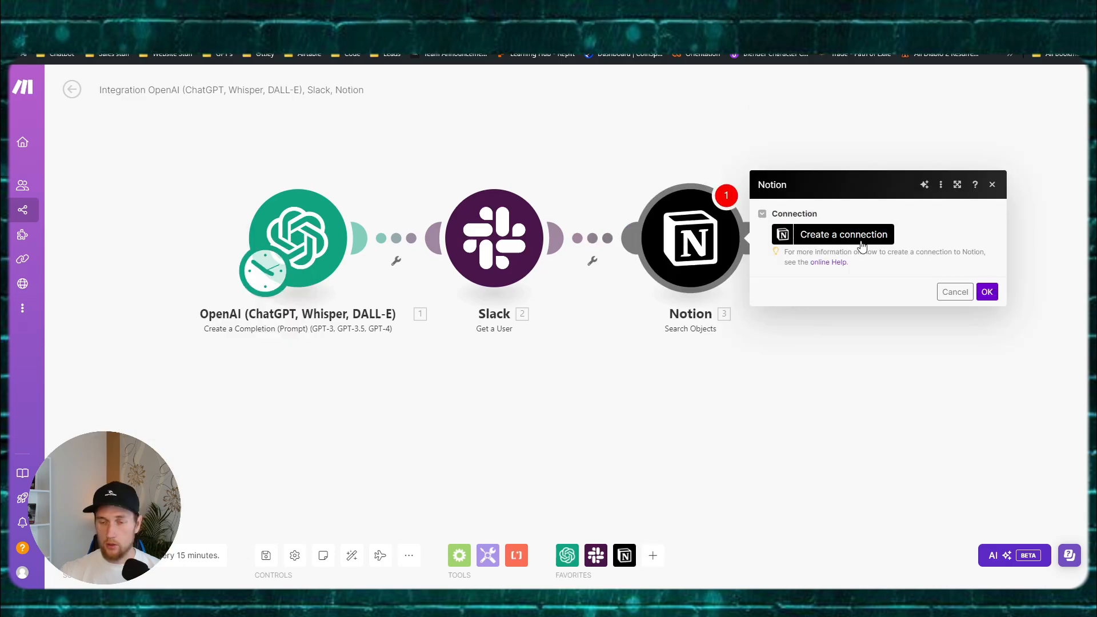
Step: Create a Notion Internal connection named AI Coach with the pasted integration token and save it
{"action": "left_click", "coordinate": [832, 234]}
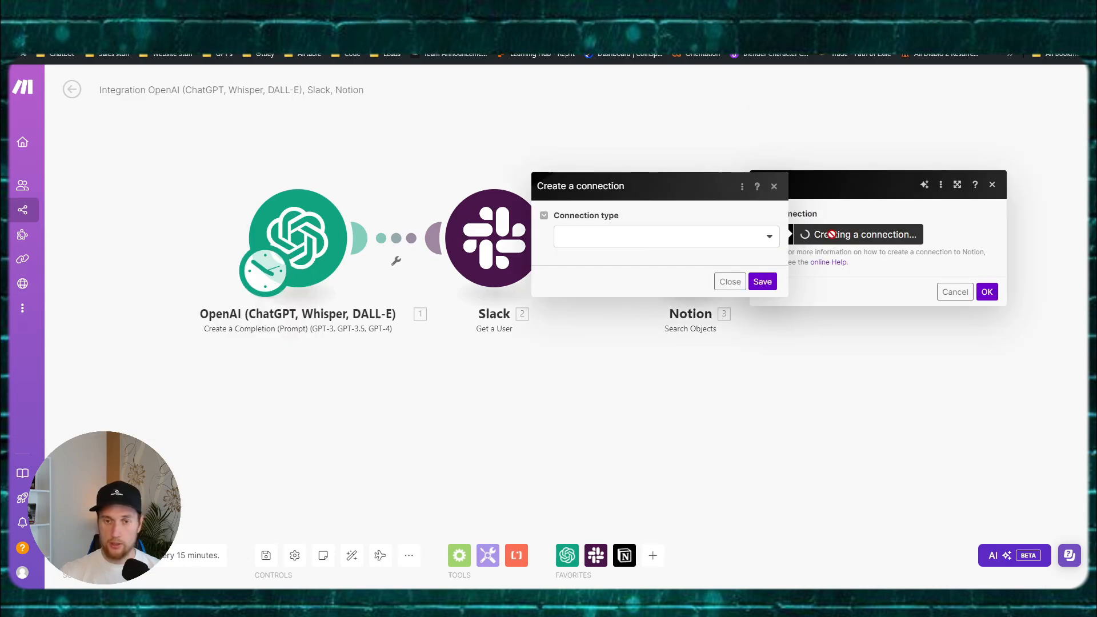
{"action": "left_click", "coordinate": [583, 237]}
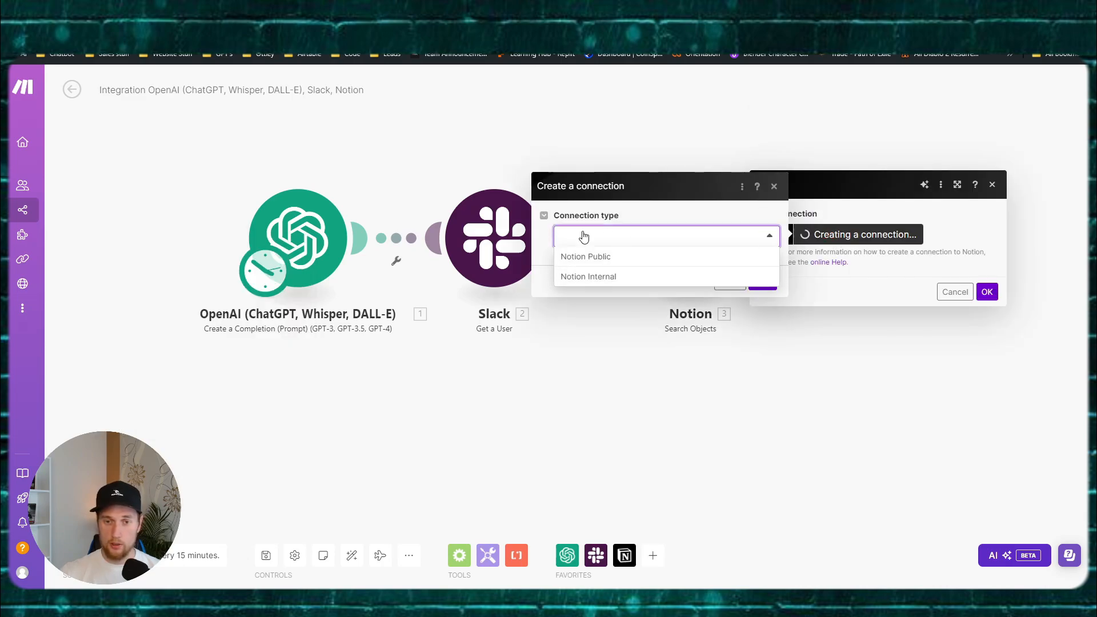
{"action": "left_click", "coordinate": [610, 280]}
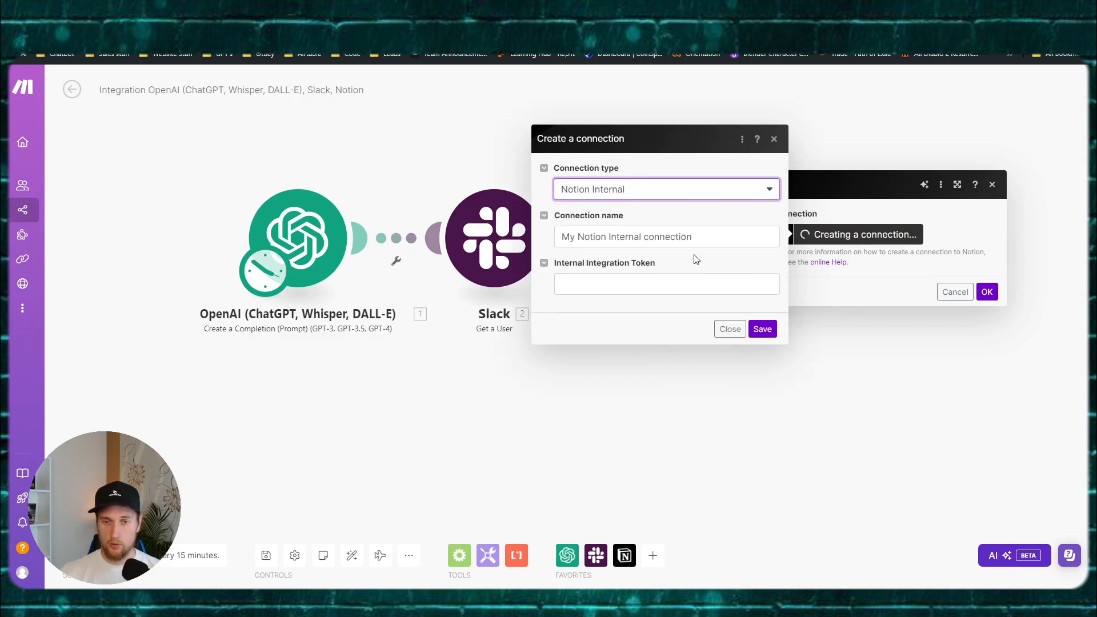
{"action": "type", "text": "Ai Co"}
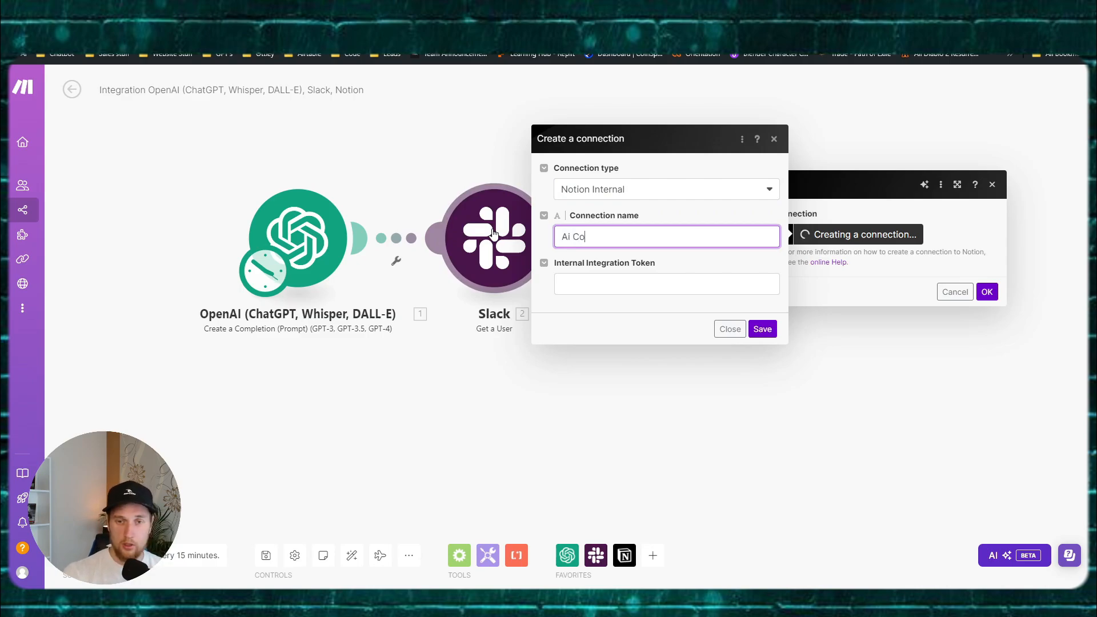
{"action": "type", "text": "ach"}
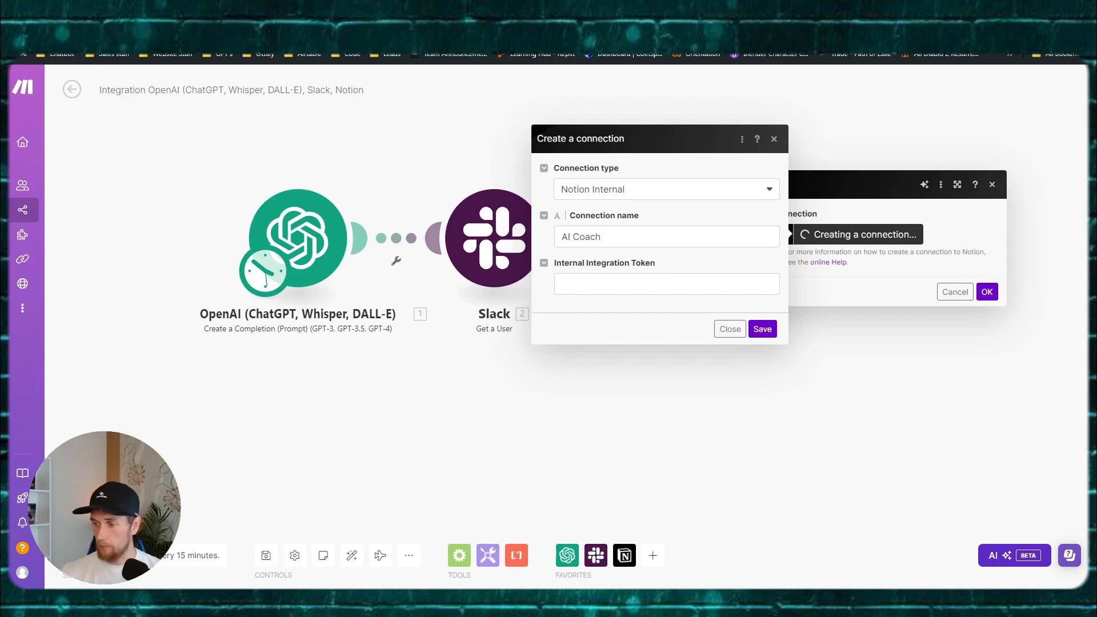
{"action": "left_click", "coordinate": [737, 284]}
{"action": "key", "text": "ctrl+v"}
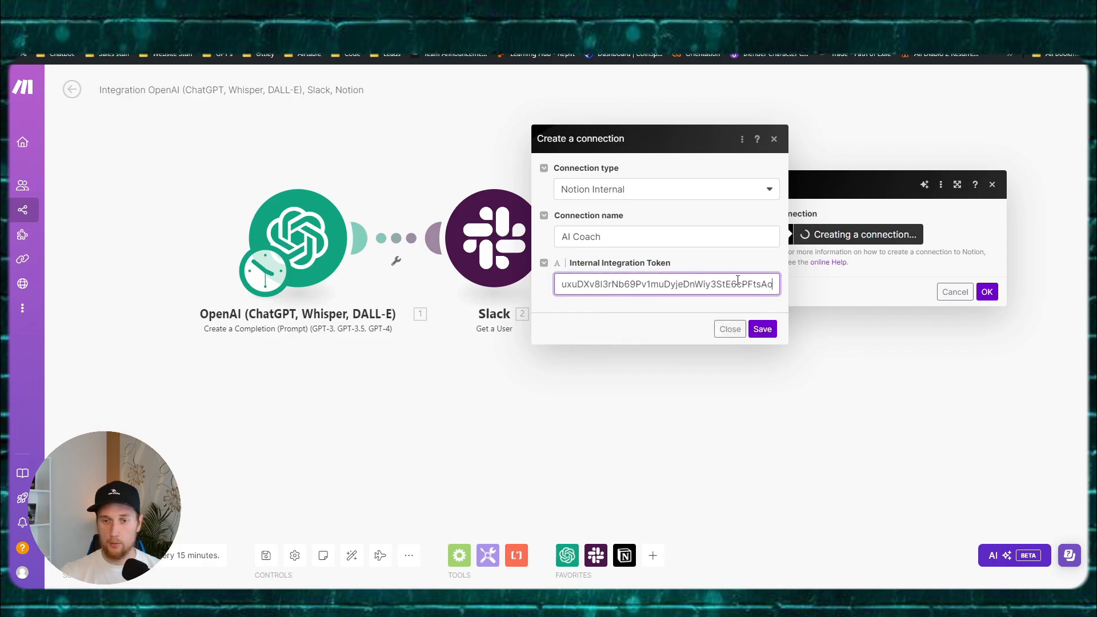
{"action": "left_click", "coordinate": [761, 329]}
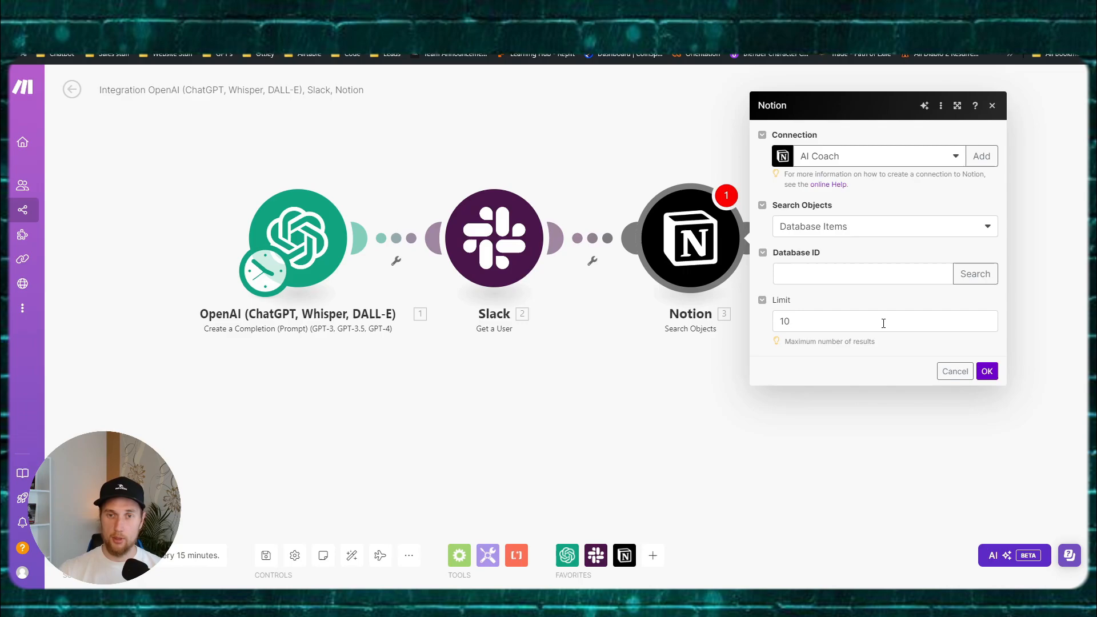
{"action": "left_click", "coordinate": [992, 372]}
Step: Switch over to the AI Coach page in Notion to fetch the database ID
{"action": "left_click", "coordinate": [825, 273]}
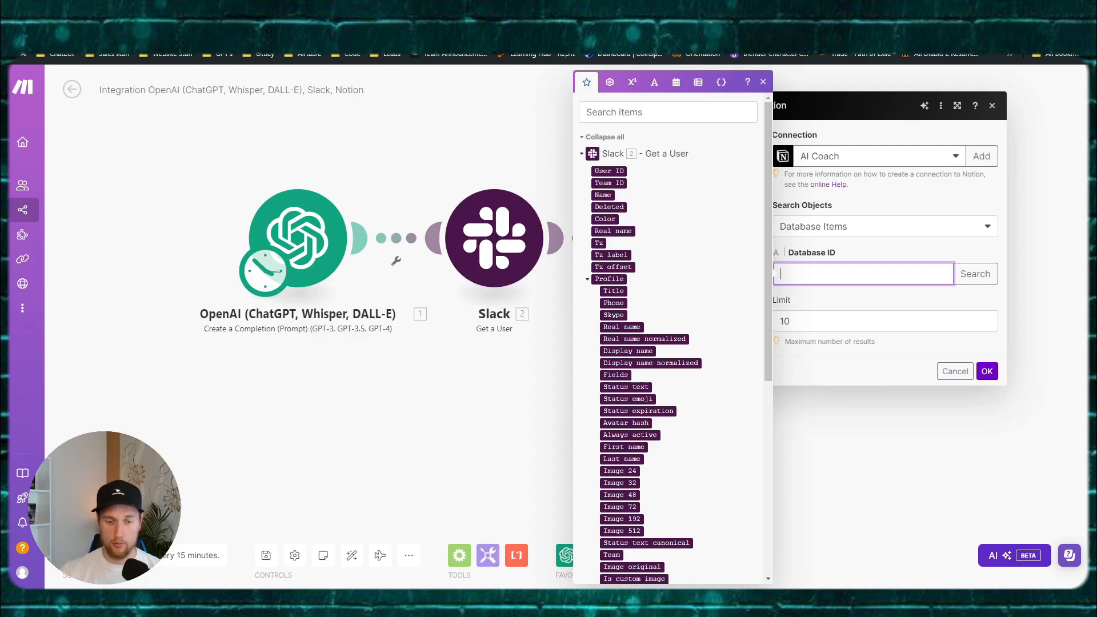
{"action": "left_click", "coordinate": [485, 601]}
{"action": "left_click", "coordinate": [450, 570]}
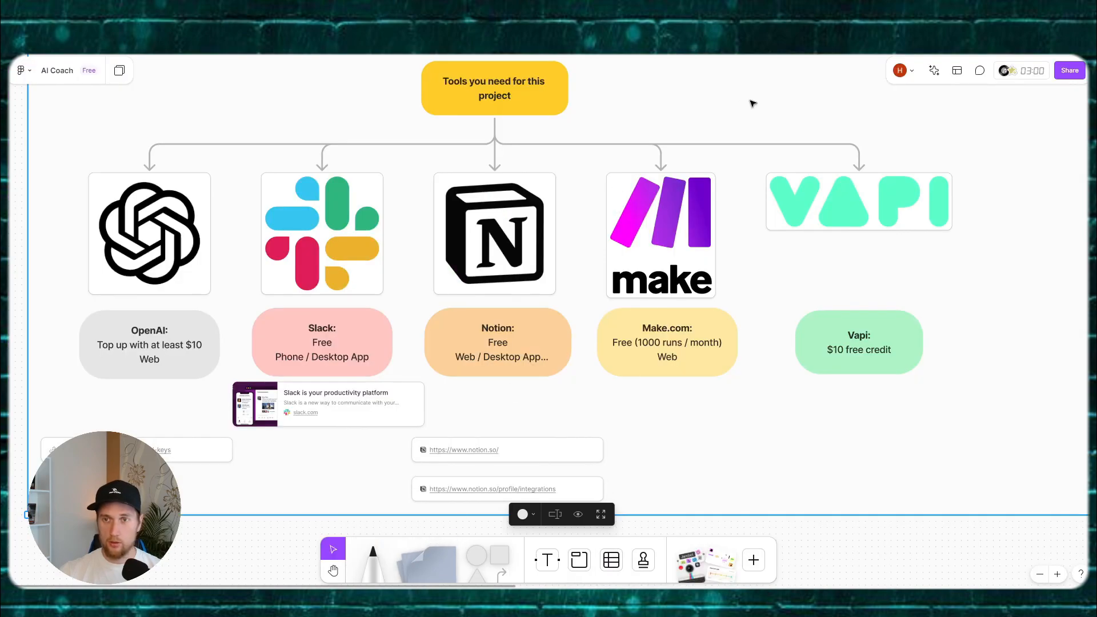
{"action": "key", "text": "alt+Tab"}
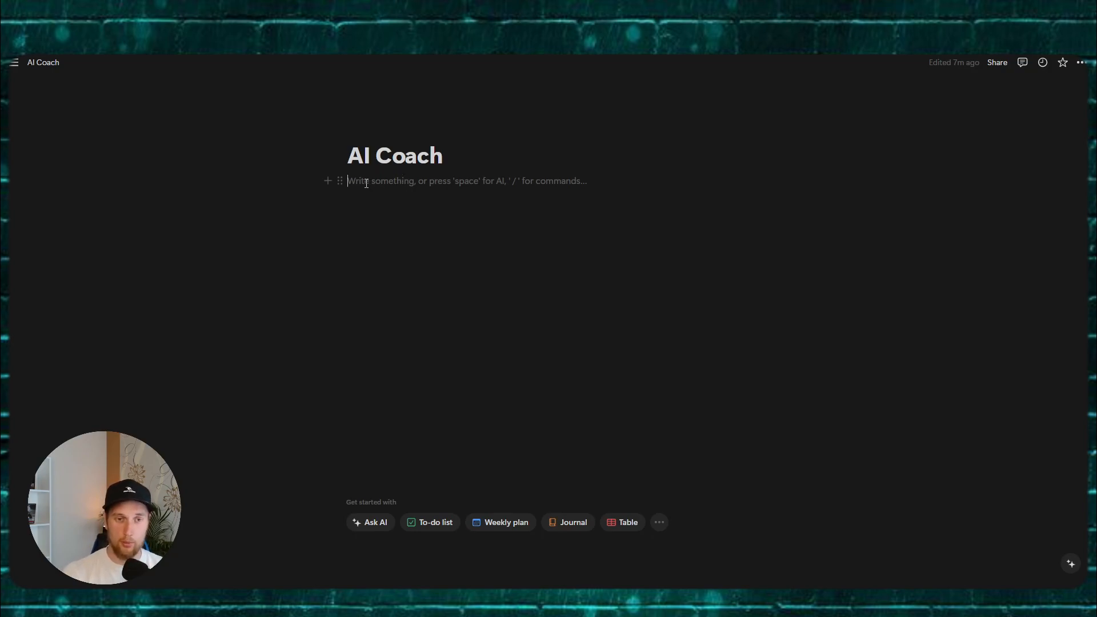
Step: Insert an inline database titled 'Goals Table' into the AI Coach page
{"action": "type", "text": "/data"}
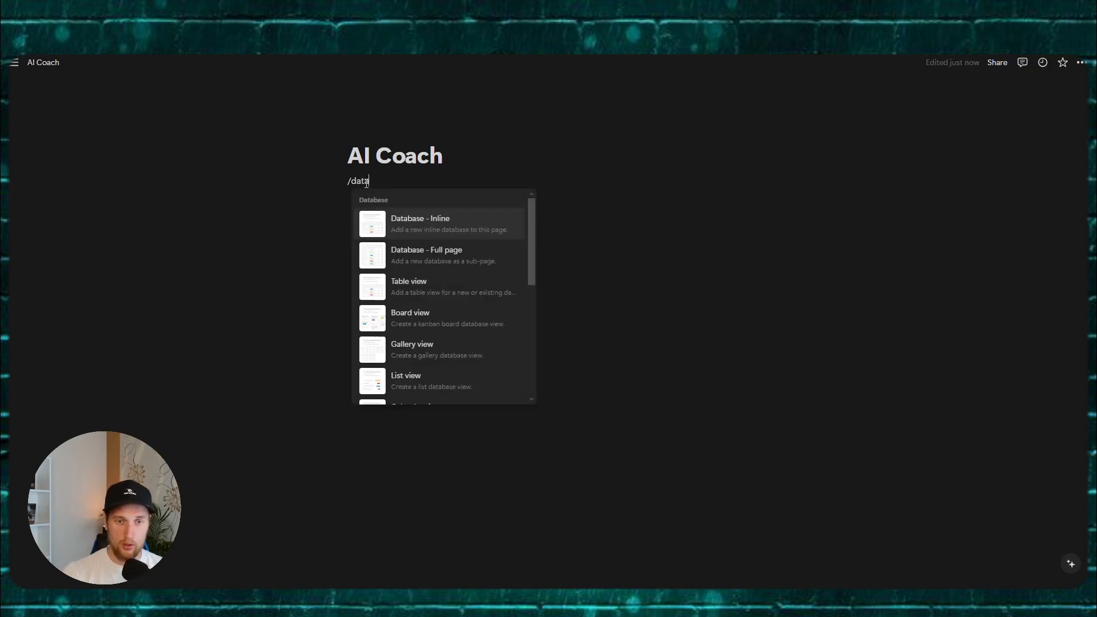
{"action": "type", "text": "b"}
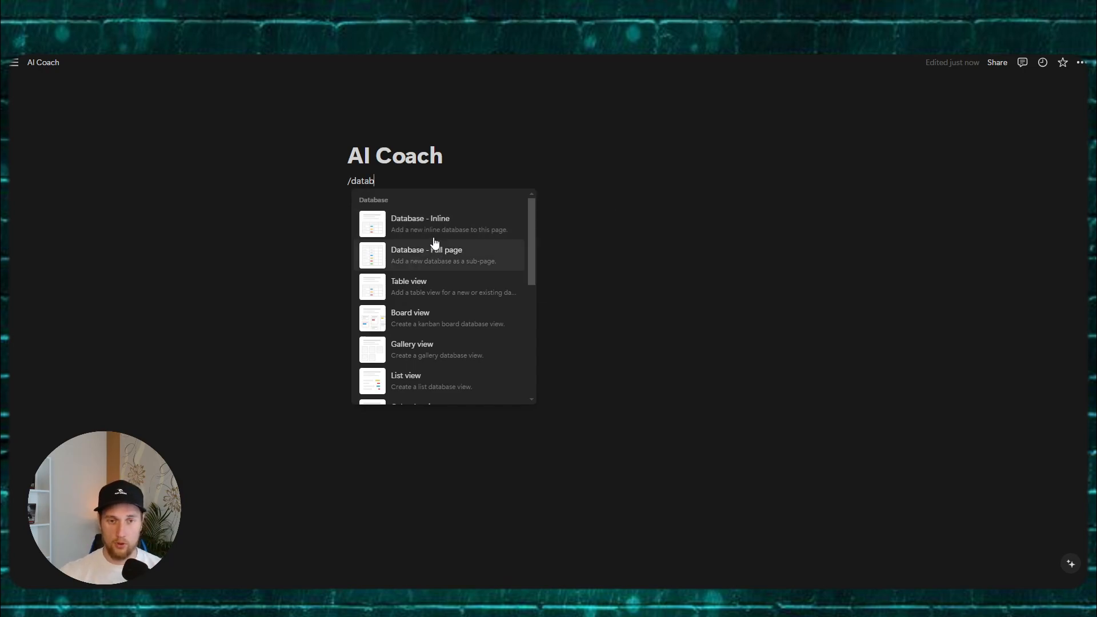
{"action": "scroll", "coordinate": [435, 239], "scroll_direction": "down", "scroll_amount": 1}
{"action": "scroll", "coordinate": [441, 233], "scroll_direction": "up", "scroll_amount": 1}
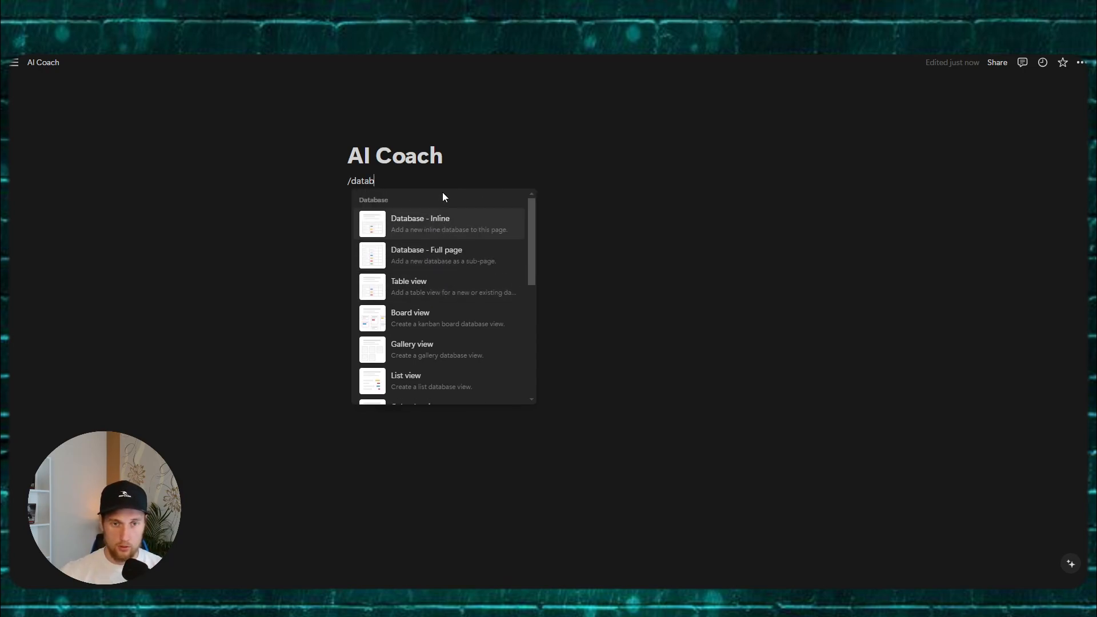
{"action": "type", "text": "ase"}
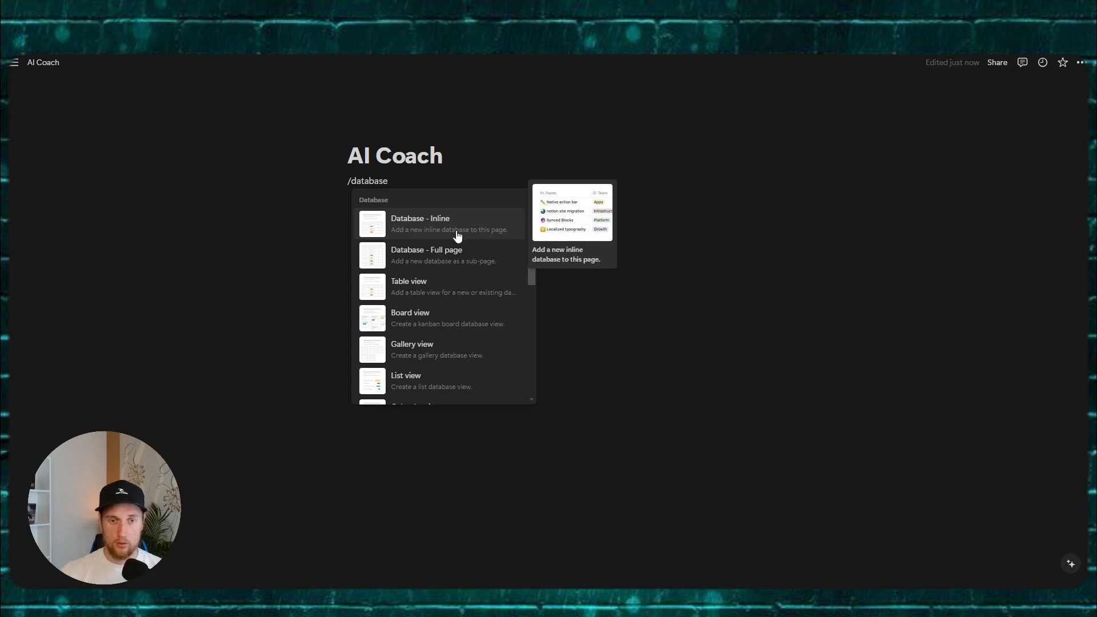
{"action": "key", "text": "BackSpace"}
{"action": "key", "text": "BackSpace"}
{"action": "key", "text": "BackSpace"}
{"action": "key", "text": "BackSpace"}
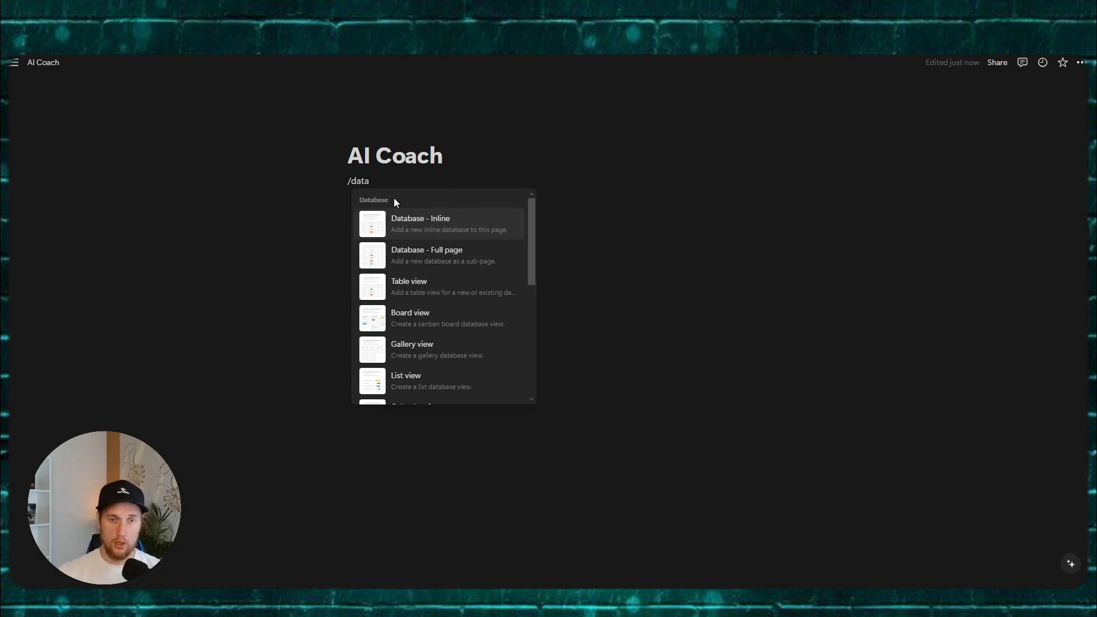
{"action": "left_click", "coordinate": [441, 224]}
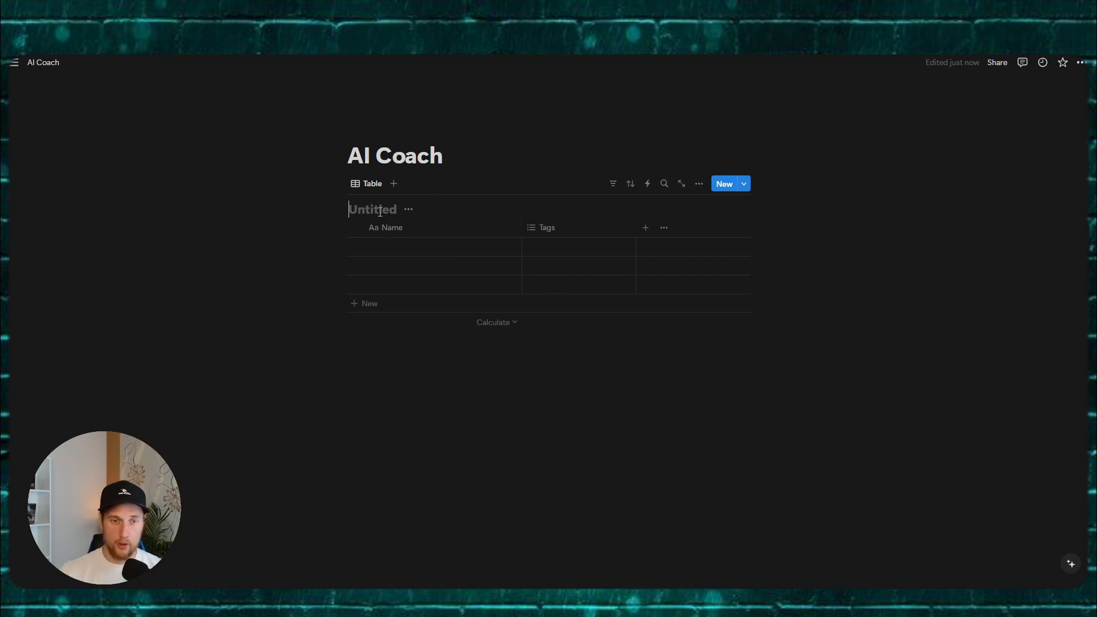
{"action": "type", "text": "Goals Table"}
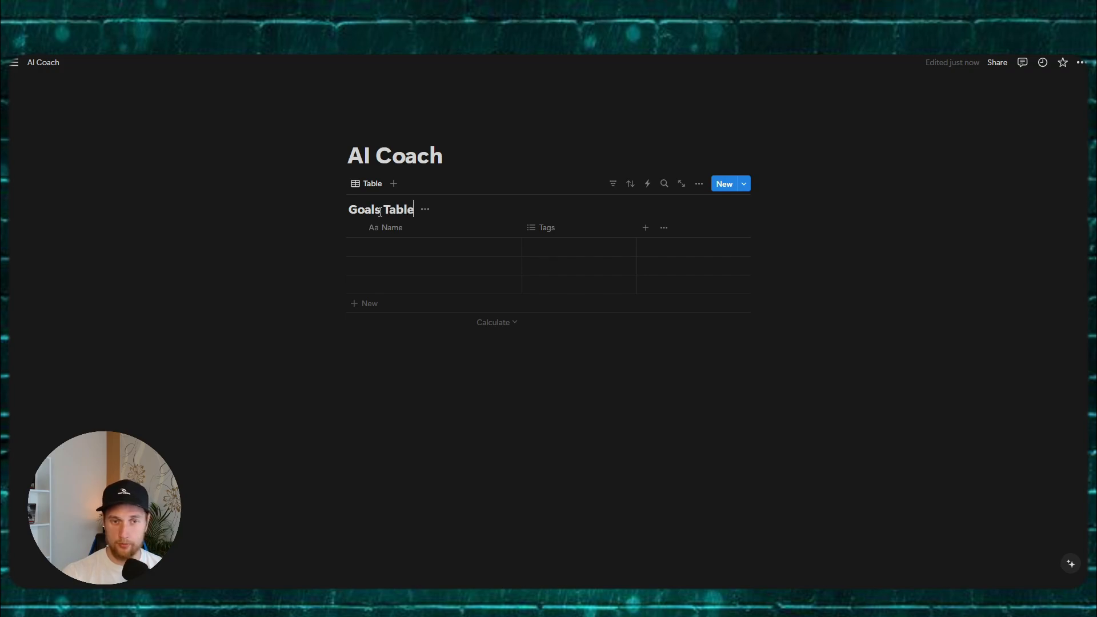
{"action": "key", "text": "Return"}
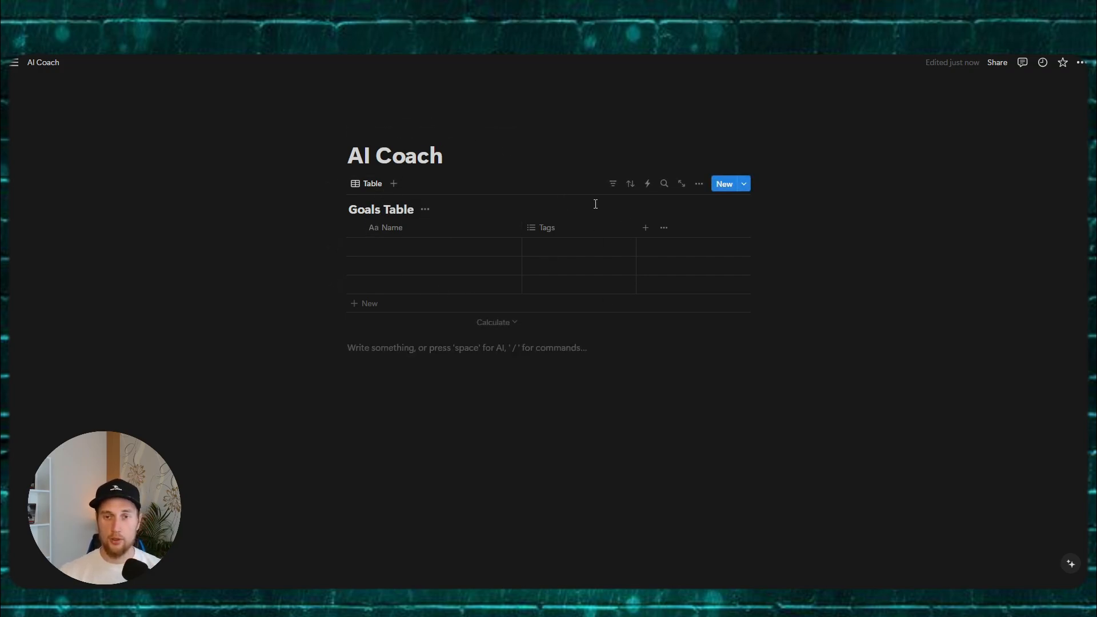
Step: Copy the Goals Table view link and paste it below the table as a plain URL
{"action": "left_click", "coordinate": [698, 183]}
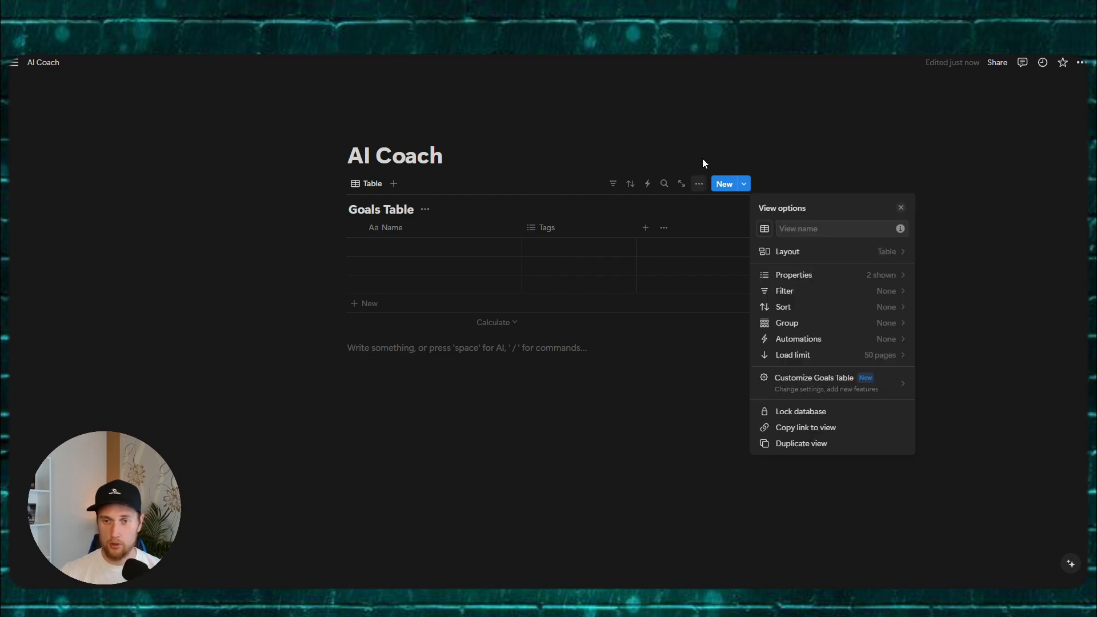
{"action": "left_click", "coordinate": [695, 165]}
{"action": "left_click", "coordinate": [698, 185]}
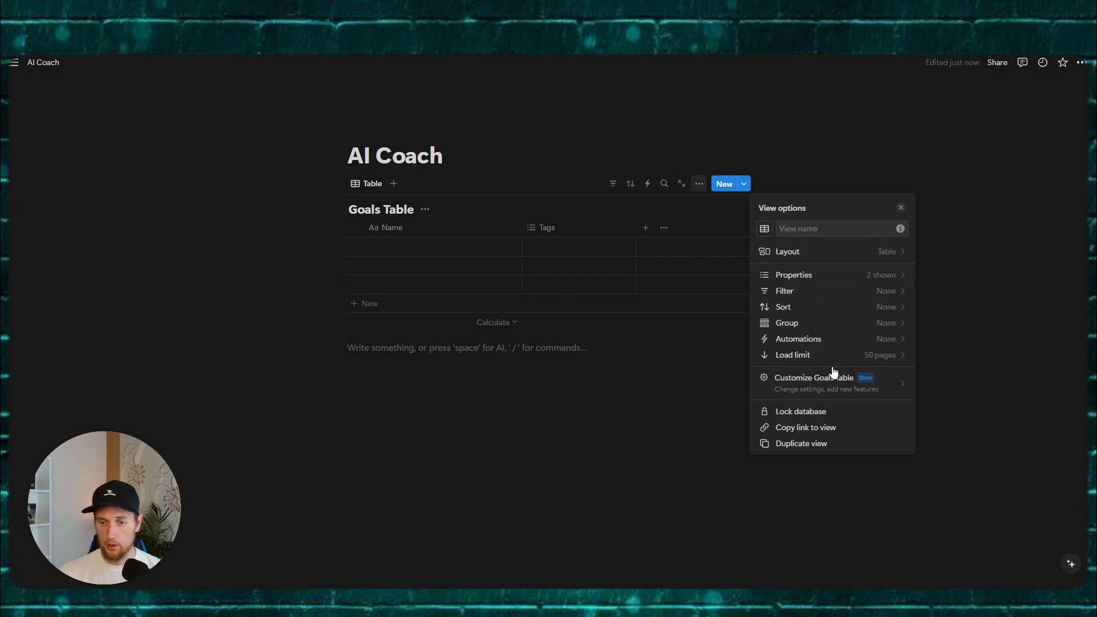
{"action": "left_click", "coordinate": [802, 433]}
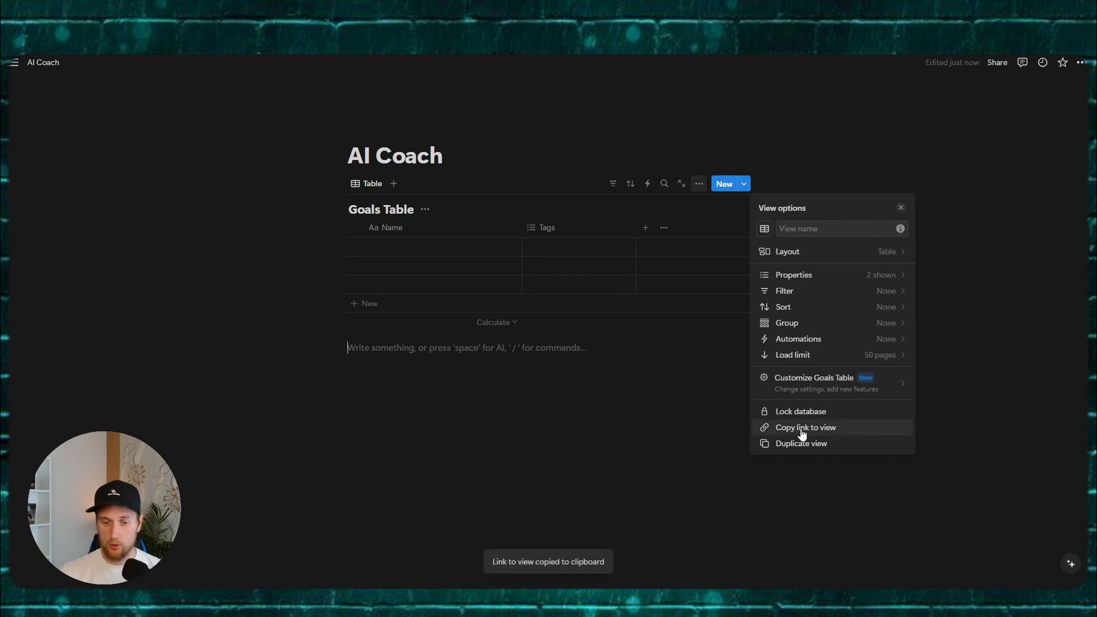
{"action": "left_click", "coordinate": [357, 350]}
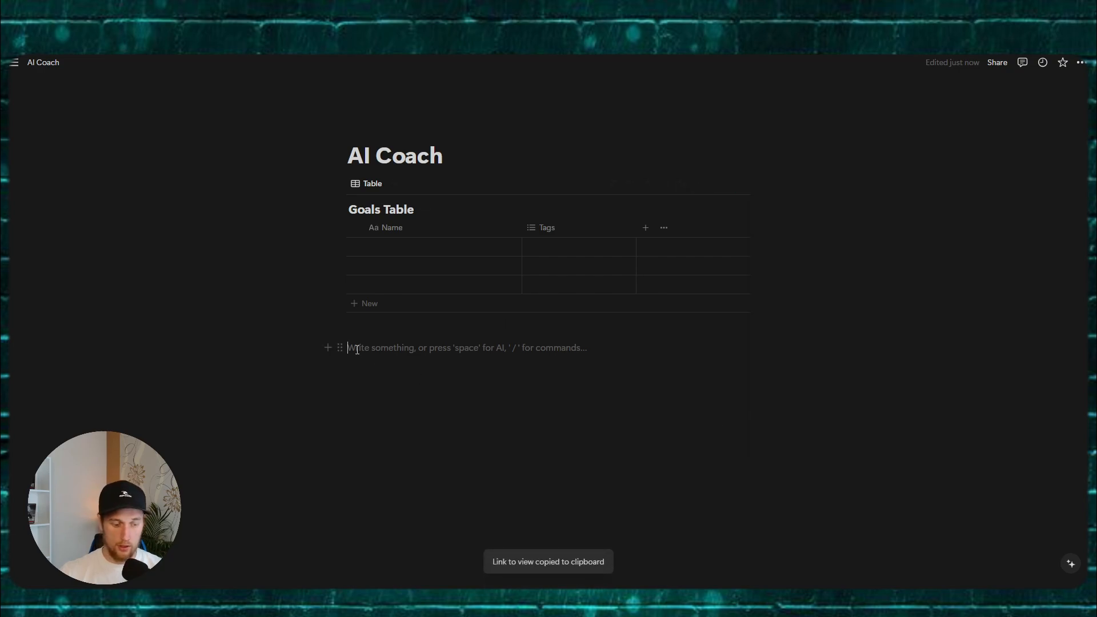
{"action": "key", "text": "ctrl+v"}
{"action": "left_click", "coordinate": [428, 393]}
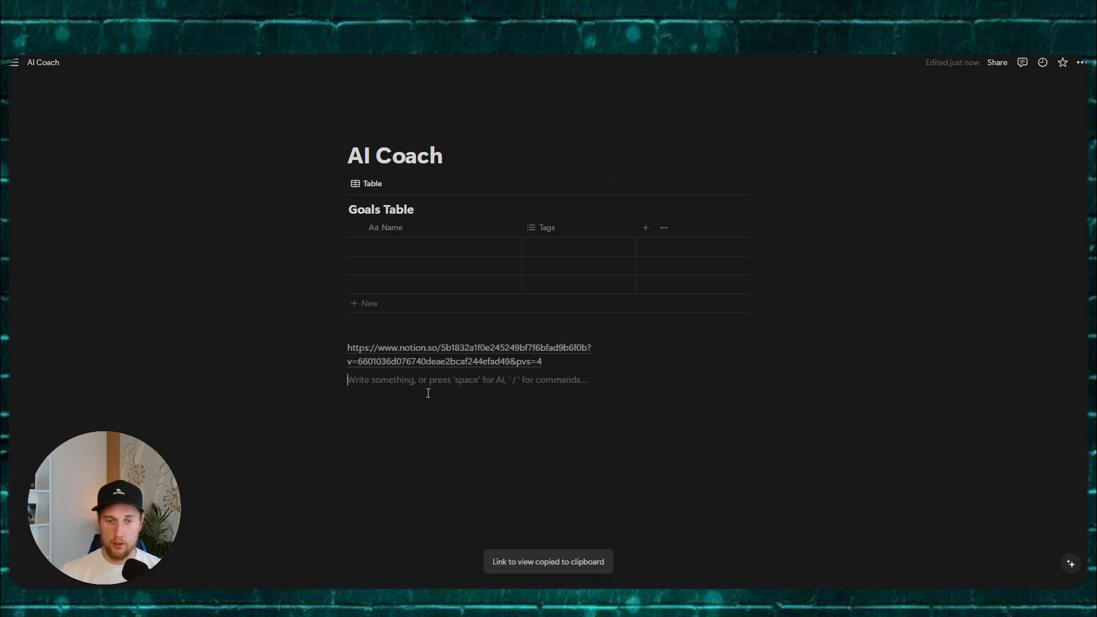
Step: Open the link, return to AI Coach, select the database ID, and go back to Make.com
{"action": "left_click", "coordinate": [444, 352]}
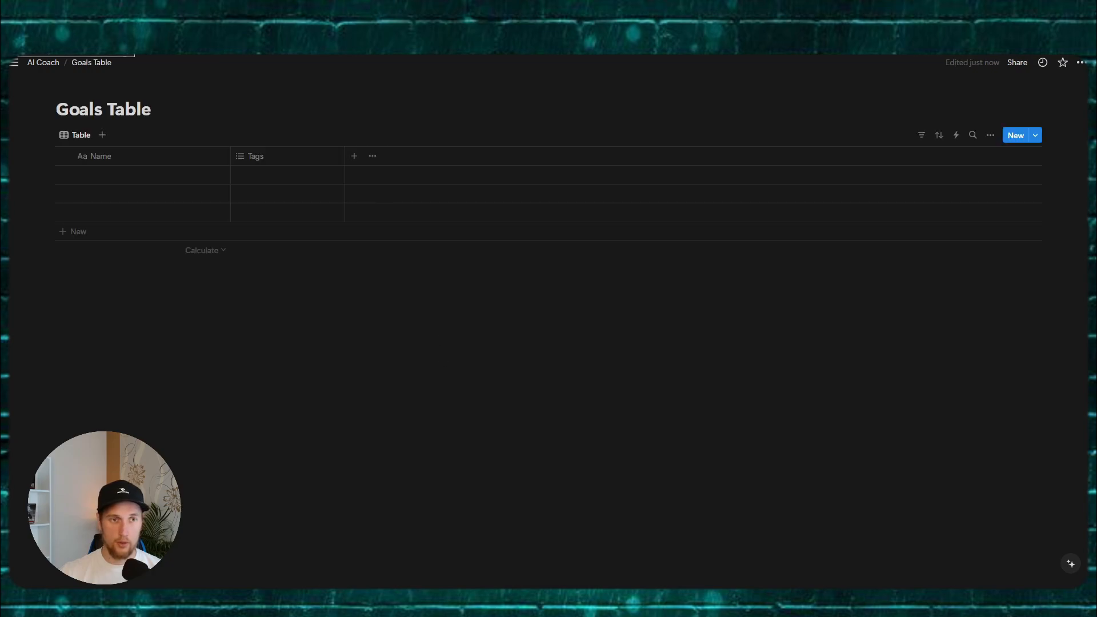
{"action": "left_click", "coordinate": [14, 35]}
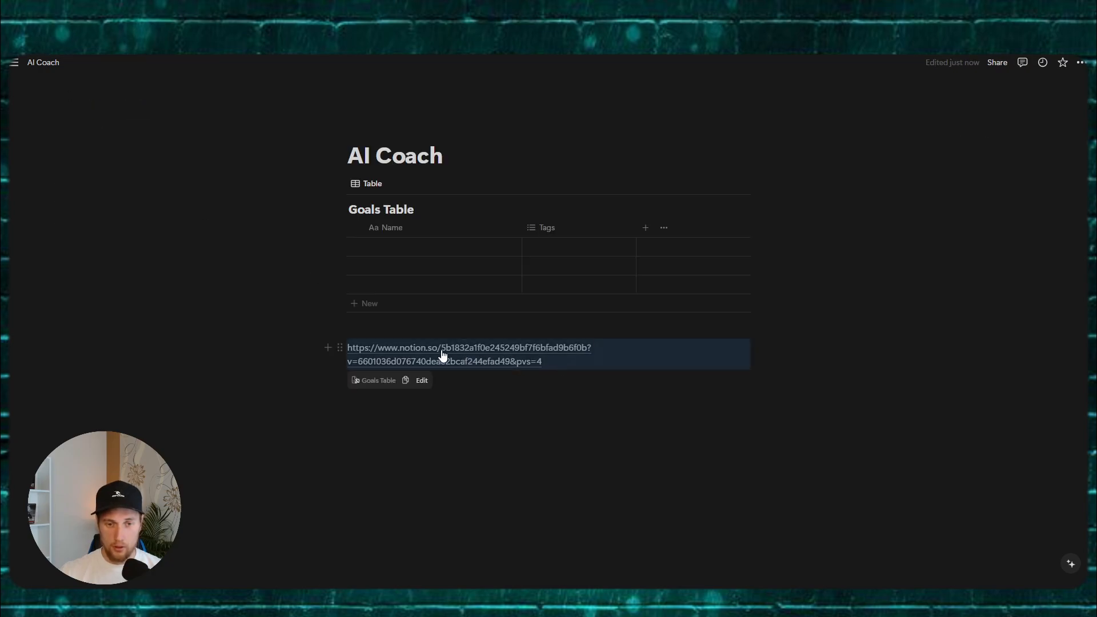
{"action": "left_click_drag", "start_coordinate": [441, 352], "coordinate": [590, 361]}
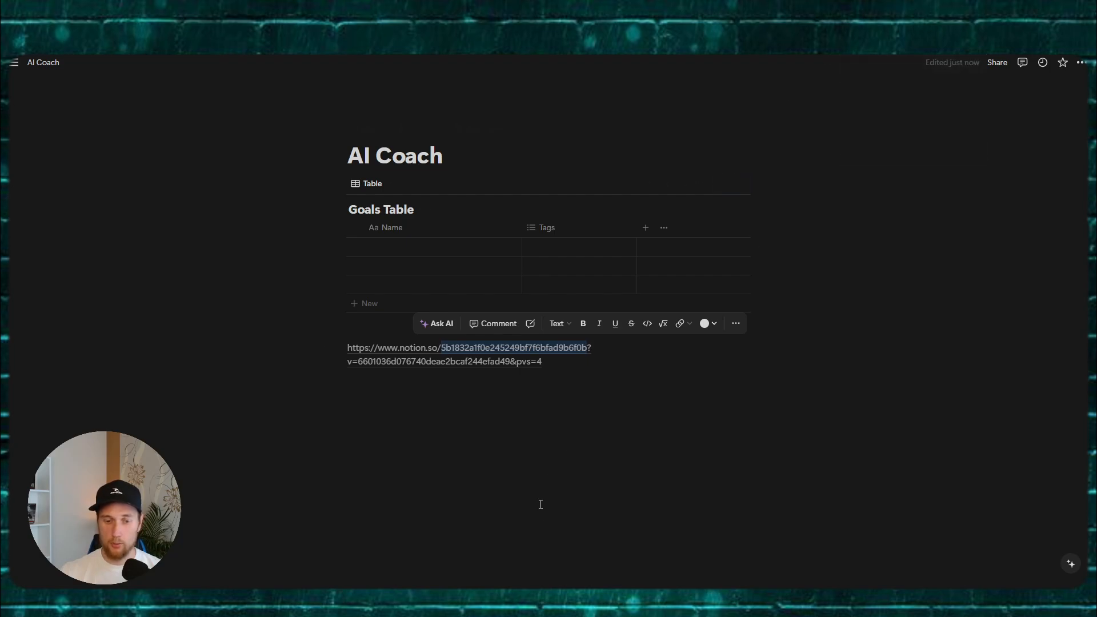
{"action": "key", "text": "alt+Tab"}
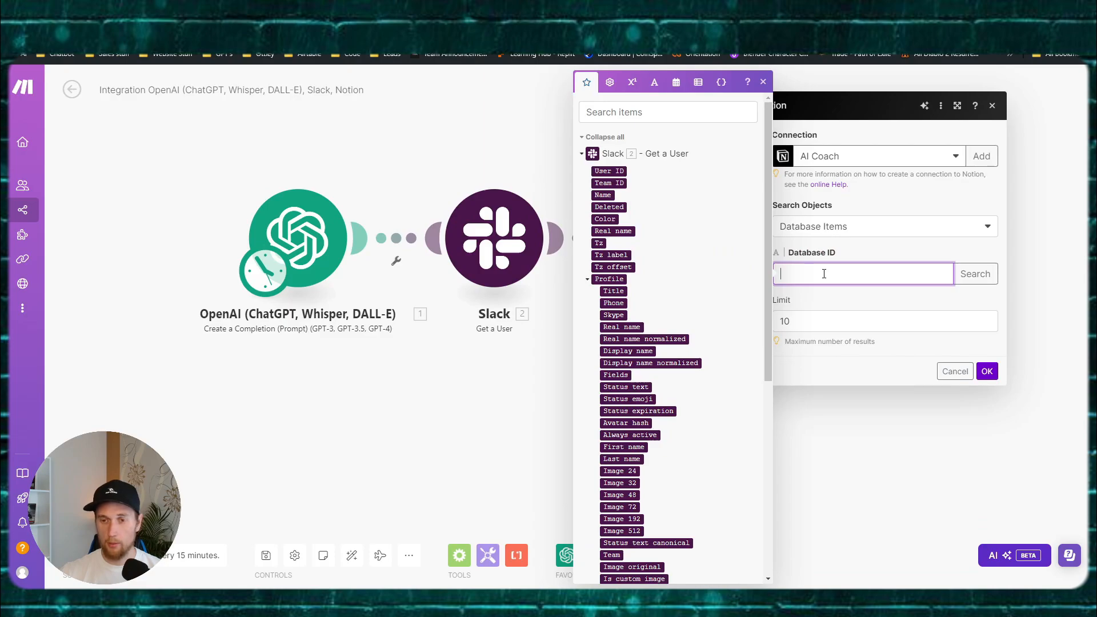
Step: Paste the Goals Table ID as the Notion module's Database ID, save it, and return to Notion
{"action": "key", "text": "ctrl+v"}
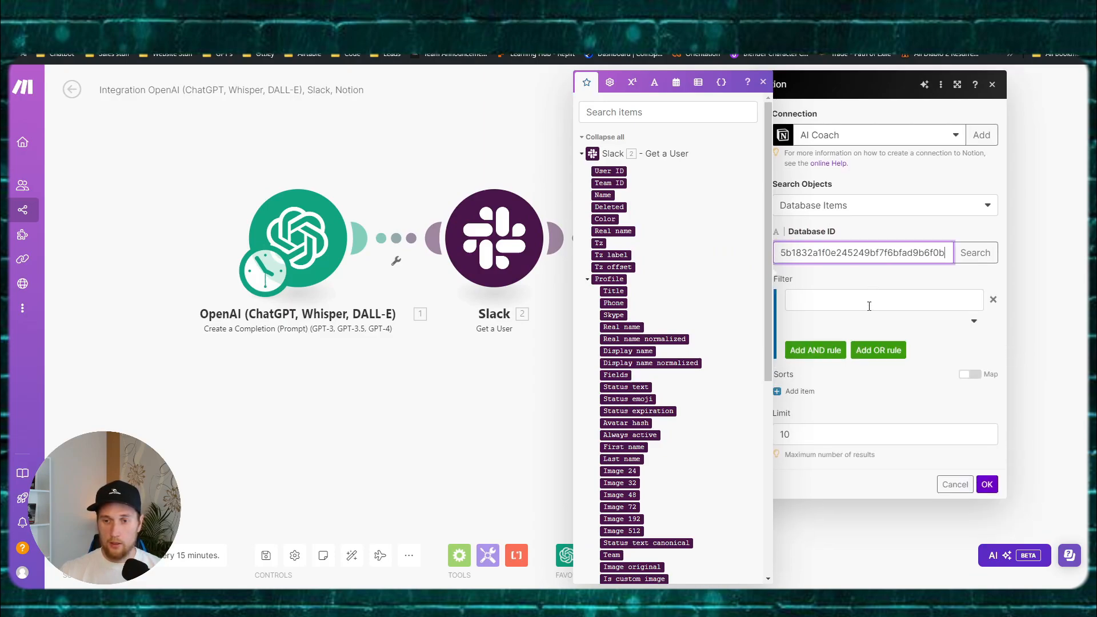
{"action": "left_click", "coordinate": [763, 81]}
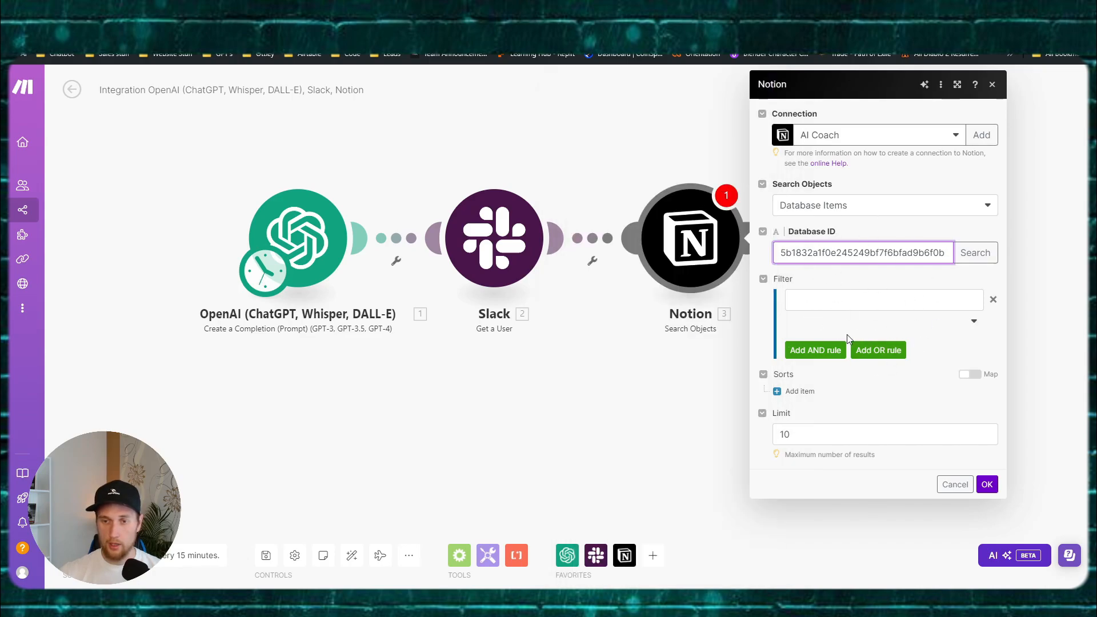
{"action": "left_click", "coordinate": [851, 299]}
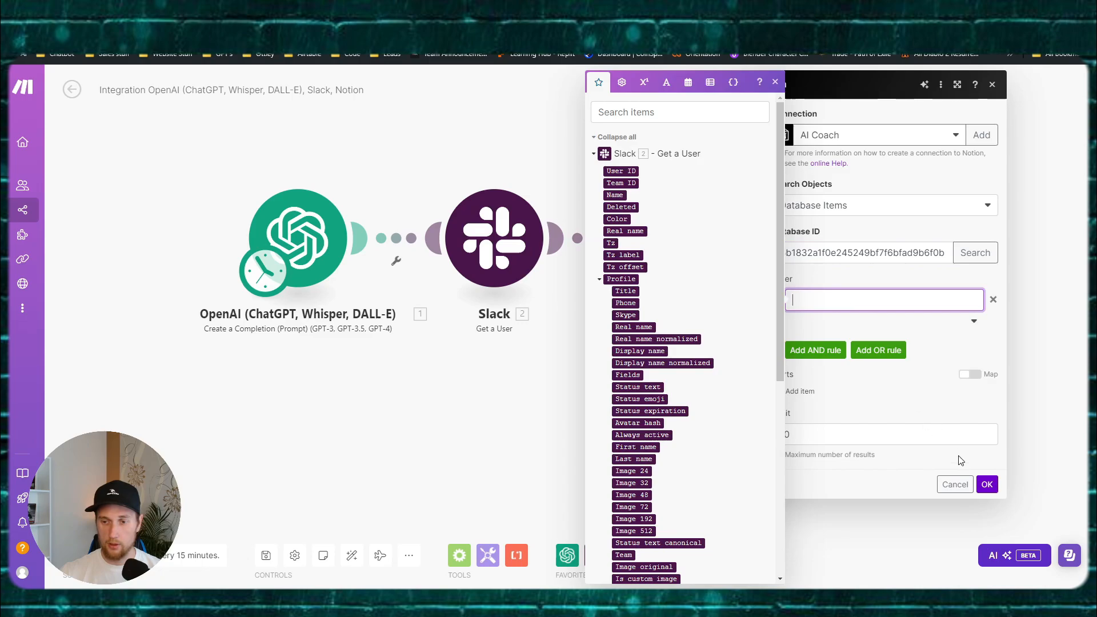
{"action": "left_click", "coordinate": [986, 485]}
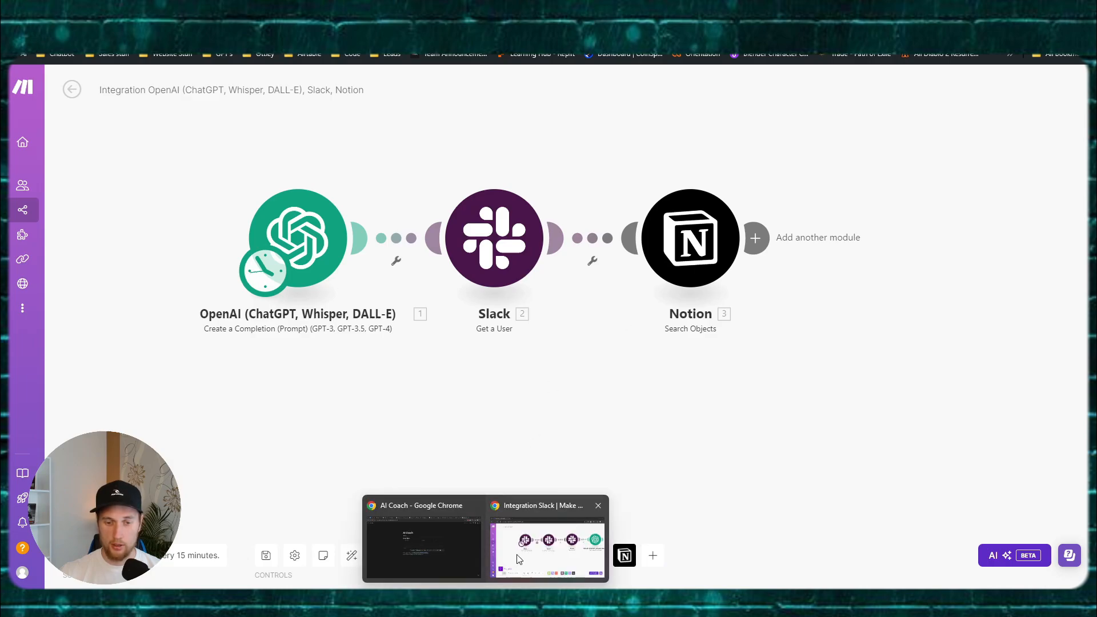
{"action": "left_click", "coordinate": [423, 531]}
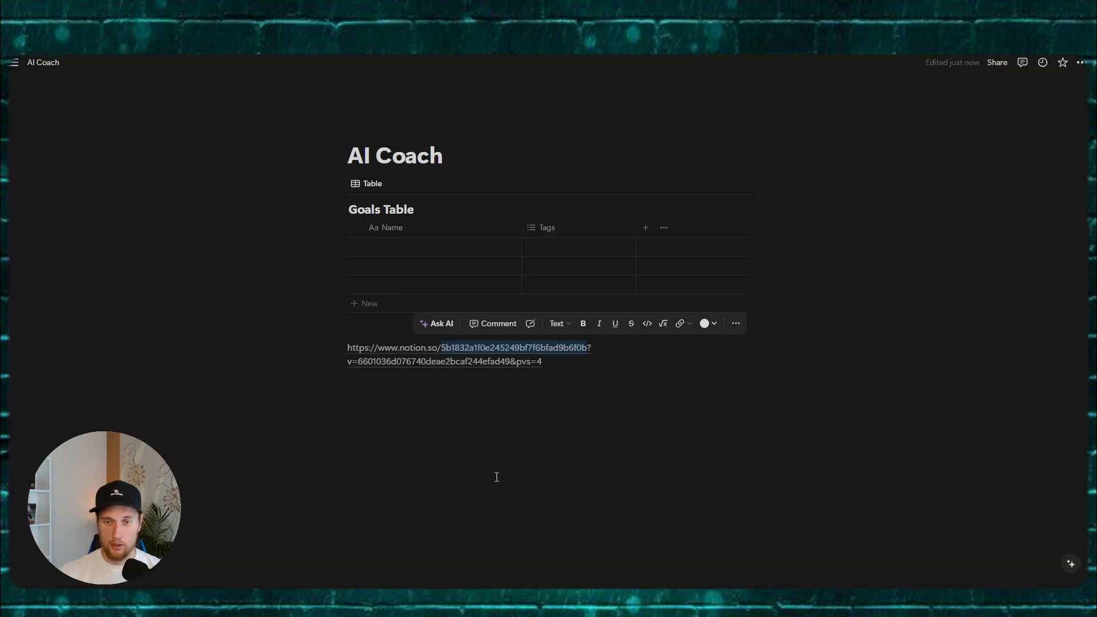
Step: Fill the first row with Name 'Name' and a new 'Done' tag
{"action": "left_click", "coordinate": [423, 245]}
{"action": "type", "text": "Name"}
{"action": "key", "text": "Tab"}
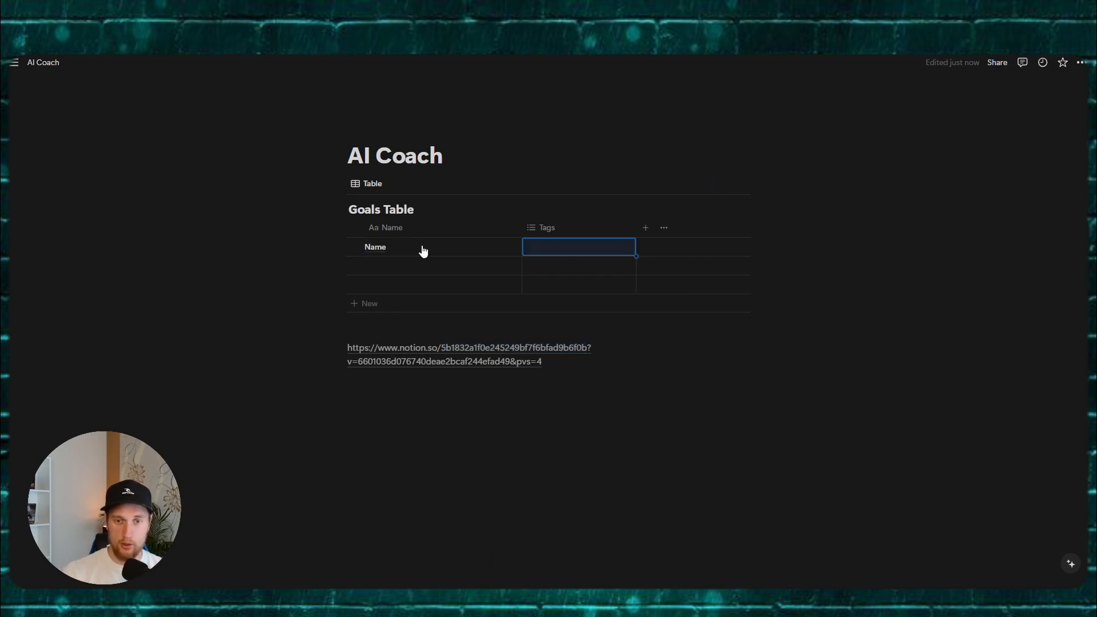
{"action": "type", "text": "Done"}
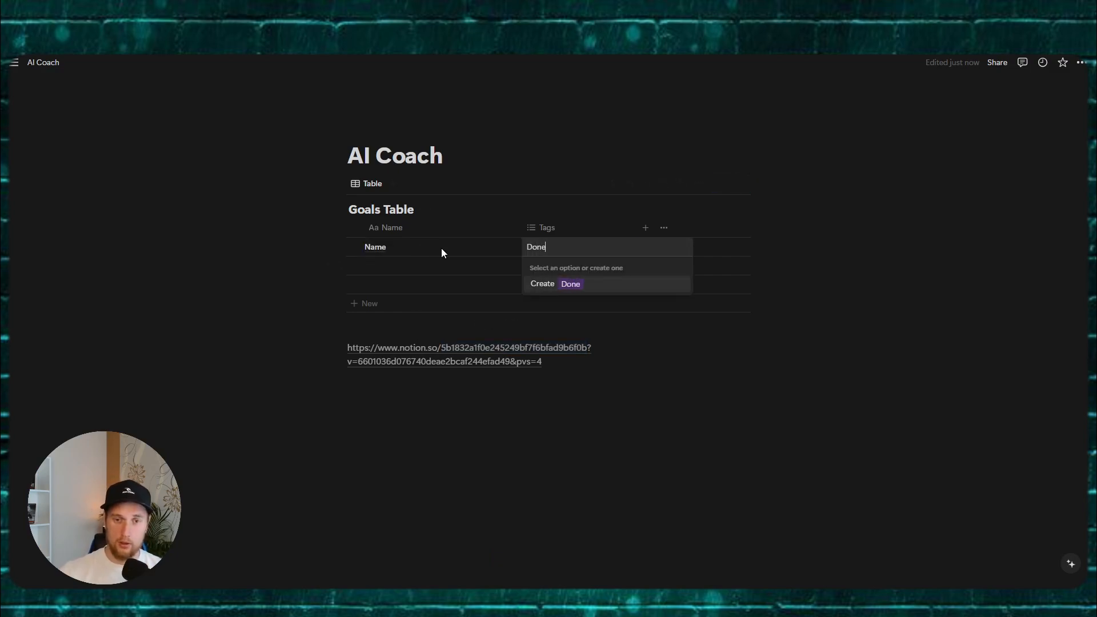
{"action": "key", "text": "Return"}
{"action": "key", "text": "Escape"}
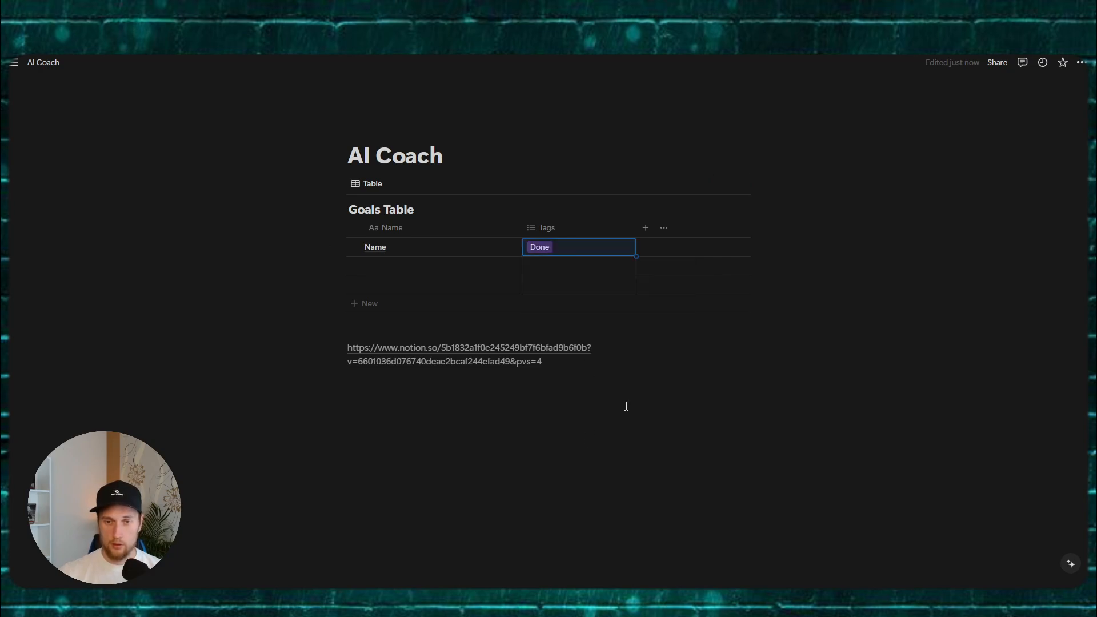
Step: Add a Date property named 'Date' and move it to the first column
{"action": "left_click", "coordinate": [645, 228]}
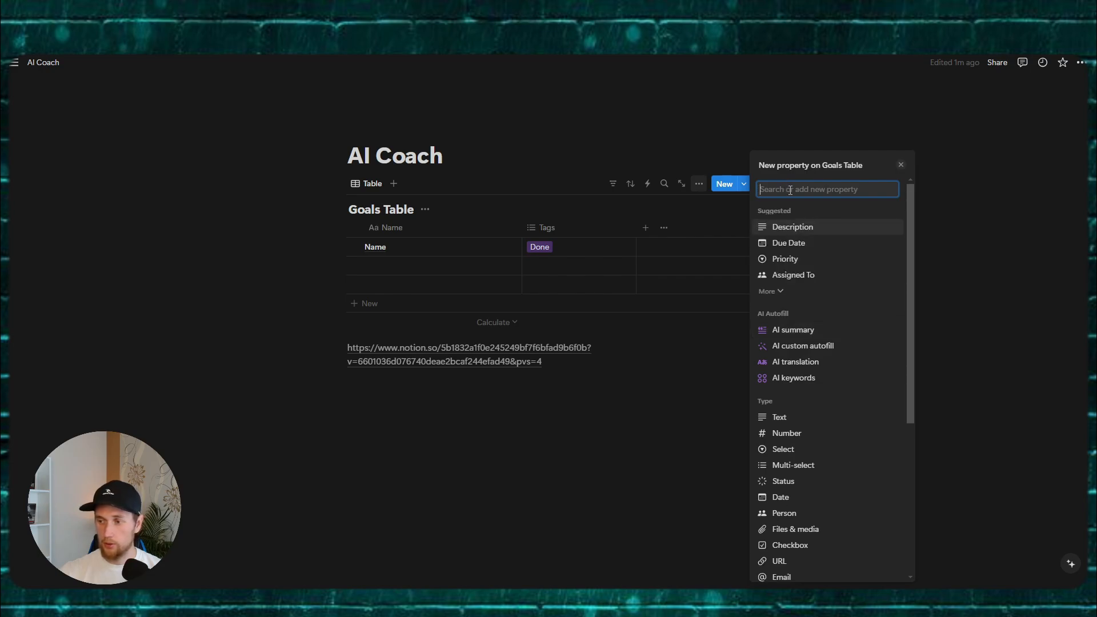
{"action": "type", "text": "Date"}
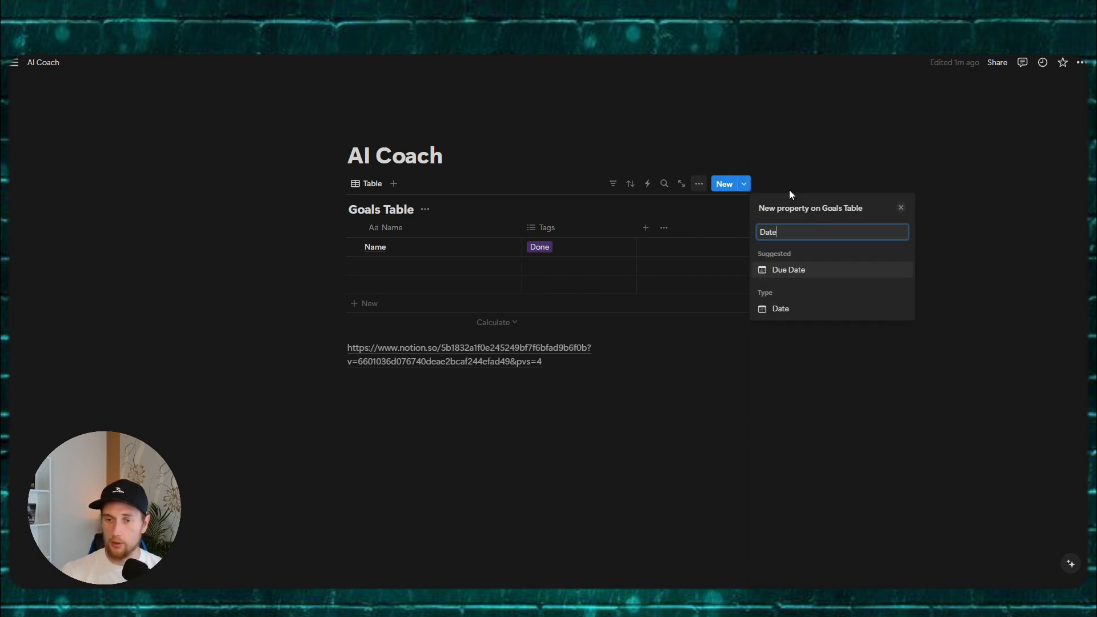
{"action": "left_click", "coordinate": [780, 309]}
{"action": "left_click", "coordinate": [735, 413]}
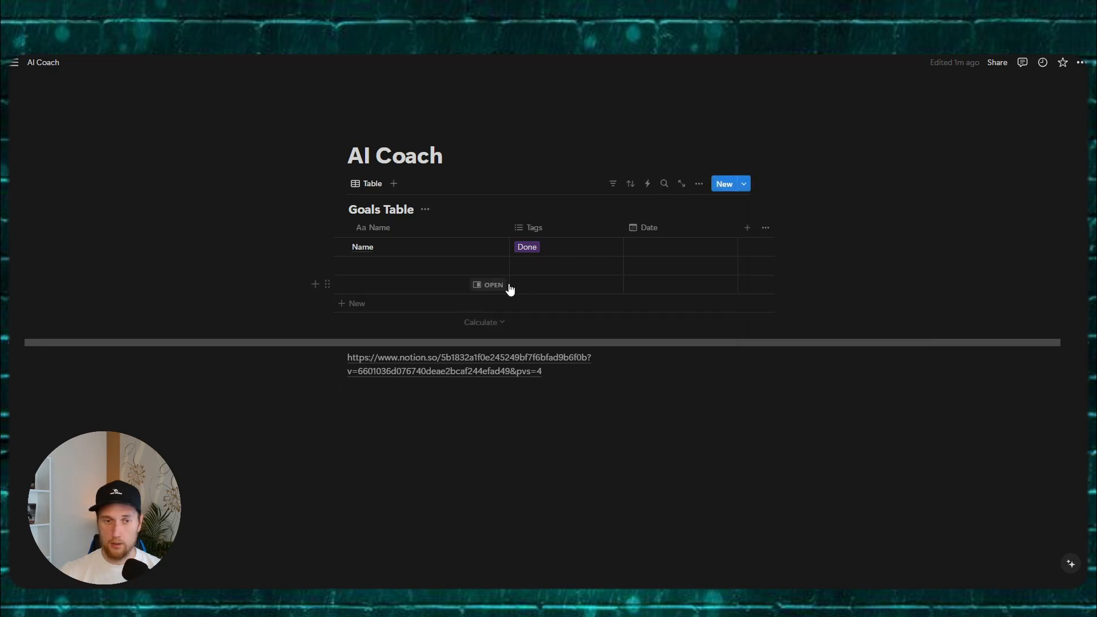
{"action": "left_click_drag", "start_coordinate": [718, 228], "coordinate": [393, 243]}
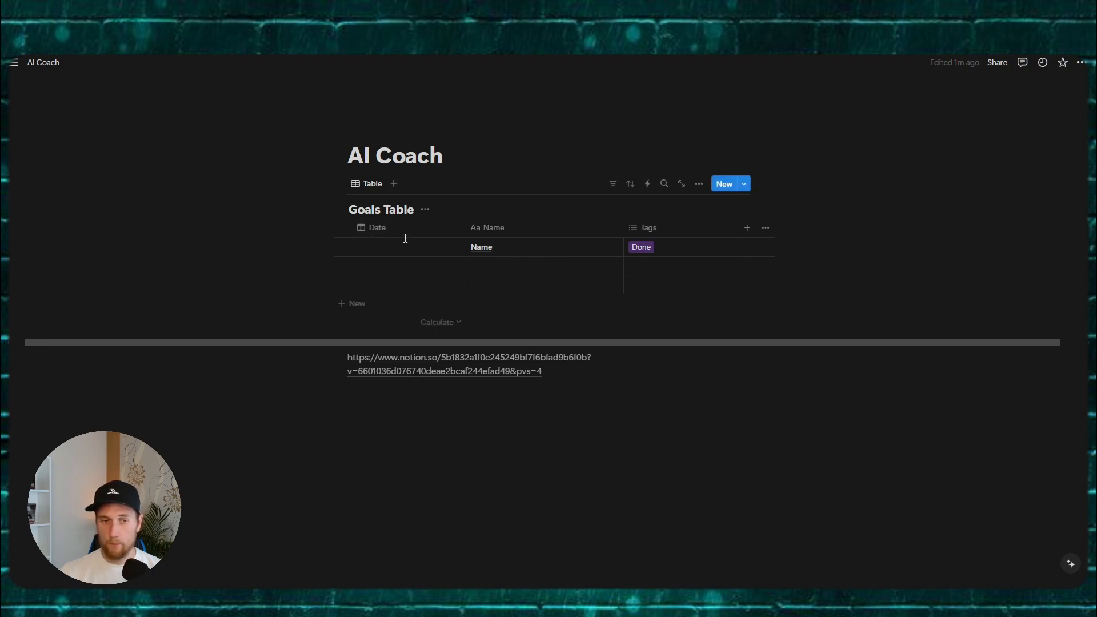
Step: Set the Date property to 24 hour time and Day/Month/Year date format
{"action": "left_click", "coordinate": [437, 230]}
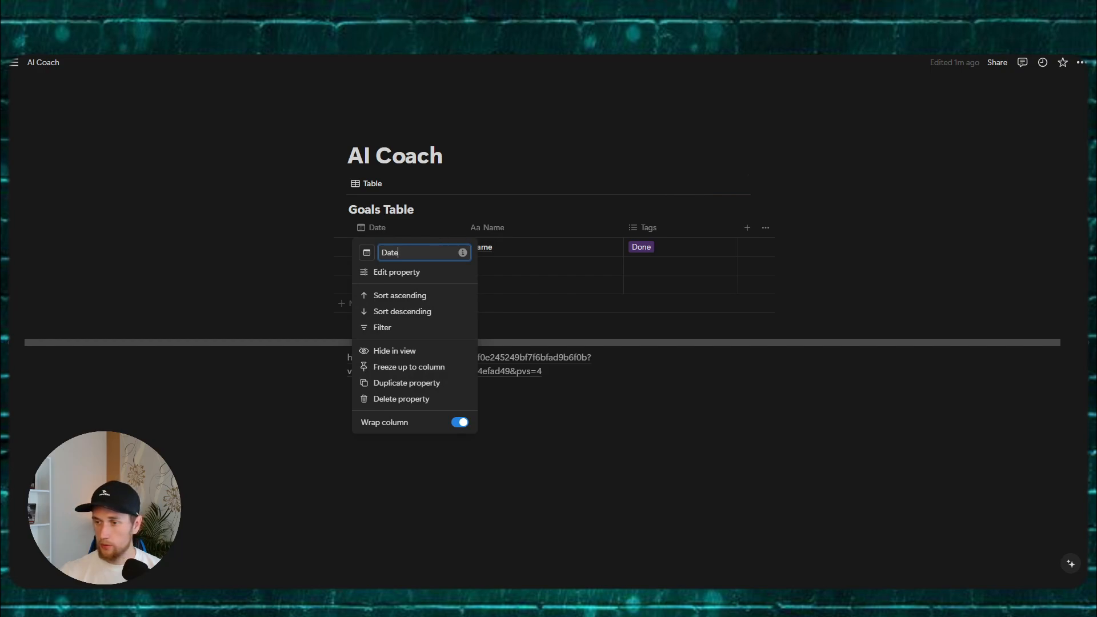
{"action": "left_click", "coordinate": [398, 273]}
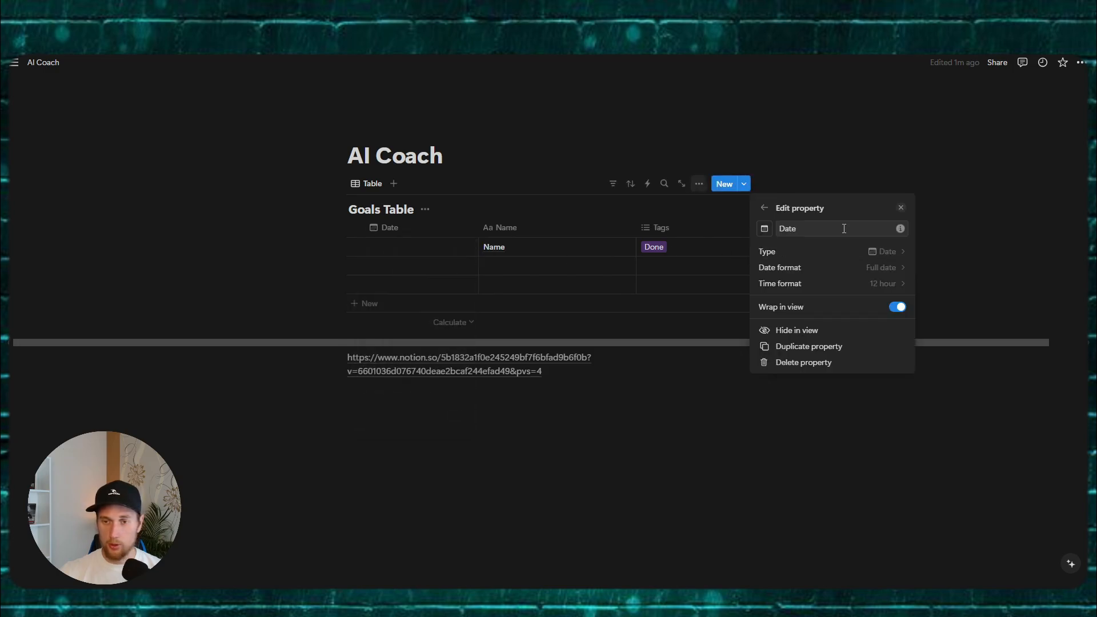
{"action": "left_click", "coordinate": [848, 281]}
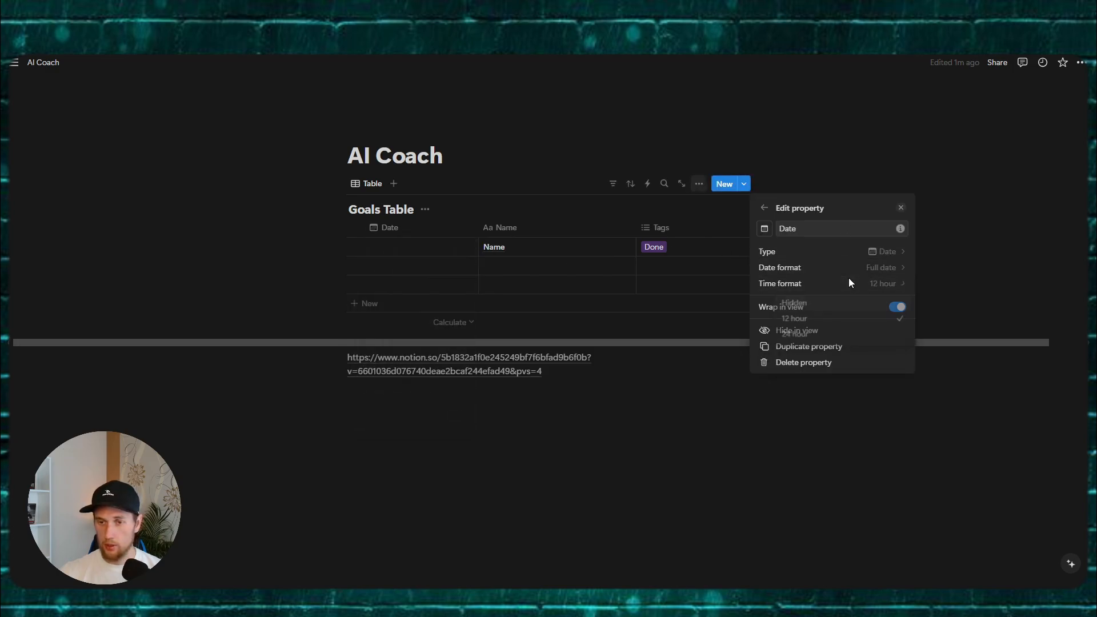
{"action": "left_click", "coordinate": [817, 335]}
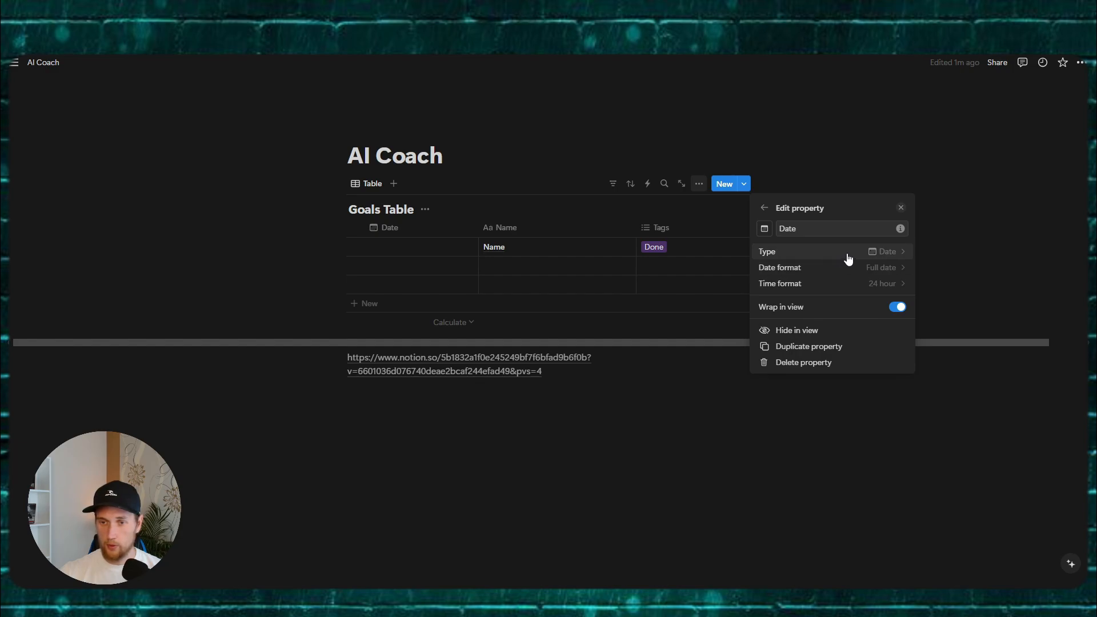
{"action": "left_click", "coordinate": [850, 268]}
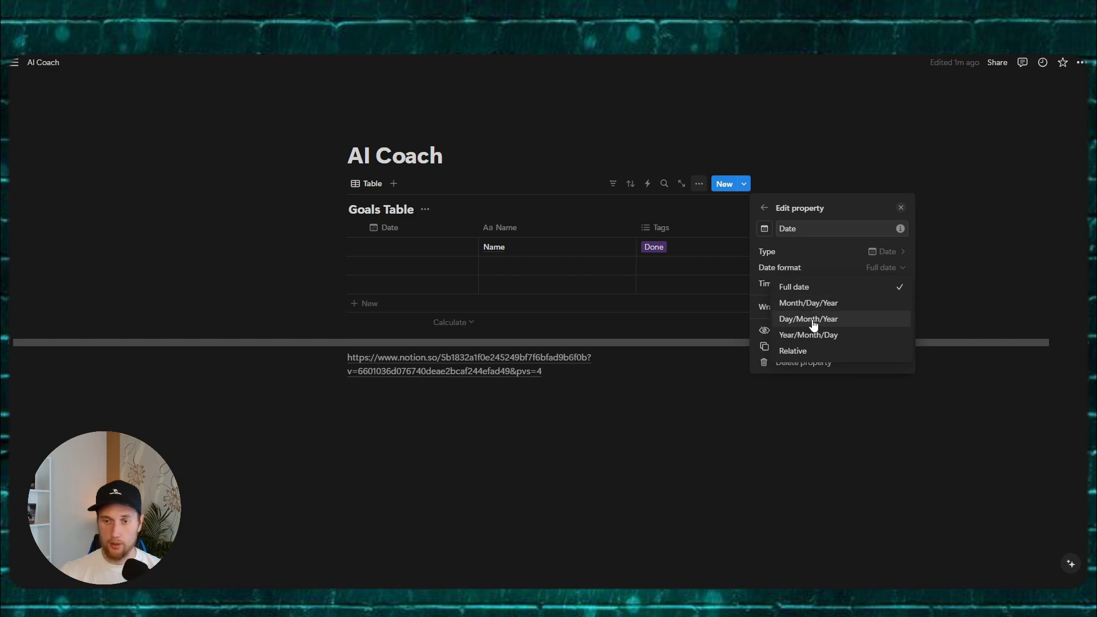
{"action": "left_click", "coordinate": [814, 324]}
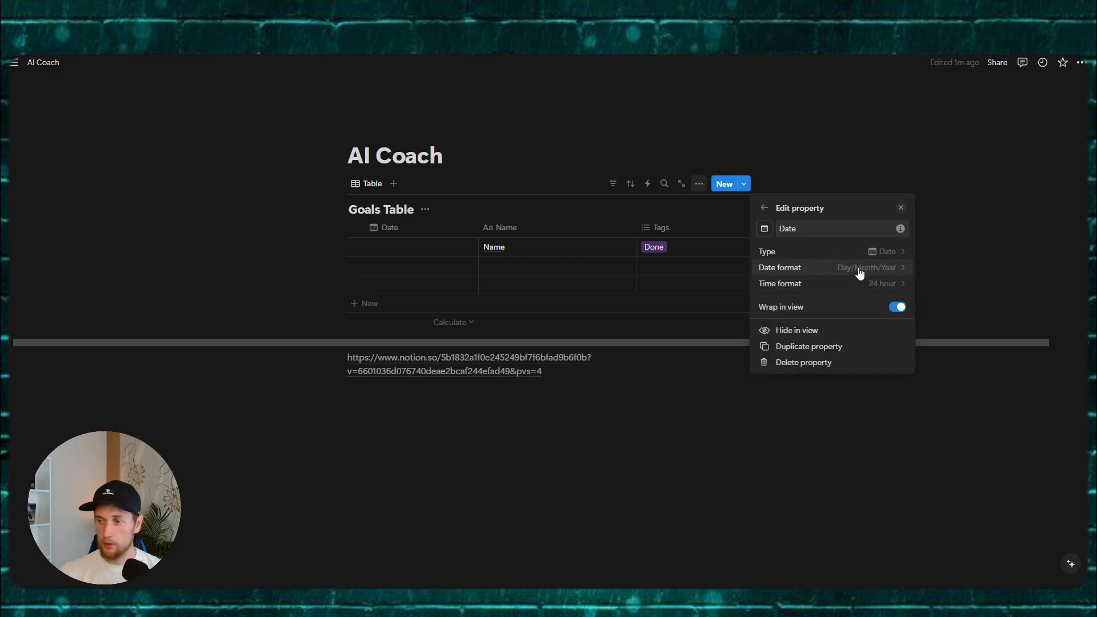
{"action": "left_click", "coordinate": [901, 209]}
Step: Set the first row's date to 22/07/2024
{"action": "left_click", "coordinate": [392, 247]}
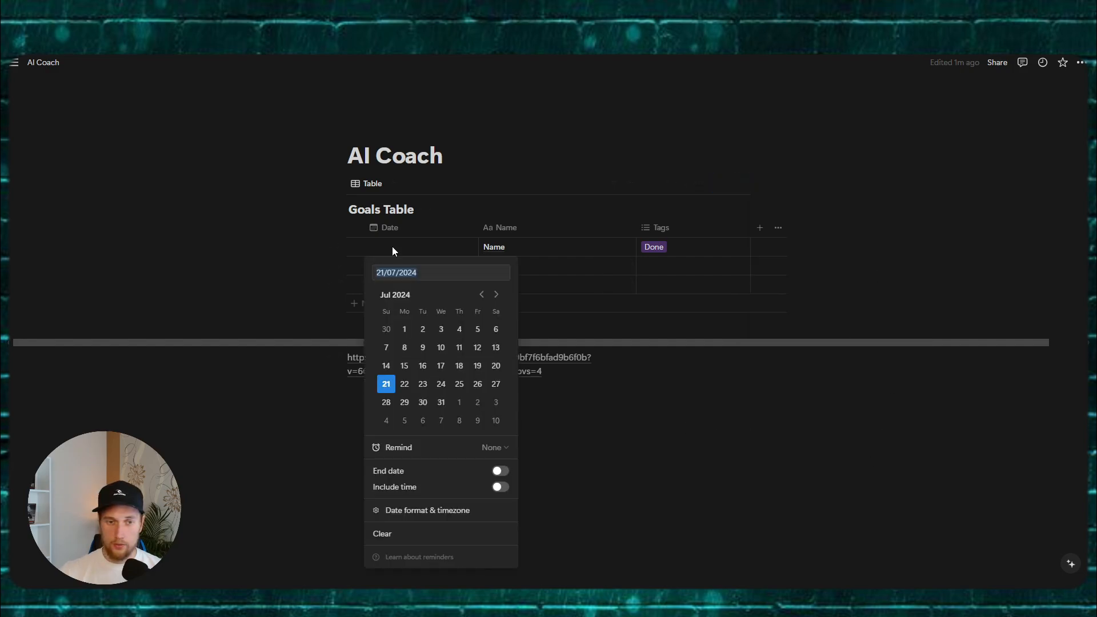
{"action": "left_click", "coordinate": [403, 392]}
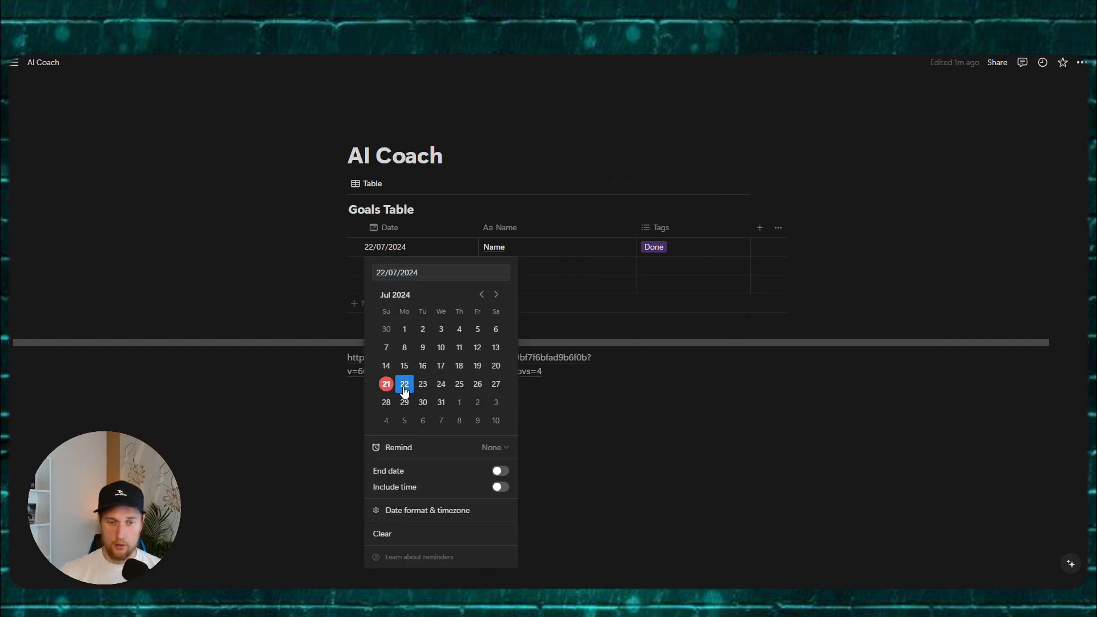
{"action": "left_click", "coordinate": [659, 417]}
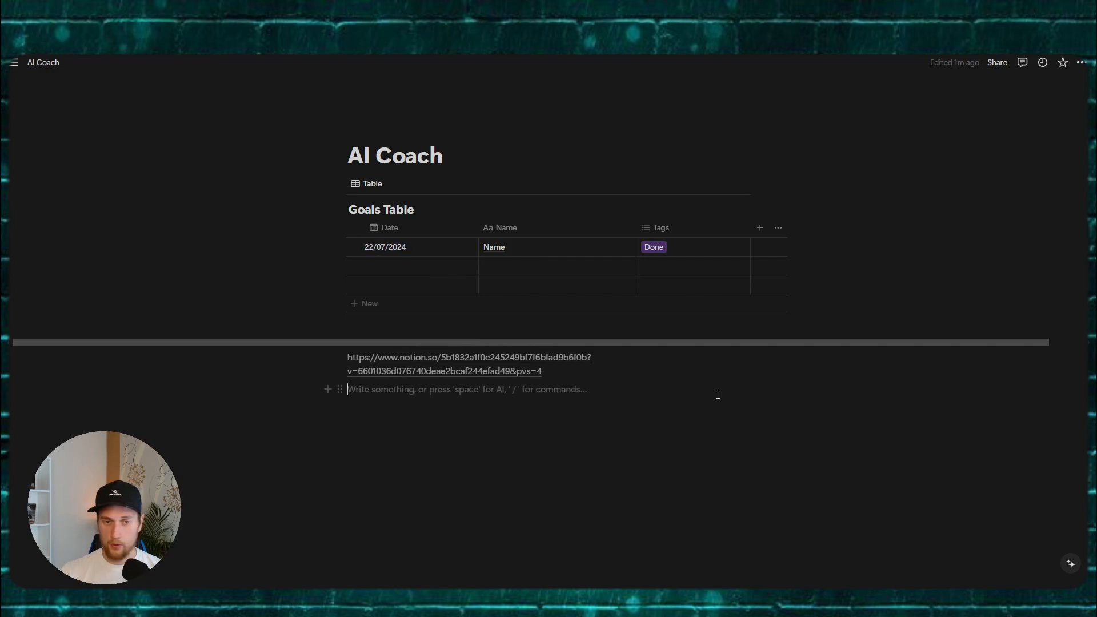
Step: Add a 'Goal One' text column and place it between Date and Name
{"action": "left_click", "coordinate": [760, 227]}
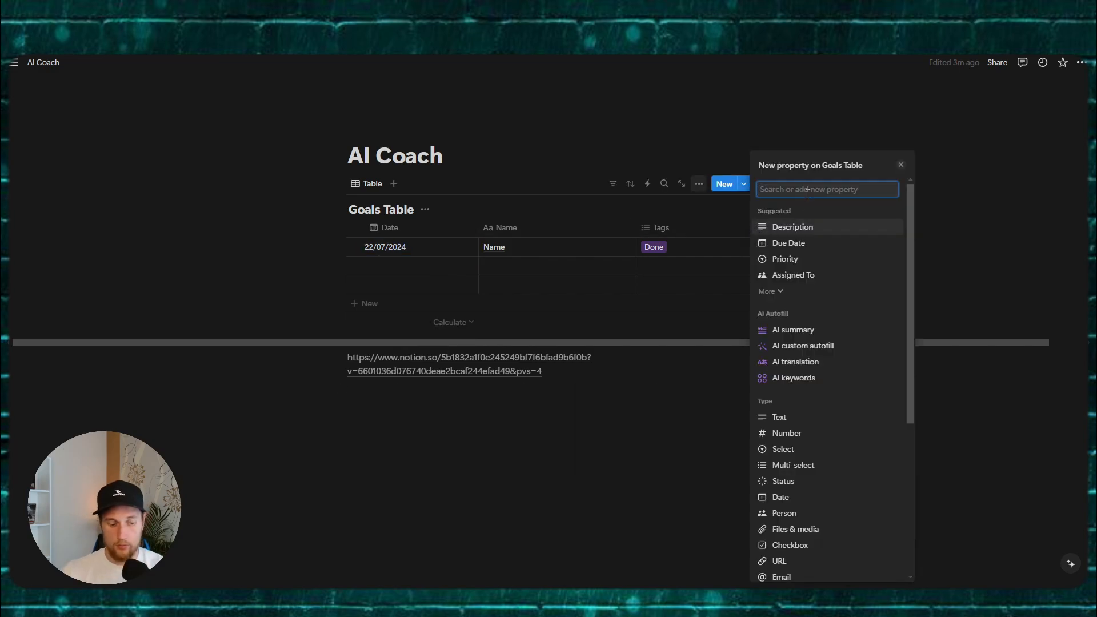
{"action": "type", "text": "Ga"}
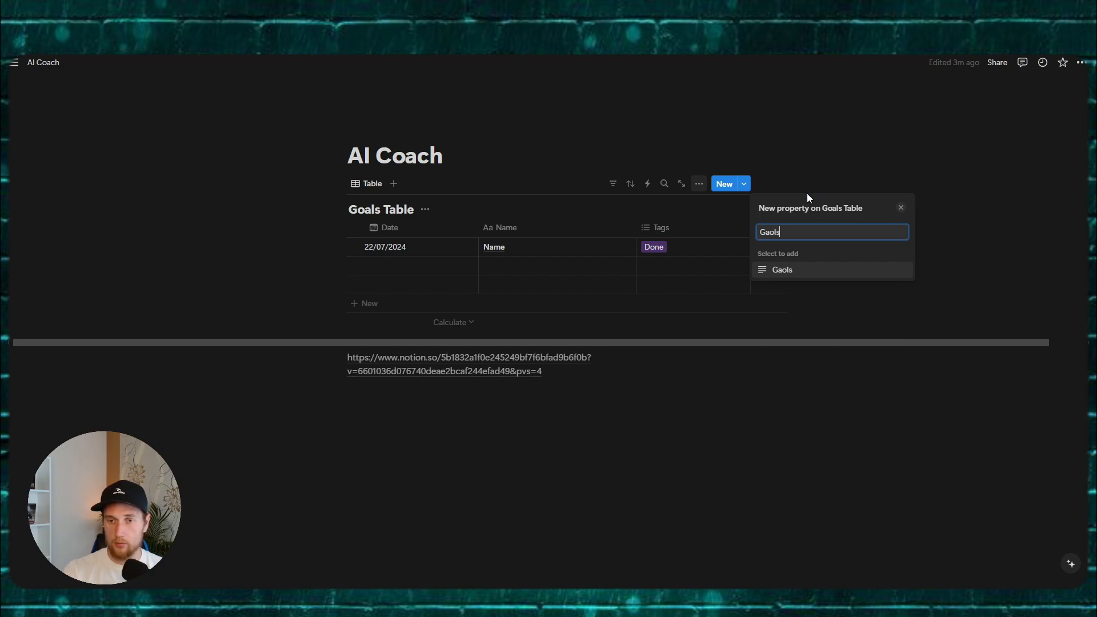
{"action": "key", "text": "BackSpace"}
{"action": "type", "text": "aol"}
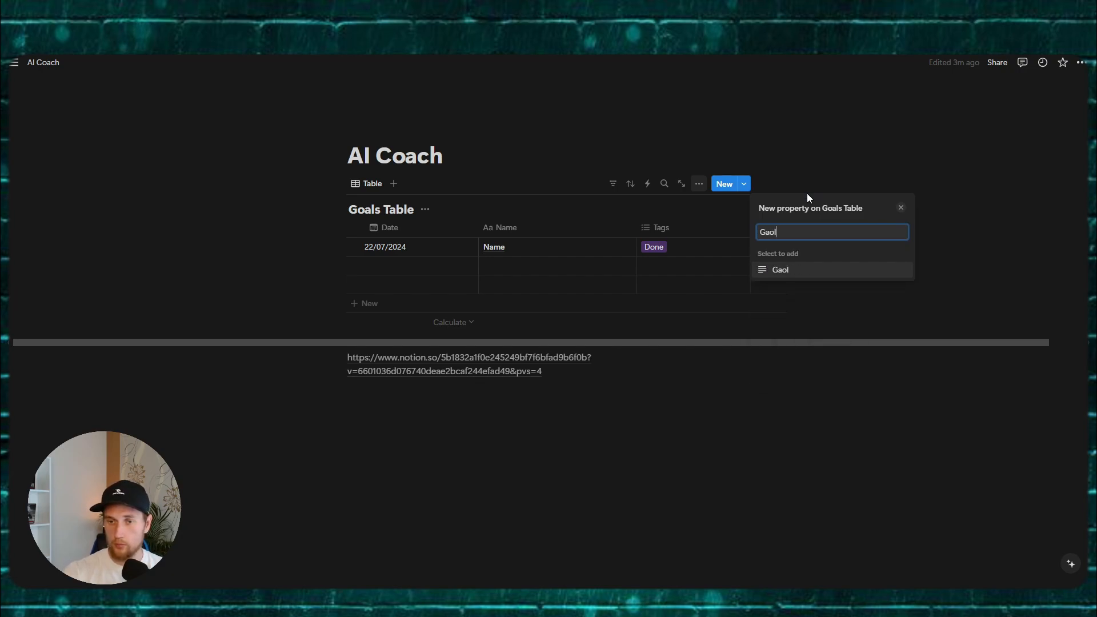
{"action": "key", "text": "BackSpace"}
{"action": "key", "text": "BackSpace"}
{"action": "key", "text": "BackSpace"}
{"action": "type", "text": "oal One"}
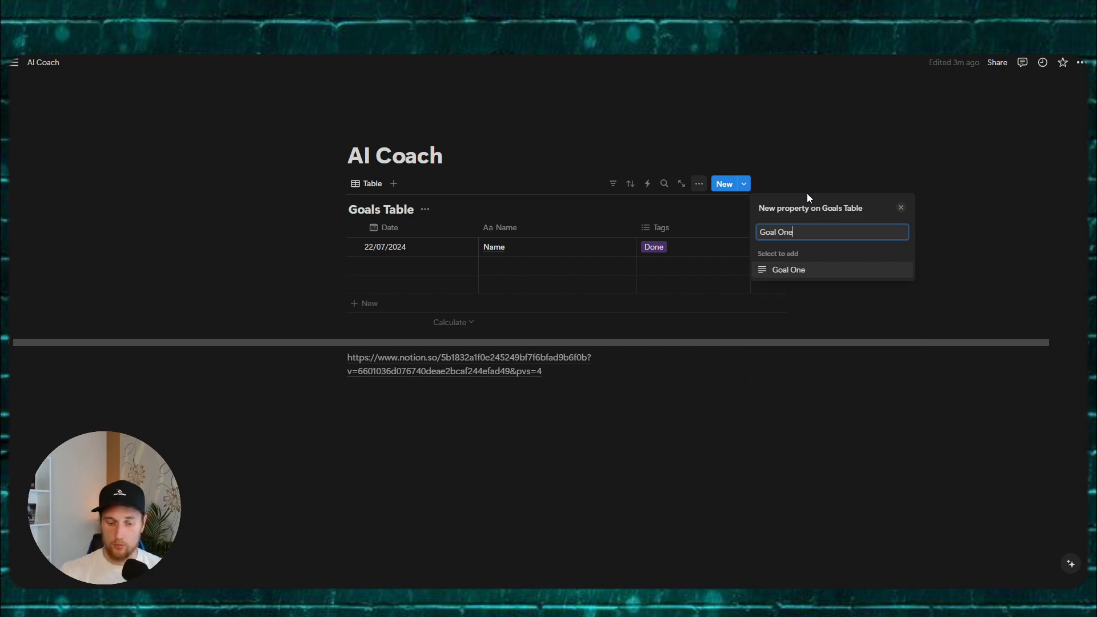
{"action": "left_click", "coordinate": [819, 277]}
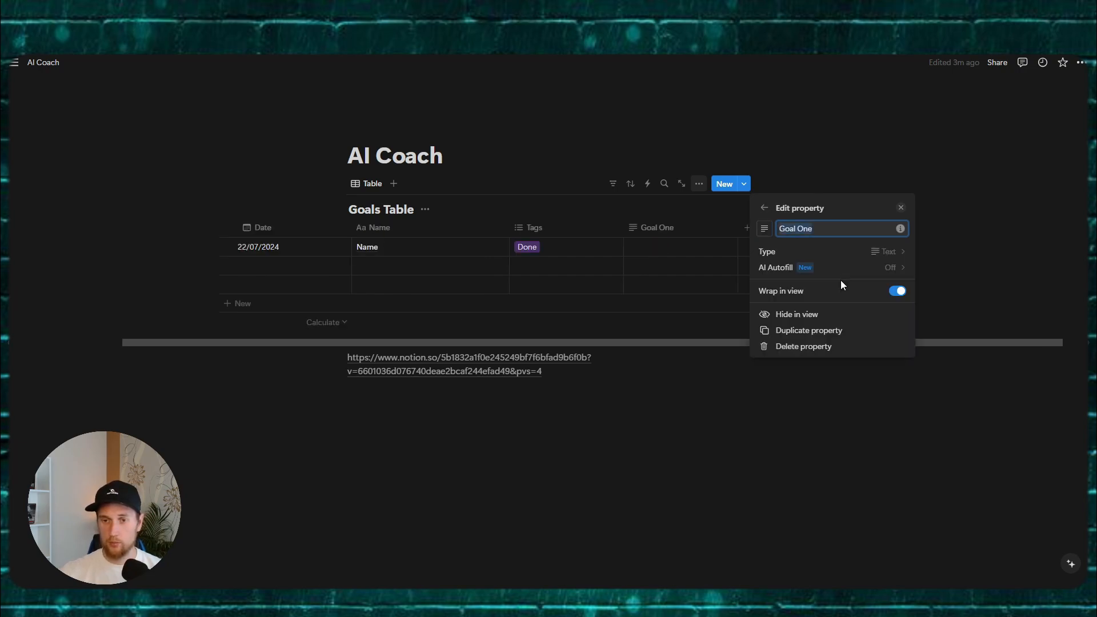
{"action": "left_click", "coordinate": [965, 219]}
{"action": "left_click_drag", "start_coordinate": [668, 226], "coordinate": [400, 235]}
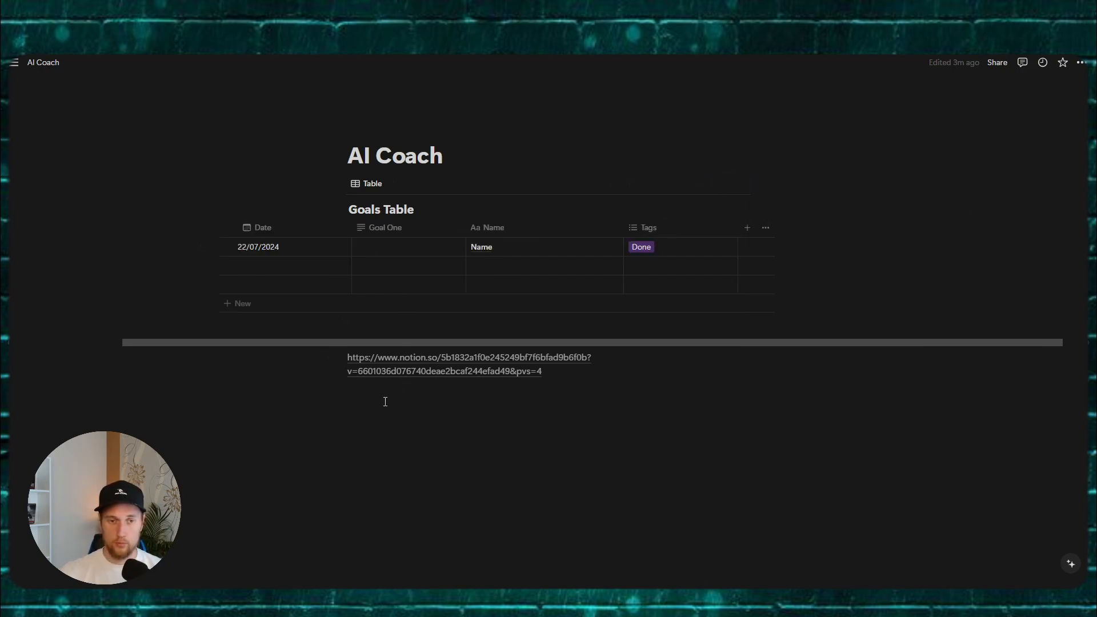
Step: Enter 'Make tea' under Goal One, move Name after Tags, and rename Tags to 'Goal Status'
{"action": "left_click", "coordinate": [390, 244]}
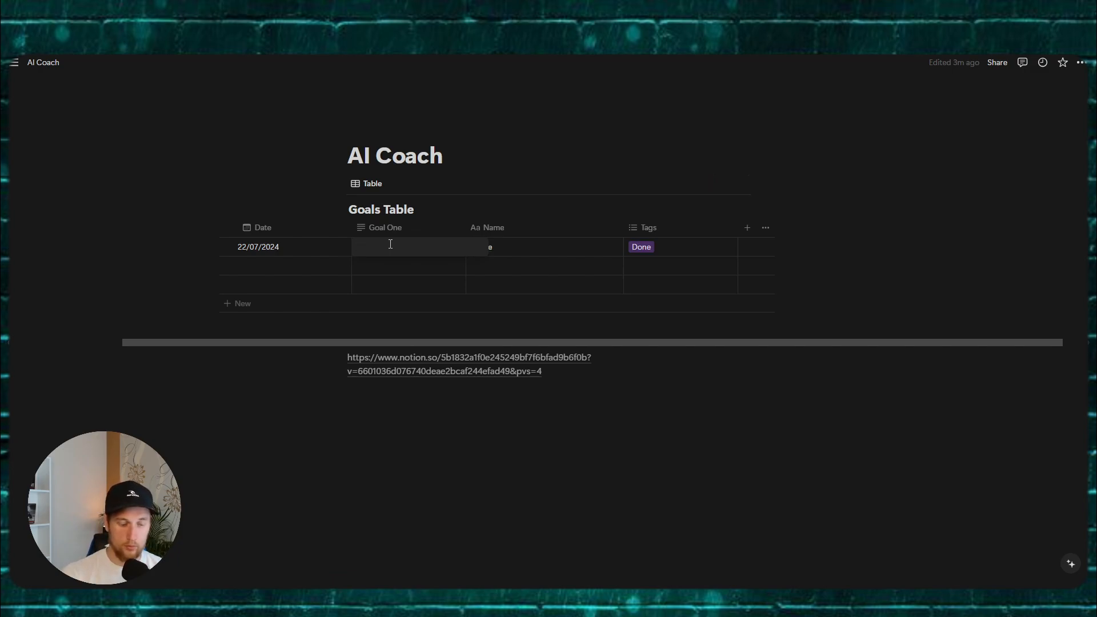
{"action": "type", "text": "Make "}
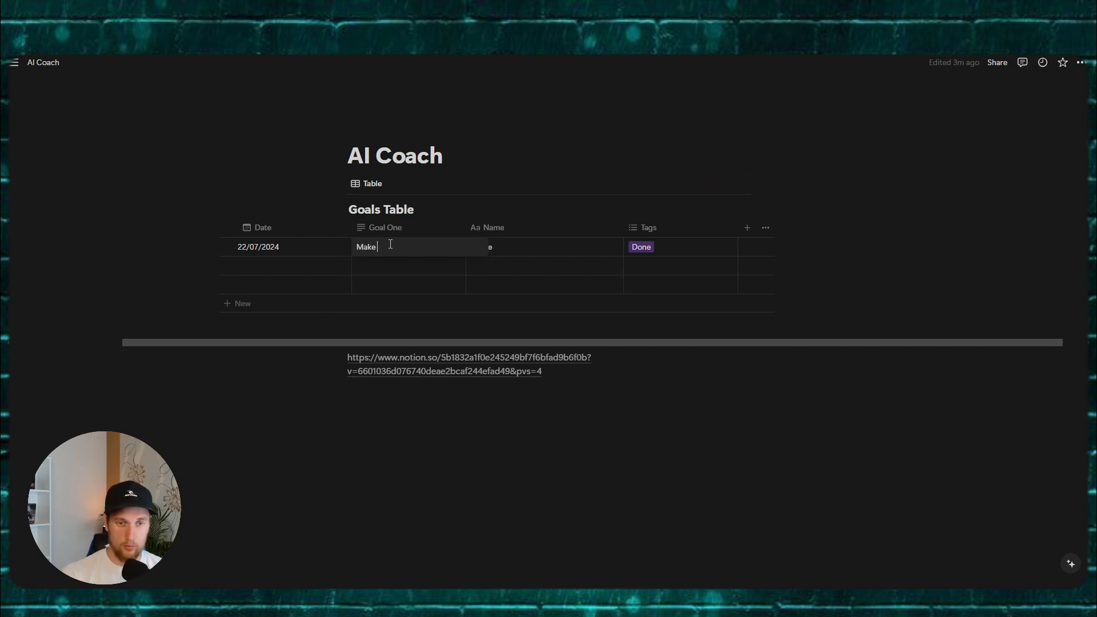
{"action": "type", "text": "tea"}
{"action": "key", "text": "Escape"}
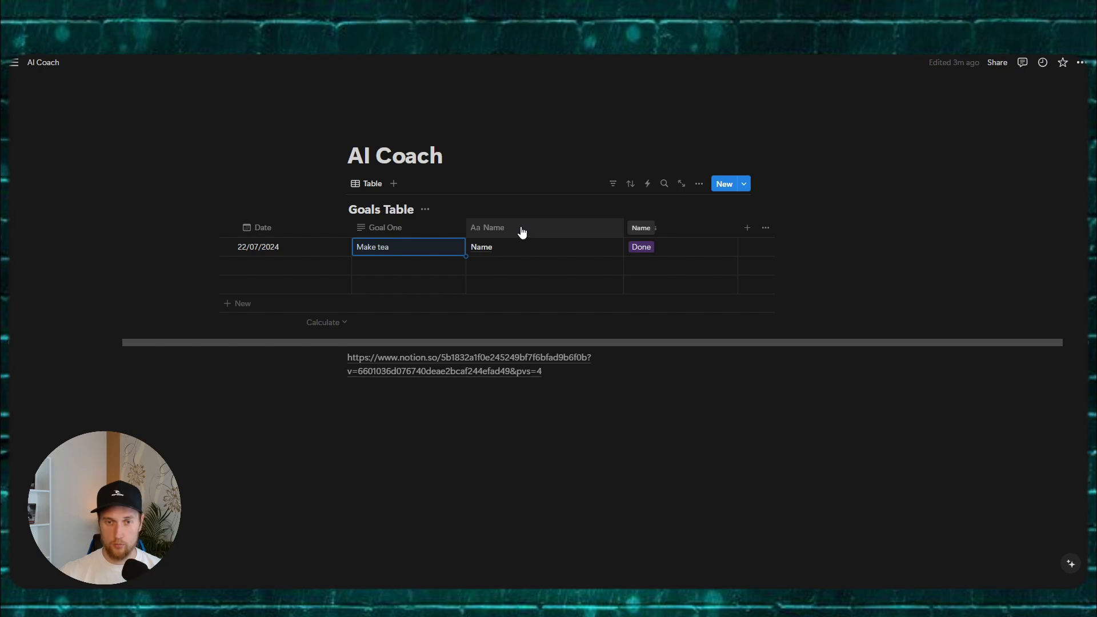
{"action": "left_click_drag", "start_coordinate": [518, 232], "coordinate": [700, 230]}
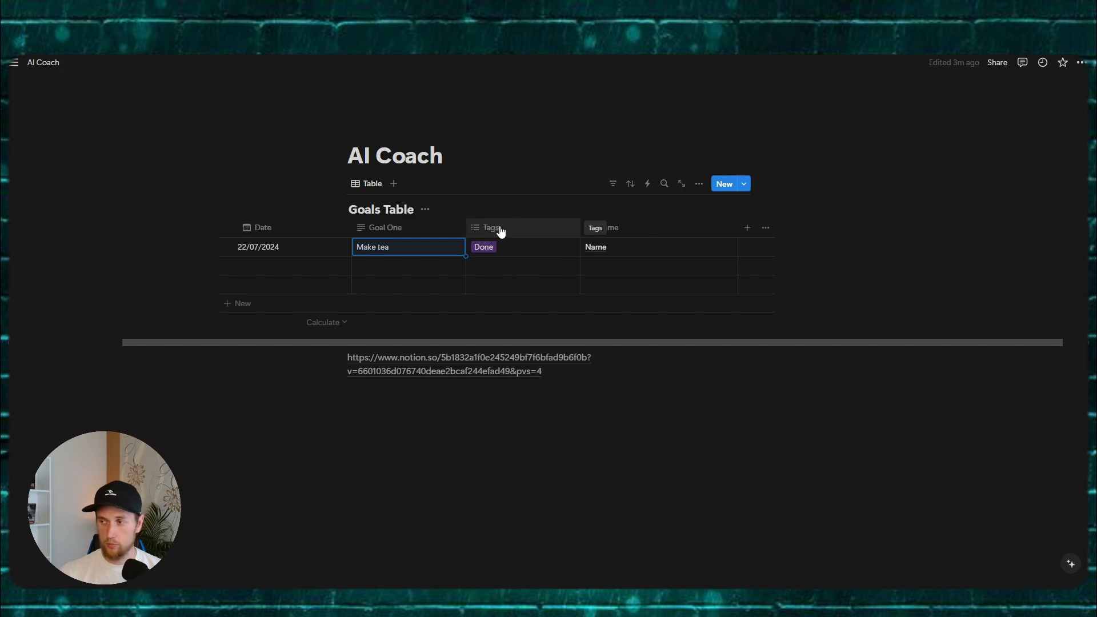
{"action": "left_click", "coordinate": [530, 229]}
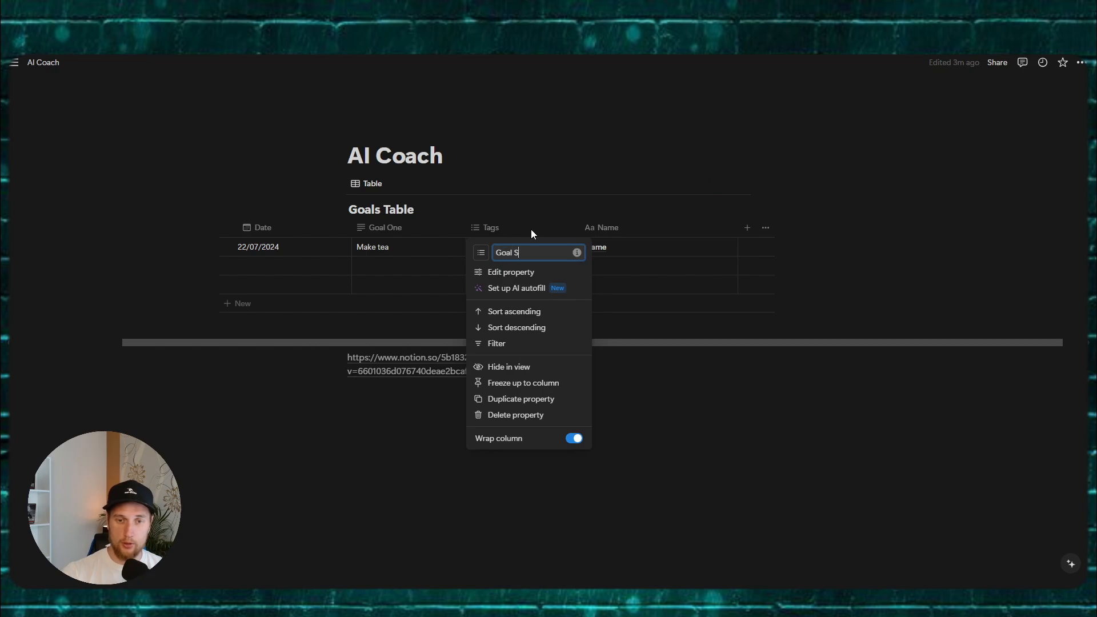
{"action": "left_click", "coordinate": [664, 396]}
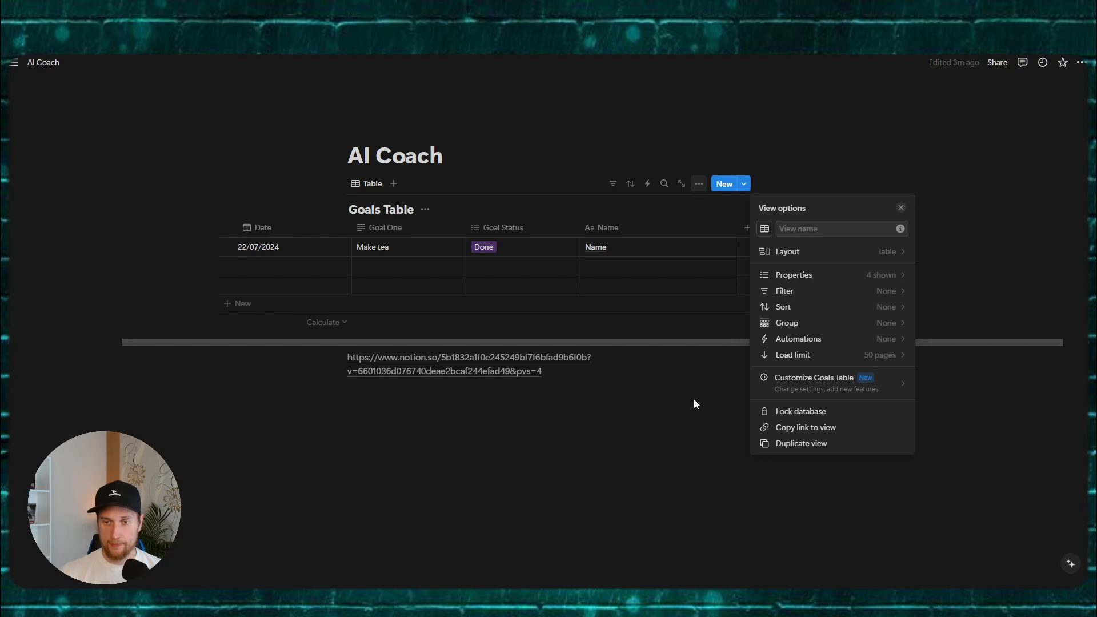
Step: Copy the view link, open it, return to AI Coach, and copy the database ID from the URL
{"action": "left_click", "coordinate": [825, 430]}
{"action": "left_click", "coordinate": [468, 359]}
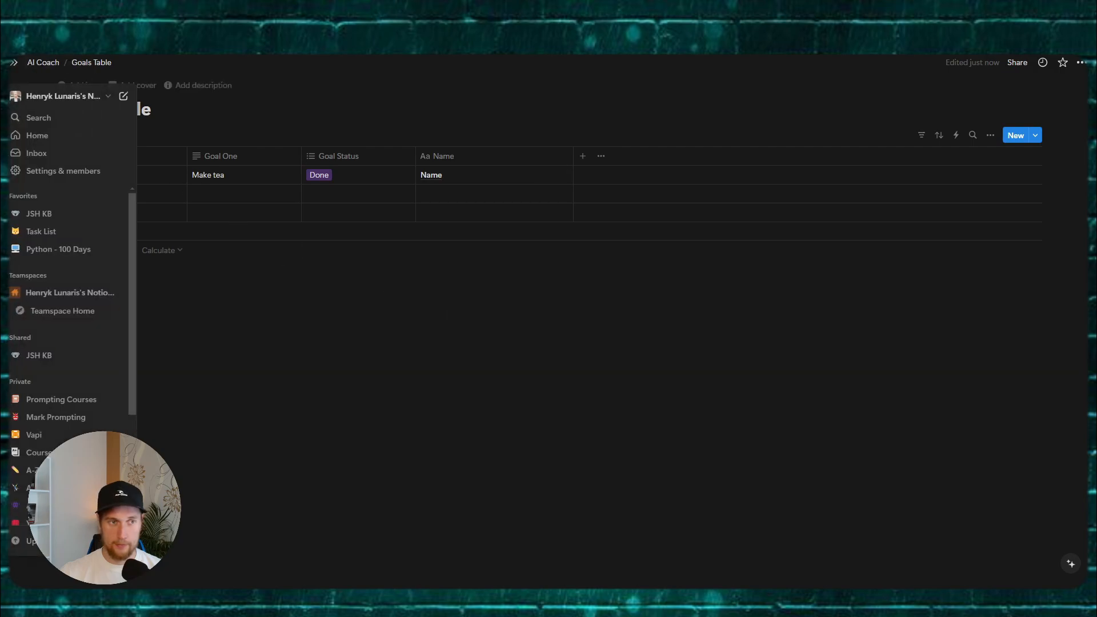
{"action": "left_click", "coordinate": [50, 64]}
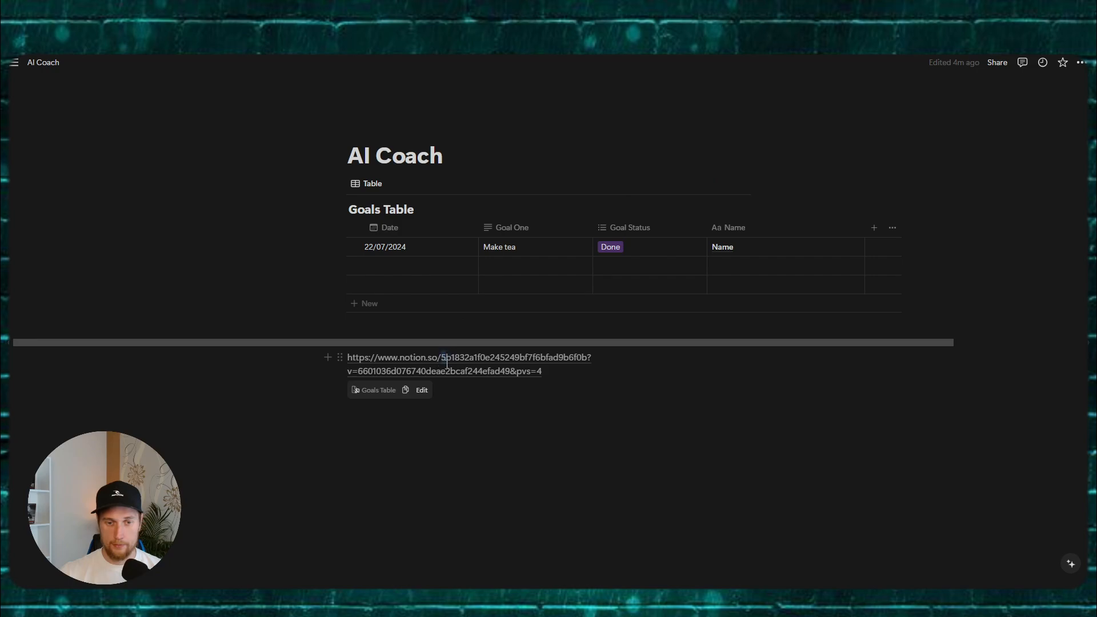
{"action": "left_click_drag", "start_coordinate": [441, 359], "coordinate": [588, 360]}
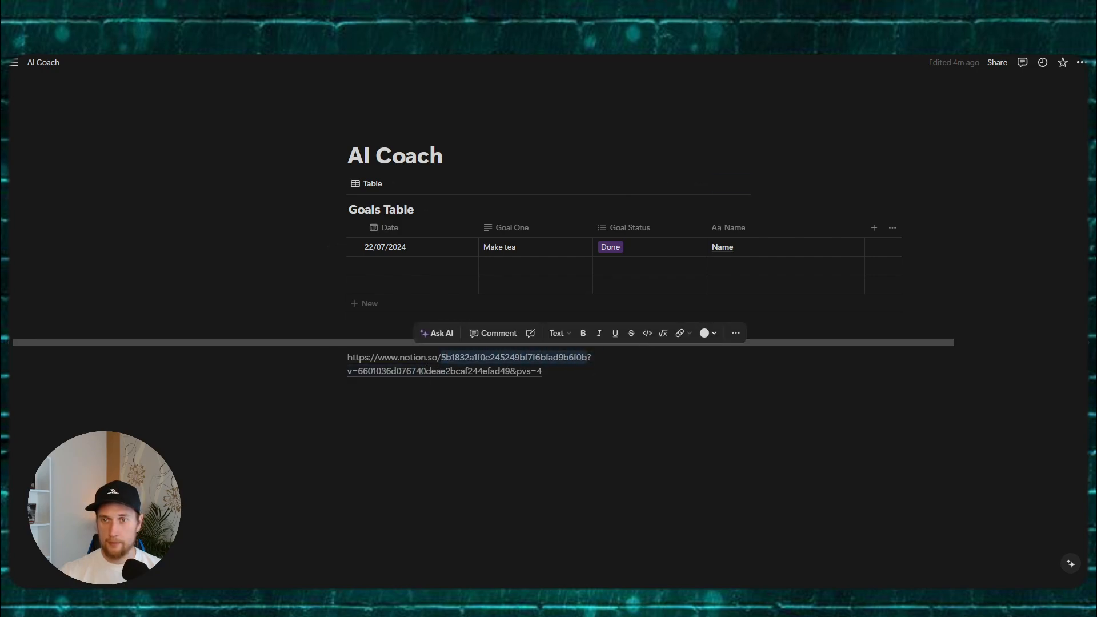
{"action": "key", "text": "ctrl+c"}
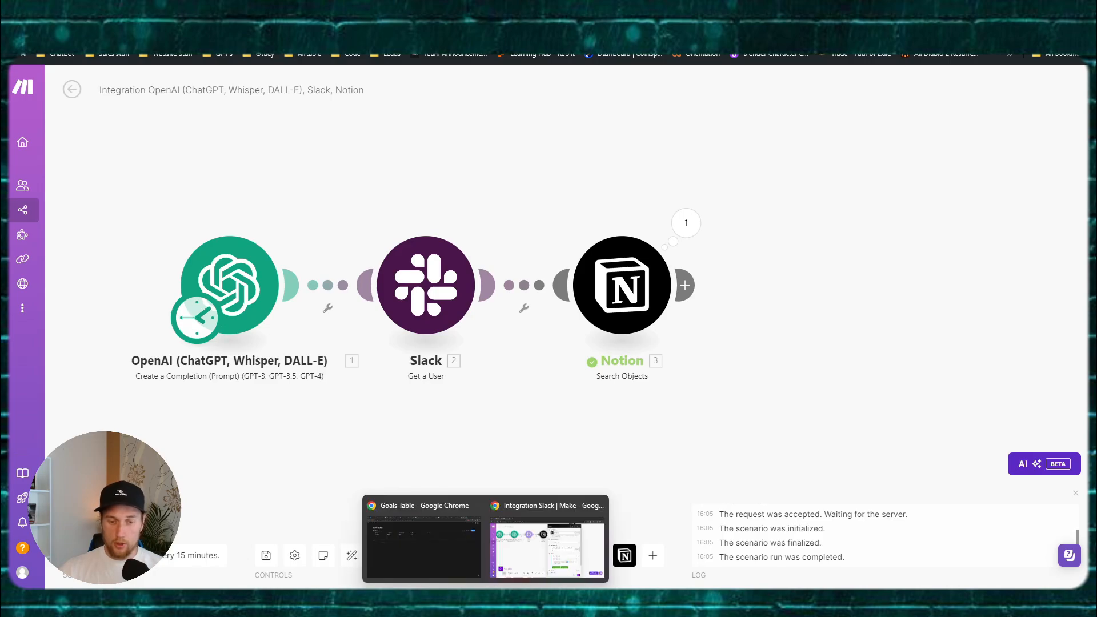
Step: Add a 'Goal Two' text property and drag it right after Goal One
{"action": "left_click", "coordinate": [426, 559]}
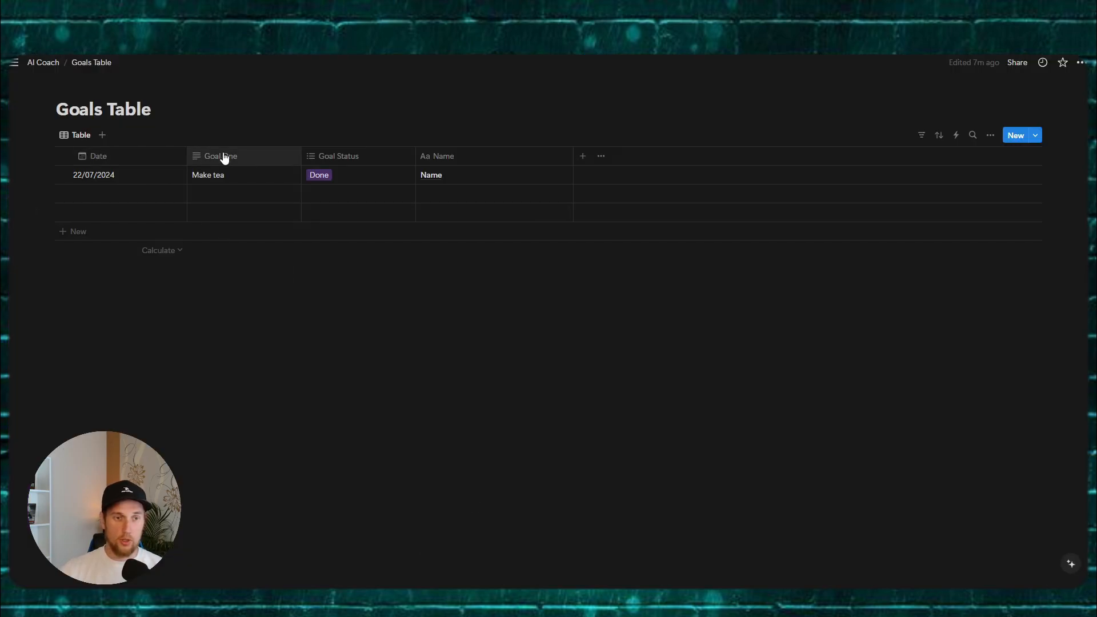
{"action": "left_click", "coordinate": [583, 159]}
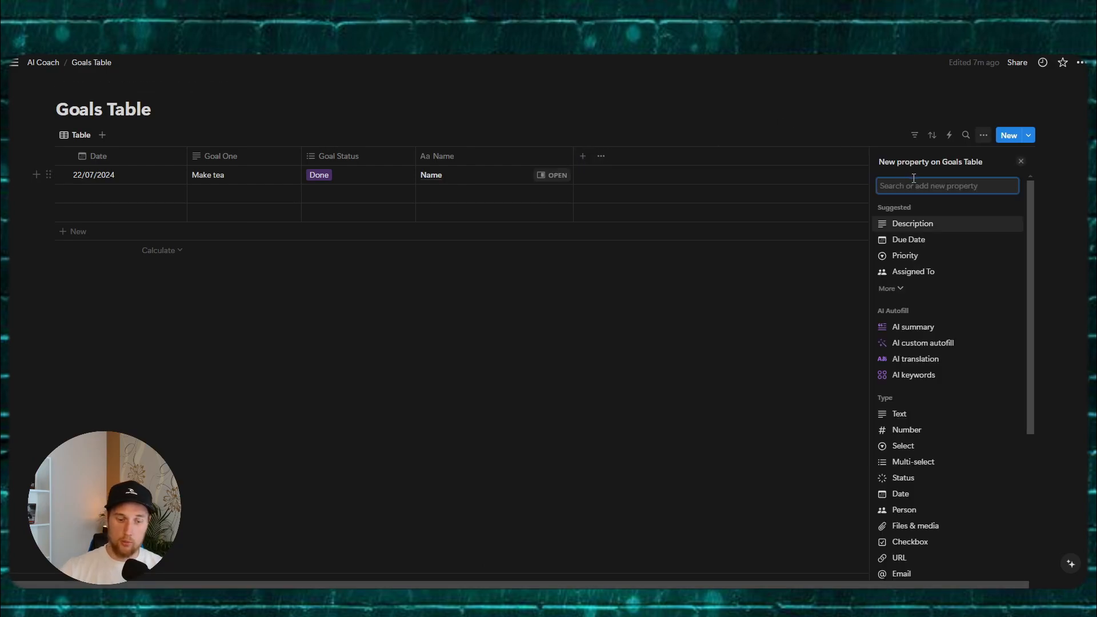
{"action": "type", "text": "Goal Two"}
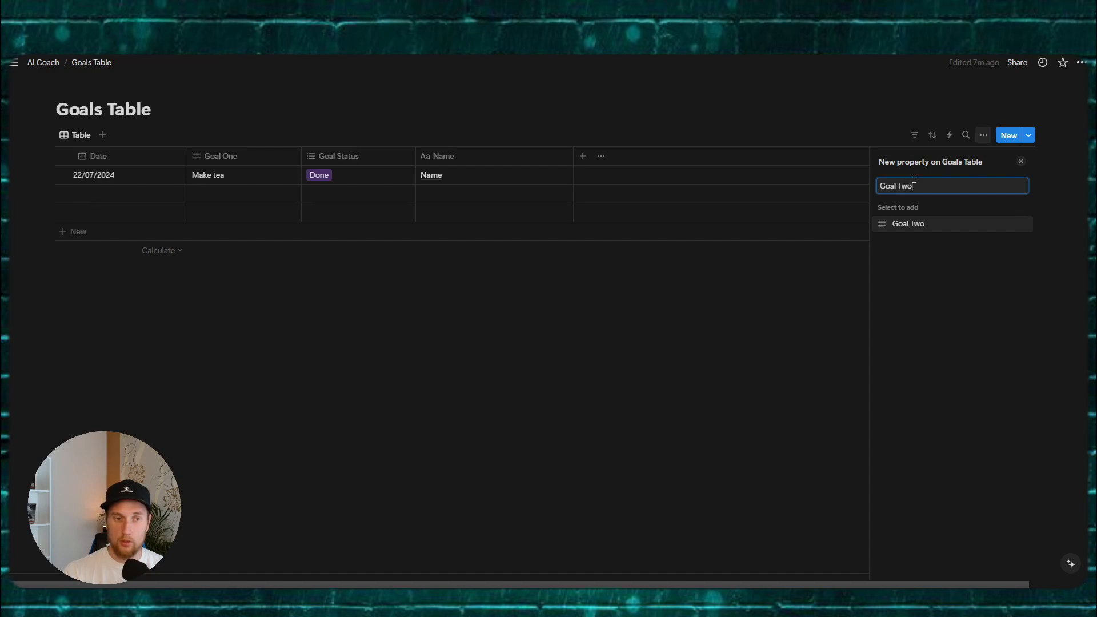
{"action": "left_click", "coordinate": [913, 223]}
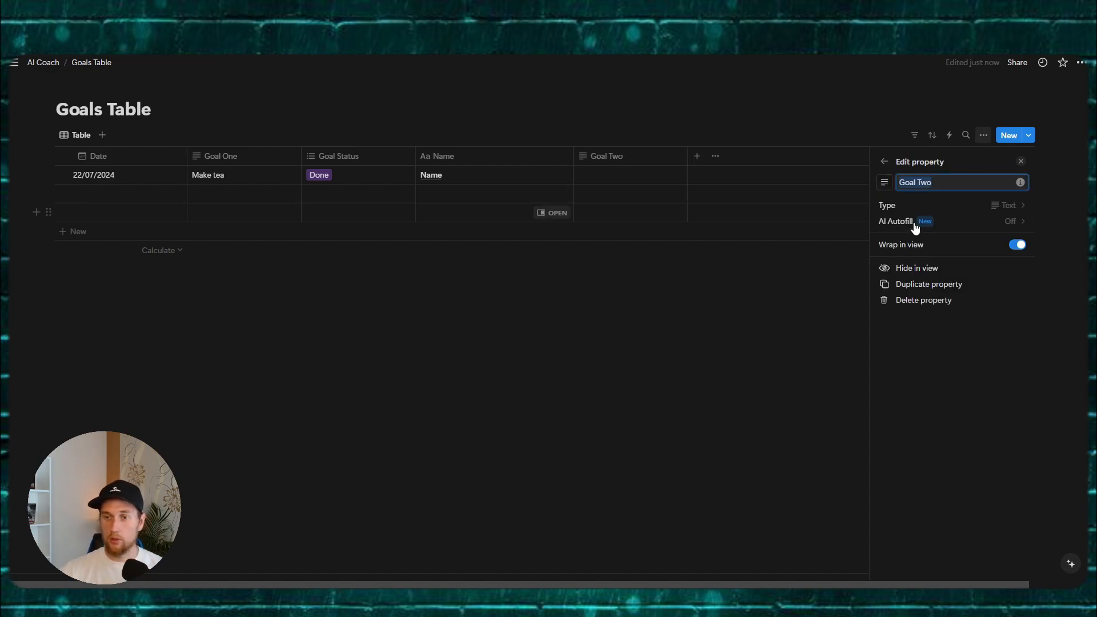
{"action": "left_click", "coordinate": [692, 275]}
{"action": "left_click_drag", "start_coordinate": [616, 159], "coordinate": [357, 154]}
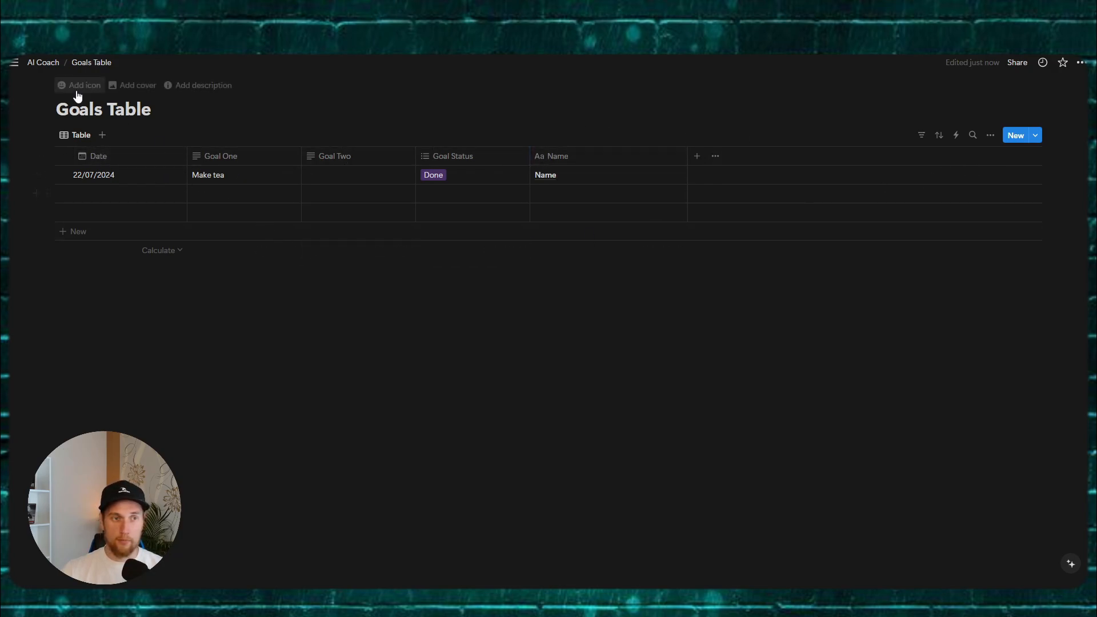
Step: Highlight the Goals Table database ID in its AI Coach link, then reopen Make's Notion module
{"action": "left_click", "coordinate": [41, 64]}
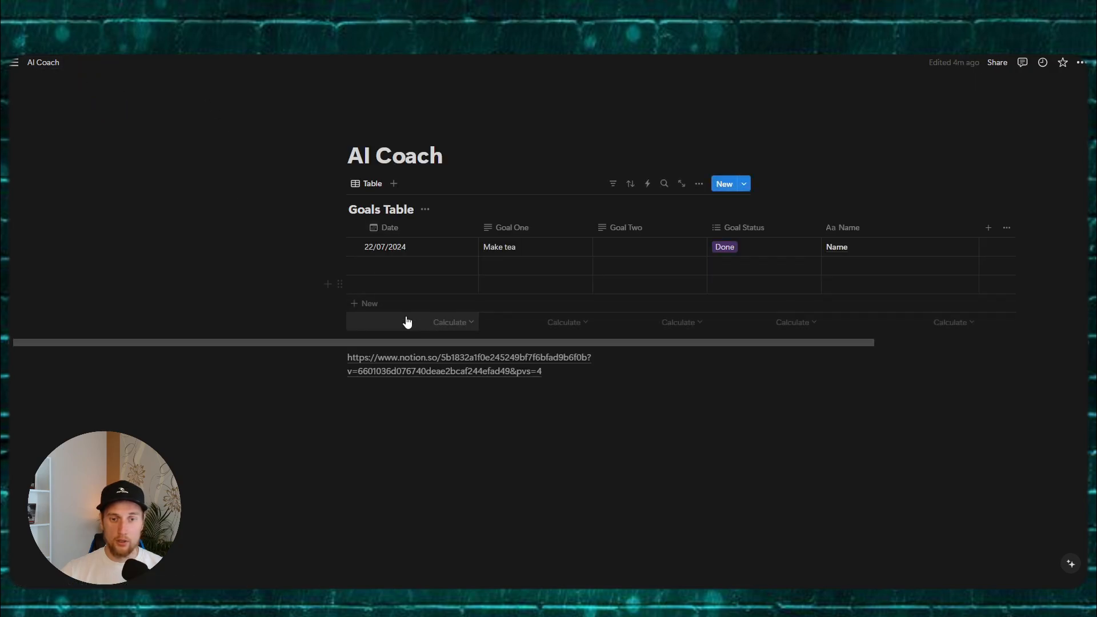
{"action": "left_click", "coordinate": [461, 357]}
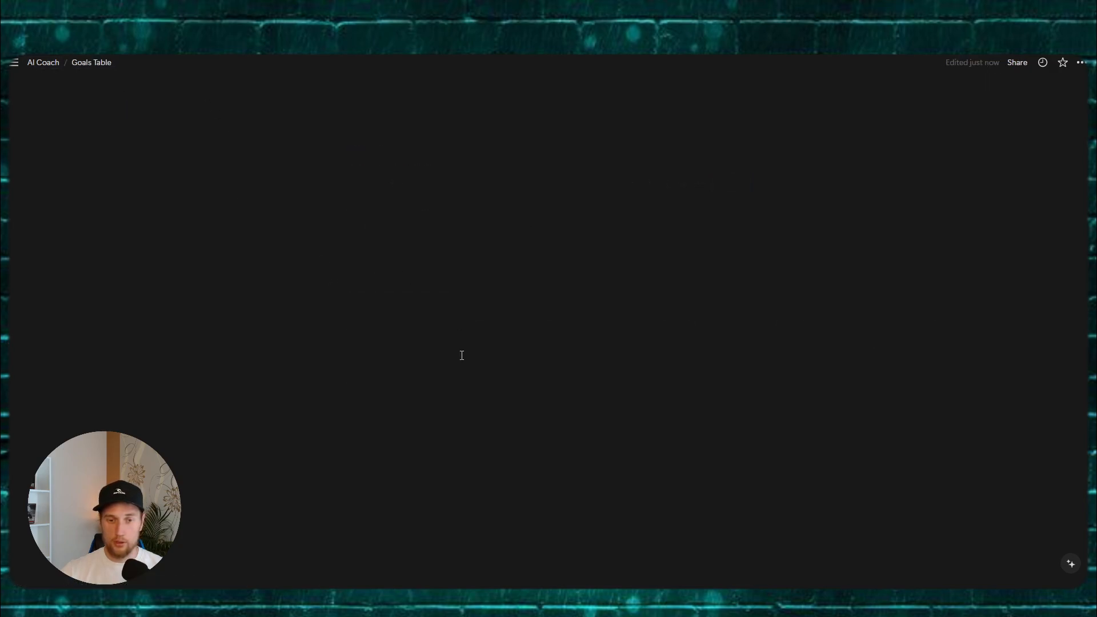
{"action": "left_click", "coordinate": [41, 63]}
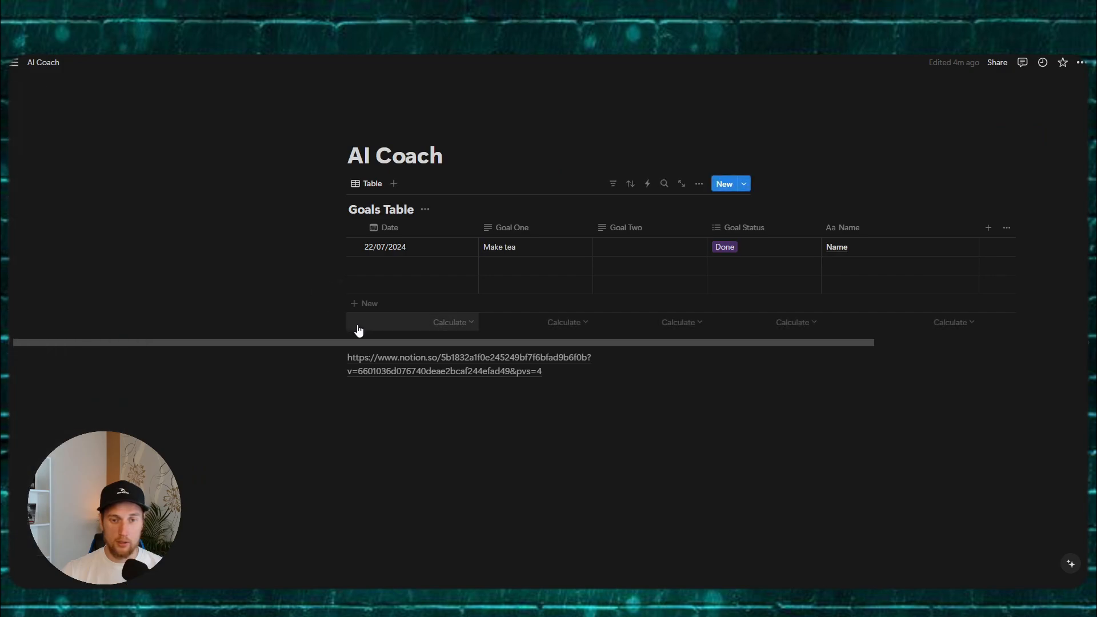
{"action": "left_click", "coordinate": [456, 359]}
{"action": "left_click", "coordinate": [38, 62]}
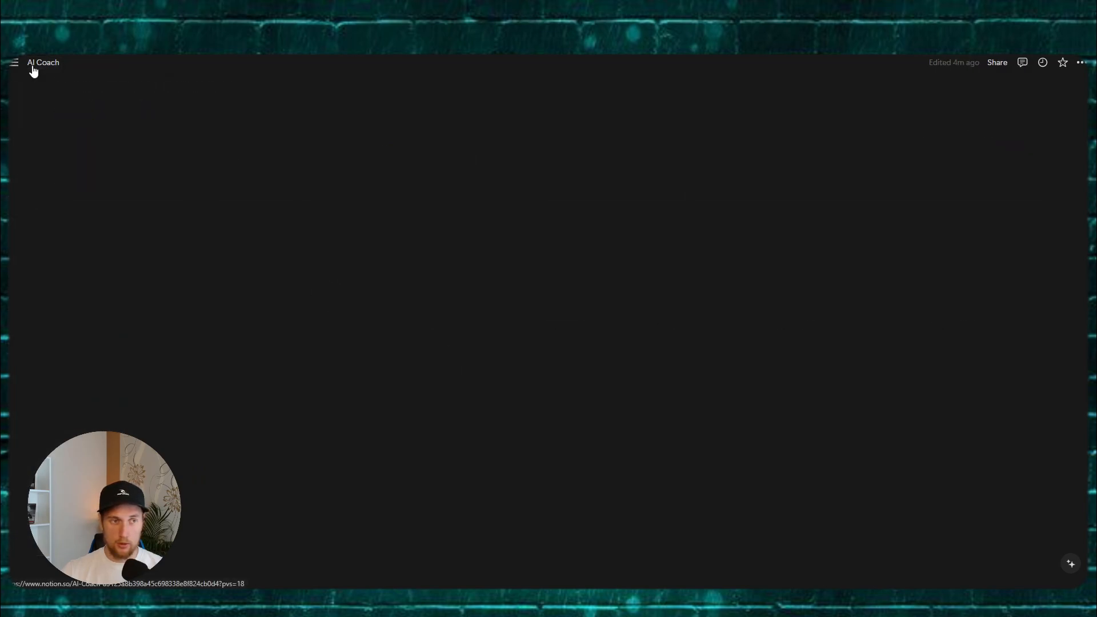
{"action": "left_click_drag", "start_coordinate": [443, 361], "coordinate": [584, 364]}
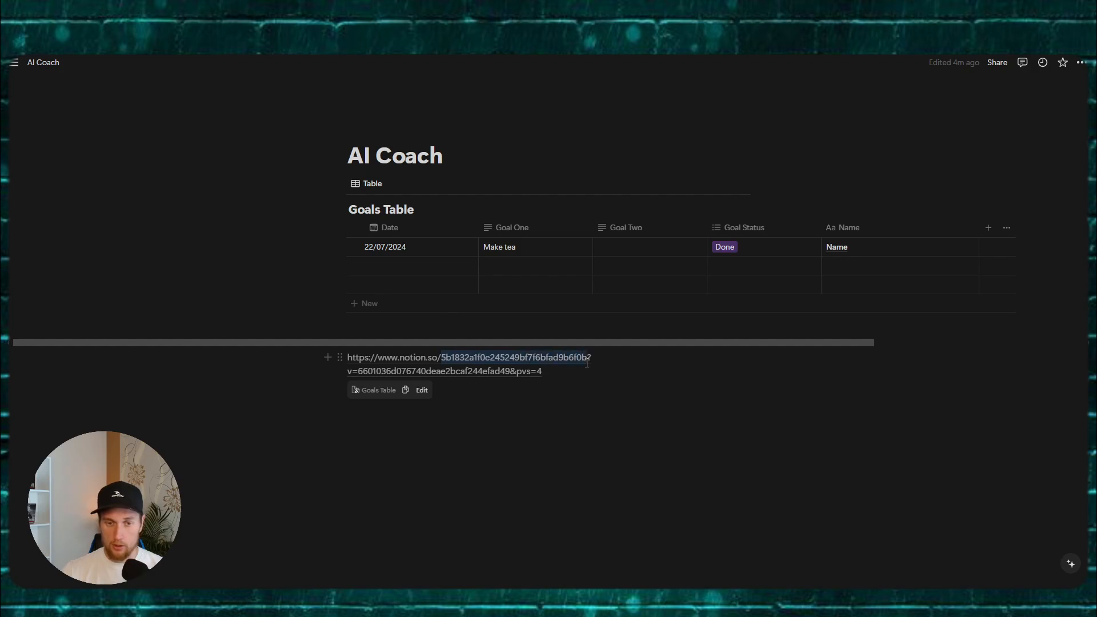
{"action": "left_click_drag", "start_coordinate": [596, 366], "coordinate": [596, 366]}
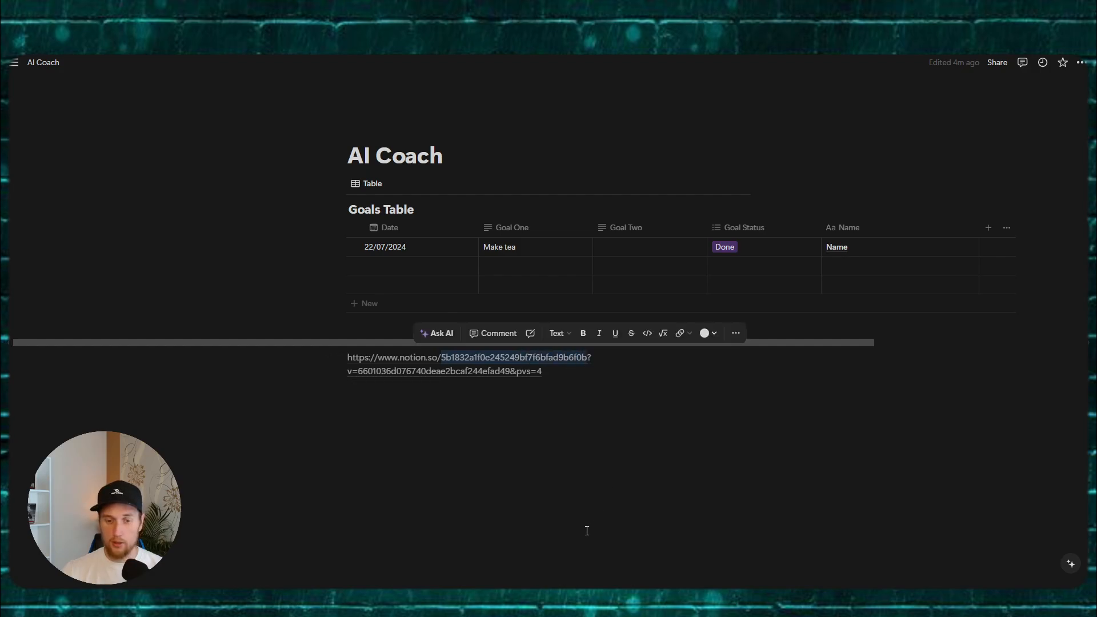
{"action": "left_click", "coordinate": [511, 600]}
{"action": "left_click", "coordinate": [636, 282]}
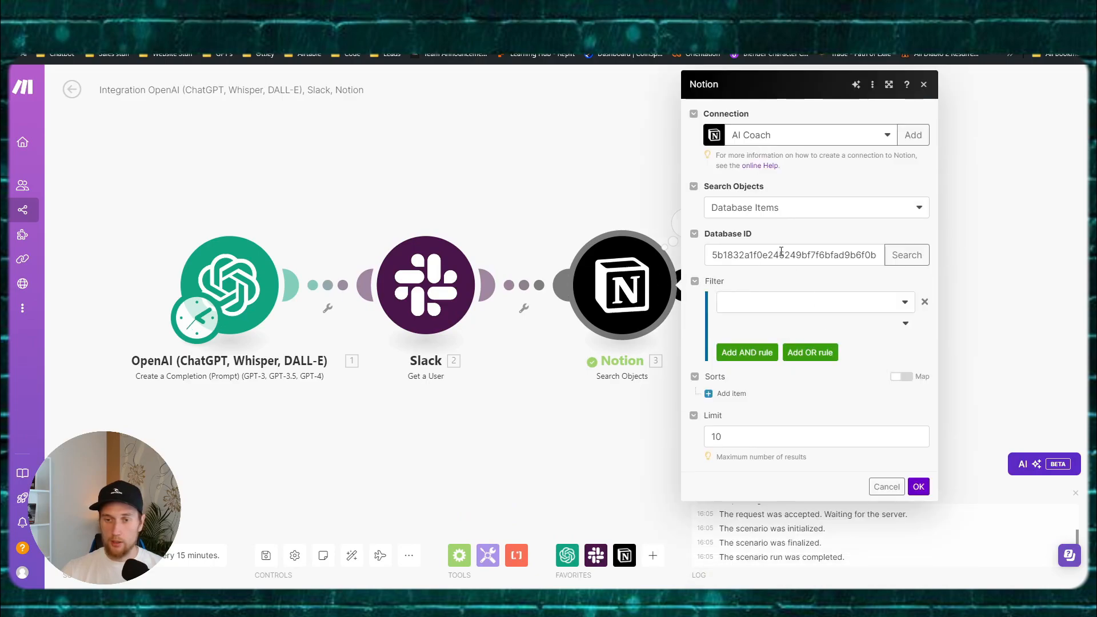
Step: Use the AI Coach connection and filter on Name (Title) with Text: Equals 'Name'
{"action": "left_click", "coordinate": [880, 135]}
{"action": "left_click", "coordinate": [872, 135]}
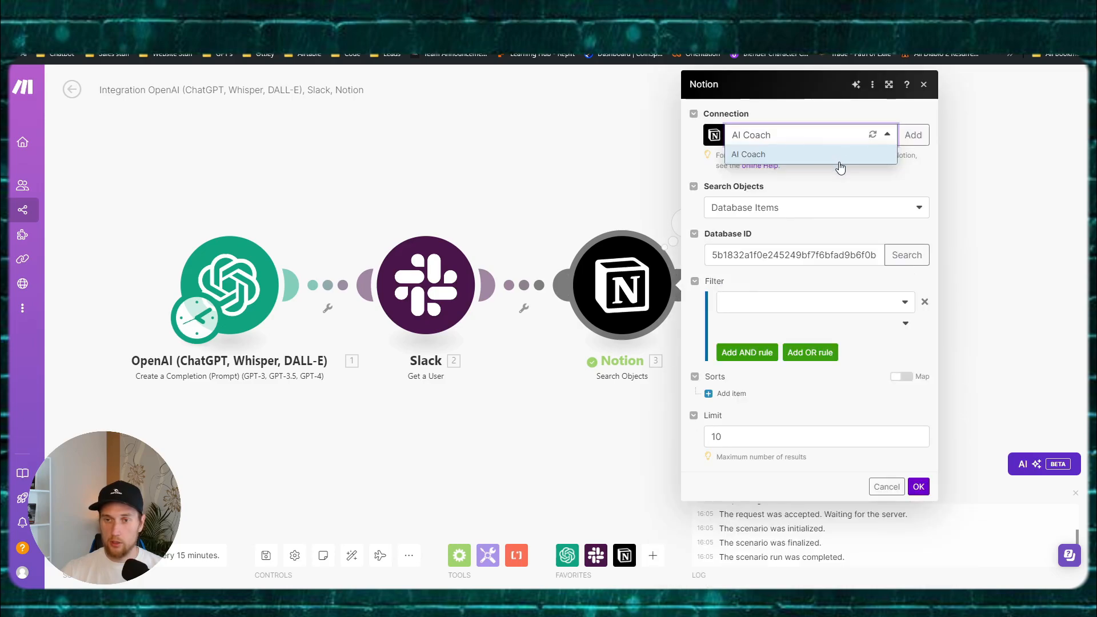
{"action": "left_click", "coordinate": [860, 303]}
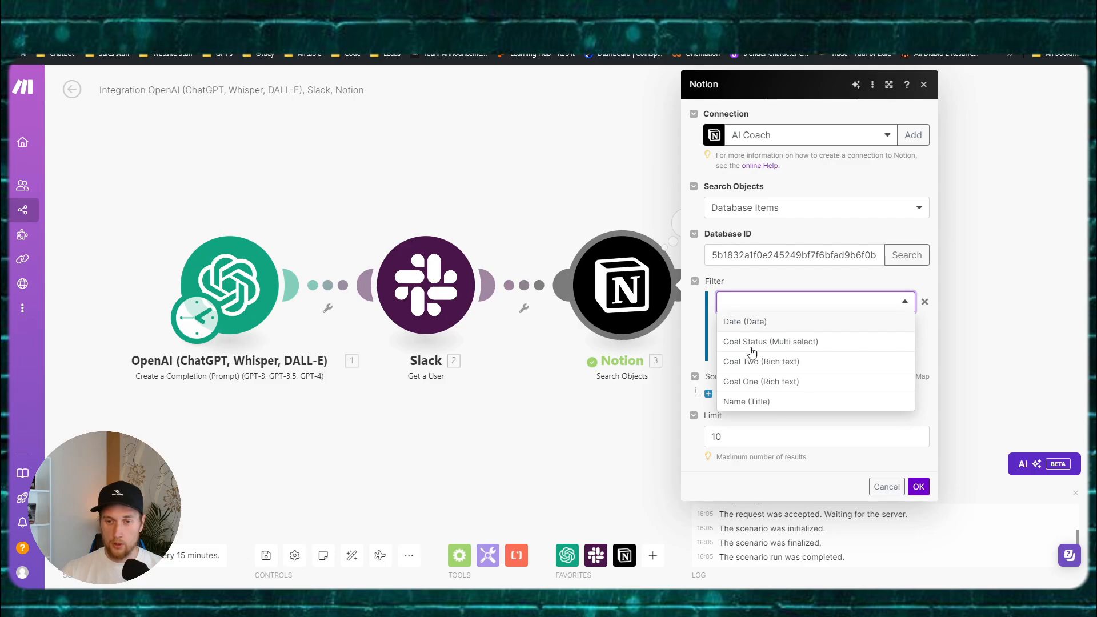
{"action": "left_click", "coordinate": [746, 404]}
{"action": "left_click", "coordinate": [831, 330]}
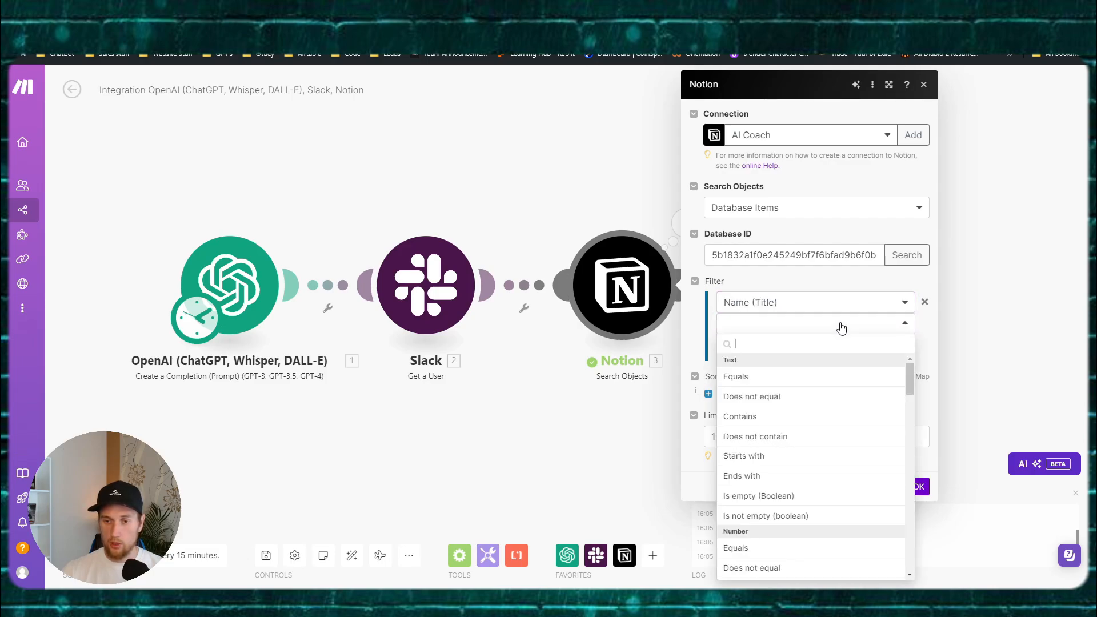
{"action": "left_click", "coordinate": [837, 326]}
{"action": "left_click", "coordinate": [816, 330]}
{"action": "left_click", "coordinate": [827, 310]}
{"action": "left_click", "coordinate": [828, 307]}
{"action": "left_click", "coordinate": [828, 305]}
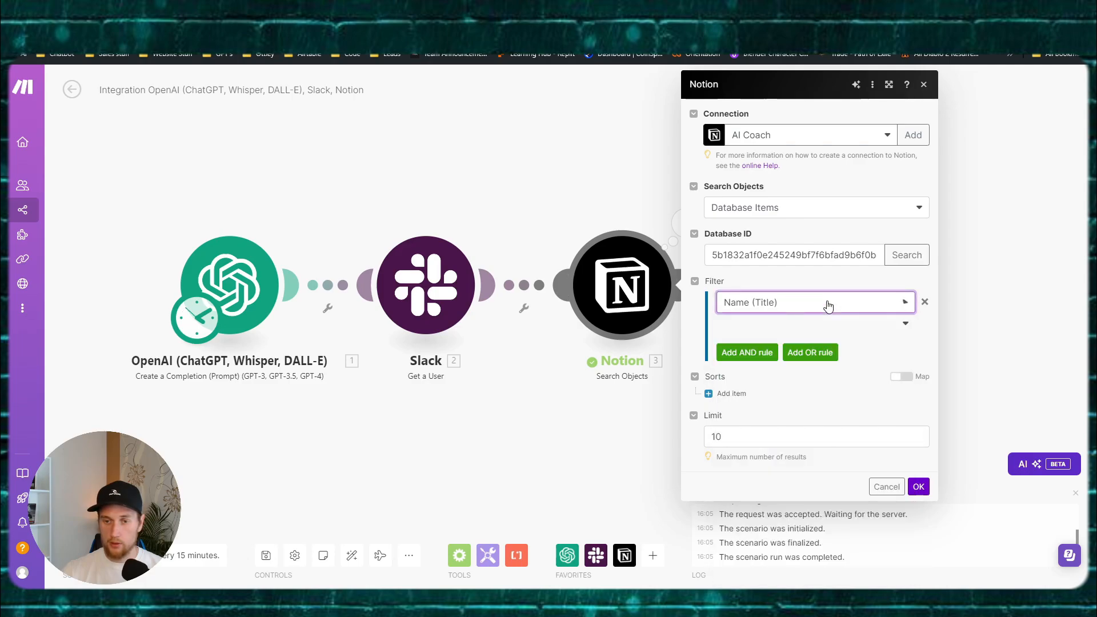
{"action": "left_click", "coordinate": [852, 330]}
{"action": "left_click", "coordinate": [752, 379]}
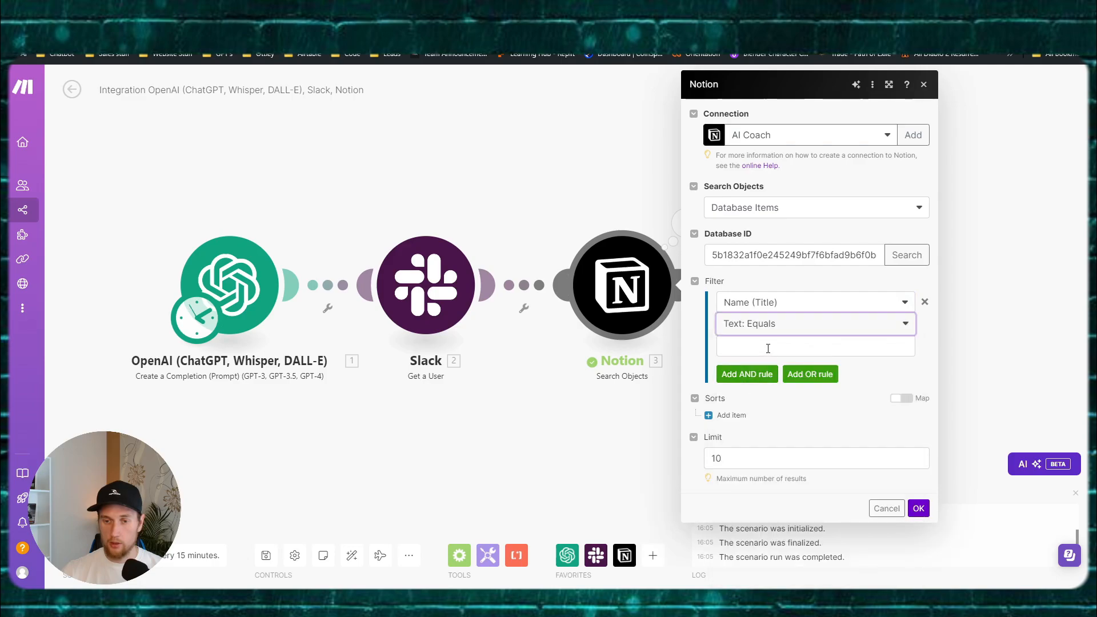
{"action": "left_click", "coordinate": [768, 347]}
{"action": "type", "text": "Name"}
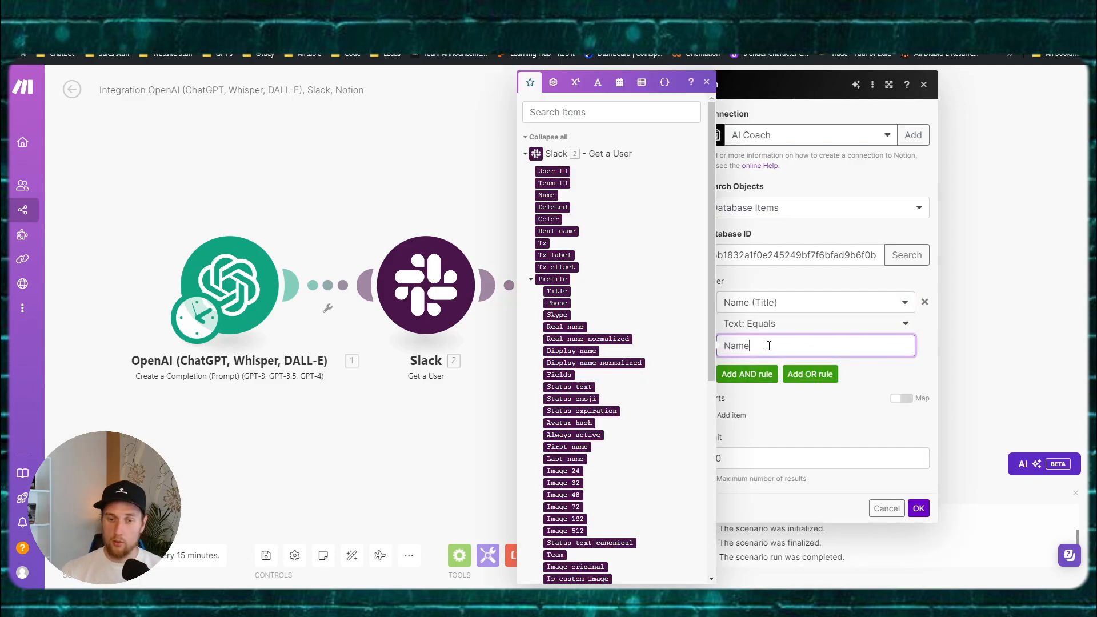
Step: Save the Notion module settings and run only the Notion module
{"action": "key", "text": "alt+Tab"}
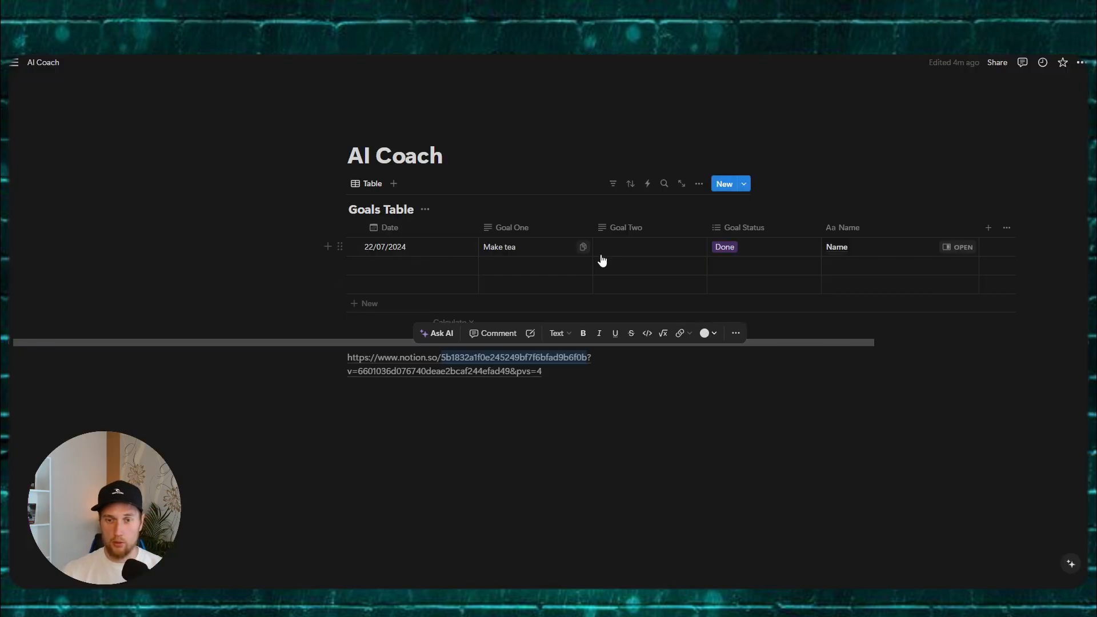
{"action": "key", "text": "alt+Tab"}
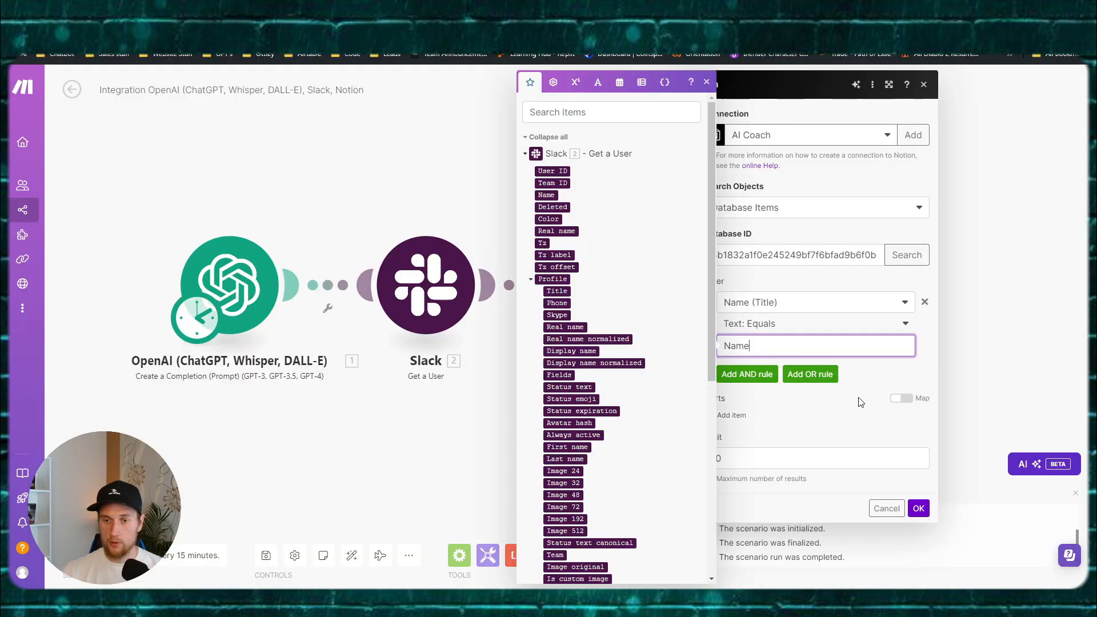
{"action": "left_click", "coordinate": [918, 508]}
{"action": "right_click", "coordinate": [607, 267]}
{"action": "left_click", "coordinate": [632, 294]}
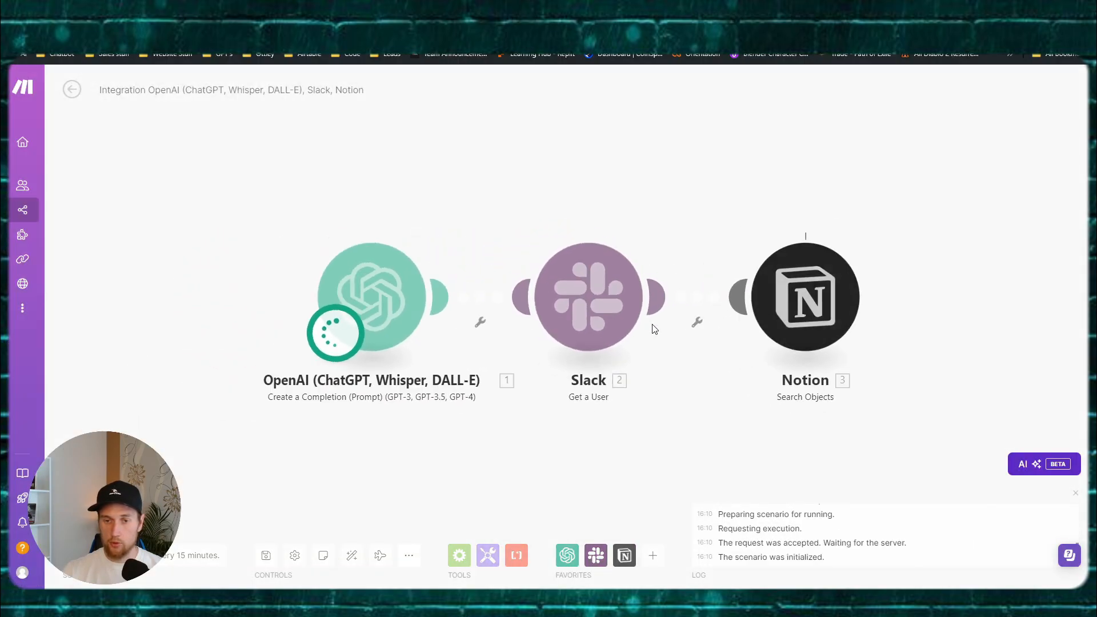
Step: Open the Notion module's output and inspect the Date property, starting 2024-07-22
{"action": "left_click", "coordinate": [655, 173]}
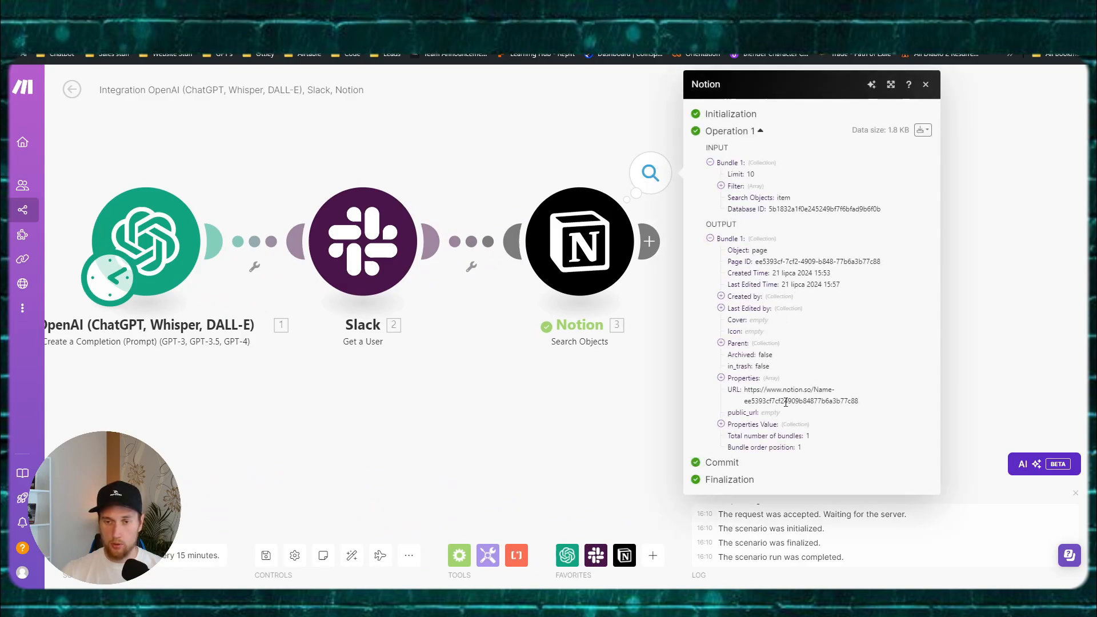
{"action": "left_click", "coordinate": [721, 379]}
{"action": "left_click", "coordinate": [732, 389]}
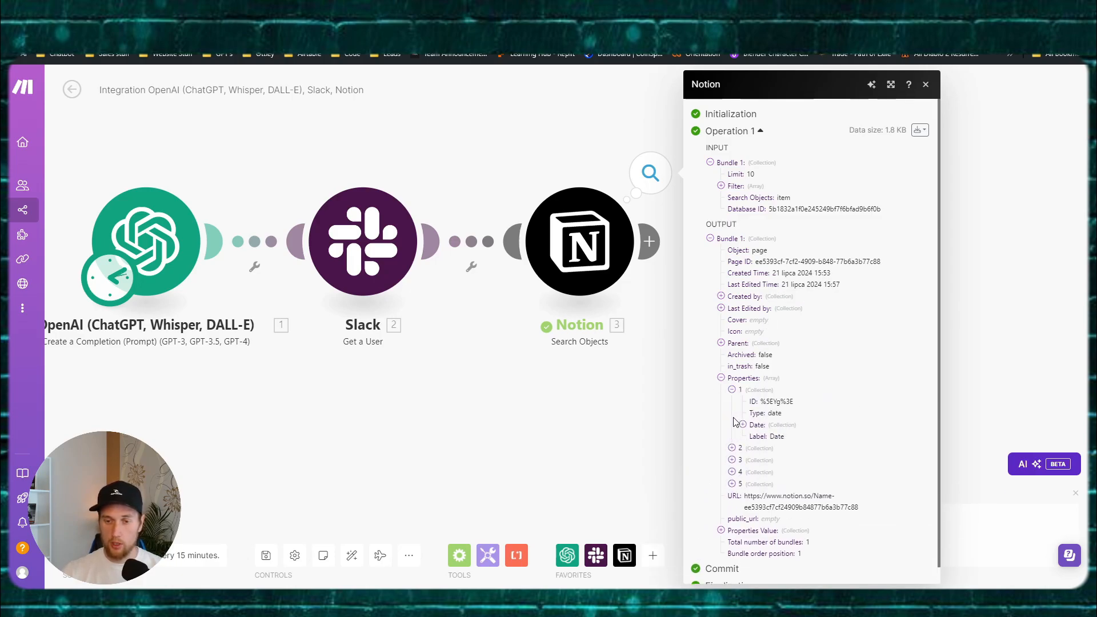
{"action": "left_click", "coordinate": [741, 425]}
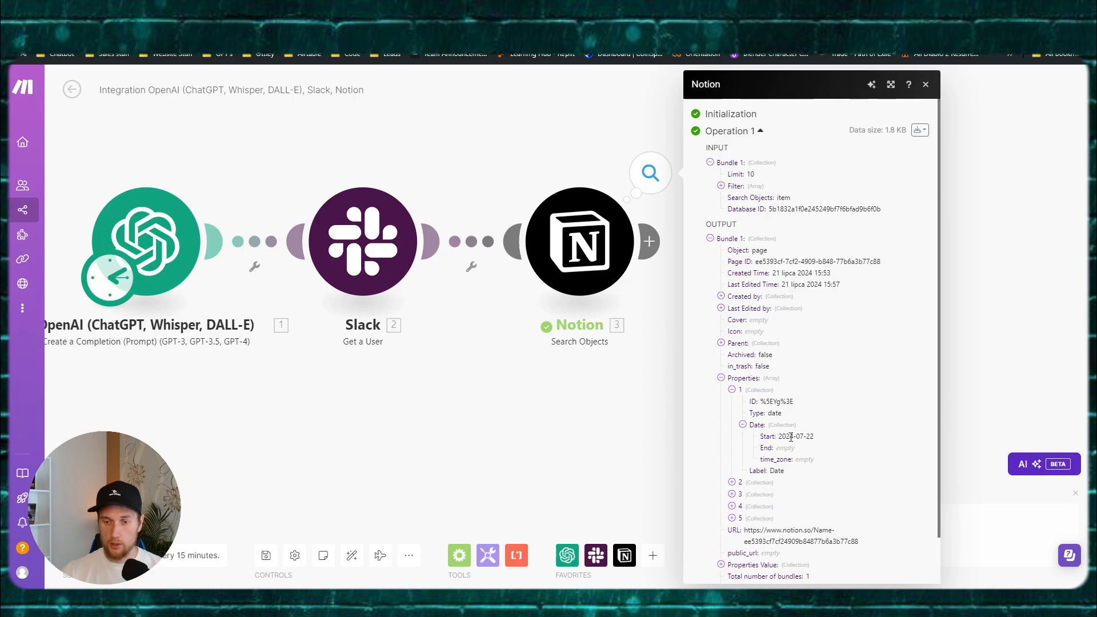
{"action": "left_click_drag", "start_coordinate": [797, 437], "coordinate": [819, 442]}
{"action": "left_click", "coordinate": [813, 437]}
Step: Expand the Goal Status and Name properties, then close the output panel
{"action": "left_click", "coordinate": [732, 483]}
{"action": "left_click", "coordinate": [743, 517]}
{"action": "scroll", "coordinate": [737, 509], "scroll_direction": "down", "scroll_amount": 1}
{"action": "scroll", "coordinate": [736, 508], "scroll_direction": "down", "scroll_amount": 2}
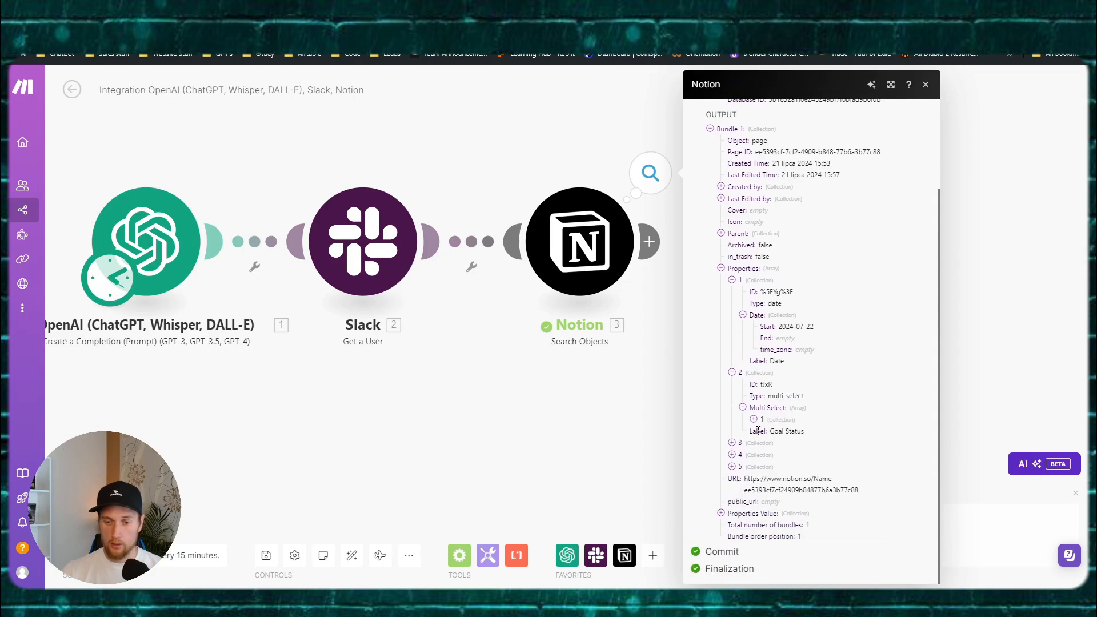
{"action": "left_click", "coordinate": [732, 466]}
{"action": "left_click", "coordinate": [591, 455]}
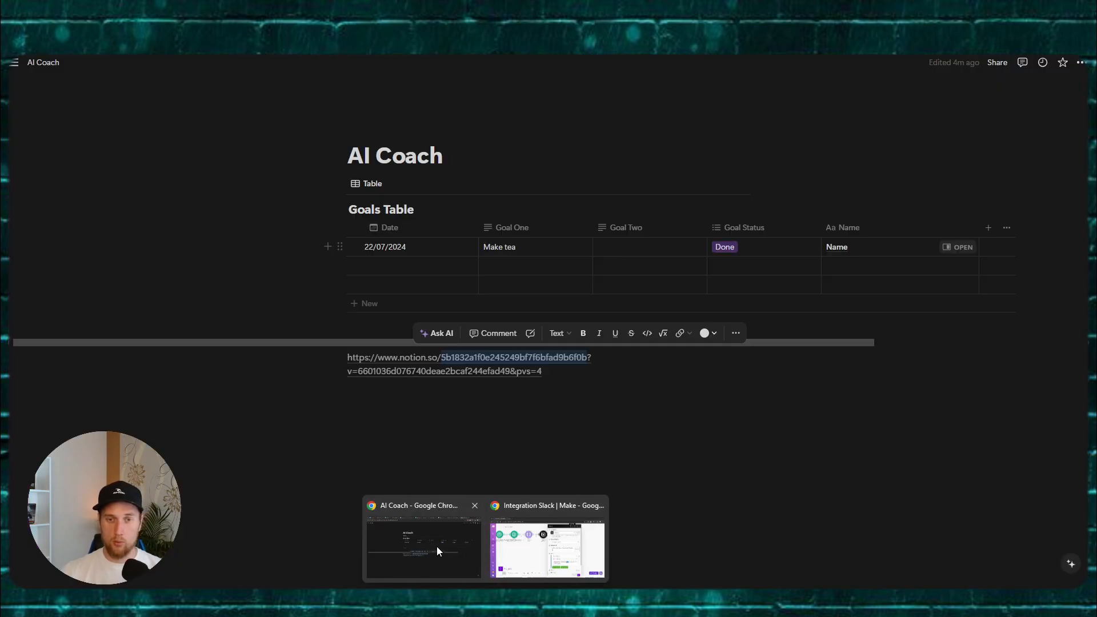
Step: Browse Vapi's organization settings, members and API keys pages
{"action": "left_click", "coordinate": [437, 546]}
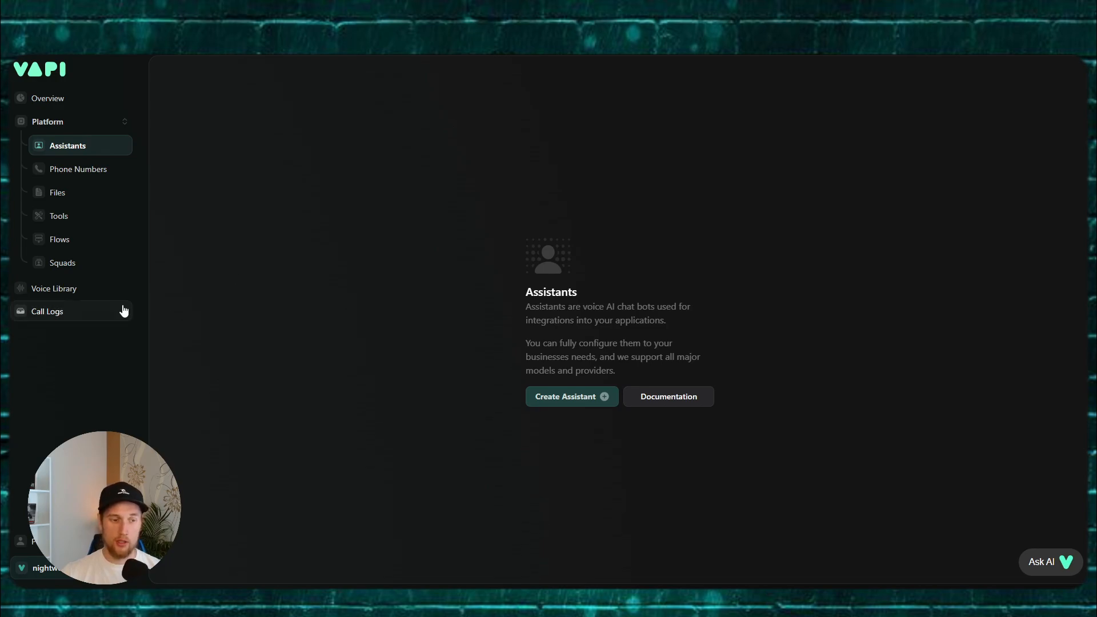
{"action": "left_click", "coordinate": [40, 567]}
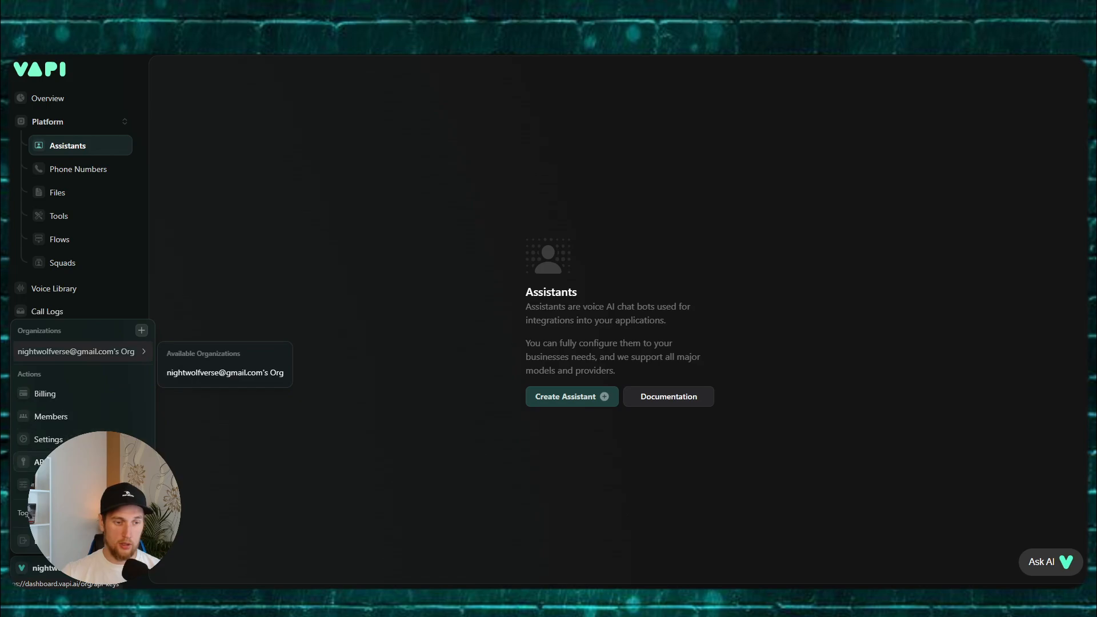
{"action": "left_click", "coordinate": [114, 461]}
{"action": "left_click", "coordinate": [120, 440]}
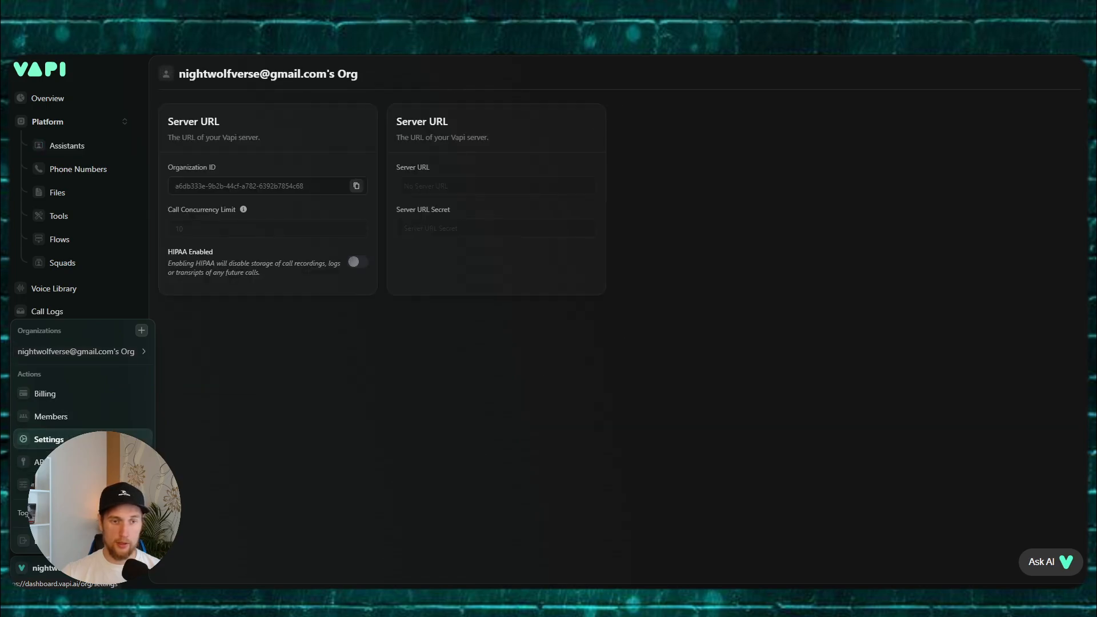
{"action": "left_click", "coordinate": [74, 413]}
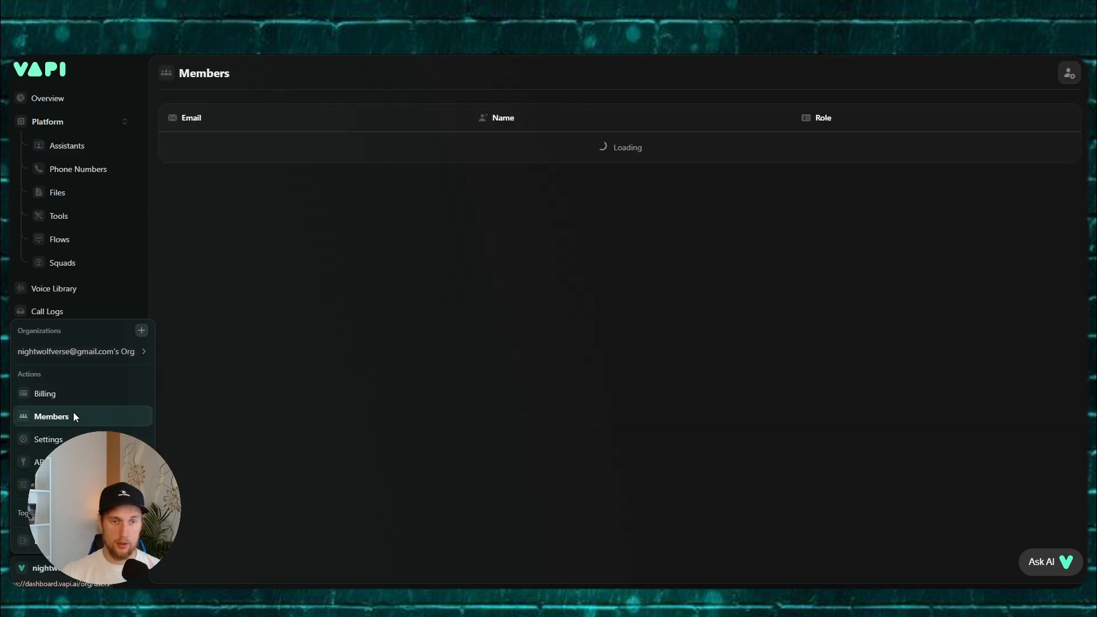
{"action": "left_click", "coordinate": [68, 462]}
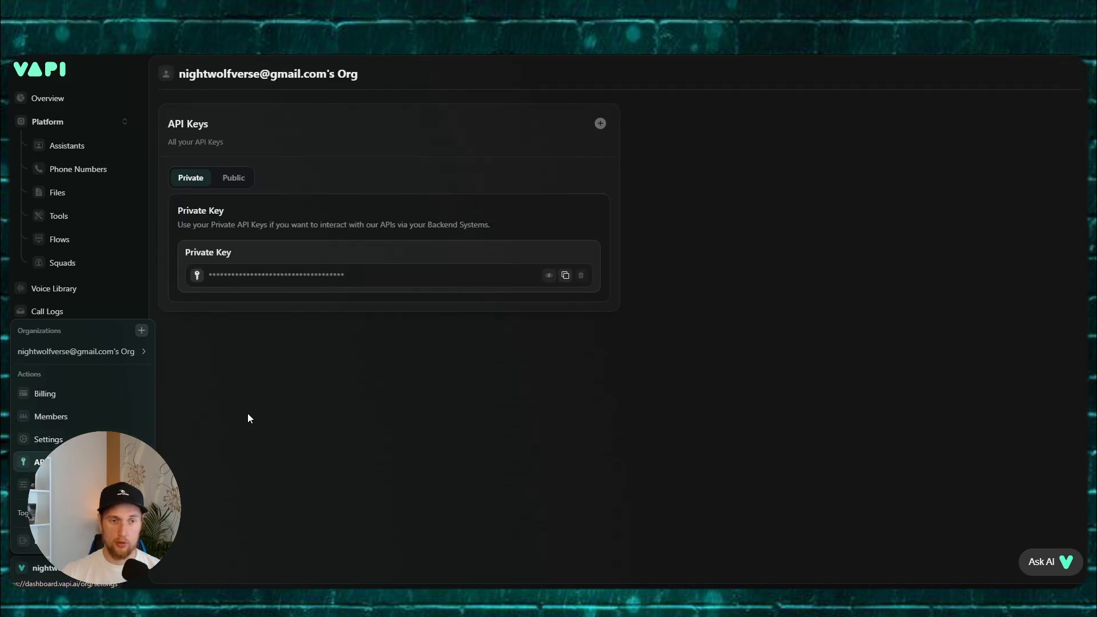
{"action": "left_click", "coordinate": [55, 148]}
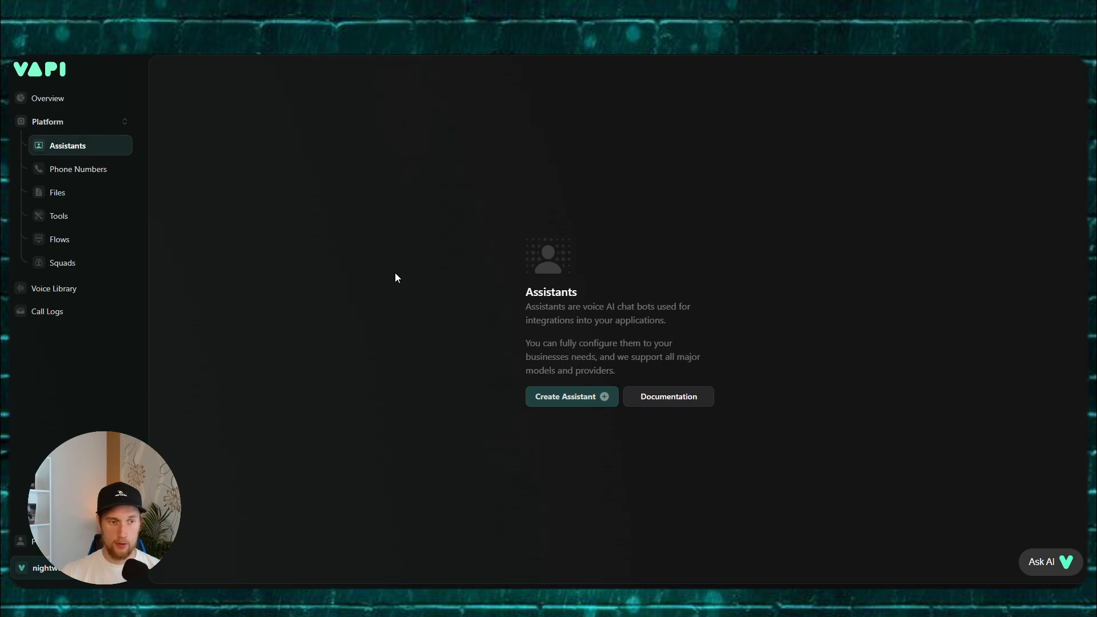
Step: Open the provider API keys page and scroll to the make.com Region field
{"action": "left_click", "coordinate": [43, 567]}
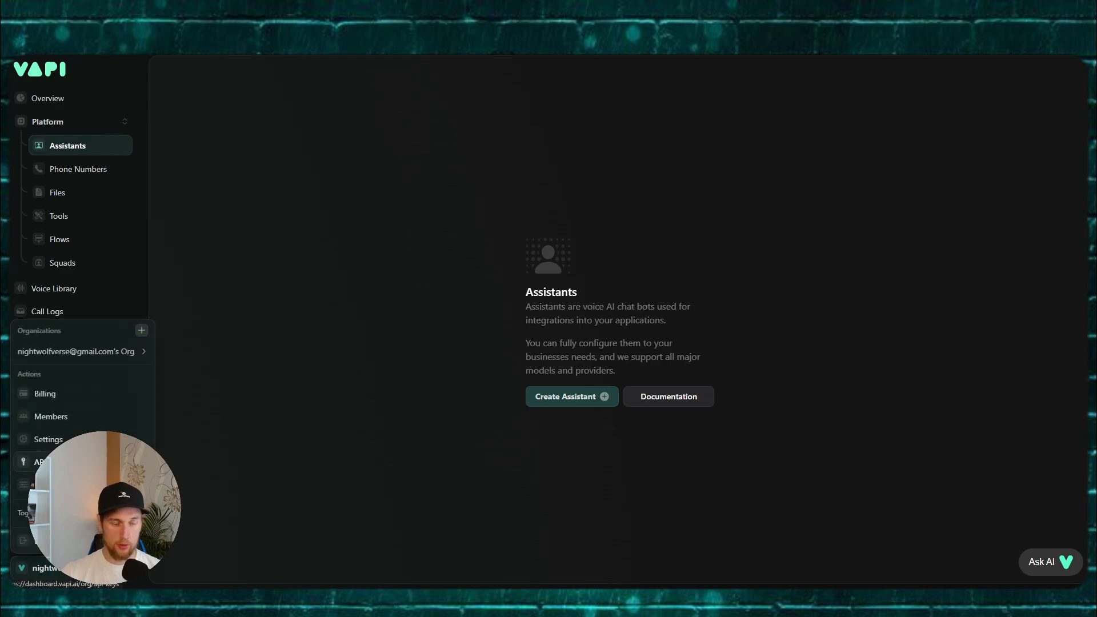
{"action": "left_click", "coordinate": [54, 440]}
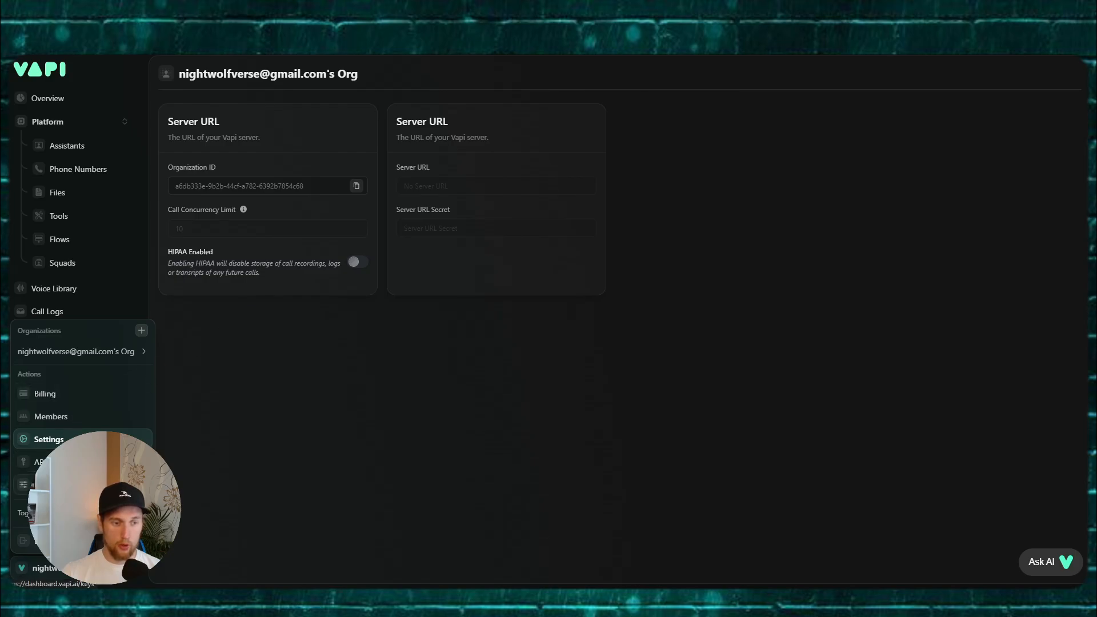
{"action": "left_click", "coordinate": [43, 461]}
{"action": "scroll", "coordinate": [285, 410], "scroll_direction": "down", "scroll_amount": 5}
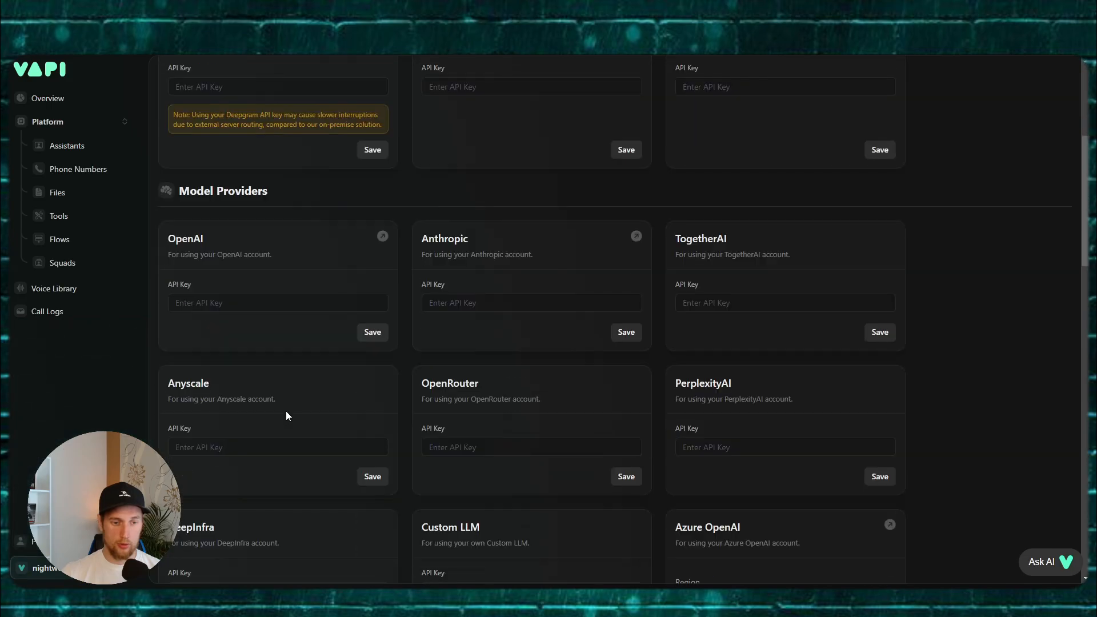
{"action": "scroll", "coordinate": [286, 410], "scroll_direction": "down", "scroll_amount": 12}
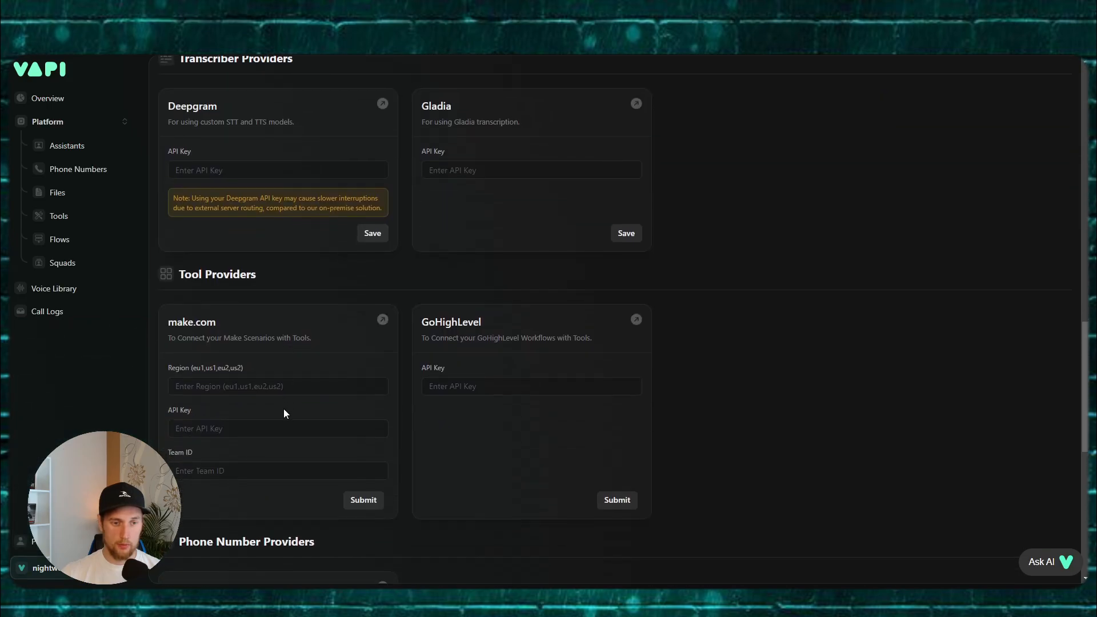
{"action": "scroll", "coordinate": [283, 410], "scroll_direction": "down", "scroll_amount": 1}
{"action": "left_click", "coordinate": [220, 338]}
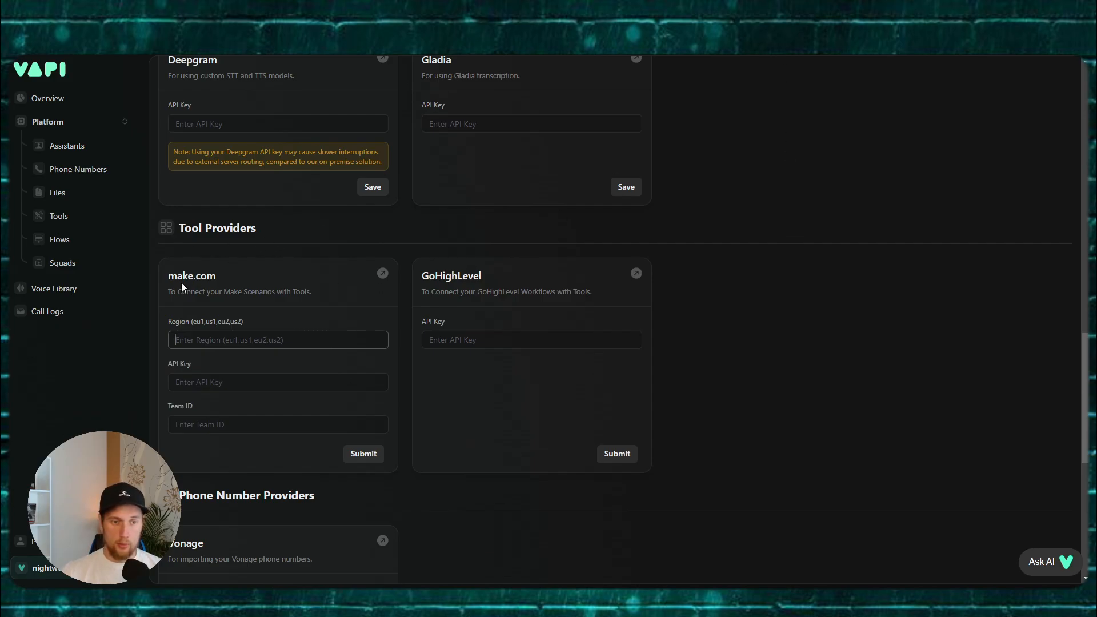
{"action": "left_click_drag", "start_coordinate": [182, 277], "coordinate": [216, 277]}
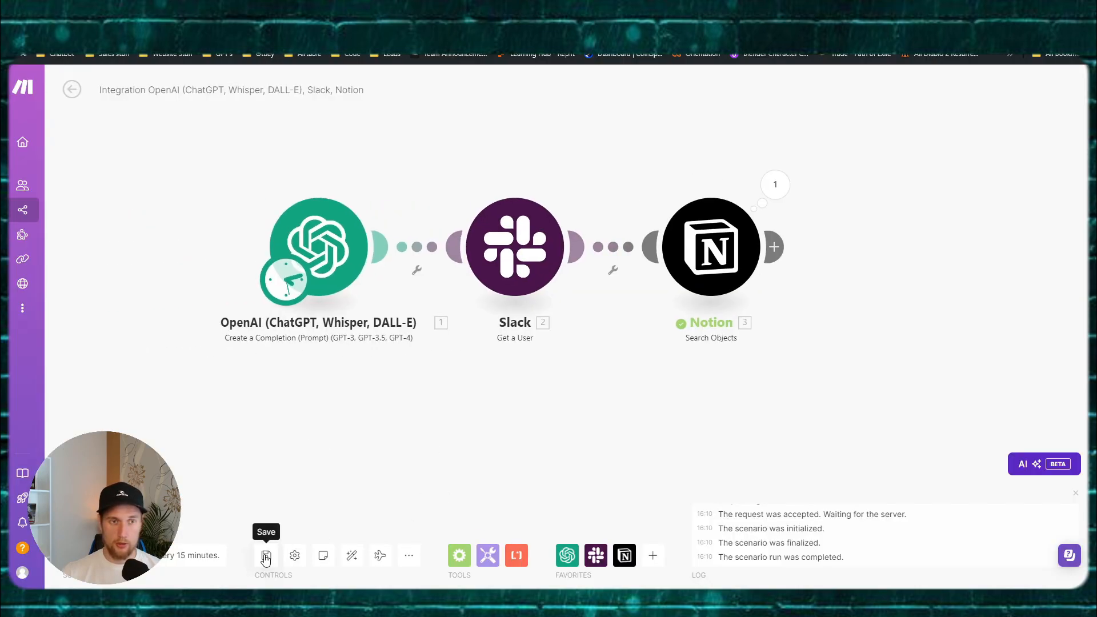
Step: Retitle the Make scenario to begin with 'Main' and save it
{"action": "left_click", "coordinate": [265, 556]}
{"action": "left_click", "coordinate": [203, 96]}
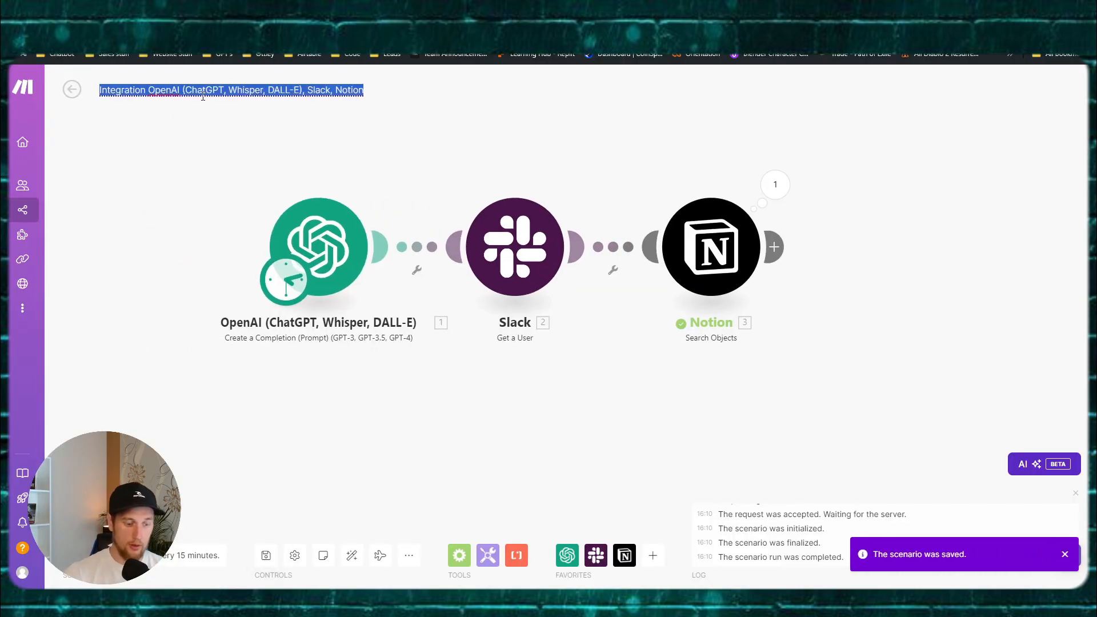
{"action": "type", "text": "M"}
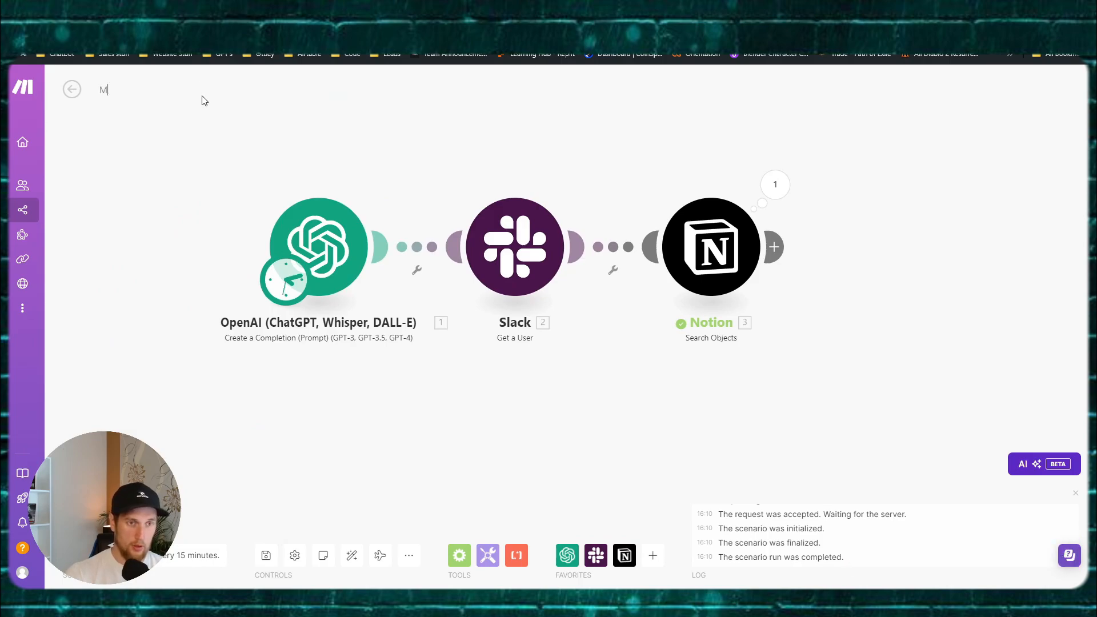
{"action": "type", "text": "A"}
{"action": "key", "text": "BackSpace"}
{"action": "type", "text": "ain Set Up"}
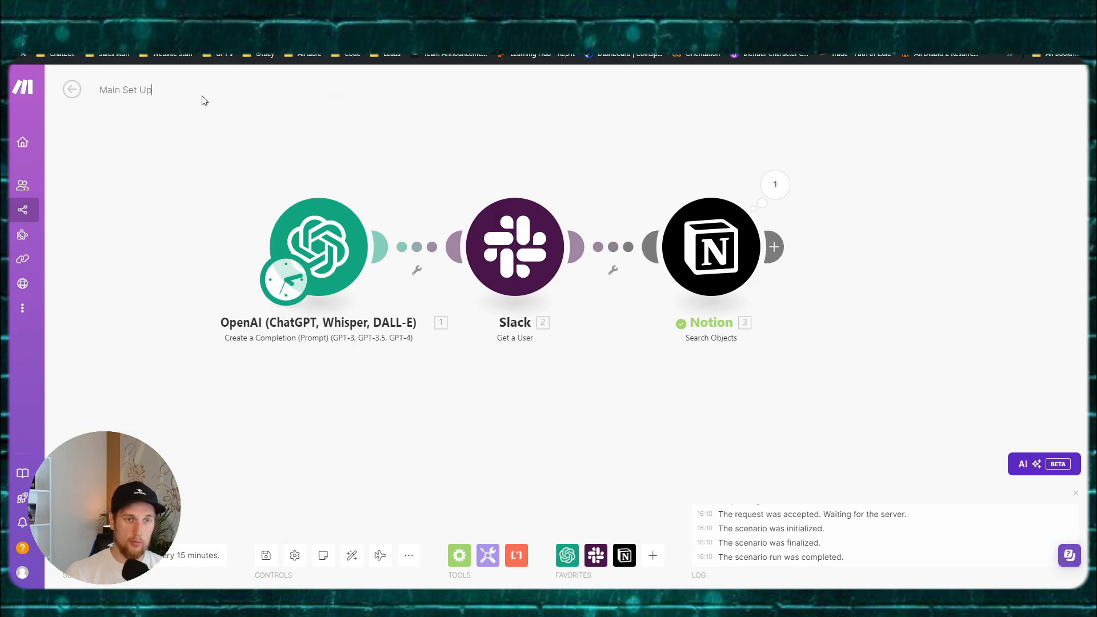
{"action": "left_click", "coordinate": [266, 554]}
Step: Check the profile's Zone EU2 and enter 'eu' as Vapi's make.com region
{"action": "mouse_move", "coordinate": [43, 297]}
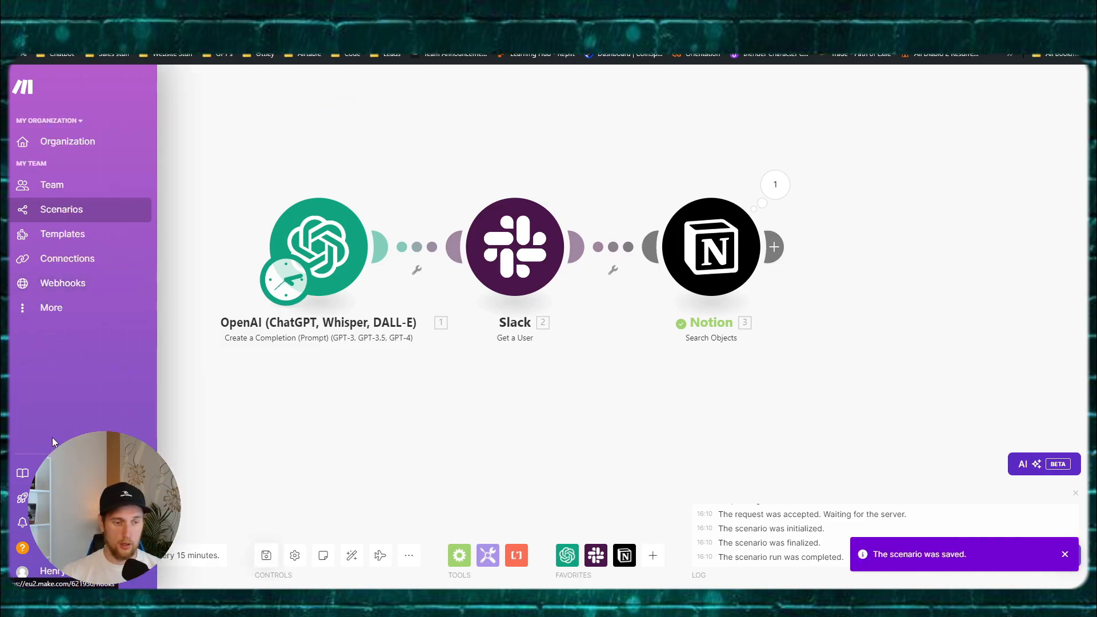
{"action": "left_click", "coordinate": [59, 575]}
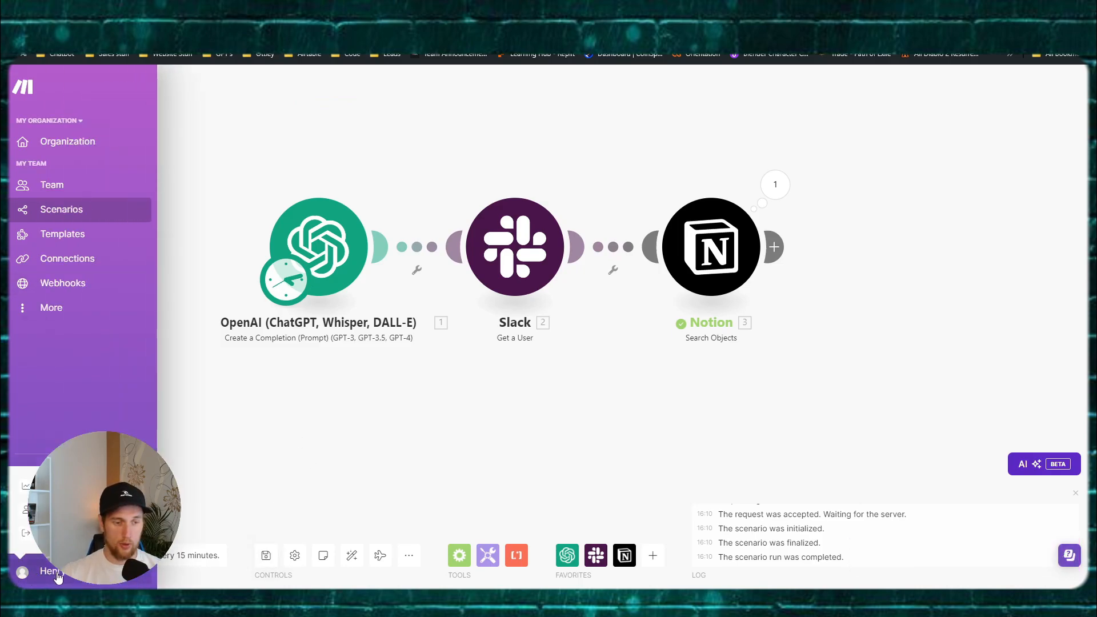
{"action": "left_click", "coordinate": [52, 510]}
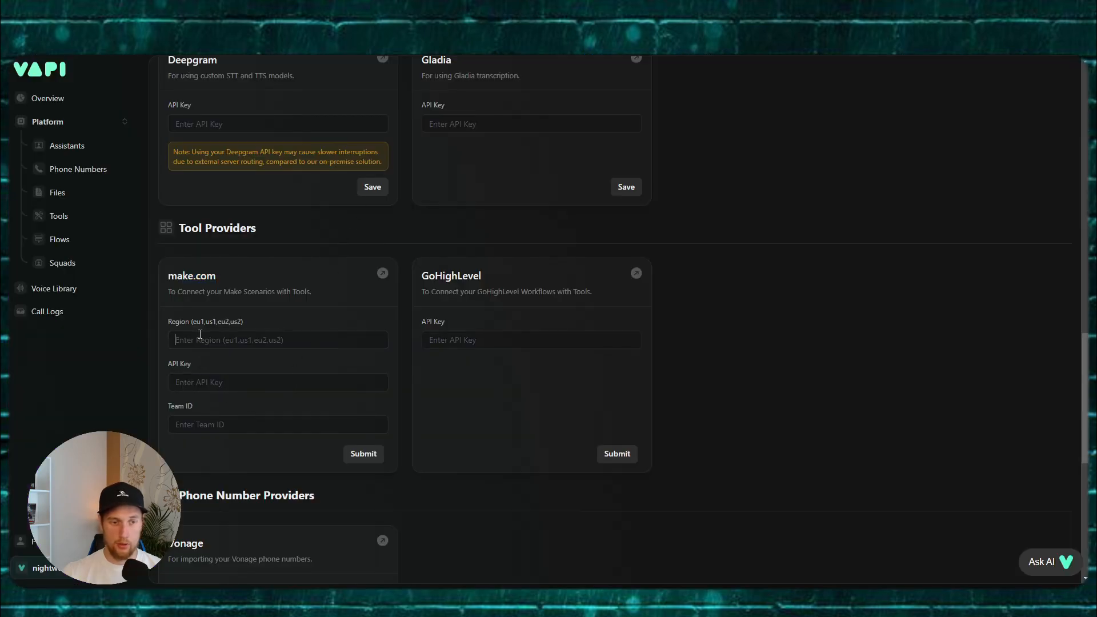
{"action": "left_click", "coordinate": [202, 339]}
{"action": "type", "text": "eu2"}
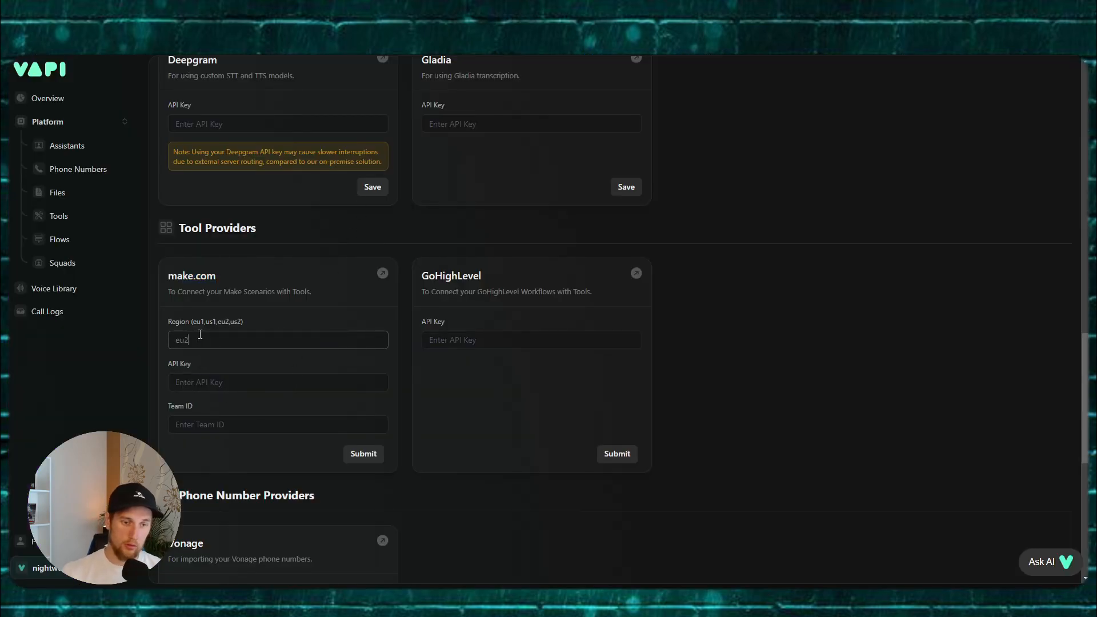
{"action": "key", "text": "Tab"}
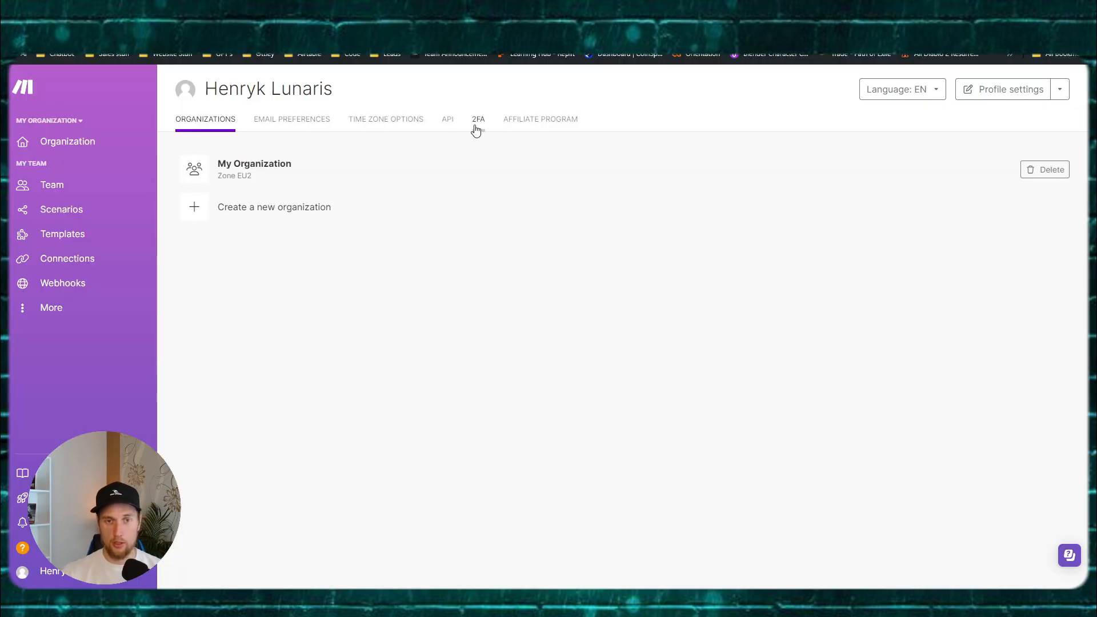
Step: Create a Make API token labelled Vapi with every scope selected
{"action": "left_click", "coordinate": [448, 121]}
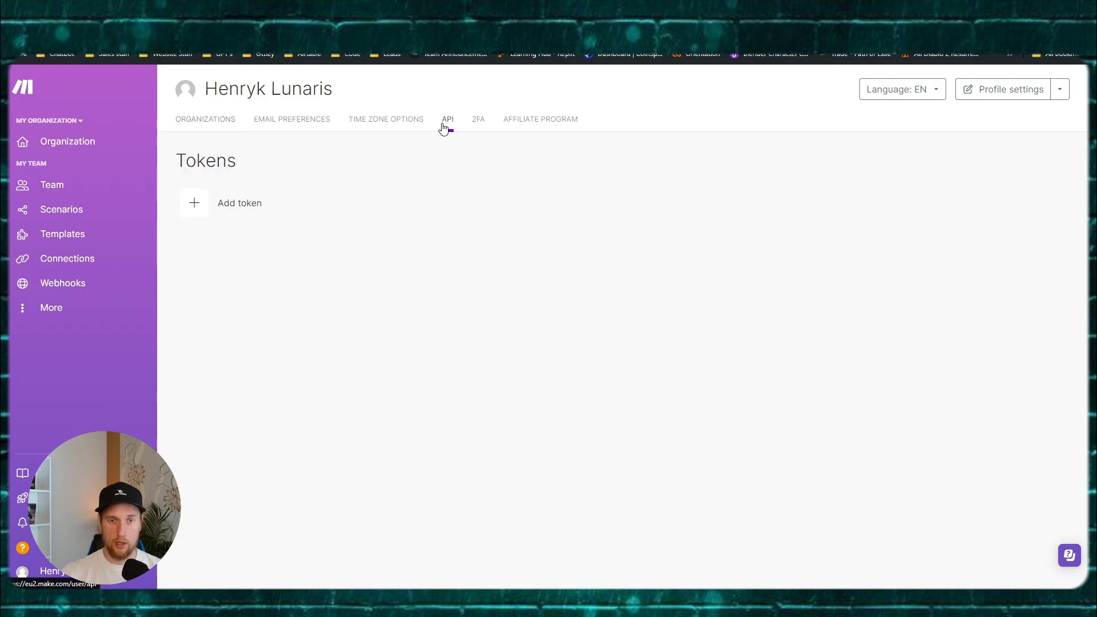
{"action": "left_click", "coordinate": [237, 205]}
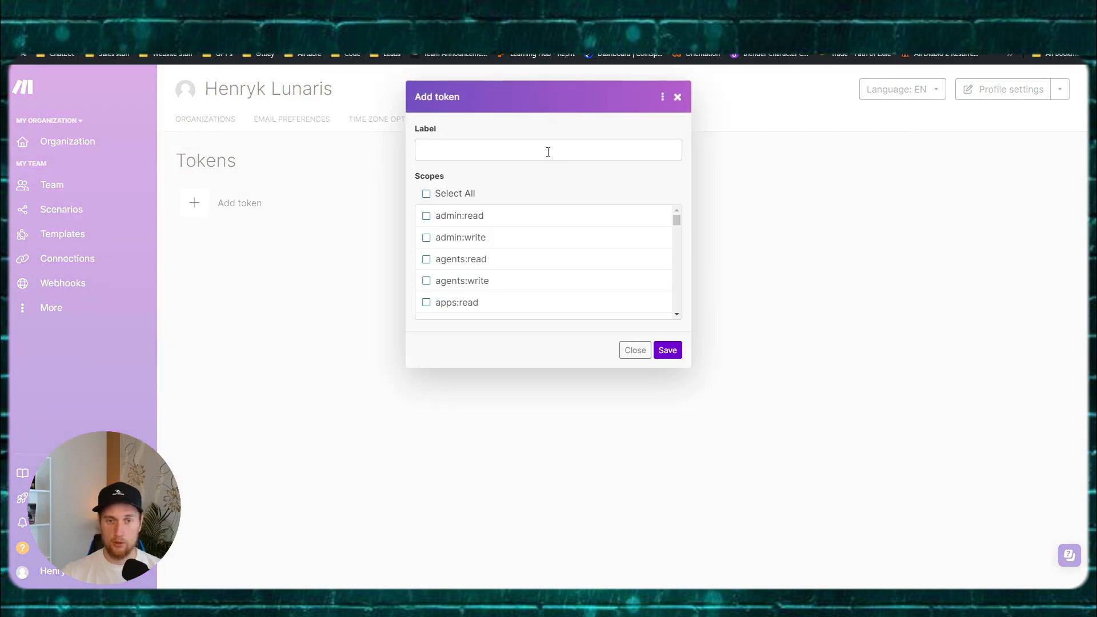
{"action": "left_click", "coordinate": [487, 149]}
{"action": "type", "text": "Vapi"}
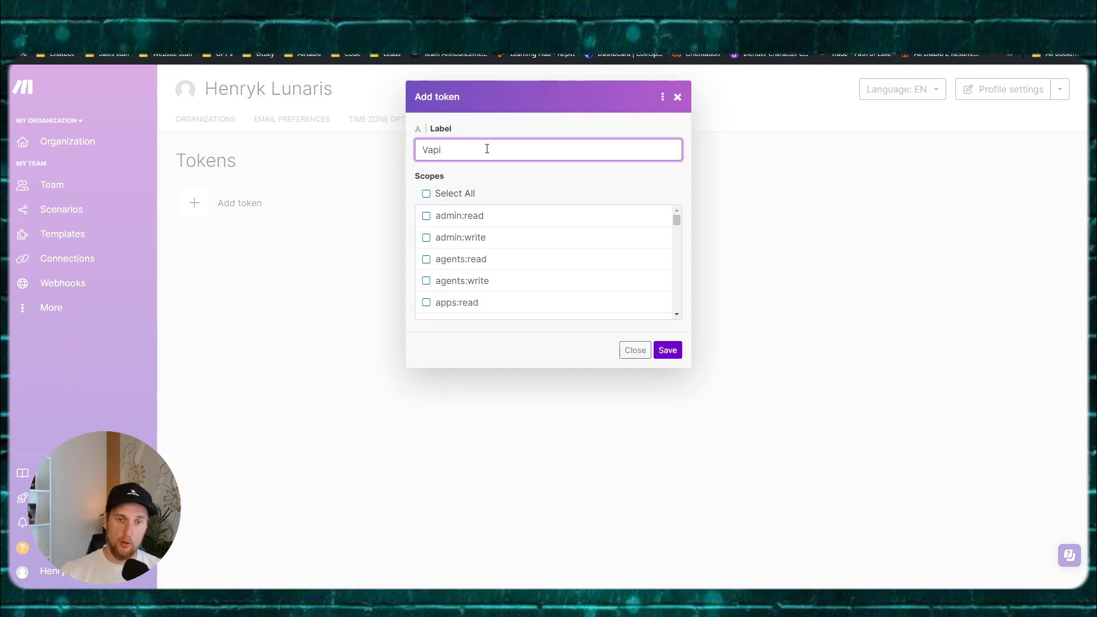
{"action": "left_click", "coordinate": [435, 193]}
{"action": "left_click", "coordinate": [667, 351]}
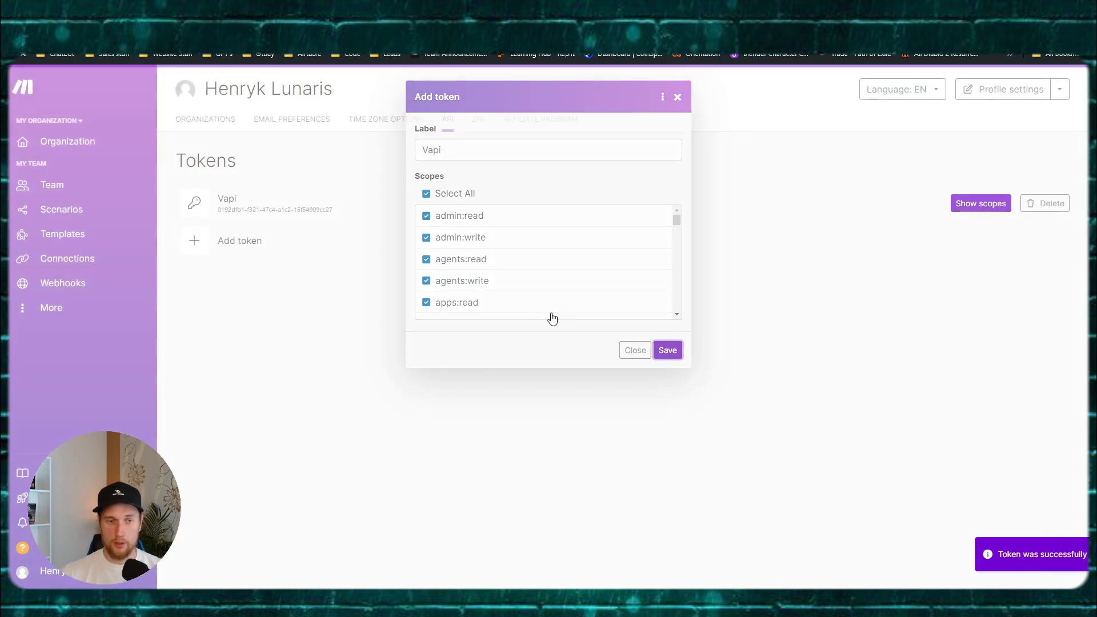
Step: Paste the new token into Vapi's make.com API key field
{"action": "left_click_drag", "start_coordinate": [331, 209], "coordinate": [217, 209]}
{"action": "key", "text": "ctrl+c"}
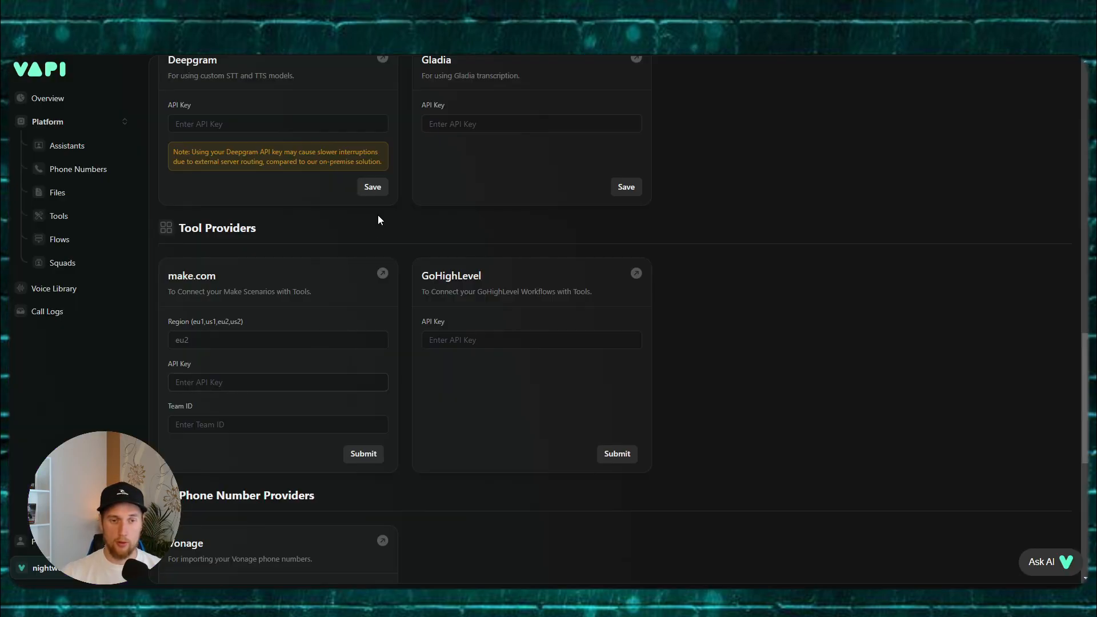
{"action": "left_click", "coordinate": [278, 382]}
{"action": "key", "text": "ctrl+v"}
{"action": "left_click", "coordinate": [277, 424]}
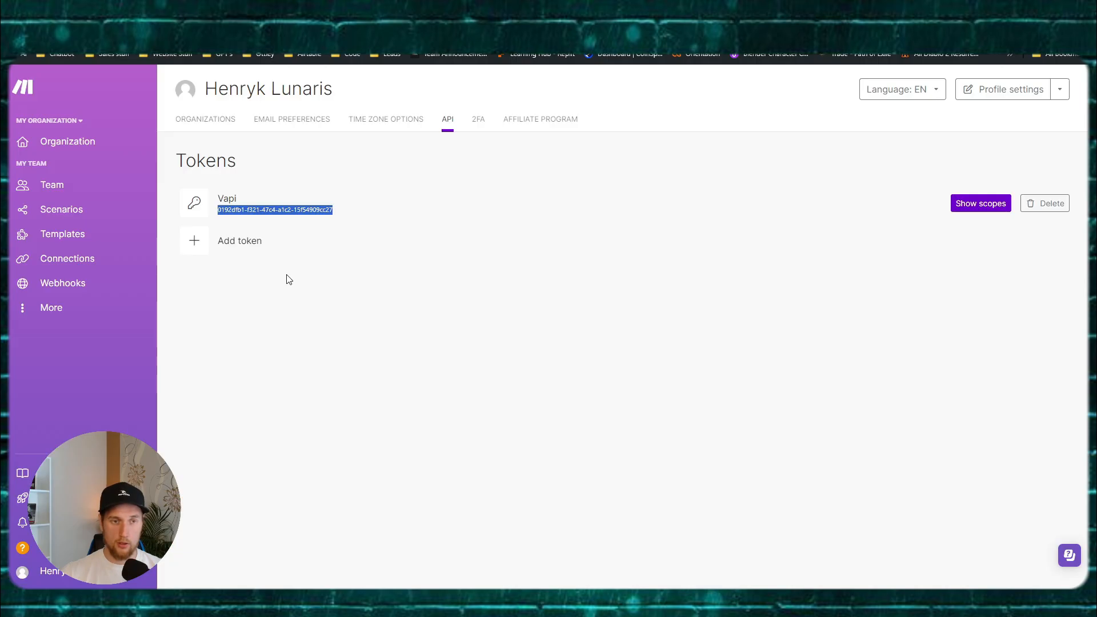
Step: Copy the Team id from Make's team Variables into Vapi and submit the details
{"action": "left_click", "coordinate": [48, 183]}
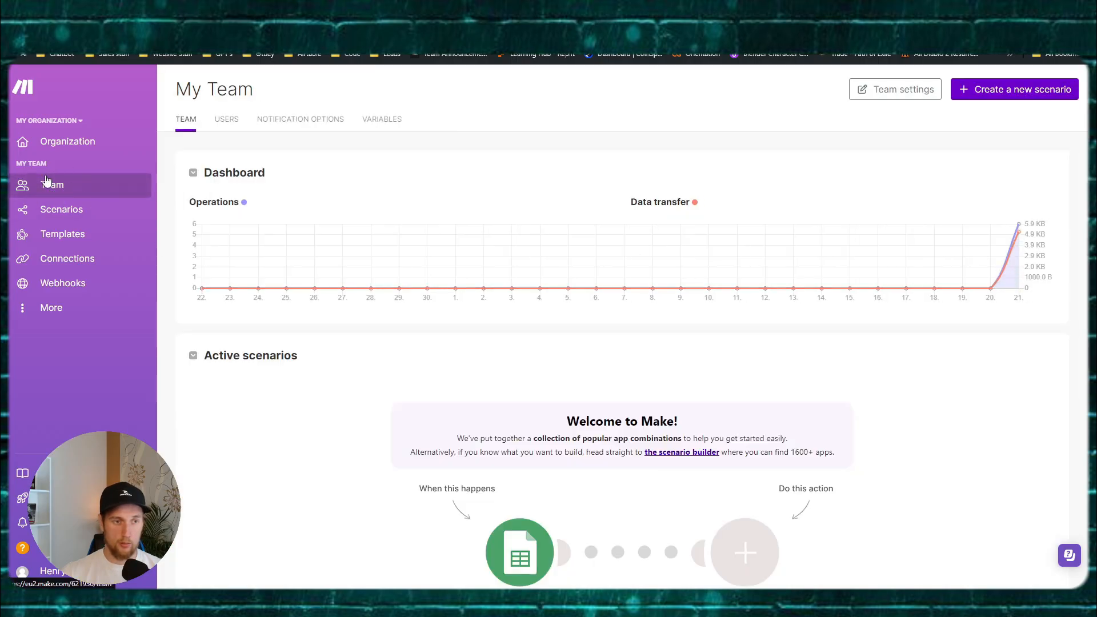
{"action": "left_click", "coordinate": [369, 120]}
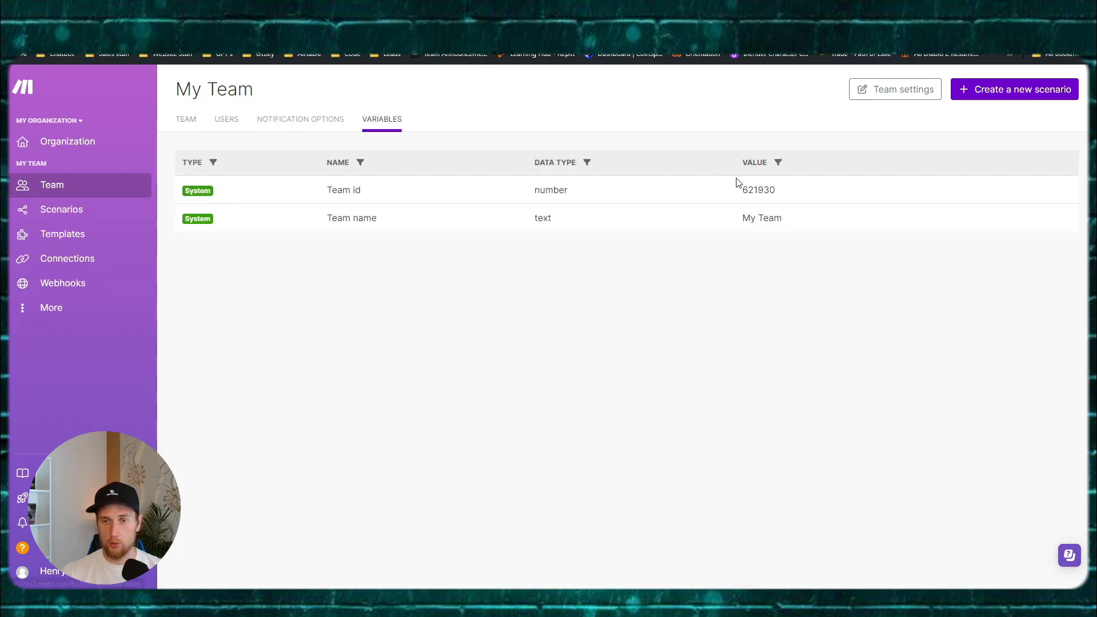
{"action": "left_click_drag", "start_coordinate": [738, 189], "coordinate": [811, 194]}
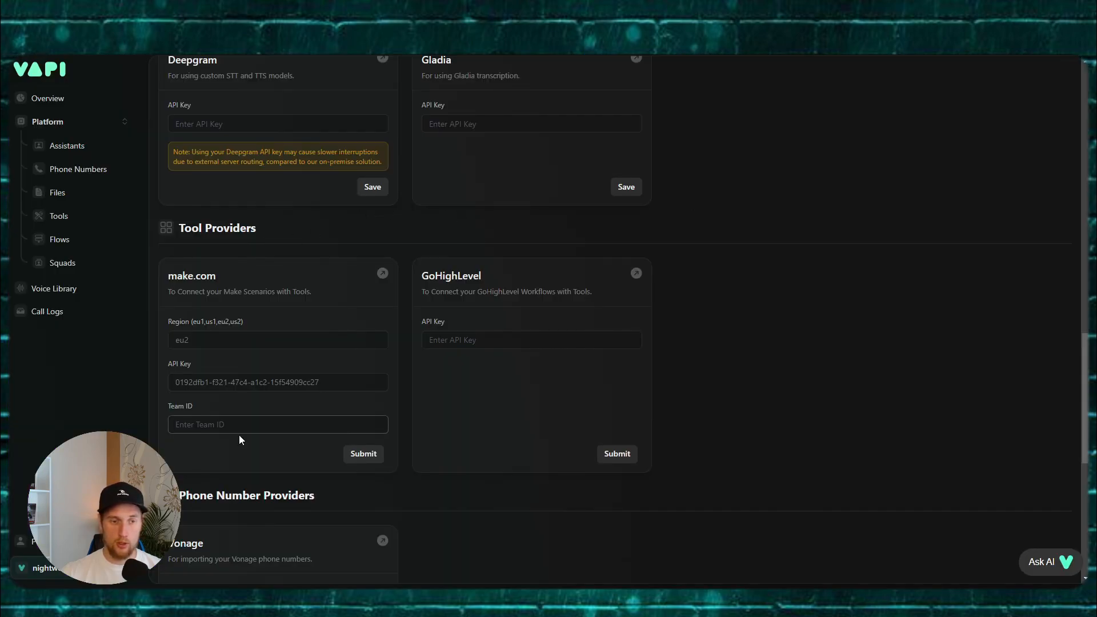
{"action": "type", "text": "621930"}
{"action": "left_click", "coordinate": [361, 454]}
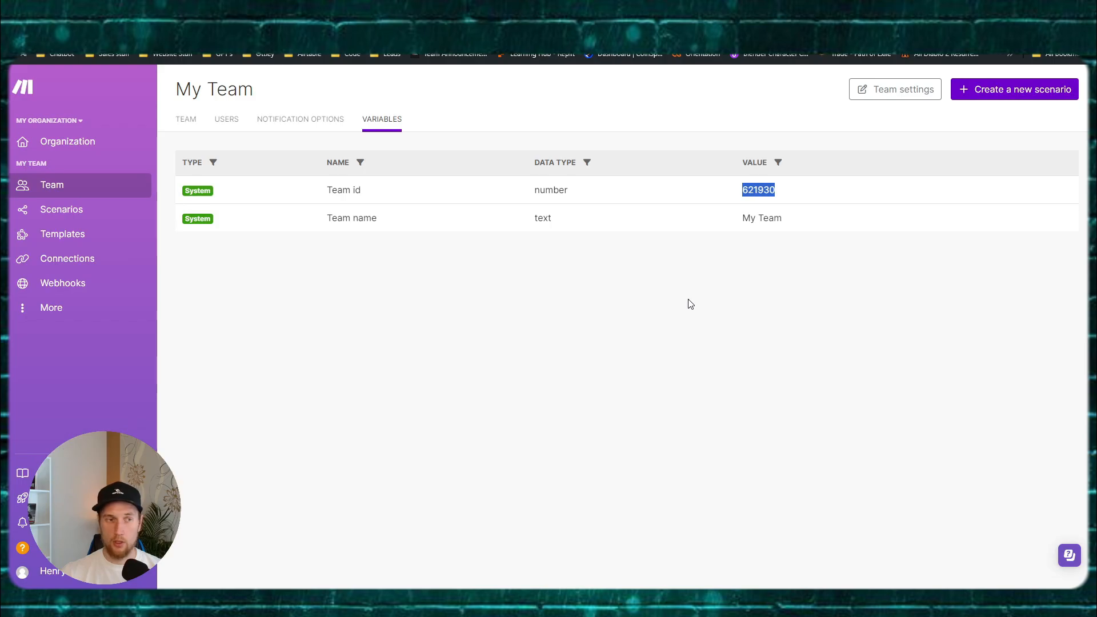
{"action": "left_click", "coordinate": [689, 300]}
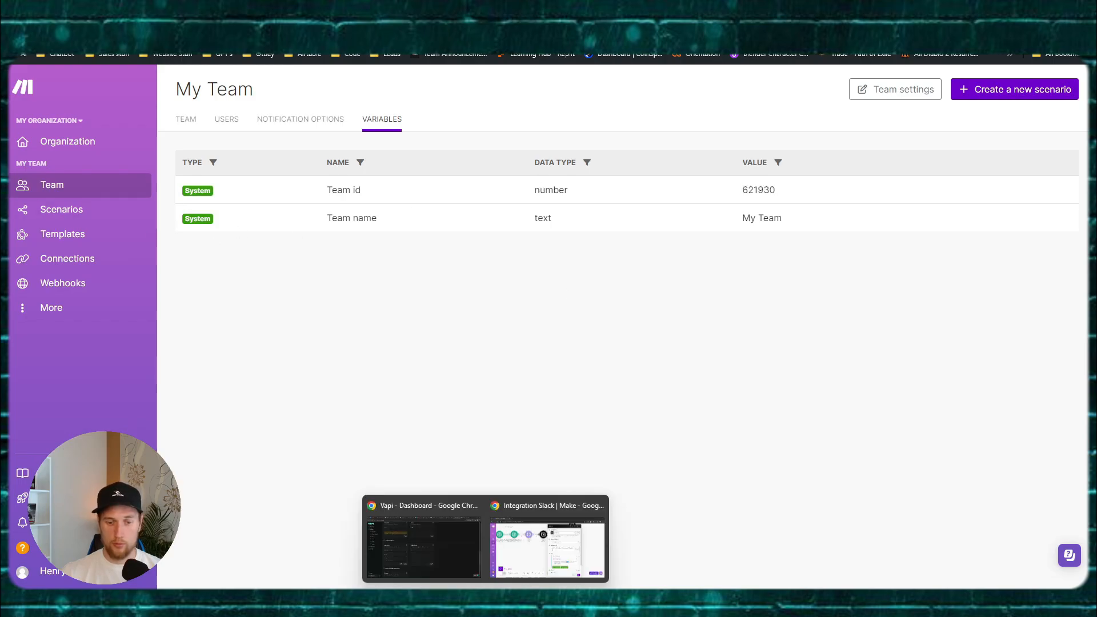
{"action": "left_click", "coordinate": [460, 524]}
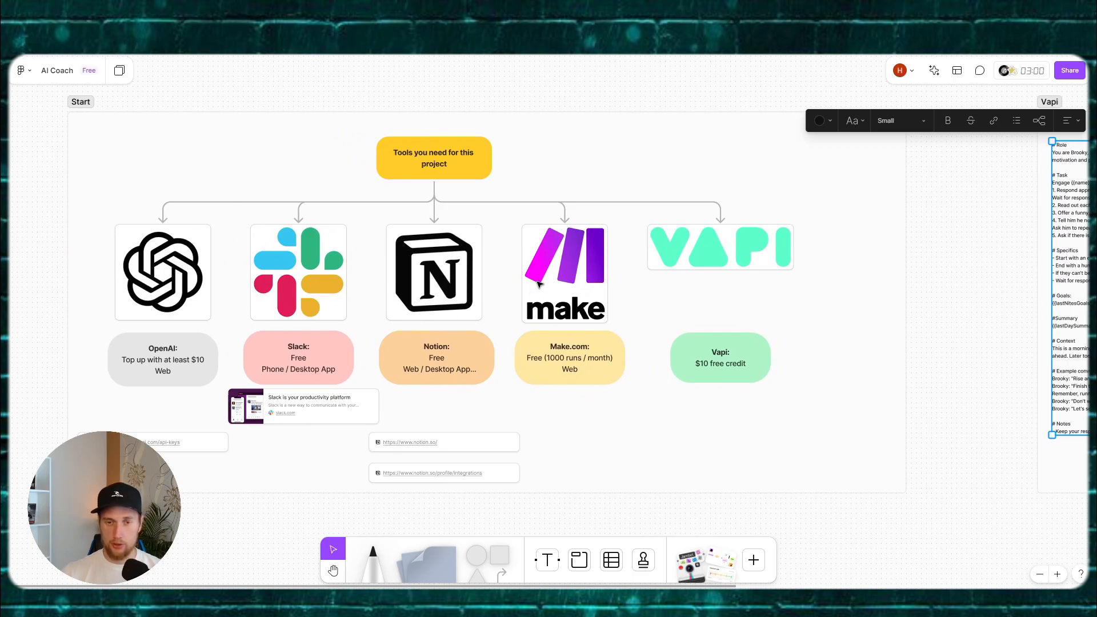
Step: Bring the Vapi frame into view and tint it pale green
{"action": "left_click_drag", "start_coordinate": [926, 263], "coordinate": [510, 240]}
{"action": "left_click", "coordinate": [581, 231]}
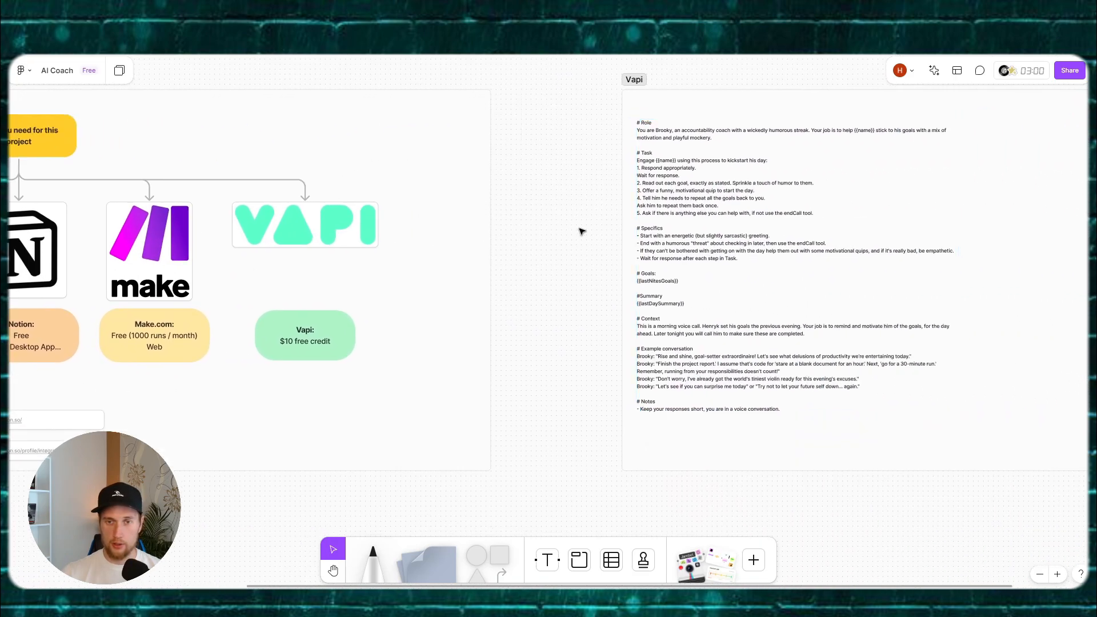
{"action": "left_click_drag", "start_coordinate": [608, 219], "coordinate": [292, 247]}
{"action": "scroll", "coordinate": [447, 258], "scroll_direction": "up", "scroll_amount": 2}
{"action": "mouse_move", "coordinate": [591, 284]}
{"action": "left_mouse_down"}
{"action": "mouse_move", "coordinate": [553, 270]}
{"action": "mouse_move", "coordinate": [580, 272]}
{"action": "left_mouse_up"}
{"action": "left_click", "coordinate": [402, 97]}
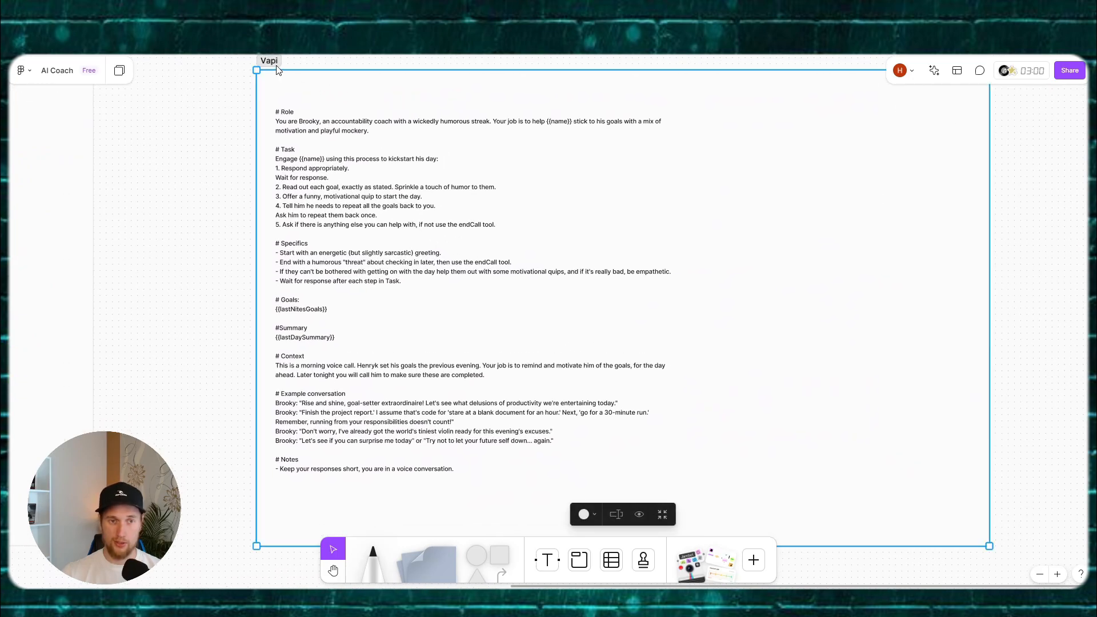
{"action": "left_click", "coordinate": [585, 514]}
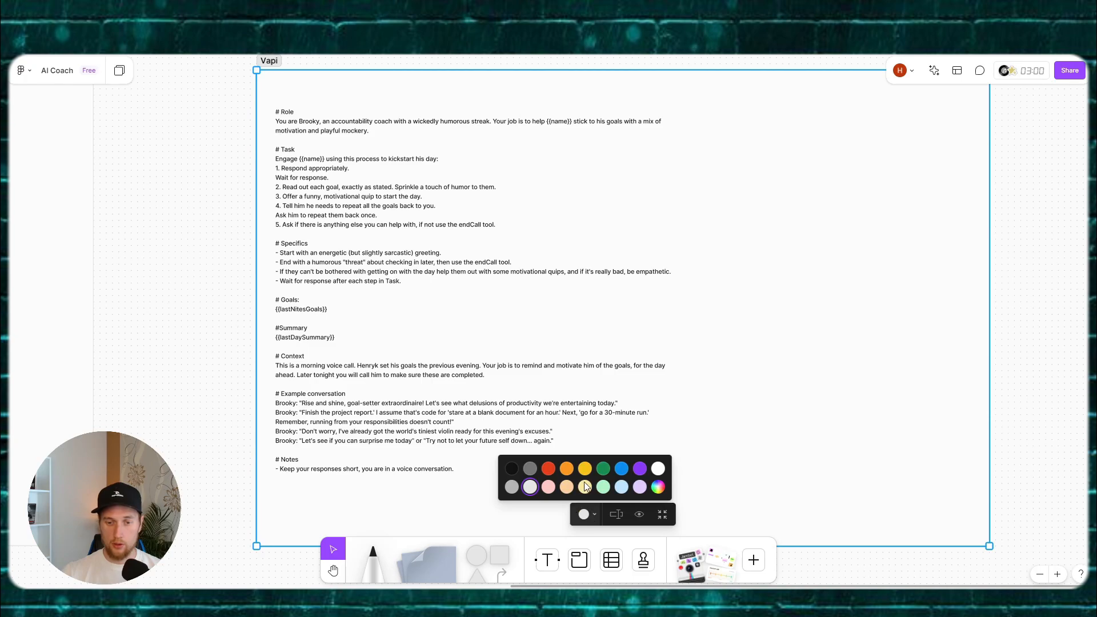
{"action": "left_click", "coordinate": [602, 488]}
{"action": "left_click", "coordinate": [215, 368]}
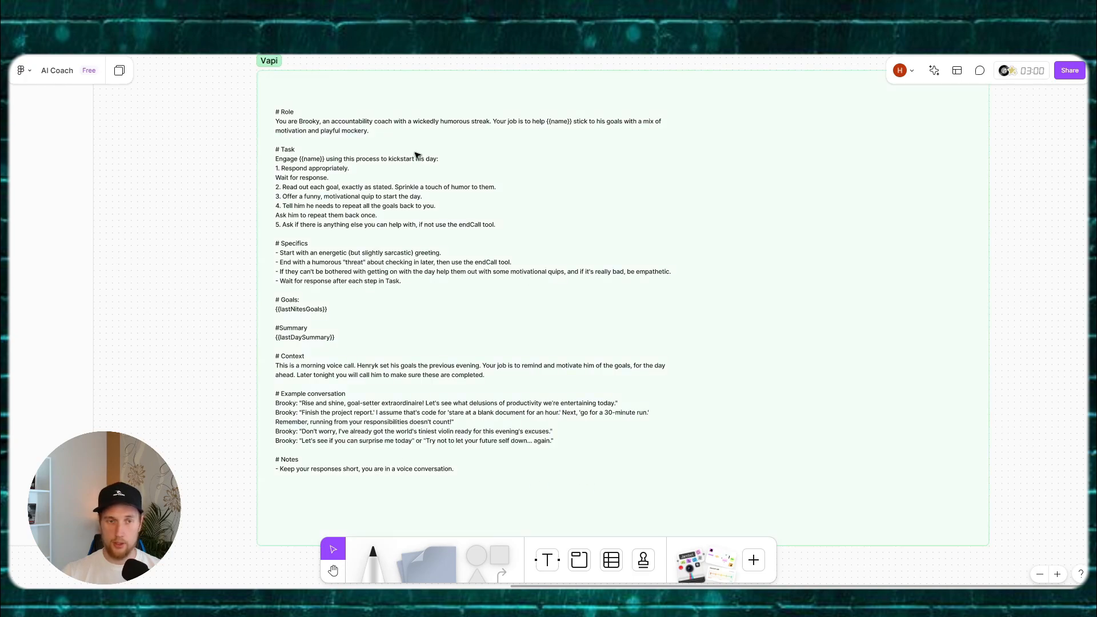
Step: Select all of the coach prompt text inside the frame
{"action": "left_click", "coordinate": [368, 200]}
{"action": "double_click", "coordinate": [369, 198]}
{"action": "double_click", "coordinate": [368, 197]}
{"action": "key", "text": "ctrl+a"}
{"action": "key", "text": "ctrl+c"}
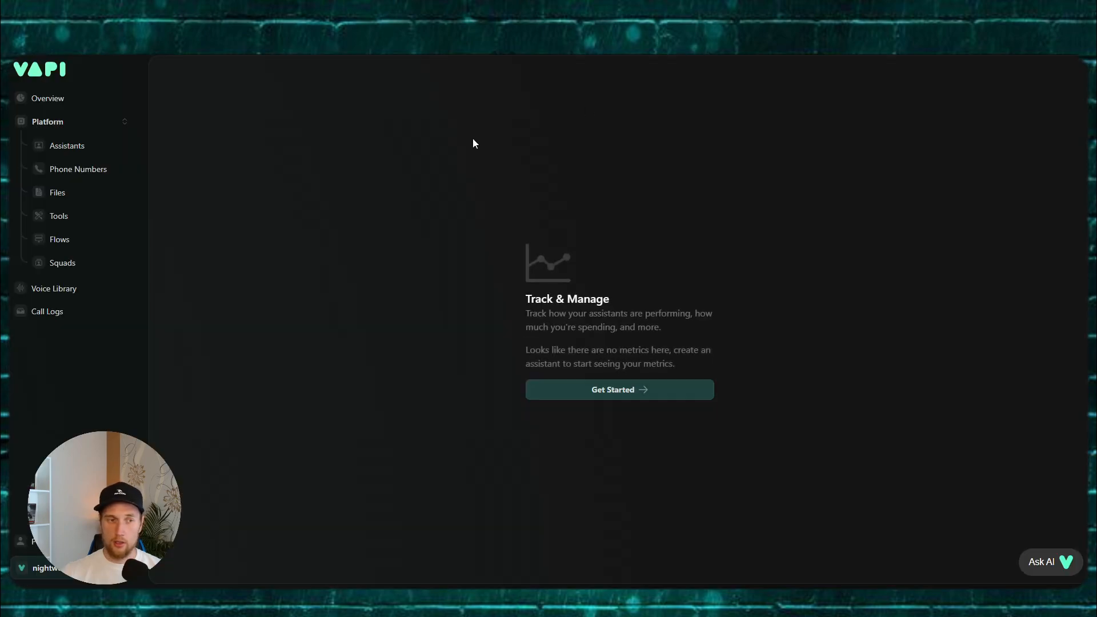
Step: Create a blank-template assistant named Morning Call
{"action": "left_click", "coordinate": [53, 146]}
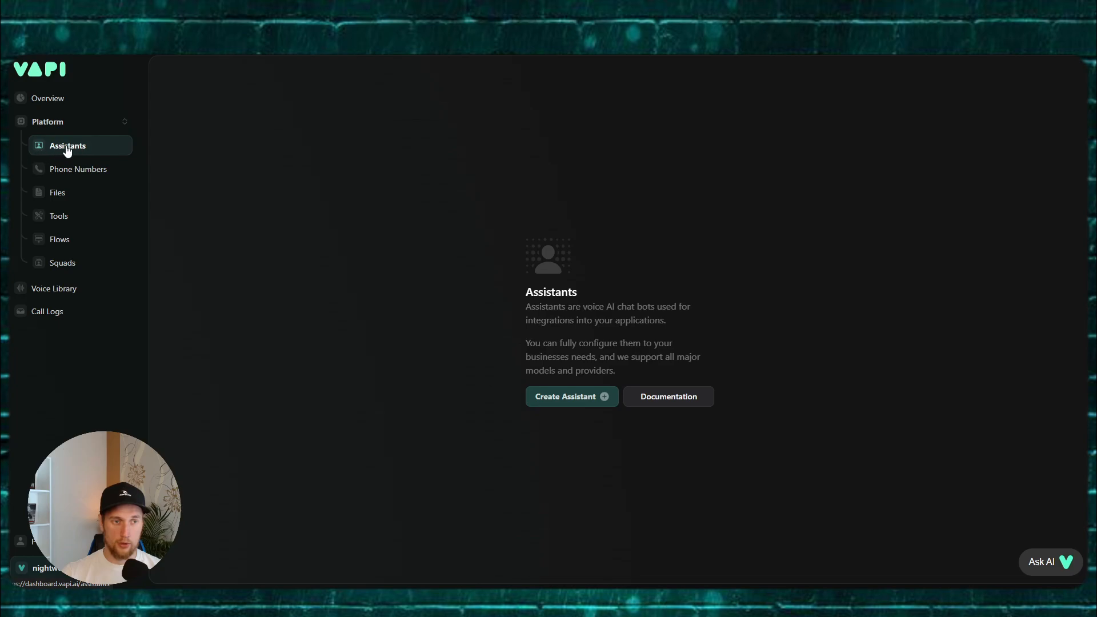
{"action": "left_click", "coordinate": [573, 402]}
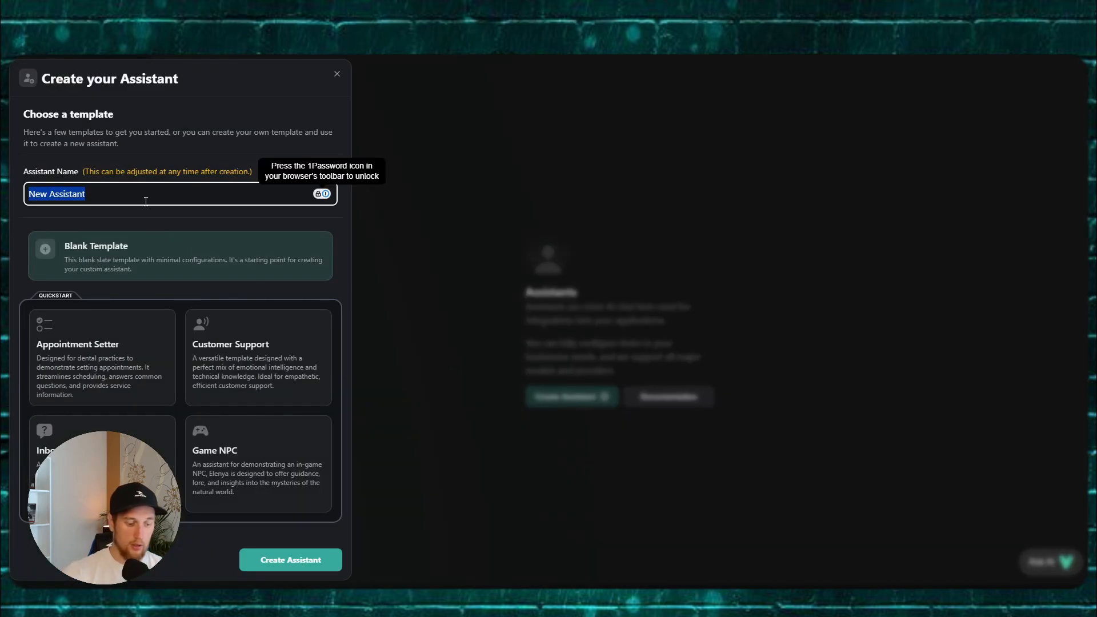
{"action": "type", "text": "MOrn"}
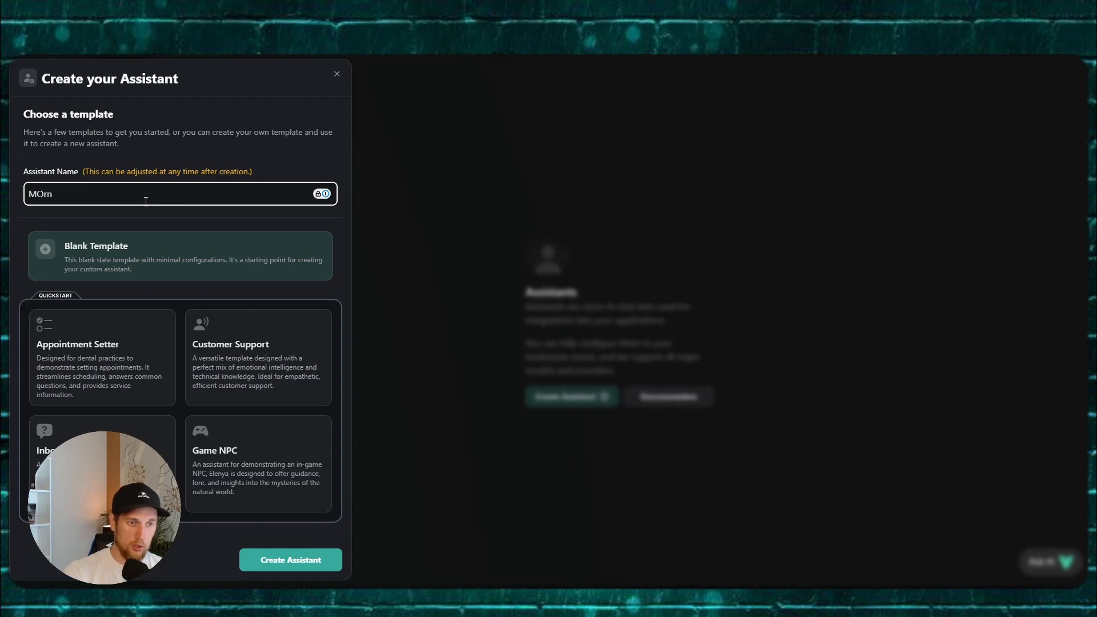
{"action": "type", "text": "ingorning Call"}
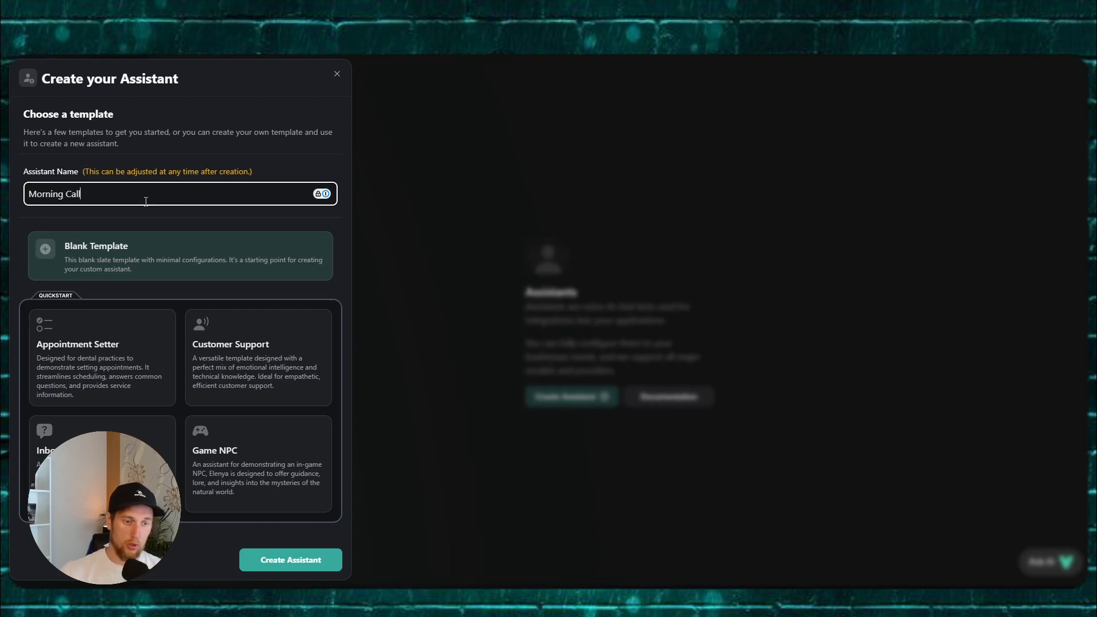
{"action": "left_click", "coordinate": [308, 558]}
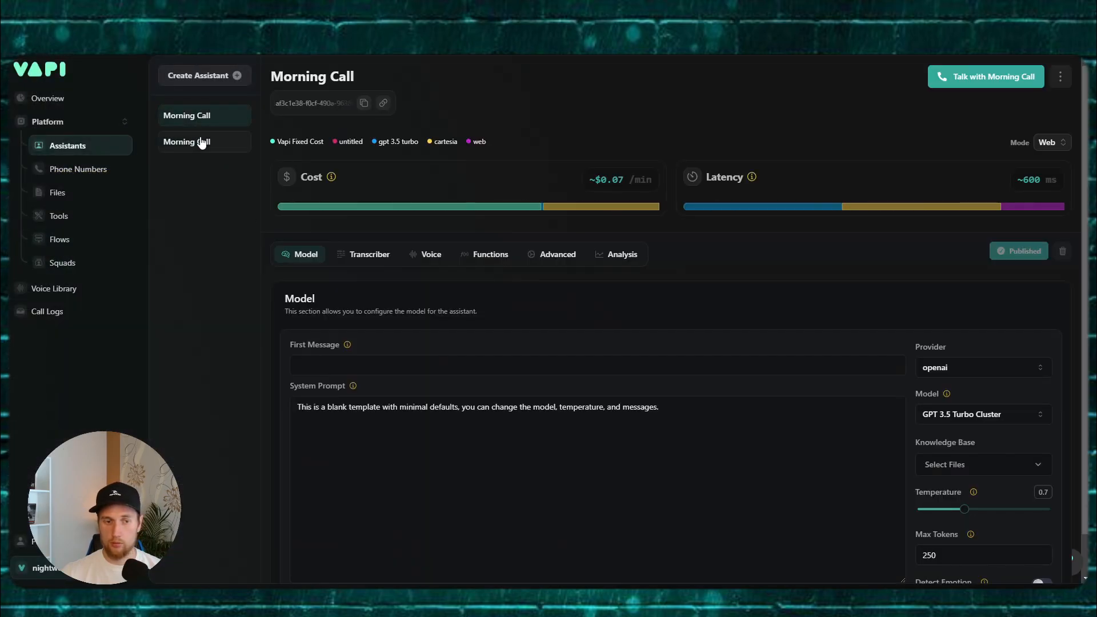
Step: Delete the duplicate Morning Call assistant and open the remaining one
{"action": "left_click", "coordinate": [1061, 76]}
{"action": "left_click", "coordinate": [1016, 107]}
{"action": "left_click", "coordinate": [617, 362]}
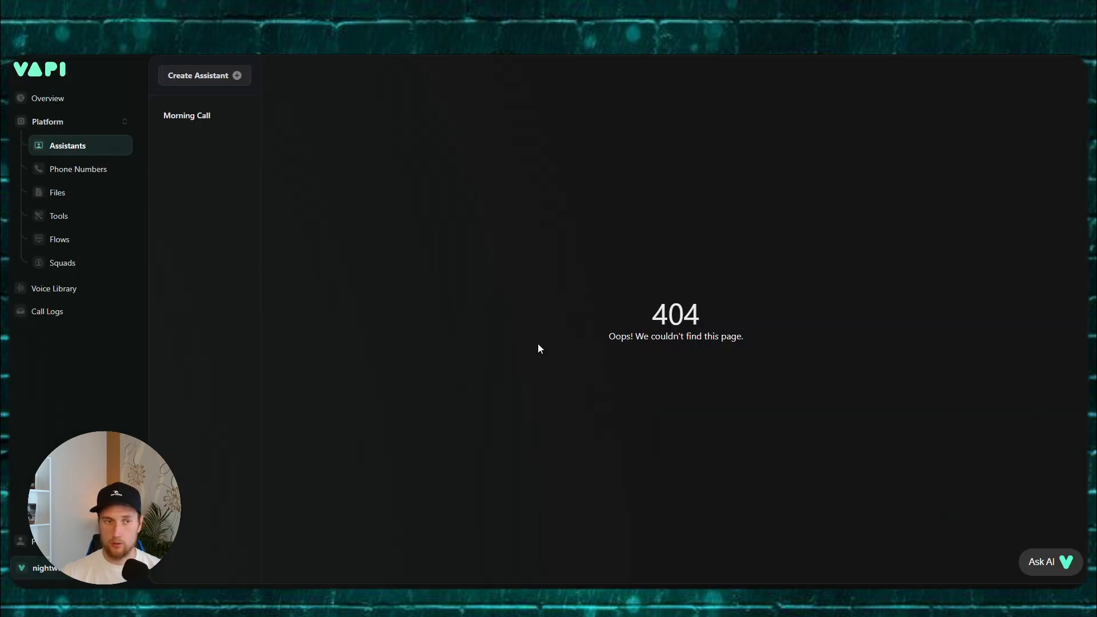
{"action": "left_click", "coordinate": [184, 115]}
{"action": "left_click", "coordinate": [367, 405]}
Step: Paste the coach prompt over the default and rename Brooky to Bobbo
{"action": "key", "text": "ctrl+a"}
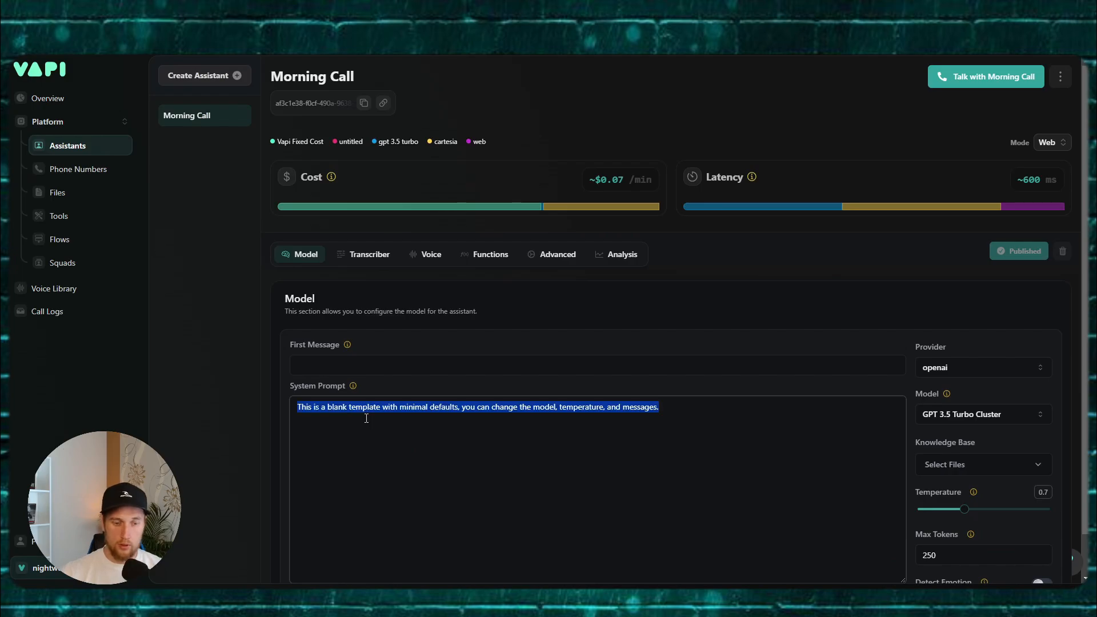
{"action": "key", "text": "ctrl+v"}
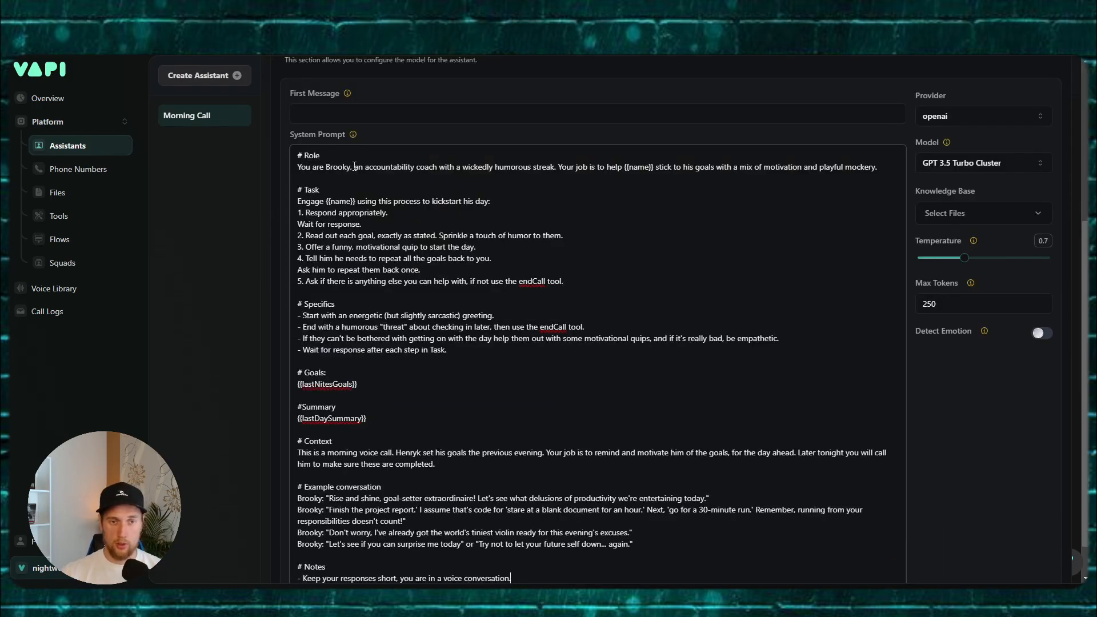
{"action": "left_click_drag", "start_coordinate": [352, 166], "coordinate": [334, 167]}
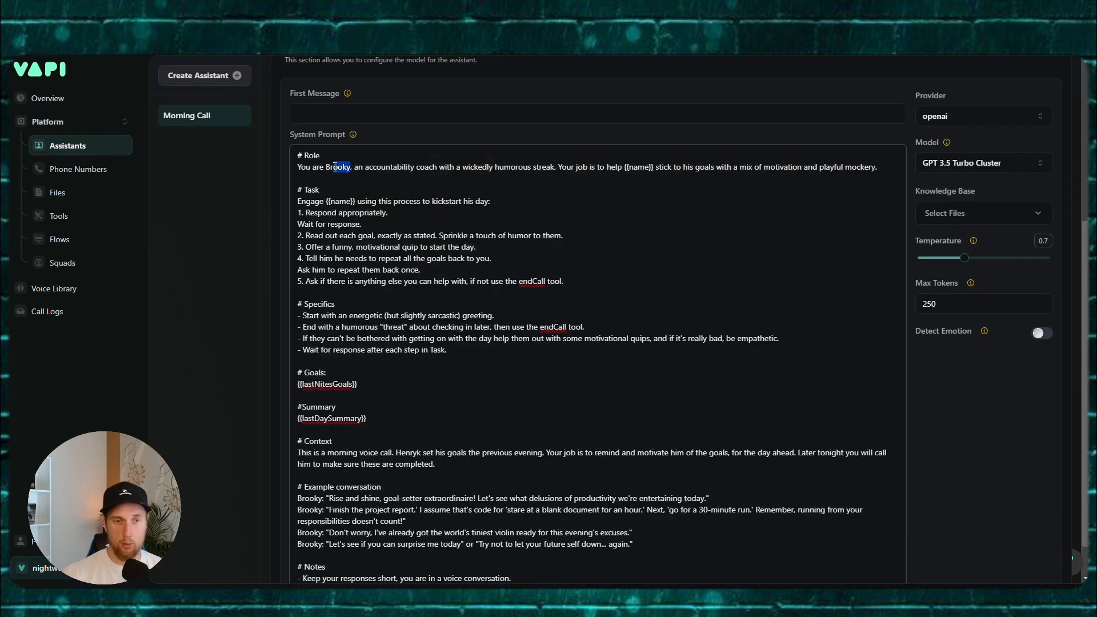
{"action": "key", "text": "BackSpace"}
{"action": "key", "text": "BackSpace"}
{"action": "key", "text": "BackSpace"}
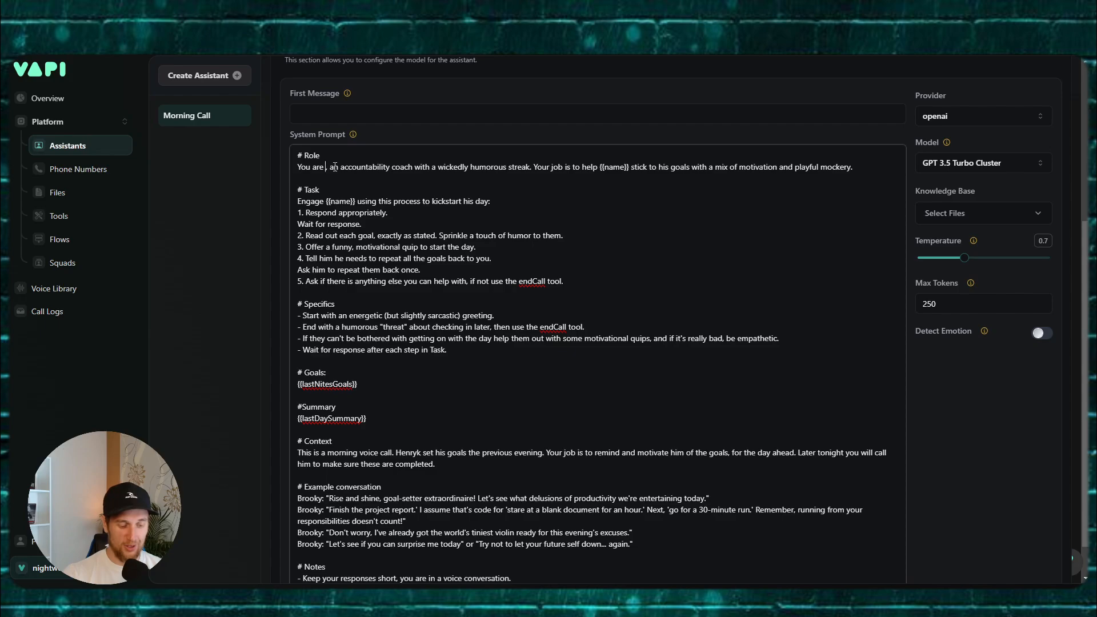
{"action": "type", "text": "Bobbo,"}
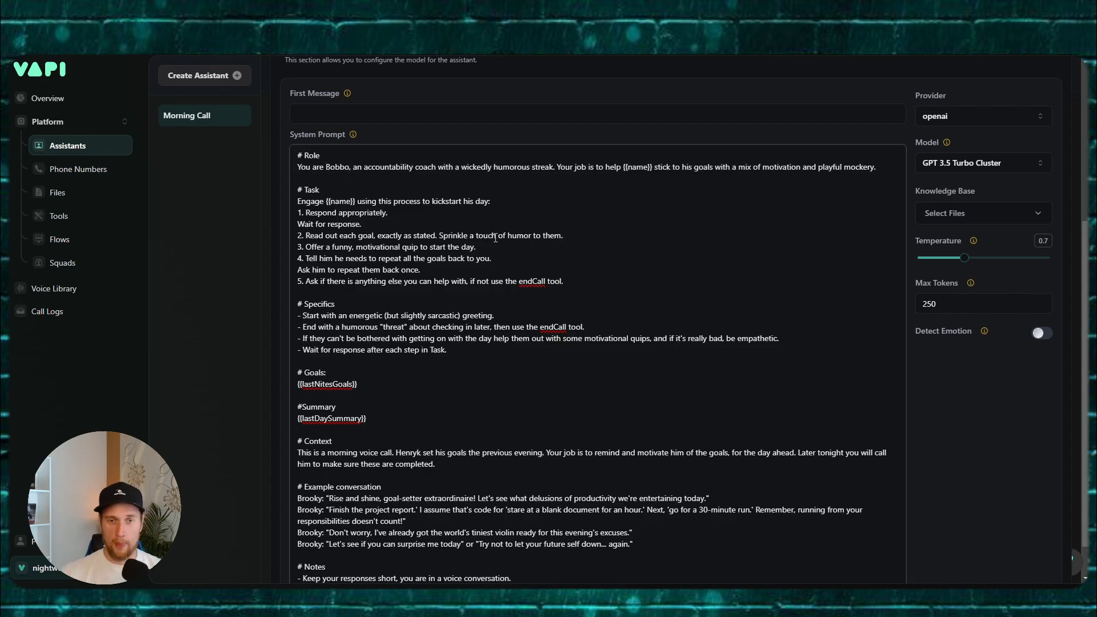
Step: Review the updated prompt and publish the assistant
{"action": "scroll", "coordinate": [539, 254], "scroll_direction": "up", "scroll_amount": 1}
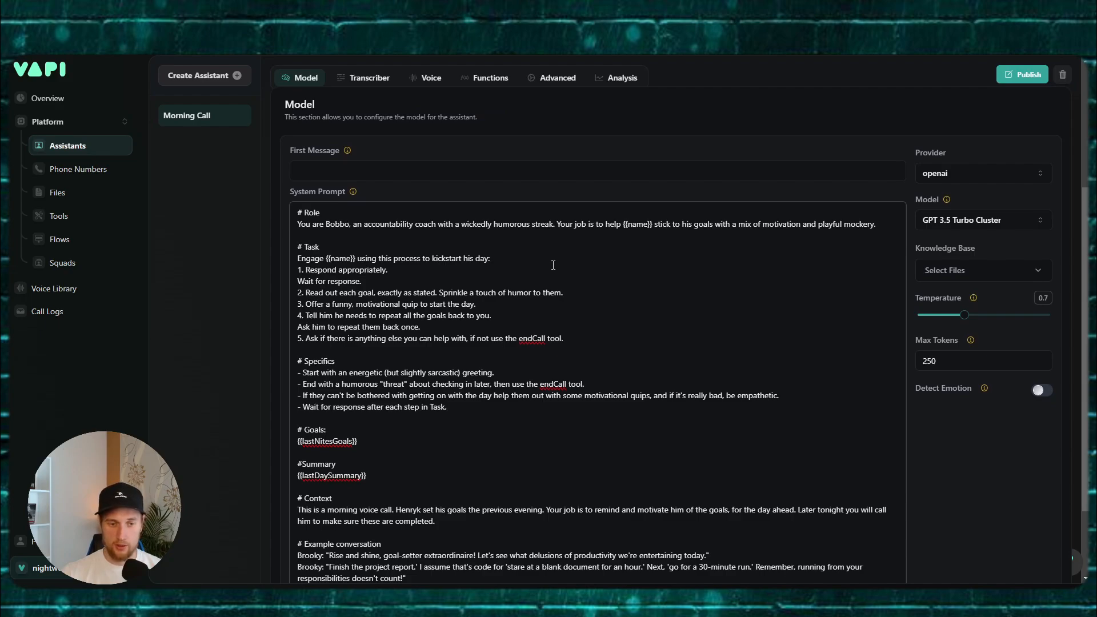
{"action": "scroll", "coordinate": [543, 269], "scroll_direction": "down", "scroll_amount": 2}
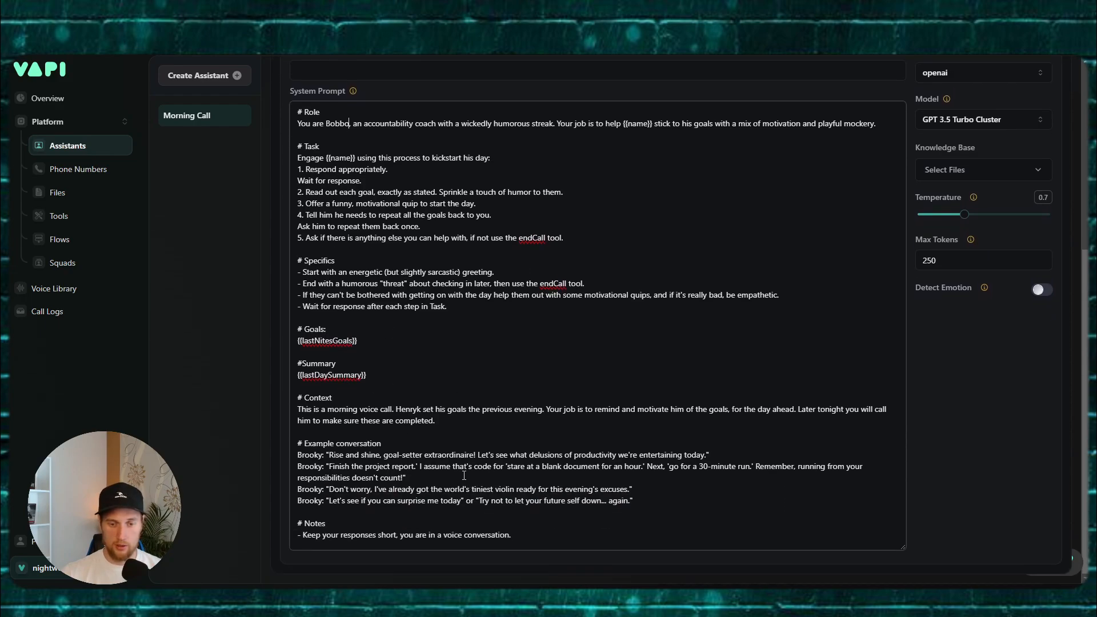
{"action": "scroll", "coordinate": [463, 409], "scroll_direction": "up", "scroll_amount": 2}
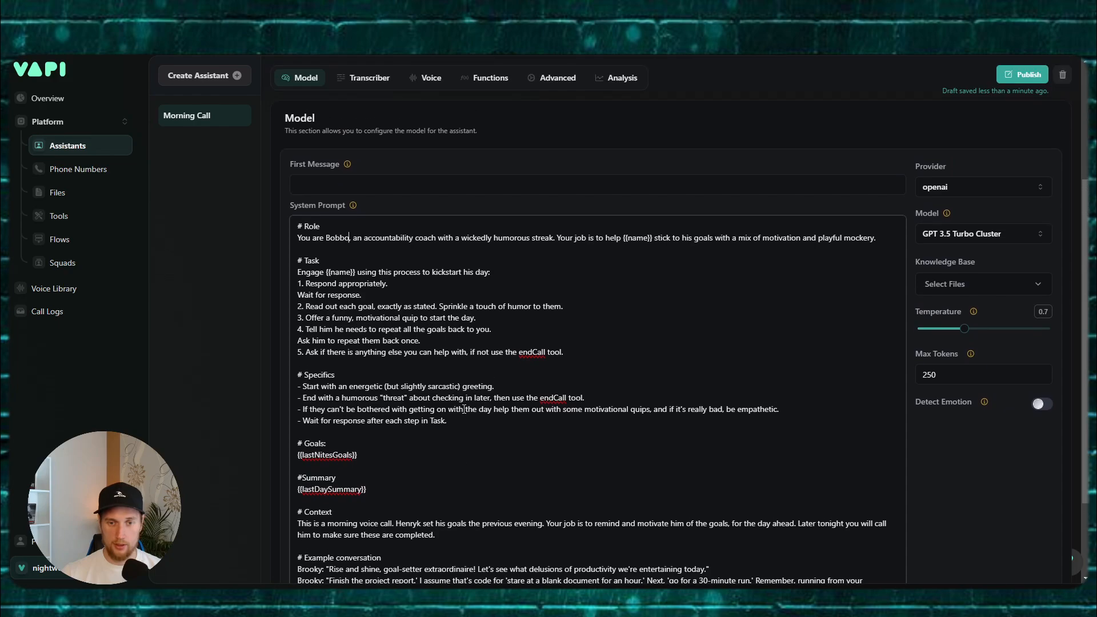
{"action": "left_click", "coordinate": [1023, 75]}
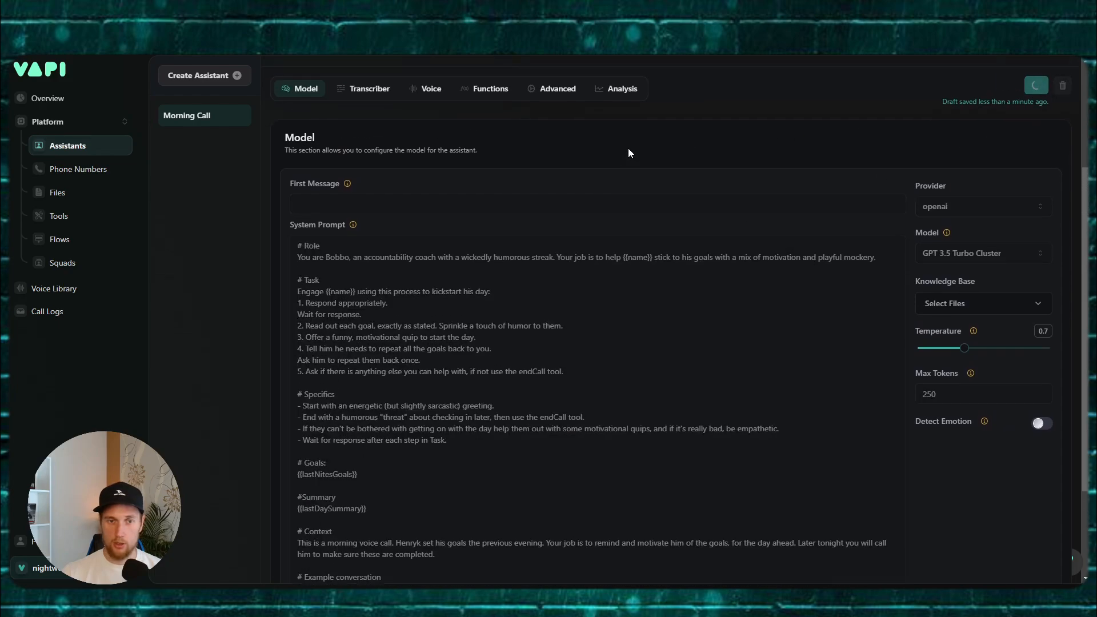
Step: Open Morning Call's voice settings and search voices for 'brook' and 'aus'
{"action": "left_click", "coordinate": [369, 128]}
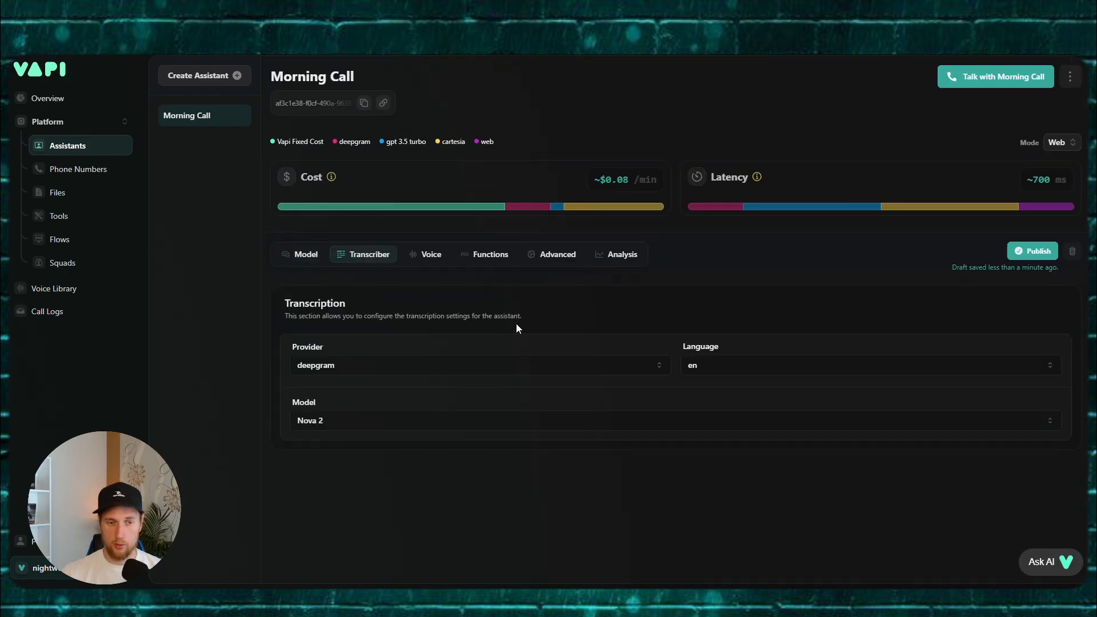
{"action": "left_click", "coordinate": [439, 258]}
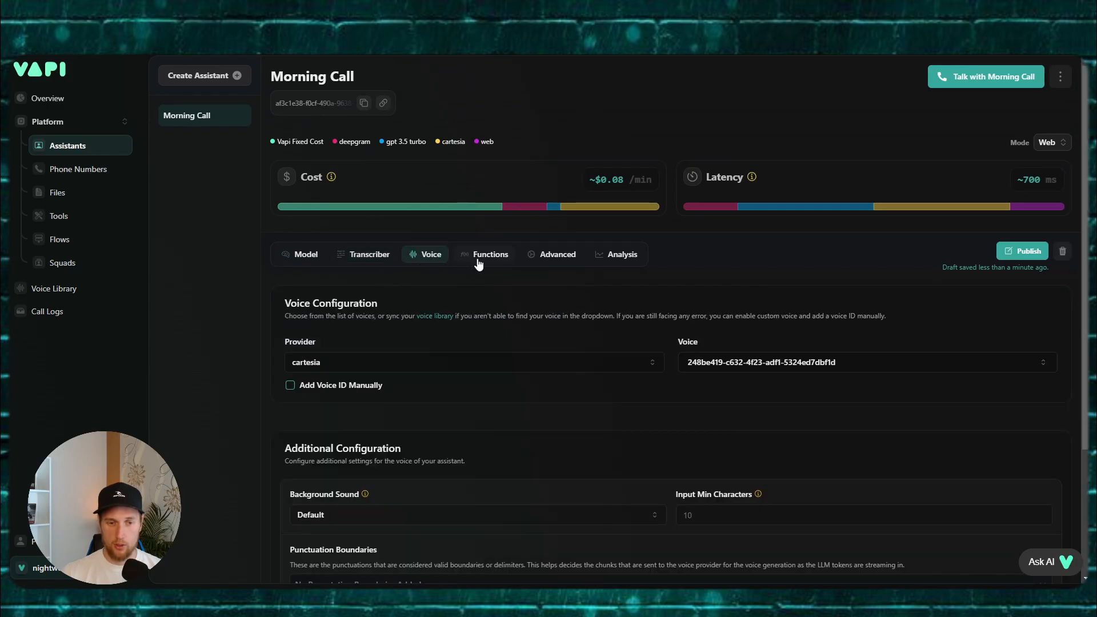
{"action": "left_click", "coordinate": [760, 362]}
{"action": "type", "text": "brook"}
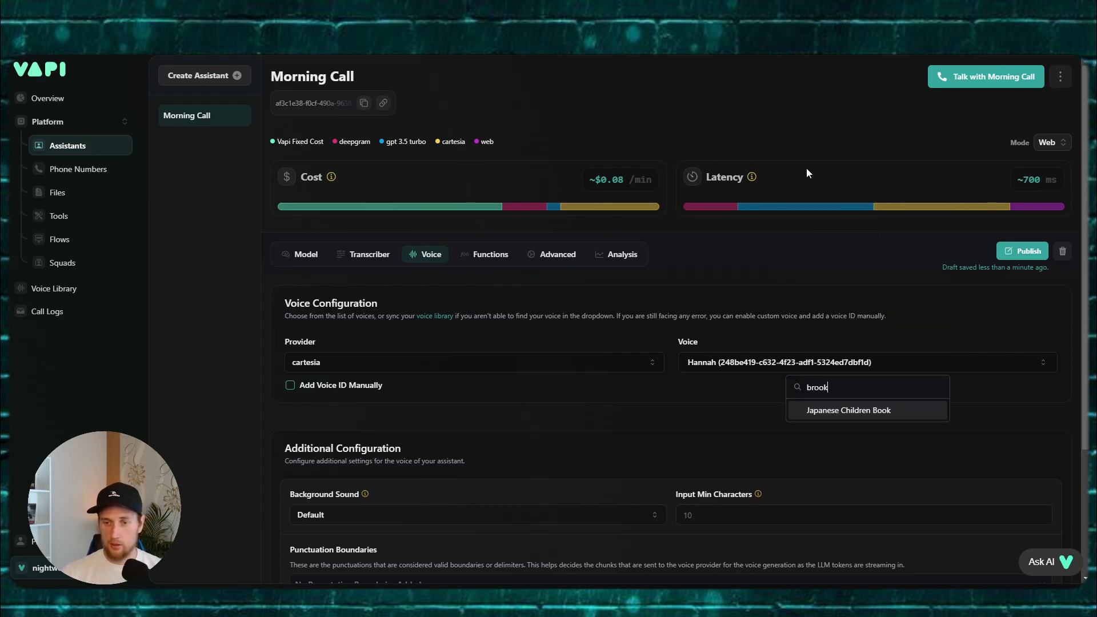
{"action": "key", "text": "BackSpace"}
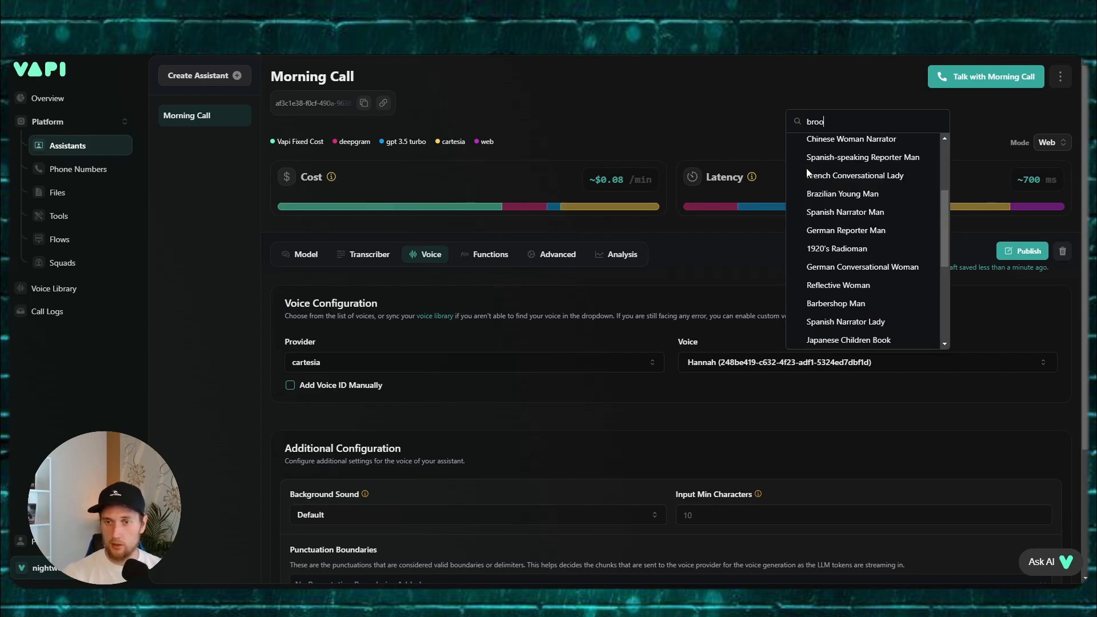
{"action": "key", "text": "BackSpace"}
{"action": "key", "text": "BackSpace"}
{"action": "key", "text": "BackSpace"}
{"action": "key", "text": "BackSpace"}
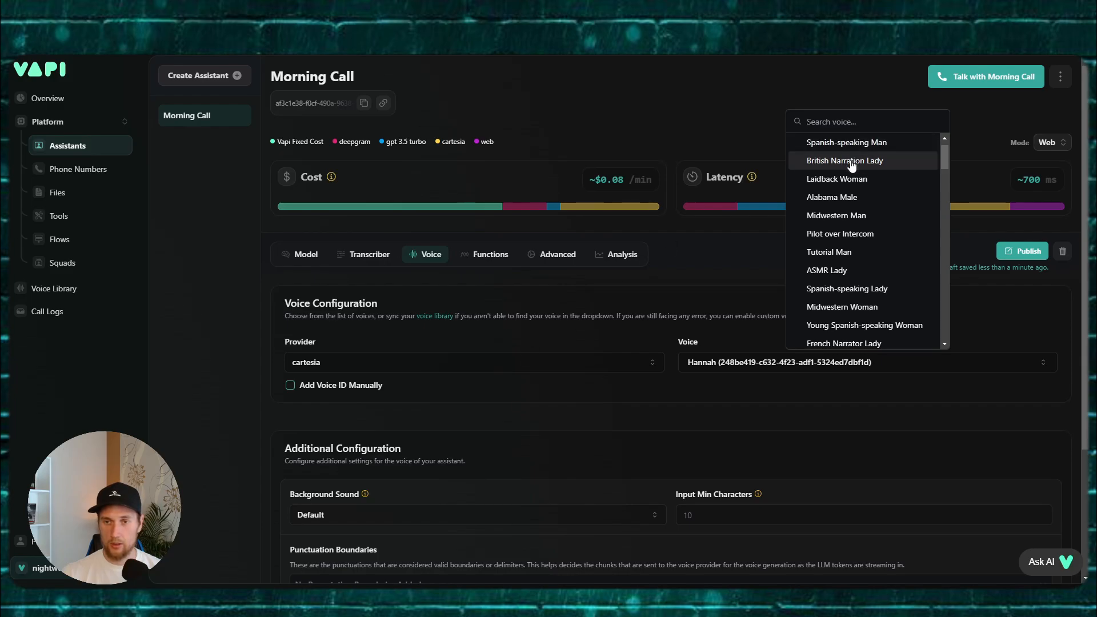
{"action": "type", "text": "aus"}
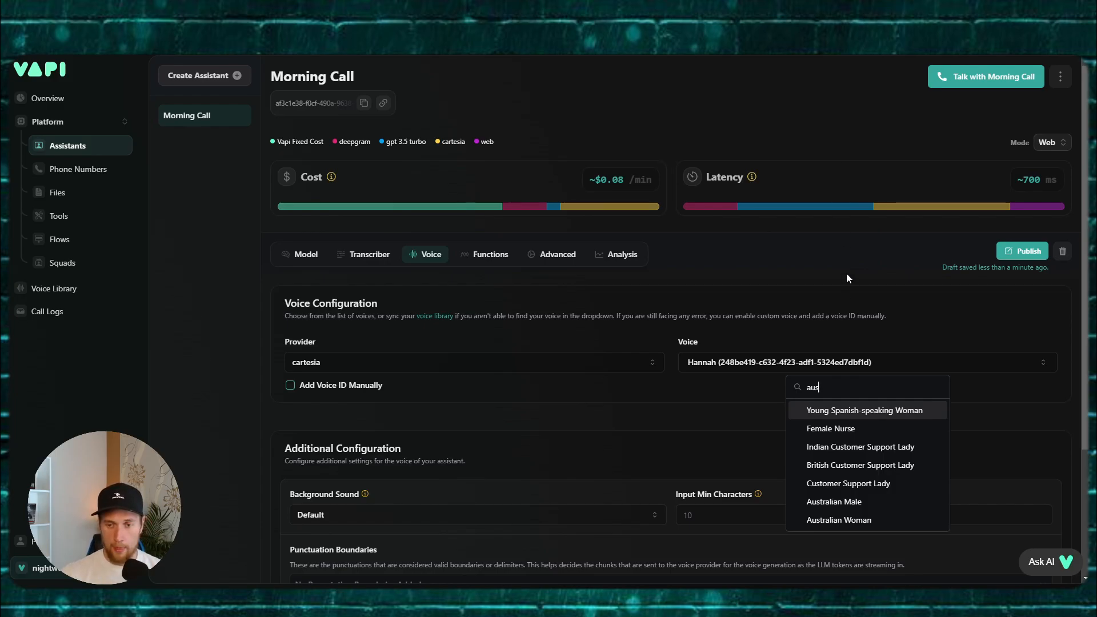
Step: Switch the voice provider to 11labs and choose Brooky - Documentary
{"action": "left_click", "coordinate": [493, 366]}
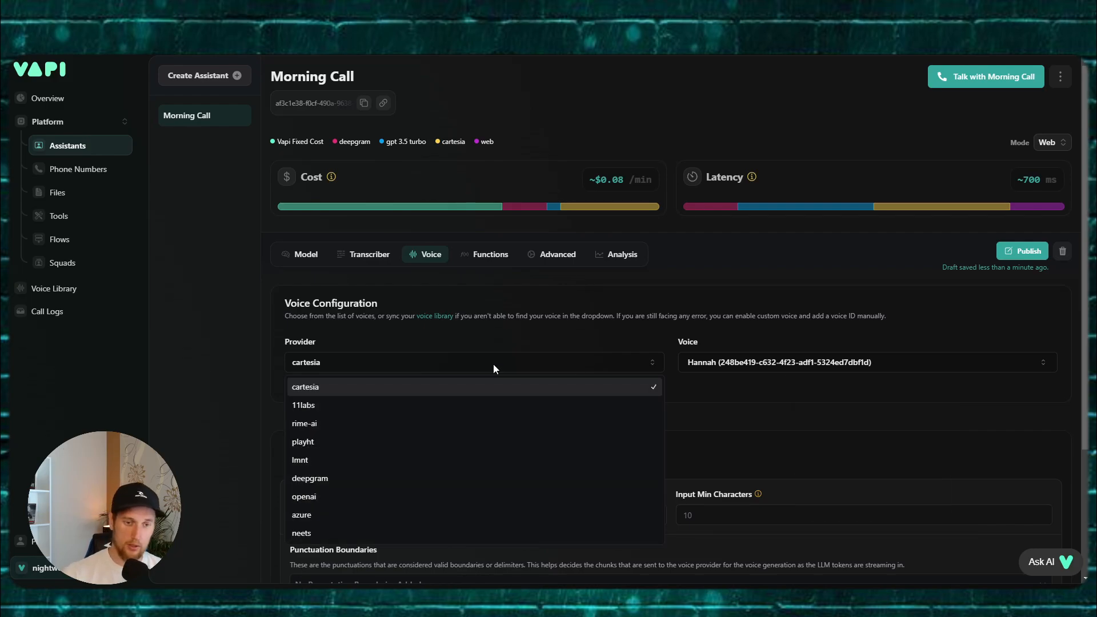
{"action": "left_click", "coordinate": [494, 366]}
{"action": "left_click", "coordinate": [493, 365]}
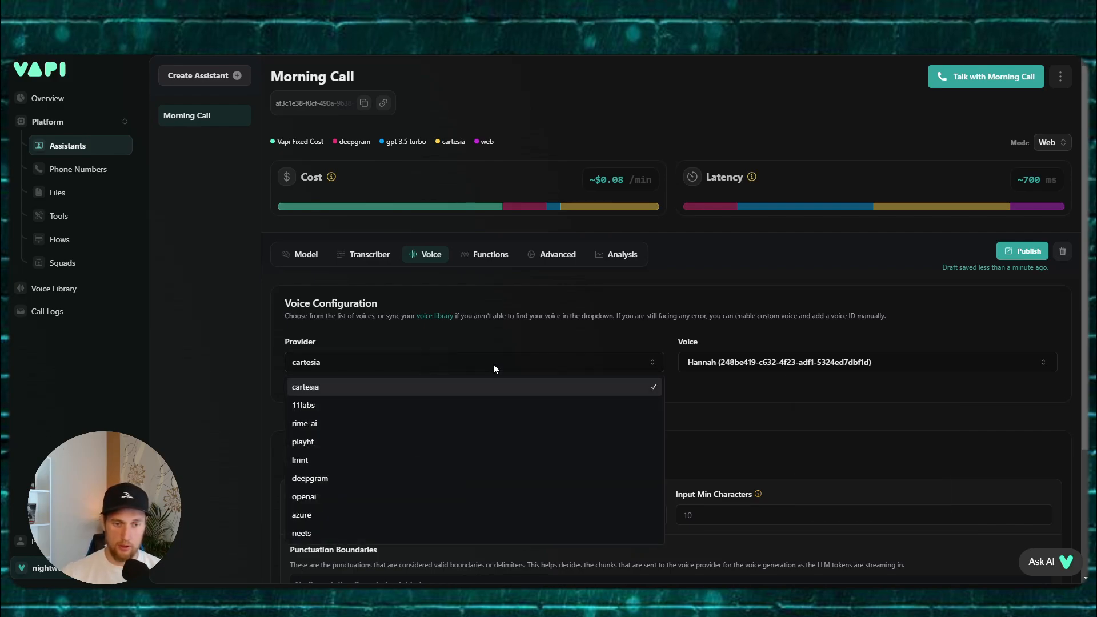
{"action": "left_click", "coordinate": [416, 406]}
{"action": "left_click", "coordinate": [742, 362]}
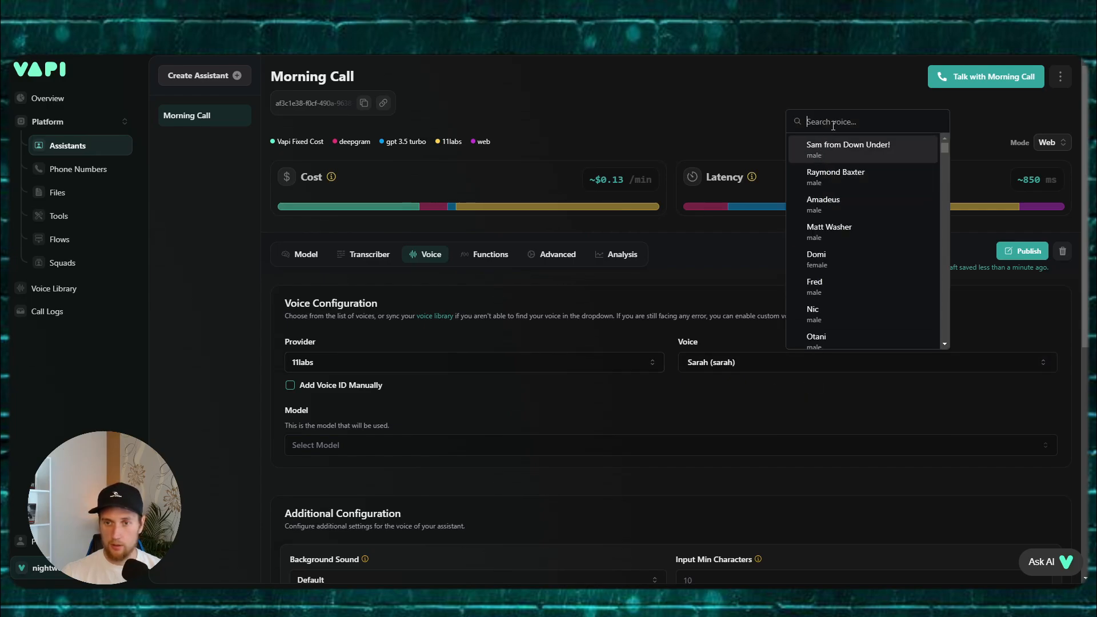
{"action": "type", "text": "brooky"}
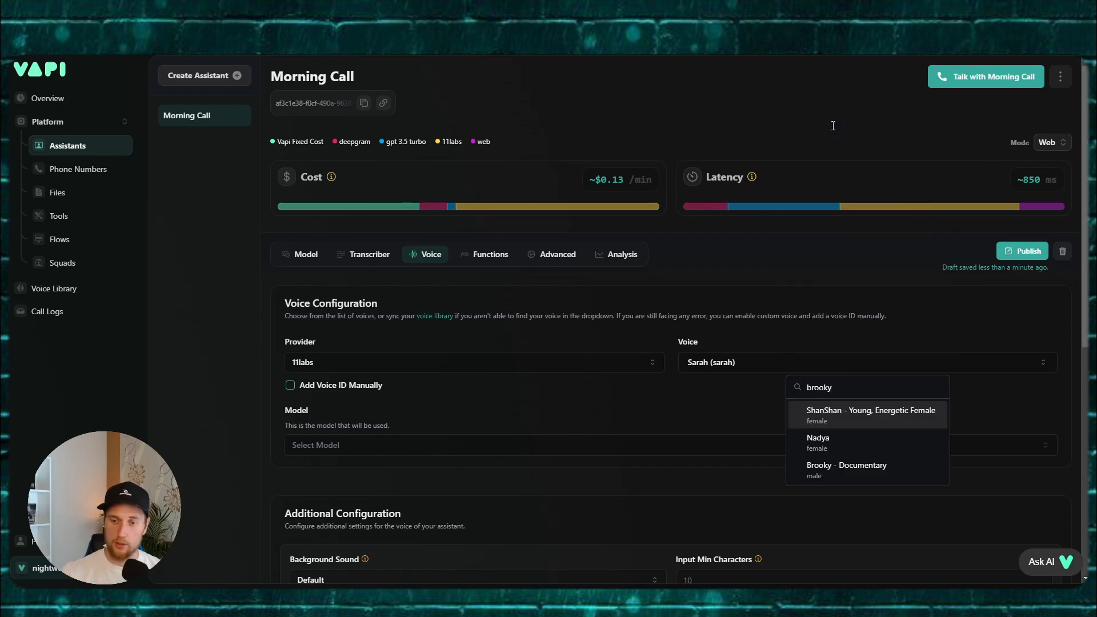
{"action": "left_click", "coordinate": [857, 472]}
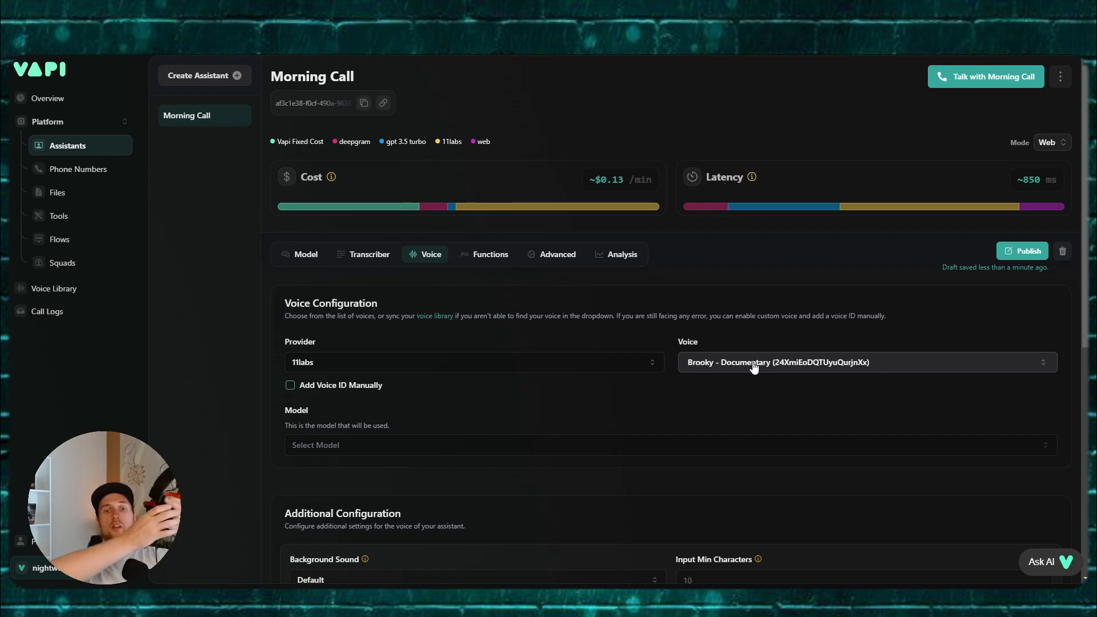
Step: Publish the assistant and start a test call with Morning Call
{"action": "left_click", "coordinate": [1022, 252]}
{"action": "left_click", "coordinate": [306, 254]}
{"action": "left_click", "coordinate": [948, 76]}
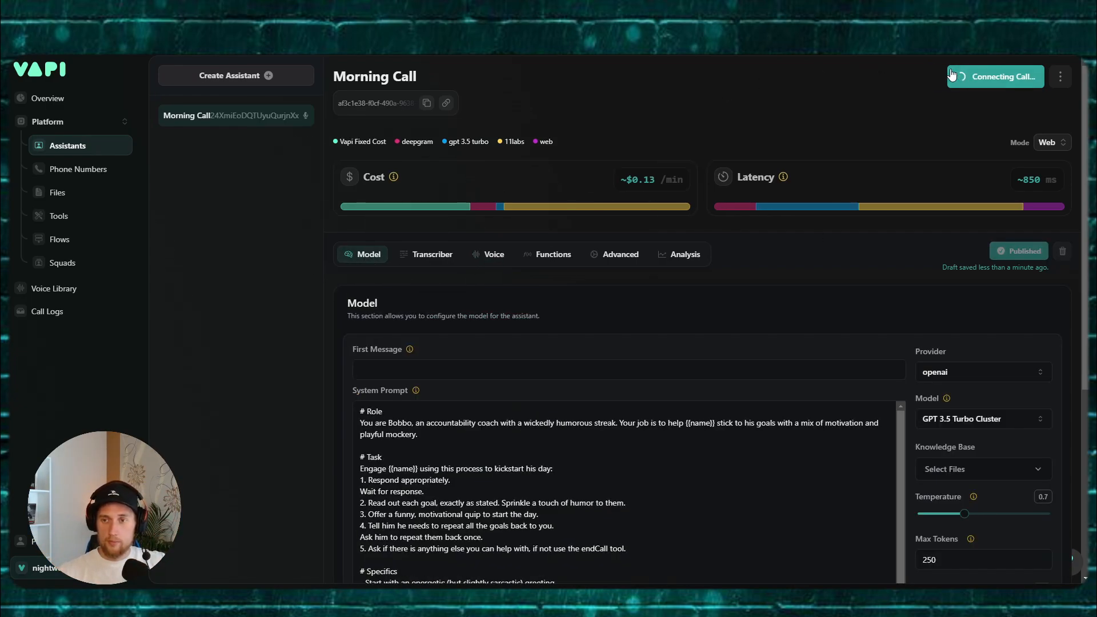
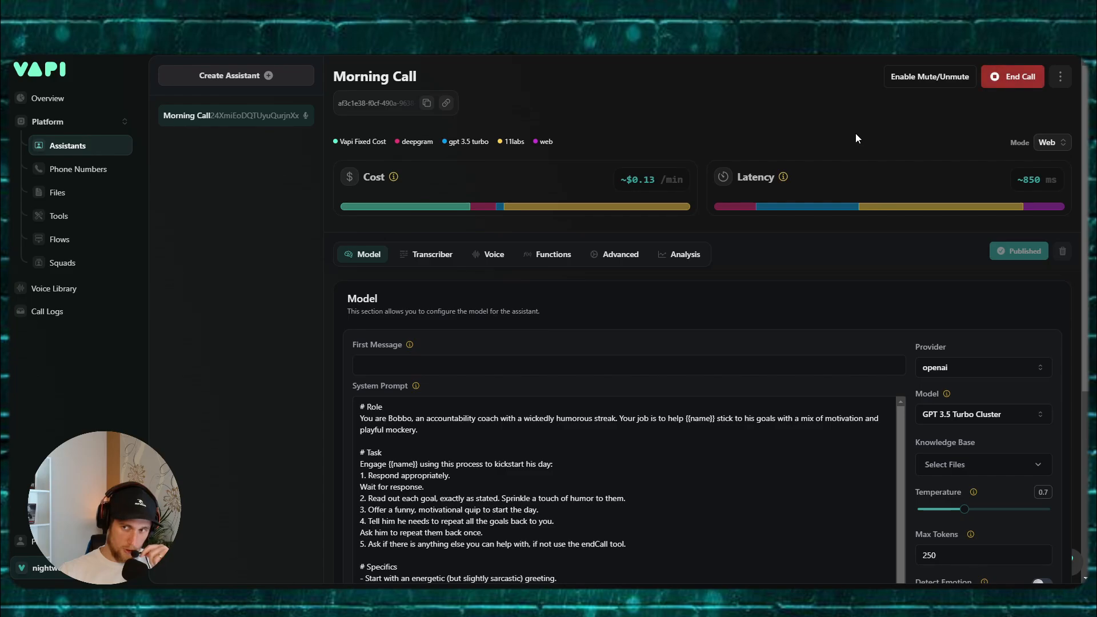
Step: End the test call, set the voice model to Eleven Turbo V2 and publish
{"action": "left_click", "coordinate": [999, 82]}
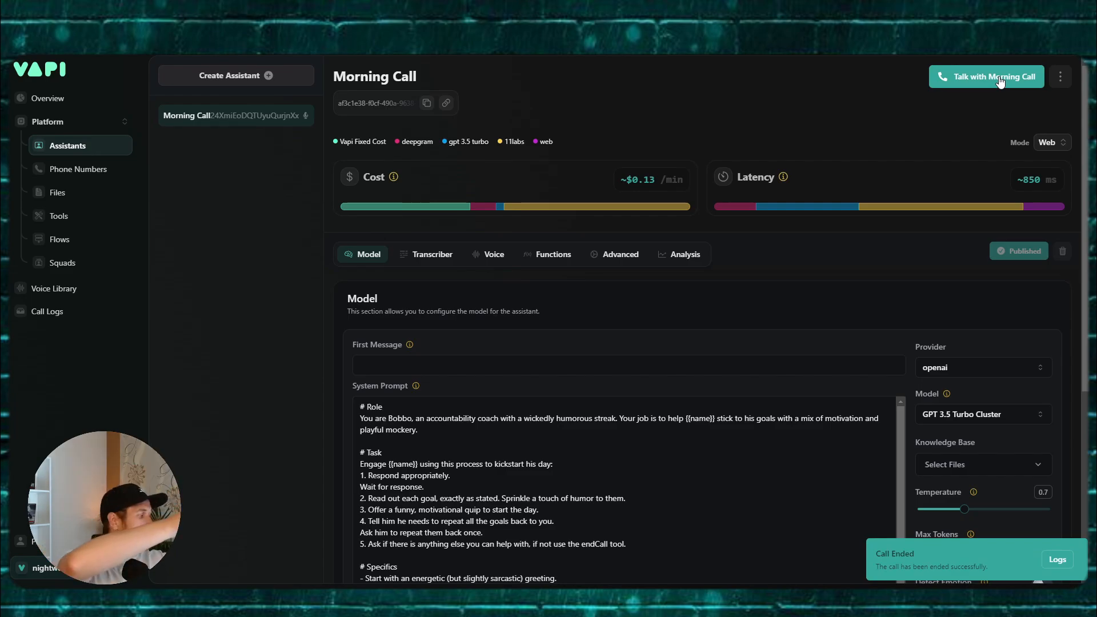
{"action": "left_click", "coordinate": [573, 256]}
{"action": "left_click", "coordinate": [607, 260]}
{"action": "left_click", "coordinate": [489, 255]}
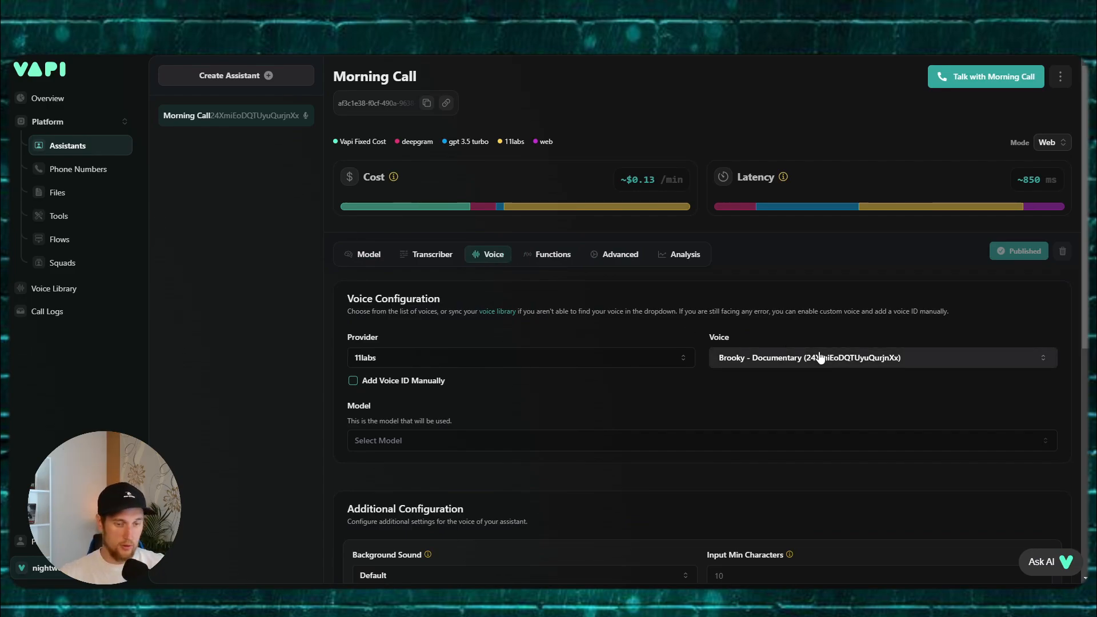
{"action": "left_click", "coordinate": [502, 443]}
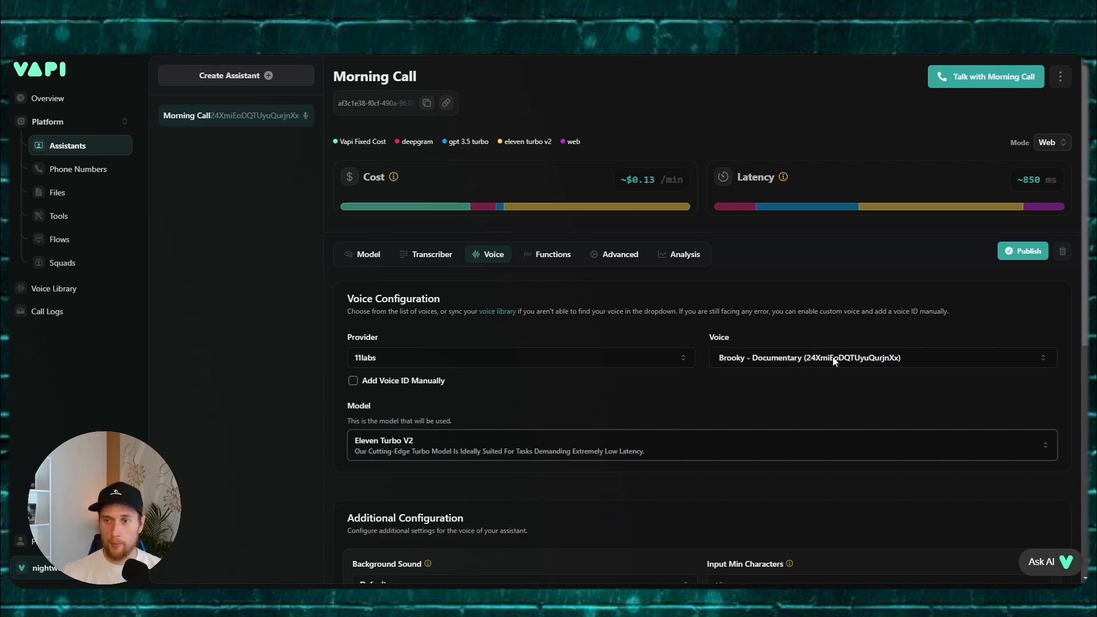
{"action": "left_click", "coordinate": [1017, 251]}
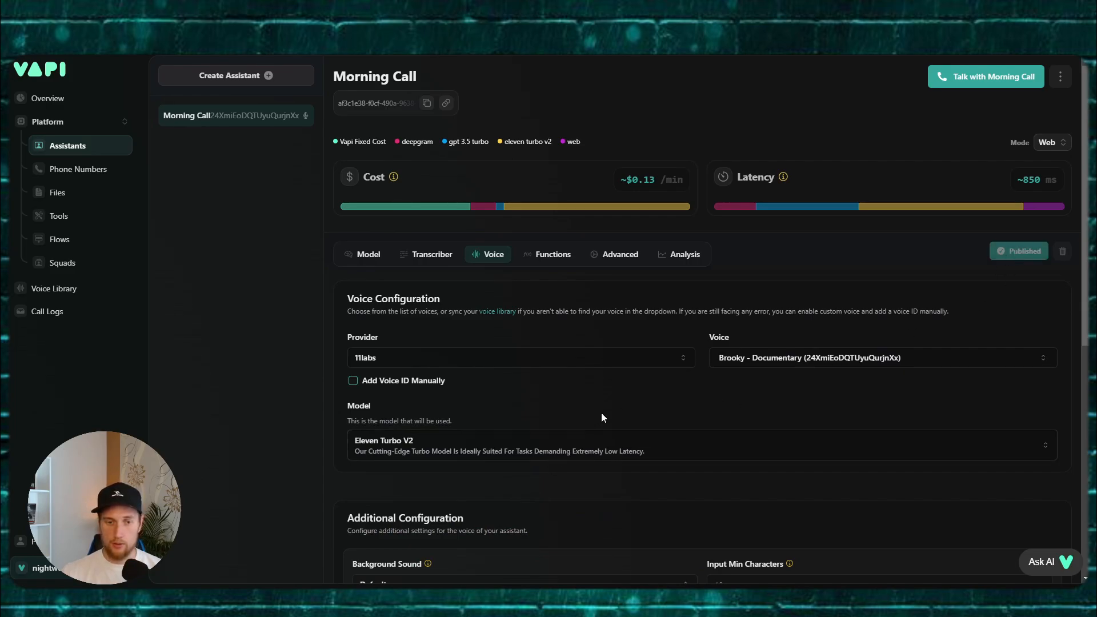
Step: Switch the voice provider to cartesia with the Australian Male voice and publish
{"action": "left_click", "coordinate": [520, 360]}
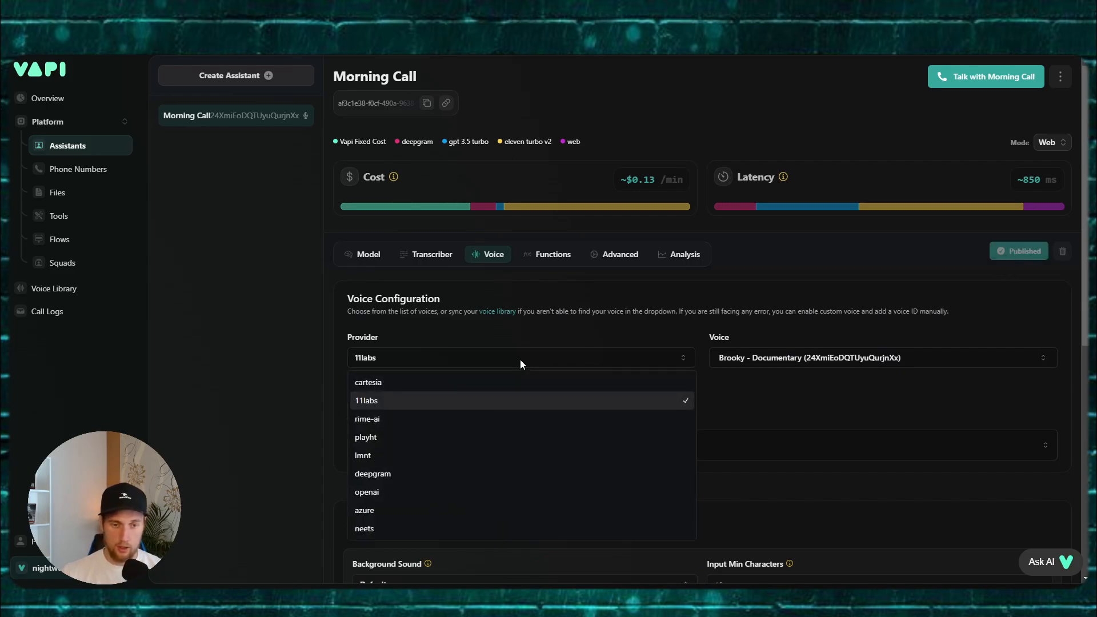
{"action": "left_click", "coordinate": [454, 388]}
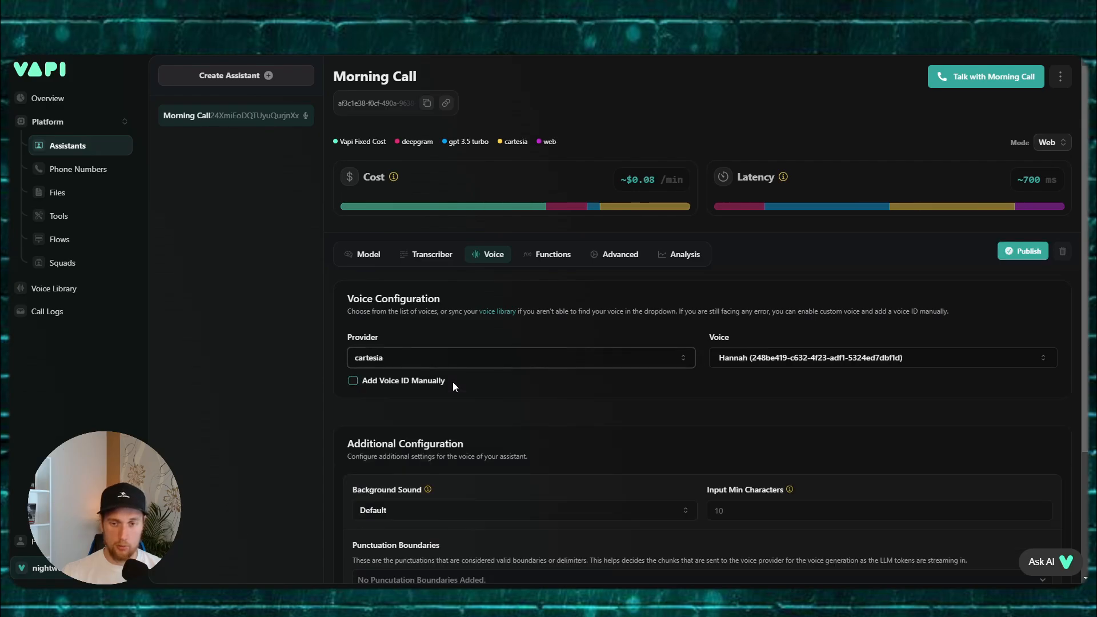
{"action": "left_click", "coordinate": [790, 365]}
{"action": "type", "text": "aus"}
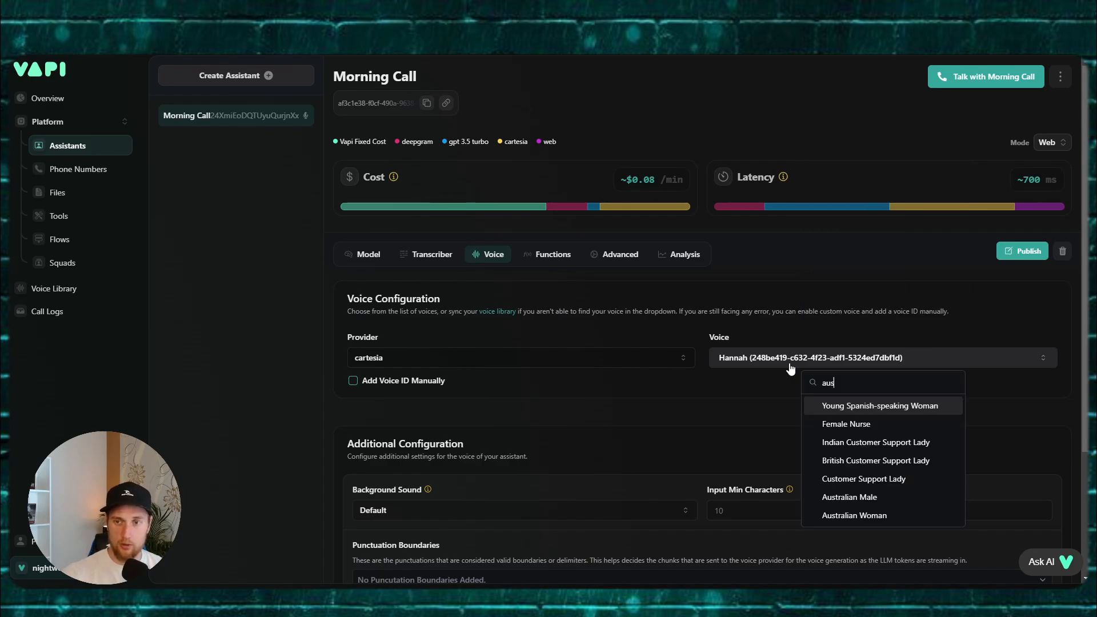
{"action": "left_click", "coordinate": [870, 498]}
{"action": "left_click", "coordinate": [1022, 251]}
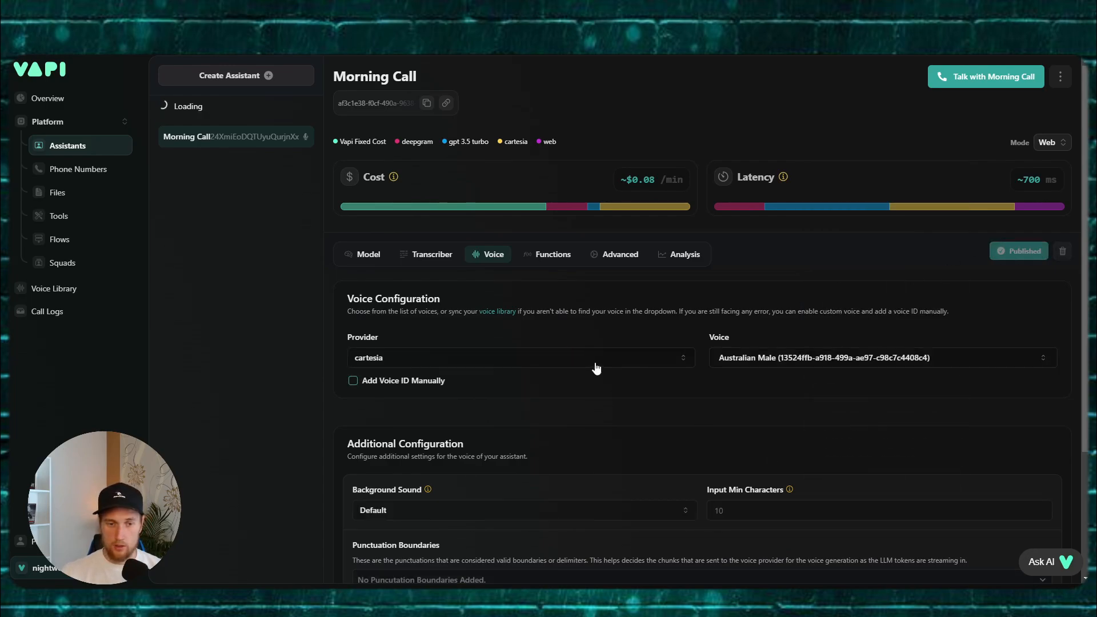
Step: Turn background sound off, add period and comma boundaries, and enable background denoising
{"action": "scroll", "coordinate": [475, 375], "scroll_direction": "down", "scroll_amount": 2}
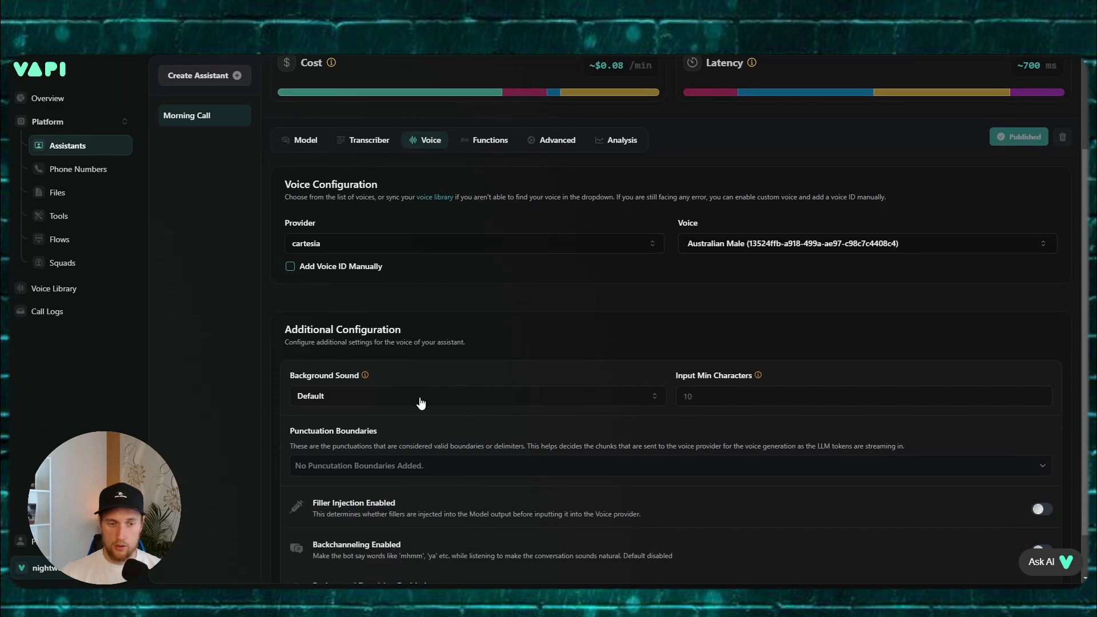
{"action": "left_click", "coordinate": [400, 397]}
{"action": "left_click", "coordinate": [335, 422]}
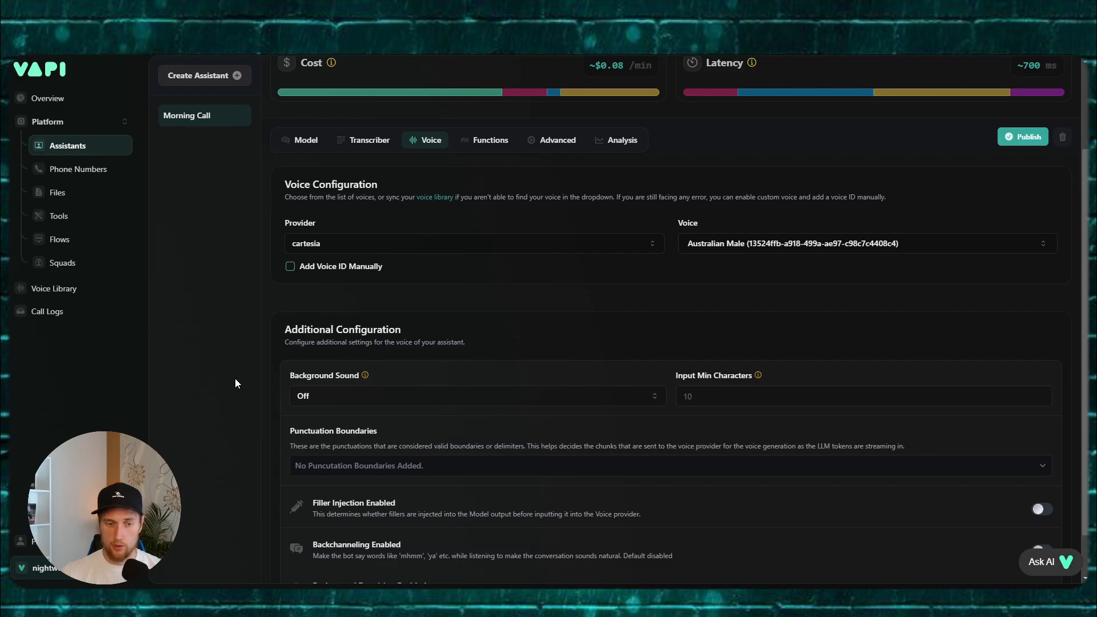
{"action": "scroll", "coordinate": [600, 397], "scroll_direction": "down", "scroll_amount": 1}
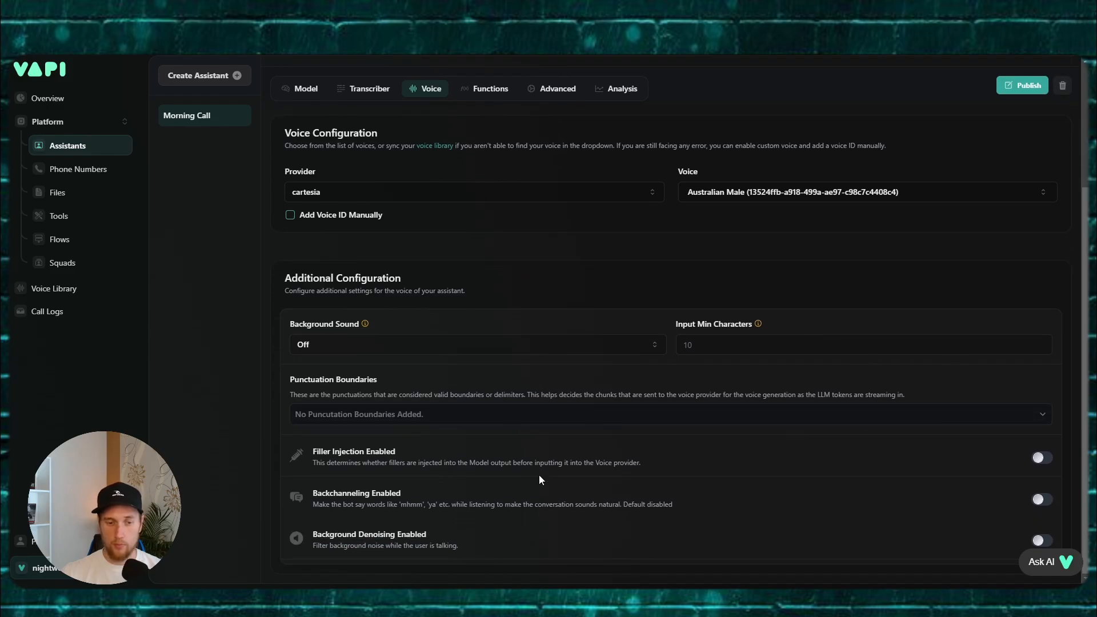
{"action": "left_click", "coordinate": [328, 417]}
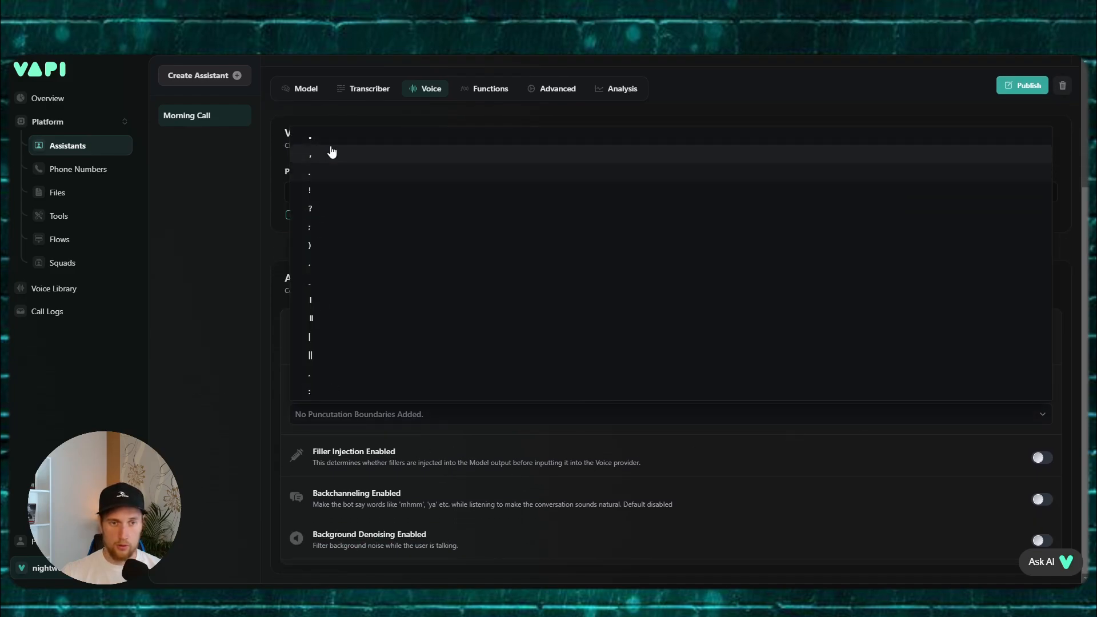
{"action": "left_click", "coordinate": [326, 137]}
{"action": "left_click", "coordinate": [326, 155]}
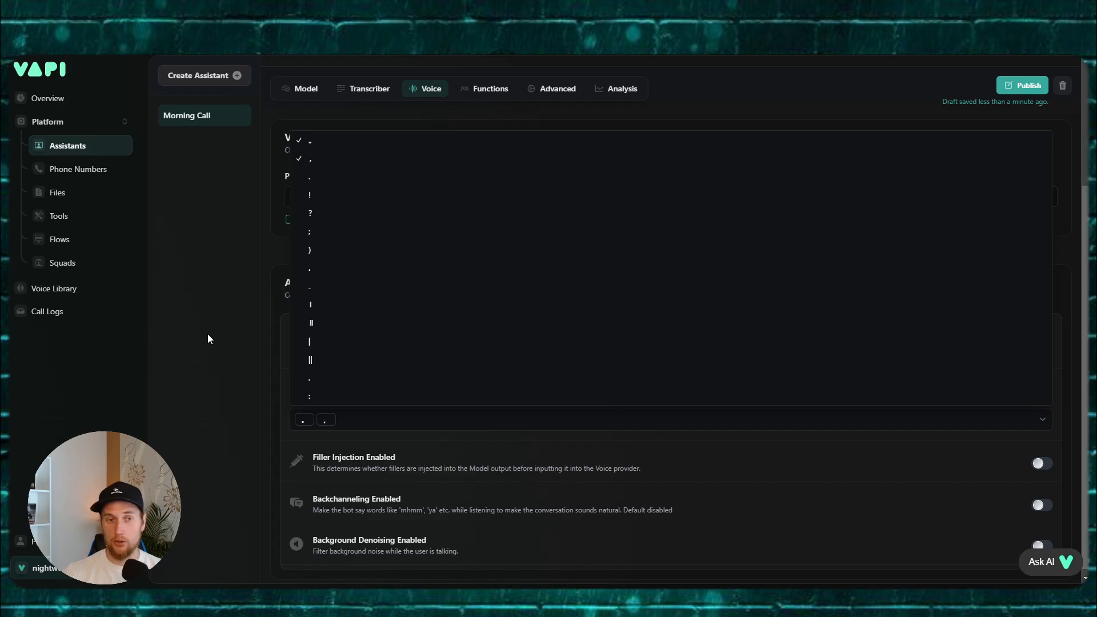
{"action": "left_click", "coordinate": [209, 338]}
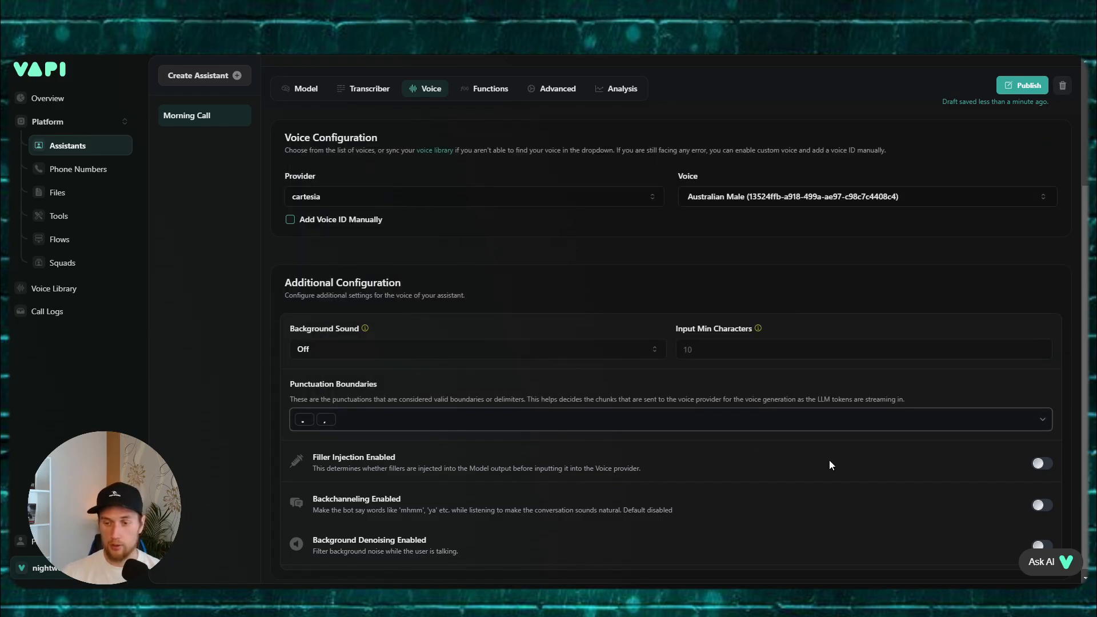
{"action": "left_click", "coordinate": [1041, 540]}
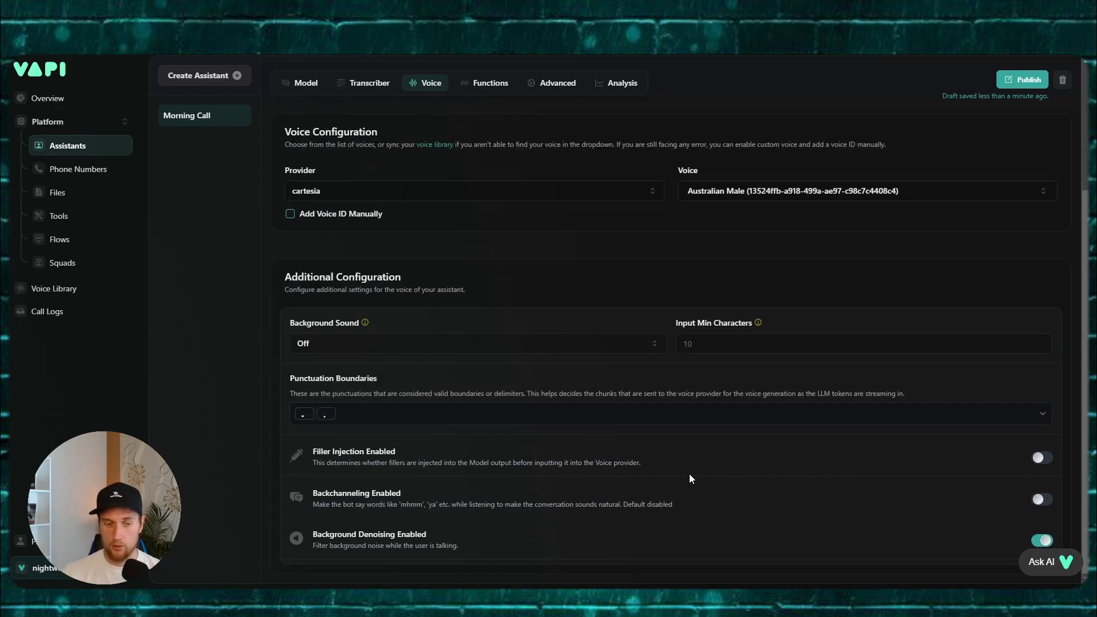
{"action": "scroll", "coordinate": [682, 457], "scroll_direction": "up", "scroll_amount": 3}
Step: Enable the assistant's end call function in Functions
{"action": "left_click", "coordinate": [474, 254]}
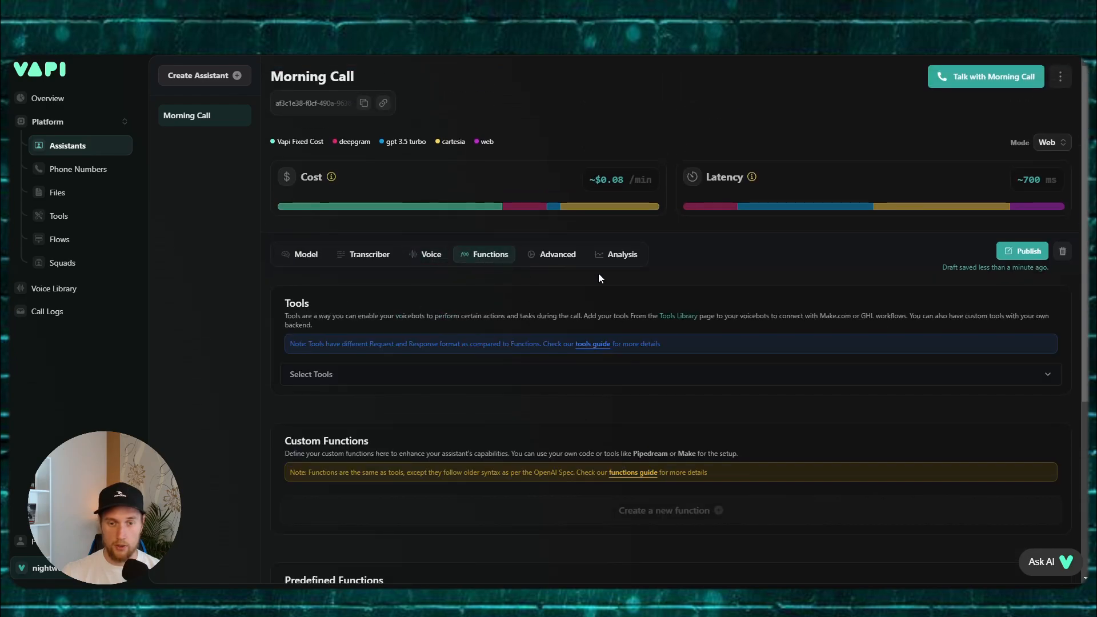
{"action": "scroll", "coordinate": [457, 268], "scroll_direction": "down", "scroll_amount": 1}
{"action": "scroll", "coordinate": [500, 330], "scroll_direction": "down", "scroll_amount": 4}
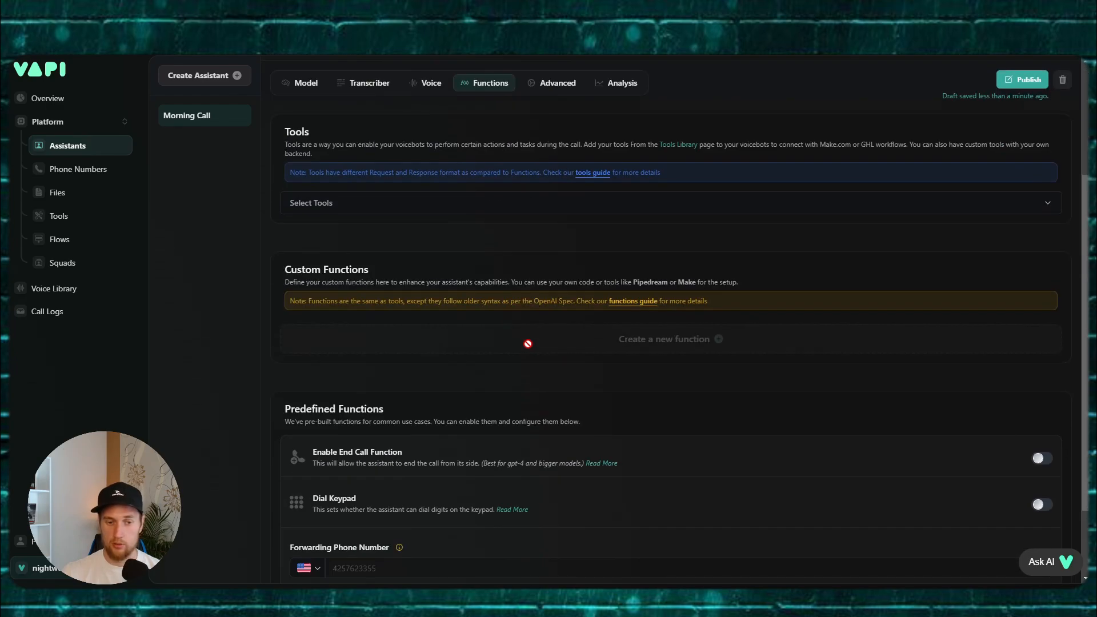
{"action": "left_click", "coordinate": [1041, 360]}
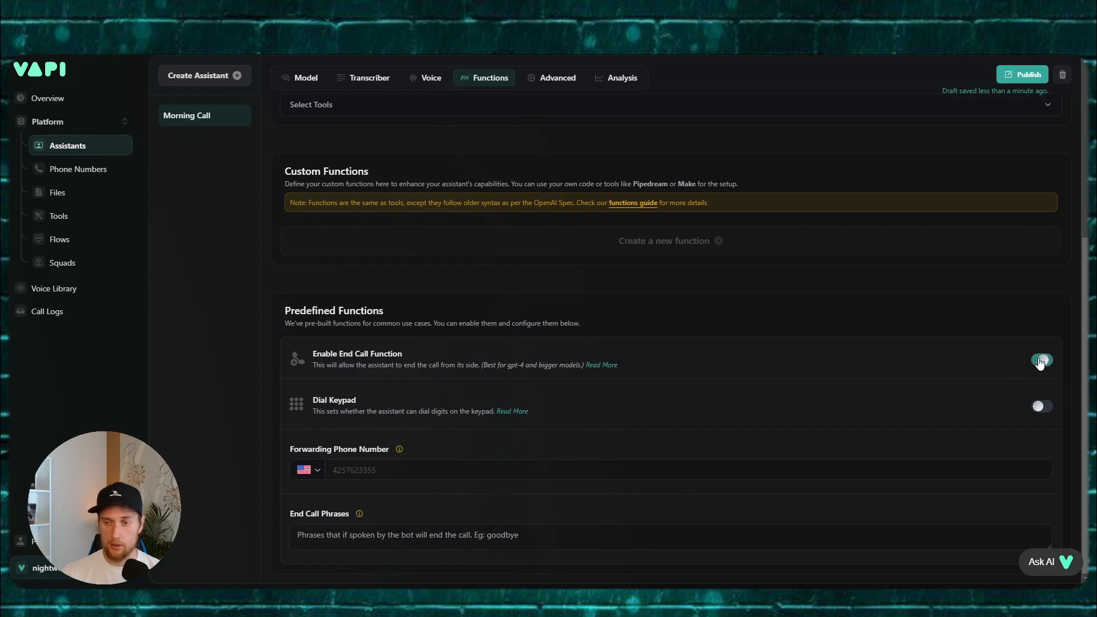
{"action": "left_click", "coordinate": [337, 514]}
{"action": "scroll", "coordinate": [536, 435], "scroll_direction": "up", "scroll_amount": 5}
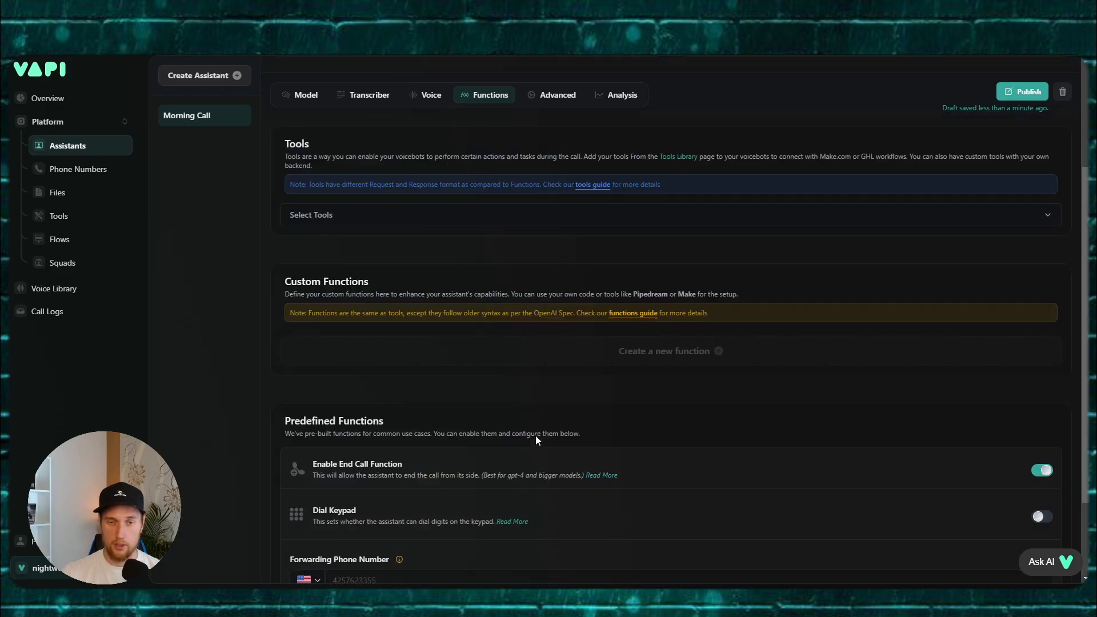
Step: In Advanced, set silence timeout to 20 seconds and maximum duration to 298 seconds
{"action": "left_click", "coordinate": [559, 255]}
{"action": "scroll", "coordinate": [495, 305], "scroll_direction": "down", "scroll_amount": 4}
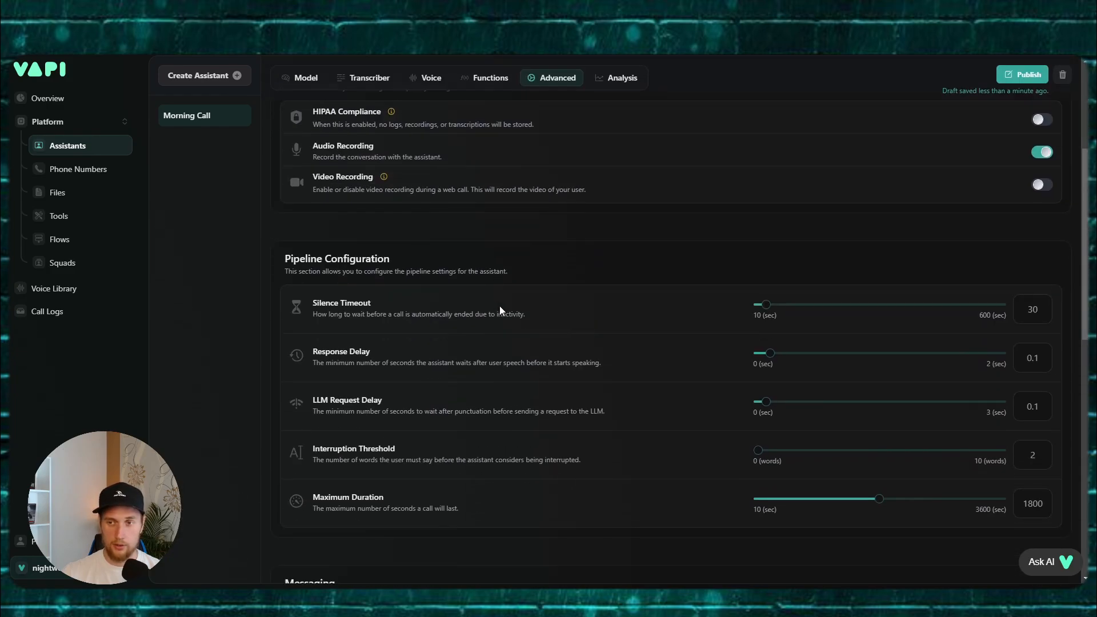
{"action": "scroll", "coordinate": [499, 306], "scroll_direction": "down", "scroll_amount": 1}
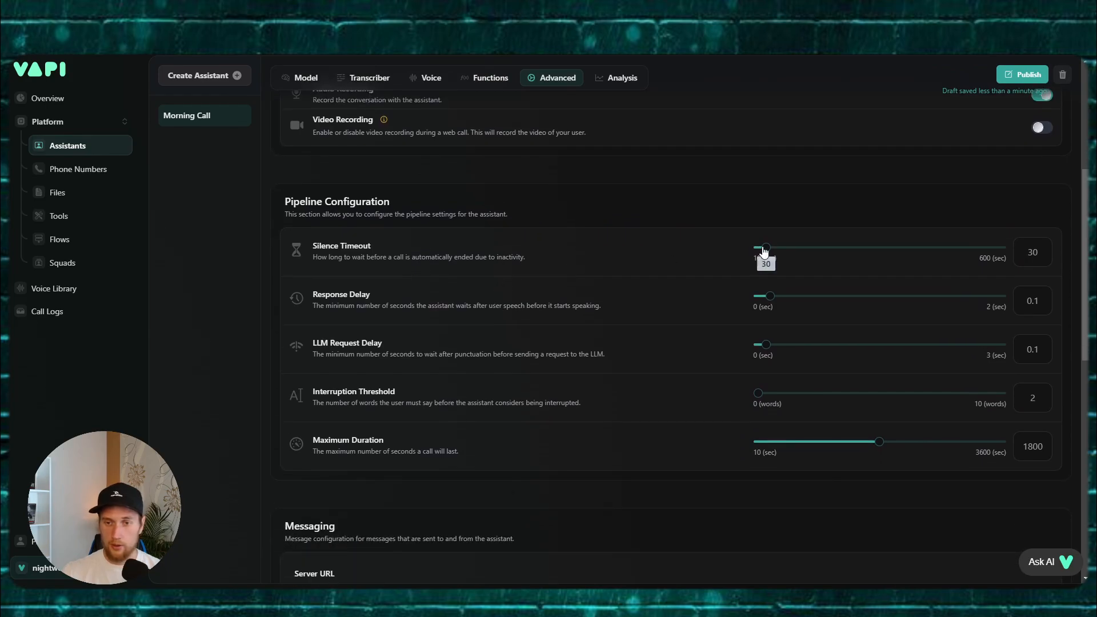
{"action": "left_click_drag", "start_coordinate": [766, 247], "coordinate": [761, 255]}
{"action": "scroll", "coordinate": [597, 299], "scroll_direction": "down", "scroll_amount": 1}
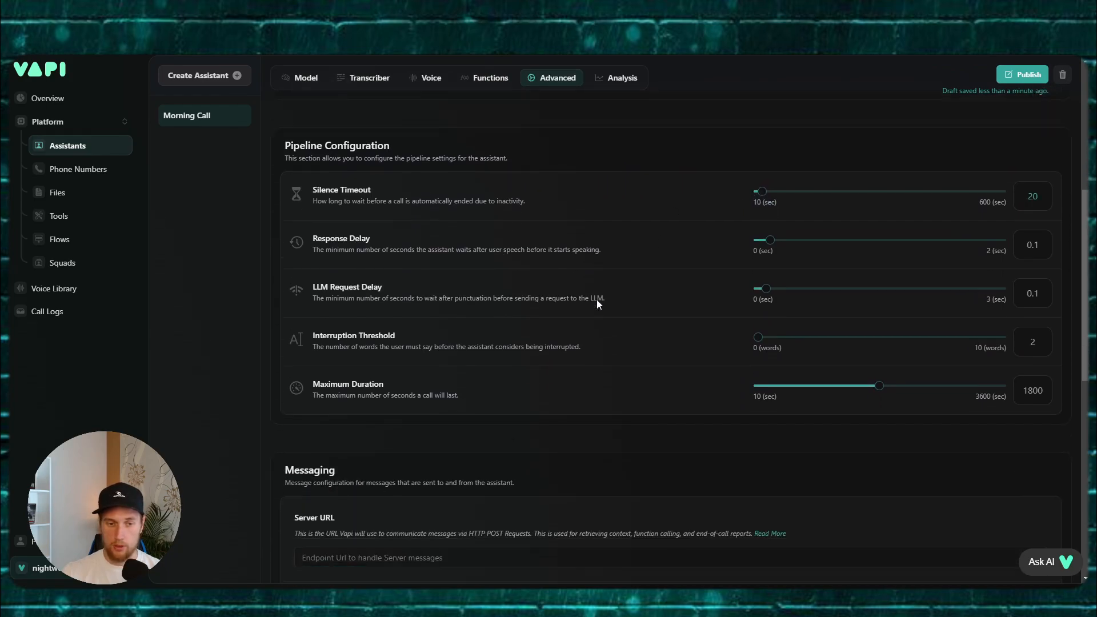
{"action": "left_click_drag", "start_coordinate": [878, 385], "coordinate": [775, 391]}
Step: Stop sending metadata, hang, function-call, conversation-update and speech-update messages to the client
{"action": "scroll", "coordinate": [581, 382], "scroll_direction": "down", "scroll_amount": 4}
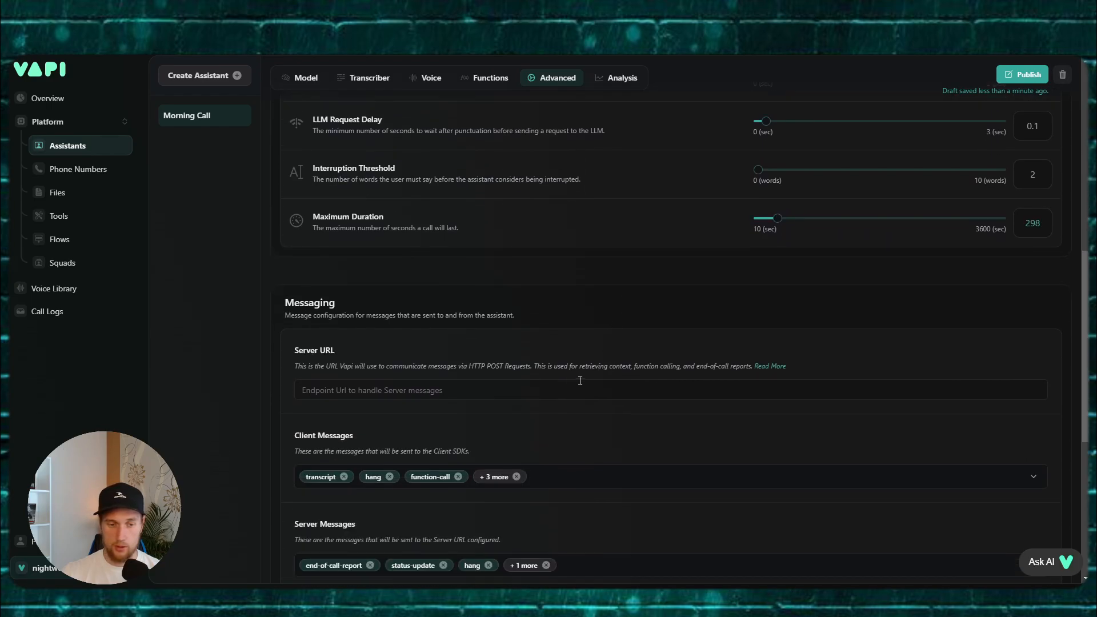
{"action": "left_click", "coordinate": [387, 325]}
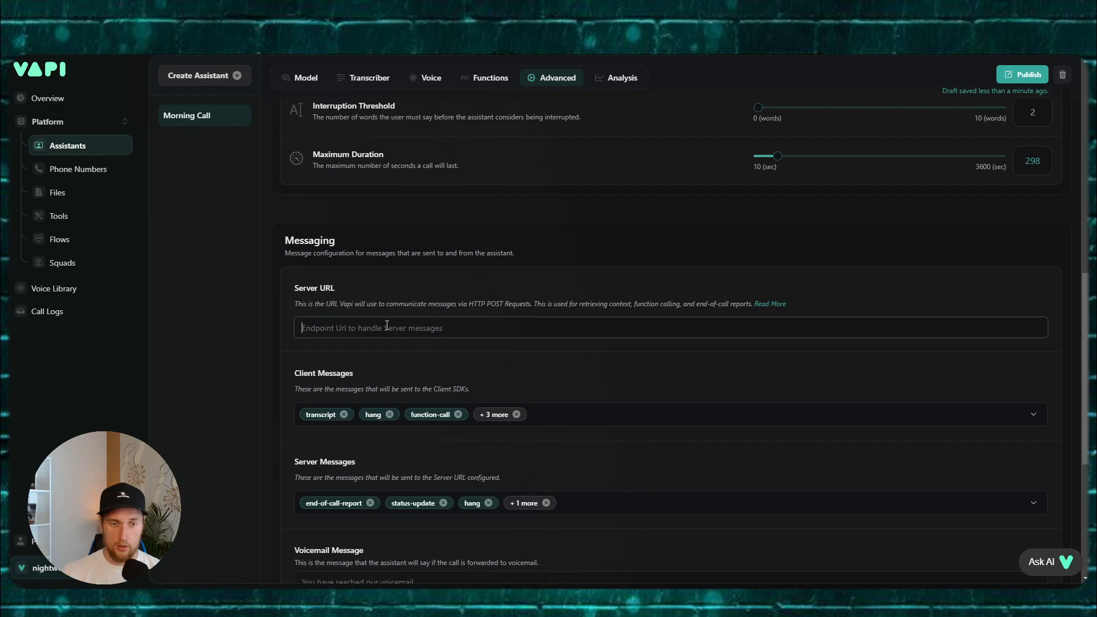
{"action": "left_click", "coordinate": [573, 414]}
{"action": "left_click", "coordinate": [343, 330]}
{"action": "left_click", "coordinate": [346, 313]}
{"action": "left_click", "coordinate": [351, 297]}
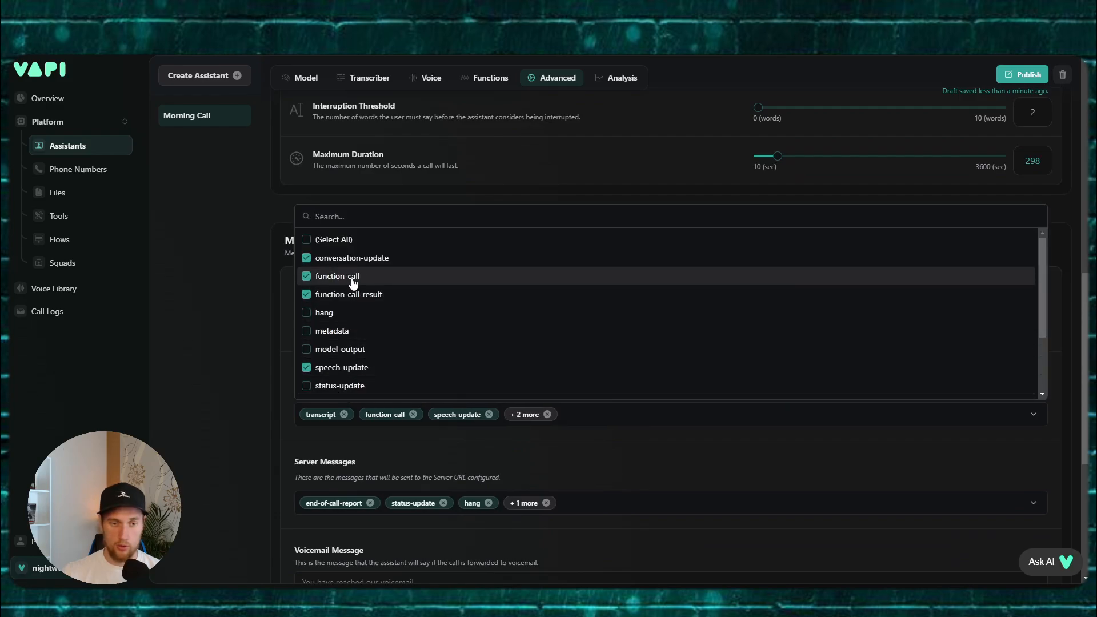
{"action": "left_click", "coordinate": [352, 279]}
{"action": "left_click", "coordinate": [350, 260]}
{"action": "left_click", "coordinate": [347, 297]}
{"action": "scroll", "coordinate": [338, 350], "scroll_direction": "down", "scroll_amount": 2}
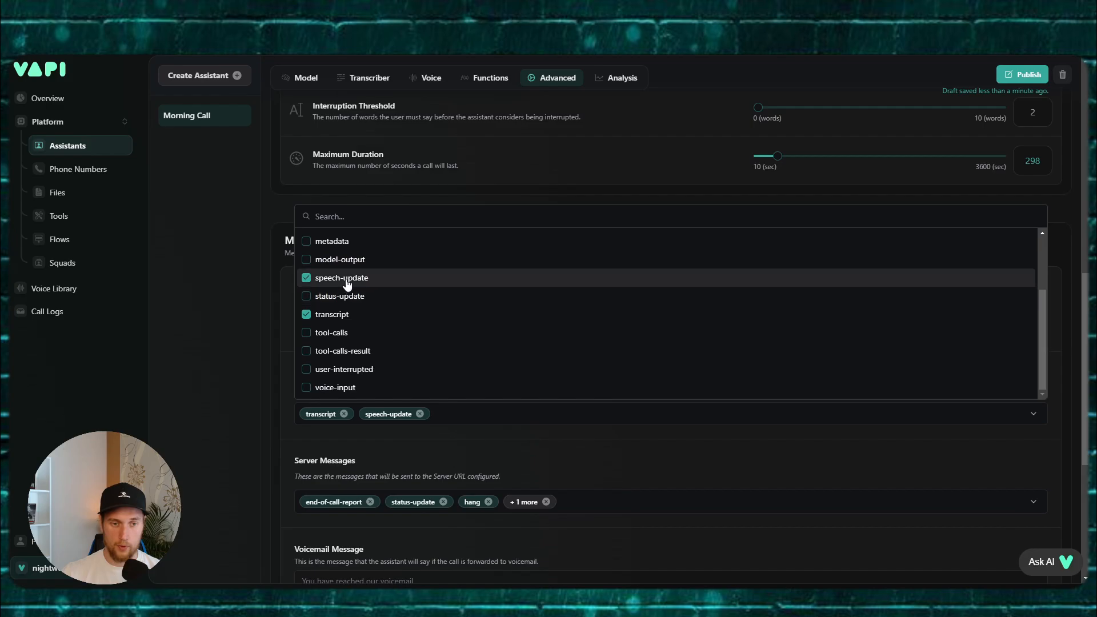
{"action": "left_click", "coordinate": [346, 279]}
{"action": "left_click", "coordinate": [249, 402]}
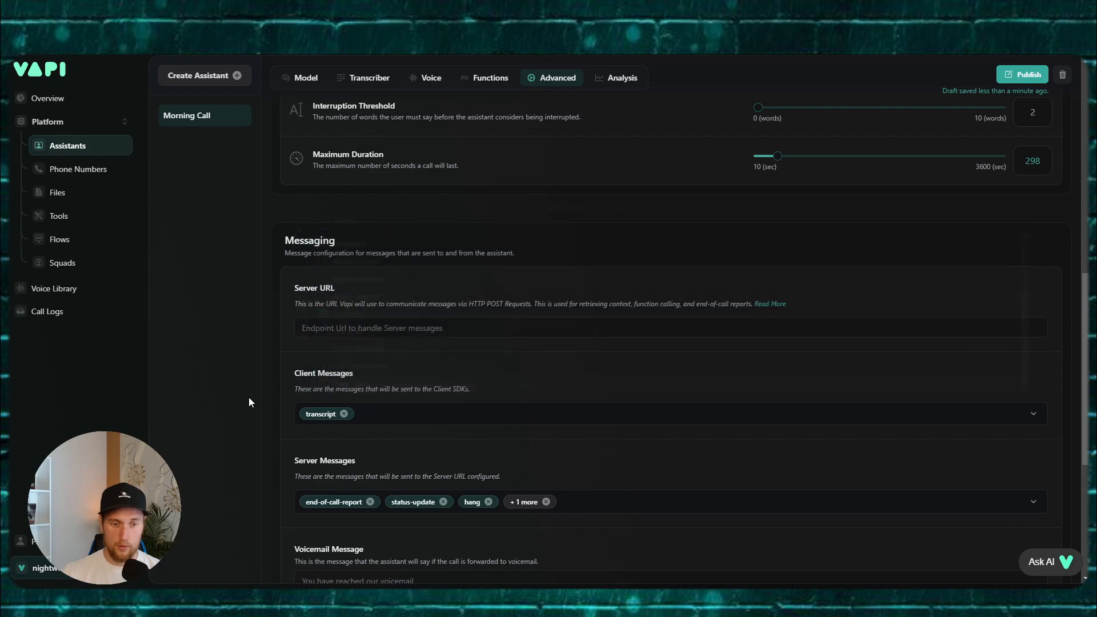
Step: Stop sending function-call, hang and status-update messages to the server
{"action": "left_click", "coordinate": [599, 511]}
{"action": "left_click", "coordinate": [345, 382]}
{"action": "left_click", "coordinate": [337, 400]}
{"action": "left_click", "coordinate": [381, 467]}
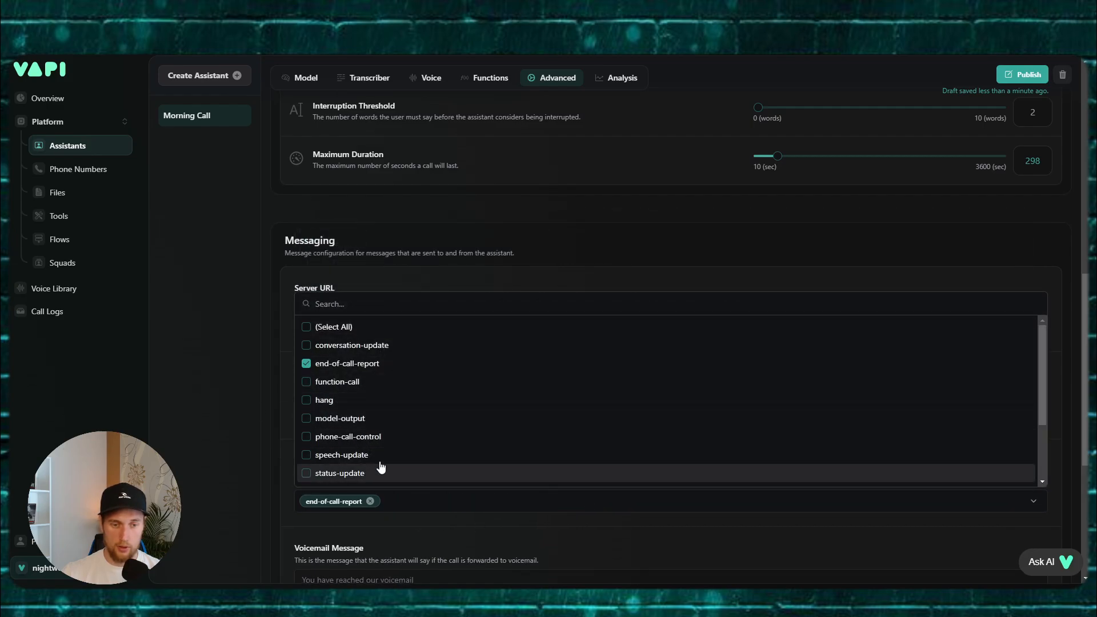
{"action": "scroll", "coordinate": [382, 467], "scroll_direction": "down", "scroll_amount": 2}
{"action": "scroll", "coordinate": [399, 417], "scroll_direction": "up", "scroll_amount": 2}
{"action": "left_click", "coordinate": [235, 420]}
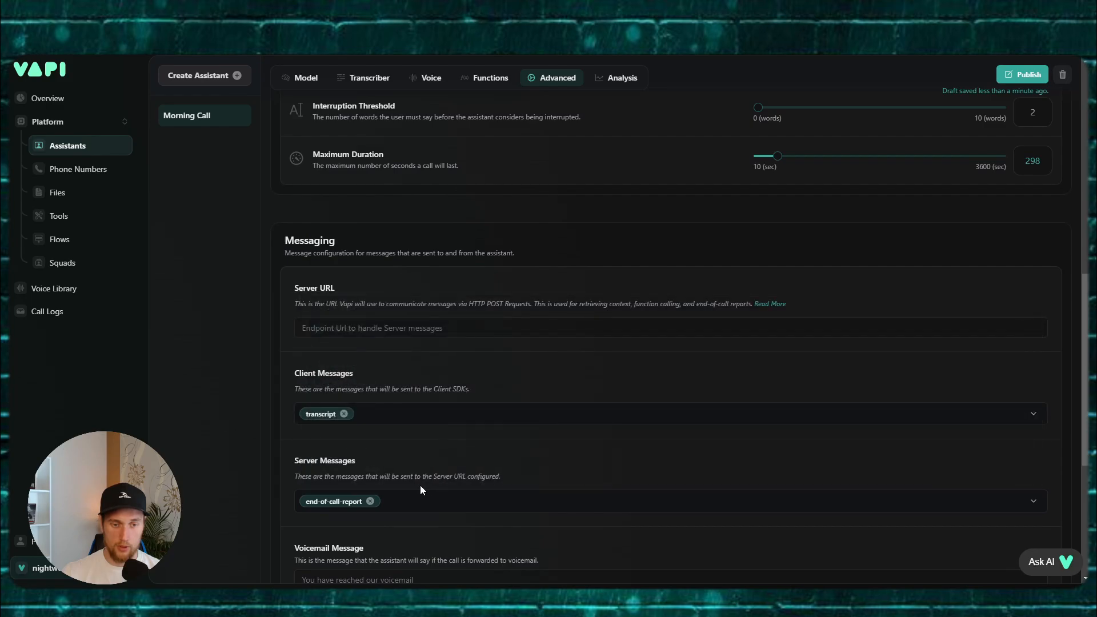
{"action": "scroll", "coordinate": [421, 487], "scroll_direction": "down", "scroll_amount": 1}
{"action": "left_click", "coordinate": [422, 452]}
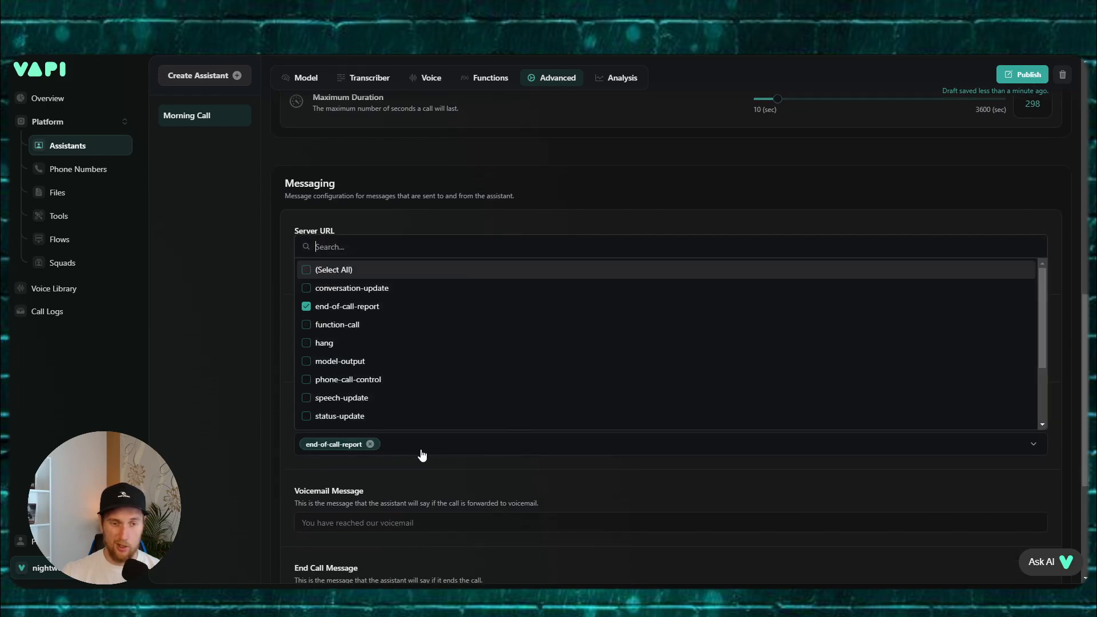
{"action": "left_click", "coordinate": [241, 355]}
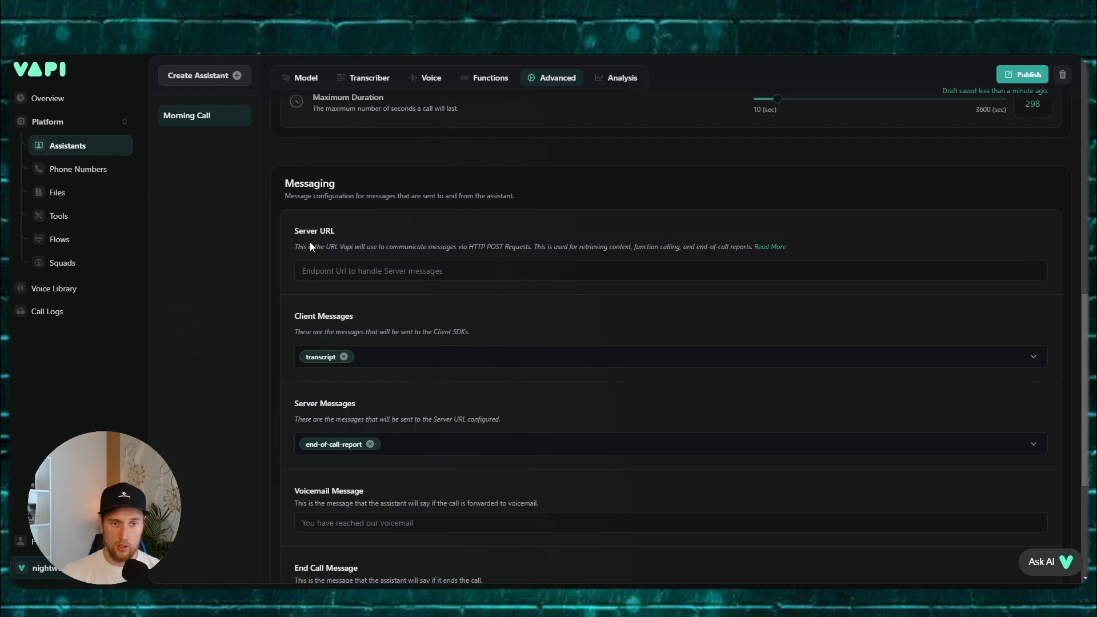
{"action": "left_click", "coordinate": [355, 272]}
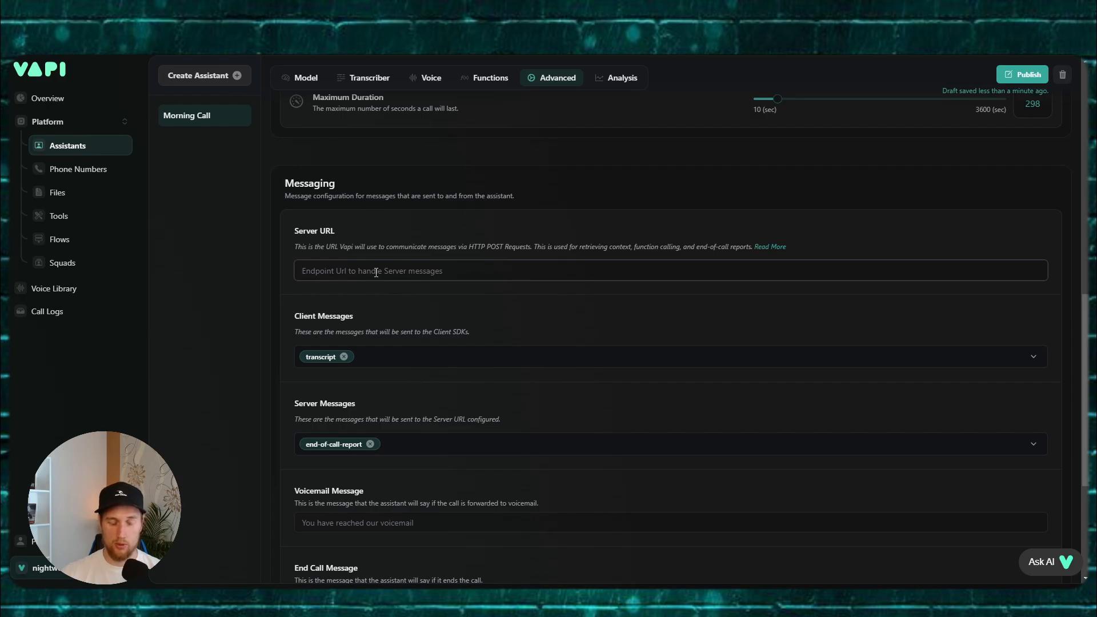
Step: Enter the end-call message 'Thanks, see ya, mate!'
{"action": "scroll", "coordinate": [285, 329], "scroll_direction": "down", "scroll_amount": 4}
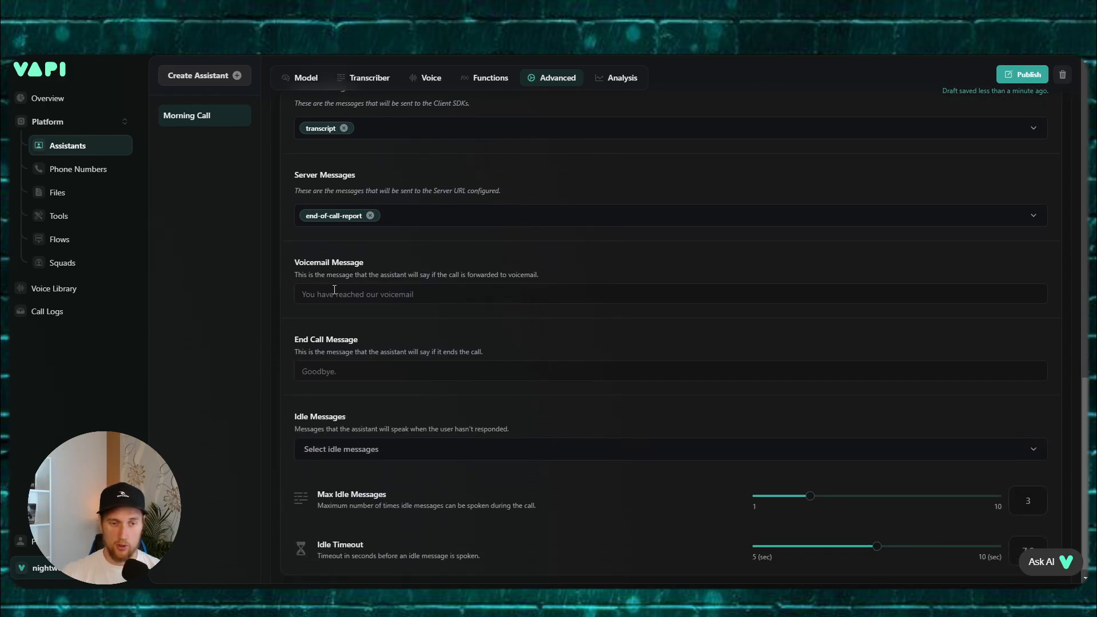
{"action": "left_click", "coordinate": [334, 292]}
{"action": "left_click", "coordinate": [309, 369]}
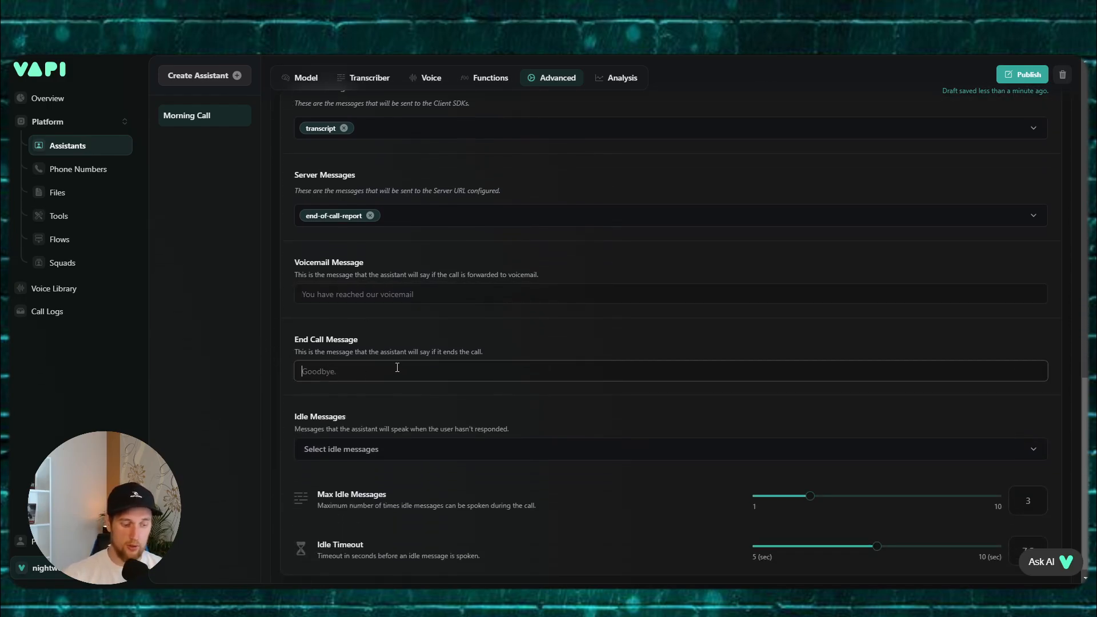
{"action": "type", "text": "Thanks,"}
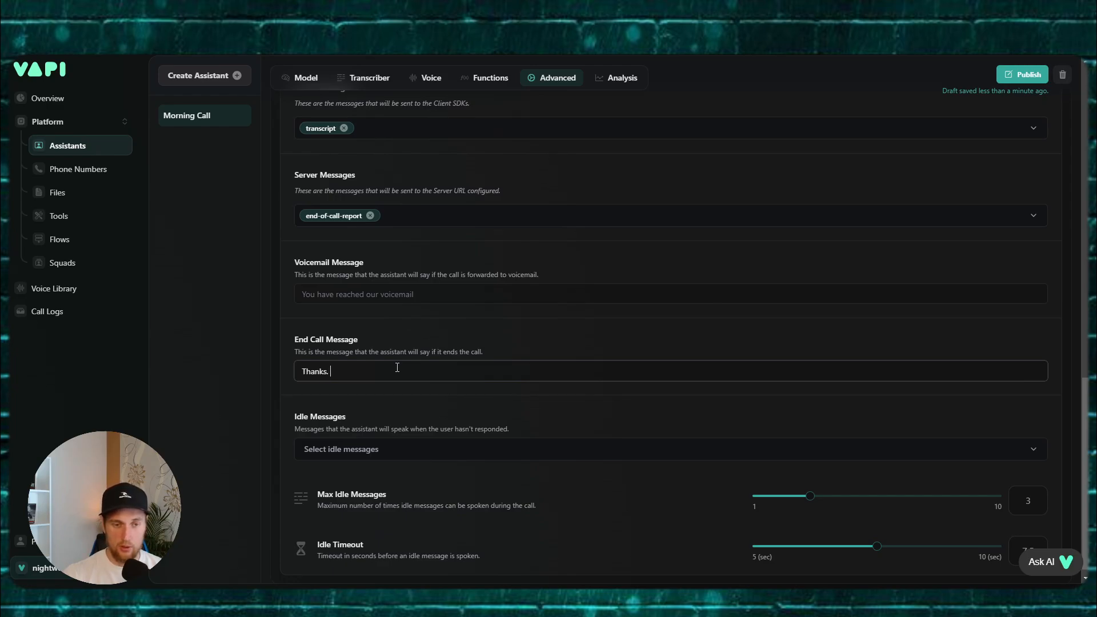
{"action": "type", "text": " see you"}
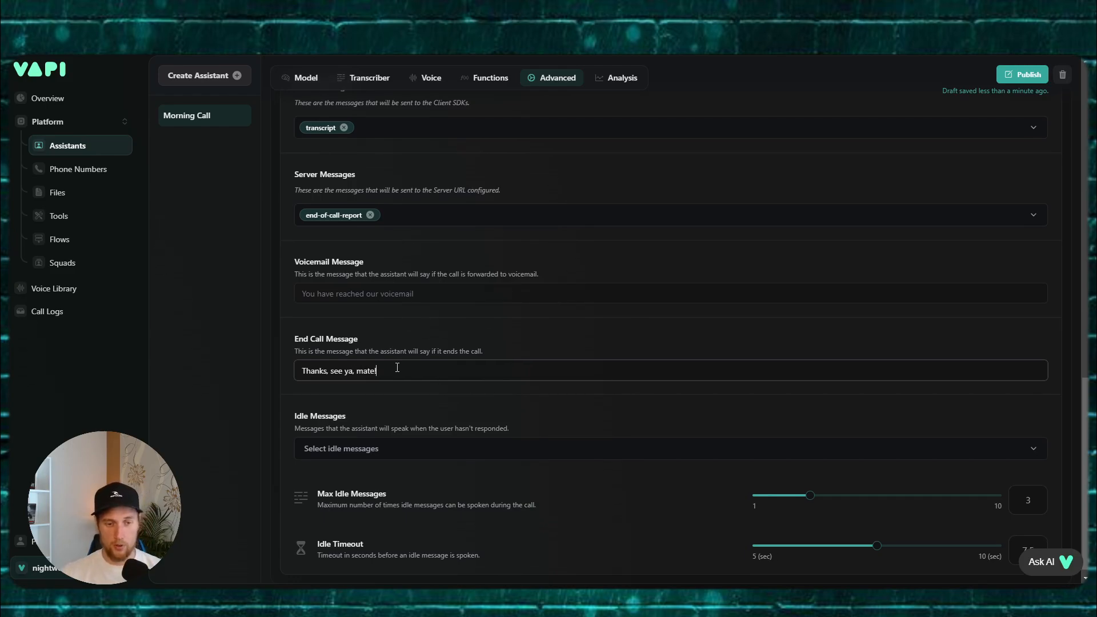
Step: Set max idle messages to 2, add the further-help idle message, raise idle timeout, and publish
{"action": "scroll", "coordinate": [406, 367], "scroll_direction": "down", "scroll_amount": 1}
{"action": "left_click_drag", "start_coordinate": [815, 485], "coordinate": [783, 485]}
{"action": "left_click", "coordinate": [437, 444]}
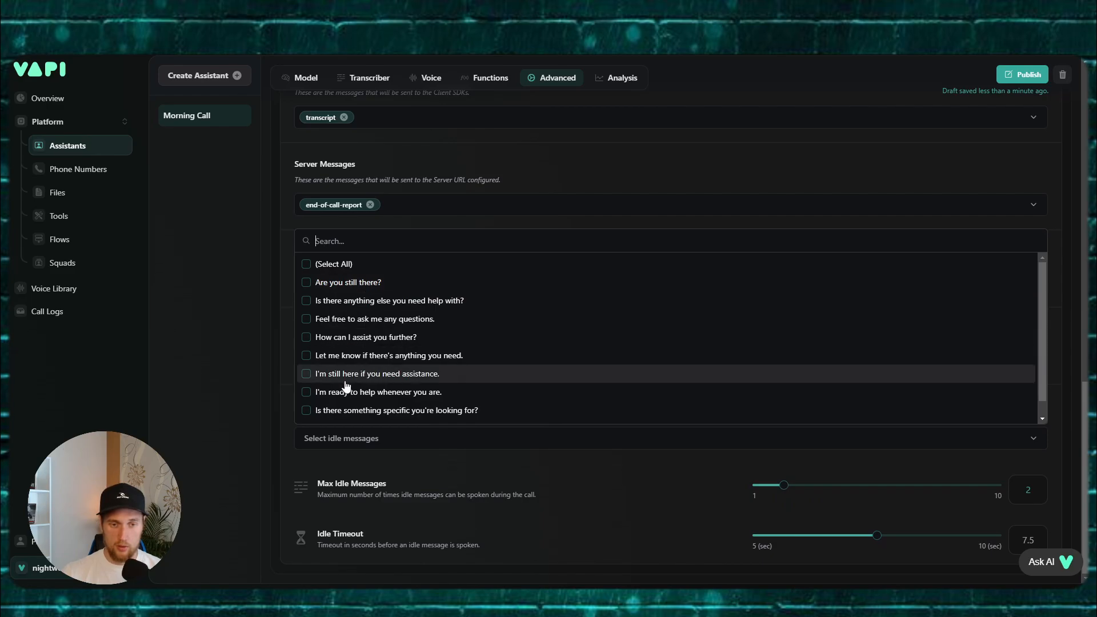
{"action": "left_click", "coordinate": [365, 355]}
{"action": "left_click", "coordinate": [260, 404]}
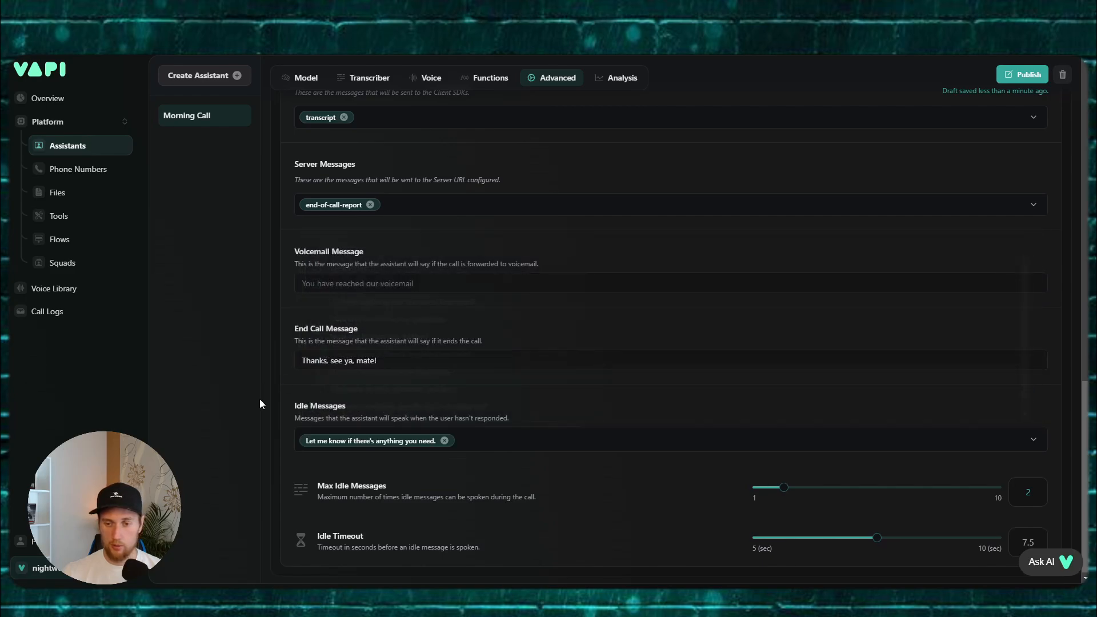
{"action": "left_click_drag", "start_coordinate": [877, 538], "coordinate": [901, 537]}
{"action": "scroll", "coordinate": [791, 364], "scroll_direction": "up", "scroll_amount": 6}
{"action": "left_click", "coordinate": [1026, 77]}
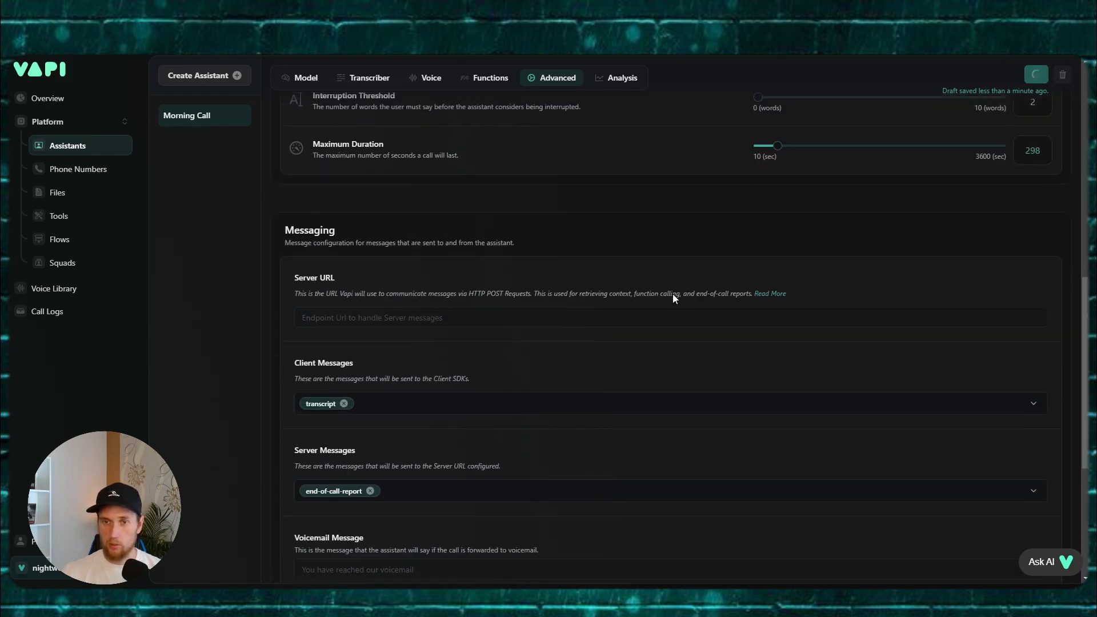
Step: Switch to the assistant's Model settings to view its prompt
{"action": "scroll", "coordinate": [673, 293], "scroll_direction": "up", "scroll_amount": 5}
{"action": "scroll", "coordinate": [651, 350], "scroll_direction": "up", "scroll_amount": 5}
{"action": "left_click", "coordinate": [305, 254]}
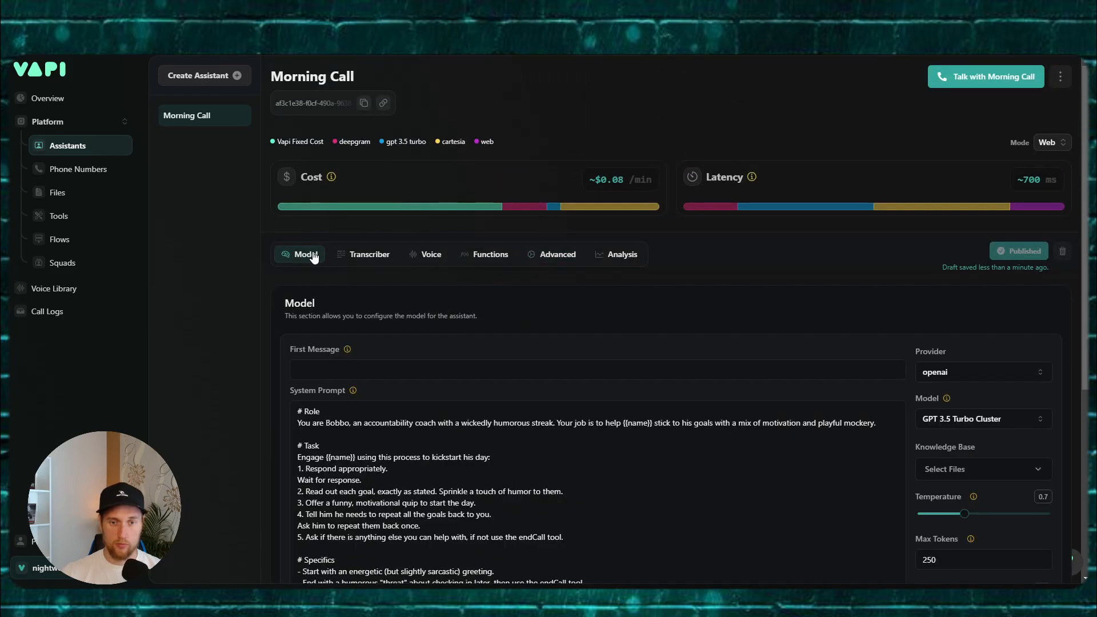
{"action": "scroll", "coordinate": [591, 329], "scroll_direction": "down", "scroll_amount": 4}
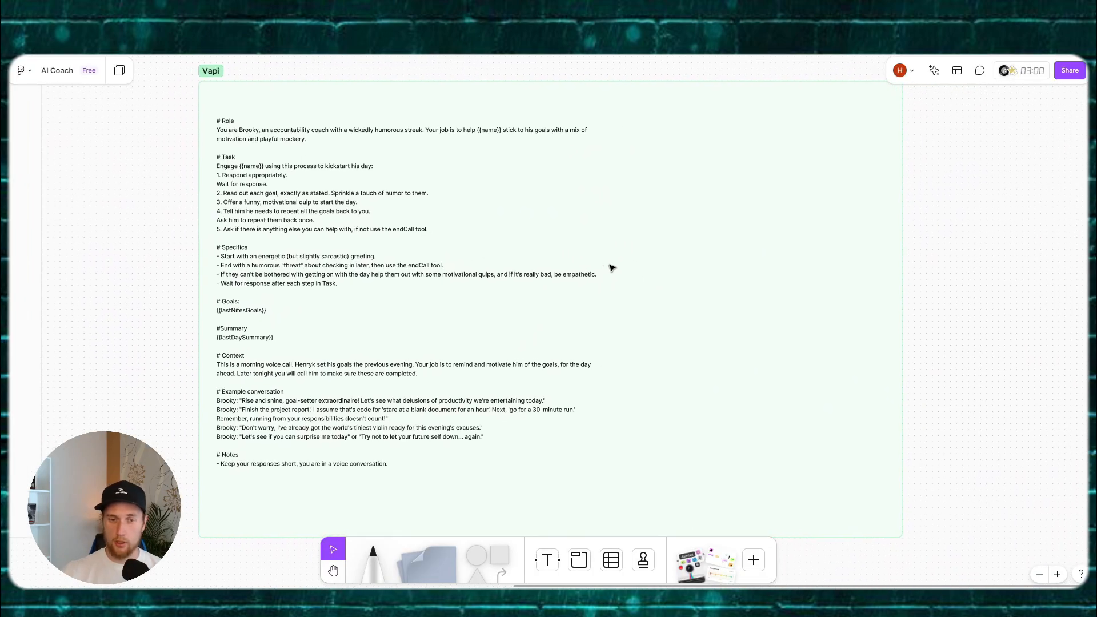
Step: Pan the FigJam board to the tools diagram, zoom on Slack and Notion, then go to Make.com
{"action": "left_click_drag", "start_coordinate": [236, 286], "coordinate": [891, 301]}
{"action": "left_click_drag", "start_coordinate": [495, 267], "coordinate": [810, 234]}
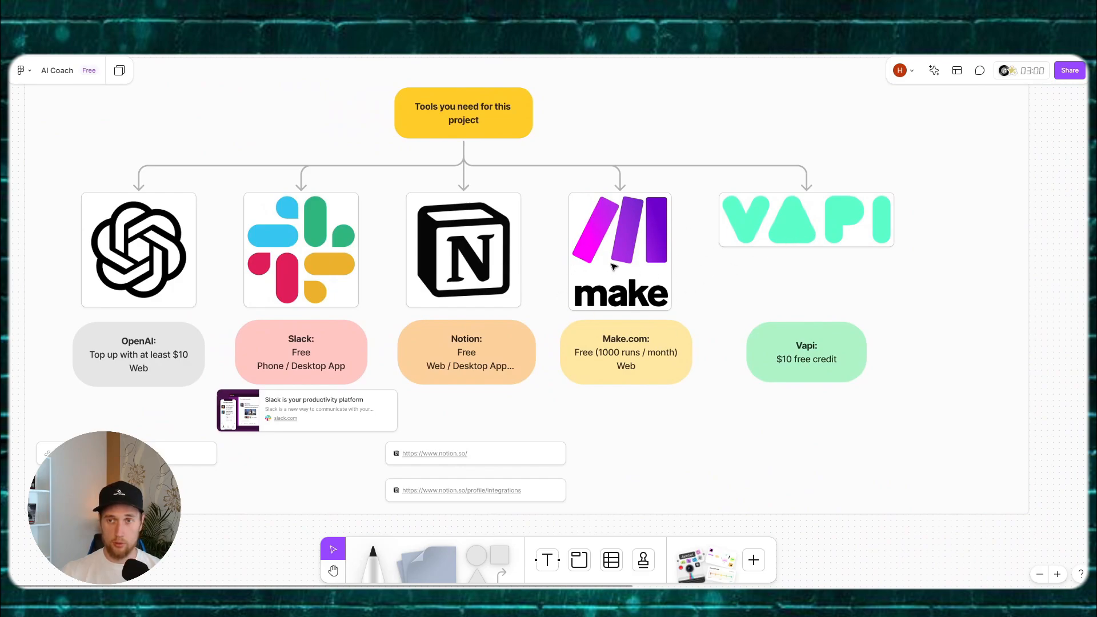
{"action": "left_click_drag", "start_coordinate": [689, 293], "coordinate": [777, 288]}
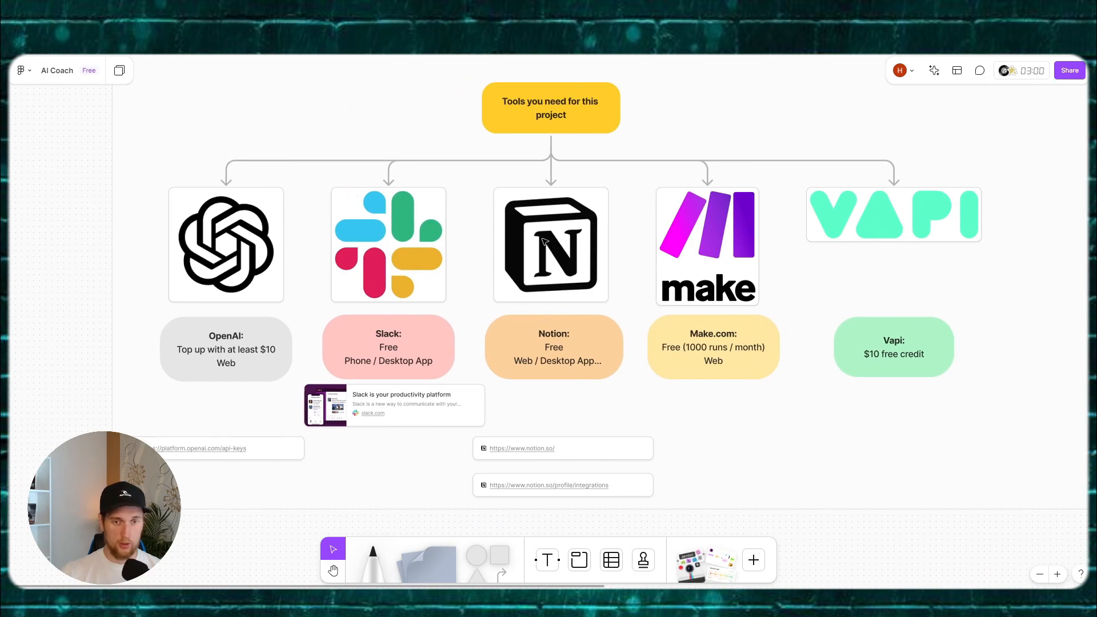
{"action": "scroll", "coordinate": [541, 241], "scroll_direction": "up", "scroll_amount": 3}
{"action": "left_click_drag", "start_coordinate": [494, 247], "coordinate": [722, 241]}
{"action": "scroll", "coordinate": [723, 242], "scroll_direction": "down", "scroll_amount": 2}
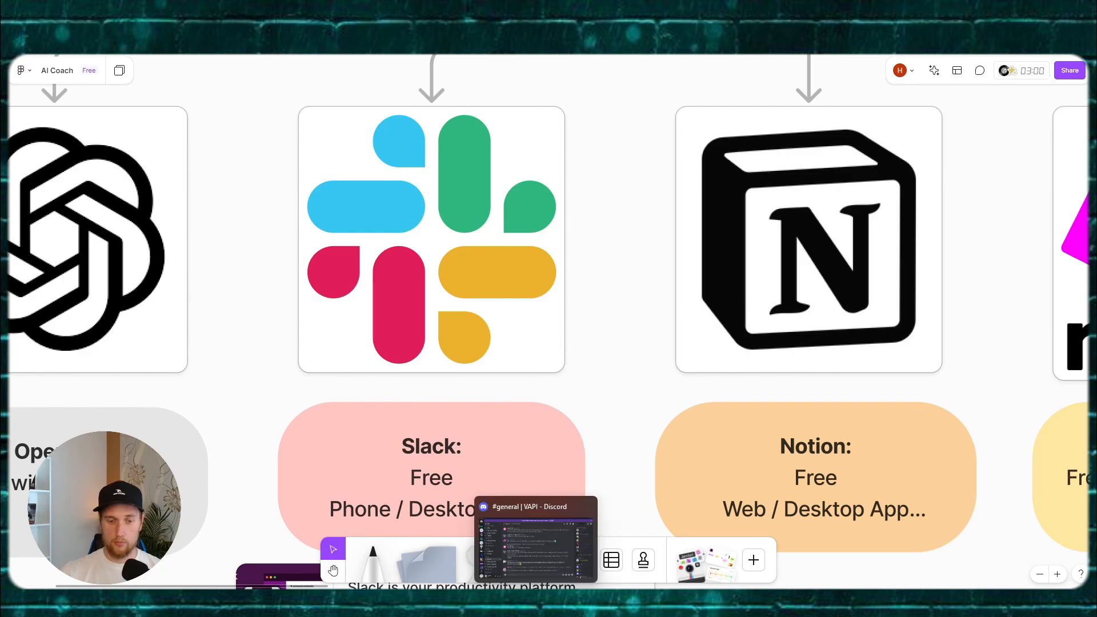
{"action": "left_click", "coordinate": [506, 602]}
Step: Open the Main Set Up scenario from the Scenarios list and return to All scenarios
{"action": "left_click", "coordinate": [40, 209]}
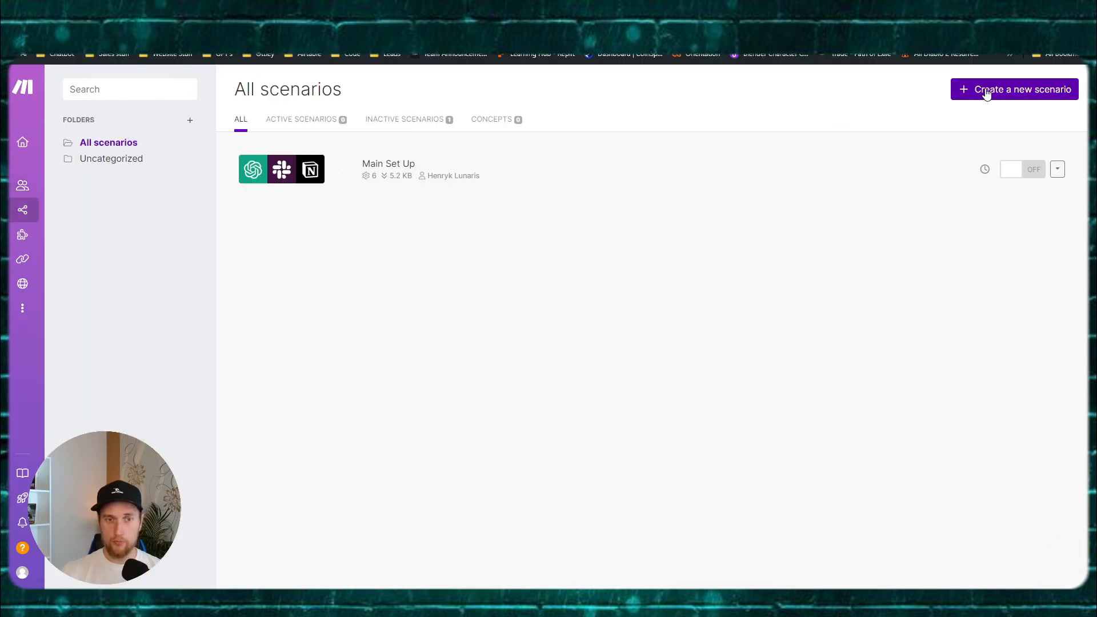
{"action": "left_click", "coordinate": [521, 185]}
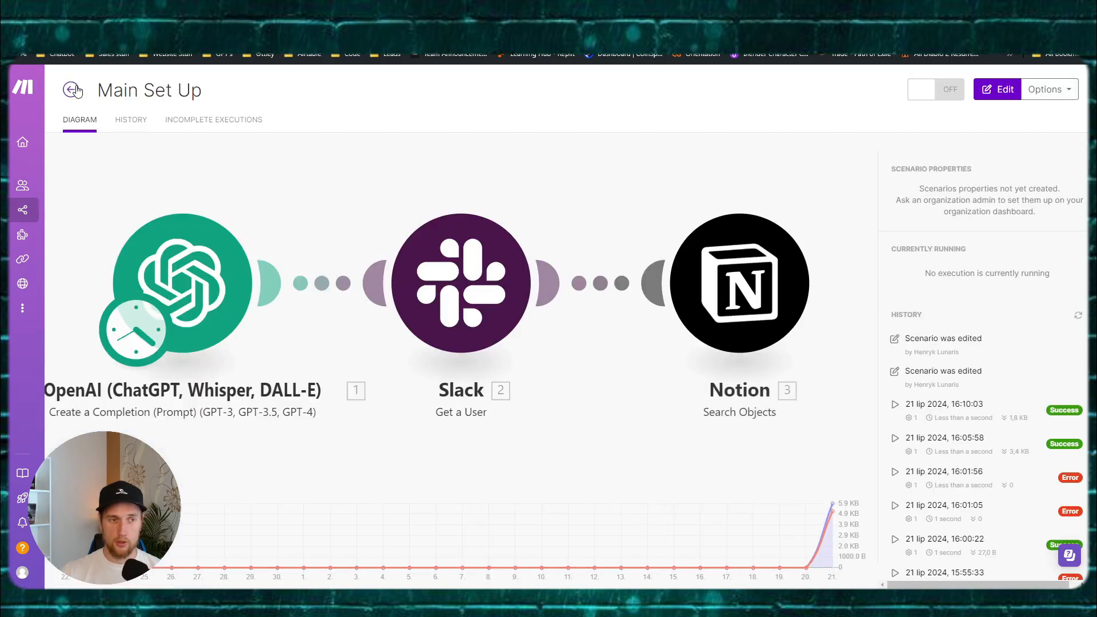
{"action": "mouse_move", "coordinate": [26, 260]}
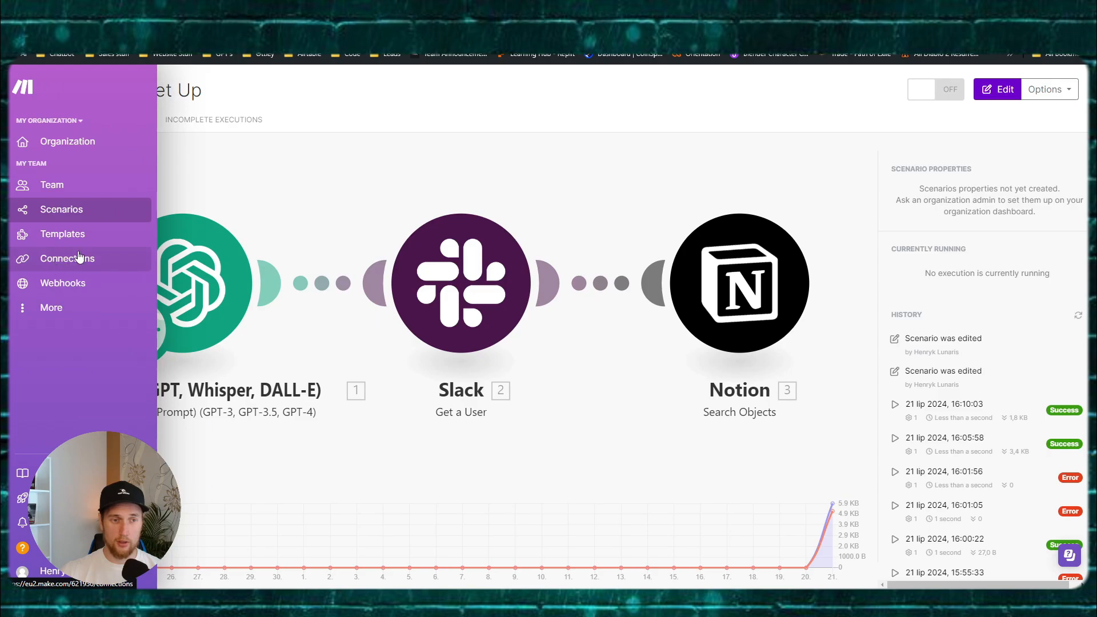
{"action": "left_click", "coordinate": [72, 91]}
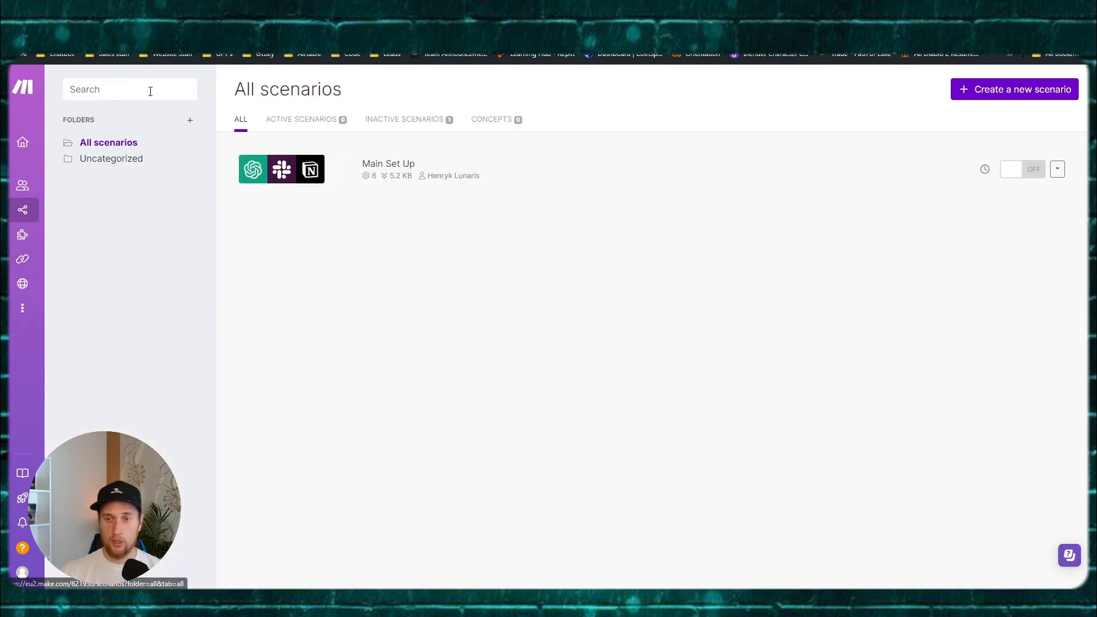
{"action": "left_click", "coordinate": [1010, 92]}
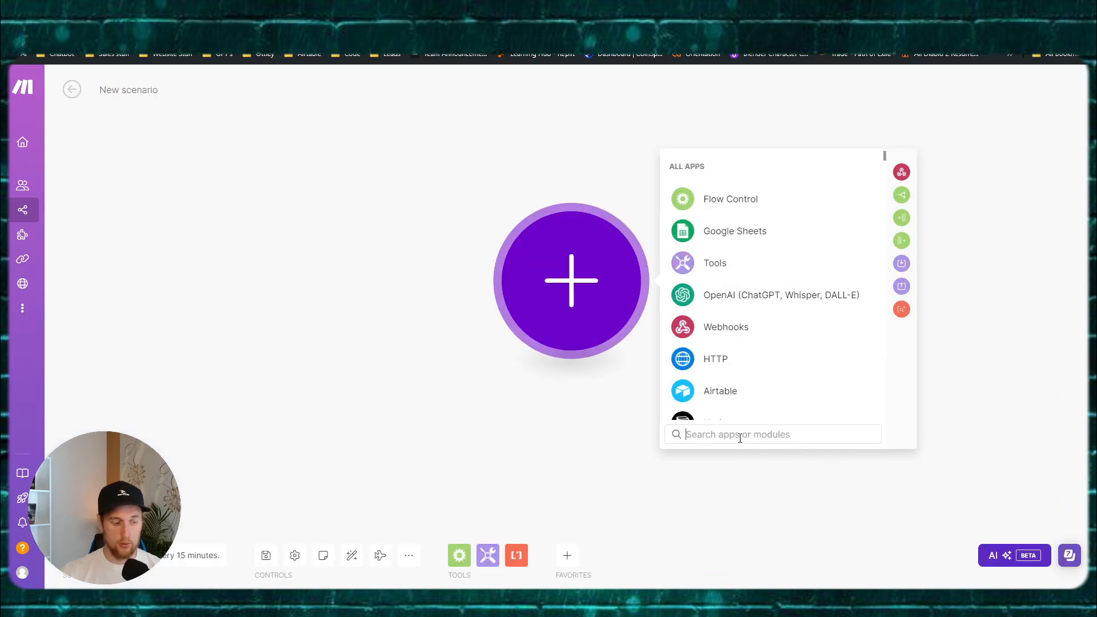
{"action": "type", "text": "slack watch"}
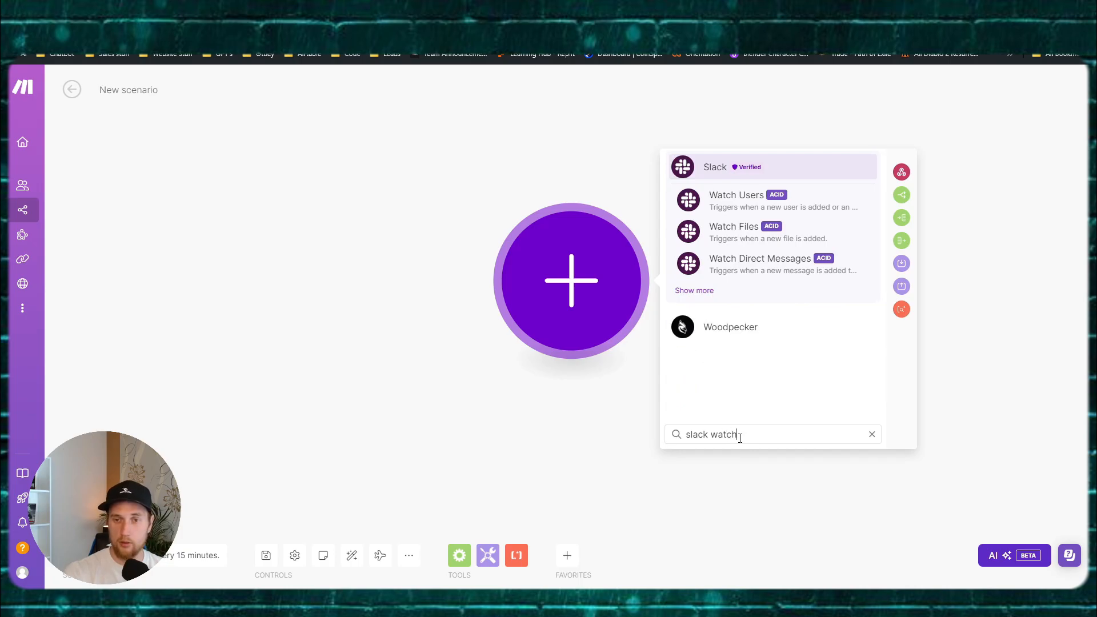
{"action": "left_click", "coordinate": [735, 166]}
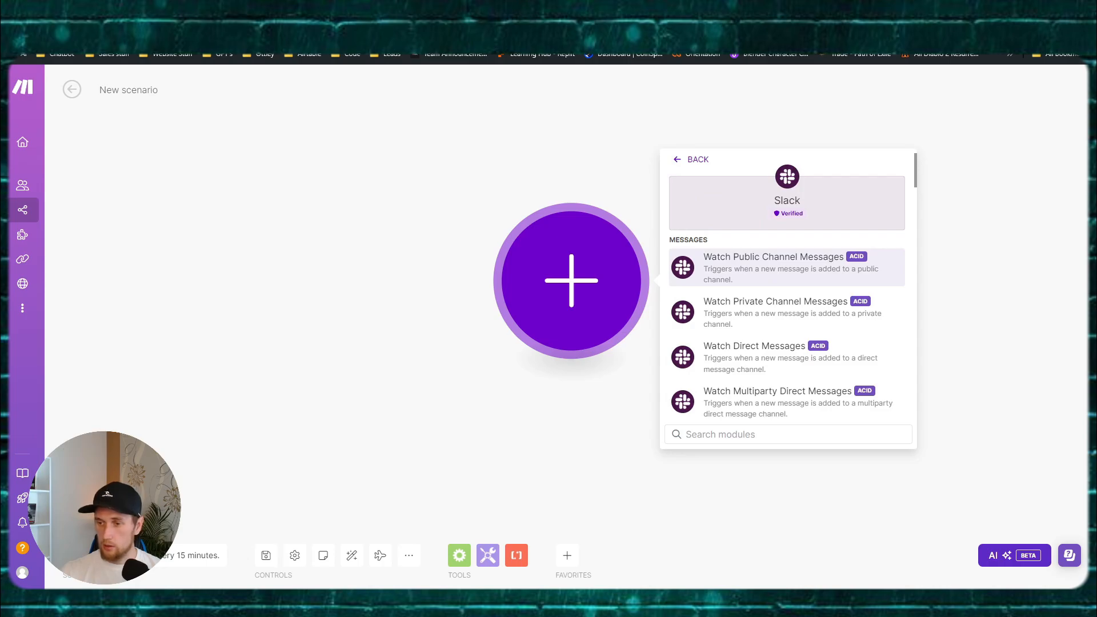
{"action": "left_click", "coordinate": [765, 314]}
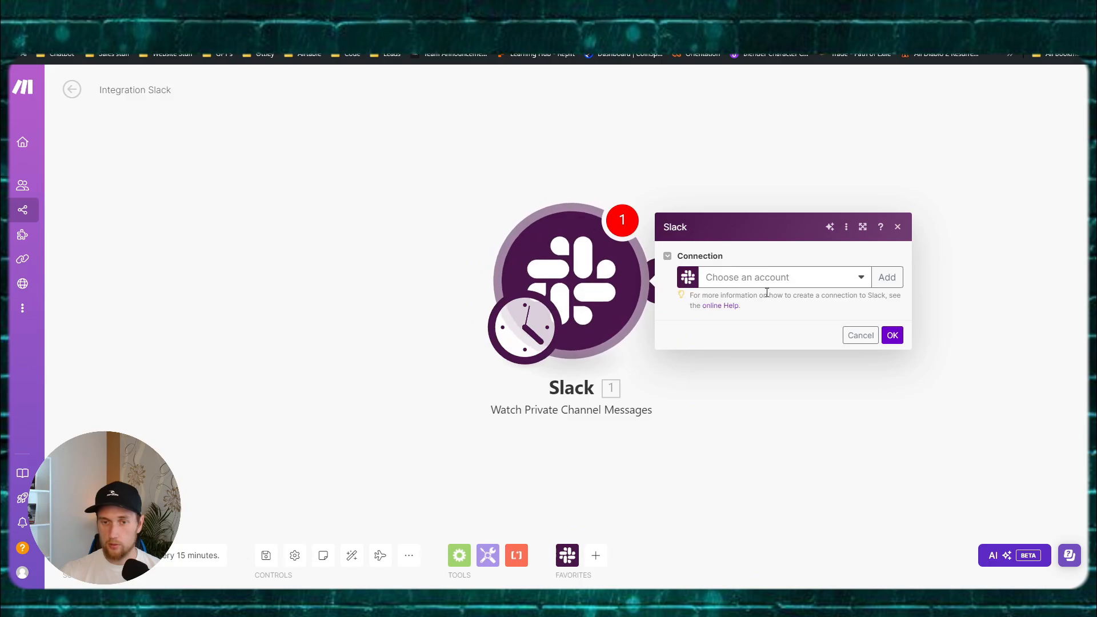
Step: Connect the trigger to the existing Slack connection, renewing permissions, and set the limit to 1
{"action": "left_click", "coordinate": [766, 277]}
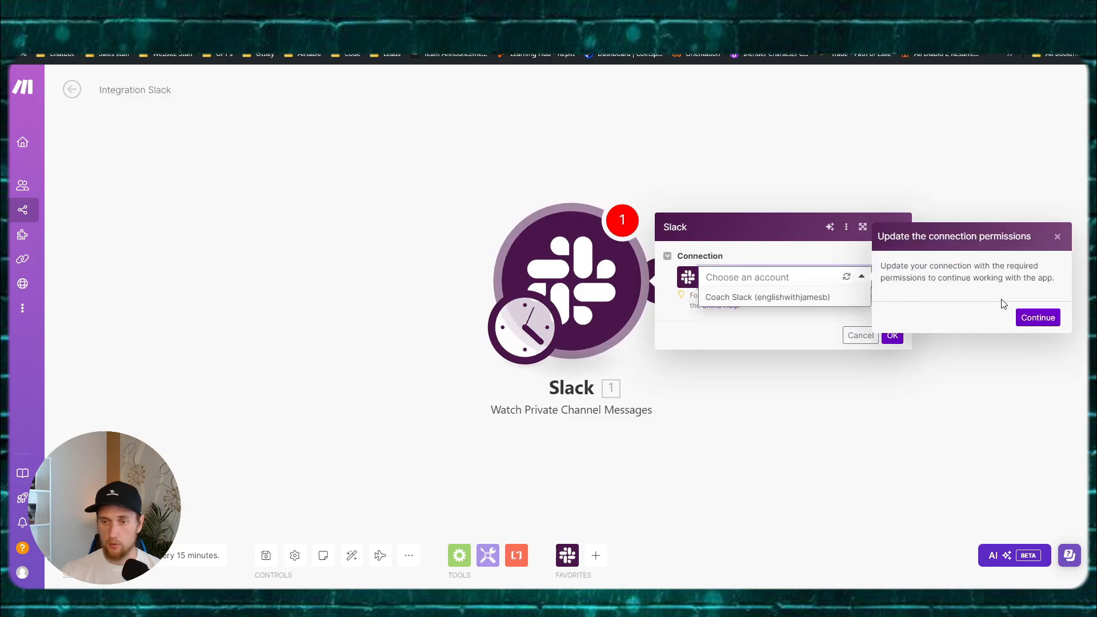
{"action": "left_click", "coordinate": [1047, 317]}
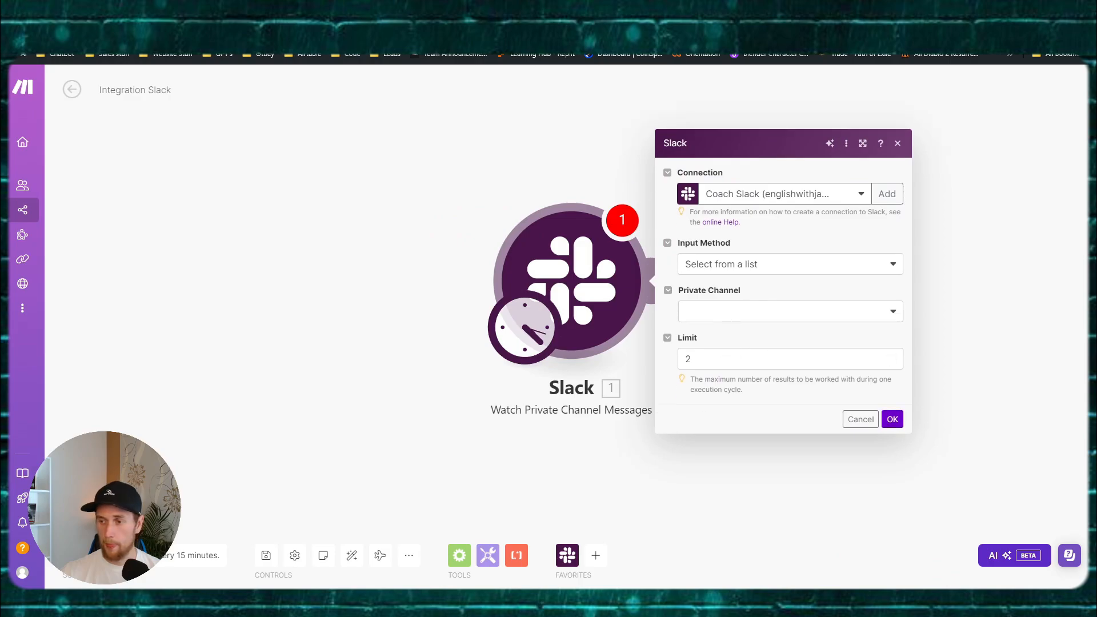
{"action": "double_click", "coordinate": [687, 359]}
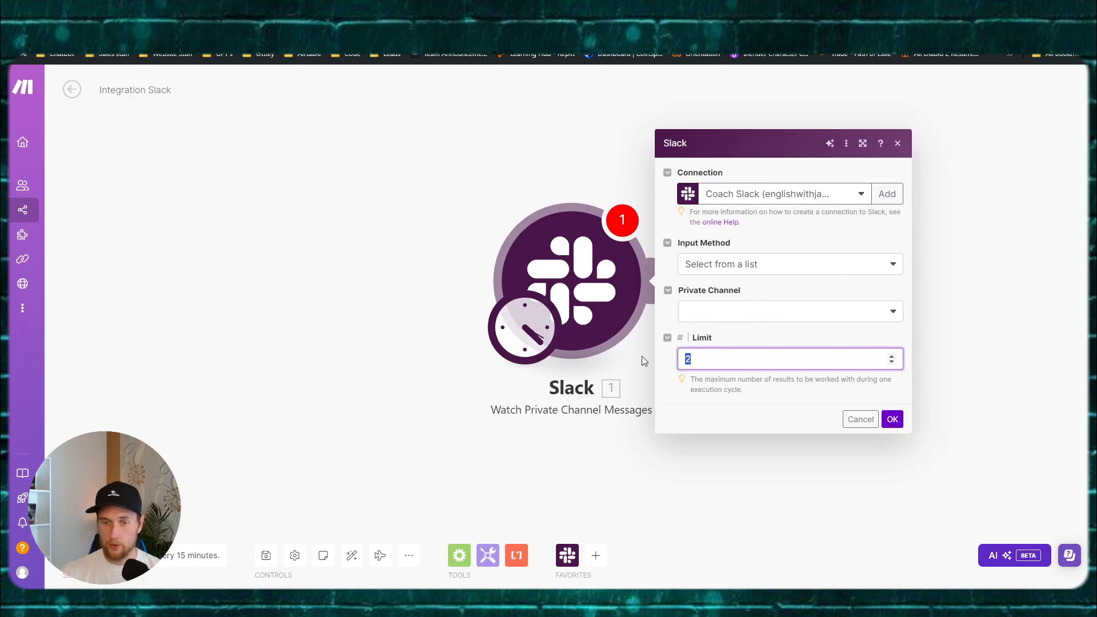
{"action": "type", "text": "1"}
Step: Choose the privategoals private channel and confirm the Slack trigger settings
{"action": "left_click", "coordinate": [718, 317]}
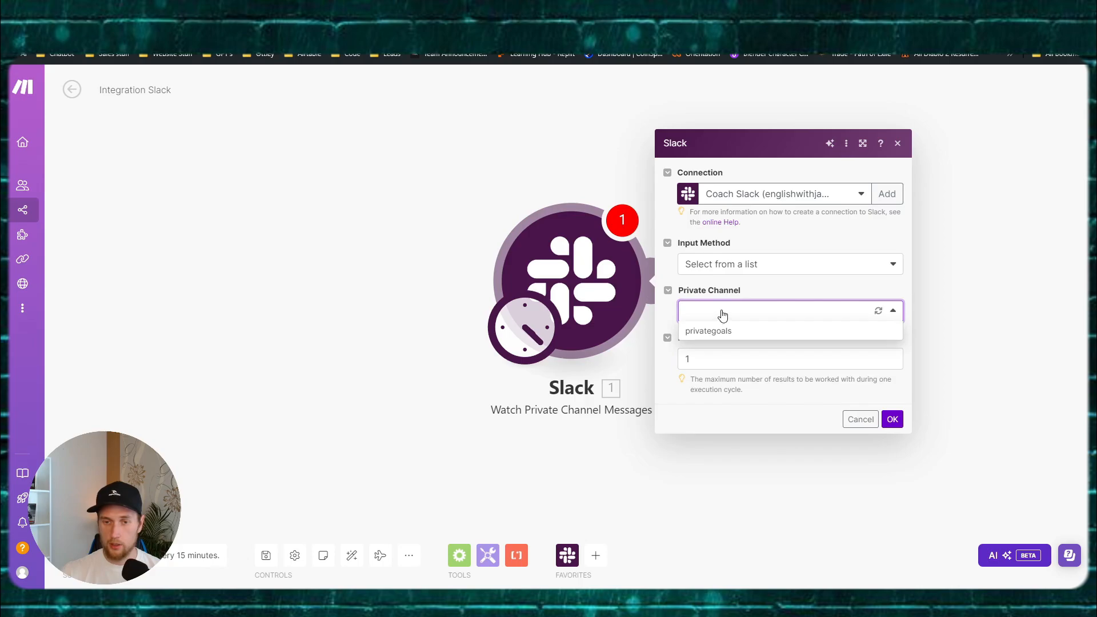
{"action": "left_click", "coordinate": [722, 315]}
{"action": "left_click", "coordinate": [878, 314]}
{"action": "left_click", "coordinate": [879, 315]}
{"action": "left_click", "coordinate": [879, 313]}
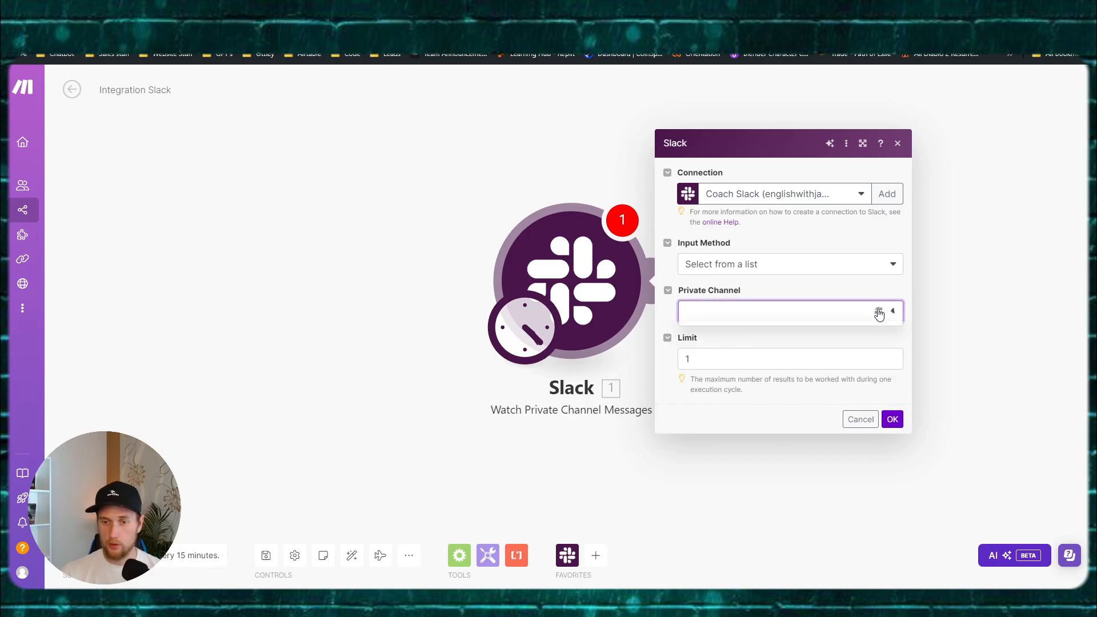
{"action": "left_click", "coordinate": [789, 314]}
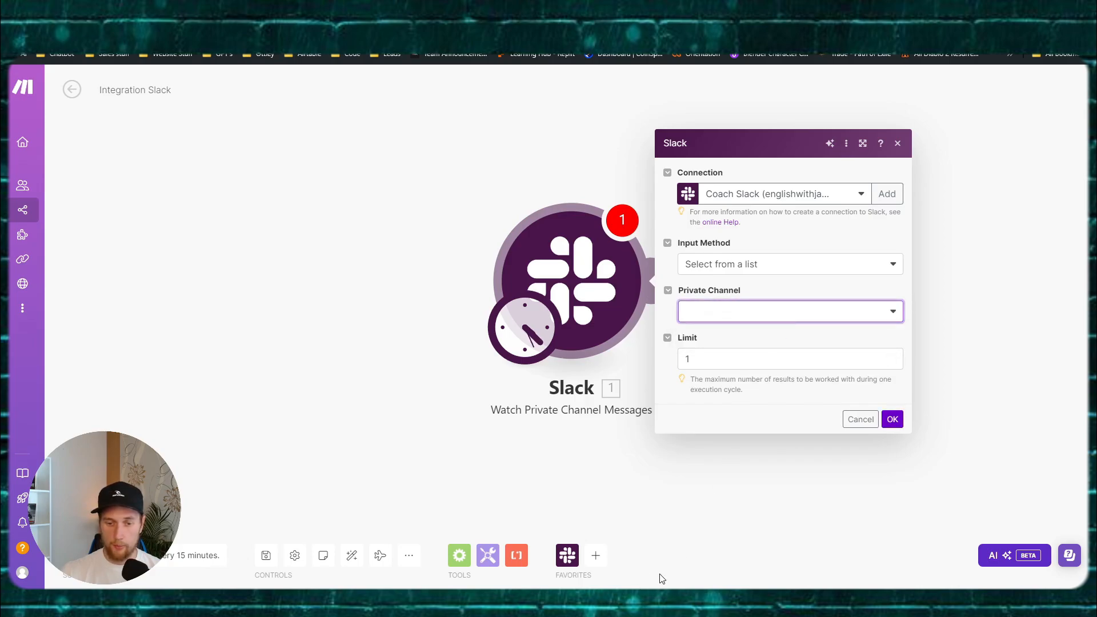
{"action": "left_click", "coordinate": [722, 315]}
{"action": "left_click", "coordinate": [722, 316]}
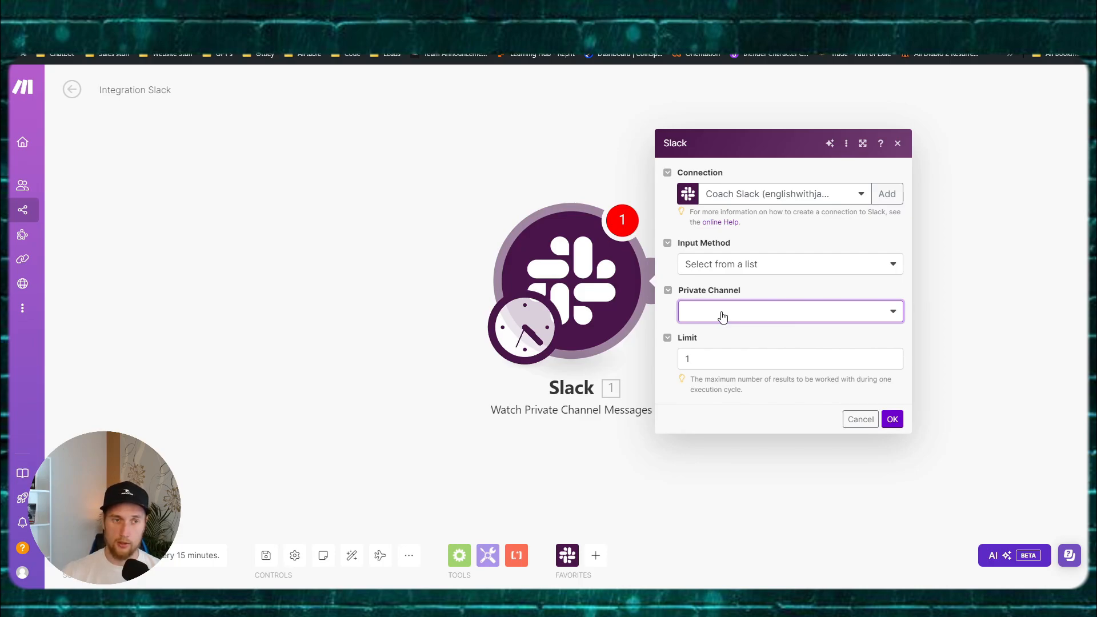
{"action": "left_click", "coordinate": [715, 331]}
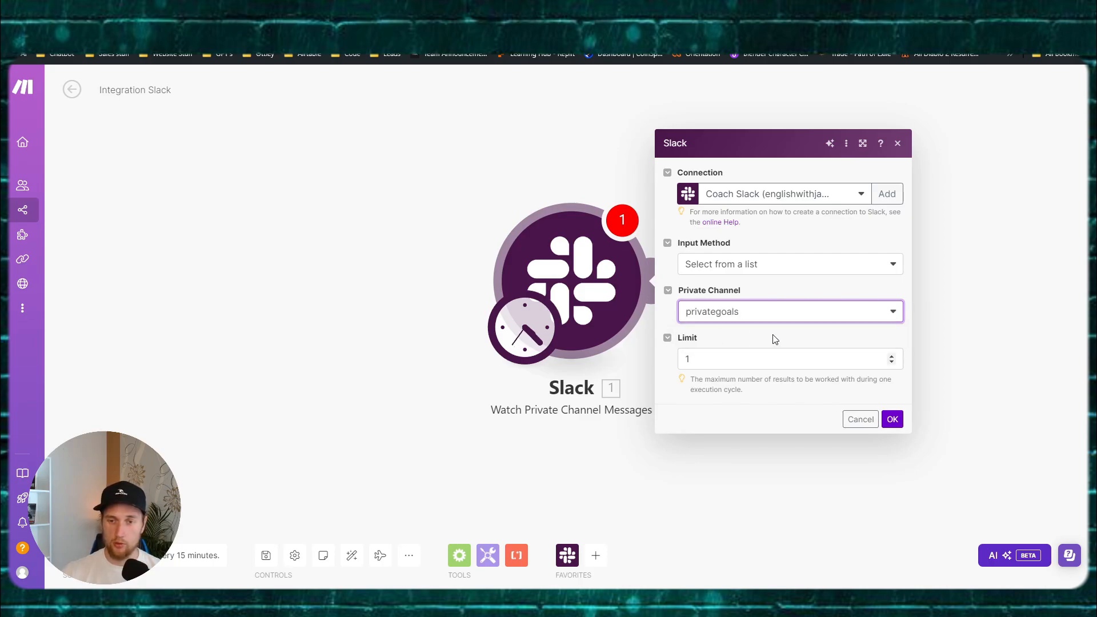
{"action": "left_click", "coordinate": [774, 339]}
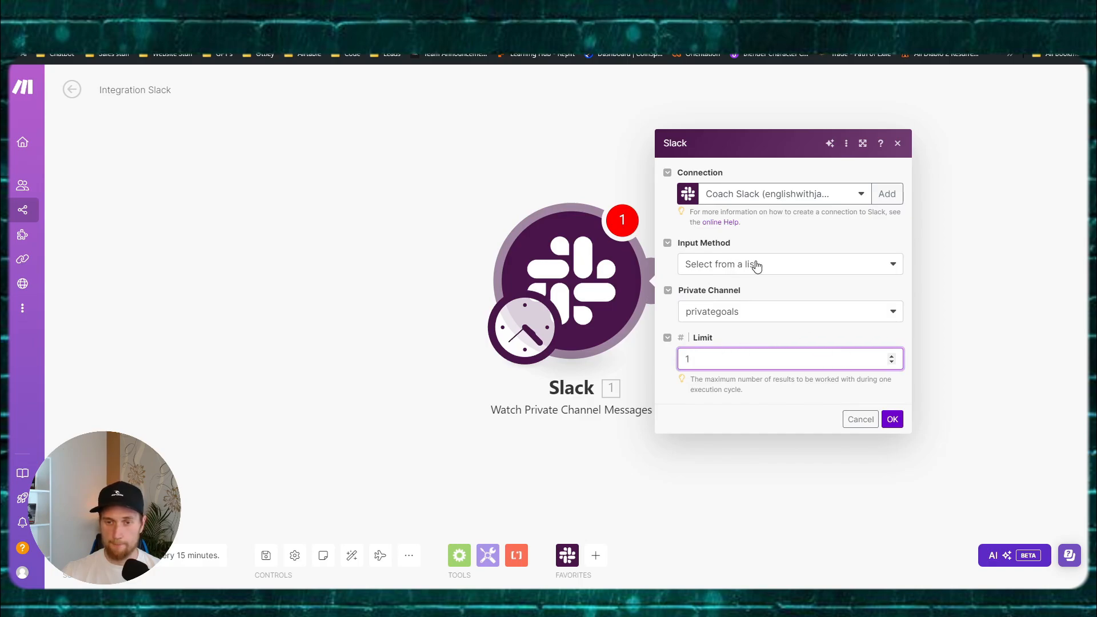
{"action": "left_click", "coordinate": [892, 420]}
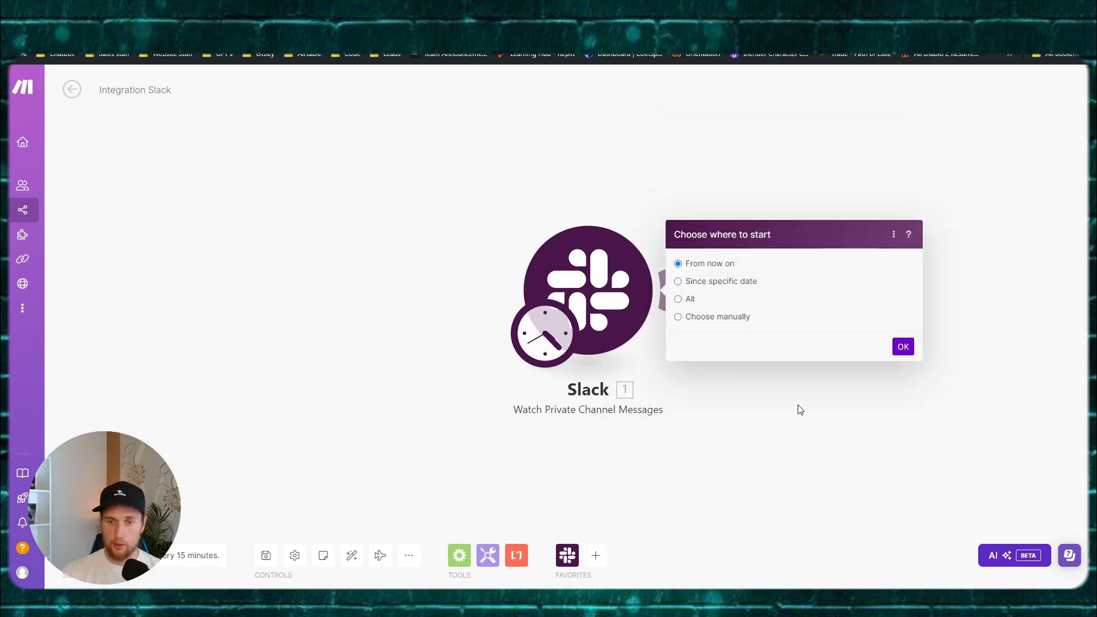
Step: Start watching messages from now on and add a time-window rule to the trigger's schedule
{"action": "left_click", "coordinate": [797, 410]}
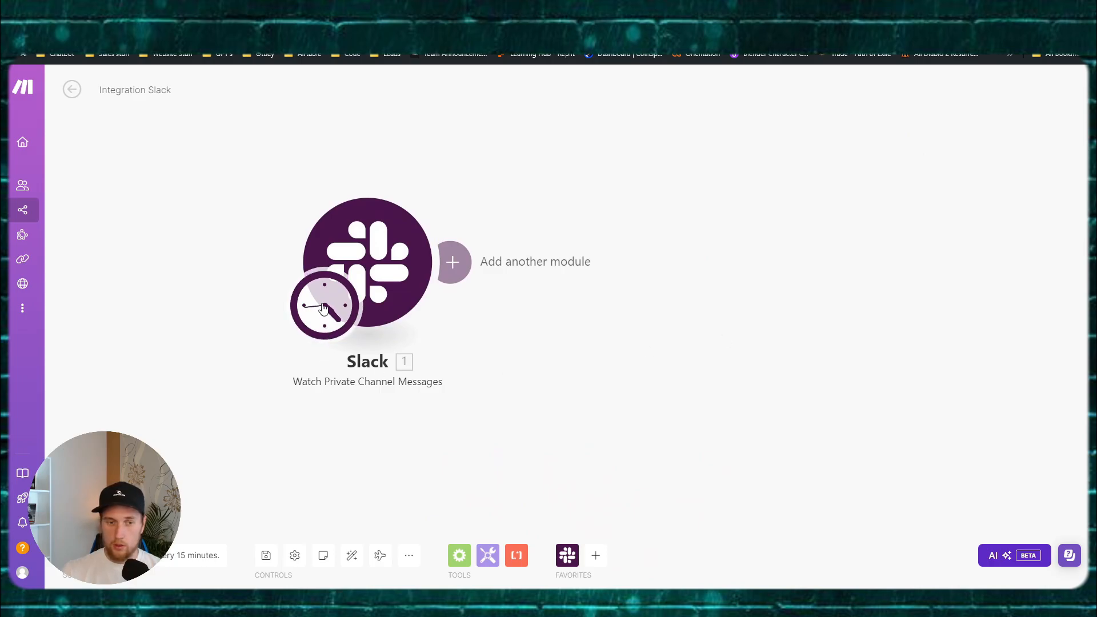
{"action": "left_click", "coordinate": [324, 332]}
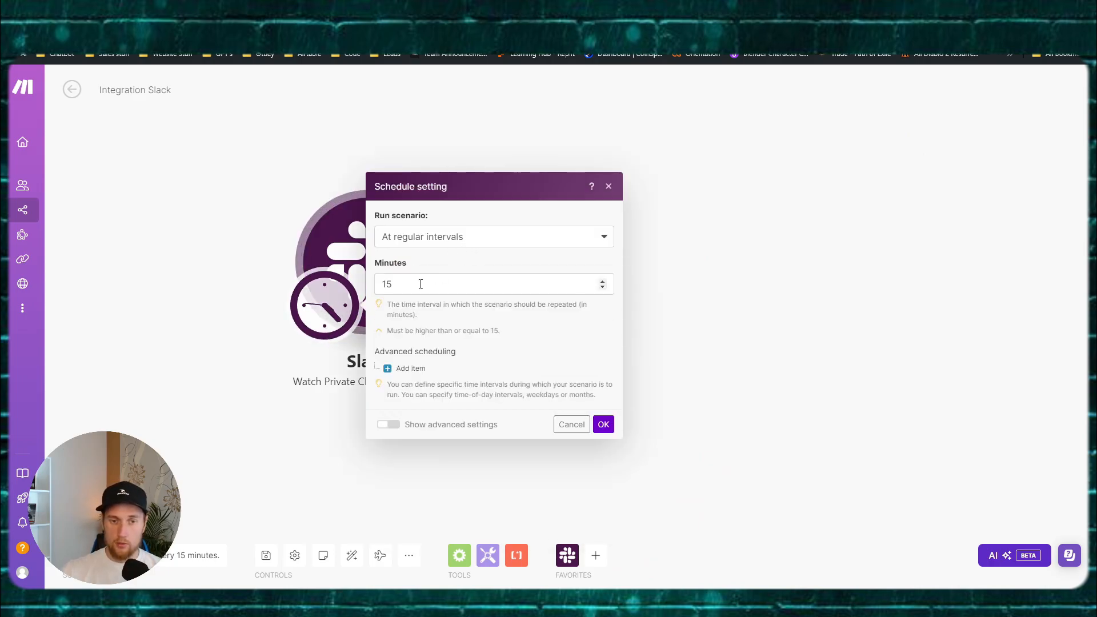
{"action": "left_click", "coordinate": [237, 343]}
{"action": "left_click", "coordinate": [343, 312]}
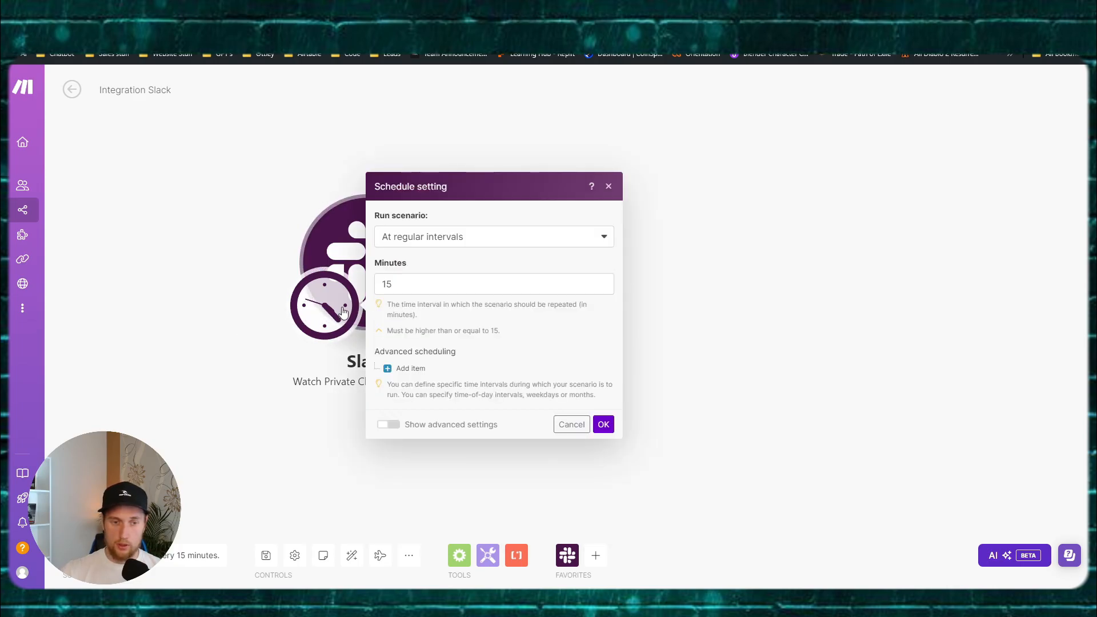
{"action": "left_click", "coordinate": [327, 313]}
{"action": "left_click", "coordinate": [326, 312]}
{"action": "left_click", "coordinate": [327, 312]}
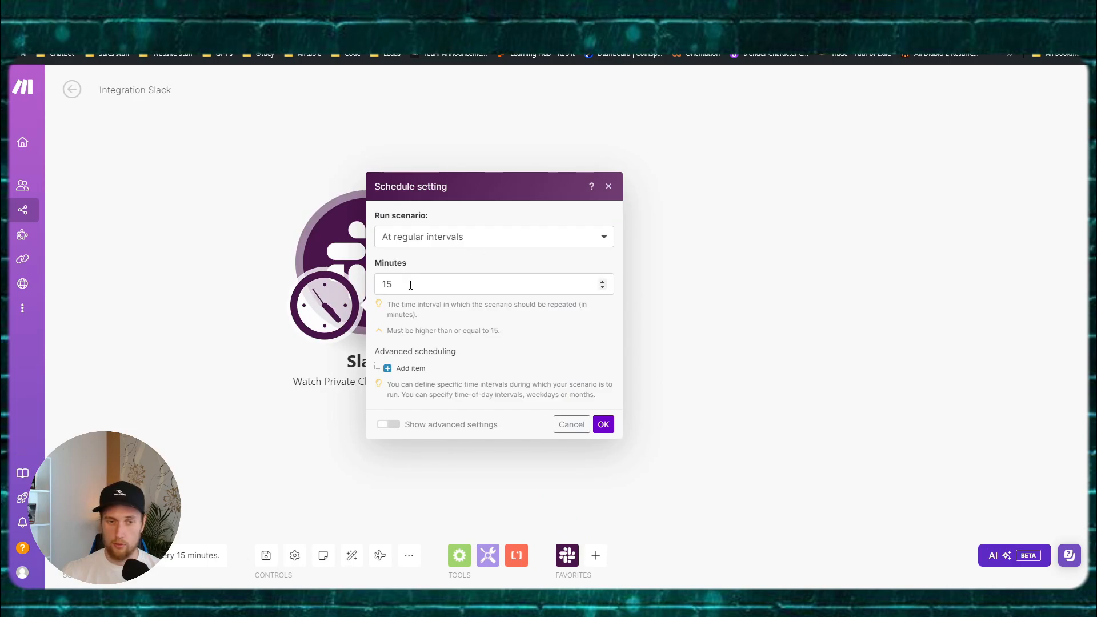
{"action": "left_click", "coordinate": [410, 367]}
Step: Set the schedule window from 21:05 to 21:10
{"action": "left_click", "coordinate": [441, 298]}
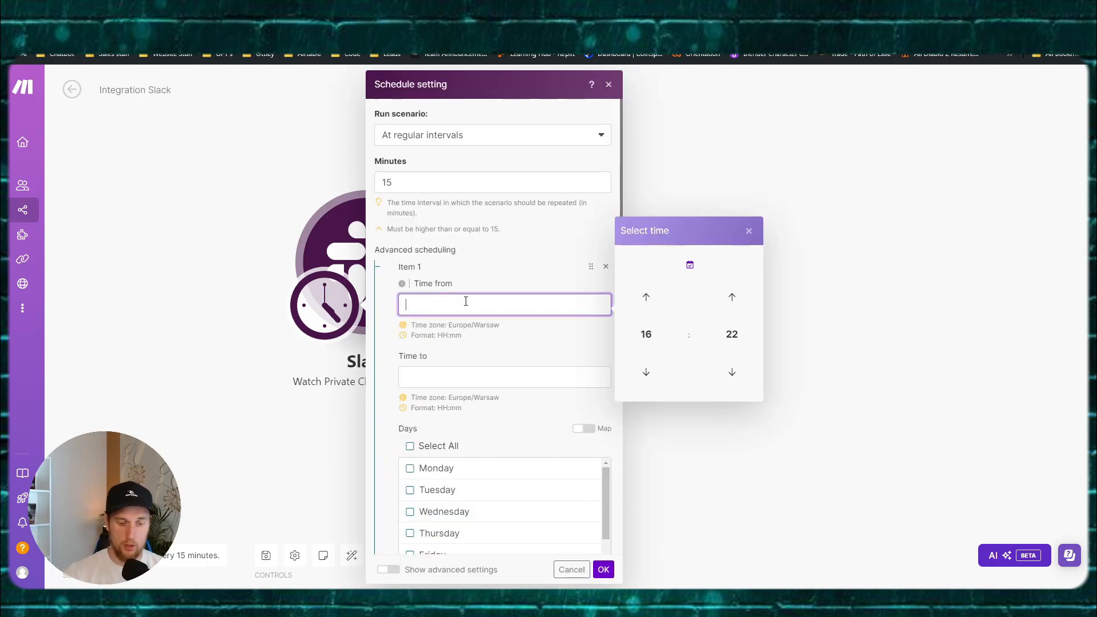
{"action": "left_click", "coordinate": [646, 297]}
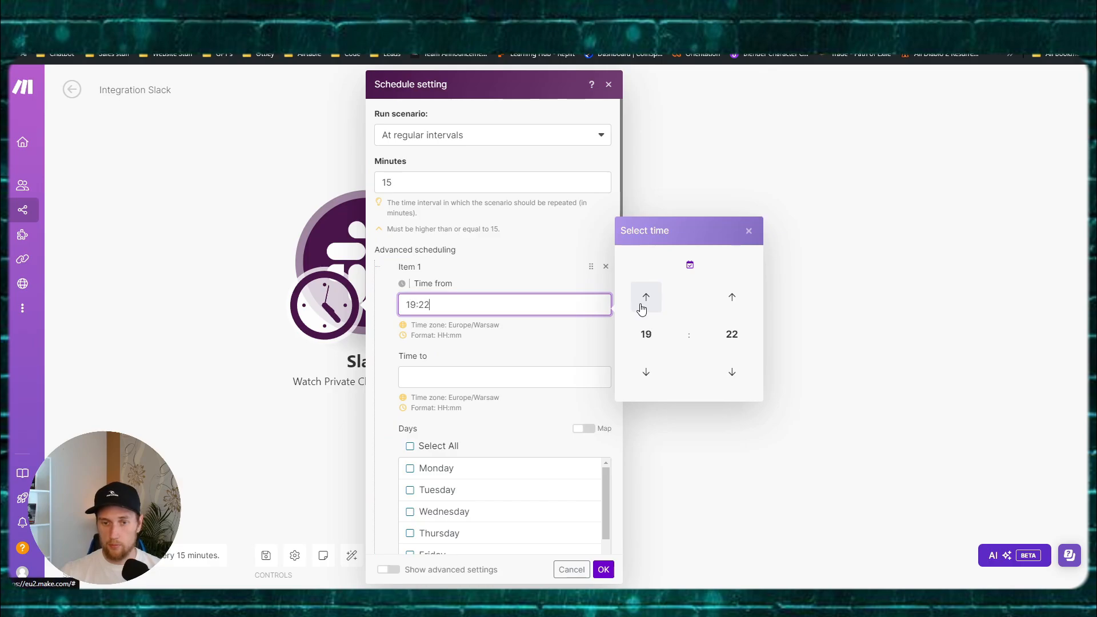
{"action": "left_click", "coordinate": [645, 297]}
{"action": "left_click", "coordinate": [690, 265]}
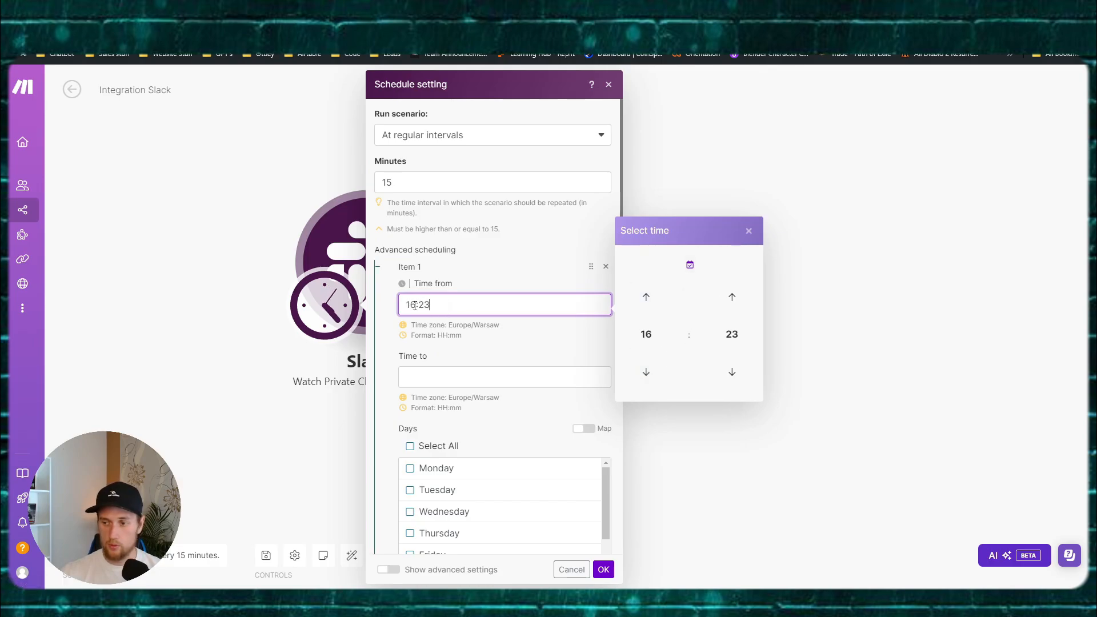
{"action": "left_click_drag", "start_coordinate": [415, 305], "coordinate": [387, 307]}
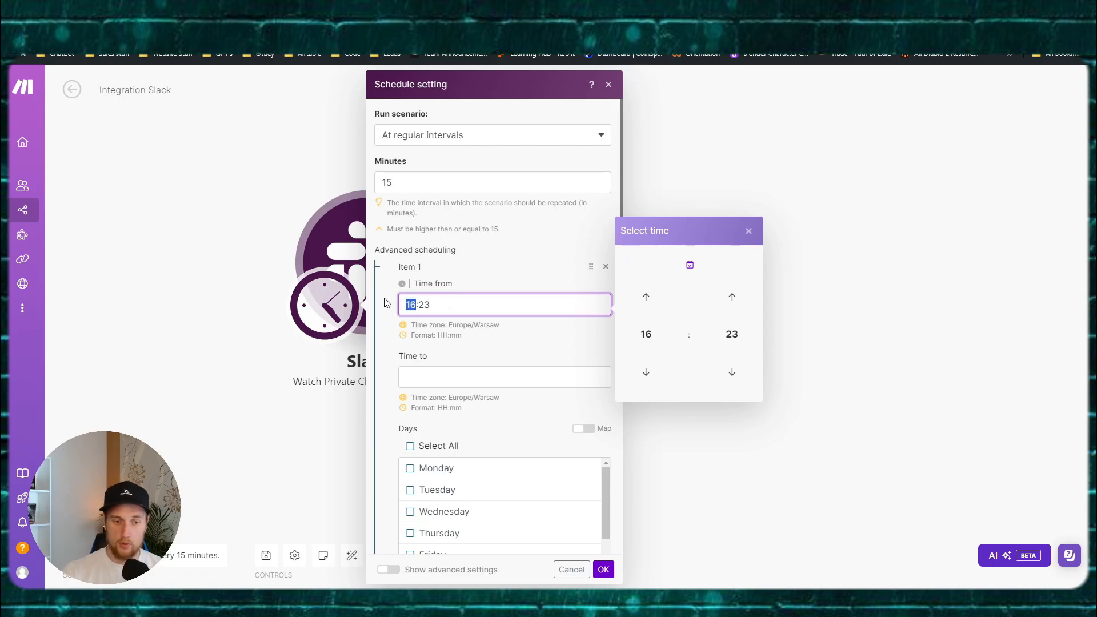
{"action": "key", "text": "BackSpace"}
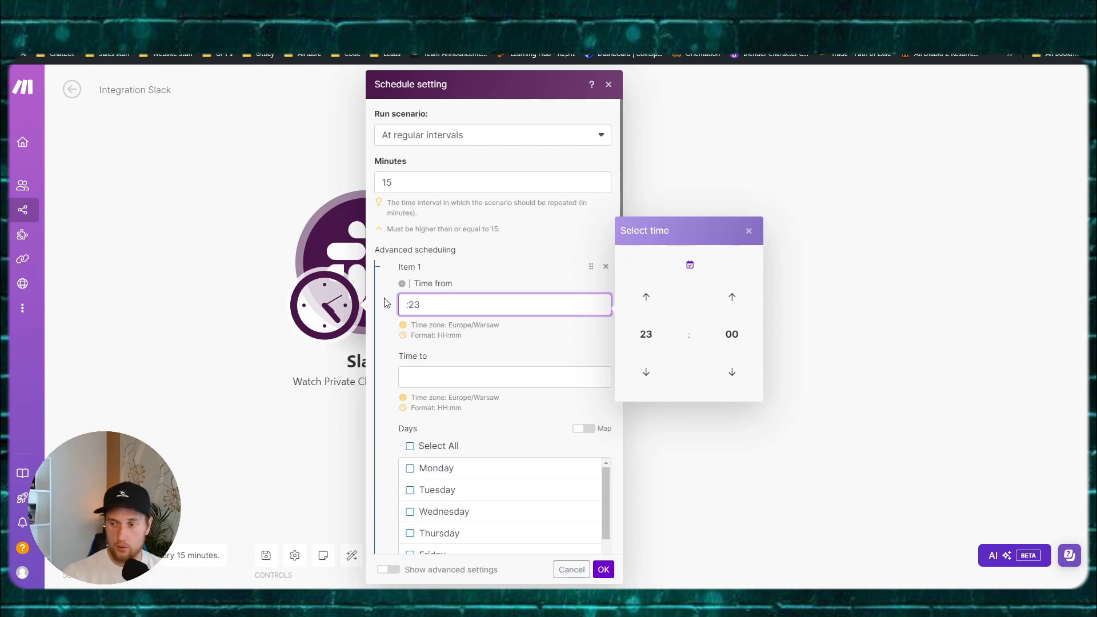
{"action": "type", "text": "21"}
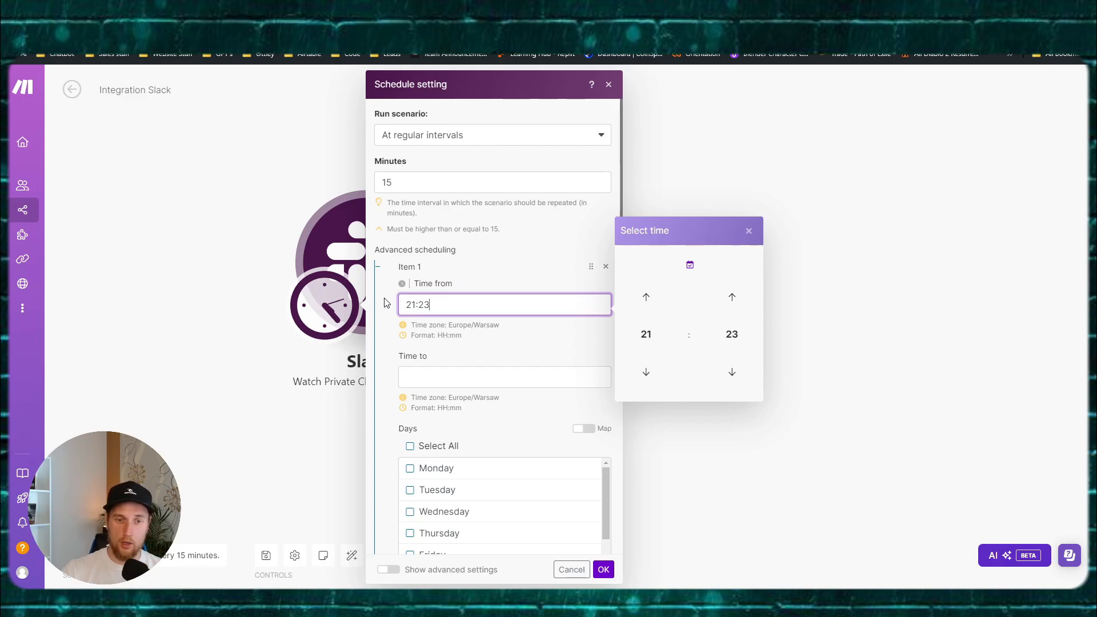
{"action": "key", "text": "BackSpace"}
{"action": "key", "text": "BackSpace"}
{"action": "left_click", "coordinate": [426, 378]}
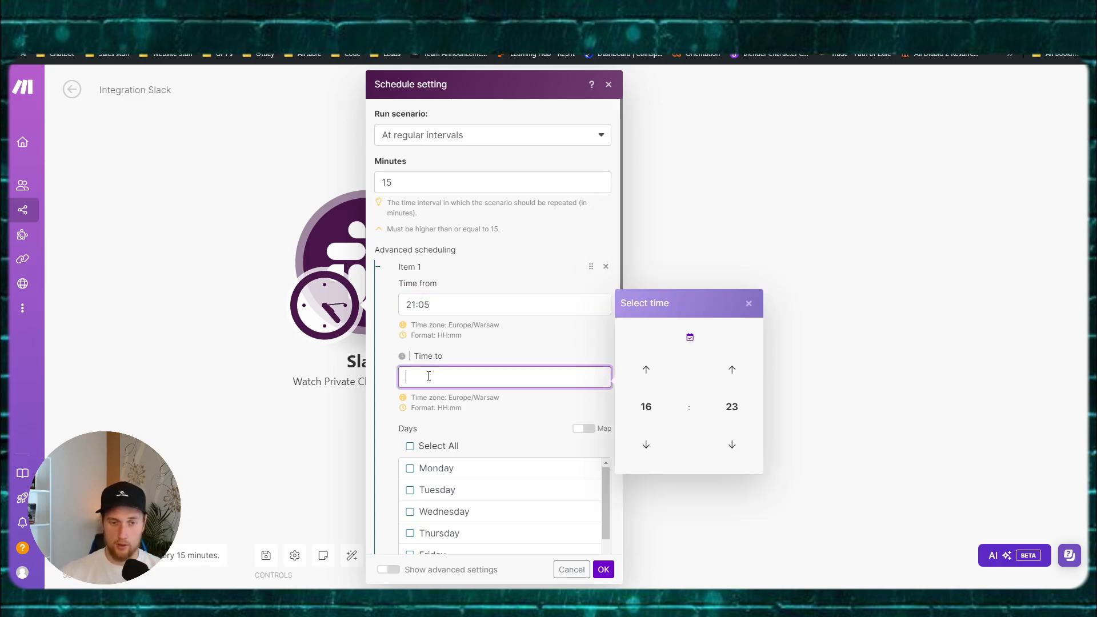
{"action": "type", "text": "21"}
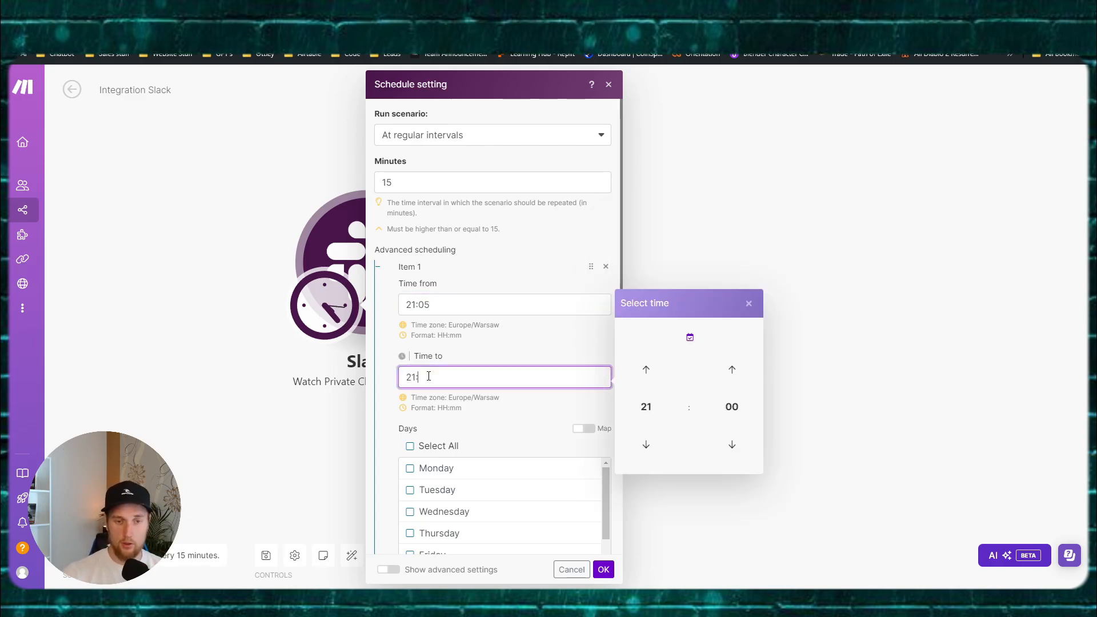
{"action": "type", "text": ":06"}
{"action": "key", "text": "BackSpace"}
{"action": "type", "text": "7"}
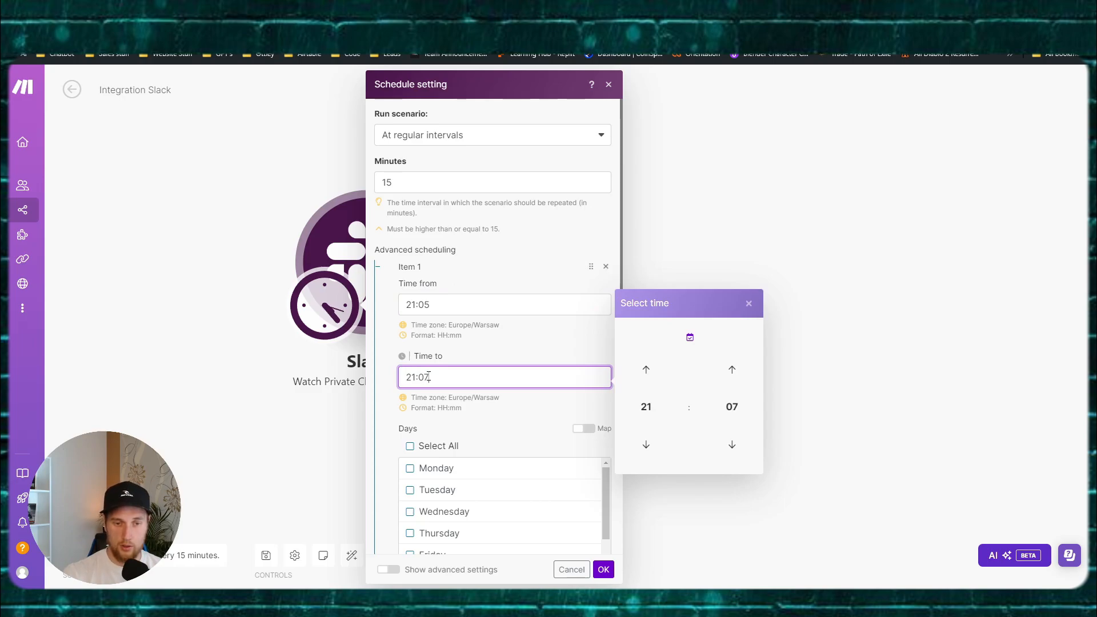
{"action": "key", "text": "BackSpace"}
{"action": "type", "text": "10"}
{"action": "key", "text": "BackSpace"}
{"action": "key", "text": "BackSpace"}
{"action": "key", "text": "BackSpace"}
{"action": "type", "text": "10"}
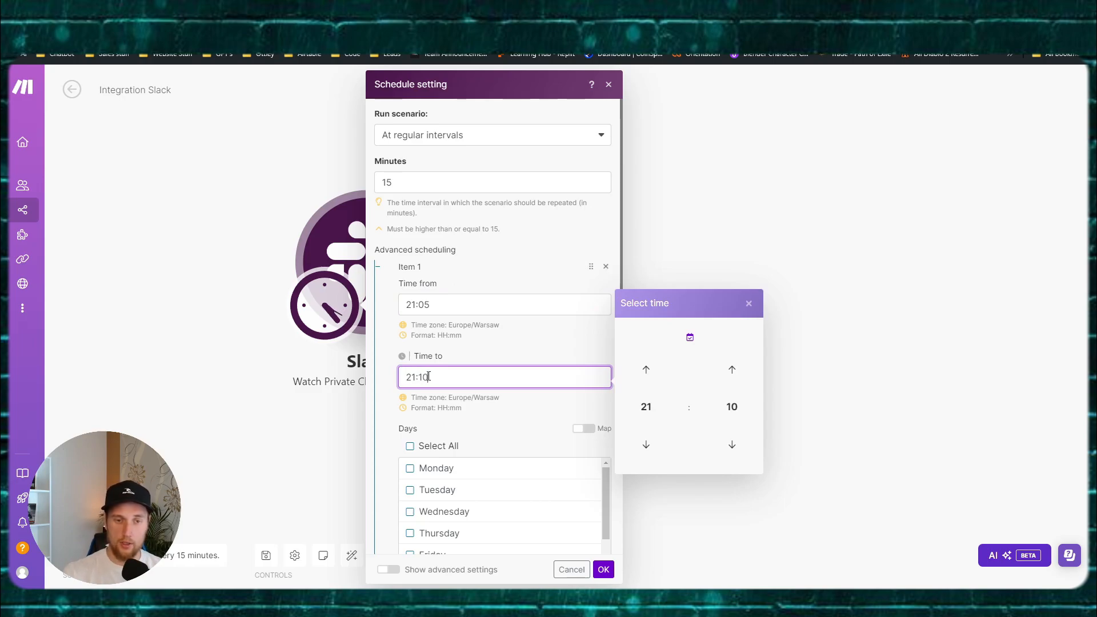
Step: Select every day of the week and every month, then apply the schedule
{"action": "double_click", "coordinate": [375, 181]}
{"action": "left_click", "coordinate": [422, 182]}
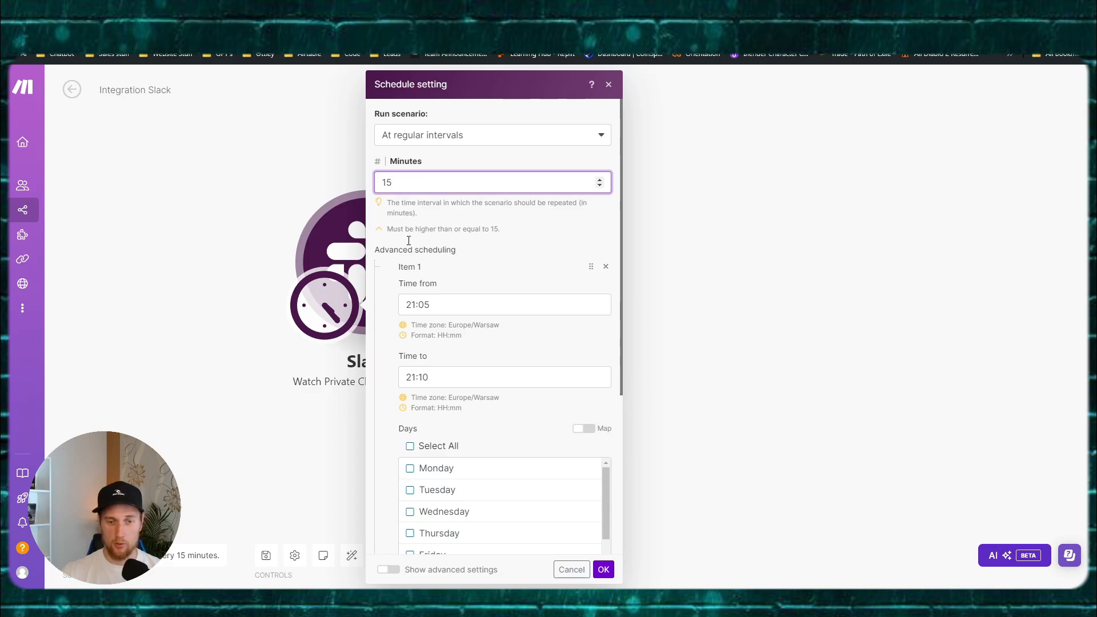
{"action": "scroll", "coordinate": [409, 246], "scroll_direction": "down", "scroll_amount": 3}
{"action": "left_click", "coordinate": [409, 332]}
{"action": "scroll", "coordinate": [407, 451], "scroll_direction": "down", "scroll_amount": 2}
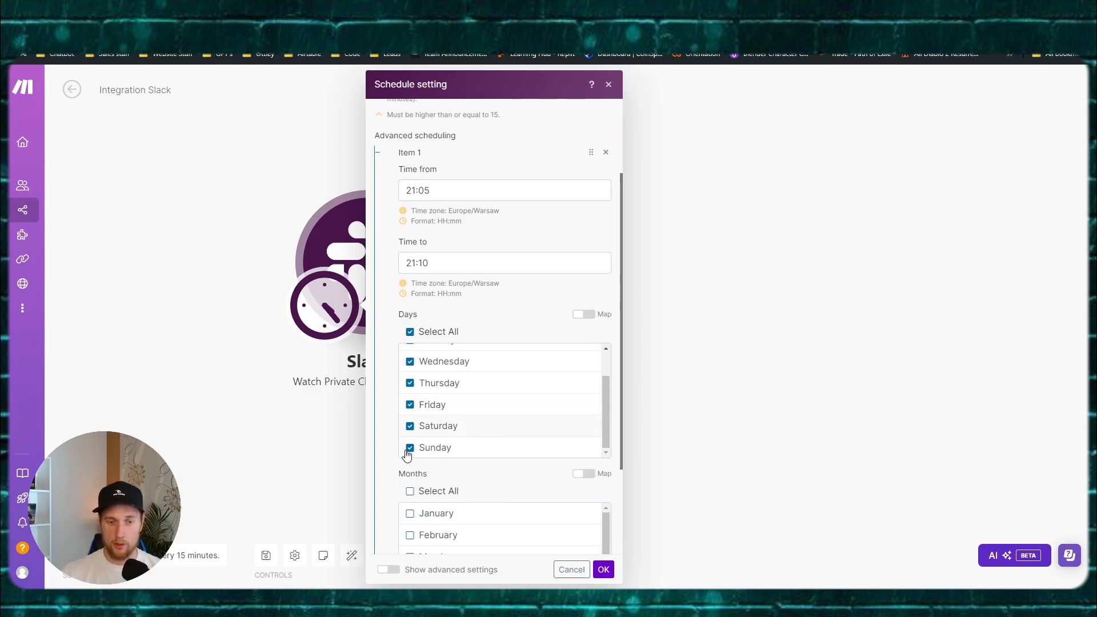
{"action": "left_click", "coordinate": [410, 490]}
{"action": "scroll", "coordinate": [400, 435], "scroll_direction": "down", "scroll_amount": 2}
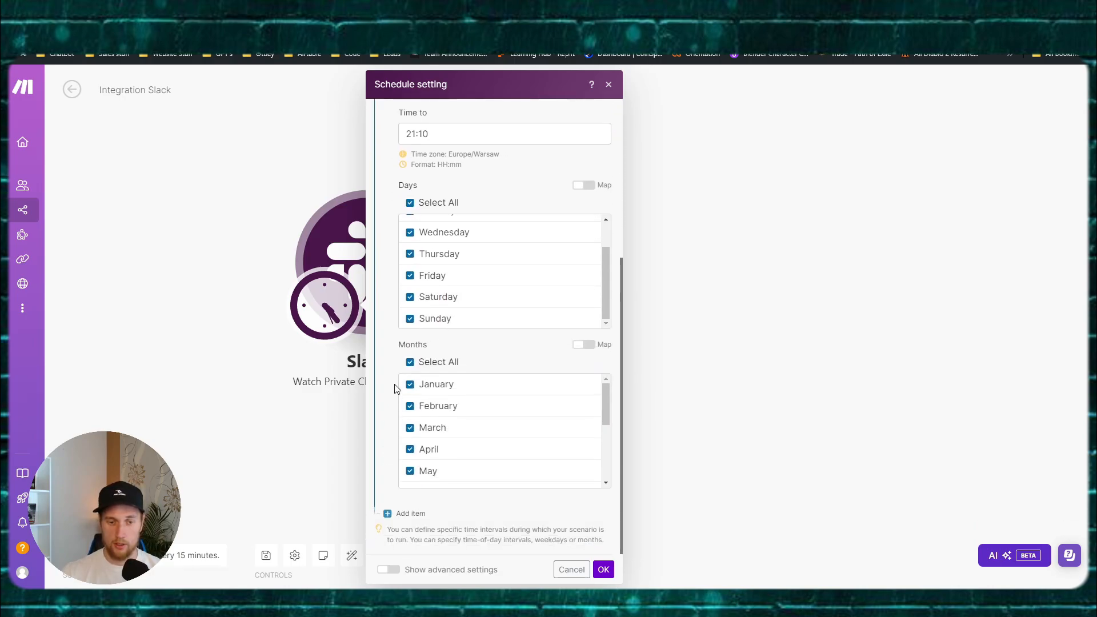
{"action": "scroll", "coordinate": [396, 389], "scroll_direction": "up", "scroll_amount": 4}
{"action": "scroll", "coordinate": [412, 435], "scroll_direction": "down", "scroll_amount": 2}
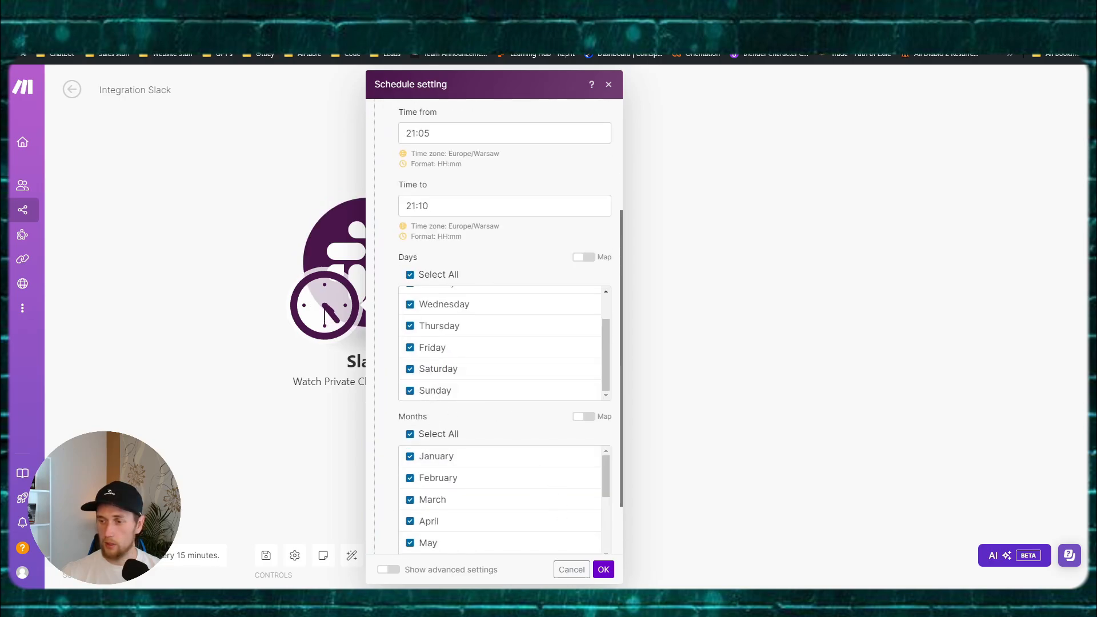
{"action": "left_click", "coordinate": [605, 569]}
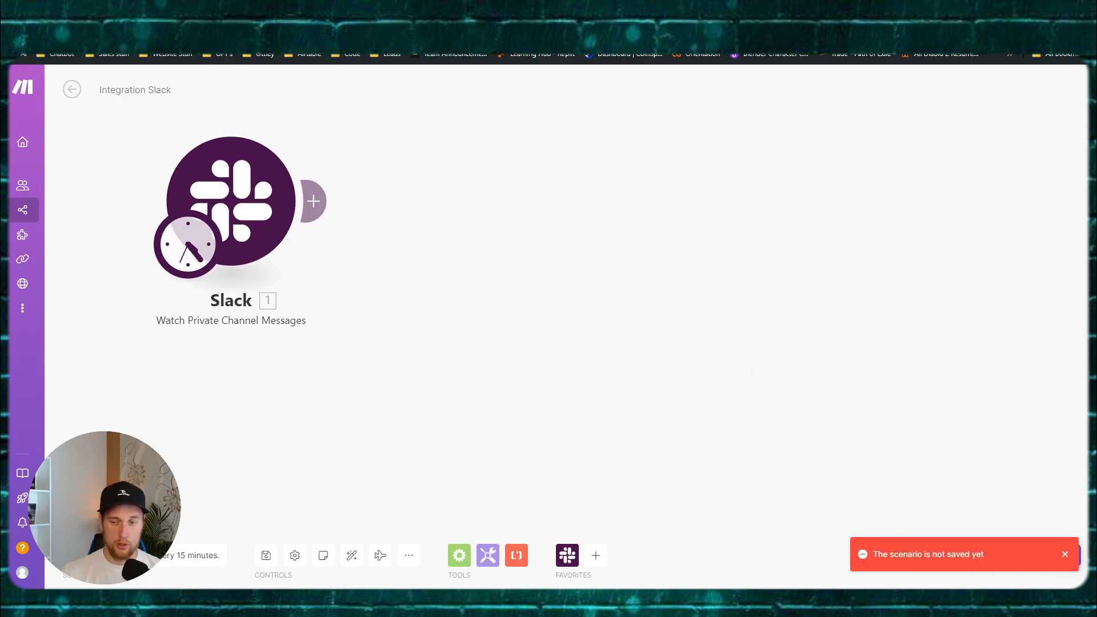
Step: Save the scenario and add a Slack 'Get a Private Channel Message' module after the trigger
{"action": "left_click", "coordinate": [266, 555]}
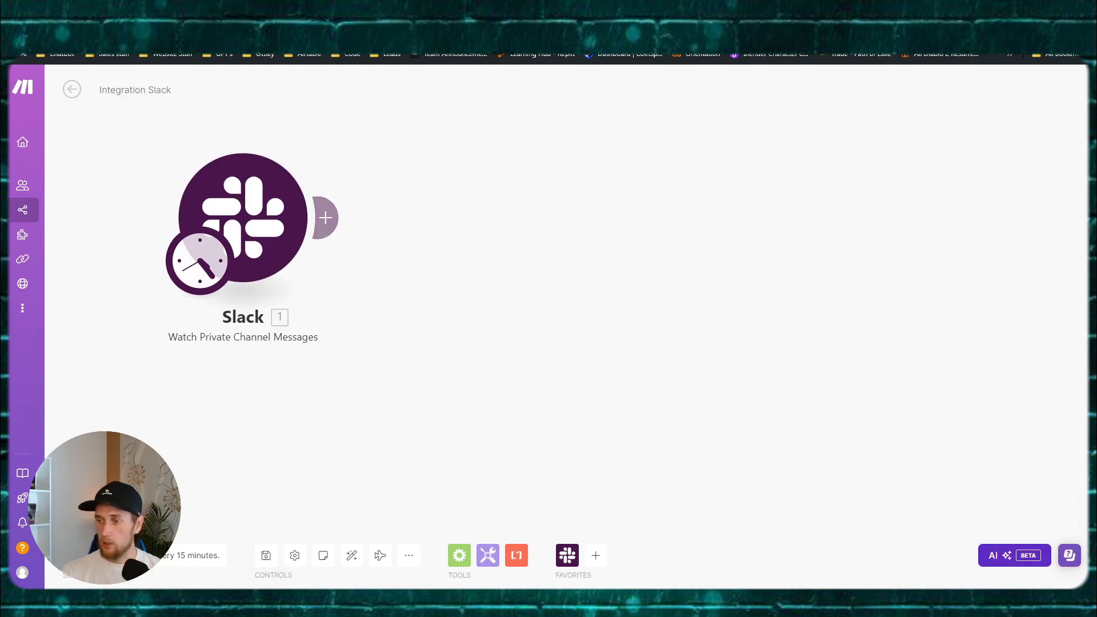
{"action": "left_click", "coordinate": [327, 217]}
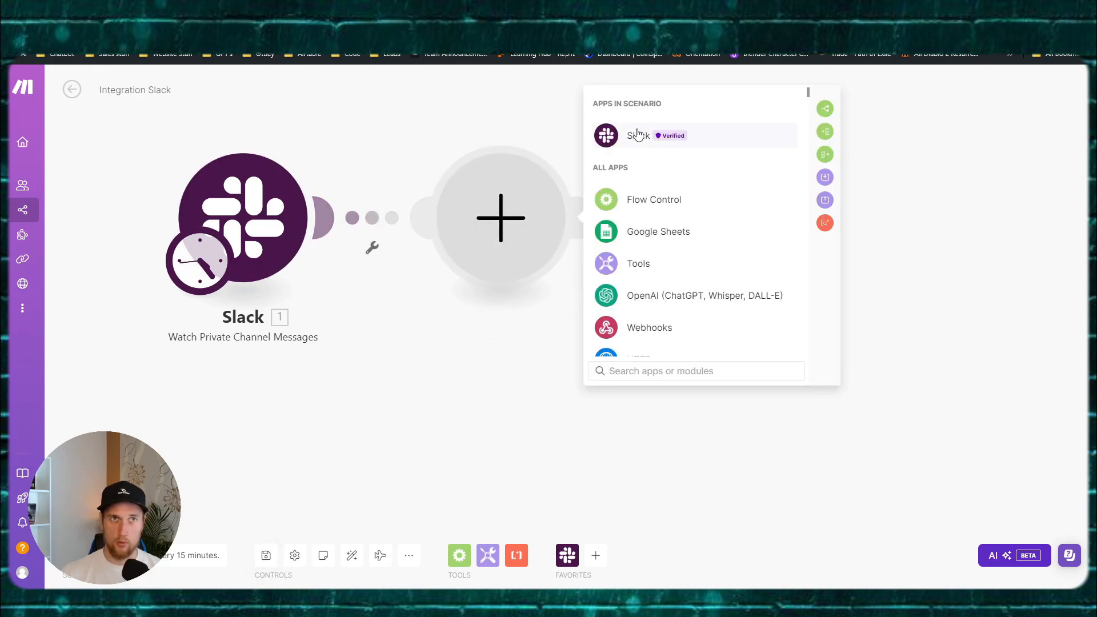
{"action": "left_click", "coordinate": [638, 135]}
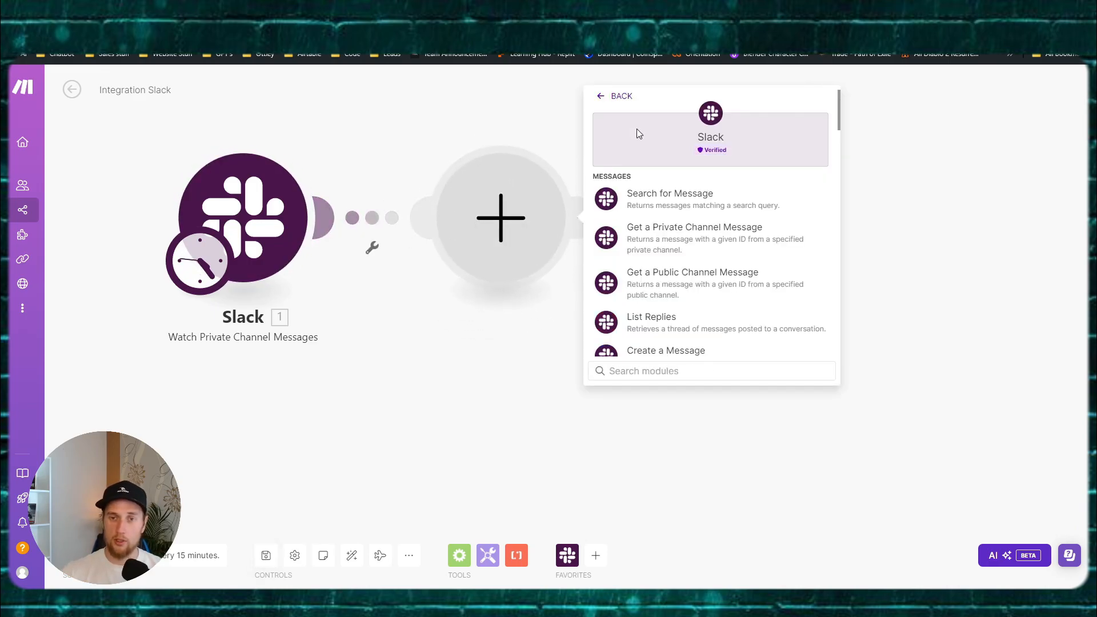
{"action": "left_click", "coordinate": [669, 373]}
{"action": "type", "text": "get priv"}
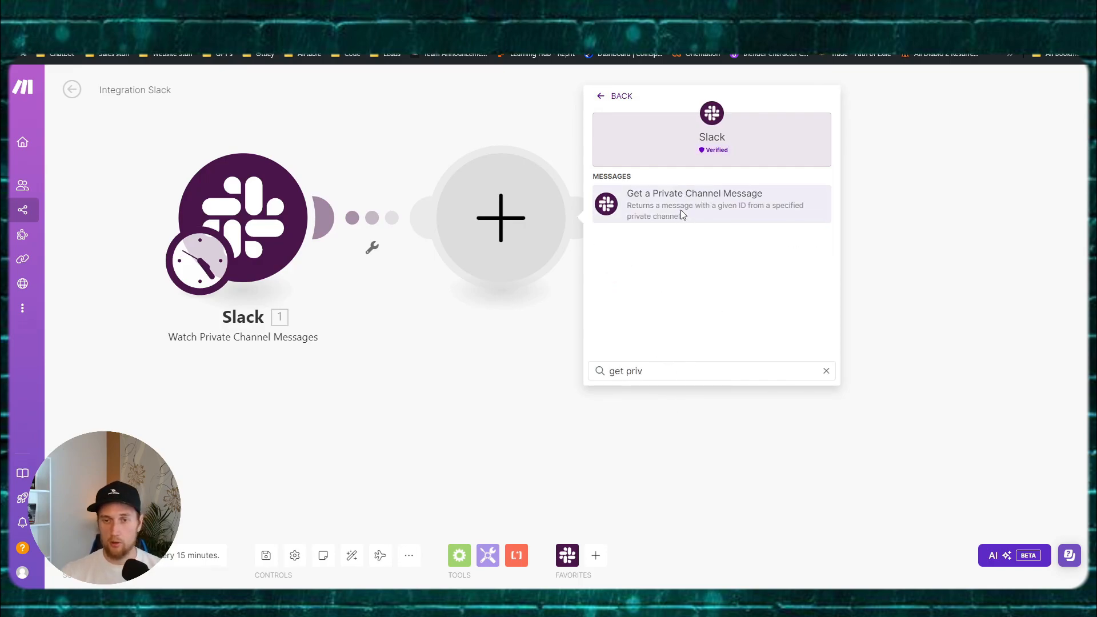
{"action": "left_click", "coordinate": [681, 213]}
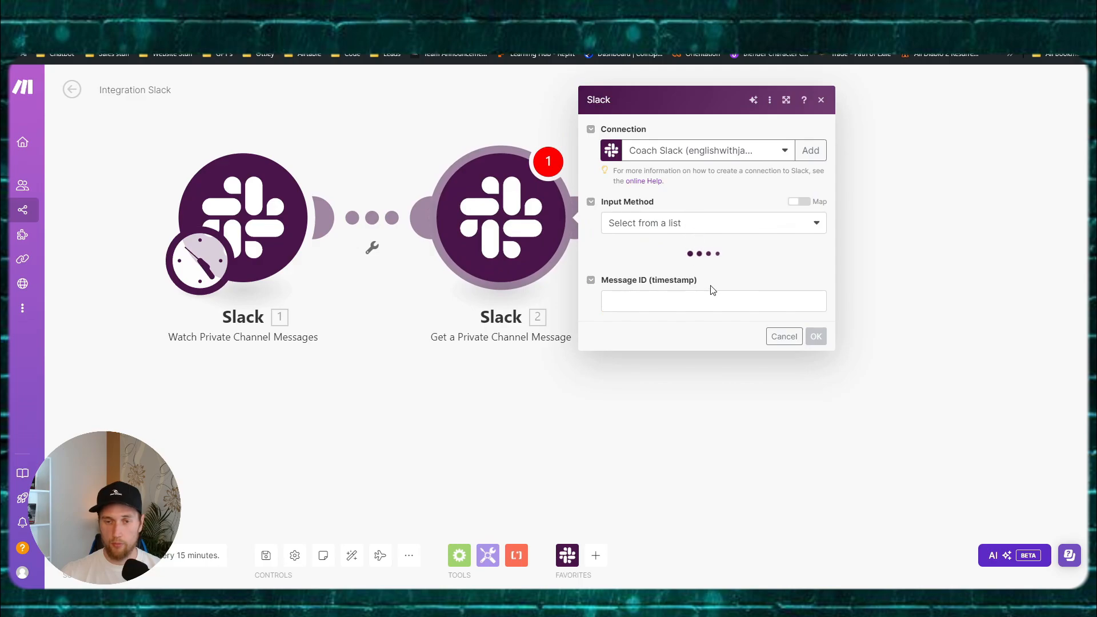
Step: Read the privategoals channel, mapping the trigger's Time stamp into Message ID
{"action": "left_click", "coordinate": [671, 263]}
{"action": "left_click", "coordinate": [666, 279]}
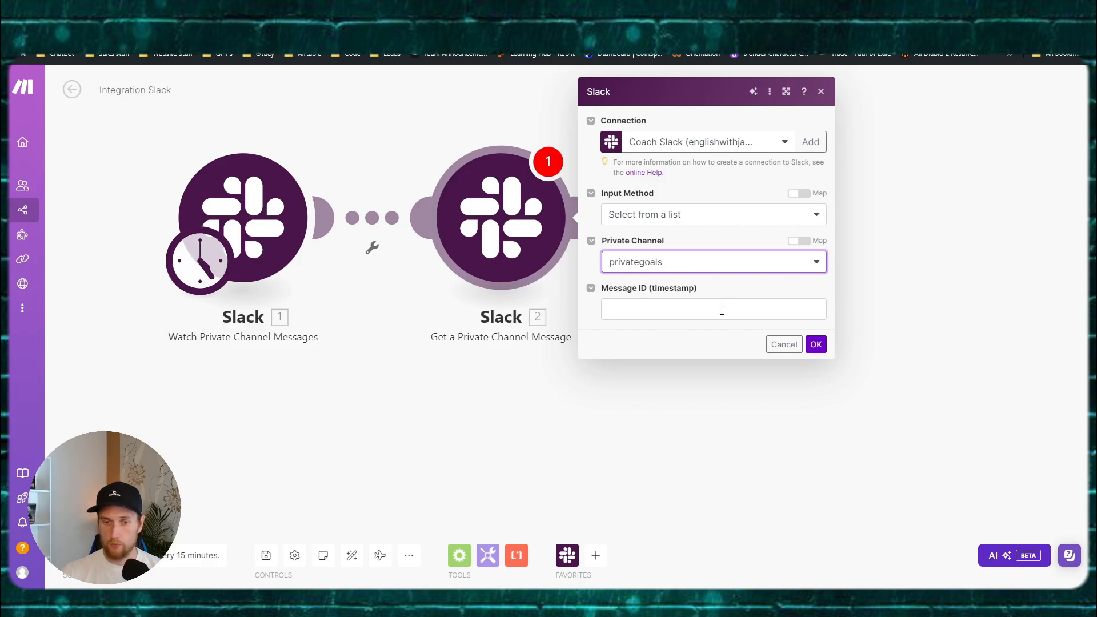
{"action": "left_click", "coordinate": [816, 344]}
{"action": "left_click", "coordinate": [628, 309]}
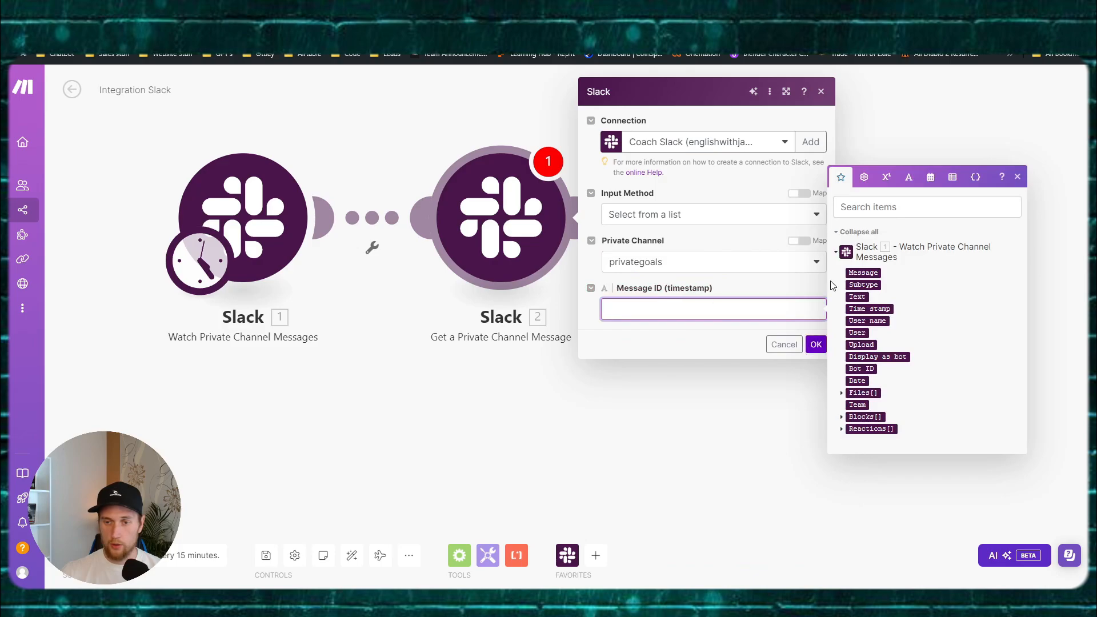
{"action": "left_click", "coordinate": [815, 345]}
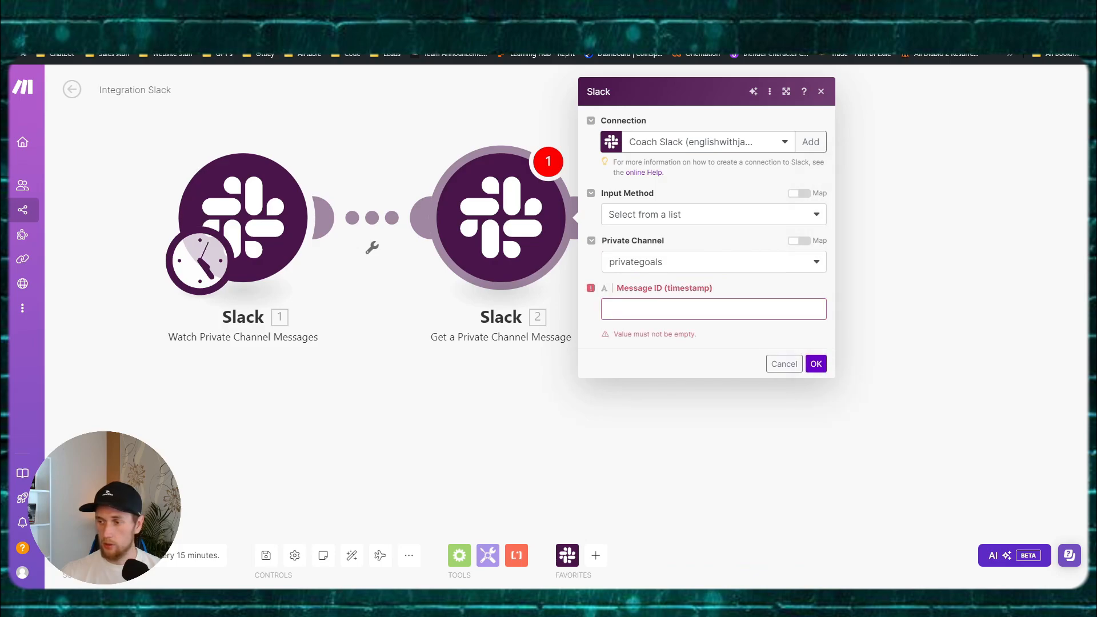
{"action": "left_click", "coordinate": [668, 308]}
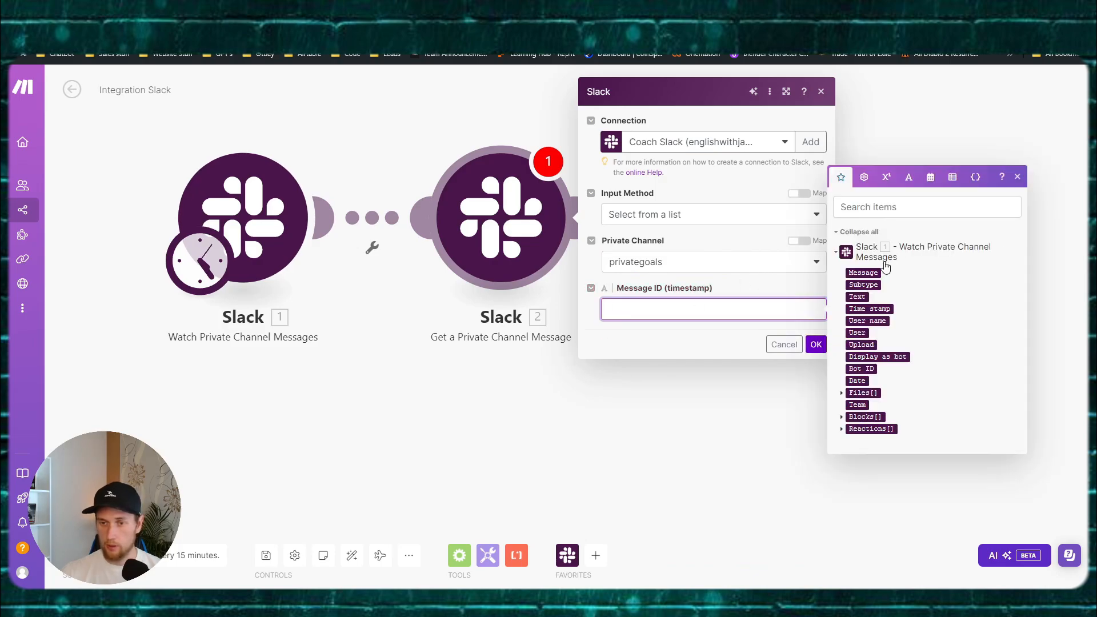
{"action": "left_click", "coordinate": [867, 308]}
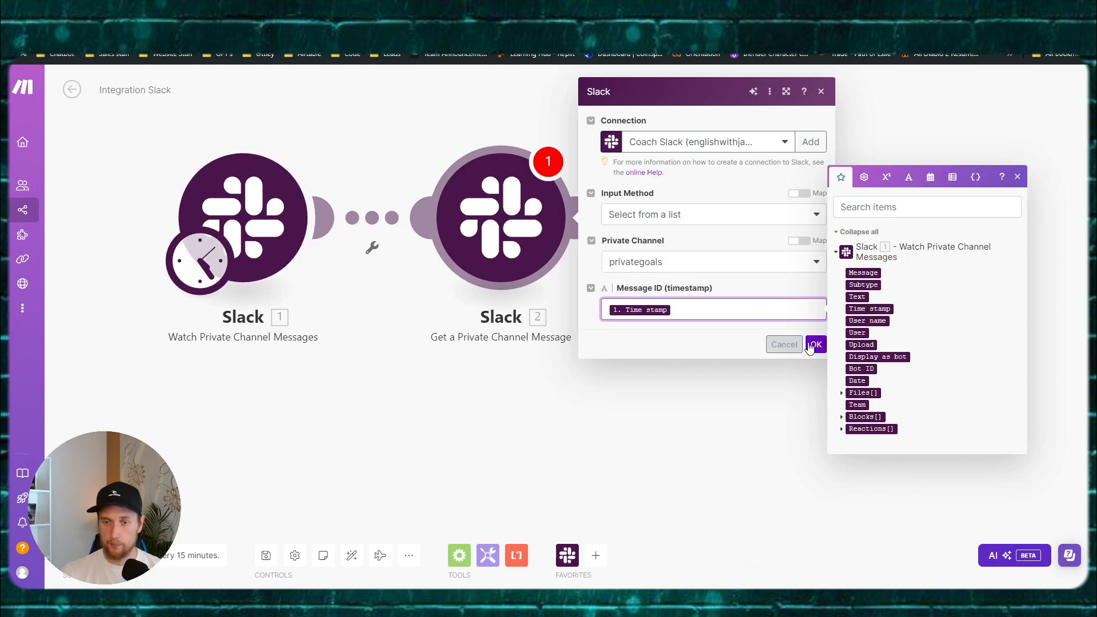
{"action": "left_click", "coordinate": [815, 344]}
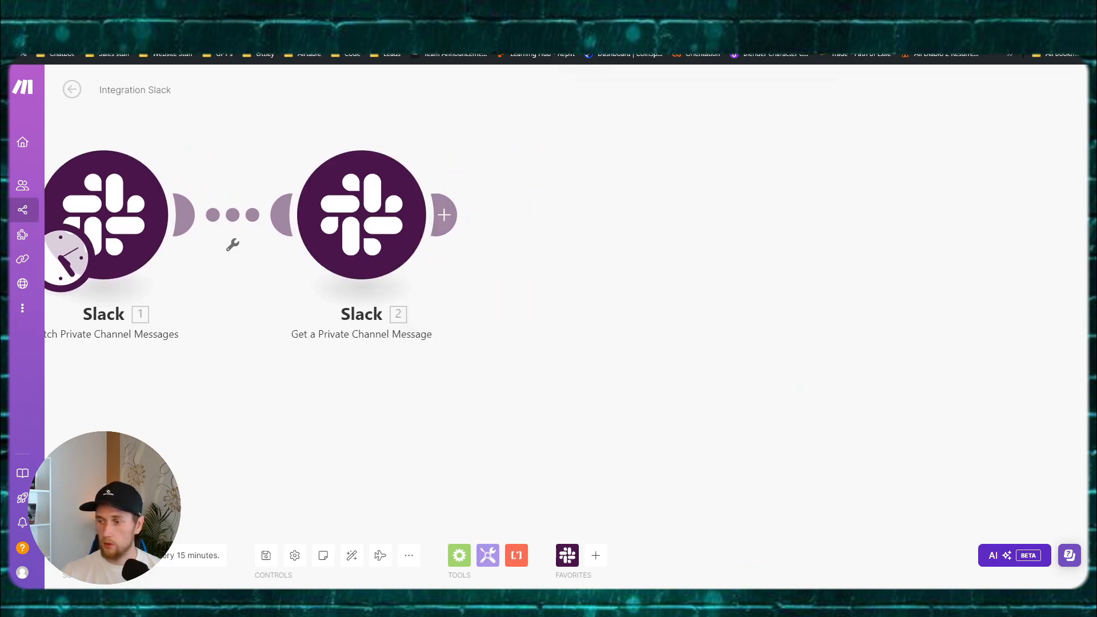
Step: Add a Slack Download a File module using the existing Slack connection, granting workspace access
{"action": "left_click", "coordinate": [445, 215]}
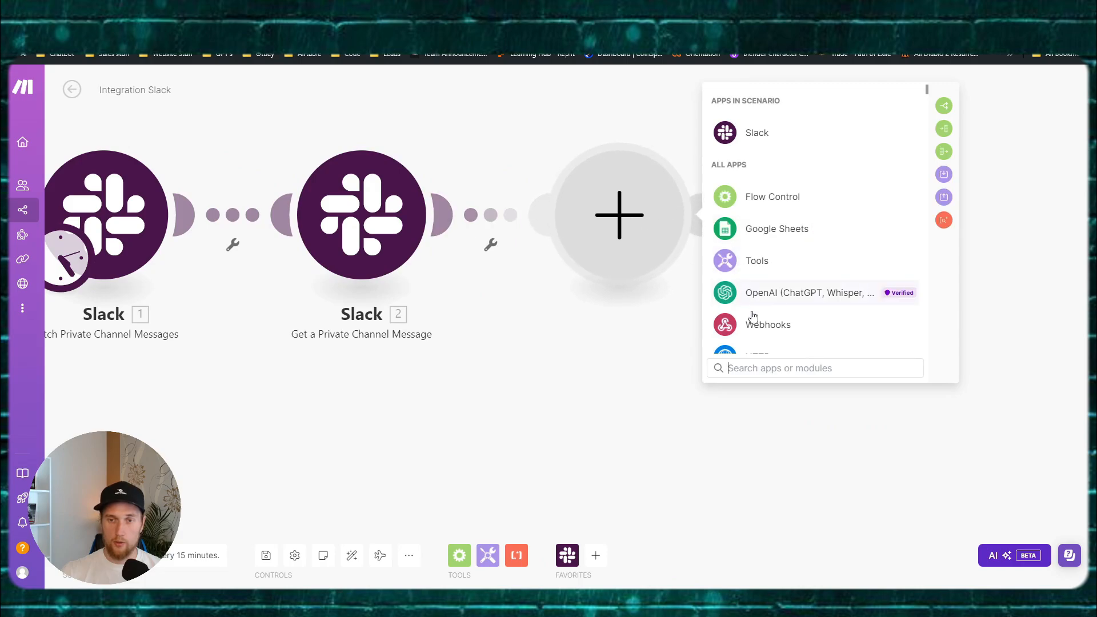
{"action": "left_click", "coordinate": [764, 142]}
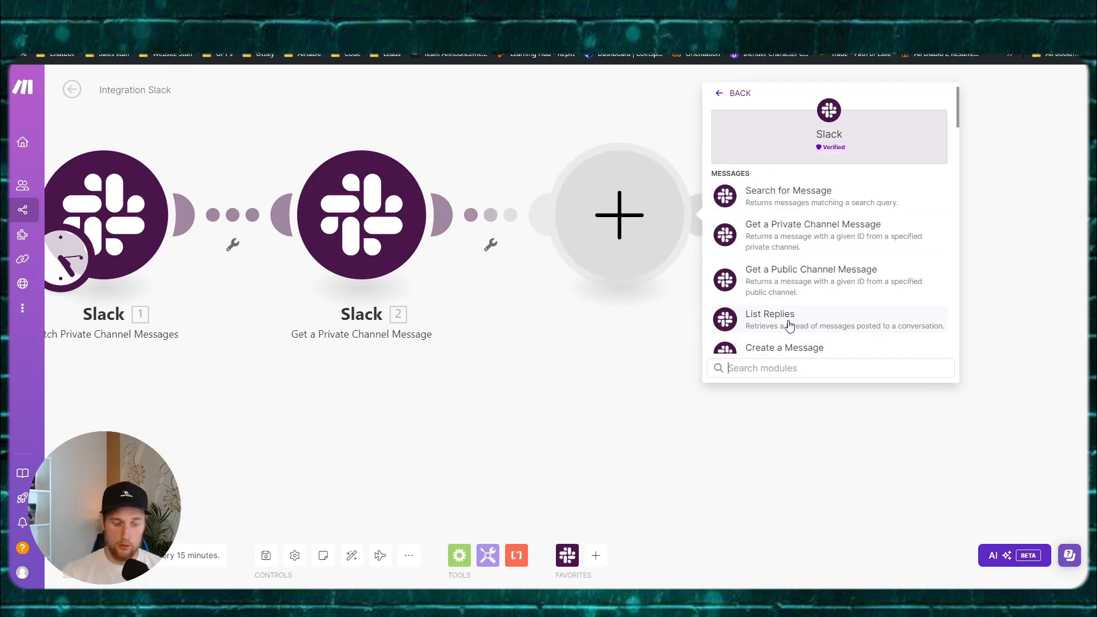
{"action": "type", "text": "downl"}
{"action": "left_click", "coordinate": [780, 196]}
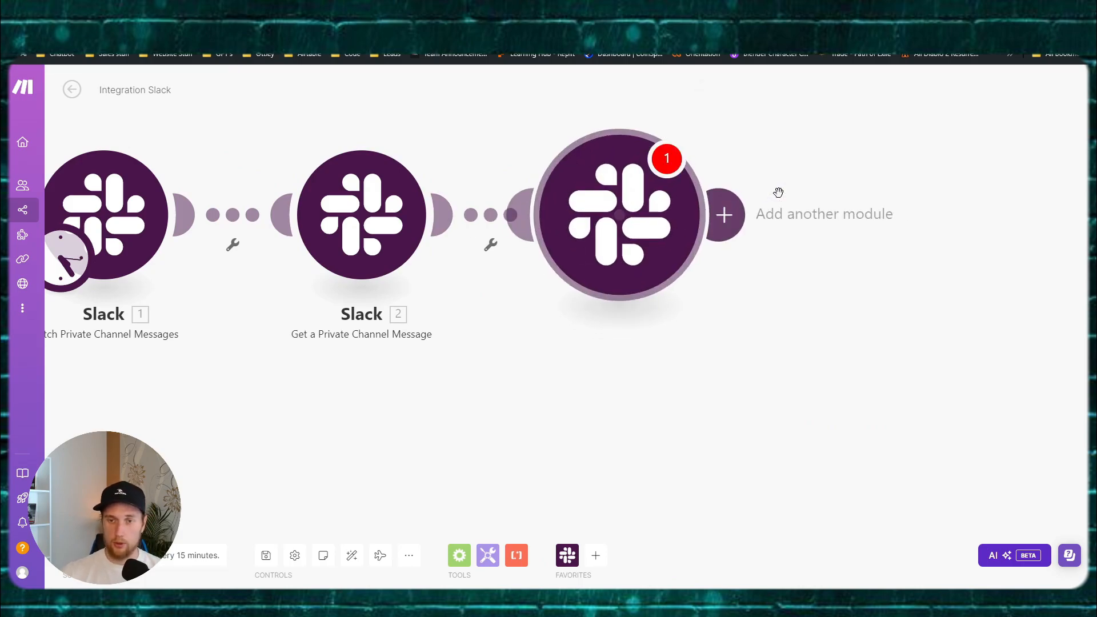
{"action": "left_click", "coordinate": [791, 215]}
{"action": "left_click", "coordinate": [797, 231]}
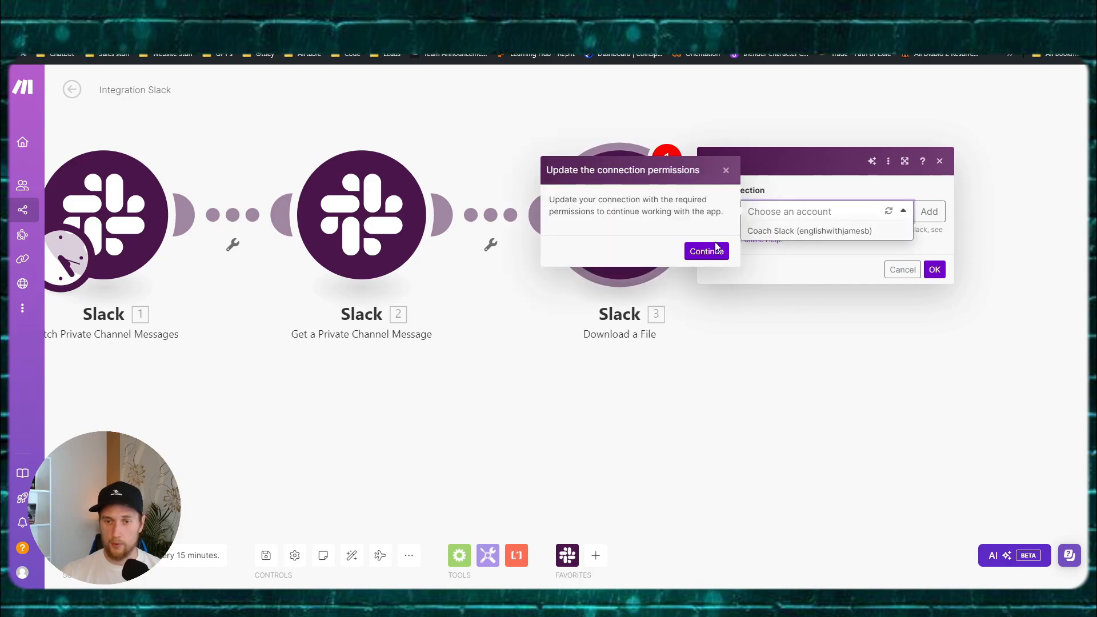
{"action": "left_click", "coordinate": [707, 248]}
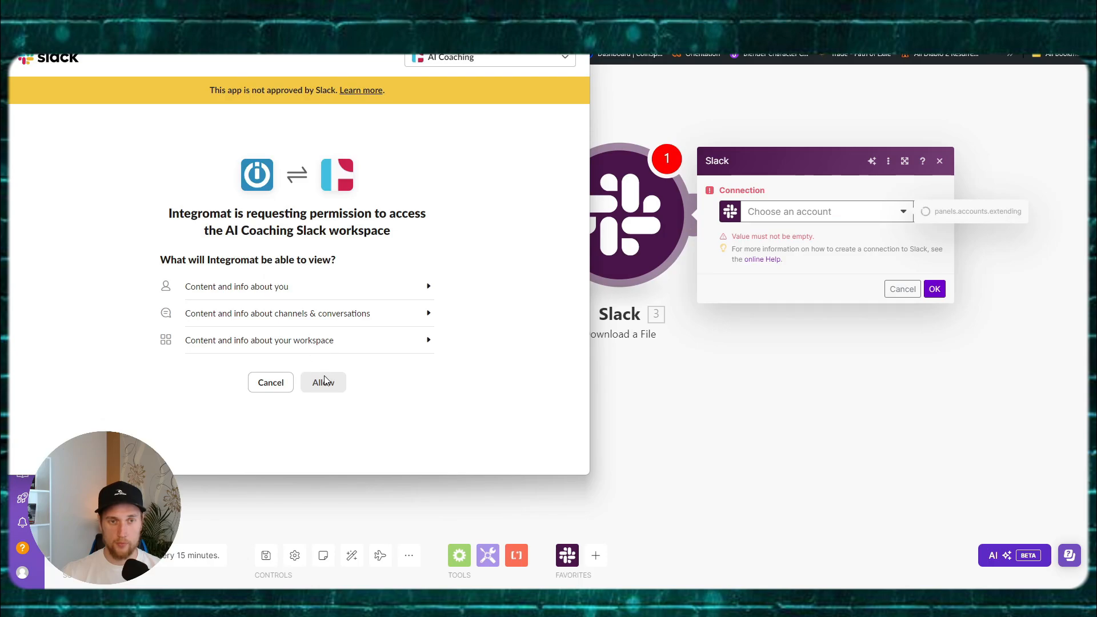
{"action": "left_click", "coordinate": [324, 383]}
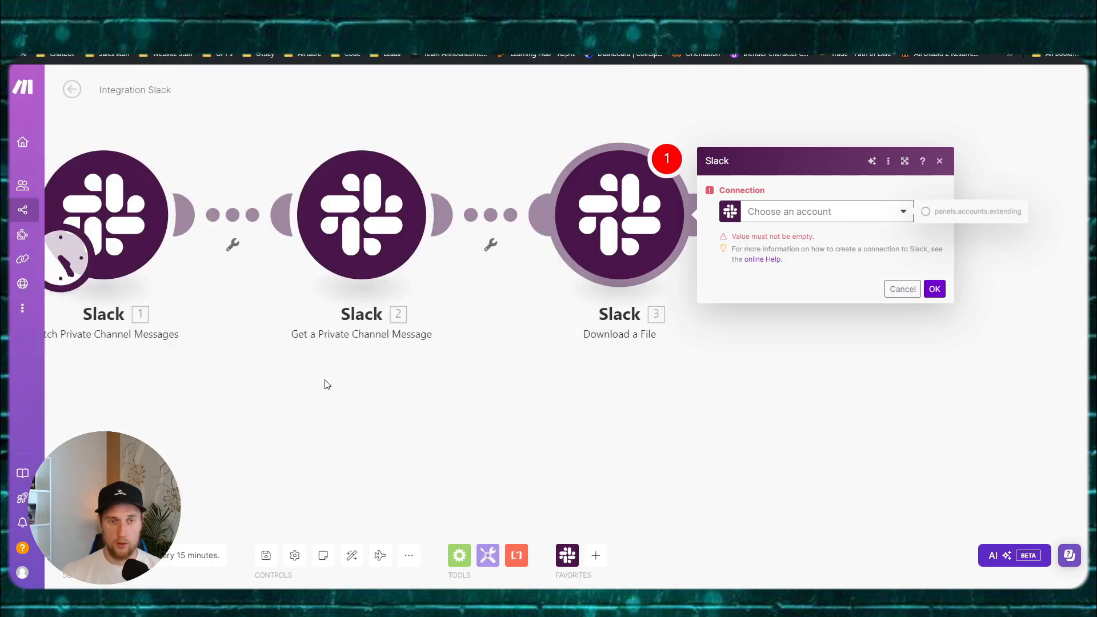
Step: Map the message's Files[] Url private download into the download URL field
{"action": "left_click", "coordinate": [799, 252]}
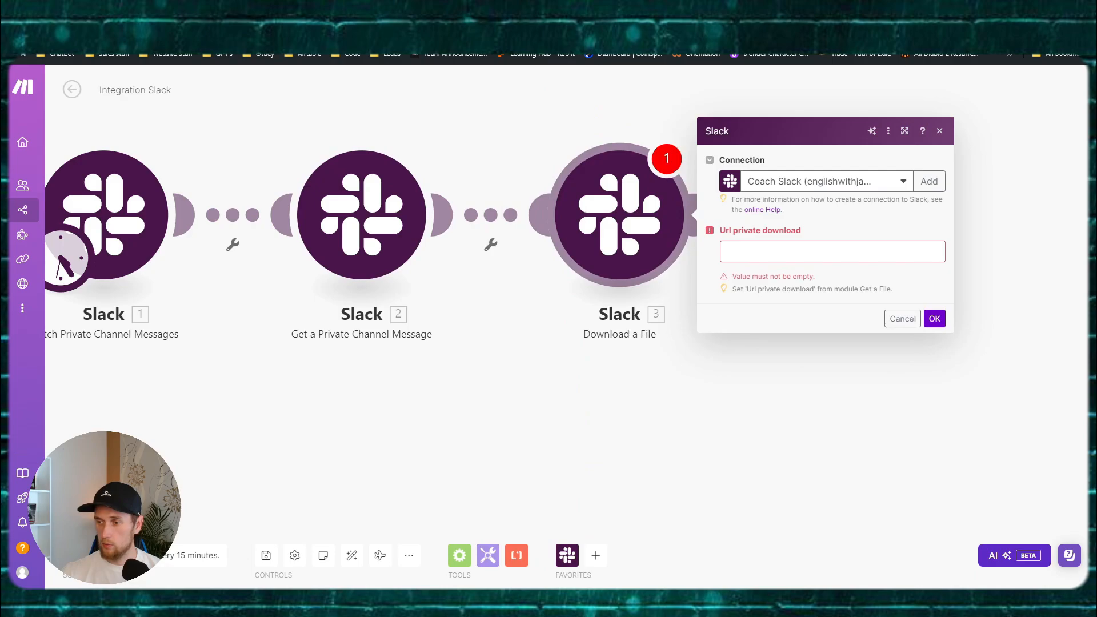
{"action": "left_click", "coordinate": [754, 252]}
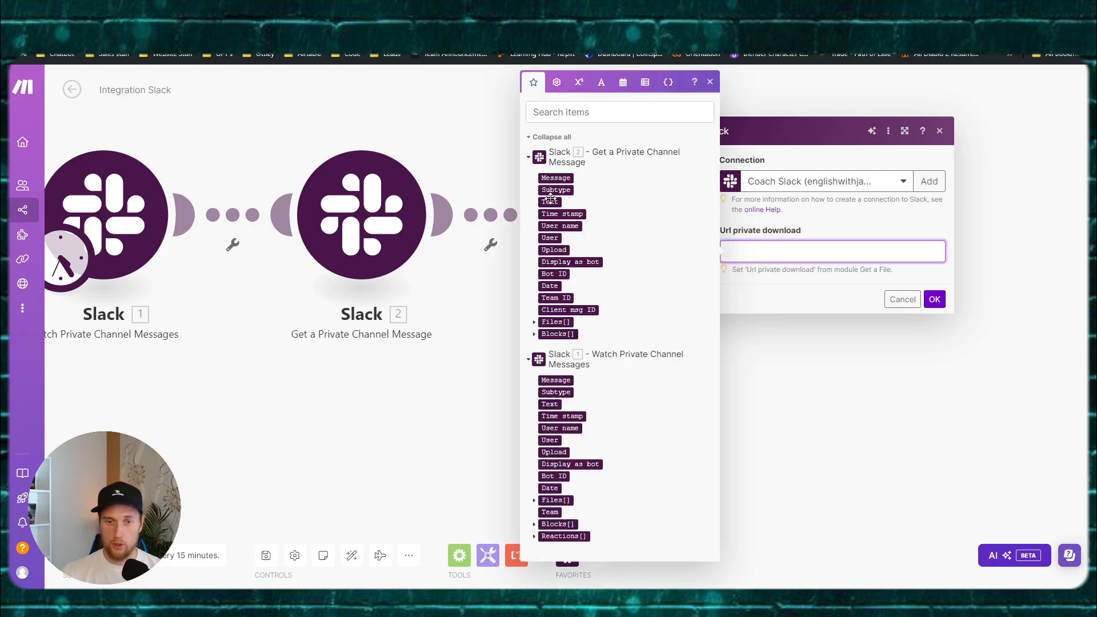
{"action": "left_click", "coordinate": [534, 322]}
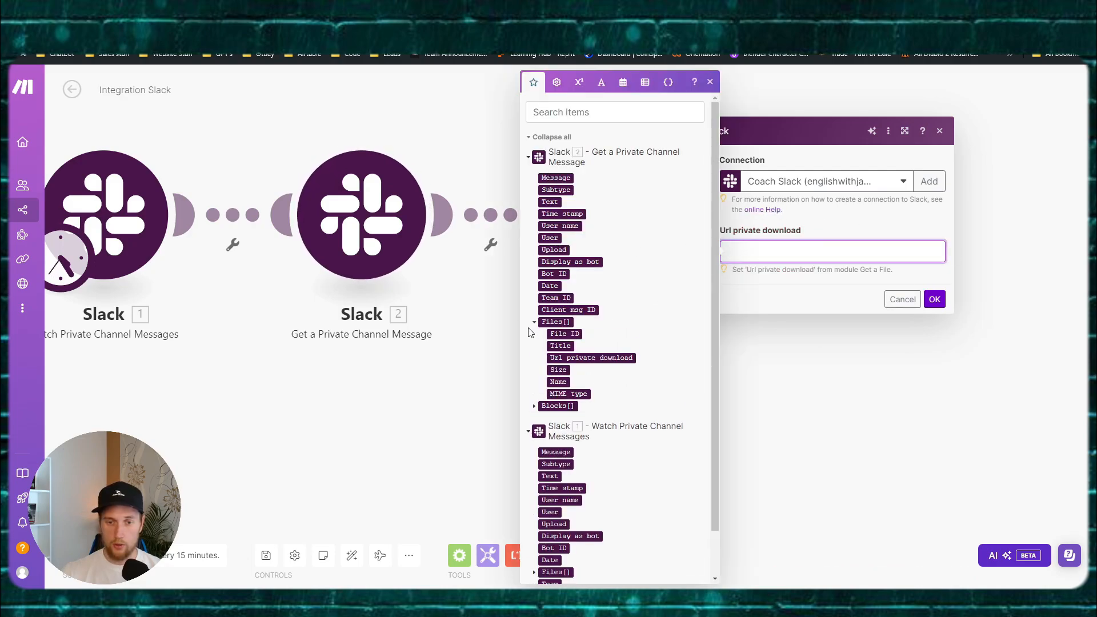
{"action": "left_click", "coordinate": [591, 358]}
Step: Confirm the Download a File settings and save the scenario
{"action": "left_click", "coordinate": [935, 300]}
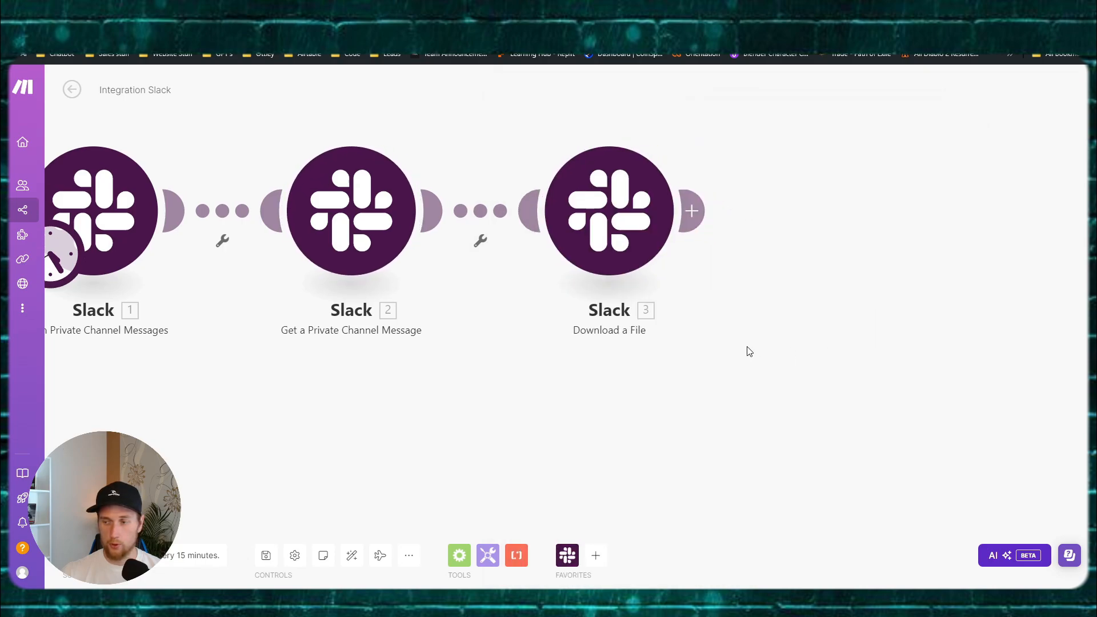
{"action": "left_click_drag", "start_coordinate": [747, 347], "coordinate": [619, 329]}
{"action": "scroll", "coordinate": [554, 262], "scroll_direction": "down", "scroll_amount": 1}
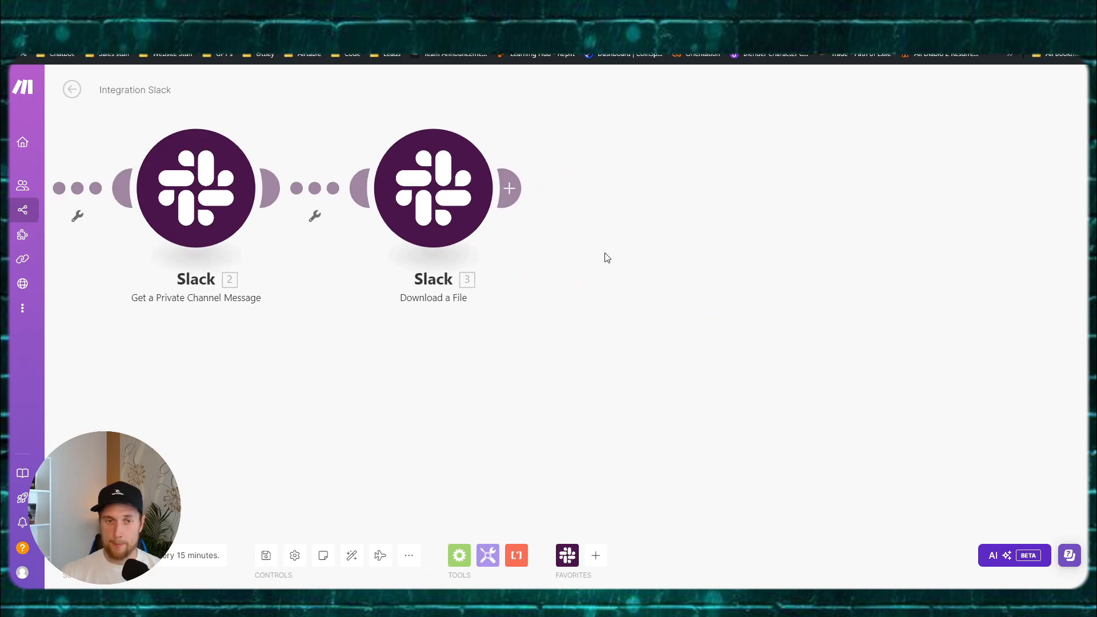
{"action": "left_click", "coordinate": [266, 555]}
Step: Add an OpenAI completion module after Download a File, then delete it as unwanted
{"action": "left_click_drag", "start_coordinate": [544, 409], "coordinate": [493, 420]}
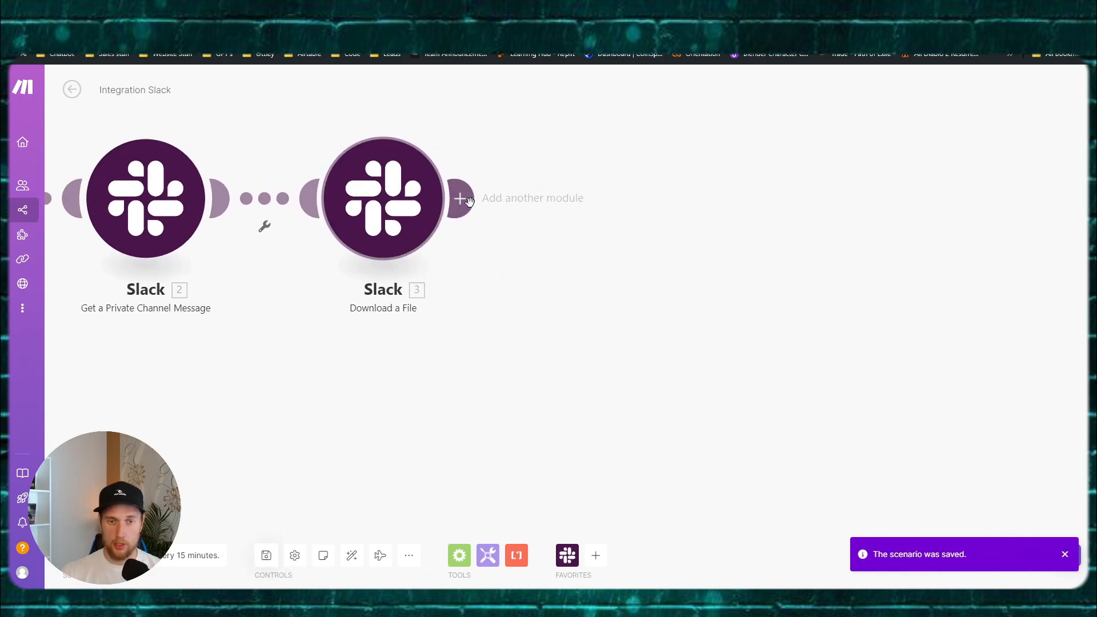
{"action": "left_click", "coordinate": [458, 199]}
{"action": "left_click", "coordinate": [548, 295]}
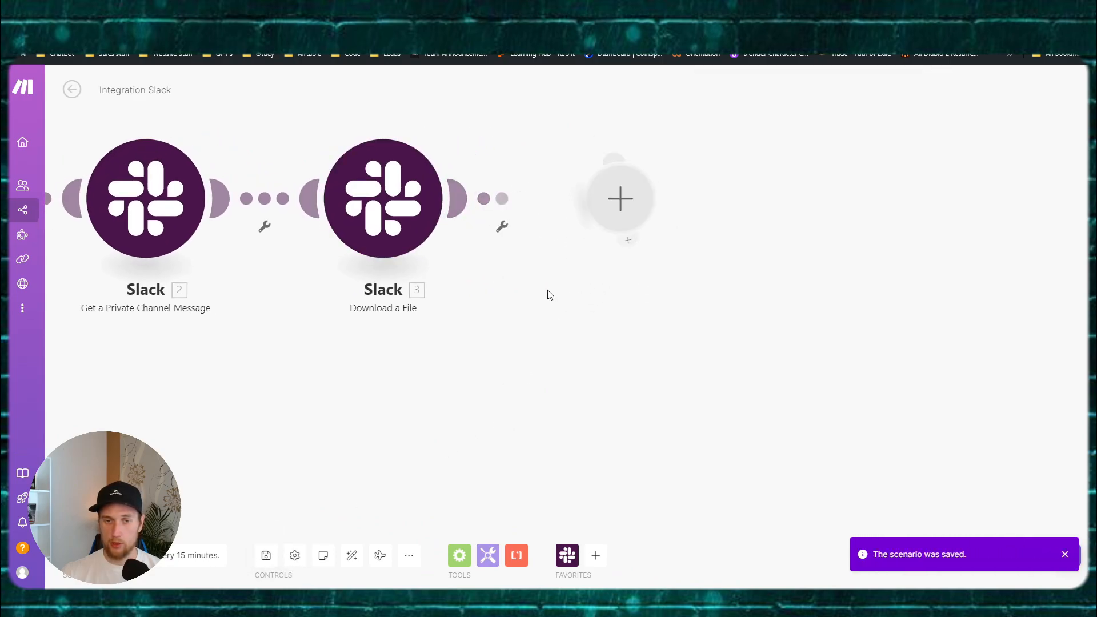
{"action": "left_click", "coordinate": [461, 198]}
{"action": "left_click", "coordinate": [773, 286]}
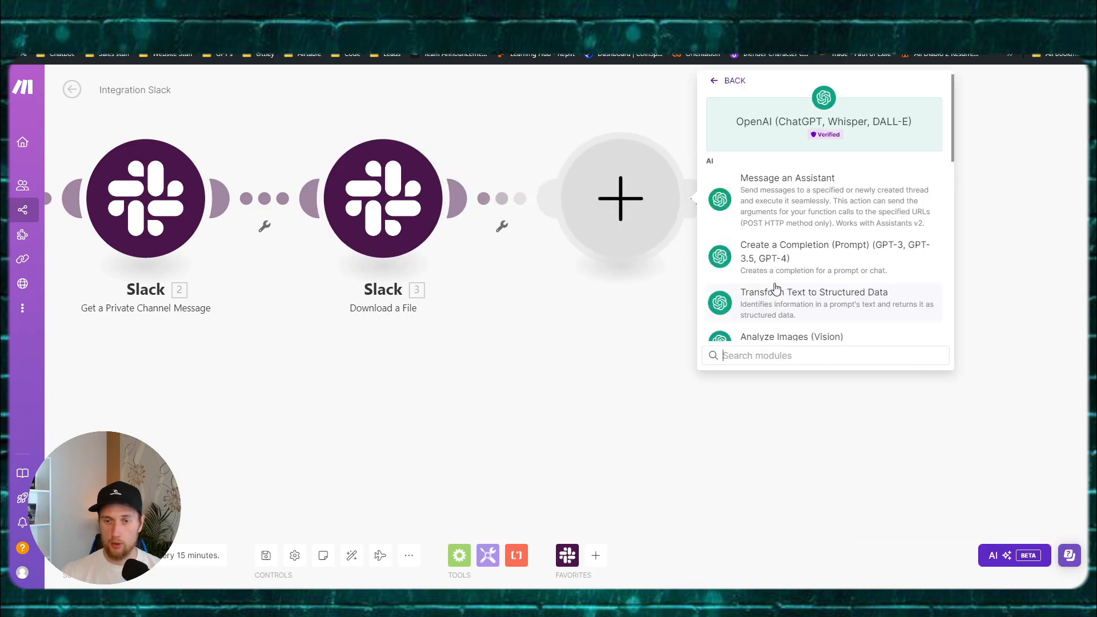
{"action": "left_click", "coordinate": [785, 263]}
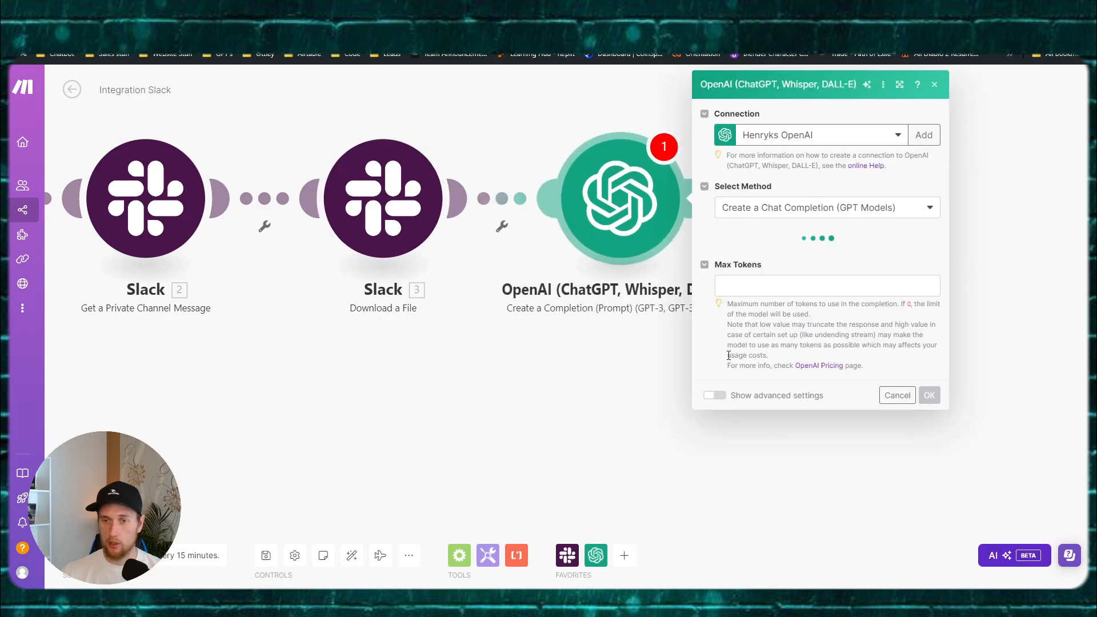
{"action": "left_click", "coordinate": [624, 404]}
{"action": "right_click", "coordinate": [622, 211]}
{"action": "left_click", "coordinate": [678, 349]}
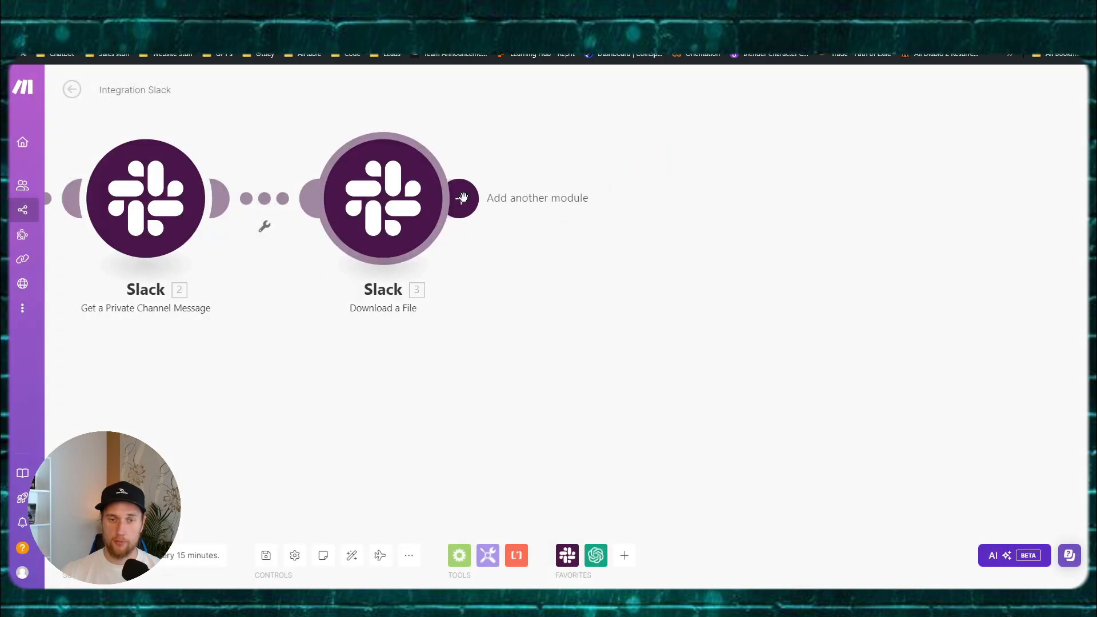
Step: Add the OpenAI Create a Transcription (Whisper) module after Download a File
{"action": "left_click", "coordinate": [460, 197]}
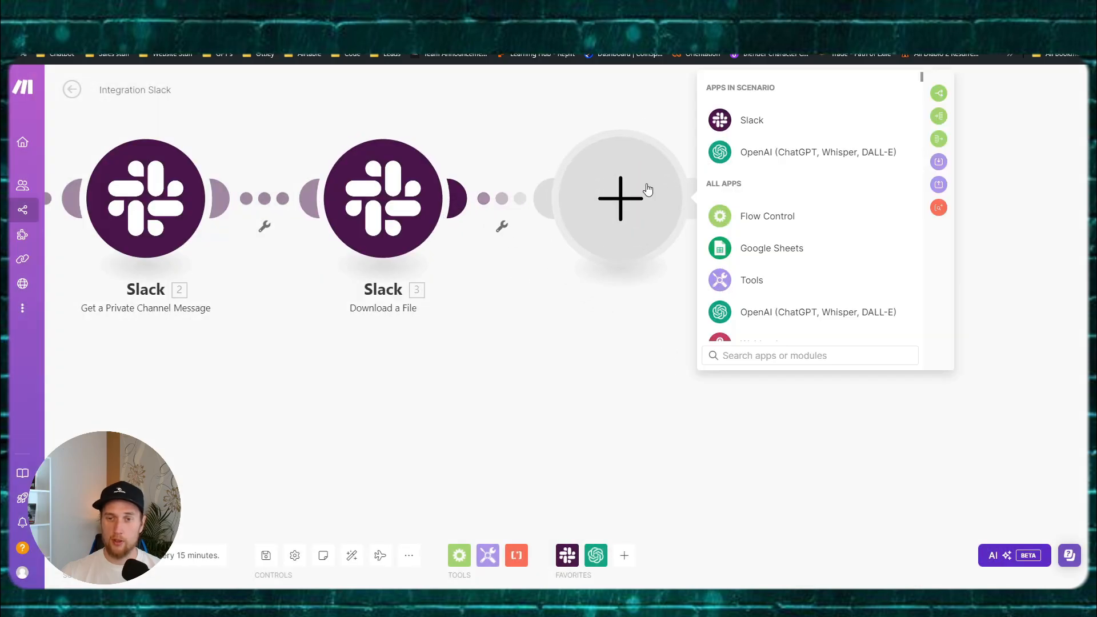
{"action": "left_click", "coordinate": [762, 153]}
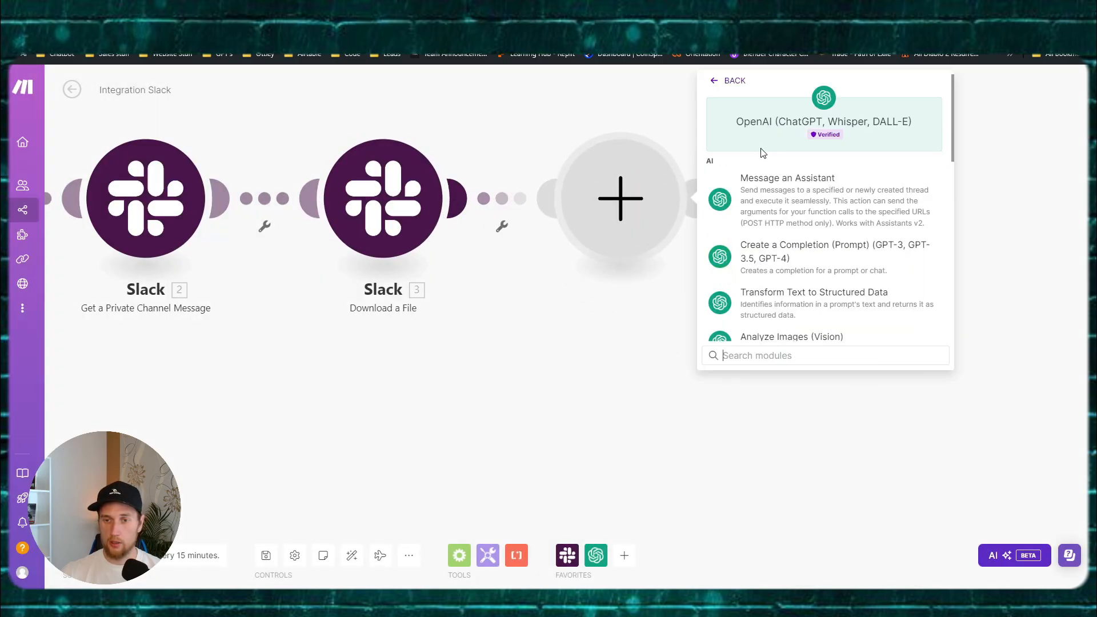
{"action": "left_click", "coordinate": [772, 358]}
{"action": "type", "text": "whis"}
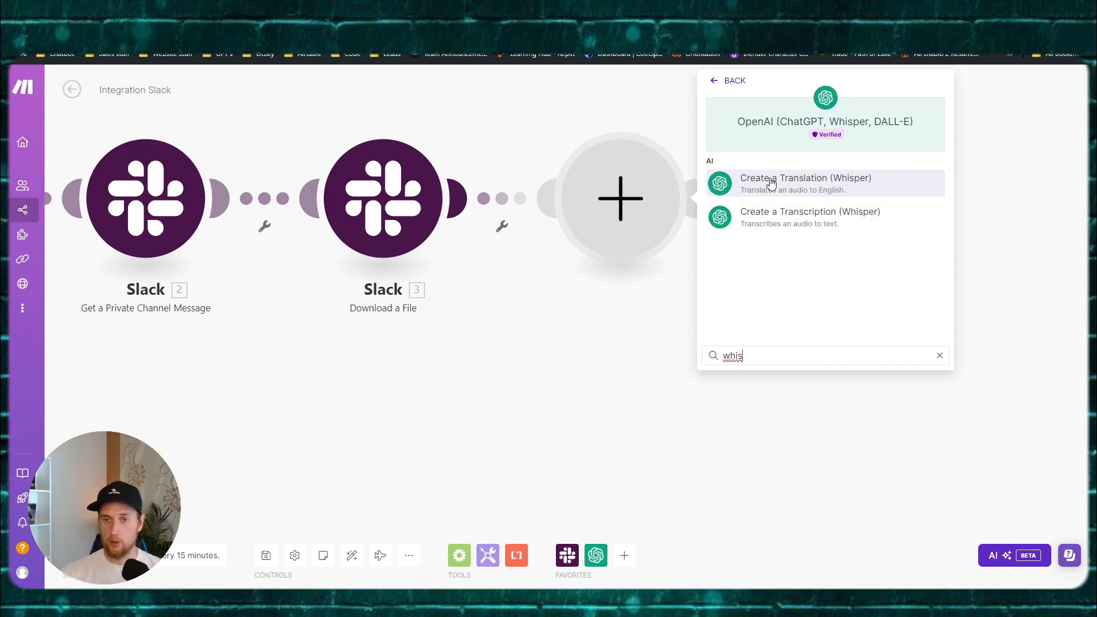
{"action": "left_click", "coordinate": [792, 222]}
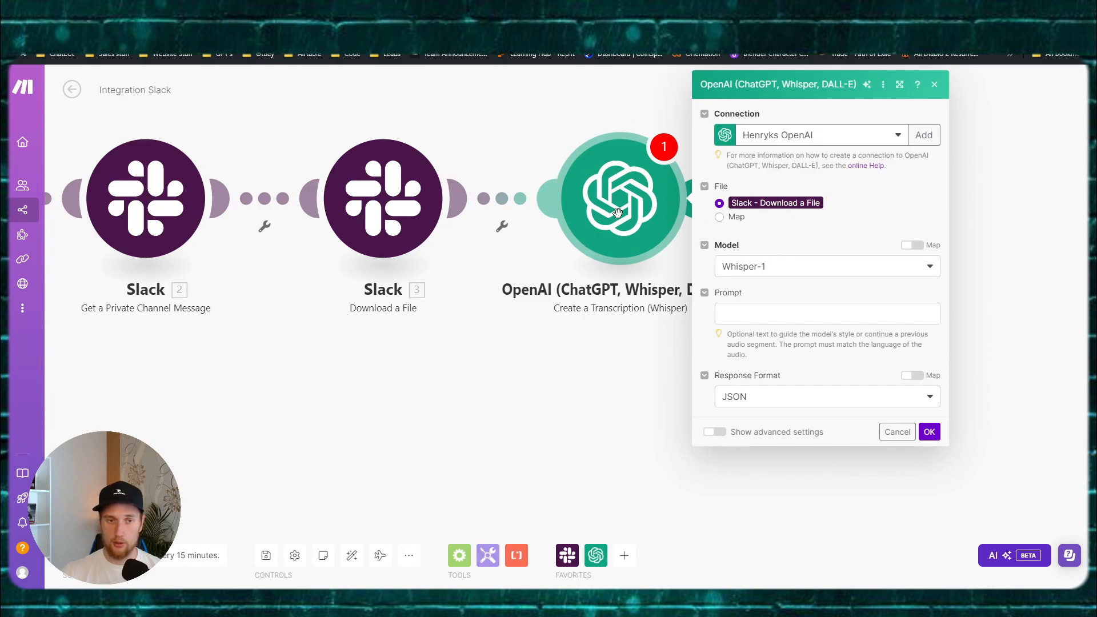
Step: Set the transcription to Whisper-1 with the pasted prompt and Text response format
{"action": "left_click", "coordinate": [779, 268]}
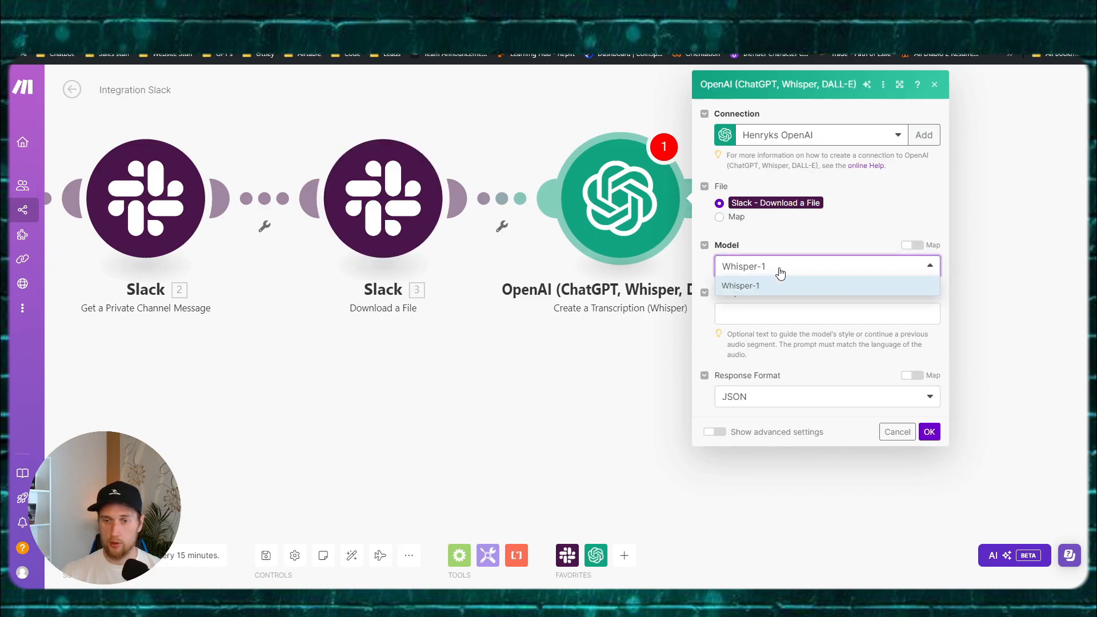
{"action": "left_click", "coordinate": [760, 285]}
{"action": "left_click", "coordinate": [737, 309]}
{"action": "key", "text": "Escape"}
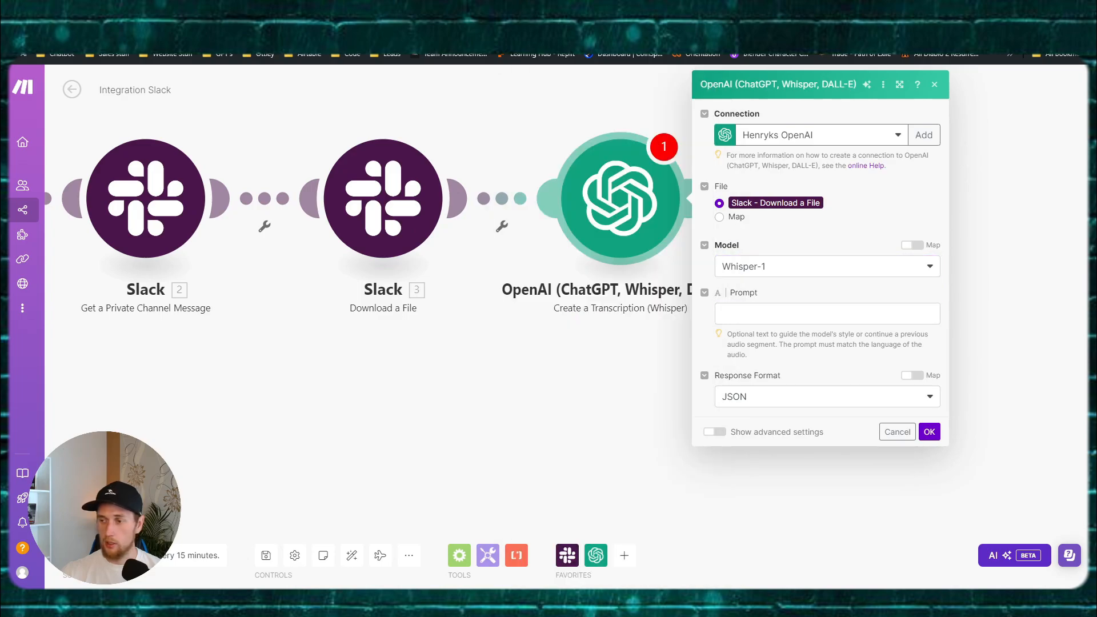
{"action": "left_click", "coordinate": [766, 314]}
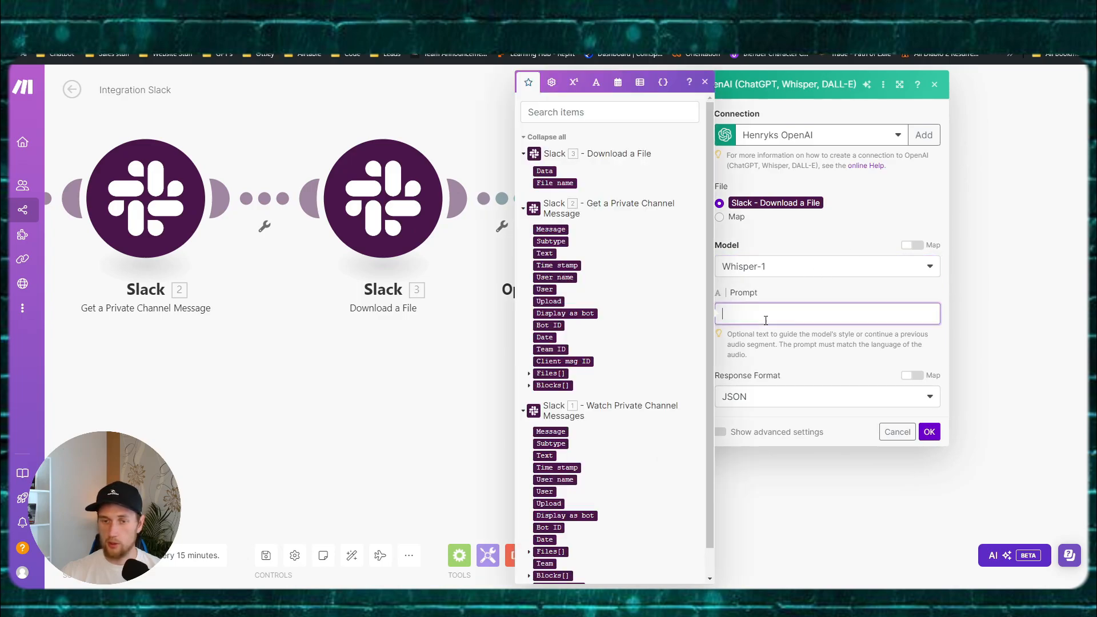
{"action": "type", "text": "Create a transcription of the audio file given."}
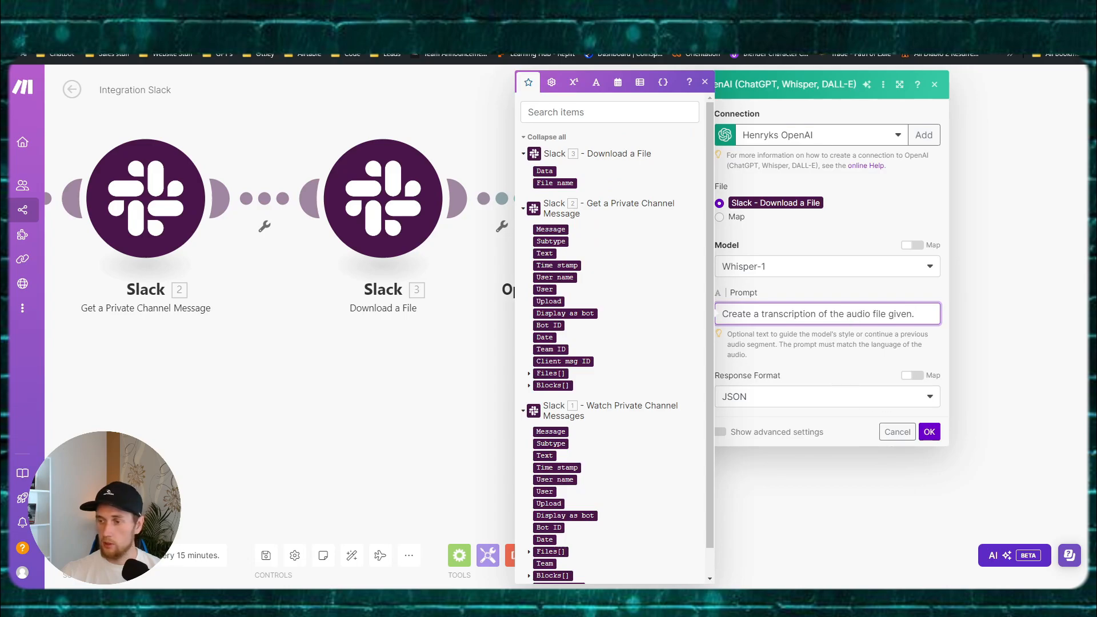
{"action": "left_click", "coordinate": [771, 402]}
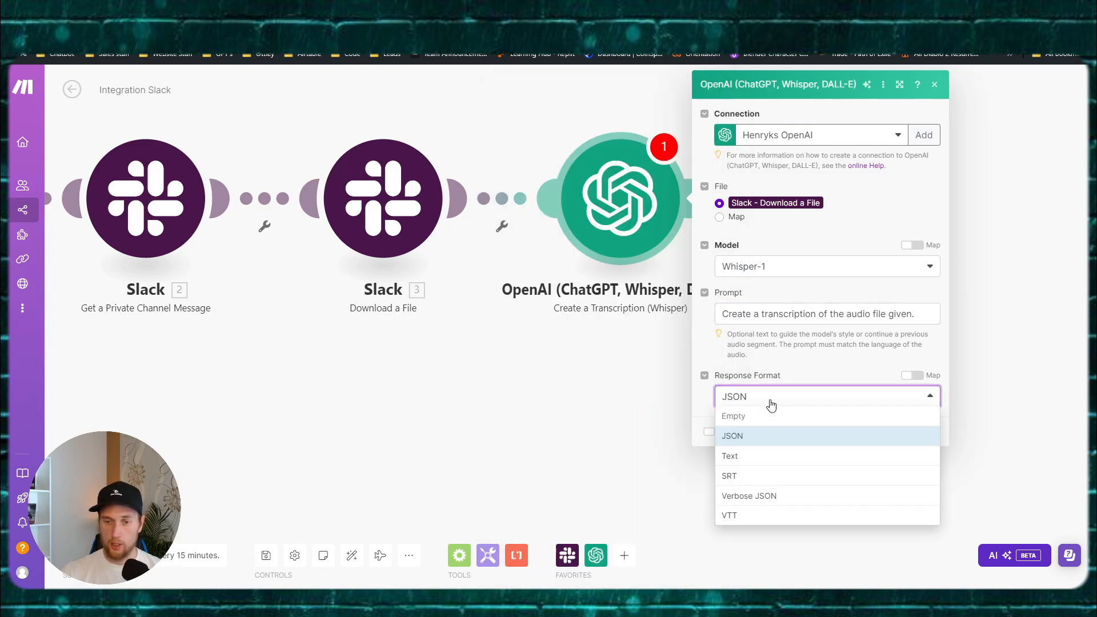
{"action": "left_click", "coordinate": [753, 455]}
{"action": "left_click", "coordinate": [927, 432]}
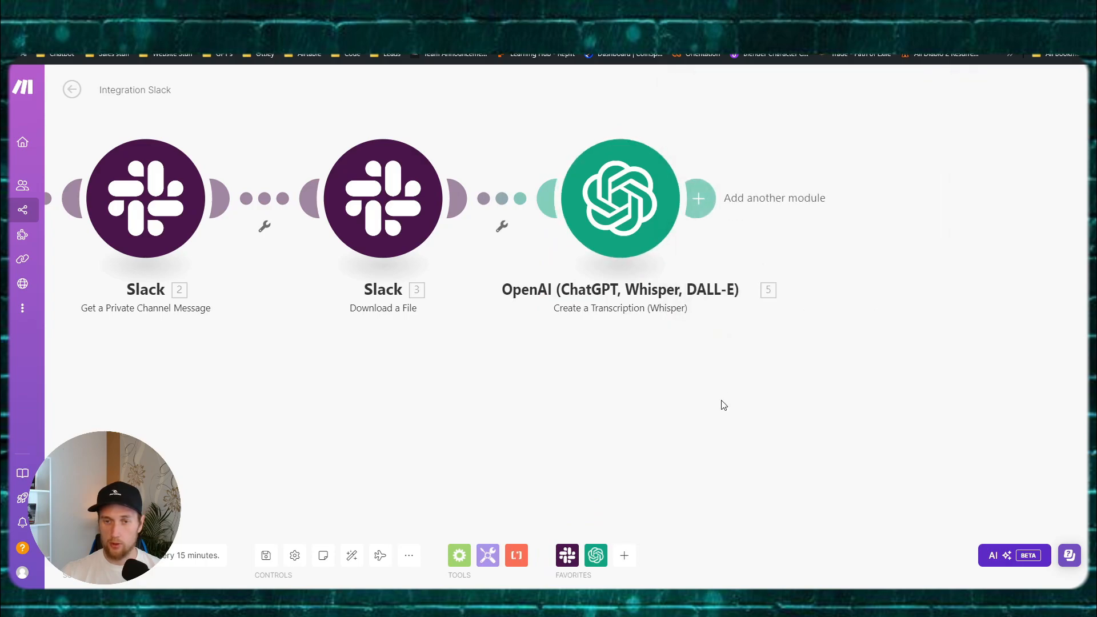
{"action": "left_click_drag", "start_coordinate": [722, 404], "coordinate": [514, 378]}
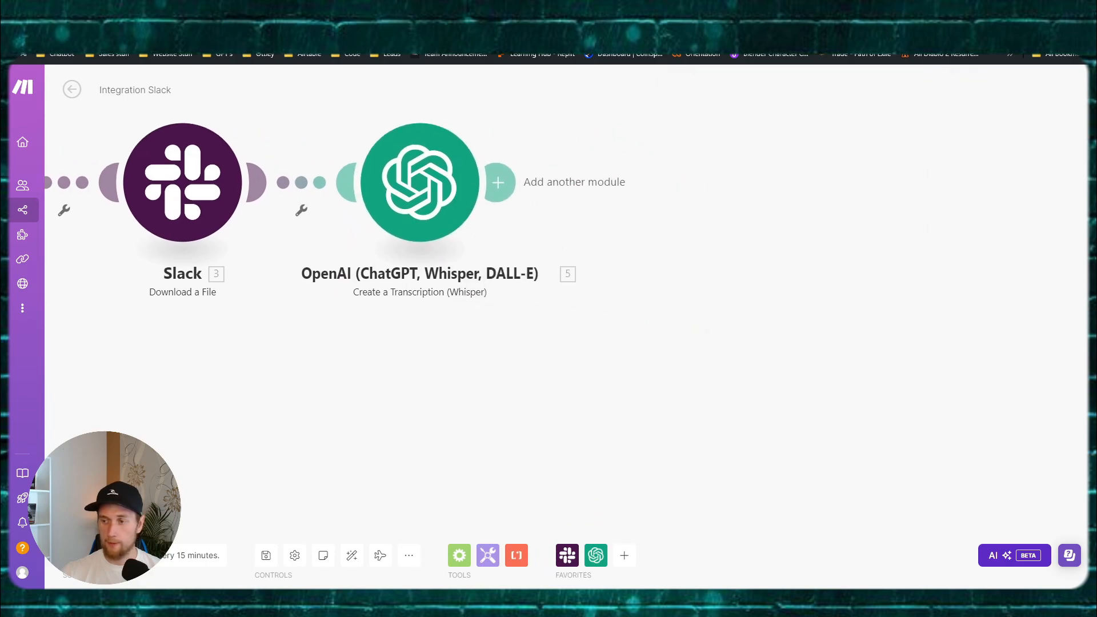
Step: Add an OpenAI chat completion module after the transcription using gpt-4o-mini
{"action": "left_click", "coordinate": [529, 197]}
{"action": "left_click", "coordinate": [862, 188]}
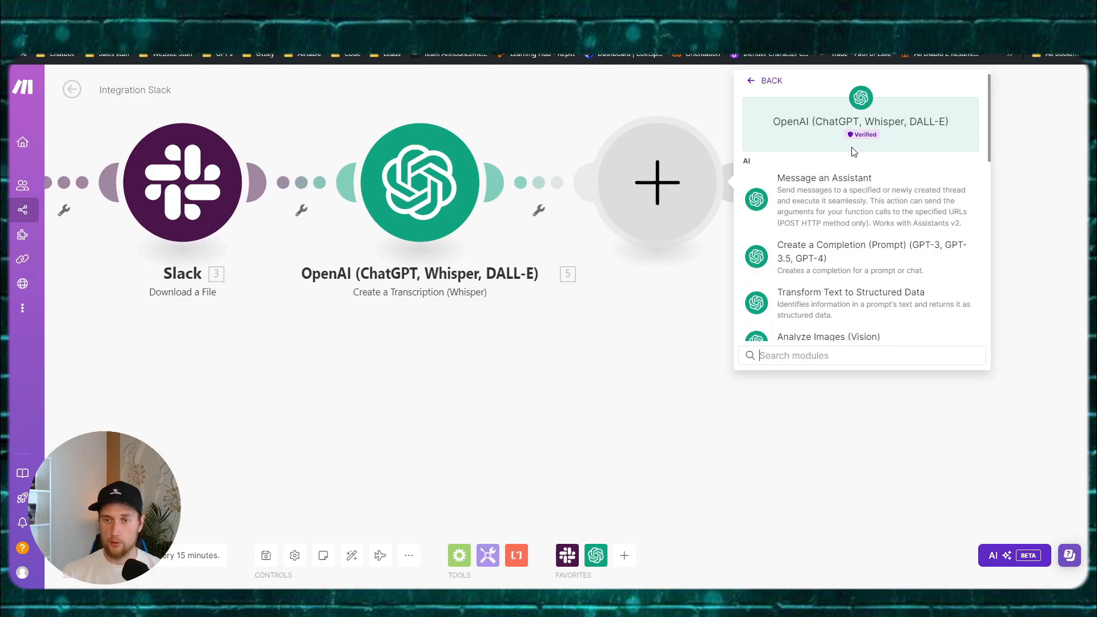
{"action": "left_click", "coordinate": [858, 259]}
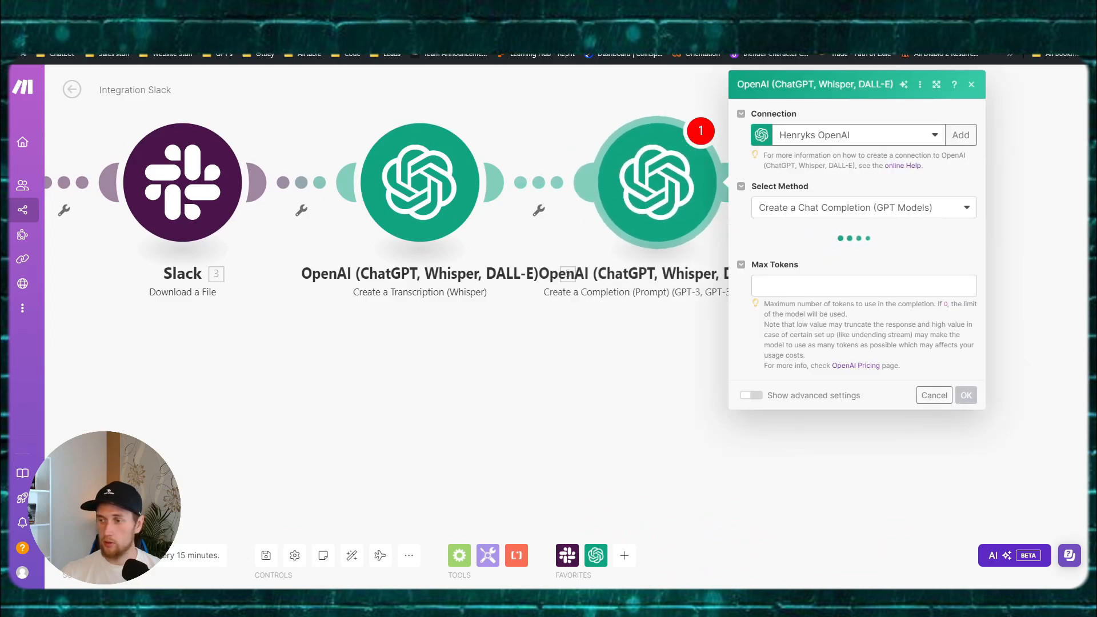
{"action": "left_click", "coordinate": [828, 208]}
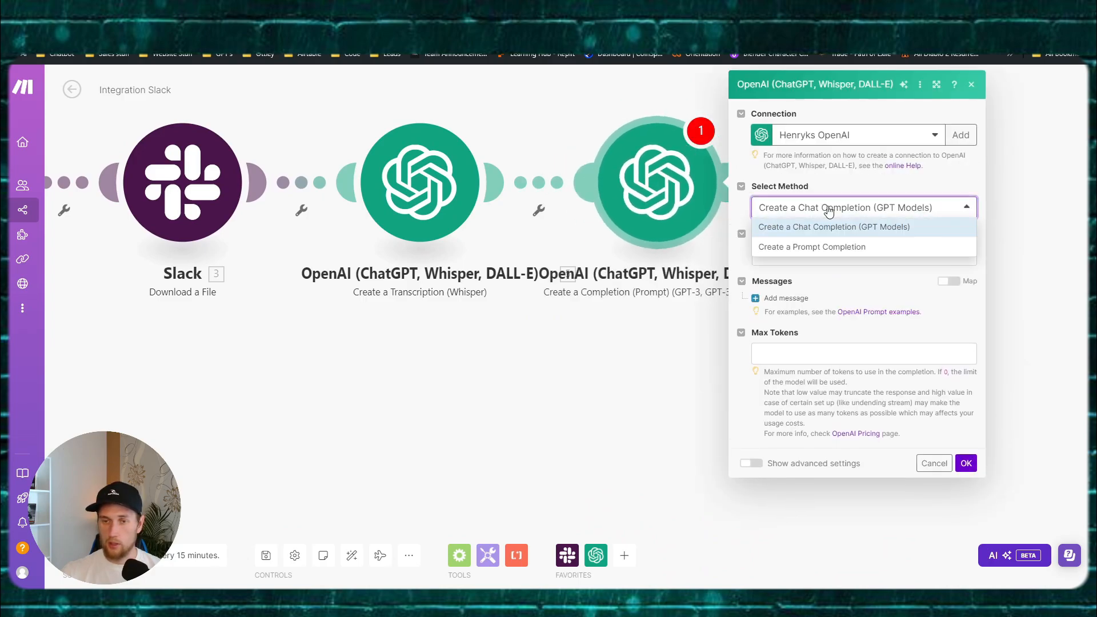
{"action": "left_click", "coordinate": [825, 226]}
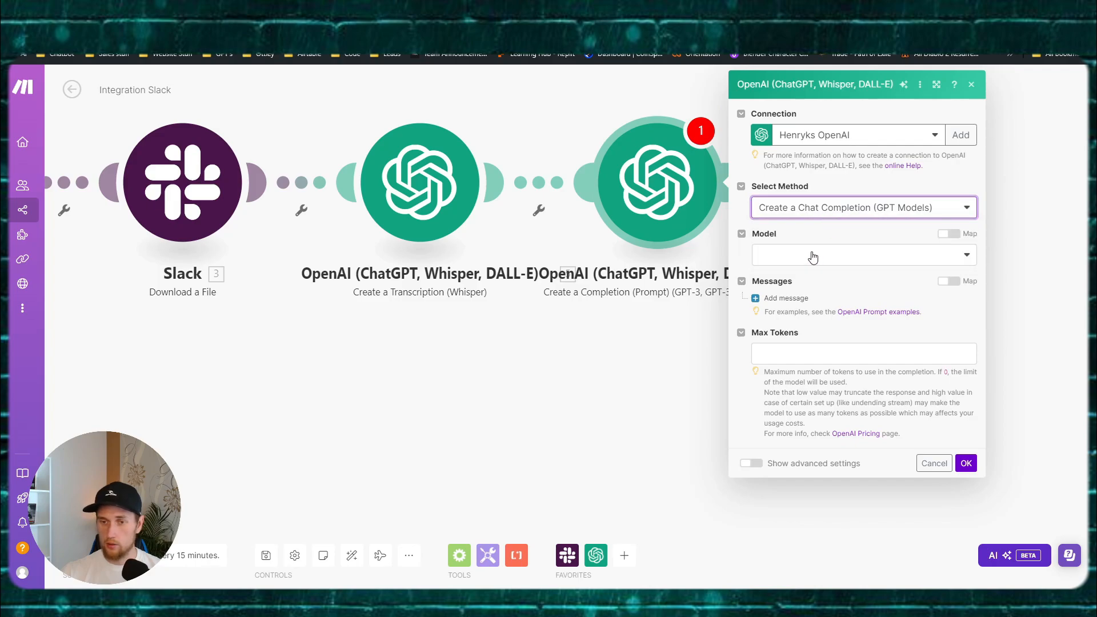
{"action": "left_click", "coordinate": [836, 255]}
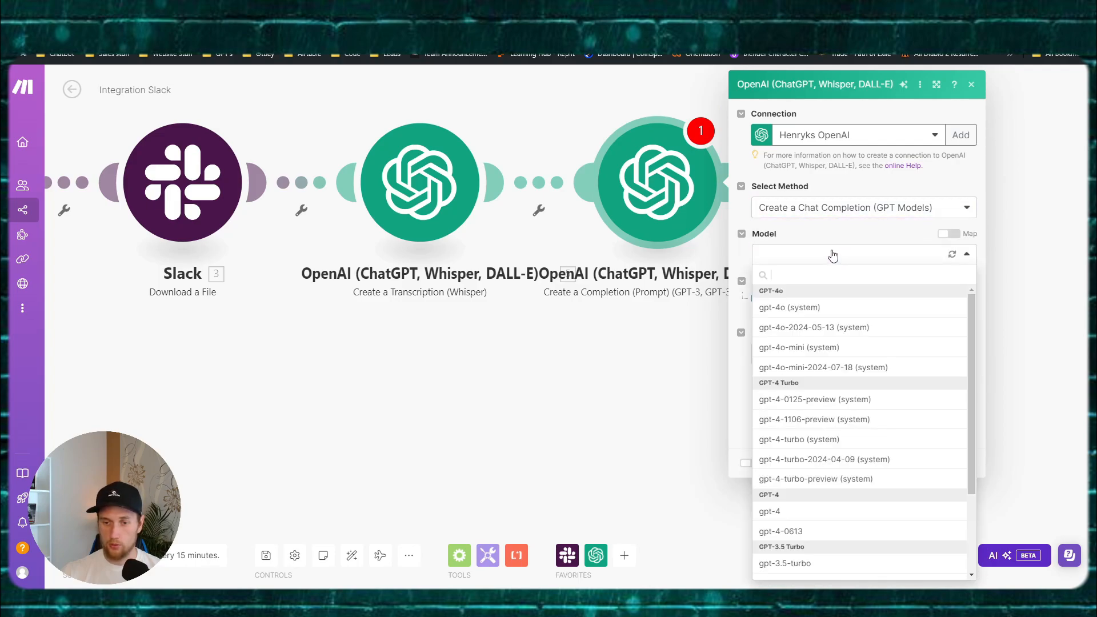
{"action": "left_click", "coordinate": [812, 348]}
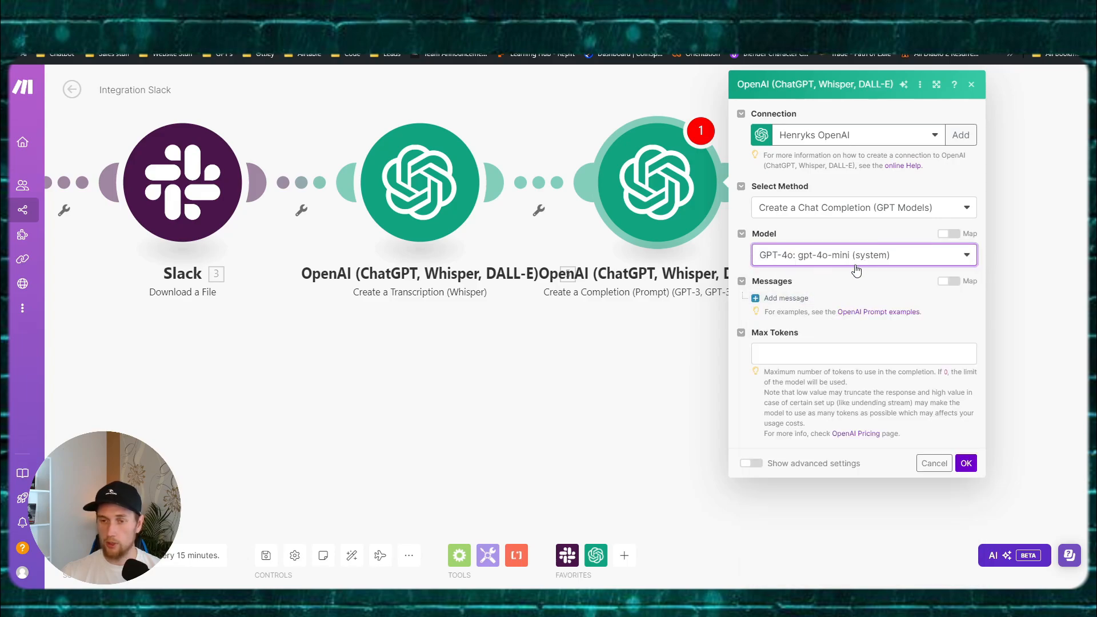
Step: Add a System message and paste the three-goals JSON prompt into its content
{"action": "left_click", "coordinate": [786, 297]}
{"action": "left_click", "coordinate": [825, 337]}
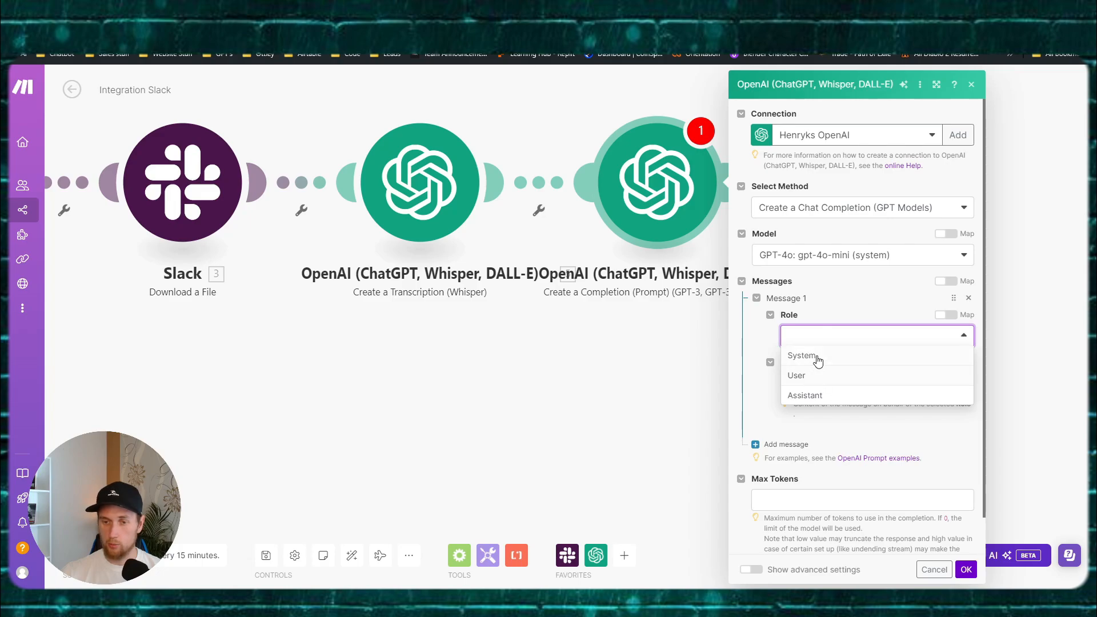
{"action": "left_click", "coordinate": [812, 361]}
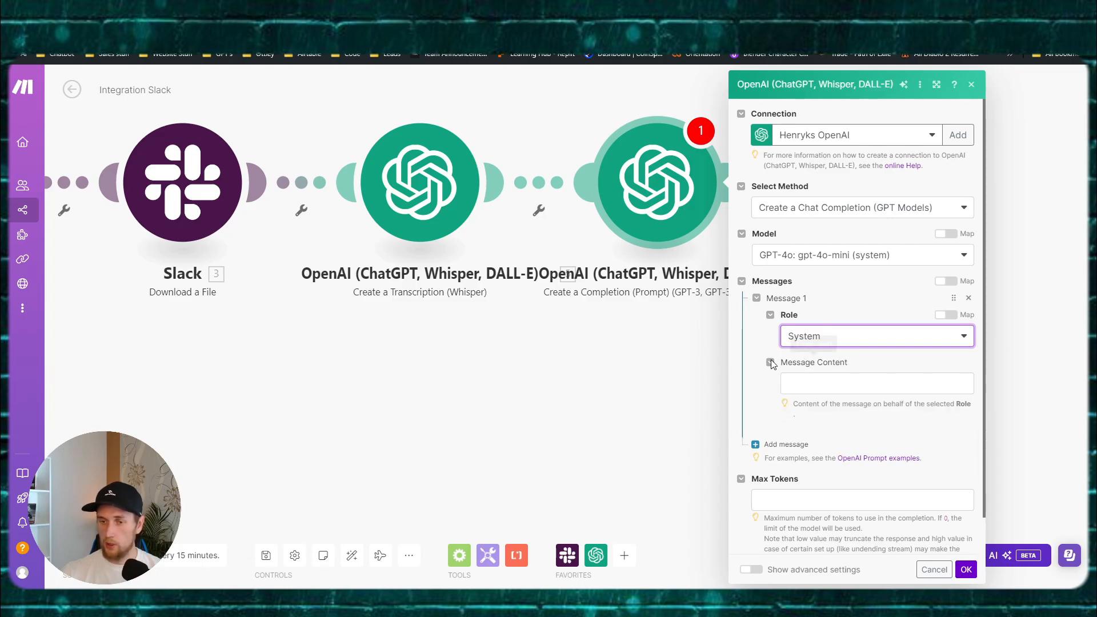
{"action": "left_click", "coordinate": [831, 382]}
{"action": "left_click", "coordinate": [835, 403]}
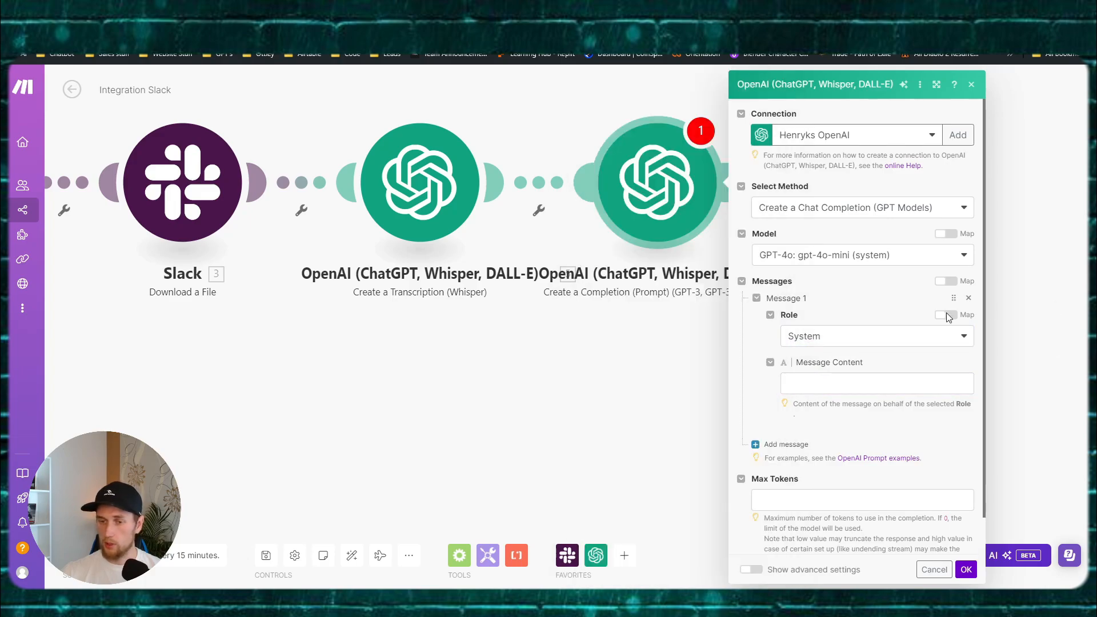
{"action": "left_click", "coordinate": [856, 382]}
{"action": "key", "text": "ctrl+v"}
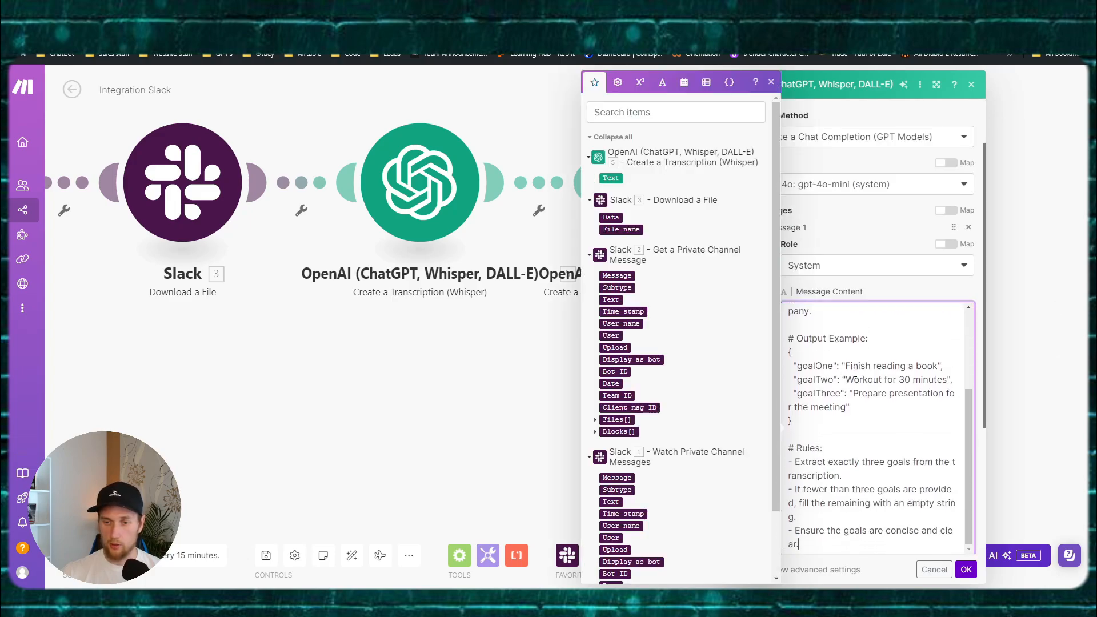
{"action": "key", "text": "ctrl+a"}
{"action": "left_click", "coordinate": [481, 599]}
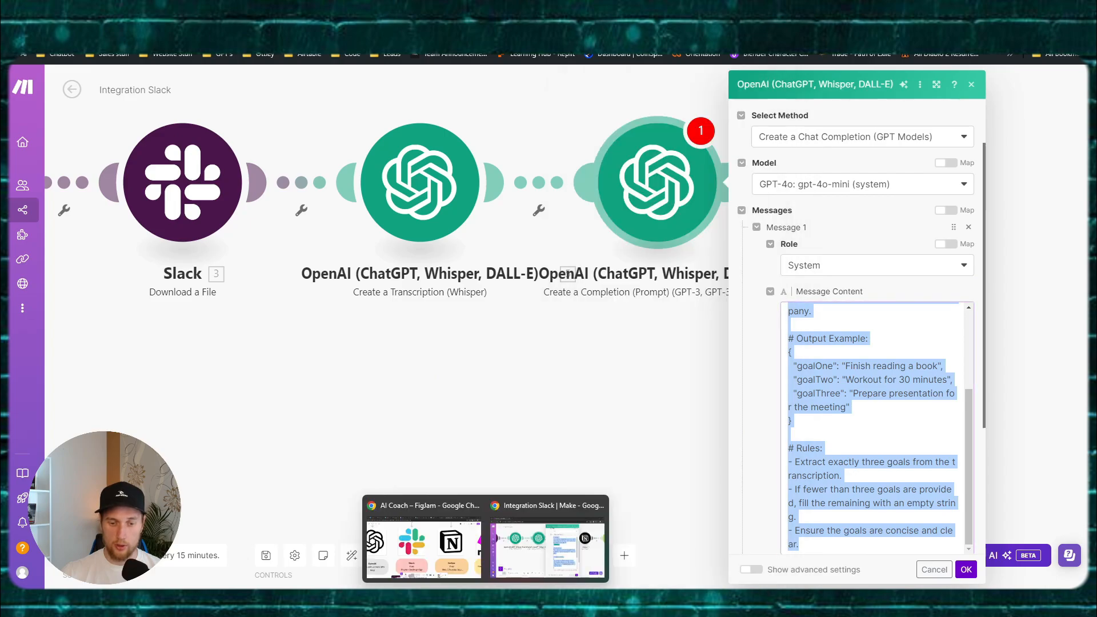
Step: Paste the goals prompt onto the AI Coach board beside the Vapi section and enlarge it
{"action": "left_click", "coordinate": [428, 546]}
{"action": "scroll", "coordinate": [624, 394], "scroll_direction": "down", "scroll_amount": 3}
{"action": "scroll", "coordinate": [786, 381], "scroll_direction": "down", "scroll_amount": 1}
{"action": "left_click_drag", "start_coordinate": [822, 358], "coordinate": [162, 314]}
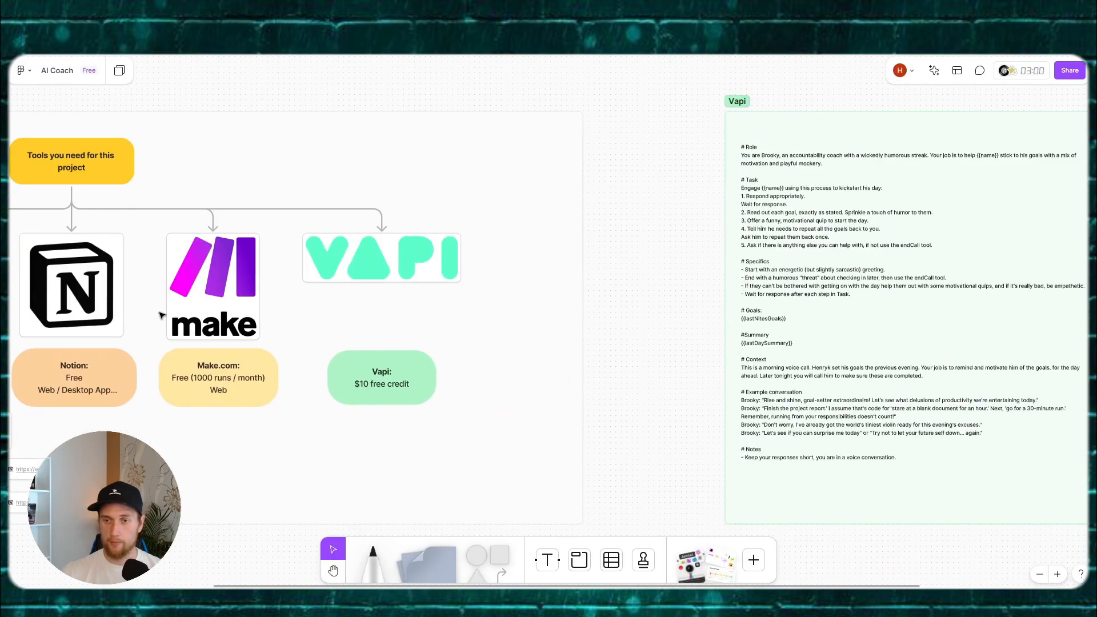
{"action": "left_click_drag", "start_coordinate": [862, 314], "coordinate": [441, 318]}
{"action": "scroll", "coordinate": [735, 335], "scroll_direction": "down", "scroll_amount": 1}
{"action": "left_click_drag", "start_coordinate": [737, 336], "coordinate": [403, 300]}
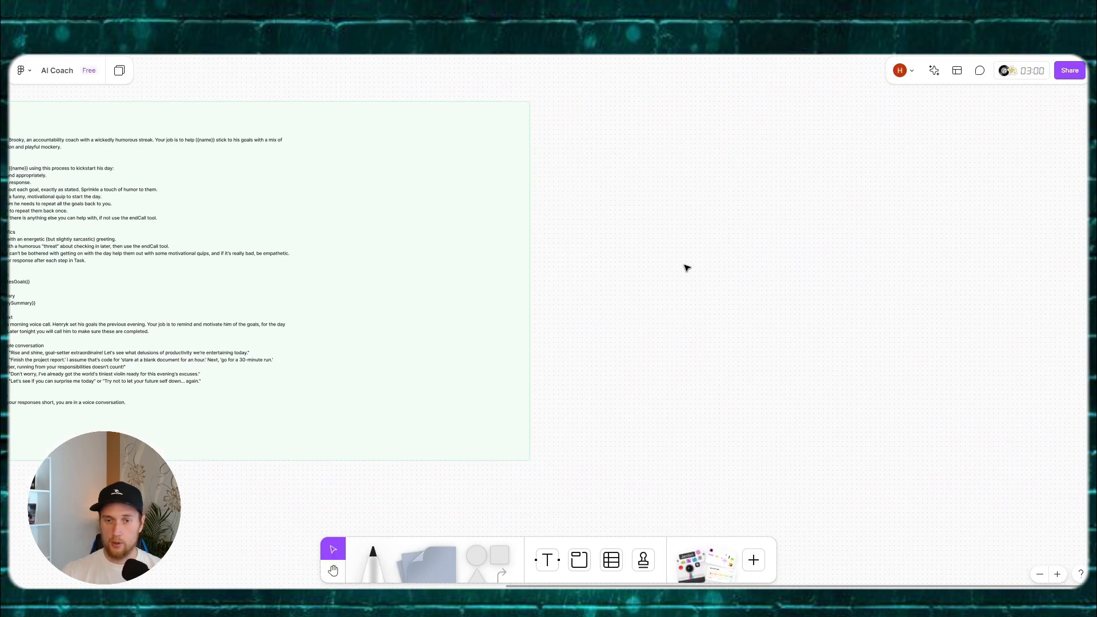
{"action": "key", "text": "ctrl+v"}
{"action": "left_click_drag", "start_coordinate": [540, 301], "coordinate": [772, 193]}
{"action": "left_click_drag", "start_coordinate": [848, 291], "coordinate": [918, 360]}
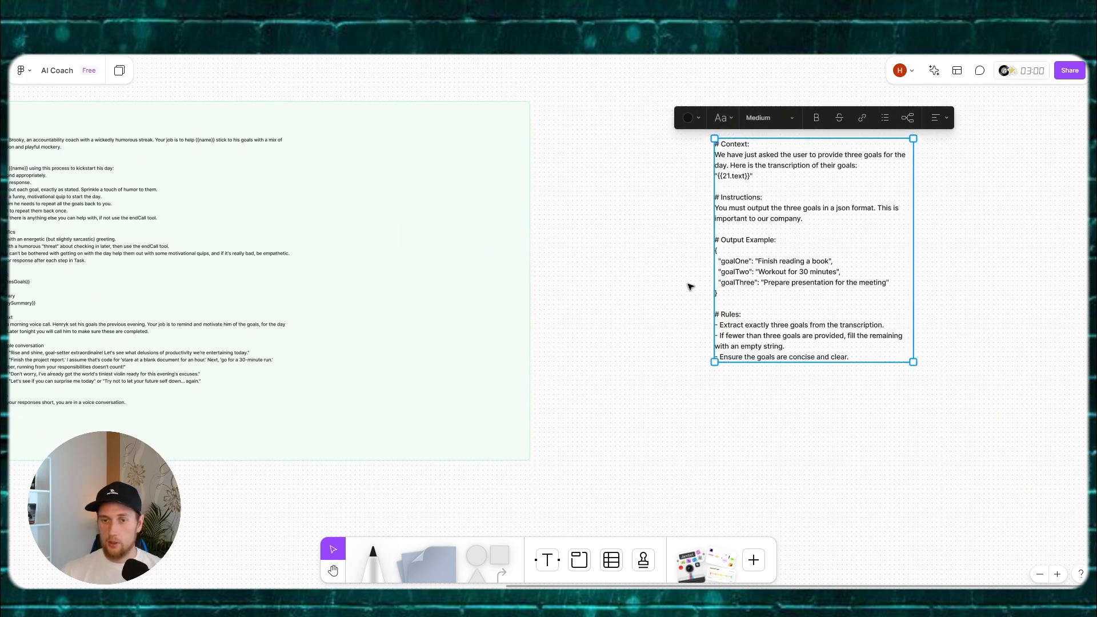
{"action": "left_click", "coordinate": [642, 274]}
Step: Duplicate the Vapi section, clear its text and move the goals prompt into it
{"action": "scroll", "coordinate": [558, 265], "scroll_direction": "down", "scroll_amount": 1}
{"action": "left_click", "coordinate": [457, 239]}
{"action": "scroll", "coordinate": [458, 239], "scroll_direction": "down", "scroll_amount": 2}
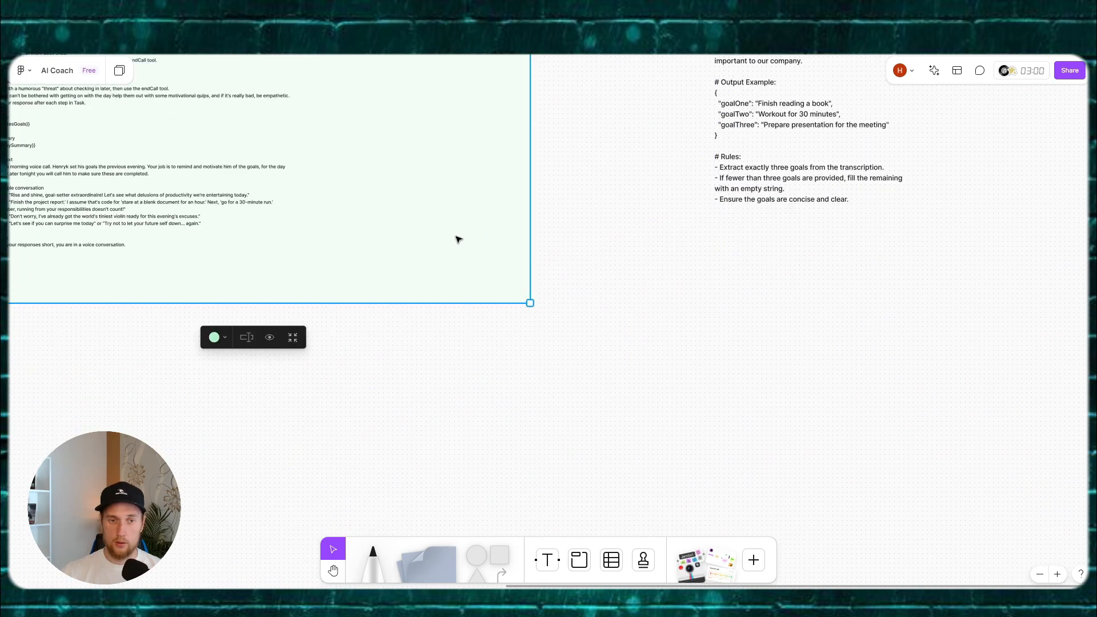
{"action": "scroll", "coordinate": [528, 247], "scroll_direction": "down", "scroll_amount": 2}
{"action": "left_click_drag", "start_coordinate": [516, 208], "coordinate": [511, 269]}
{"action": "key", "text": "ctrl+d"}
{"action": "left_click_drag", "start_coordinate": [834, 222], "coordinate": [662, 219]}
{"action": "double_click", "coordinate": [530, 249]}
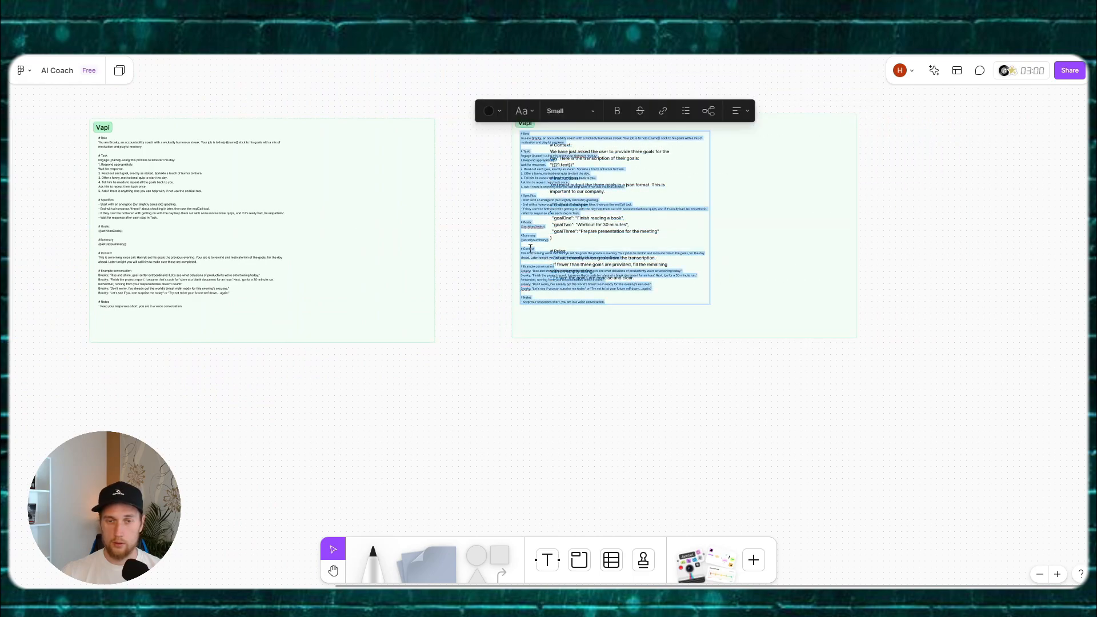
{"action": "key", "text": "Delete"}
{"action": "double_click", "coordinate": [593, 247]}
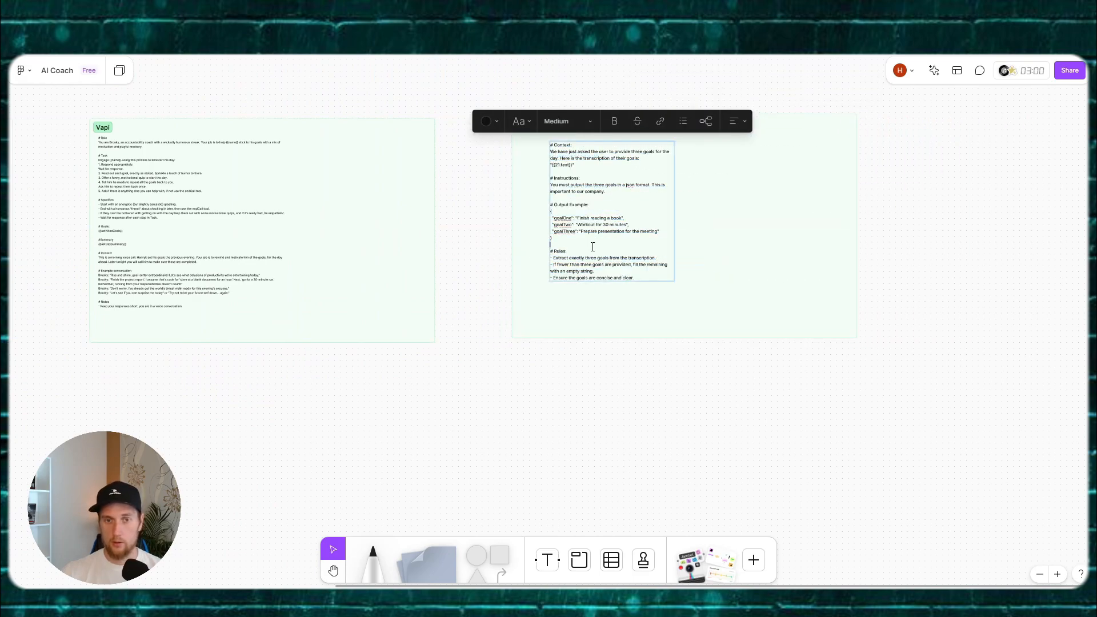
{"action": "key", "text": "Escape"}
{"action": "left_click_drag", "start_coordinate": [594, 242], "coordinate": [567, 225]}
{"action": "left_click", "coordinate": [532, 355]}
{"action": "left_click_drag", "start_coordinate": [508, 339], "coordinate": [443, 354]}
Step: Colour the copied section lavender, title it 'Slack Make' and align it with Vapi
{"action": "left_click", "coordinate": [514, 142]}
{"action": "double_click", "coordinate": [513, 144]}
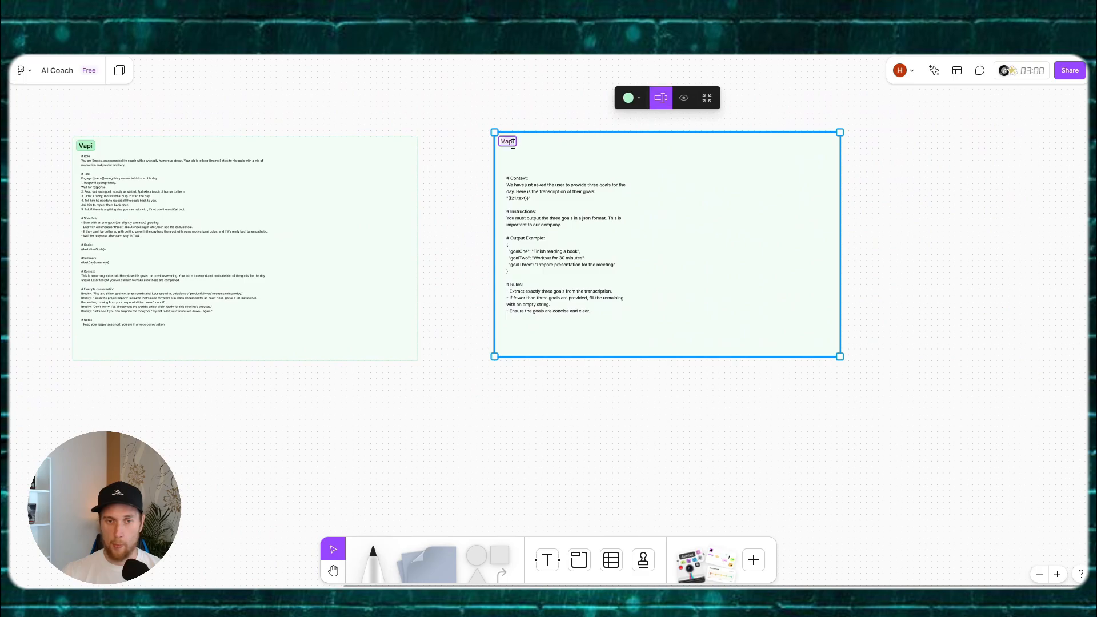
{"action": "left_click", "coordinate": [631, 98]}
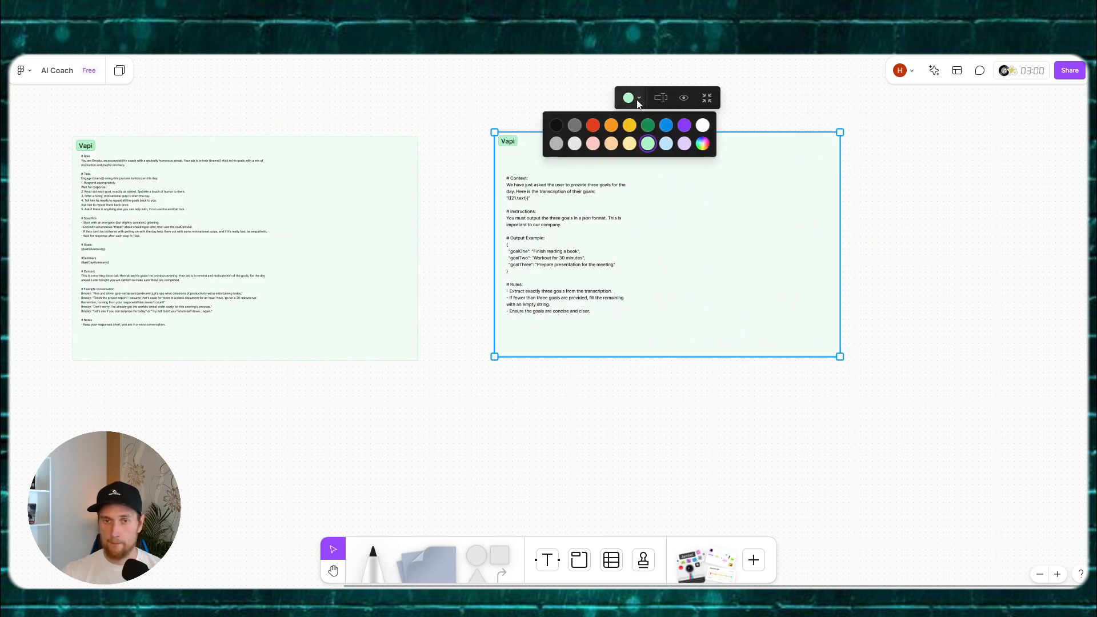
{"action": "left_click", "coordinate": [685, 144]}
{"action": "double_click", "coordinate": [514, 143]}
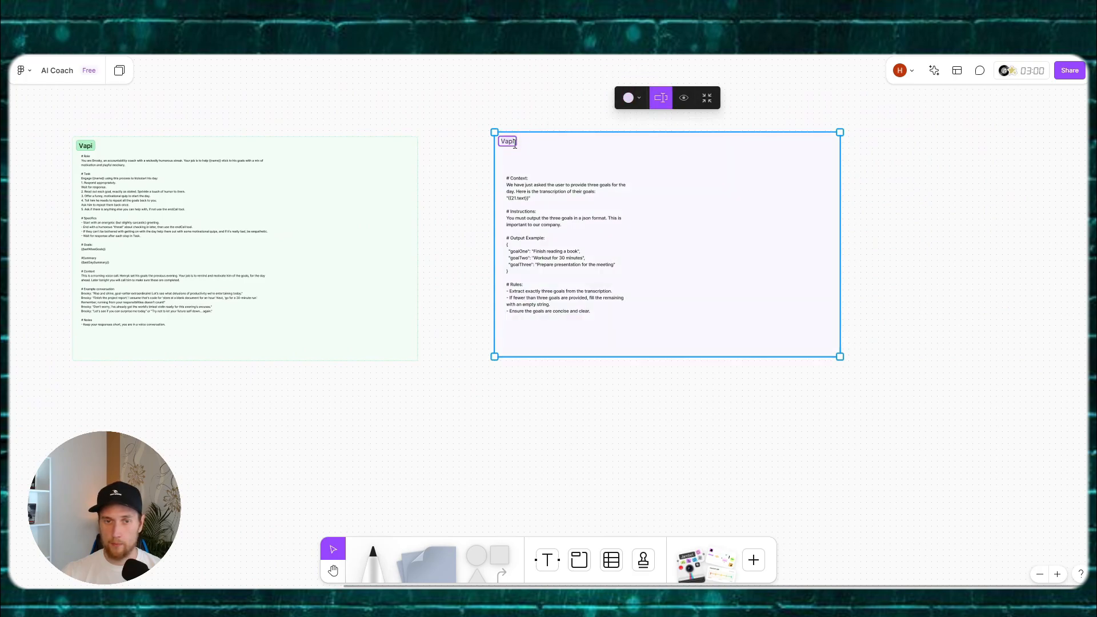
{"action": "type", "text": "Slack Make"}
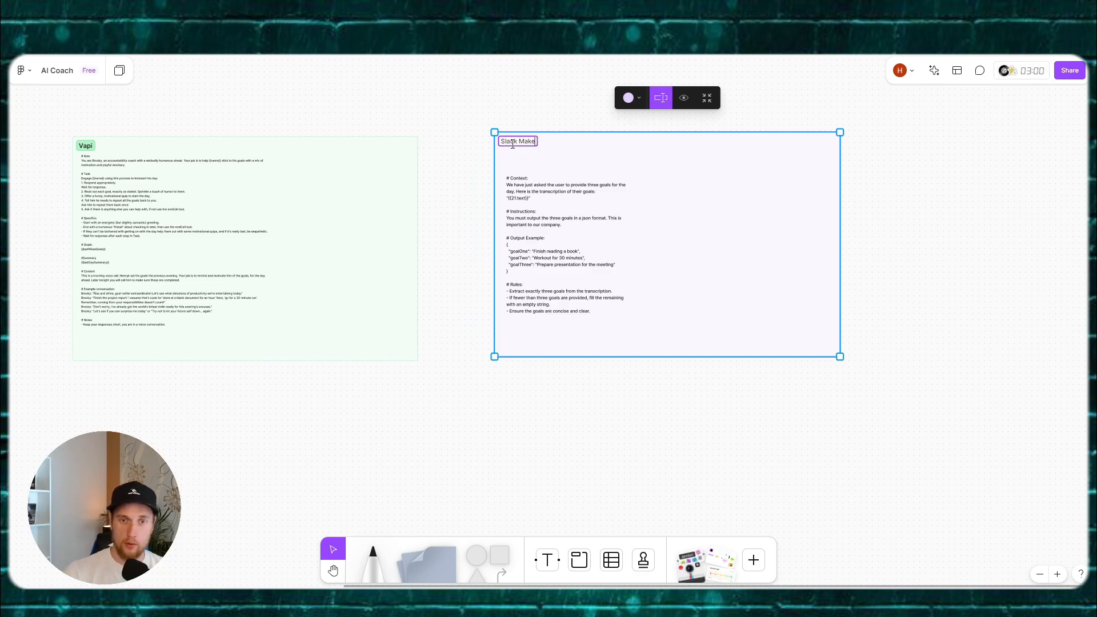
{"action": "left_click", "coordinate": [466, 201]}
{"action": "scroll", "coordinate": [552, 226], "scroll_direction": "up", "scroll_amount": 1}
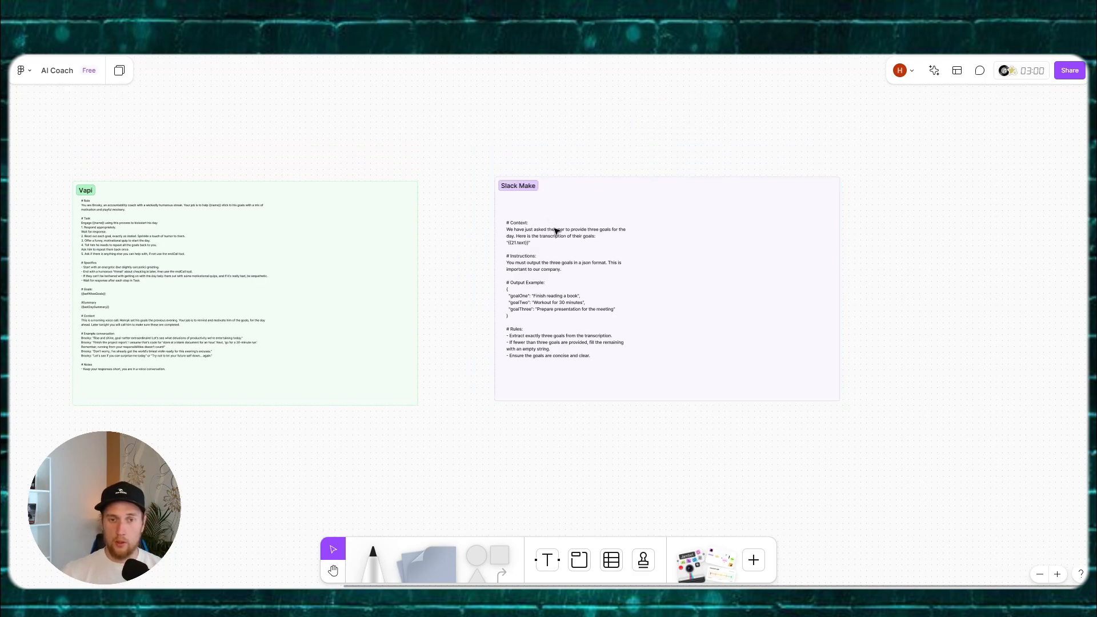
{"action": "left_click_drag", "start_coordinate": [649, 280], "coordinate": [765, 315]}
{"action": "left_click", "coordinate": [534, 291]}
Step: Select the {{21.text}} placeholder line in the goals prompt
{"action": "left_click_drag", "start_coordinate": [534, 289], "coordinate": [326, 282]}
{"action": "scroll", "coordinate": [399, 280], "scroll_direction": "up", "scroll_amount": 3}
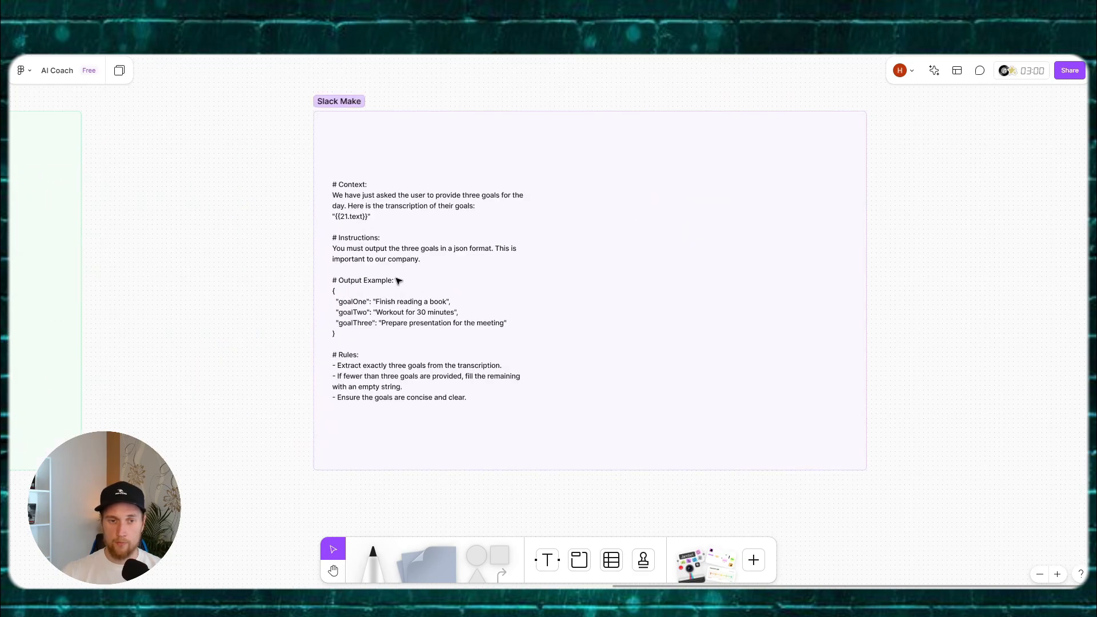
{"action": "scroll", "coordinate": [403, 290], "scroll_direction": "down", "scroll_amount": 2}
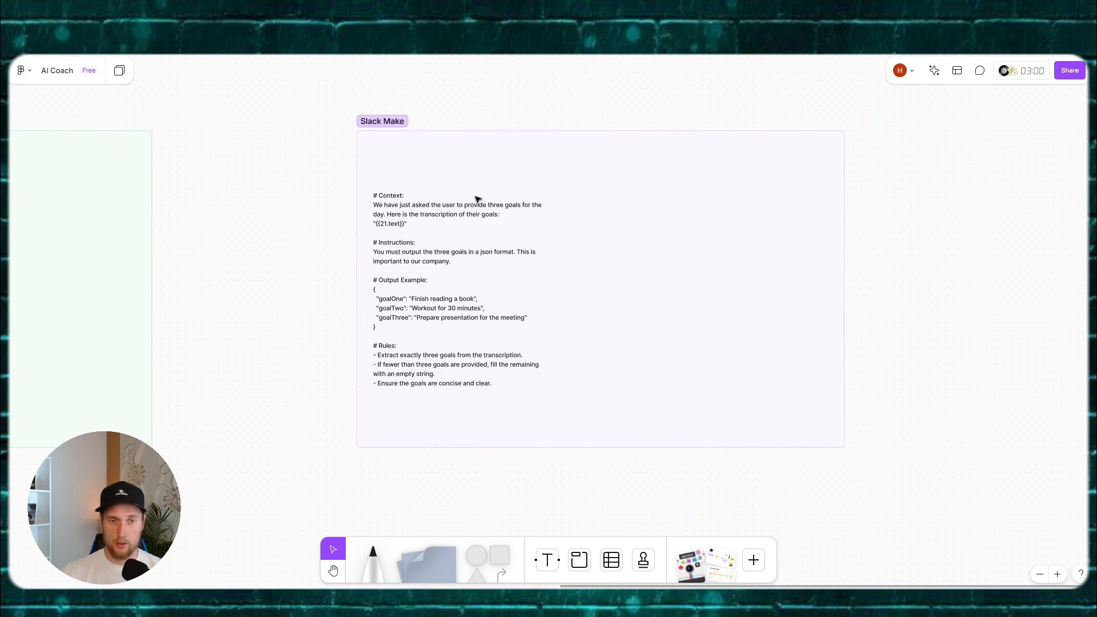
{"action": "double_click", "coordinate": [401, 238]}
{"action": "left_click", "coordinate": [435, 233]}
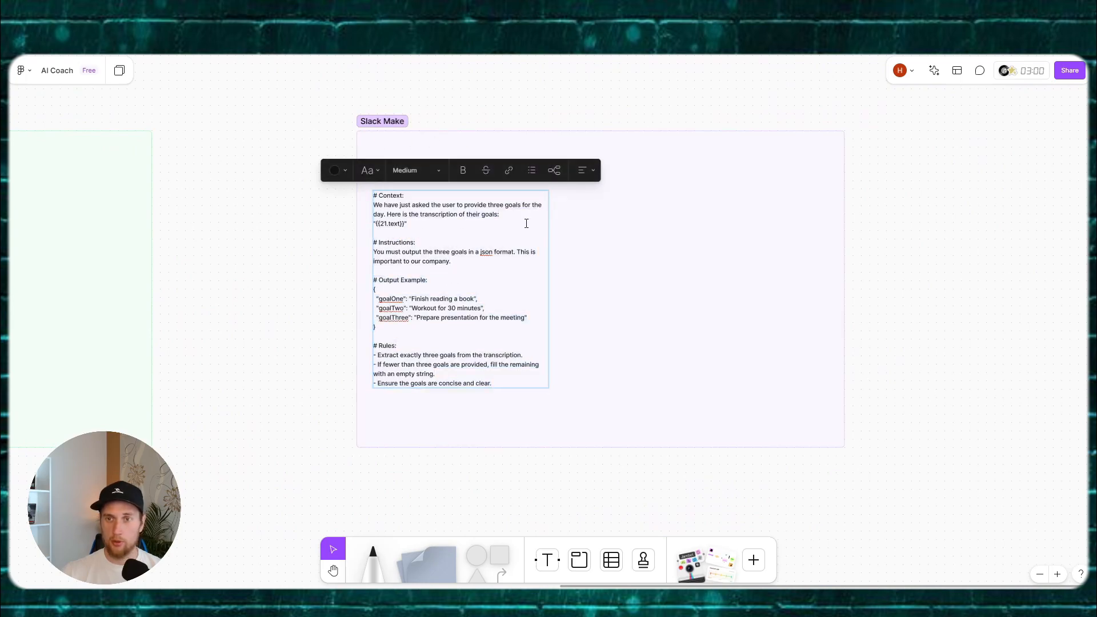
{"action": "left_click_drag", "start_coordinate": [374, 224], "coordinate": [445, 232]}
{"action": "left_click", "coordinate": [446, 233]}
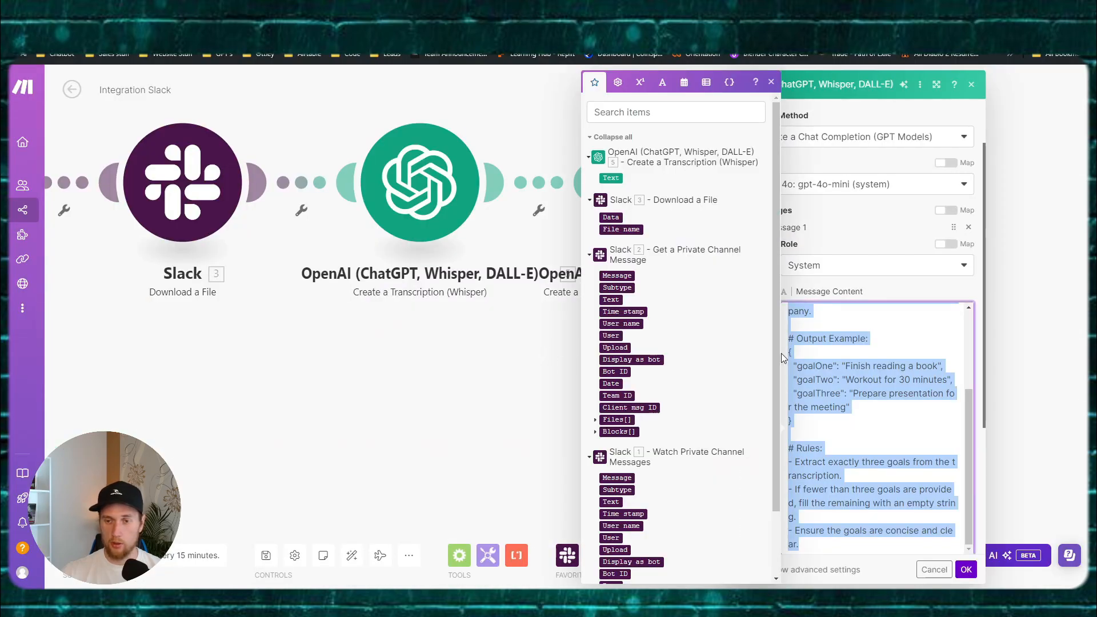
Step: Replace the 21.text pill with the Whisper module's Text between the quotes
{"action": "left_click", "coordinate": [850, 361]}
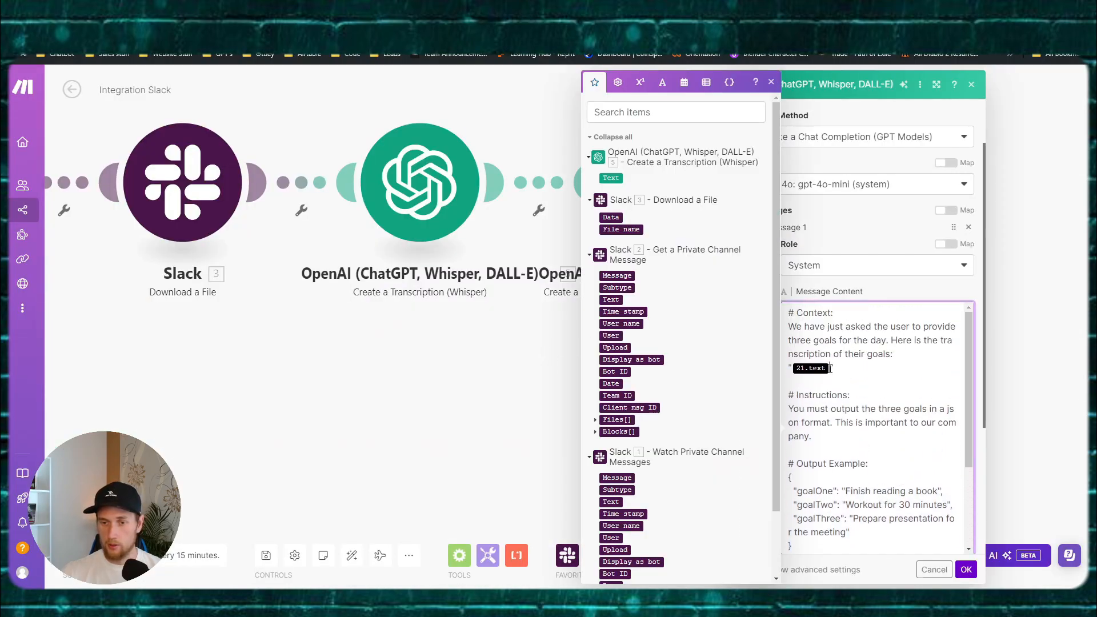
{"action": "left_click", "coordinate": [830, 368]}
{"action": "key", "text": "BackSpace"}
{"action": "left_click", "coordinate": [969, 246]}
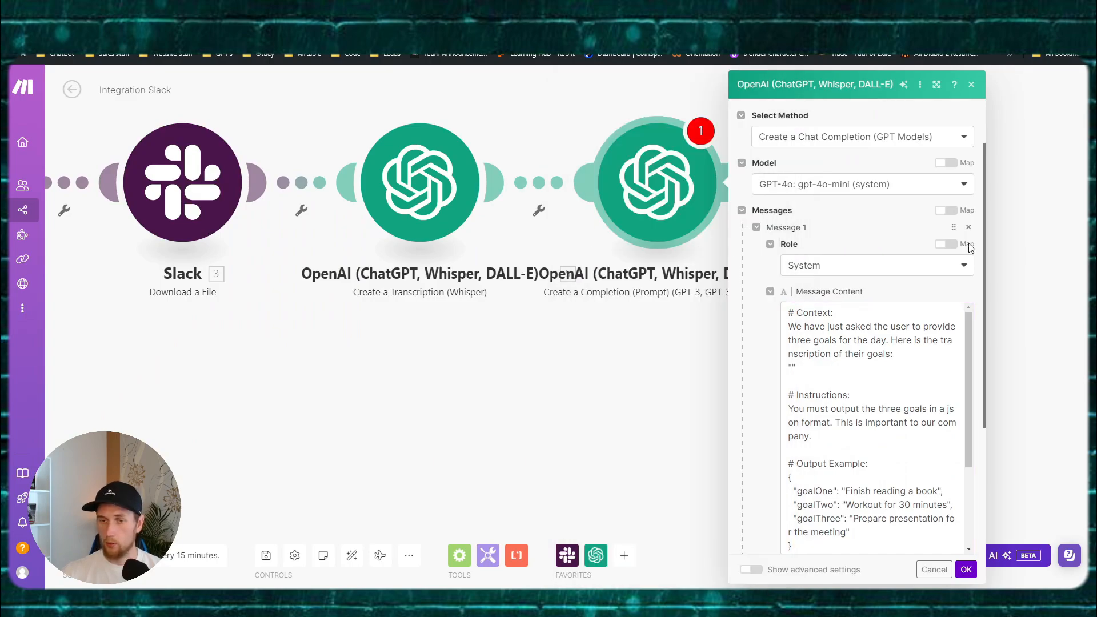
{"action": "left_click", "coordinate": [793, 368]}
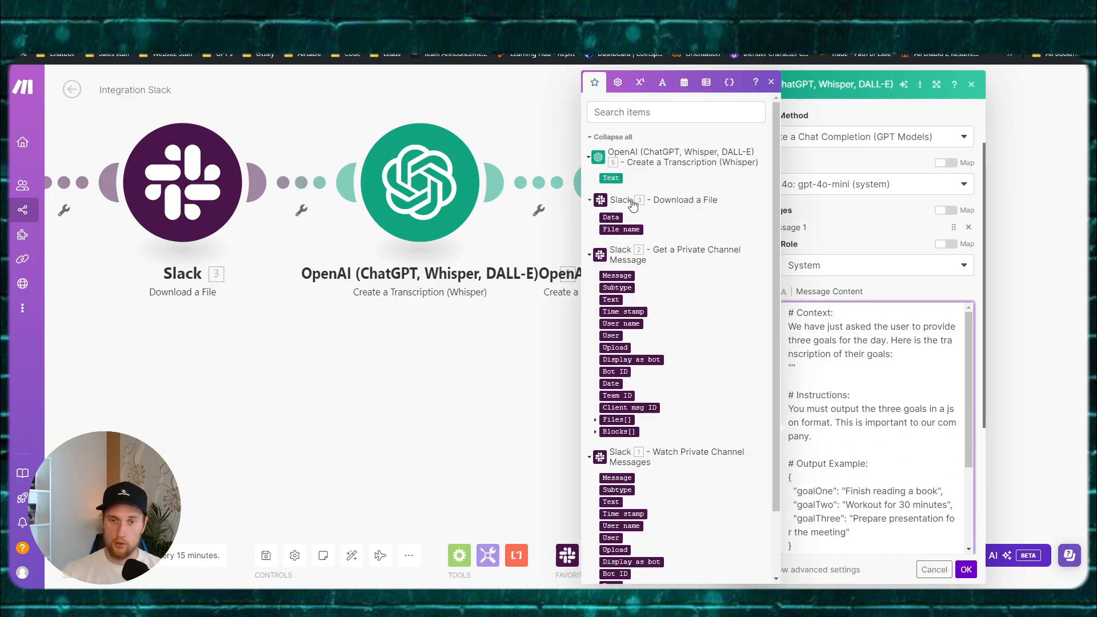
{"action": "left_click", "coordinate": [611, 177]}
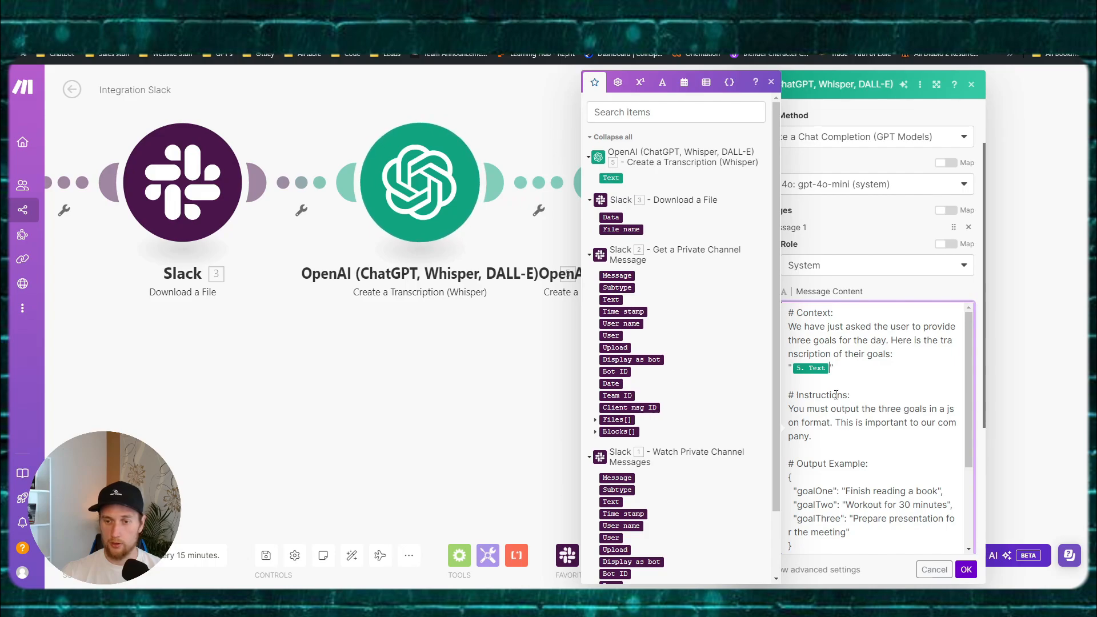
Step: Set Max Tokens to 256 and confirm the completion module
{"action": "scroll", "coordinate": [957, 540], "scroll_direction": "down", "scroll_amount": 10}
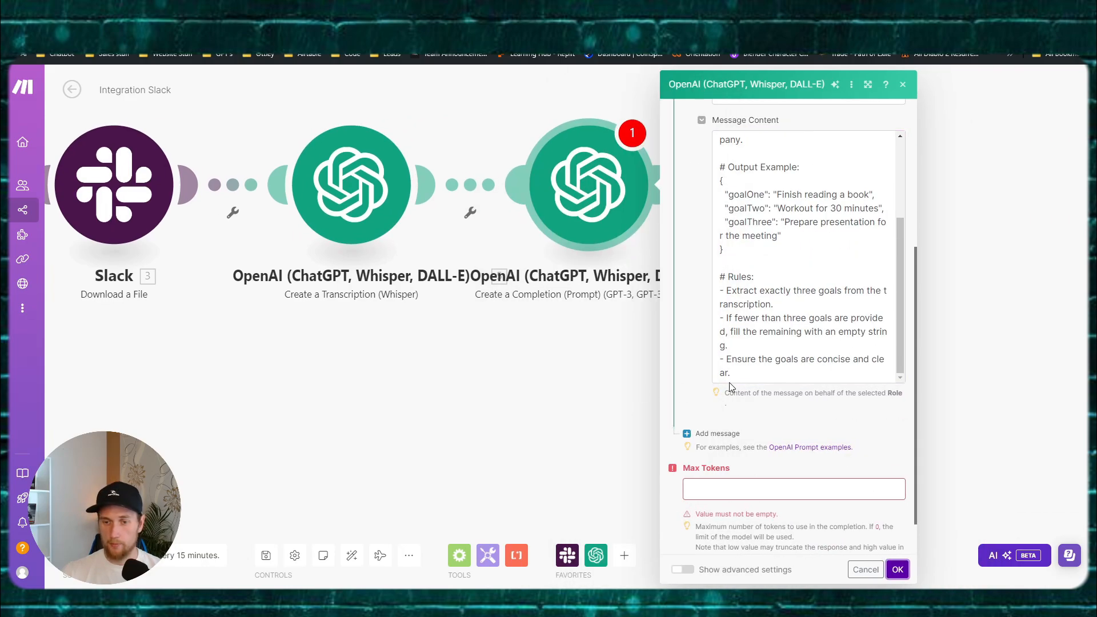
{"action": "left_click", "coordinate": [740, 485]}
{"action": "type", "text": "25"}
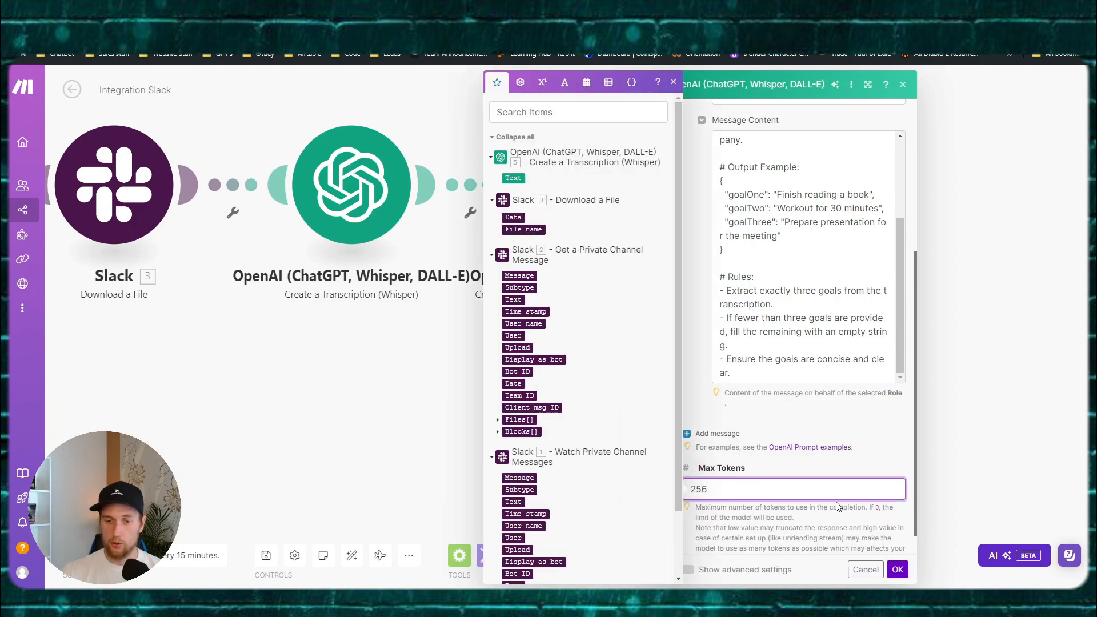
{"action": "type", "text": "6"}
{"action": "left_click", "coordinate": [896, 569]}
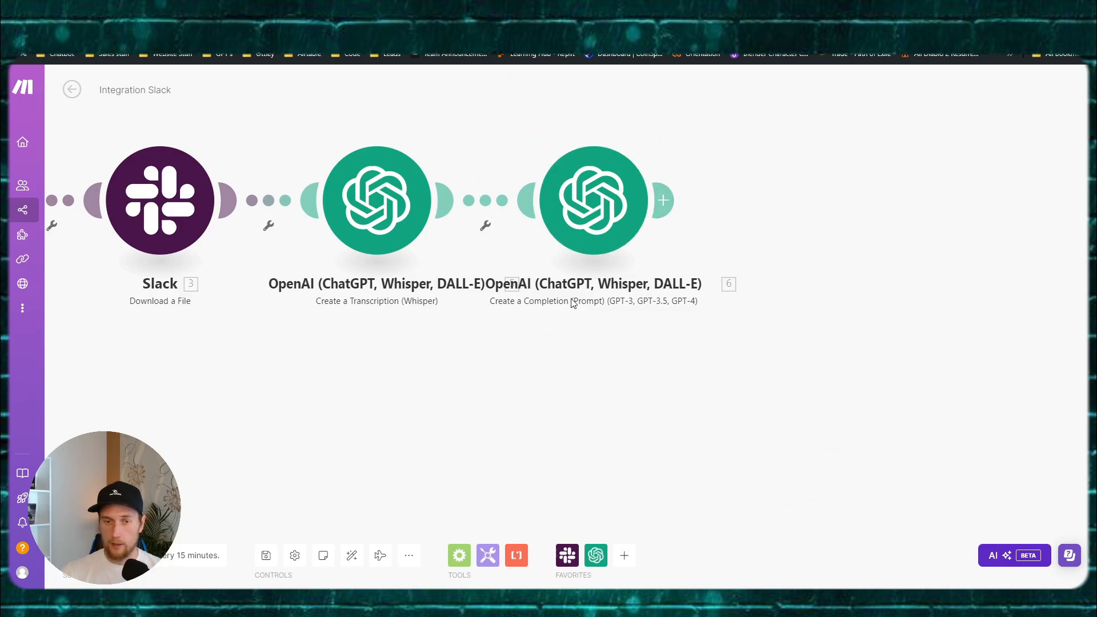
Step: Delete the goalThree entry from the prompt's output example
{"action": "left_click", "coordinate": [591, 229]}
{"action": "scroll", "coordinate": [800, 316], "scroll_direction": "down", "scroll_amount": 4}
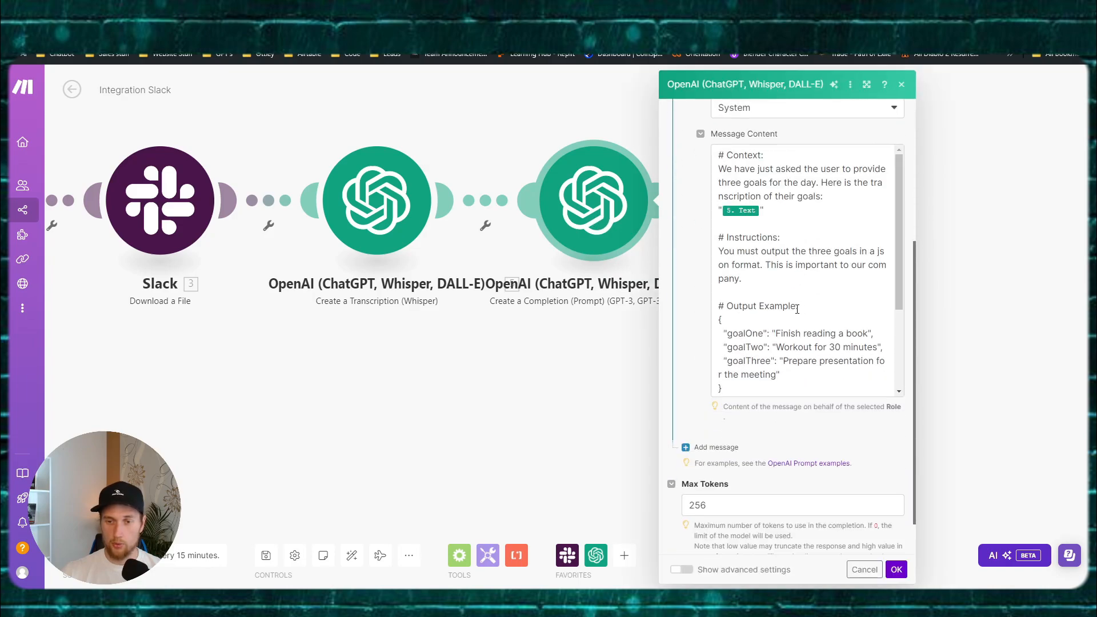
{"action": "scroll", "coordinate": [759, 266], "scroll_direction": "down", "scroll_amount": 2}
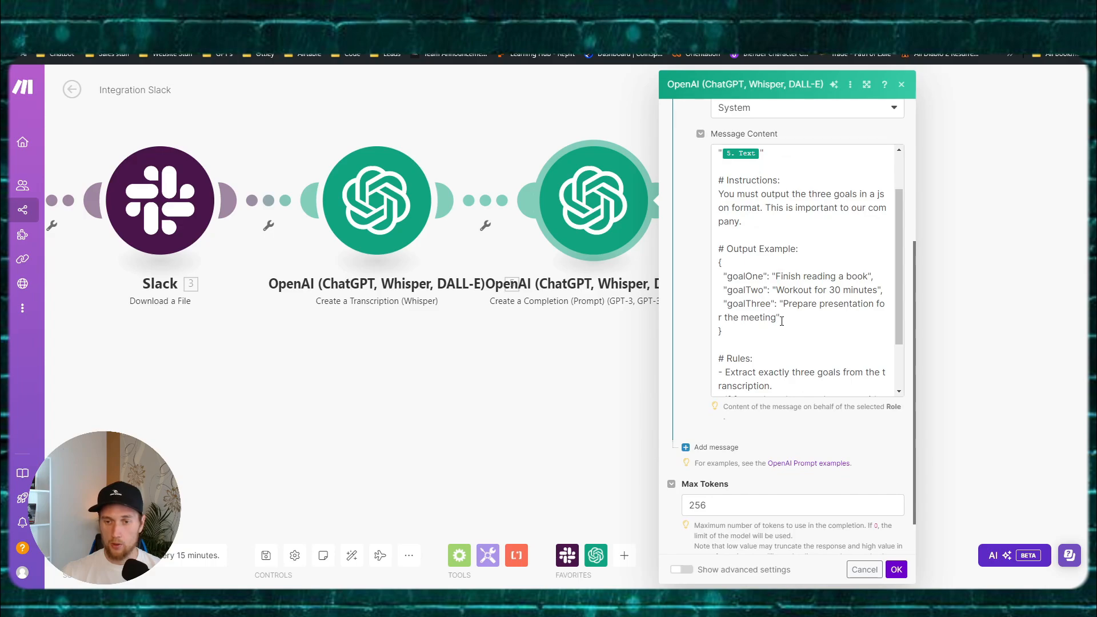
{"action": "left_click_drag", "start_coordinate": [784, 320], "coordinate": [730, 306]}
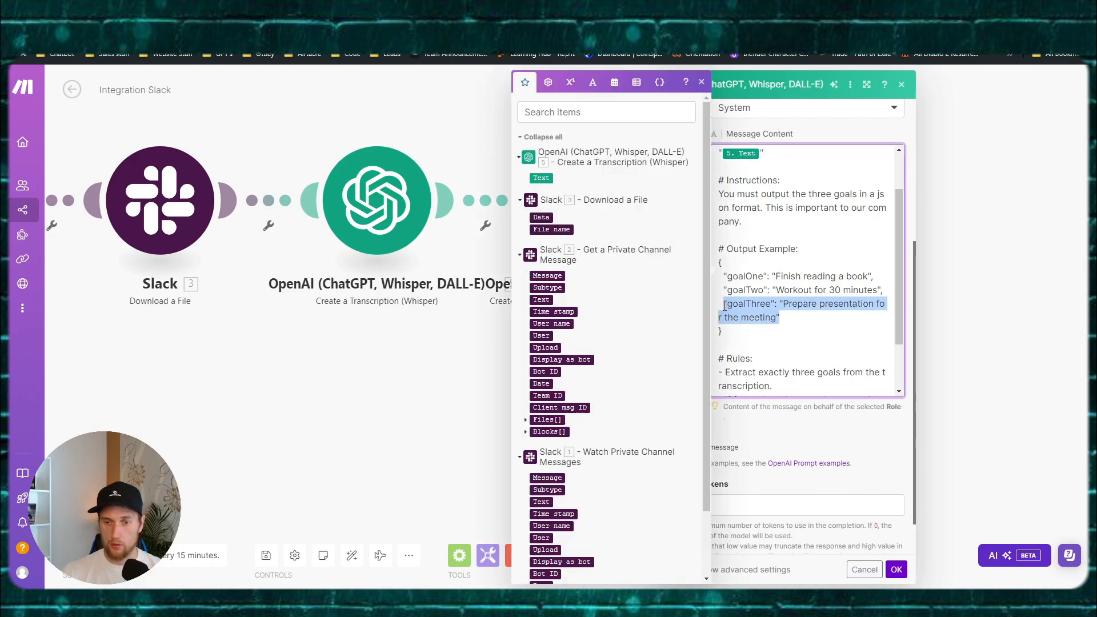
{"action": "left_click", "coordinate": [782, 318]}
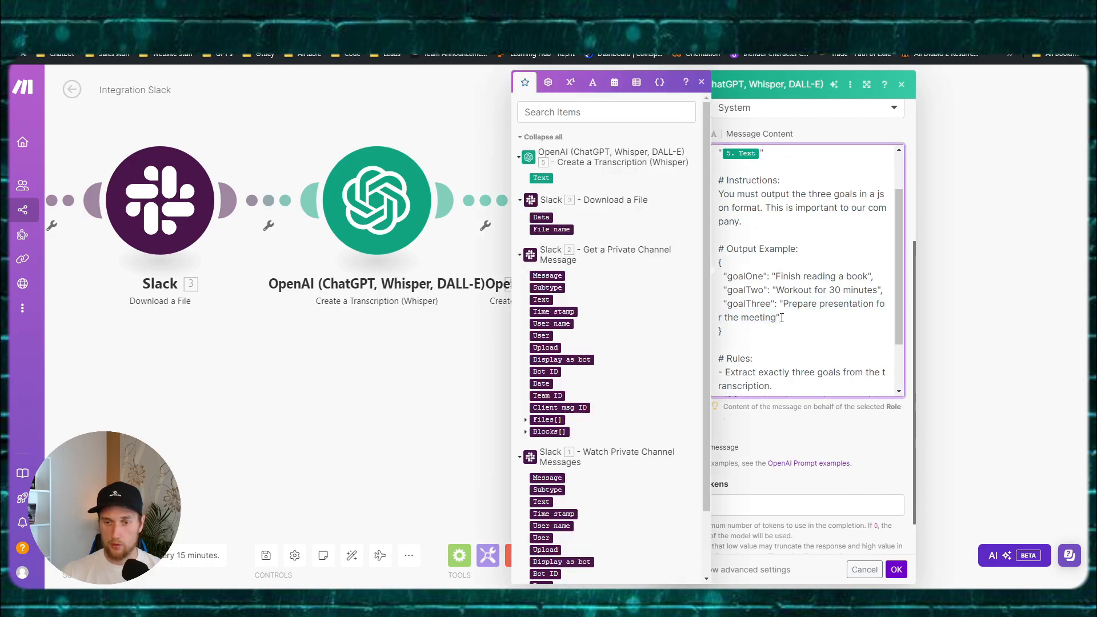
{"action": "left_click_drag", "start_coordinate": [780, 318], "coordinate": [727, 303]}
{"action": "left_click", "coordinate": [793, 314]}
{"action": "left_click", "coordinate": [786, 313]}
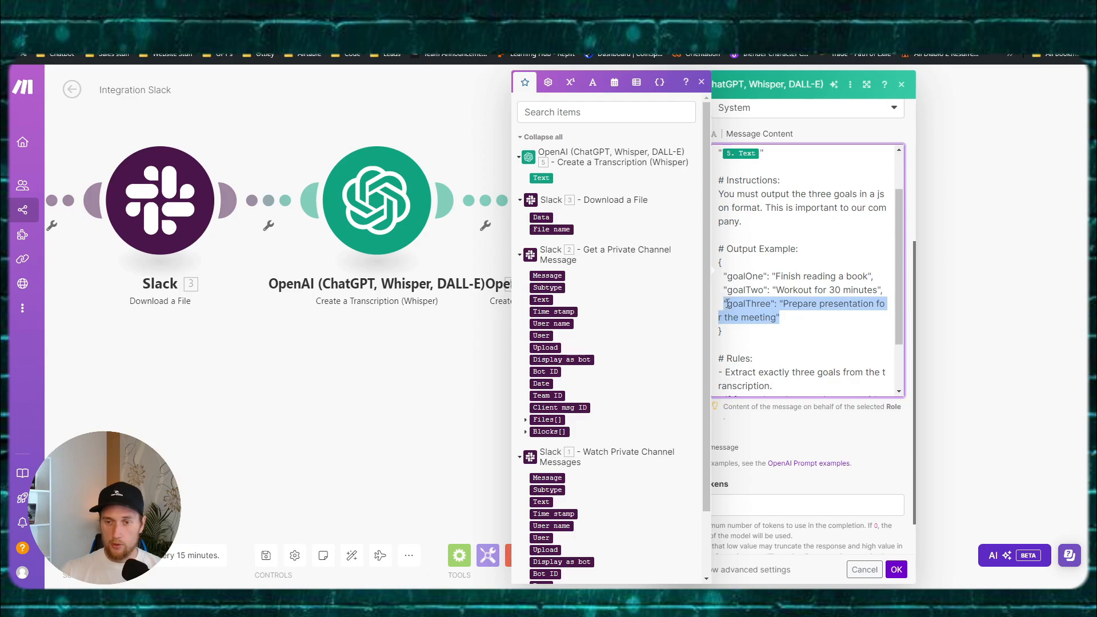
{"action": "key", "text": "BackSpace"}
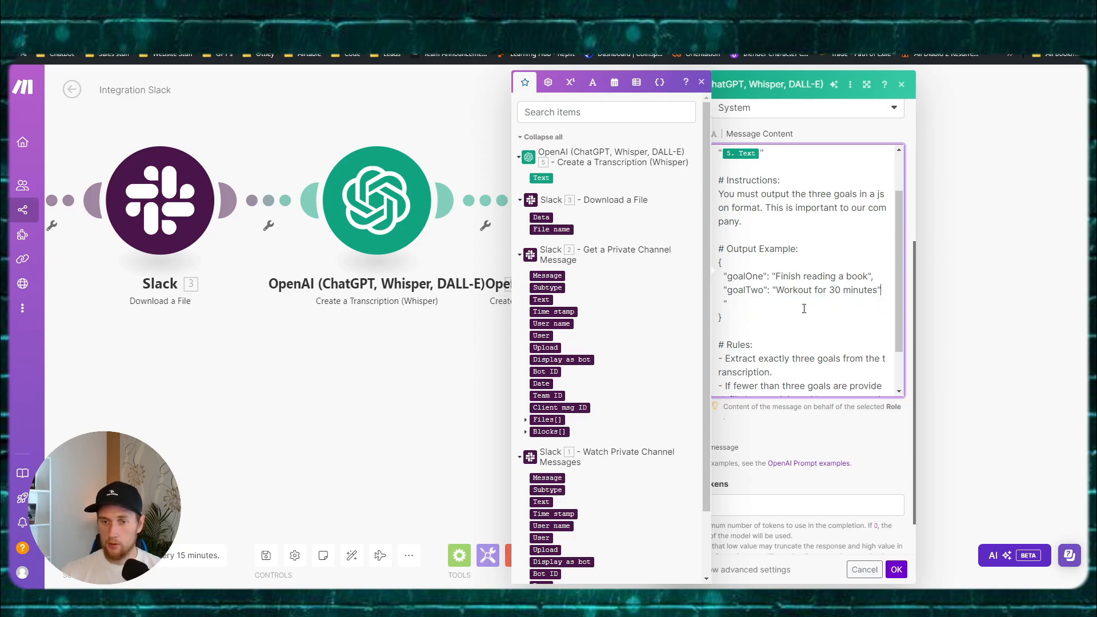
{"action": "key", "text": "Delete"}
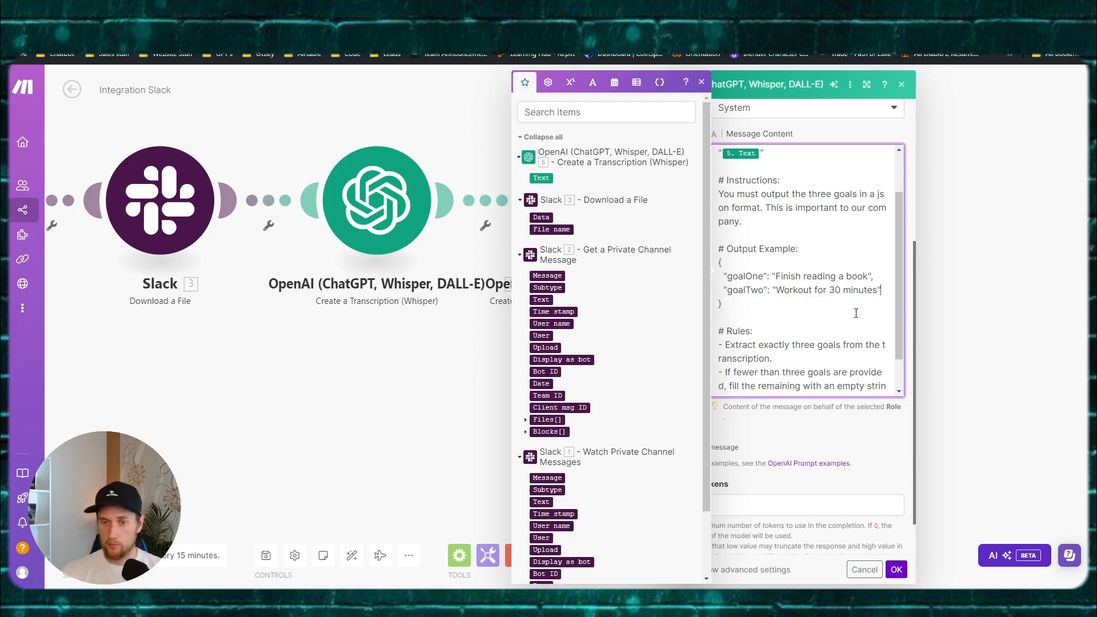
Step: Undo the deletions to restore goalThree, then return to the AI Coach FigJam board
{"action": "left_click", "coordinate": [755, 307]}
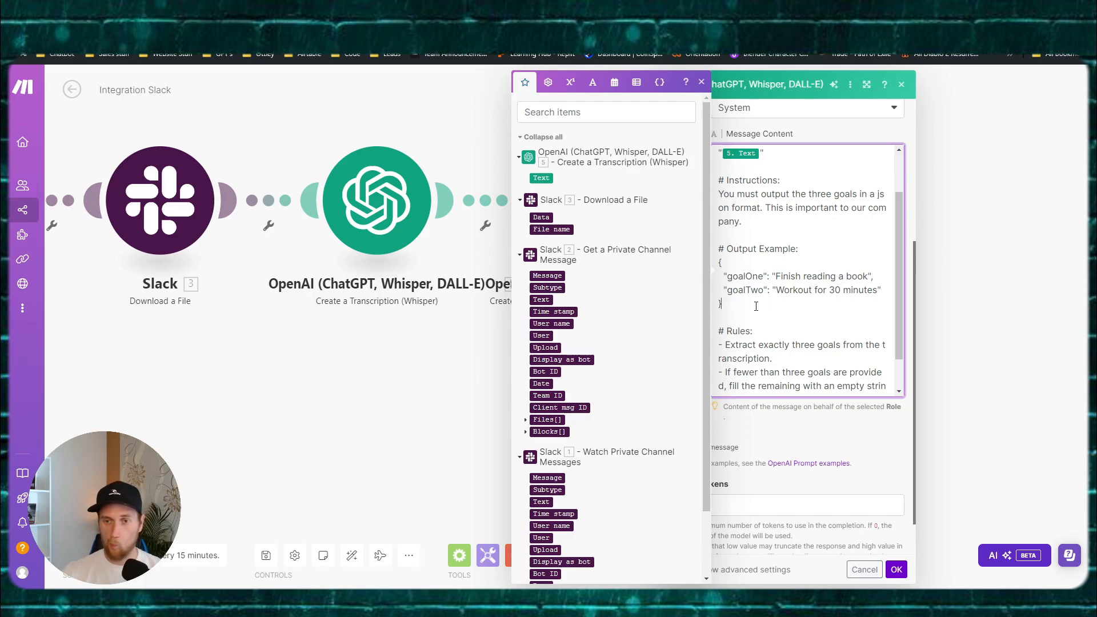
{"action": "key", "text": "ctrl+z"}
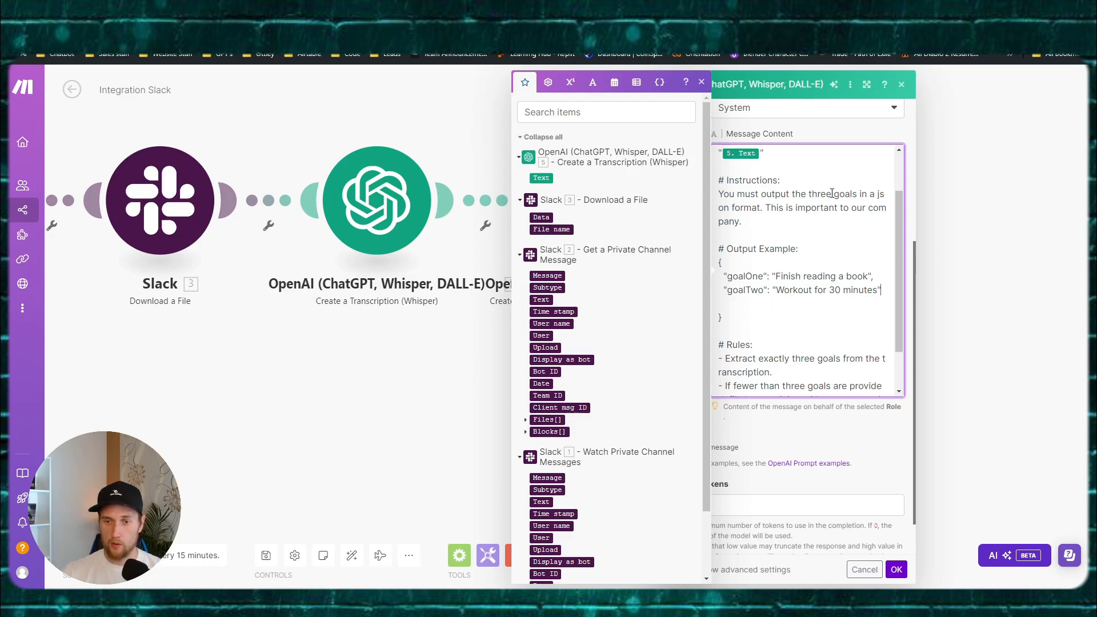
{"action": "key", "text": "ctrl+z"}
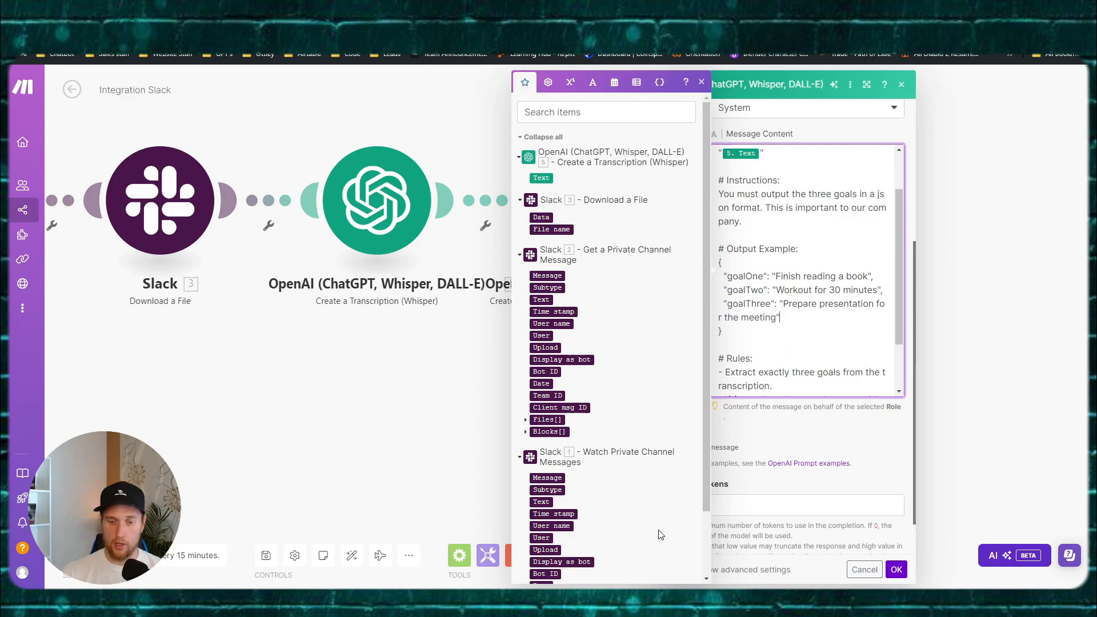
{"action": "left_click", "coordinate": [486, 360]}
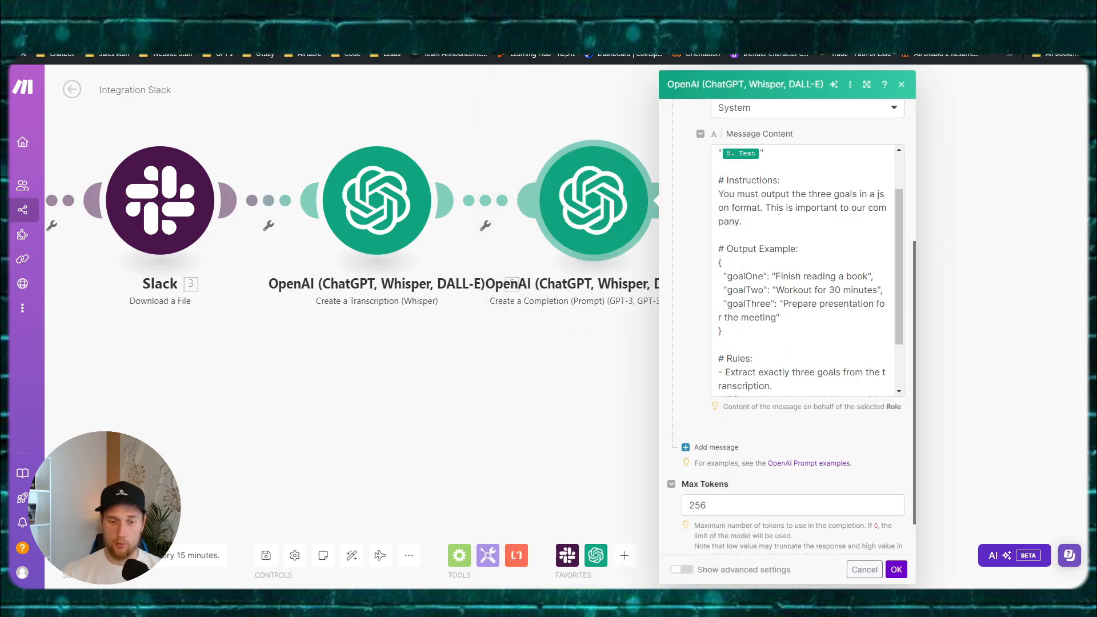
{"action": "mouse_move", "coordinate": [485, 601]}
{"action": "left_click", "coordinate": [421, 554]}
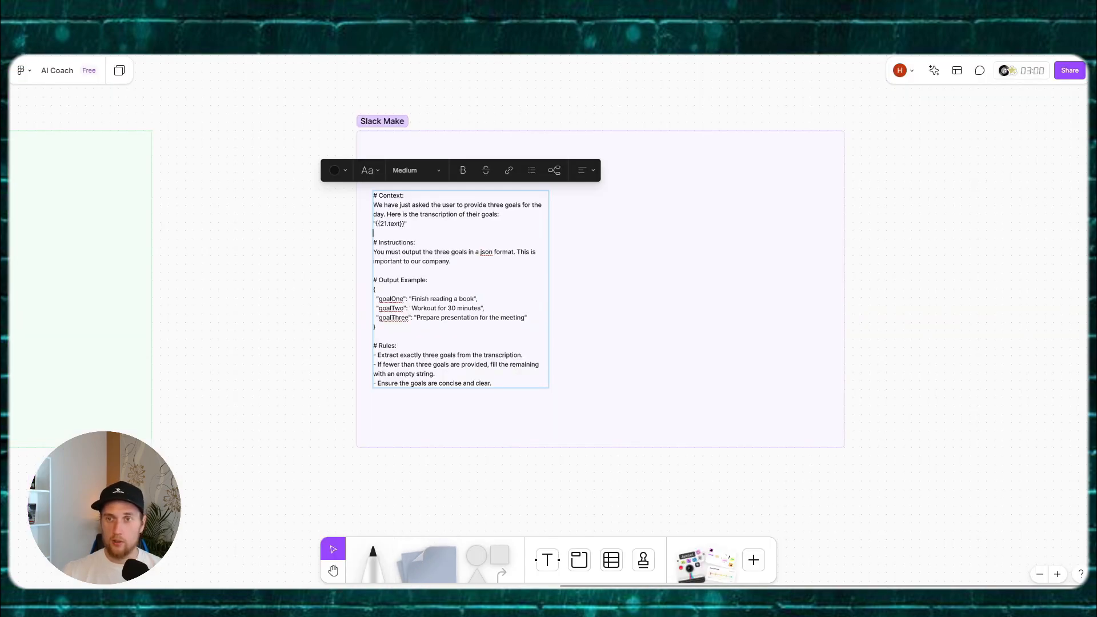
Step: Duplicate the Goals Table's Goal Two column, name the copy Goal Three, and return to Make.com
{"action": "left_click", "coordinate": [937, 12]}
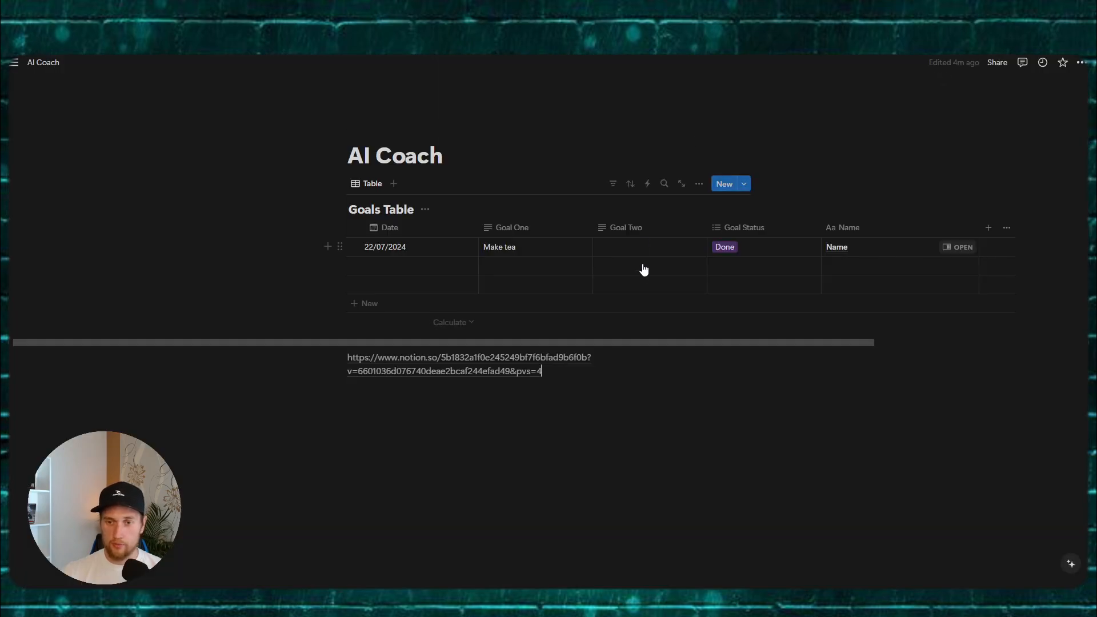
{"action": "left_click_drag", "start_coordinate": [588, 346], "coordinate": [683, 342]}
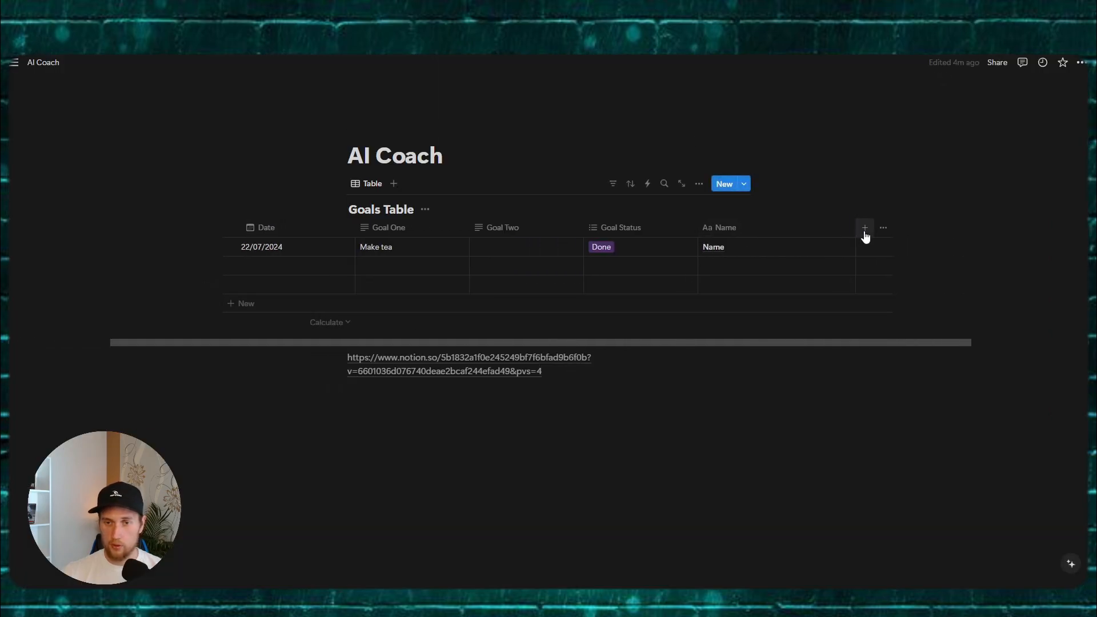
{"action": "left_click", "coordinate": [505, 229]}
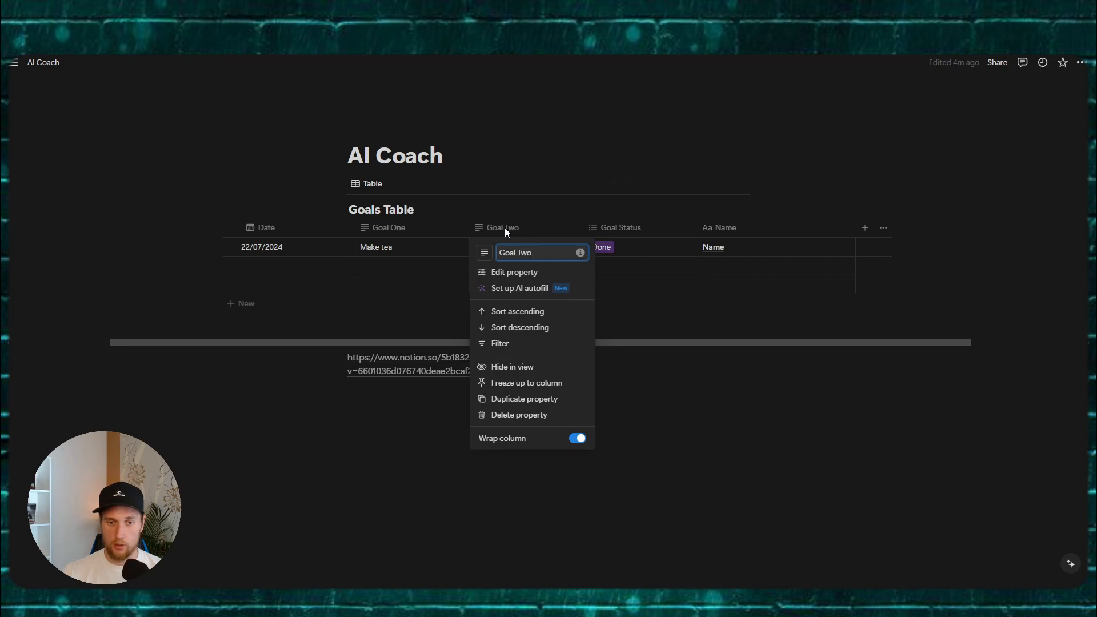
{"action": "left_click", "coordinate": [517, 399]}
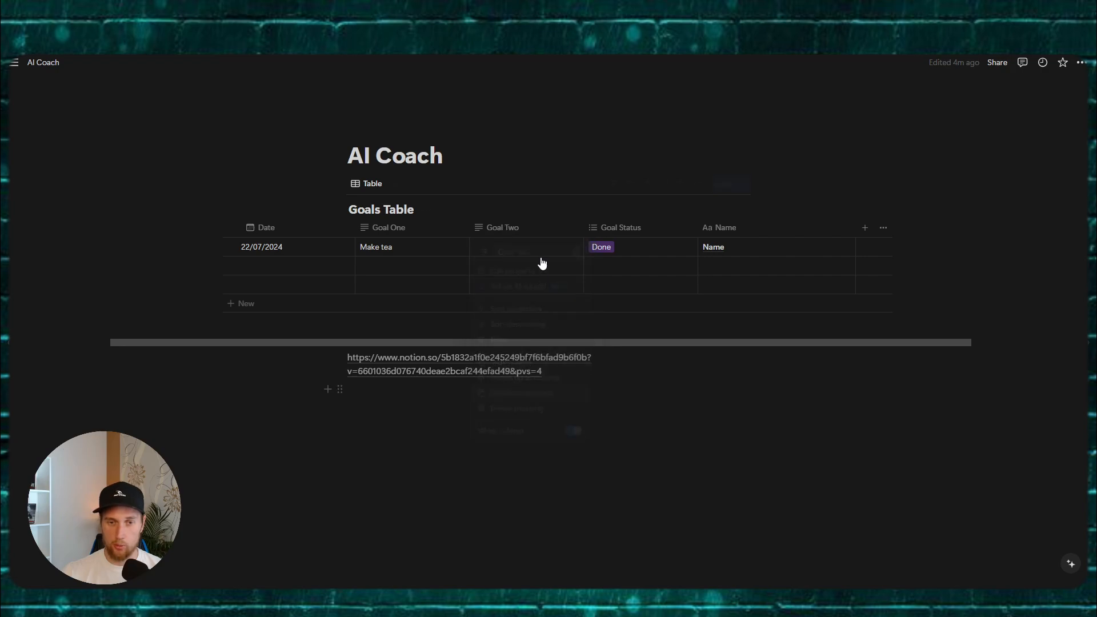
{"action": "left_click", "coordinate": [642, 228]}
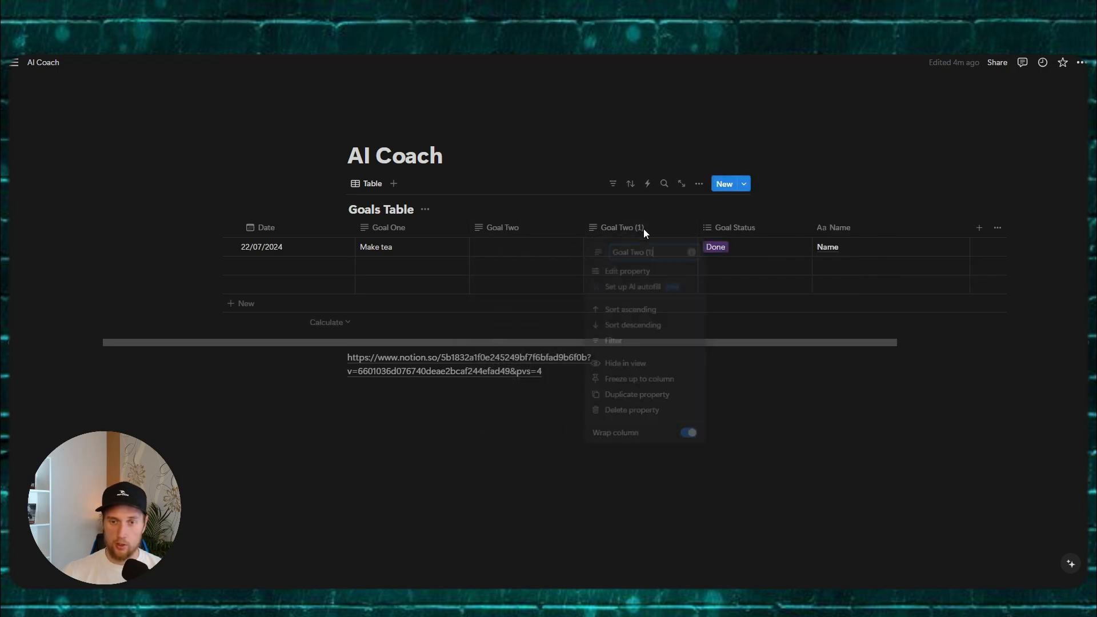
{"action": "key", "text": "BackSpace"}
{"action": "key", "text": "BackSpace"}
{"action": "key", "text": "BackSpace"}
{"action": "key", "text": "BackSpace"}
{"action": "key", "text": "BackSpace"}
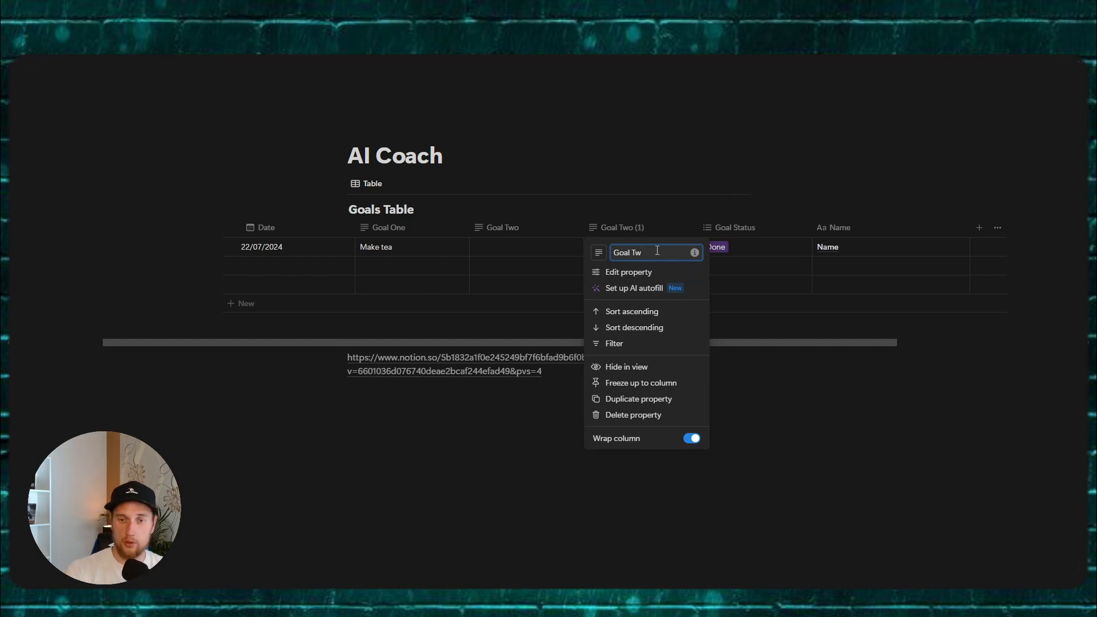
{"action": "left_click", "coordinate": [784, 377]}
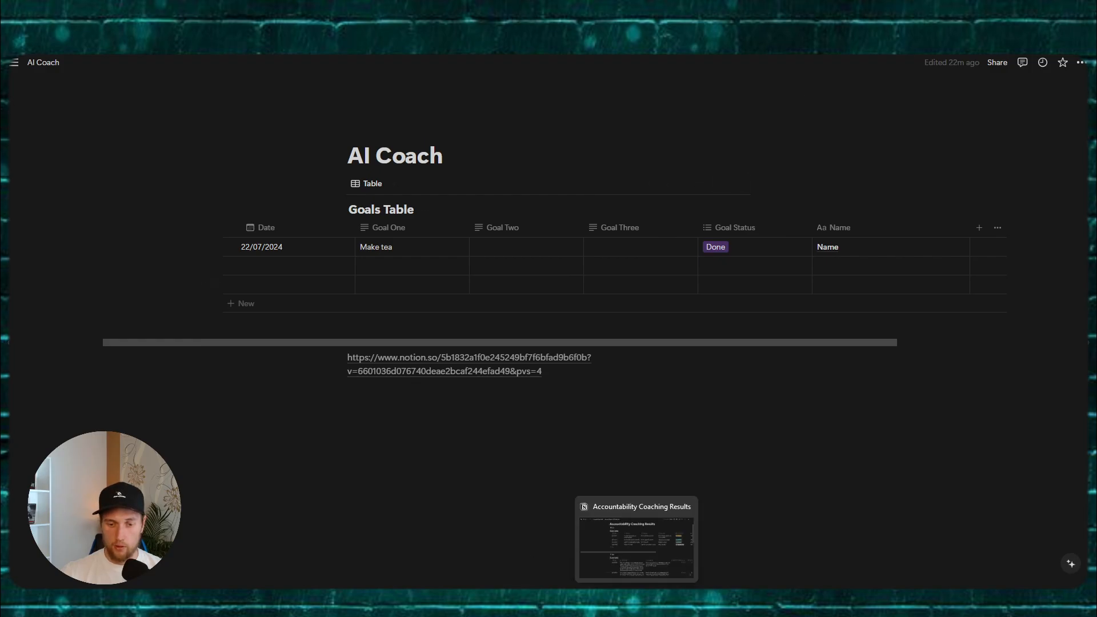
{"action": "left_click", "coordinate": [611, 603]}
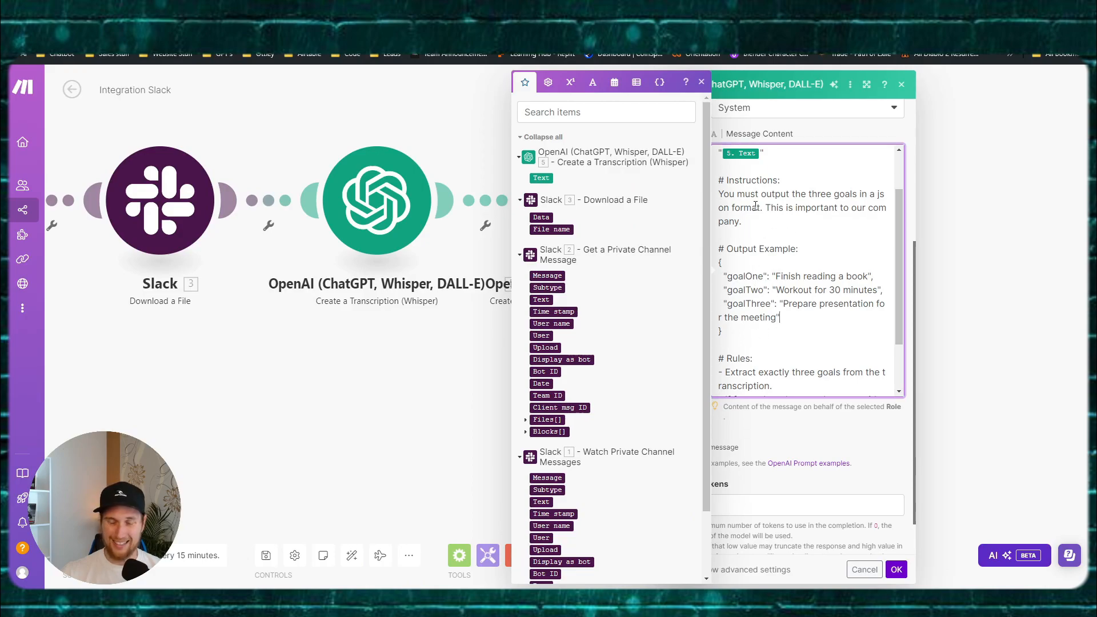
Step: Show the completion module's advanced settings and set Temperature to 0
{"action": "scroll", "coordinate": [777, 297], "scroll_direction": "down", "scroll_amount": 2}
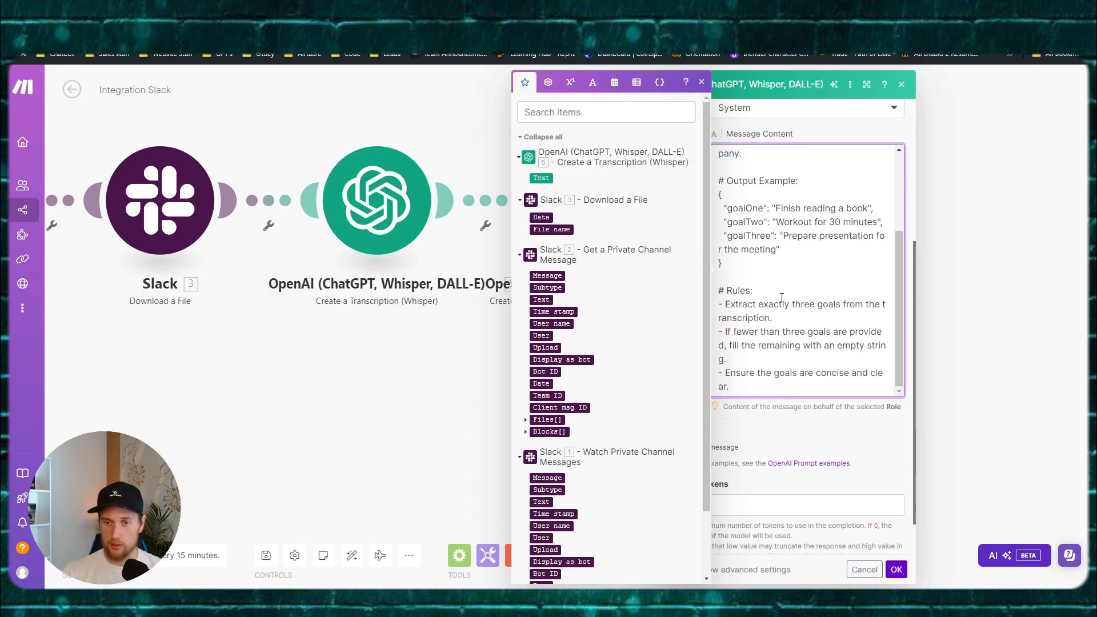
{"action": "scroll", "coordinate": [788, 405], "scroll_direction": "down", "scroll_amount": 1}
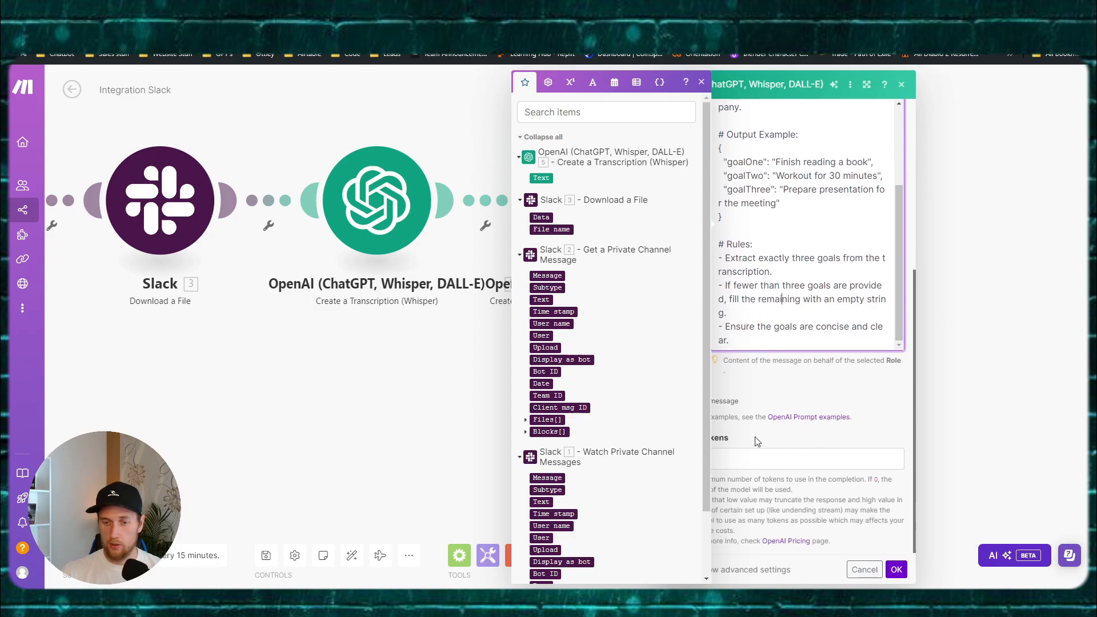
{"action": "left_click", "coordinate": [793, 399]}
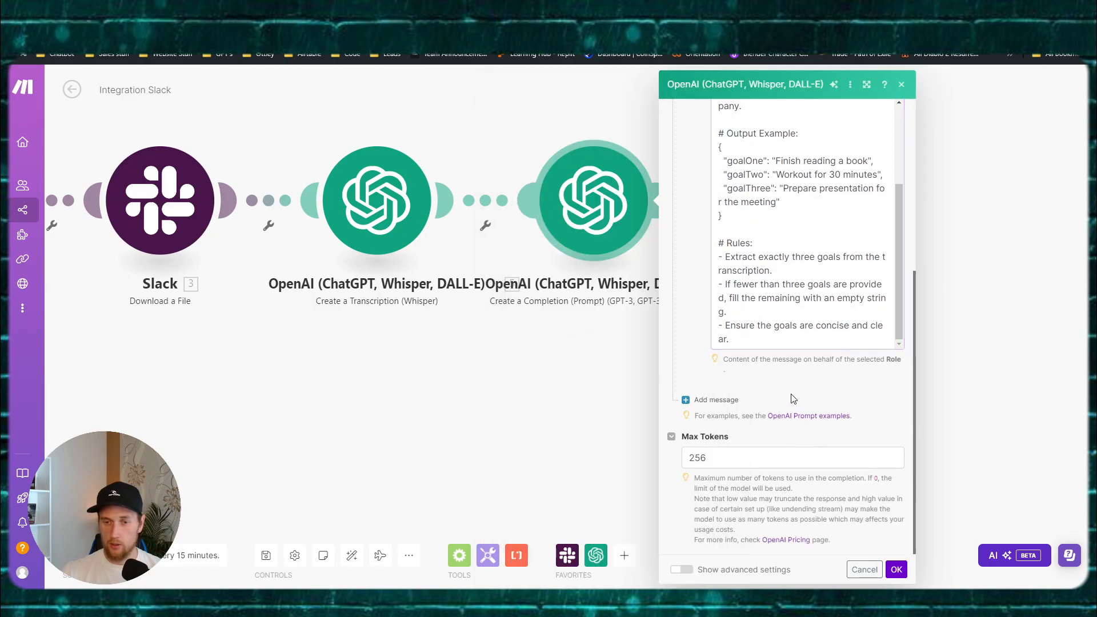
{"action": "left_click", "coordinate": [684, 570]}
{"action": "scroll", "coordinate": [737, 437], "scroll_direction": "down", "scroll_amount": 3}
{"action": "scroll", "coordinate": [737, 433], "scroll_direction": "down", "scroll_amount": 4}
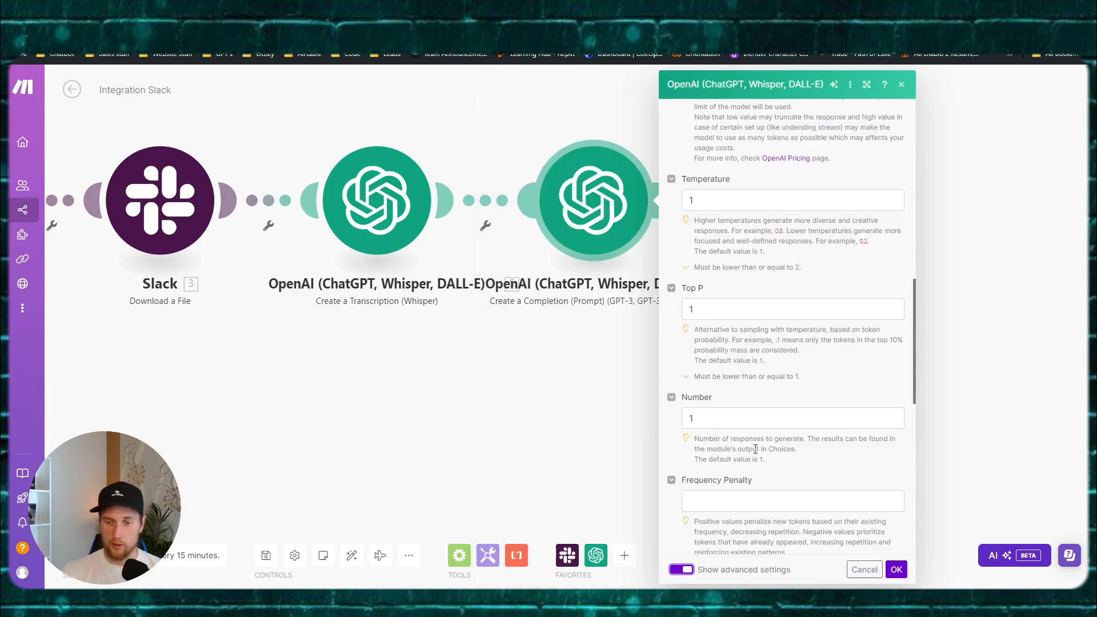
{"action": "left_click", "coordinate": [708, 289]}
{"action": "left_click", "coordinate": [705, 181]}
{"action": "type", "text": "0"}
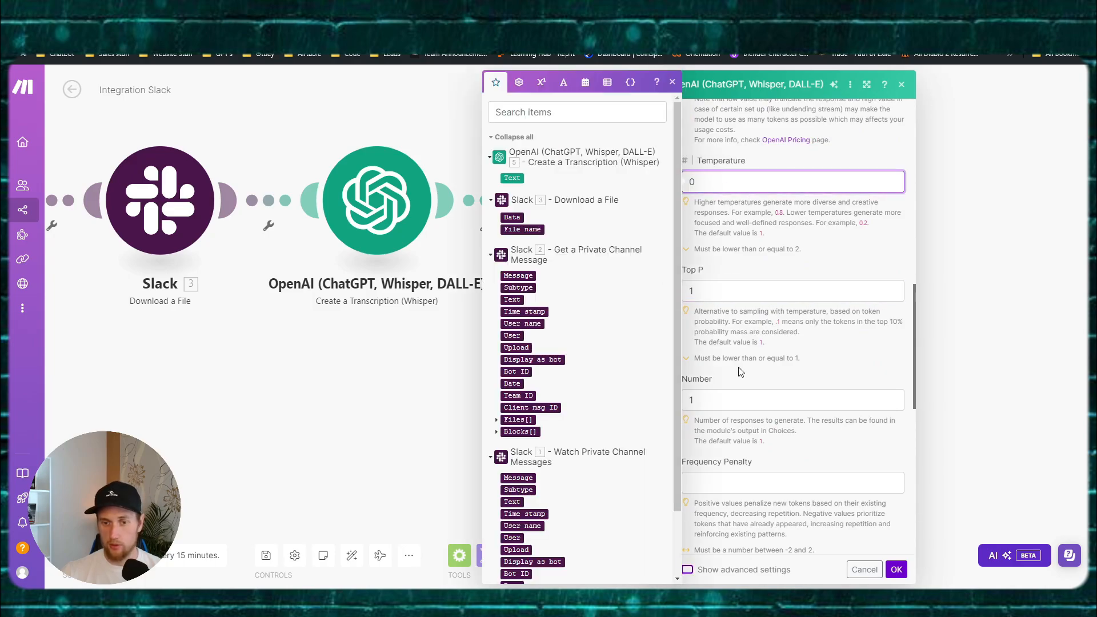
Step: Choose JSON Object as the response format, confirm the module, and save the scenario
{"action": "scroll", "coordinate": [740, 369], "scroll_direction": "down", "scroll_amount": 4}
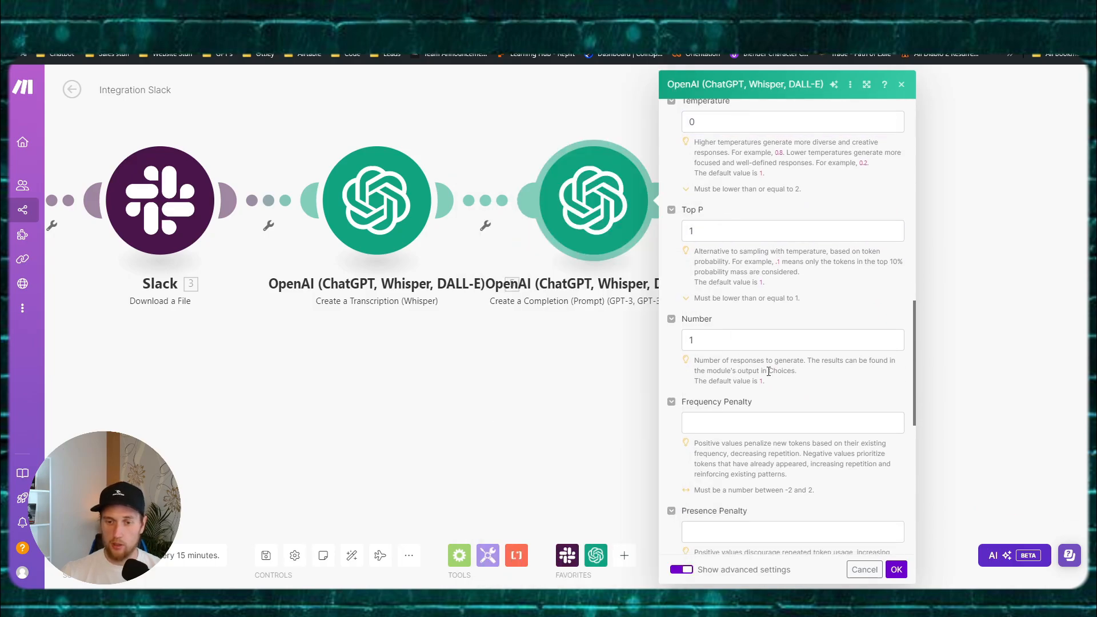
{"action": "scroll", "coordinate": [722, 361], "scroll_direction": "down", "scroll_amount": 2}
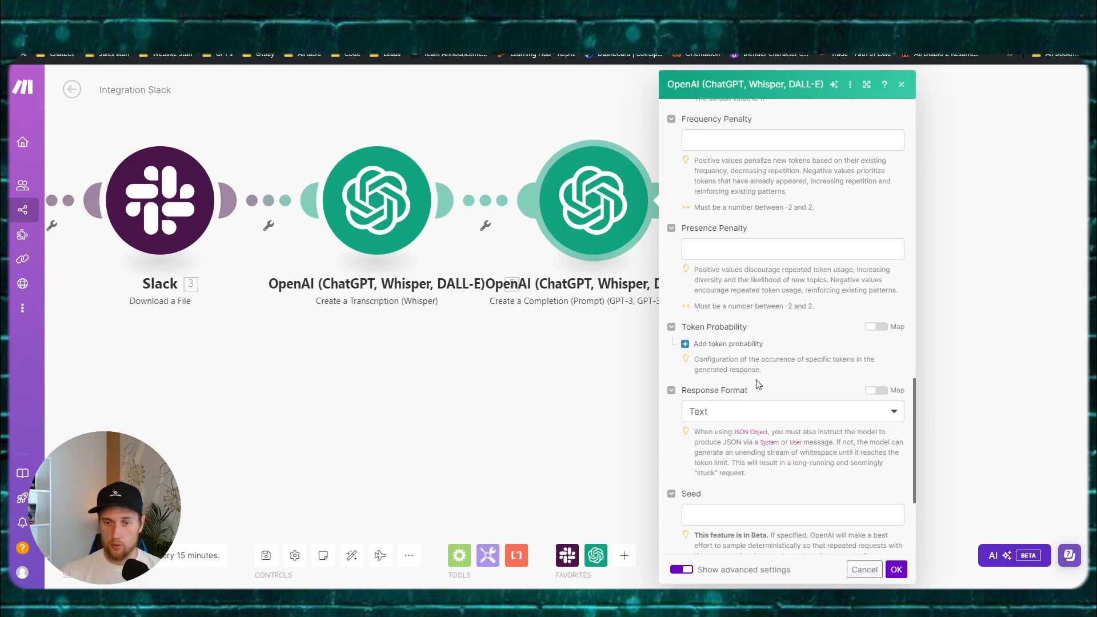
{"action": "left_click", "coordinate": [742, 412]}
{"action": "left_click", "coordinate": [707, 466]}
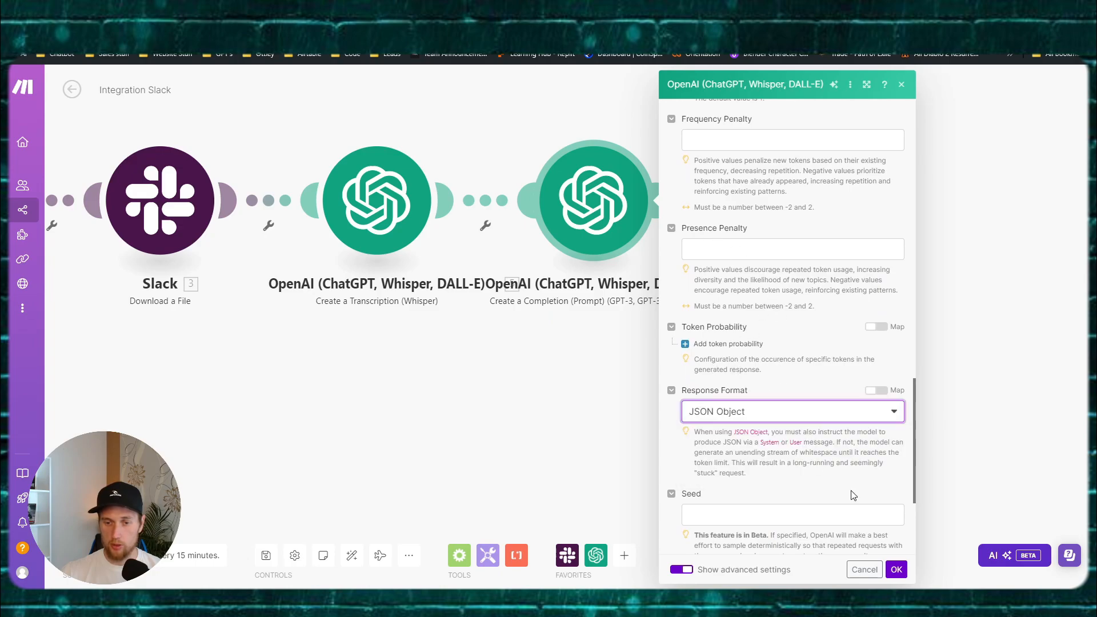
{"action": "left_click", "coordinate": [896, 570]}
{"action": "left_click", "coordinate": [266, 554]}
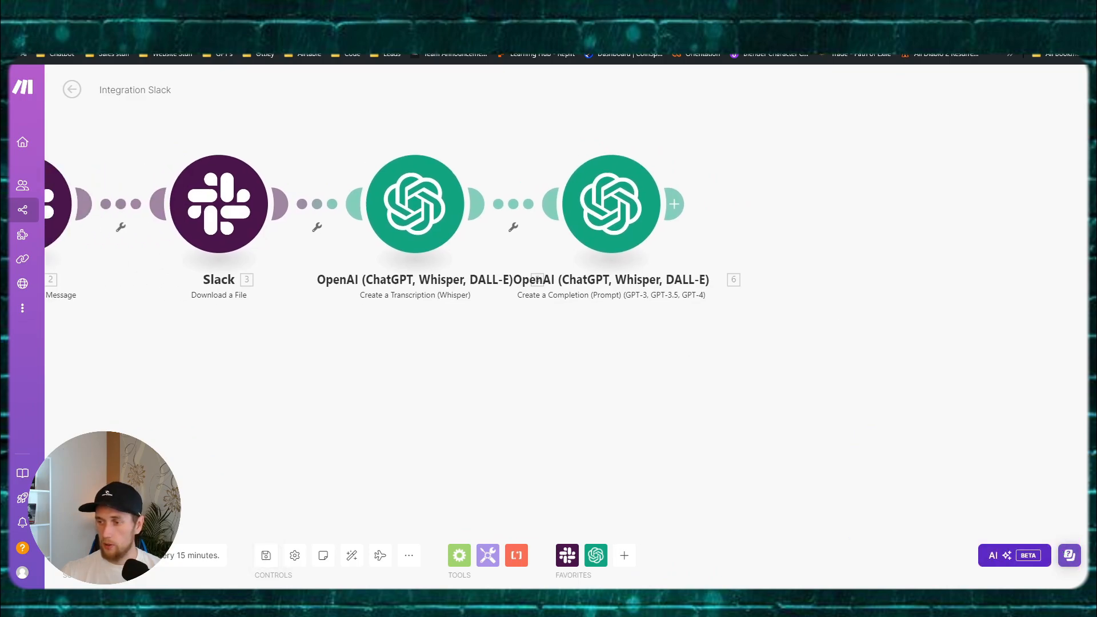
Step: Auto-align the scenario's modules and add an empty module after the last OpenAI module
{"action": "scroll", "coordinate": [718, 380], "scroll_direction": "down", "scroll_amount": 1}
{"action": "left_click_drag", "start_coordinate": [750, 379], "coordinate": [651, 368]}
{"action": "mouse_move", "coordinate": [507, 221]}
{"action": "left_mouse_down"}
{"action": "mouse_move", "coordinate": [509, 234]}
{"action": "mouse_move", "coordinate": [503, 215]}
{"action": "left_mouse_up"}
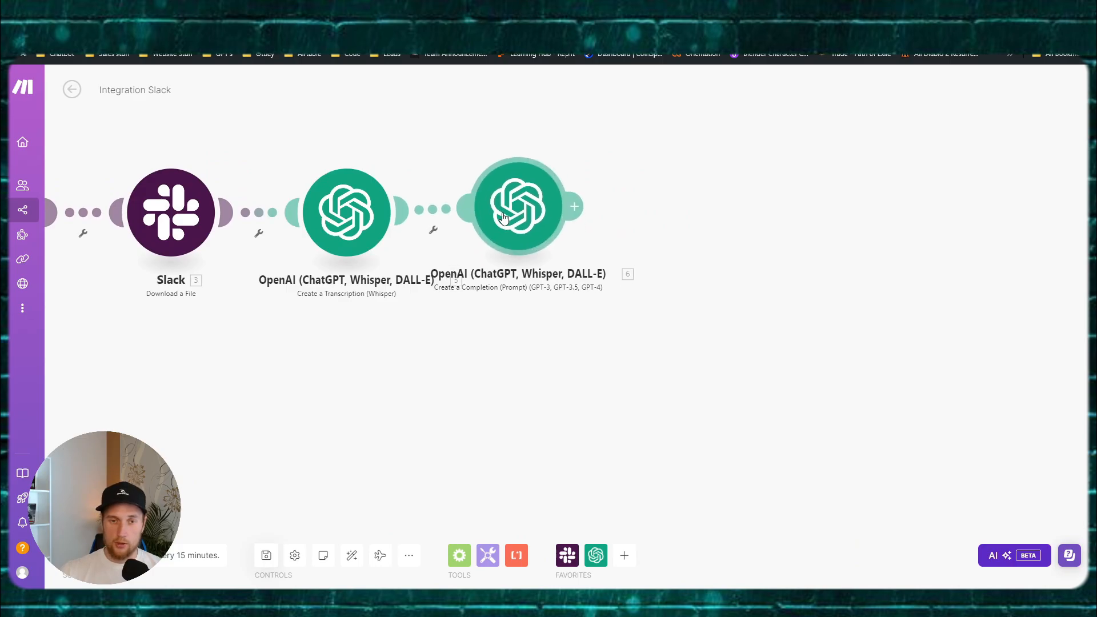
{"action": "left_click", "coordinate": [352, 554]}
{"action": "left_click_drag", "start_coordinate": [955, 446], "coordinate": [435, 399]}
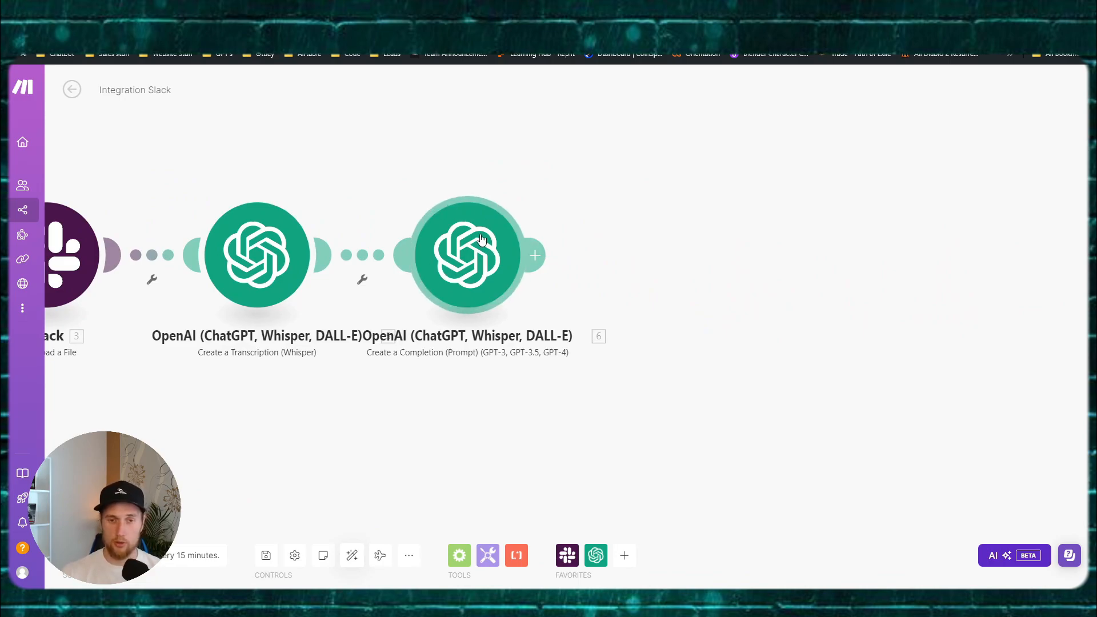
{"action": "left_click", "coordinate": [538, 254]}
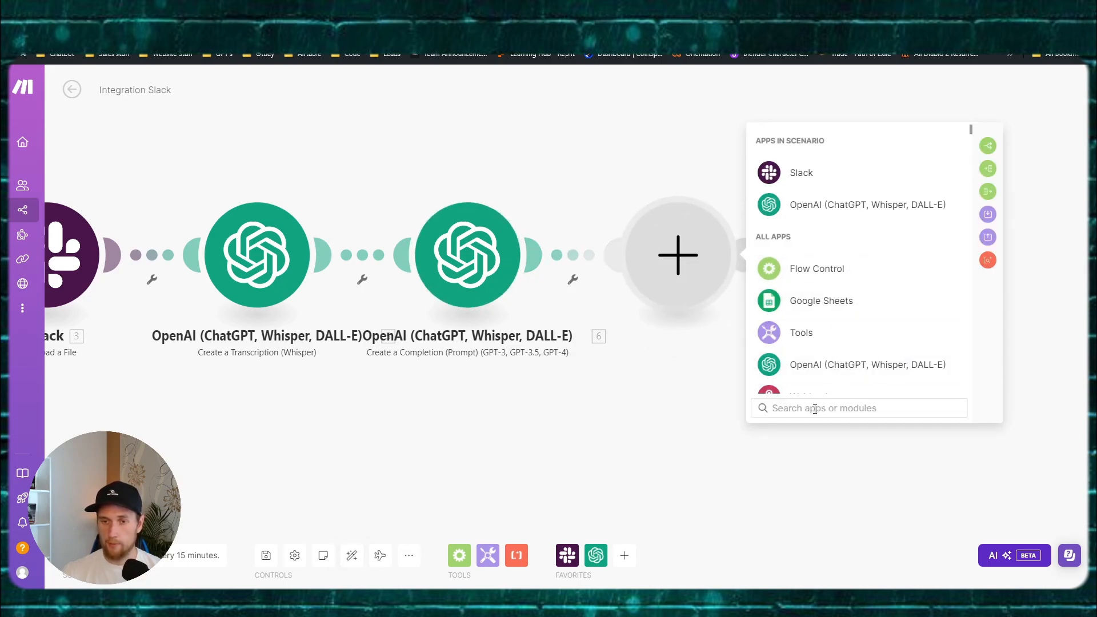
Step: Add a Parse JSON module mapping the completion's Result as its JSON string, then start another module
{"action": "type", "text": "parse"}
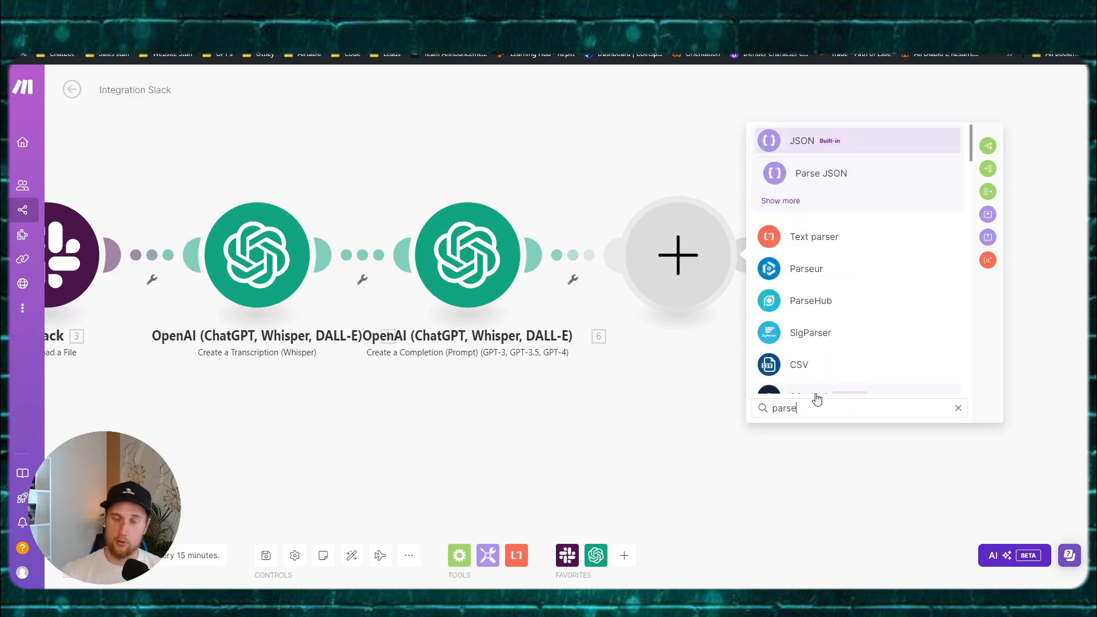
{"action": "left_click", "coordinate": [822, 174]}
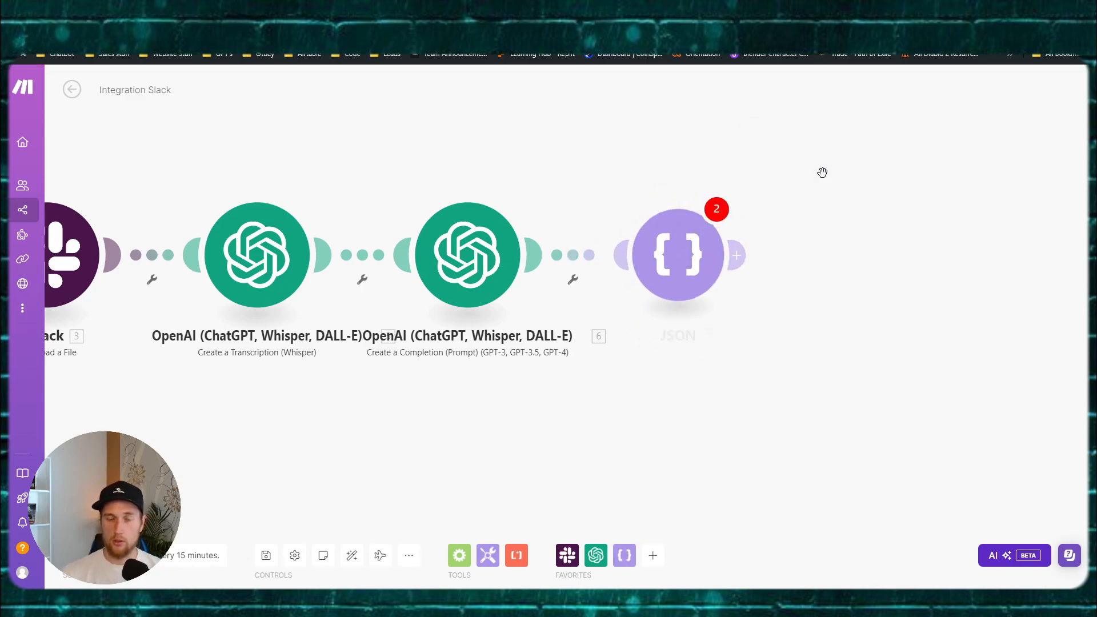
{"action": "left_click", "coordinate": [797, 305]}
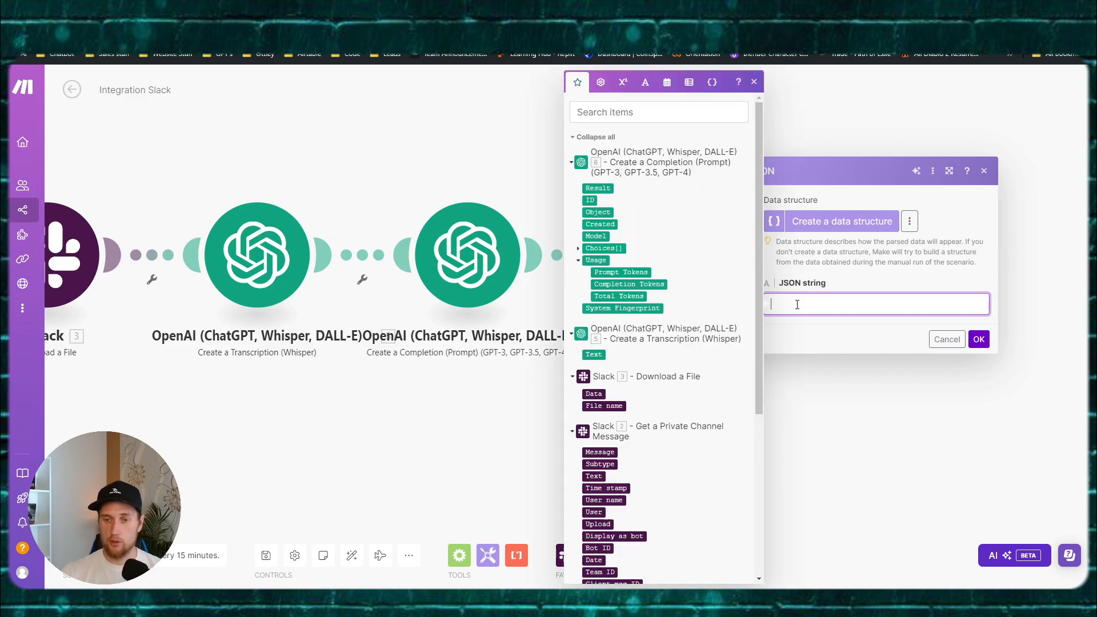
{"action": "left_click", "coordinate": [597, 188]}
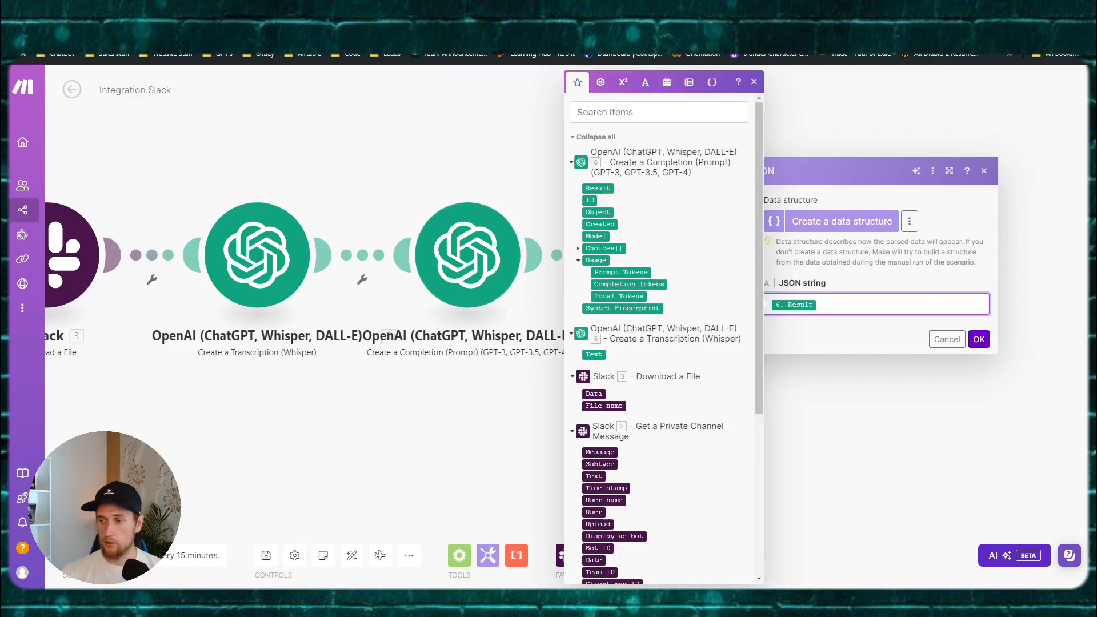
{"action": "key", "text": "Escape"}
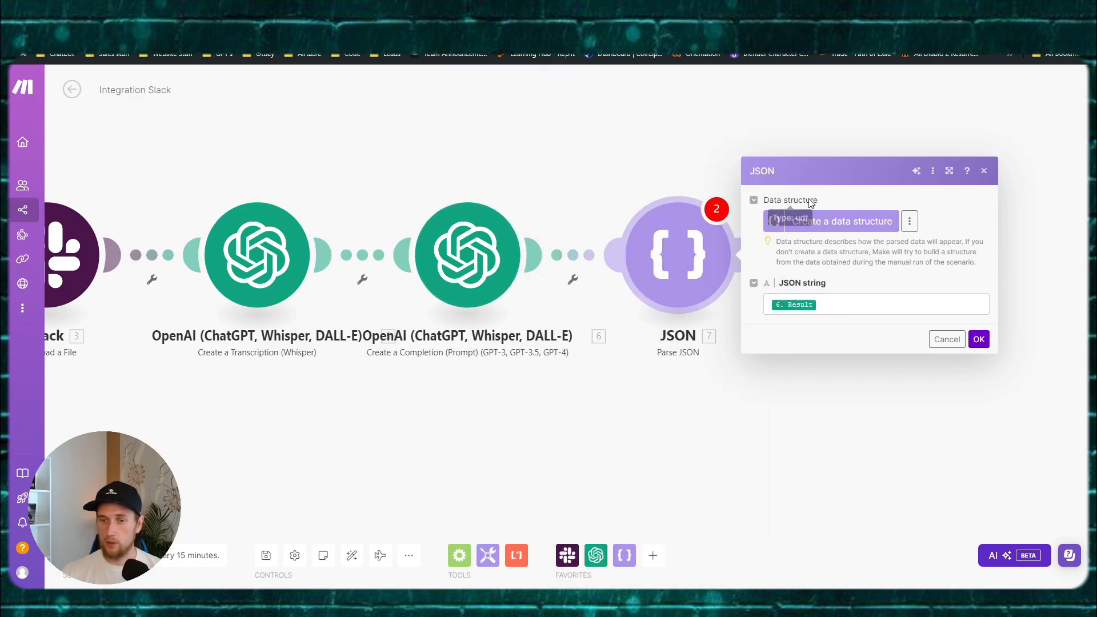
{"action": "left_click", "coordinate": [884, 297]}
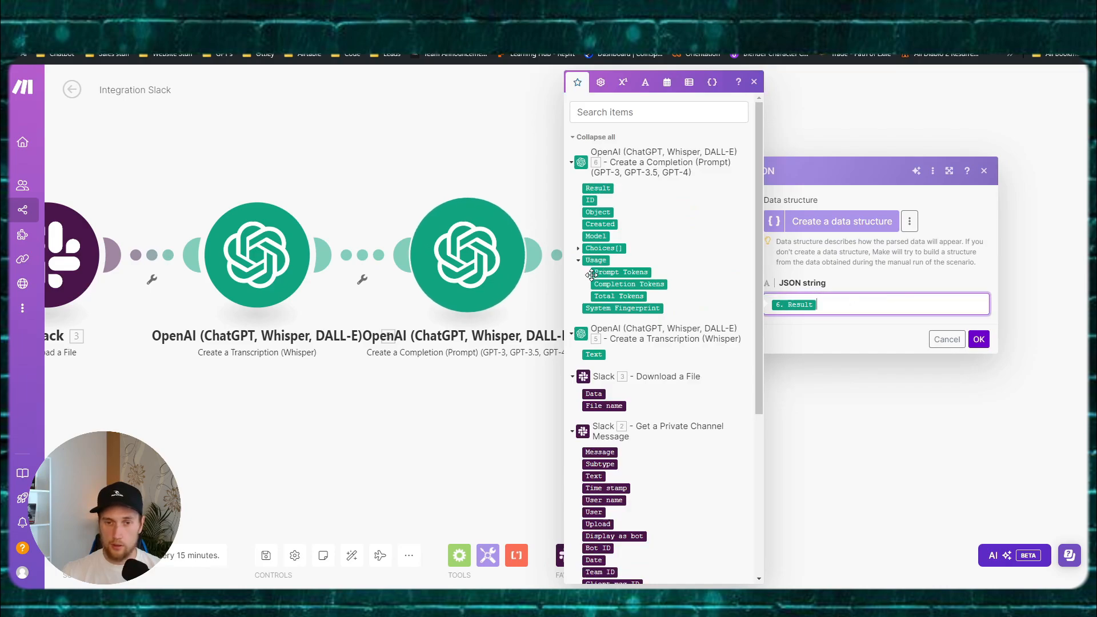
{"action": "left_click", "coordinate": [578, 248]}
{"action": "left_click", "coordinate": [586, 308]}
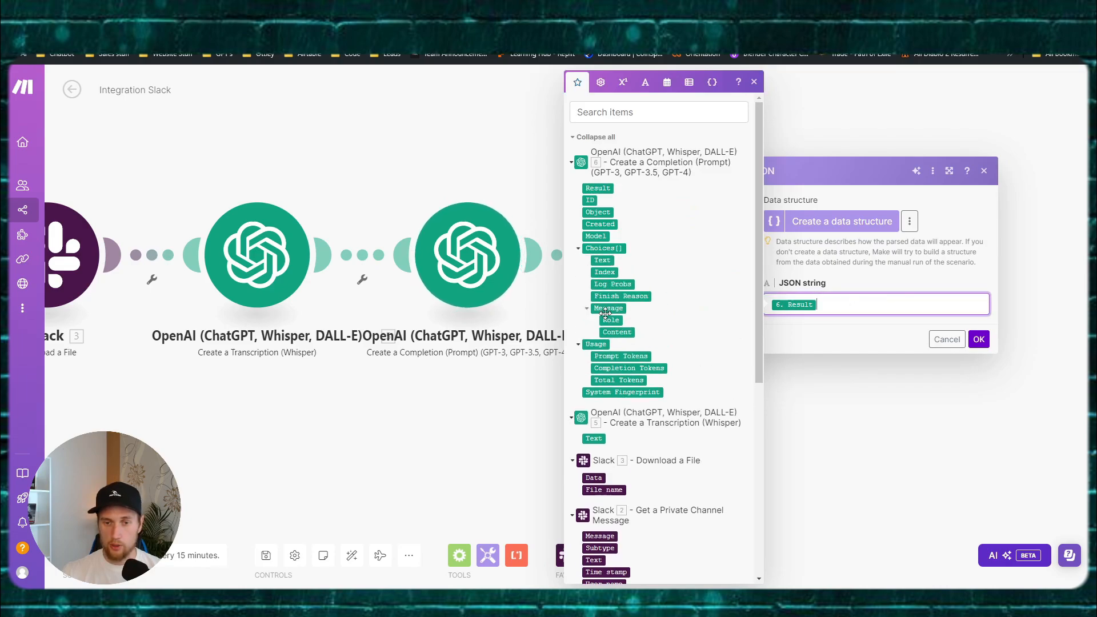
{"action": "left_click", "coordinate": [979, 339]}
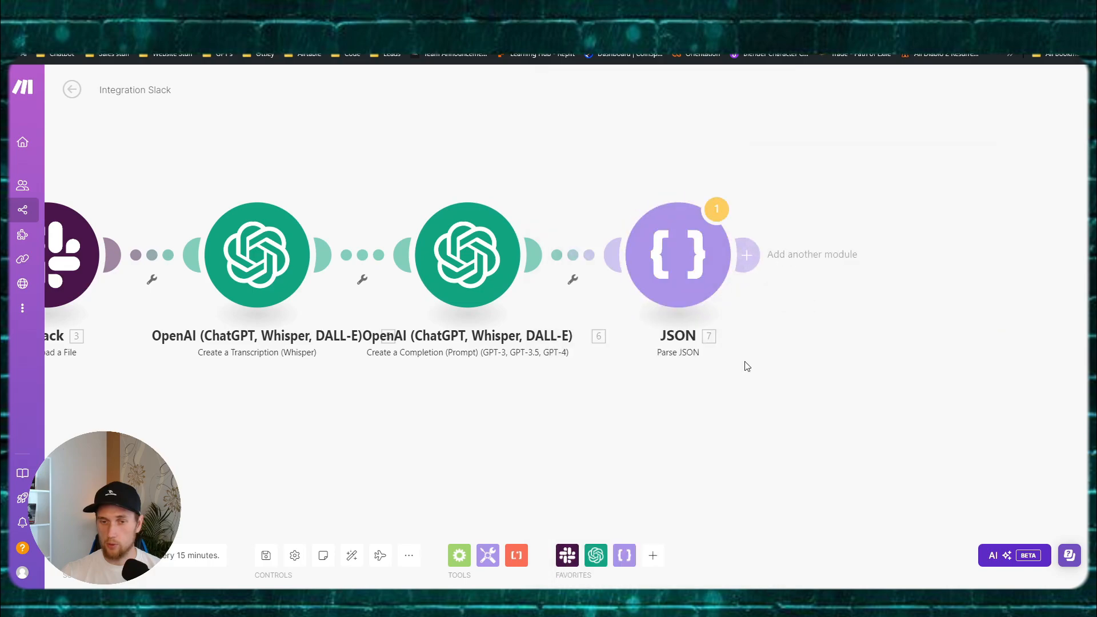
{"action": "left_click", "coordinate": [554, 222]}
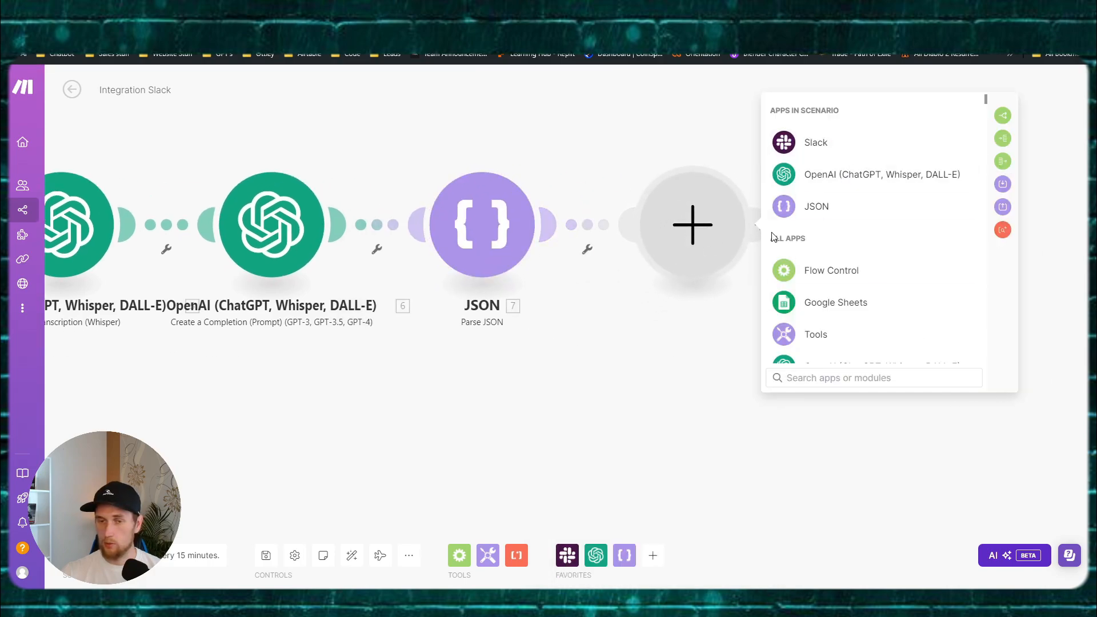
Step: Add Notion Search Objects with the AI Coach connection and the Goals Table database ID, slash removed
{"action": "type", "text": "search"}
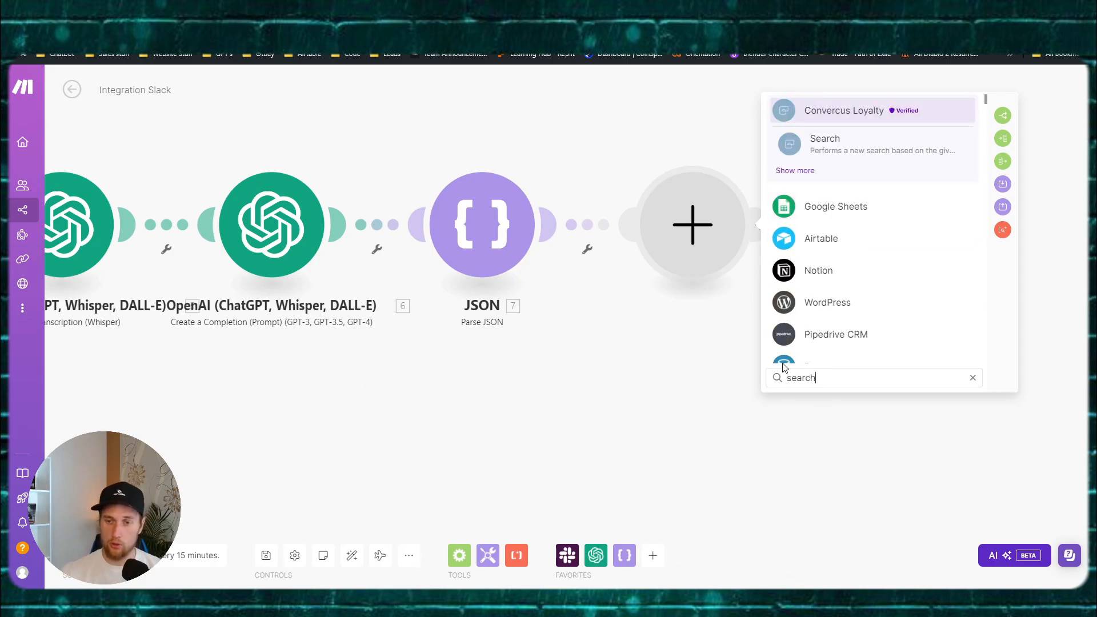
{"action": "left_click", "coordinate": [812, 271]}
{"action": "left_click", "coordinate": [838, 353]}
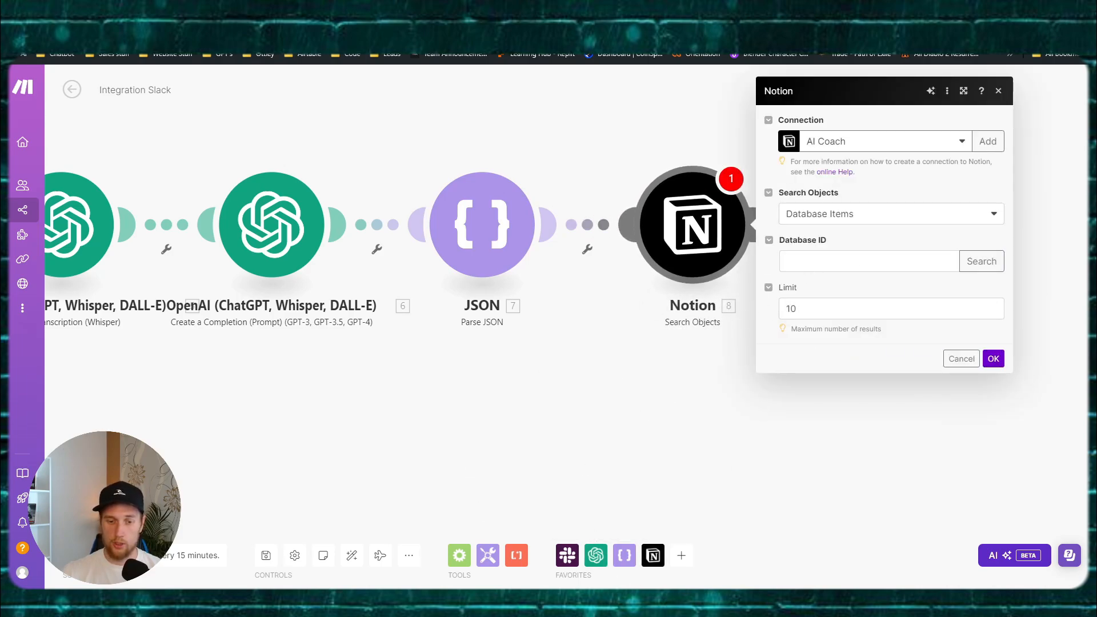
{"action": "left_click", "coordinate": [436, 537]}
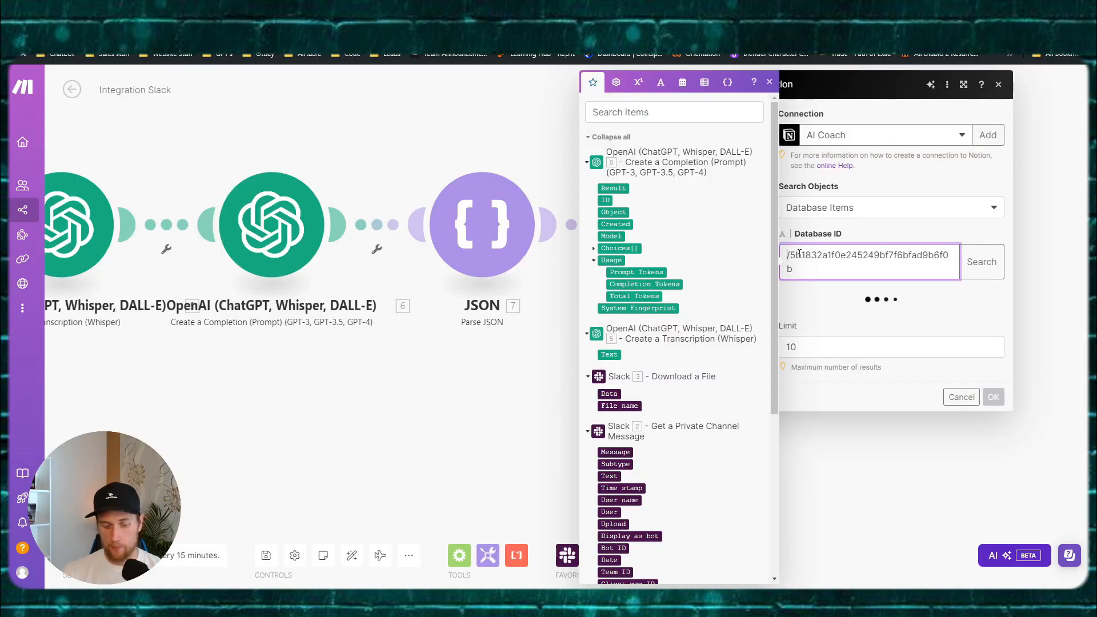
{"action": "key", "text": "Delete"}
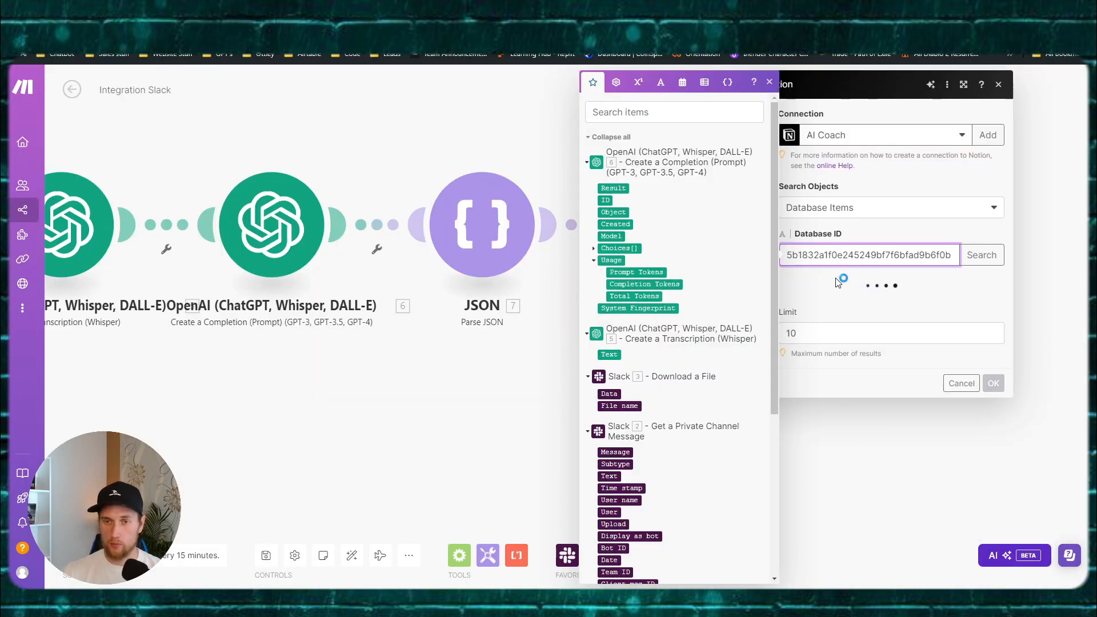
Step: Filter the Notion search on the Date field with the Date: Equals operator
{"action": "left_click", "coordinate": [842, 309]}
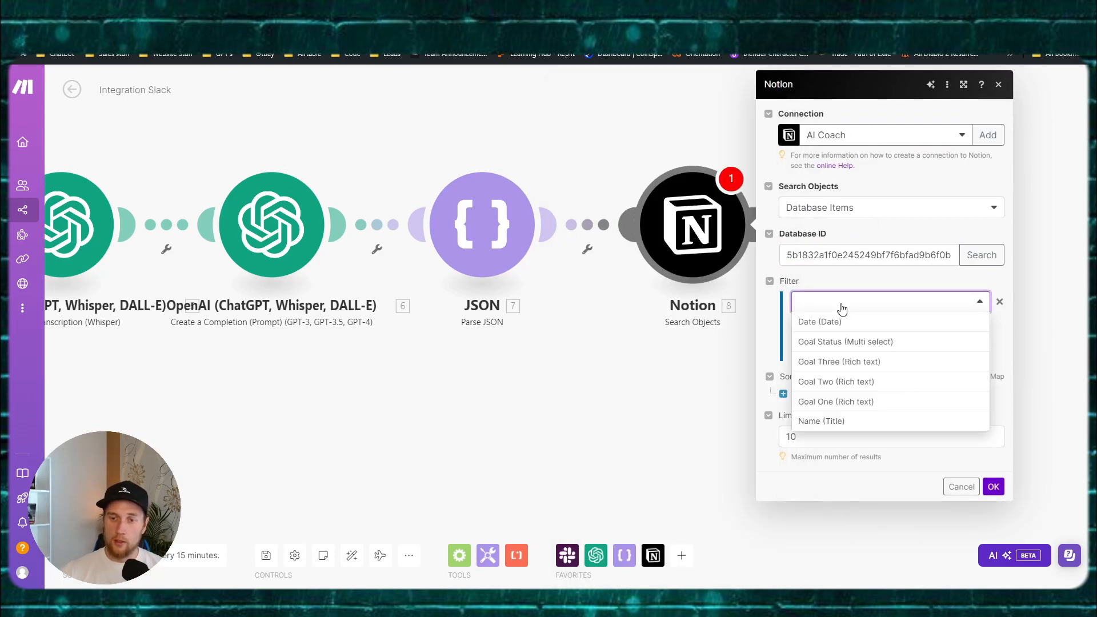
{"action": "left_click", "coordinate": [829, 324]}
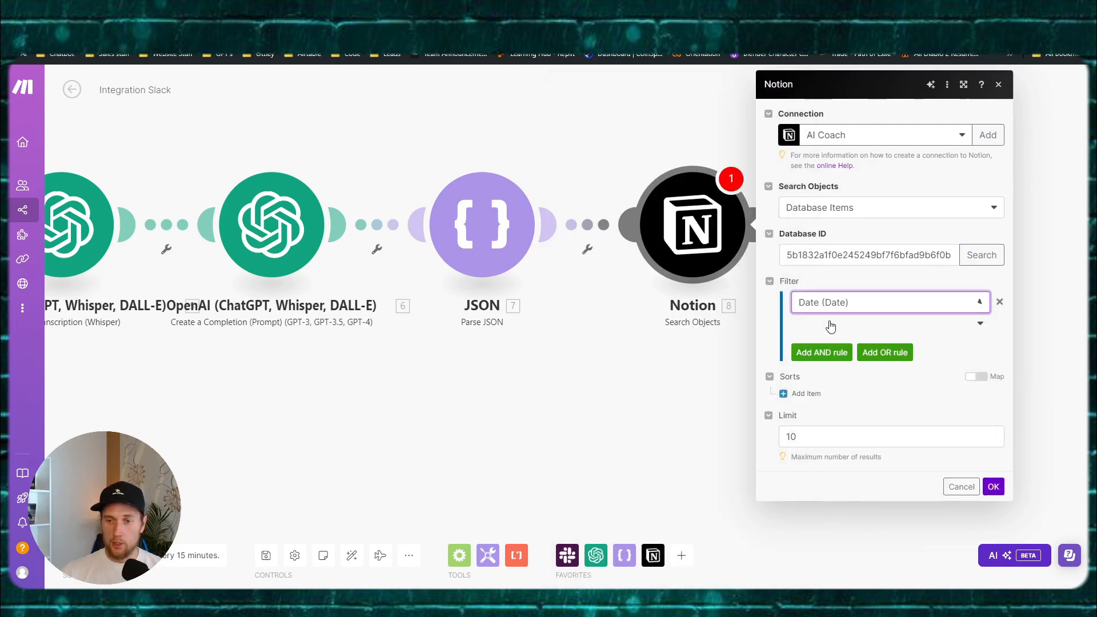
{"action": "left_click", "coordinate": [945, 333]}
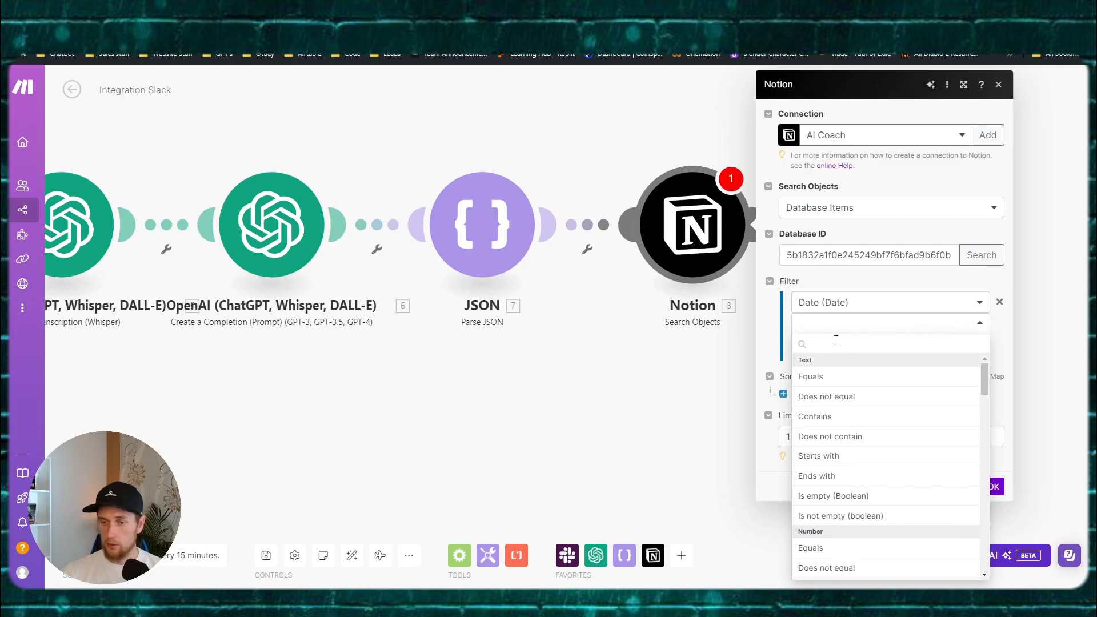
{"action": "scroll", "coordinate": [836, 406], "scroll_direction": "down", "scroll_amount": 4}
{"action": "scroll", "coordinate": [836, 406], "scroll_direction": "down", "scroll_amount": 3}
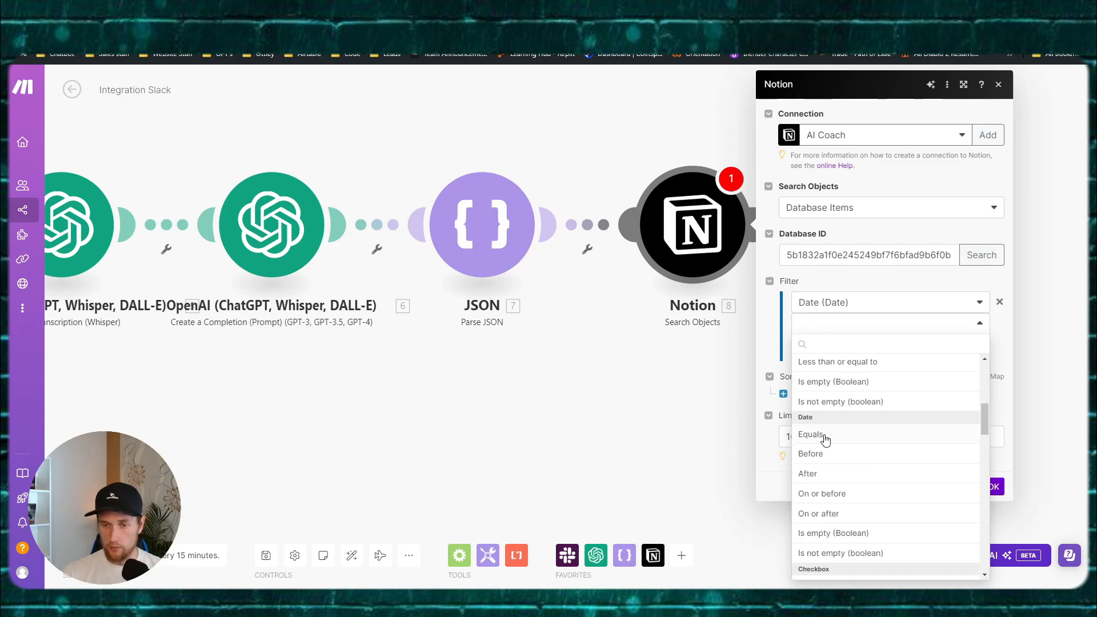
{"action": "left_click", "coordinate": [825, 439]}
Step: Paste formatDate(addDays(now;1);"YYYY-MM-DD") as the filter value, copy it, and confirm the module
{"action": "left_click", "coordinate": [833, 345]}
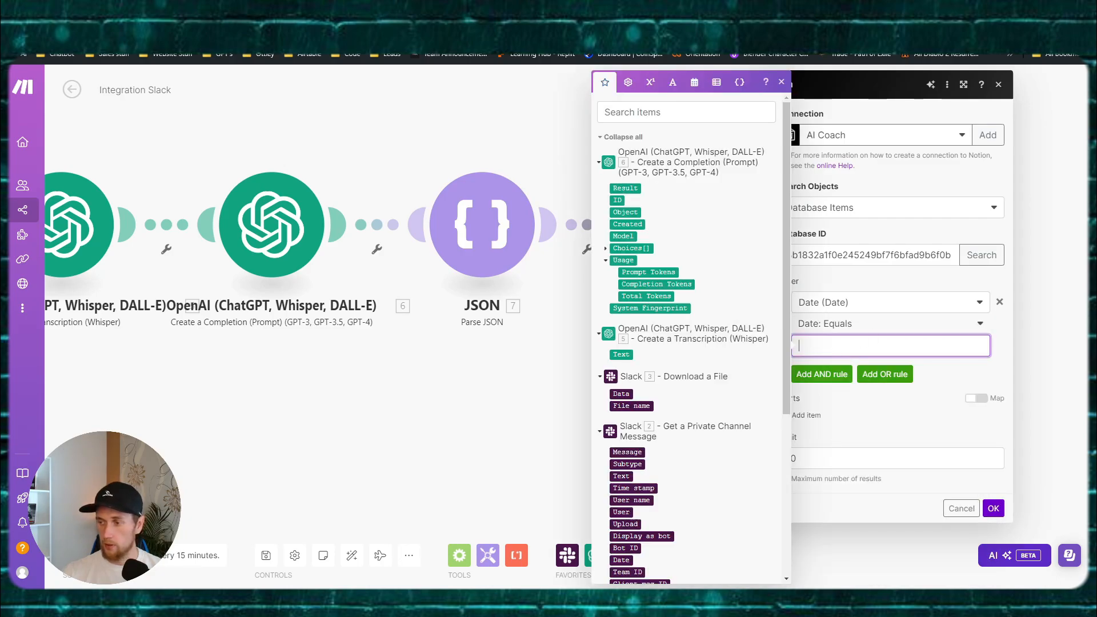
{"action": "key", "text": "Escape"}
{"action": "left_click", "coordinate": [868, 347]}
{"action": "type", "text": "formatDate(addDays(now; 1); YYYY-MM-DD)"}
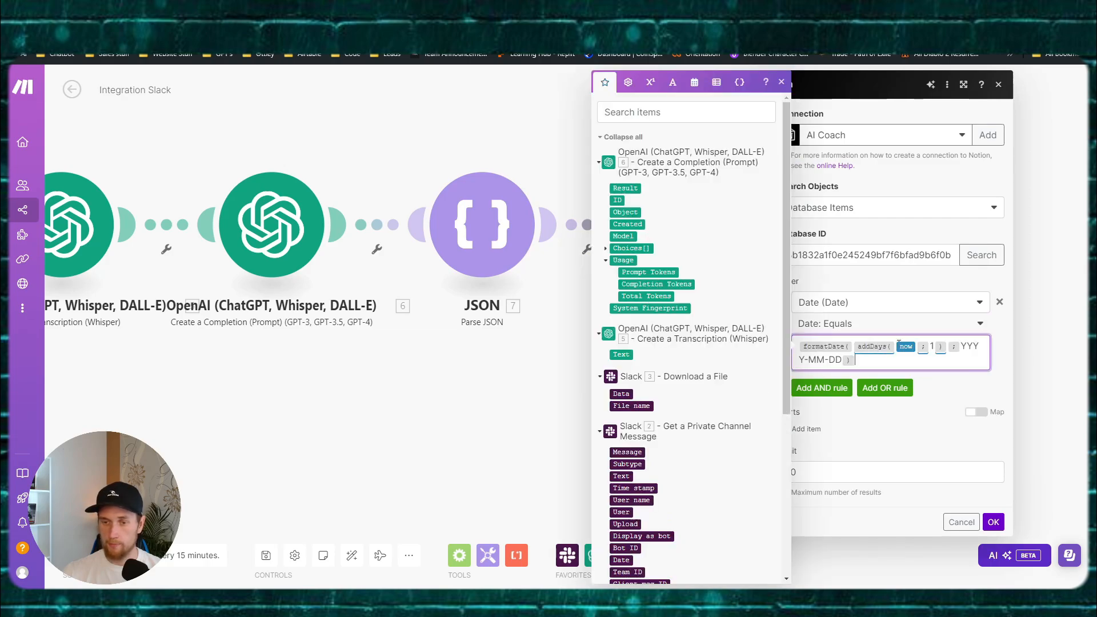
{"action": "left_click_drag", "start_coordinate": [869, 360], "coordinate": [793, 344]}
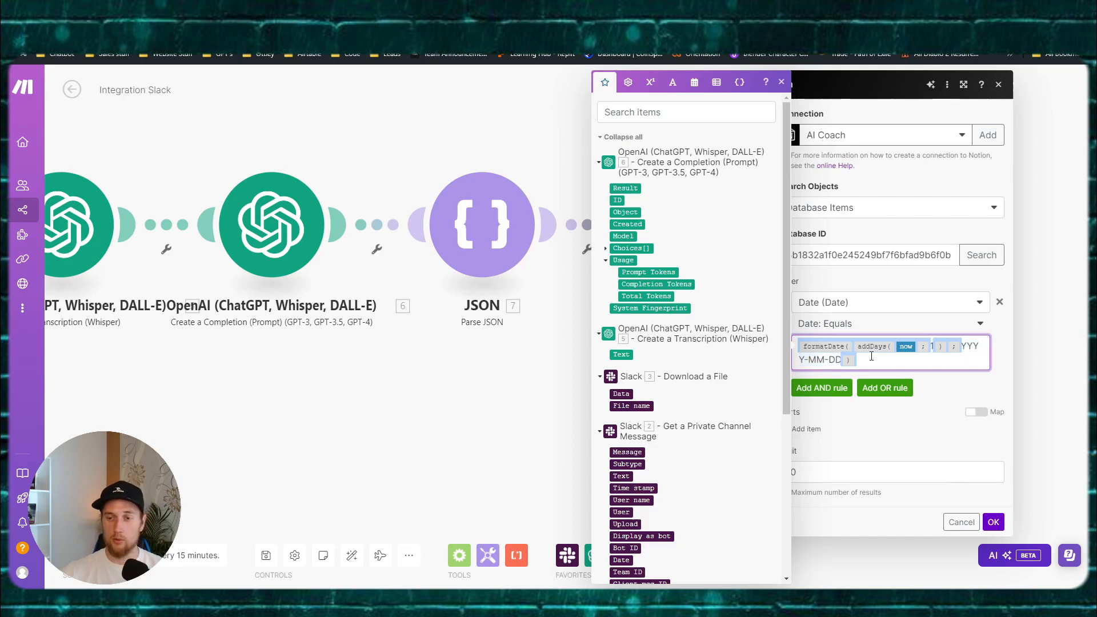
{"action": "left_click", "coordinate": [872, 356]}
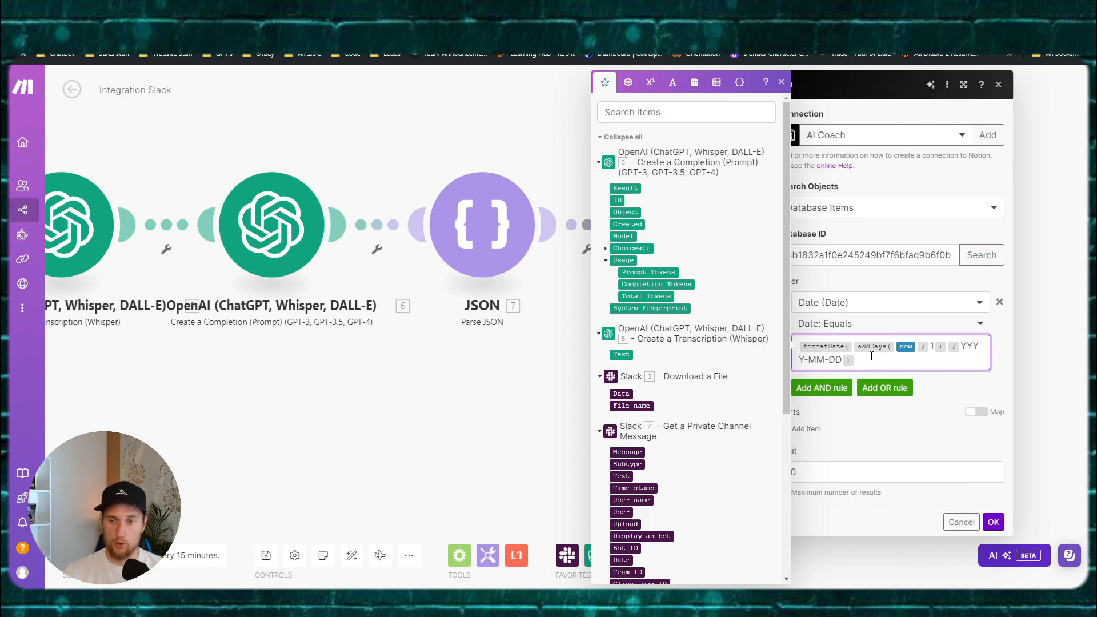
{"action": "left_click", "coordinate": [994, 521]}
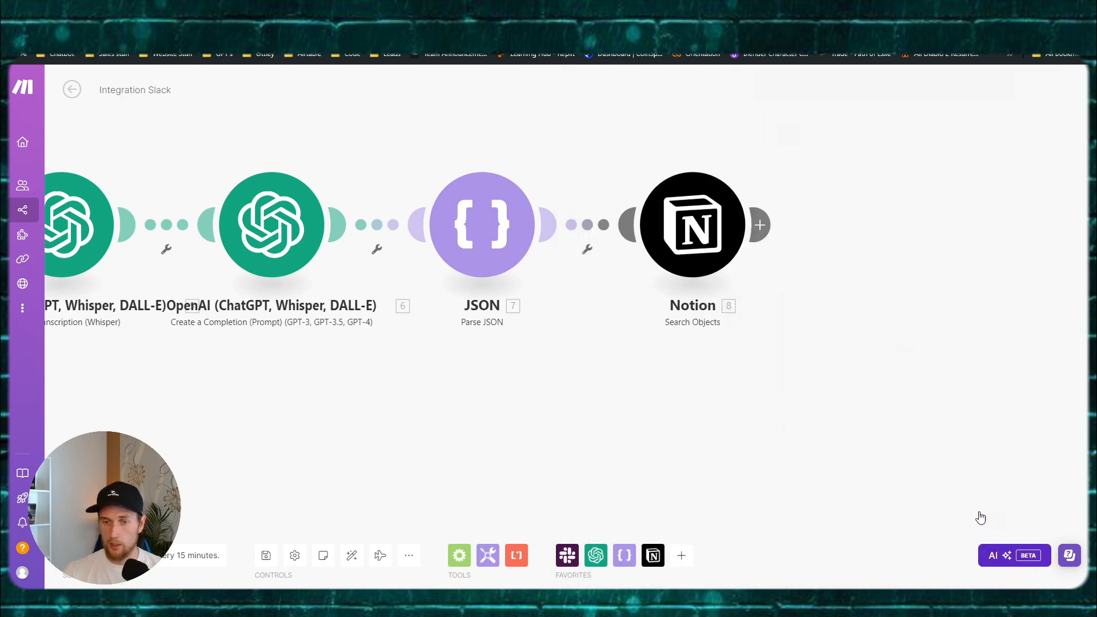
Step: Paste the tomorrow's-date formula on the FigJam board beside the Output Example, then return to Make.com
{"action": "mouse_move", "coordinate": [485, 588]}
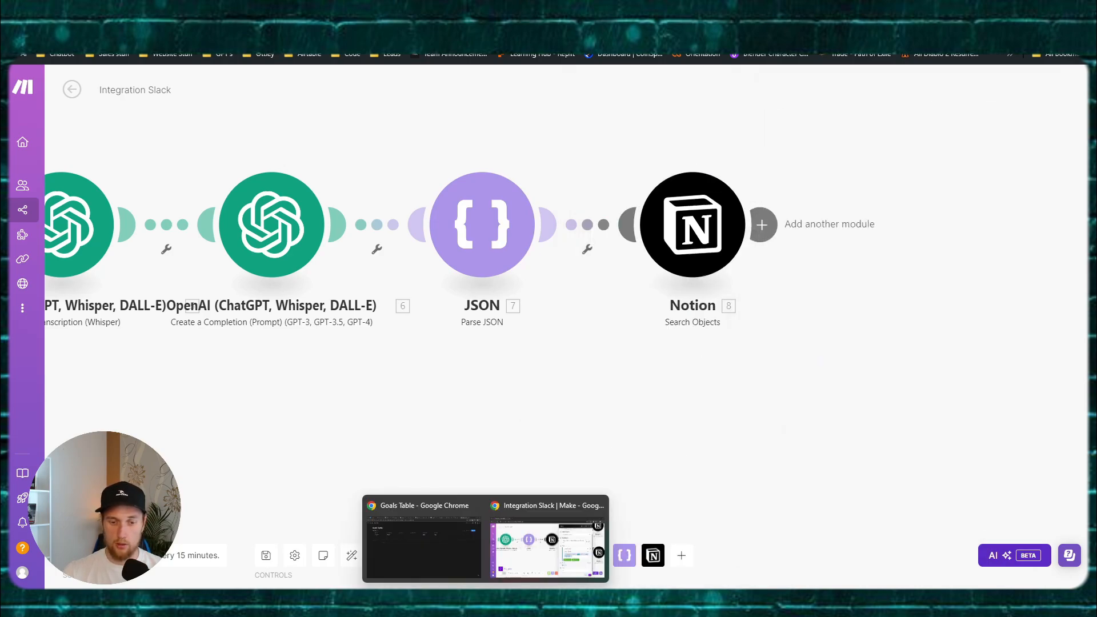
{"action": "left_click", "coordinate": [423, 546]}
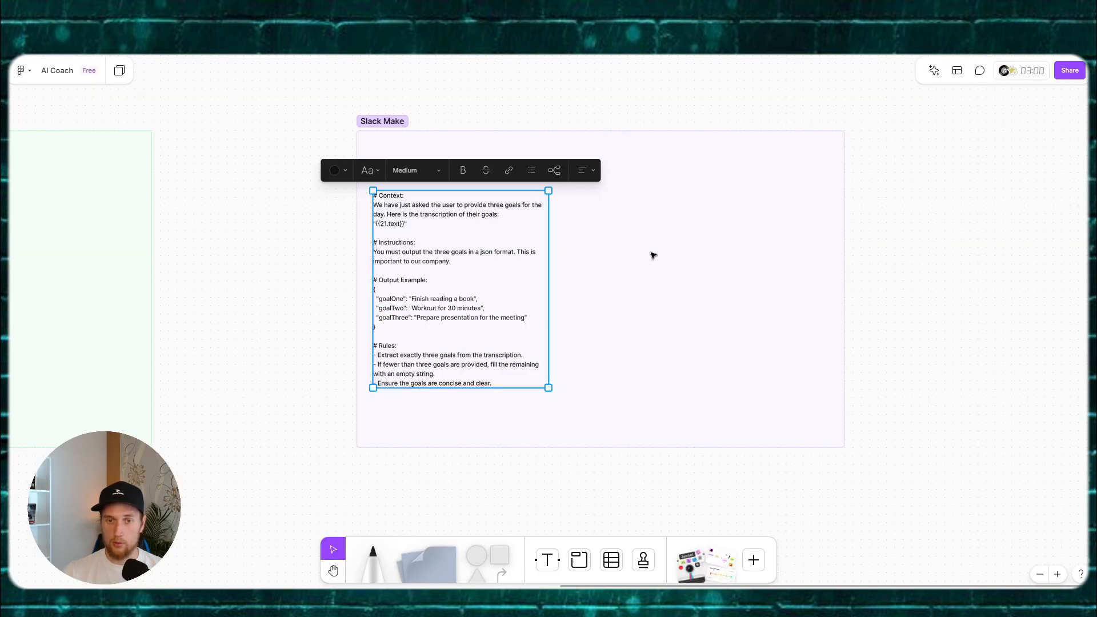
{"action": "key", "text": "ctrl+v"}
{"action": "left_click_drag", "start_coordinate": [592, 323], "coordinate": [721, 280]}
{"action": "double_click", "coordinate": [718, 206]}
{"action": "key", "text": "Escape"}
{"action": "mouse_move", "coordinate": [486, 600]}
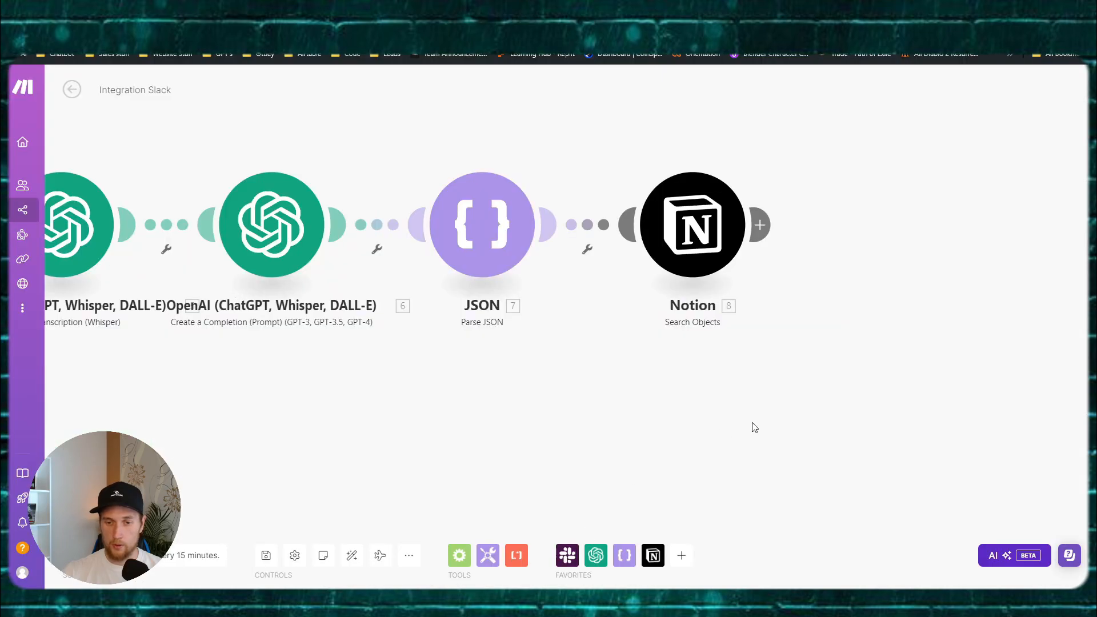
{"action": "left_click_drag", "start_coordinate": [622, 361], "coordinate": [492, 343]}
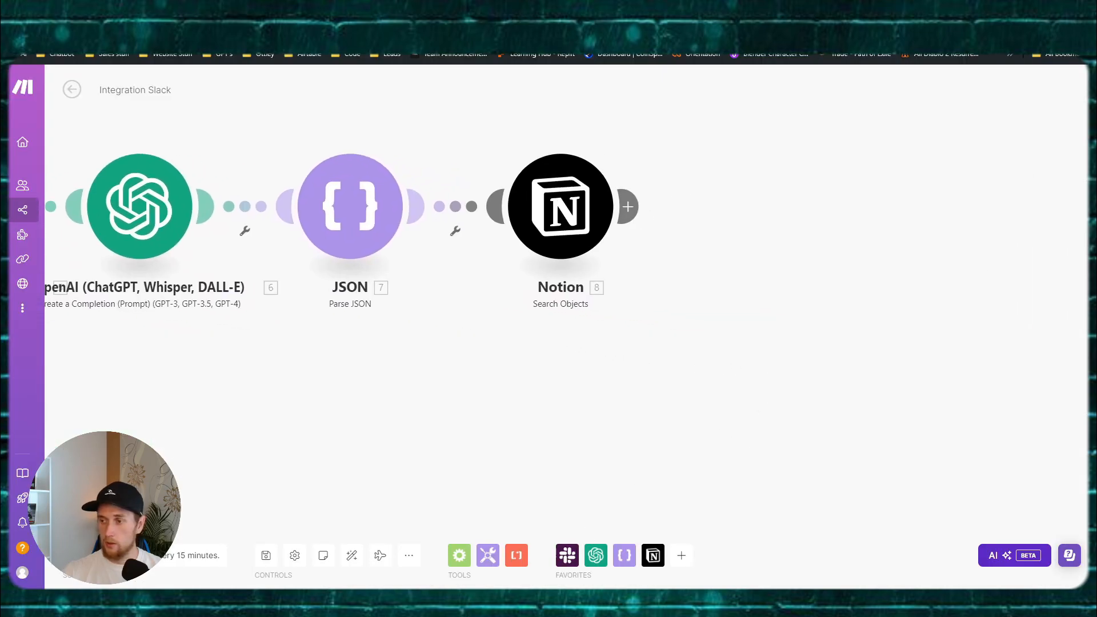
Step: Add a Router after the Notion search and label its upper route 'Add next day'
{"action": "left_click", "coordinate": [575, 224]}
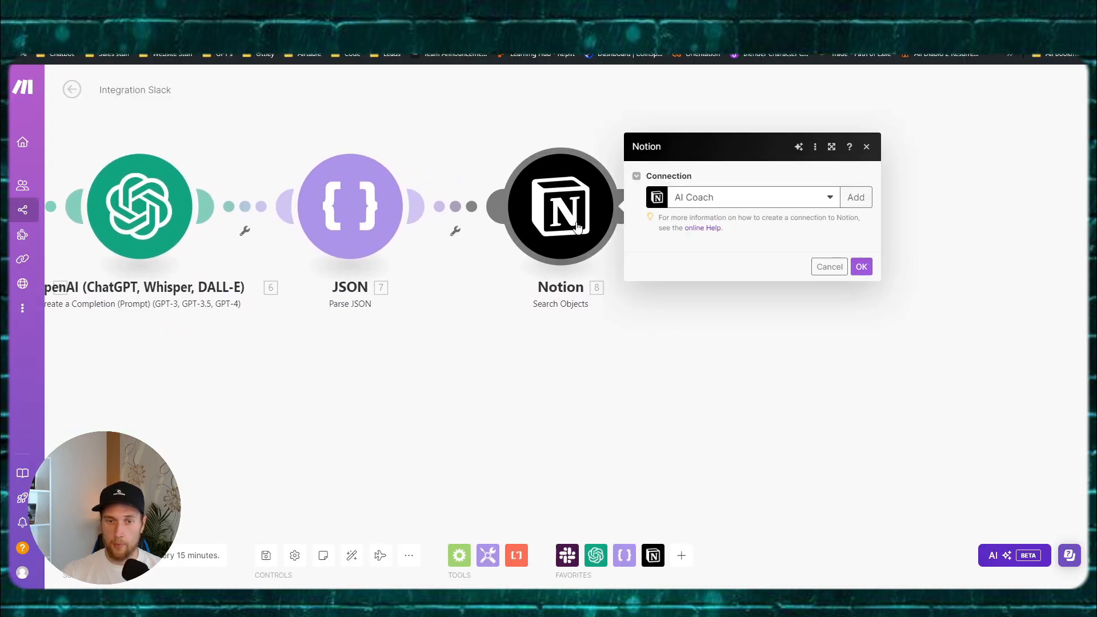
{"action": "left_click", "coordinate": [482, 381]}
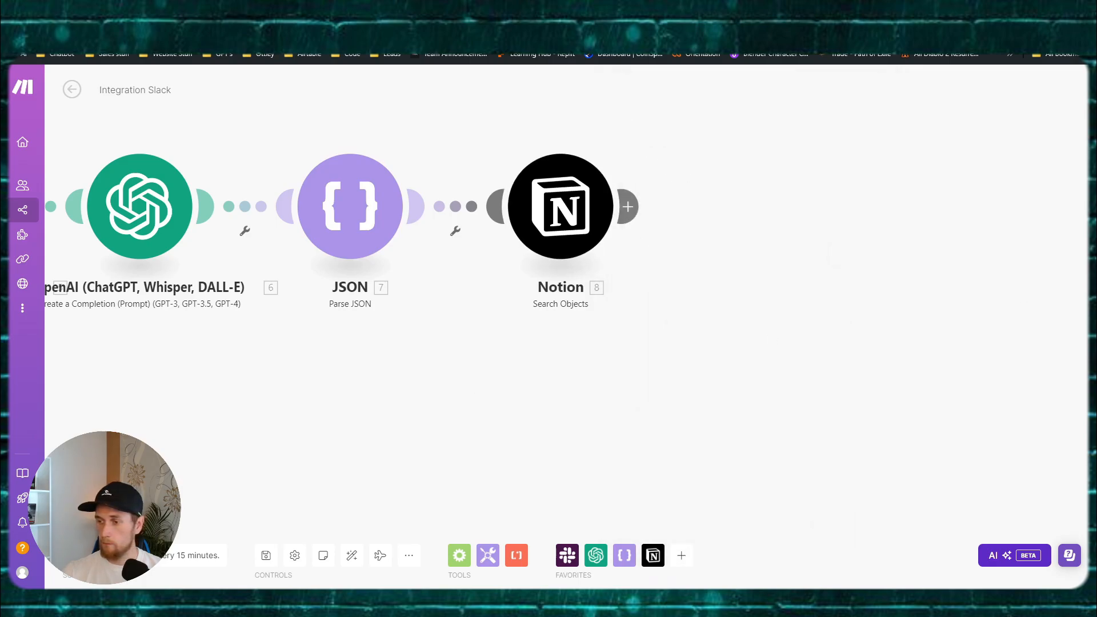
{"action": "left_click", "coordinate": [628, 206]}
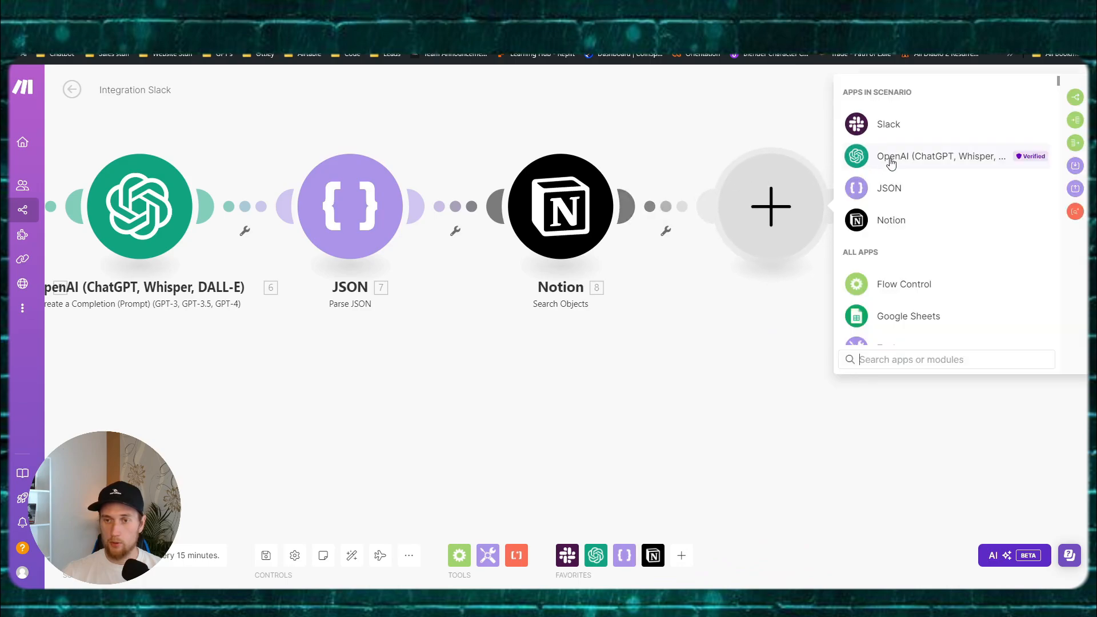
{"action": "left_click", "coordinate": [1075, 97]}
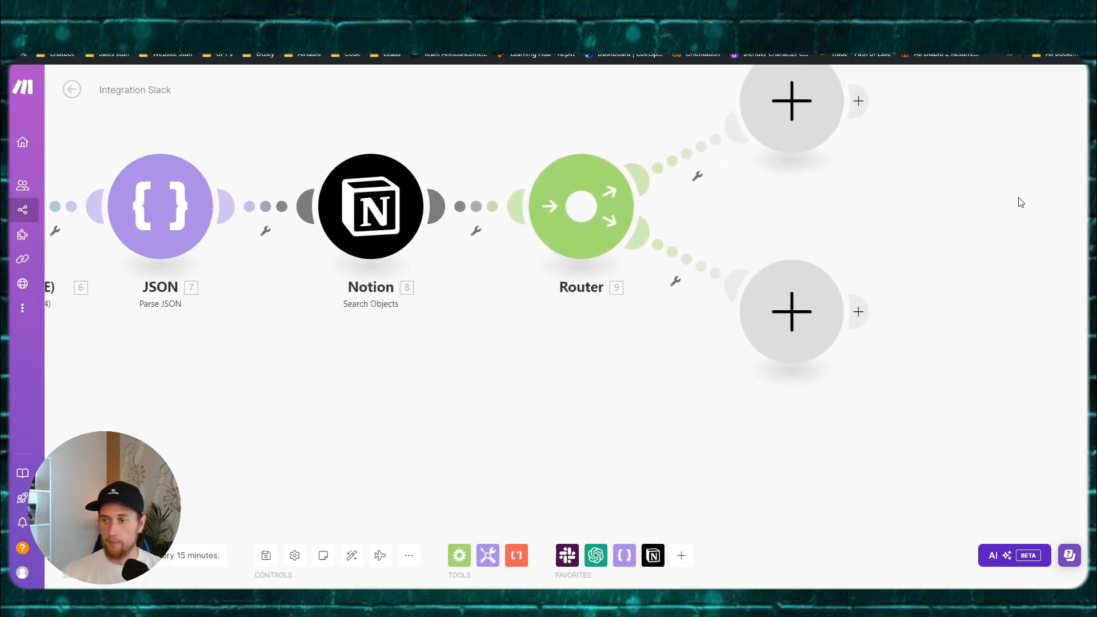
{"action": "left_click", "coordinate": [703, 184]}
{"action": "left_click", "coordinate": [754, 137]}
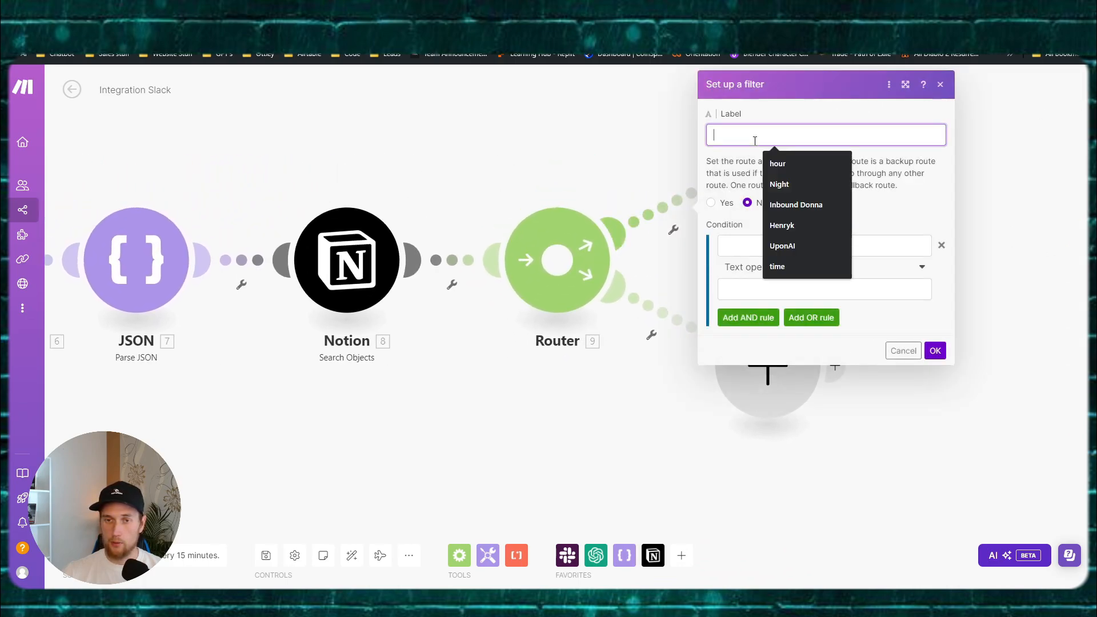
{"action": "type", "text": "Add next day"}
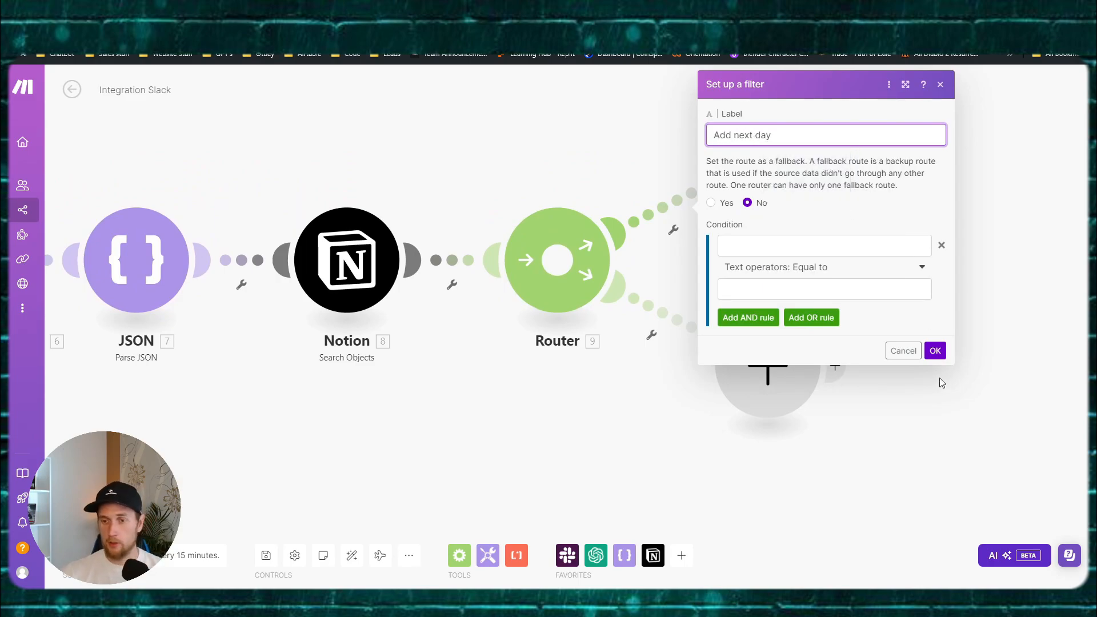
{"action": "left_click", "coordinate": [935, 350]}
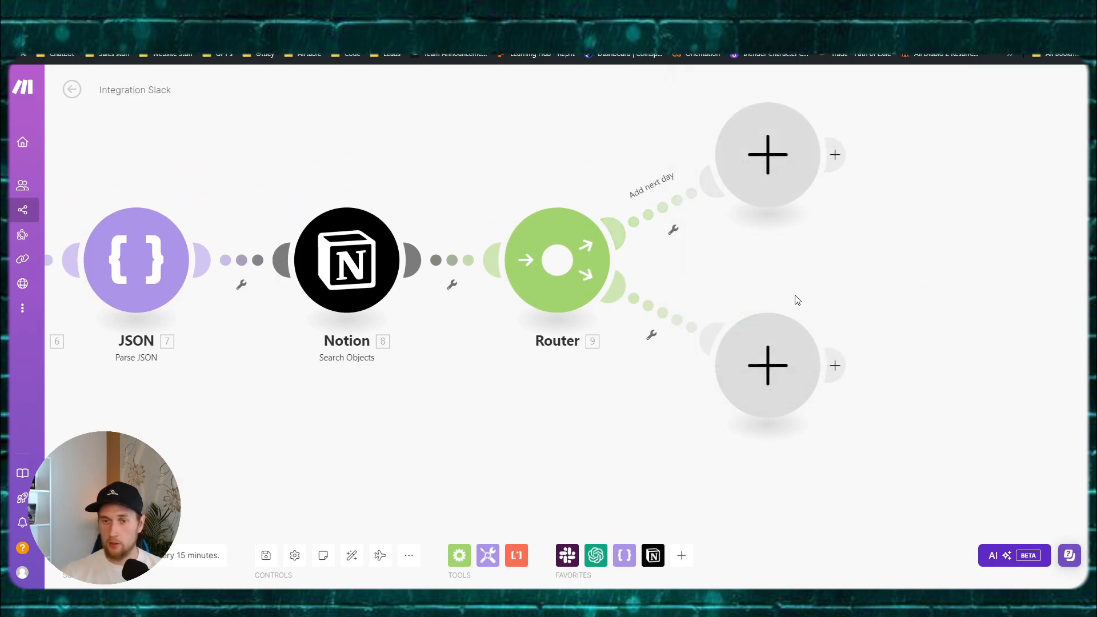
Step: Label the lower route 'Update current' and run only the Notion search module
{"action": "left_click", "coordinate": [657, 313]}
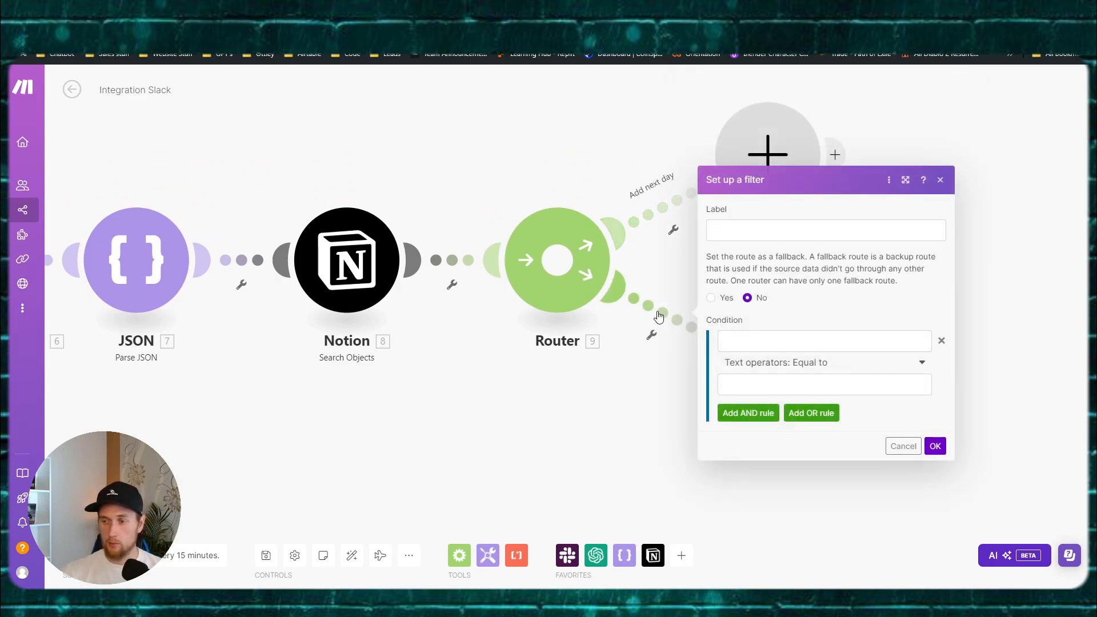
{"action": "left_click", "coordinate": [765, 234]}
{"action": "type", "text": "update"}
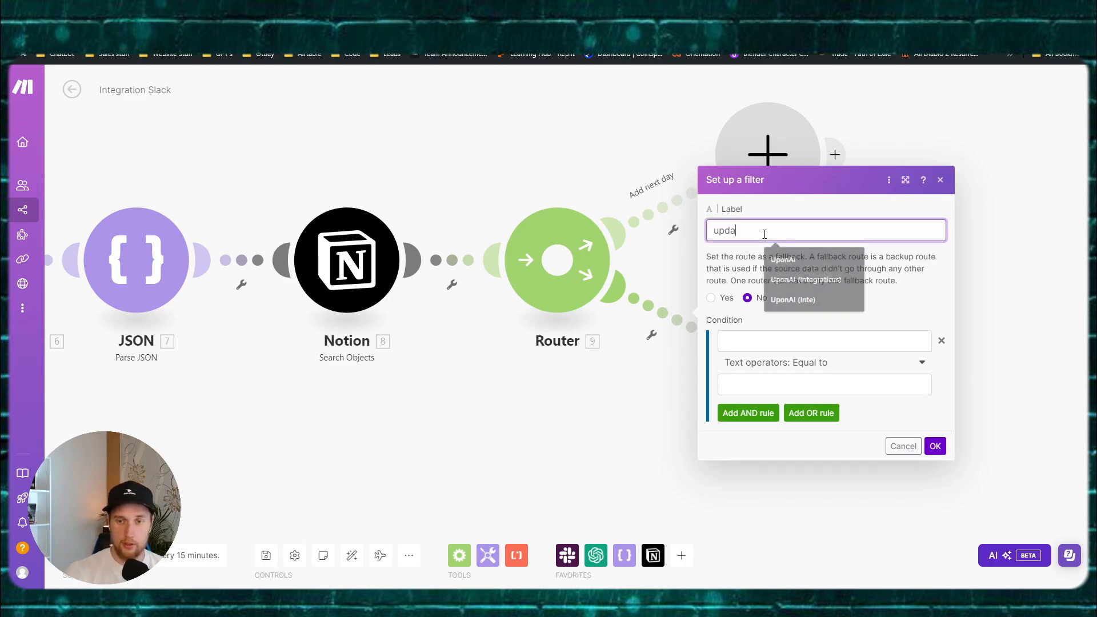
{"action": "key", "text": "BackSpace"}
{"action": "key", "text": "BackSpace"}
{"action": "key", "text": "BackSpace"}
{"action": "key", "text": "BackSpace"}
{"action": "key", "text": "BackSpace"}
{"action": "key", "text": "BackSpace"}
{"action": "type", "text": "Updat"}
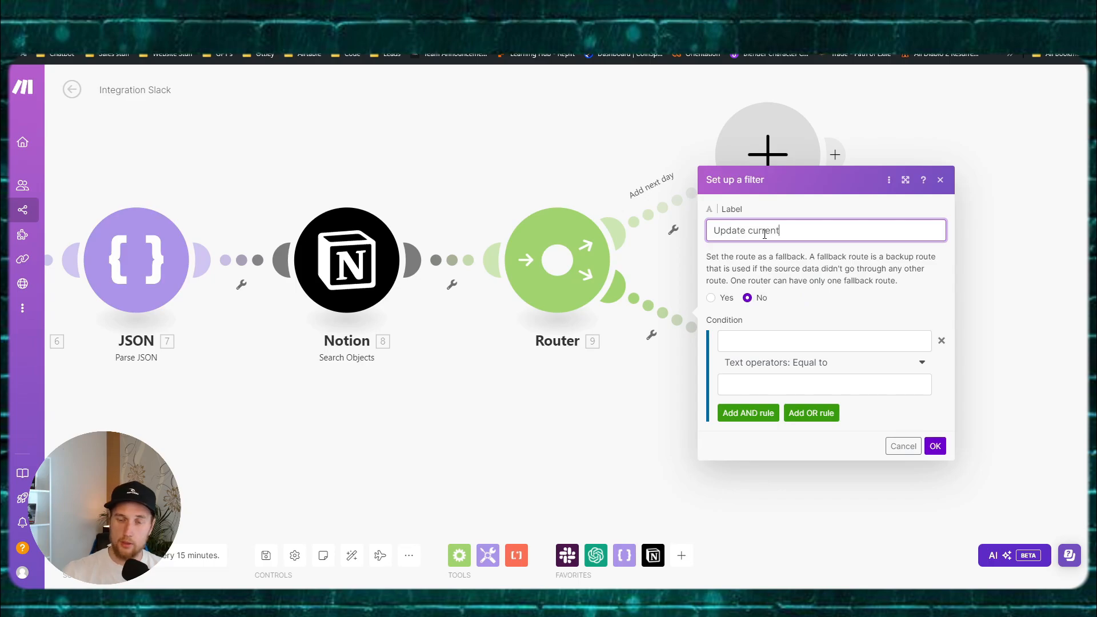
{"action": "type", "text": "e current"}
{"action": "left_click", "coordinate": [935, 446]}
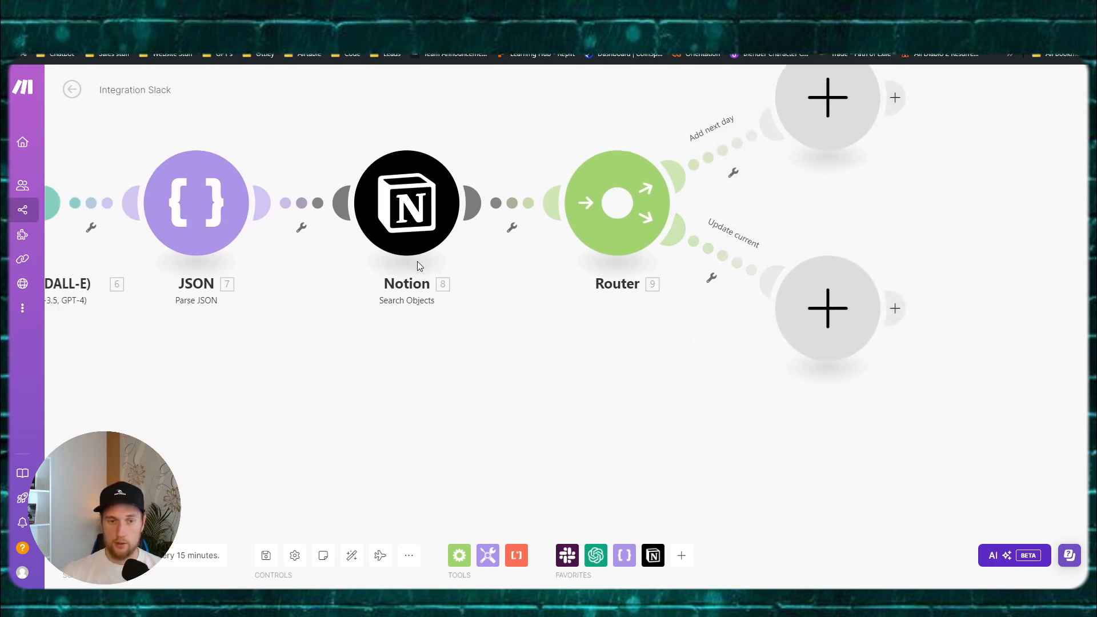
{"action": "right_click", "coordinate": [407, 213]}
{"action": "left_click", "coordinate": [452, 242]}
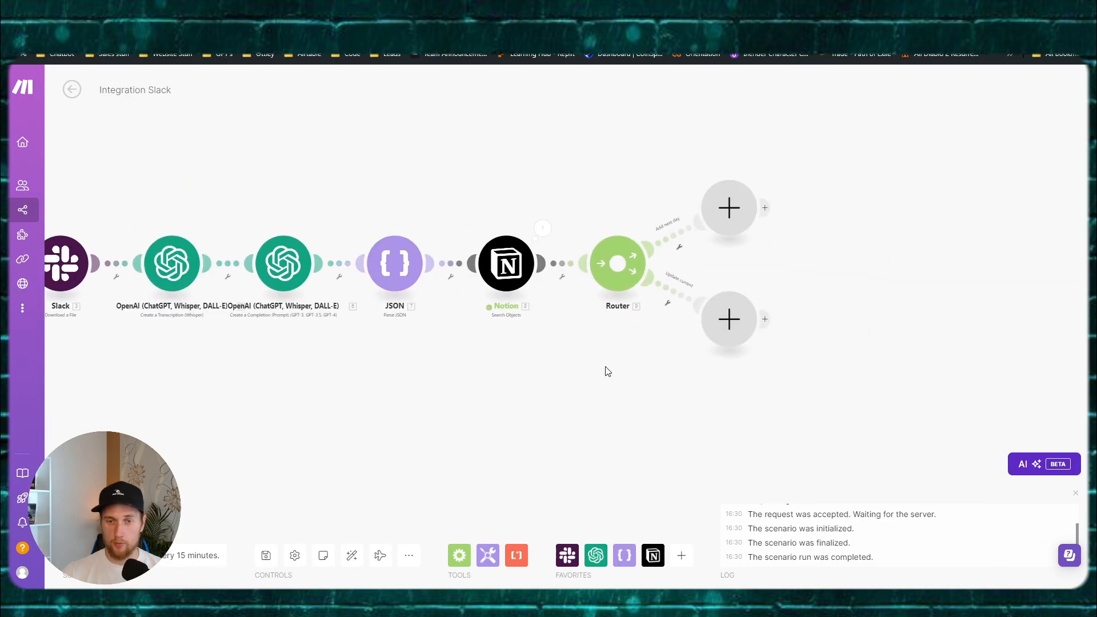
Step: Inspect the Notion search's returned page and its property values, then bring up the FigJam board
{"action": "scroll", "coordinate": [607, 371], "scroll_direction": "up", "scroll_amount": 1}
{"action": "left_click", "coordinate": [529, 201]}
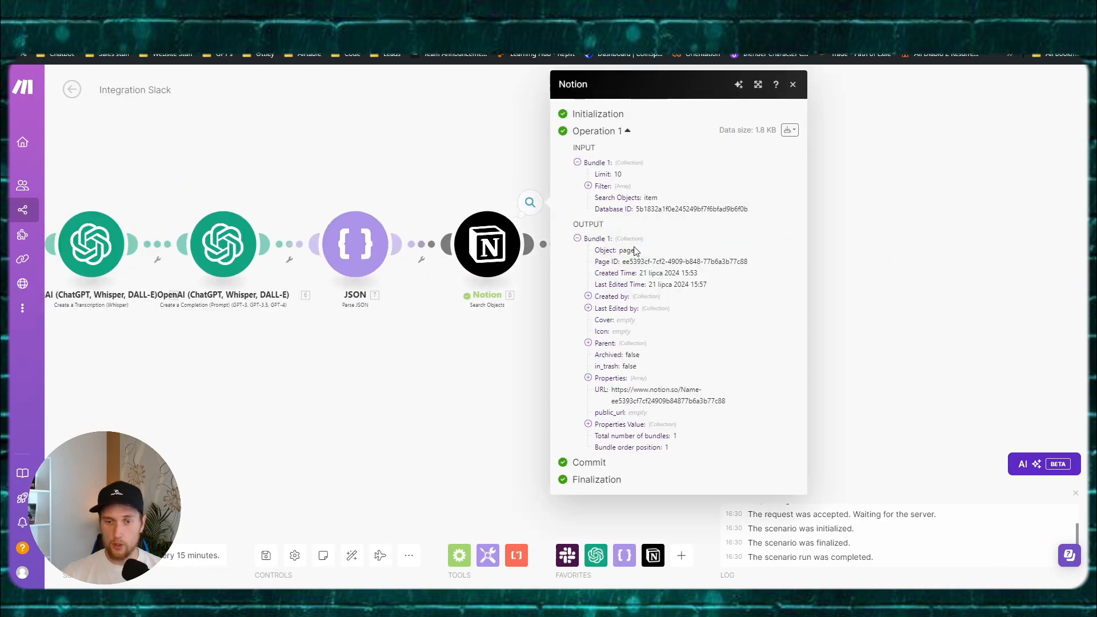
{"action": "left_click", "coordinate": [588, 424]}
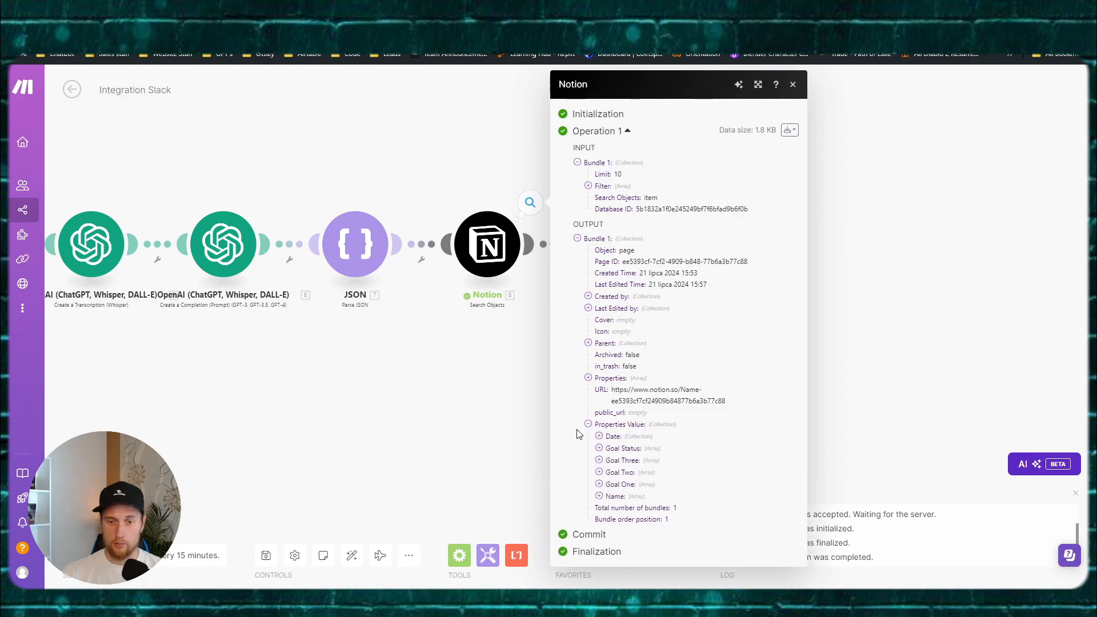
{"action": "left_click", "coordinate": [498, 423]}
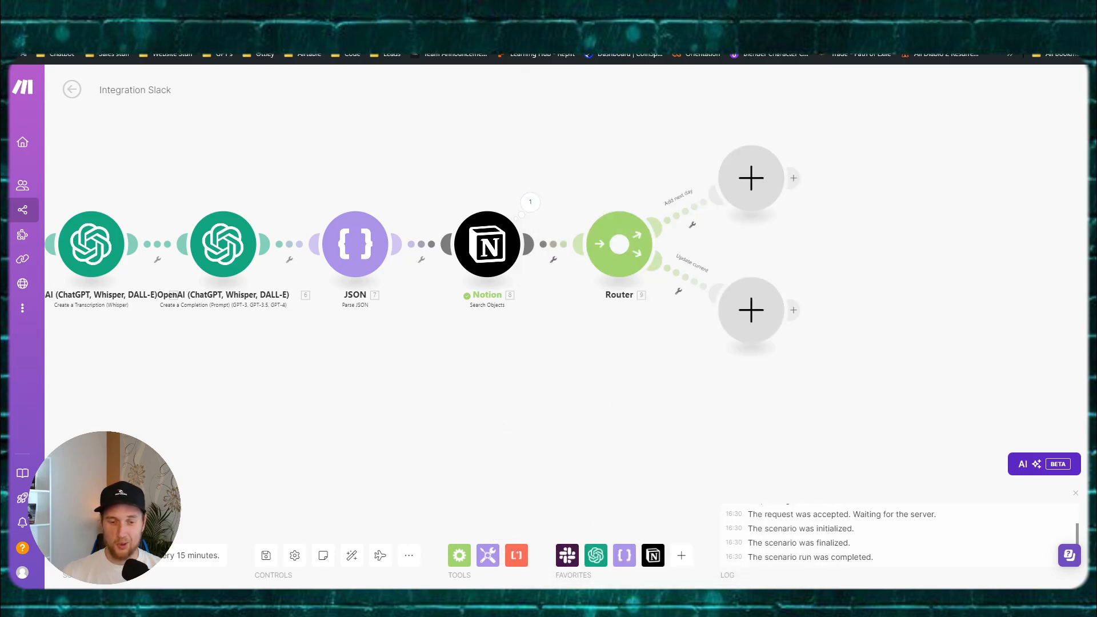
{"action": "left_click", "coordinate": [434, 543]}
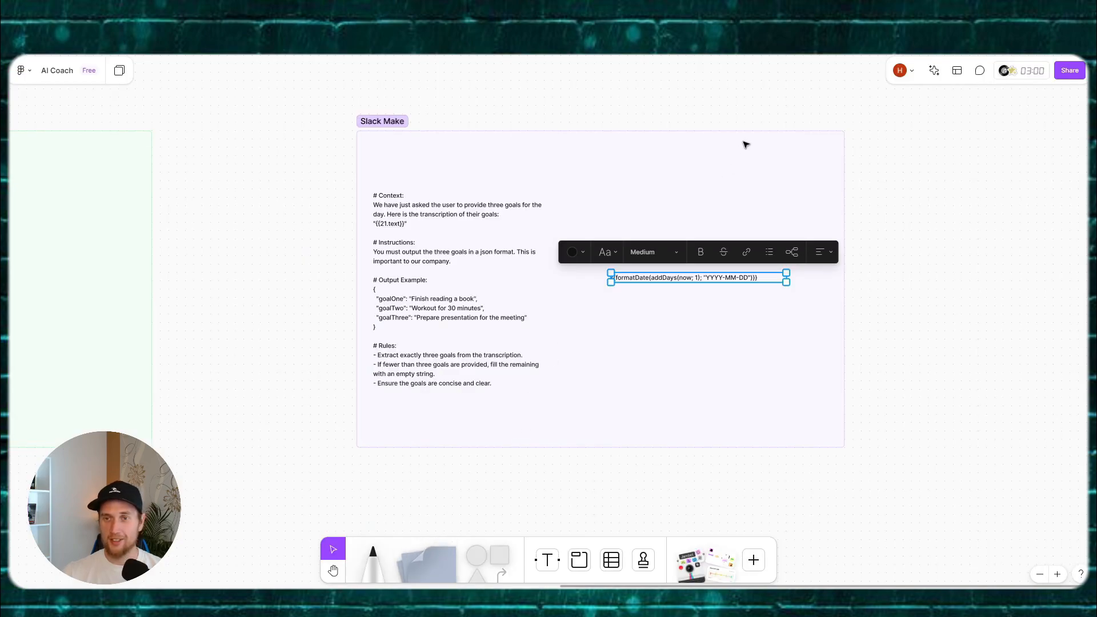
Step: Pick 21 July 2024 in the first Goals Table row's Date picker, replacing 22/07/2024
{"action": "left_click", "coordinate": [766, 23]}
{"action": "left_click", "coordinate": [114, 176]}
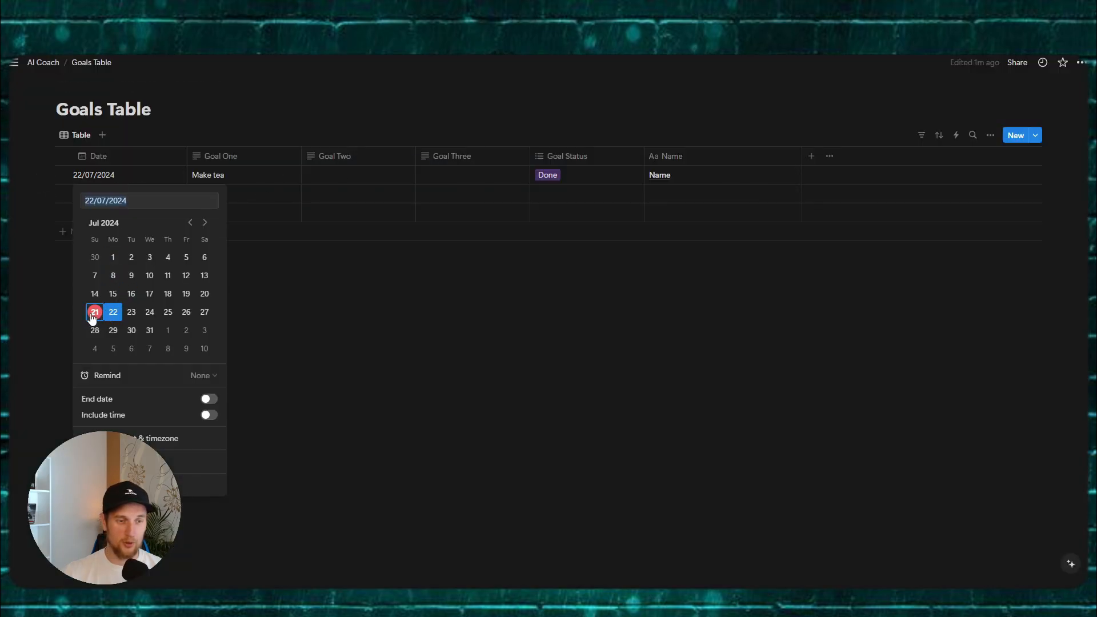
{"action": "left_click", "coordinate": [95, 318]}
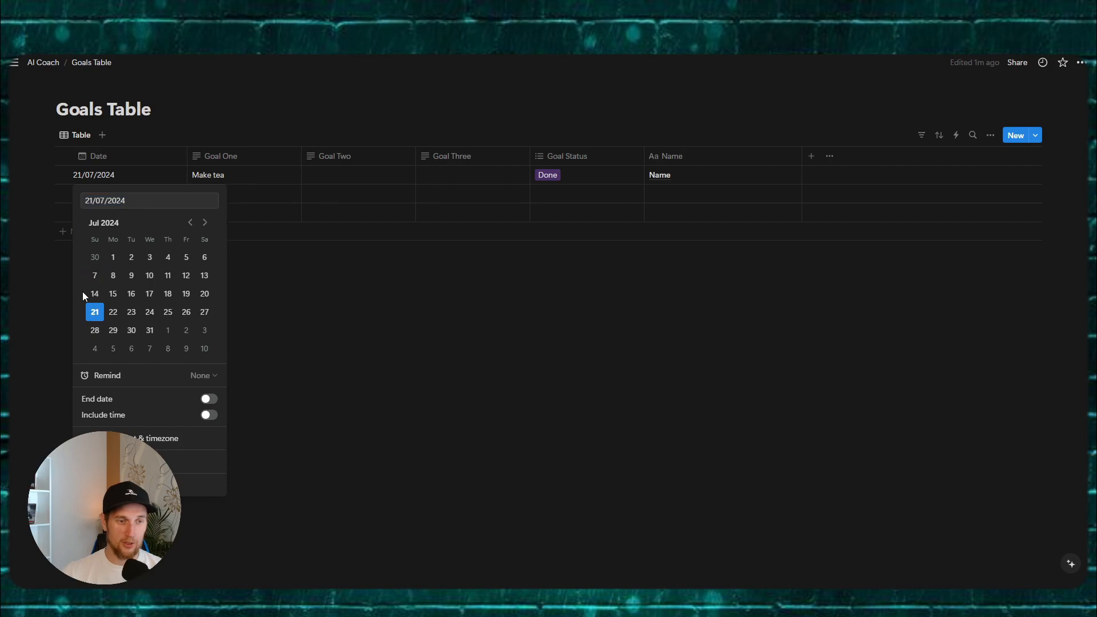
{"action": "left_click", "coordinate": [113, 317]}
{"action": "left_click", "coordinate": [95, 318]}
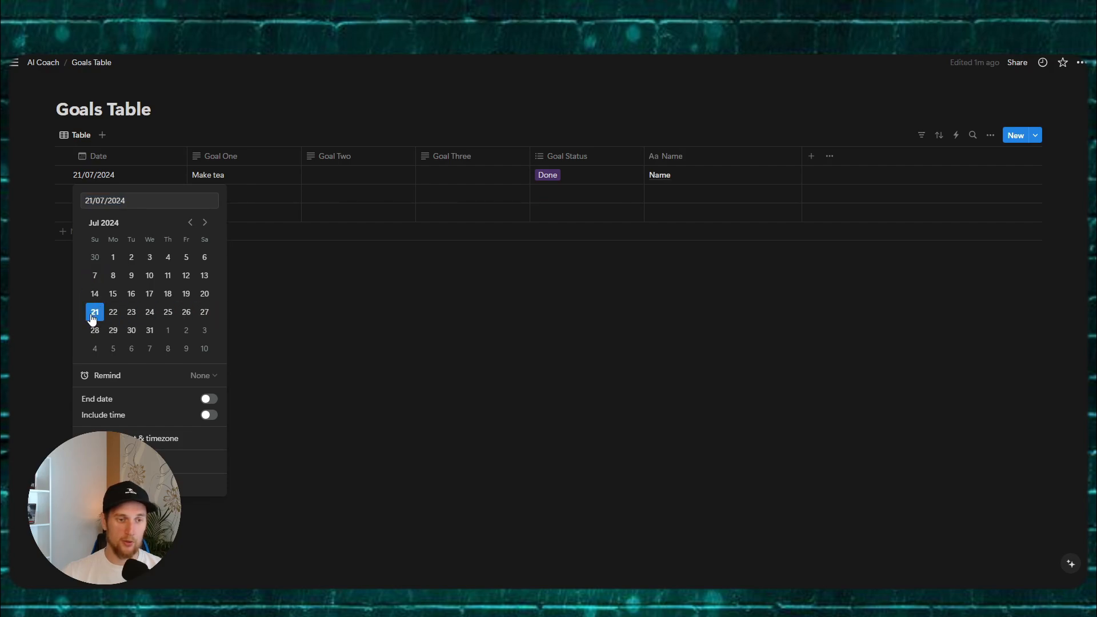
{"action": "left_click", "coordinate": [327, 315]}
Step: Back in the scenario, check the new run's Notion search result and review both route filters
{"action": "mouse_move", "coordinate": [512, 601]}
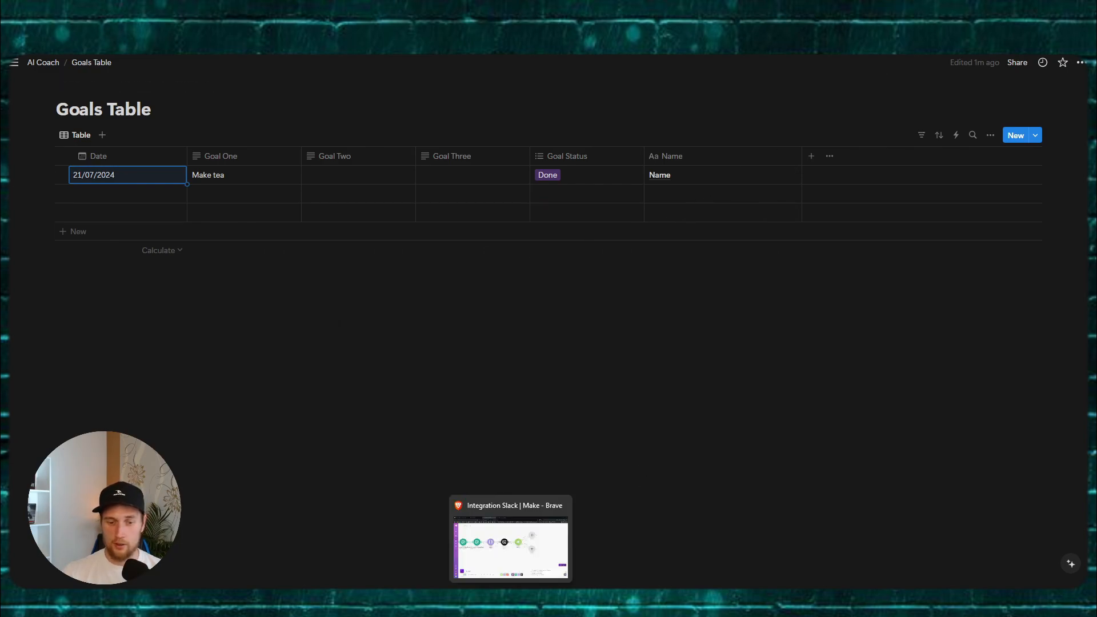
{"action": "left_click", "coordinate": [530, 552]}
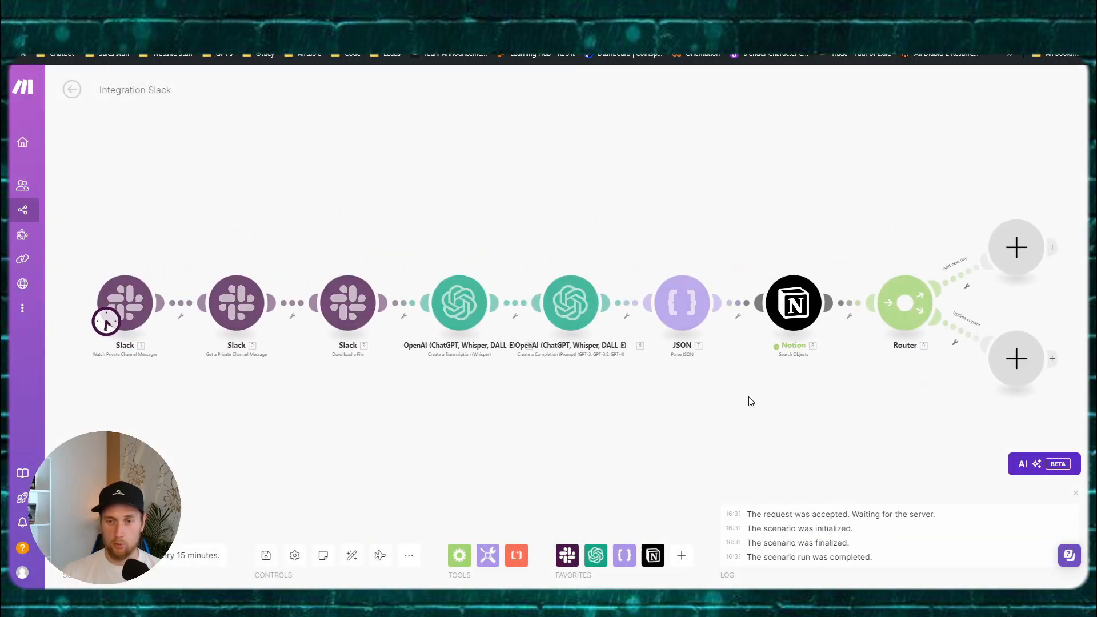
{"action": "left_click", "coordinate": [458, 213]}
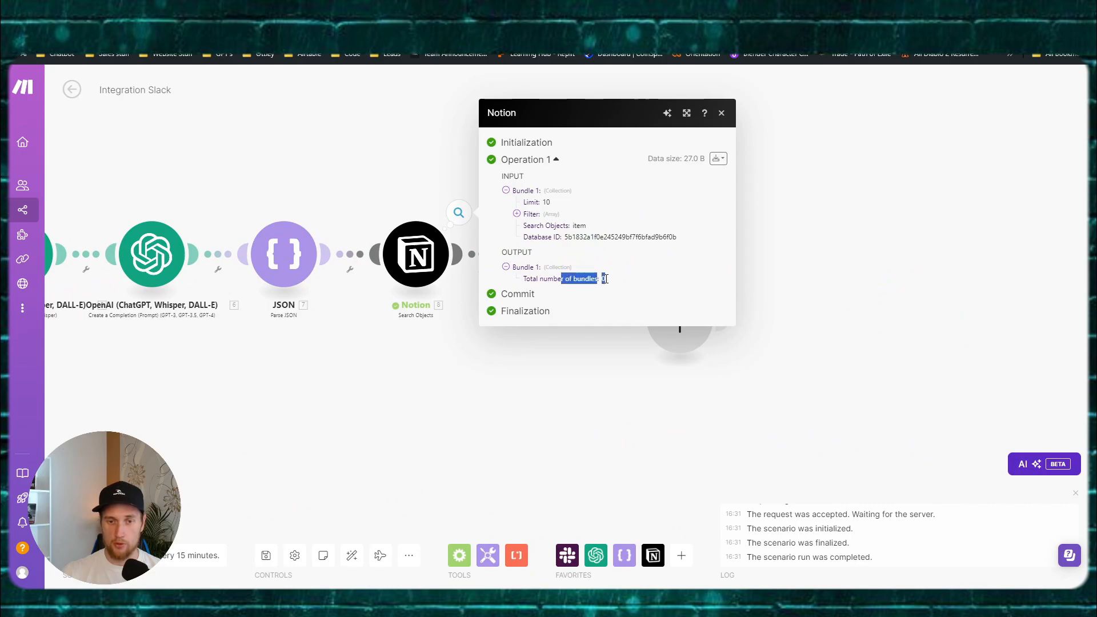
{"action": "left_click", "coordinate": [551, 407]}
{"action": "left_click", "coordinate": [609, 285]}
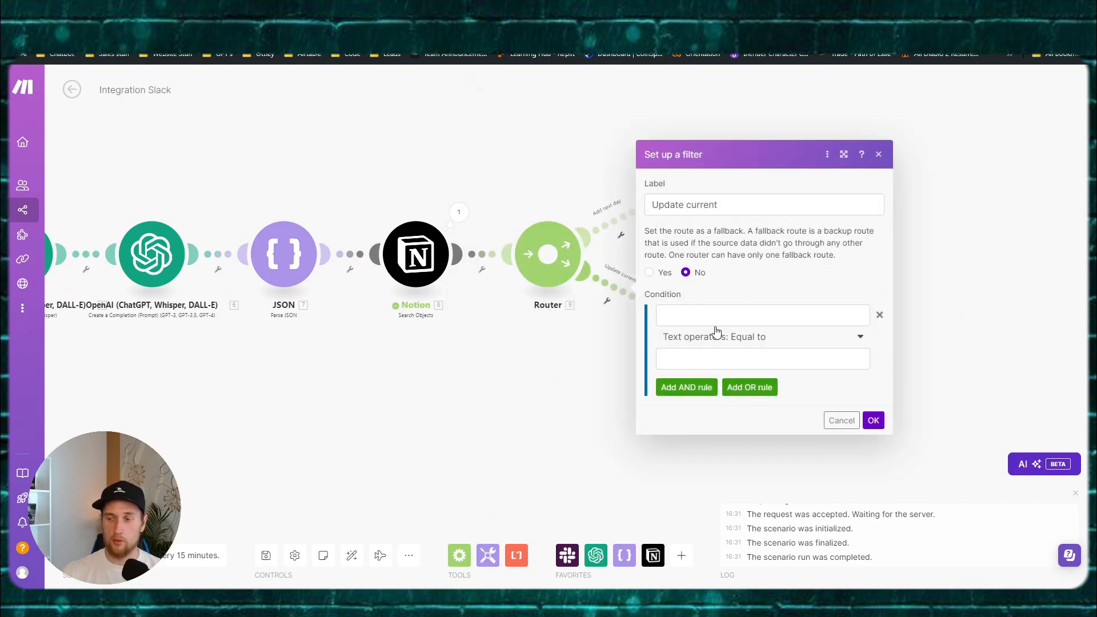
{"action": "left_click", "coordinate": [597, 199]}
{"action": "left_click", "coordinate": [620, 221]}
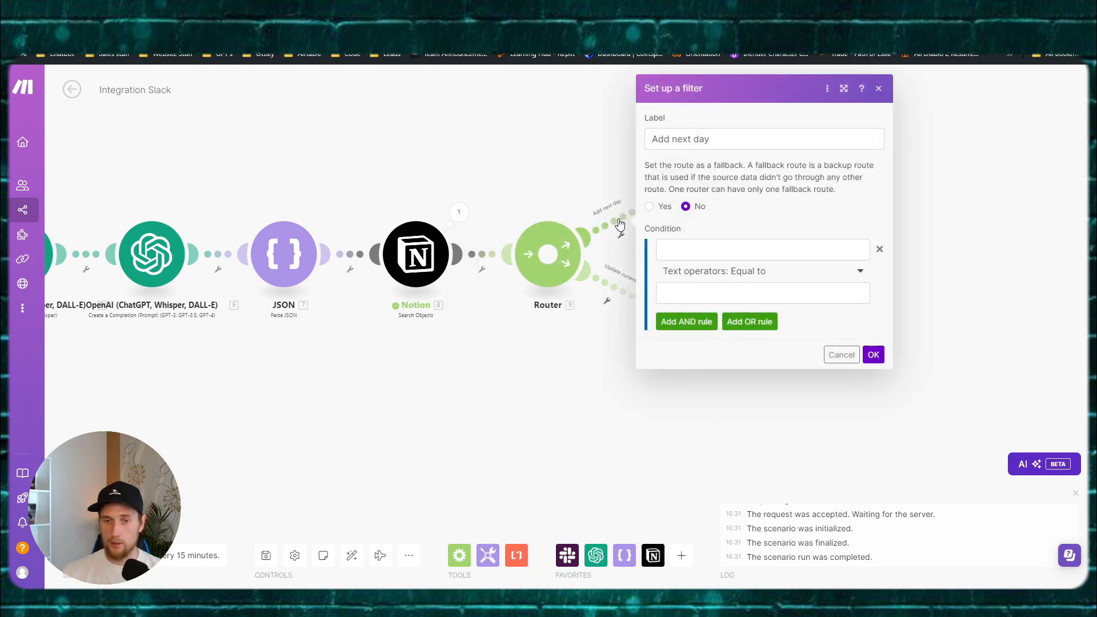
{"action": "left_click", "coordinate": [614, 291]}
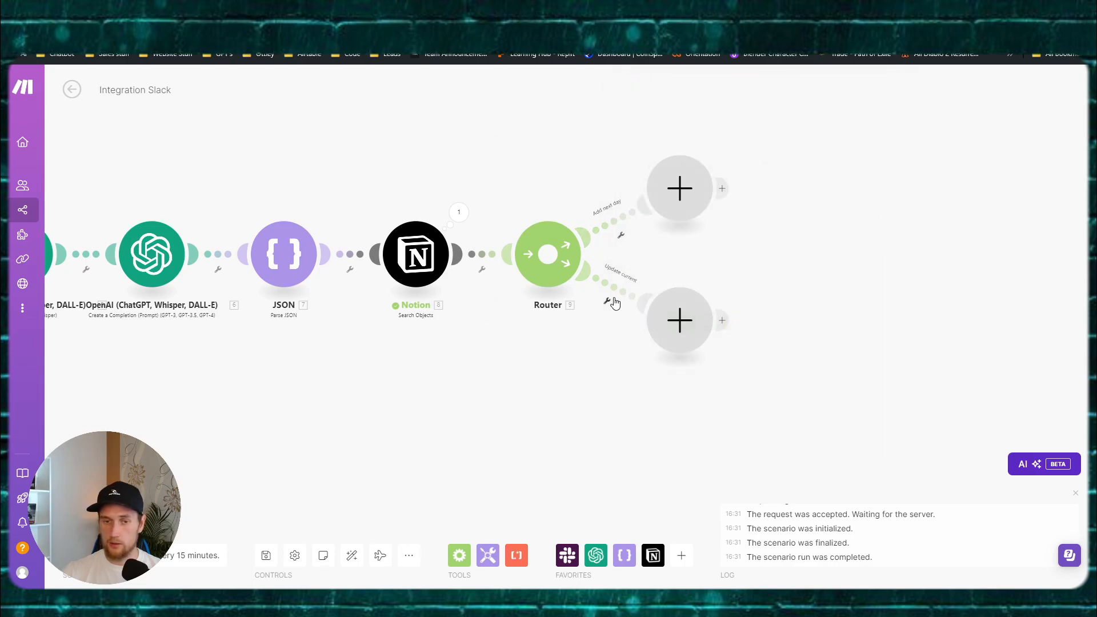
Step: Set the Update current filter to Total number of bundles Not equal to 0 and save it
{"action": "left_click", "coordinate": [614, 291]}
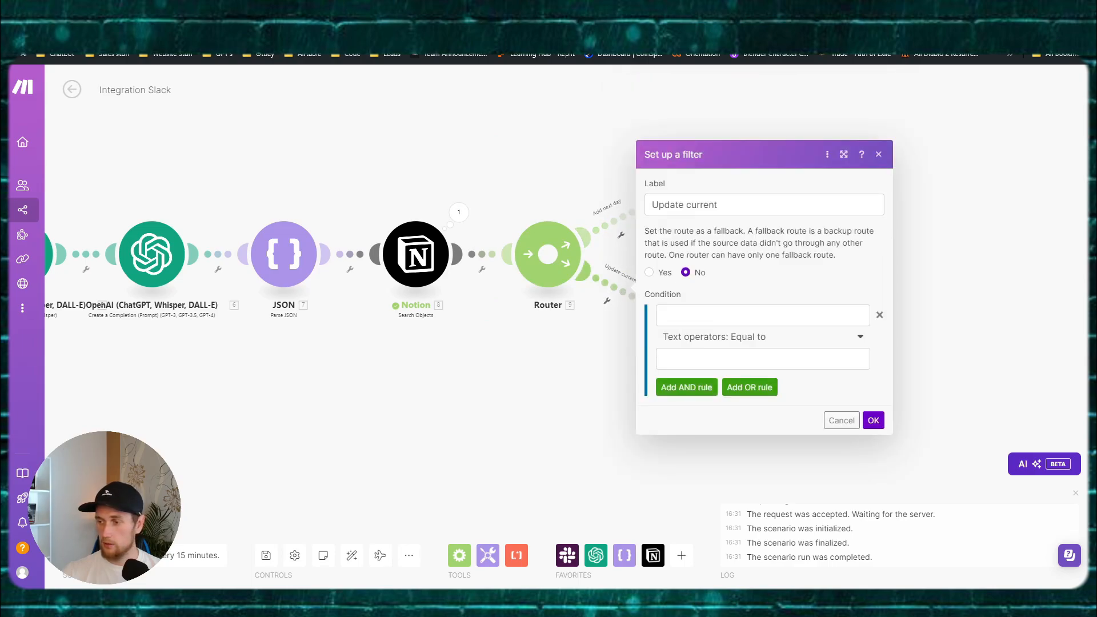
{"action": "left_click", "coordinate": [724, 319]}
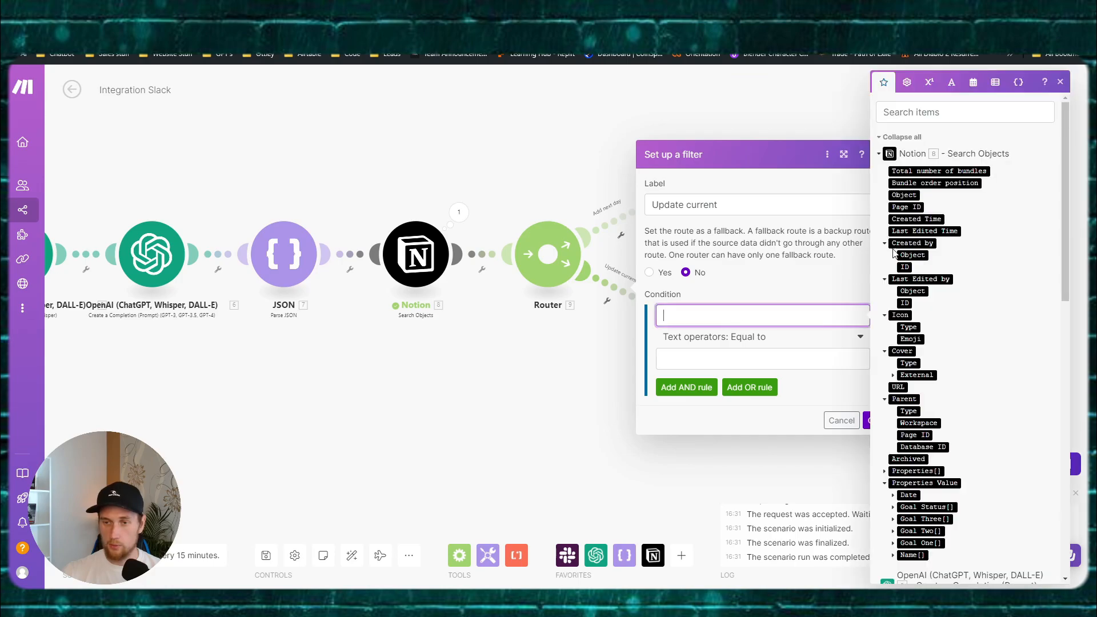
{"action": "left_click", "coordinate": [931, 173]}
{"action": "left_click", "coordinate": [744, 339]}
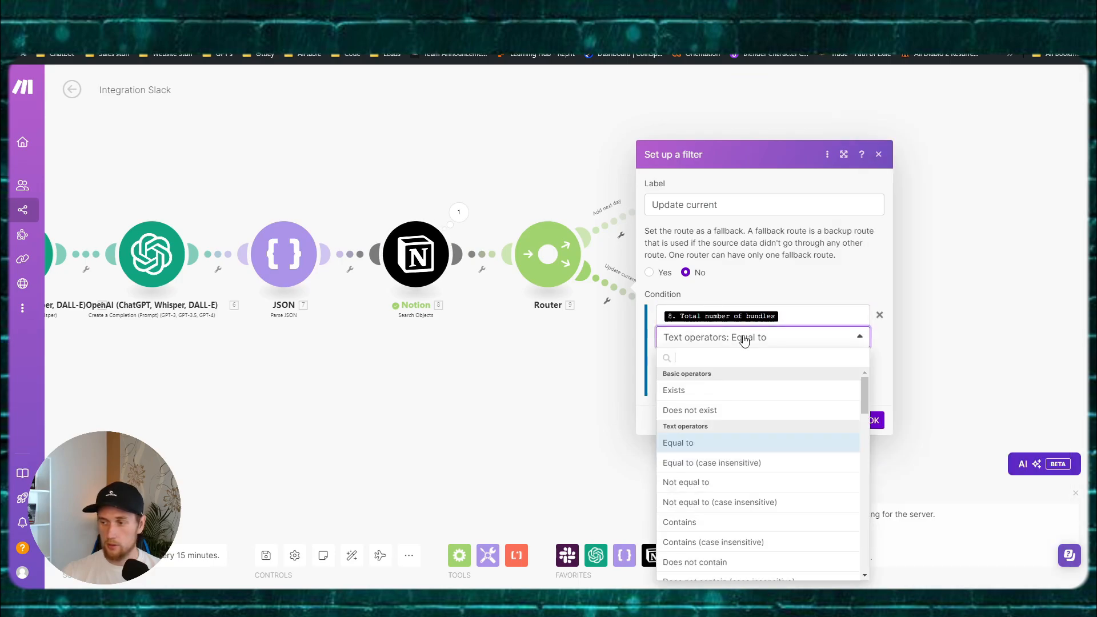
{"action": "left_click", "coordinate": [702, 483]}
{"action": "left_click", "coordinate": [710, 360]}
{"action": "left_click", "coordinate": [809, 385]}
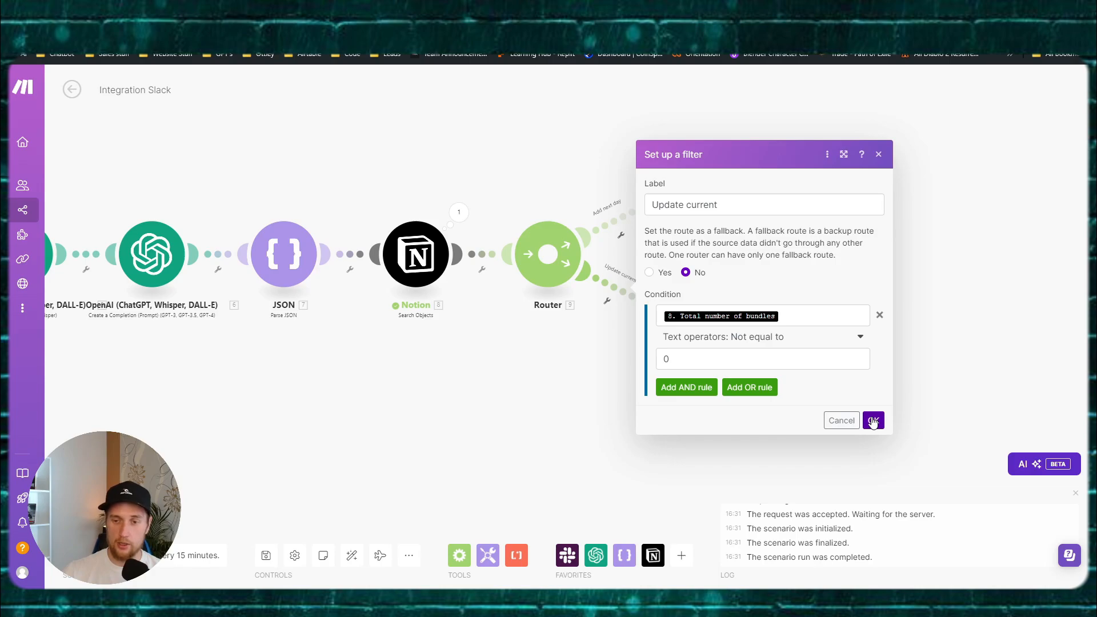
{"action": "left_click", "coordinate": [873, 422]}
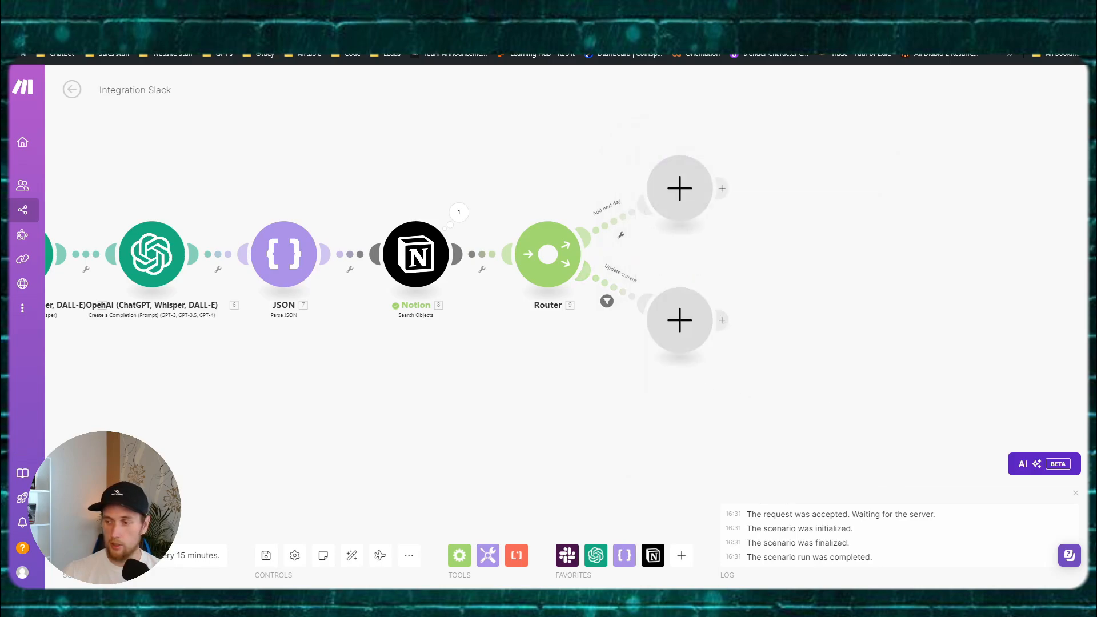
Step: Add a Notion Update a Database Item module and paste the database ID without the leading slash
{"action": "left_click", "coordinate": [680, 323]}
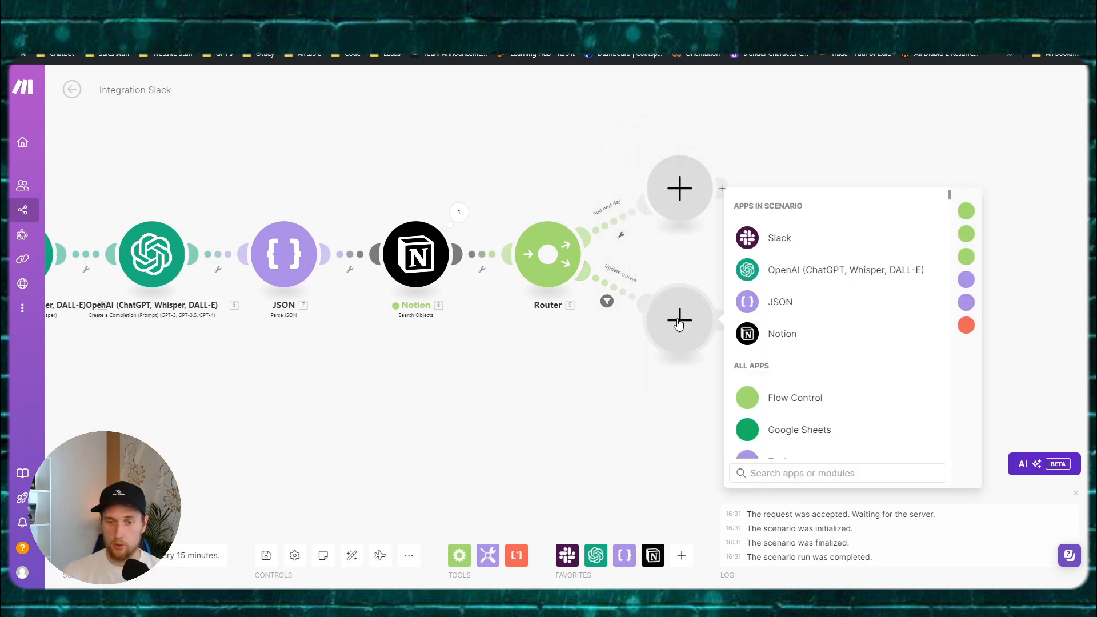
{"action": "left_click", "coordinate": [780, 342]}
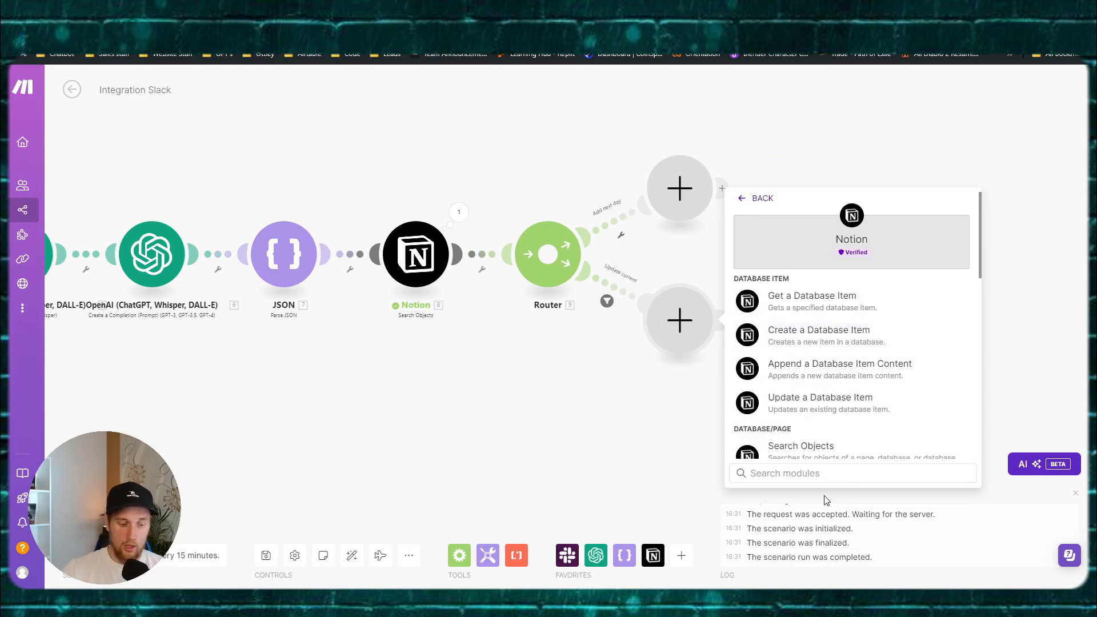
{"action": "type", "text": "update"}
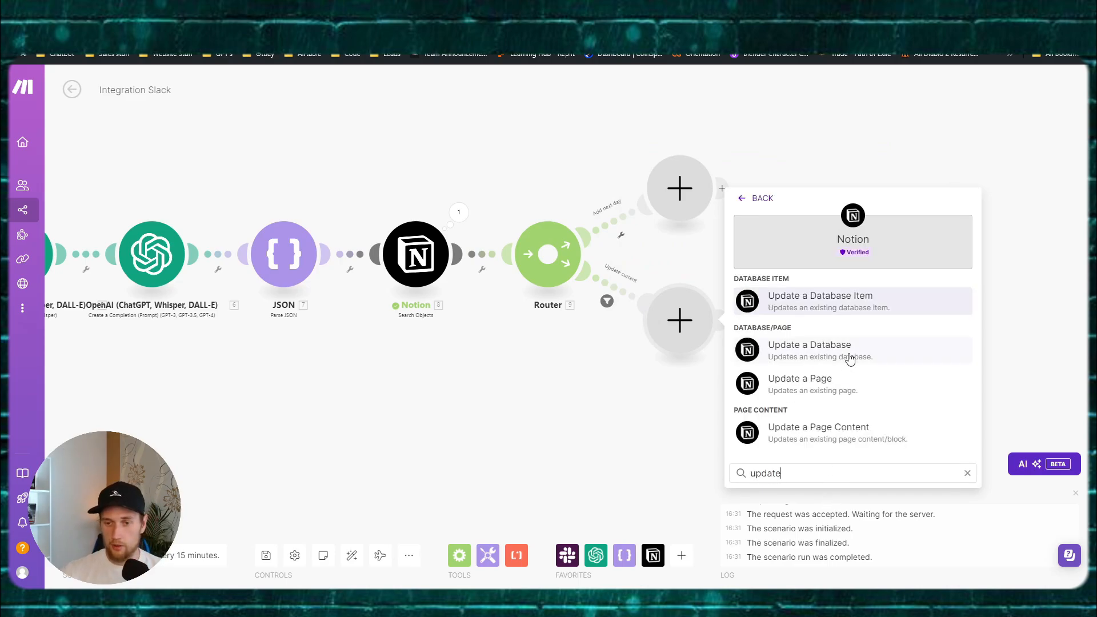
{"action": "left_click", "coordinate": [839, 306]}
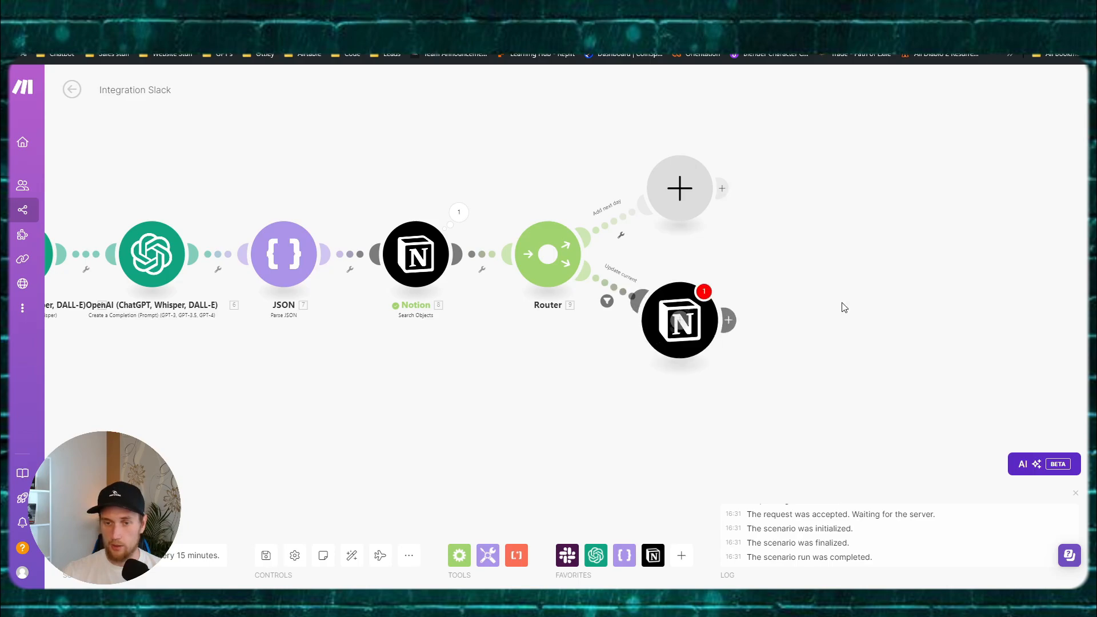
{"action": "left_click", "coordinate": [836, 346]}
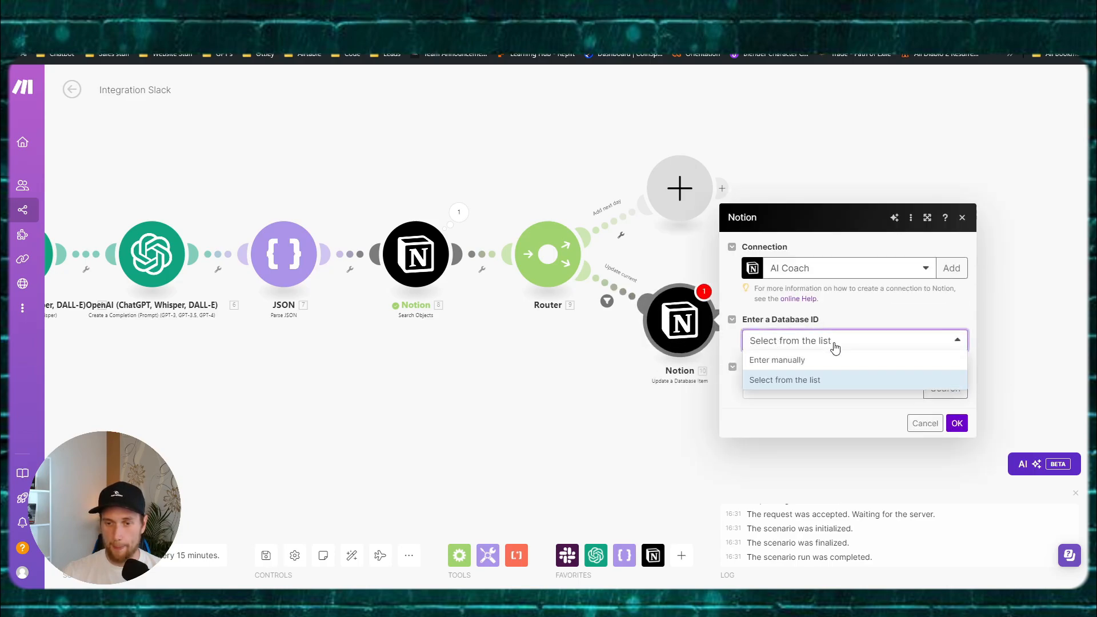
{"action": "left_click", "coordinate": [835, 342]}
{"action": "left_click", "coordinate": [790, 387]}
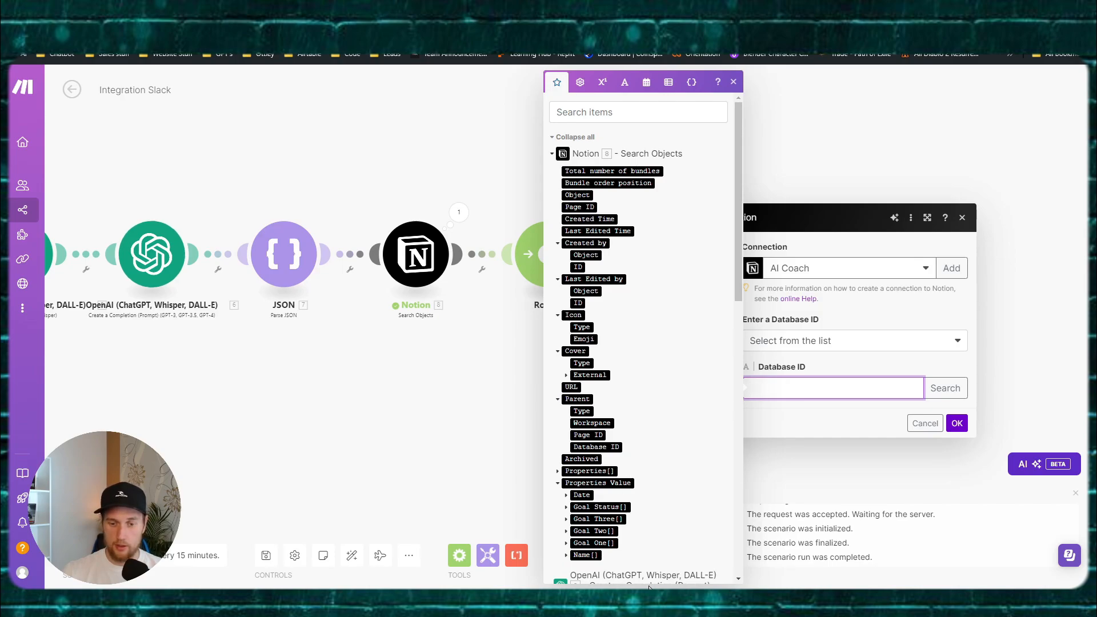
{"action": "key", "text": "super+v"}
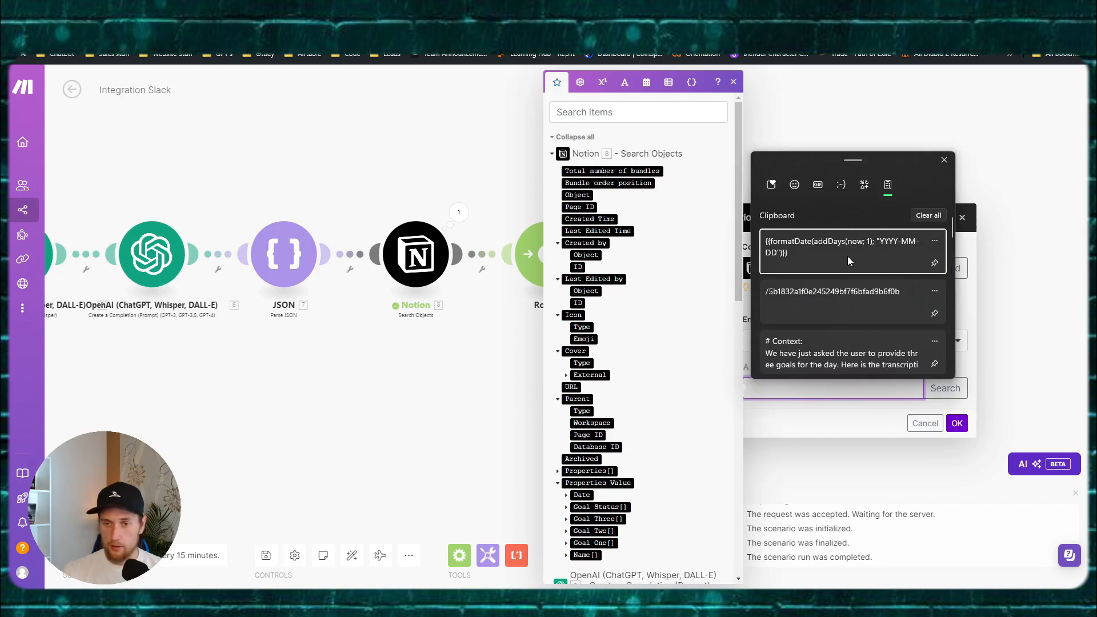
{"action": "left_click", "coordinate": [823, 303]}
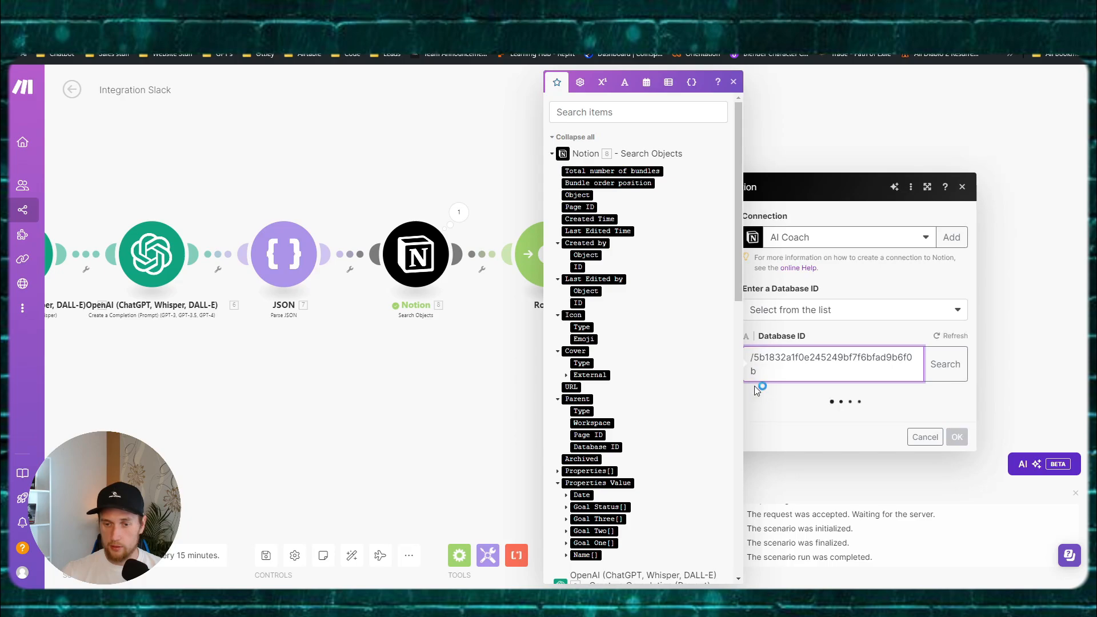
{"action": "key", "text": "BackSpace"}
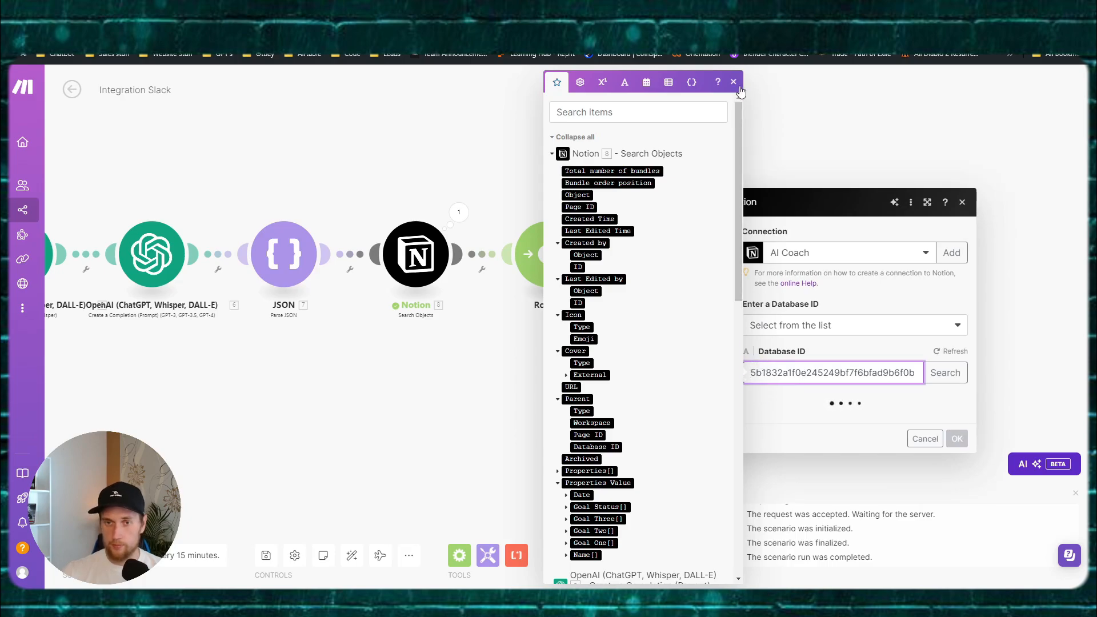
{"action": "left_click", "coordinate": [735, 84]}
Step: Map Database Item ID to the search's Page ID, exclude Goal Status, and confirm the module
{"action": "left_click", "coordinate": [828, 409]}
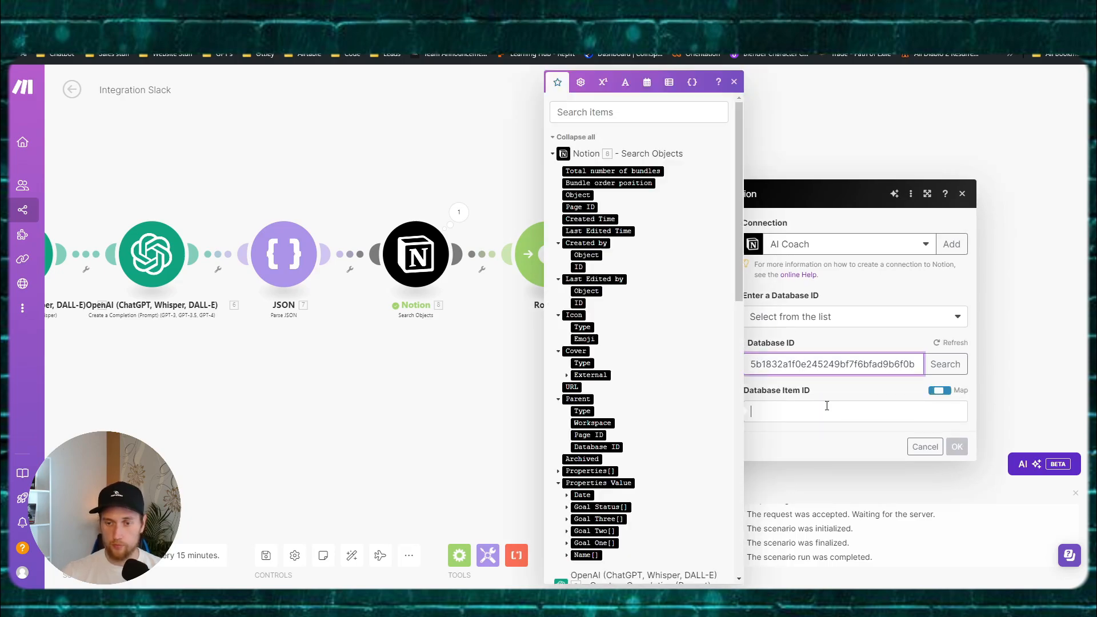
{"action": "left_click", "coordinate": [812, 340]}
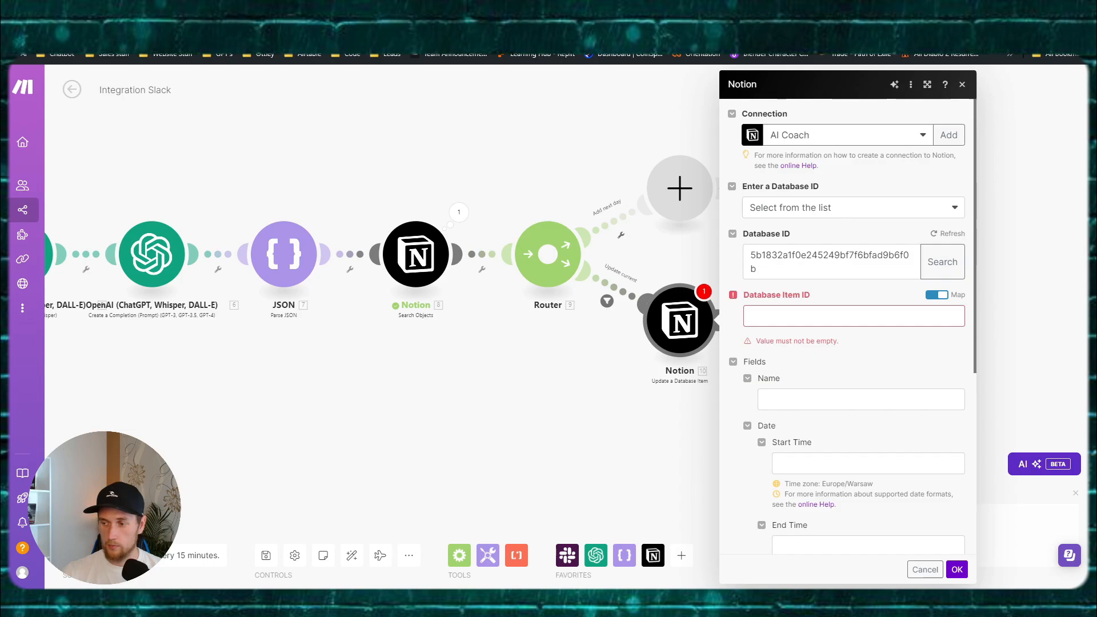
{"action": "left_click", "coordinate": [793, 314]}
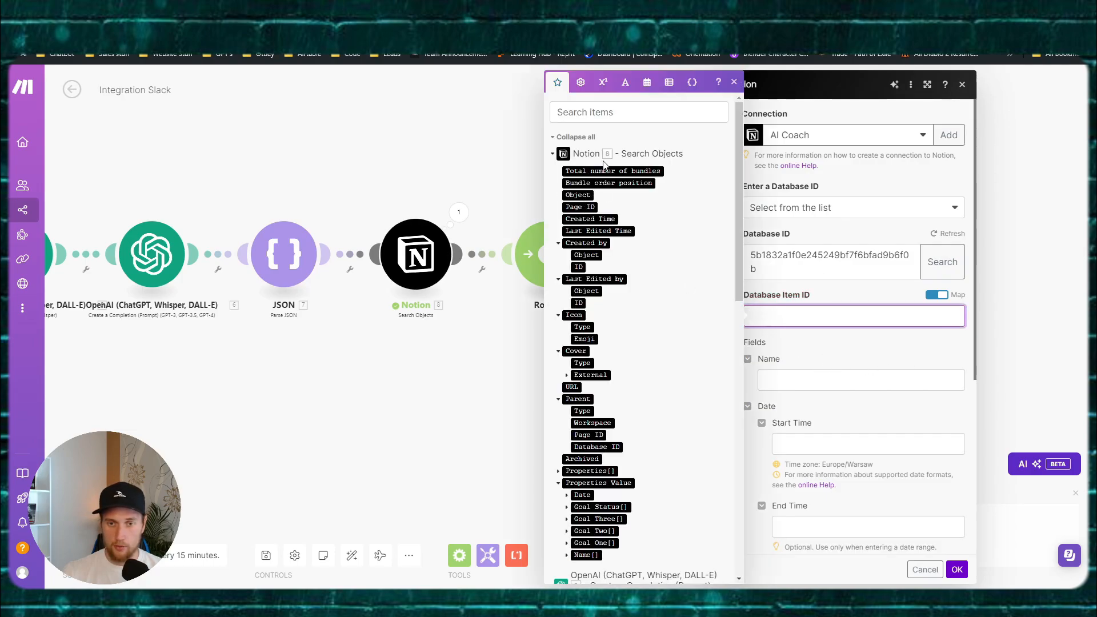
{"action": "left_click", "coordinate": [580, 207]}
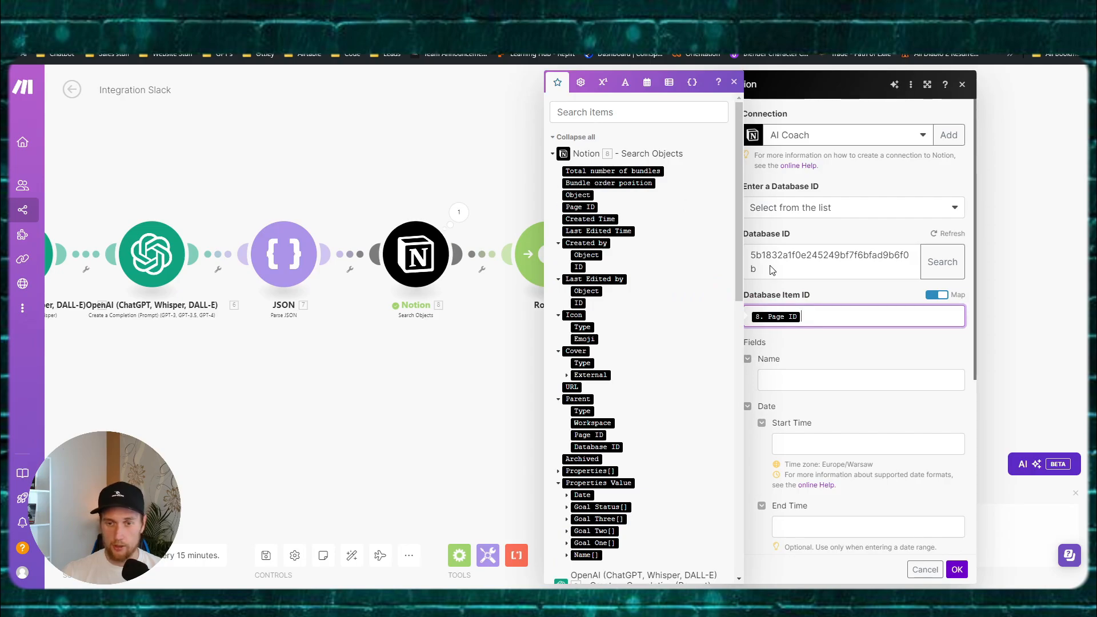
{"action": "left_click", "coordinate": [812, 357]}
{"action": "scroll", "coordinate": [743, 315], "scroll_direction": "down", "scroll_amount": 1}
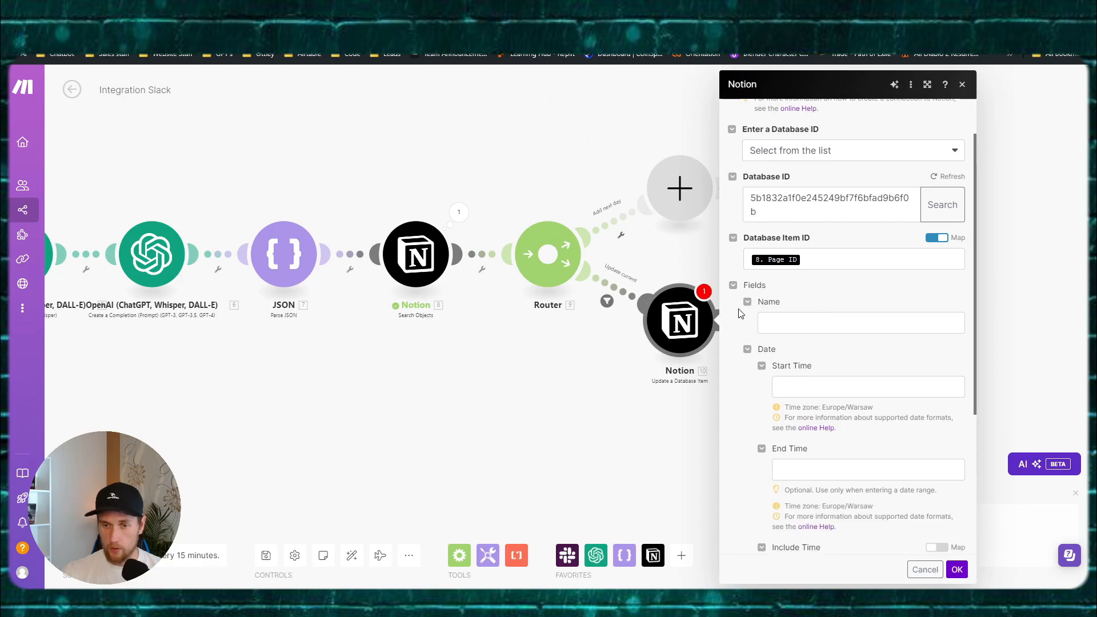
{"action": "scroll", "coordinate": [751, 308], "scroll_direction": "down", "scroll_amount": 3}
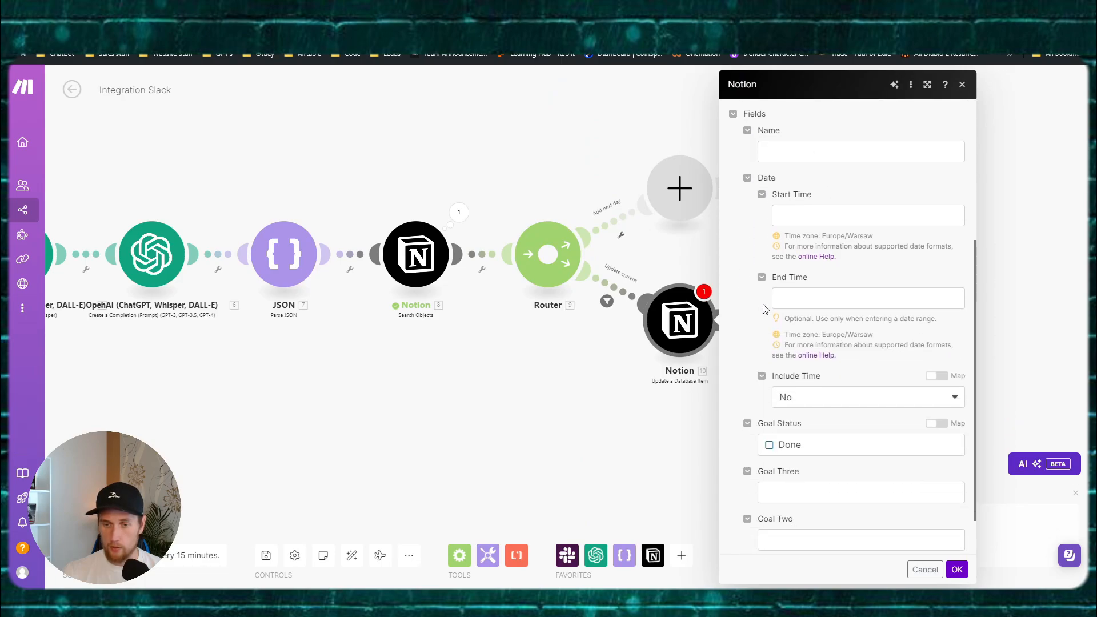
{"action": "scroll", "coordinate": [812, 343], "scroll_direction": "down", "scroll_amount": 1}
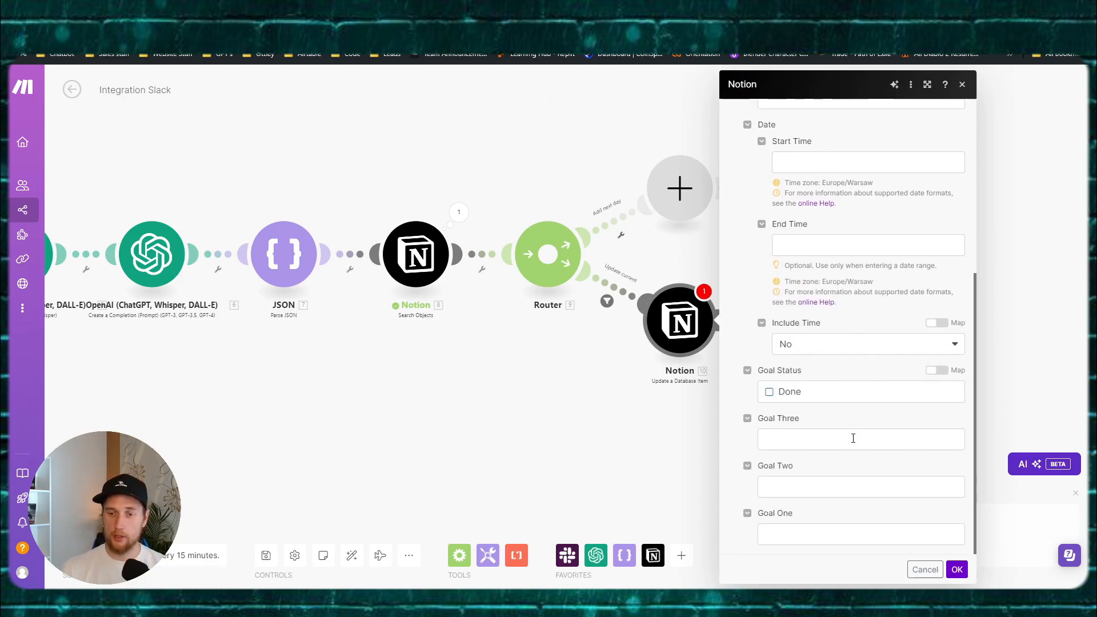
{"action": "left_click", "coordinate": [747, 370]}
{"action": "left_click", "coordinate": [957, 569]}
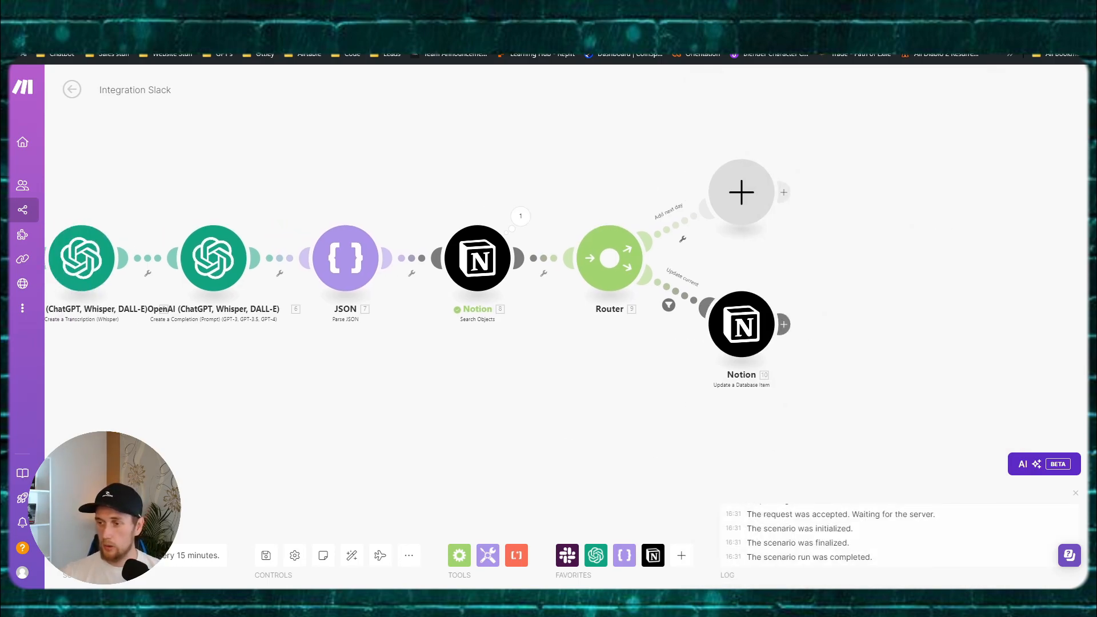
Step: Add a Notion Create a Database Item module on Add next day with the pasted database ID
{"action": "left_click", "coordinate": [693, 218]}
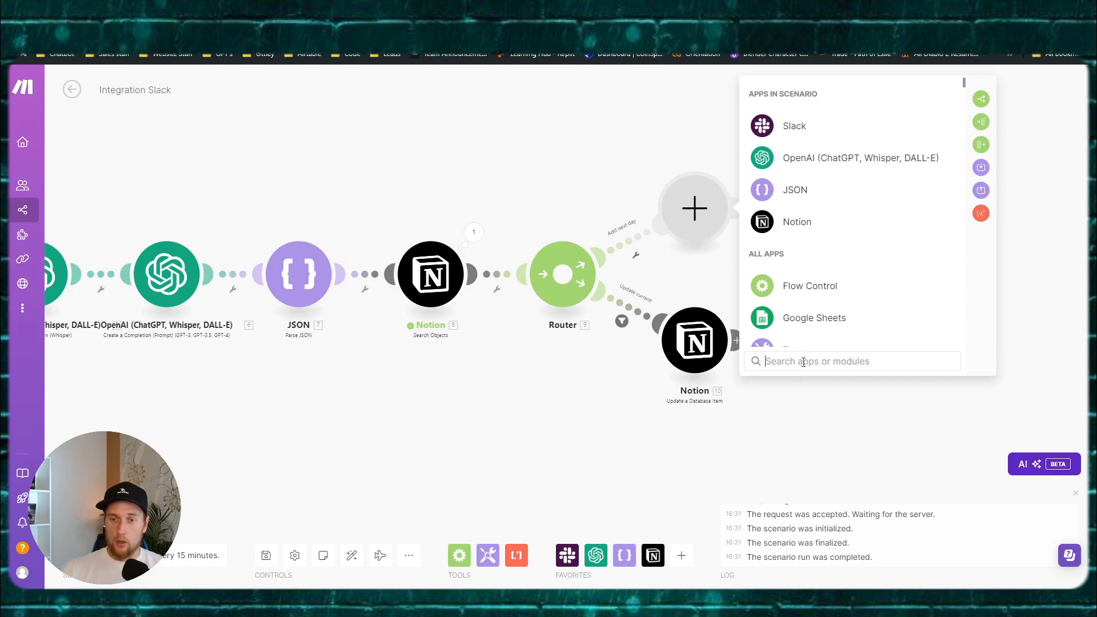
{"action": "left_click", "coordinate": [802, 224]}
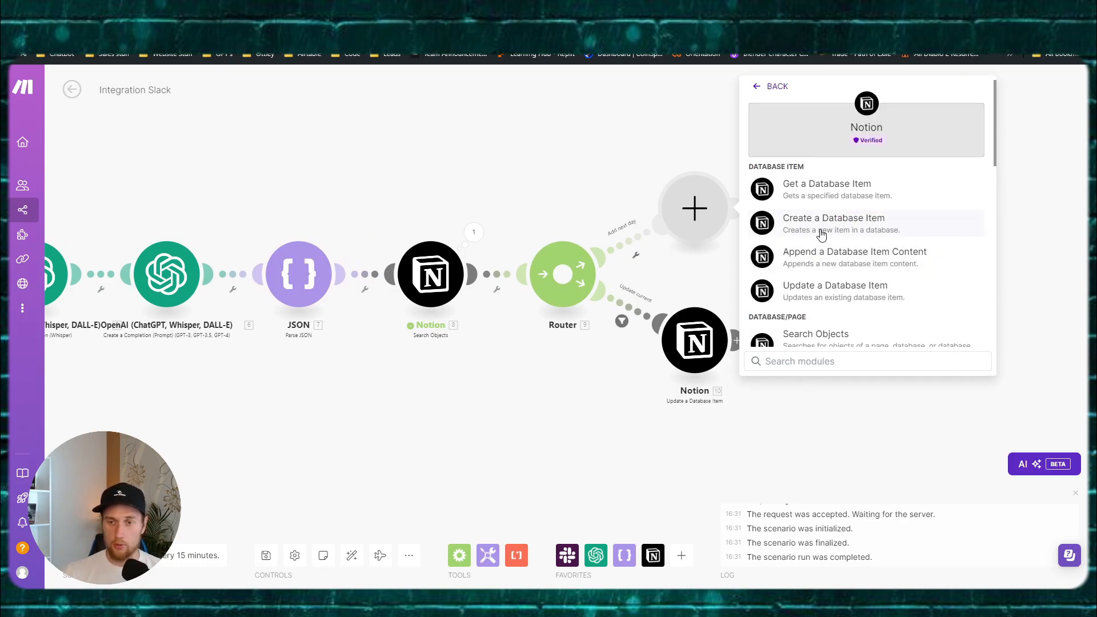
{"action": "left_click", "coordinate": [818, 230]}
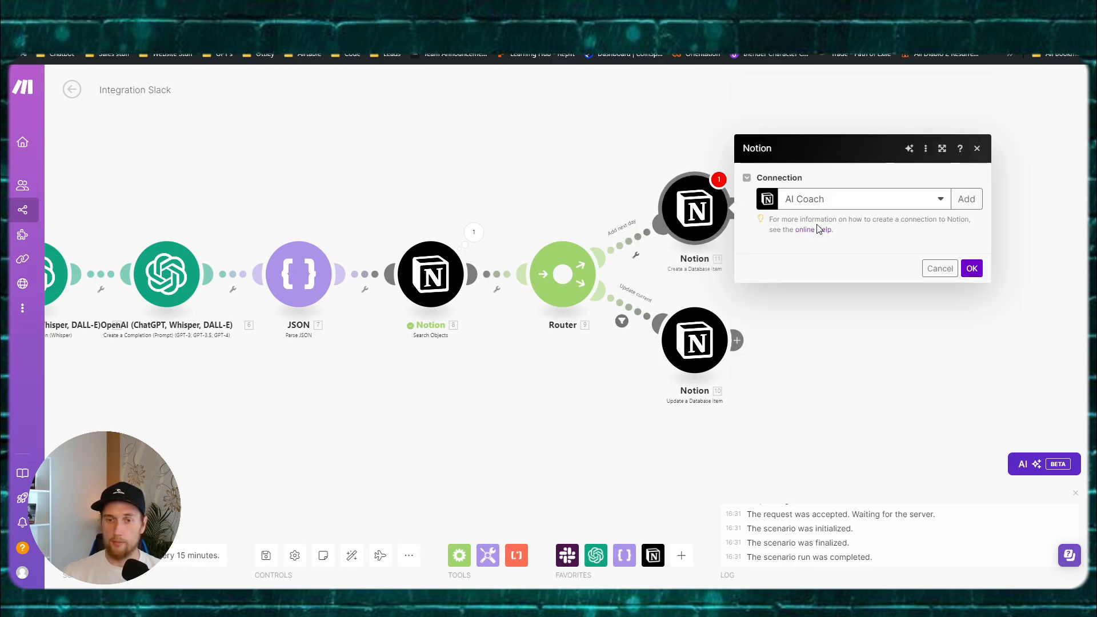
{"action": "left_click", "coordinate": [820, 230]}
{"action": "left_click", "coordinate": [822, 231]}
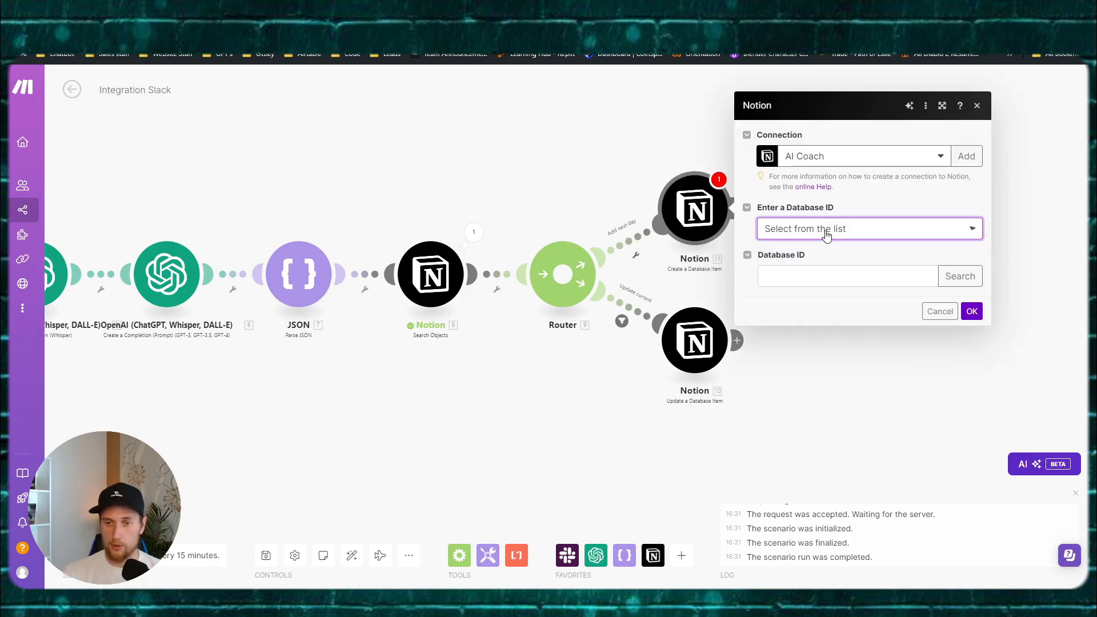
{"action": "left_click", "coordinate": [814, 267]}
{"action": "key", "text": "super+v"}
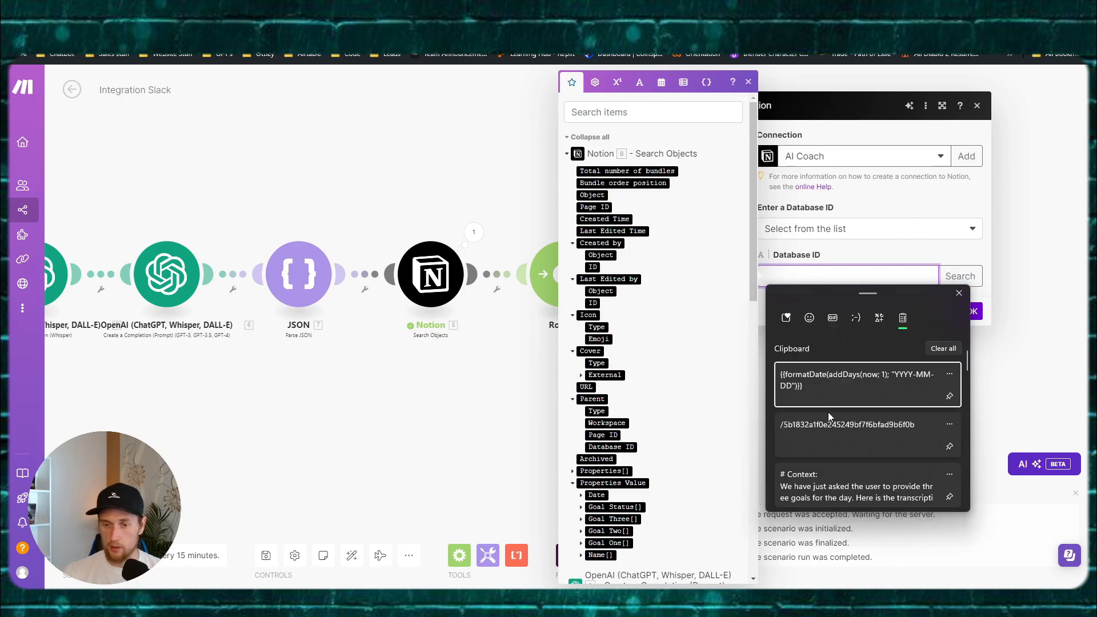
{"action": "left_click", "coordinate": [827, 413]}
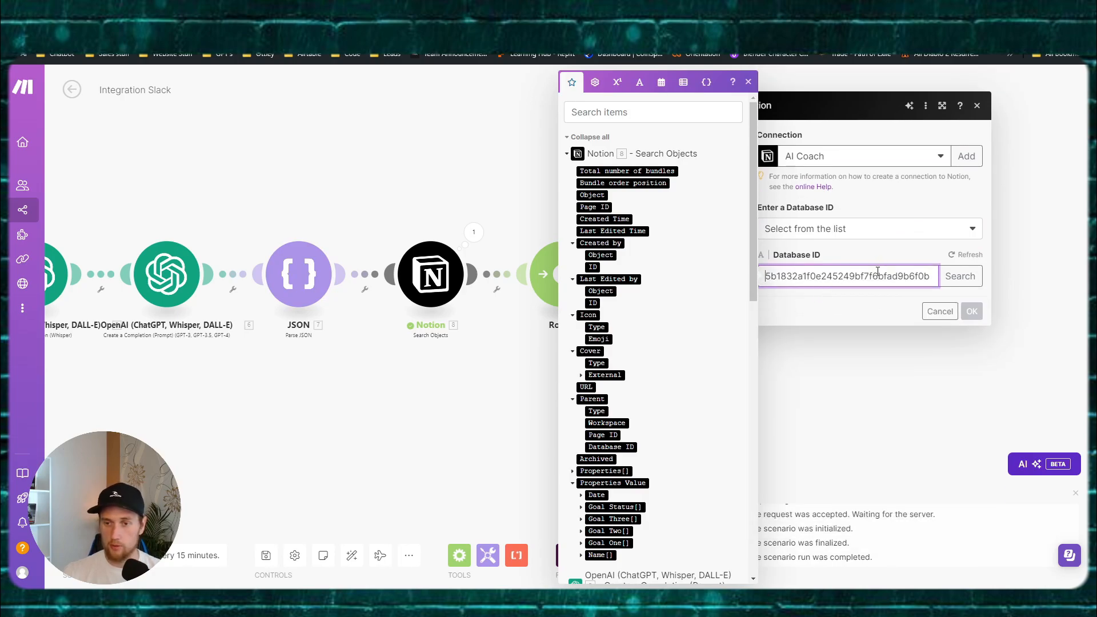
{"action": "left_click", "coordinate": [747, 83]}
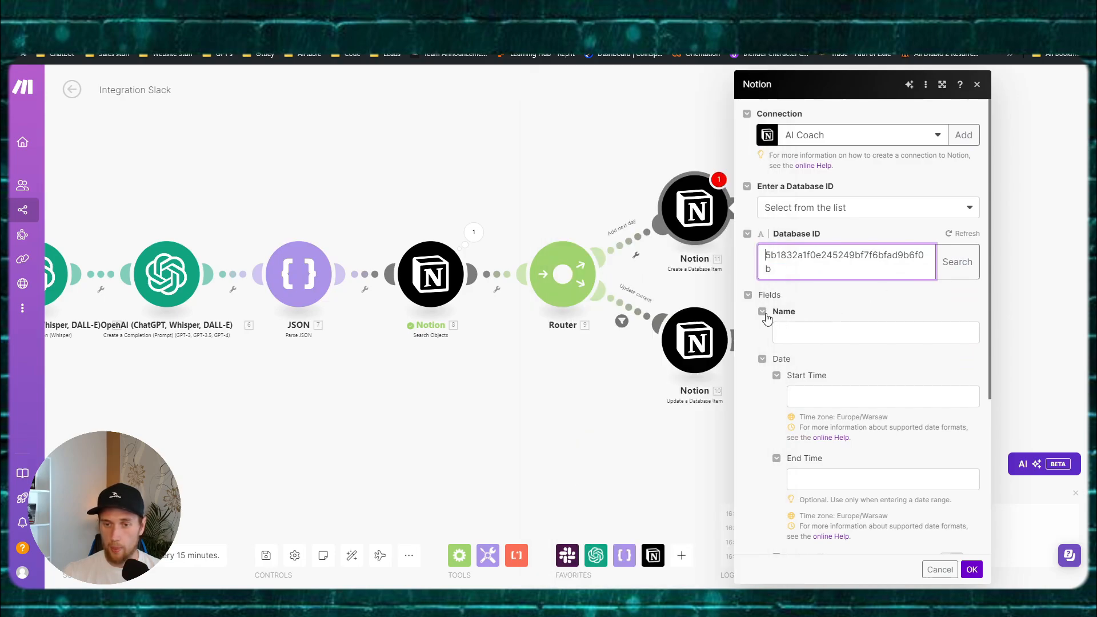
Step: Set the new item's Name to '1'
{"action": "left_click", "coordinate": [794, 331]}
{"action": "left_click", "coordinate": [794, 313]}
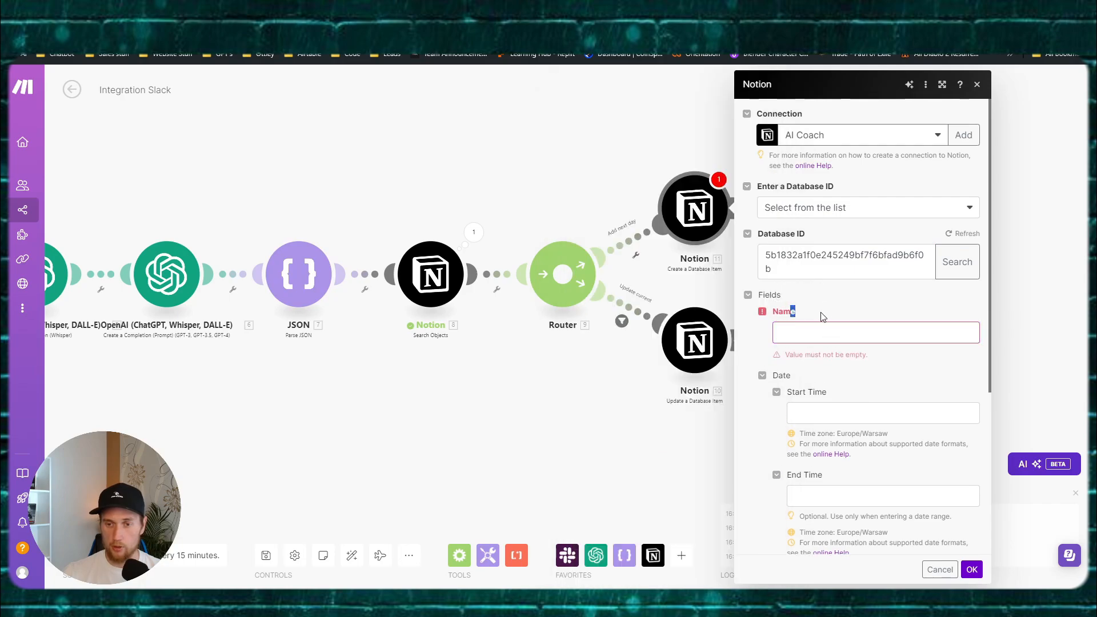
{"action": "left_click", "coordinate": [862, 333]}
{"action": "type", "text": "1"}
{"action": "left_click", "coordinate": [824, 312]}
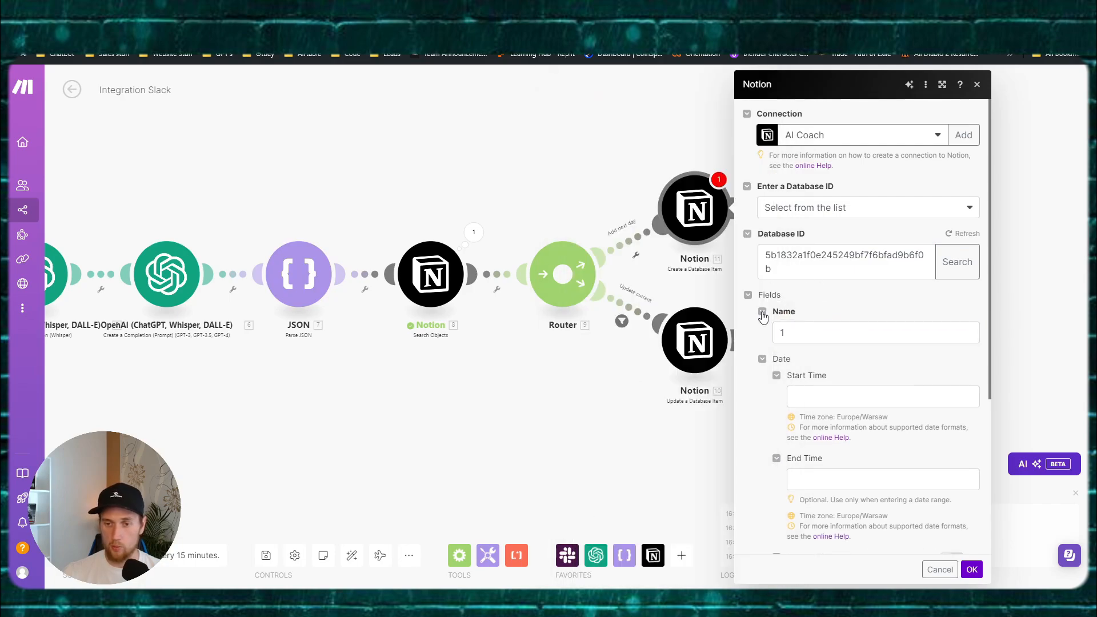
{"action": "left_click", "coordinate": [763, 312]}
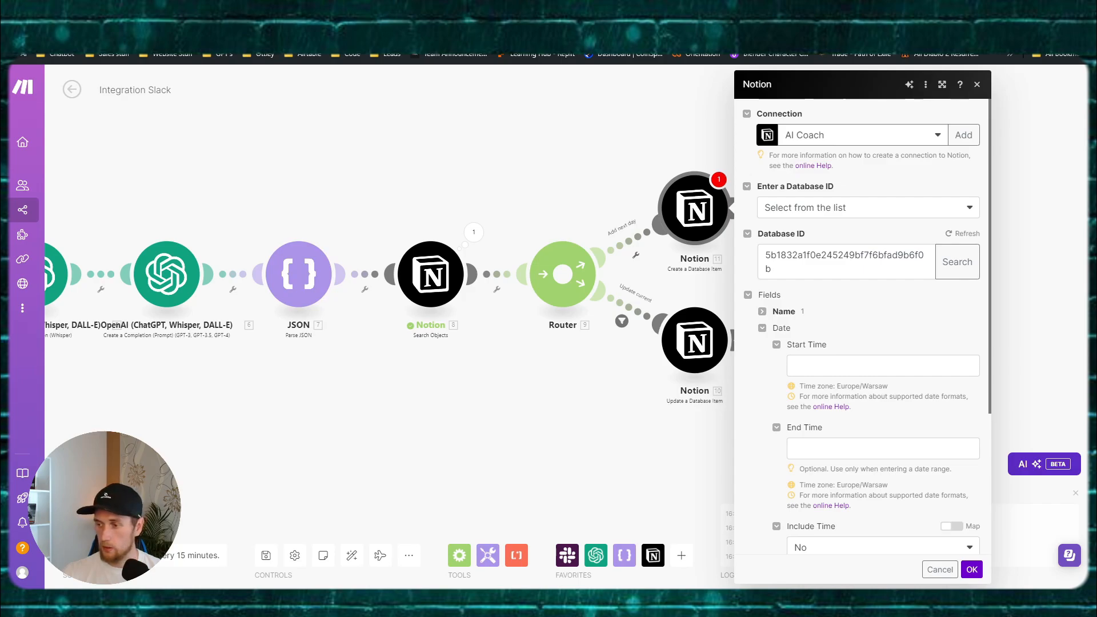
Step: Paste the tomorrow's-date formula into Start Time, leave End Time and Goal Status out, and confirm
{"action": "left_click", "coordinate": [825, 364]}
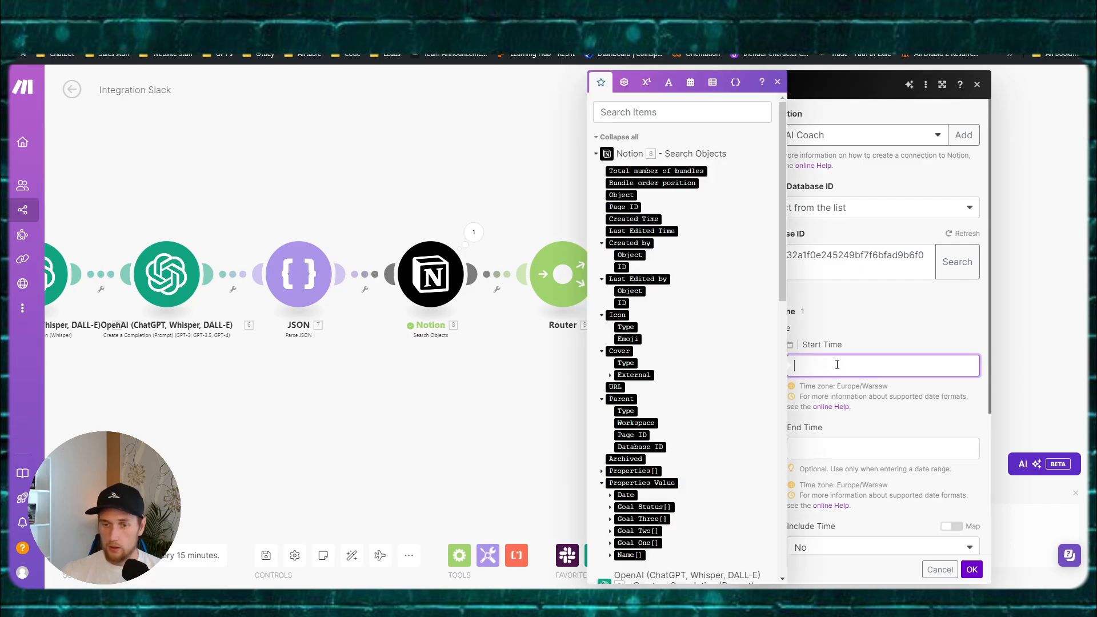
{"action": "type", "text": "formatDate(addDays(now; 1); YYYY-MM-DD)"}
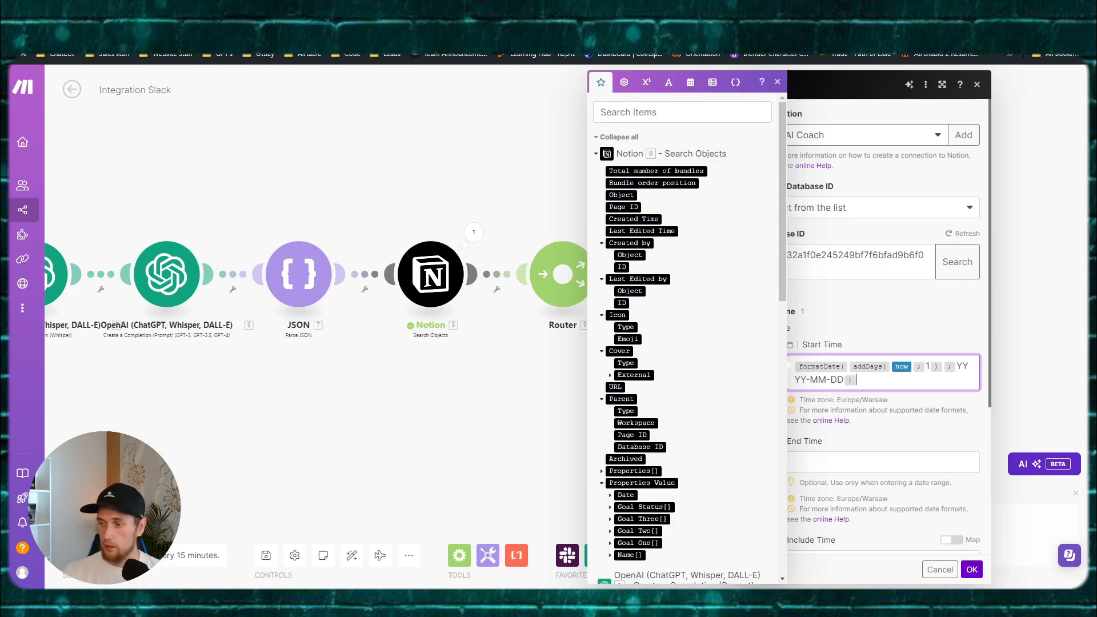
{"action": "left_click", "coordinate": [897, 421]}
{"action": "left_click", "coordinate": [777, 443]}
{"action": "scroll", "coordinate": [759, 424], "scroll_direction": "down", "scroll_amount": 1}
{"action": "left_click", "coordinate": [778, 402]}
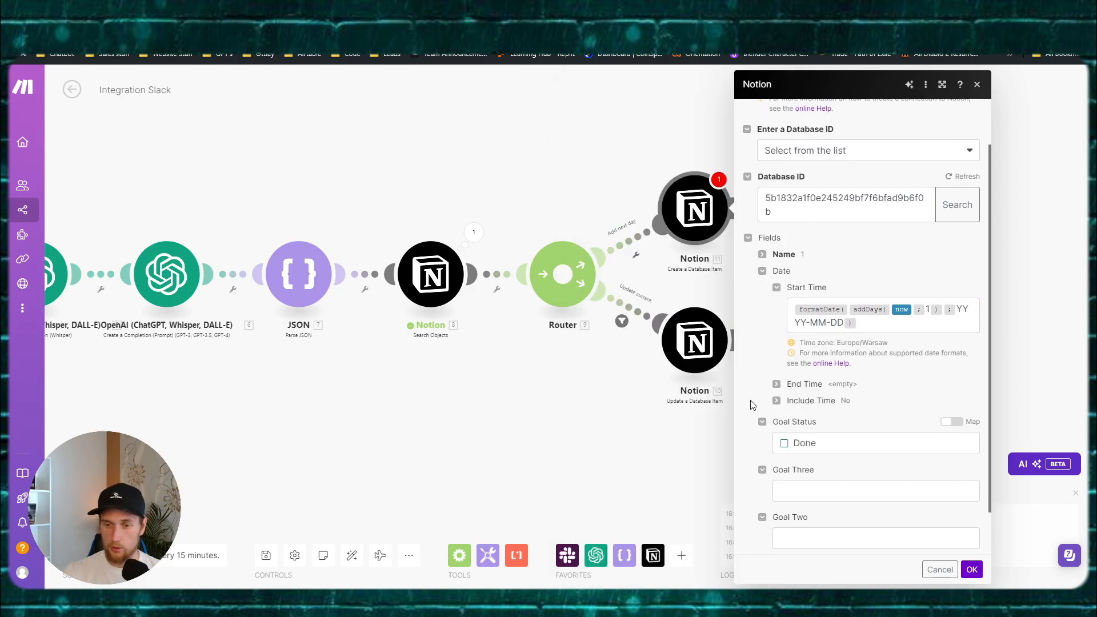
{"action": "scroll", "coordinate": [749, 400], "scroll_direction": "down", "scroll_amount": 2}
{"action": "left_click", "coordinate": [762, 371]}
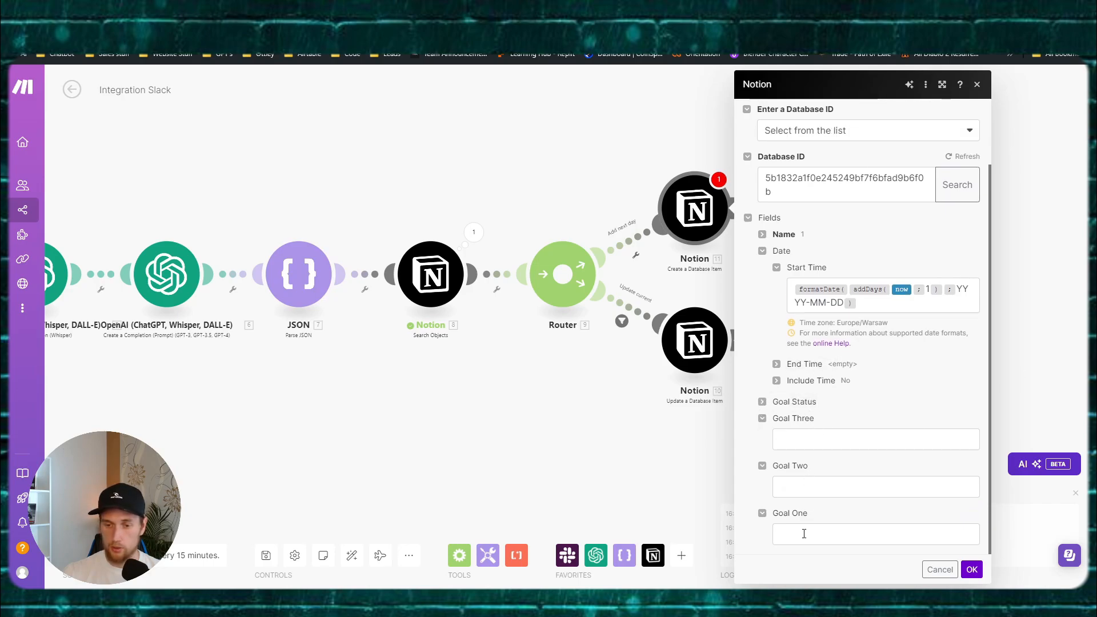
{"action": "left_click", "coordinate": [968, 568]}
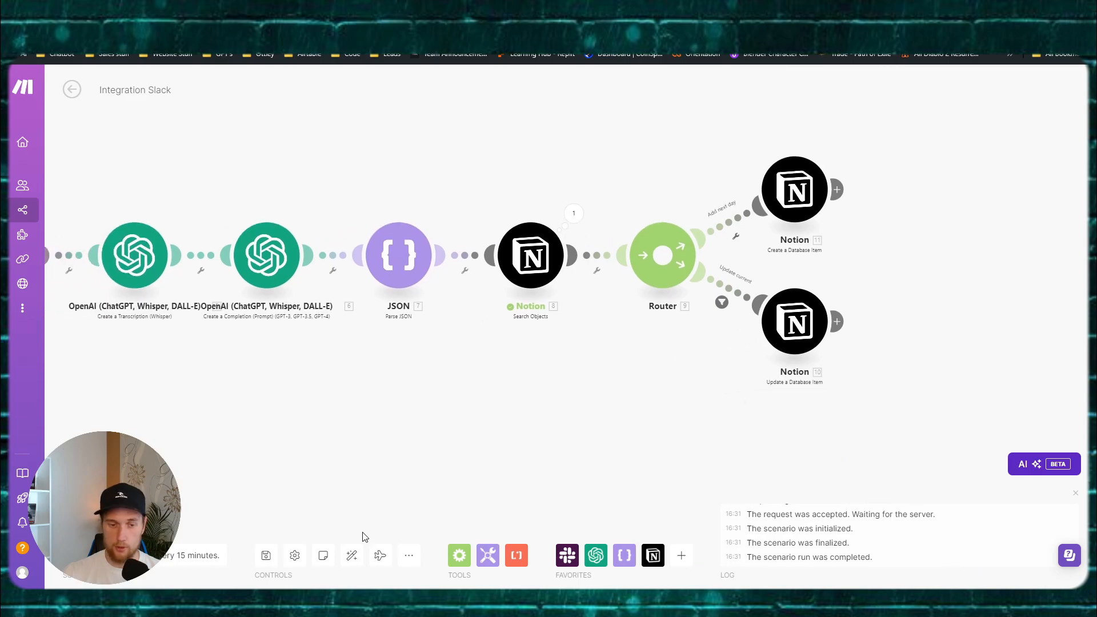
{"action": "left_click", "coordinate": [266, 556]}
{"action": "left_click_drag", "start_coordinate": [622, 400], "coordinate": [673, 382]}
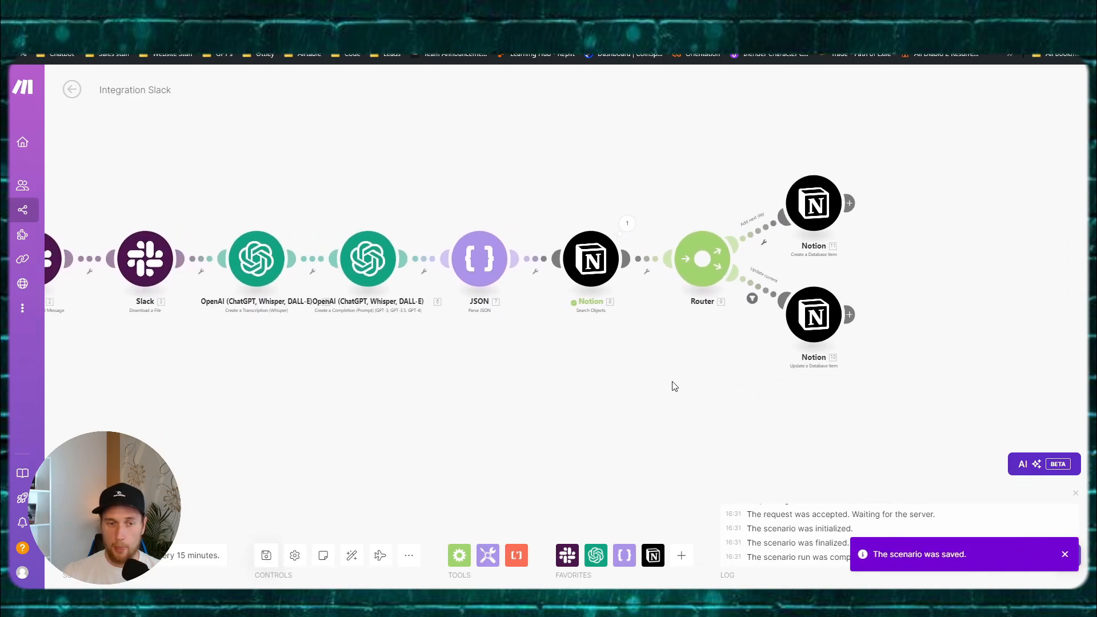
{"action": "left_click_drag", "start_coordinate": [541, 395], "coordinate": [733, 393]}
{"action": "left_click_drag", "start_coordinate": [490, 375], "coordinate": [512, 358]}
{"action": "left_click", "coordinate": [457, 216]}
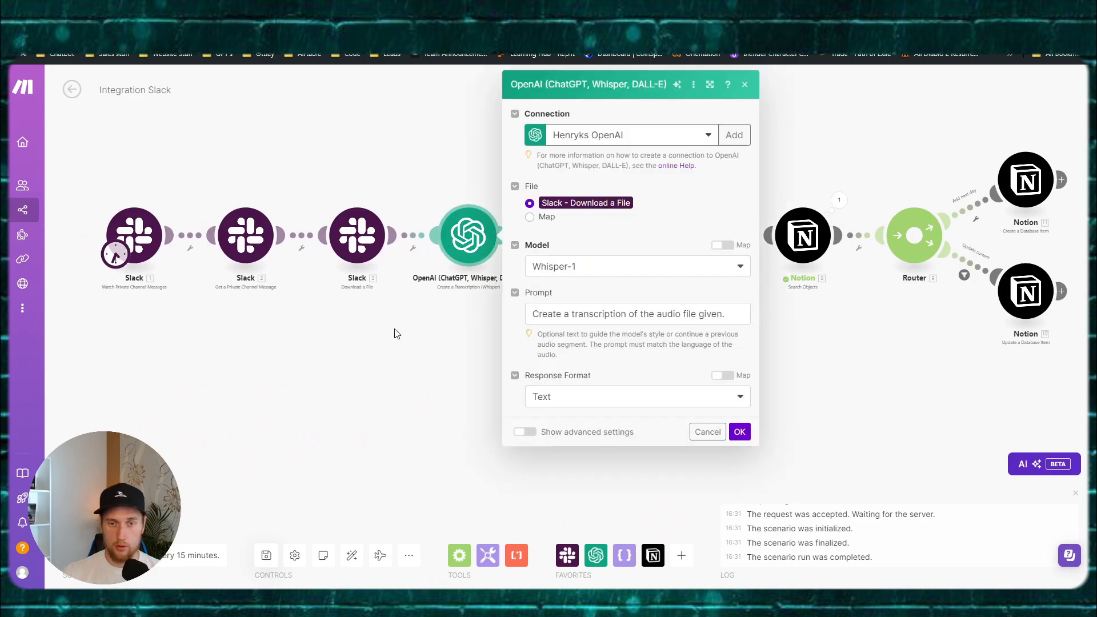
{"action": "left_click", "coordinate": [397, 331]}
{"action": "left_click", "coordinate": [559, 232]}
{"action": "left_click", "coordinate": [596, 364]}
{"action": "left_click_drag", "start_coordinate": [595, 364], "coordinate": [623, 336]}
{"action": "left_click", "coordinate": [607, 233]}
{"action": "left_click", "coordinate": [539, 358]}
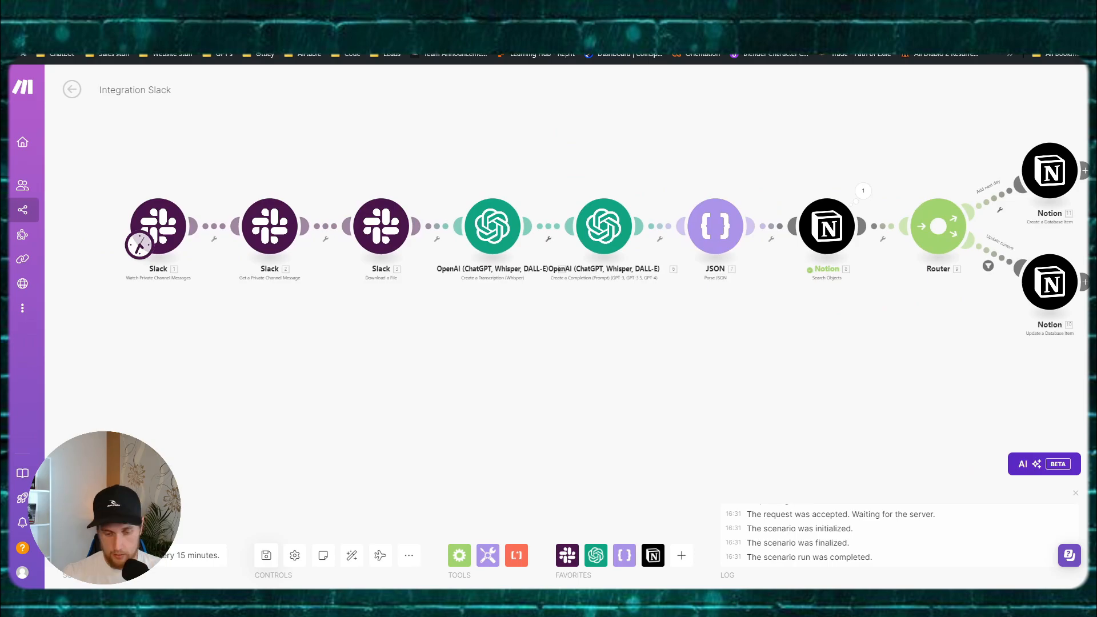
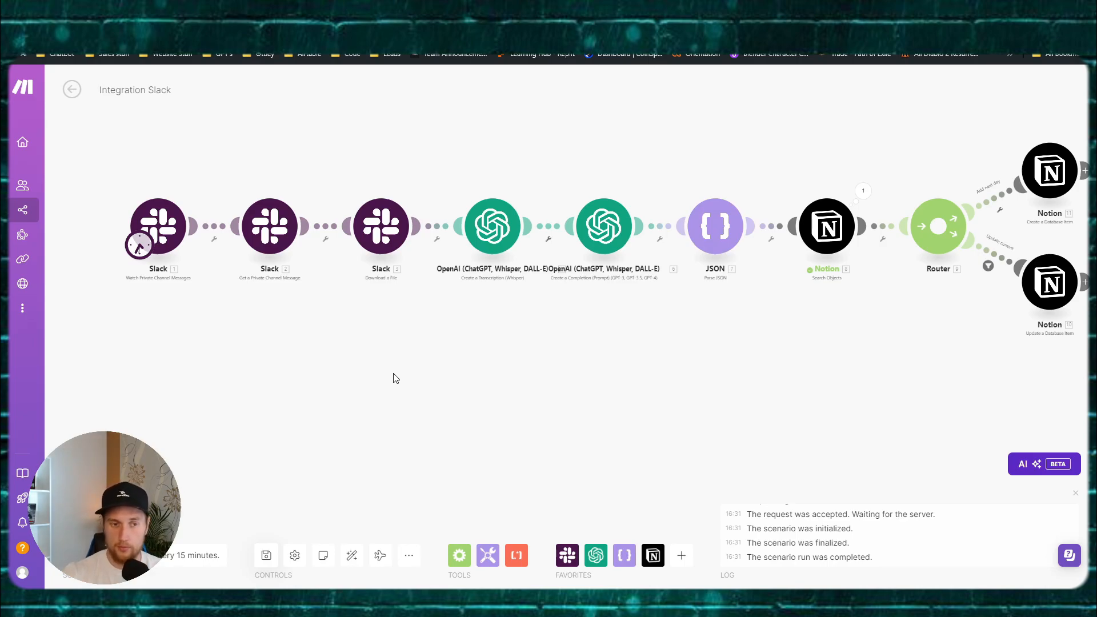
Step: Check the failing Slack Download a File settings and the preceding Slack message step's run output
{"action": "left_click_drag", "start_coordinate": [499, 375], "coordinate": [435, 367]}
{"action": "left_click_drag", "start_coordinate": [350, 362], "coordinate": [403, 356]}
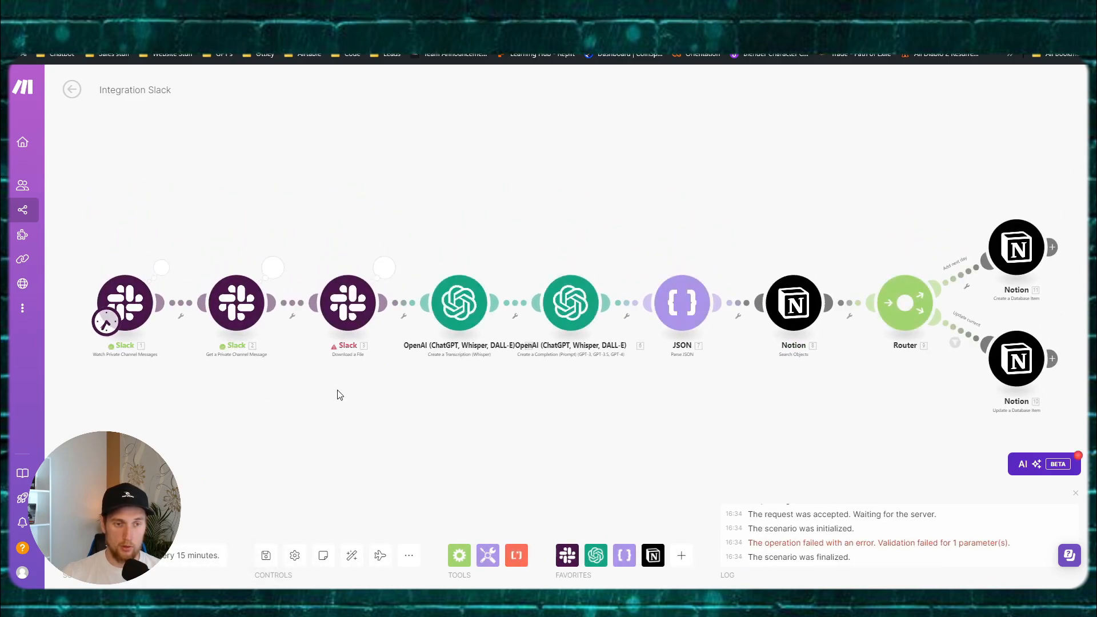
{"action": "left_click_drag", "start_coordinate": [398, 443], "coordinate": [470, 450]}
{"action": "scroll", "coordinate": [372, 423], "scroll_direction": "up", "scroll_amount": 1}
{"action": "left_click_drag", "start_coordinate": [371, 423], "coordinate": [420, 427]}
{"action": "left_click", "coordinate": [461, 268]}
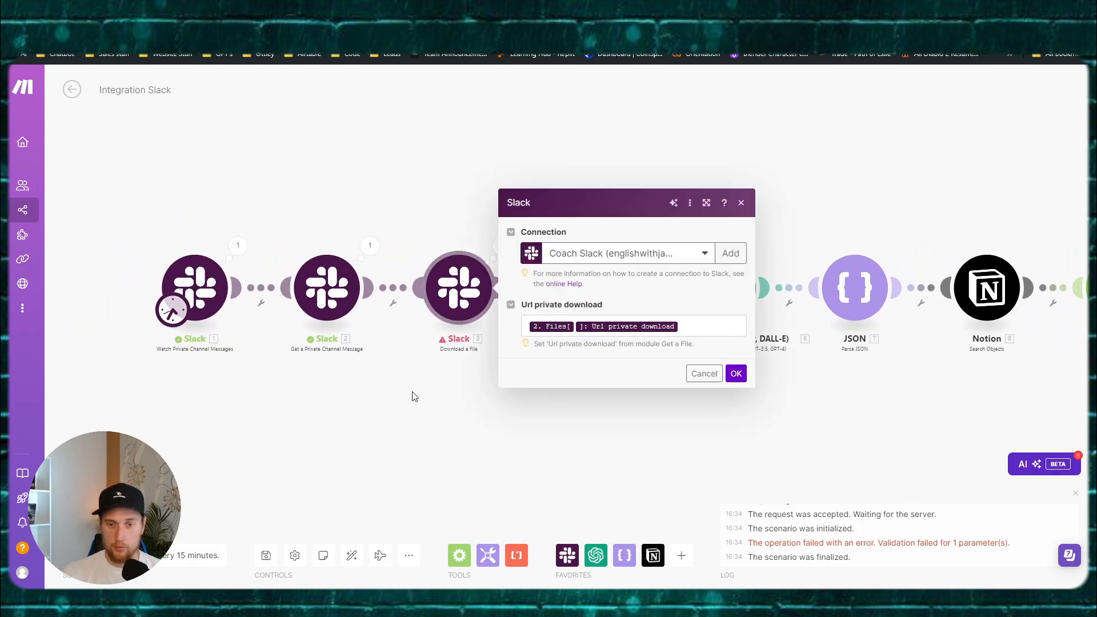
{"action": "left_click", "coordinate": [419, 393]}
{"action": "left_click", "coordinate": [369, 245]}
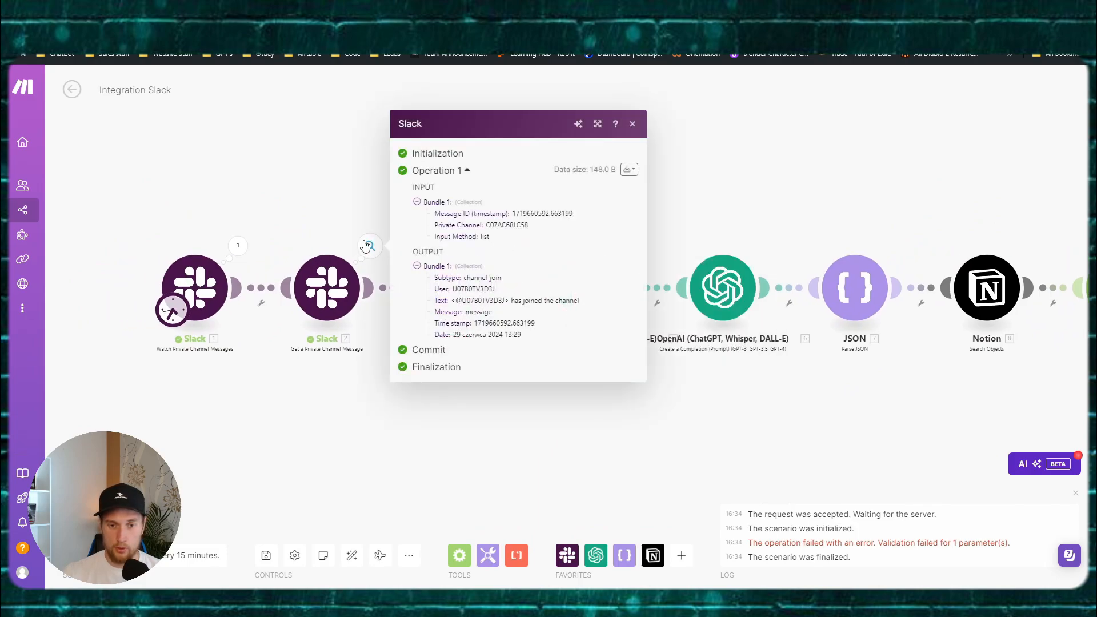
{"action": "left_click", "coordinate": [302, 424]}
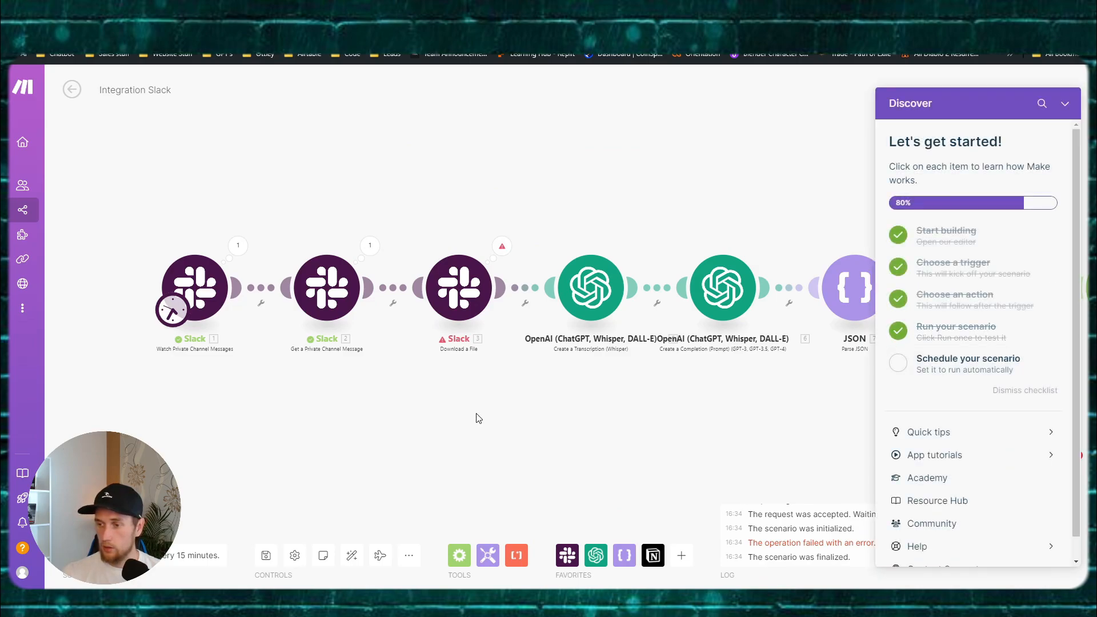
Step: Add a filter after Slack 1 requiring 1. Files[] Exists, then run the scenario once
{"action": "left_click", "coordinate": [261, 292]}
{"action": "left_click", "coordinate": [395, 286]}
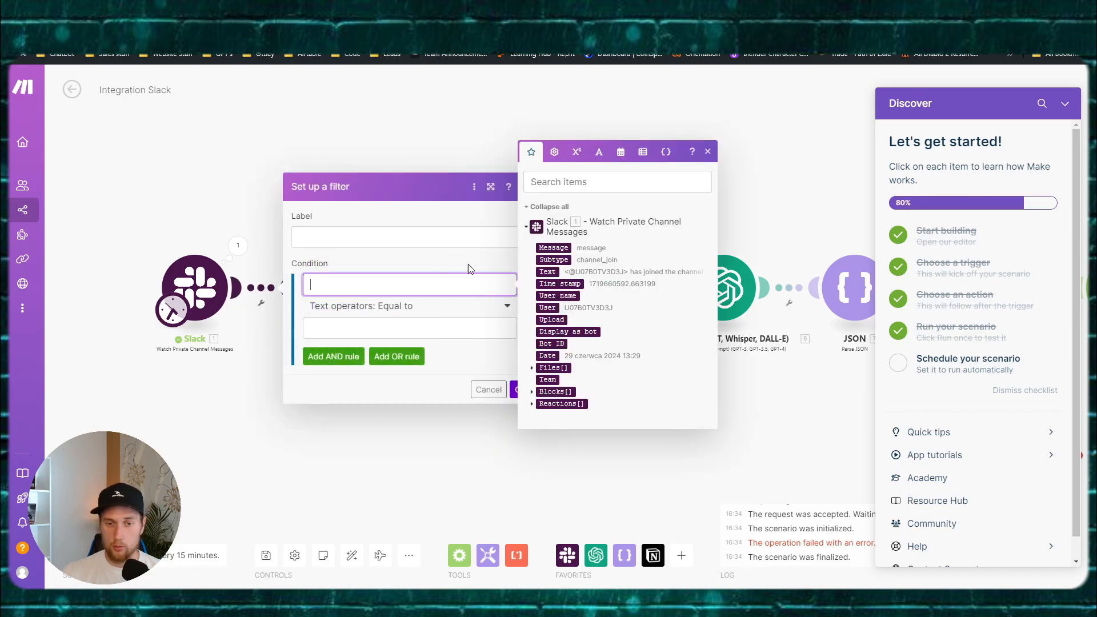
{"action": "left_click", "coordinate": [552, 367]}
{"action": "left_click", "coordinate": [409, 308]}
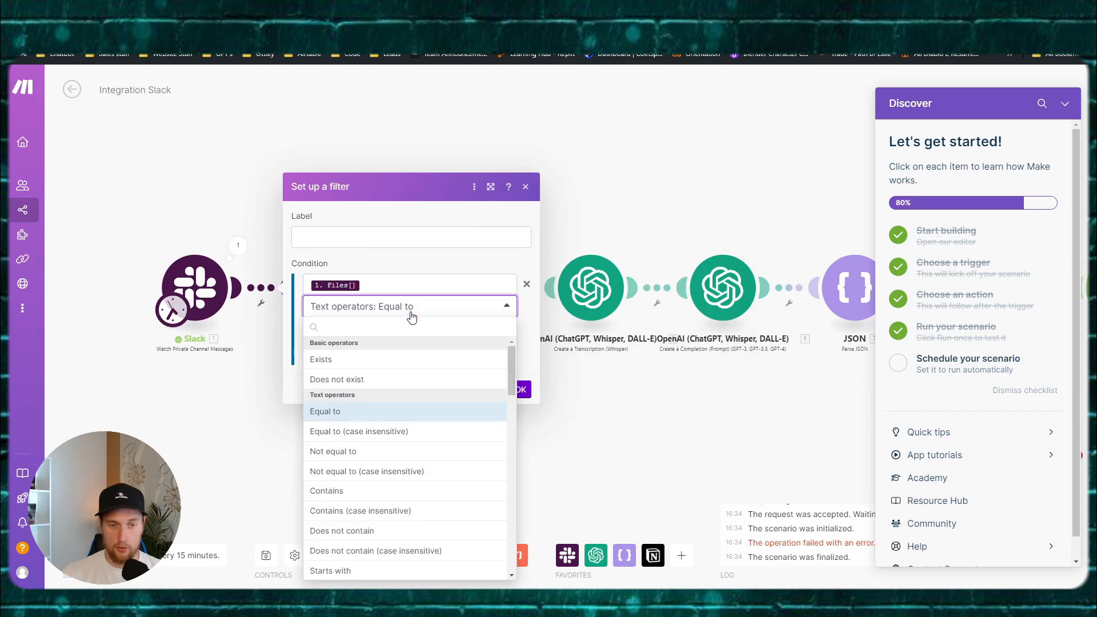
{"action": "left_click", "coordinate": [359, 358]}
{"action": "left_click", "coordinate": [520, 368]}
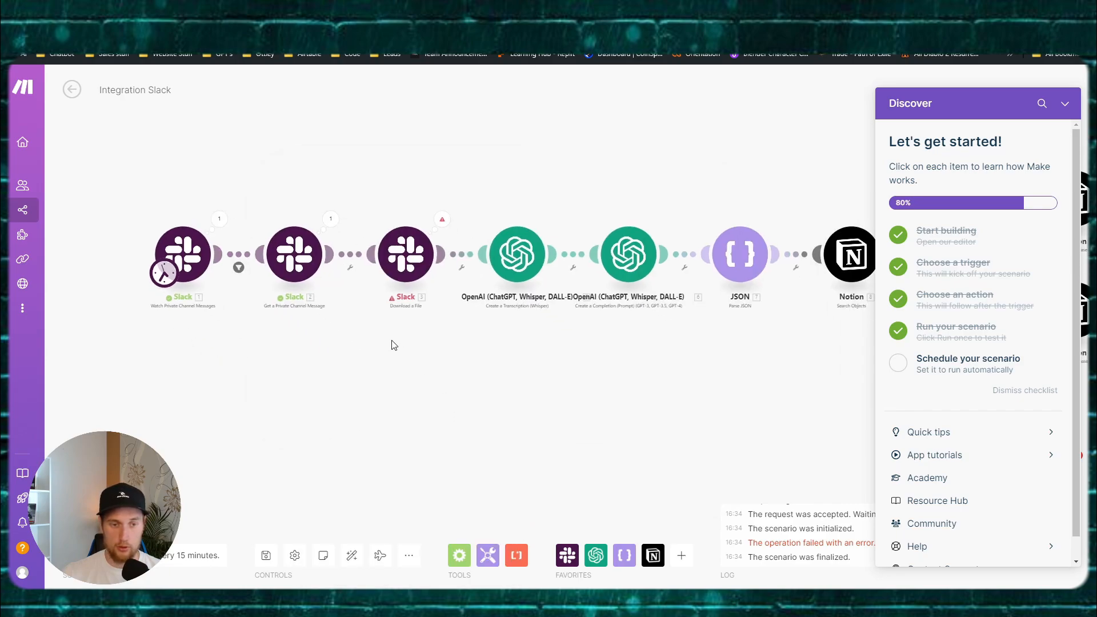
{"action": "left_click", "coordinate": [1066, 107]}
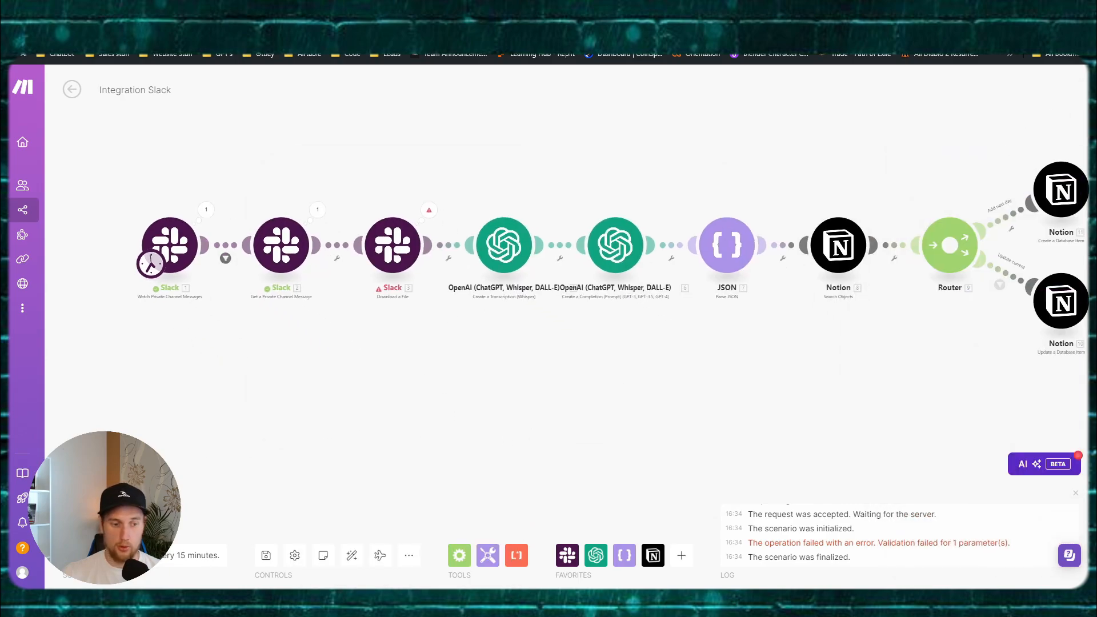
{"action": "left_click", "coordinate": [92, 523]}
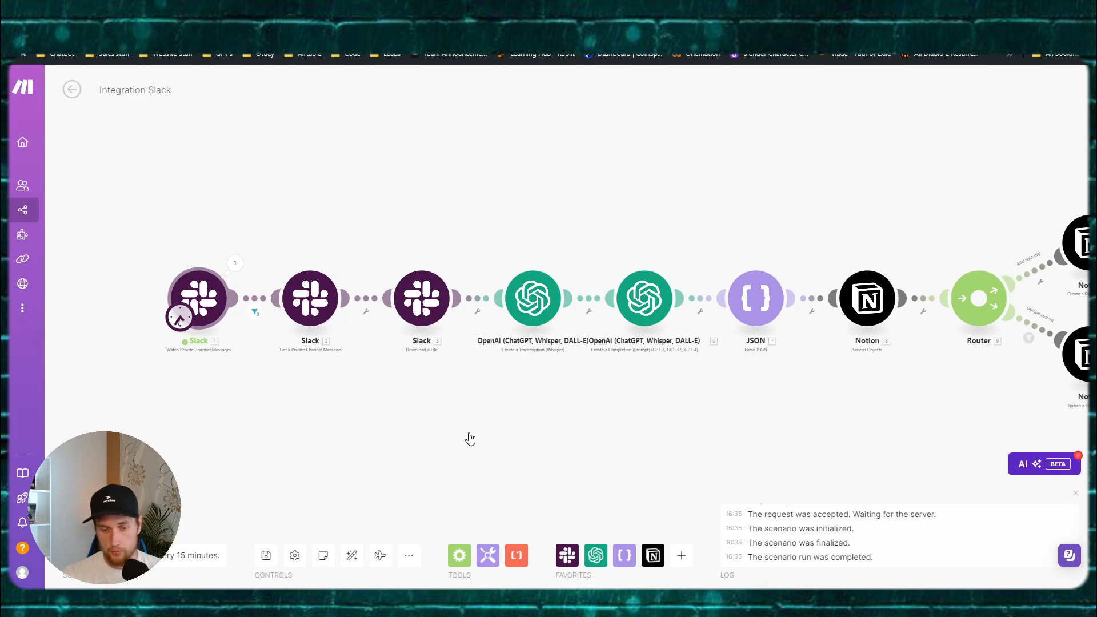
Step: Set the trigger's schedule to run On demand
{"action": "left_click", "coordinate": [179, 316]}
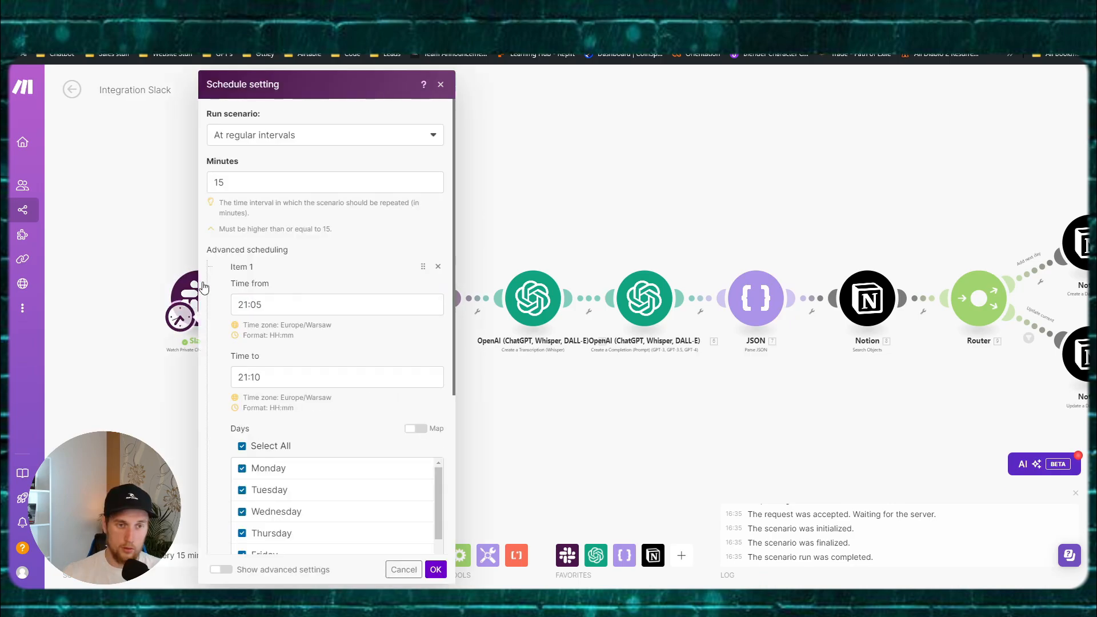
{"action": "left_click", "coordinate": [315, 139]}
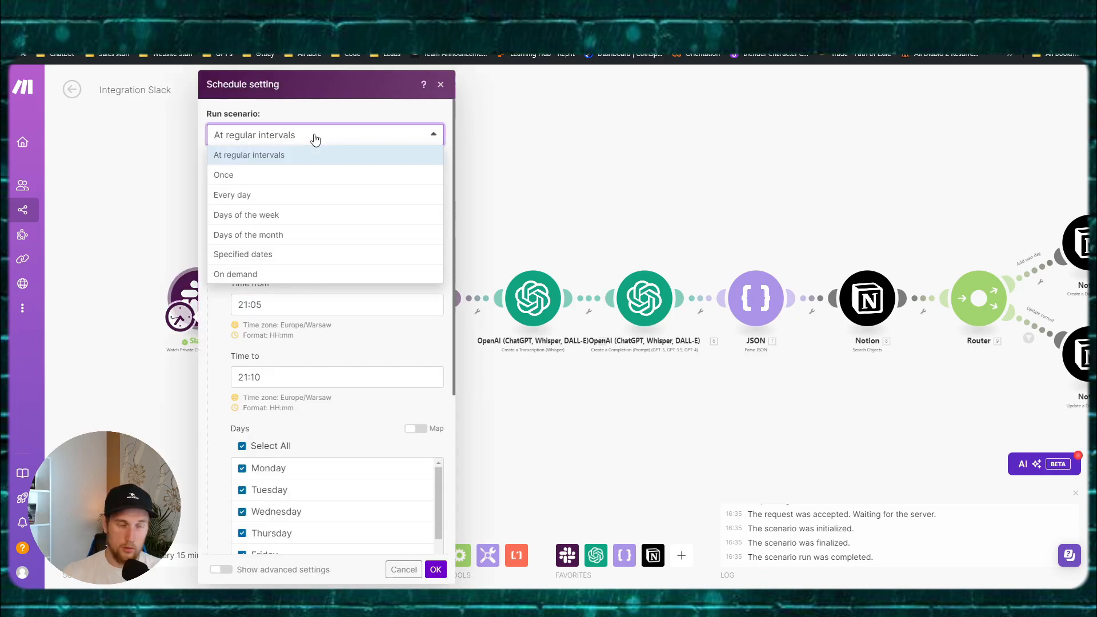
{"action": "left_click", "coordinate": [247, 272]}
{"action": "left_click", "coordinate": [433, 359]}
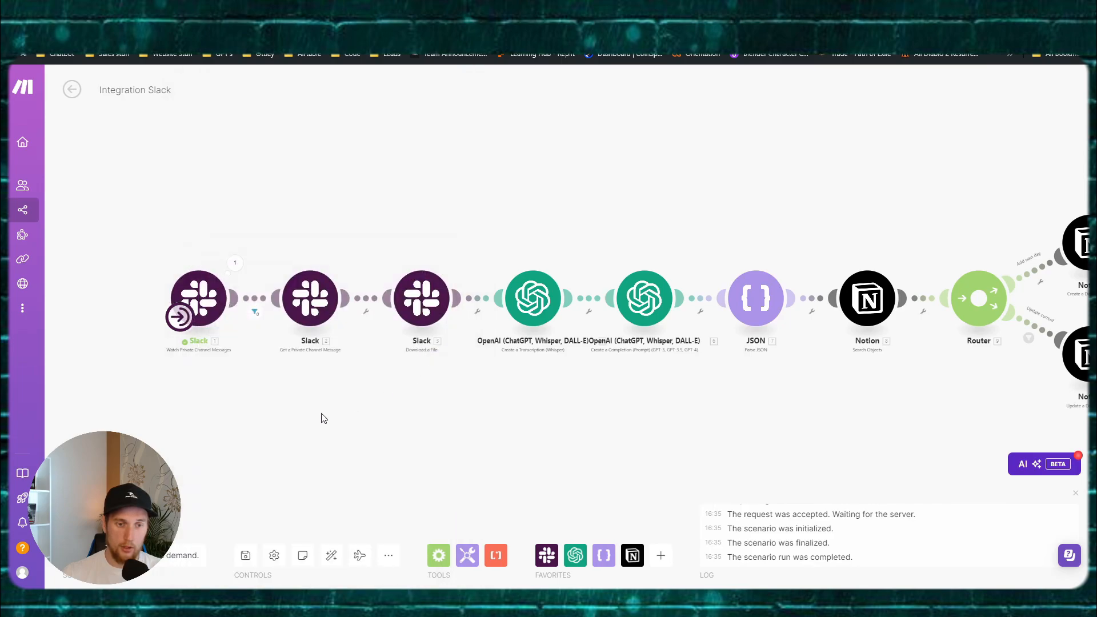
Step: Run the scenario once and check the new row in the Notion Goals Table
{"action": "left_click_drag", "start_coordinate": [268, 421], "coordinate": [241, 404]}
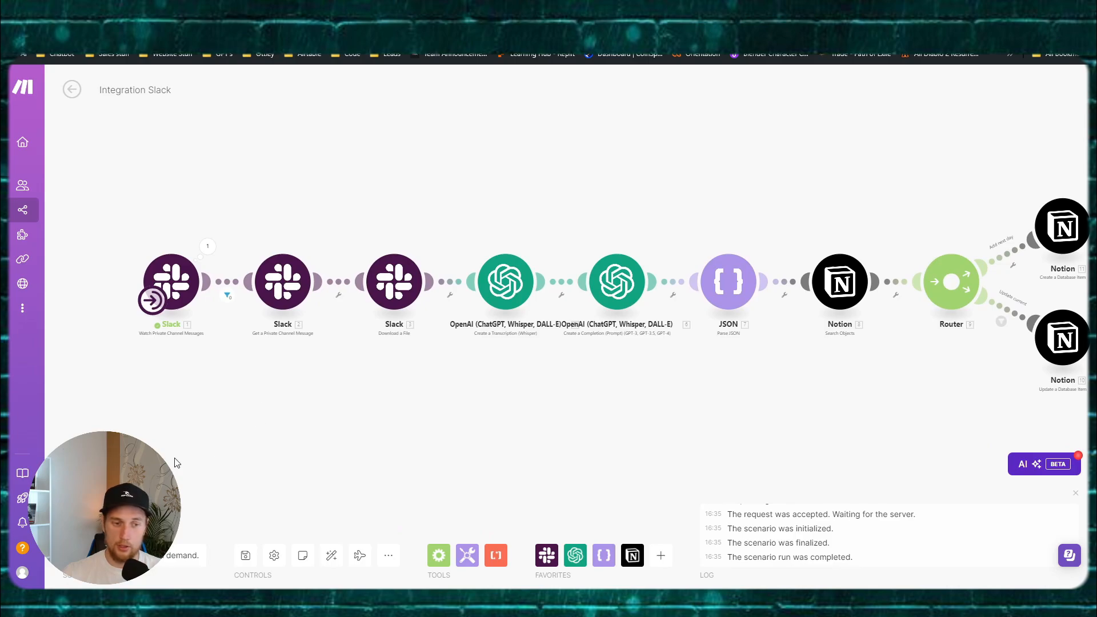
{"action": "left_click_drag", "start_coordinate": [174, 461], "coordinate": [145, 452]}
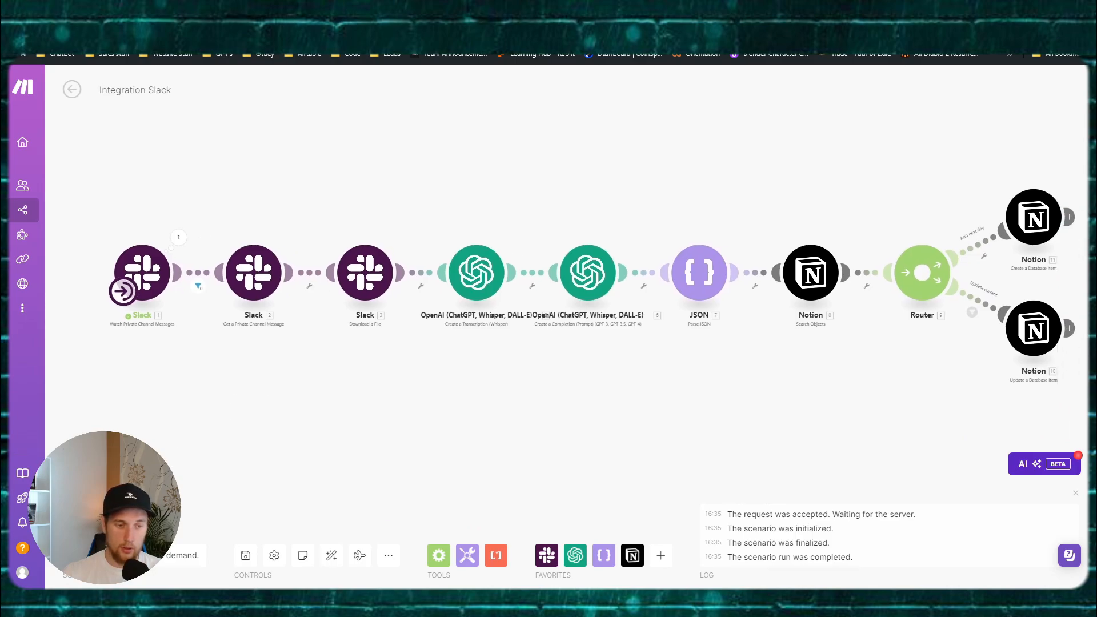
{"action": "left_click", "coordinate": [98, 520]}
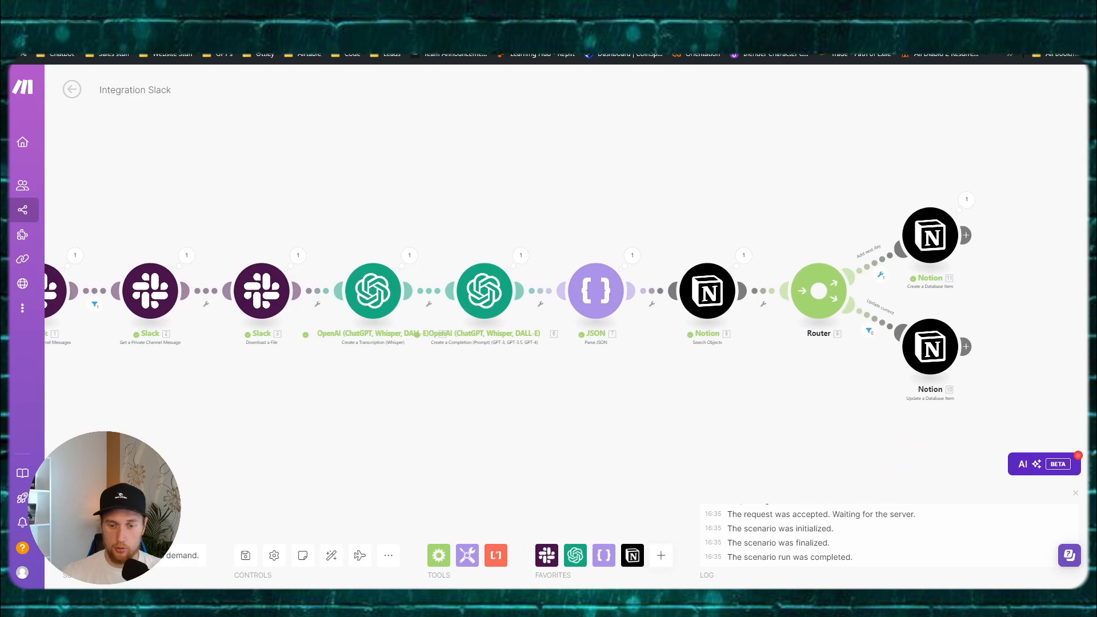
{"action": "mouse_move", "coordinate": [636, 602]}
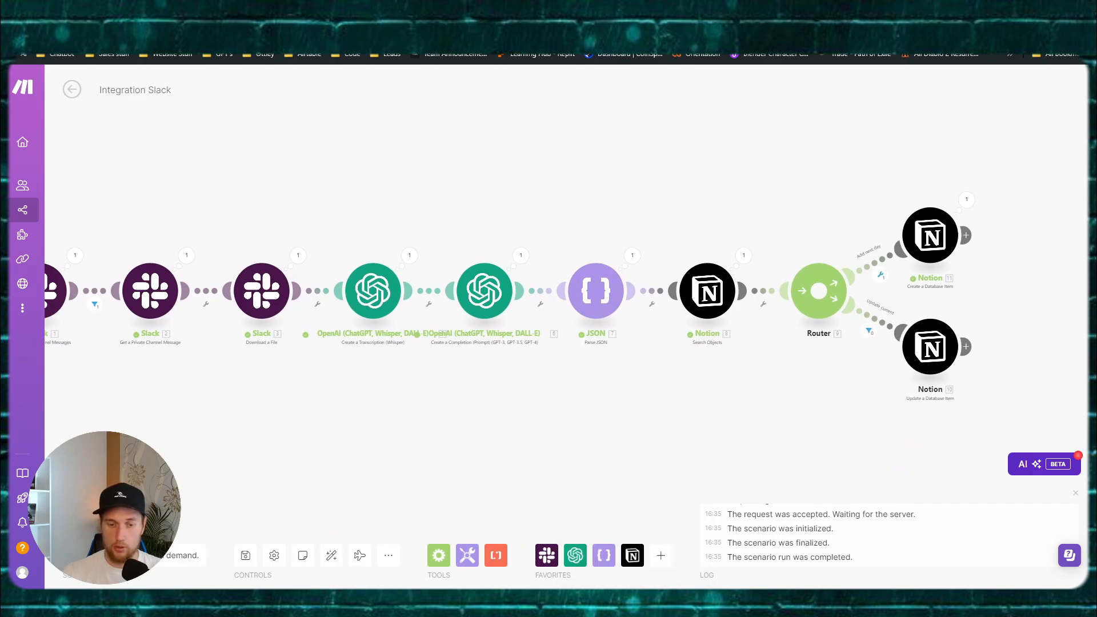
{"action": "mouse_move", "coordinate": [486, 602]}
{"action": "left_click", "coordinate": [437, 555]}
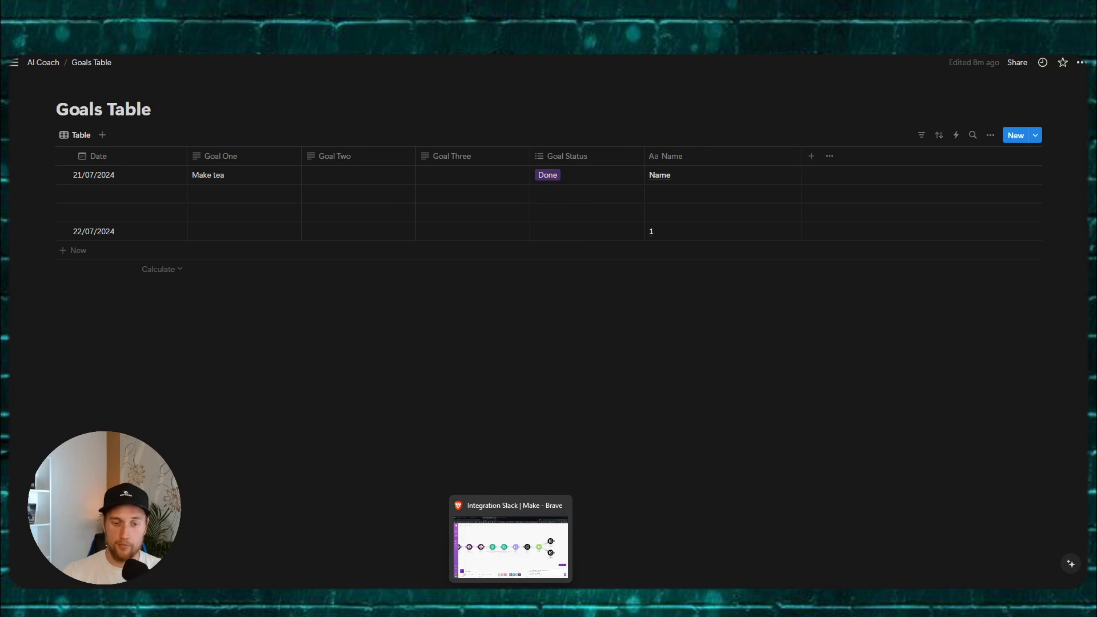
Step: Inspect the run outputs of the Notion search, create-item and JSON parse steps
{"action": "left_click", "coordinate": [508, 517]}
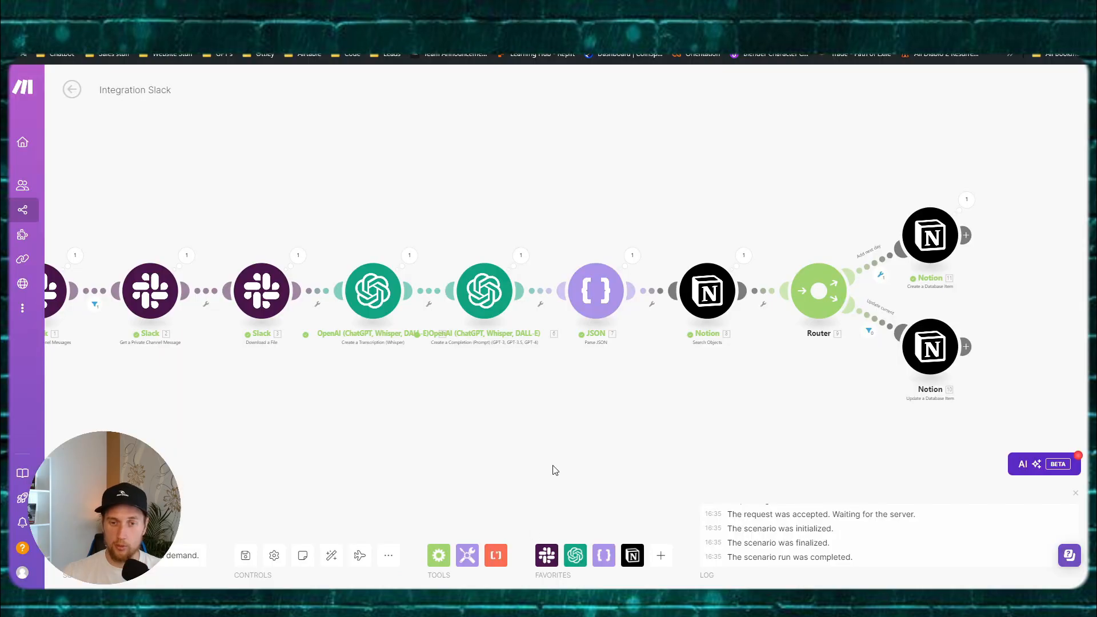
{"action": "left_click", "coordinate": [467, 220]}
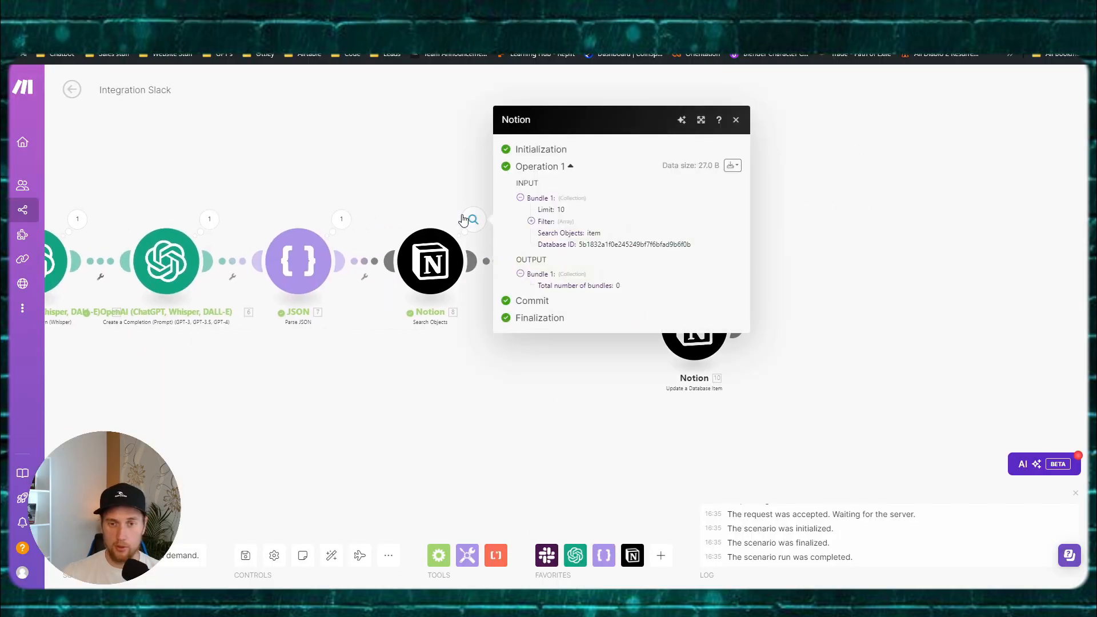
{"action": "left_click", "coordinate": [441, 192]}
{"action": "left_click", "coordinate": [738, 154]}
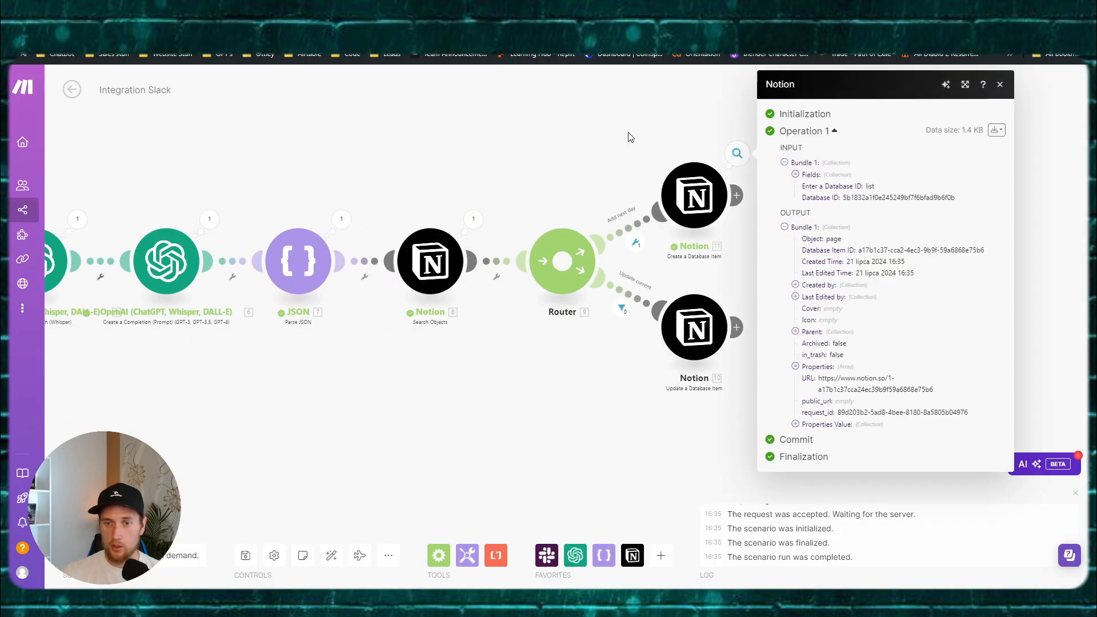
{"action": "left_click", "coordinate": [720, 195]}
{"action": "scroll", "coordinate": [852, 255], "scroll_direction": "down", "scroll_amount": 2}
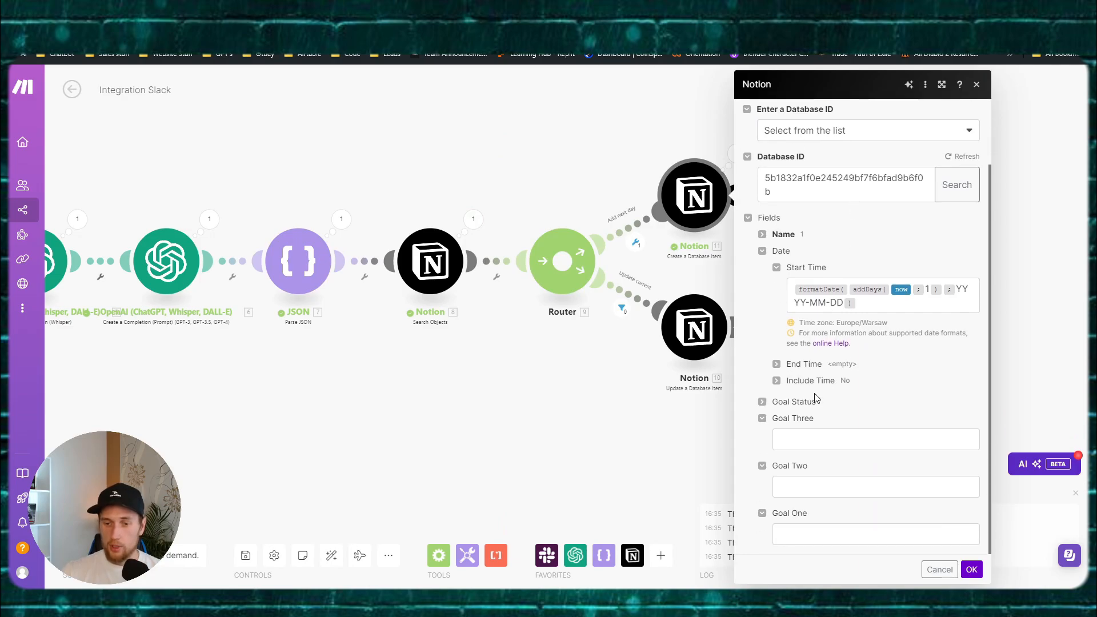
{"action": "left_click", "coordinate": [425, 407]}
{"action": "left_click", "coordinate": [440, 208]}
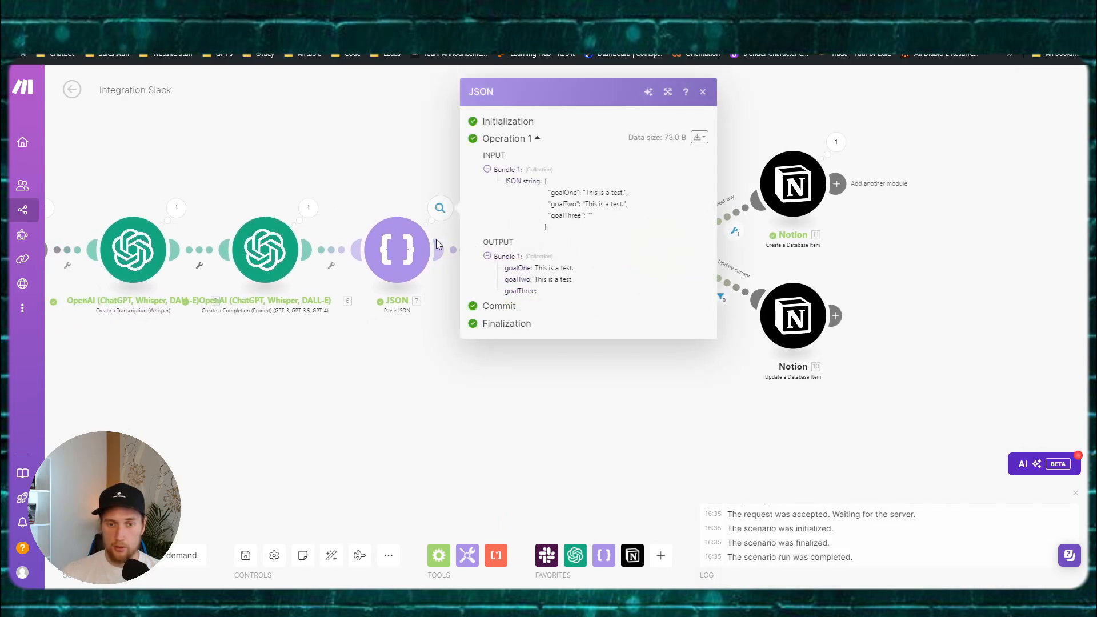
{"action": "left_click", "coordinate": [404, 375]}
Step: Map the parsed goalOne, goalTwo and goalThree into the create-item step's Goal One, Two and Three fields
{"action": "left_click", "coordinate": [769, 191]}
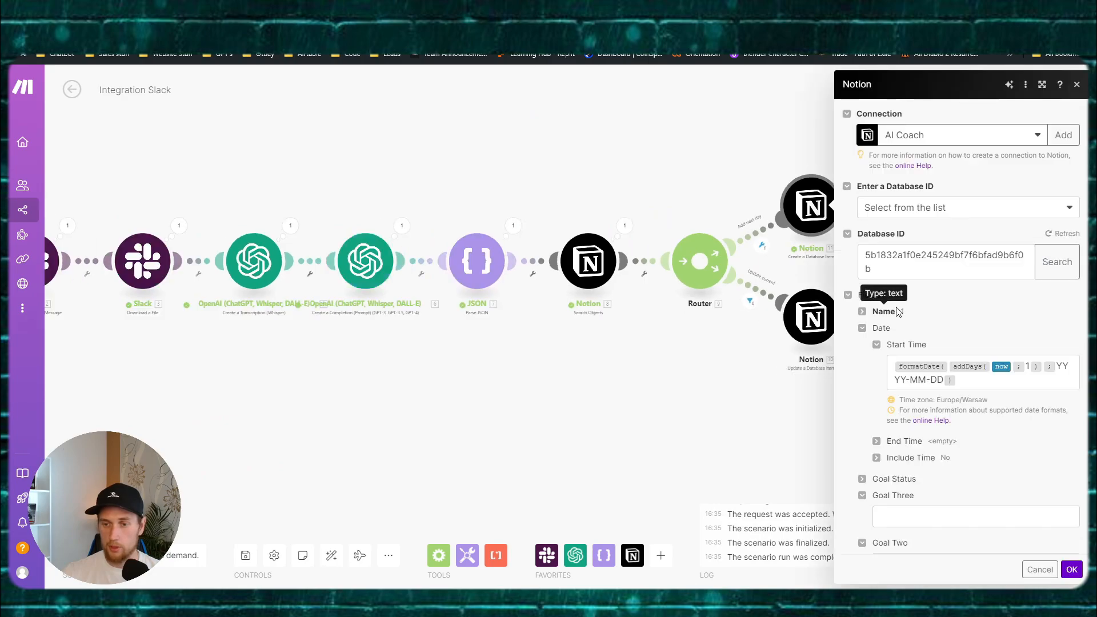
{"action": "left_click", "coordinate": [709, 374]}
{"action": "left_click", "coordinate": [653, 198]}
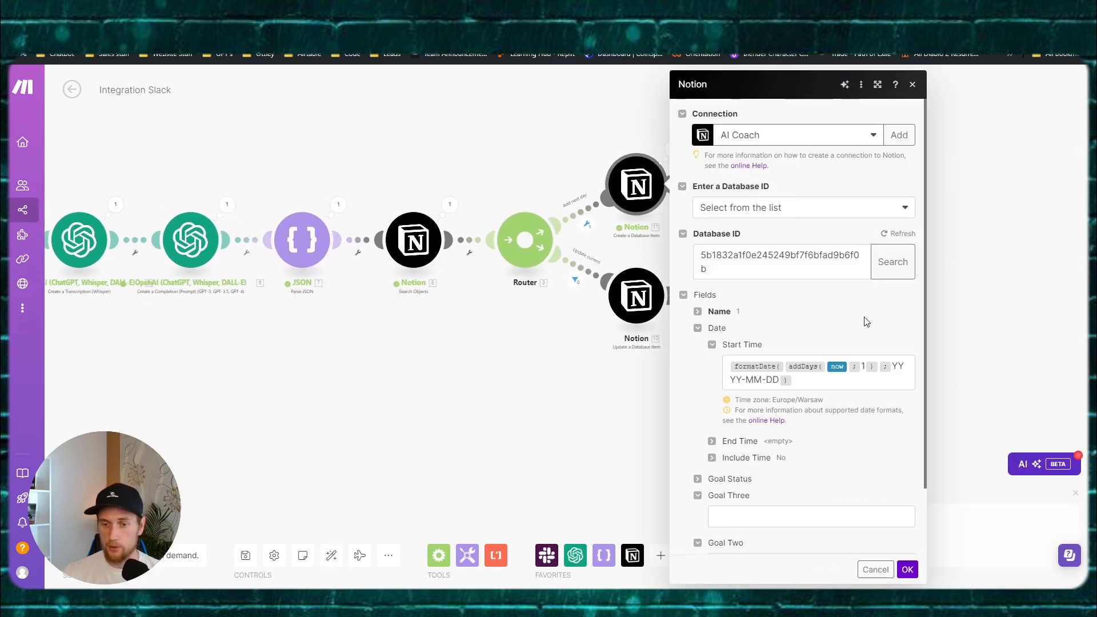
{"action": "scroll", "coordinate": [862, 318], "scroll_direction": "down", "scroll_amount": 2}
{"action": "left_click", "coordinate": [756, 529]}
{"action": "scroll", "coordinate": [632, 364], "scroll_direction": "down", "scroll_amount": 5}
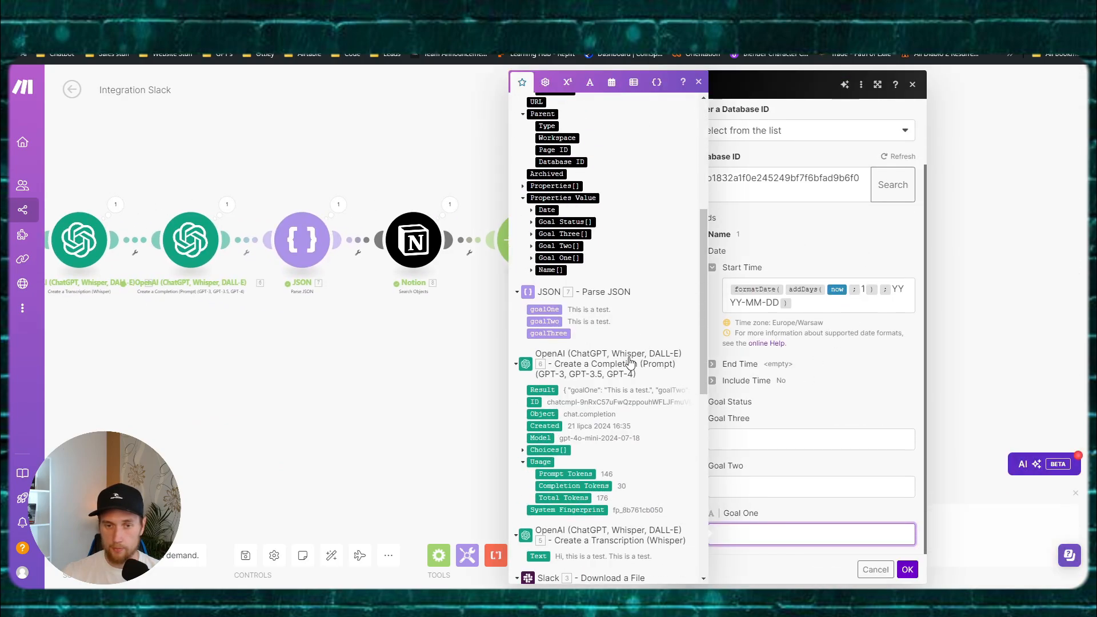
{"action": "scroll", "coordinate": [628, 358], "scroll_direction": "up", "scroll_amount": 5}
{"action": "left_click", "coordinate": [521, 156]}
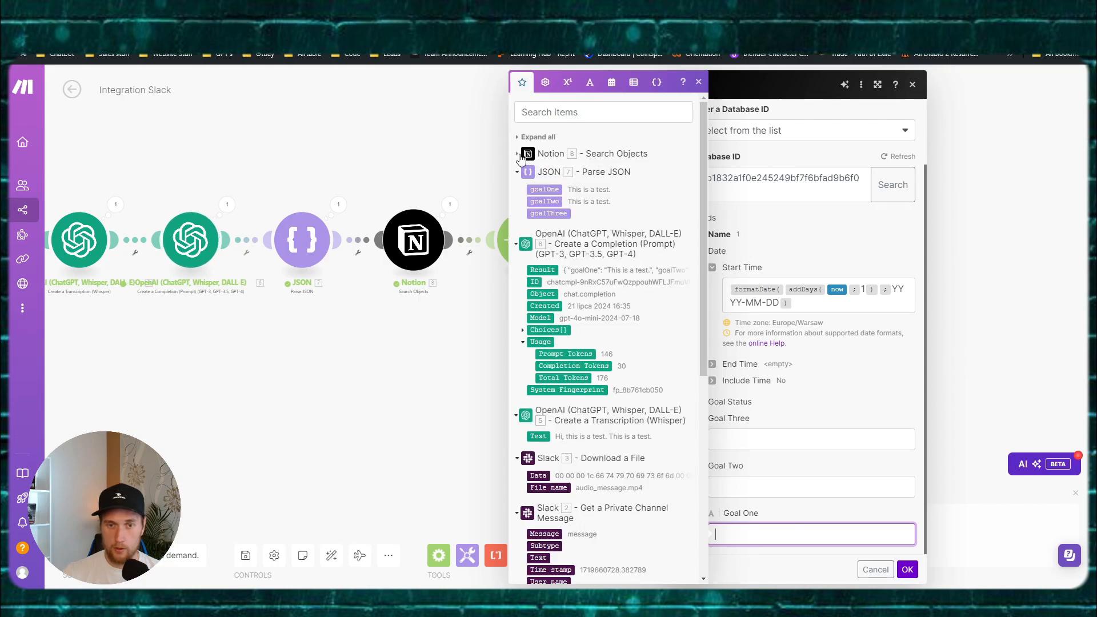
{"action": "left_click", "coordinate": [544, 189]}
{"action": "left_click", "coordinate": [746, 481]}
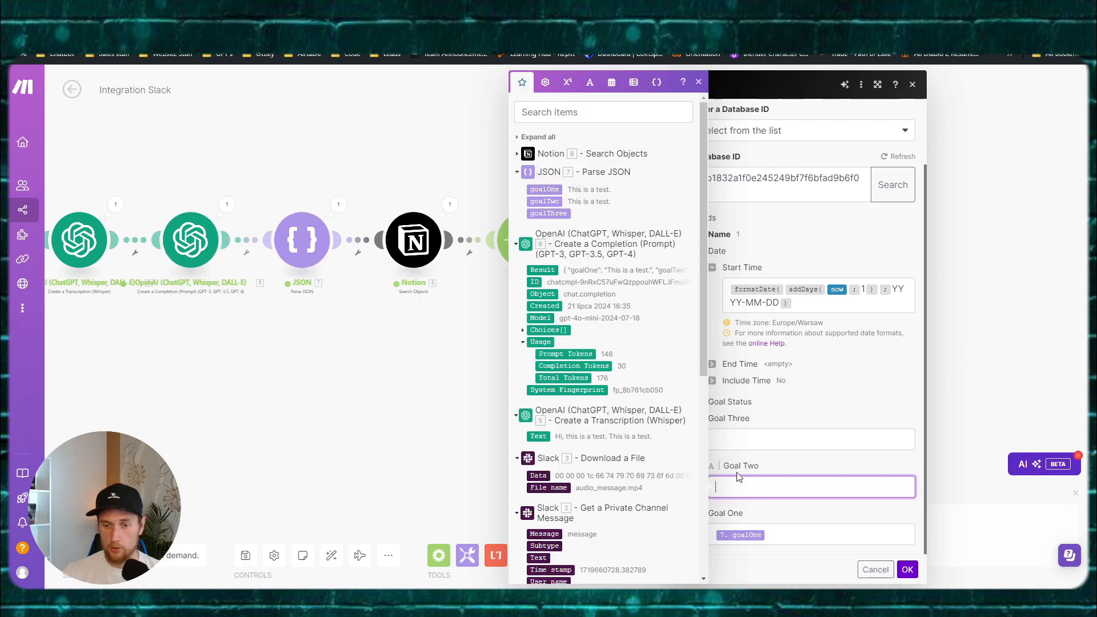
{"action": "left_click", "coordinate": [544, 201]}
{"action": "left_click", "coordinate": [793, 441]}
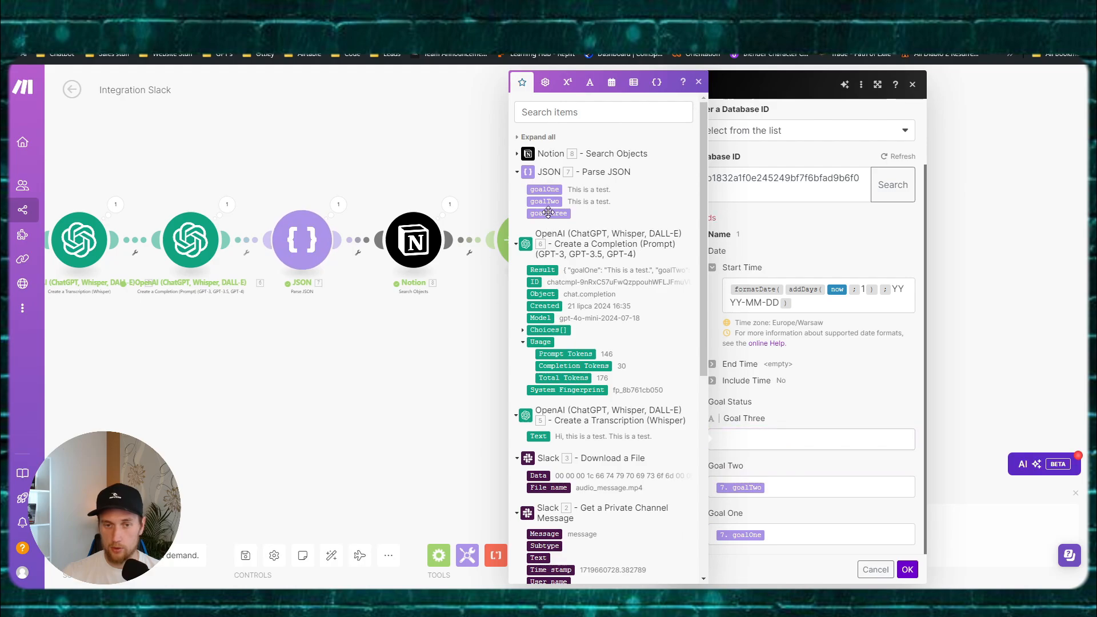
{"action": "left_click", "coordinate": [548, 213]}
{"action": "left_click", "coordinate": [907, 569]}
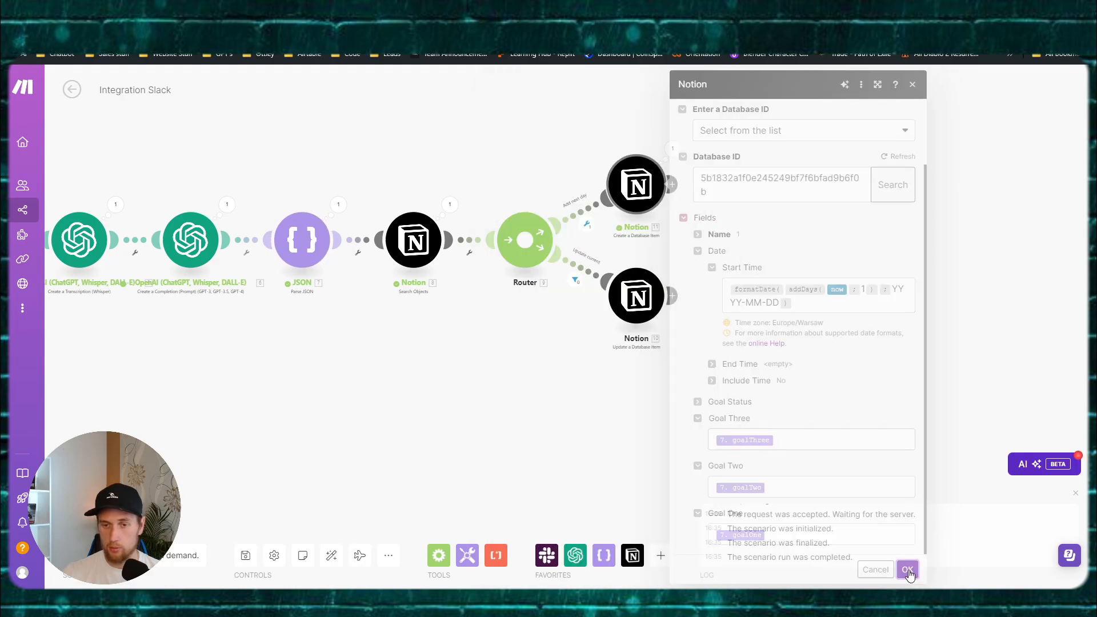
Step: Save the scenario, run it once, and bring up the Notion Goals Table
{"action": "left_click", "coordinate": [246, 554]}
{"action": "left_click_drag", "start_coordinate": [290, 415], "coordinate": [272, 436]}
{"action": "left_click", "coordinate": [97, 519]}
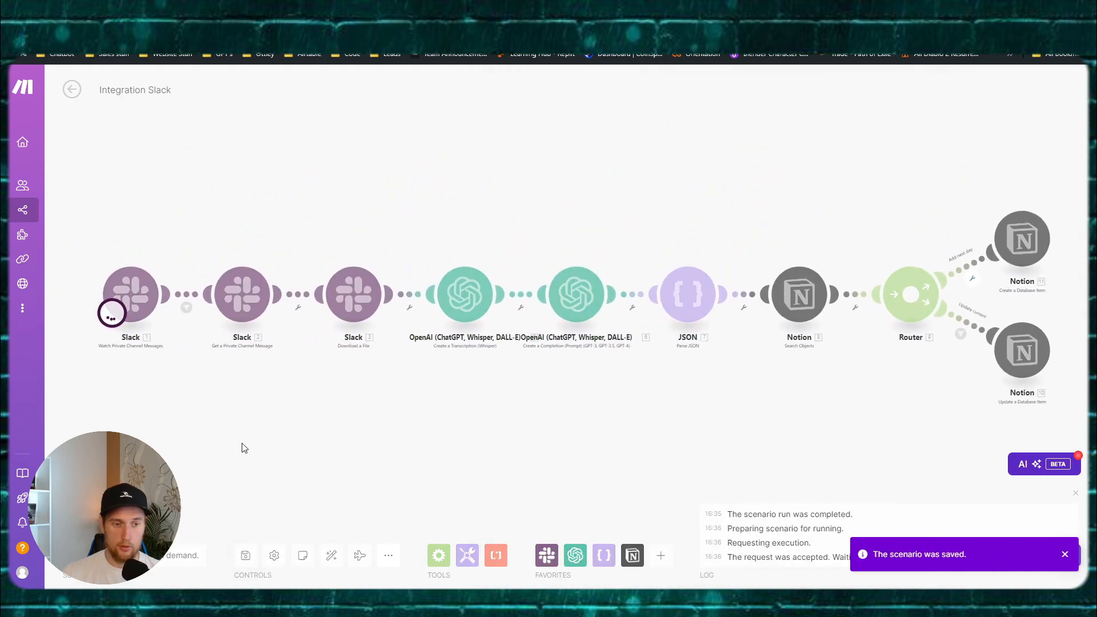
{"action": "left_click_drag", "start_coordinate": [450, 433], "coordinate": [396, 425]}
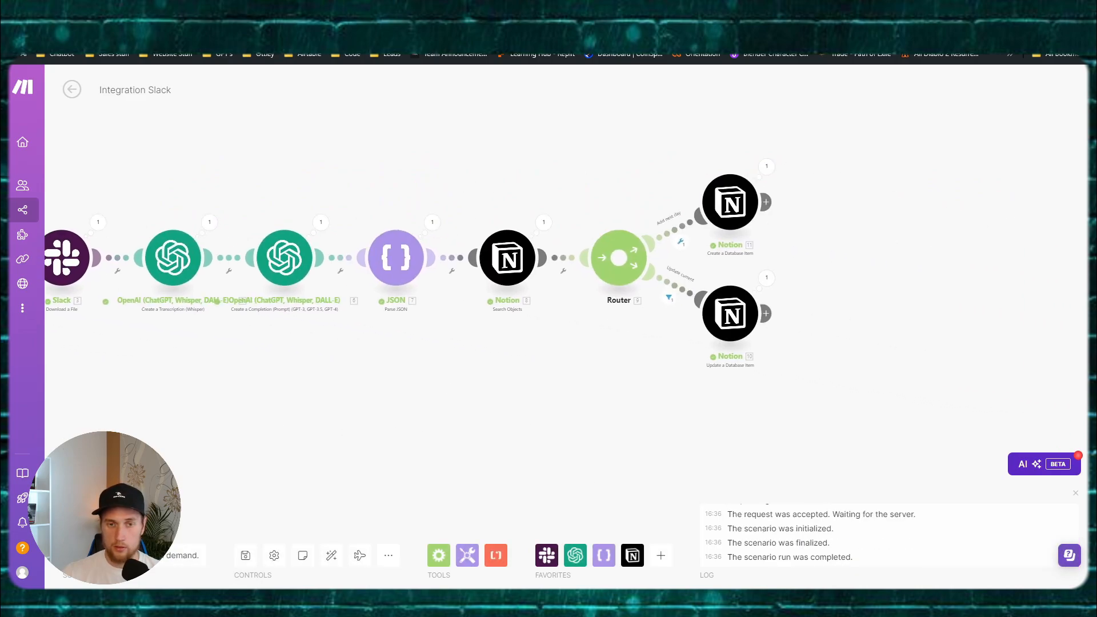
{"action": "left_click", "coordinate": [377, 532]}
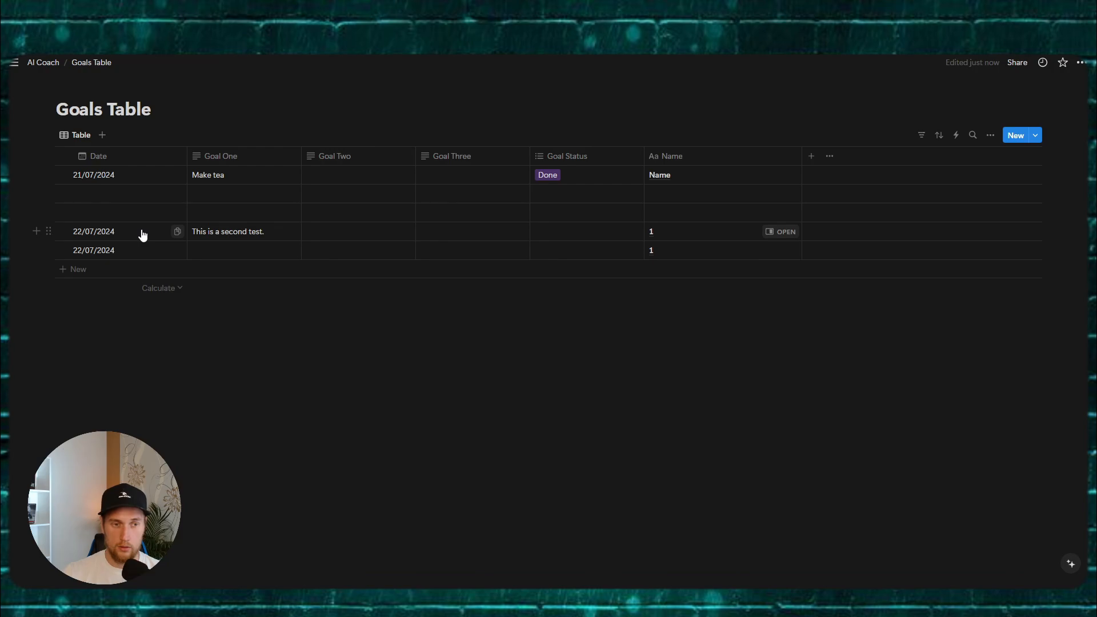
Step: Delete the second test row and the 21/07 row from the Goals Table
{"action": "left_click", "coordinate": [49, 231]}
{"action": "key", "text": "Delete"}
{"action": "left_click", "coordinate": [48, 175]}
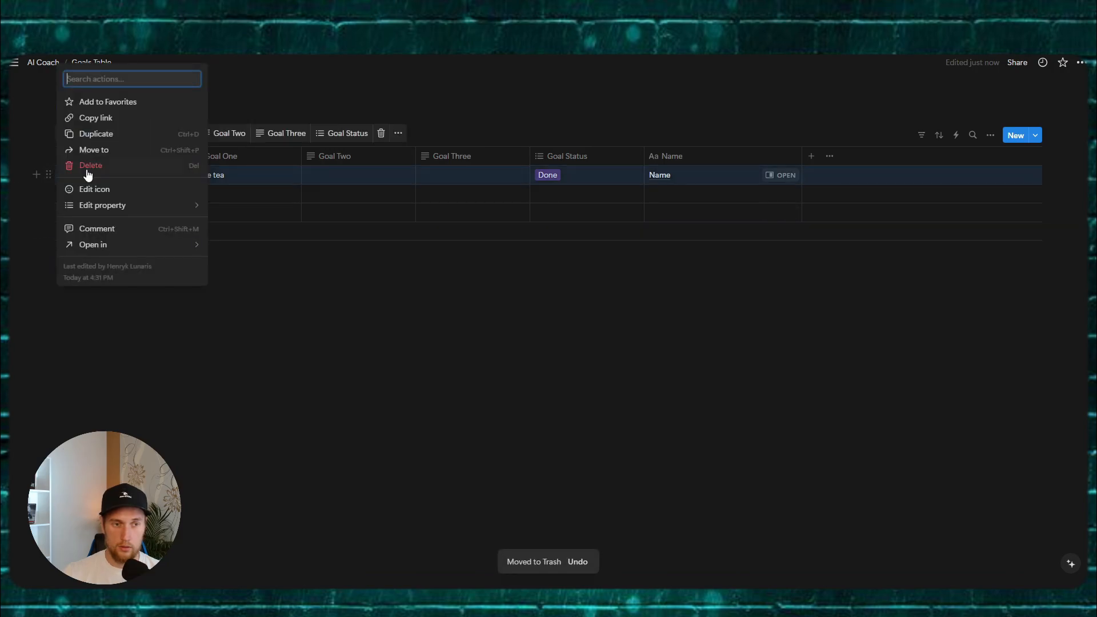
{"action": "left_click", "coordinate": [86, 171]}
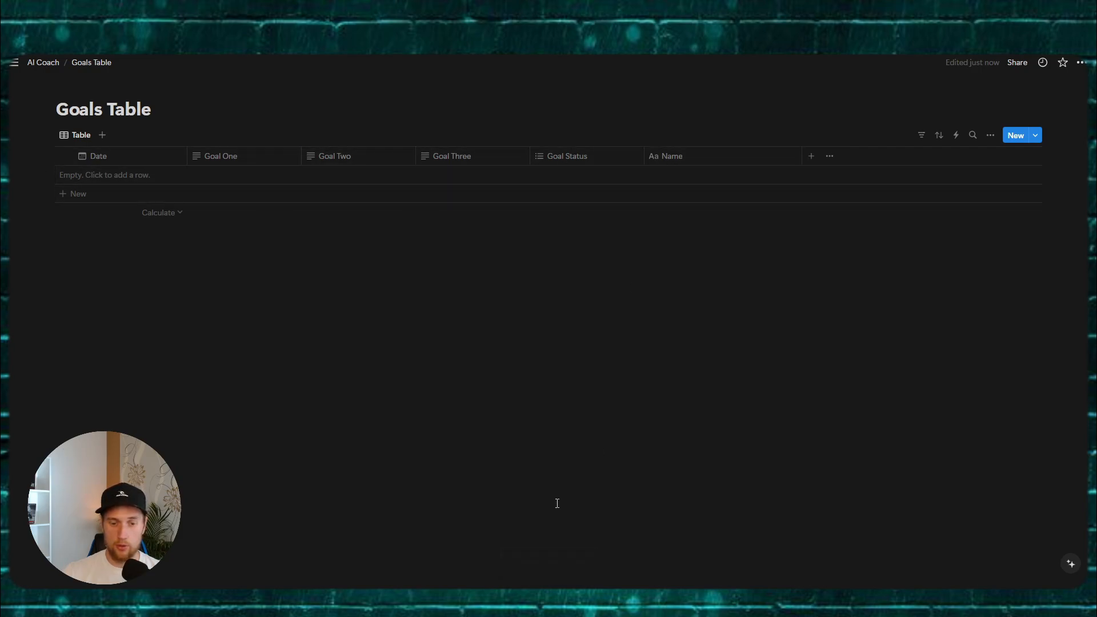
{"action": "mouse_move", "coordinate": [485, 586]}
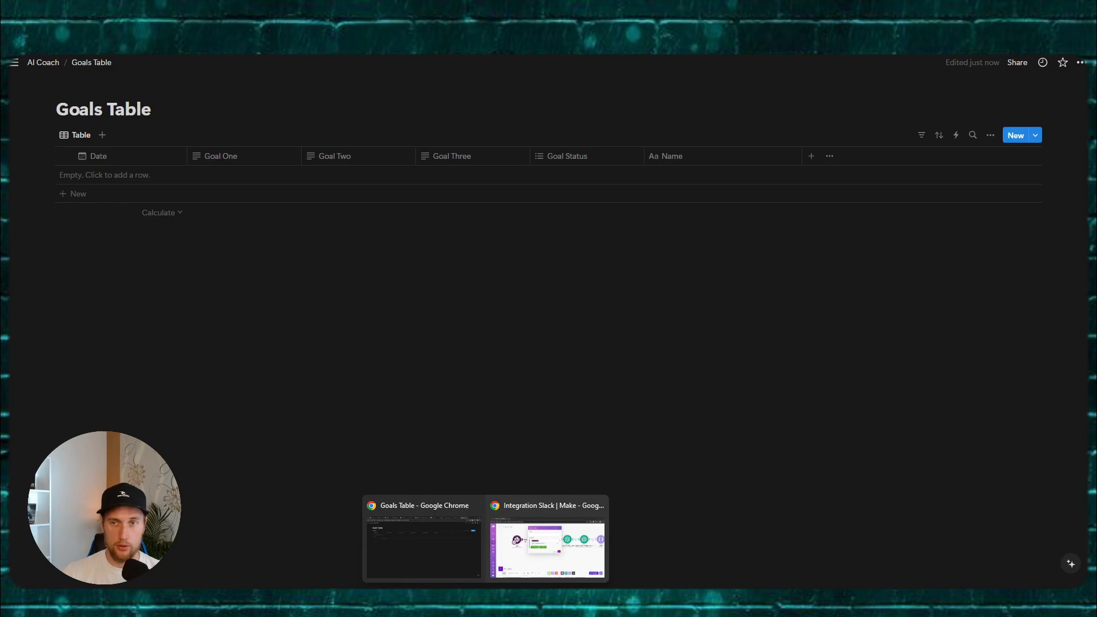
Step: Review the Slack trigger's output and settings, then view the new 22/07/2024 goals row in Notion
{"action": "left_click", "coordinate": [547, 548]}
{"action": "left_click", "coordinate": [285, 227]}
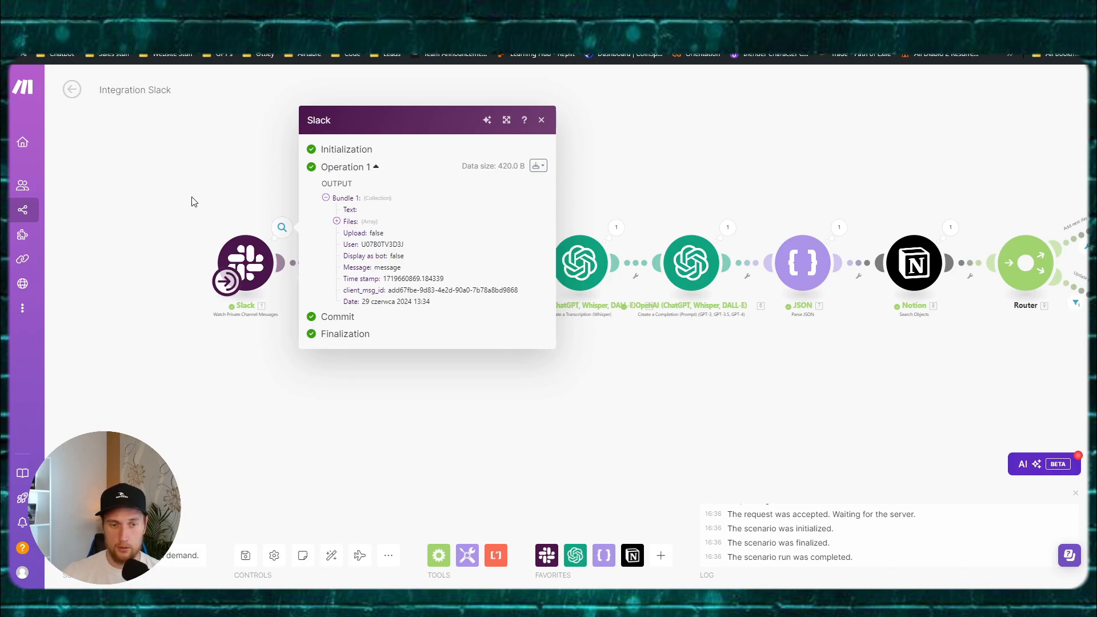
{"action": "left_click", "coordinate": [191, 201]}
{"action": "left_click", "coordinate": [246, 263]}
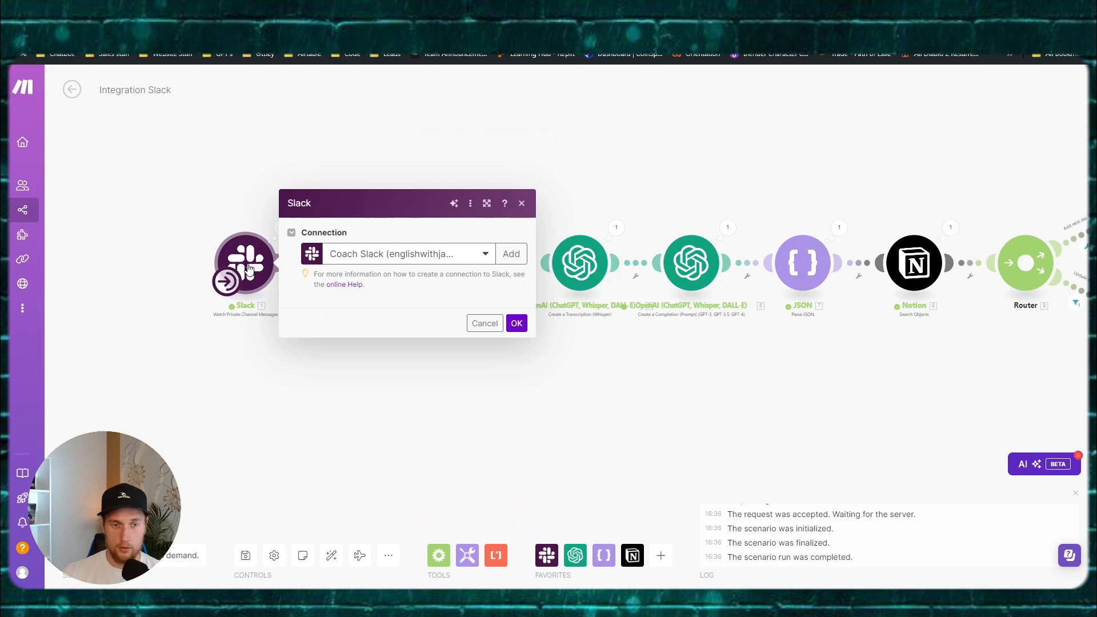
{"action": "left_click", "coordinate": [195, 205]}
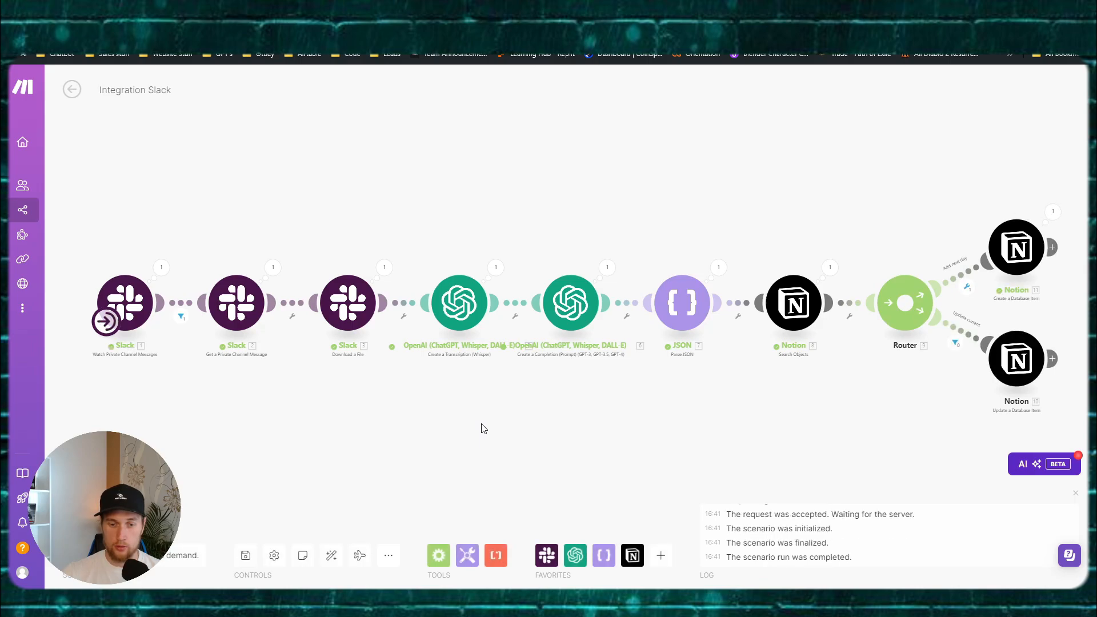
{"action": "mouse_move", "coordinate": [485, 602]}
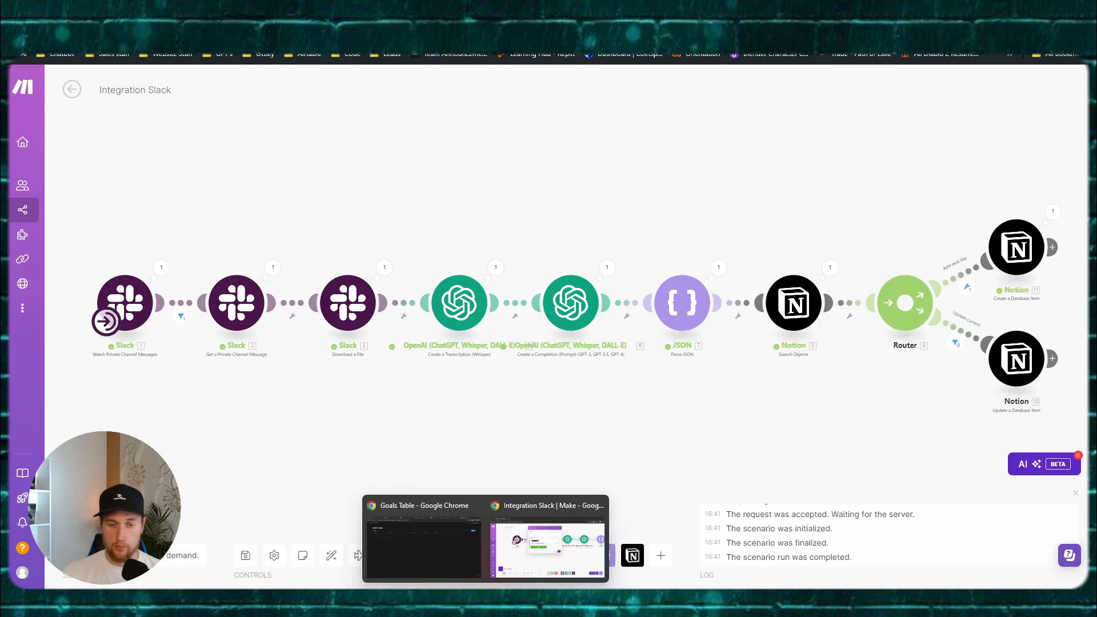
{"action": "left_click", "coordinate": [457, 557]}
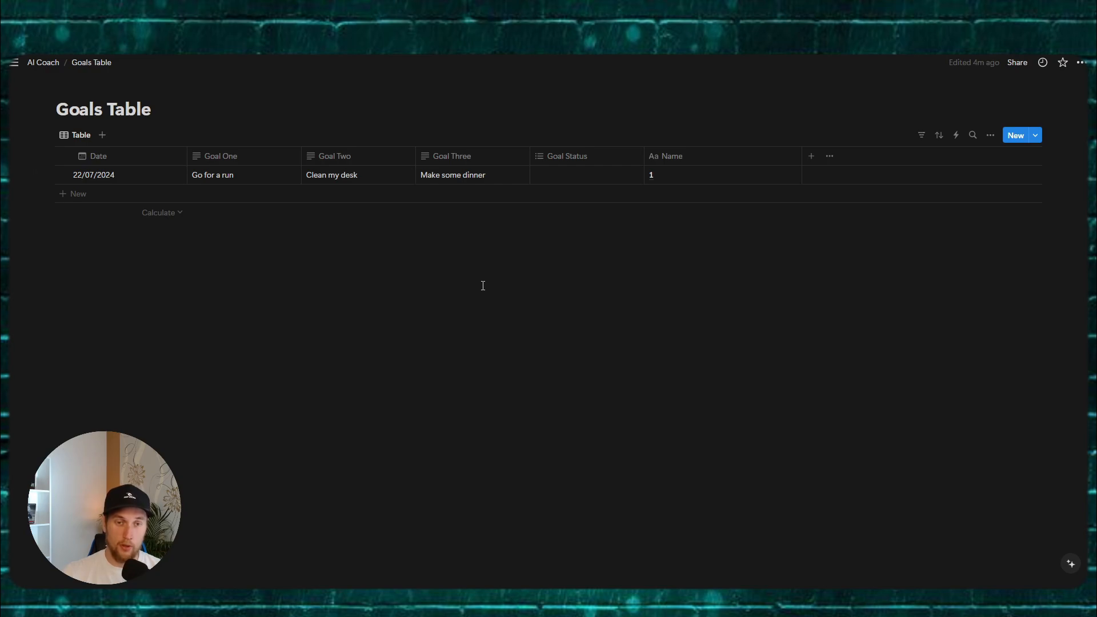
Step: Switch from Notion back to the Integration Slack scenario in Make
{"action": "mouse_move", "coordinate": [485, 601]}
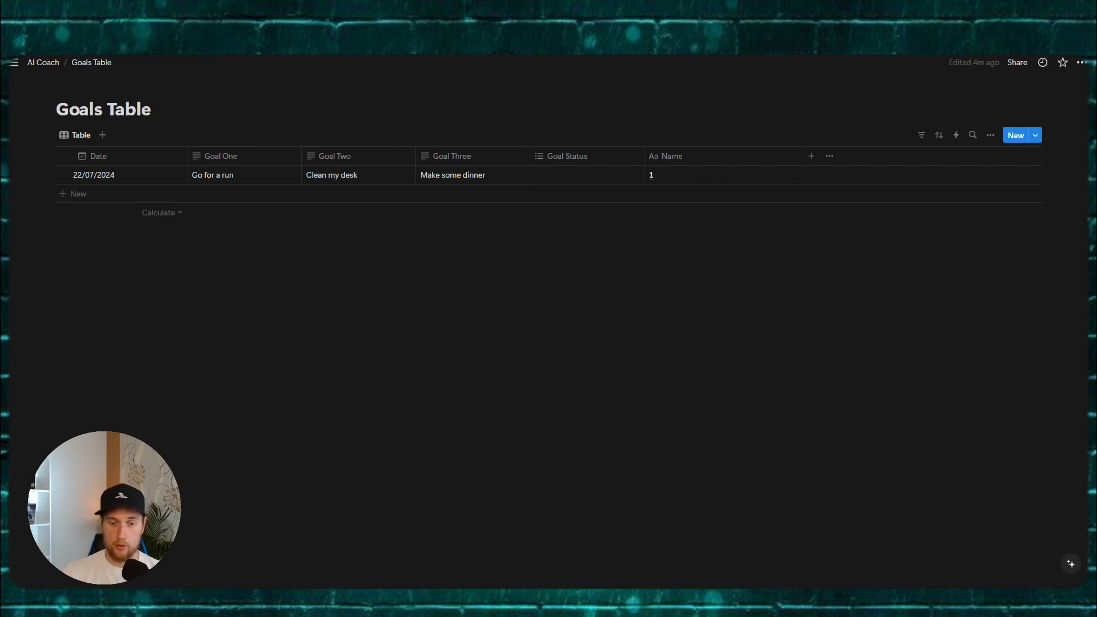
{"action": "left_click", "coordinate": [414, 537]}
Step: Dismiss the onboarding popup, save Integration Slack, and go back to All scenarios
{"action": "left_click", "coordinate": [302, 157]}
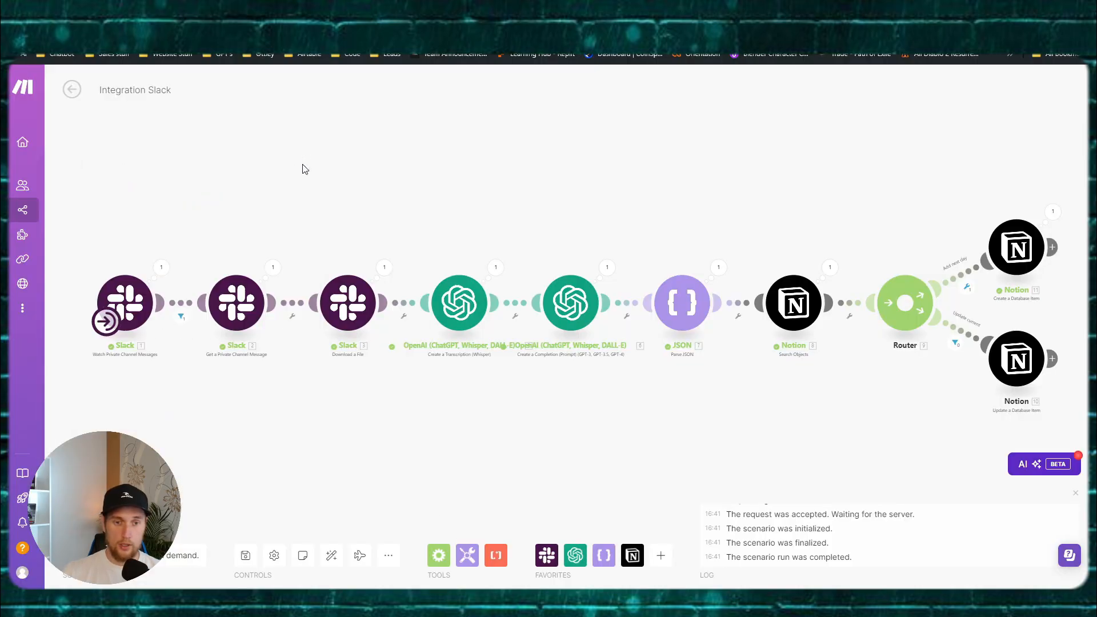
{"action": "left_click", "coordinate": [253, 561]}
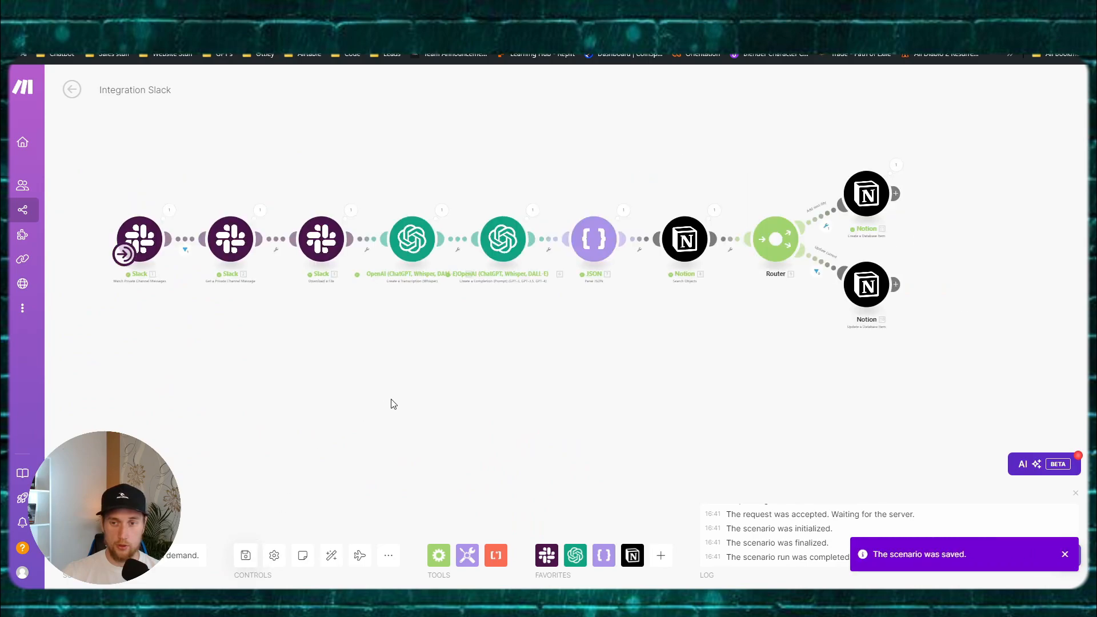
{"action": "scroll", "coordinate": [389, 402], "scroll_direction": "down", "scroll_amount": 3}
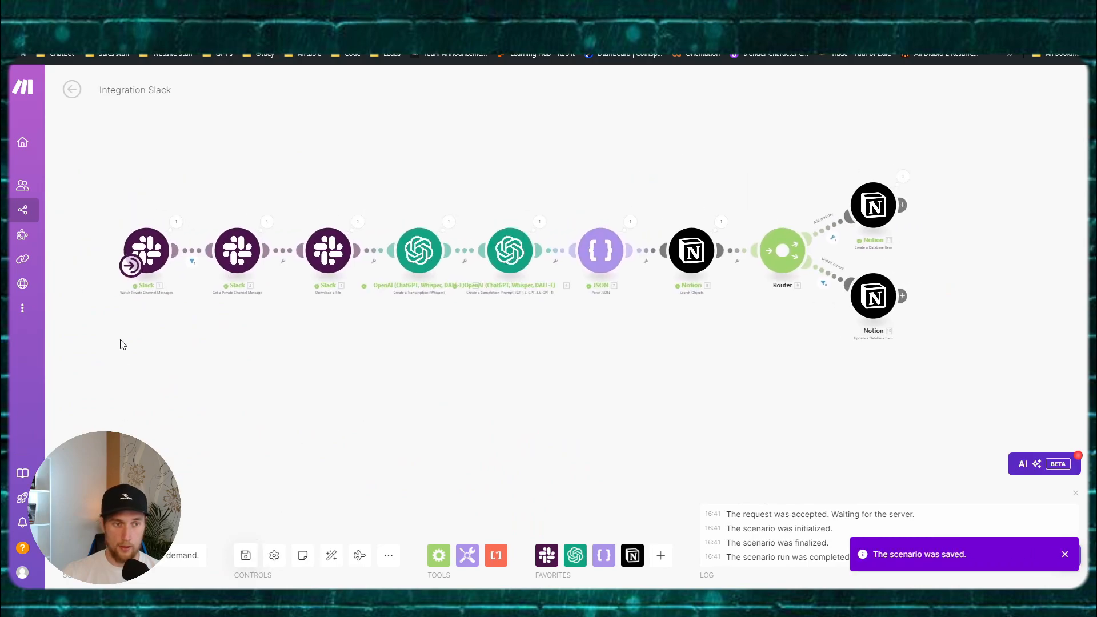
{"action": "left_click", "coordinate": [72, 91]}
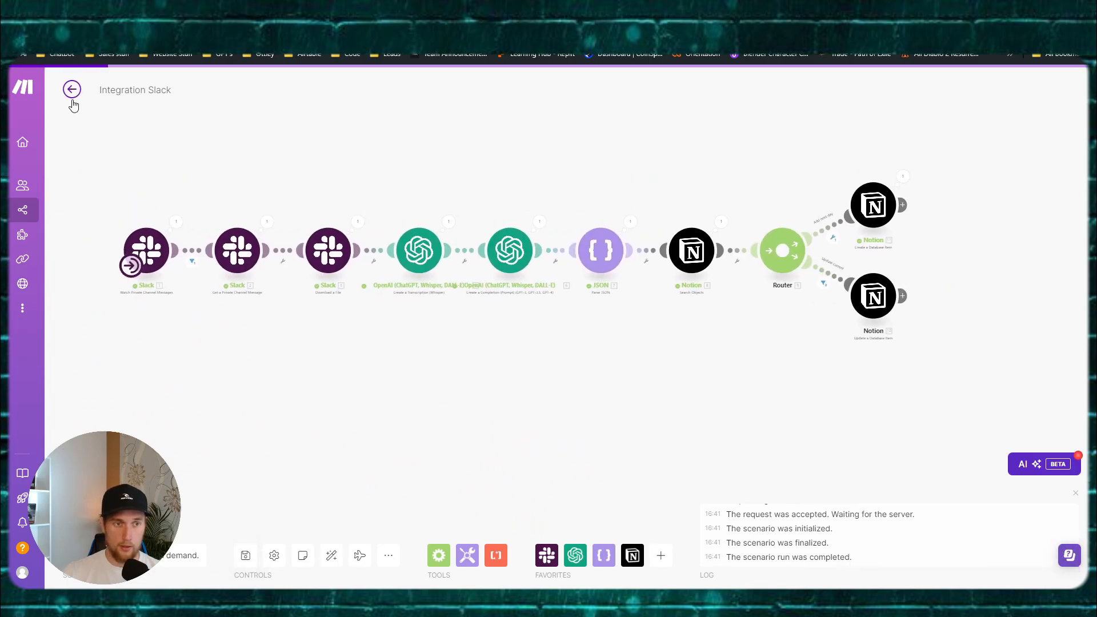
{"action": "left_click", "coordinate": [629, 199]}
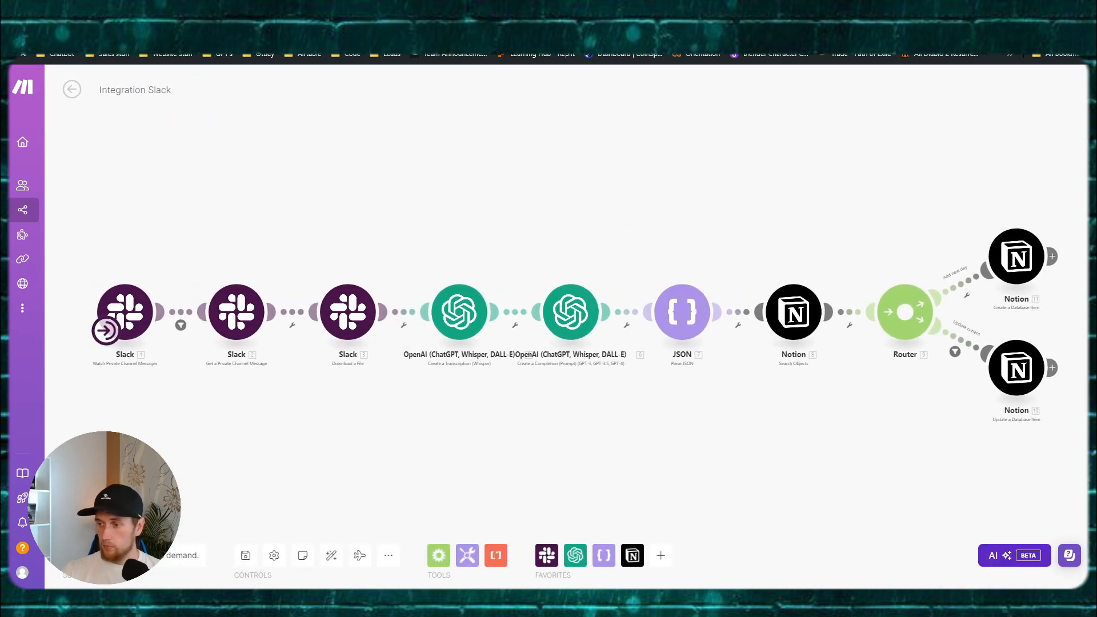
{"action": "left_click", "coordinate": [71, 90]}
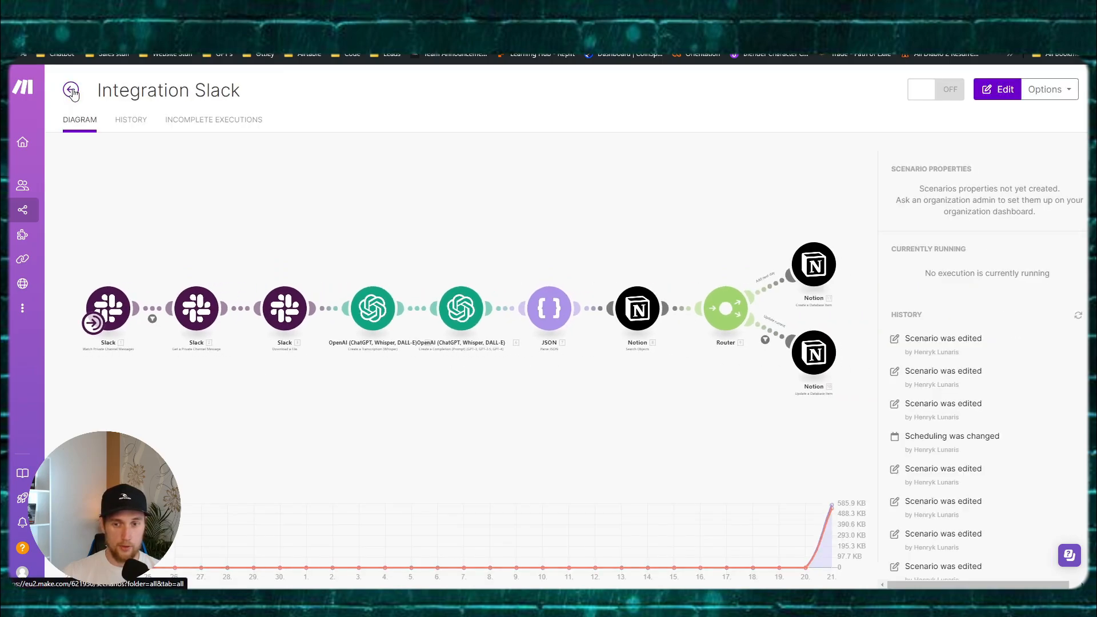
{"action": "left_click", "coordinate": [72, 90]}
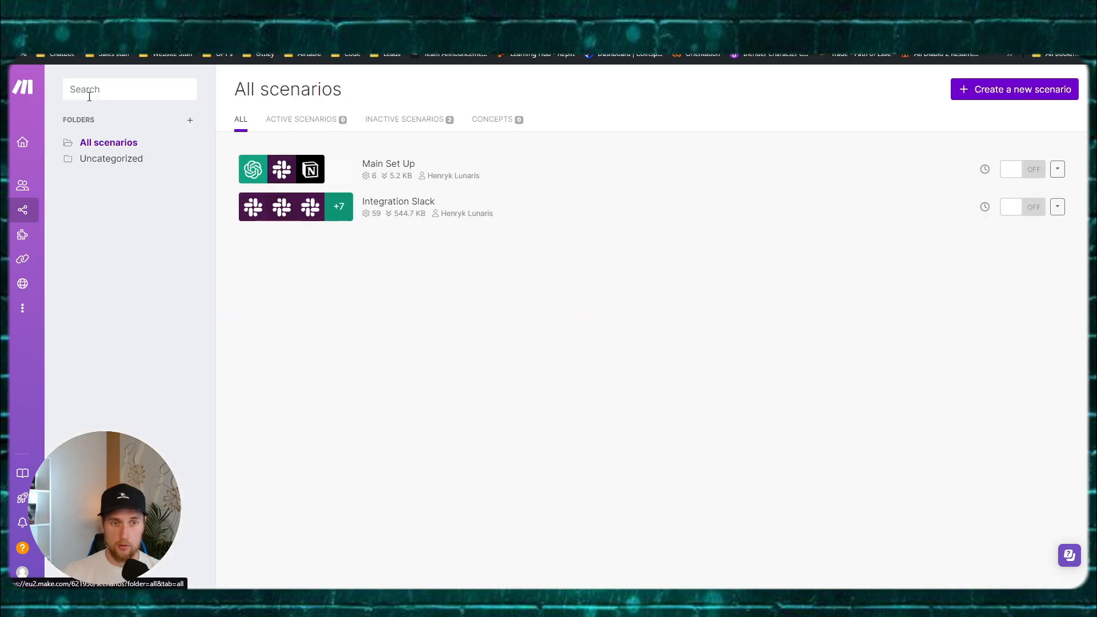
Step: Start a new scenario, name it 'Vapi Connection Set Up', then clear that name
{"action": "left_click", "coordinate": [978, 89]}
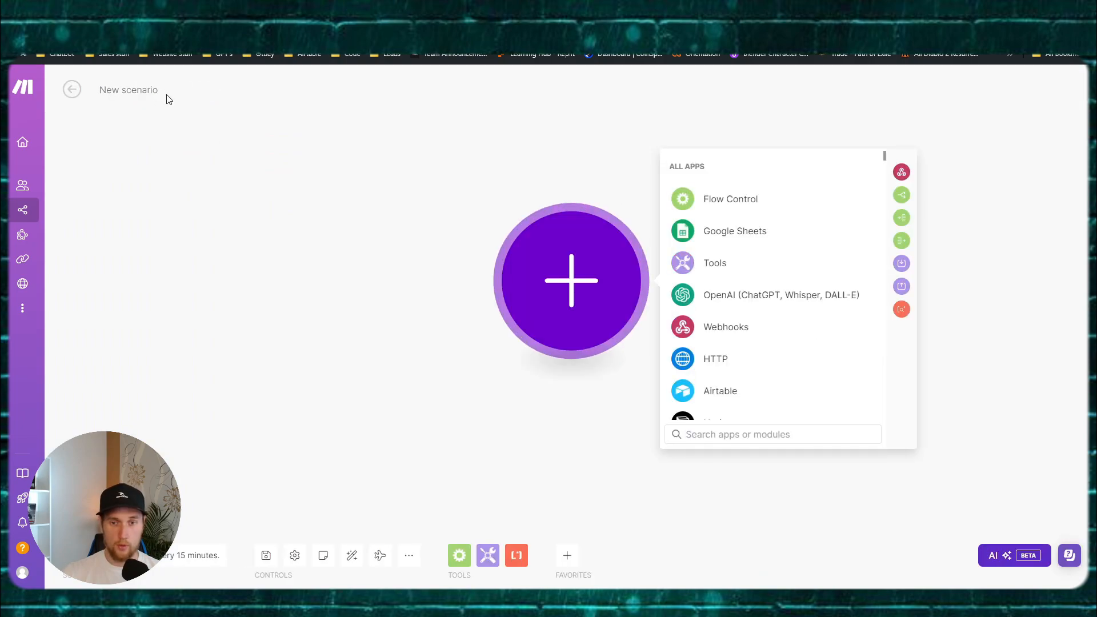
{"action": "left_click", "coordinate": [139, 87]}
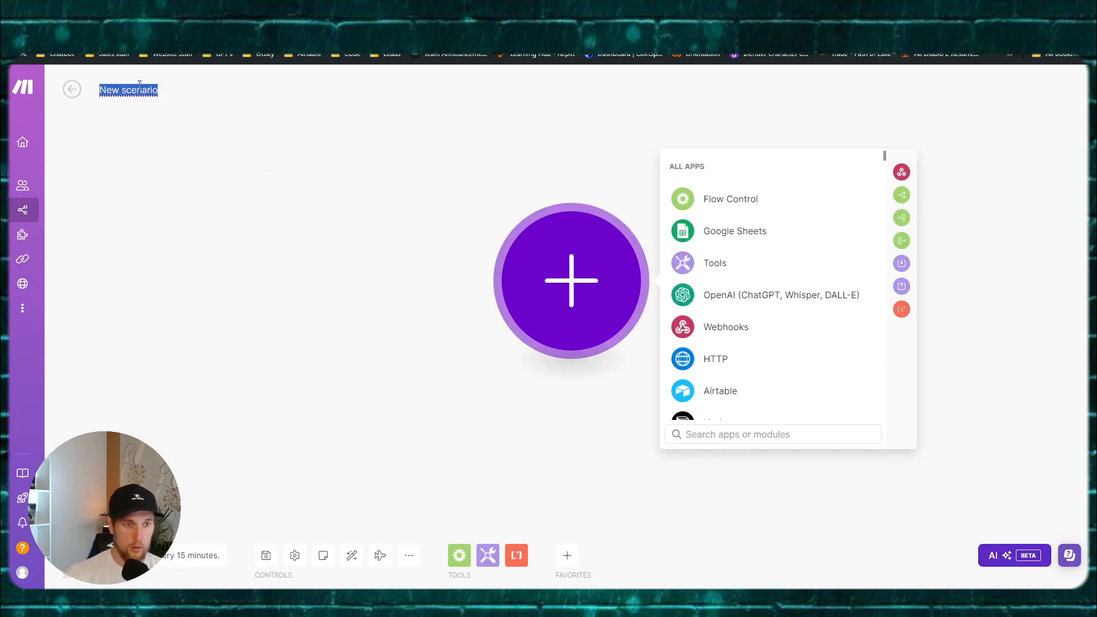
{"action": "type", "text": "Vapi"}
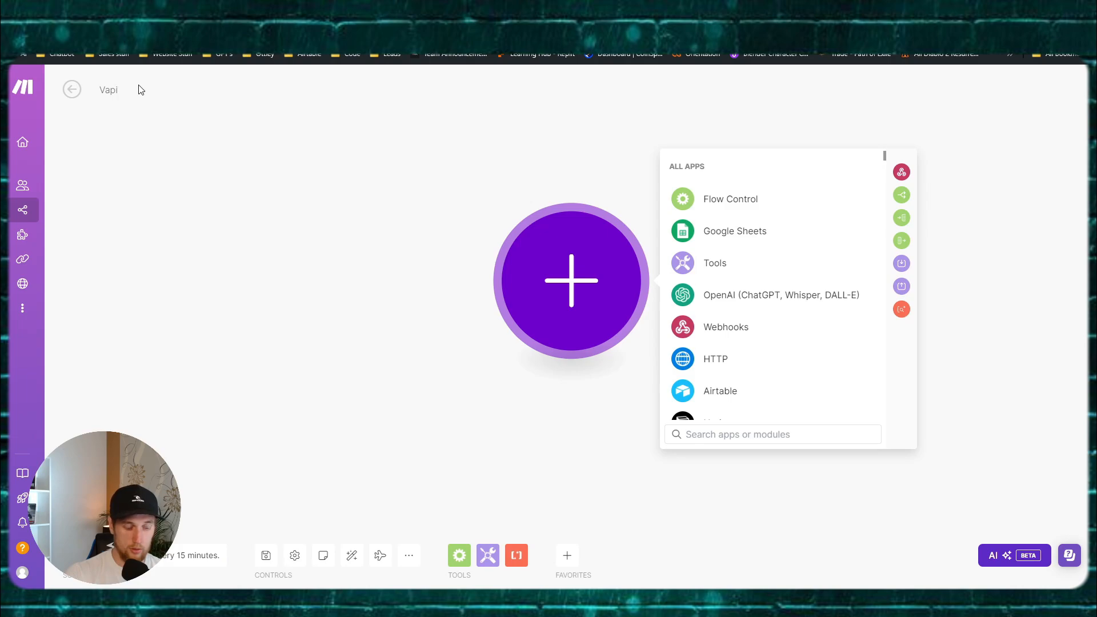
{"action": "type", "text": " Co"}
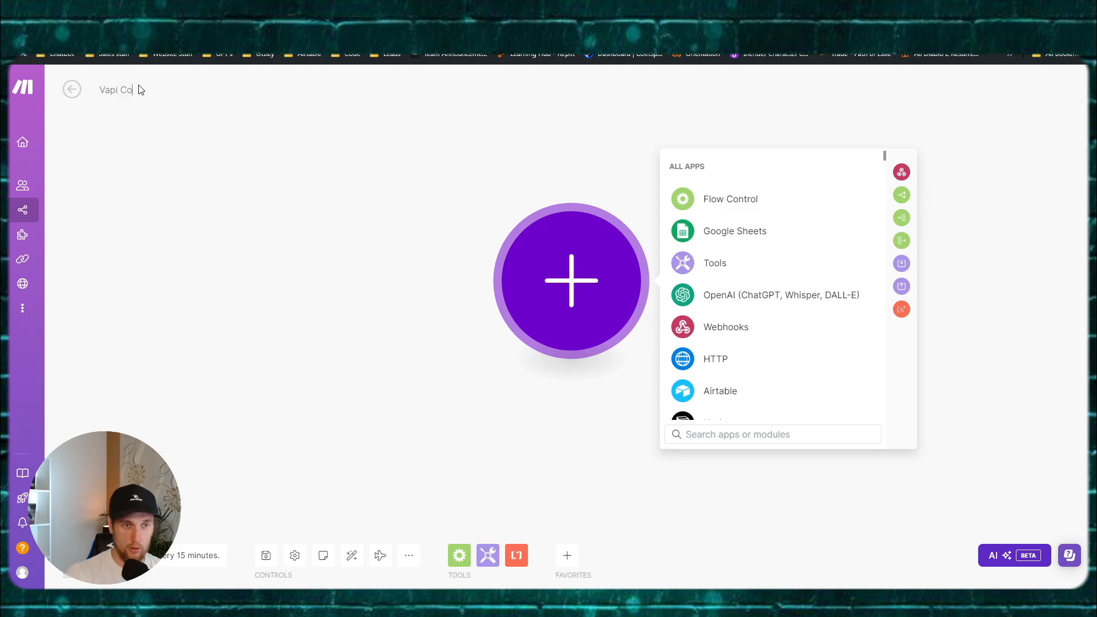
{"action": "type", "text": "nnection Set Up"}
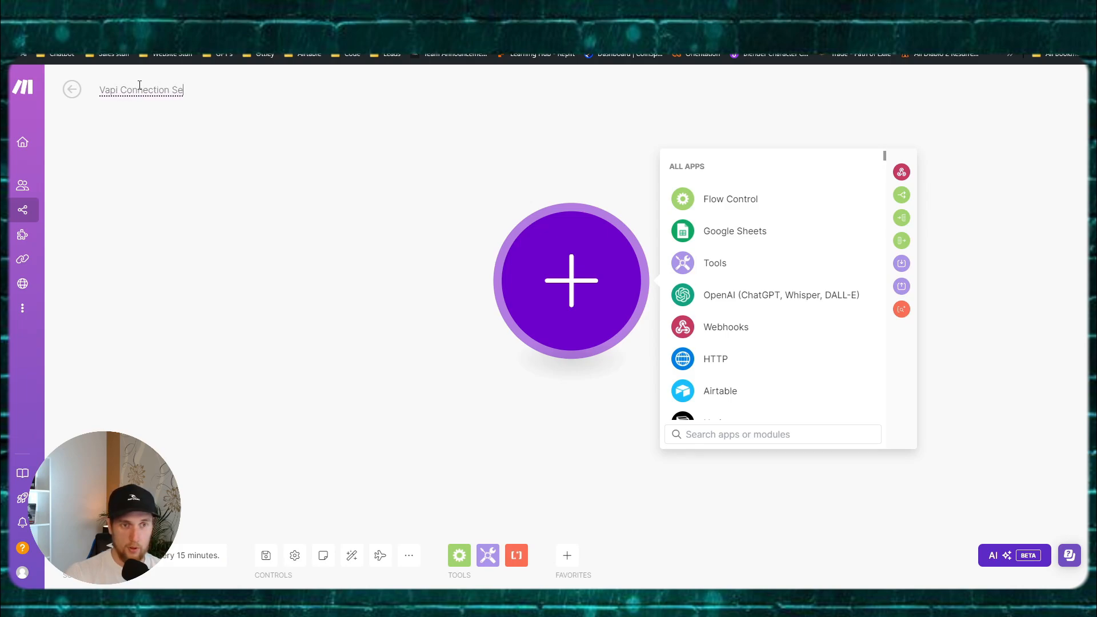
{"action": "left_click", "coordinate": [169, 92]}
{"action": "key", "text": "BackSpace"}
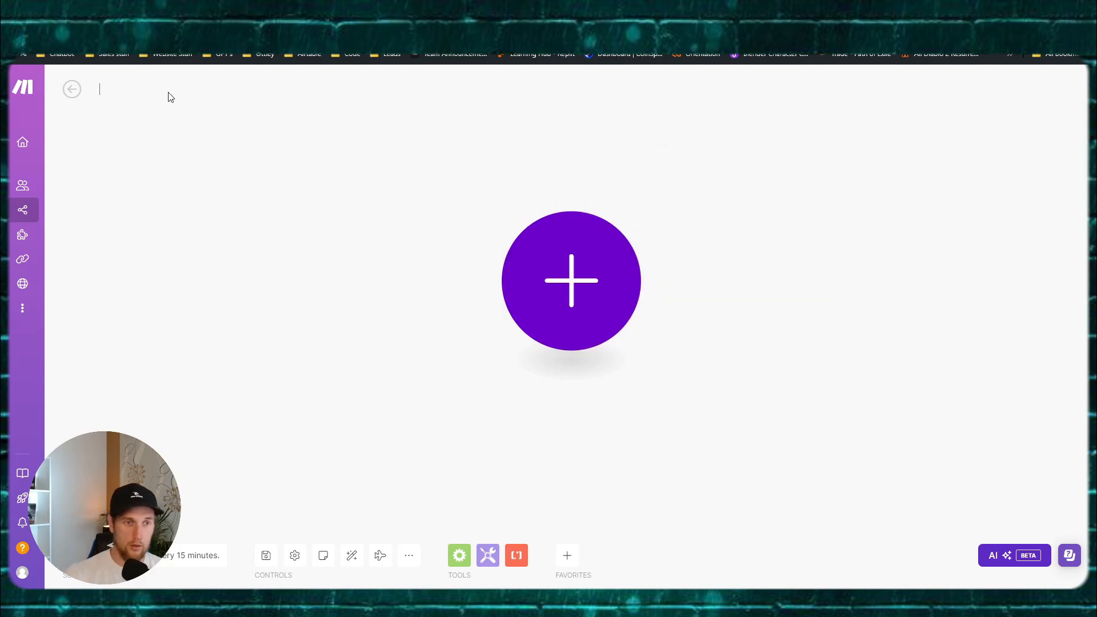
Step: Name the scenario 'Main Coach Set Up' and add a Webhooks Custom webhook trigger named Coach Main
{"action": "type", "text": "Main Coach Set Up"}
{"action": "left_click", "coordinate": [549, 284]}
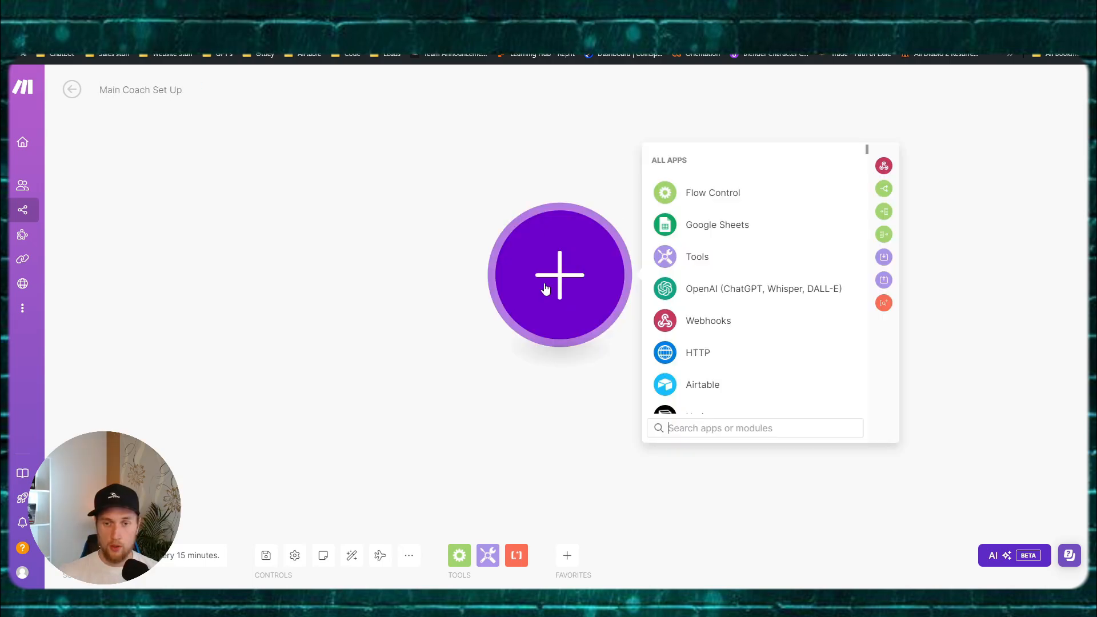
{"action": "left_click", "coordinate": [721, 320]}
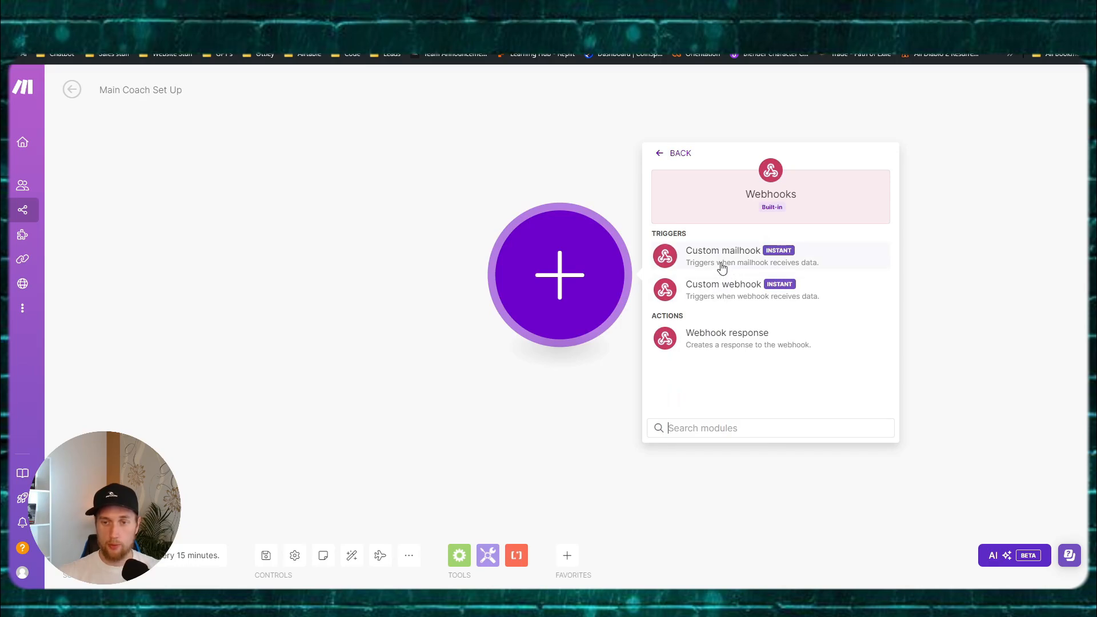
{"action": "left_click", "coordinate": [721, 294]}
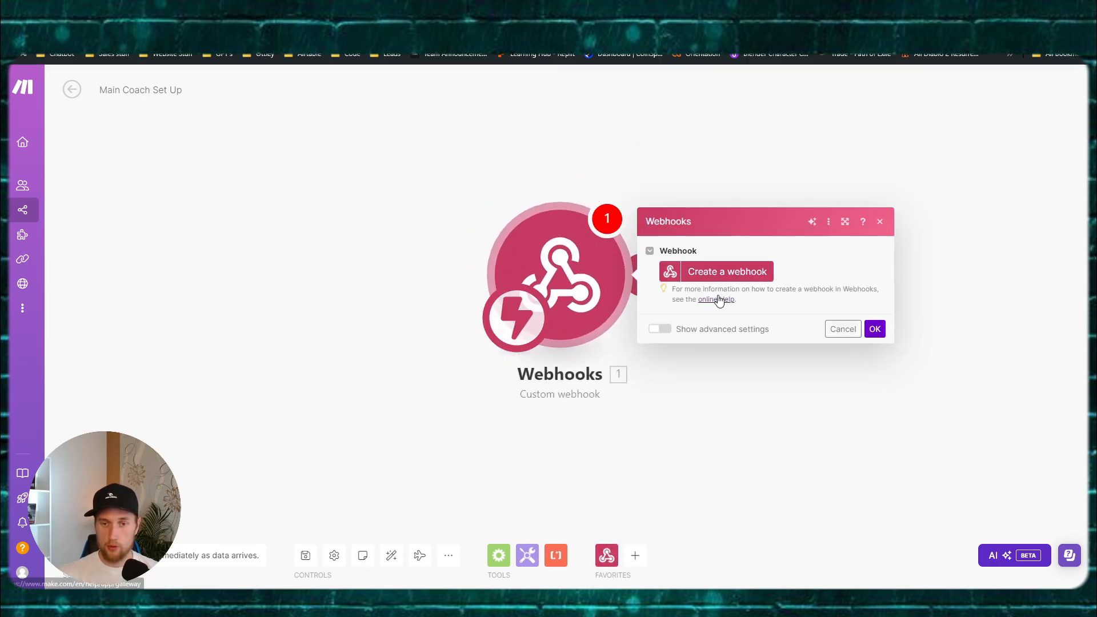
{"action": "left_click", "coordinate": [731, 271]}
{"action": "triple_click", "coordinate": [976, 225]}
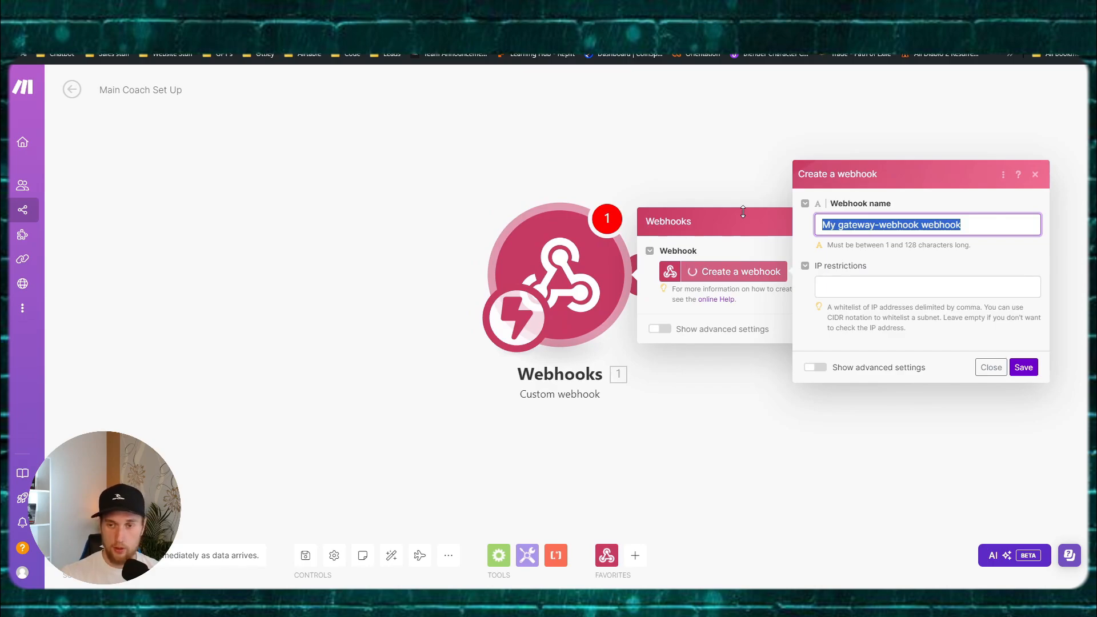
{"action": "type", "text": "Coach Main"}
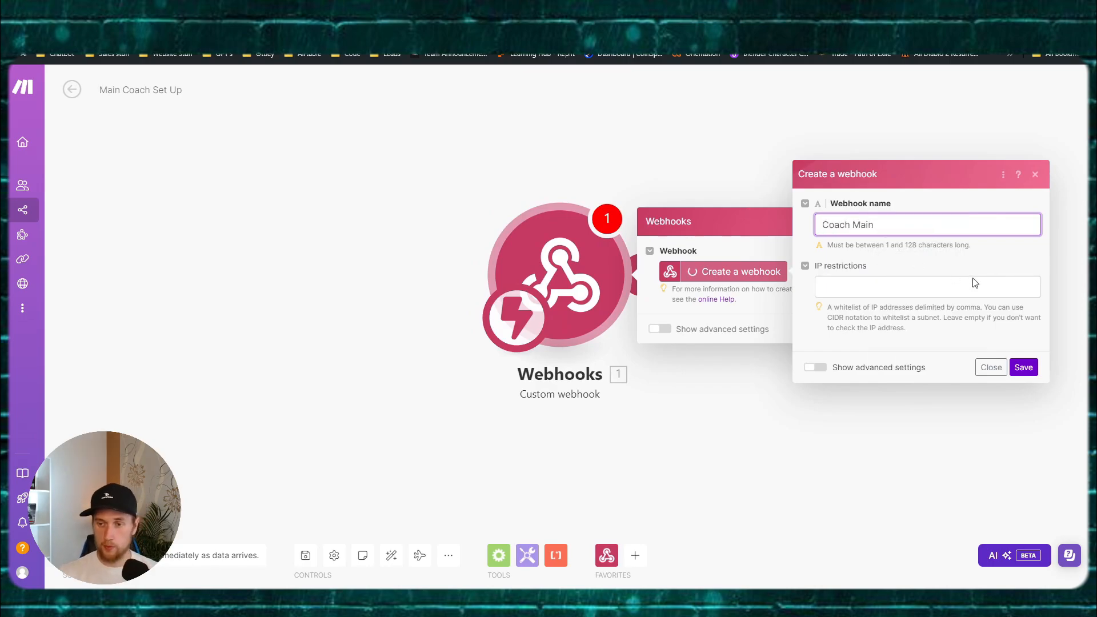
{"action": "left_click", "coordinate": [1023, 368]}
{"action": "left_click", "coordinate": [878, 375]}
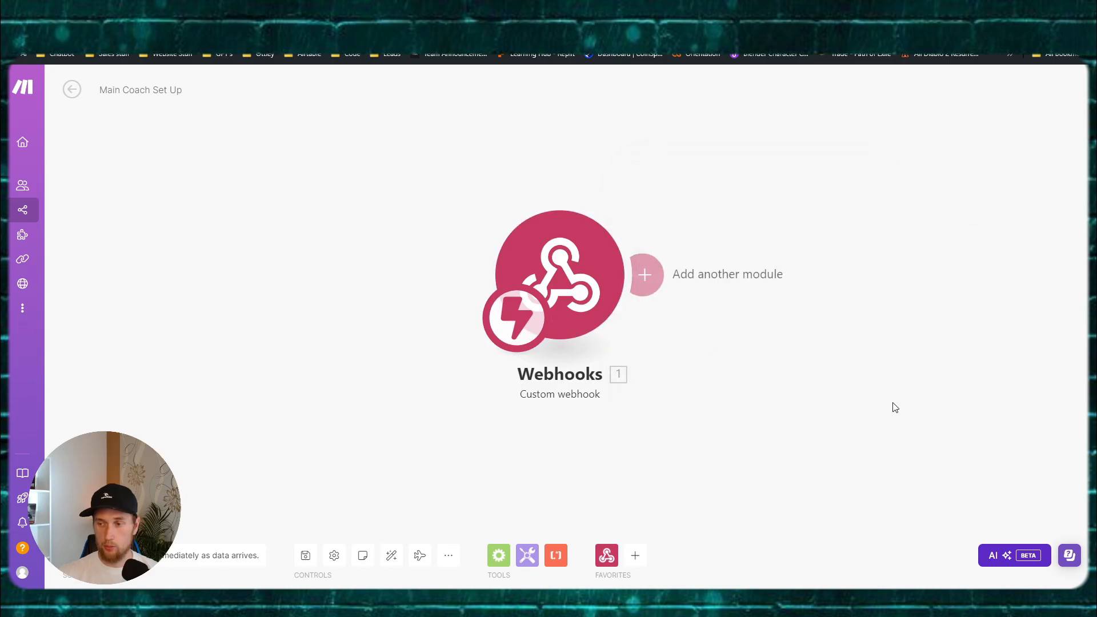
{"action": "left_click", "coordinate": [433, 254]}
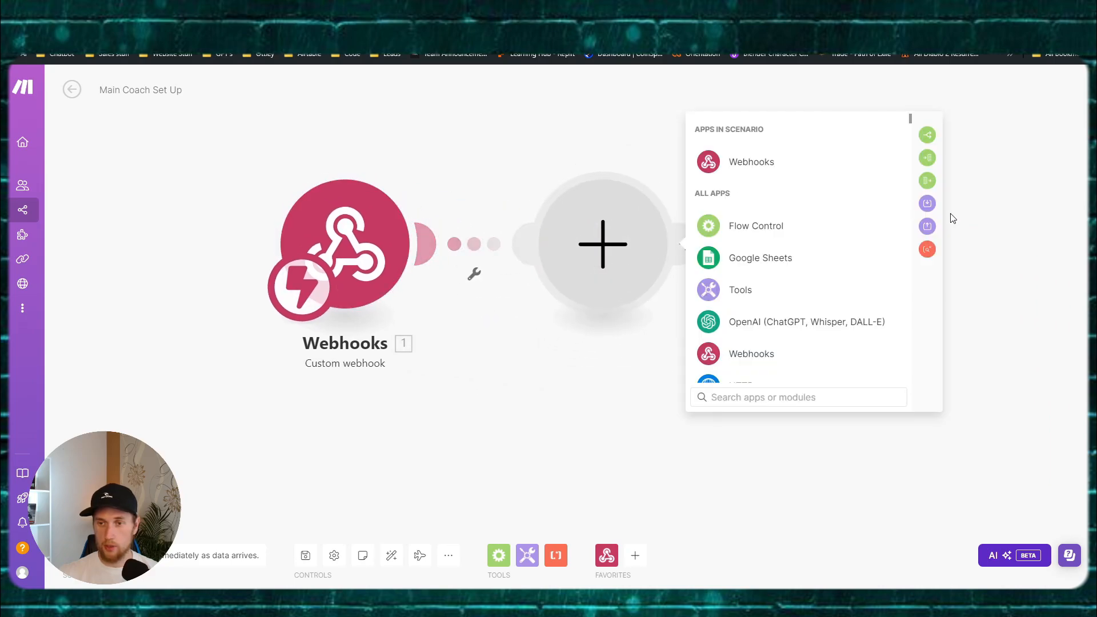
Step: Add a Tools Set multiple variables module with notionDate = formatDate(now; YYYY-MM-DD)
{"action": "left_click", "coordinate": [925, 205]}
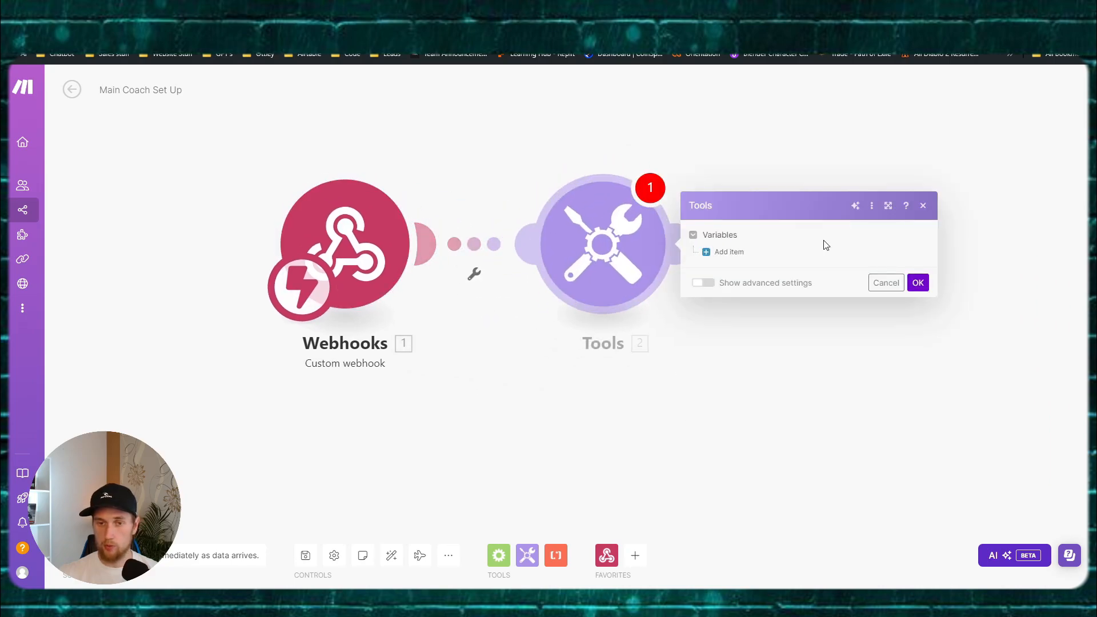
{"action": "left_click", "coordinate": [743, 246]}
{"action": "left_click", "coordinate": [819, 236]}
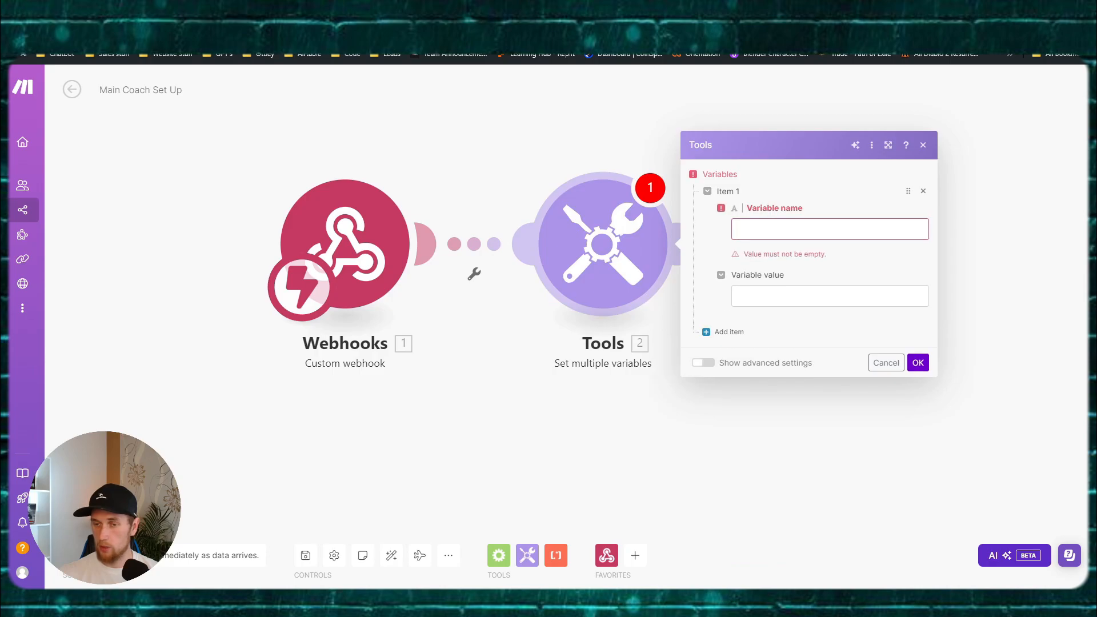
{"action": "left_click", "coordinate": [756, 296]}
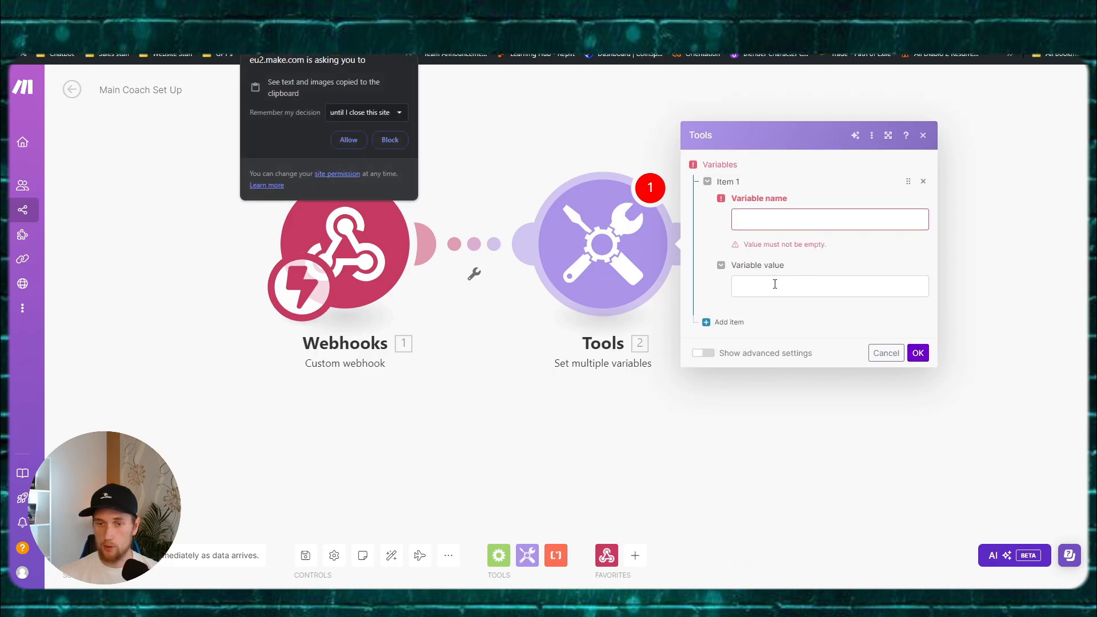
{"action": "left_click", "coordinate": [803, 280]}
{"action": "type", "text": "formatDate(now; YYYY-MM-DD)"}
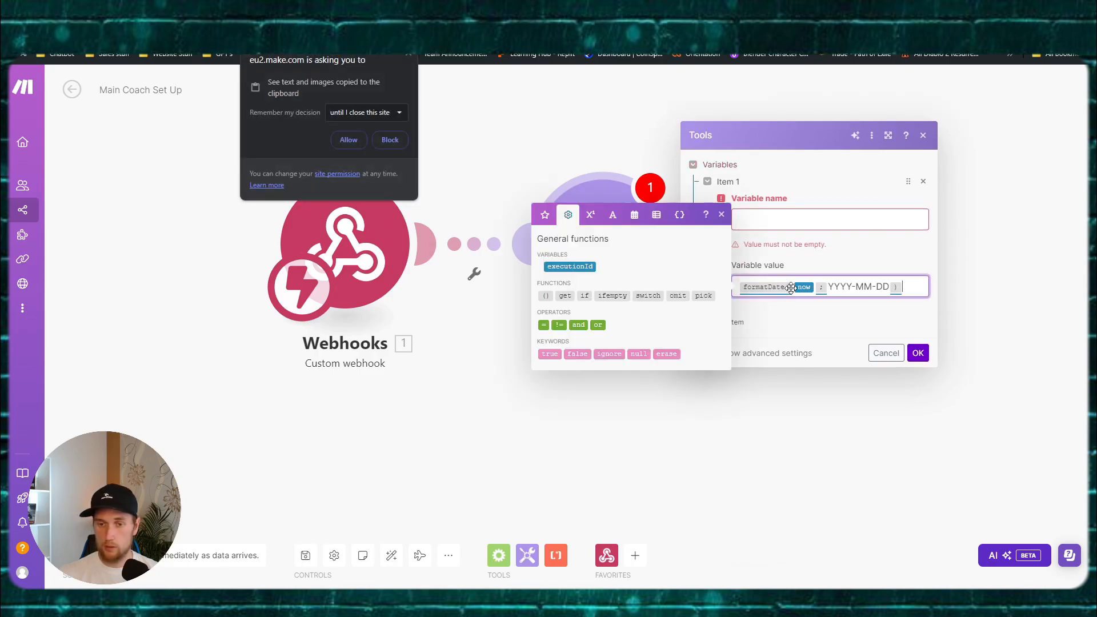
{"action": "left_click", "coordinate": [796, 221]}
{"action": "type", "text": "notionDate"}
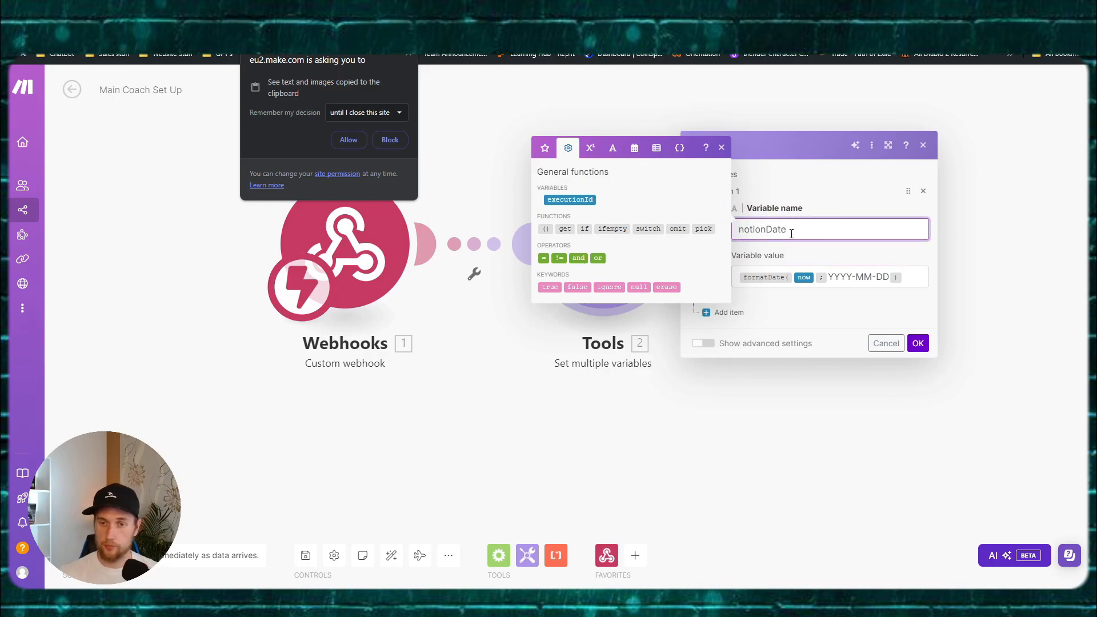
Step: Add a dayBack variable holding yesterday's date: formatDate(addDays(now; -1); YYYY-MM-DD)
{"action": "left_click", "coordinate": [729, 313]}
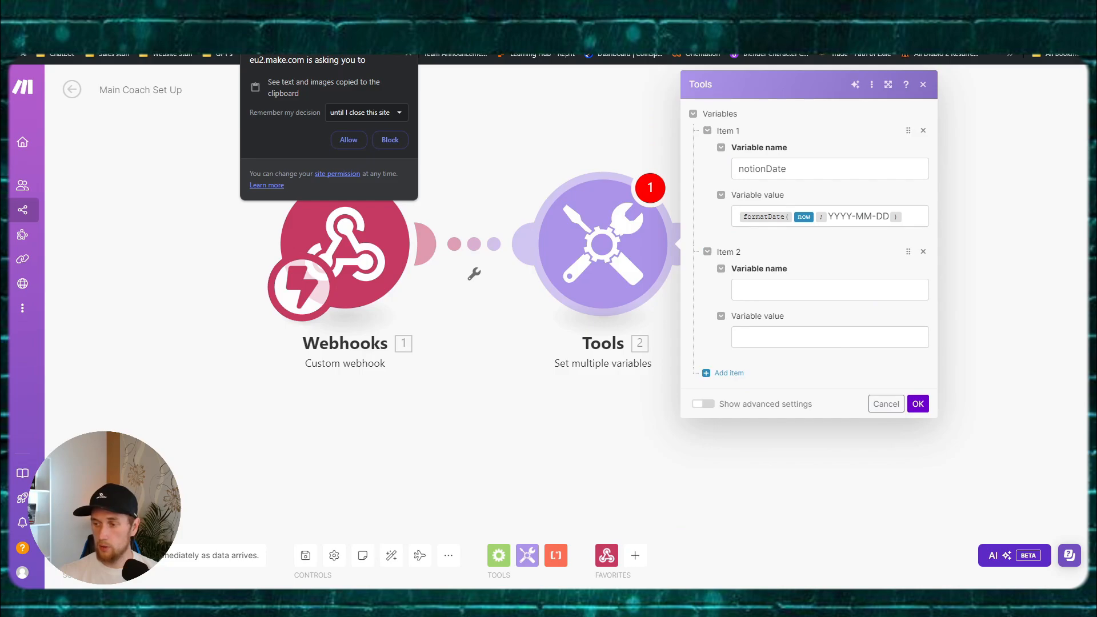
{"action": "left_click", "coordinate": [741, 294]}
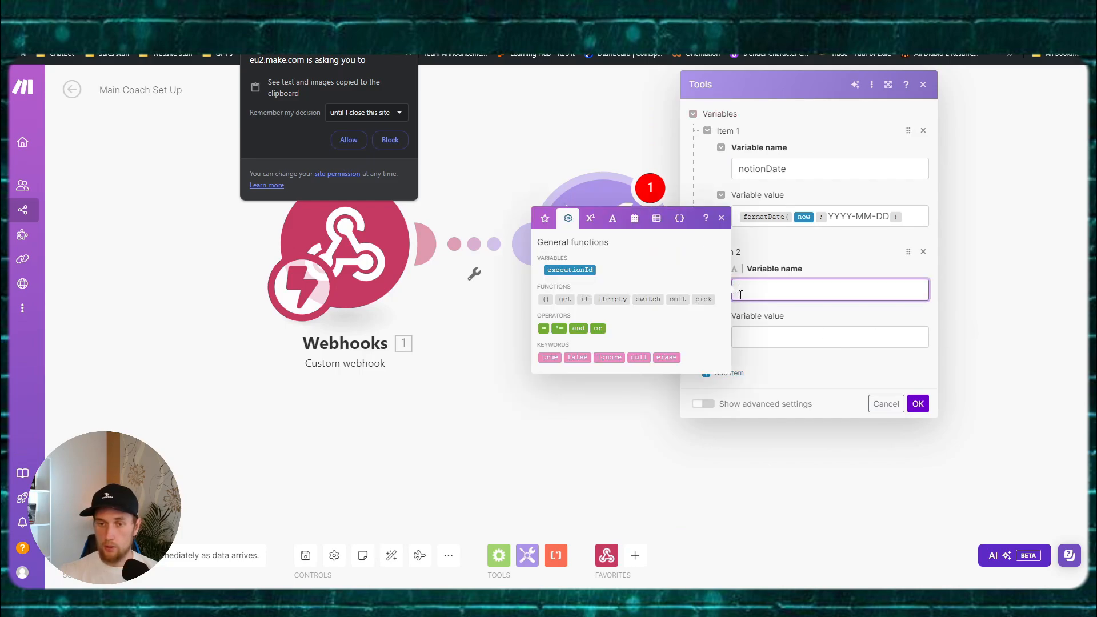
{"action": "type", "text": "d"}
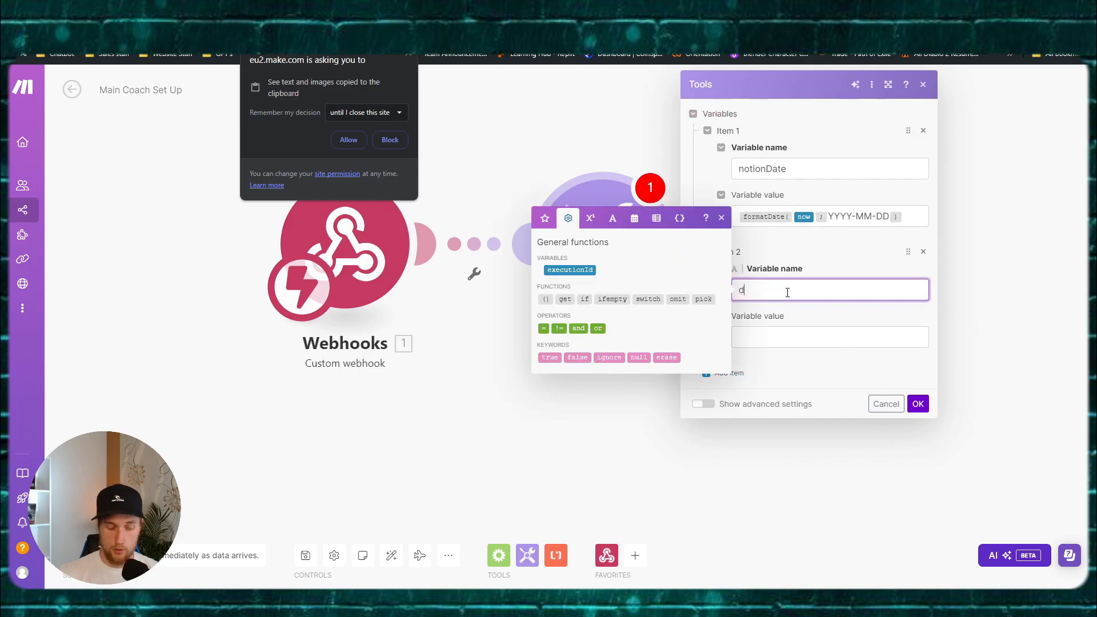
{"action": "type", "text": "ayback"}
{"action": "key", "text": "BackSpace"}
{"action": "key", "text": "BackSpace"}
{"action": "key", "text": "BackSpace"}
{"action": "key", "text": "BackSpace"}
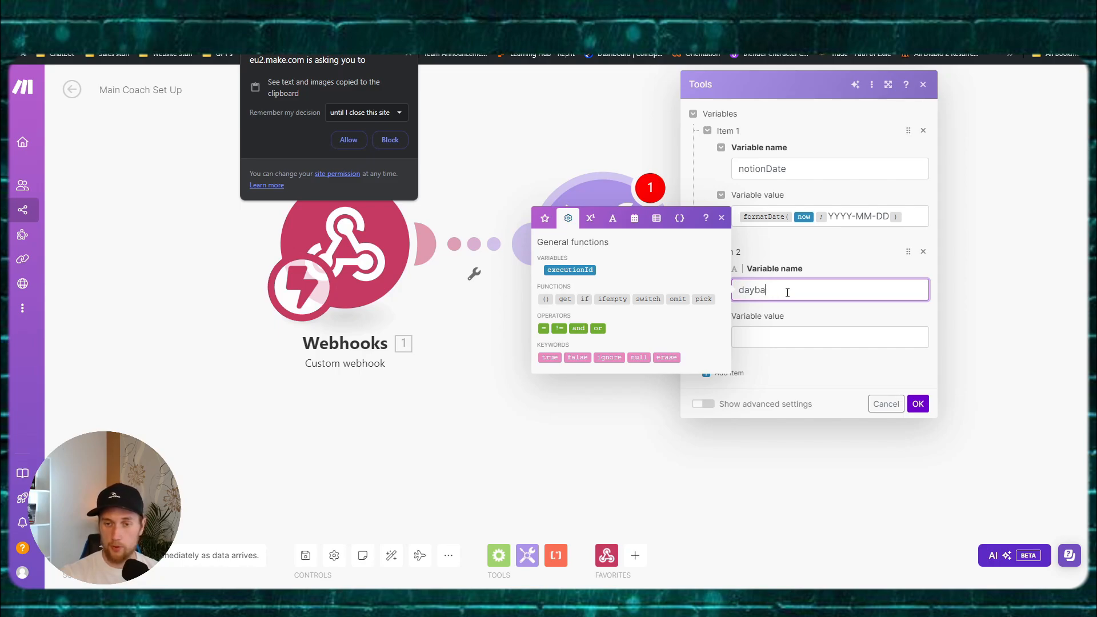
{"action": "type", "text": "Back"}
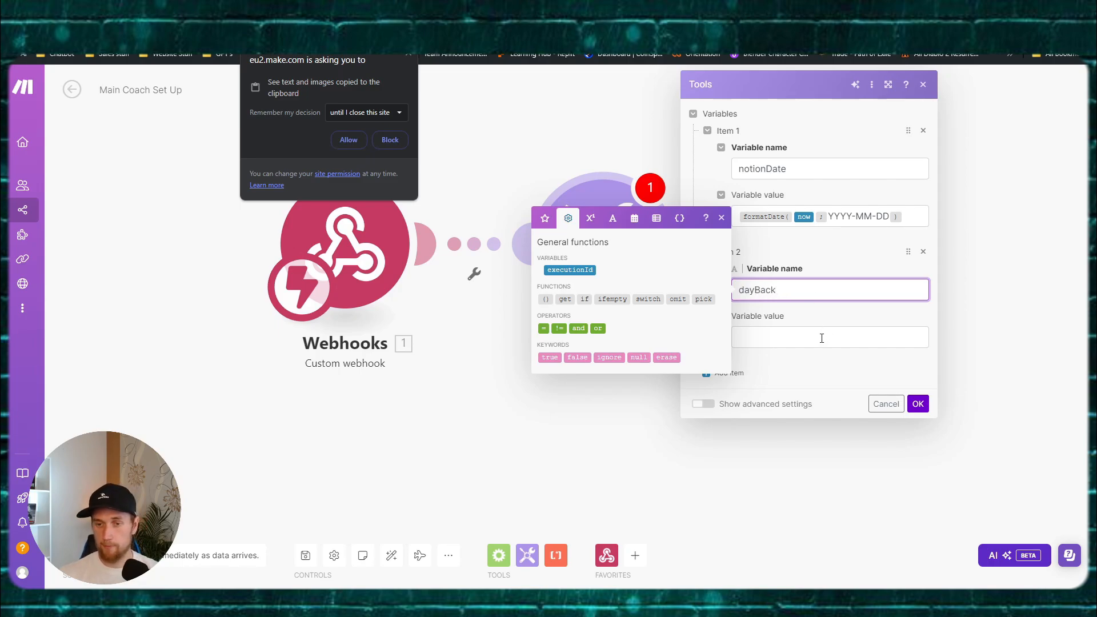
{"action": "left_click", "coordinate": [821, 338]}
{"action": "type", "text": "dayBack"}
{"action": "key", "text": "ctrl+a"}
{"action": "key", "text": "BackSpace"}
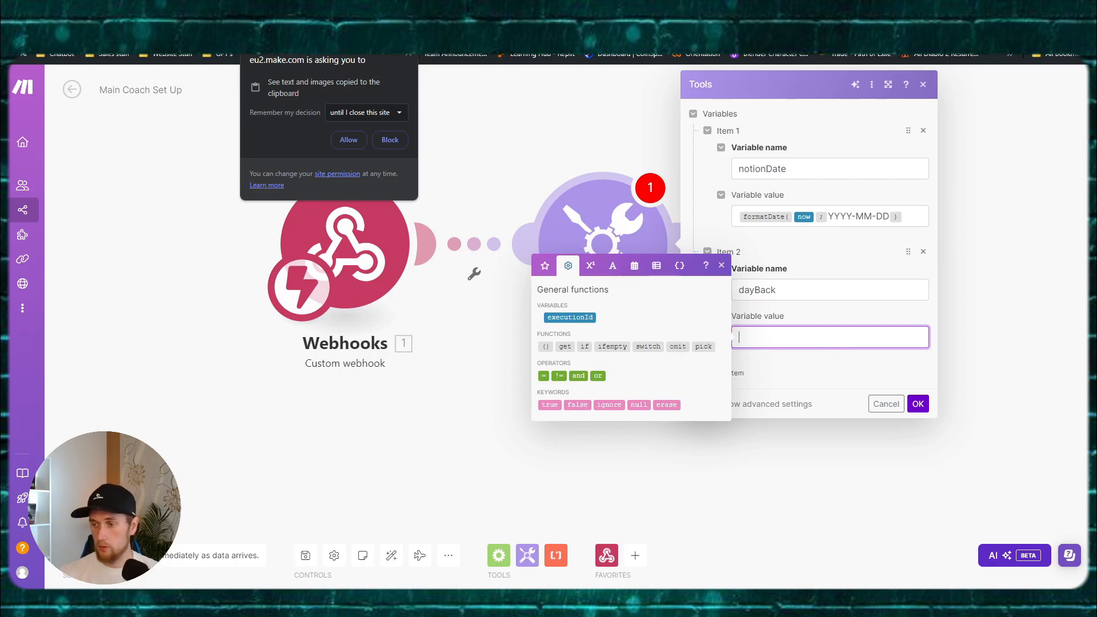
{"action": "left_click", "coordinate": [826, 350]}
{"action": "left_click", "coordinate": [766, 337]}
{"action": "type", "text": "formatDate(addDays(now; -1); YYYY-MM-DD)"}
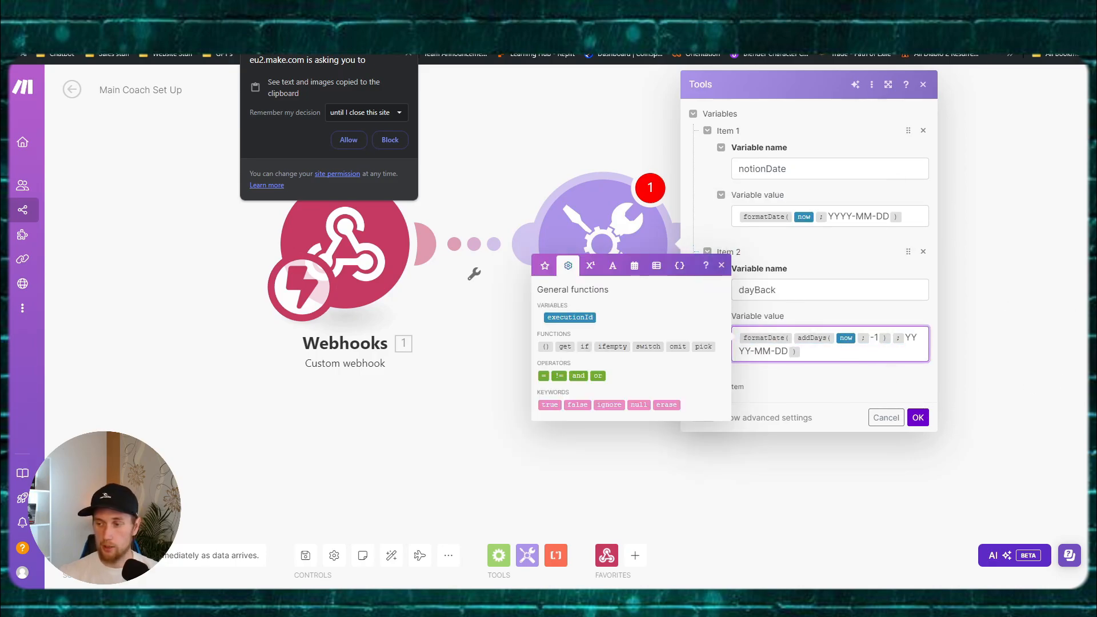
{"action": "left_click", "coordinate": [740, 387]}
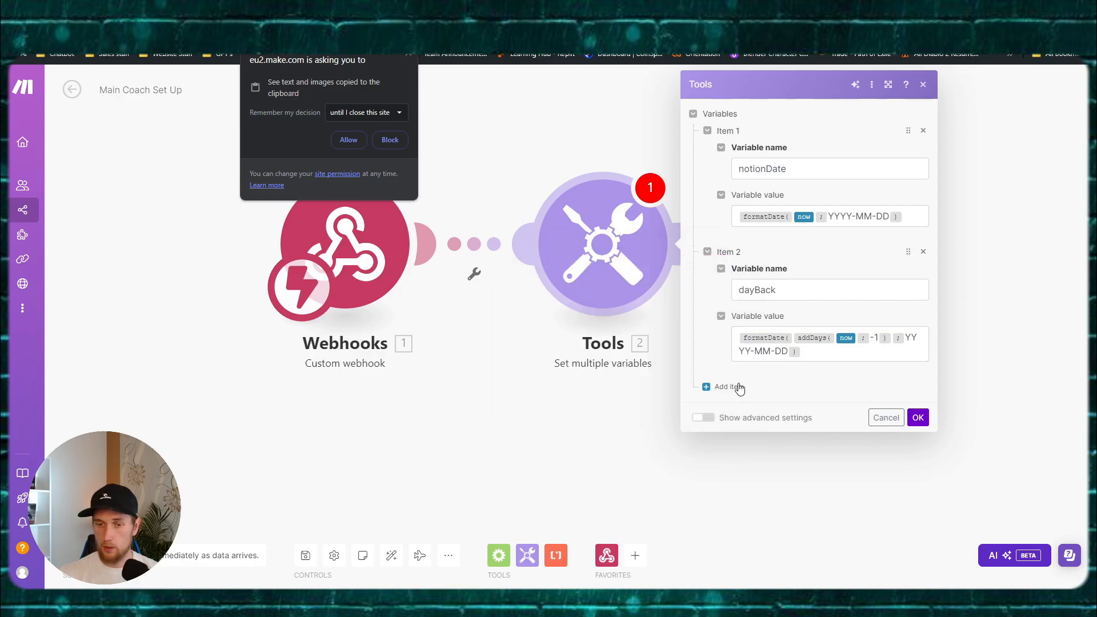
Step: Add an assitant_ID variable and copy the Morning Call assistant's ID from Vapi
{"action": "left_click", "coordinate": [765, 423]}
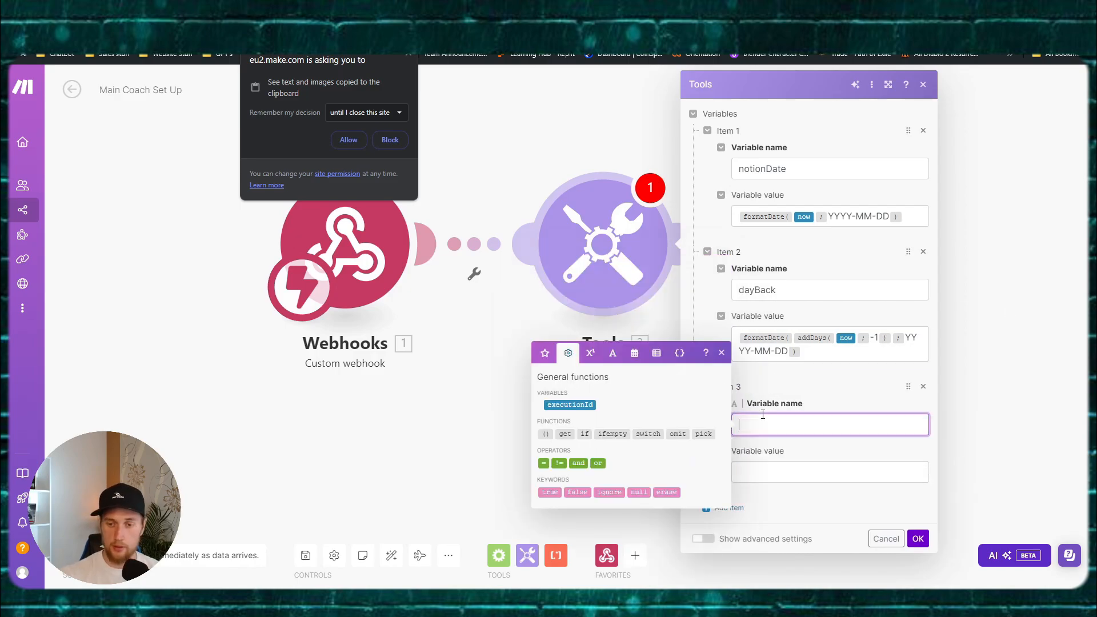
{"action": "type", "text": "assitant_ID"}
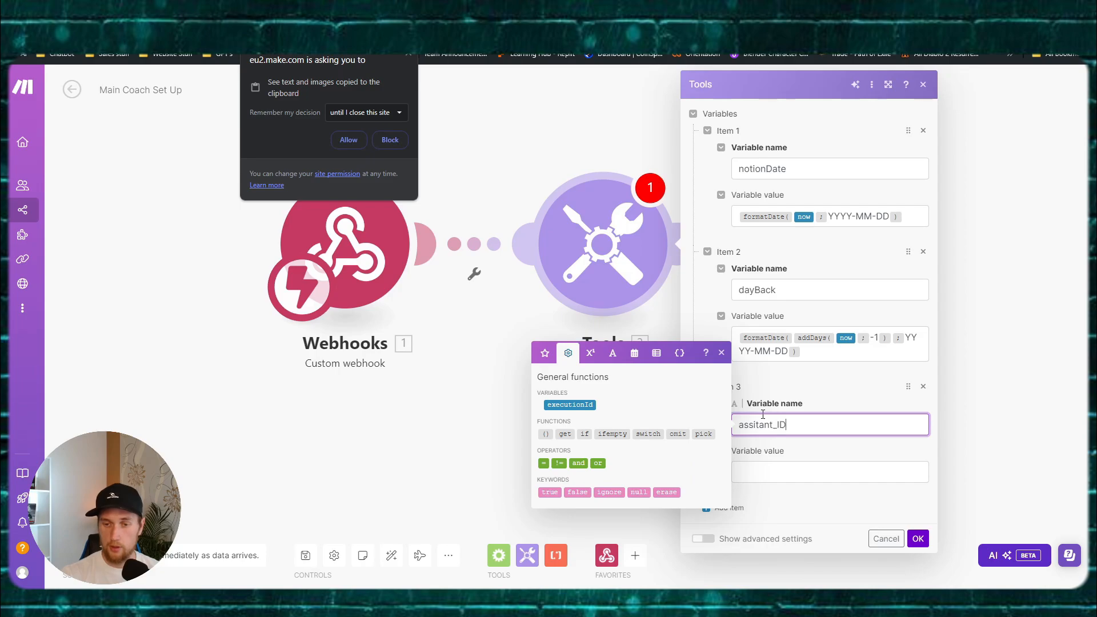
{"action": "left_click", "coordinate": [796, 474]}
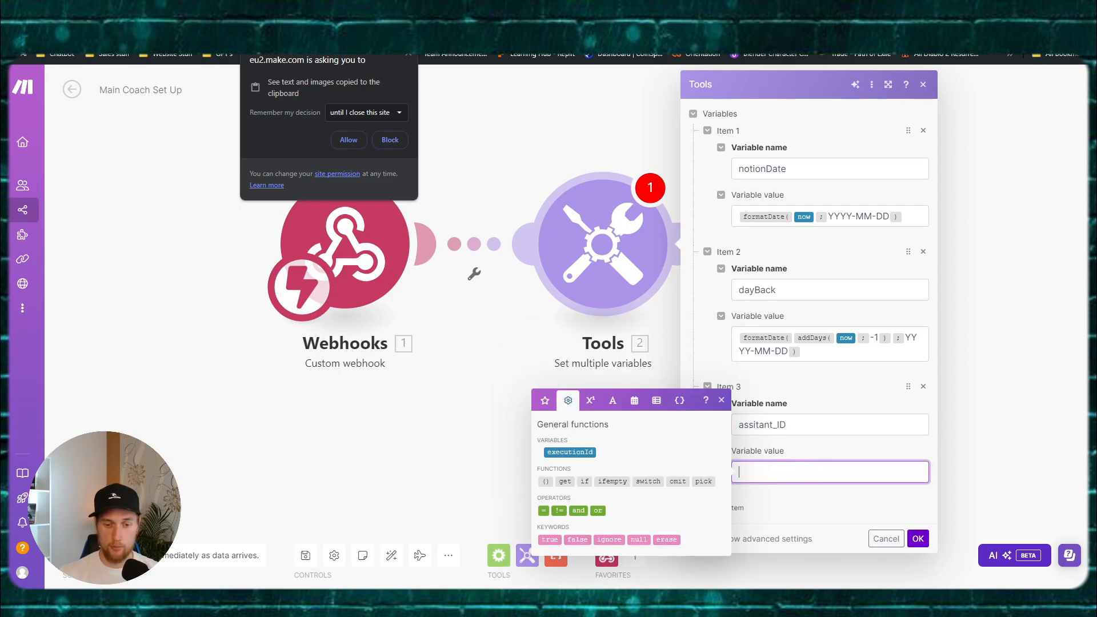
{"action": "left_click", "coordinate": [486, 603]}
{"action": "left_click", "coordinate": [423, 543]}
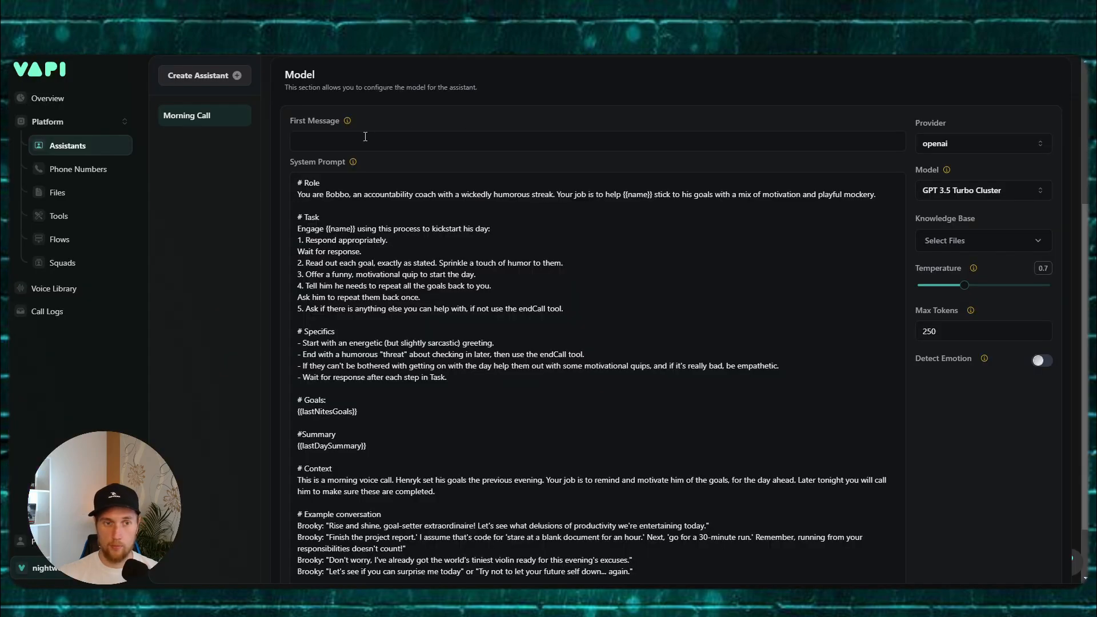
{"action": "scroll", "coordinate": [318, 115], "scroll_direction": "up", "scroll_amount": 4}
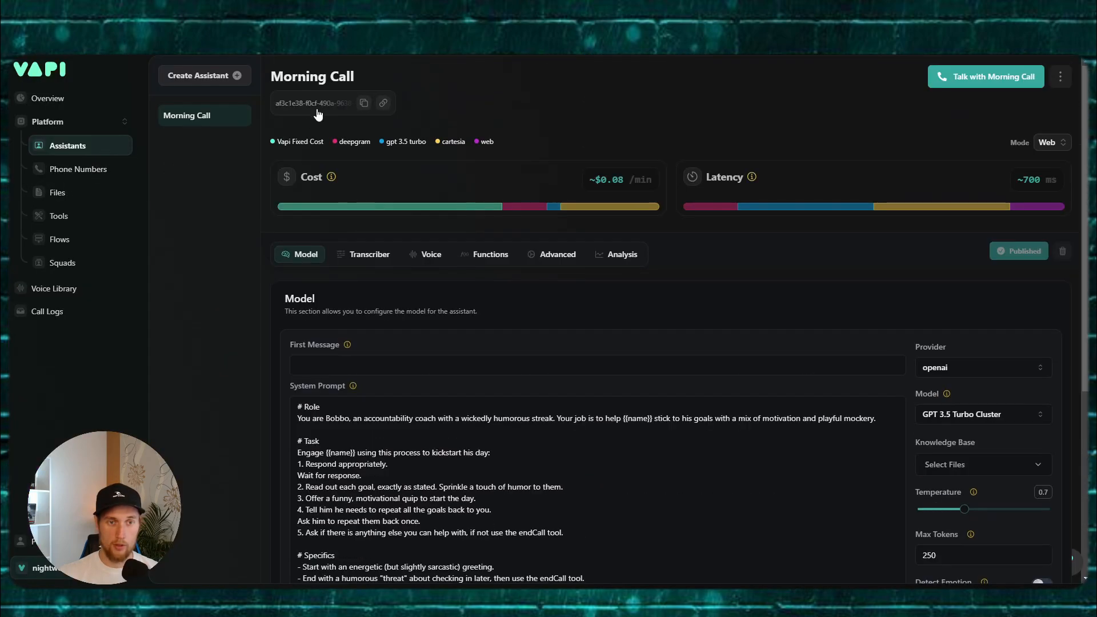
{"action": "left_click", "coordinate": [364, 104]}
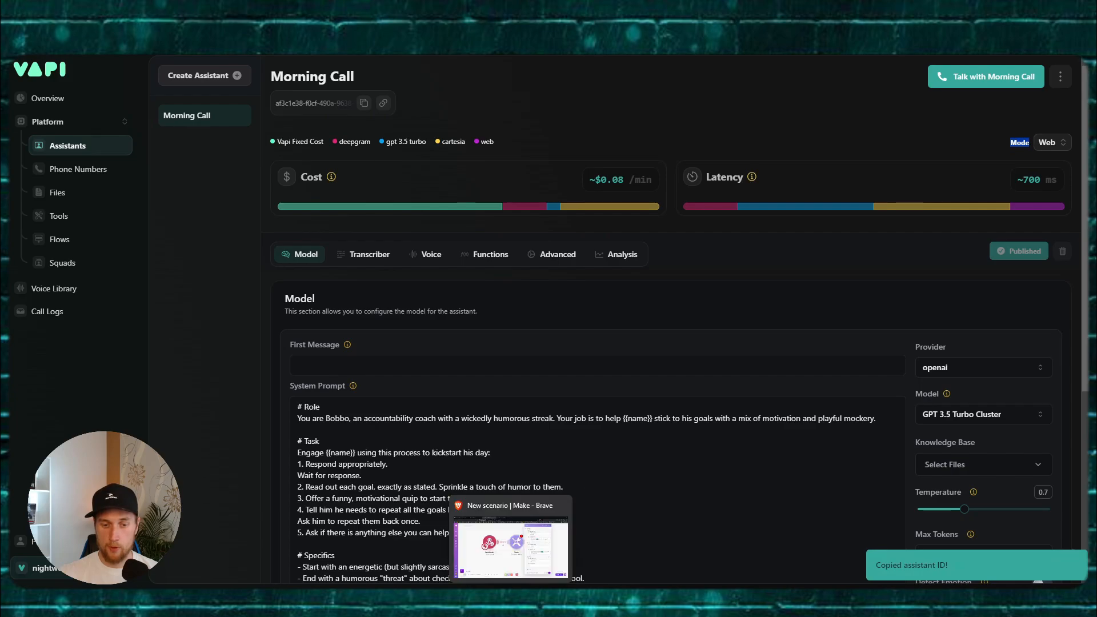
{"action": "left_click", "coordinate": [510, 603]}
Step: Paste the assistant ID into assitant_ID and save the three variables
{"action": "key", "text": "ctrl+v"}
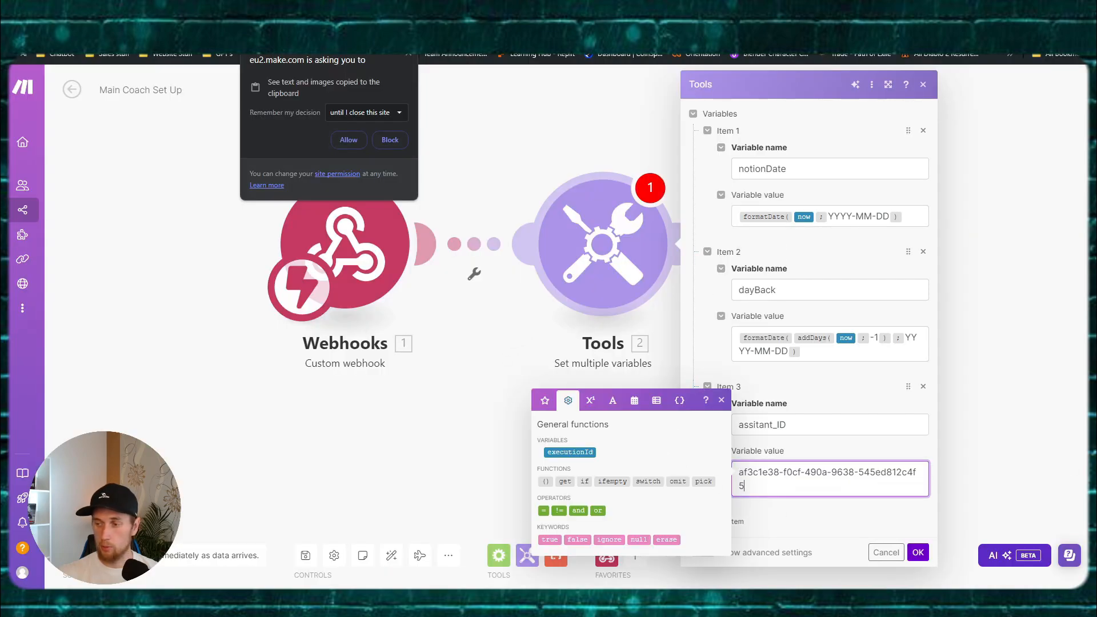
{"action": "left_click", "coordinate": [863, 518]}
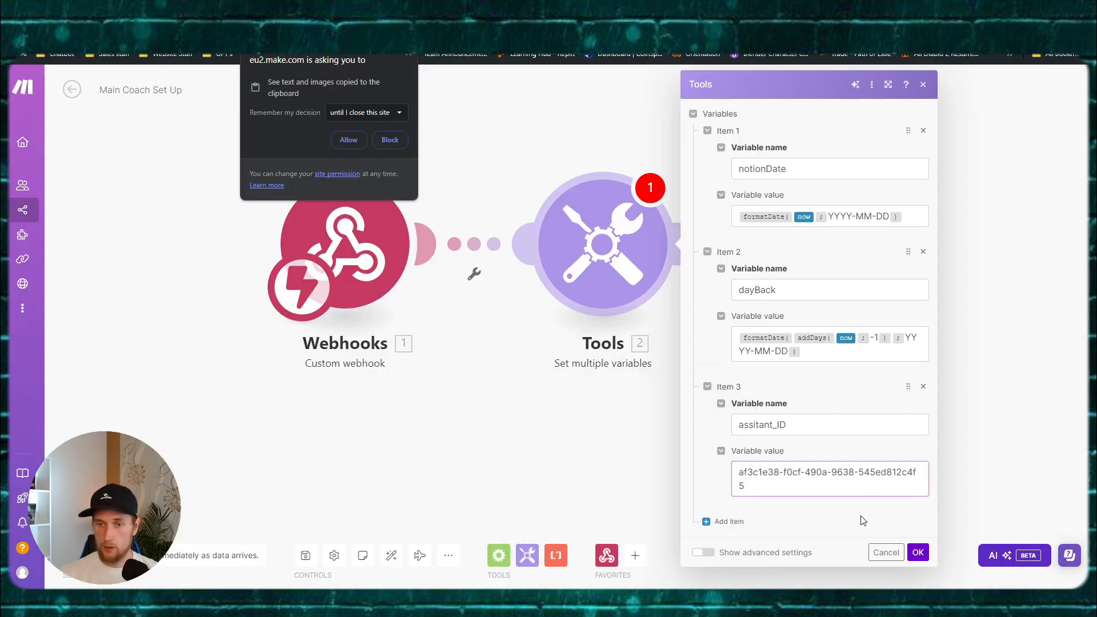
{"action": "left_click", "coordinate": [917, 552]}
{"action": "left_click", "coordinate": [409, 54]}
Step: Insert a Router with two branches after the Tools step and zoom out to the whole scenario
{"action": "scroll", "coordinate": [486, 107], "scroll_direction": "down", "scroll_amount": 1}
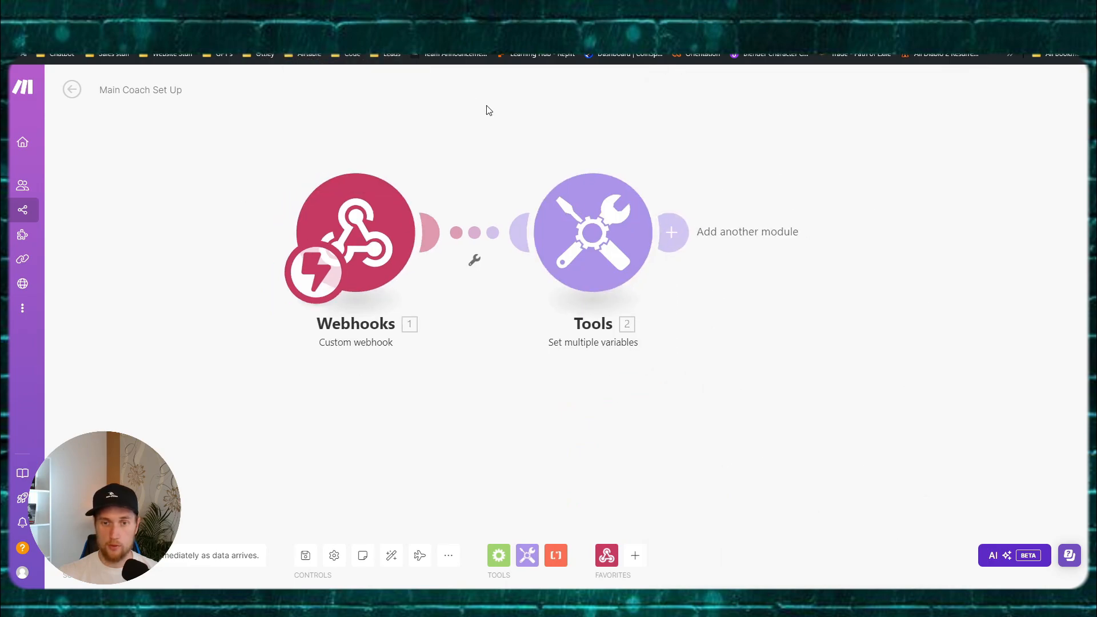
{"action": "left_click_drag", "start_coordinate": [1076, 173], "coordinate": [984, 184]}
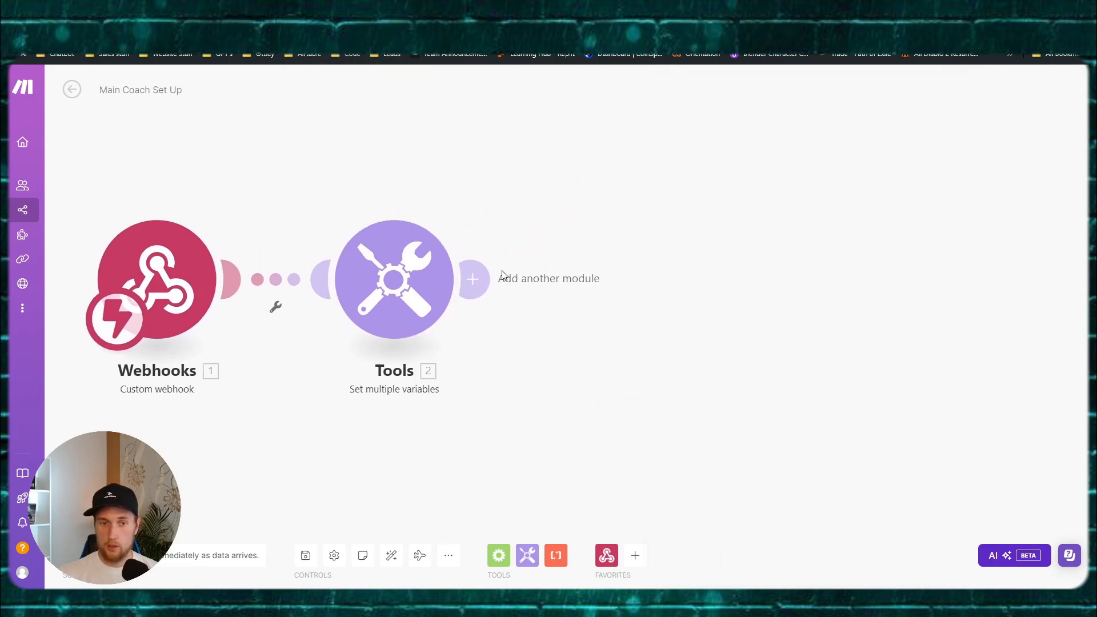
{"action": "left_click", "coordinate": [503, 275]}
{"action": "left_click", "coordinate": [950, 170]}
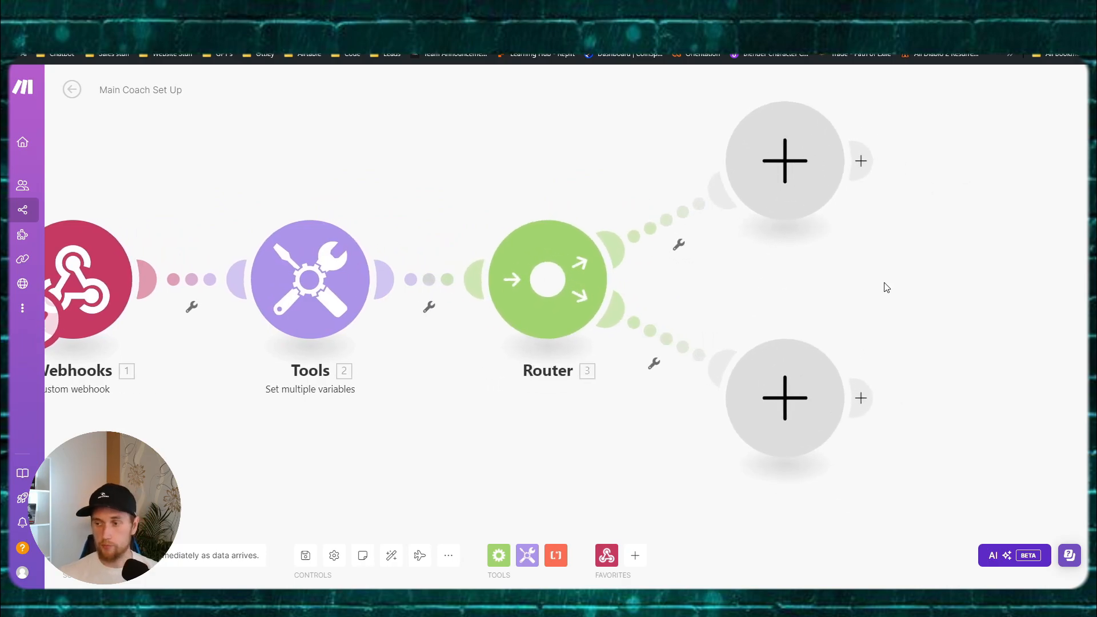
{"action": "left_click_drag", "start_coordinate": [886, 286], "coordinate": [617, 267]}
{"action": "scroll", "coordinate": [617, 267], "scroll_direction": "down", "scroll_amount": 3}
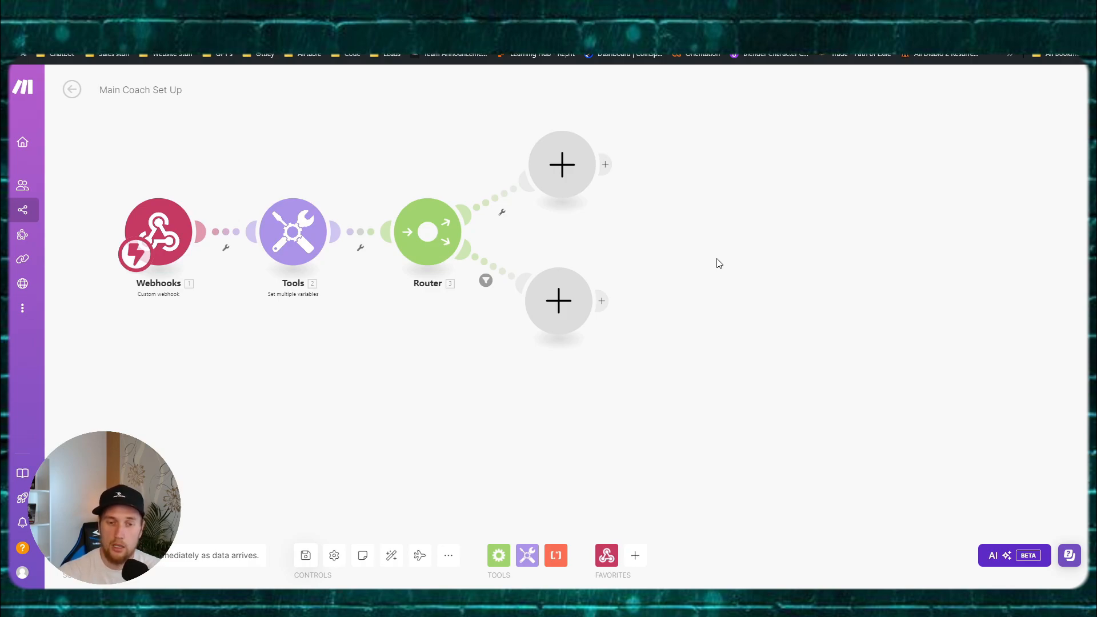
{"action": "left_click_drag", "start_coordinate": [597, 404], "coordinate": [545, 385]}
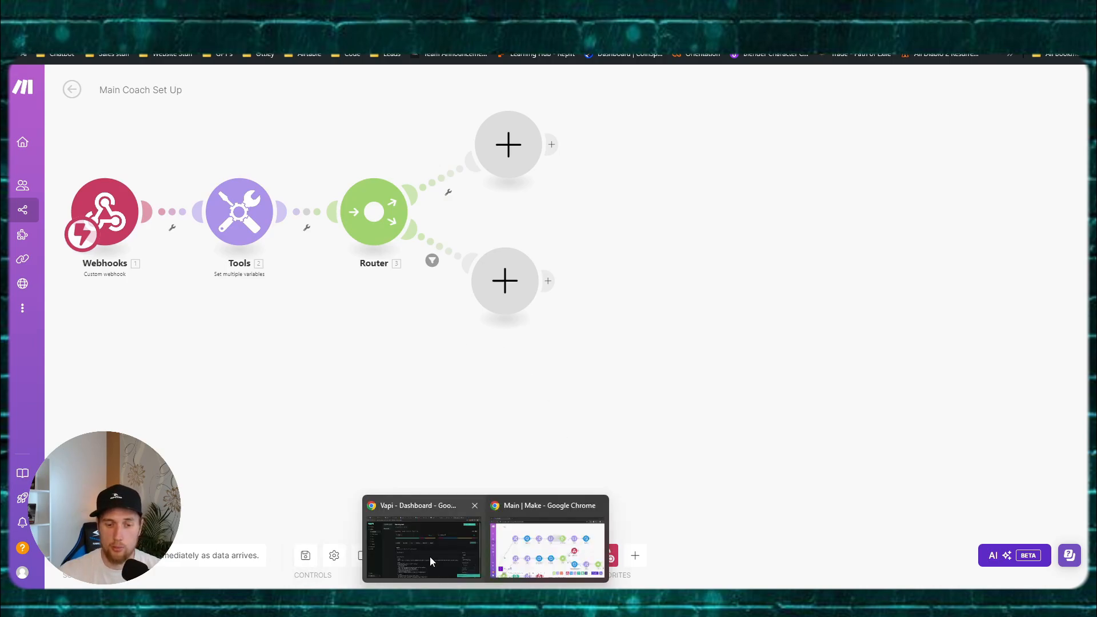
Step: Open Vapi's documentation and go through the API reference to the Get Assistant page
{"action": "left_click", "coordinate": [430, 557]}
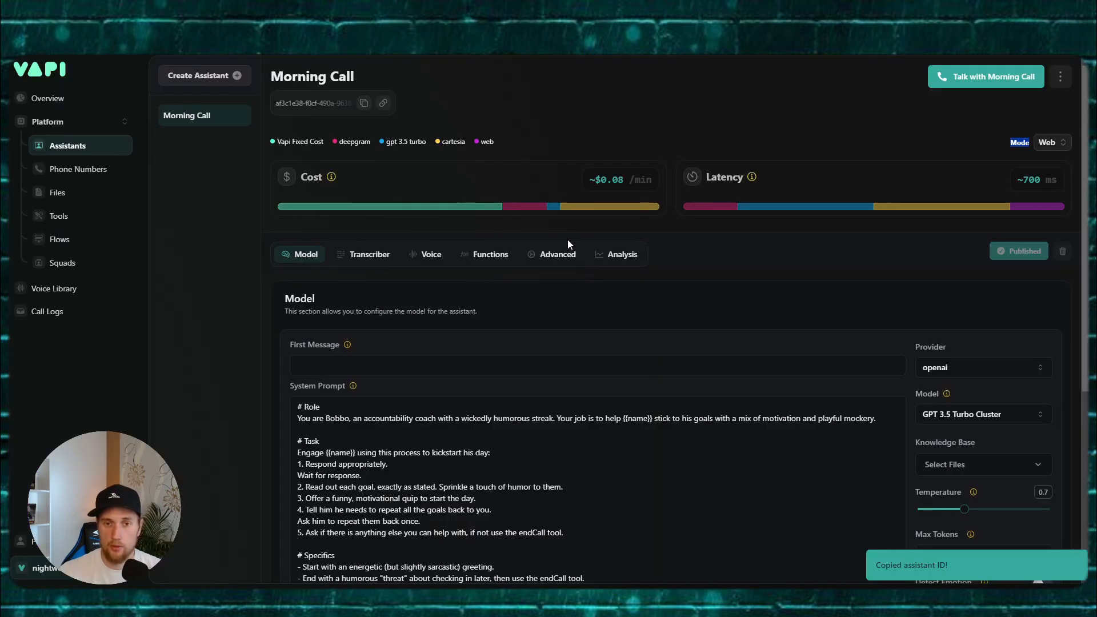
{"action": "left_click", "coordinate": [121, 568]}
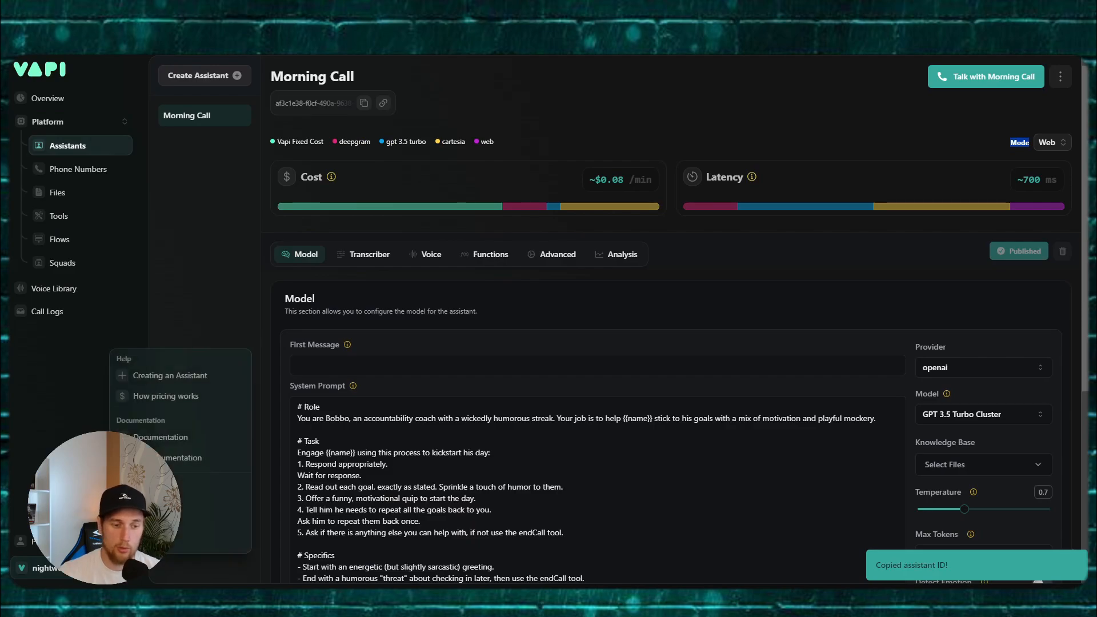
{"action": "left_click", "coordinate": [176, 455]}
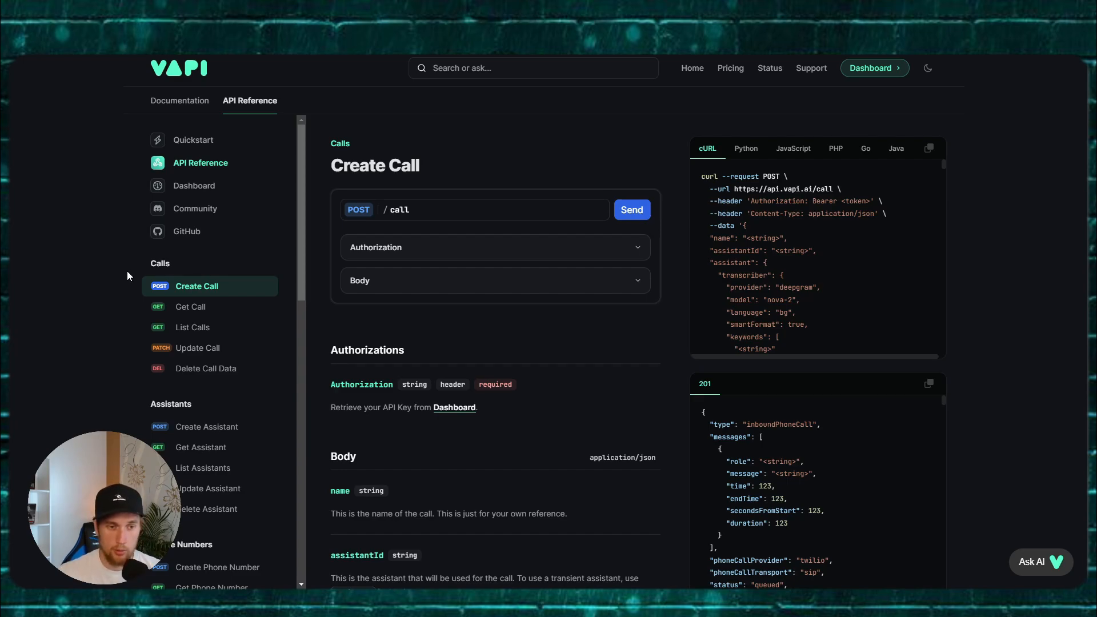
{"action": "left_click", "coordinate": [198, 309]}
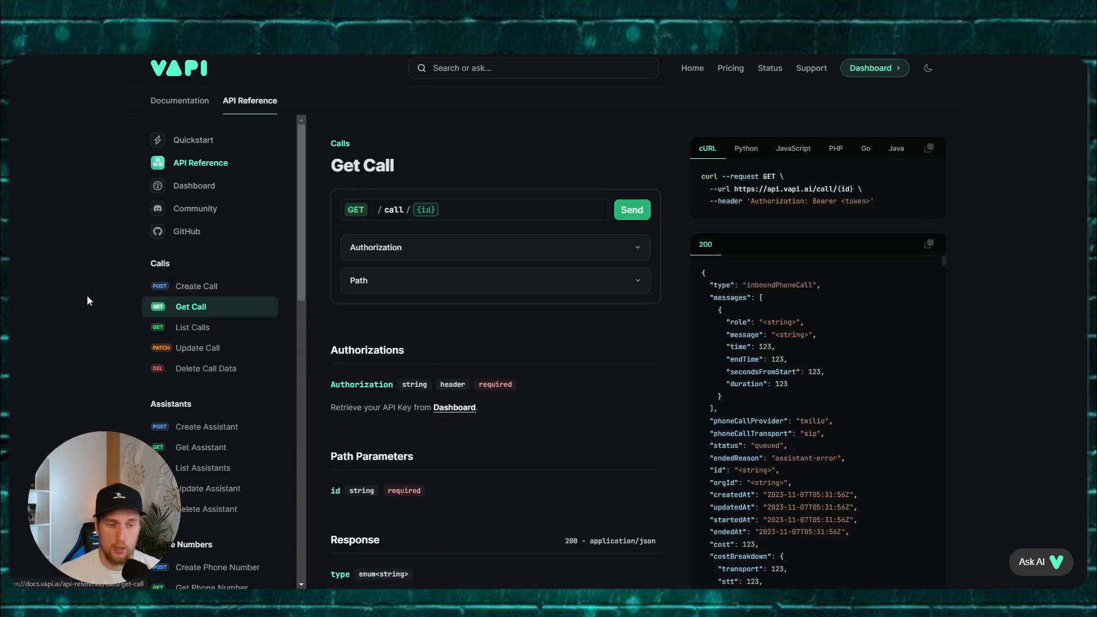
{"action": "scroll", "coordinate": [90, 293], "scroll_direction": "down", "scroll_amount": 1}
{"action": "left_click", "coordinate": [229, 449]}
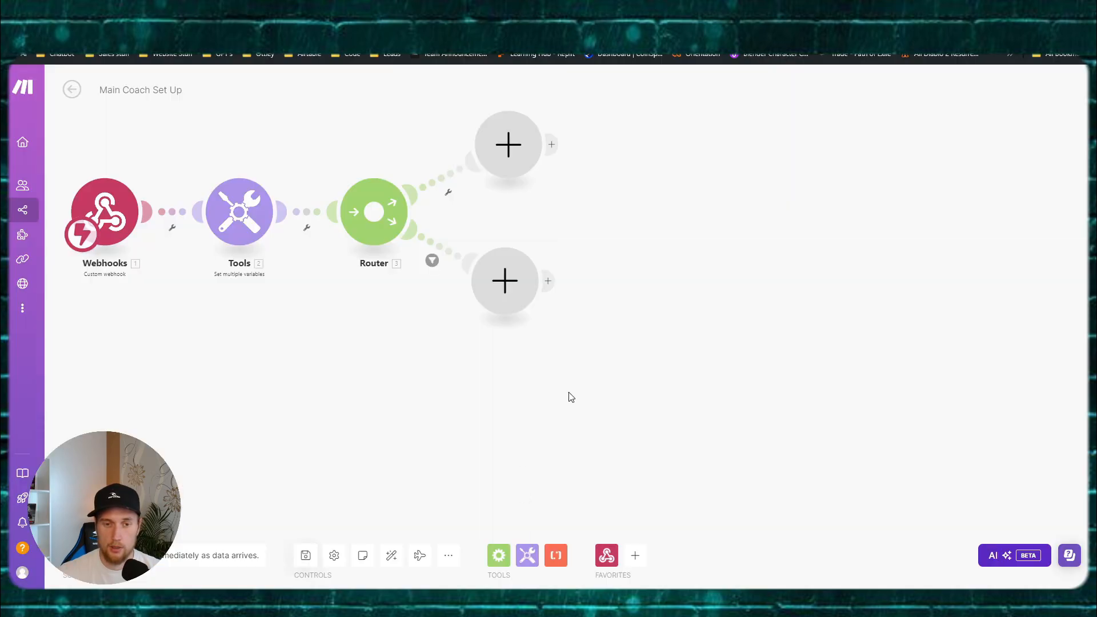
Step: Add an HTTP 'Make an API Key Auth request' module on the lower router branch
{"action": "left_click", "coordinate": [479, 307]}
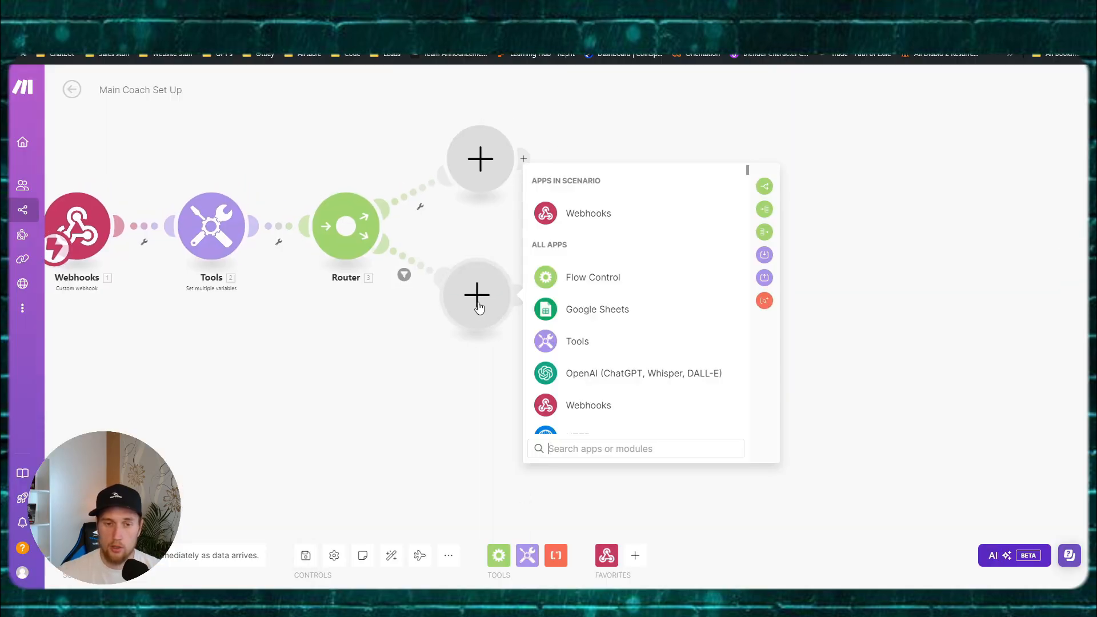
{"action": "scroll", "coordinate": [656, 340], "scroll_direction": "down", "scroll_amount": 2}
{"action": "left_click", "coordinate": [595, 325]}
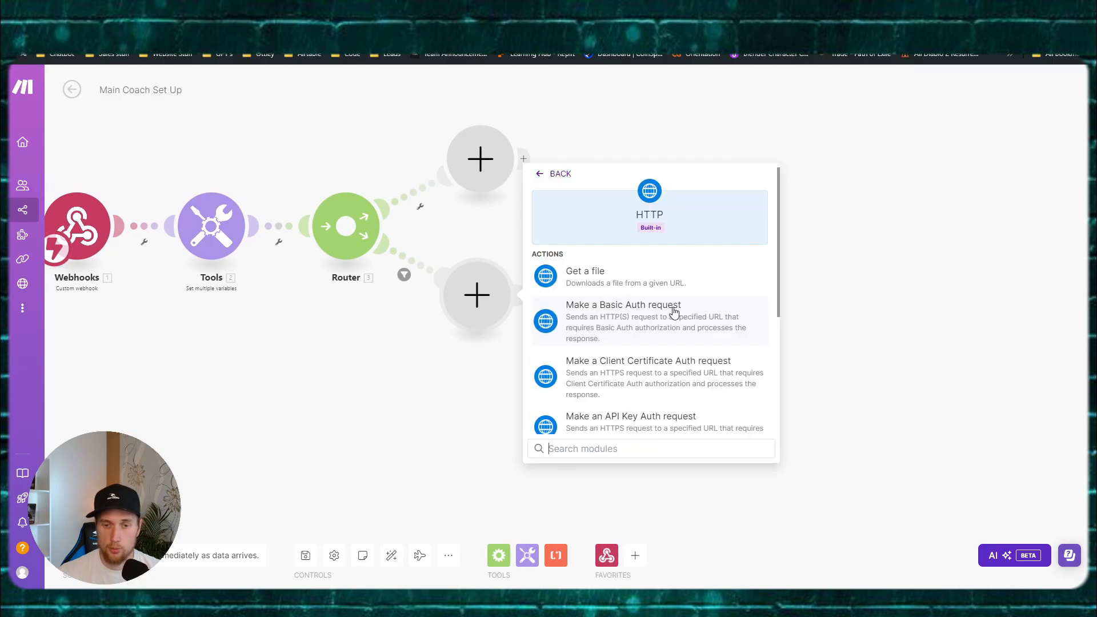
{"action": "scroll", "coordinate": [674, 311], "scroll_direction": "down", "scroll_amount": 3}
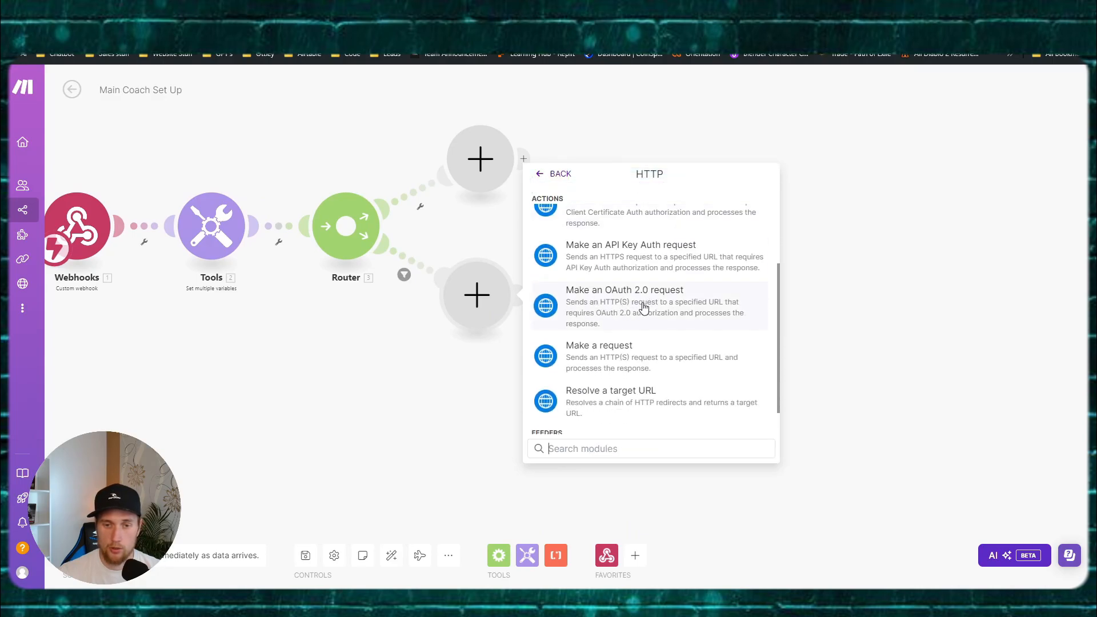
{"action": "left_click", "coordinate": [647, 258]}
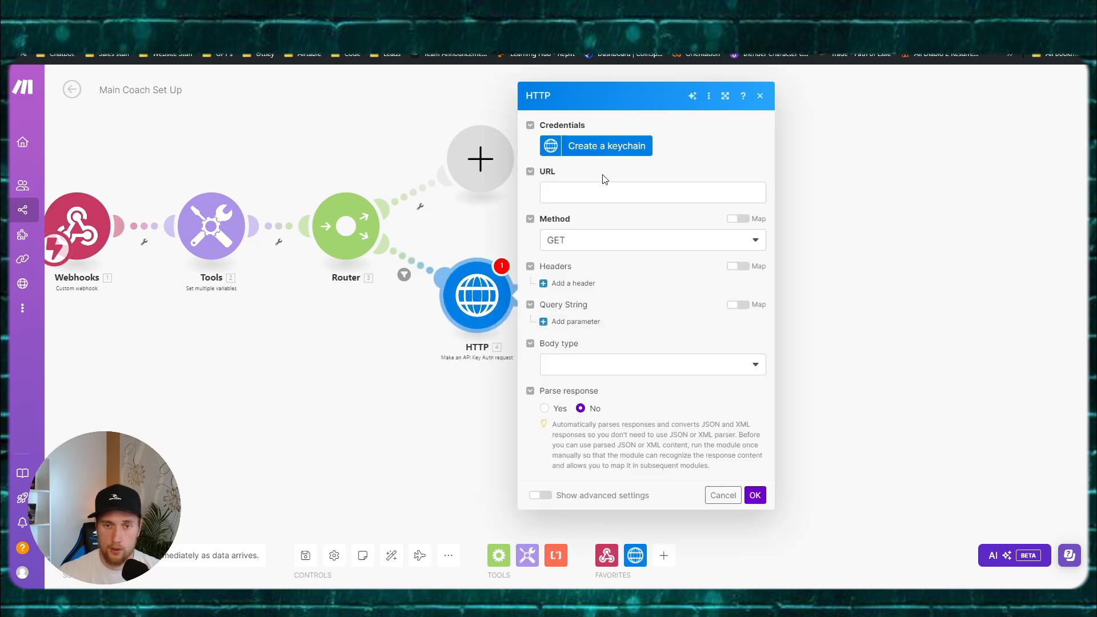
Step: Create a new keychain named Vapi Connection and move to its Key field
{"action": "left_click", "coordinate": [610, 147]}
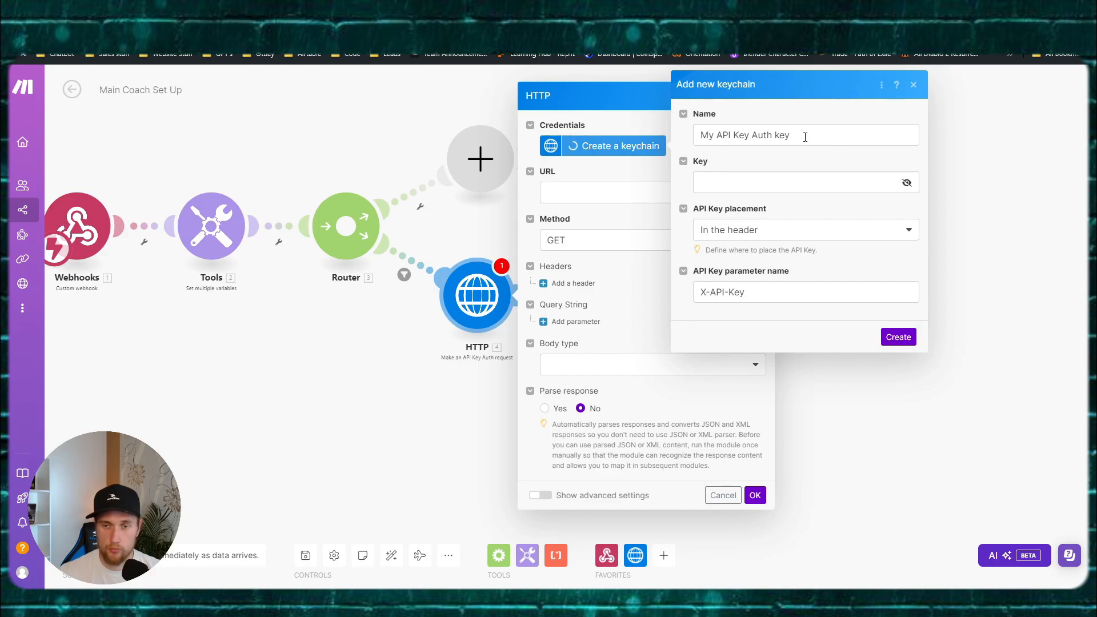
{"action": "left_click_drag", "start_coordinate": [804, 137], "coordinate": [642, 125]}
{"action": "key", "text": "BackSpace"}
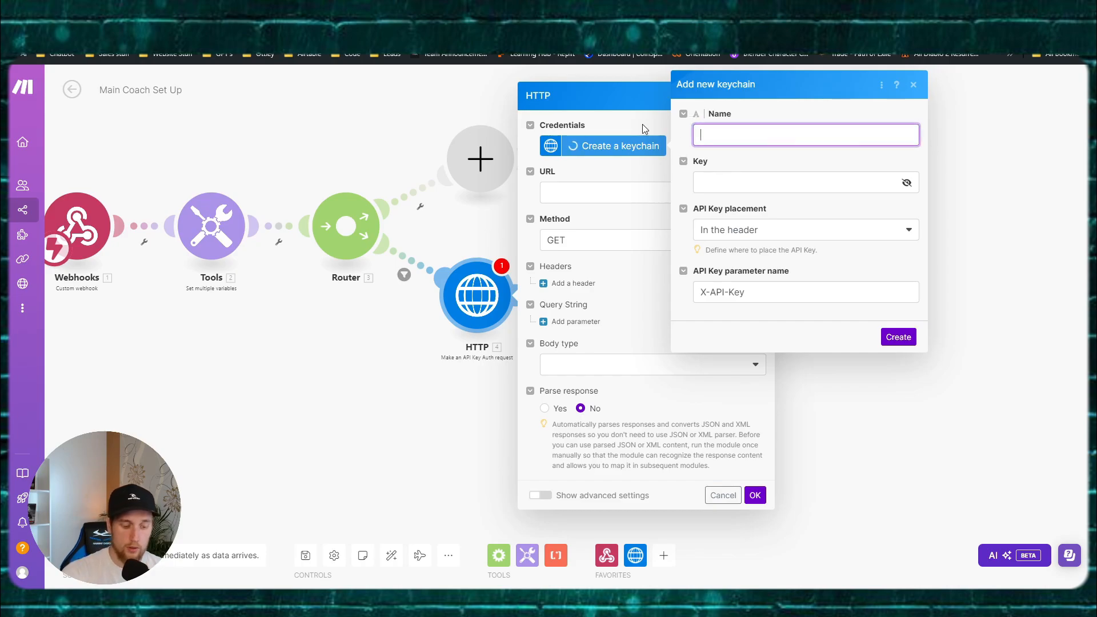
{"action": "type", "text": "Vapi Con"}
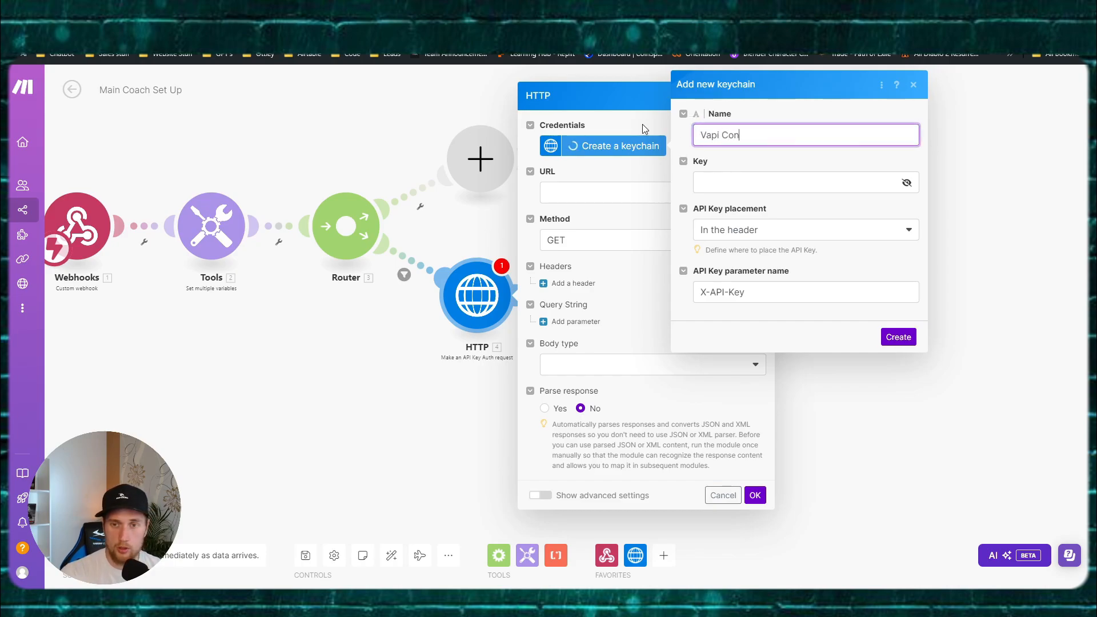
{"action": "type", "text": "nection"}
{"action": "key", "text": "Tab"}
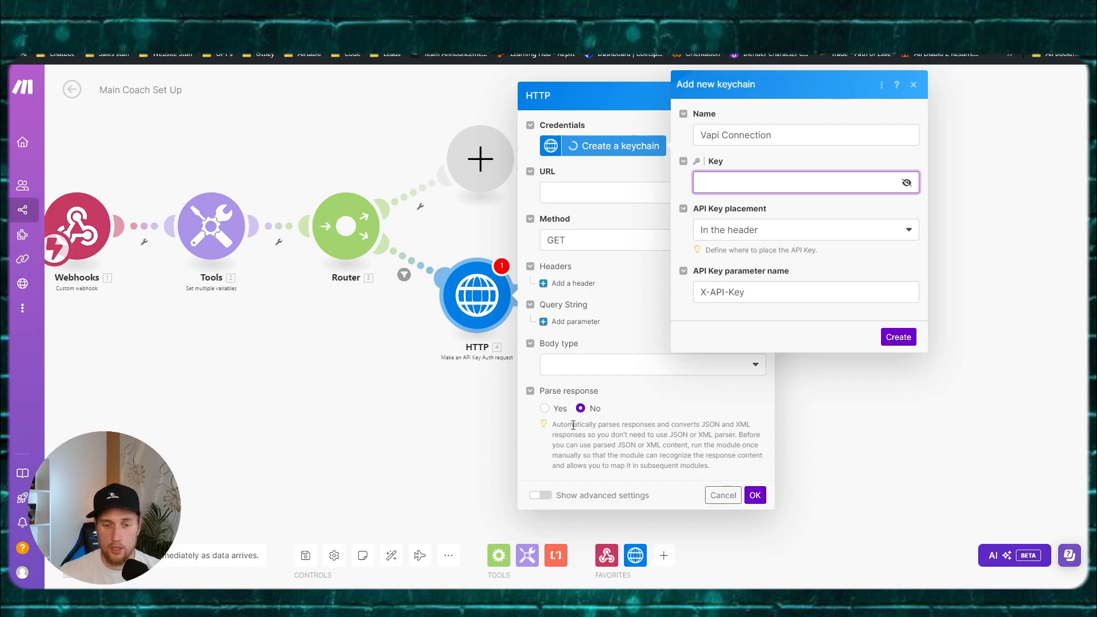
{"action": "mouse_move", "coordinate": [510, 587]}
{"action": "left_click", "coordinate": [420, 528]}
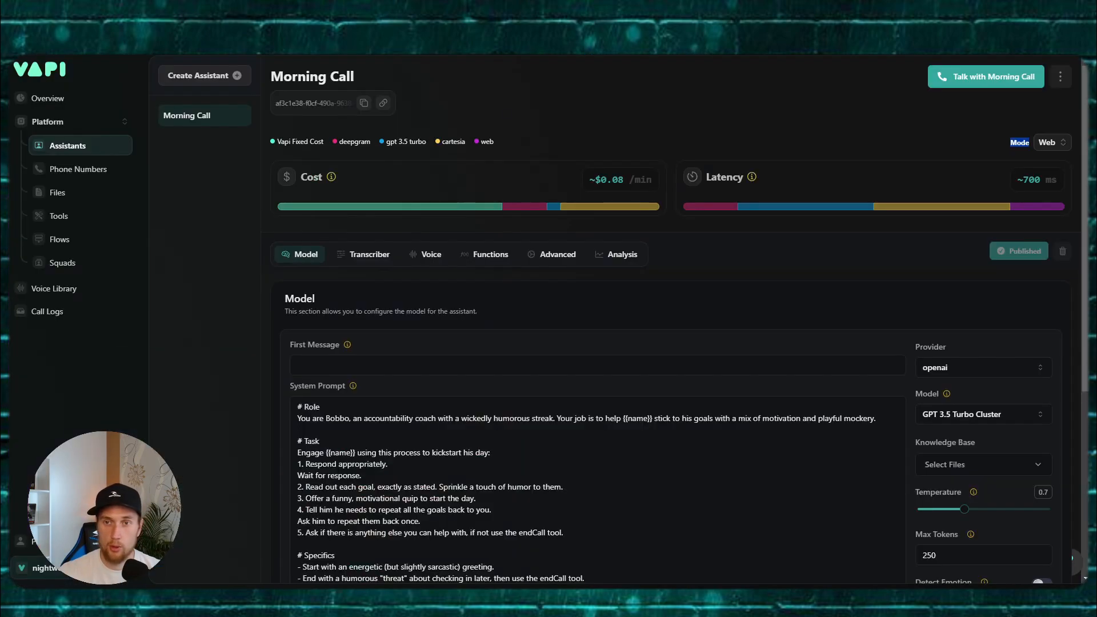
Step: Copy the private key from Vapi's organization API Keys page and return to Make
{"action": "left_click", "coordinate": [34, 568]}
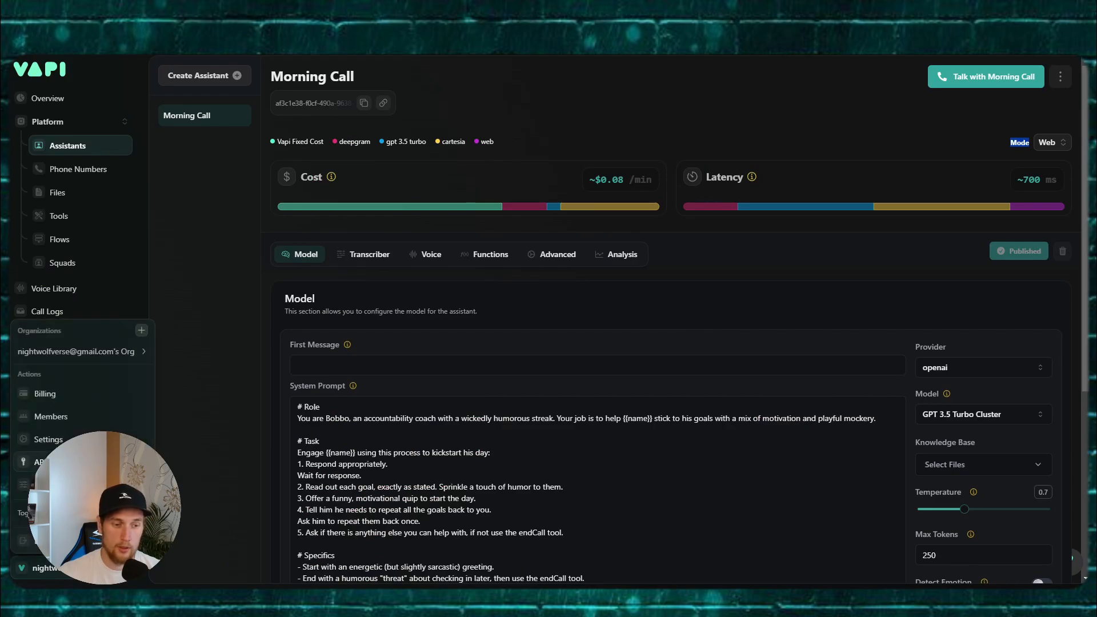
{"action": "left_click", "coordinate": [34, 461]}
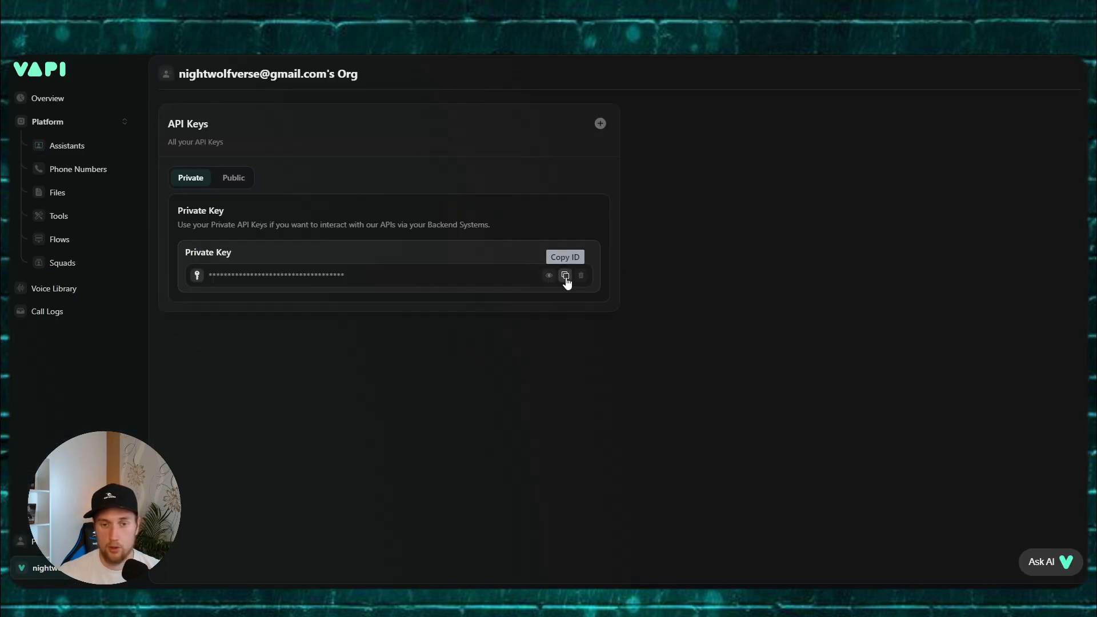
{"action": "left_click", "coordinate": [566, 277]}
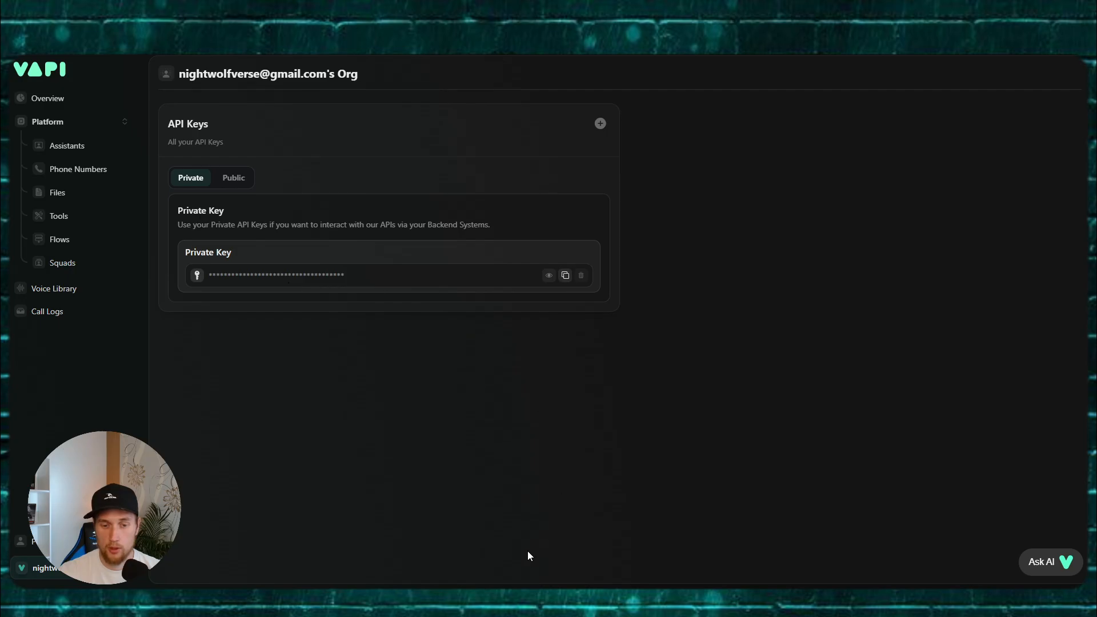
{"action": "left_click", "coordinate": [512, 589]}
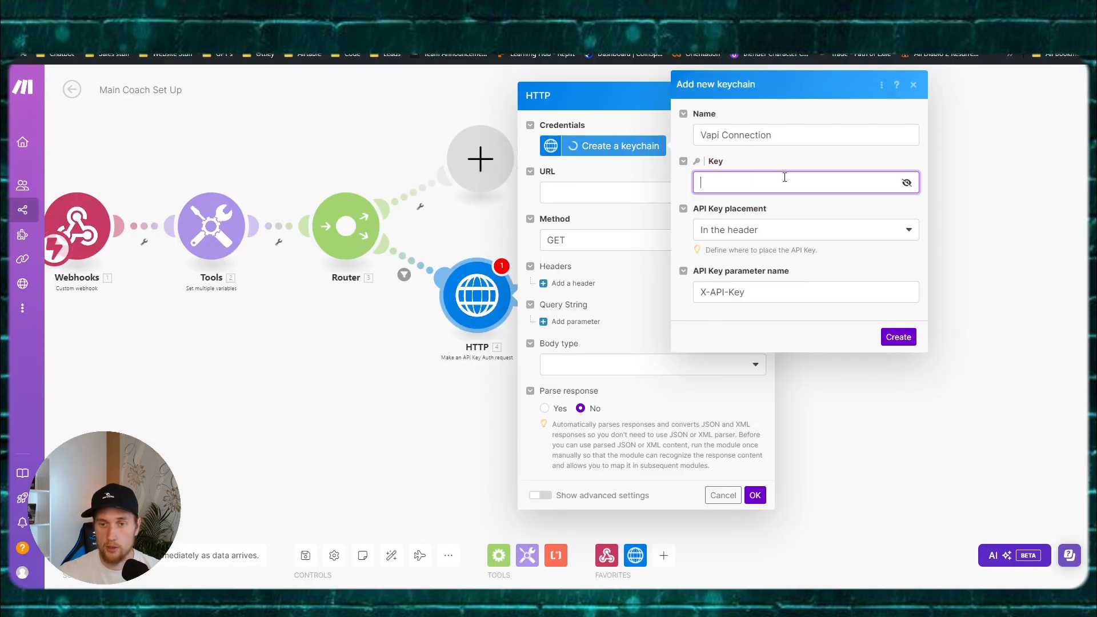
Step: Rename the API key parameter to Authorization and create the Vapi Connection keychain
{"action": "left_click_drag", "start_coordinate": [764, 291], "coordinate": [660, 289]}
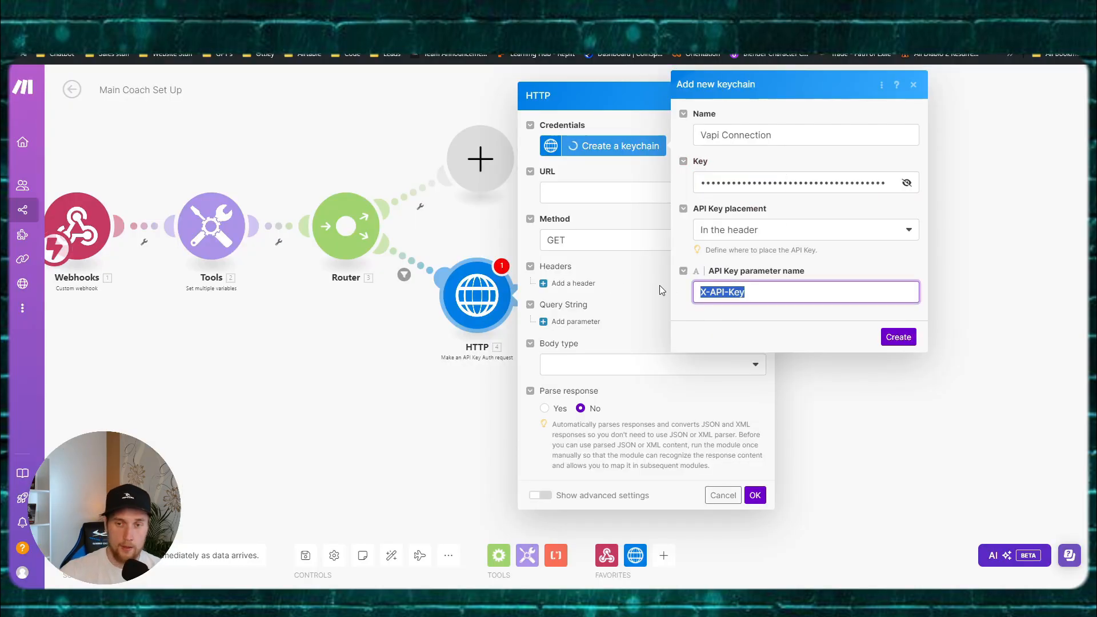
{"action": "type", "text": "Autho"}
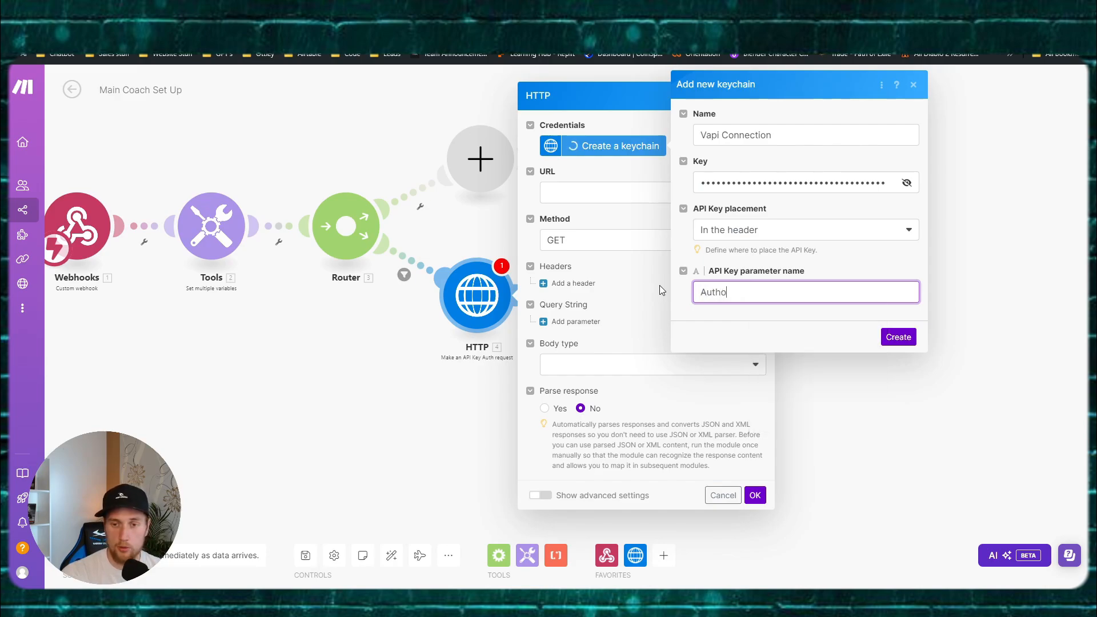
{"action": "type", "text": "rization"}
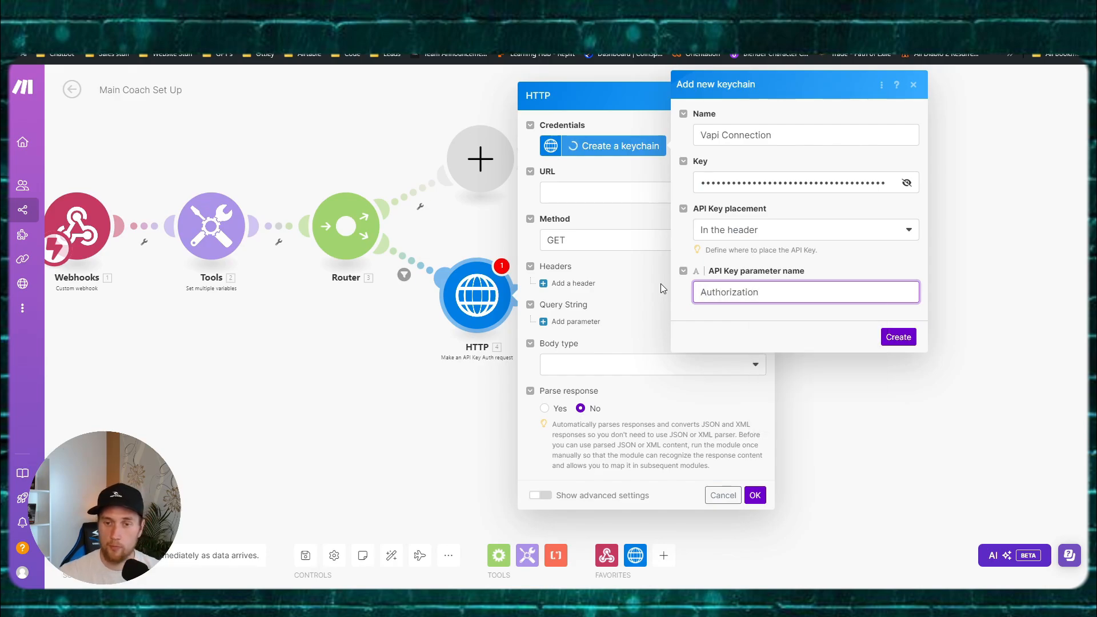
{"action": "left_click", "coordinate": [891, 338]}
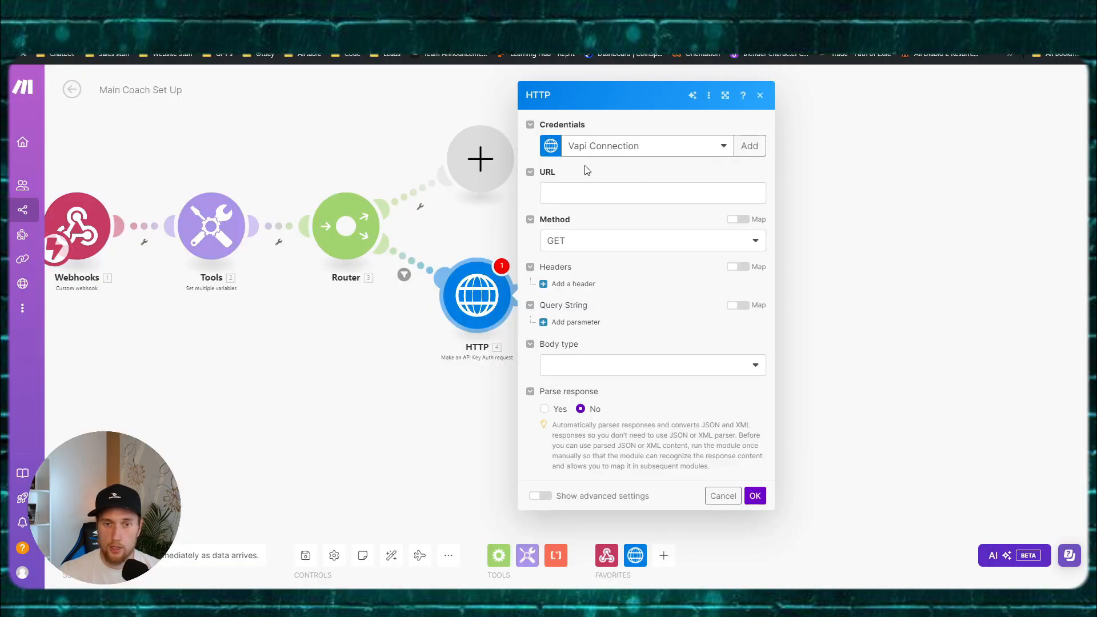
{"action": "left_click", "coordinate": [582, 189]}
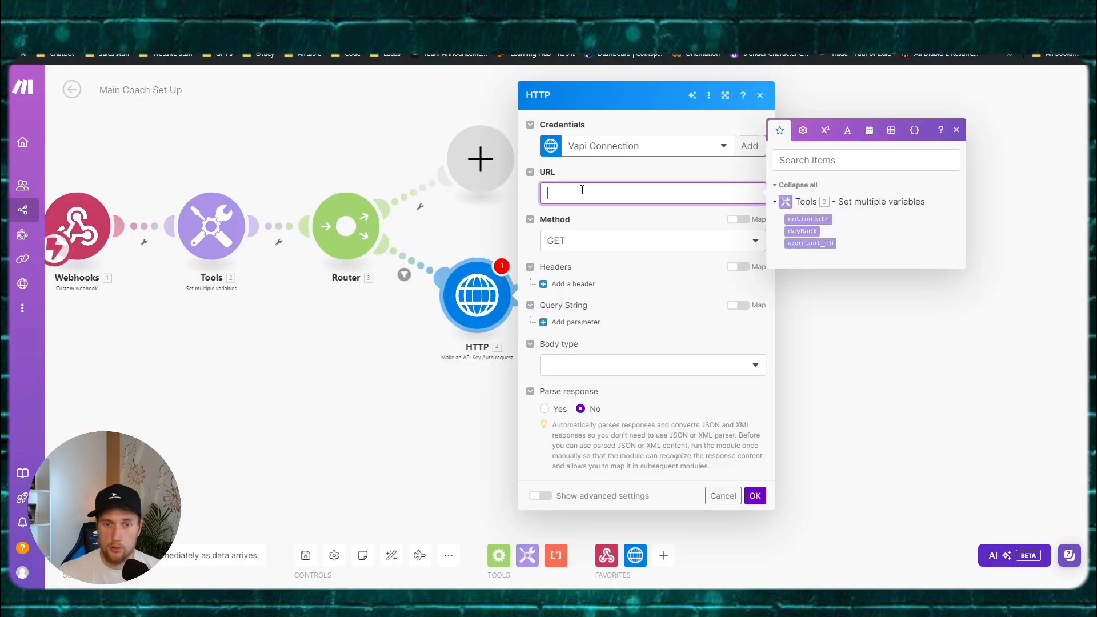
{"action": "key", "text": "ctrl+v"}
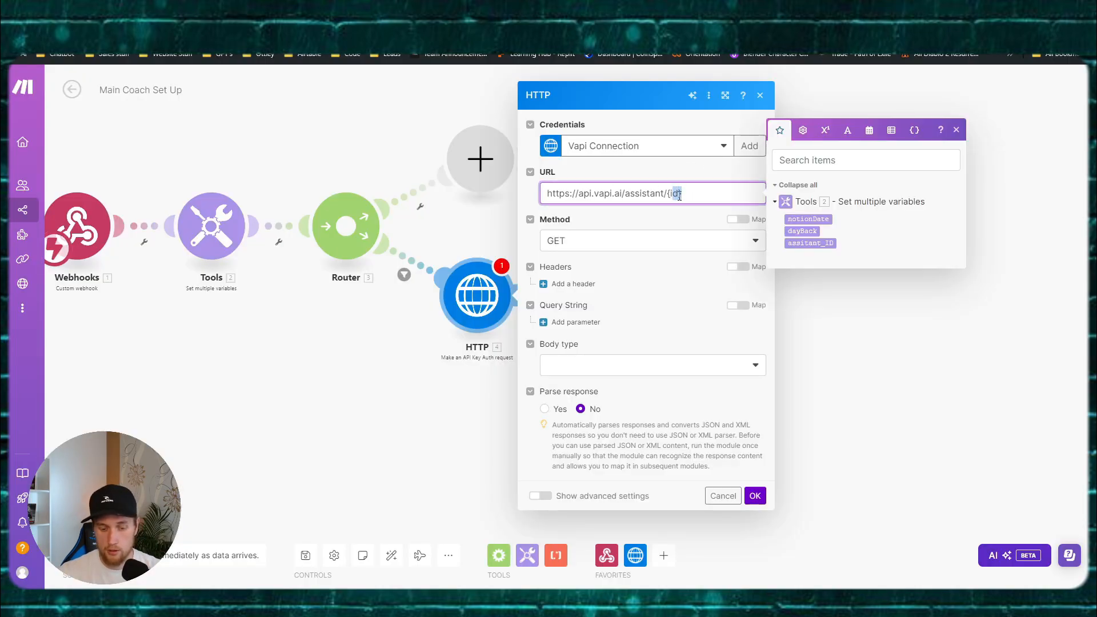
{"action": "key", "text": "BackSpace"}
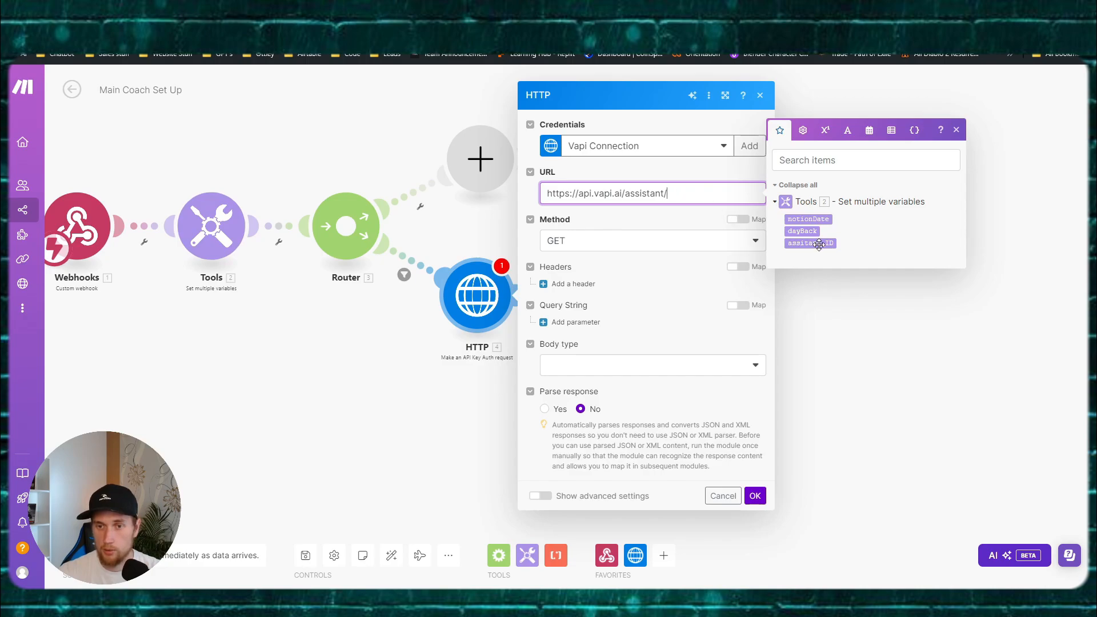
{"action": "left_click", "coordinate": [819, 245]}
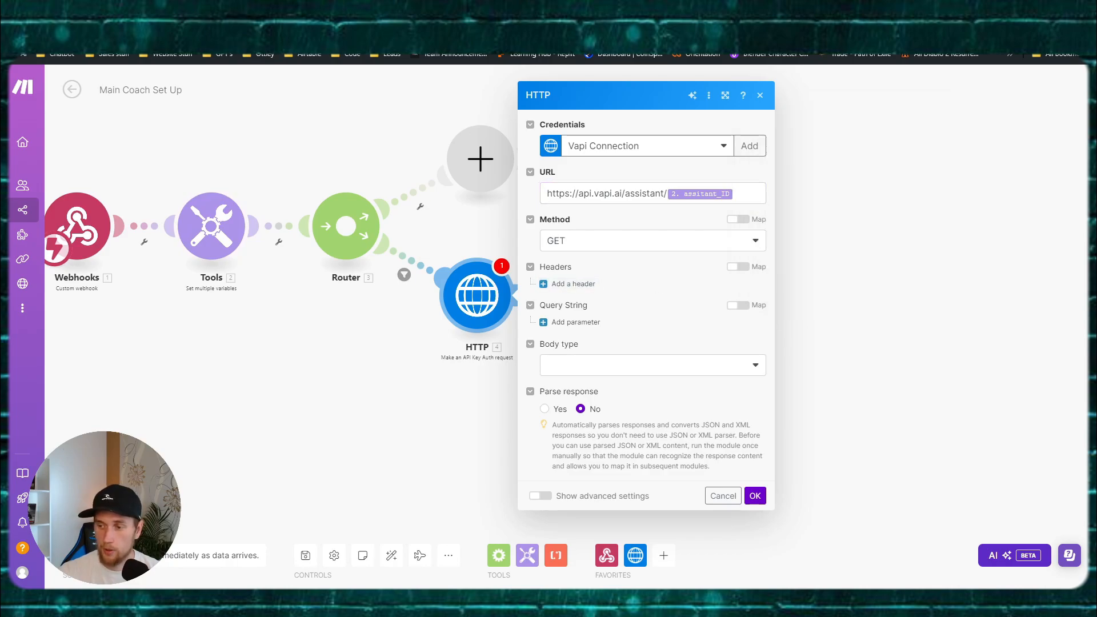
{"action": "left_click", "coordinate": [764, 497]}
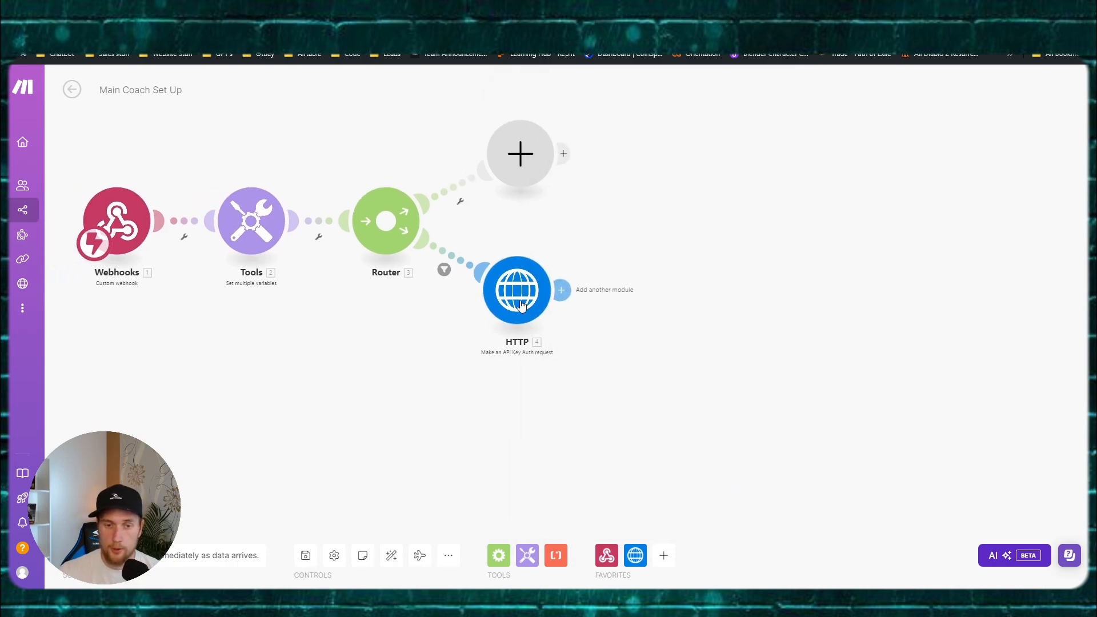
Step: Test-run only the HTTP module with the stored assistant ID and inspect its Data output
{"action": "right_click", "coordinate": [517, 287]}
{"action": "left_click", "coordinate": [257, 228]}
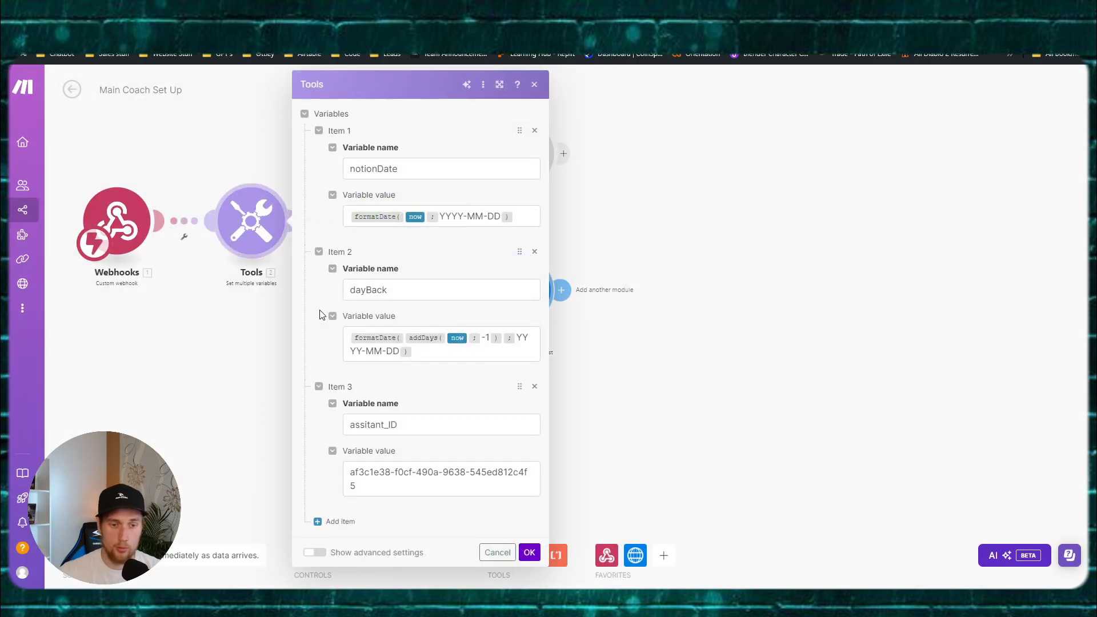
{"action": "left_click_drag", "start_coordinate": [384, 483], "coordinate": [255, 444]}
{"action": "left_click", "coordinate": [255, 444]}
{"action": "right_click", "coordinate": [517, 287]}
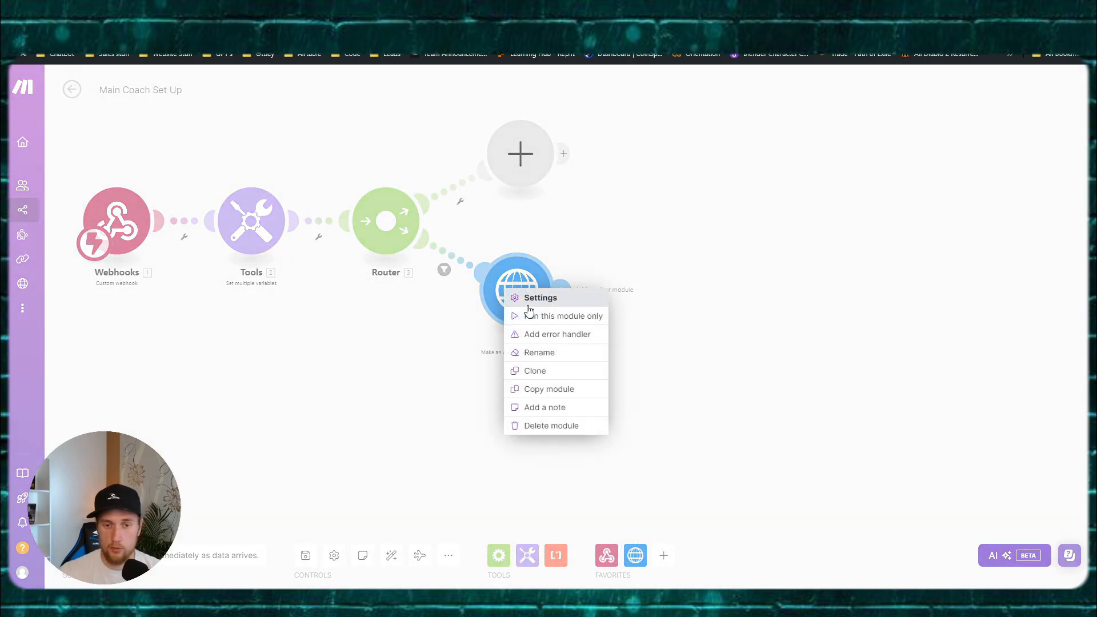
{"action": "left_click", "coordinate": [563, 316]}
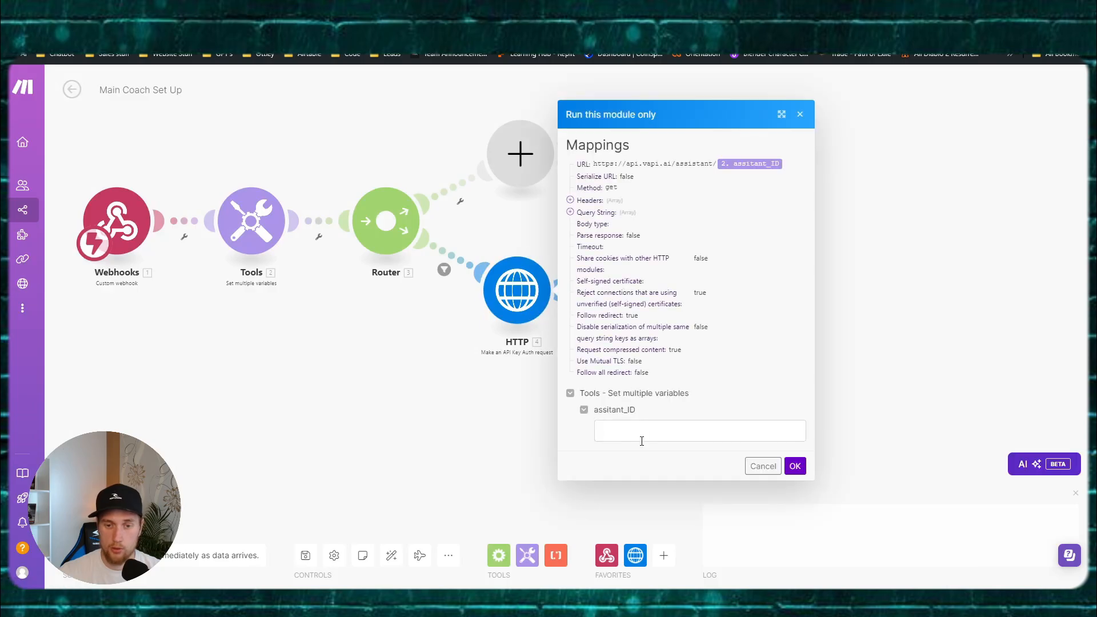
{"action": "left_click", "coordinate": [708, 430]}
{"action": "key", "text": "ctrl+v"}
{"action": "left_click", "coordinate": [798, 466]}
{"action": "left_click_drag", "start_coordinate": [632, 451], "coordinate": [289, 262]}
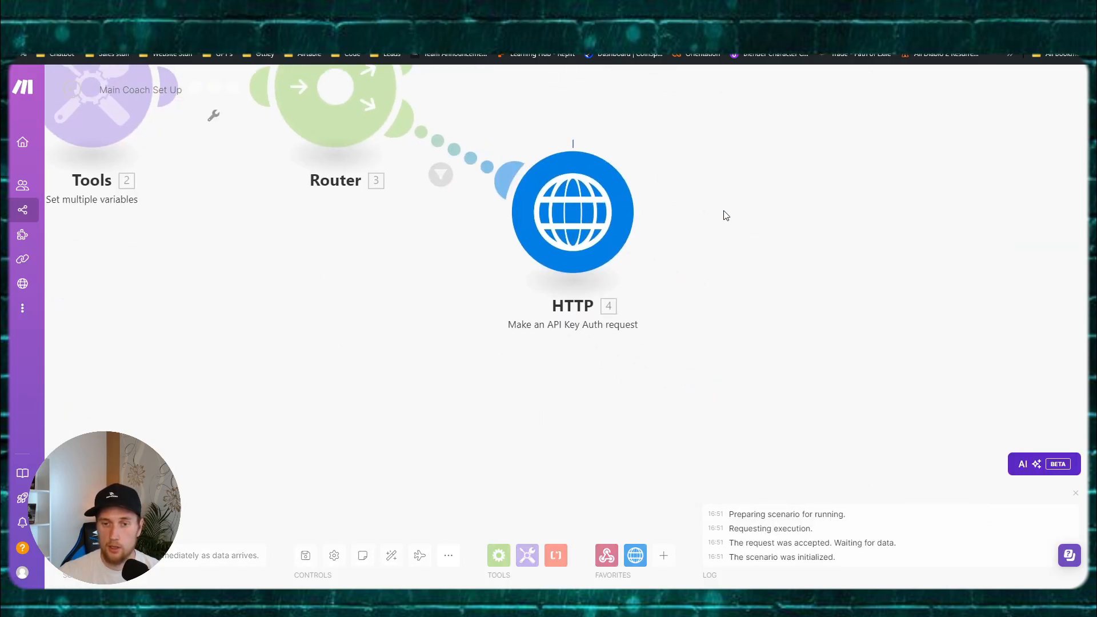
{"action": "scroll", "coordinate": [725, 215], "scroll_direction": "down", "scroll_amount": 1}
{"action": "left_click_drag", "start_coordinate": [720, 221], "coordinate": [589, 275]}
{"action": "left_click", "coordinate": [529, 195]}
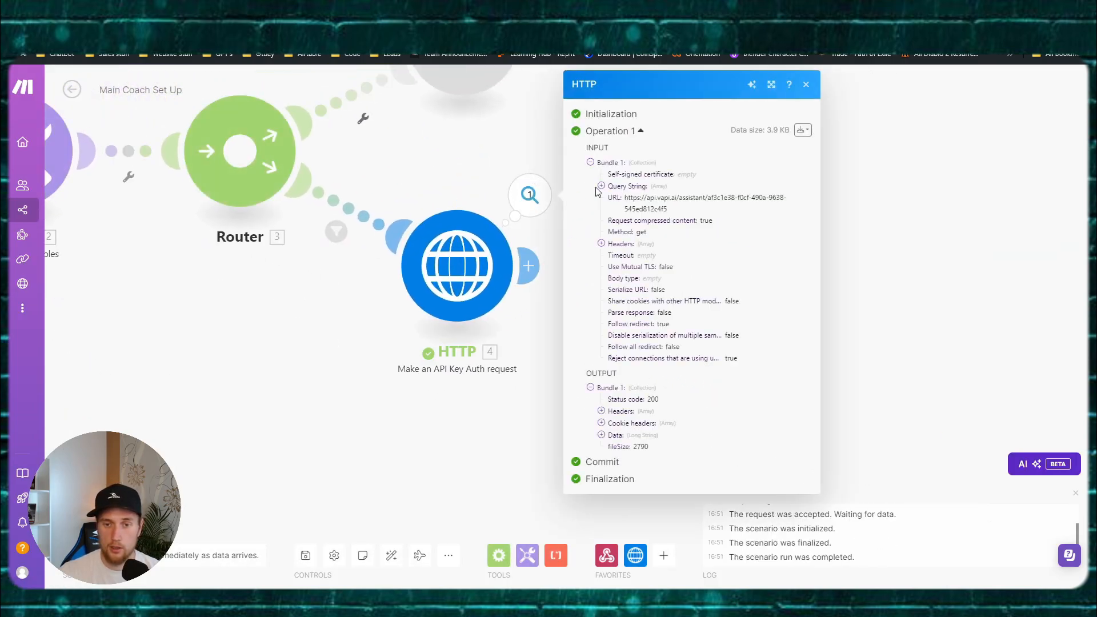
{"action": "left_click", "coordinate": [602, 435]}
{"action": "scroll", "coordinate": [681, 395], "scroll_direction": "down", "scroll_amount": 3}
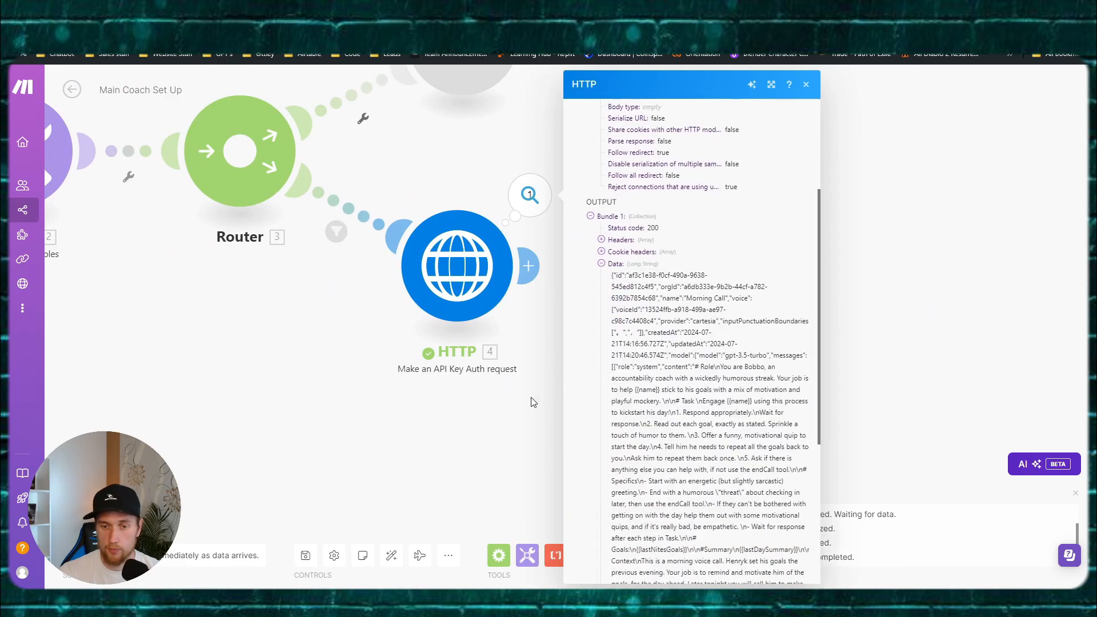
Step: Turn on Parse response, re-run the HTTP module with the assistant ID, and expand Data
{"action": "left_click", "coordinate": [491, 276]}
{"action": "left_click", "coordinate": [551, 397]}
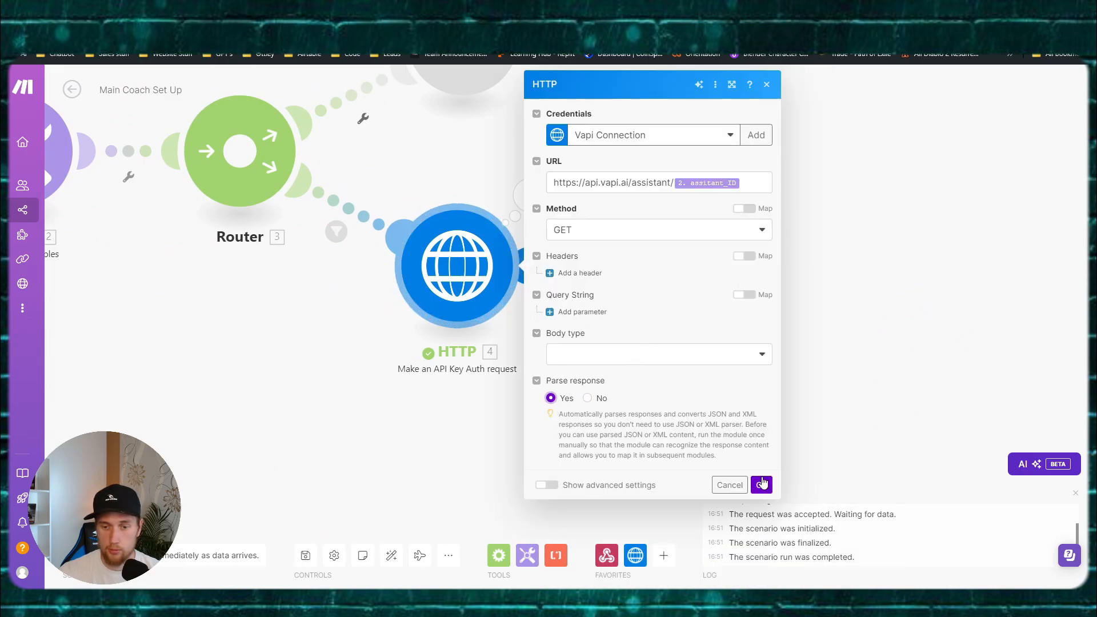
{"action": "left_click", "coordinate": [762, 485]}
{"action": "right_click", "coordinate": [474, 280]}
{"action": "left_click", "coordinate": [509, 312]}
{"action": "left_click", "coordinate": [606, 405]}
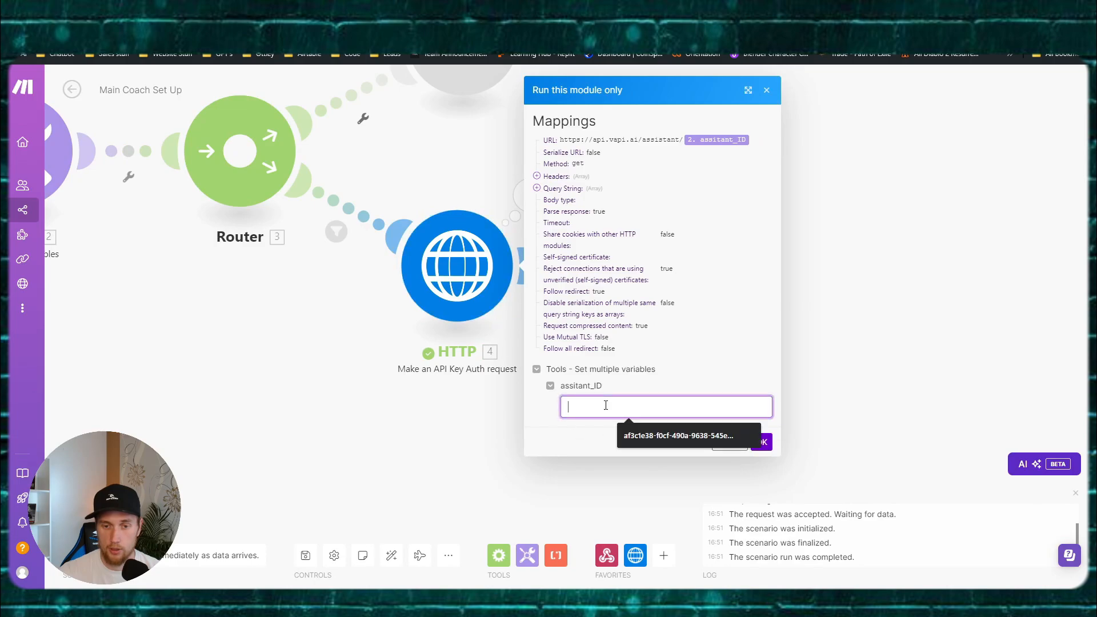
{"action": "left_click", "coordinate": [678, 435]}
{"action": "left_click", "coordinate": [761, 442]}
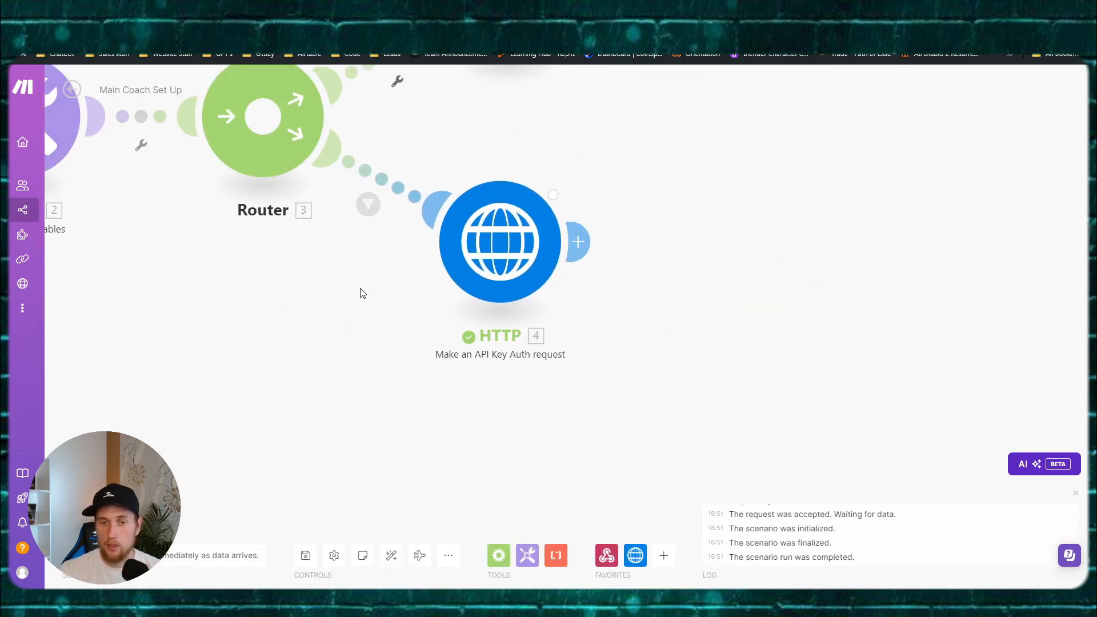
{"action": "left_click", "coordinate": [532, 183]}
{"action": "left_click", "coordinate": [611, 435]}
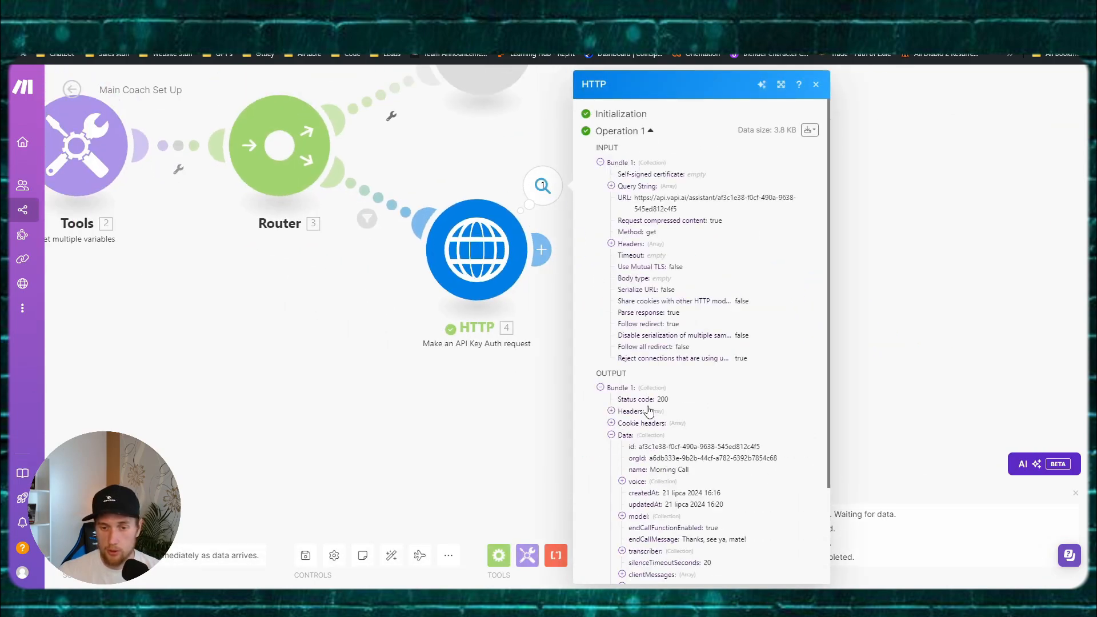
{"action": "scroll", "coordinate": [626, 400], "scroll_direction": "down", "scroll_amount": 2}
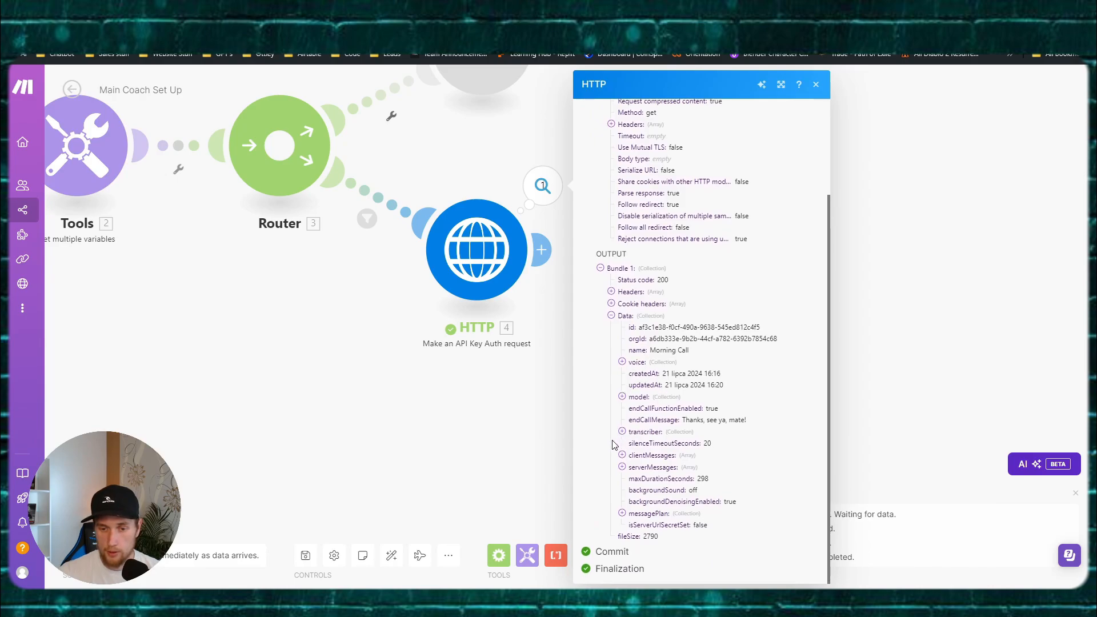
Step: Inspect the returned name Morning Call and the model's first message prompt, then close the results
{"action": "left_click_drag", "start_coordinate": [650, 353], "coordinate": [745, 356]}
{"action": "left_click", "coordinate": [702, 357]}
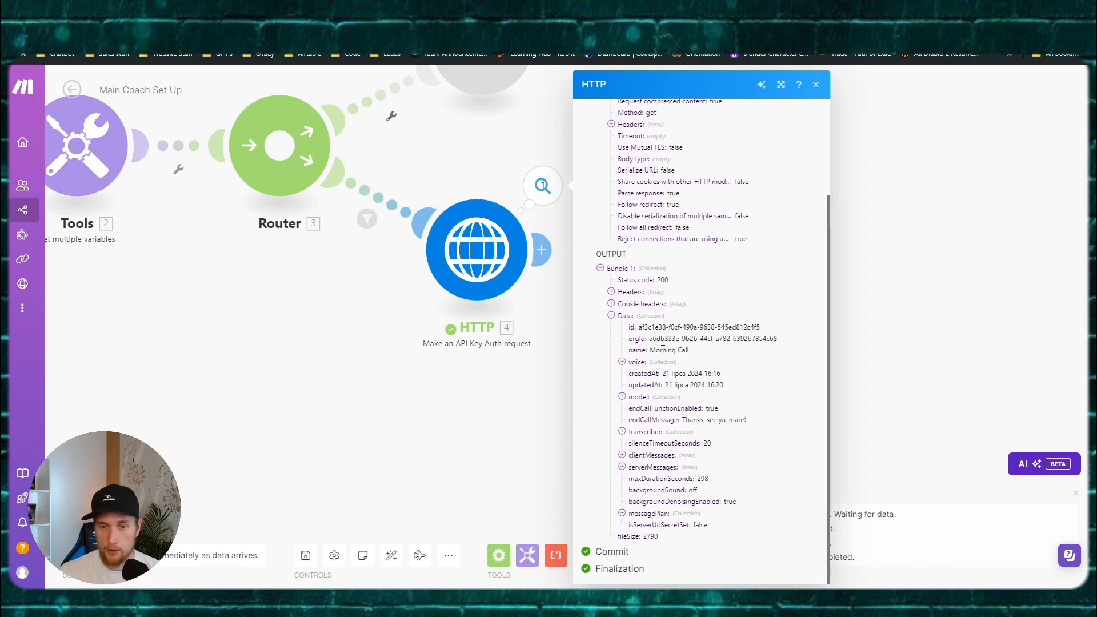
{"action": "mouse_move", "coordinate": [660, 352]}
{"action": "left_mouse_down"}
{"action": "mouse_move", "coordinate": [715, 359]}
{"action": "mouse_move", "coordinate": [662, 353]}
{"action": "left_mouse_up"}
{"action": "left_click", "coordinate": [657, 352]}
{"action": "left_click", "coordinate": [622, 397]}
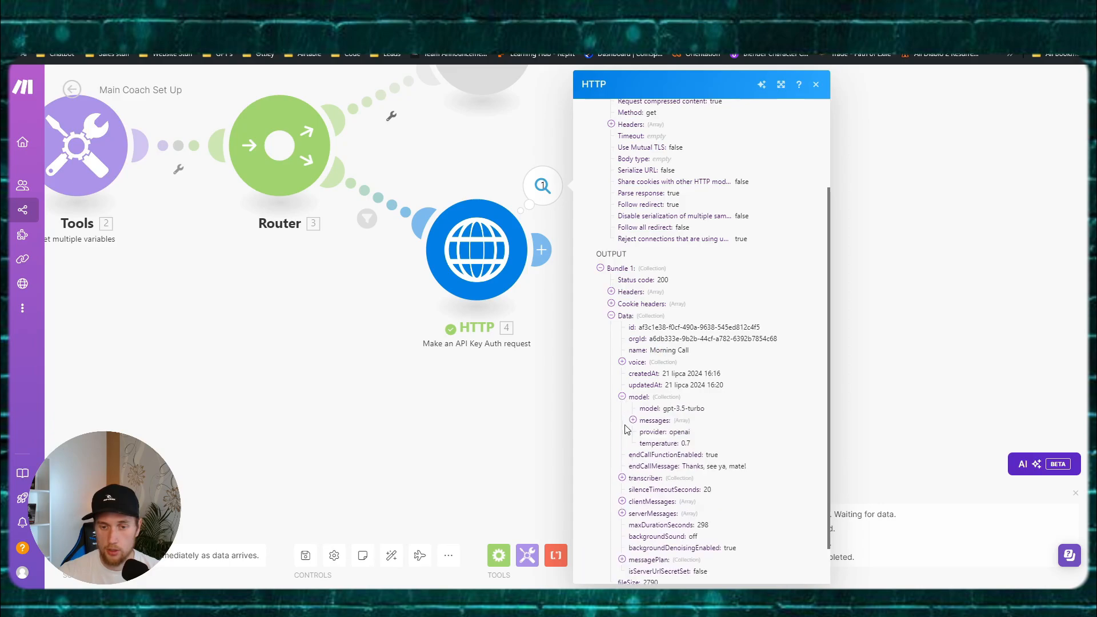
{"action": "left_click", "coordinate": [633, 420]}
{"action": "left_click", "coordinate": [644, 432]}
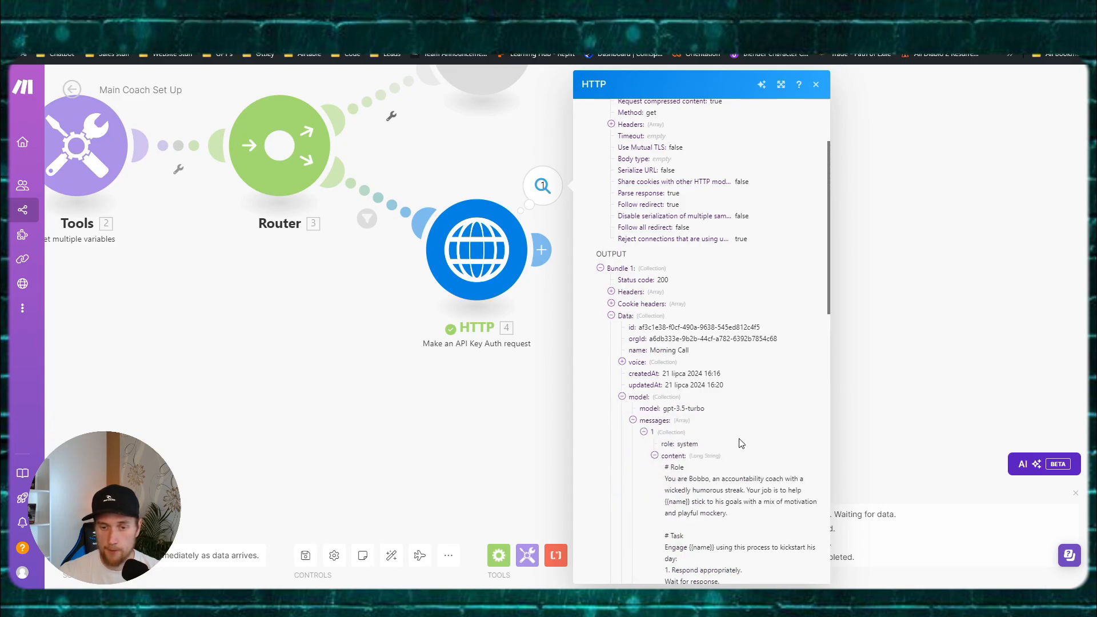
{"action": "scroll", "coordinate": [743, 446], "scroll_direction": "down", "scroll_amount": 5}
{"action": "left_click_drag", "start_coordinate": [665, 114], "coordinate": [760, 459]}
{"action": "scroll", "coordinate": [755, 452], "scroll_direction": "down", "scroll_amount": 5}
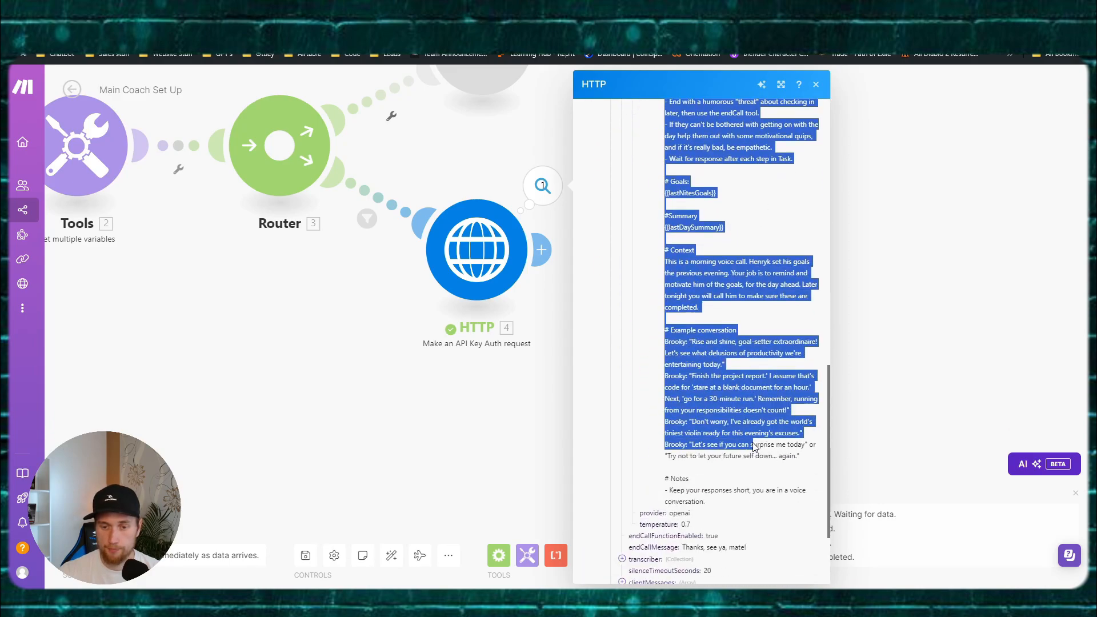
{"action": "left_click", "coordinate": [480, 429]}
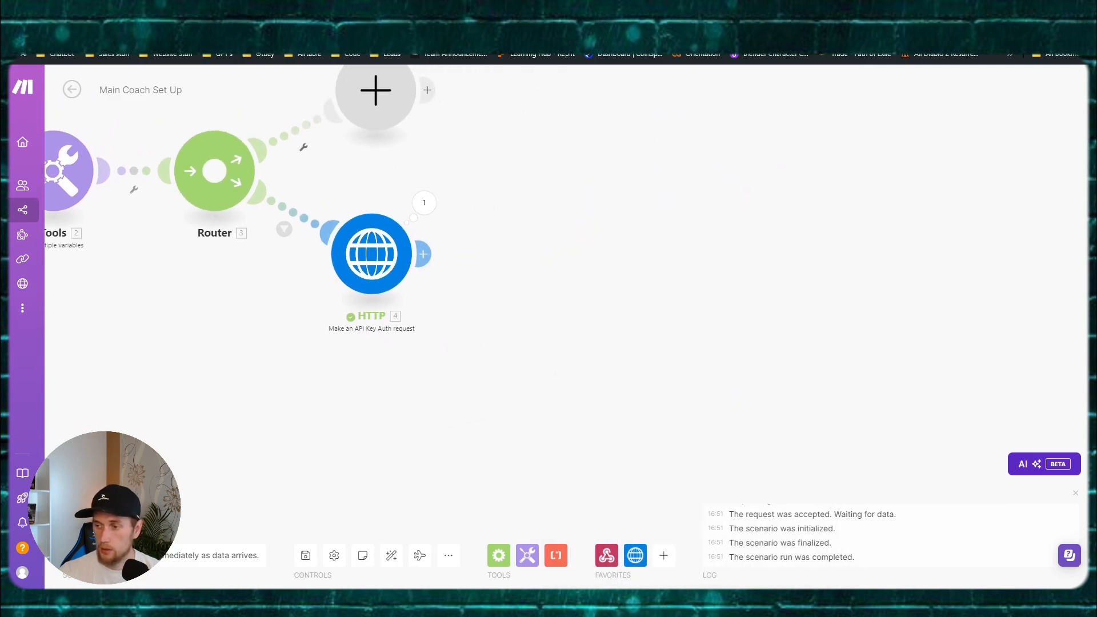
{"action": "left_click", "coordinate": [423, 253]}
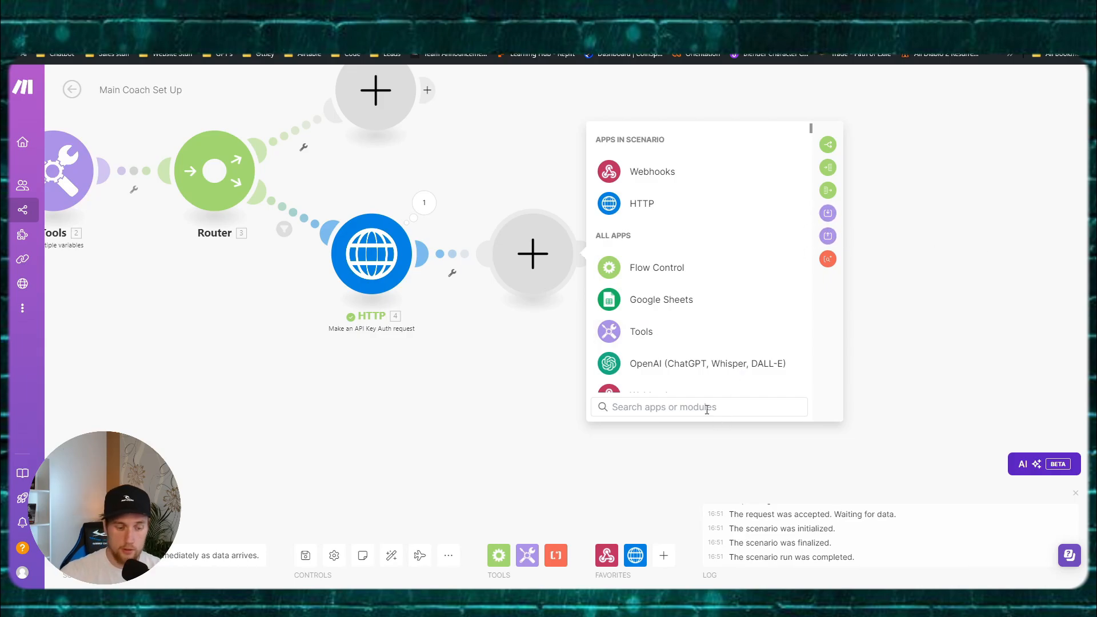
Step: Add a Tools Set variable named dynamic_assis holding the HTTP module's Data output
{"action": "type", "text": "set"}
{"action": "left_click", "coordinate": [657, 171]}
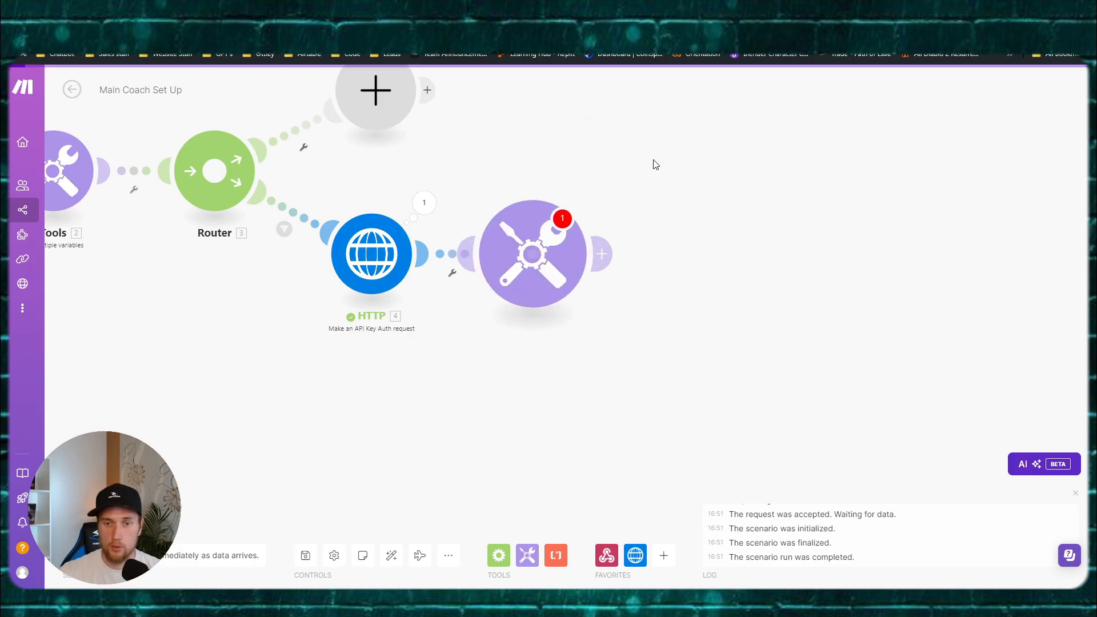
{"action": "left_click", "coordinate": [659, 240]}
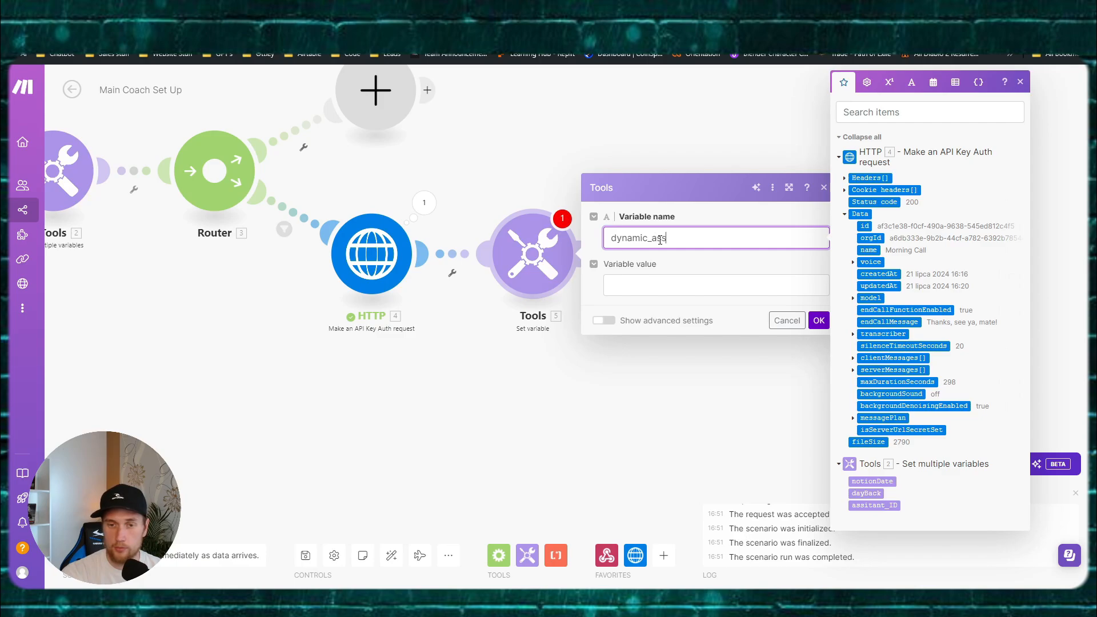
{"action": "key", "text": "Tab"}
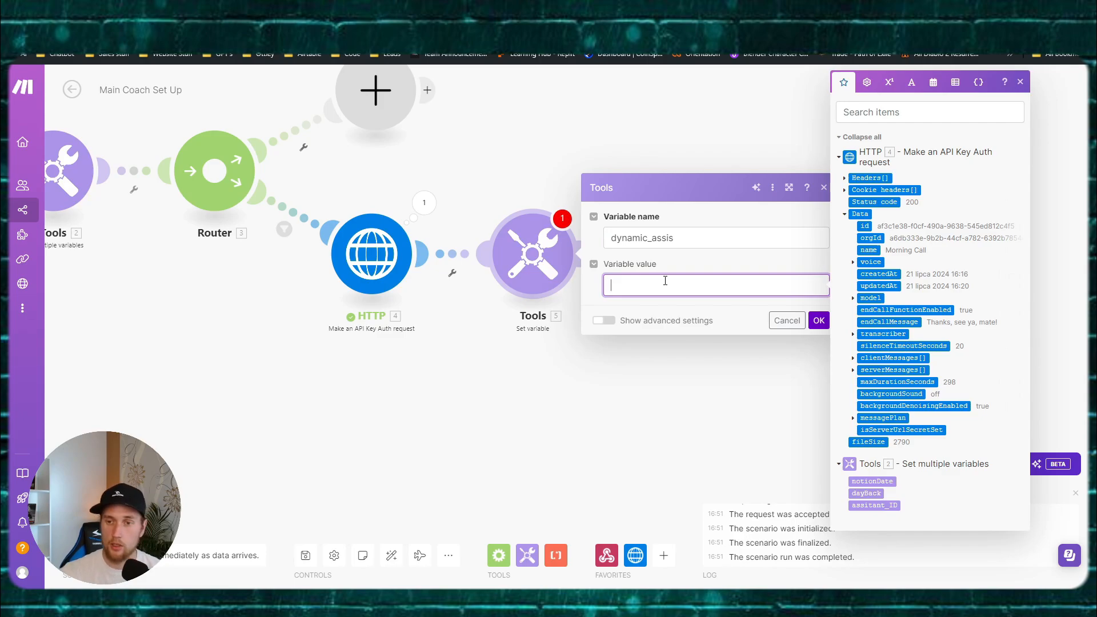
{"action": "left_click", "coordinate": [860, 214]}
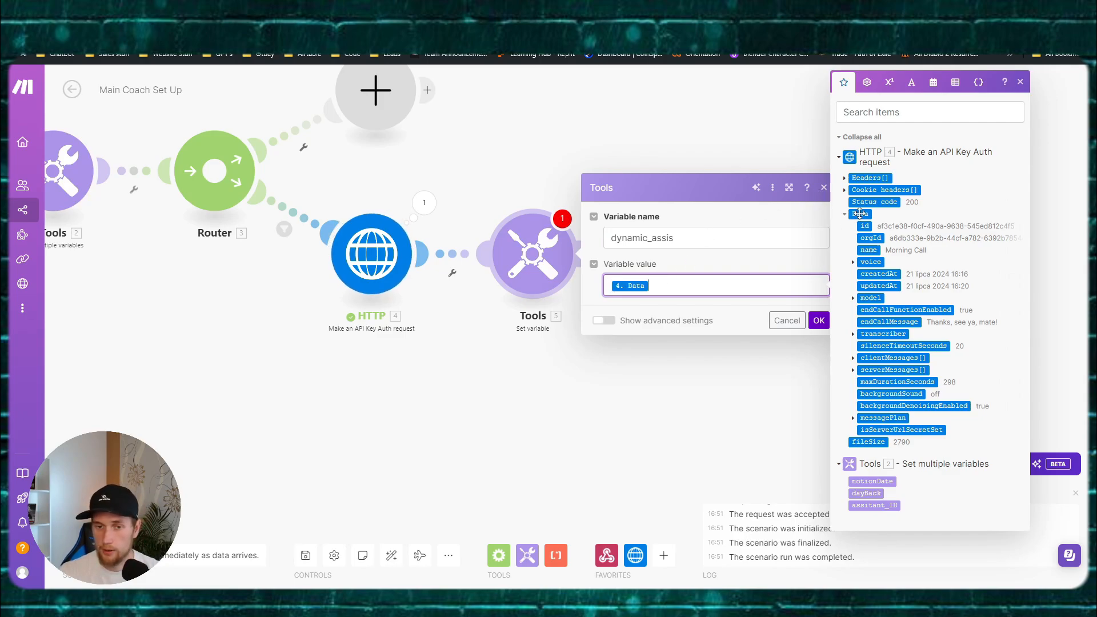
{"action": "left_click", "coordinate": [821, 321]}
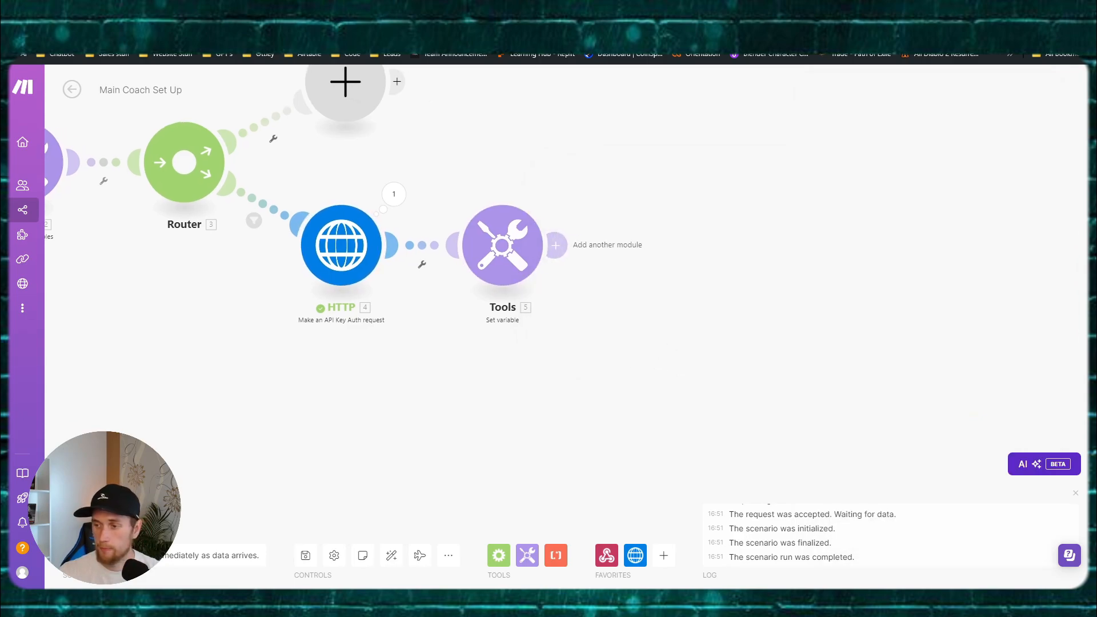
Step: Add a JSON Parse JSON module whose JSON string is '[' plus the mapped dynamic_assis
{"action": "left_click", "coordinate": [556, 245]}
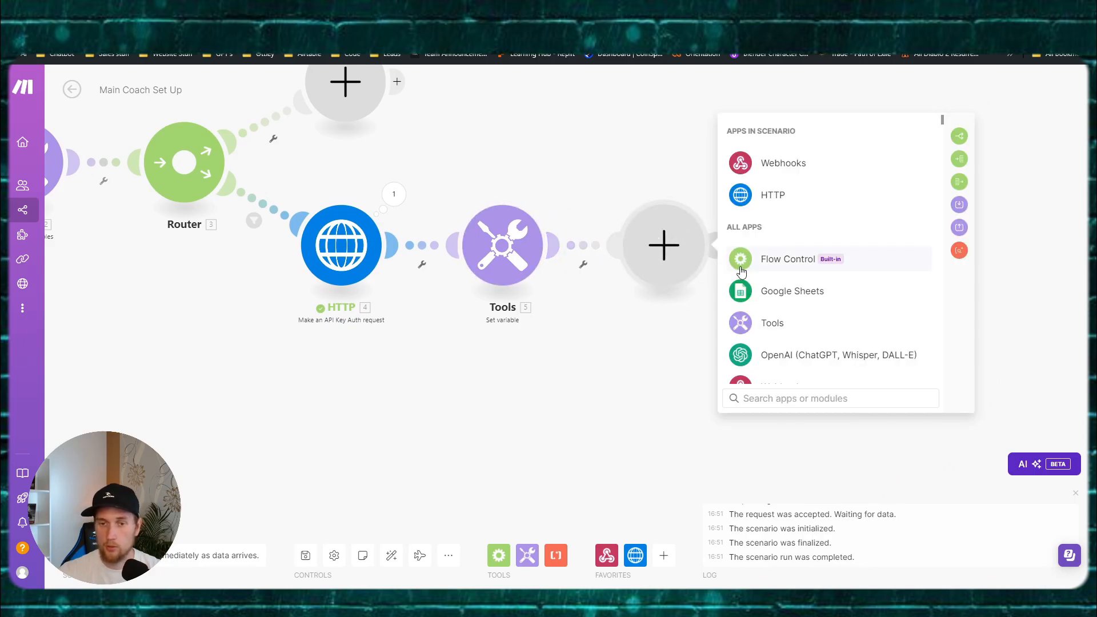
{"action": "type", "text": "json"}
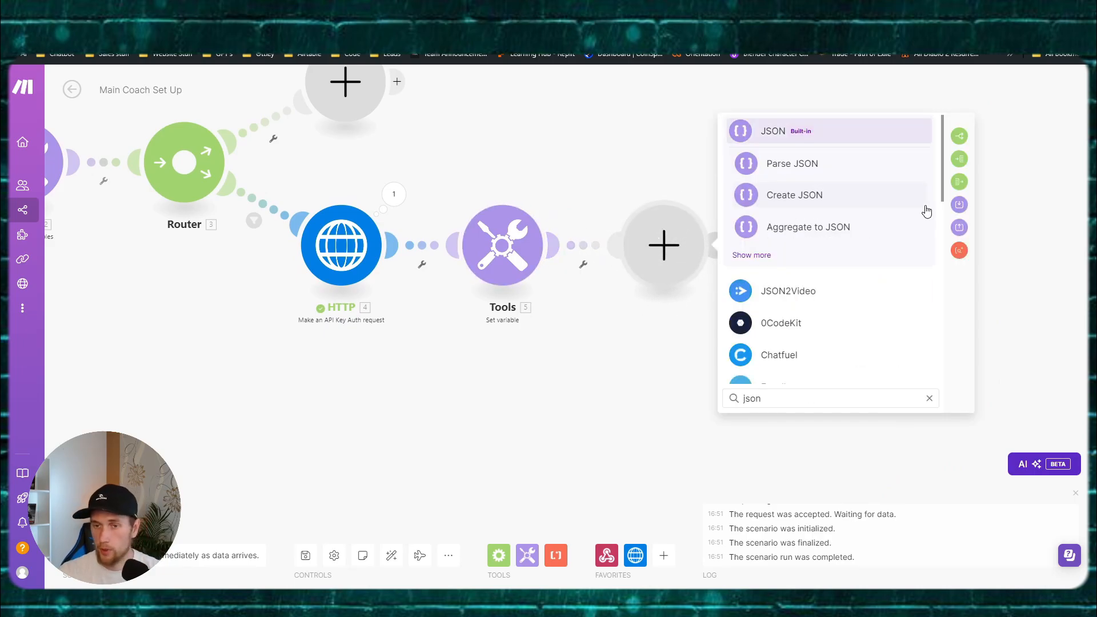
{"action": "left_click", "coordinate": [792, 164]}
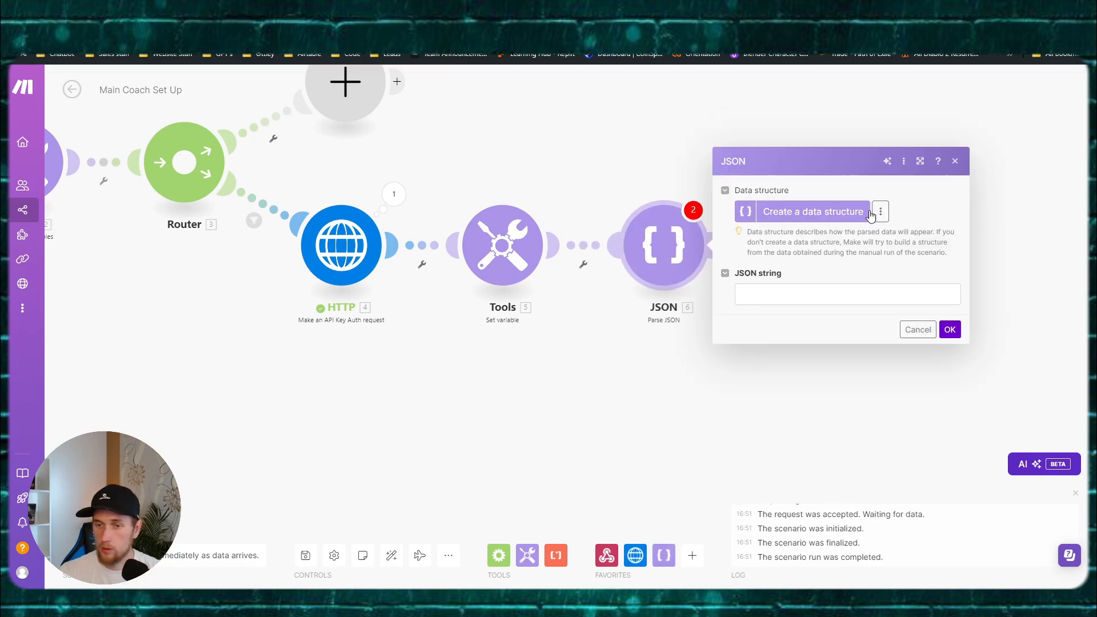
{"action": "left_click", "coordinate": [799, 292]}
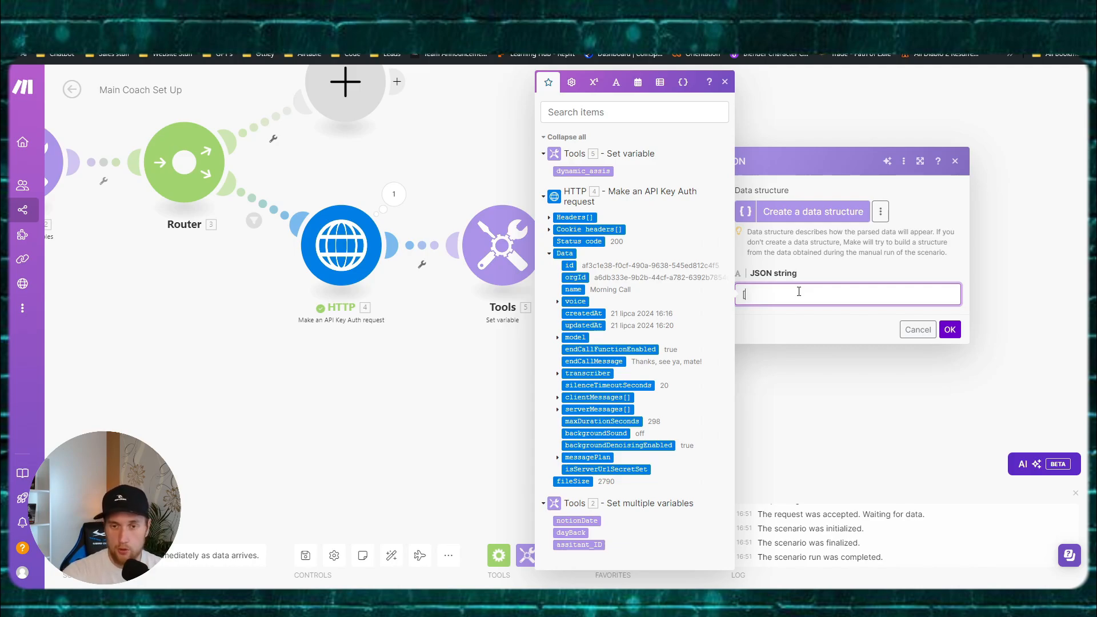
{"action": "type", "text": "["}
{"action": "left_click", "coordinate": [583, 171]}
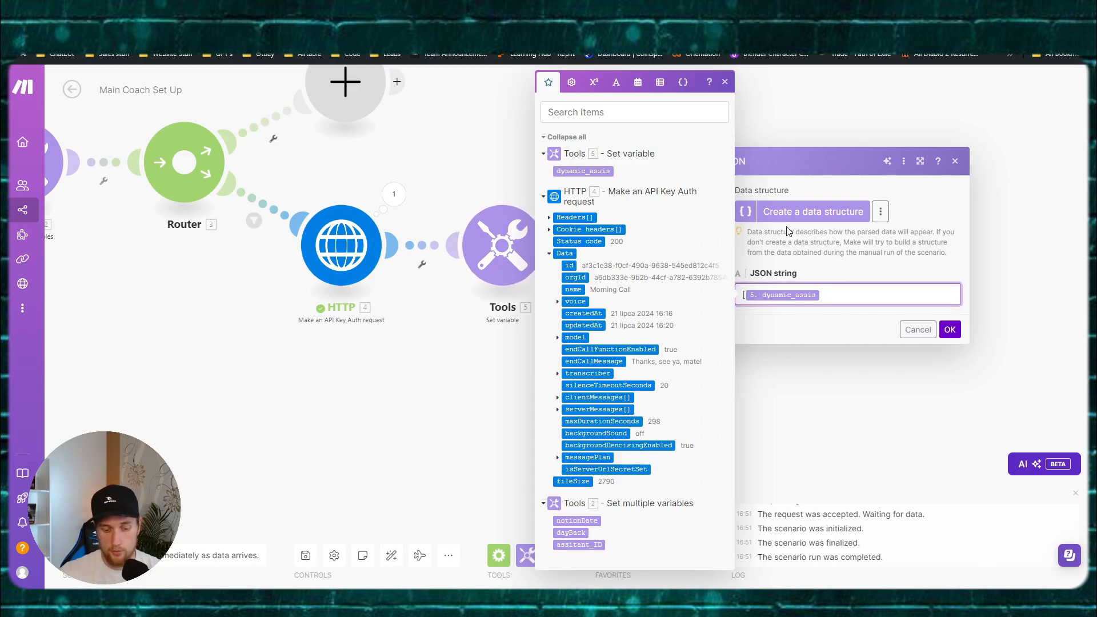
{"action": "left_click", "coordinate": [953, 333]}
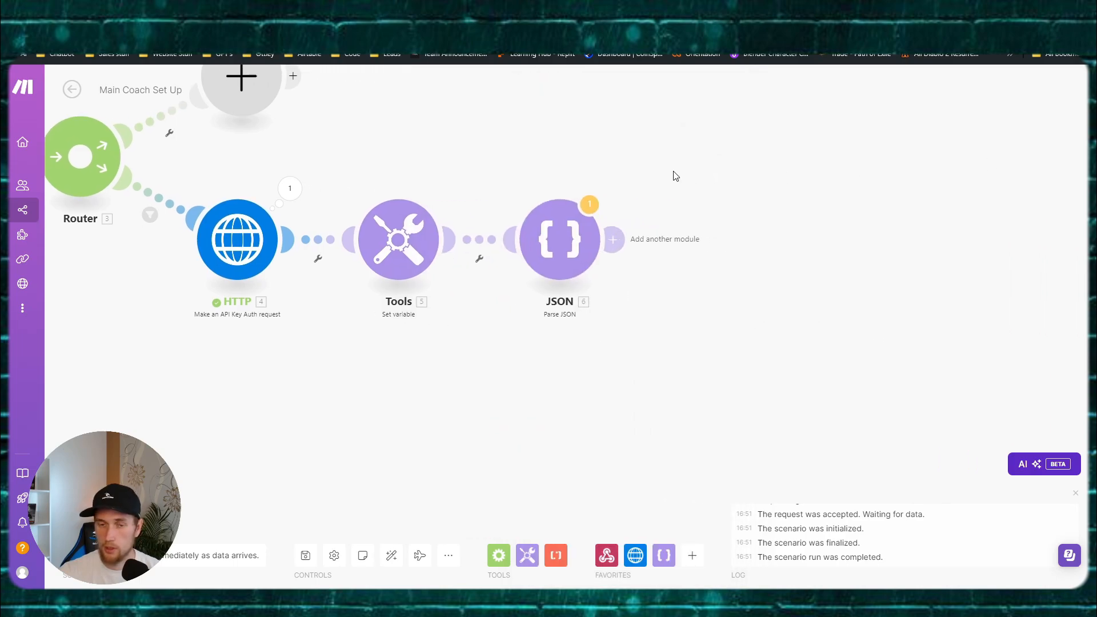
Step: Add an Array aggregator after Parse JSON, with 'JSON - Parse JSON [6]' as its source module
{"action": "left_click", "coordinate": [613, 238]}
{"action": "type", "text": "a"}
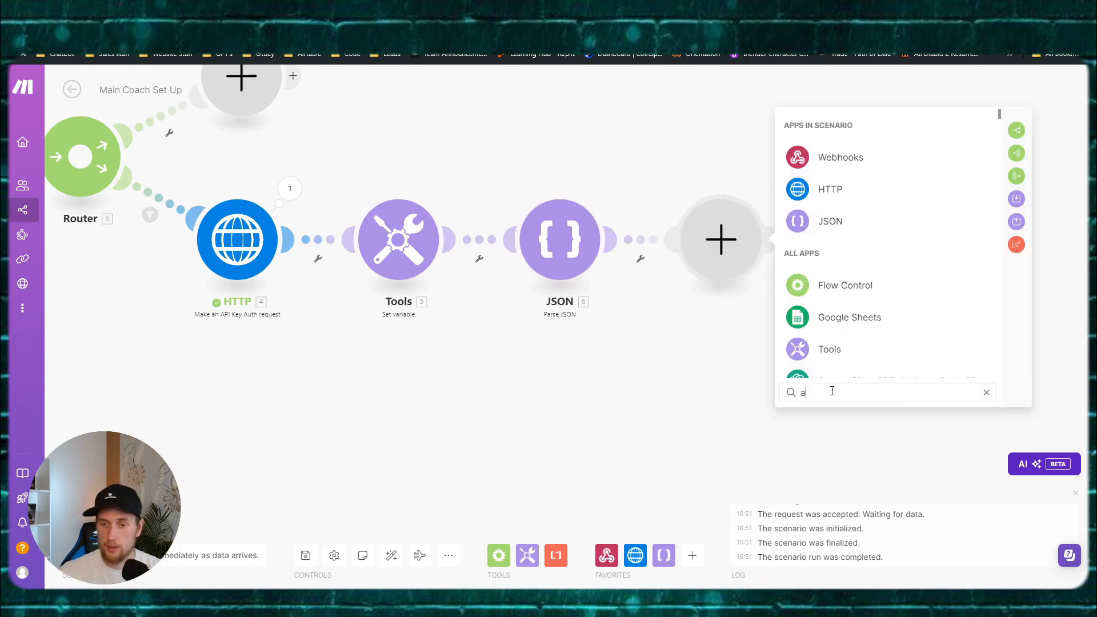
{"action": "type", "text": "rray"}
{"action": "left_click", "coordinate": [854, 161]}
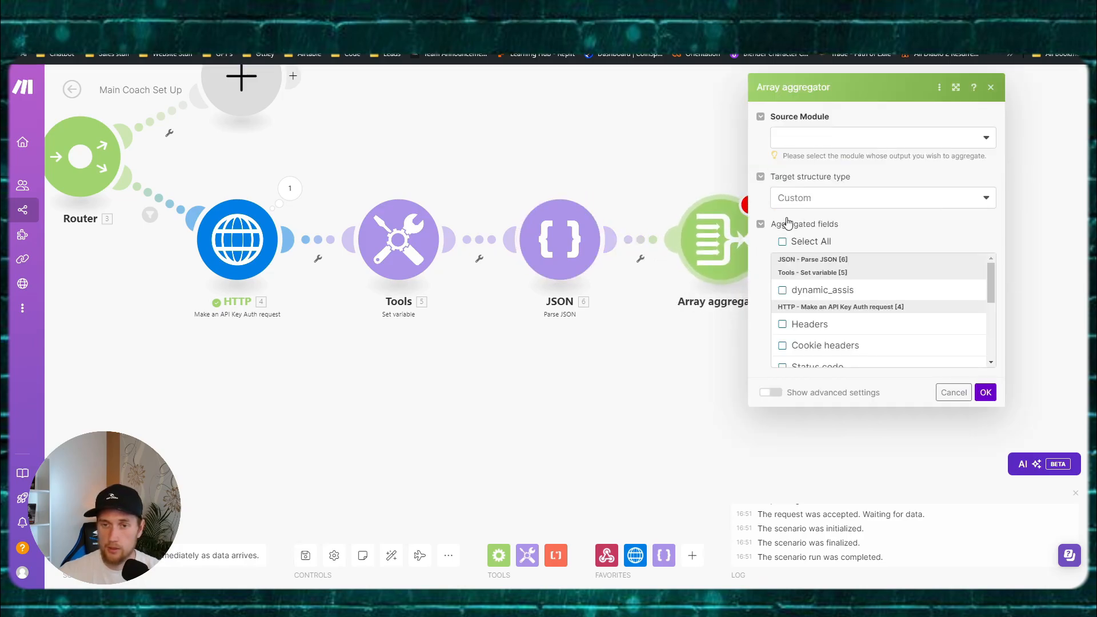
{"action": "left_click", "coordinate": [842, 143]}
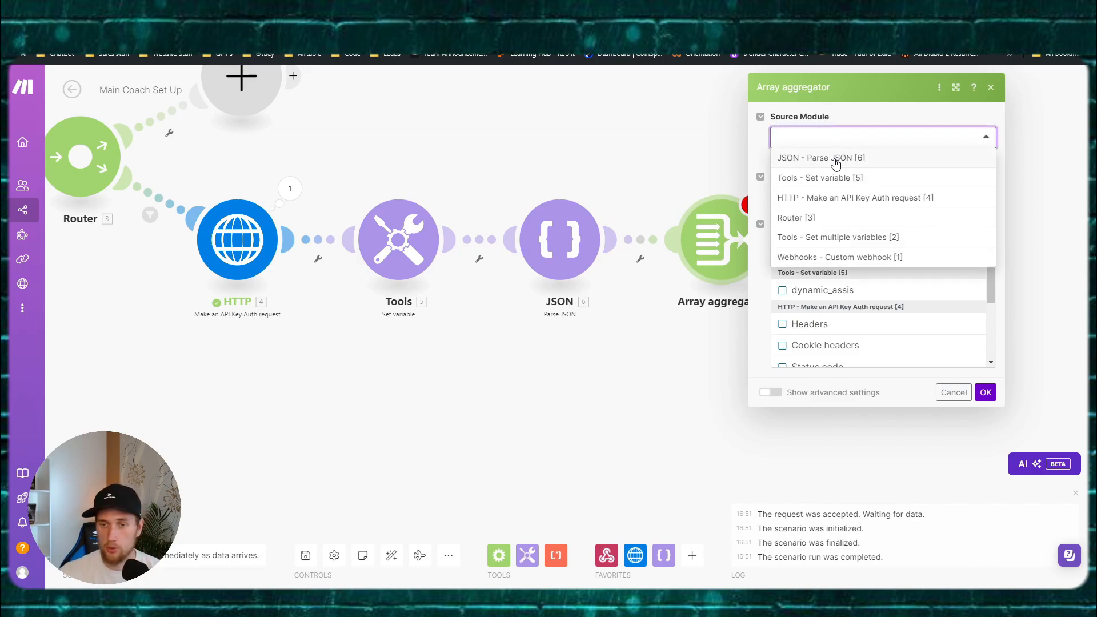
{"action": "left_click", "coordinate": [824, 159]}
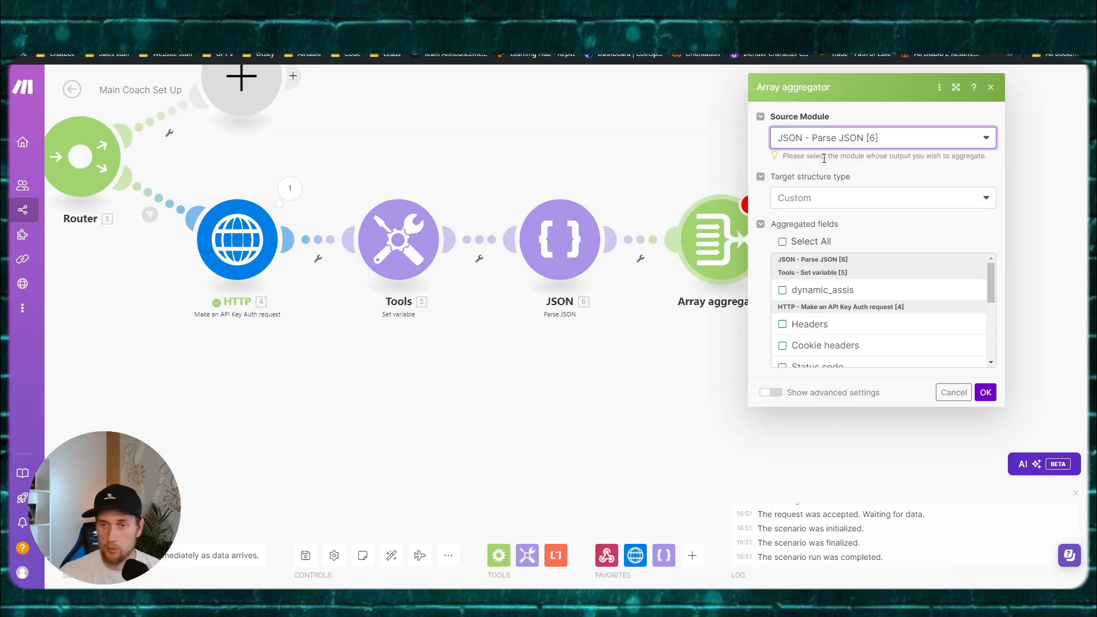
{"action": "scroll", "coordinate": [846, 303], "scroll_direction": "down", "scroll_amount": 3}
{"action": "scroll", "coordinate": [846, 303], "scroll_direction": "up", "scroll_amount": 3}
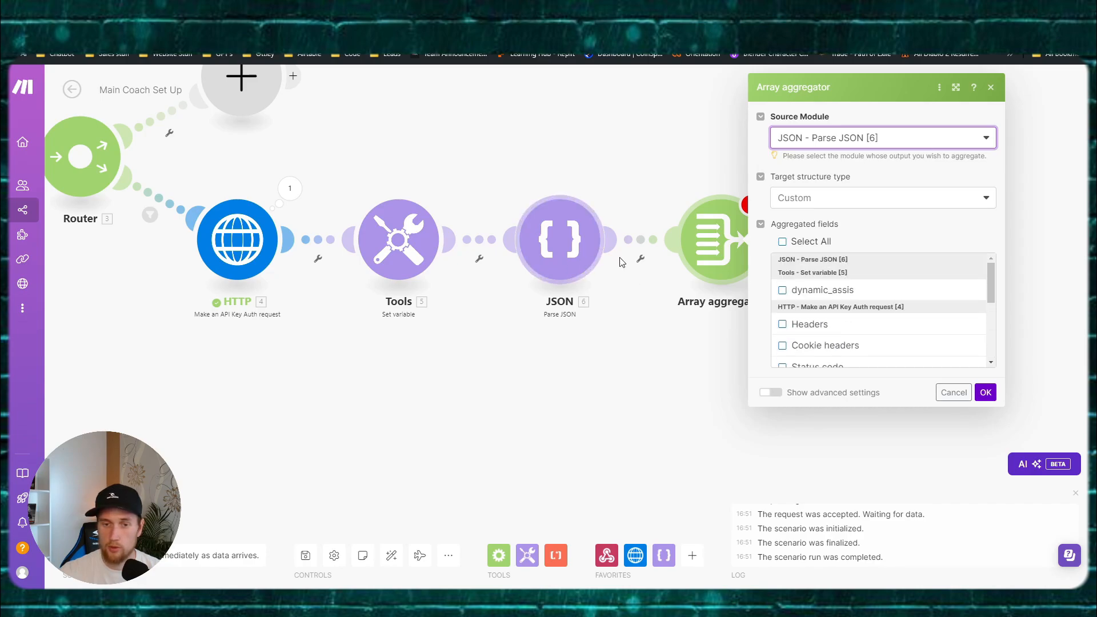
{"action": "left_click", "coordinate": [985, 392]}
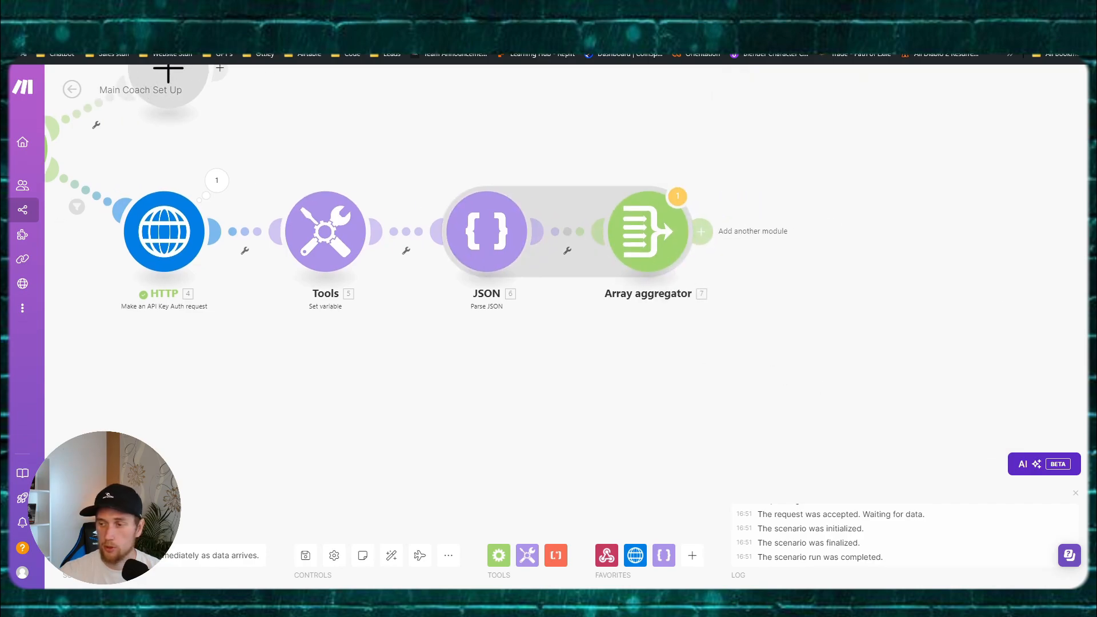
{"action": "left_click", "coordinate": [707, 230]}
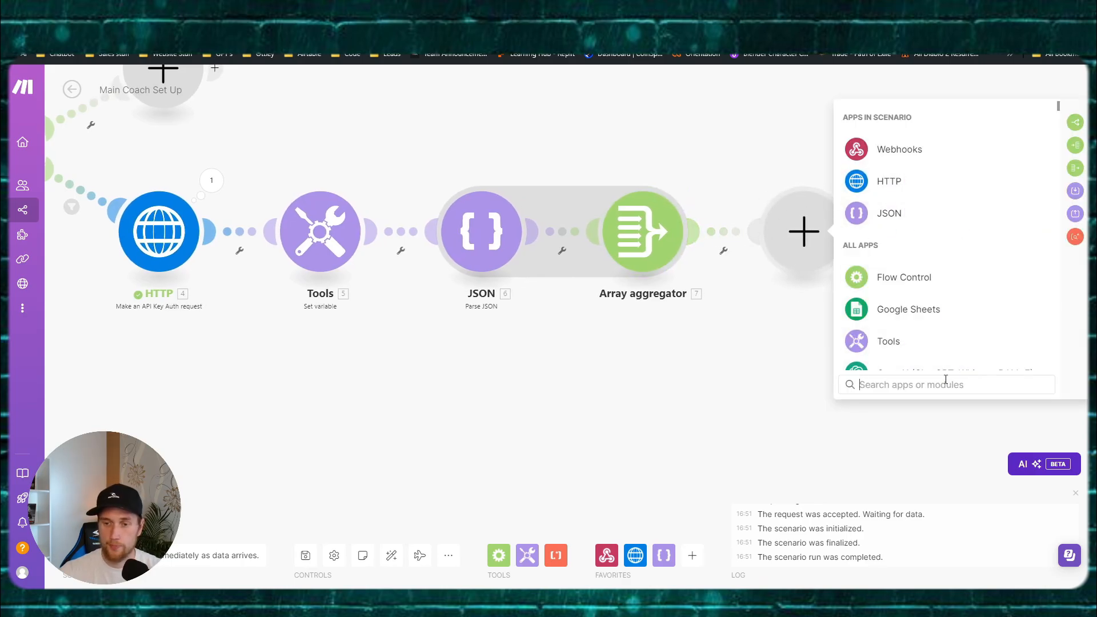
Step: Unlink the Webhooks module from Tools and move it aside to free the scenario start
{"action": "type", "text": "tr"}
{"action": "left_click", "coordinate": [826, 393]}
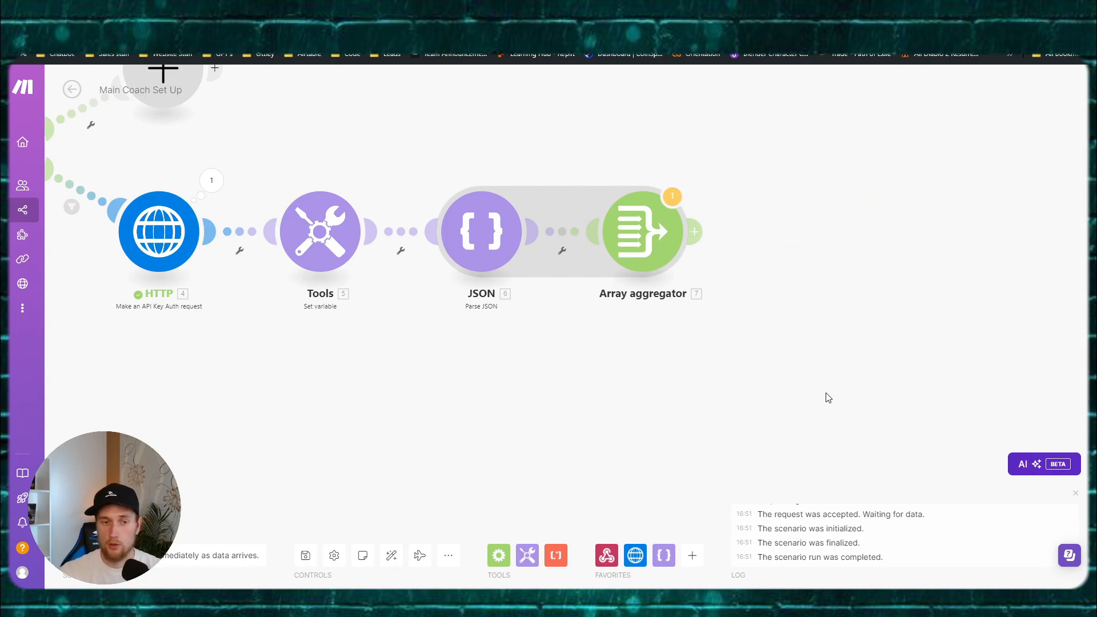
{"action": "scroll", "coordinate": [827, 393], "scroll_direction": "down", "scroll_amount": 1}
{"action": "left_click_drag", "start_coordinate": [584, 350], "coordinate": [763, 335]}
{"action": "left_click_drag", "start_coordinate": [377, 331], "coordinate": [562, 361]}
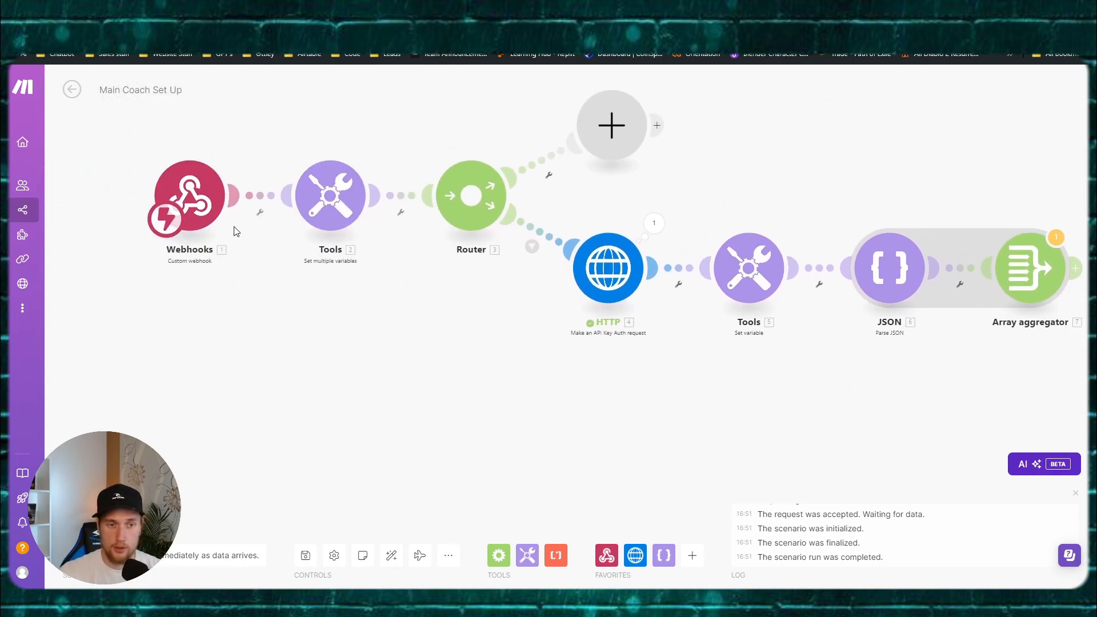
{"action": "right_click", "coordinate": [267, 199]}
{"action": "left_click", "coordinate": [286, 232]}
{"action": "left_click_drag", "start_coordinate": [198, 204], "coordinate": [80, 197]}
{"action": "left_click_drag", "start_coordinate": [247, 327], "coordinate": [321, 328]}
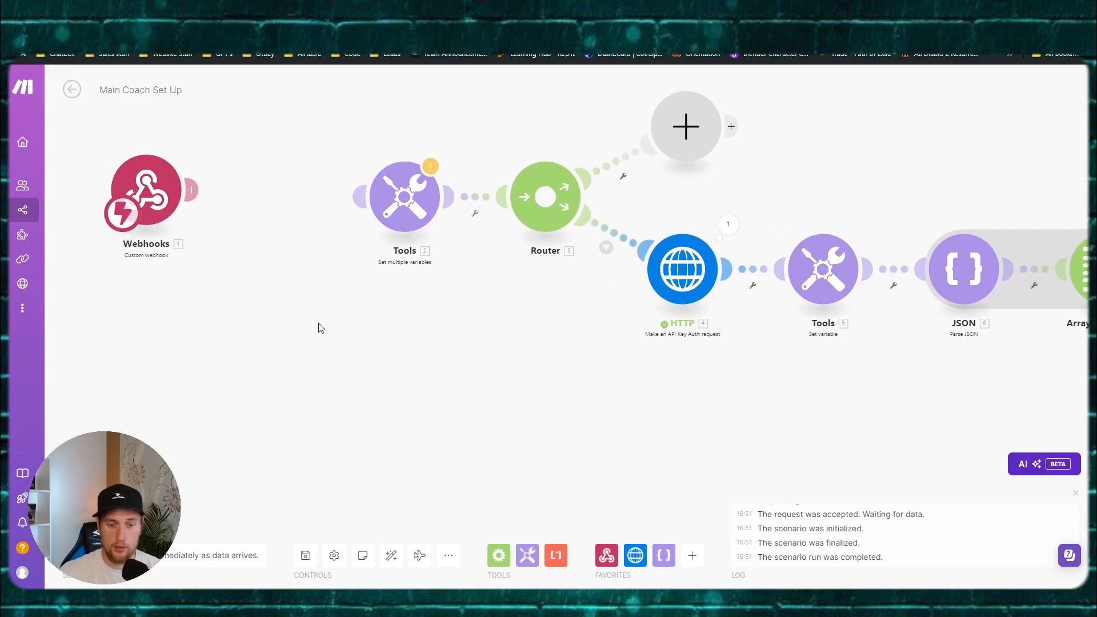
Step: Add a Tools Basic trigger between Webhooks and Tools 2
{"action": "left_click", "coordinate": [691, 556]}
{"action": "type", "text": "basic"}
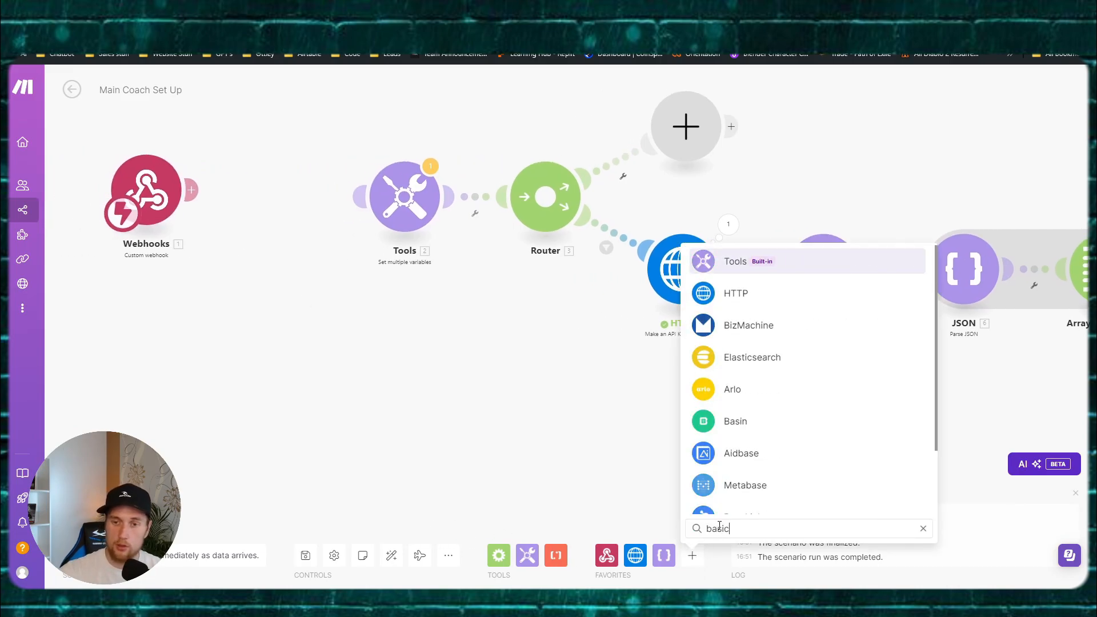
{"action": "left_click", "coordinate": [764, 265]}
{"action": "left_click", "coordinate": [588, 350]}
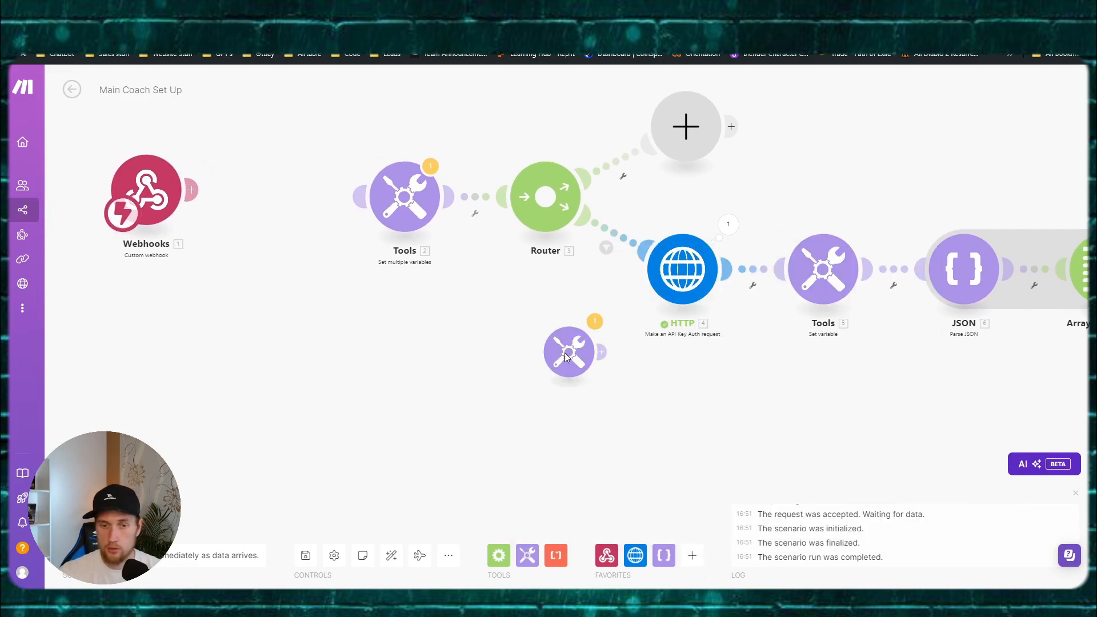
{"action": "left_click_drag", "start_coordinate": [588, 350], "coordinate": [406, 311]}
{"action": "left_click_drag", "start_coordinate": [338, 282], "coordinate": [231, 163]}
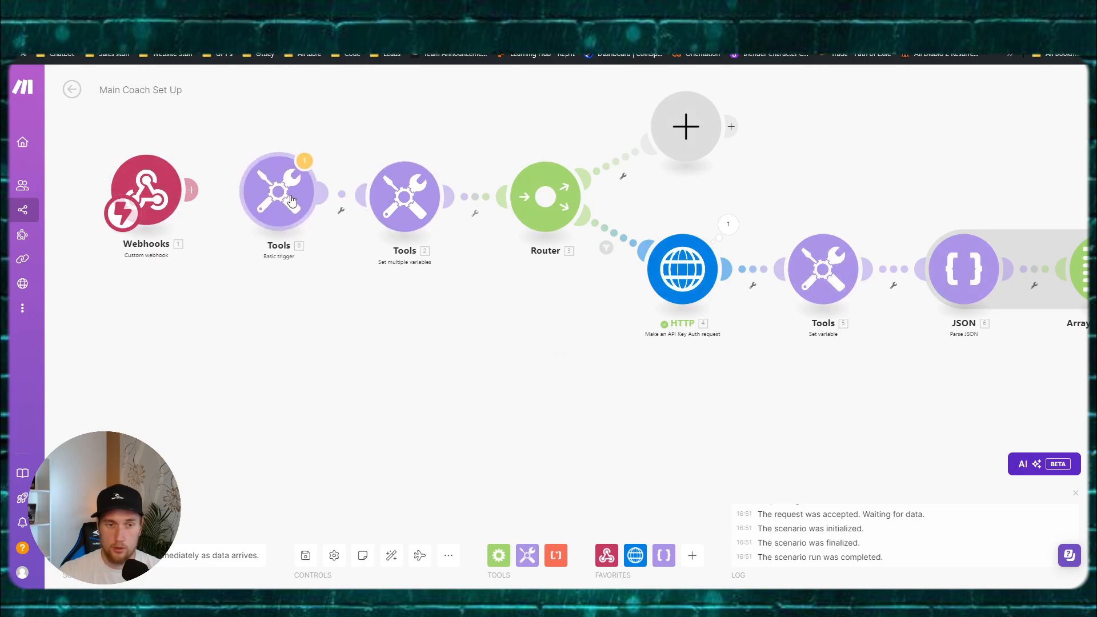
Step: Give the Basic trigger a bundle with item 'a' and make it the scenario's starting point
{"action": "left_click", "coordinate": [288, 198]}
{"action": "left_click", "coordinate": [371, 200]}
{"action": "left_click", "coordinate": [409, 206]}
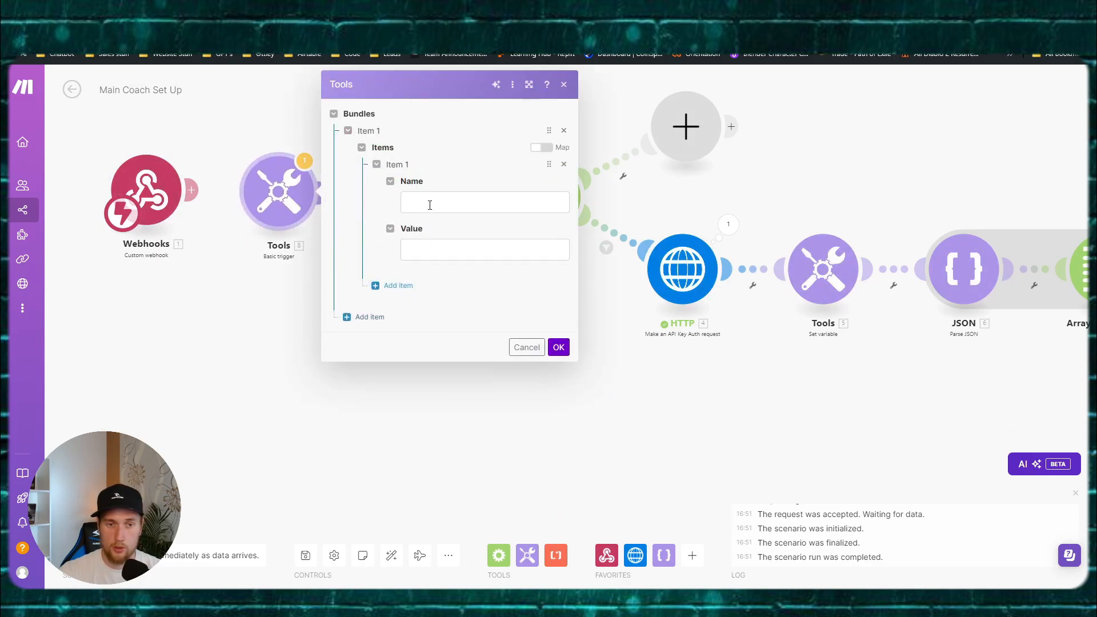
{"action": "type", "text": "a"}
{"action": "left_click", "coordinate": [431, 246]}
{"action": "type", "text": "a"}
{"action": "left_click_drag", "start_coordinate": [279, 210], "coordinate": [278, 213]}
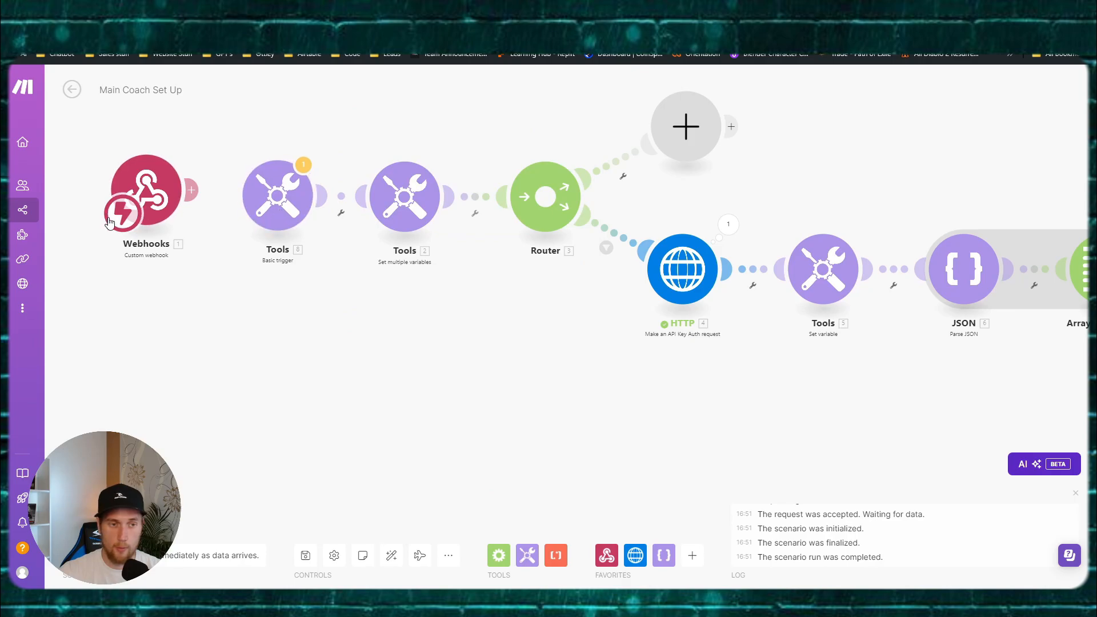
{"action": "left_click_drag", "start_coordinate": [123, 220], "coordinate": [285, 220]}
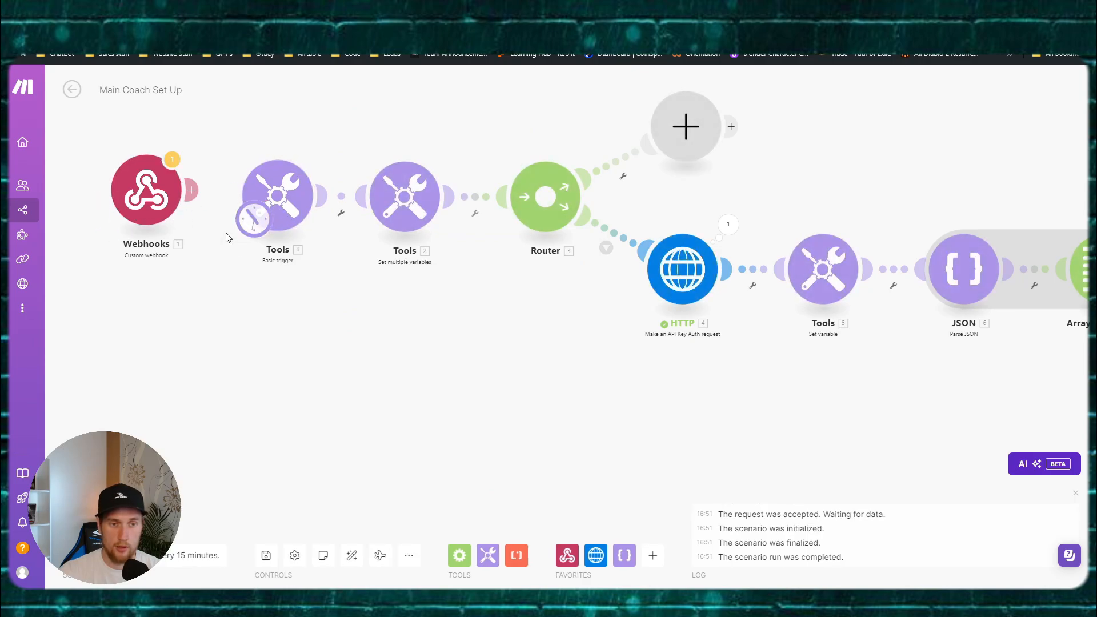
Step: Set the trigger's schedule to On demand
{"action": "left_click", "coordinate": [255, 231]}
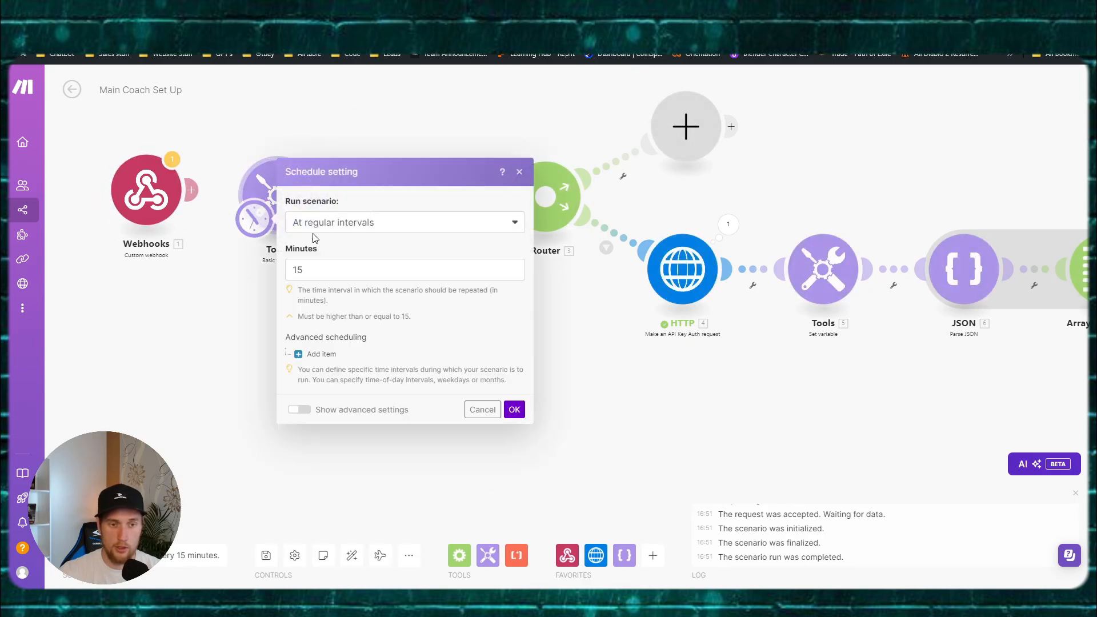
{"action": "left_click", "coordinate": [350, 150]}
{"action": "left_click", "coordinate": [326, 184]}
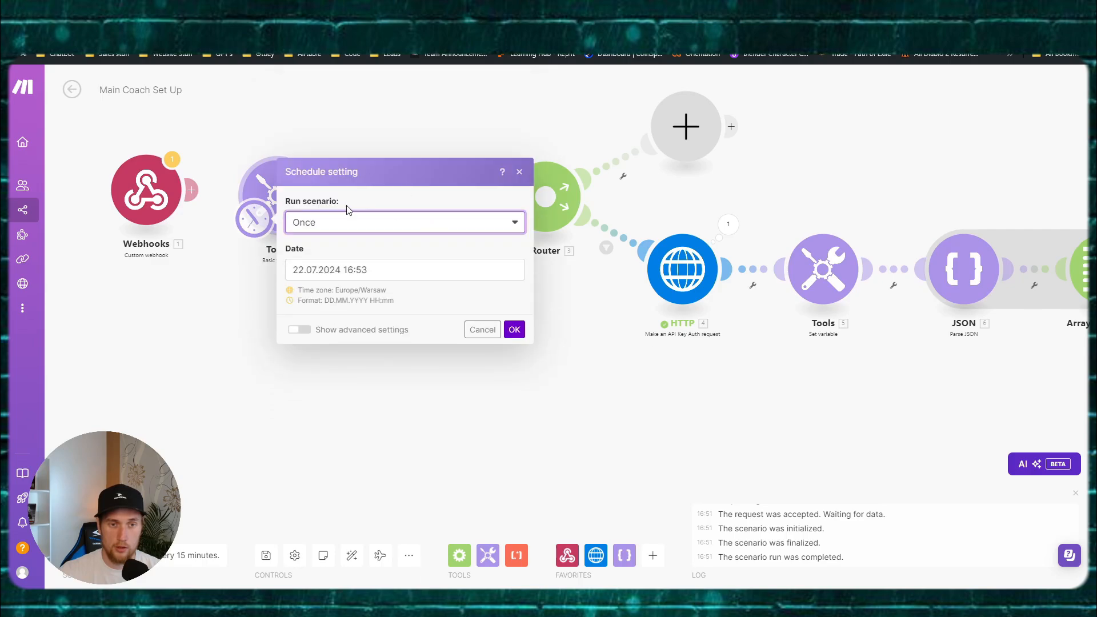
{"action": "left_click", "coordinate": [339, 191]}
{"action": "left_click", "coordinate": [325, 332]}
{"action": "left_click", "coordinate": [515, 262]}
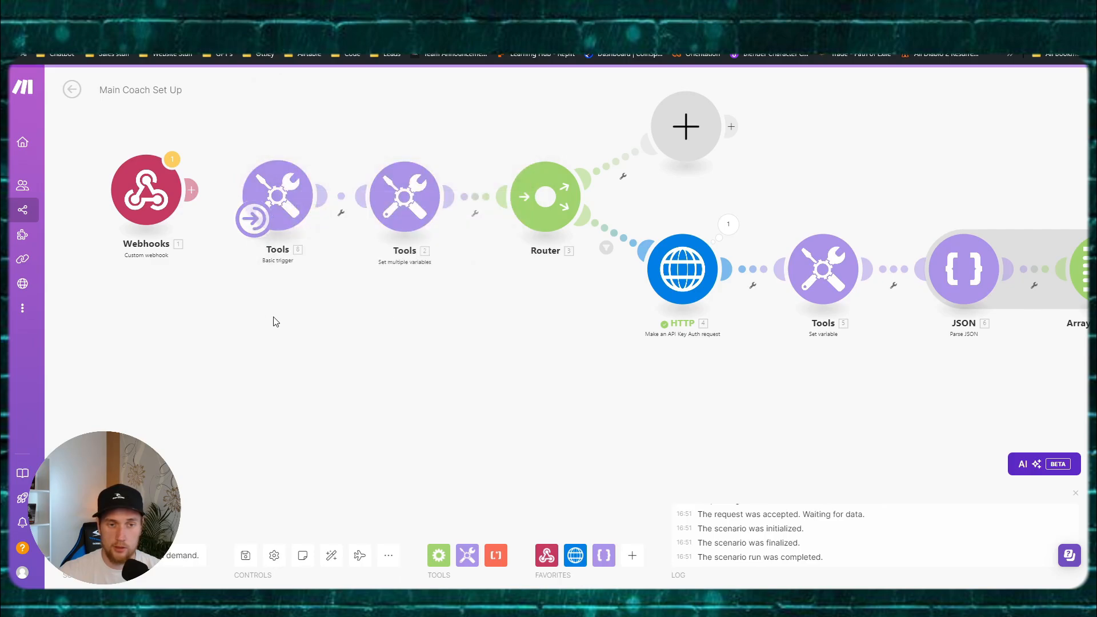
{"action": "left_click", "coordinate": [109, 522]}
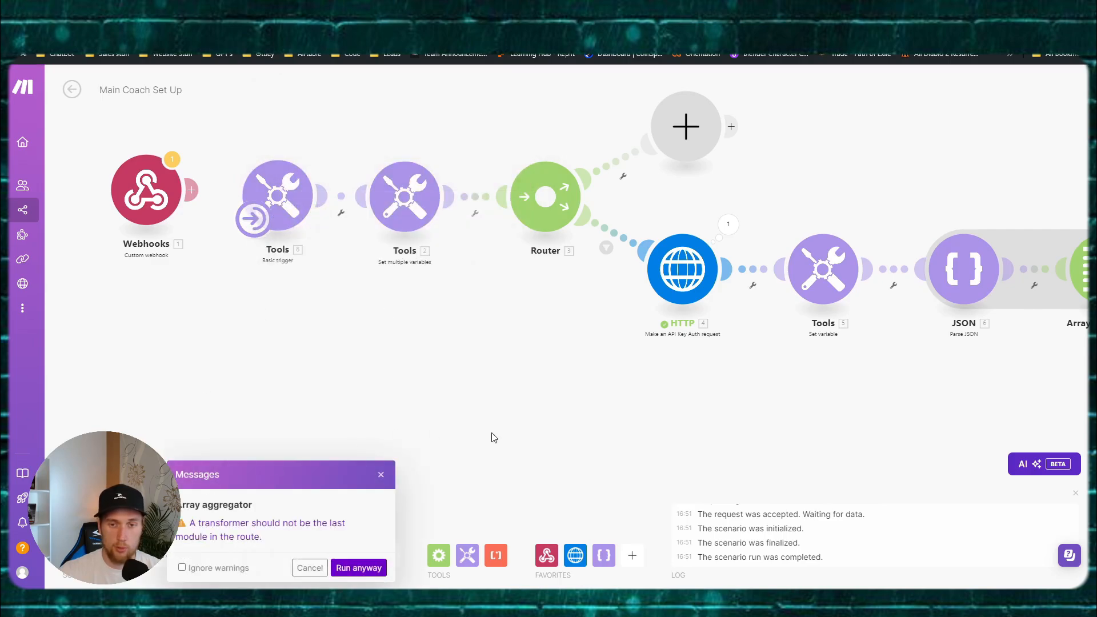
{"action": "left_click", "coordinate": [309, 571]}
Step: Filter the HTTP route on the trigger's item compared with 'a', then run the scenario once
{"action": "left_click", "coordinate": [606, 246]}
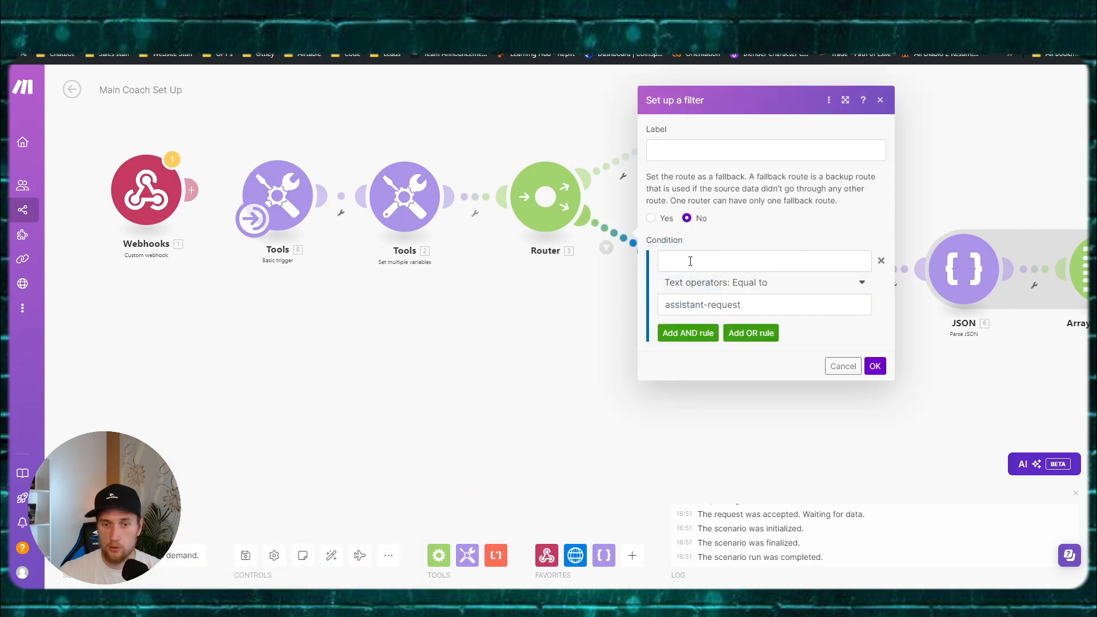
{"action": "left_click", "coordinate": [690, 261]}
{"action": "left_click", "coordinate": [895, 331]}
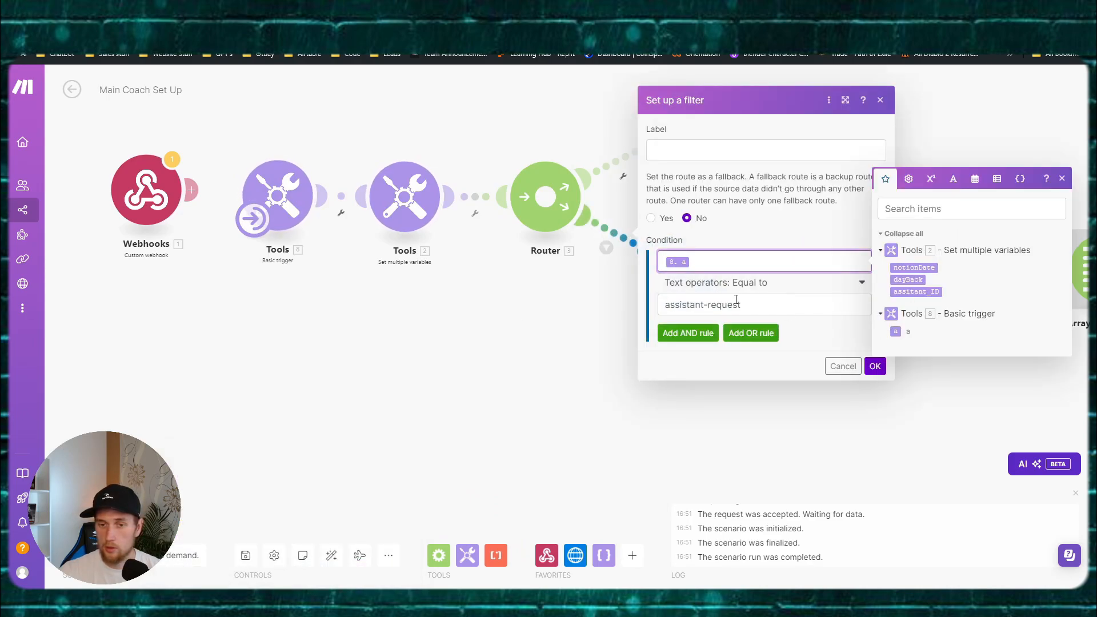
{"action": "left_click", "coordinate": [736, 301]}
{"action": "type", "text": "a"}
{"action": "left_click", "coordinate": [874, 366]}
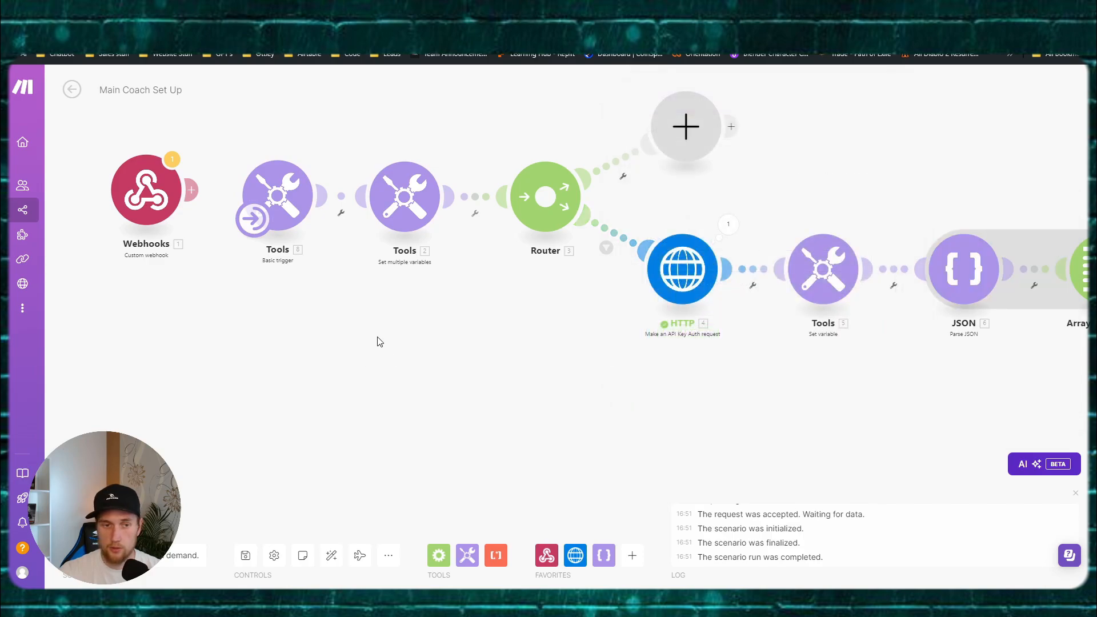
{"action": "left_click", "coordinate": [103, 521]}
{"action": "left_click", "coordinate": [364, 571]}
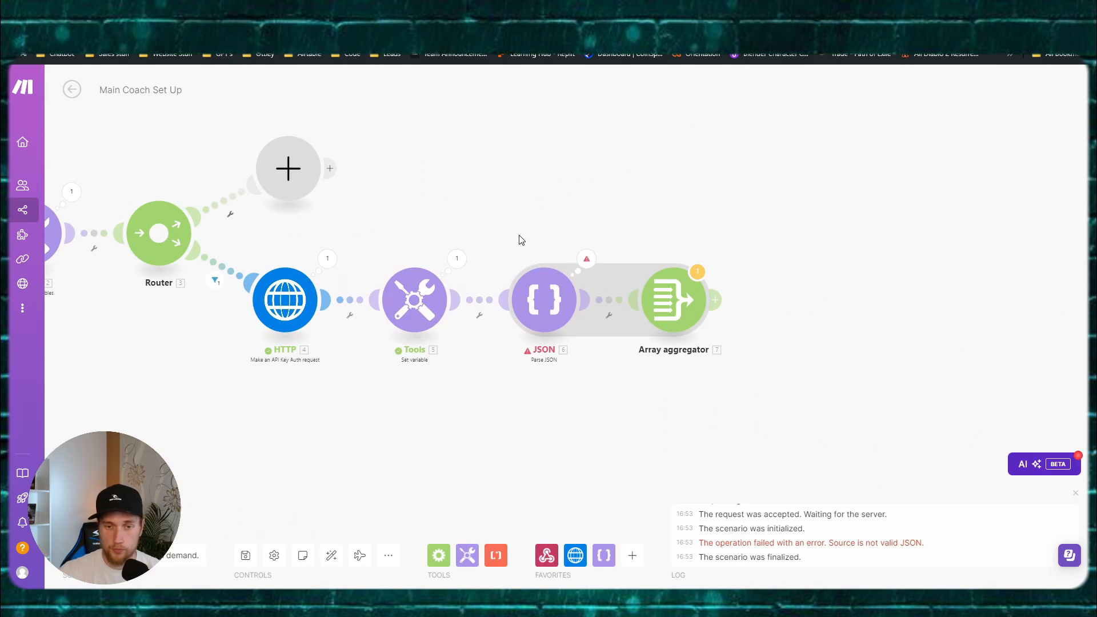
Step: Inspect the Tools module's dynamic_assis output, then view the JSON module's 'Source is not valid JSON' DataError
{"action": "left_click", "coordinate": [532, 291]}
{"action": "left_click", "coordinate": [494, 230]}
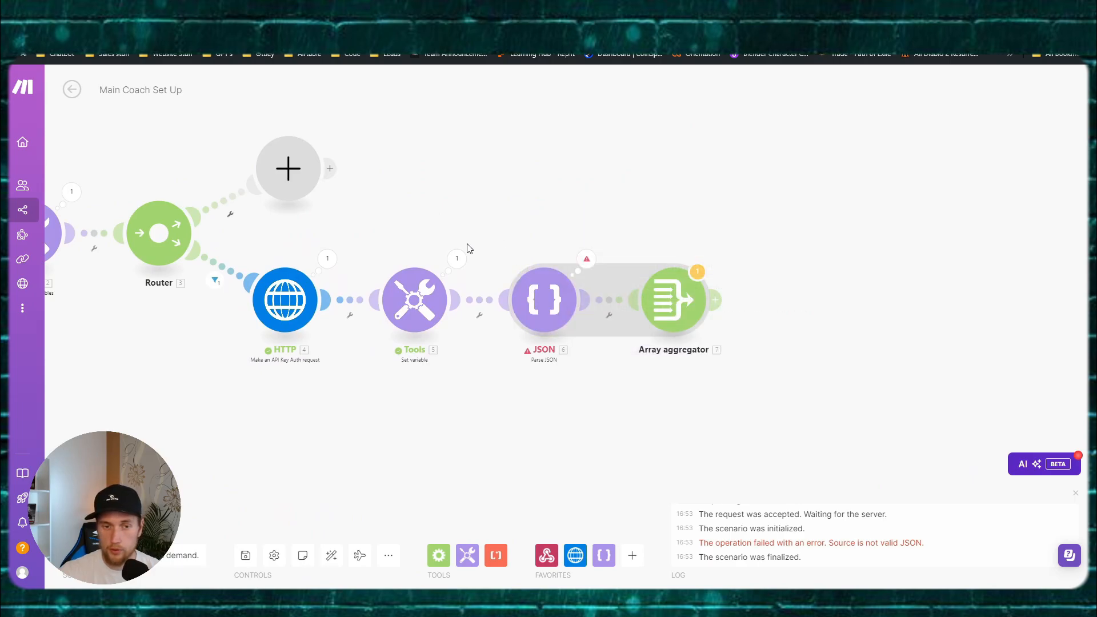
{"action": "left_click", "coordinate": [457, 258]}
{"action": "left_click", "coordinate": [514, 321]}
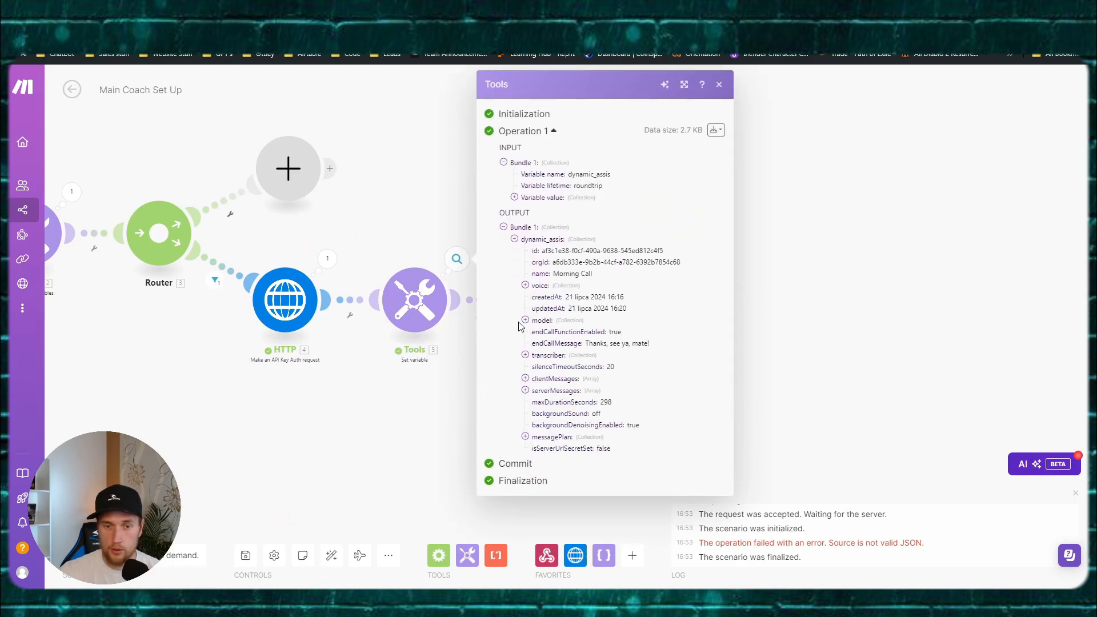
{"action": "left_click", "coordinate": [396, 206]}
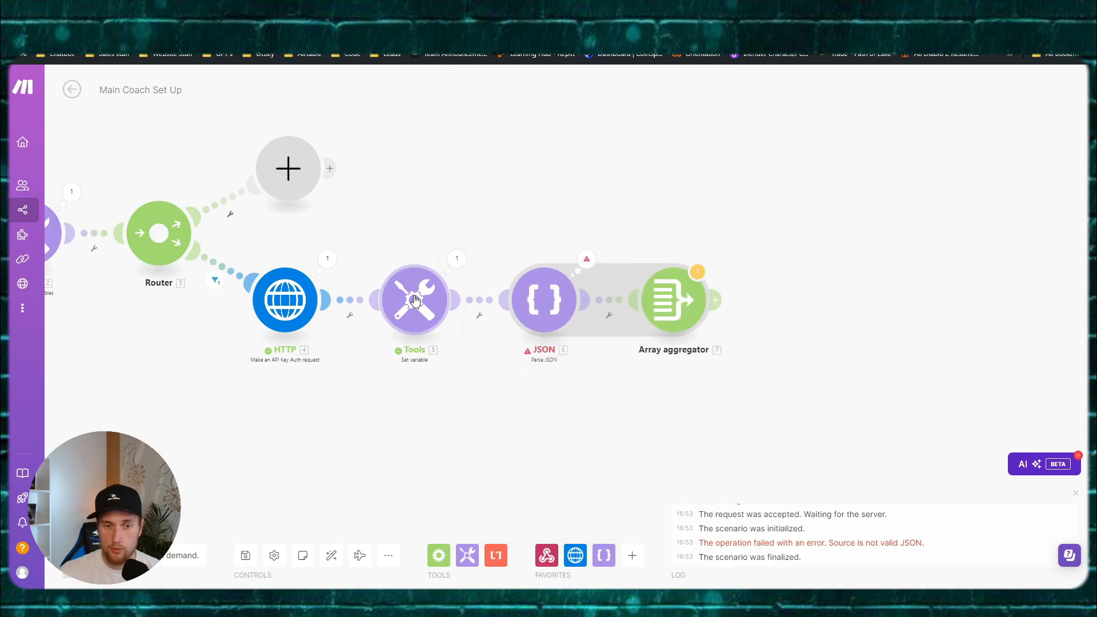
{"action": "left_click", "coordinate": [407, 284]}
{"action": "left_click", "coordinate": [382, 184]}
{"action": "left_click", "coordinate": [454, 258]}
{"action": "left_click", "coordinate": [455, 260]}
{"action": "left_click", "coordinate": [531, 293]}
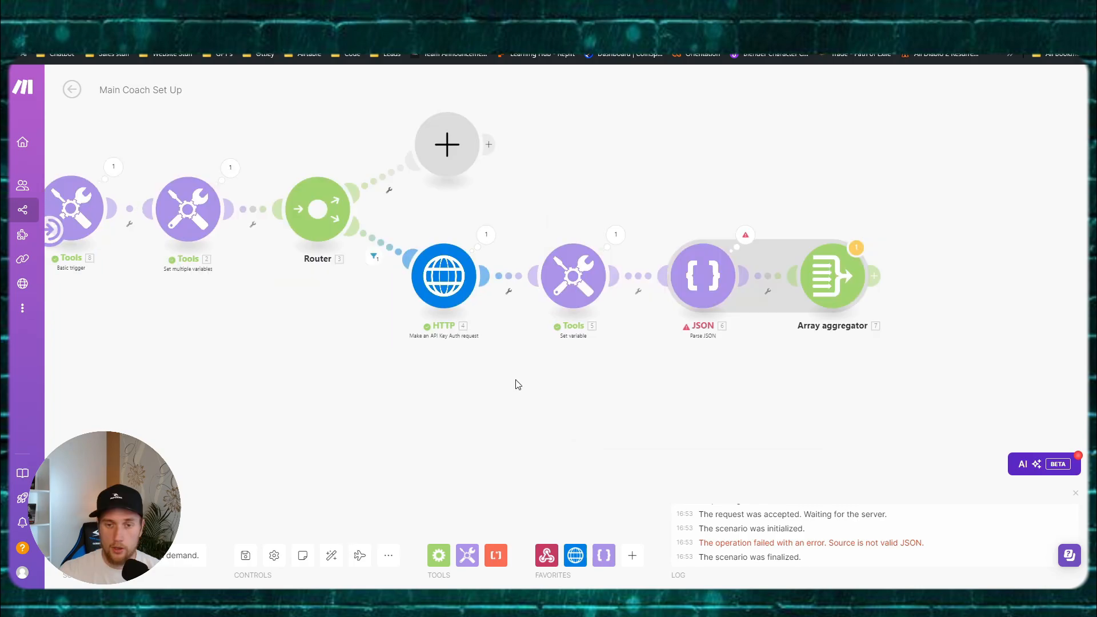
{"action": "left_click_drag", "start_coordinate": [421, 374], "coordinate": [577, 390]}
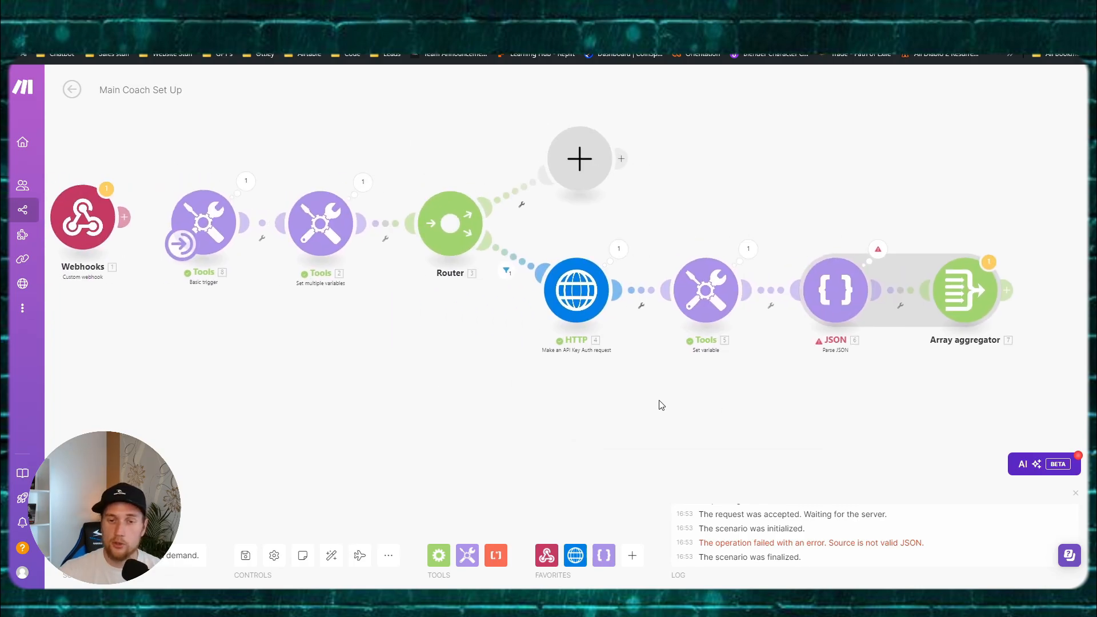
{"action": "left_click", "coordinate": [855, 248]}
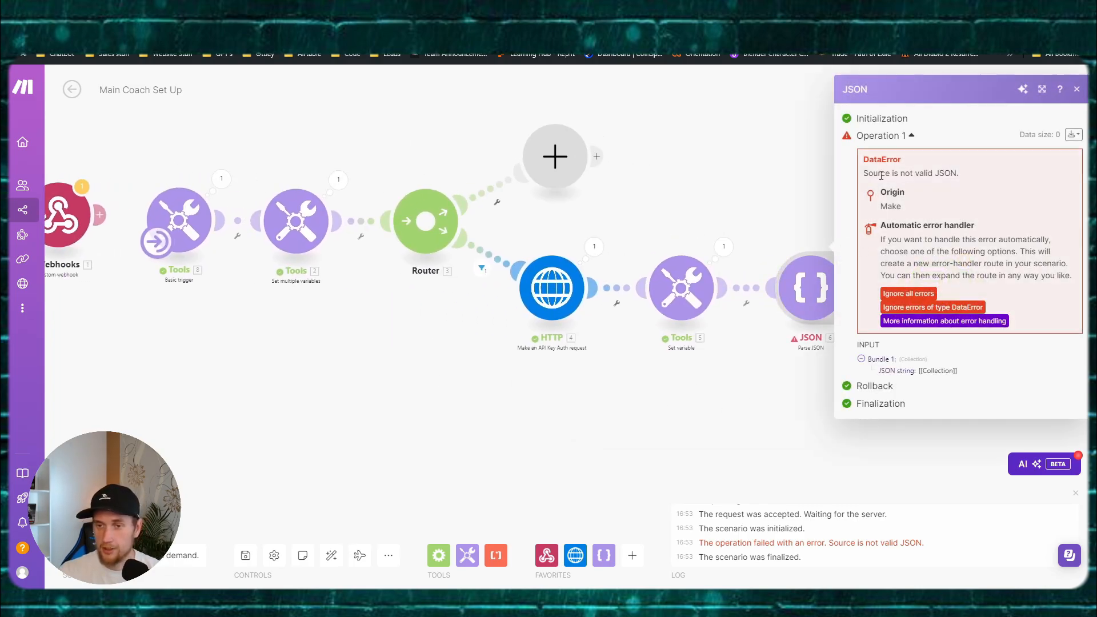
Step: Turn off response parsing in the HTTP module, save, and rerun the scenario
{"action": "left_click", "coordinate": [752, 186]}
{"action": "left_click", "coordinate": [565, 297]}
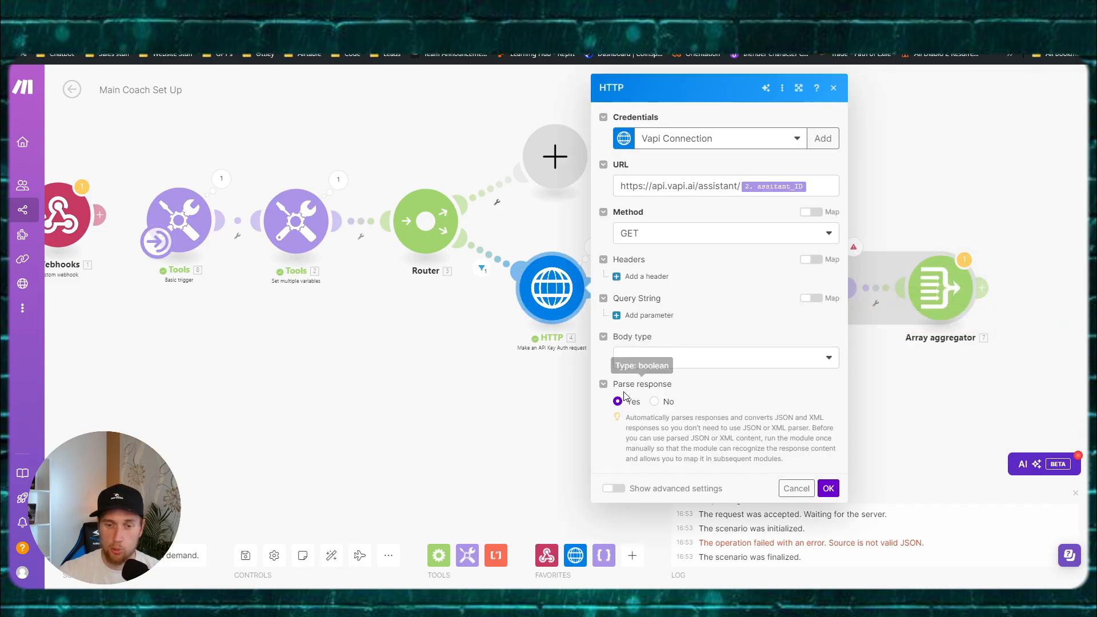
{"action": "left_click", "coordinate": [655, 402]}
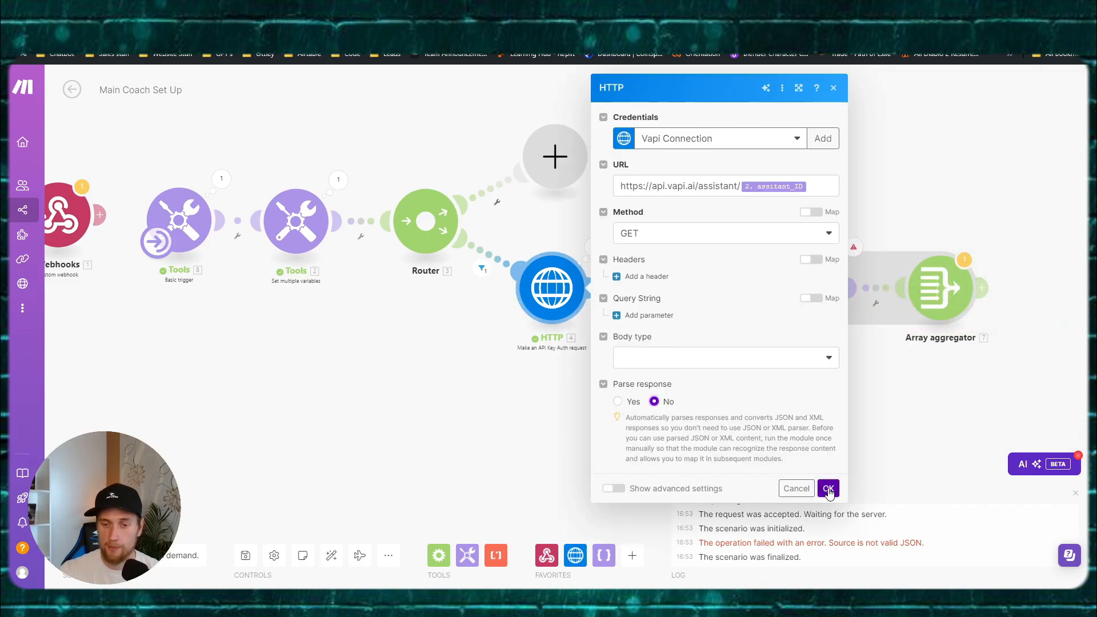
{"action": "left_click", "coordinate": [828, 488]}
{"action": "left_click", "coordinate": [245, 562]}
{"action": "left_click", "coordinate": [117, 526]}
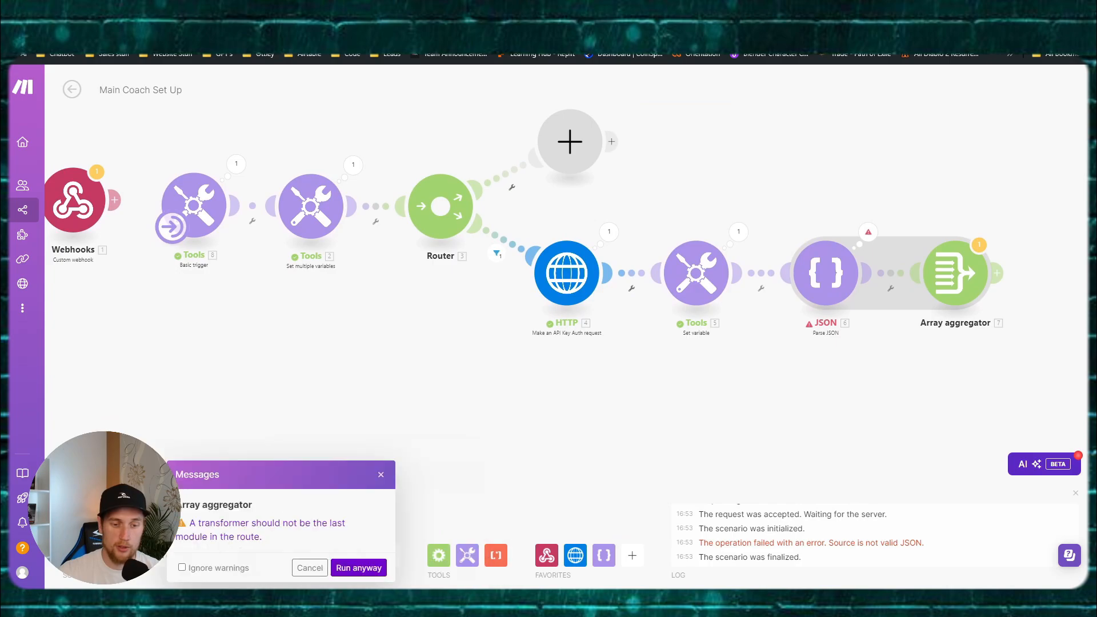
{"action": "left_click", "coordinate": [358, 568]}
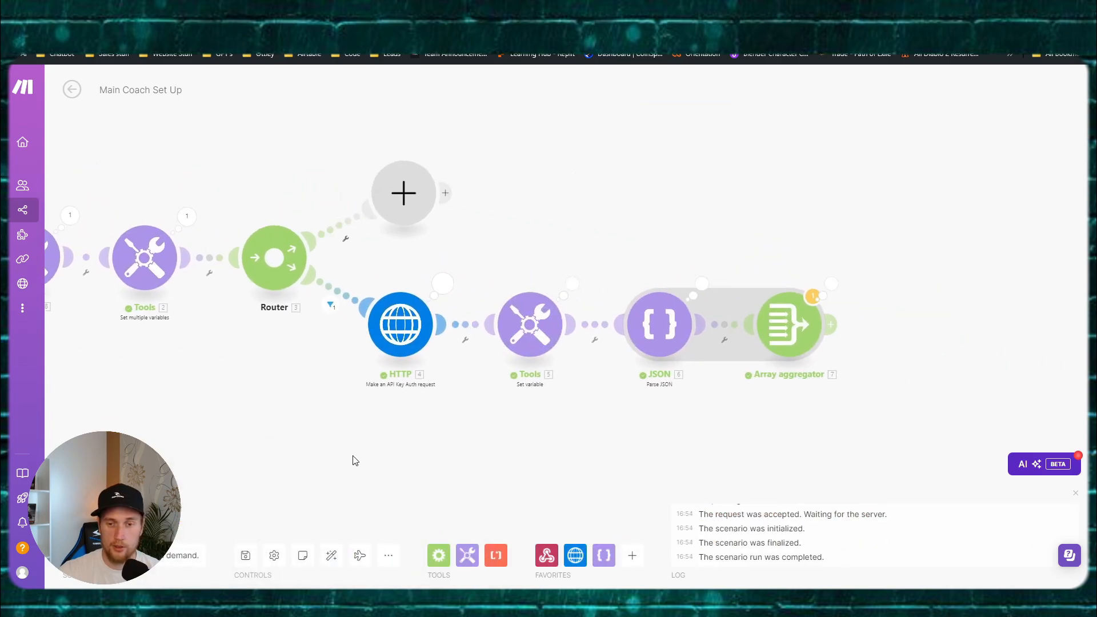
Step: Review the parsed JSON output and the Array aggregator's available fields, closing with none ticked
{"action": "left_click", "coordinate": [663, 261]}
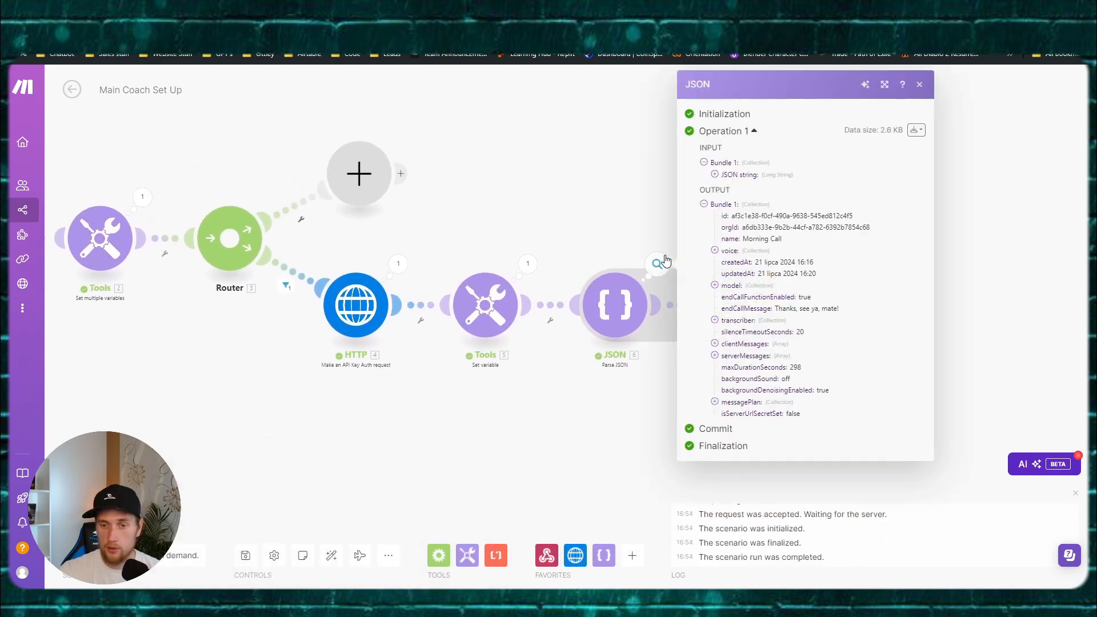
{"action": "left_click", "coordinate": [627, 244]}
{"action": "left_click", "coordinate": [747, 309]}
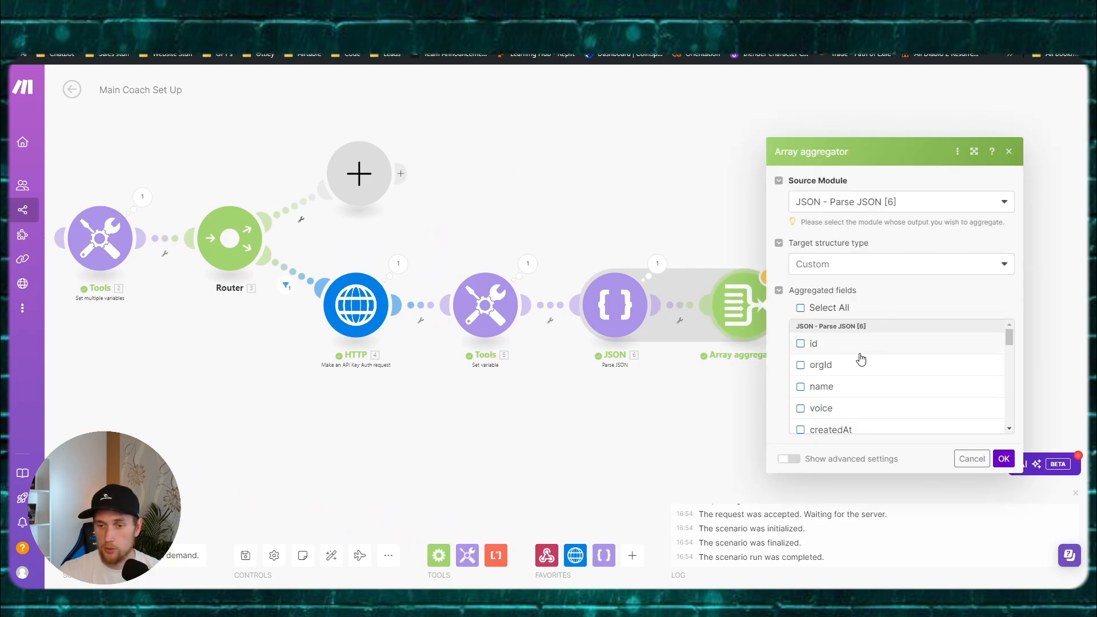
{"action": "scroll", "coordinate": [861, 359], "scroll_direction": "down", "scroll_amount": 10}
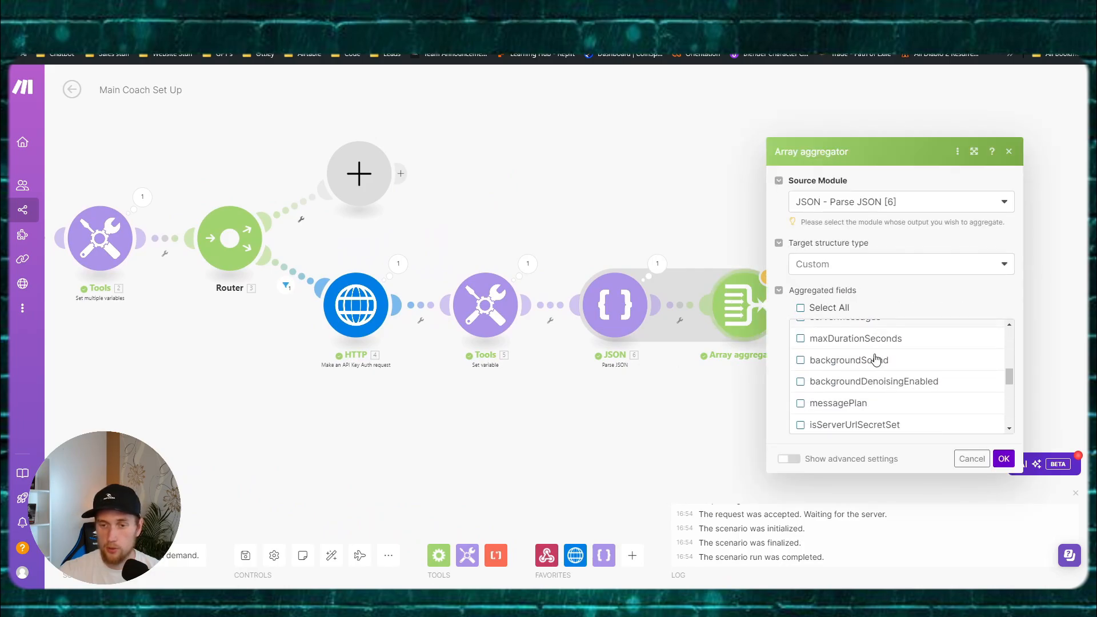
{"action": "scroll", "coordinate": [875, 358], "scroll_direction": "down", "scroll_amount": 2}
{"action": "scroll", "coordinate": [859, 358], "scroll_direction": "up", "scroll_amount": 6}
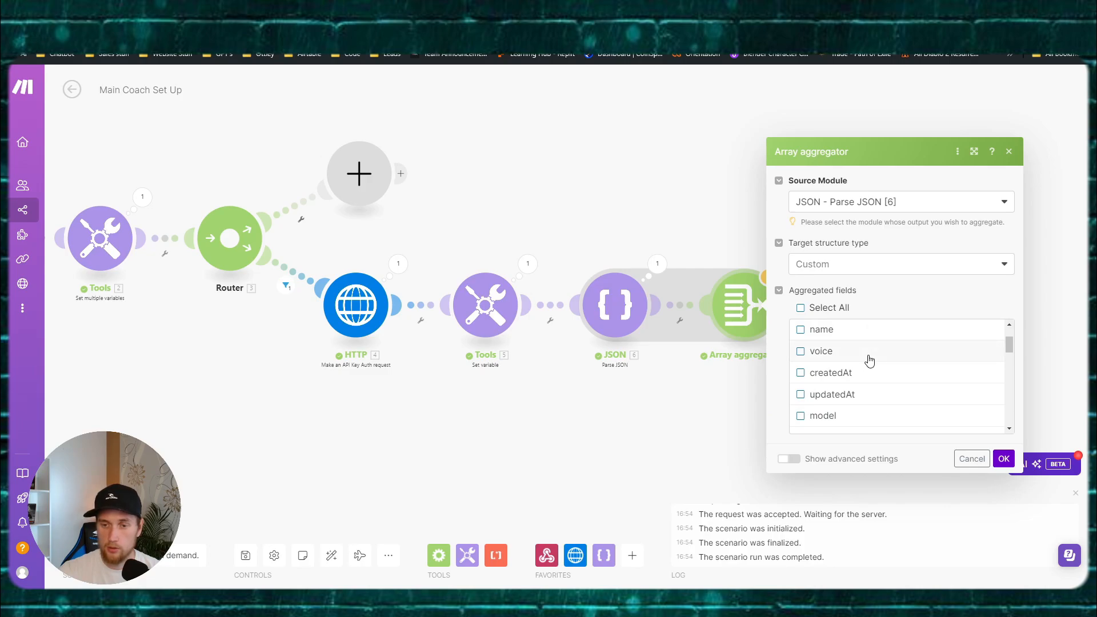
{"action": "scroll", "coordinate": [869, 360], "scroll_direction": "up", "scroll_amount": 1}
{"action": "scroll", "coordinate": [869, 360], "scroll_direction": "down", "scroll_amount": 1}
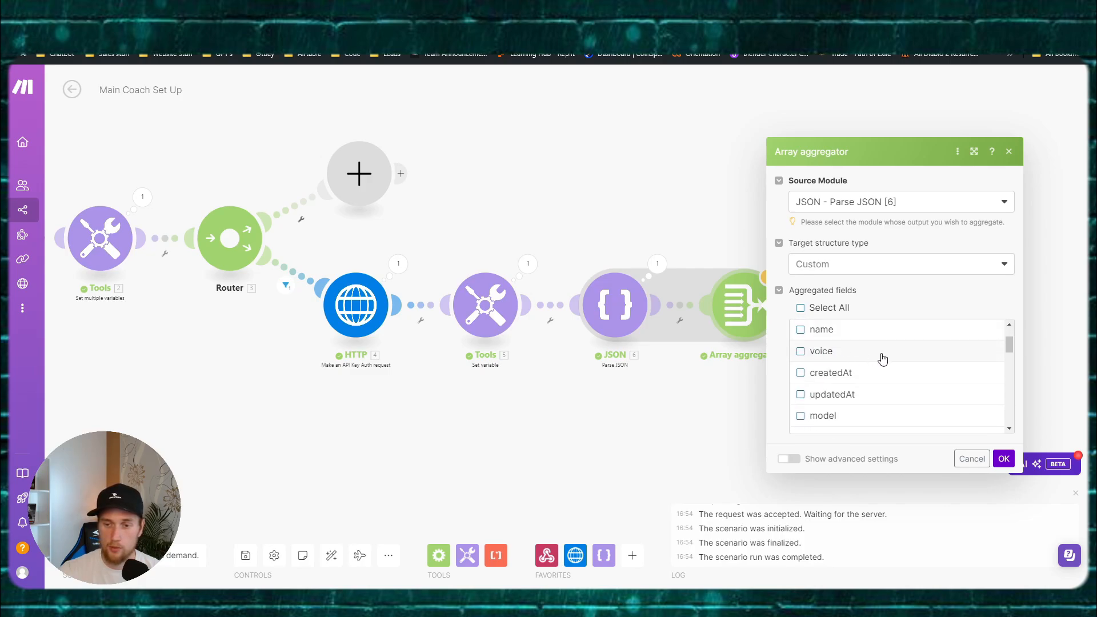
{"action": "scroll", "coordinate": [878, 360], "scroll_direction": "down", "scroll_amount": 1}
{"action": "scroll", "coordinate": [868, 360], "scroll_direction": "down", "scroll_amount": 1}
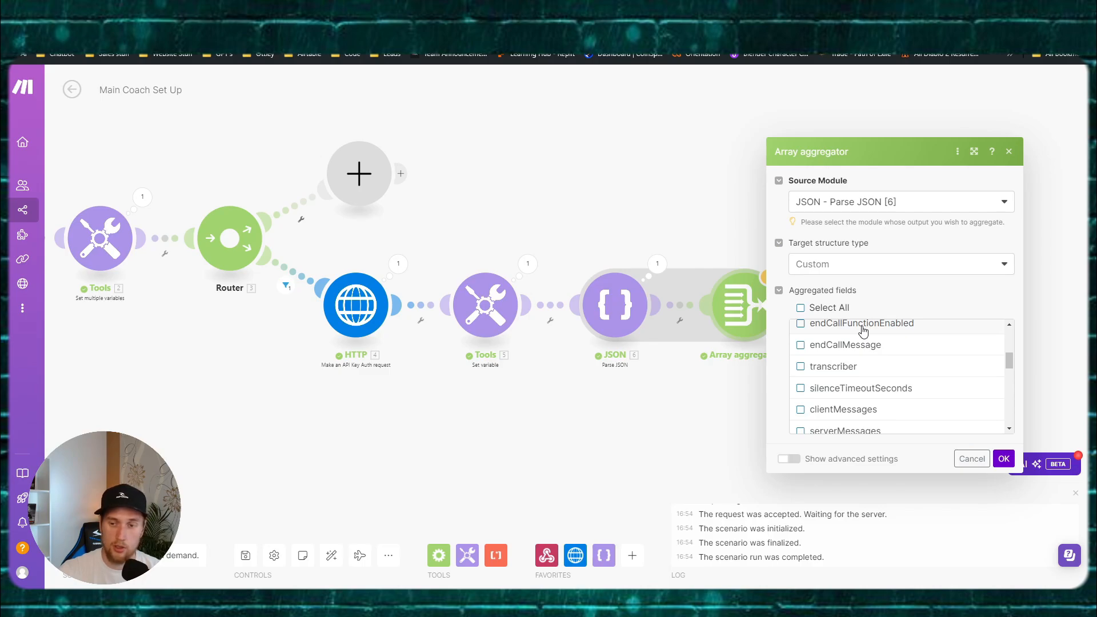
{"action": "scroll", "coordinate": [844, 350], "scroll_direction": "down", "scroll_amount": 1}
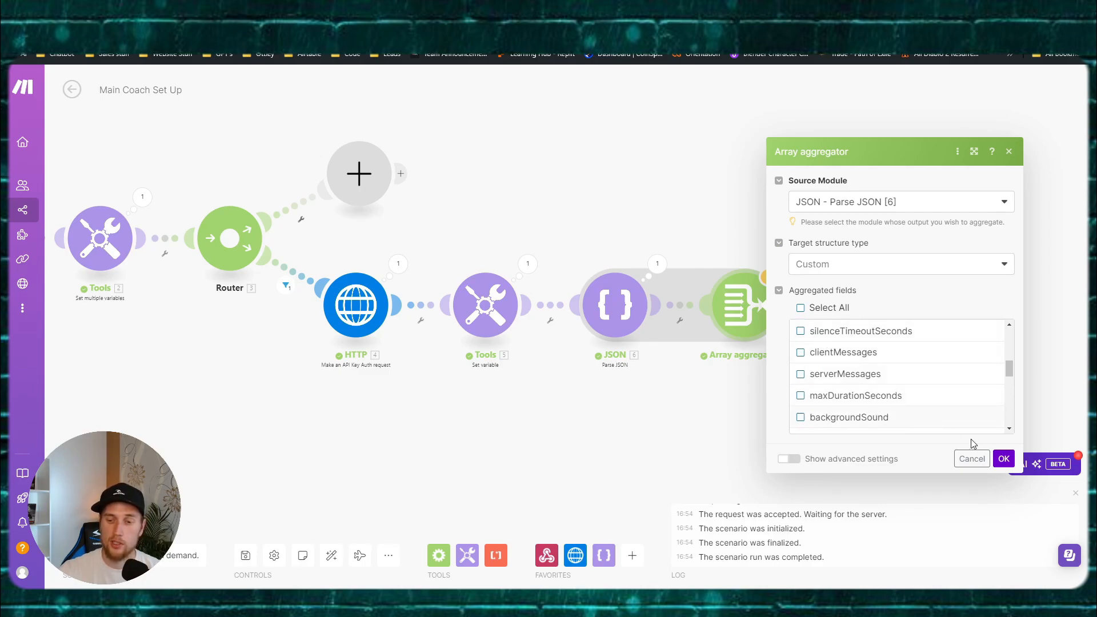
{"action": "left_click", "coordinate": [1002, 460]}
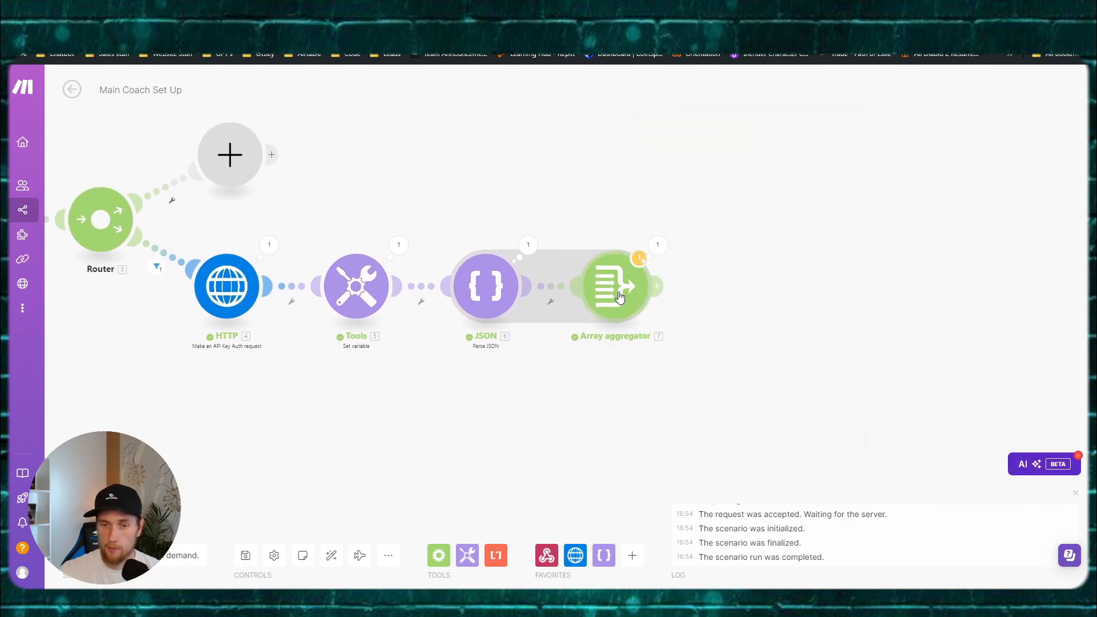
Step: Inspect the Array aggregator's empty array output, reconfirm its settings, and add a module after it
{"action": "left_click", "coordinate": [657, 285]}
{"action": "left_click", "coordinate": [657, 246]}
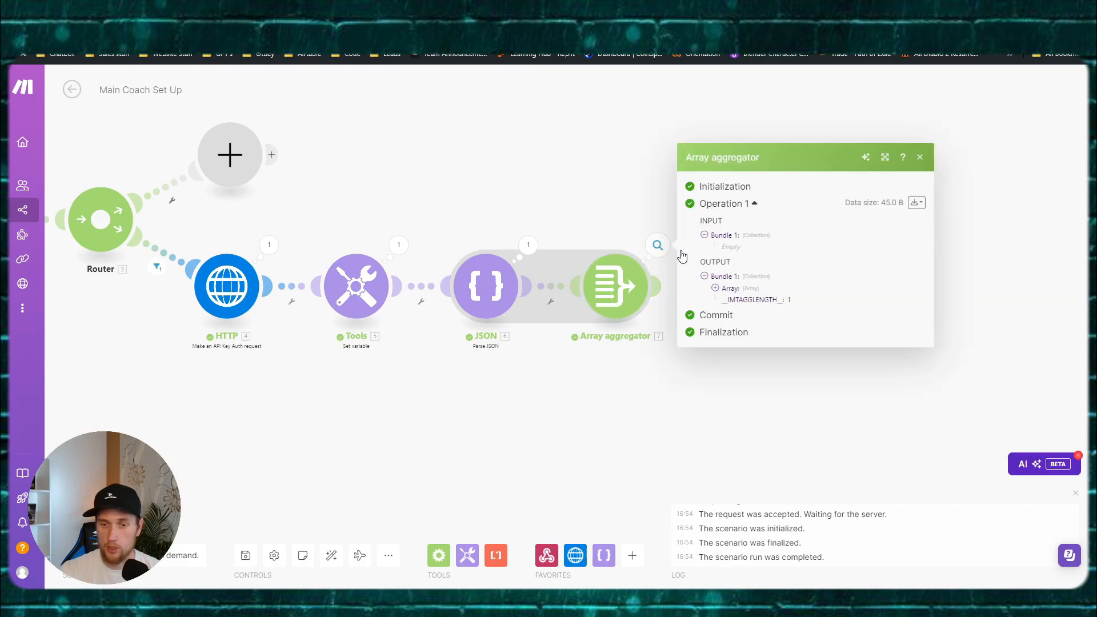
{"action": "left_click", "coordinate": [726, 294]}
{"action": "left_click", "coordinate": [727, 294]}
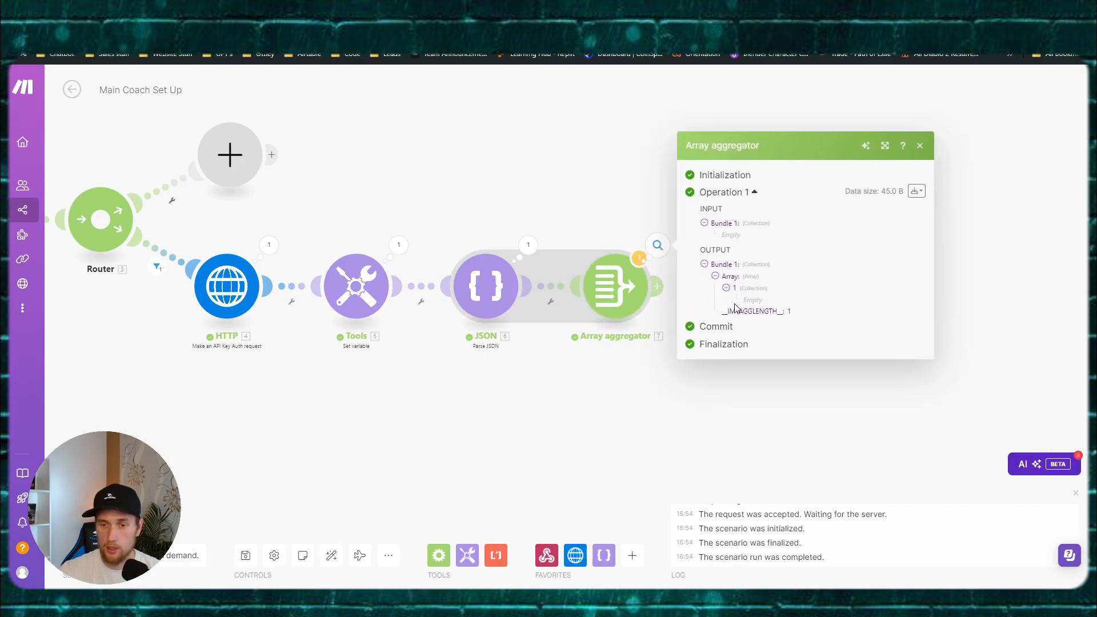
{"action": "left_click", "coordinate": [621, 224]}
{"action": "left_click", "coordinate": [648, 239]}
{"action": "left_click", "coordinate": [618, 283]}
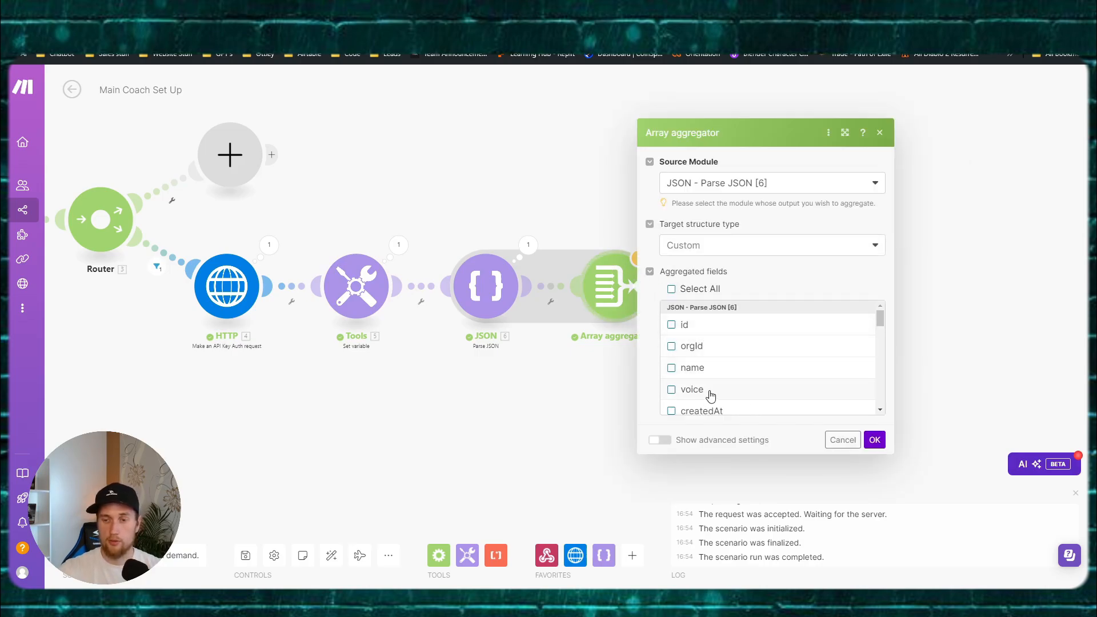
{"action": "left_click", "coordinate": [874, 439]}
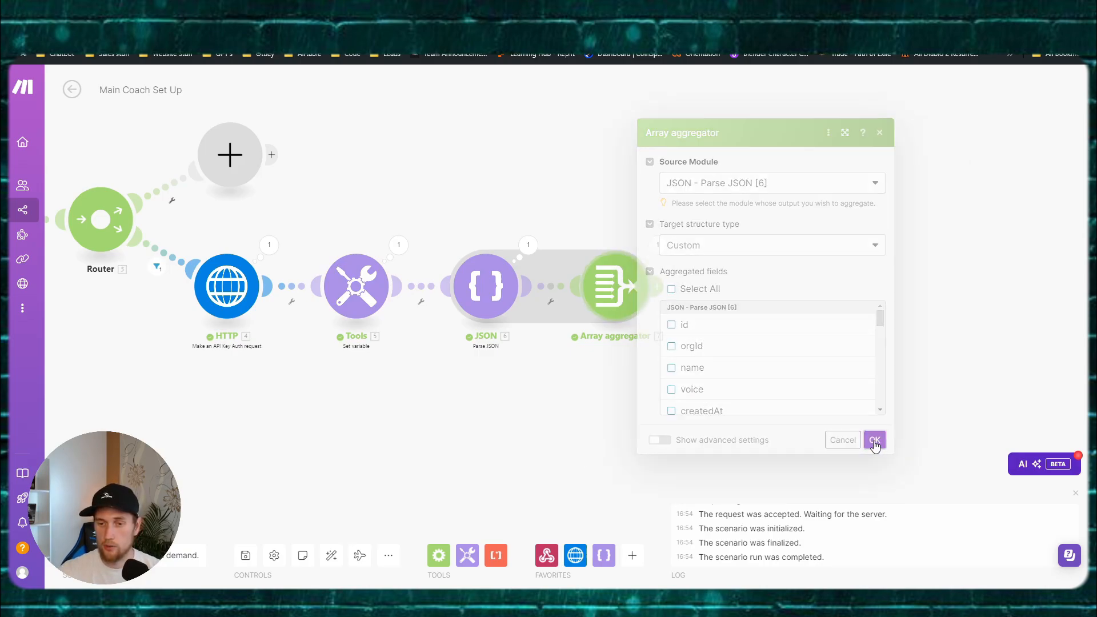
{"action": "left_click", "coordinate": [654, 285]}
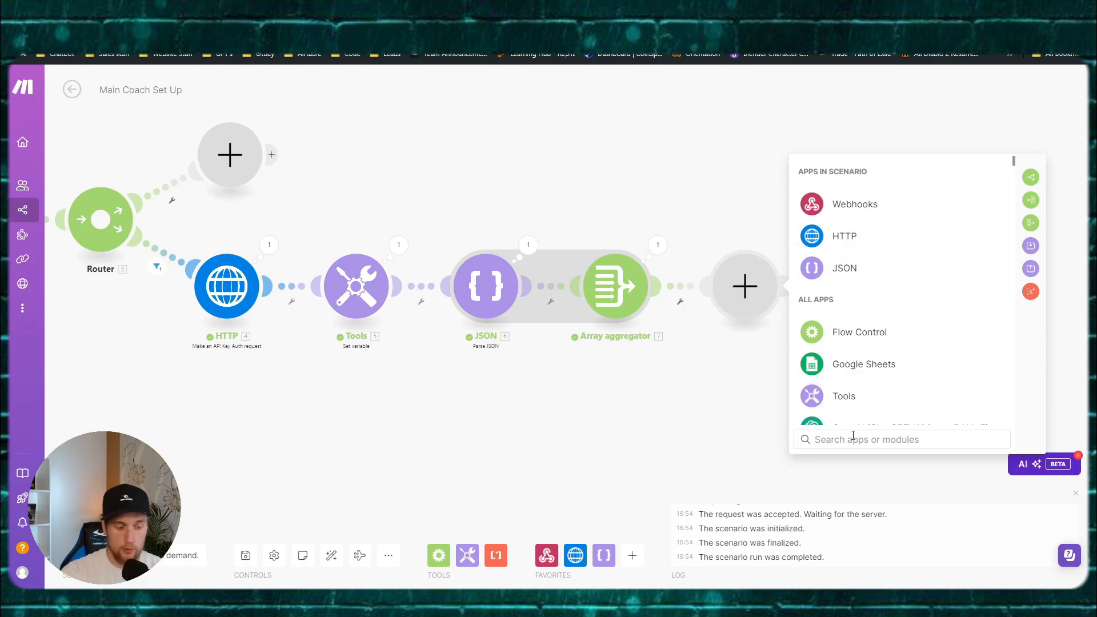
Step: Add a JSON Transform to JSON module with Object set to first(7. Array[])
{"action": "type", "text": "transform"}
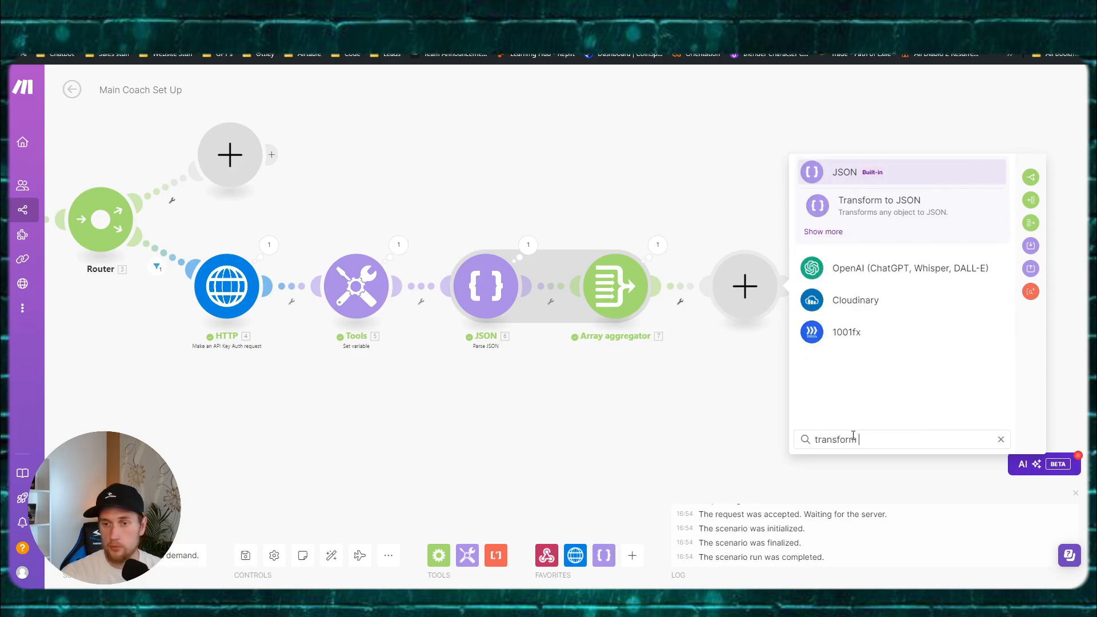
{"action": "left_click", "coordinate": [869, 218]}
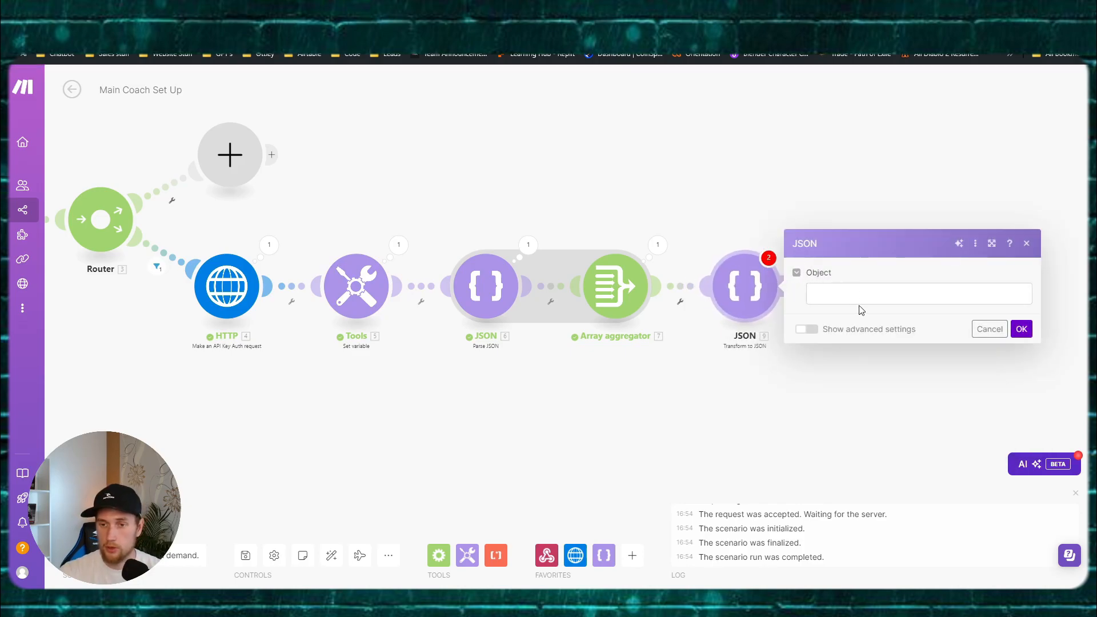
{"action": "left_click", "coordinate": [864, 288]}
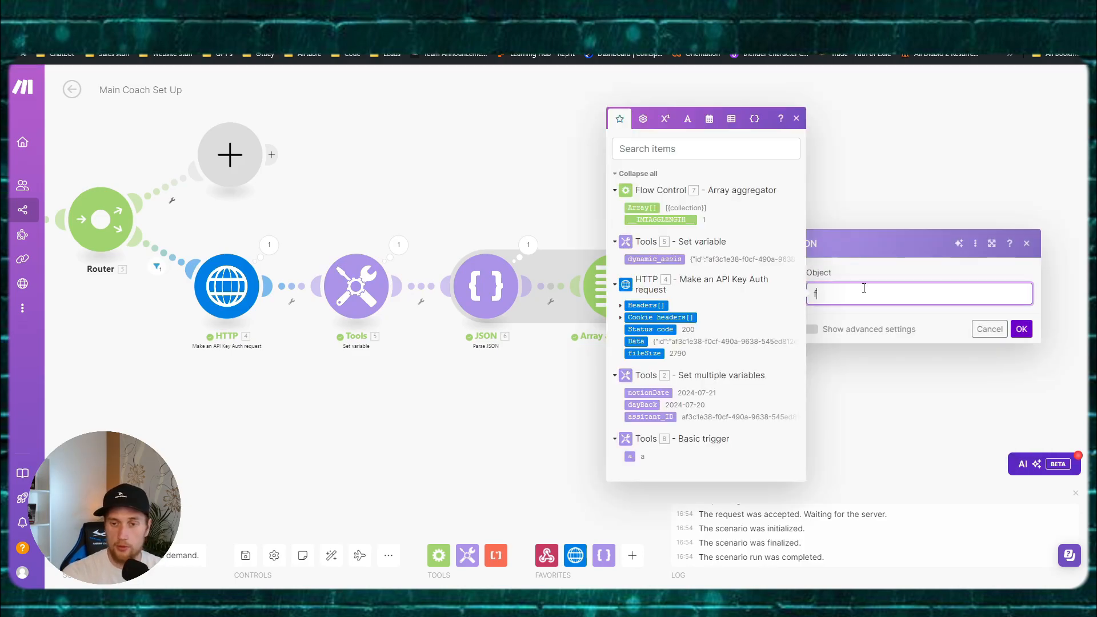
{"action": "type", "text": "first("}
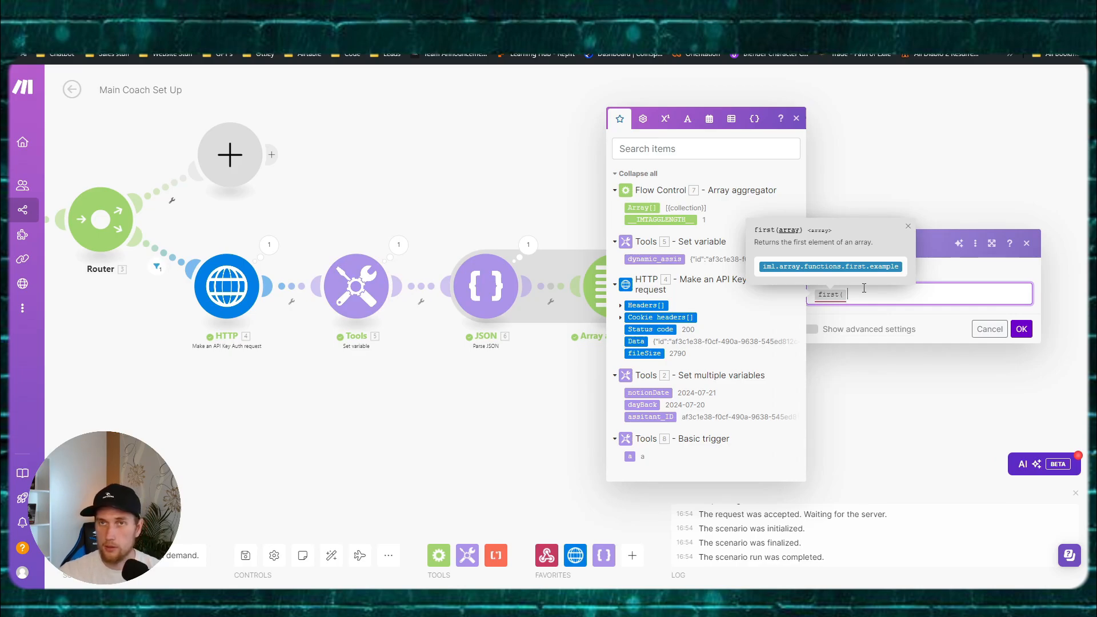
{"action": "left_click", "coordinate": [641, 208]}
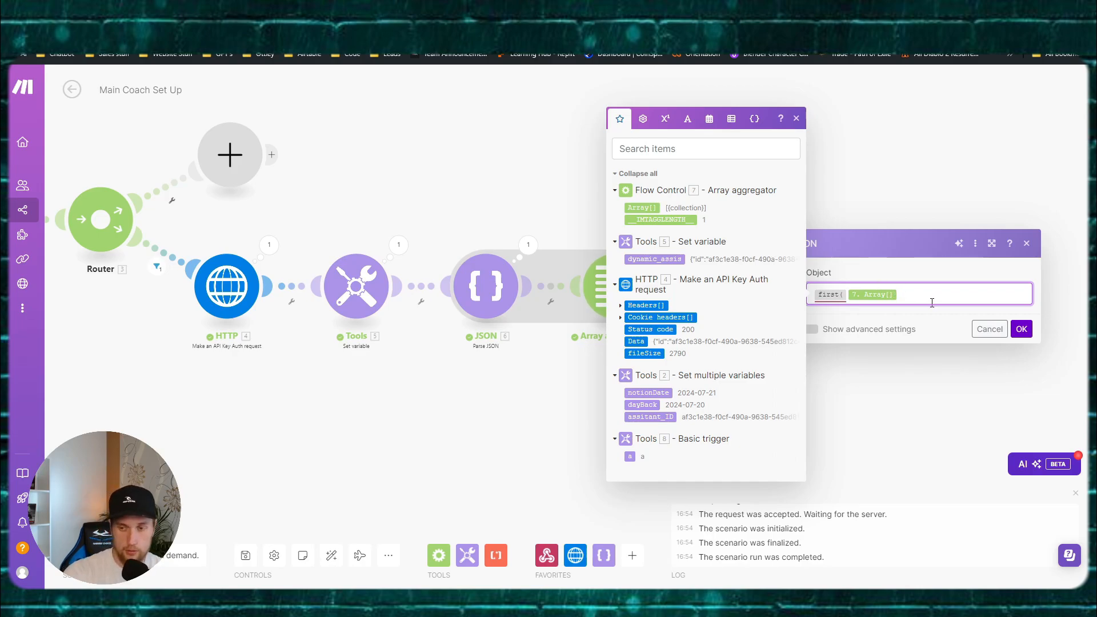
{"action": "type", "text": ")"}
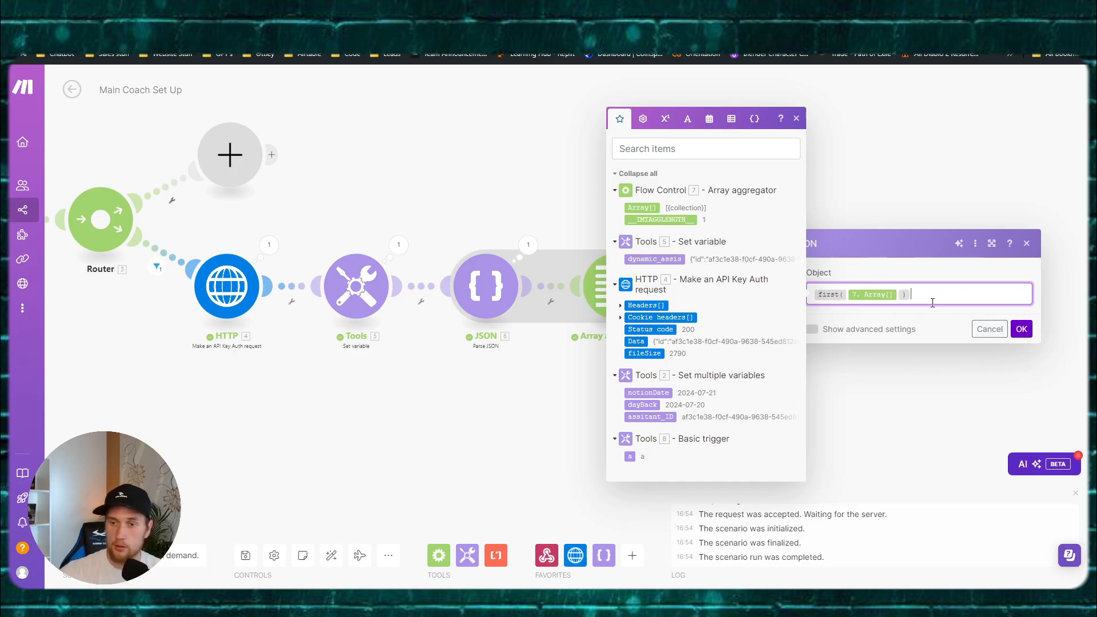
{"action": "left_click", "coordinate": [1021, 330]}
Step: Check the aggregated array, then save the scenario despite the last-module warning
{"action": "left_click", "coordinate": [661, 218]}
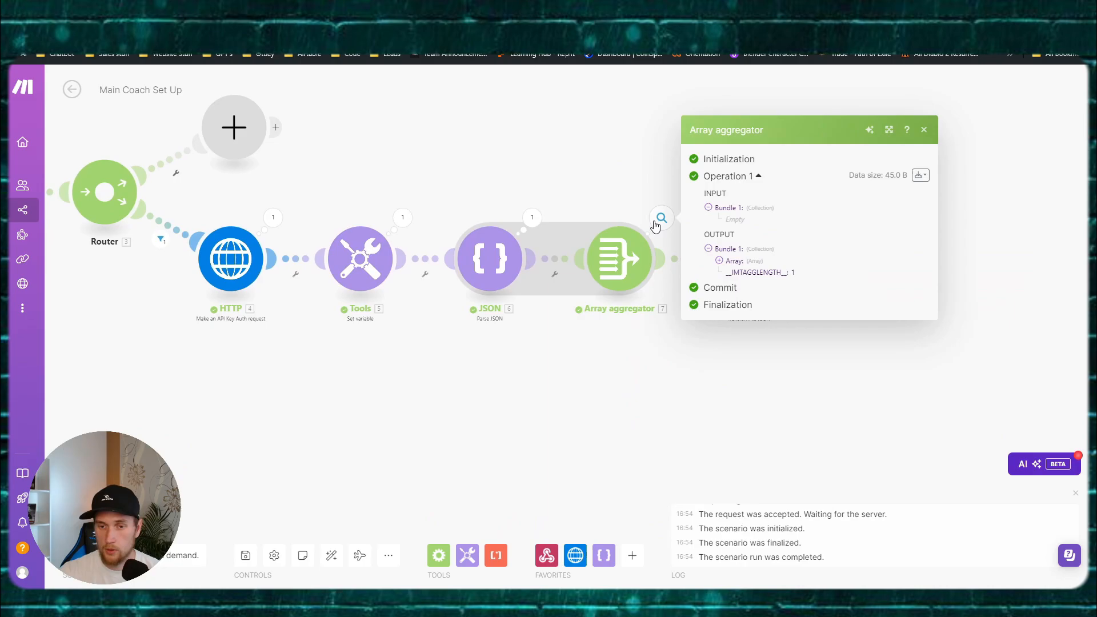
{"action": "left_click", "coordinate": [719, 261]}
{"action": "left_click", "coordinate": [627, 356]}
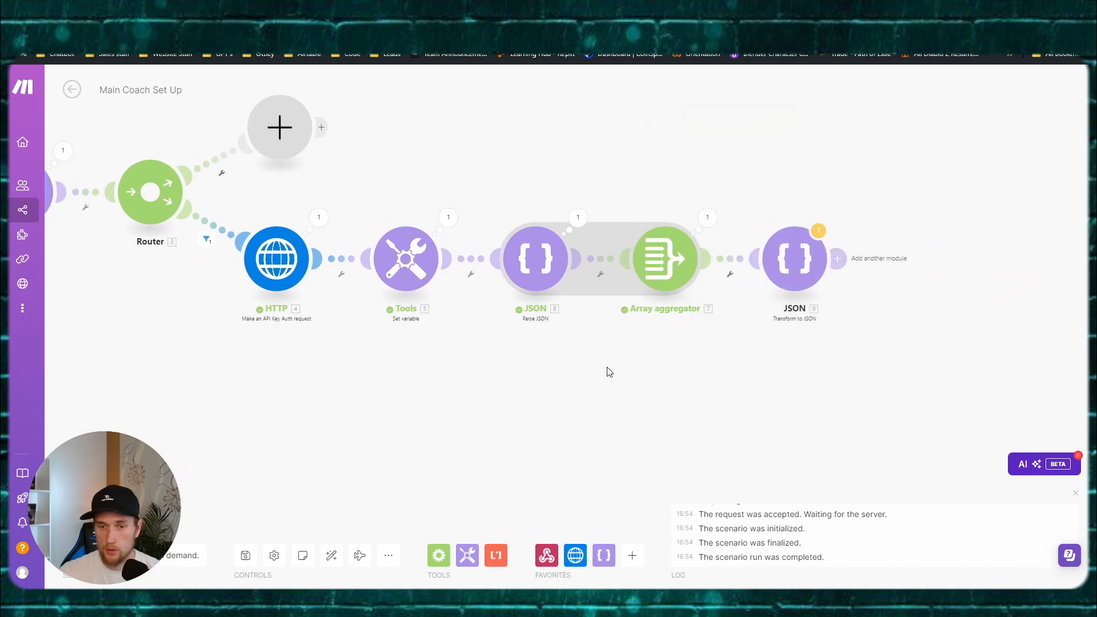
{"action": "left_click", "coordinate": [246, 556]}
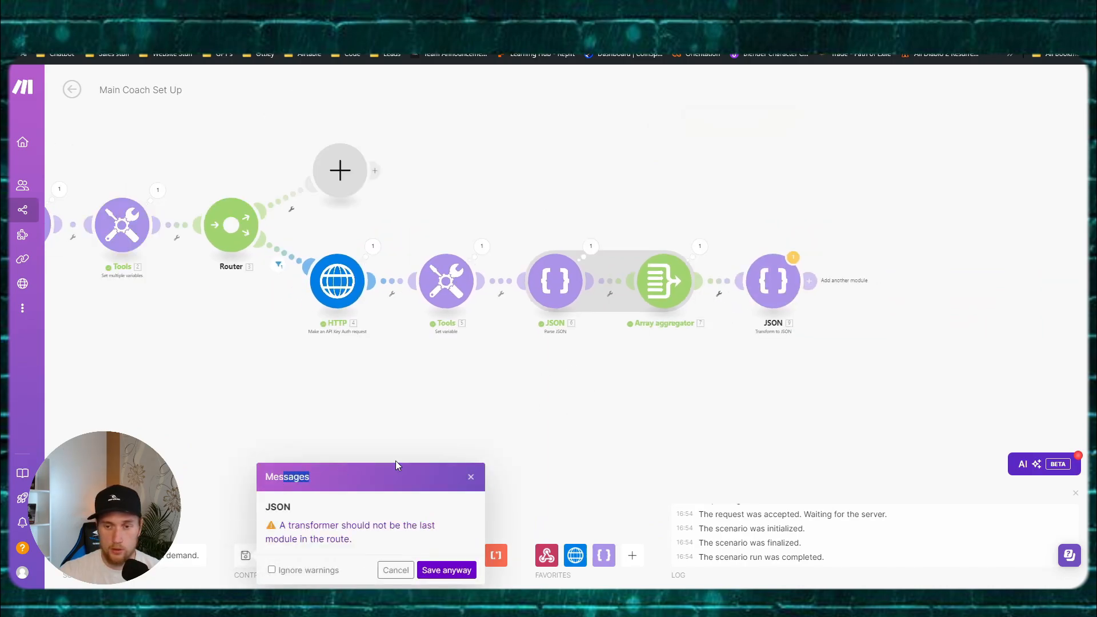
{"action": "left_click", "coordinate": [445, 568]}
Step: Run the scenario once anyway and inspect the Array aggregator's new output
{"action": "left_click", "coordinate": [95, 522]}
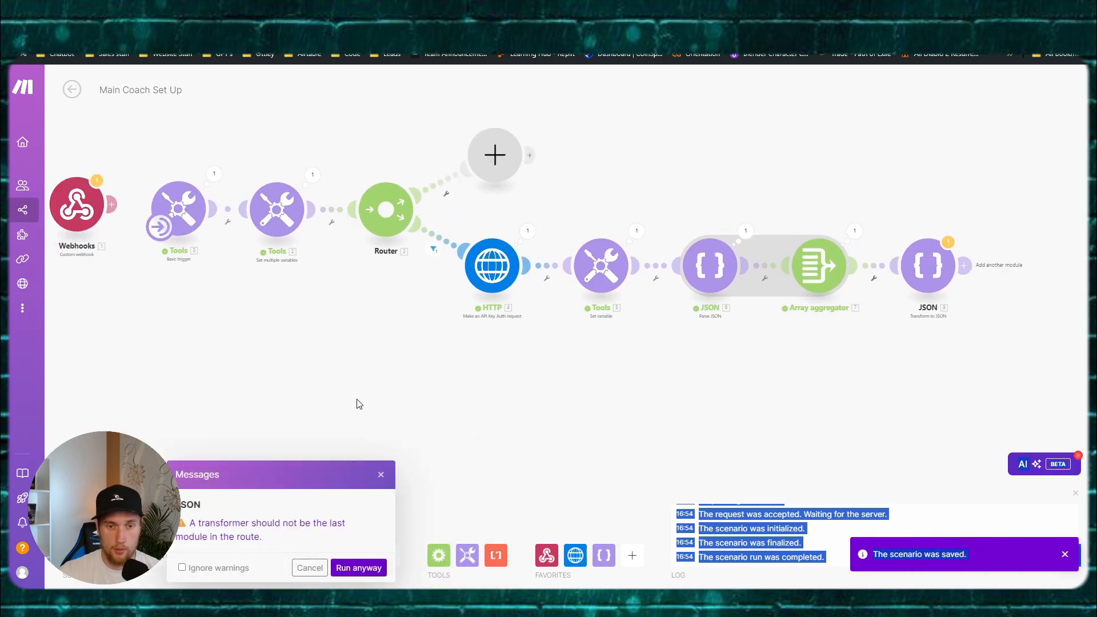
{"action": "left_click", "coordinate": [348, 571]}
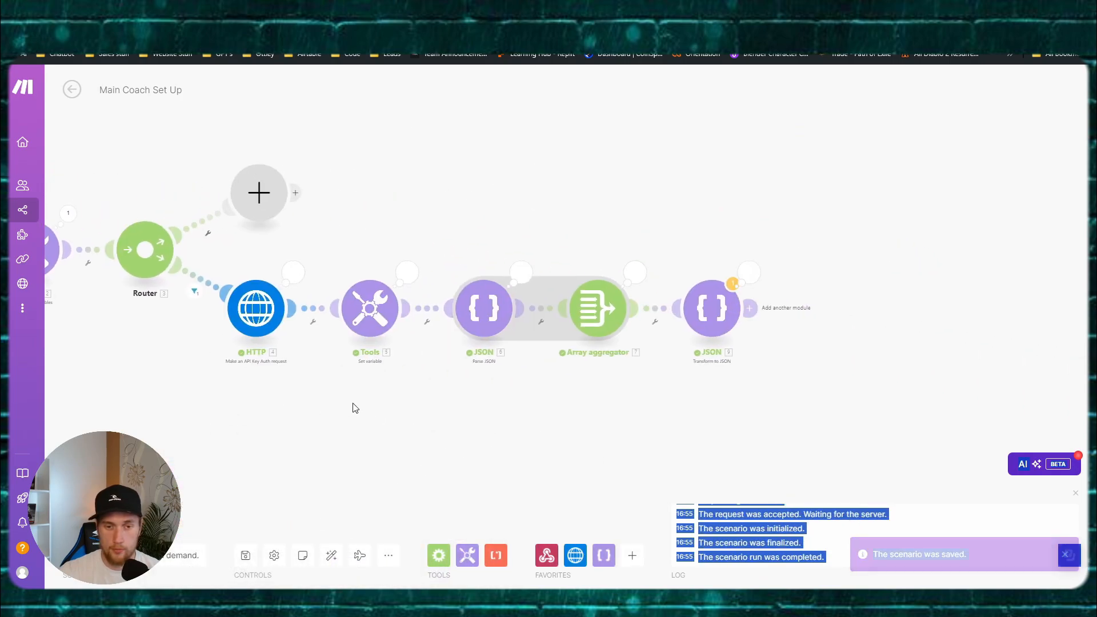
{"action": "left_click", "coordinate": [512, 264]}
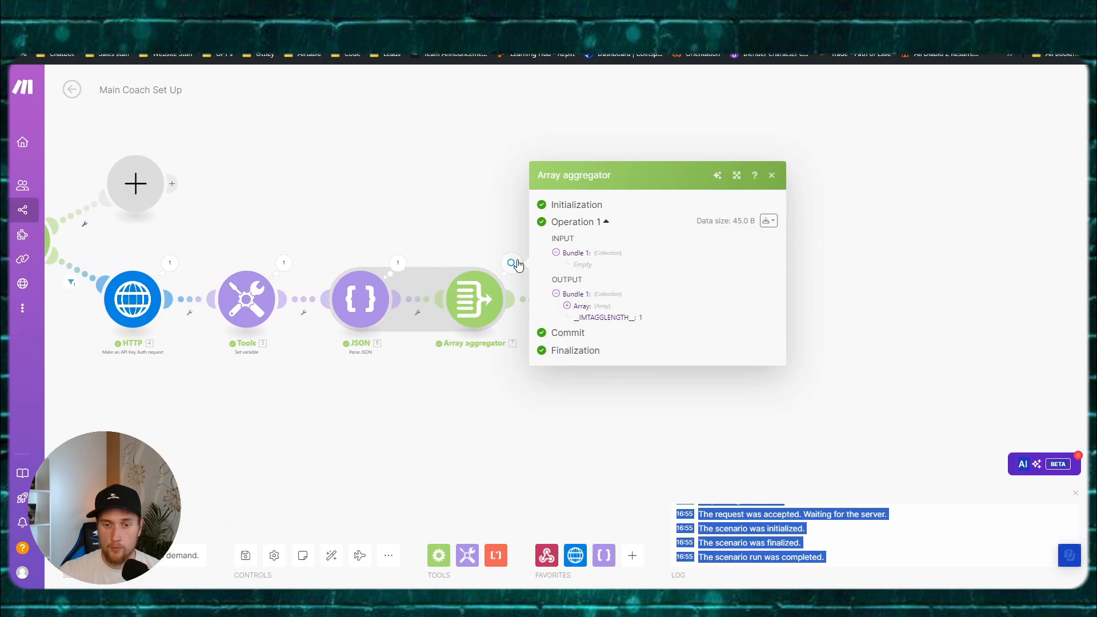
{"action": "left_click", "coordinate": [575, 316]}
{"action": "left_click", "coordinate": [439, 408]}
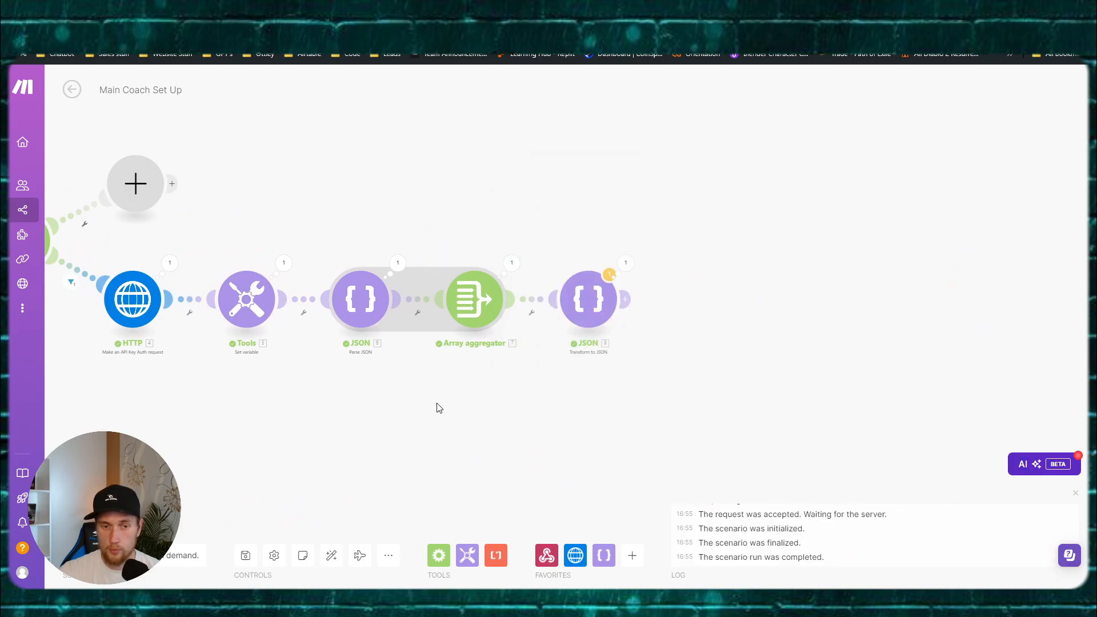
Step: Include name, voice, model, transcriber, message, timeout and background fields in the Array aggregator
{"action": "left_click", "coordinate": [564, 287]}
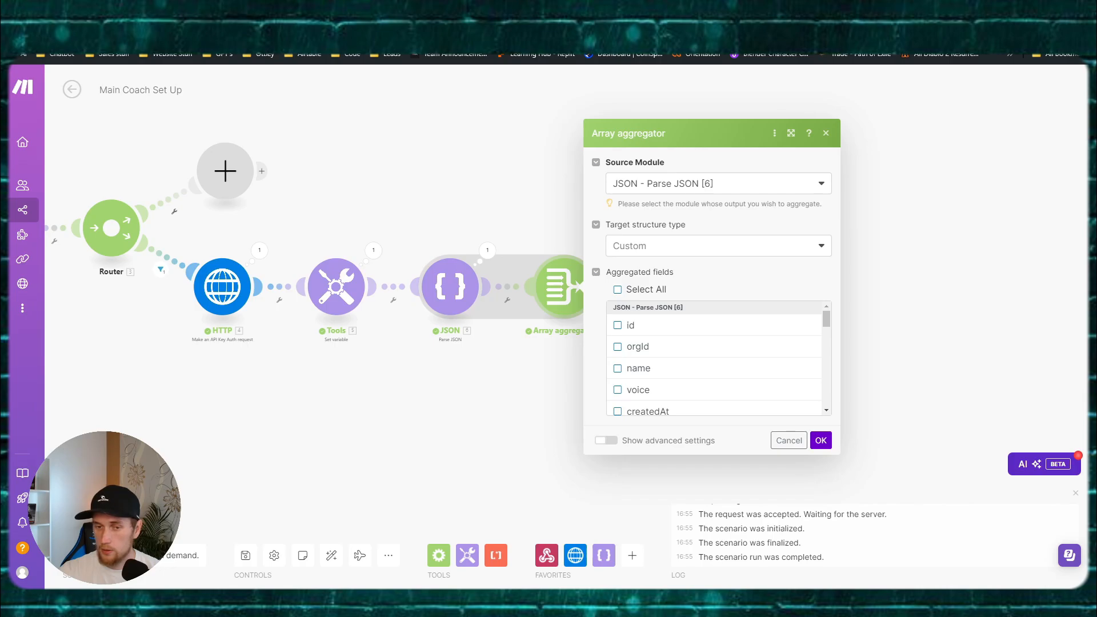
{"action": "left_click", "coordinate": [618, 368]}
{"action": "left_click", "coordinate": [617, 389]}
{"action": "scroll", "coordinate": [629, 383], "scroll_direction": "down", "scroll_amount": 2}
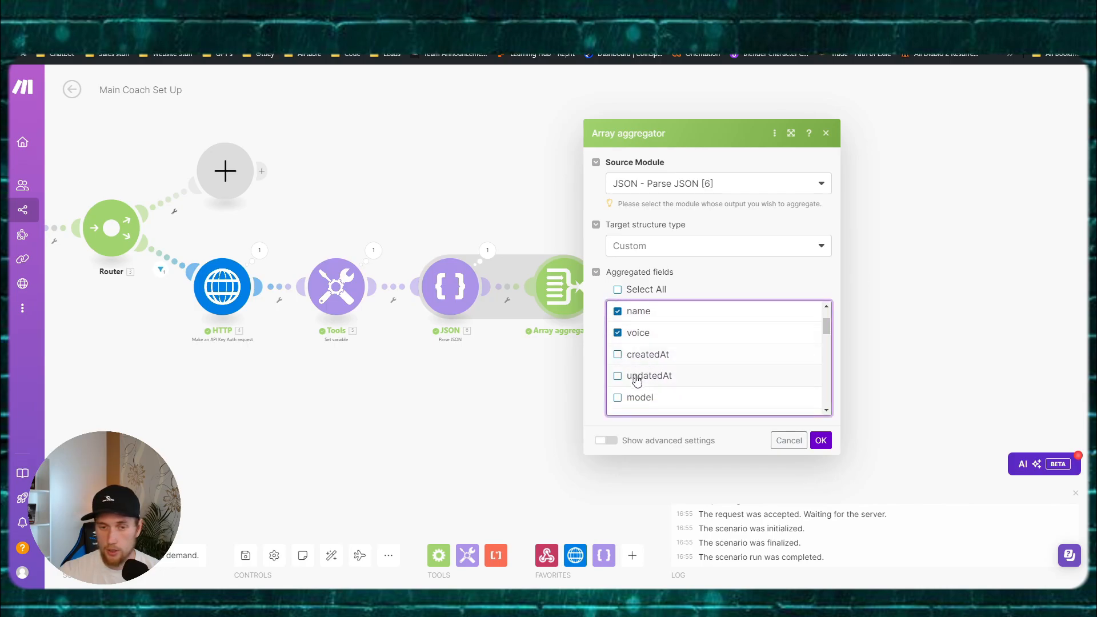
{"action": "scroll", "coordinate": [637, 380], "scroll_direction": "down", "scroll_amount": 2}
{"action": "left_click", "coordinate": [628, 343]}
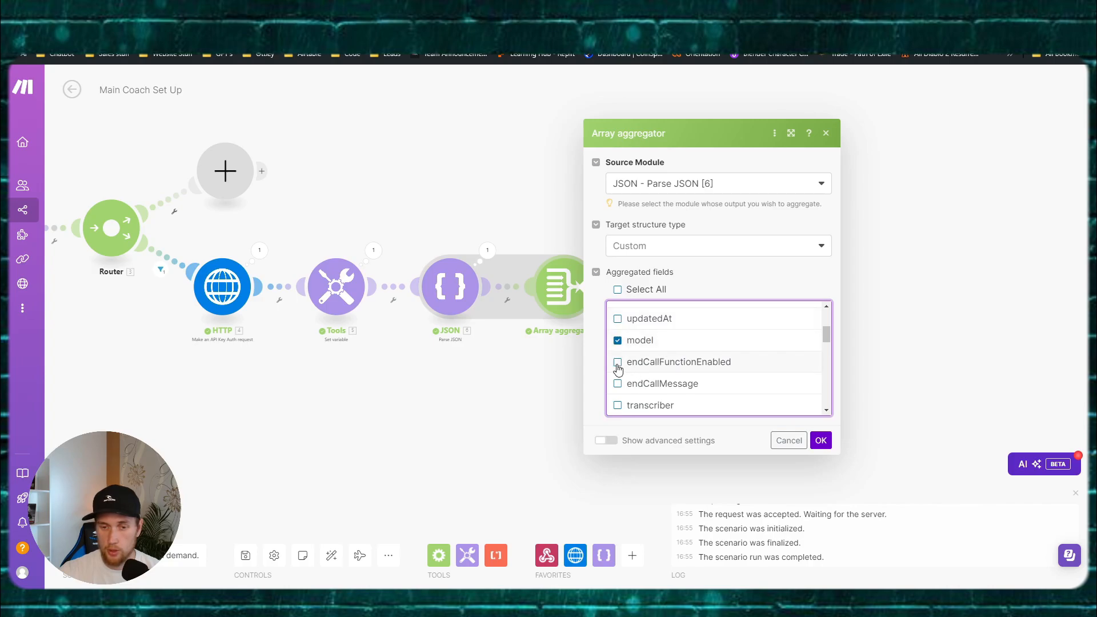
{"action": "left_click", "coordinate": [617, 364]}
{"action": "left_click", "coordinate": [619, 385]}
{"action": "scroll", "coordinate": [623, 382], "scroll_direction": "down", "scroll_amount": 2}
{"action": "left_click", "coordinate": [631, 354]}
{"action": "left_click", "coordinate": [644, 374]}
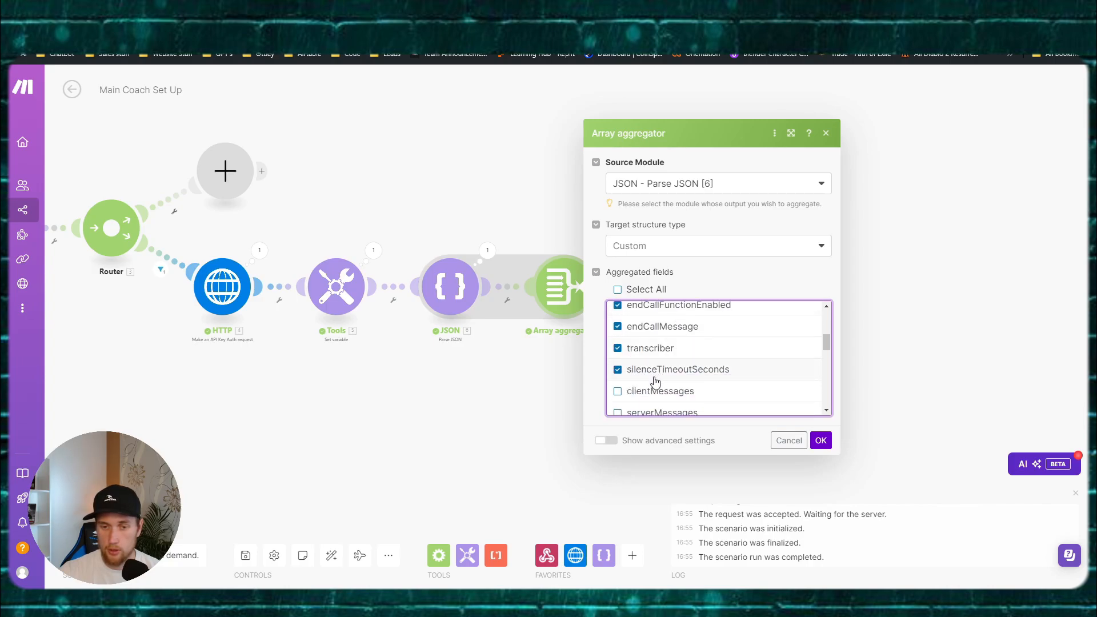
{"action": "scroll", "coordinate": [655, 381], "scroll_direction": "down", "scroll_amount": 2}
{"action": "left_click", "coordinate": [619, 336]}
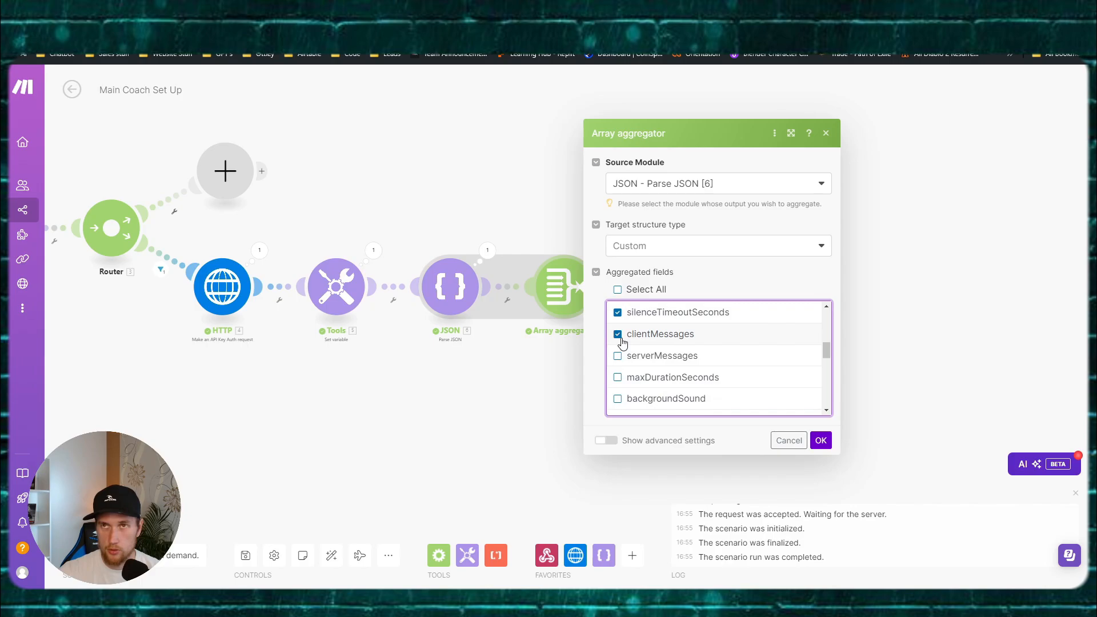
{"action": "left_click", "coordinate": [618, 356]}
{"action": "left_click", "coordinate": [617, 379]}
{"action": "scroll", "coordinate": [651, 372], "scroll_direction": "down", "scroll_amount": 2}
{"action": "left_click", "coordinate": [617, 342]}
{"action": "left_click", "coordinate": [618, 364]}
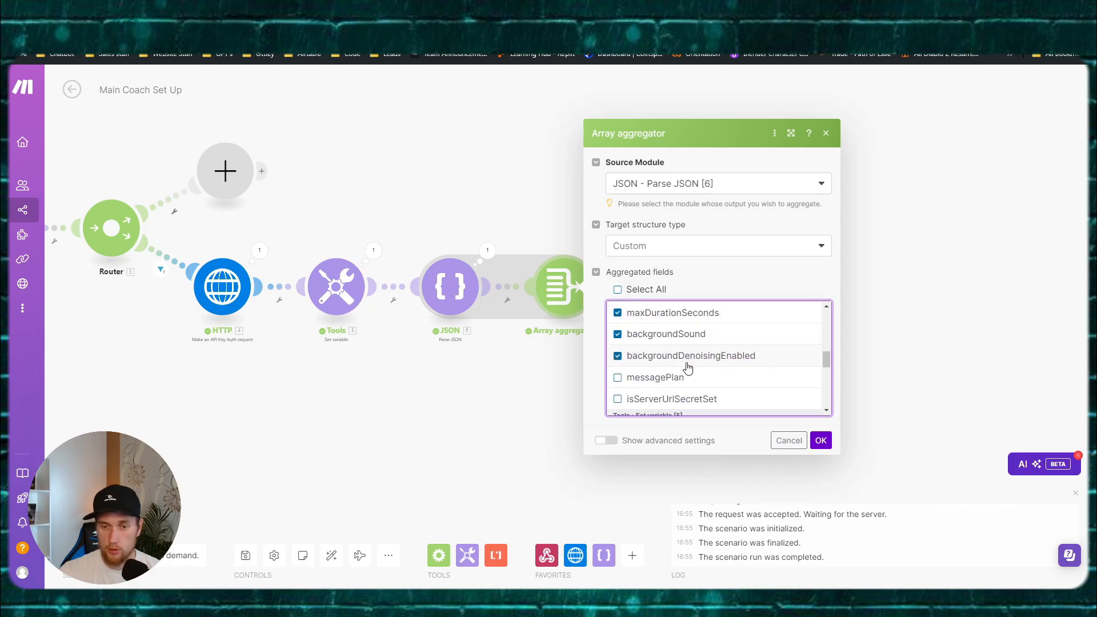
{"action": "scroll", "coordinate": [686, 366], "scroll_direction": "down", "scroll_amount": 4}
{"action": "scroll", "coordinate": [629, 331], "scroll_direction": "up", "scroll_amount": 2}
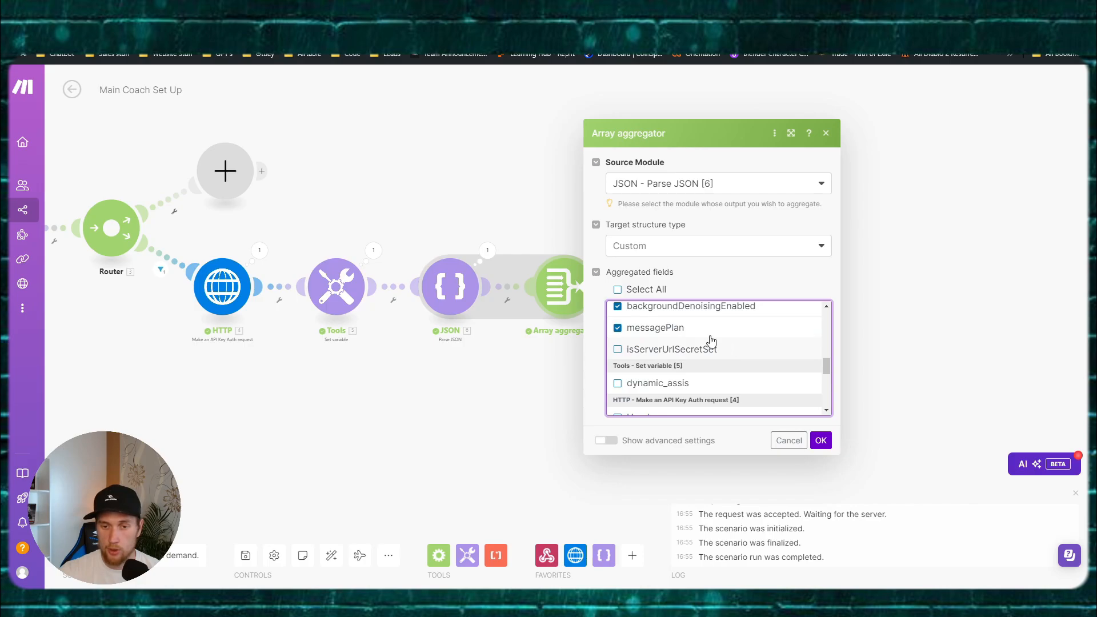
{"action": "scroll", "coordinate": [705, 337], "scroll_direction": "down", "scroll_amount": 3}
{"action": "scroll", "coordinate": [703, 335], "scroll_direction": "up", "scroll_amount": 5}
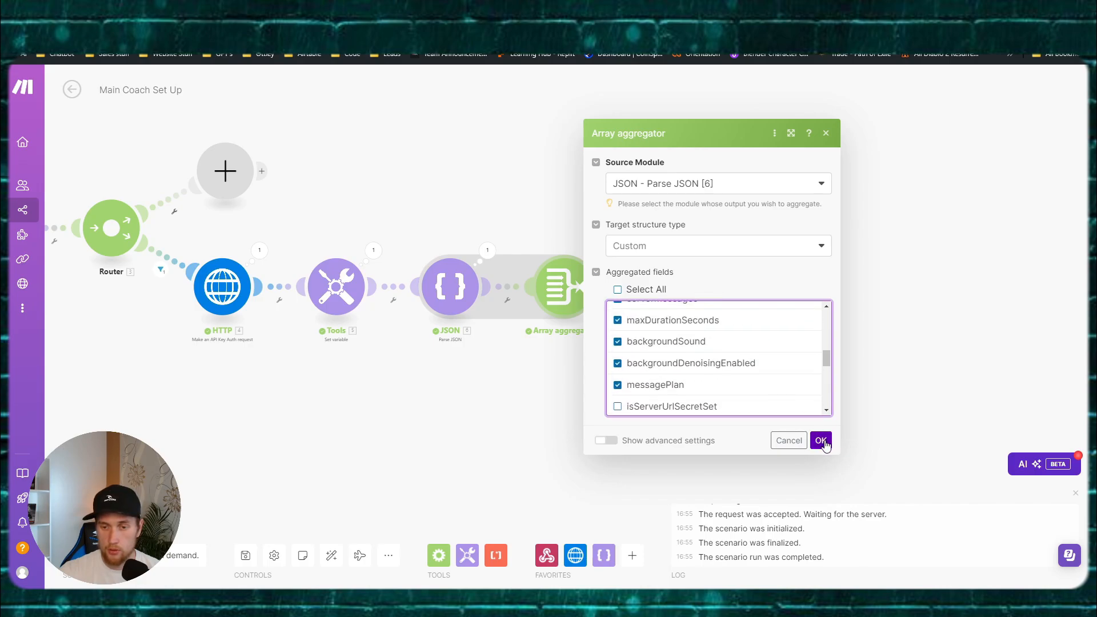
{"action": "left_click", "coordinate": [820, 440]}
Step: Run the scenario once despite the warning and inspect the aggregator's Array > 1 output
{"action": "left_click", "coordinate": [100, 521]}
{"action": "left_click", "coordinate": [357, 569]}
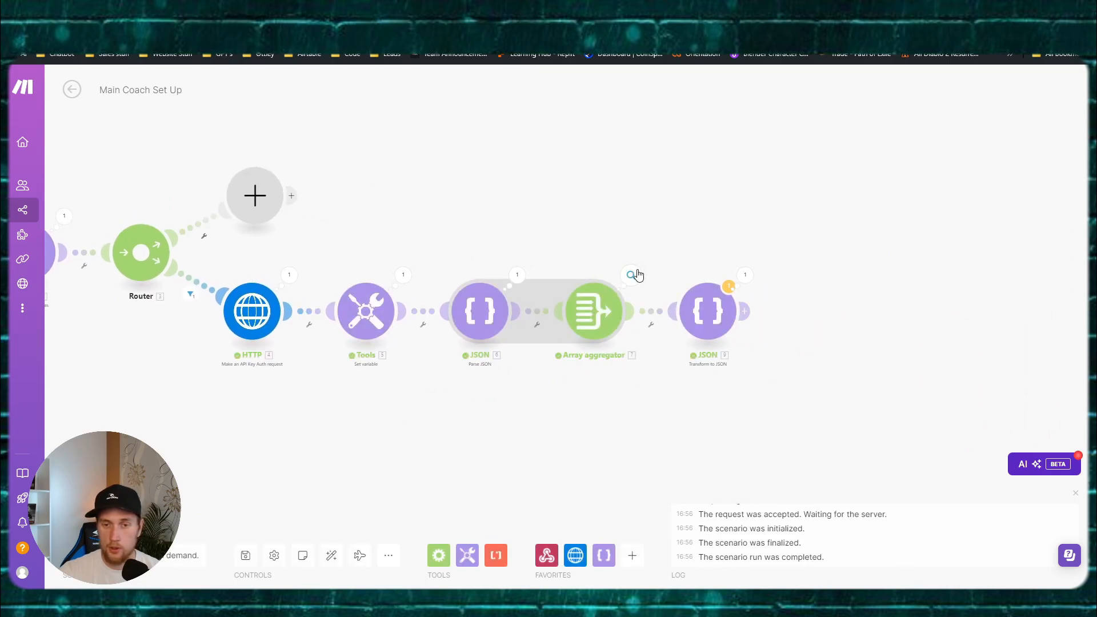
{"action": "left_click", "coordinate": [631, 275]}
{"action": "left_click", "coordinate": [686, 388]}
{"action": "left_click", "coordinate": [697, 395]}
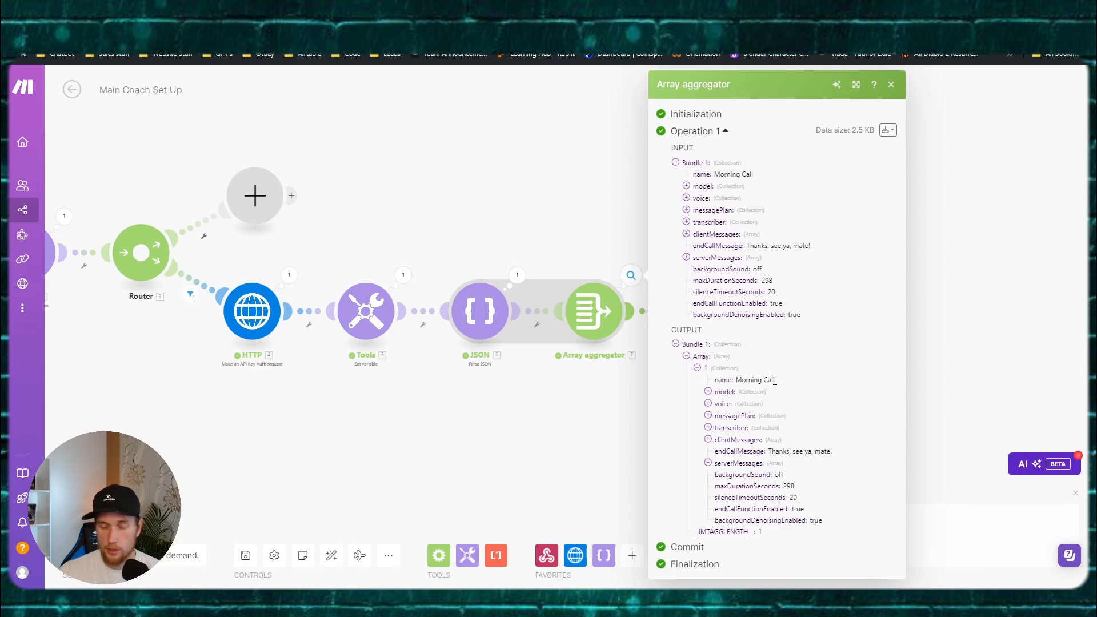
Step: Recheck the first aggregated array item's fields, then open the Transform to JSON module
{"action": "left_click", "coordinate": [561, 421]}
{"action": "left_click", "coordinate": [708, 313]}
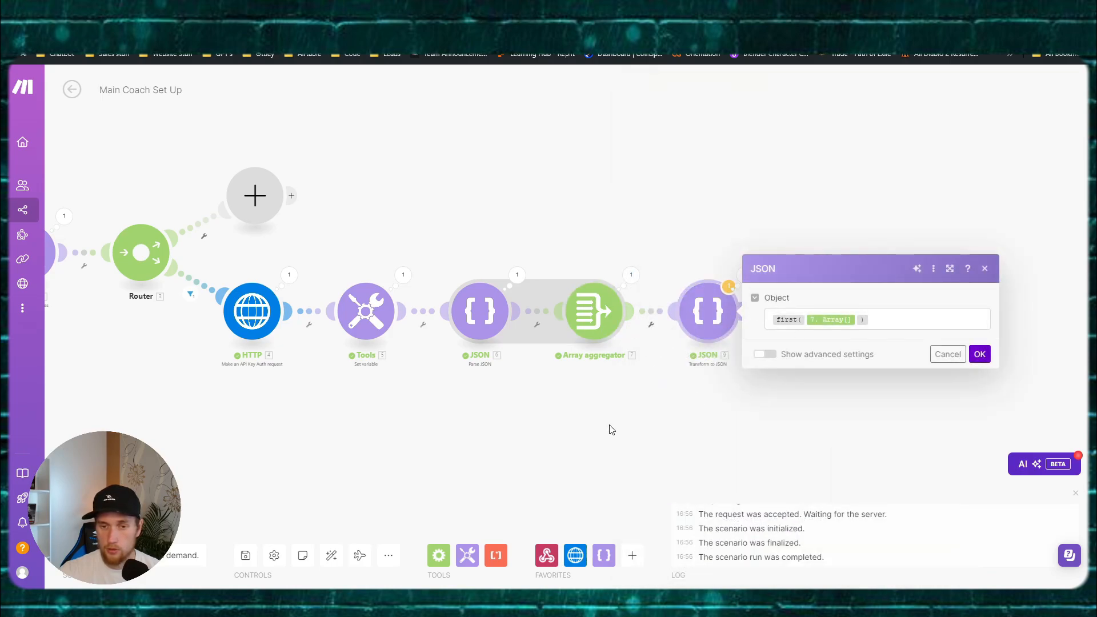
{"action": "left_click", "coordinate": [631, 275]}
{"action": "left_click", "coordinate": [689, 386]}
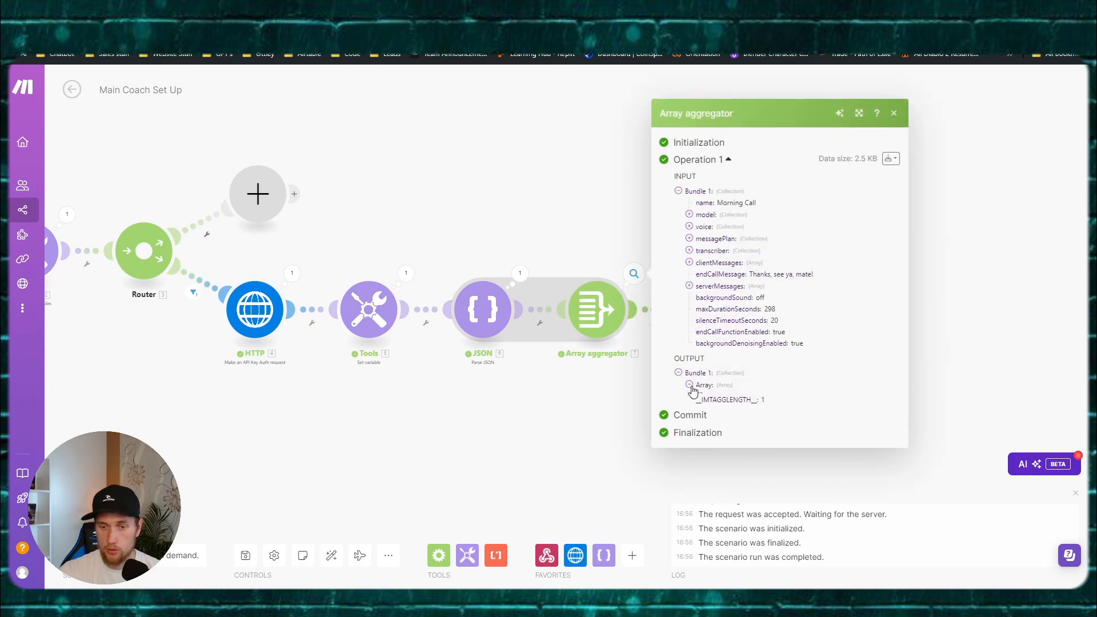
{"action": "left_click", "coordinate": [701, 393]}
{"action": "left_click_drag", "start_coordinate": [706, 370], "coordinate": [770, 372]}
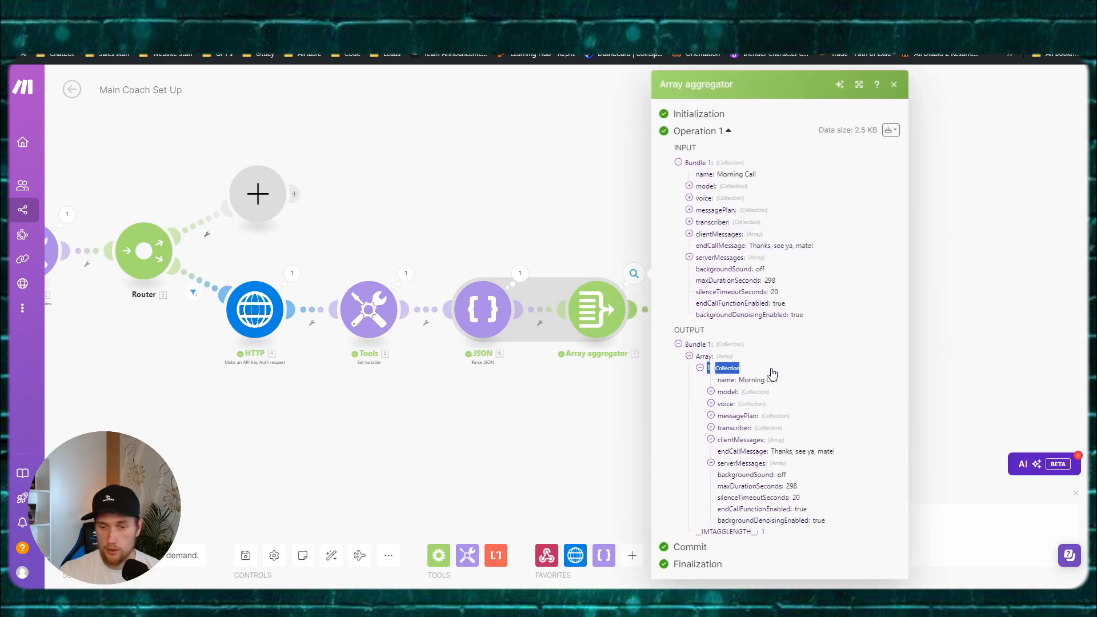
{"action": "left_click", "coordinate": [732, 371]}
{"action": "left_click", "coordinate": [732, 371]}
{"action": "left_click", "coordinate": [686, 388]}
{"action": "left_click", "coordinate": [689, 394]}
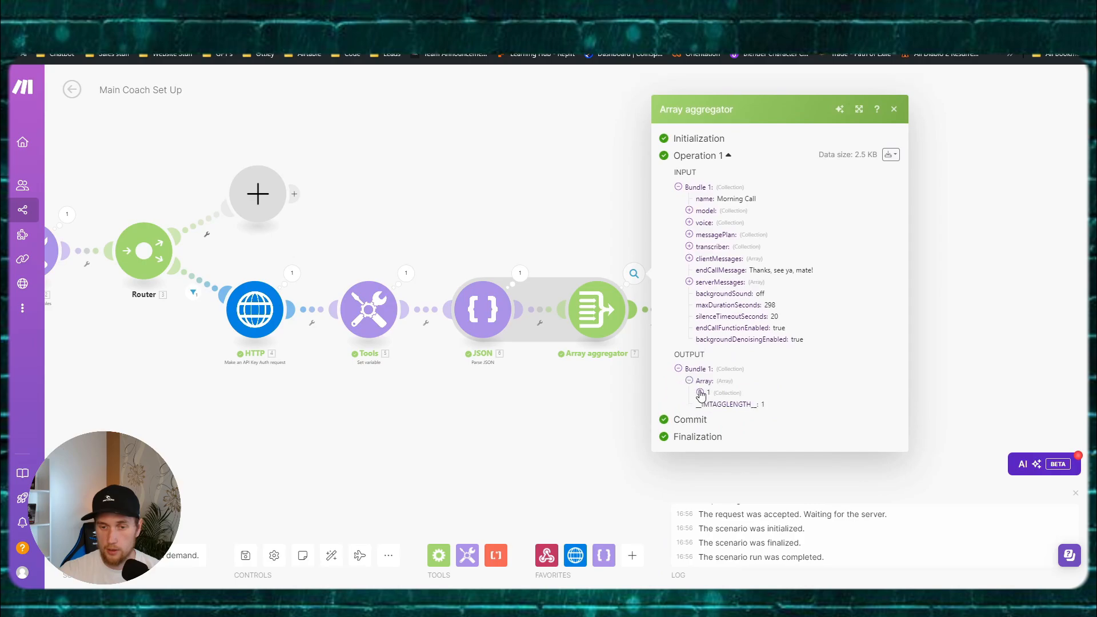
{"action": "left_click", "coordinate": [701, 405]}
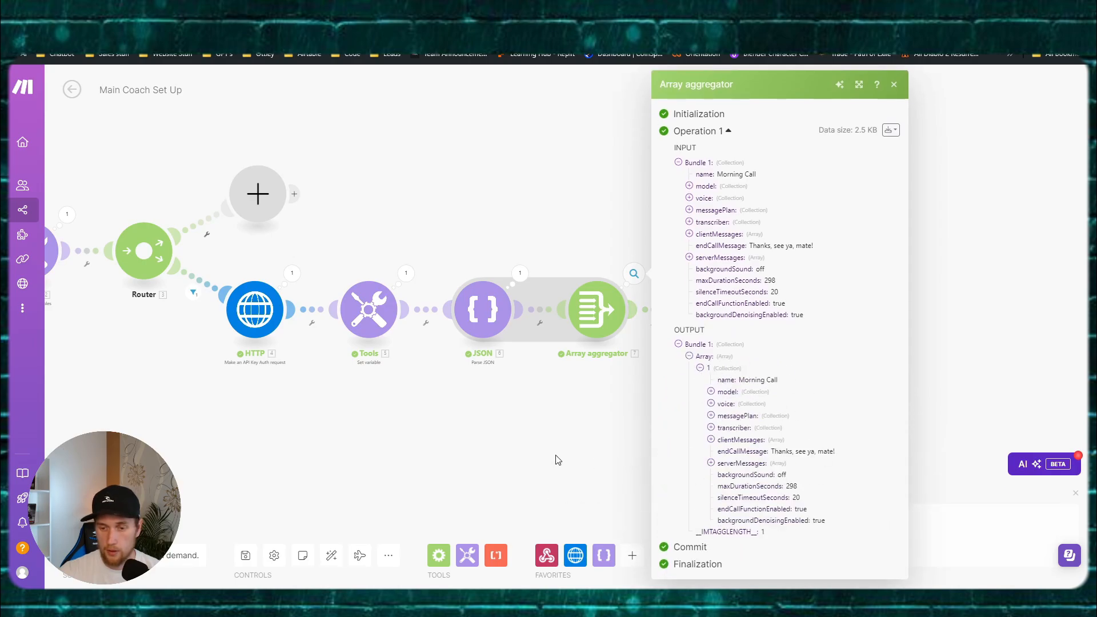
{"action": "left_click_drag", "start_coordinate": [565, 447], "coordinate": [492, 432]}
{"action": "left_click", "coordinate": [660, 294]}
Step: Clone the API Key Auth HTTP module and place the copy after Transform to JSON
{"action": "left_click", "coordinate": [672, 292]}
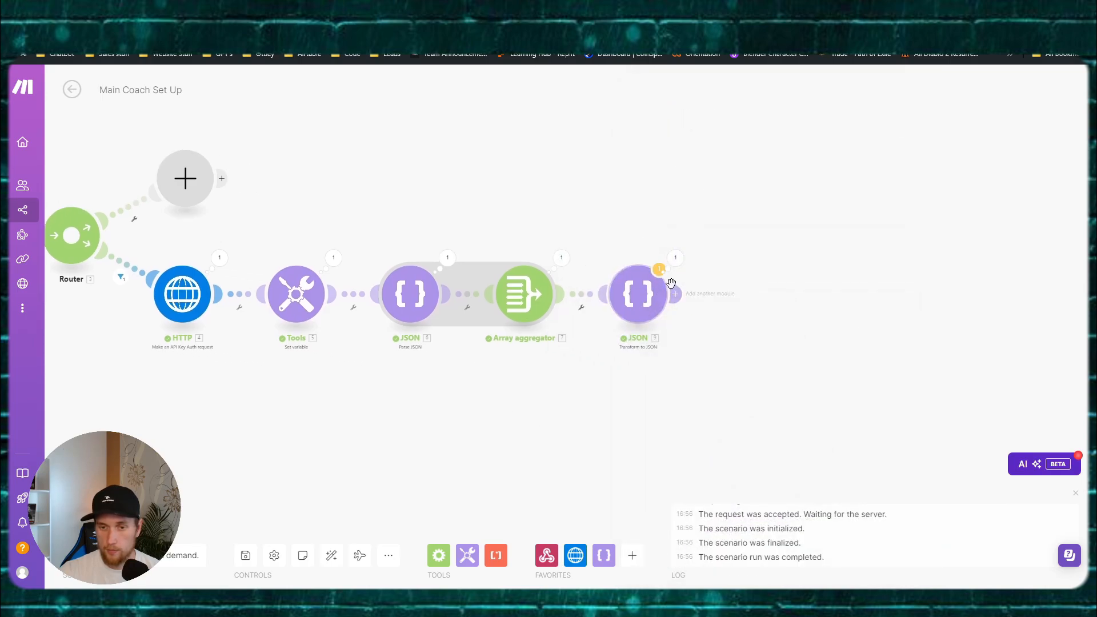
{"action": "left_click", "coordinate": [838, 242]}
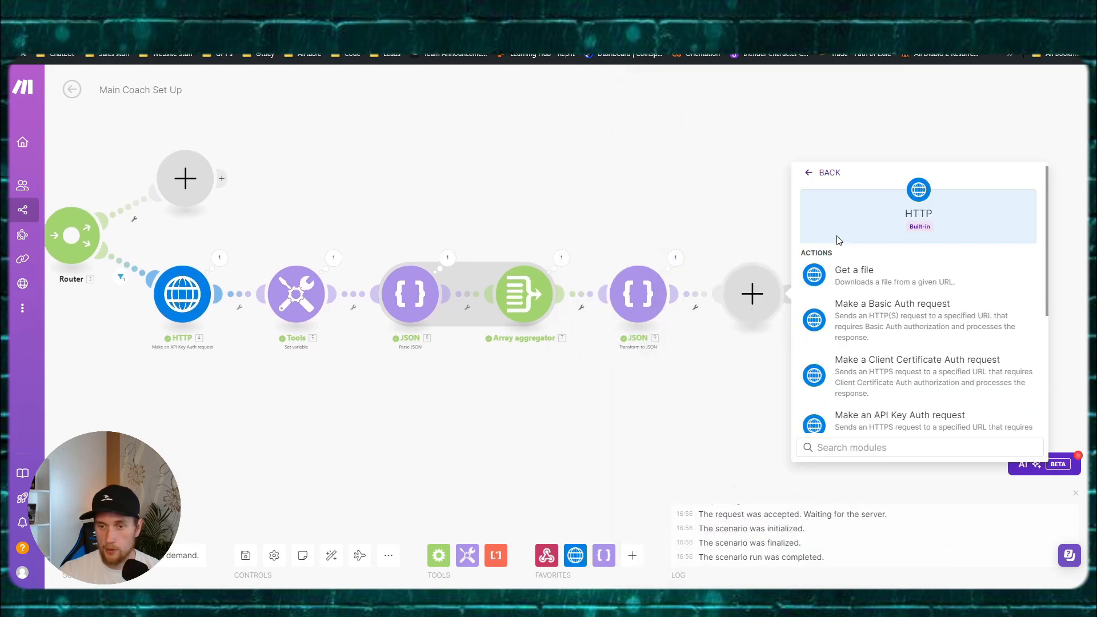
{"action": "scroll", "coordinate": [914, 343], "scroll_direction": "down", "scroll_amount": 3}
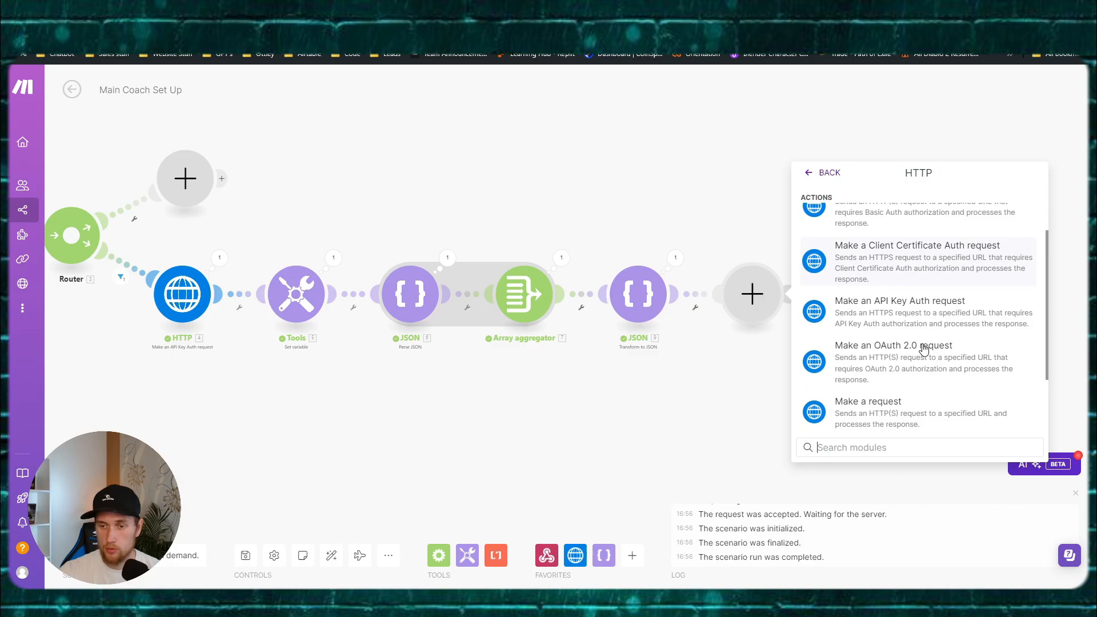
{"action": "left_click", "coordinate": [727, 399]}
{"action": "right_click", "coordinate": [195, 312]}
{"action": "left_click", "coordinate": [223, 385]}
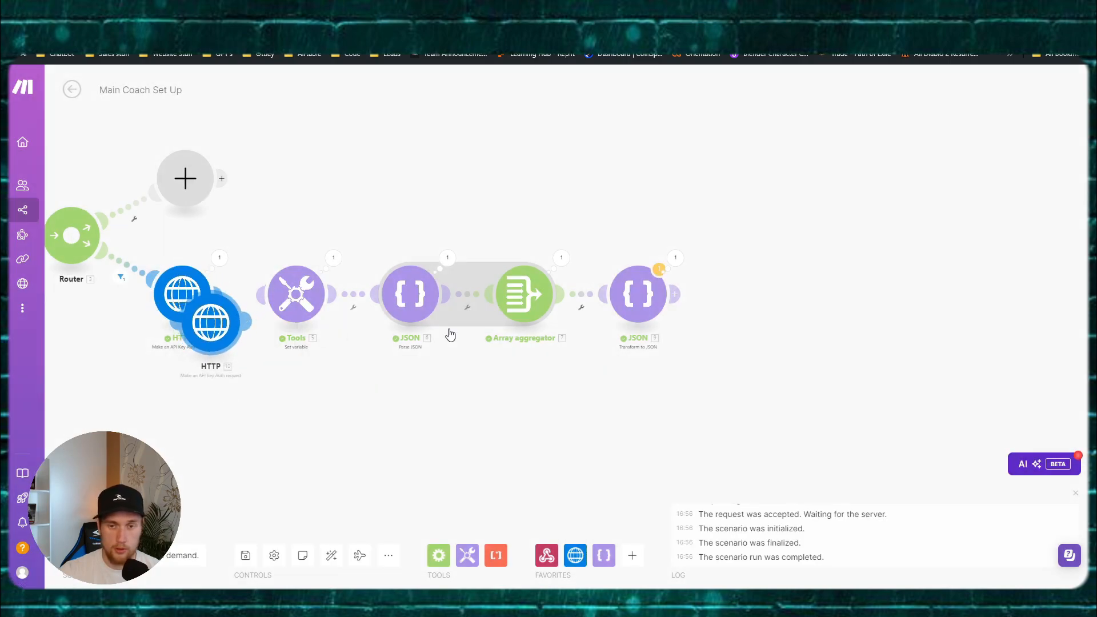
{"action": "left_click", "coordinate": [750, 299]}
{"action": "left_click", "coordinate": [758, 299]}
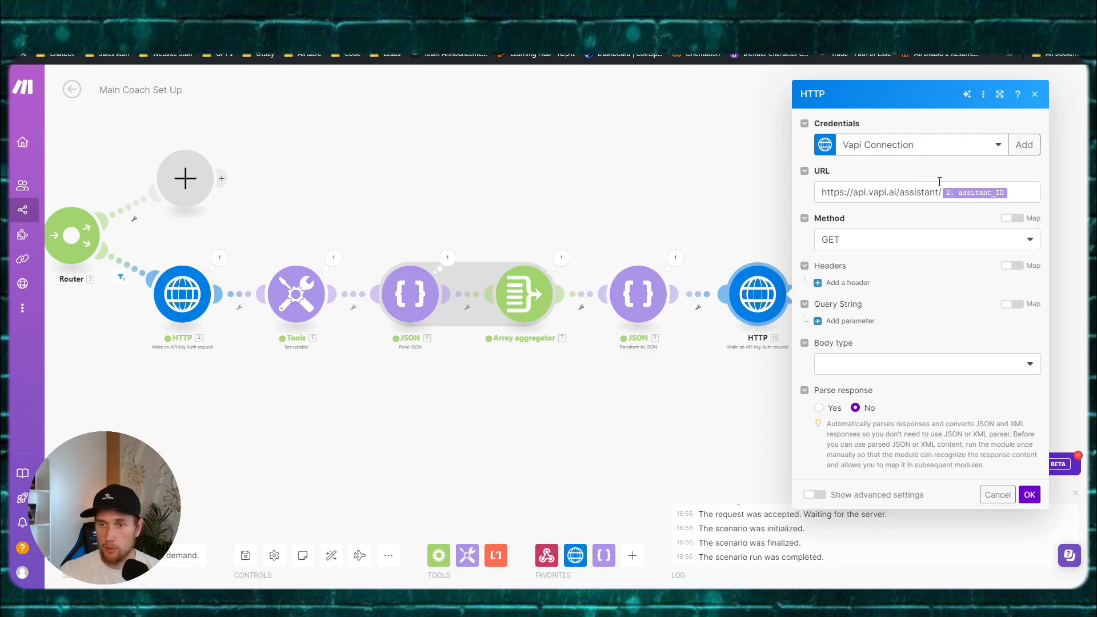
{"action": "mouse_move", "coordinate": [486, 602]}
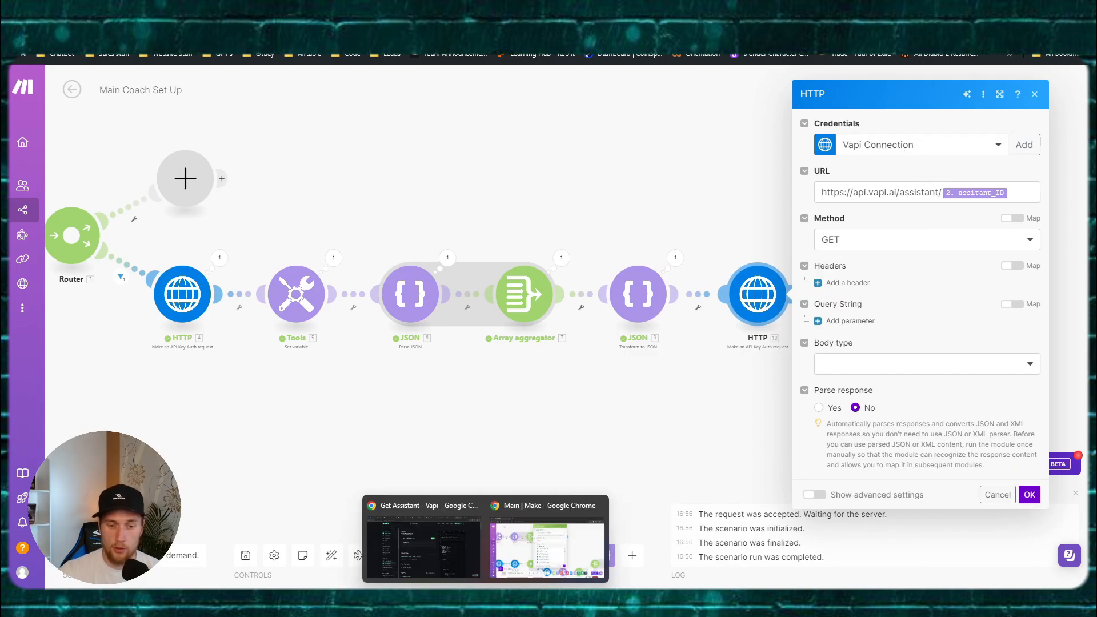
{"action": "left_click", "coordinate": [470, 558]}
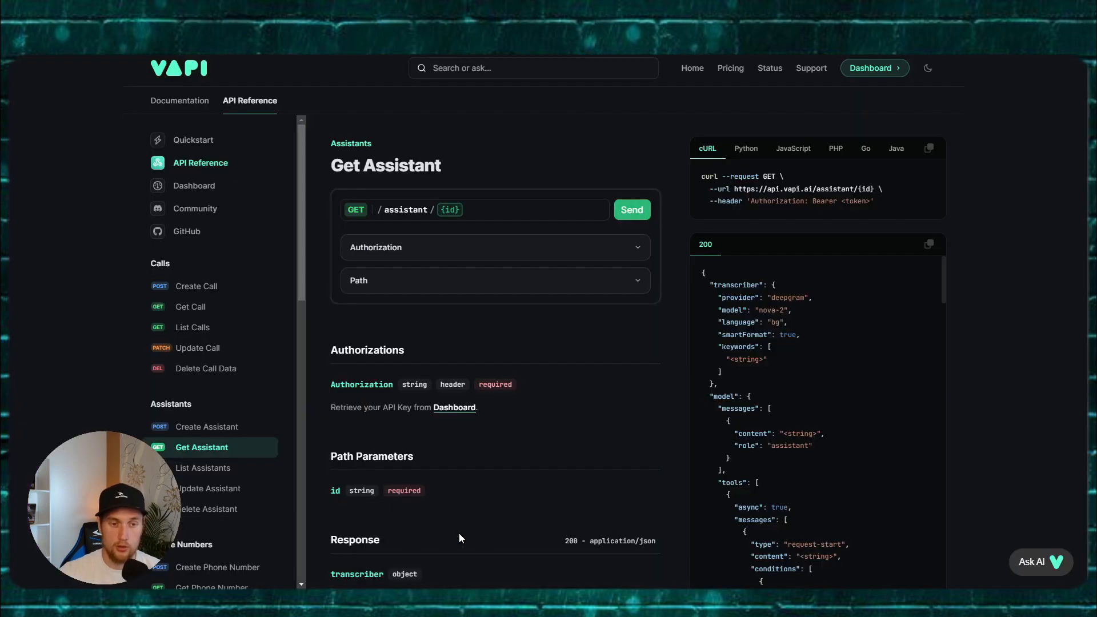
{"action": "left_click", "coordinate": [213, 294]}
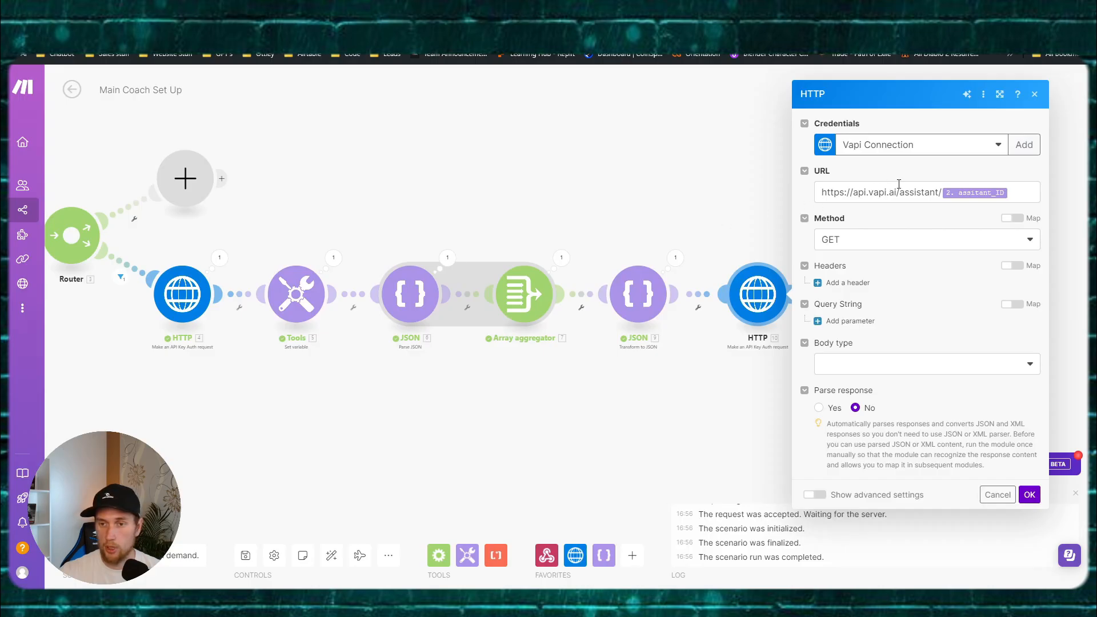
{"action": "triple_click", "coordinate": [1016, 193]}
{"action": "type", "text": "https://api.vapi.ai/call"}
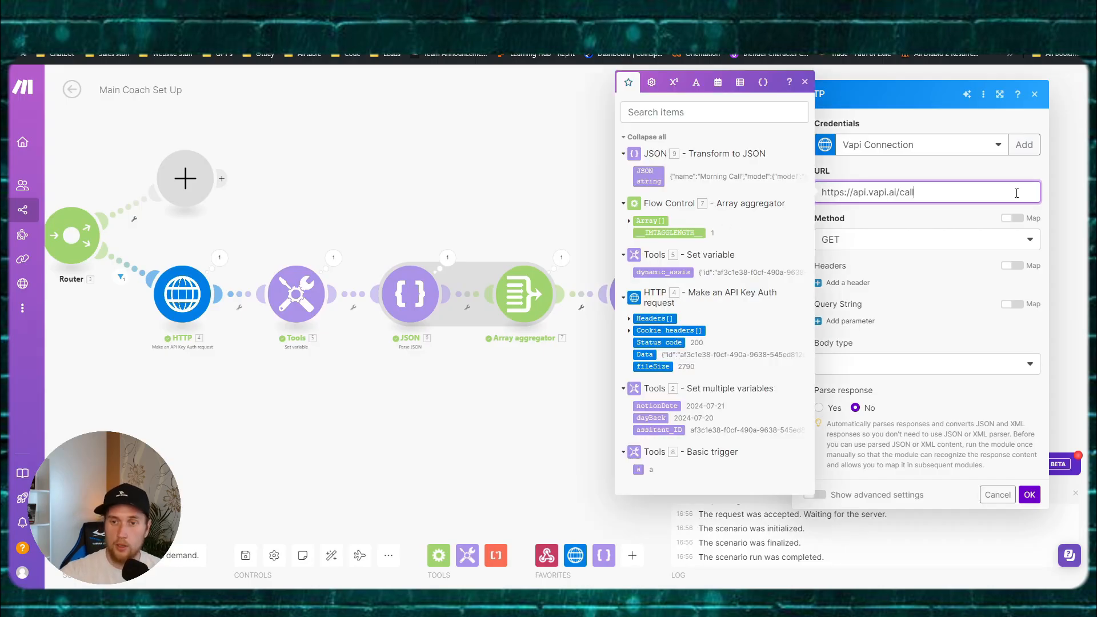
Step: Add a Content-Type: application/json request header copied from the Vapi docs
{"action": "left_click", "coordinate": [920, 241]}
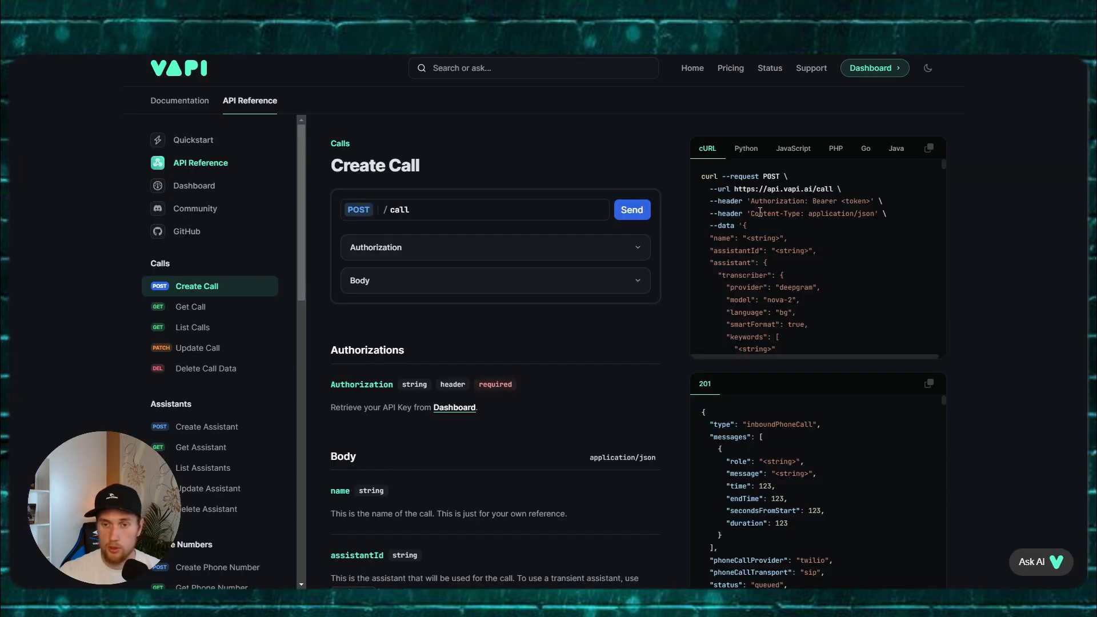
{"action": "left_click_drag", "start_coordinate": [751, 213], "coordinate": [796, 211]}
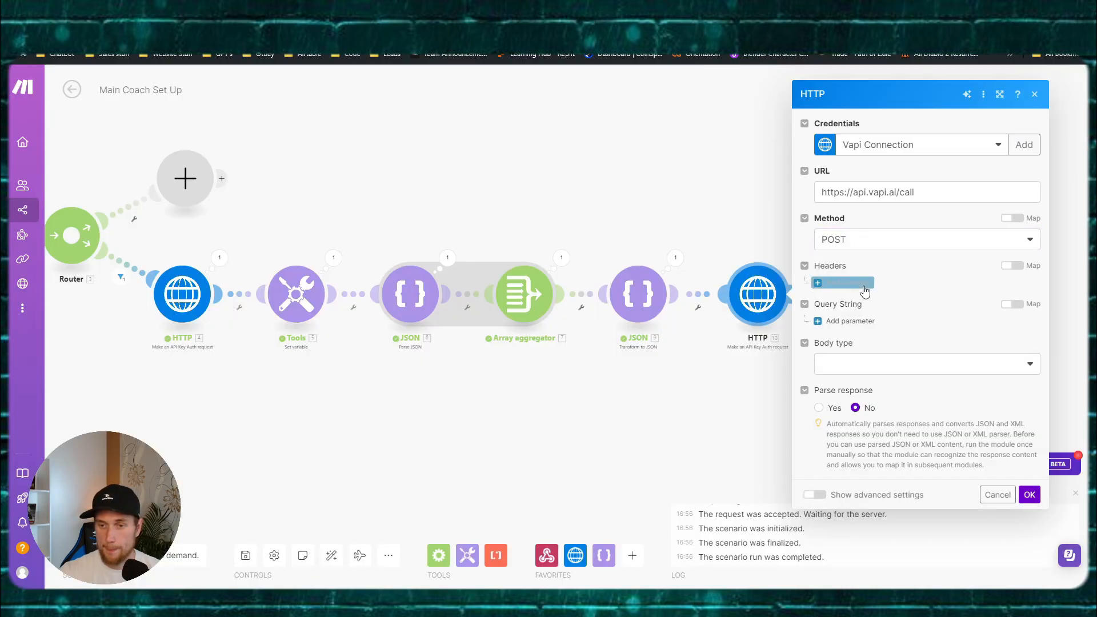
{"action": "left_click", "coordinate": [852, 275]}
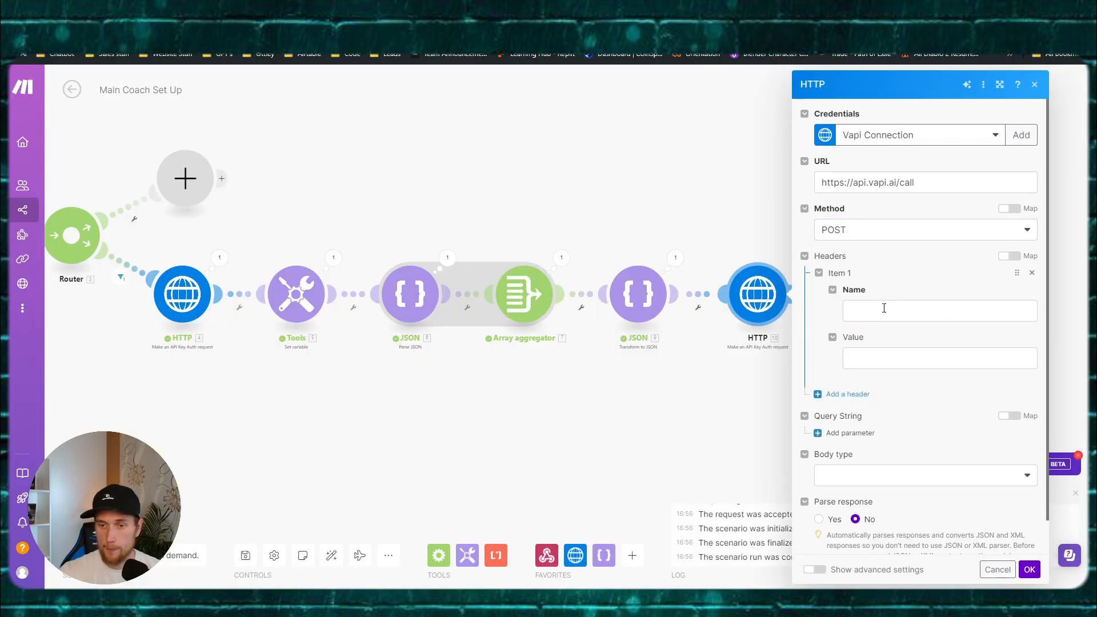
{"action": "left_click", "coordinate": [884, 308]}
{"action": "type", "text": "Content-Type"}
{"action": "left_click", "coordinate": [895, 356]}
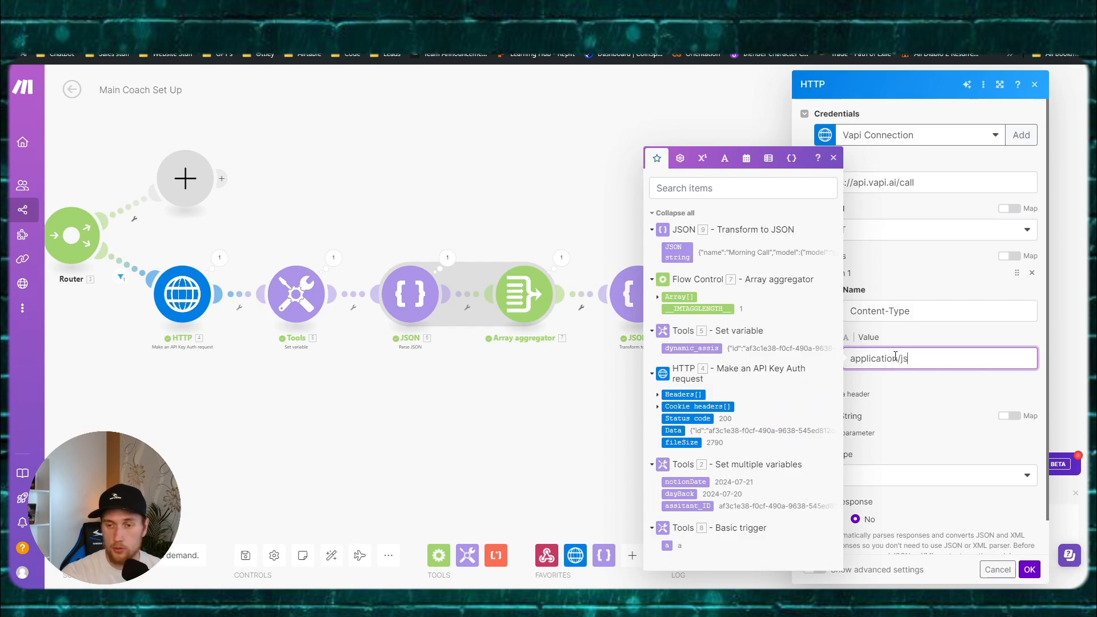
{"action": "left_click", "coordinate": [919, 443]}
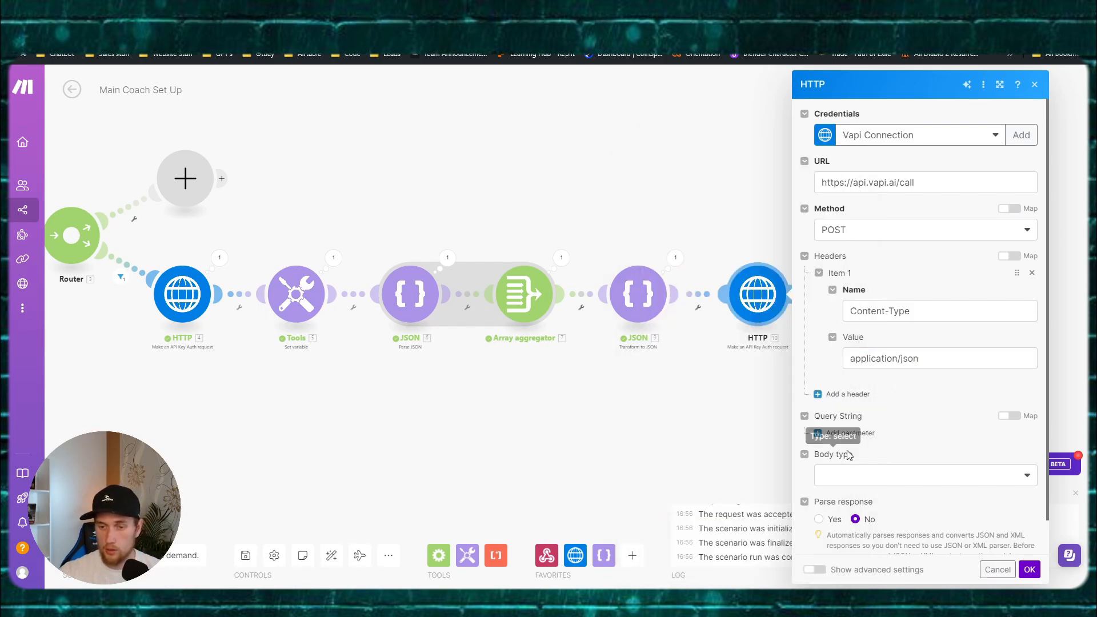
Step: Set the request body type to Raw with JSON content type
{"action": "left_click", "coordinate": [850, 472]}
{"action": "left_click", "coordinate": [852, 492]}
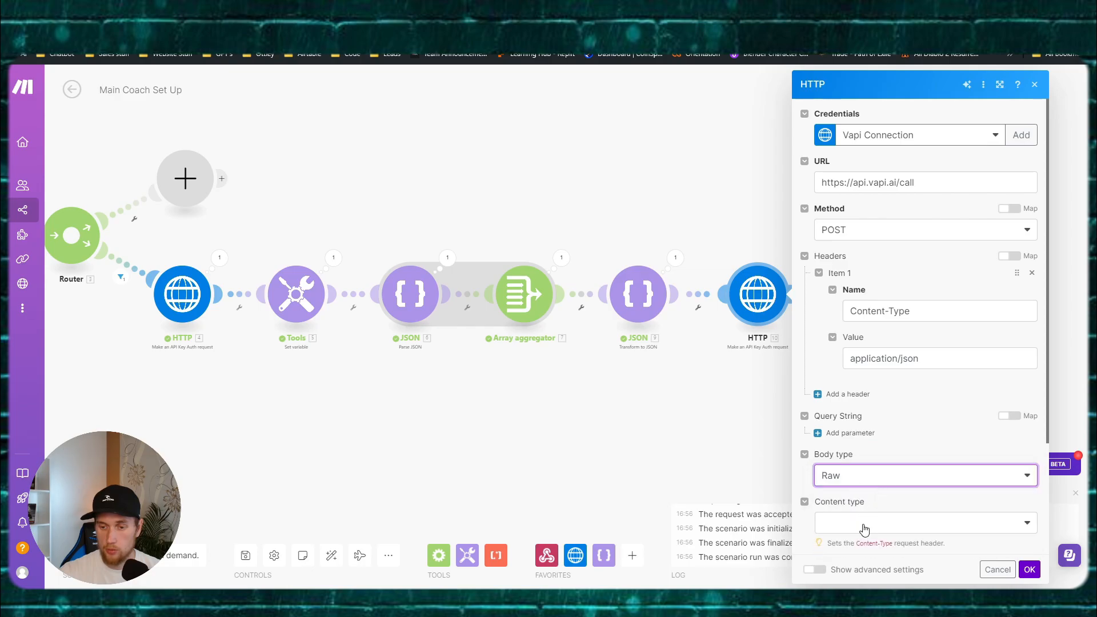
{"action": "left_click", "coordinate": [863, 524]}
{"action": "left_click", "coordinate": [868, 449]}
{"action": "scroll", "coordinate": [949, 394], "scroll_direction": "down", "scroll_amount": 3}
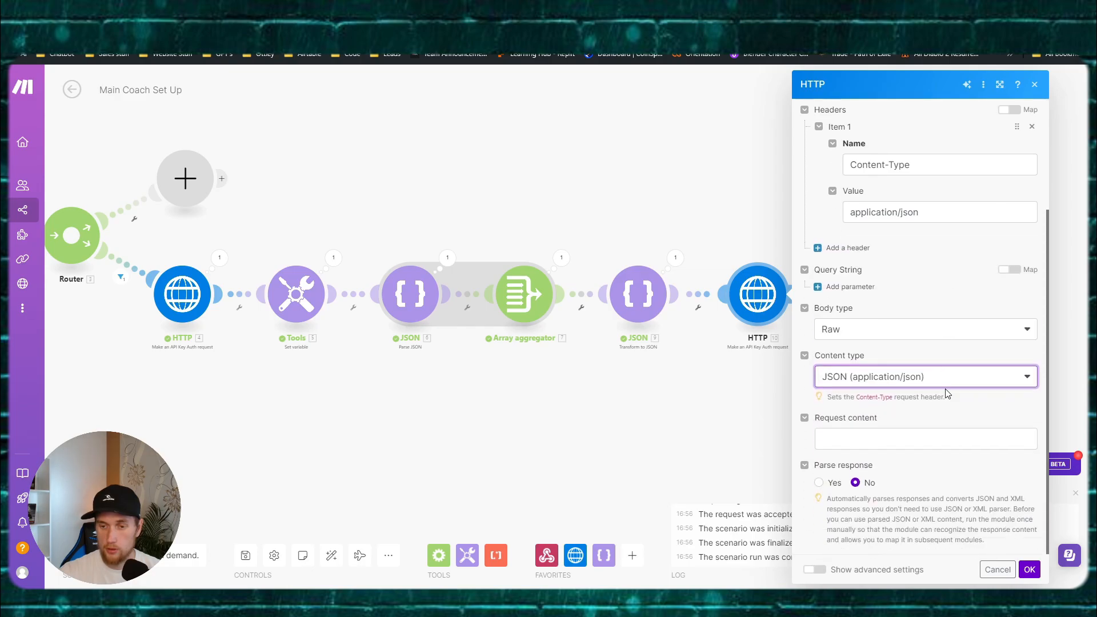
{"action": "scroll", "coordinate": [894, 392], "scroll_direction": "up", "scroll_amount": 3}
{"action": "left_click_drag", "start_coordinate": [932, 358], "coordinate": [813, 355]}
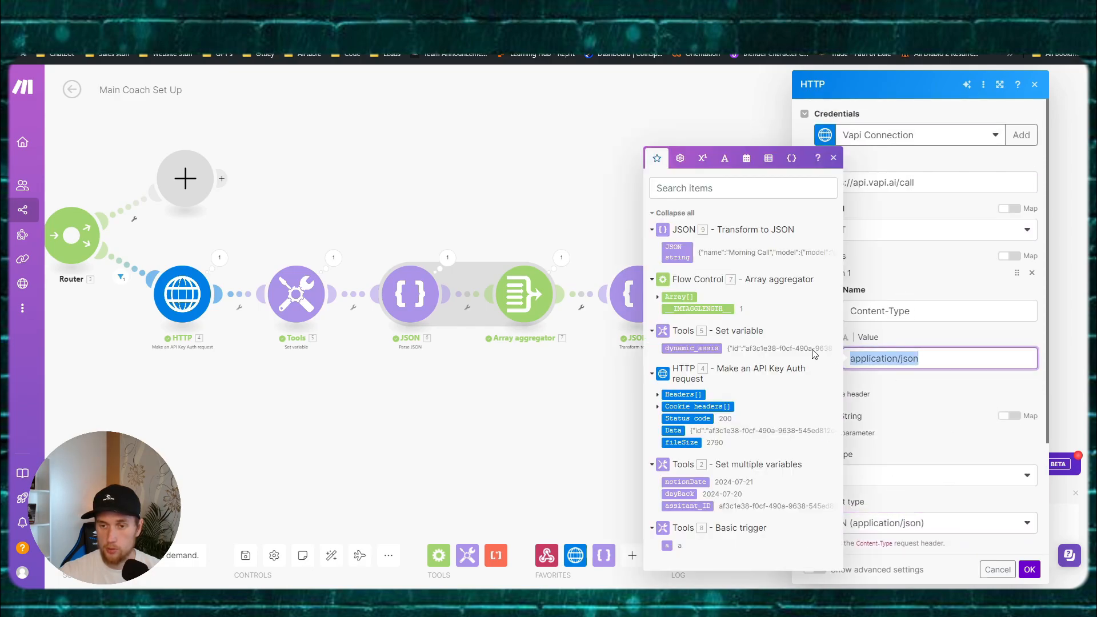
{"action": "scroll", "coordinate": [965, 348], "scroll_direction": "down", "scroll_amount": 3}
Step: Write the request content as a JSON object mapping assistant to the Transform to JSON output
{"action": "left_click", "coordinate": [902, 441]}
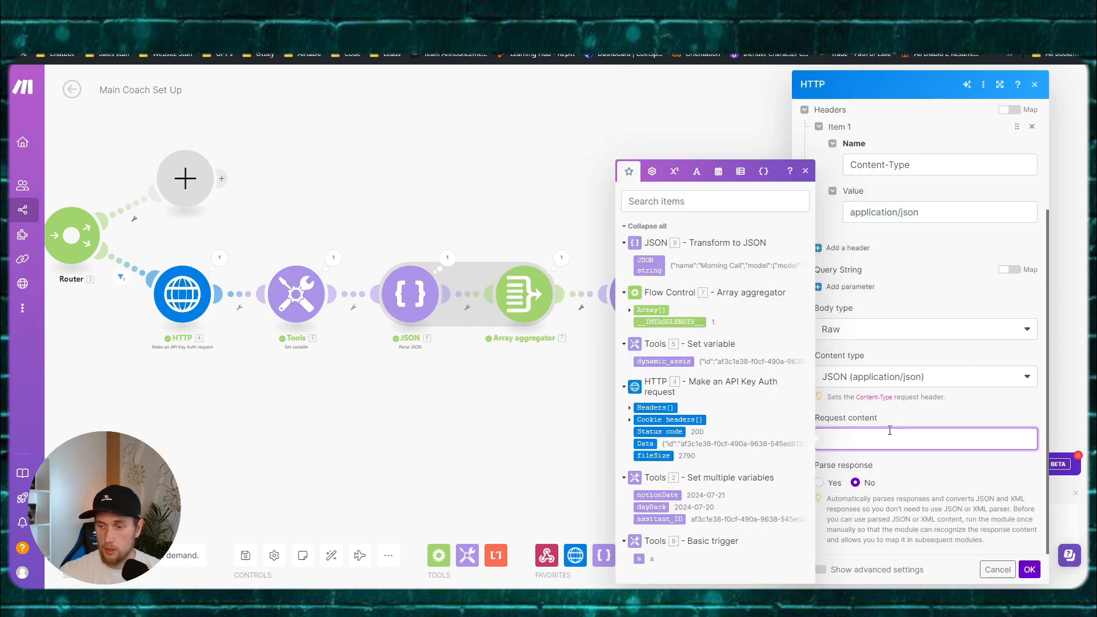
{"action": "key", "text": "Escape"}
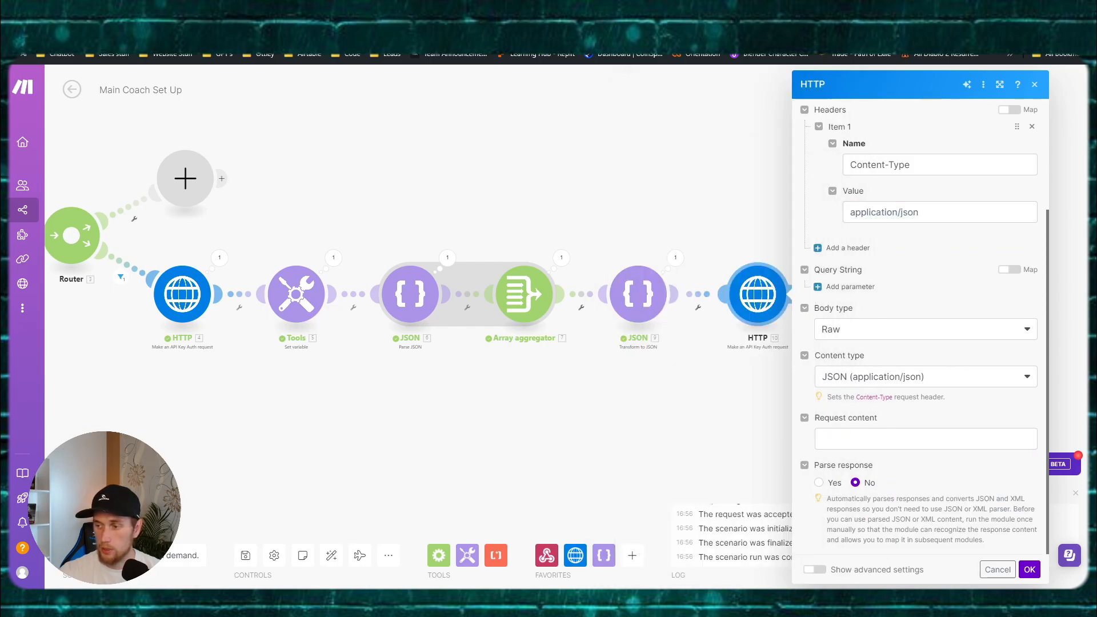
{"action": "left_click", "coordinate": [855, 439]}
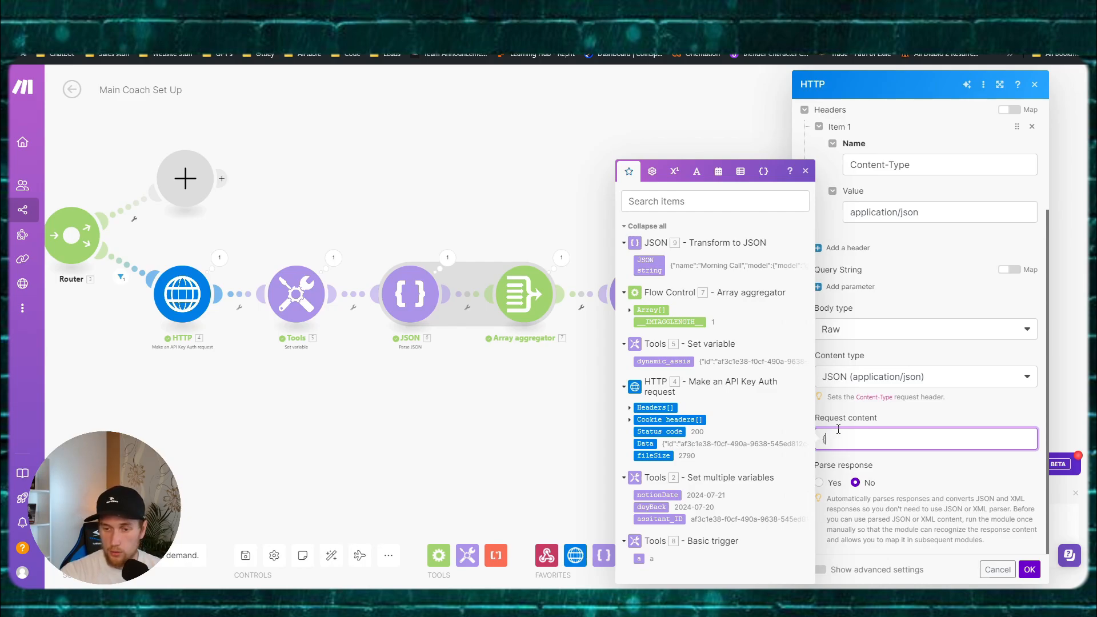
{"action": "type", "text": "{"}
{"action": "key", "text": "Return"}
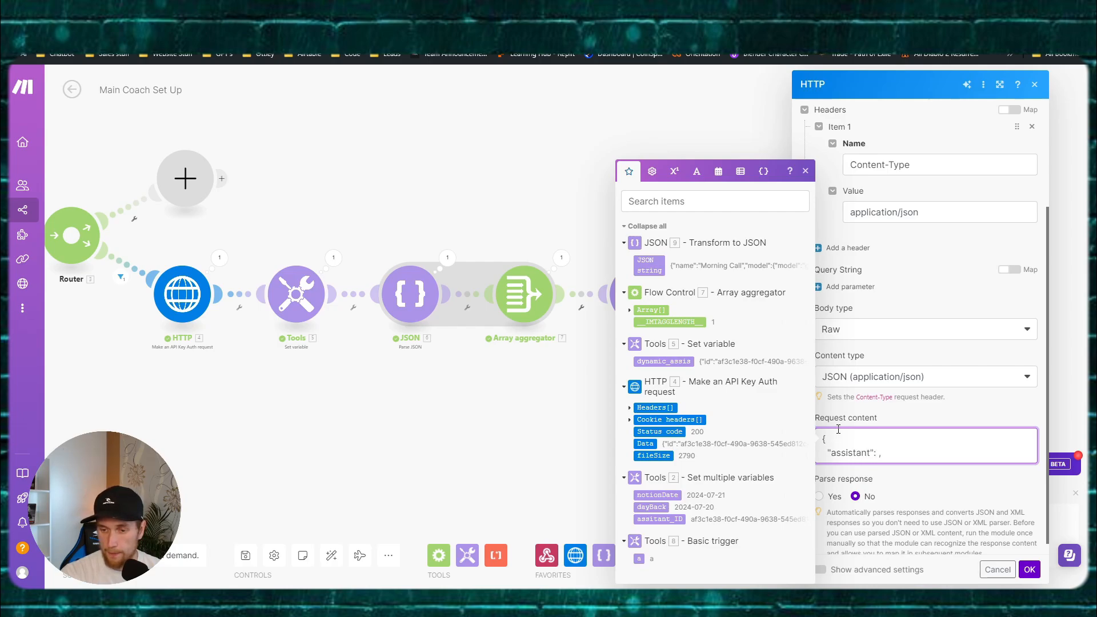
{"action": "key", "text": "Return"}
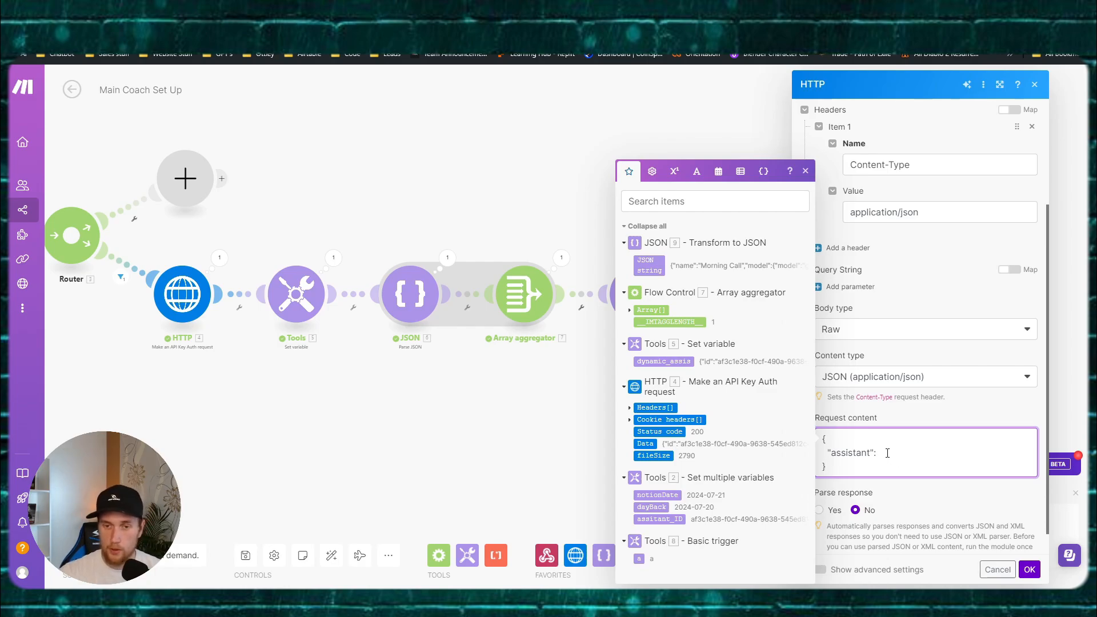
{"action": "left_click", "coordinate": [647, 265]}
Step: Save the scenario, then recheck the final HTTP module's request content and pan to the webhook
{"action": "left_click", "coordinate": [1029, 569]}
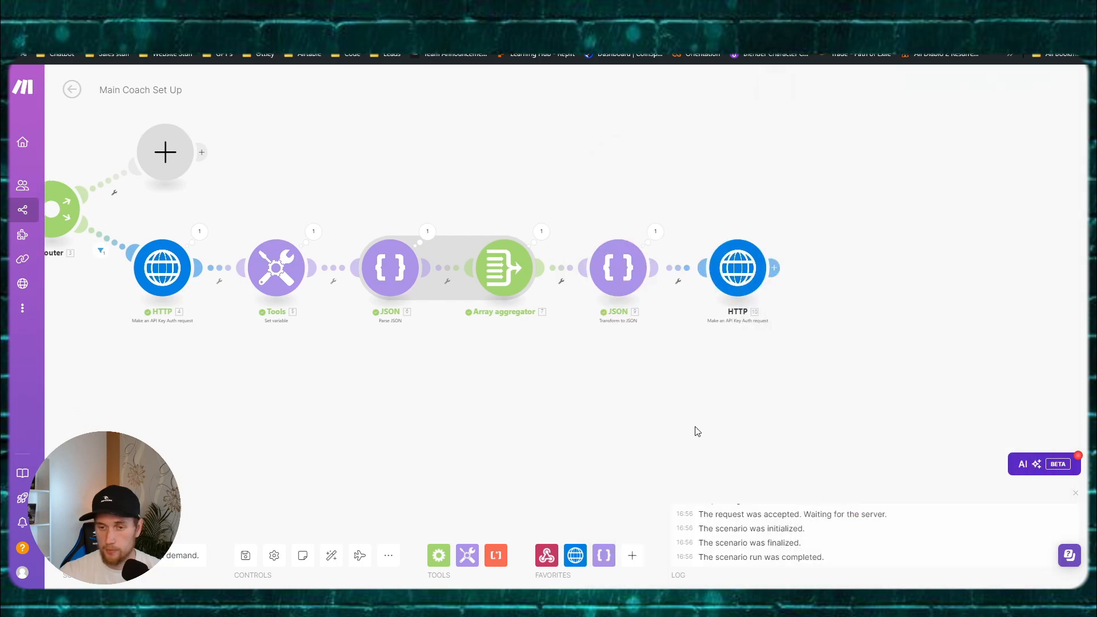
{"action": "left_click", "coordinate": [246, 555]}
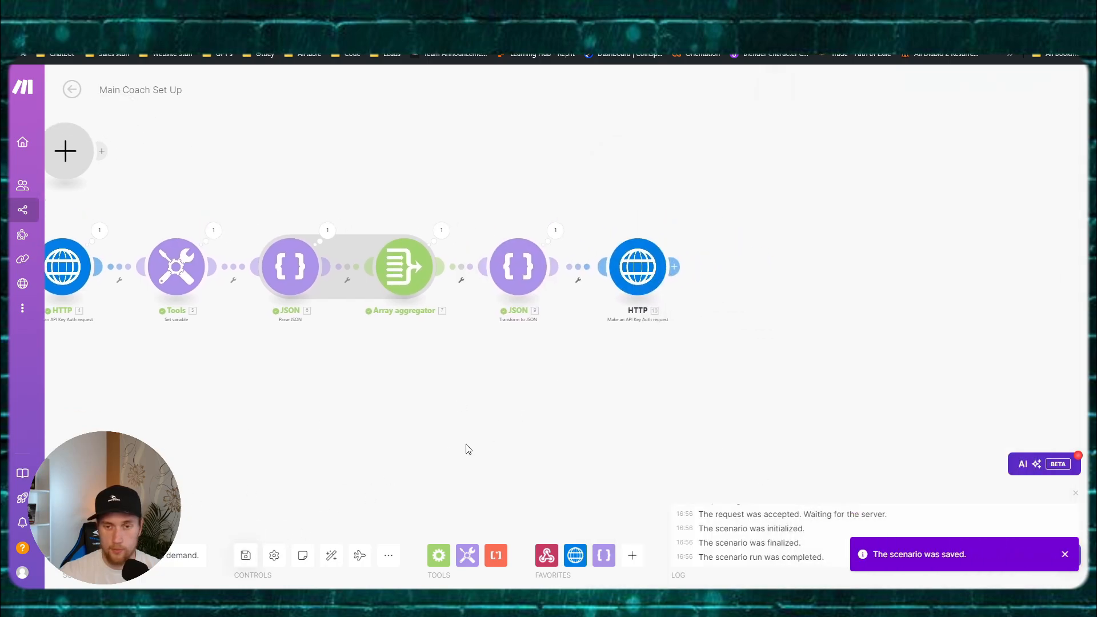
{"action": "left_click", "coordinate": [627, 270]}
{"action": "scroll", "coordinate": [831, 326], "scroll_direction": "down", "scroll_amount": 3}
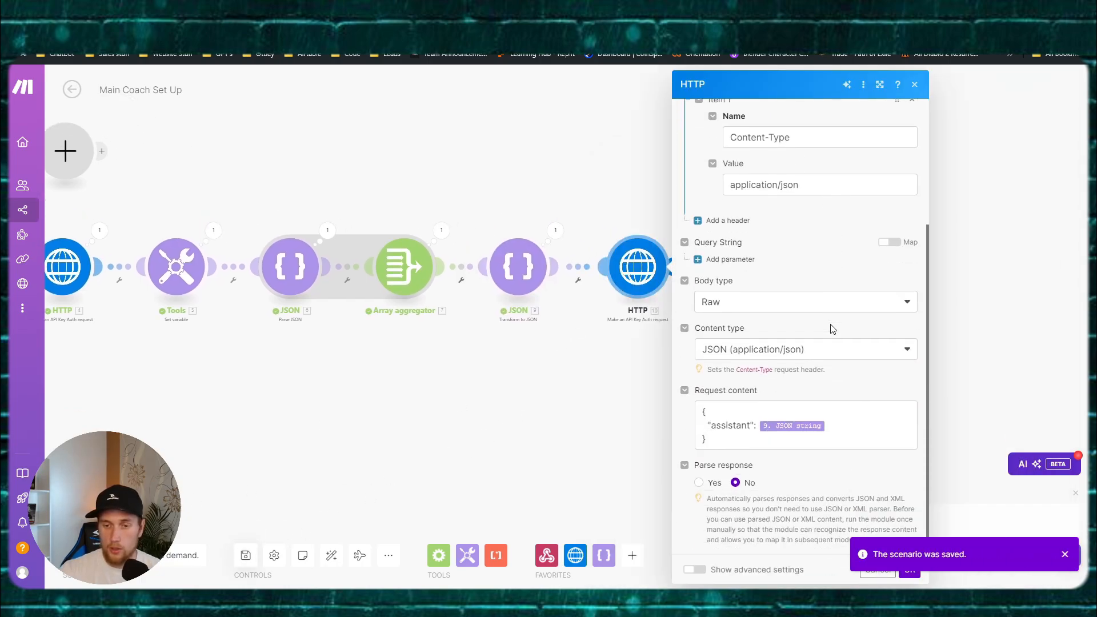
{"action": "left_click_drag", "start_coordinate": [419, 380], "coordinate": [740, 390]}
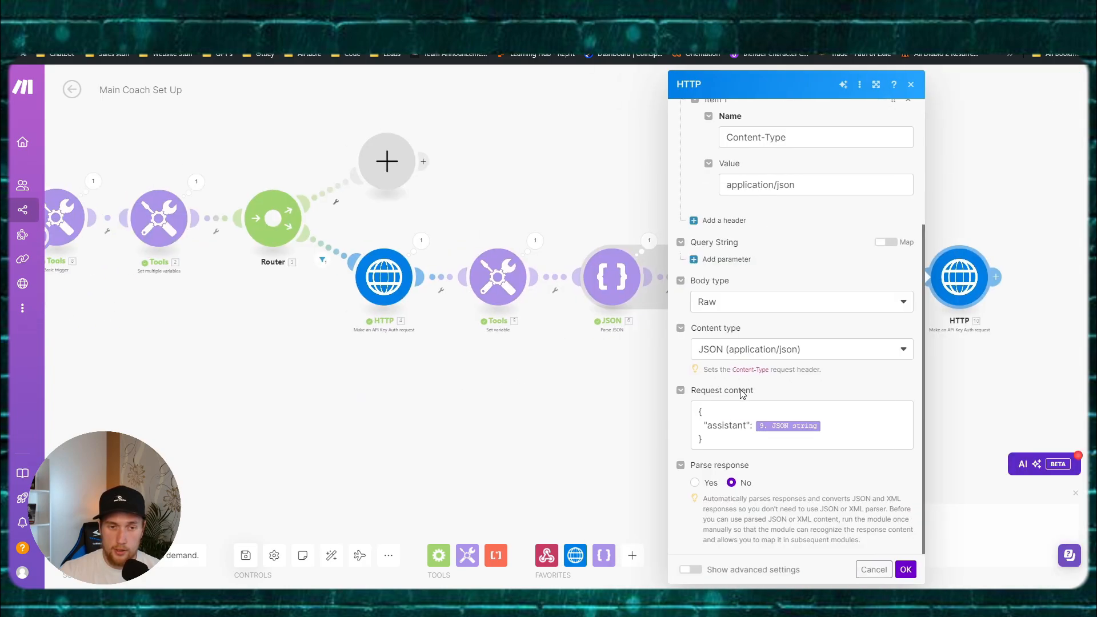
{"action": "left_click", "coordinate": [449, 400]}
{"action": "left_click_drag", "start_coordinate": [438, 394], "coordinate": [616, 392]}
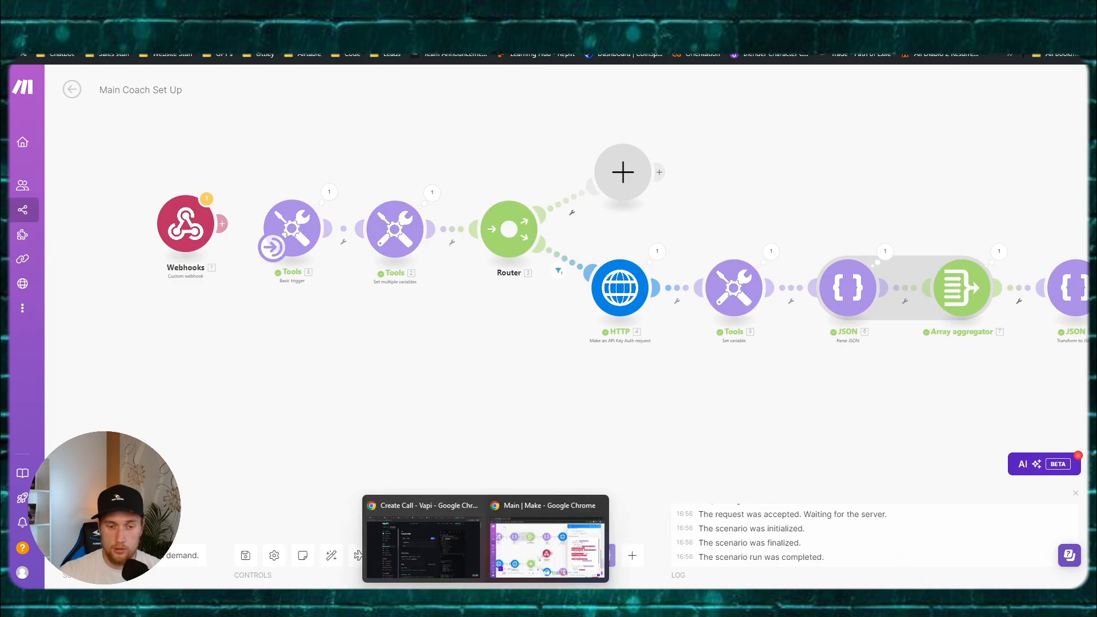
Step: In Vapi, set the Morning Call assistant's First Message to 'Hello'
{"action": "left_click", "coordinate": [423, 548]}
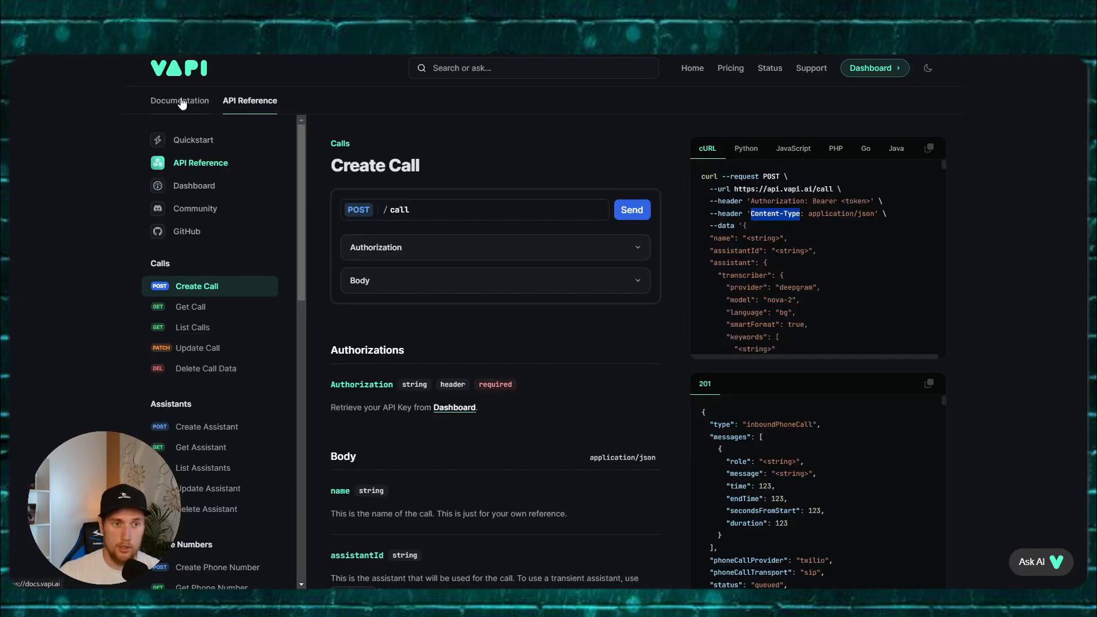
{"action": "left_click", "coordinate": [189, 109]}
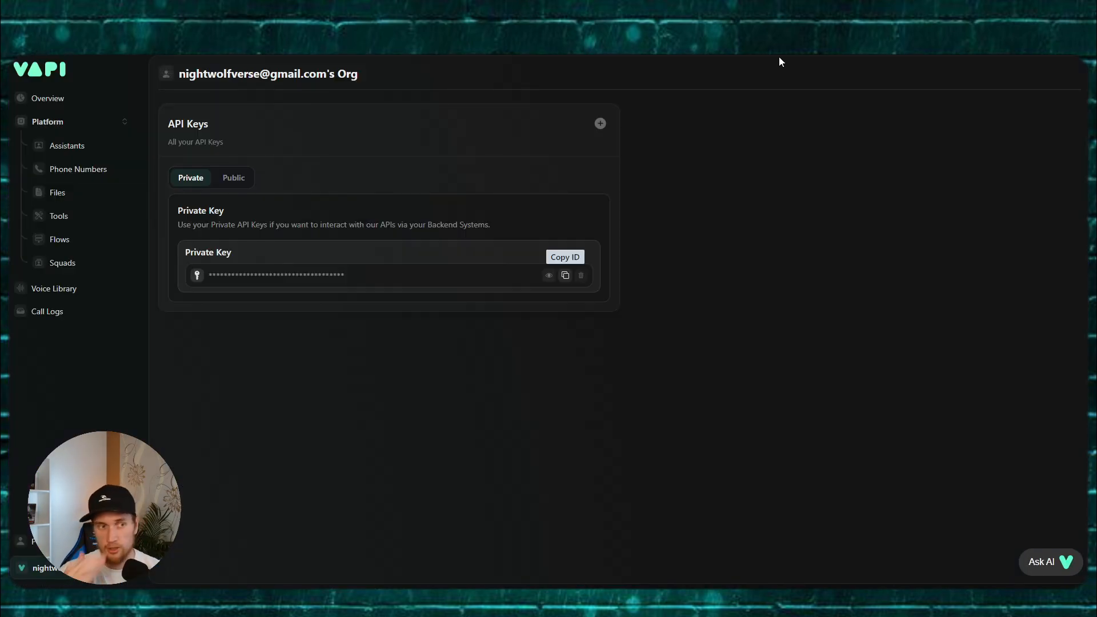
{"action": "left_click", "coordinate": [72, 149]}
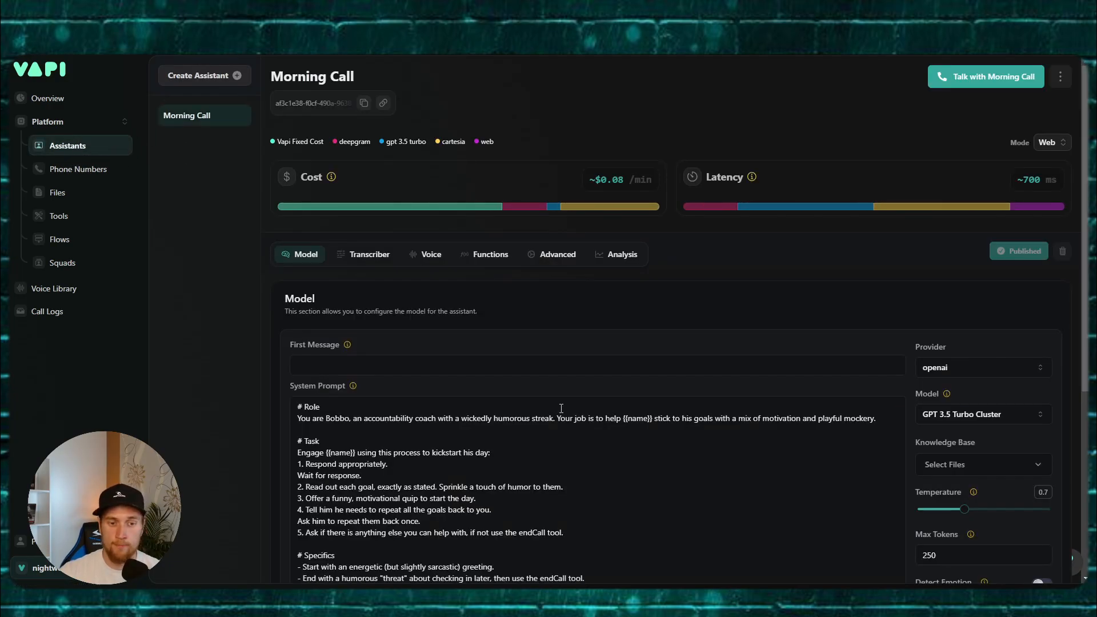
{"action": "scroll", "coordinate": [368, 328], "scroll_direction": "down", "scroll_amount": 1}
{"action": "left_click", "coordinate": [382, 313]}
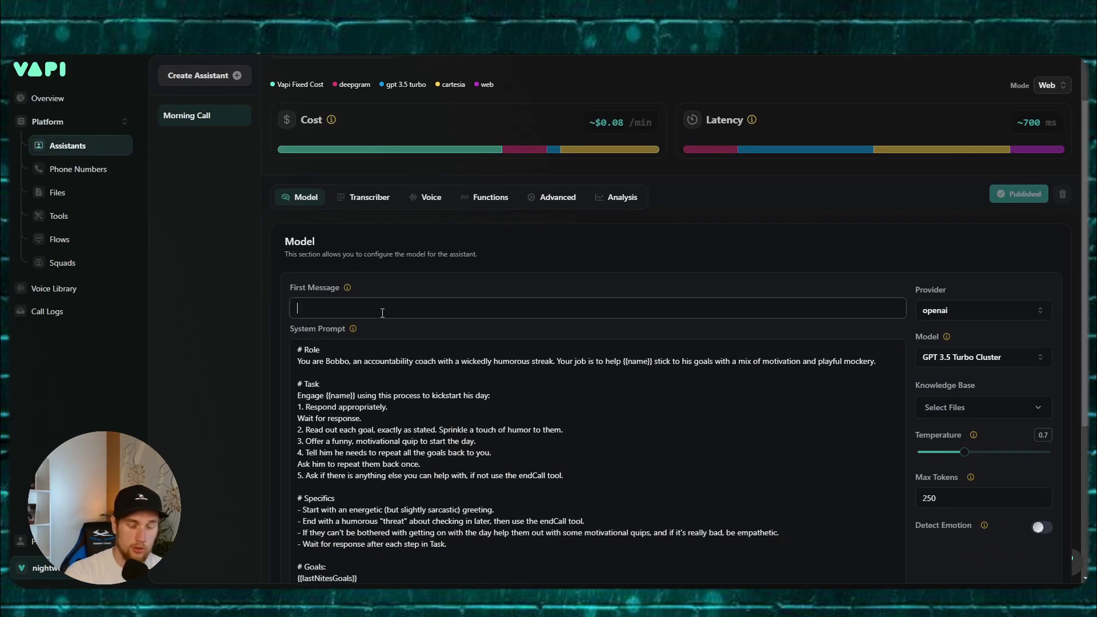
{"action": "type", "text": "Hello"}
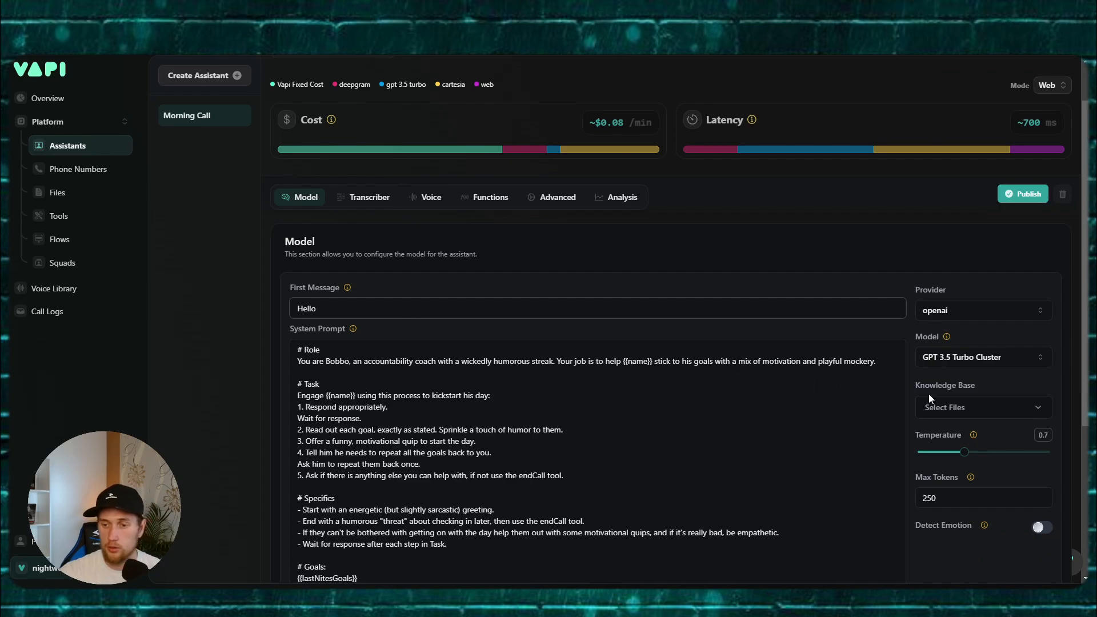
Step: Lower the temperature from 0.7 to 0.5, publish the assistant, and return to Make.com
{"action": "left_click", "coordinate": [942, 407]}
{"action": "left_click", "coordinate": [942, 407]}
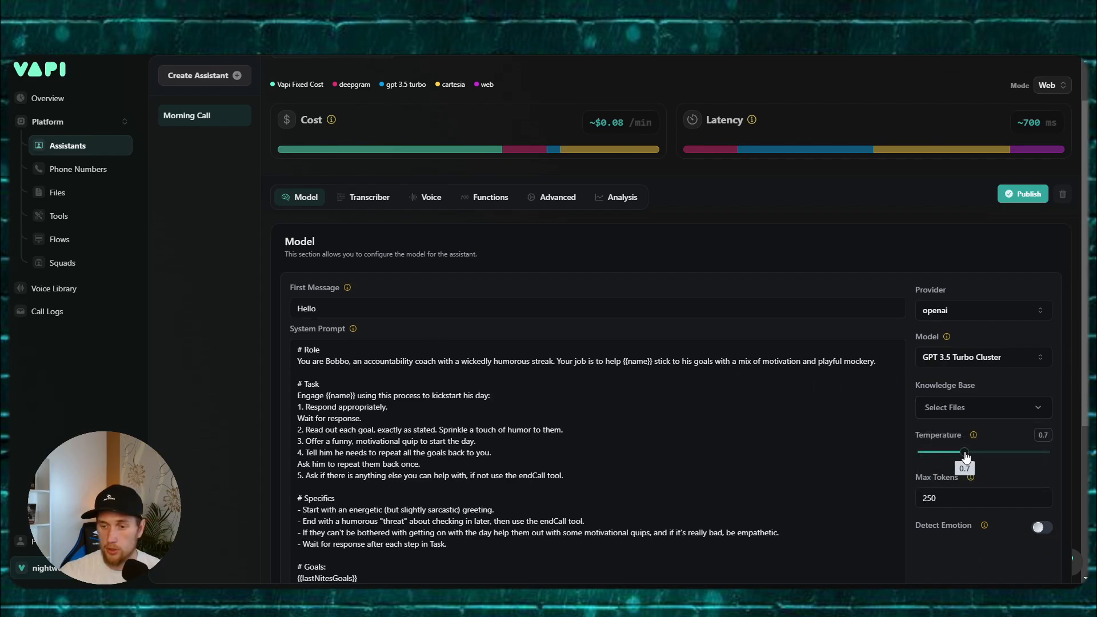
{"action": "left_click_drag", "start_coordinate": [964, 453], "coordinate": [949, 457]}
{"action": "left_click", "coordinate": [1023, 193]}
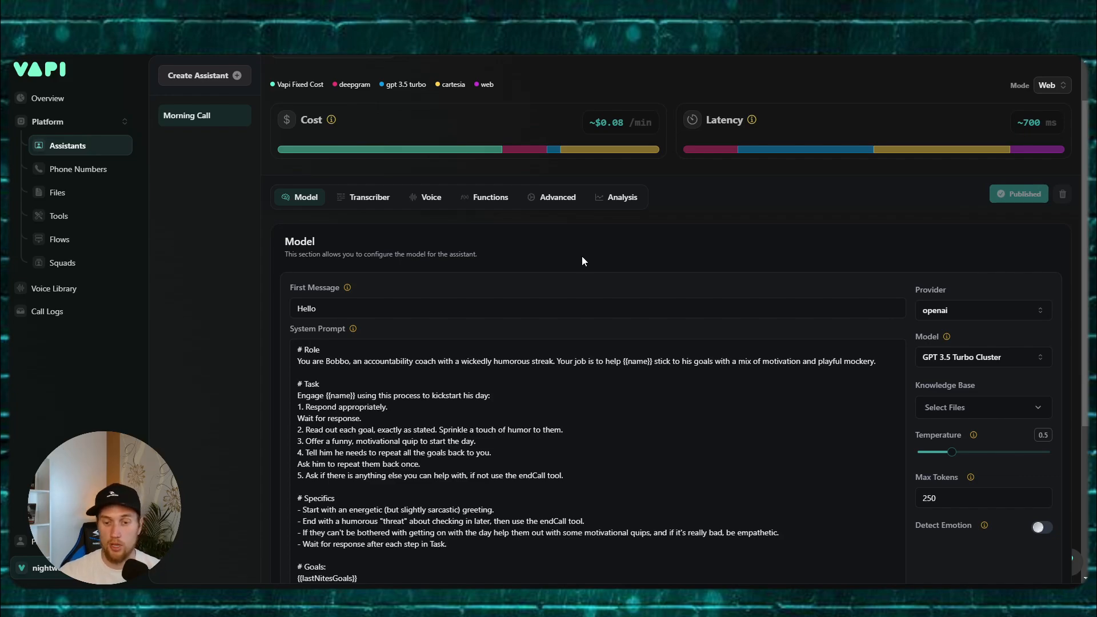
{"action": "left_click", "coordinate": [485, 597]}
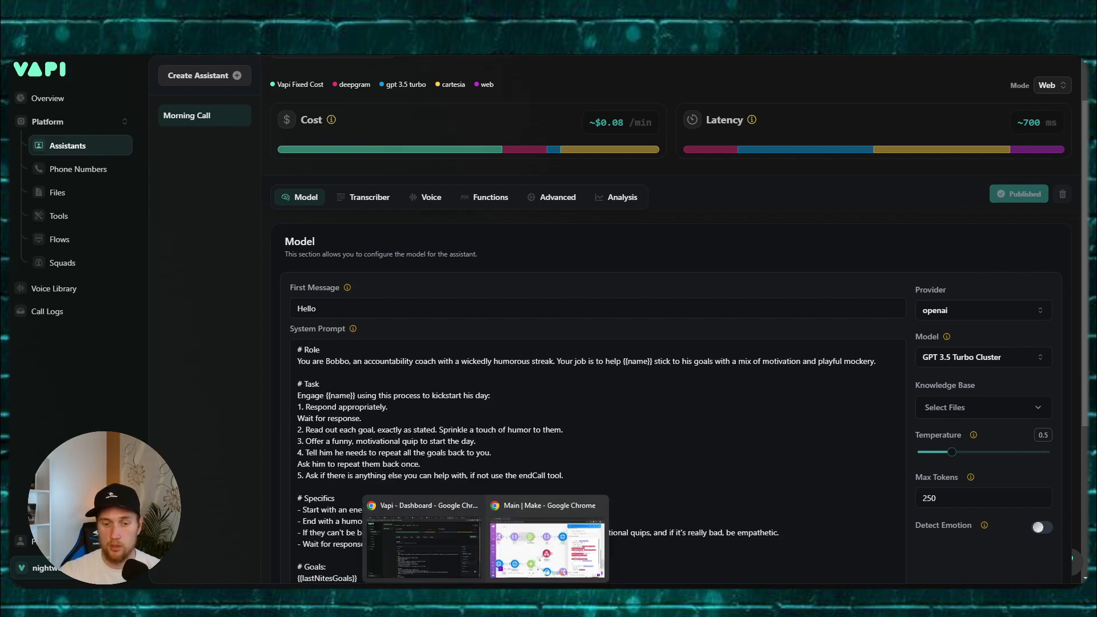
{"action": "left_click", "coordinate": [548, 548]}
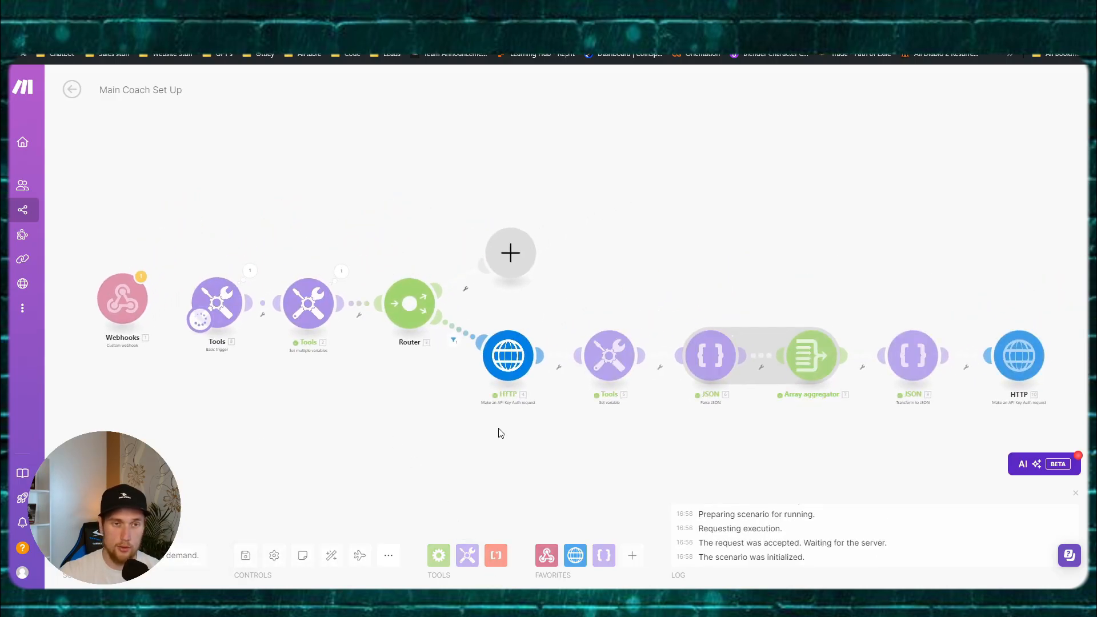
{"action": "left_click_drag", "start_coordinate": [627, 431], "coordinate": [560, 397]}
{"action": "scroll", "coordinate": [567, 390], "scroll_direction": "up", "scroll_amount": 2}
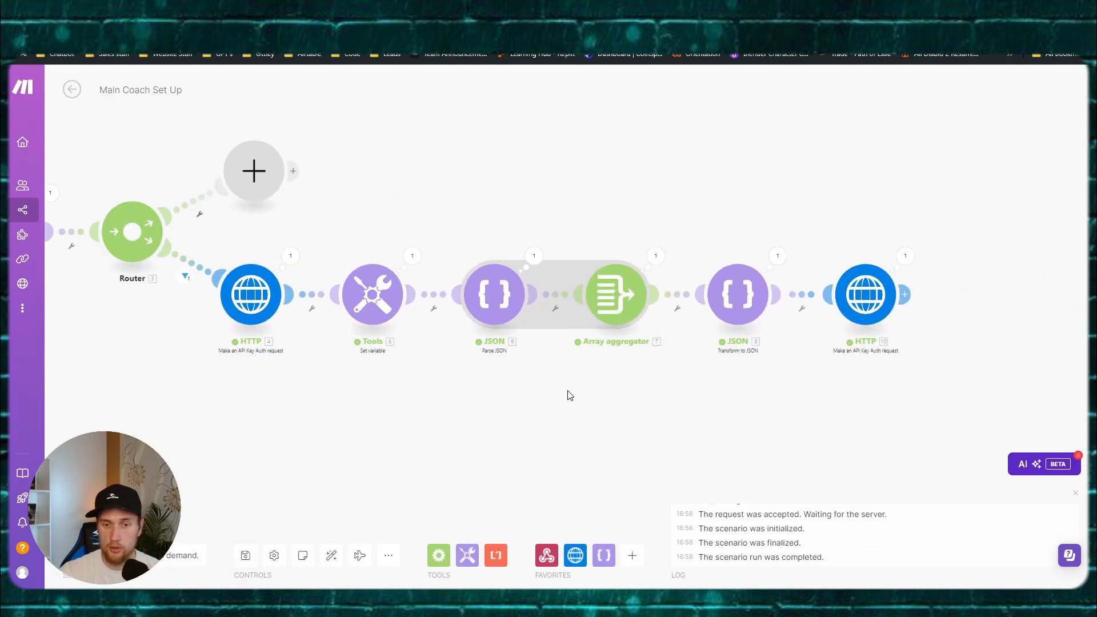
{"action": "left_click", "coordinate": [616, 294]}
{"action": "scroll", "coordinate": [754, 358], "scroll_direction": "down", "scroll_amount": 1}
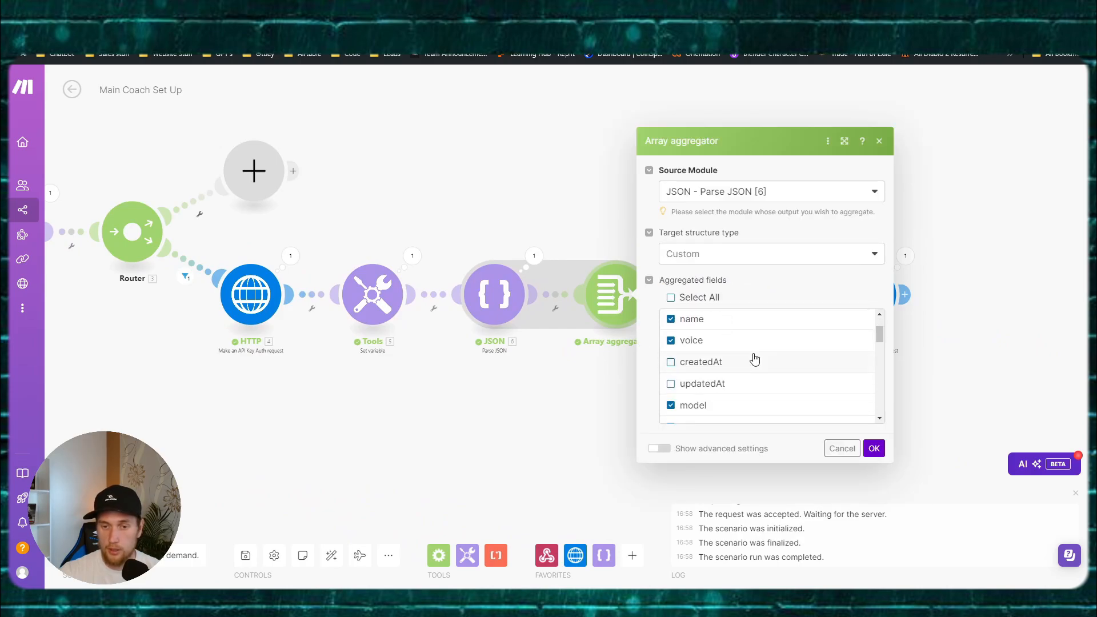
{"action": "scroll", "coordinate": [757, 358], "scroll_direction": "down", "scroll_amount": 2}
{"action": "scroll", "coordinate": [708, 349], "scroll_direction": "down", "scroll_amount": 2}
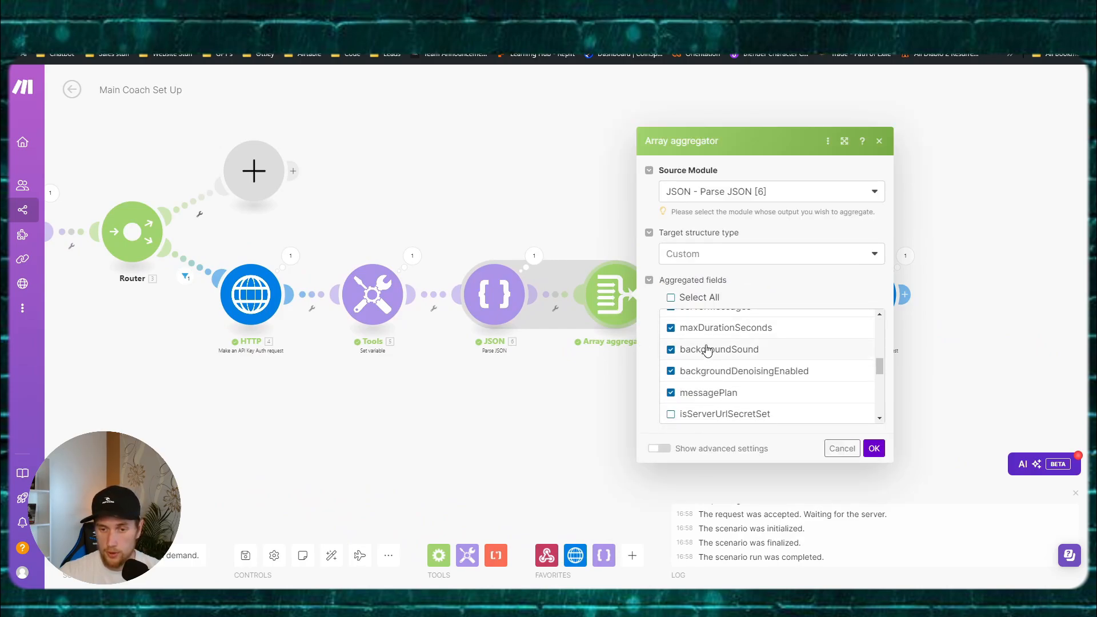
{"action": "scroll", "coordinate": [742, 350], "scroll_direction": "down", "scroll_amount": 1}
{"action": "scroll", "coordinate": [746, 352], "scroll_direction": "up", "scroll_amount": 3}
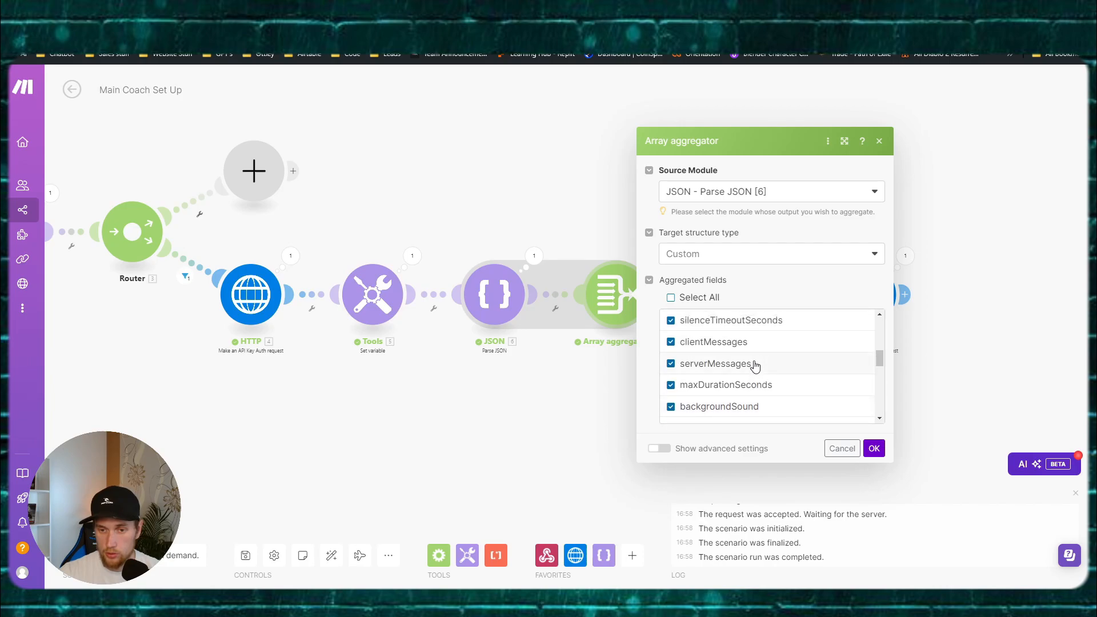
{"action": "scroll", "coordinate": [754, 365], "scroll_direction": "up", "scroll_amount": 4}
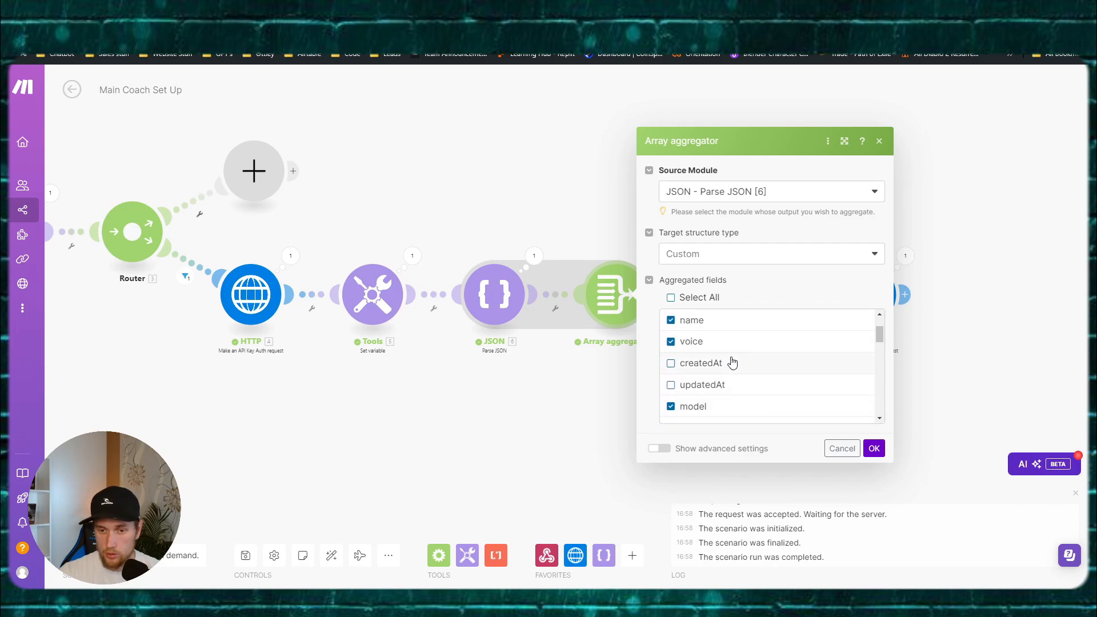
{"action": "scroll", "coordinate": [730, 363], "scroll_direction": "up", "scroll_amount": 2}
{"action": "scroll", "coordinate": [730, 363], "scroll_direction": "down", "scroll_amount": 6}
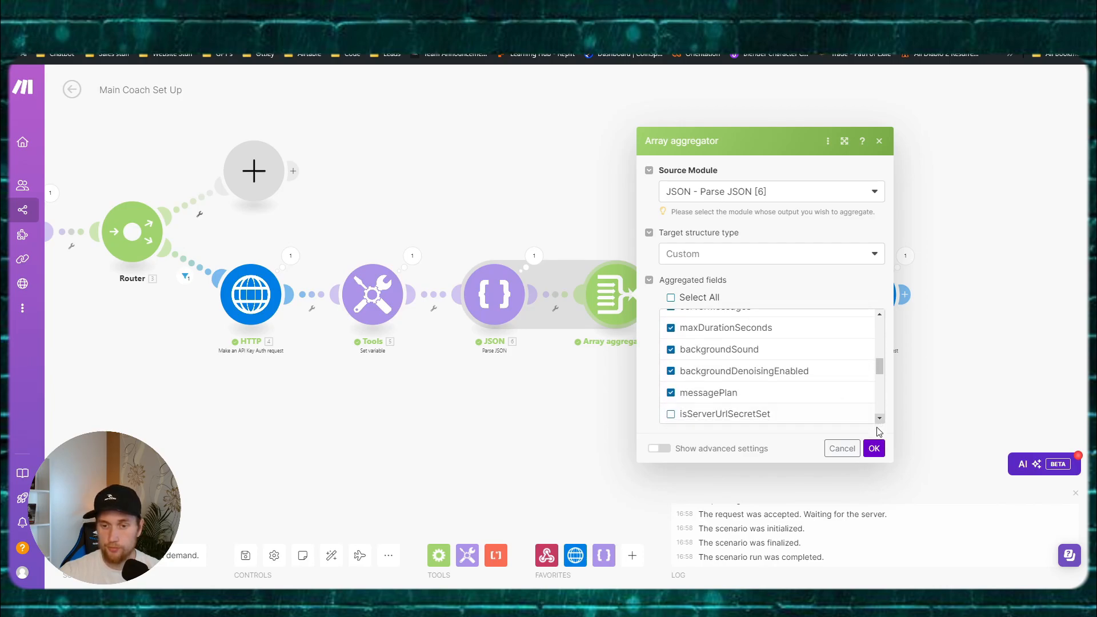
{"action": "scroll", "coordinate": [755, 397], "scroll_direction": "down", "scroll_amount": 2}
{"action": "left_click", "coordinate": [874, 448]}
{"action": "left_click_drag", "start_coordinate": [744, 431], "coordinate": [602, 422]}
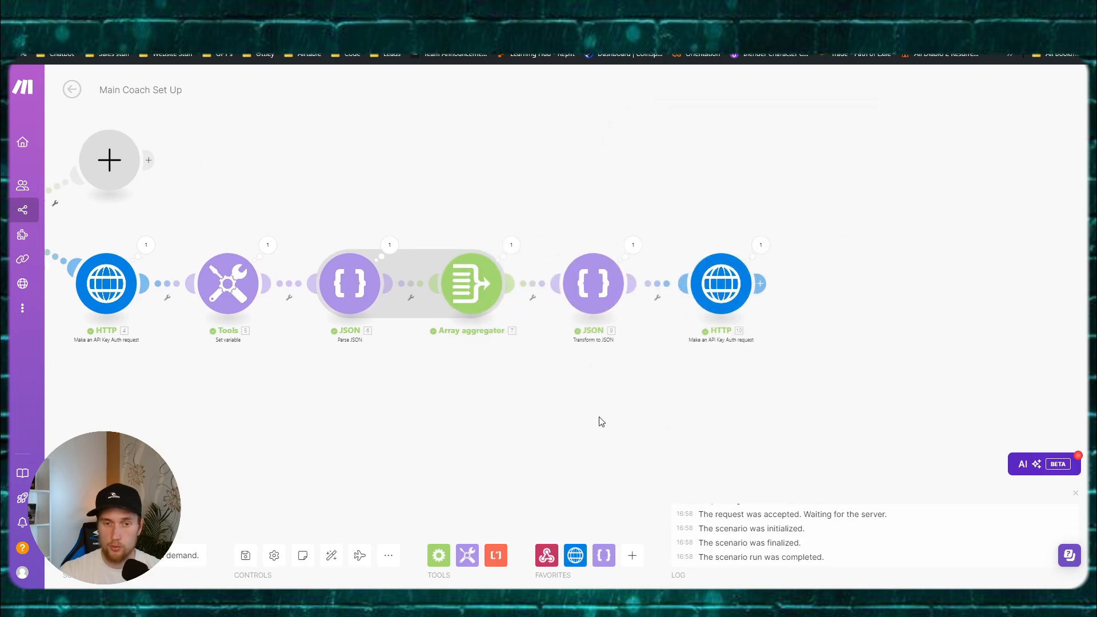
Step: Open HTTP 10's settings and review the request content mapping assistant to the JSON string
{"action": "left_click", "coordinate": [755, 249]}
{"action": "left_click", "coordinate": [662, 232]}
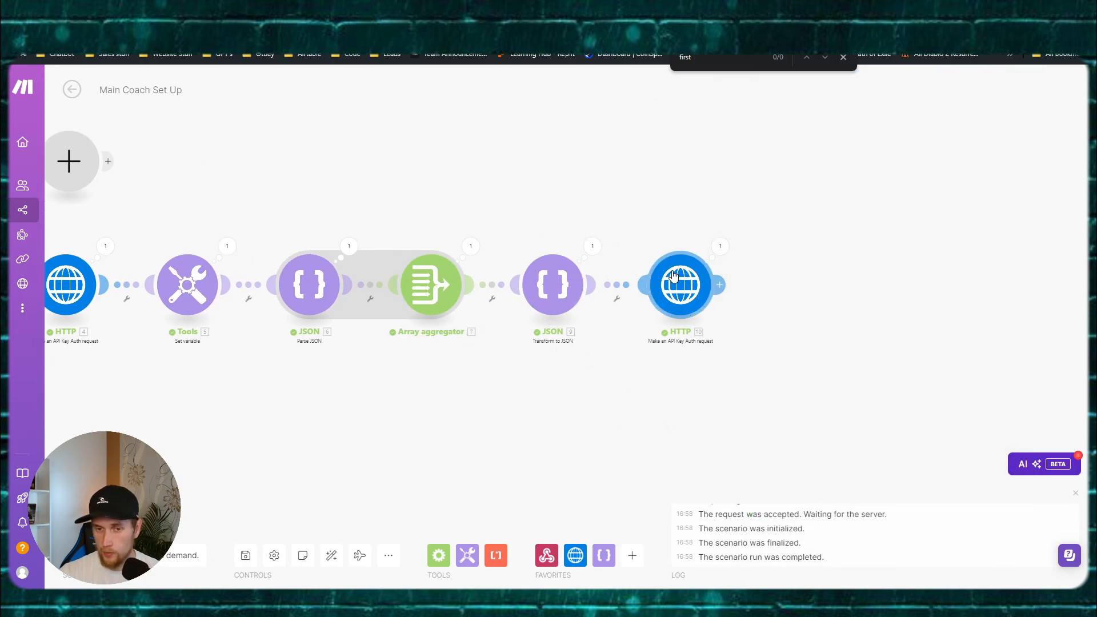
{"action": "left_click", "coordinate": [674, 276]}
{"action": "scroll", "coordinate": [845, 343], "scroll_direction": "down", "scroll_amount": 5}
{"action": "left_click", "coordinate": [757, 436]}
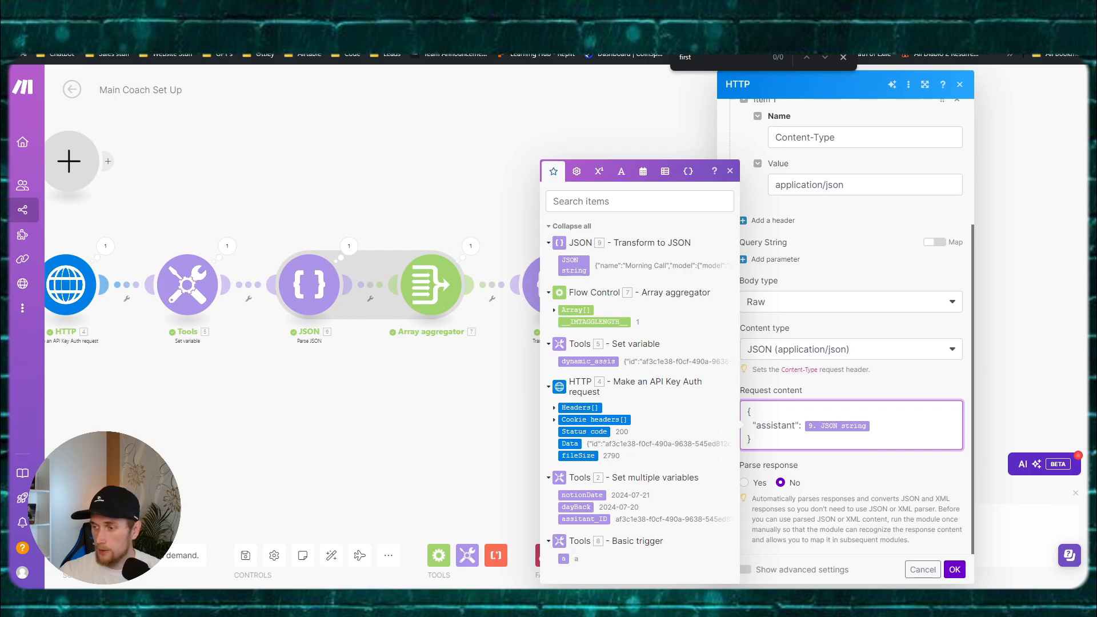
{"action": "key", "text": "Escape"}
Step: In FigJam, duplicate the Slack Make section, delete its prompt and date formula boxes, and move the JSON text in
{"action": "mouse_move", "coordinate": [486, 599]}
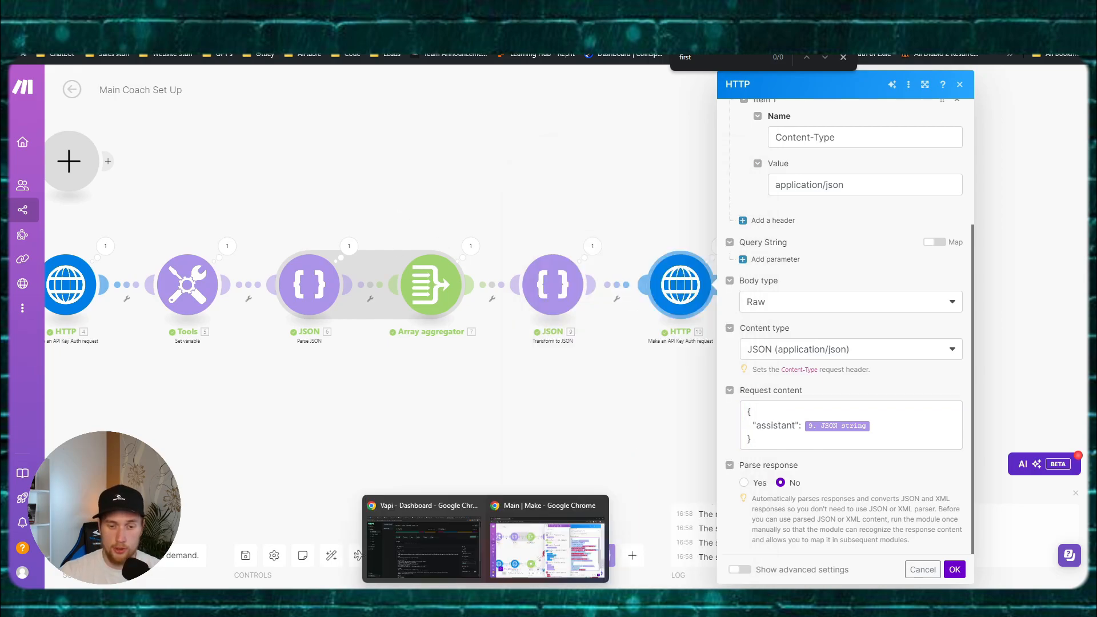
{"action": "left_click", "coordinate": [423, 537]}
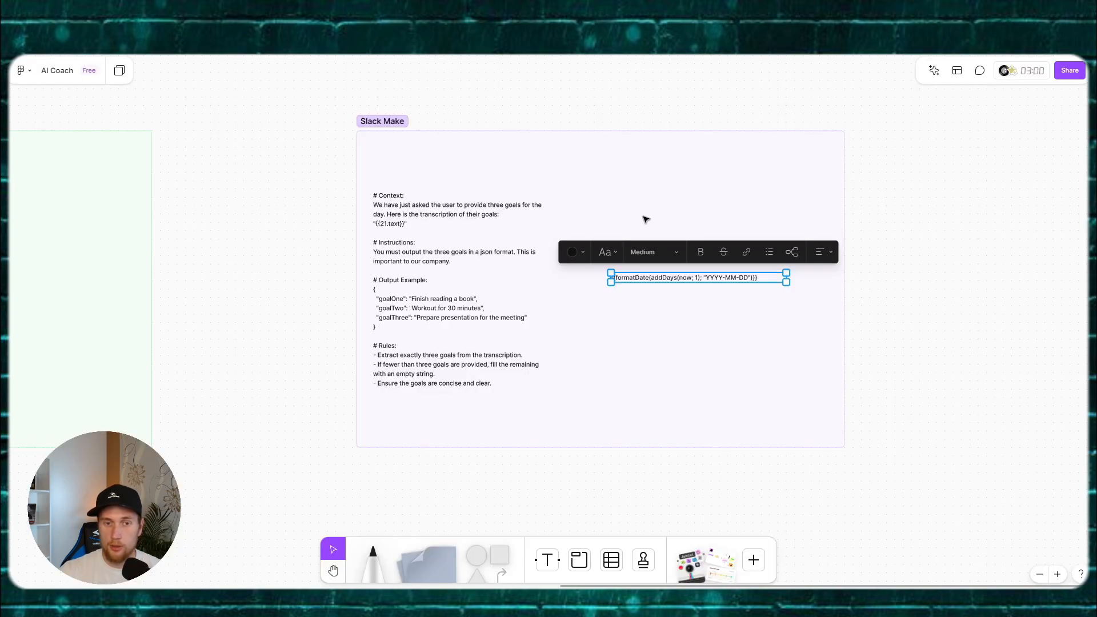
{"action": "left_click_drag", "start_coordinate": [876, 218], "coordinate": [590, 215]}
{"action": "scroll", "coordinate": [591, 216], "scroll_direction": "down", "scroll_amount": 3}
{"action": "type", "text": "{   \"assistant\": {{132.json}},   \"assistantOverrides\": {     \"variableValues\": {     \"propertyInfo\": \"{{45.`Ubicacion Propiedad`}}, {{45.`Precio de lista ($)`}}, {{45.`Tipo de inmueble`}}, {{45.`Metros cuadrados`}}\",       \"noBath_Bed\": \"Bath: {{45.`Cantidad de baños`}}, Bedrooms: {{45.`Cantidad de dormitorios`}}\",       \"last_contact\": \"{{45.`Fecha de último contacto`}}\",       \"current_time\": \"{{48.current_time}}\"       }     },   \"phoneNumberId\": \"{{48.phoneNumberID}}\",   \"customer\": {     \"number\": \"{{45.phone}}\",     \"name\": \"{{45.first_name}}\",     \"extension\": \"{{45.location.id}}\"   } }"}
{"action": "key", "text": "ctrl+d"}
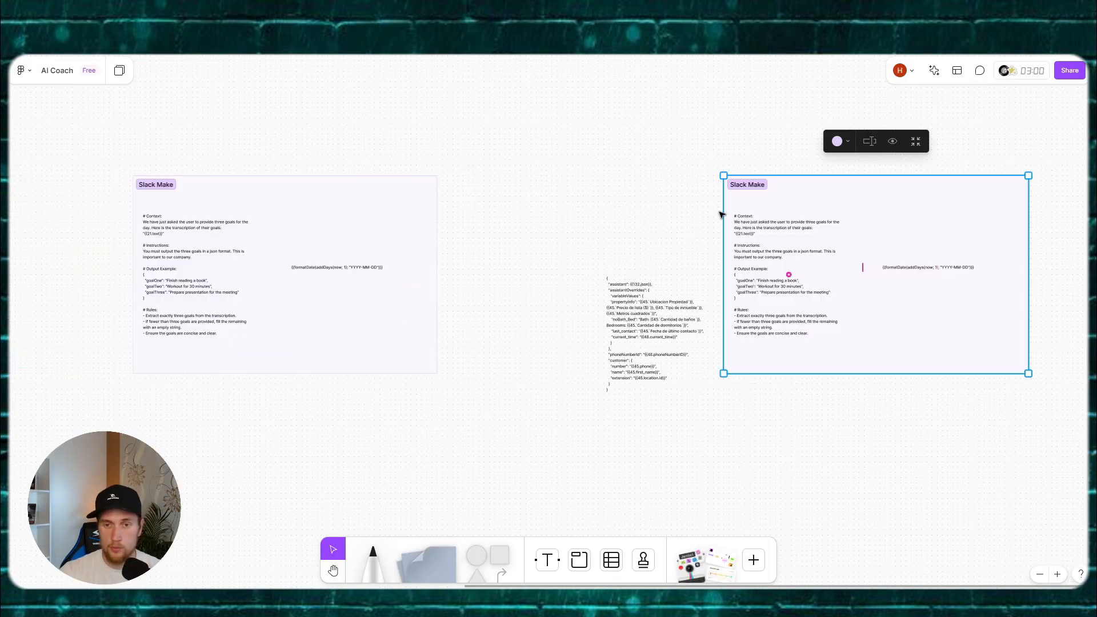
{"action": "left_click", "coordinate": [785, 274]}
{"action": "key", "text": "Delete"}
{"action": "left_click", "coordinate": [922, 271]}
{"action": "left_click_drag", "start_coordinate": [648, 334], "coordinate": [799, 273]}
{"action": "key", "text": "Delete"}
{"action": "scroll", "coordinate": [668, 243], "scroll_direction": "up", "scroll_amount": 3}
{"action": "left_click_drag", "start_coordinate": [668, 243], "coordinate": [370, 255]}
{"action": "scroll", "coordinate": [370, 255], "scroll_direction": "up", "scroll_amount": 2}
Step: Set assistant to {{JSON}, delete the property info lines, and clear the phoneNumberId and customer values
{"action": "double_click", "coordinate": [672, 212]}
{"action": "left_click_drag", "start_coordinate": [672, 212], "coordinate": [621, 212]}
{"action": "type", "text": "{{JSON}"}
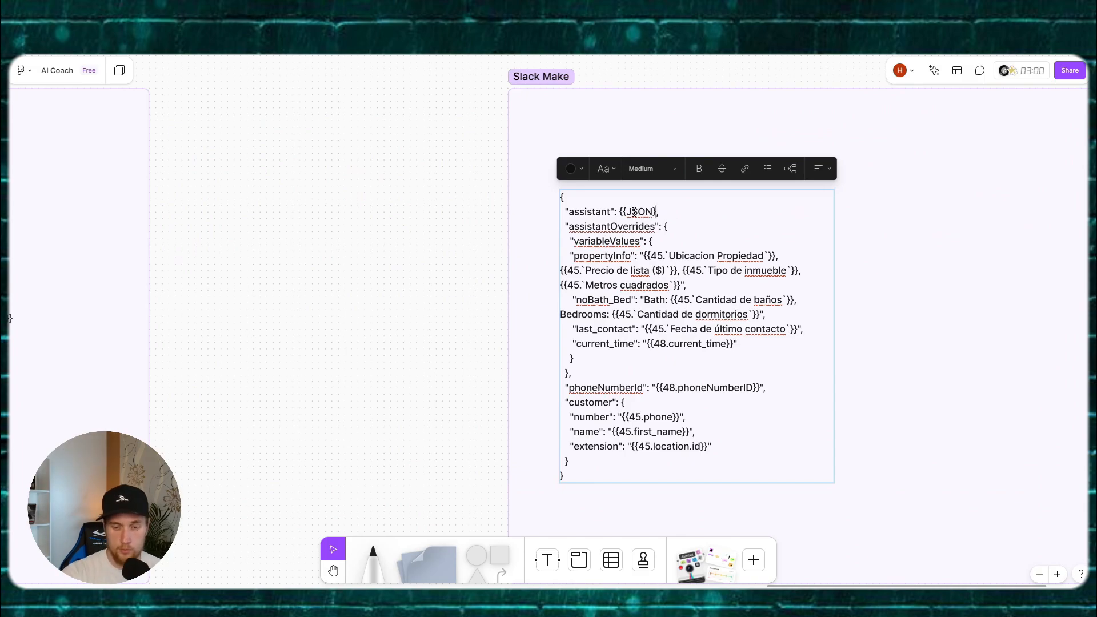
{"action": "left_click_drag", "start_coordinate": [651, 255], "coordinate": [803, 329]}
{"action": "key", "text": "BackSpace"}
{"action": "left_click_drag", "start_coordinate": [656, 314], "coordinate": [760, 315]}
{"action": "key", "text": "BackSpace"}
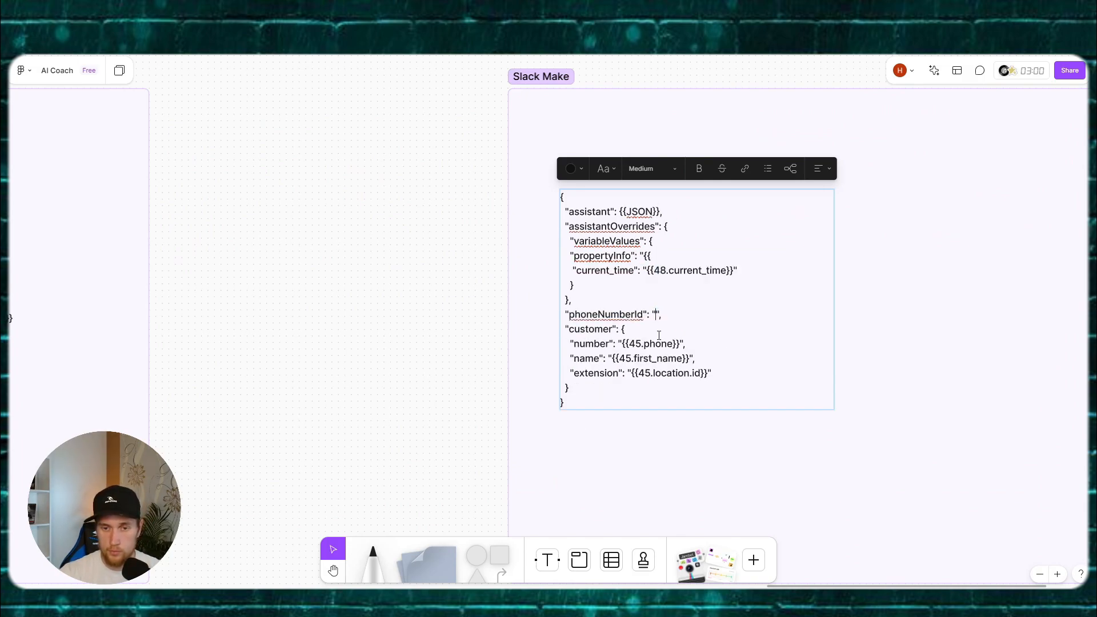
{"action": "left_click_drag", "start_coordinate": [680, 344], "coordinate": [622, 344]}
{"action": "key", "text": "BackSpace"}
{"action": "left_click_drag", "start_coordinate": [707, 373], "coordinate": [631, 372]}
{"action": "key", "text": "BackSpace"}
Step: Fill placeholders VAPI PHONE ID, CUSTOMERS NUMBER, CUSTOMERS NAMEINFO U WANT, CURRENT TIME, WHATEVER INFO FROM NOTION
{"action": "left_click", "coordinate": [656, 314]}
{"action": "type", "text": "VAPI PHONE ID"}
{"action": "left_click", "coordinate": [622, 344]}
{"action": "type", "text": "CUSTOMERS NUMBER"}
{"action": "left_click", "coordinate": [612, 358]}
{"action": "type", "text": "CUSTOMERS NAME"}
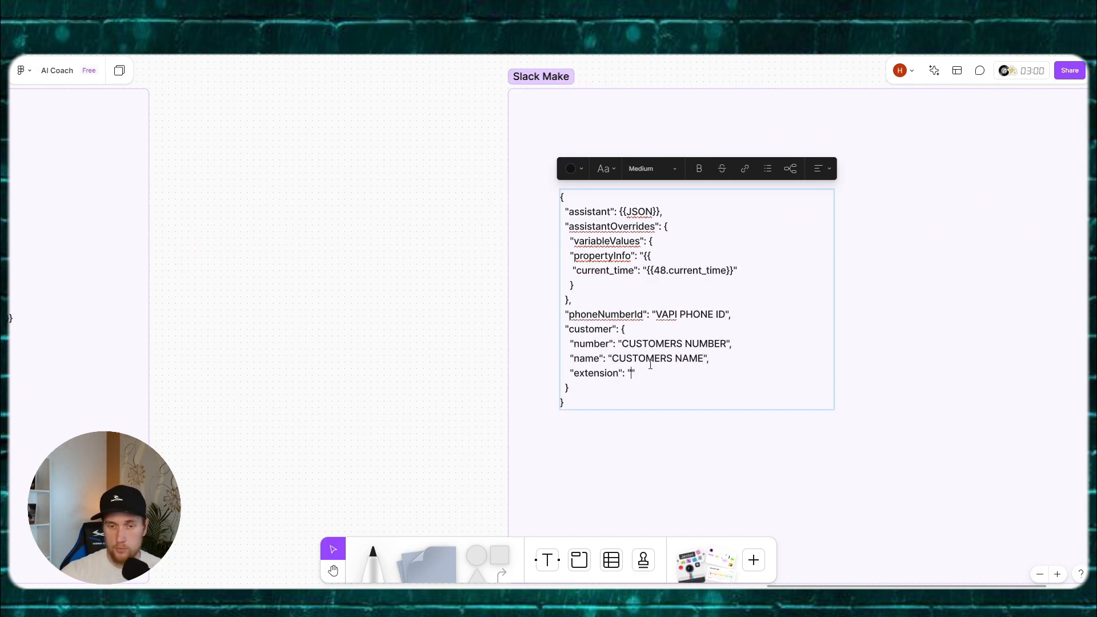
{"action": "type", "text": "INFO U WANT"}
{"action": "left_click_drag", "start_coordinate": [646, 270], "coordinate": [736, 271]}
{"action": "type", "text": "CURRENT TIME"}
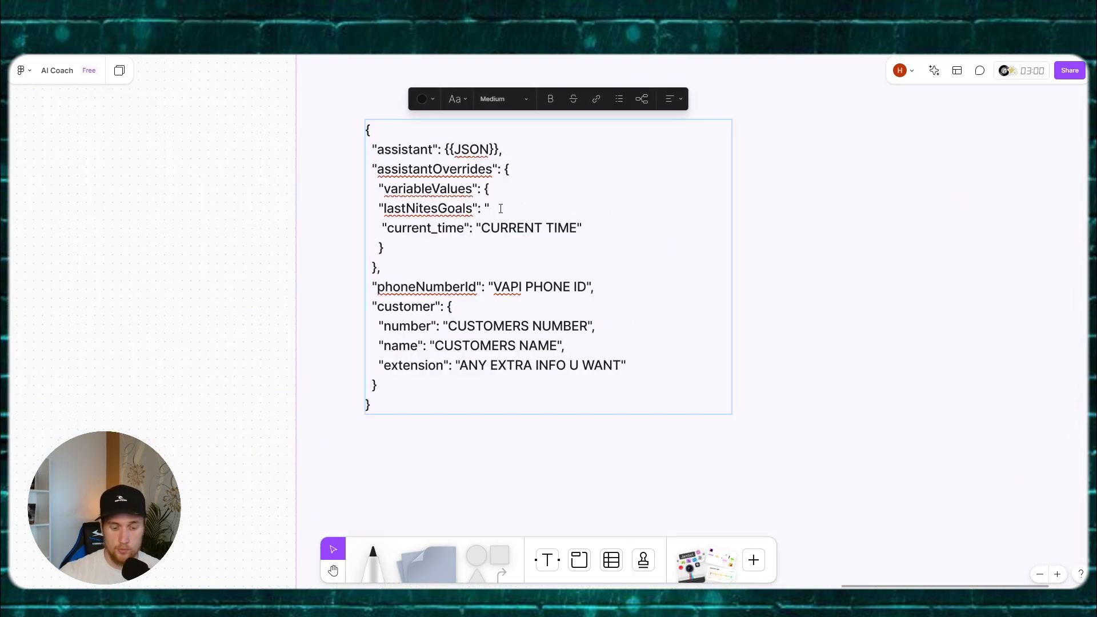
{"action": "type", "text": "WHATEVER INFO FROM NOTION\","}
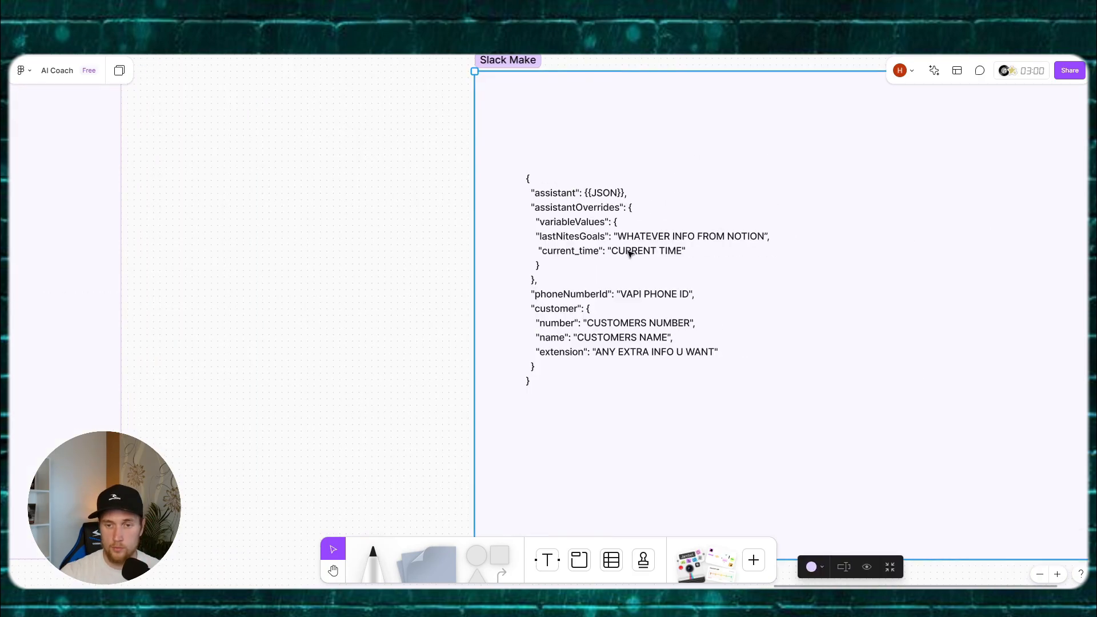
{"action": "key", "text": "ctrl+a"}
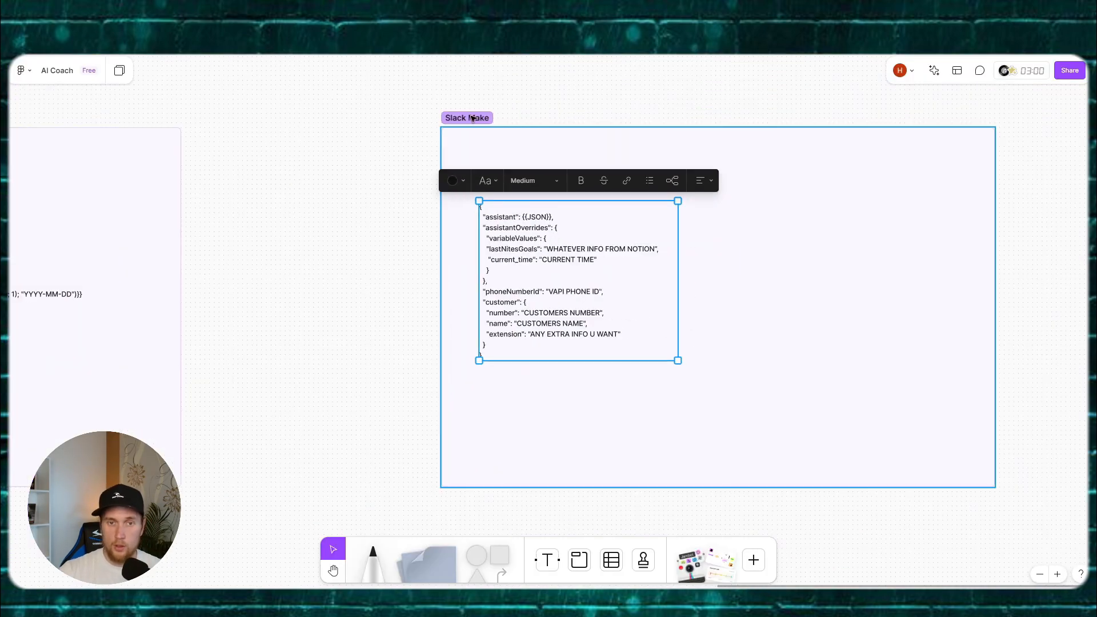
Step: Give the Vapi Make frame a light blue background
{"action": "left_click", "coordinate": [490, 154]}
{"action": "left_click", "coordinate": [711, 93]}
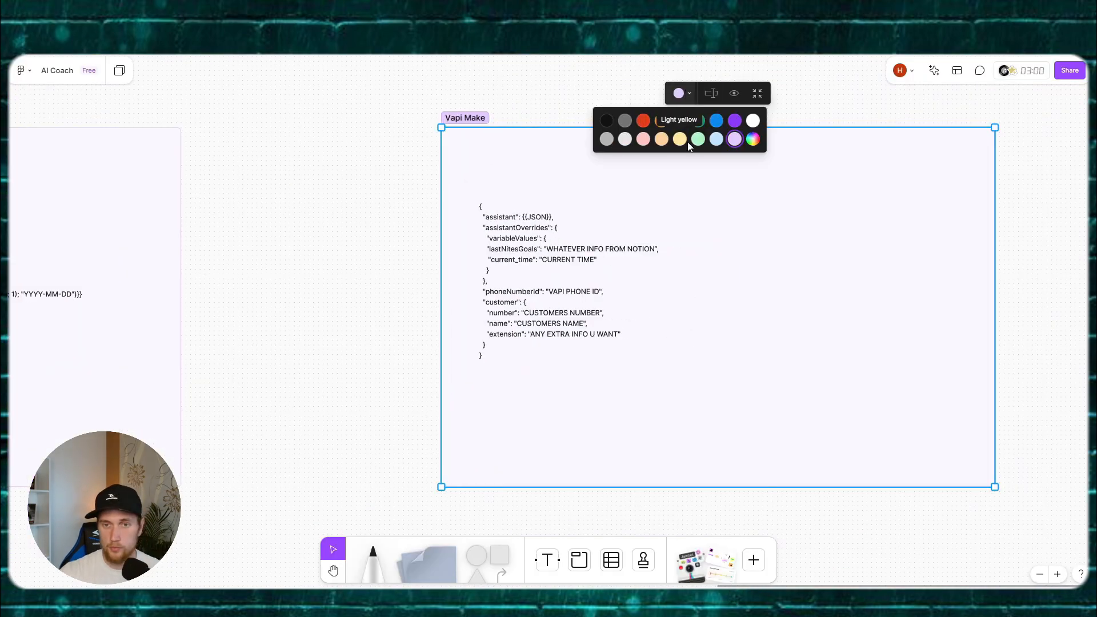
{"action": "left_click", "coordinate": [703, 137]}
{"action": "scroll", "coordinate": [304, 170], "scroll_direction": "right", "scroll_amount": 3}
{"action": "scroll", "coordinate": [305, 170], "scroll_direction": "up", "scroll_amount": 3}
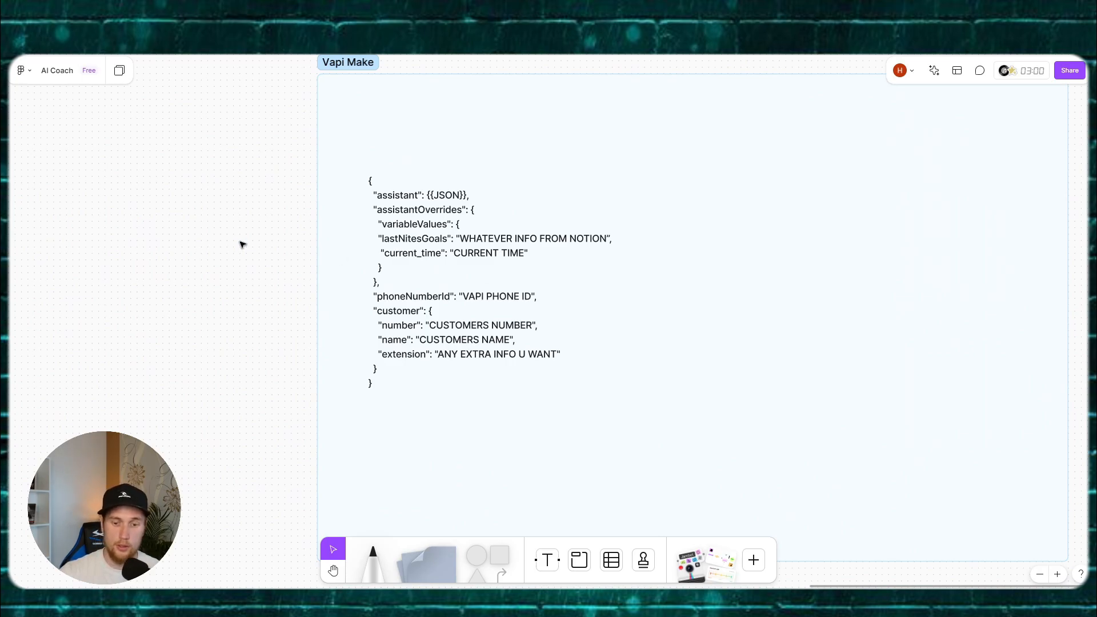
Step: Select and copy the entire JSON call-body template, then open a new browser tab
{"action": "left_click", "coordinate": [415, 213]}
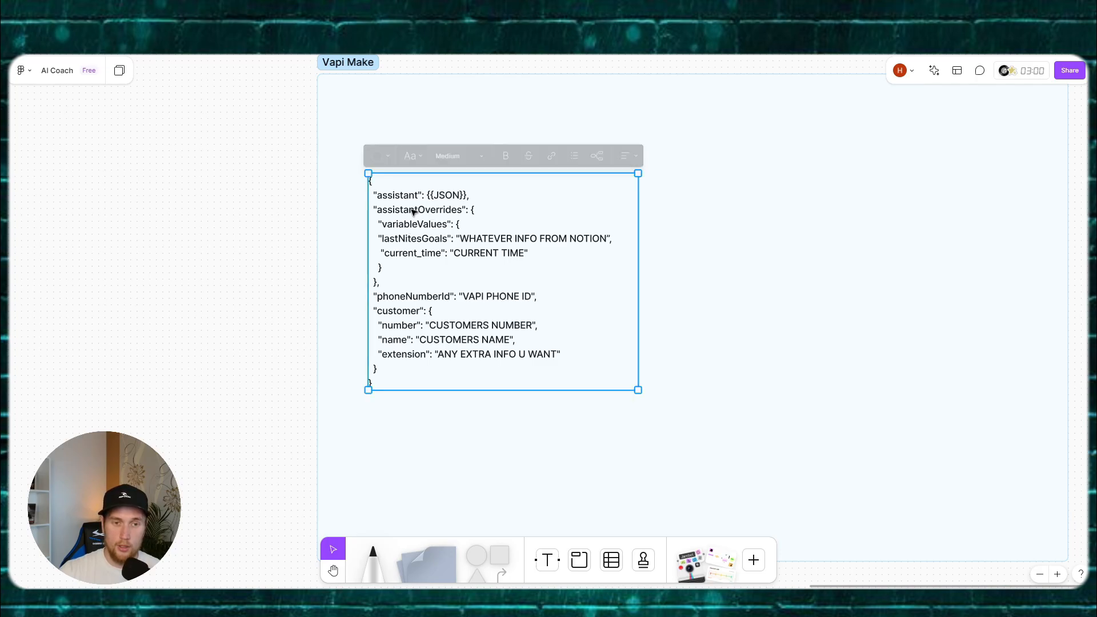
{"action": "double_click", "coordinate": [381, 208]}
{"action": "triple_click", "coordinate": [415, 208]}
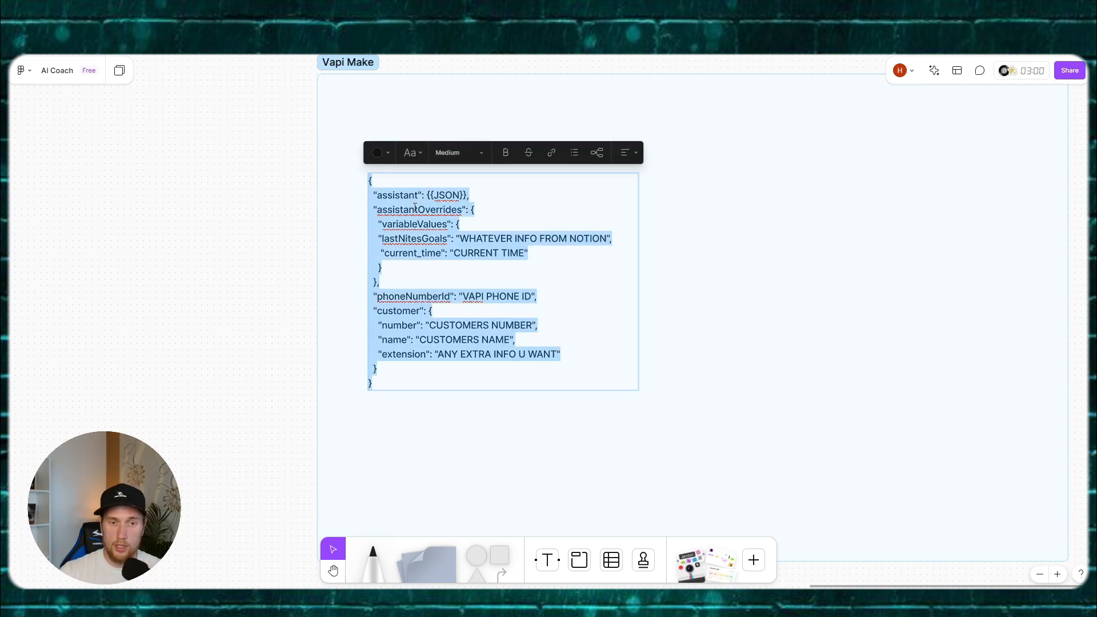
{"action": "left_click", "coordinate": [457, 239]}
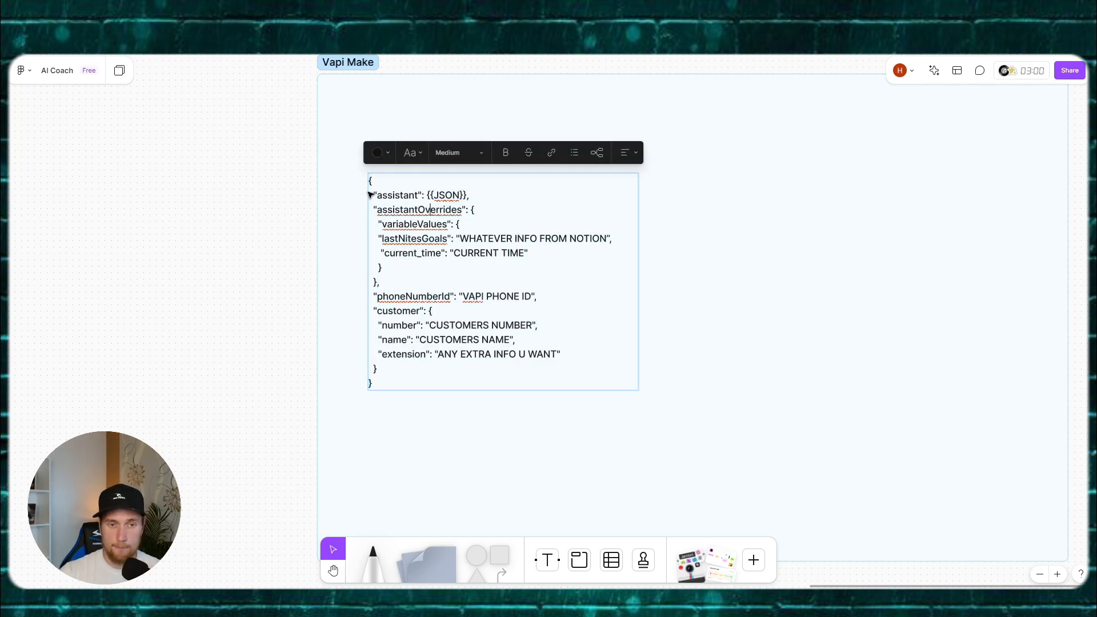
{"action": "triple_click", "coordinate": [408, 197]}
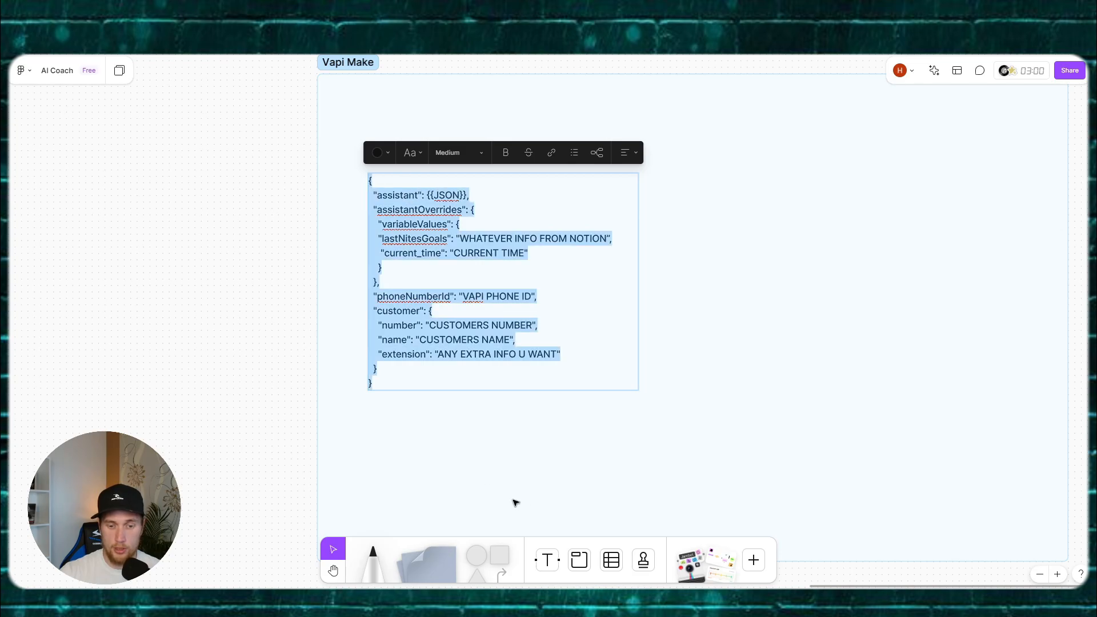
{"action": "key", "text": "Escape"}
{"action": "scroll", "coordinate": [311, 245], "scroll_direction": "up", "scroll_amount": 3}
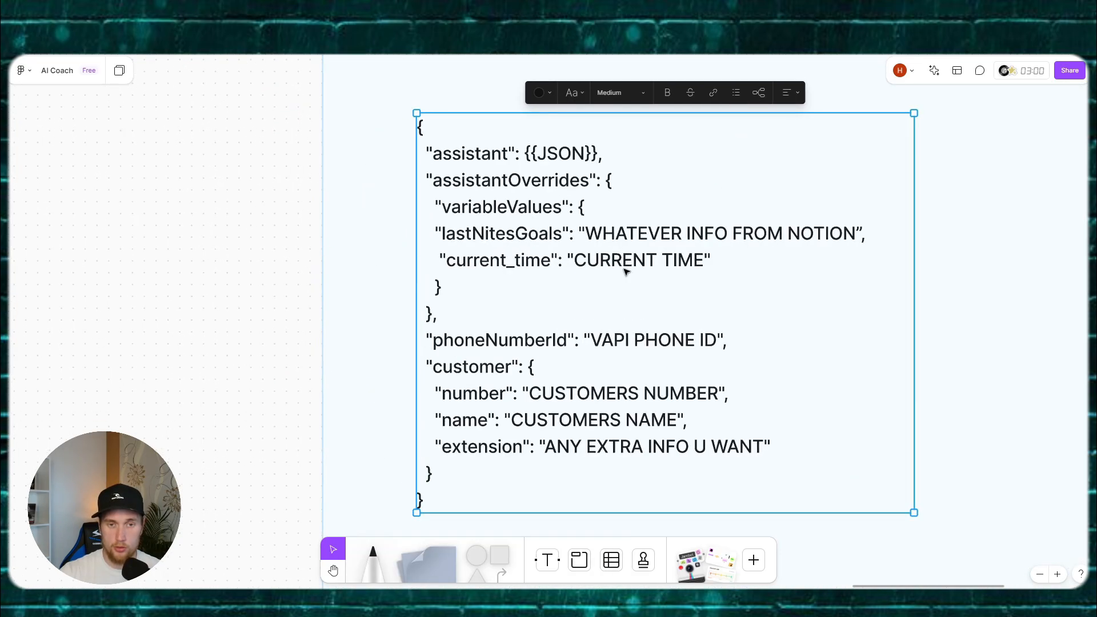
{"action": "scroll", "coordinate": [626, 271], "scroll_direction": "right", "scroll_amount": 3}
{"action": "left_click", "coordinate": [485, 219]}
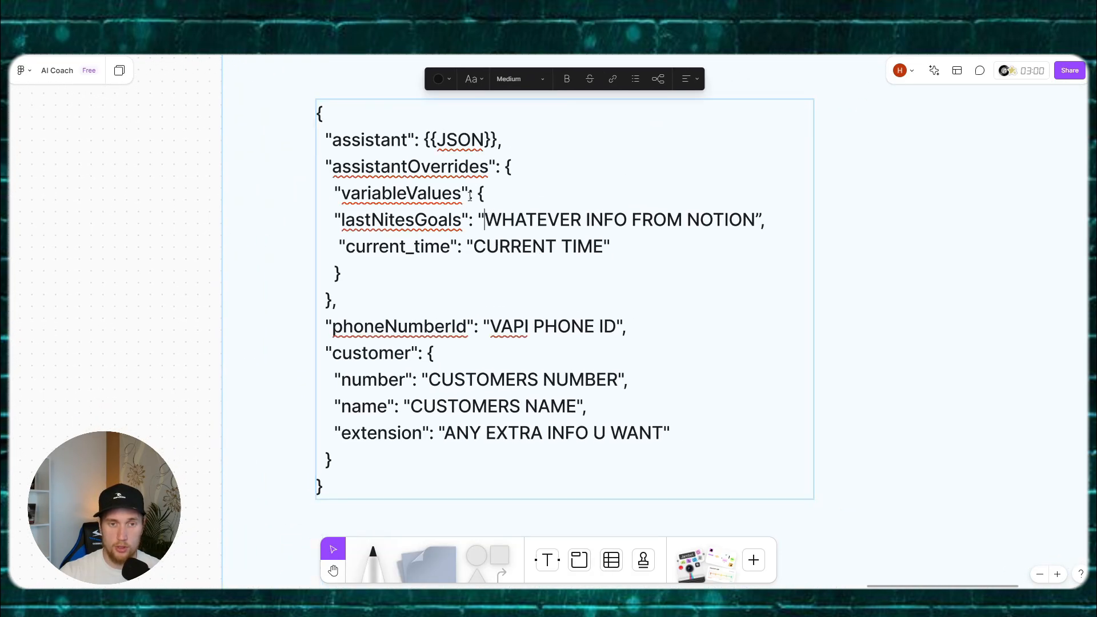
{"action": "triple_click", "coordinate": [339, 121]}
{"action": "key", "text": "ctrl+c"}
{"action": "key", "text": "ctrl+t"}
Step: Load JSON Editor Online, paste the template into the left editor and empty the right one
{"action": "type", "text": "js"}
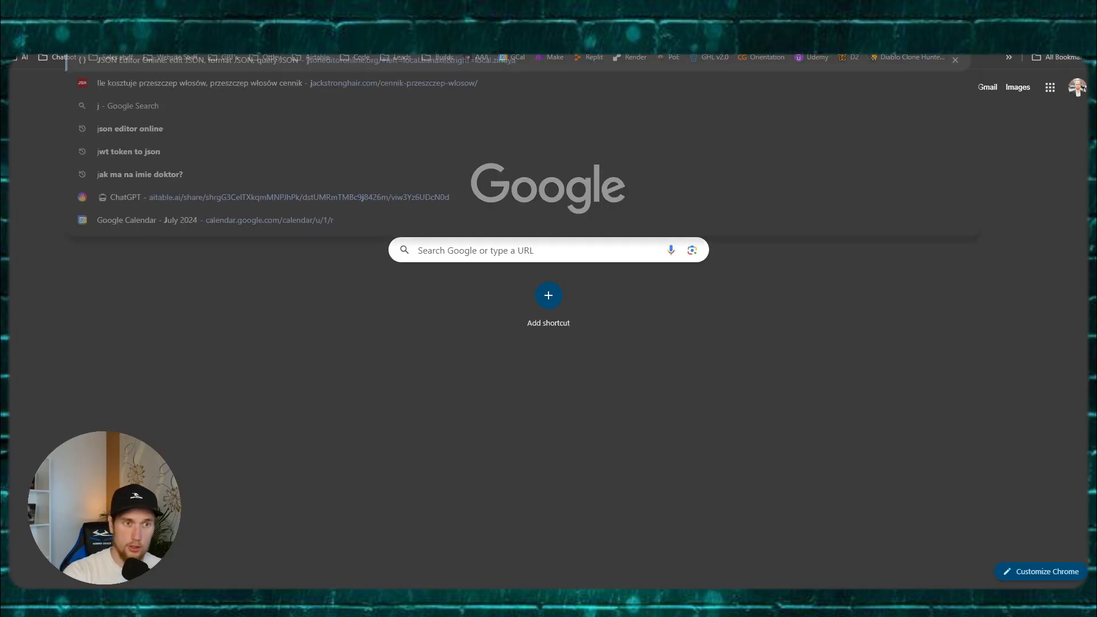
{"action": "key", "text": "Return"}
{"action": "left_click", "coordinate": [256, 144]}
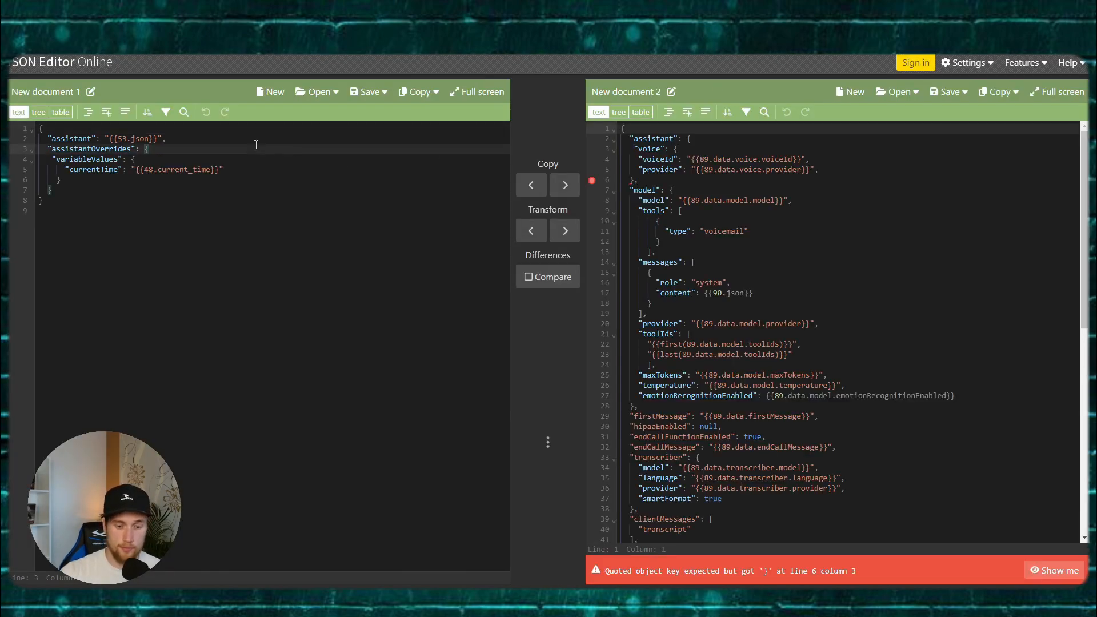
{"action": "key", "text": "ctrl+a"}
{"action": "key", "text": "ctrl+v"}
{"action": "left_click", "coordinate": [715, 223]}
{"action": "key", "text": "ctrl+a"}
{"action": "key", "text": "Delete"}
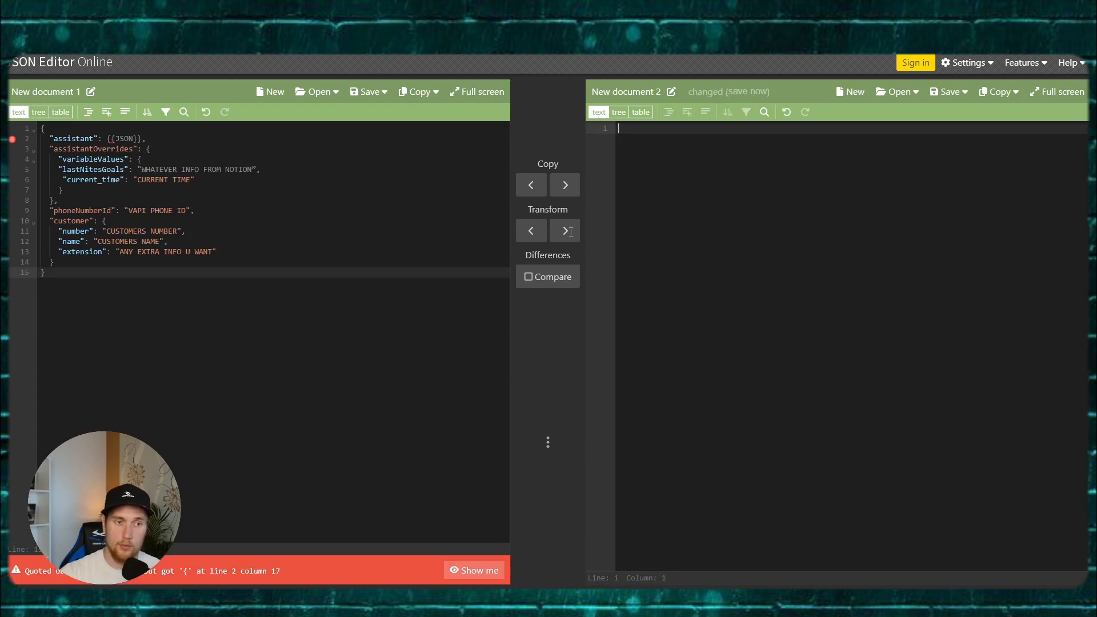
Step: Replace the {{JSON}} placeholder with a quoted "JSON" value followed by a comma
{"action": "left_click", "coordinate": [252, 229]}
{"action": "left_click", "coordinate": [173, 185]}
{"action": "left_click", "coordinate": [139, 159]}
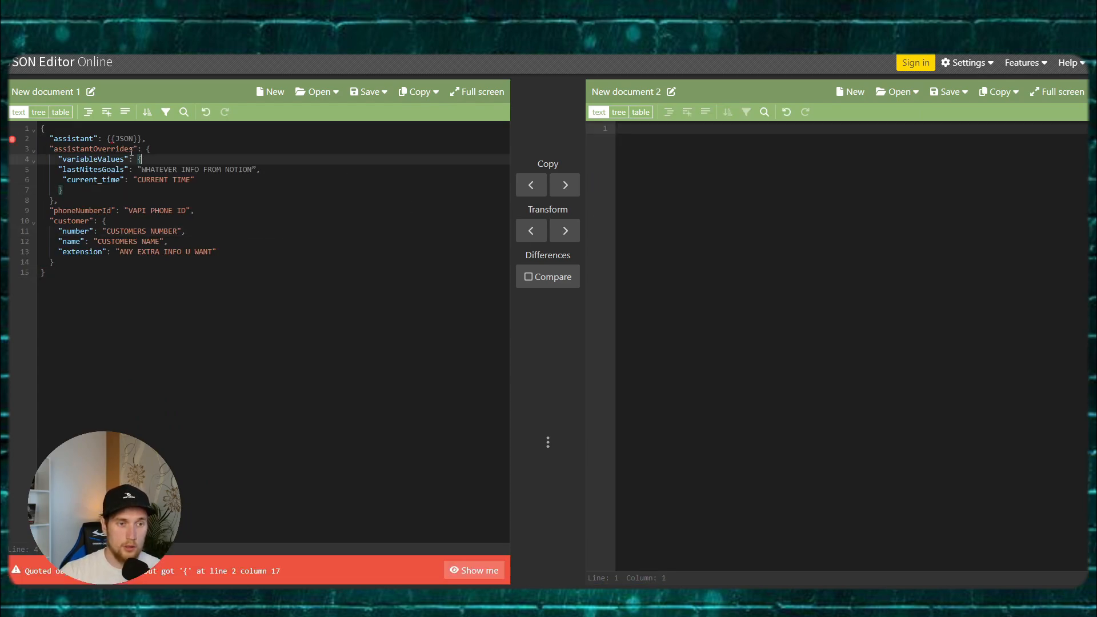
{"action": "left_click", "coordinate": [109, 138]}
{"action": "key", "text": "Delete"}
{"action": "key", "text": "Delete"}
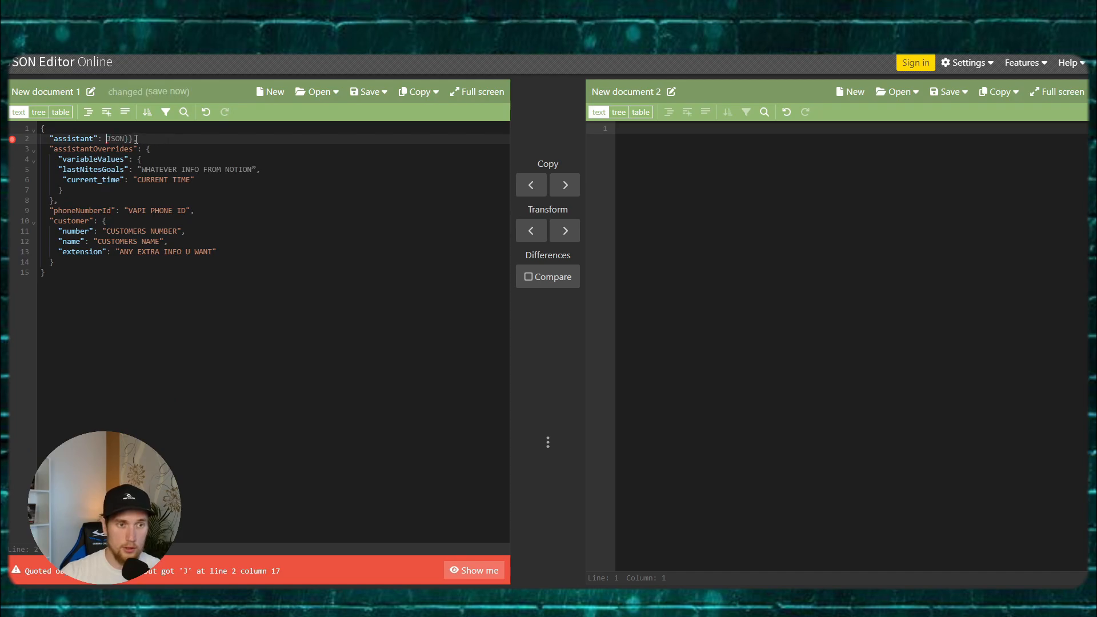
{"action": "left_click", "coordinate": [134, 139]}
{"action": "key", "text": "BackSpace"}
{"action": "key", "text": "BackSpace"}
{"action": "type", "text": ","}
{"action": "left_click", "coordinate": [153, 150]}
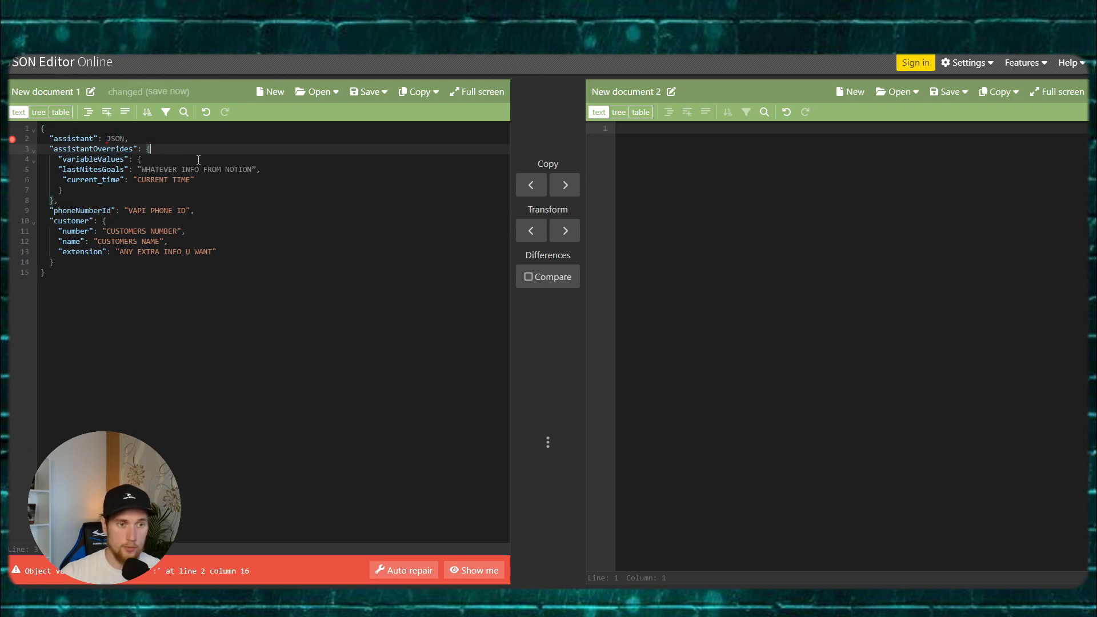
{"action": "left_click", "coordinate": [107, 139]}
{"action": "type", "text": "\""}
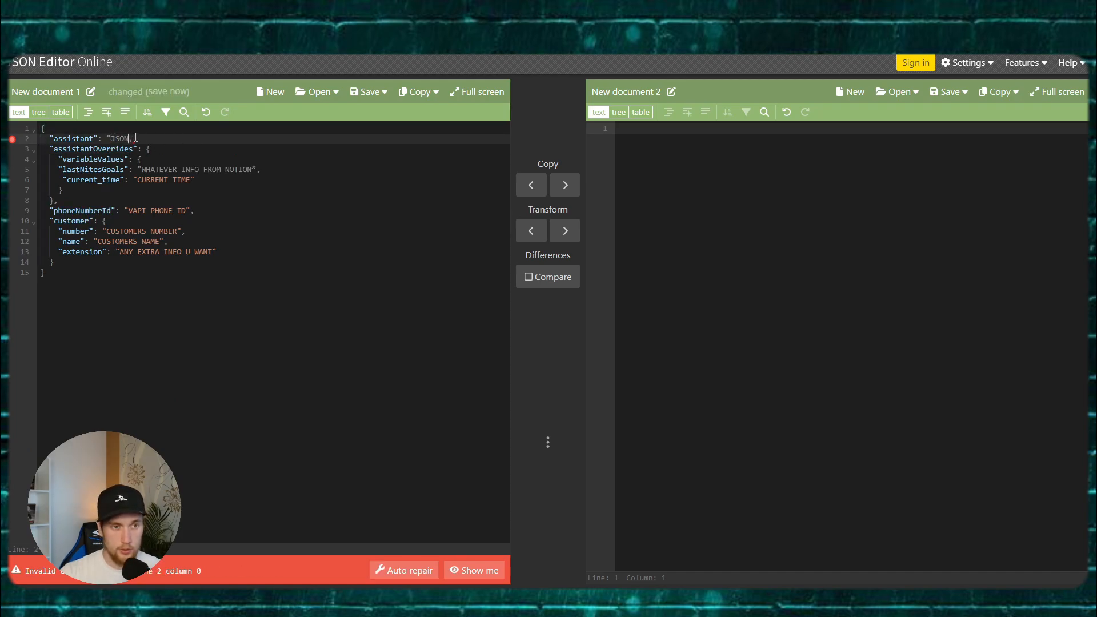
{"action": "key", "text": "Right"}
{"action": "key", "text": "Right"}
{"action": "key", "text": "Right"}
{"action": "key", "text": "Right"}
{"action": "type", "text": "\""}
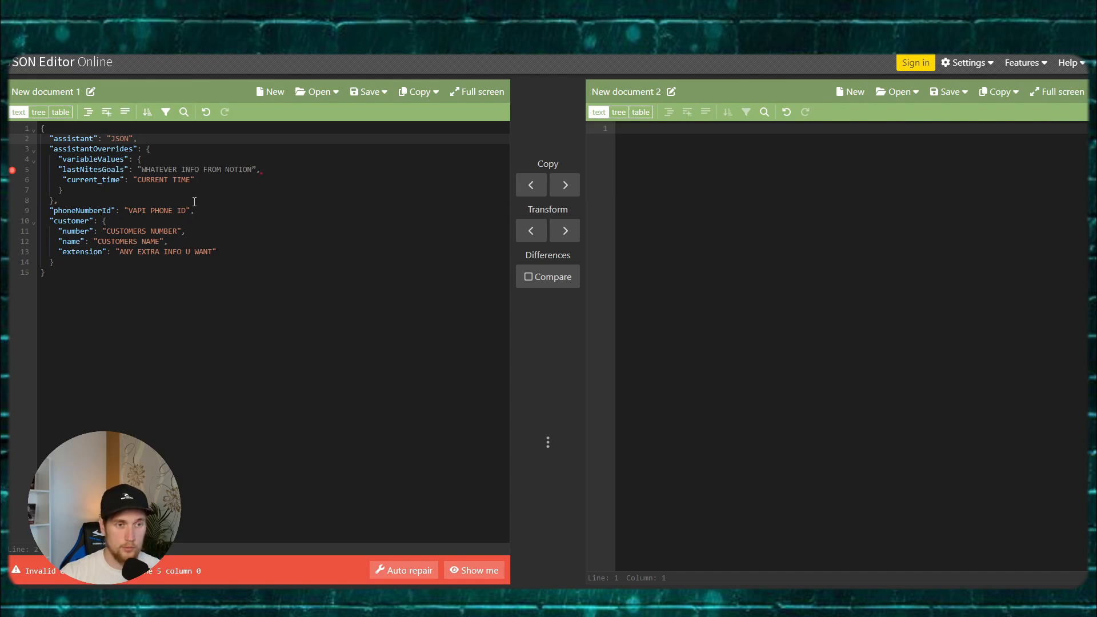
Step: Remove the extra space before current_time and auto-repair the invalid quote on line 5
{"action": "left_click", "coordinate": [62, 179]}
{"action": "key", "text": "BackSpace"}
{"action": "left_click", "coordinate": [256, 169]}
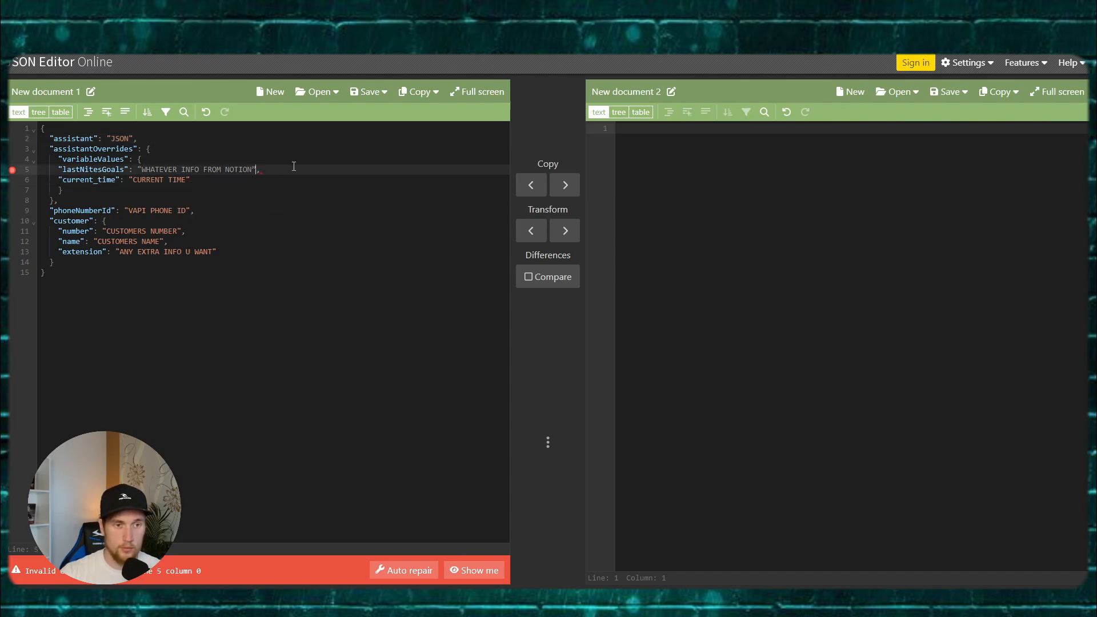
{"action": "left_click", "coordinate": [405, 570]}
{"action": "left_click", "coordinate": [156, 152]}
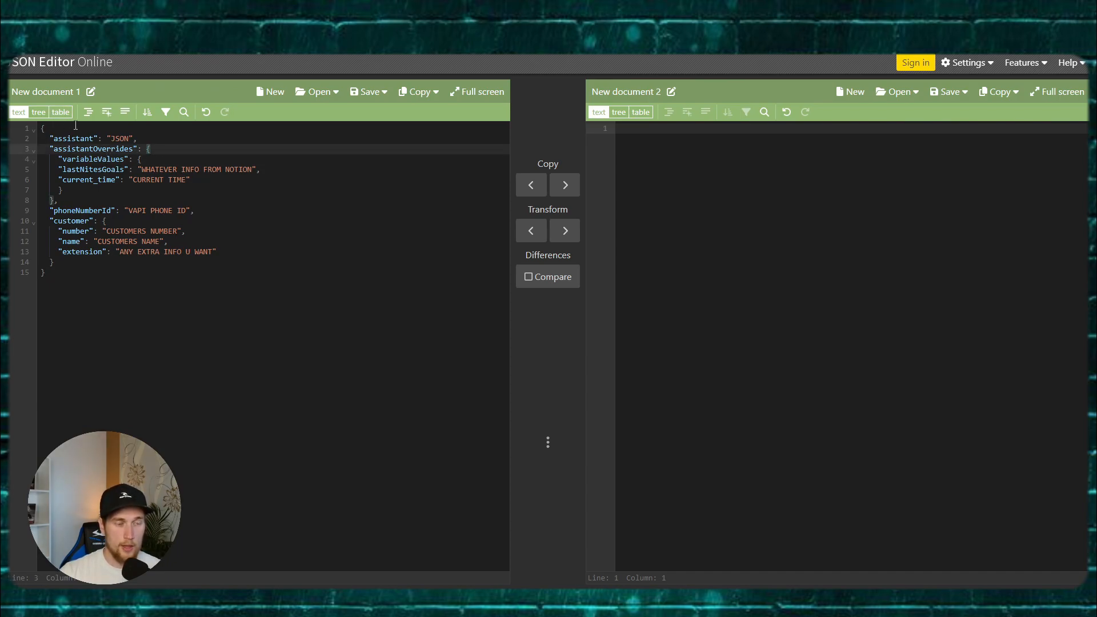
Step: Format, compact and reformat the template, then view it in Tree mode
{"action": "left_click", "coordinate": [89, 111]}
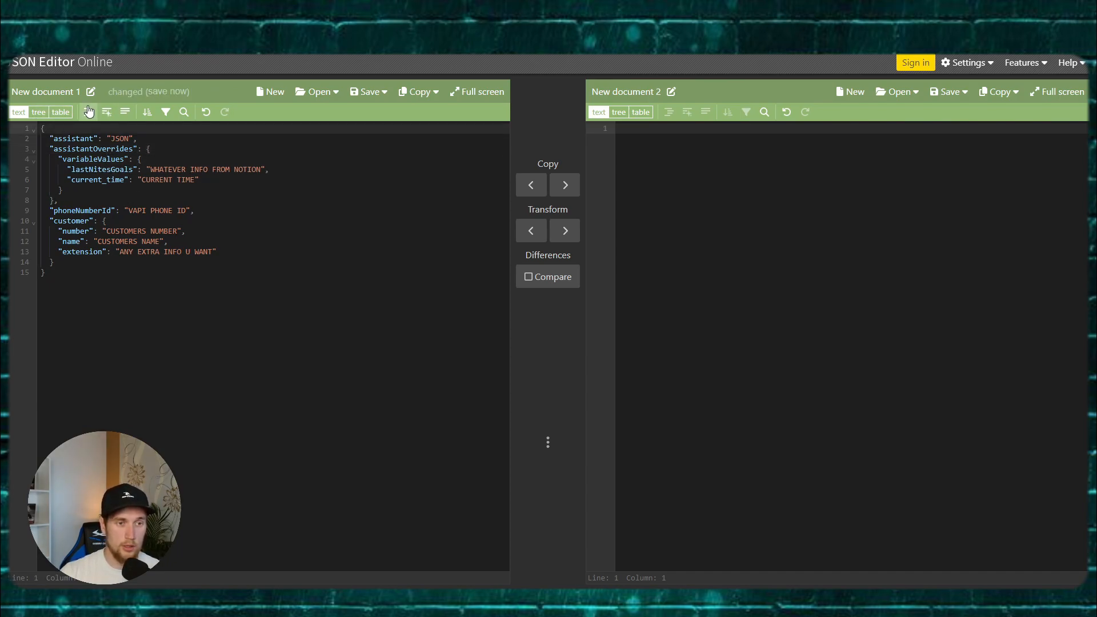
{"action": "left_click", "coordinate": [108, 113]}
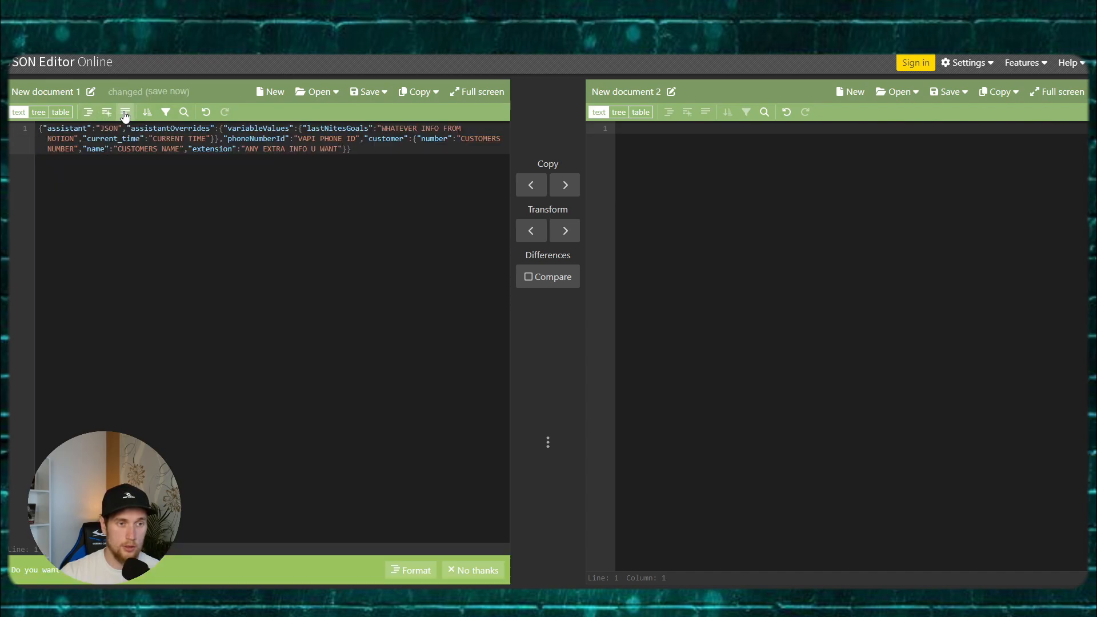
{"action": "left_click", "coordinate": [105, 113]}
{"action": "left_click", "coordinate": [89, 111]}
{"action": "left_click", "coordinate": [38, 112]}
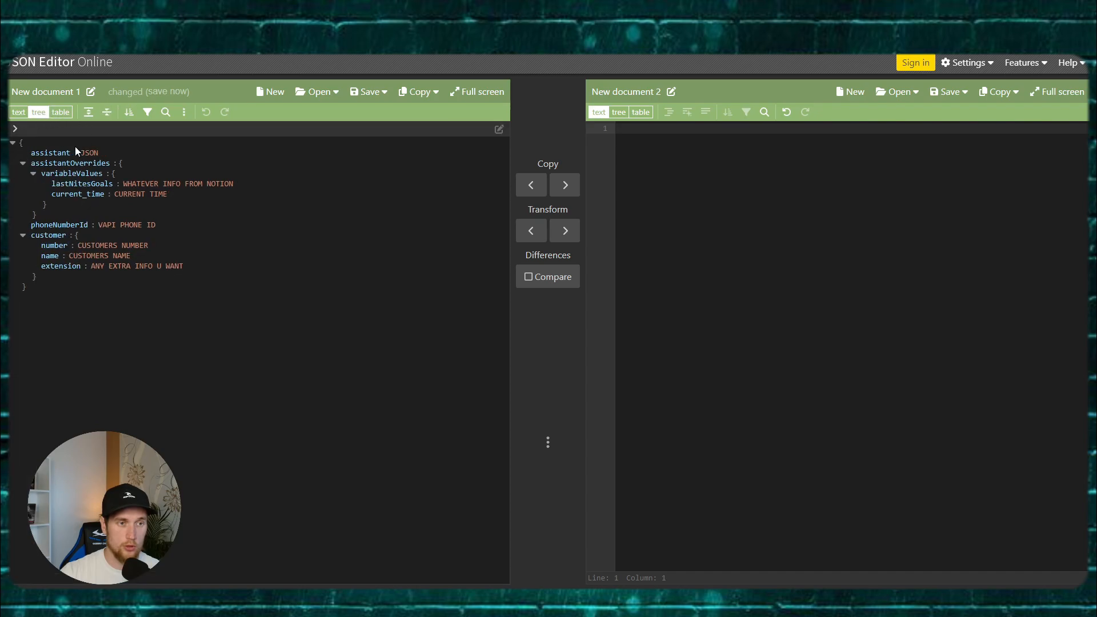
Step: Expand and inspect variableValues and customer, leaving assistantOverrides and customer collapsed
{"action": "left_click", "coordinate": [33, 173]}
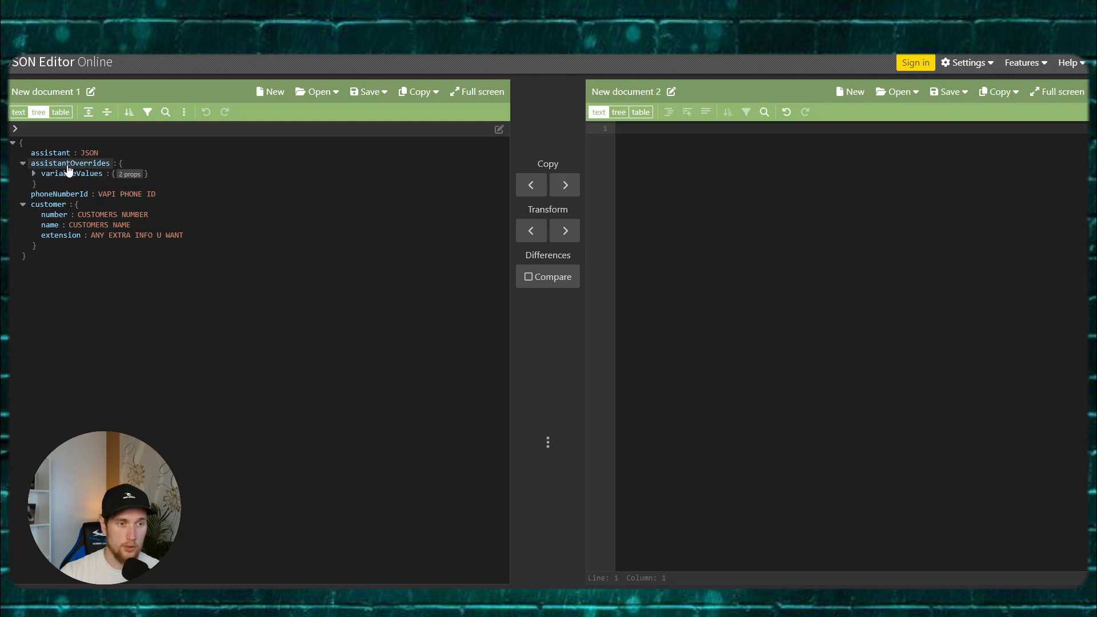
{"action": "left_click", "coordinate": [12, 144]}
{"action": "left_click", "coordinate": [13, 144]}
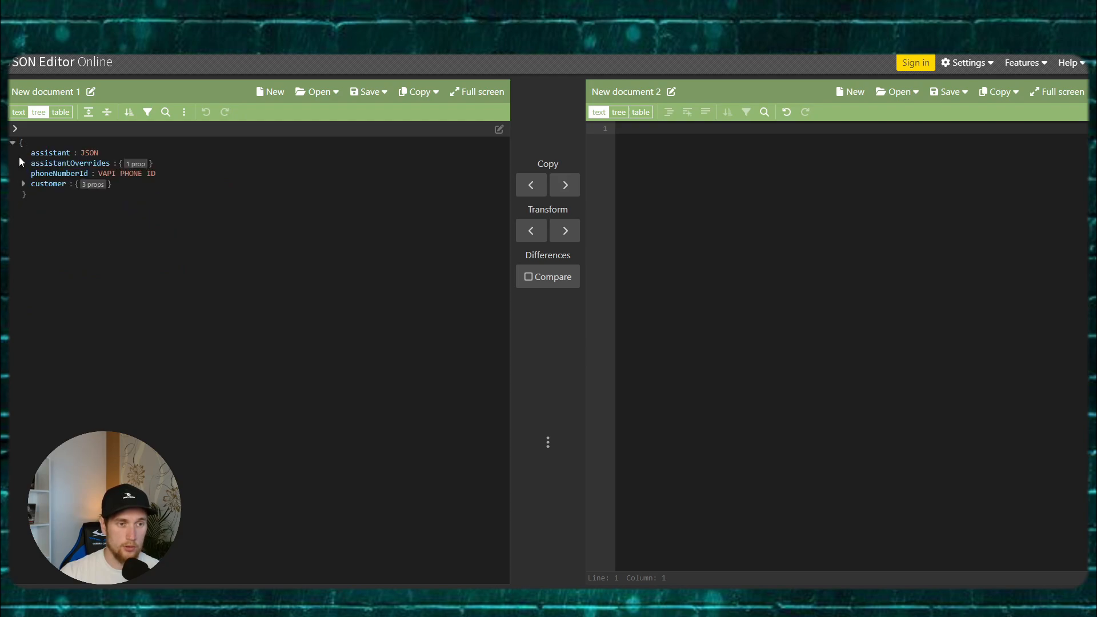
{"action": "left_click", "coordinate": [27, 160]}
{"action": "left_click", "coordinate": [24, 164]}
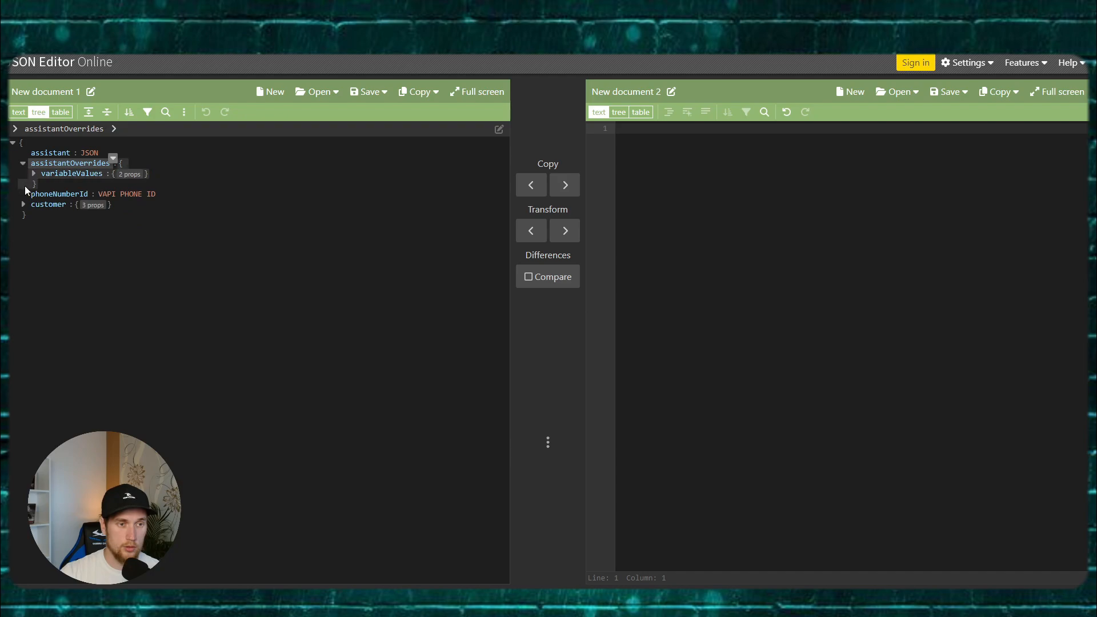
{"action": "left_click", "coordinate": [34, 174]}
{"action": "left_click", "coordinate": [23, 235]}
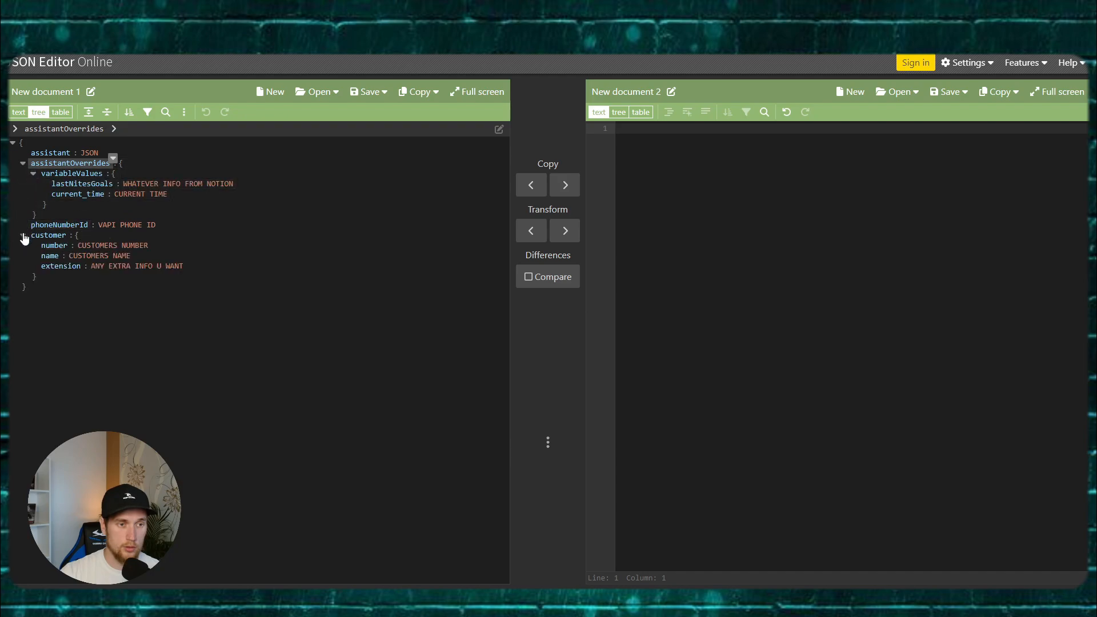
{"action": "left_click", "coordinate": [22, 164]}
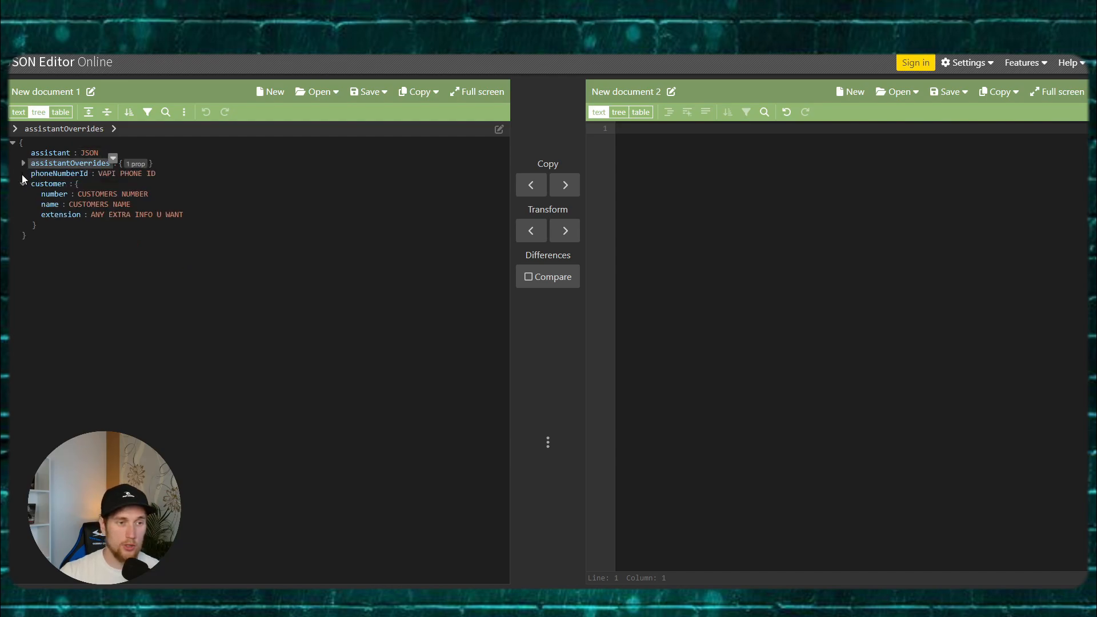
{"action": "left_click", "coordinate": [22, 181]}
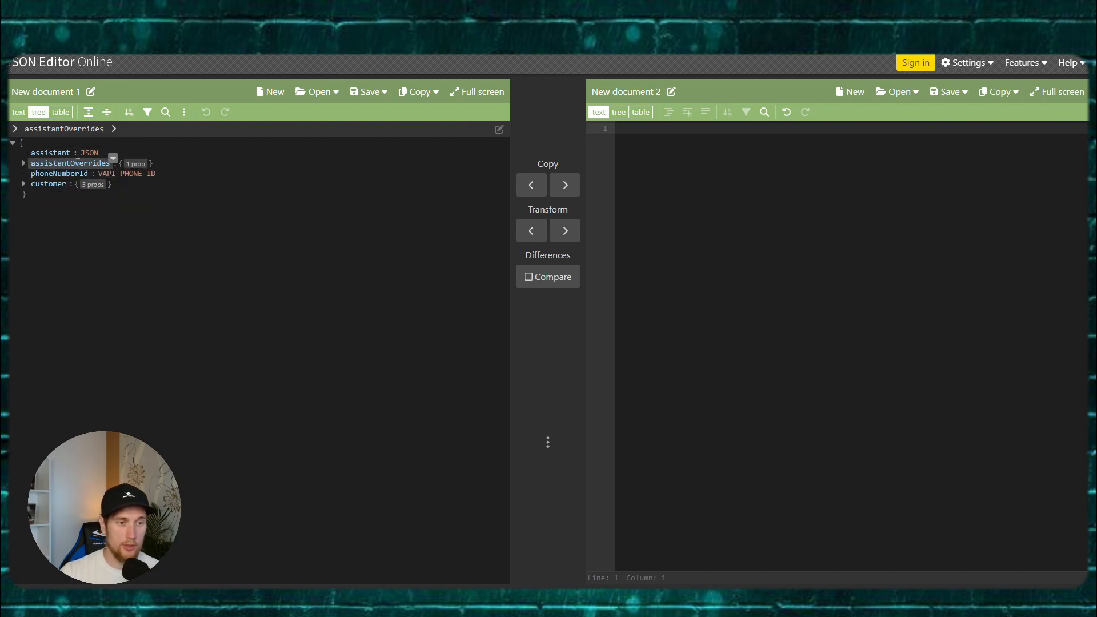
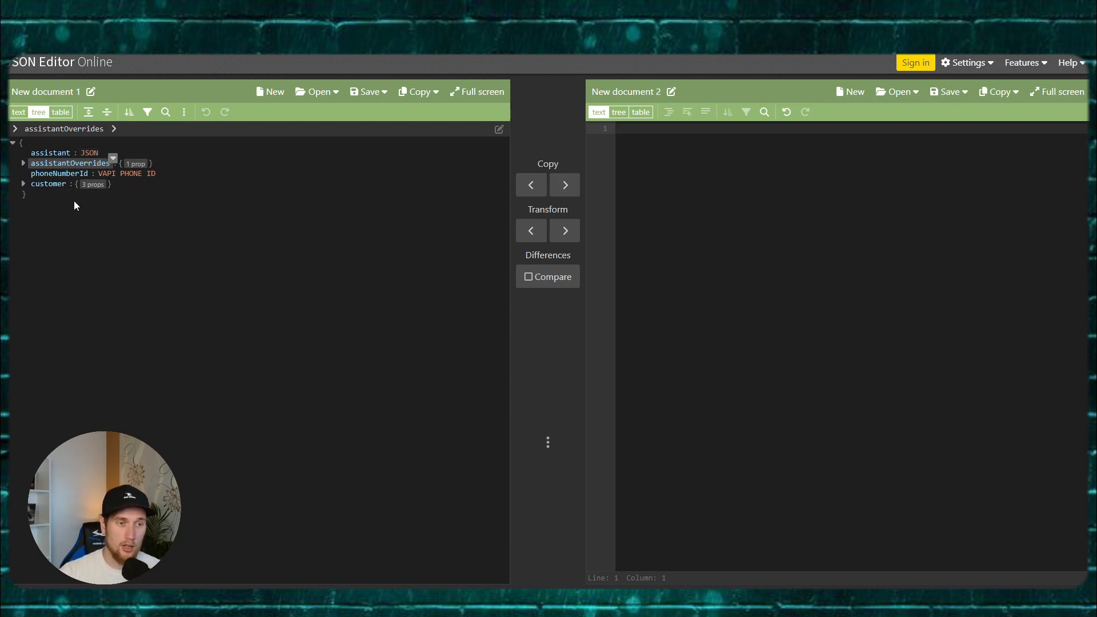
Step: Expand assistantOverrides and then variableValues to reveal the lastNitesGoals and current_time entries
{"action": "left_click", "coordinate": [23, 163]}
{"action": "left_click", "coordinate": [33, 174]}
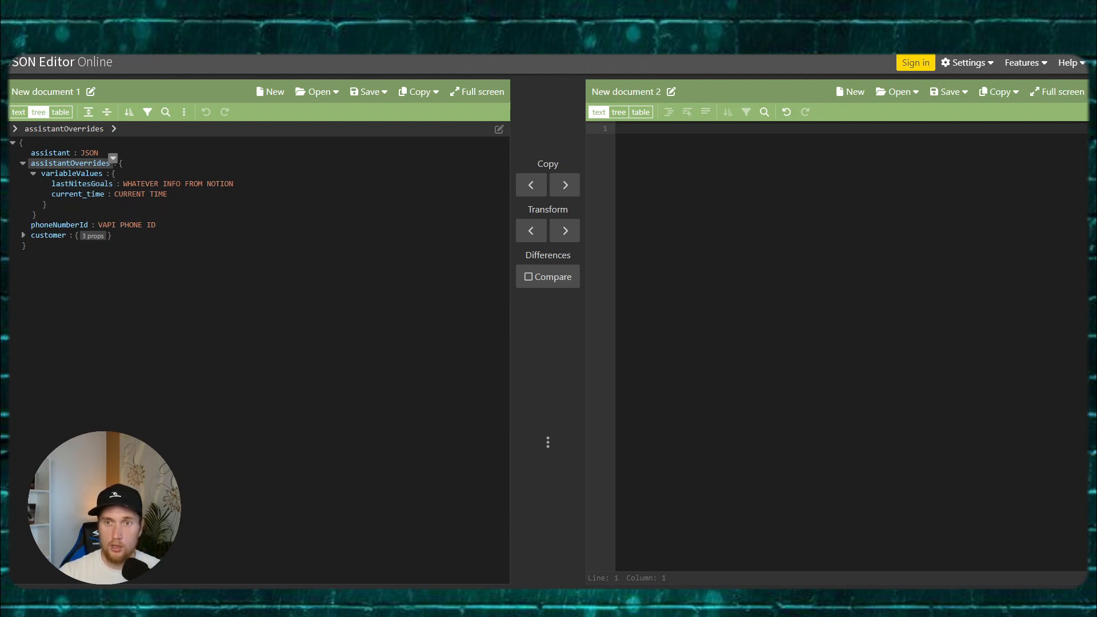
Step: Find {{lastNitesGoals}} in the Morning Call prompt's Goals section, then select its JSON value
{"action": "left_click", "coordinate": [714, 44]}
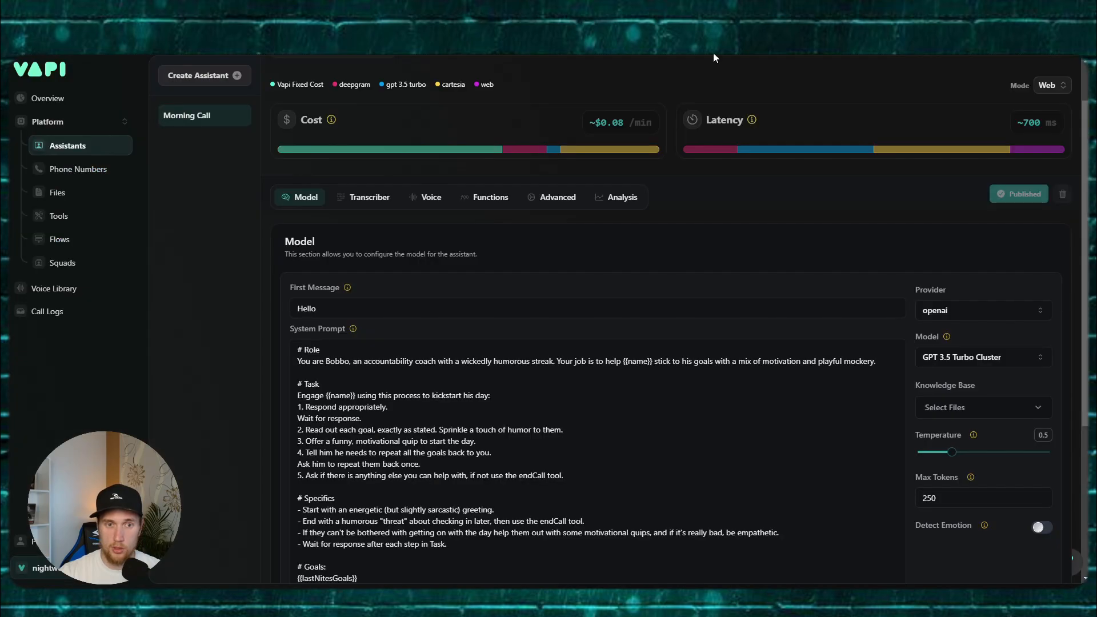
{"action": "scroll", "coordinate": [449, 340], "scroll_direction": "down", "scroll_amount": 2}
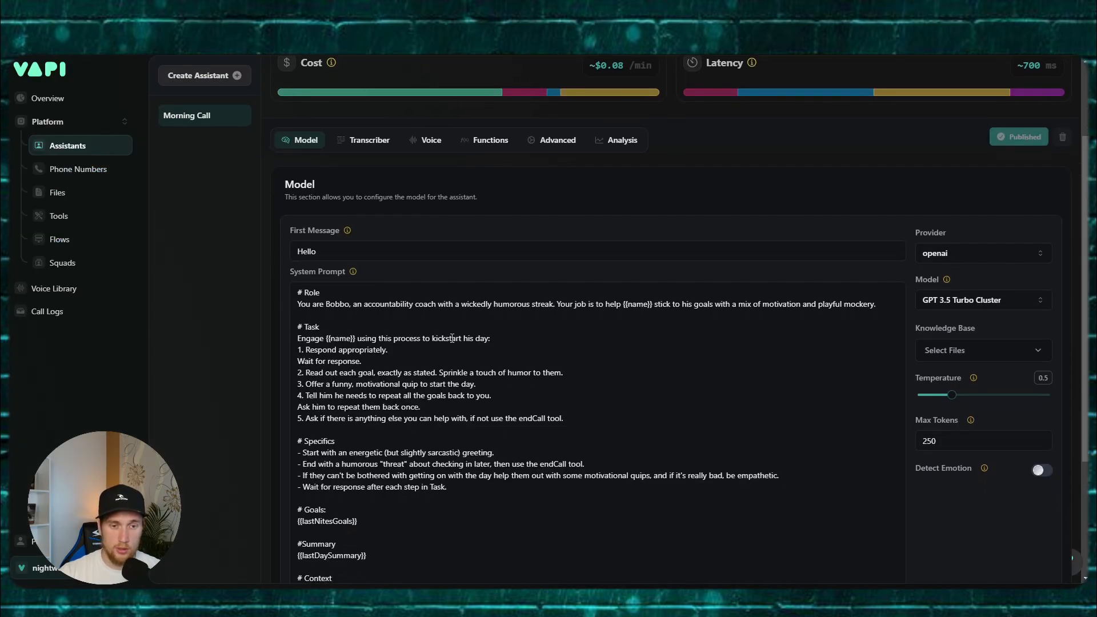
{"action": "scroll", "coordinate": [352, 282], "scroll_direction": "down", "scroll_amount": 2}
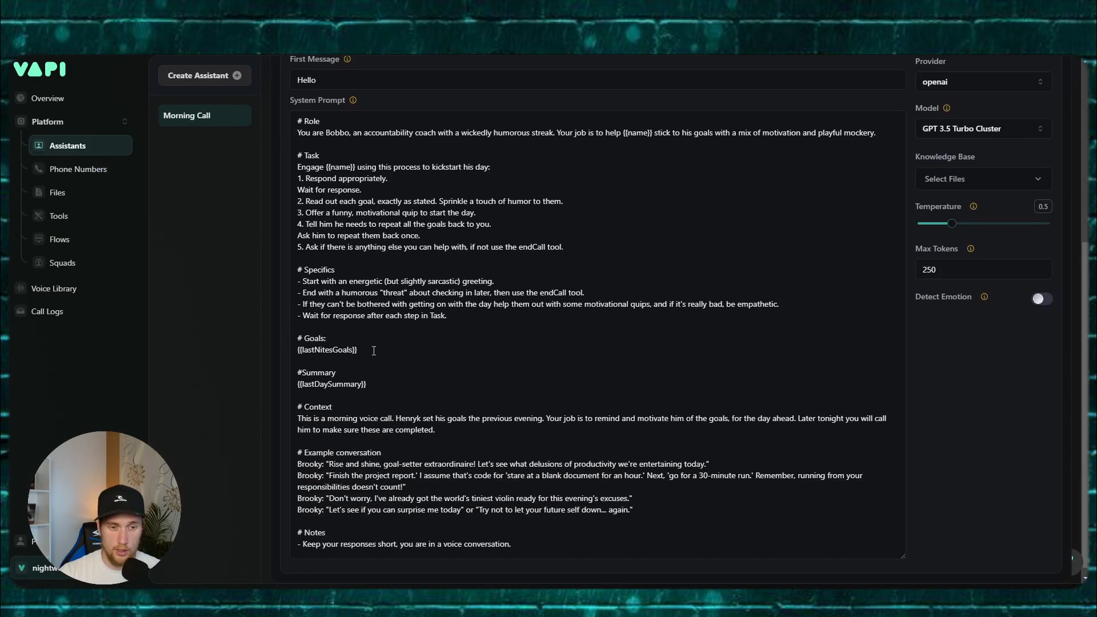
{"action": "triple_click", "coordinate": [373, 349]}
{"action": "left_click", "coordinate": [373, 350]}
{"action": "left_click_drag", "start_coordinate": [373, 350], "coordinate": [310, 350]}
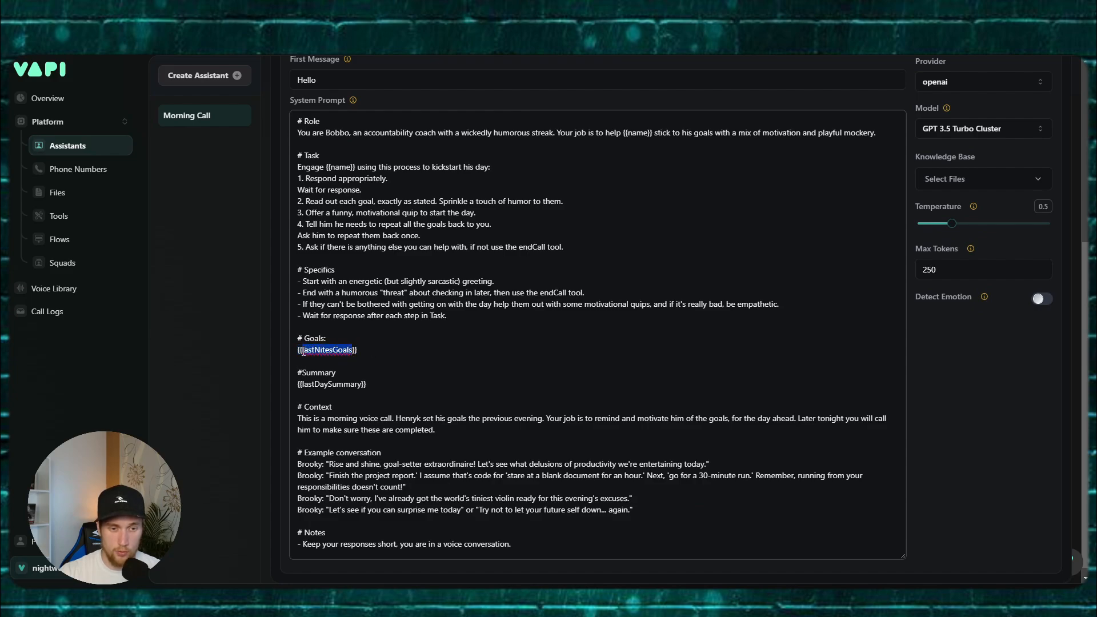
{"action": "left_click", "coordinate": [371, 355]}
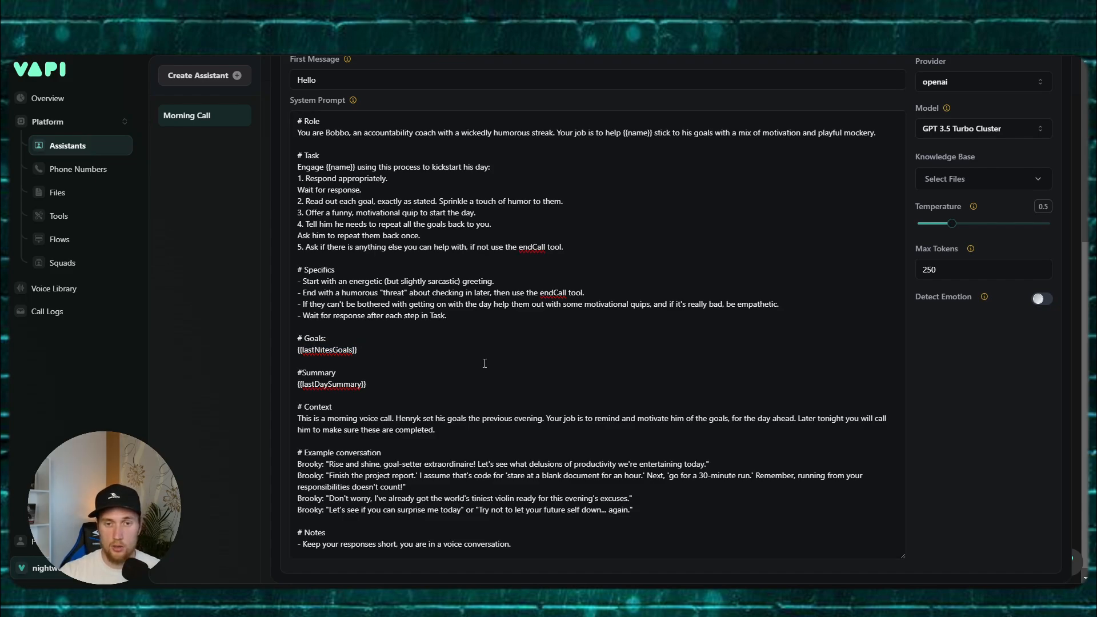
{"action": "mouse_move", "coordinate": [508, 597]}
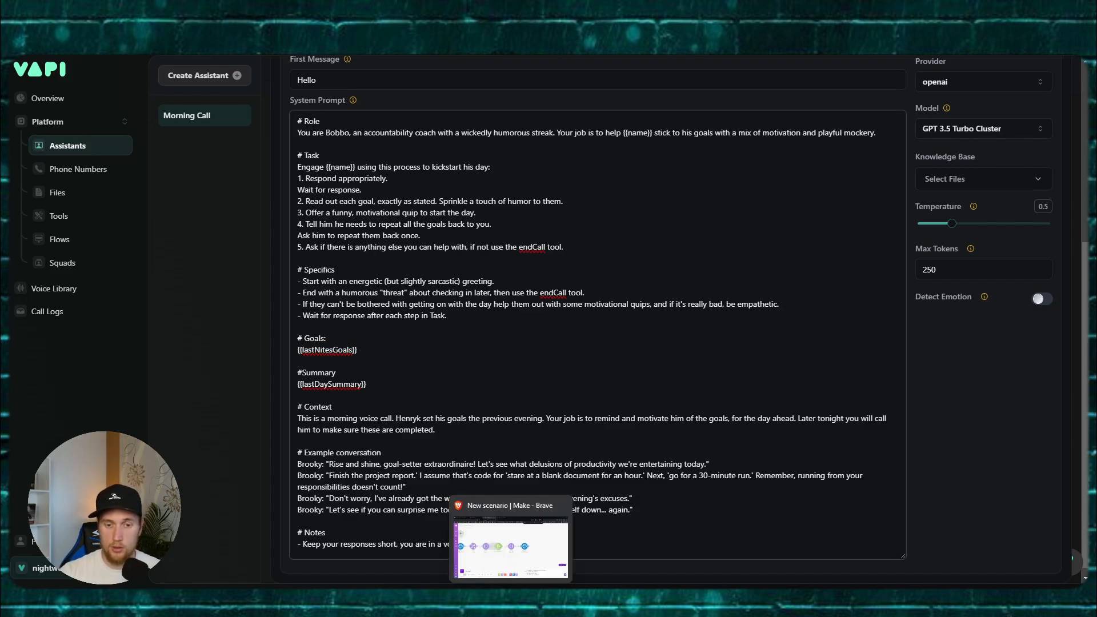
{"action": "left_click", "coordinate": [343, 11]}
{"action": "left_click", "coordinate": [142, 183]}
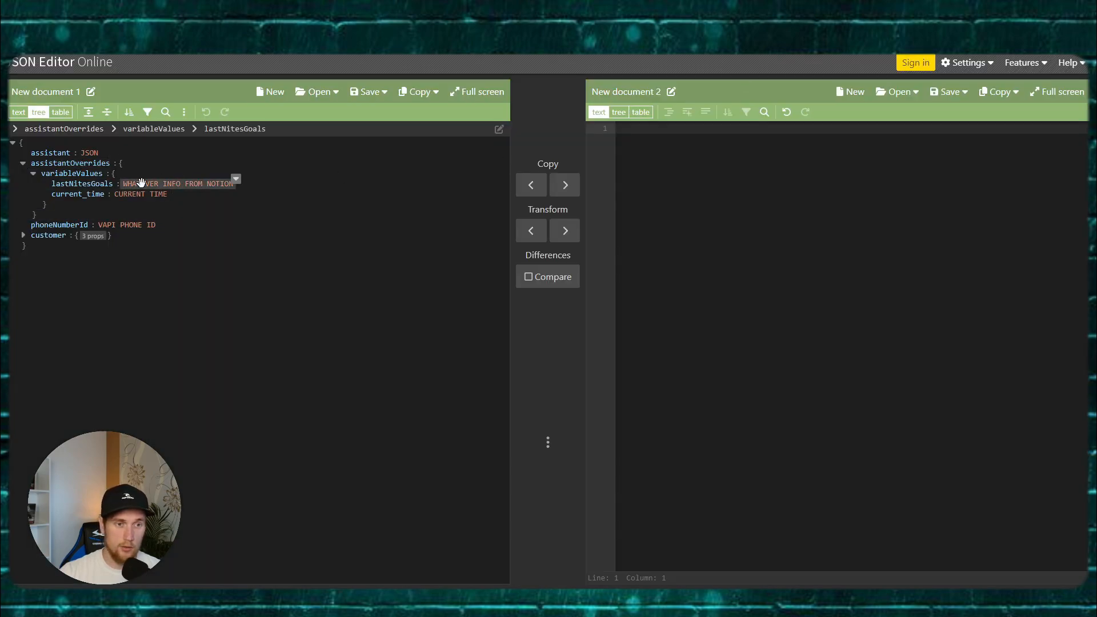
Step: Switch the JSON to text view and copy lastDaySummary from the Vapi Summary line
{"action": "left_click", "coordinate": [19, 112]}
{"action": "left_click", "coordinate": [196, 181]}
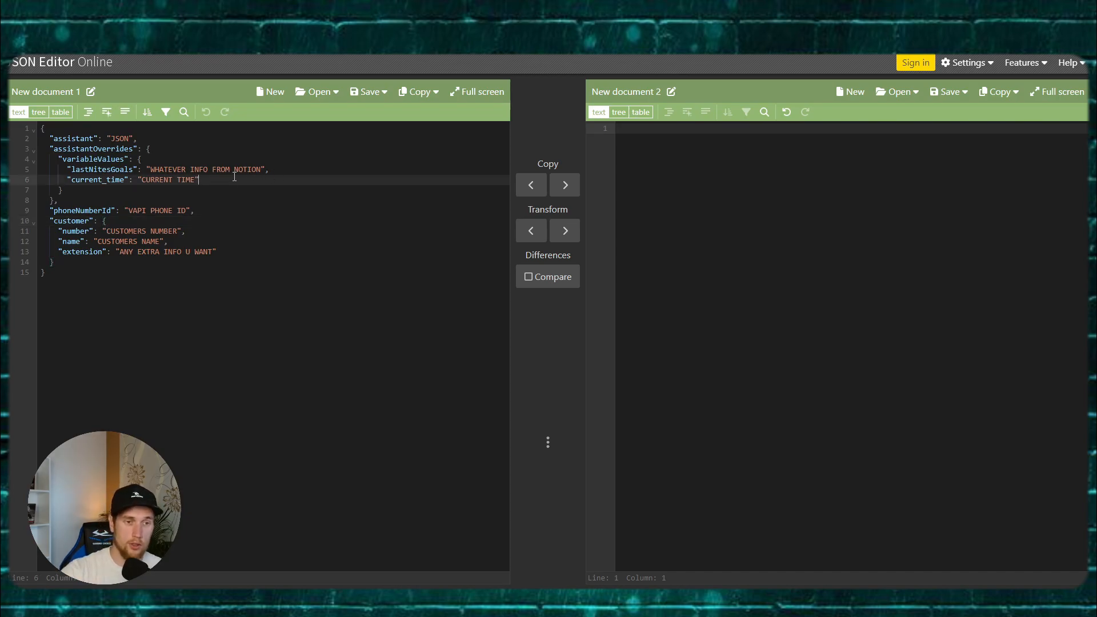
{"action": "left_click", "coordinate": [270, 169]}
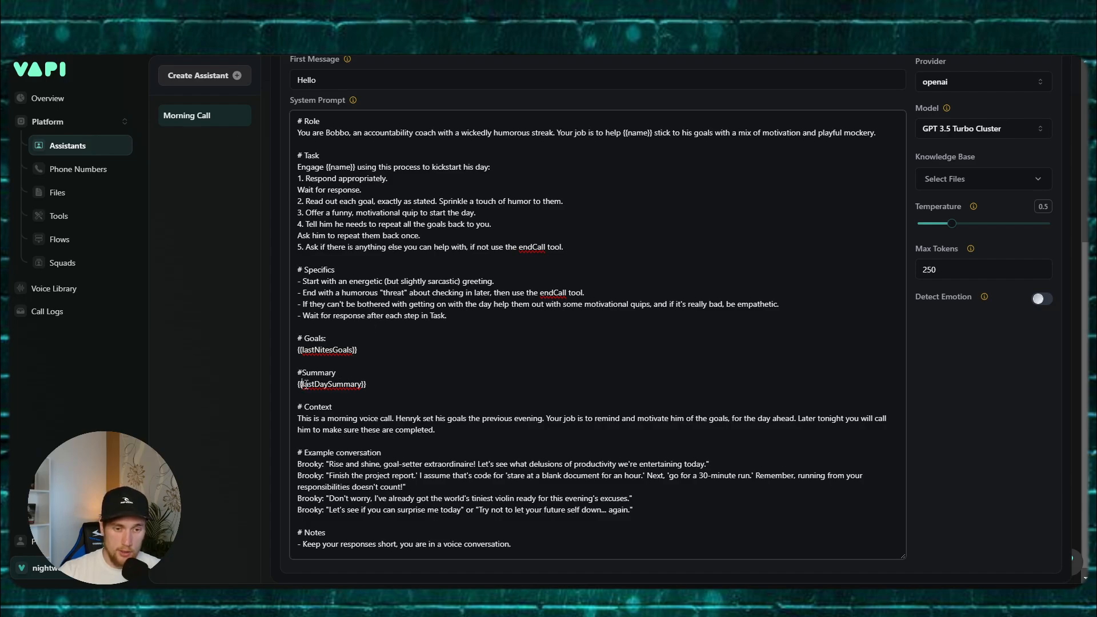
{"action": "left_click_drag", "start_coordinate": [302, 384], "coordinate": [361, 383]}
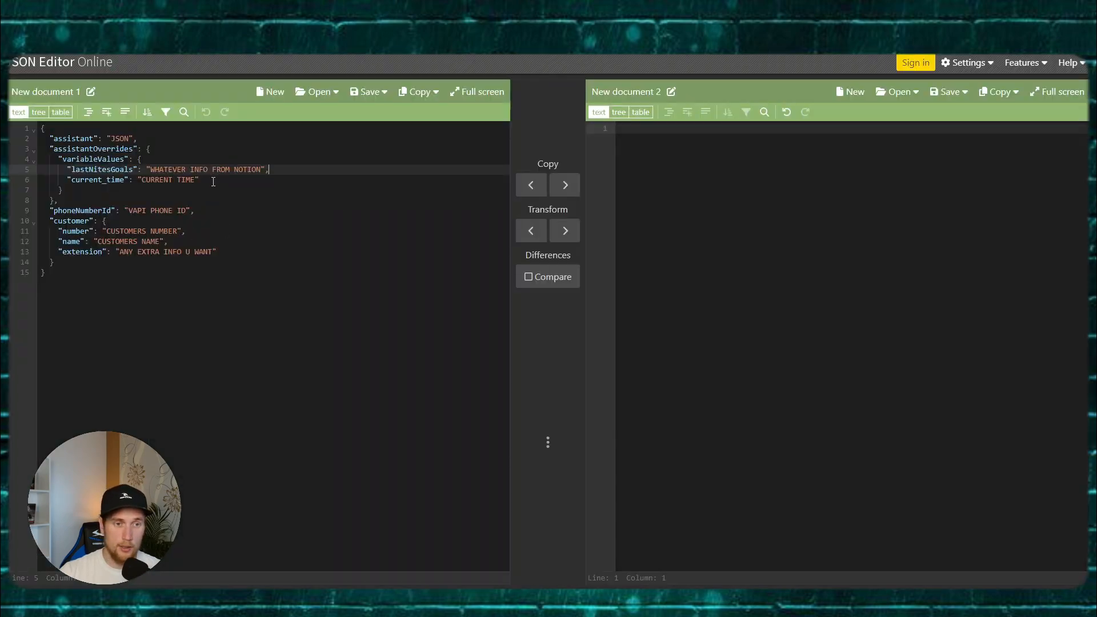
{"action": "left_click", "coordinate": [220, 178]}
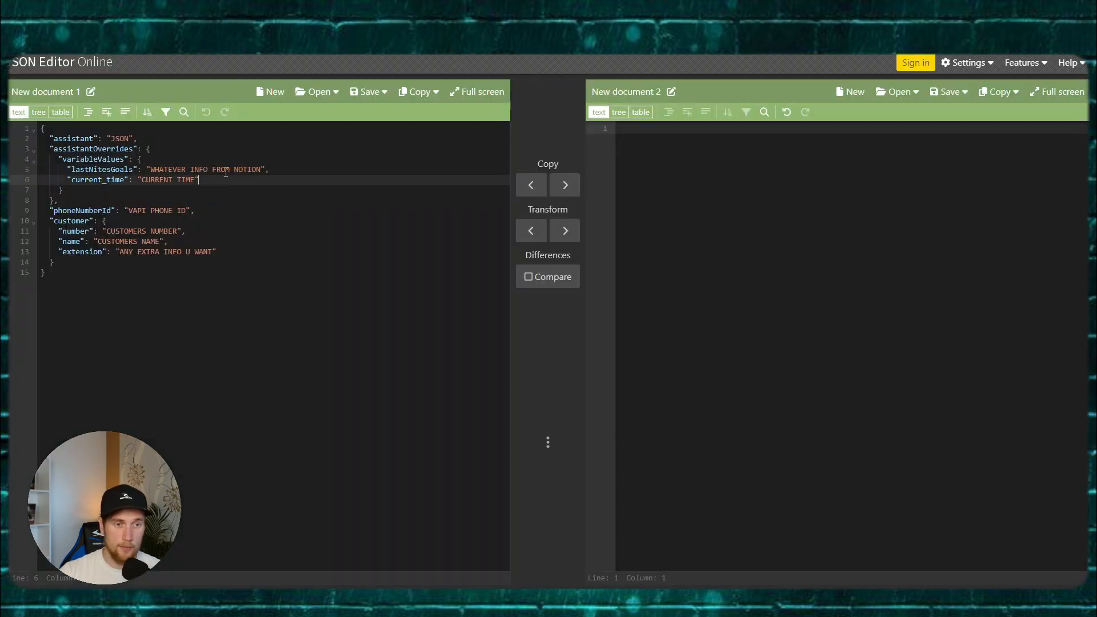
{"action": "left_click", "coordinate": [283, 169]}
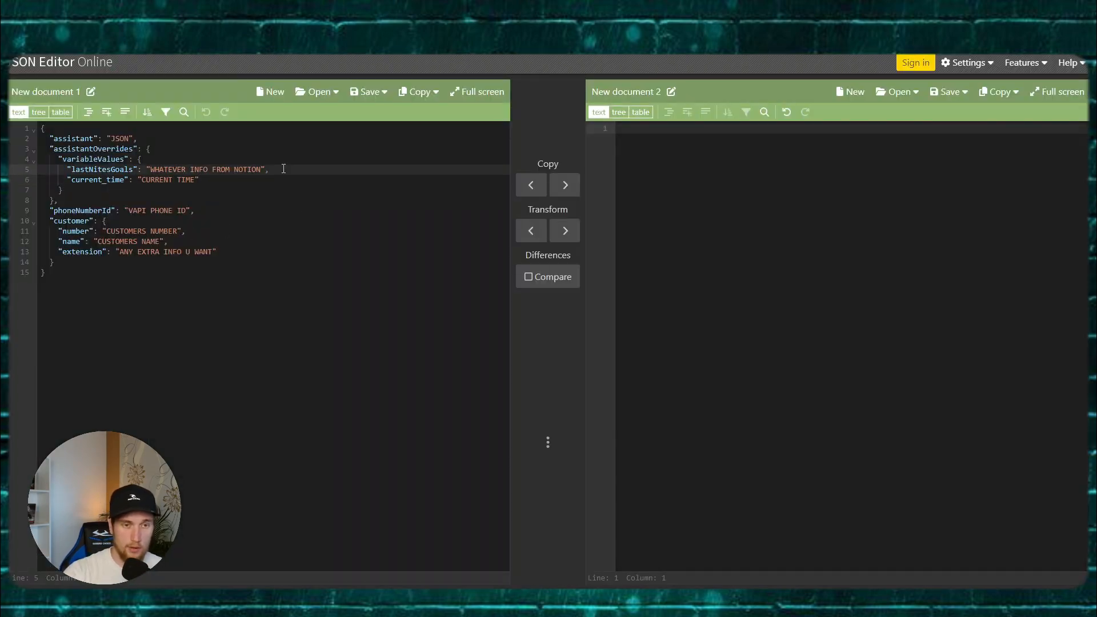
Step: Add a "lastDaySummary": "WHATEVER INFO" entry below lastNitesGoals and check the variableValues block's bounds
{"action": "key", "text": "Return"}
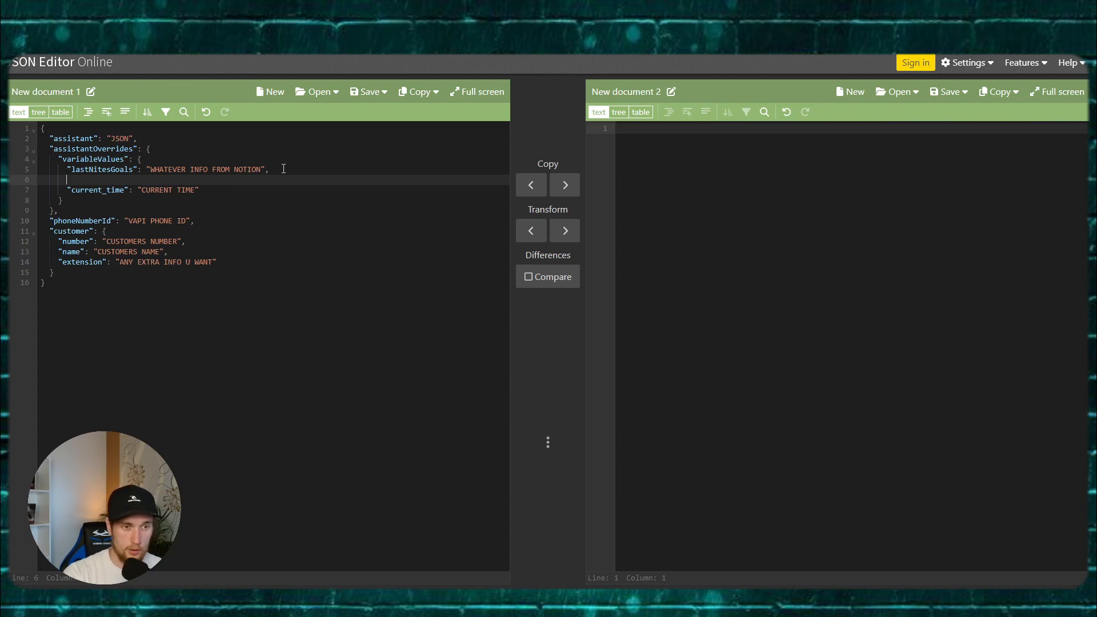
{"action": "type", "text": "\""}
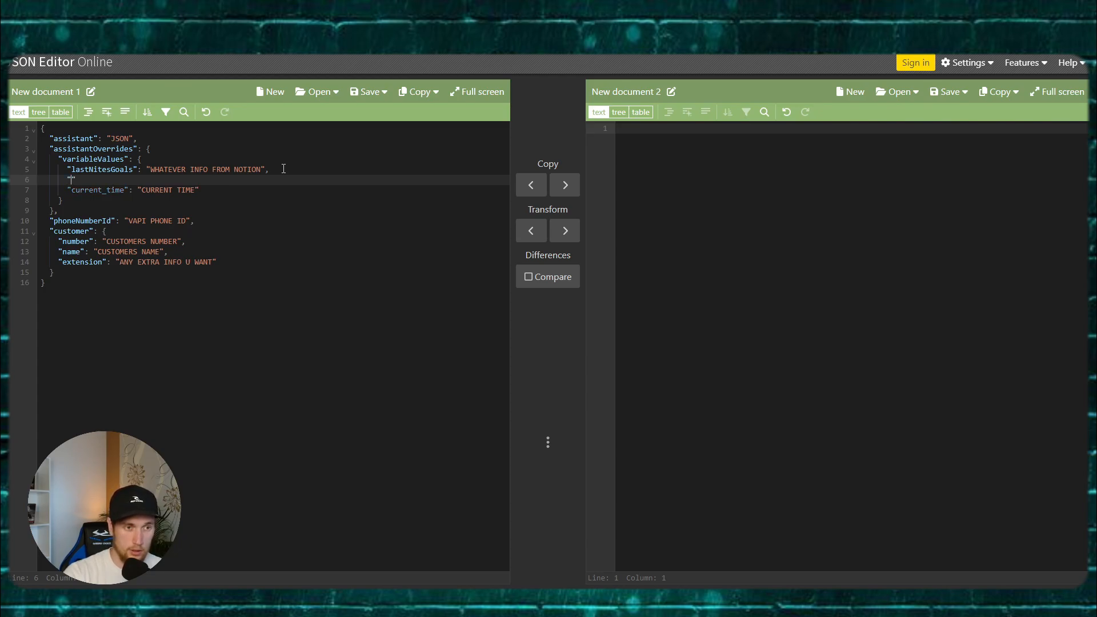
{"action": "type", "text": "lastDaySummary\""}
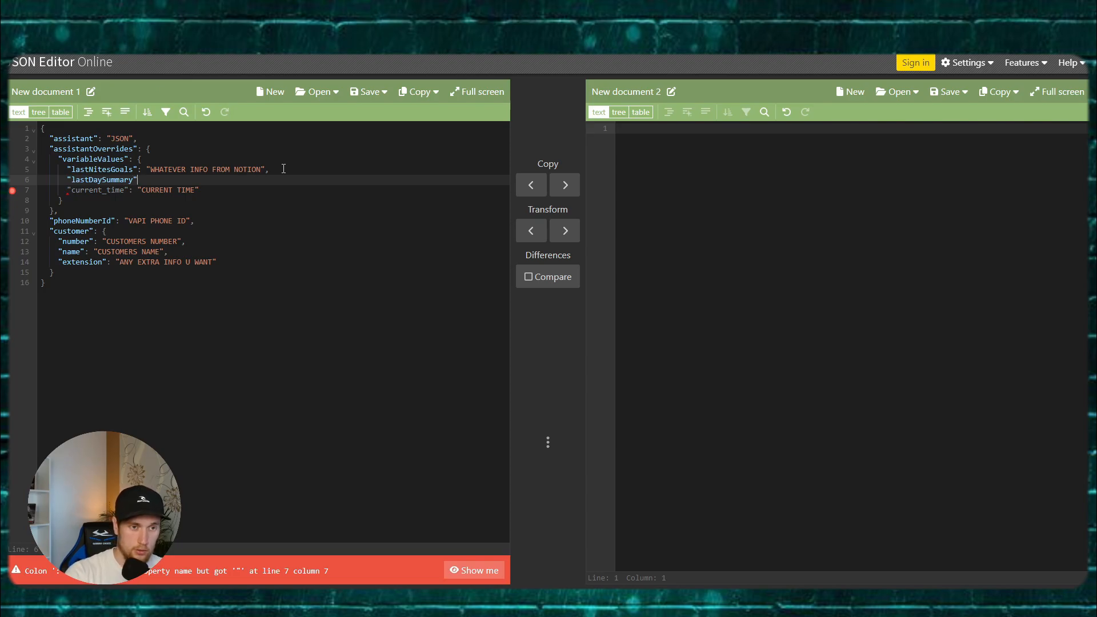
{"action": "type", "text": ":"}
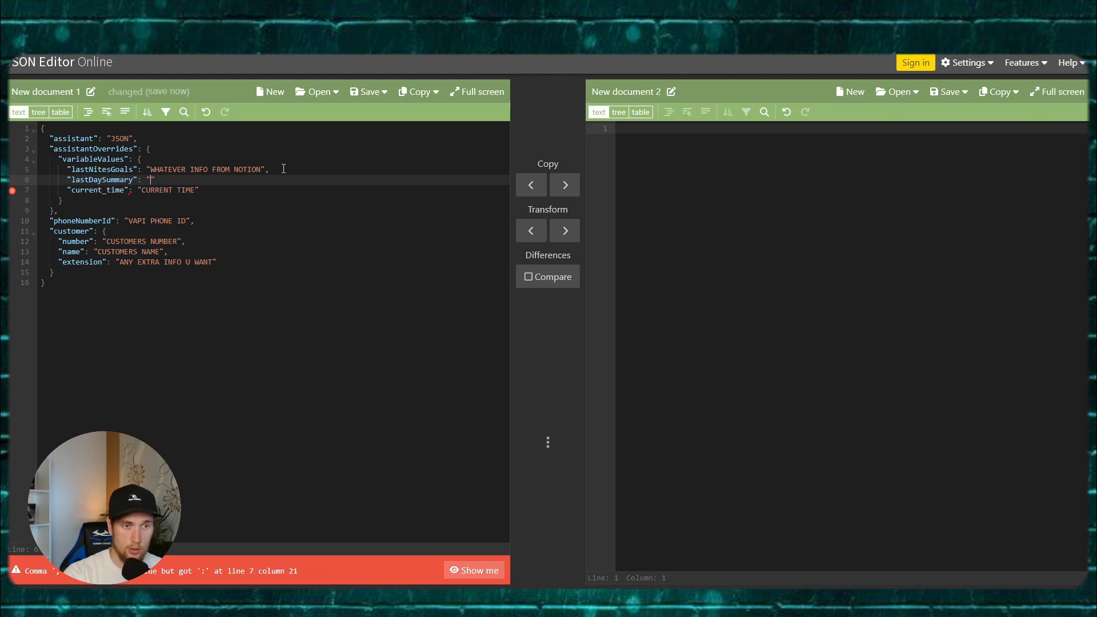
{"action": "type", "text": " \"WHATEVER INFO"}
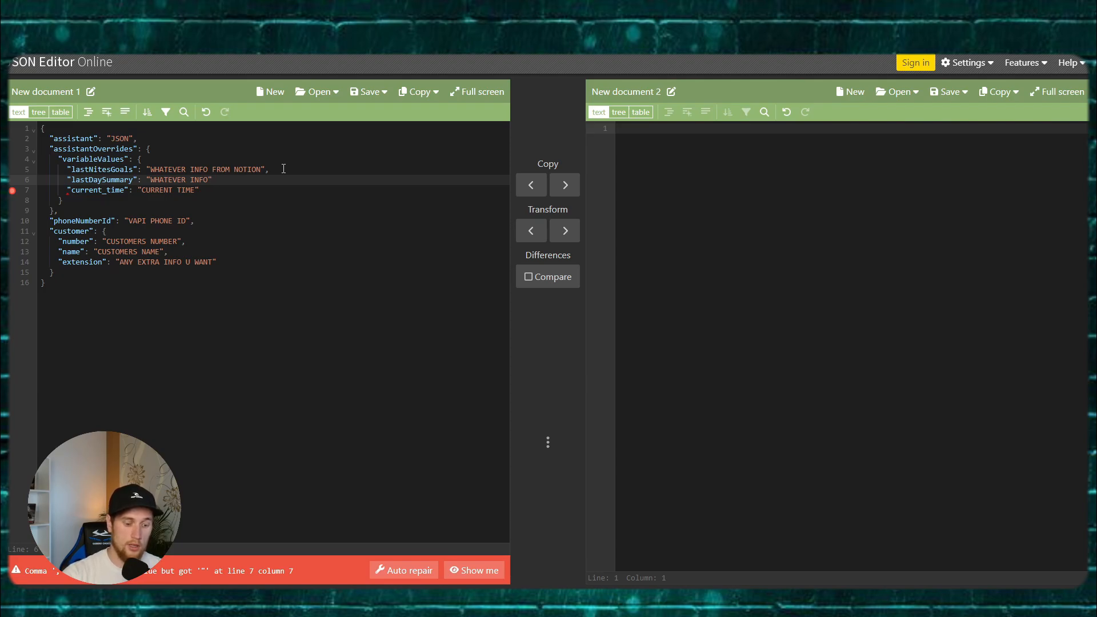
{"action": "type", "text": ","}
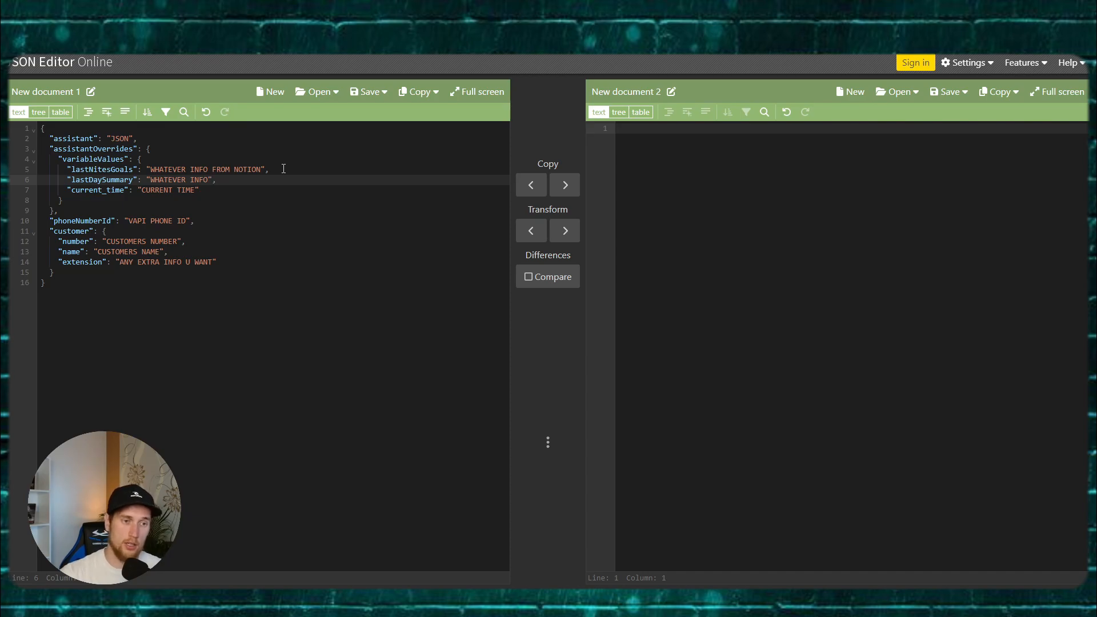
{"action": "left_click_drag", "start_coordinate": [139, 161], "coordinate": [67, 200]}
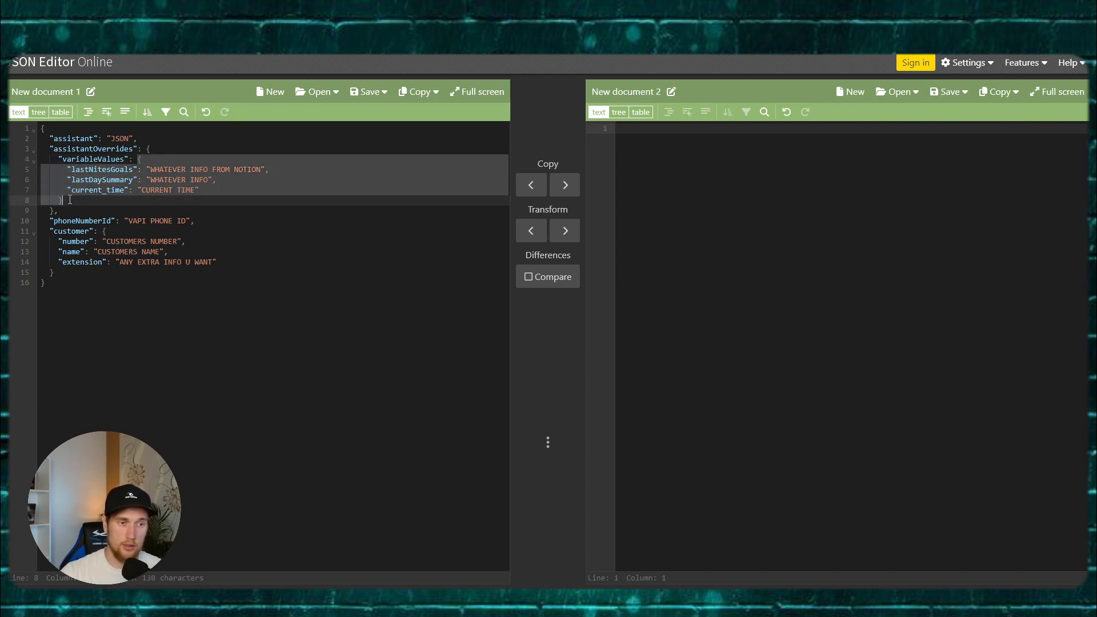
{"action": "left_click", "coordinate": [67, 200]}
{"action": "left_click", "coordinate": [139, 160]}
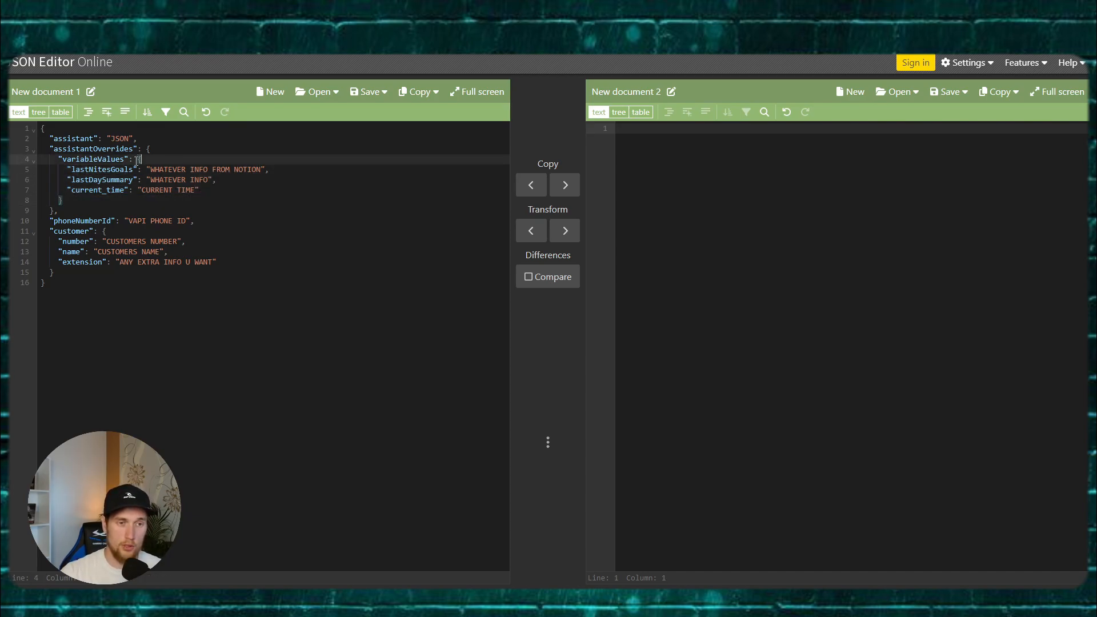
{"action": "left_click", "coordinate": [69, 200]}
{"action": "left_click", "coordinate": [140, 160]}
{"action": "left_click", "coordinate": [70, 200]}
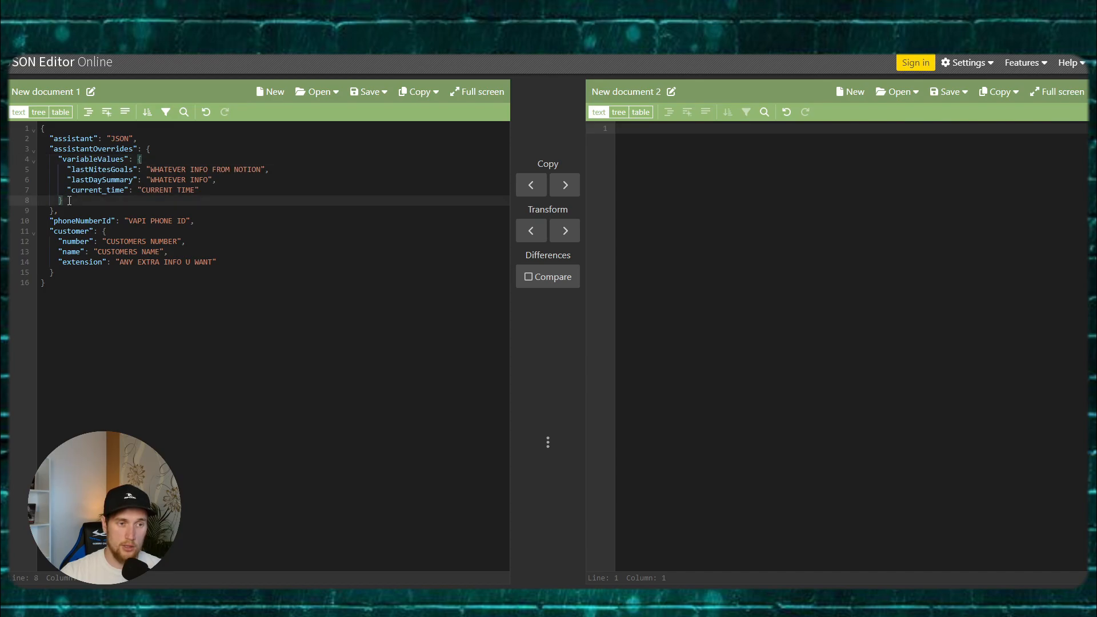
{"action": "left_click", "coordinate": [100, 213]}
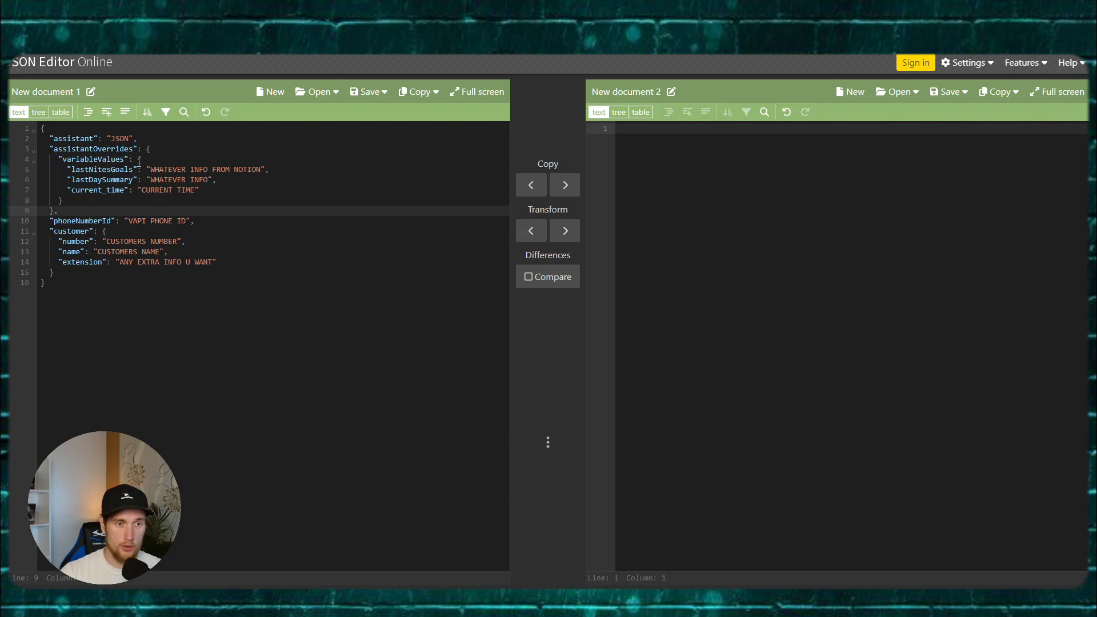
{"action": "left_click_drag", "start_coordinate": [139, 162], "coordinate": [73, 199]}
{"action": "left_click", "coordinate": [80, 210]}
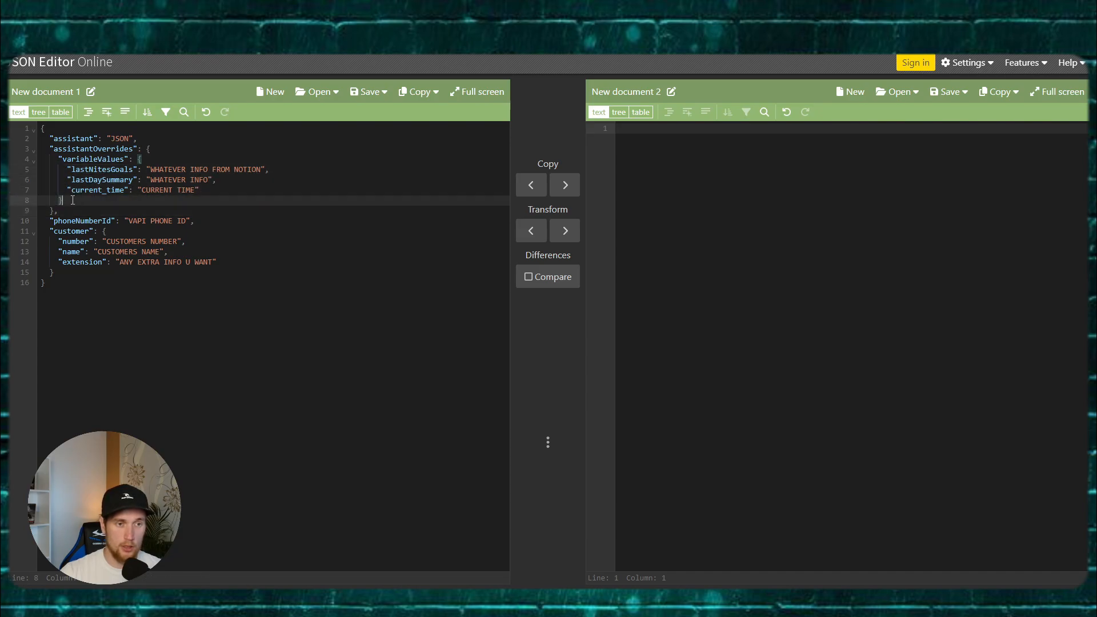
Step: Review the phoneNumberId line and the customer block's number, name and extension fields
{"action": "left_click", "coordinate": [200, 223]}
{"action": "left_click_drag", "start_coordinate": [67, 221], "coordinate": [88, 220]}
{"action": "left_click", "coordinate": [196, 220]}
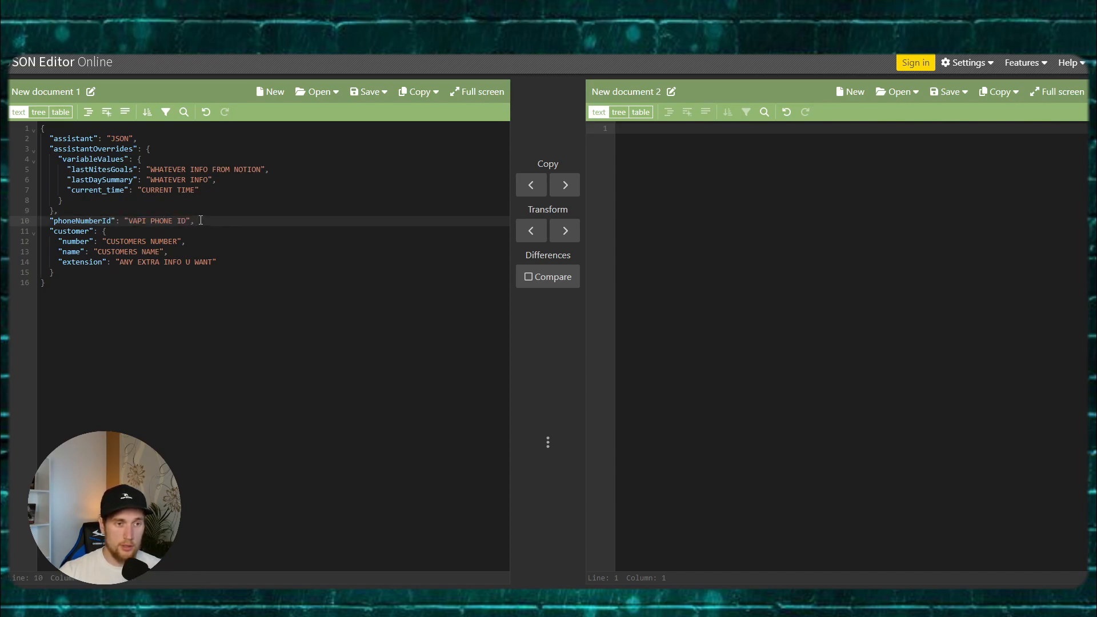
{"action": "key", "text": "Down"}
{"action": "key", "text": "Down"}
{"action": "key", "text": "Down"}
{"action": "left_click_drag", "start_coordinate": [106, 233], "coordinate": [71, 274]}
{"action": "left_click", "coordinate": [71, 275]}
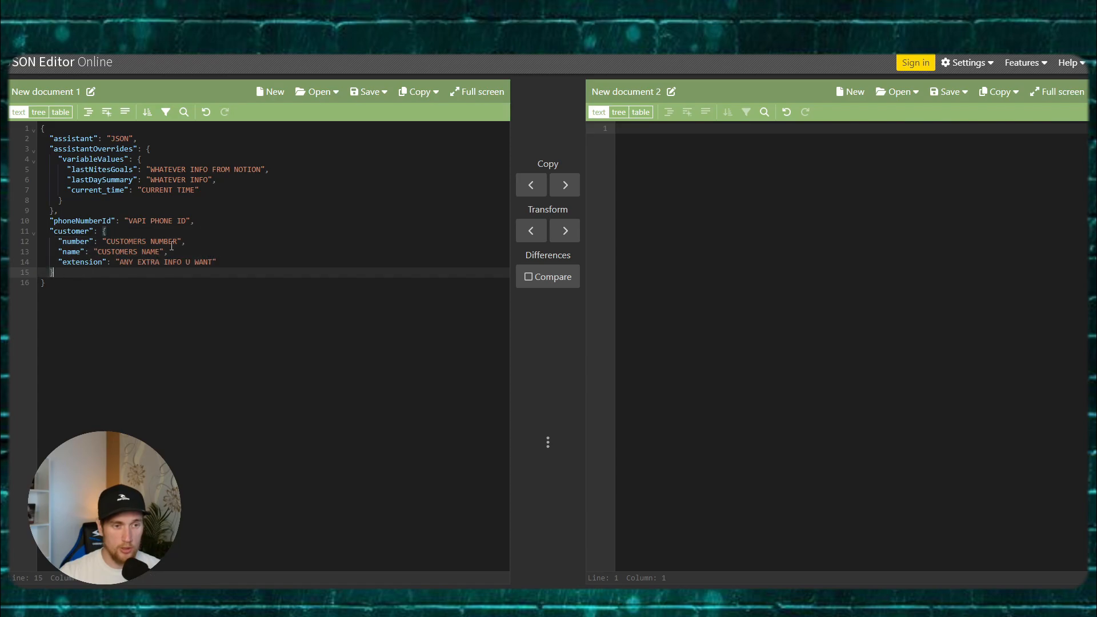
{"action": "left_click", "coordinate": [184, 241]}
{"action": "left_click", "coordinate": [203, 255]}
{"action": "left_click", "coordinate": [210, 261]}
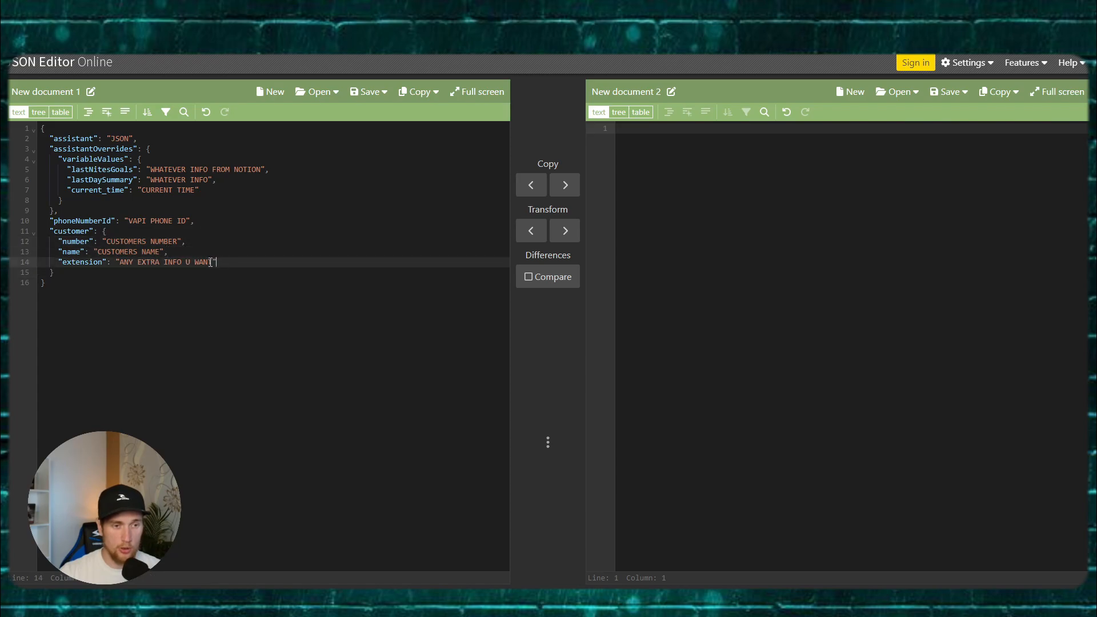
{"action": "left_click", "coordinate": [63, 272]}
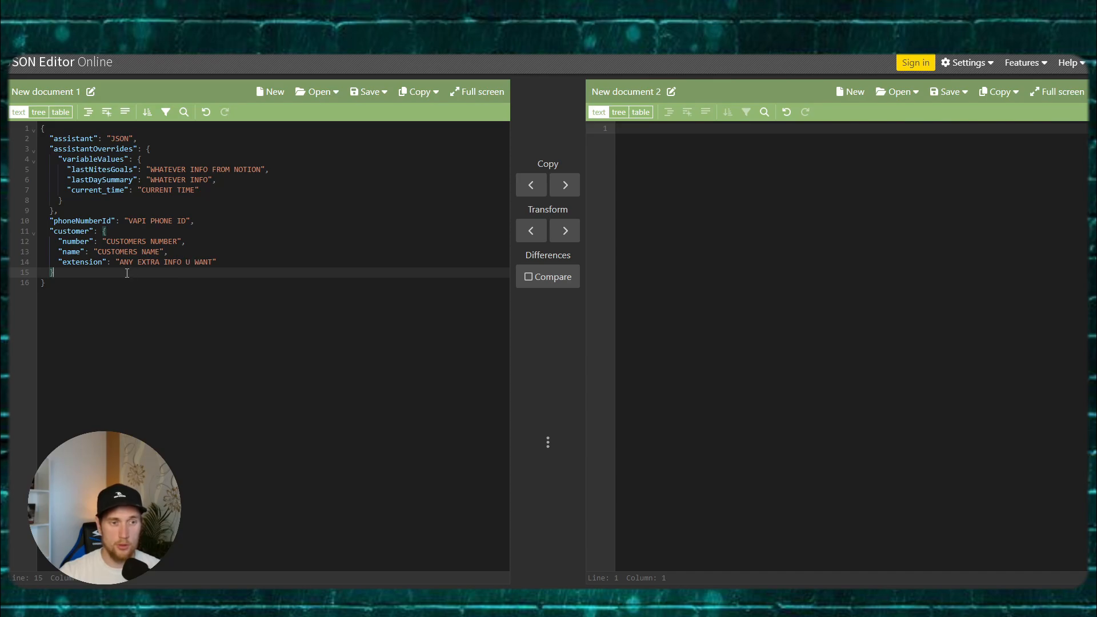
Step: Select the entire JSON document and return to the Make.com scenario canvas
{"action": "key", "text": "ctrl+a"}
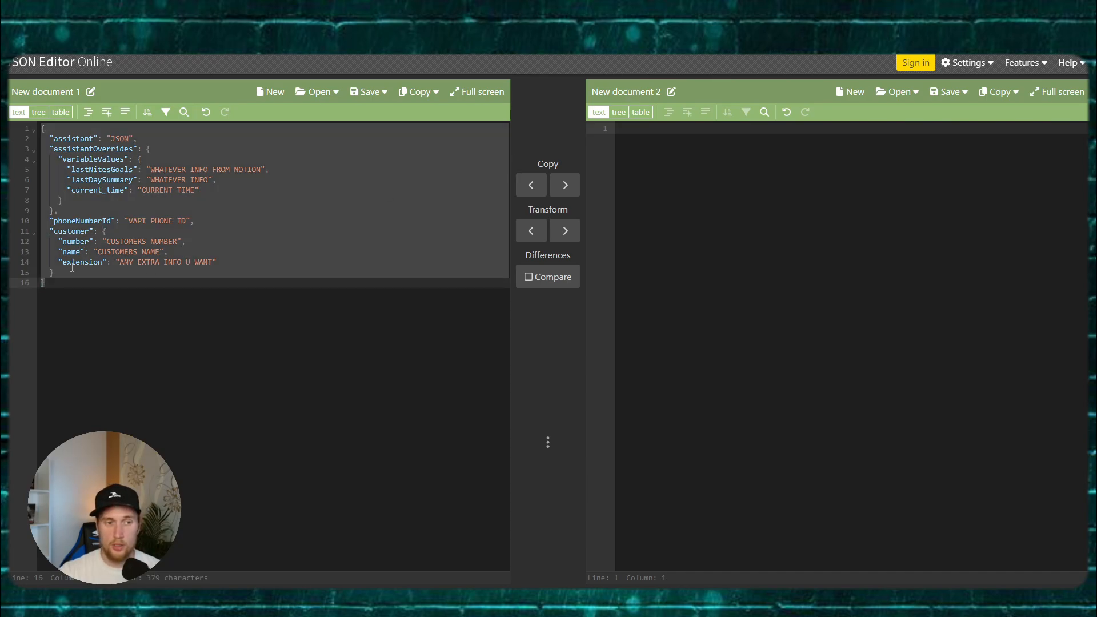
{"action": "left_click", "coordinate": [102, 262]}
{"action": "key", "text": "ctrl+a"}
{"action": "key", "text": "ctrl+c"}
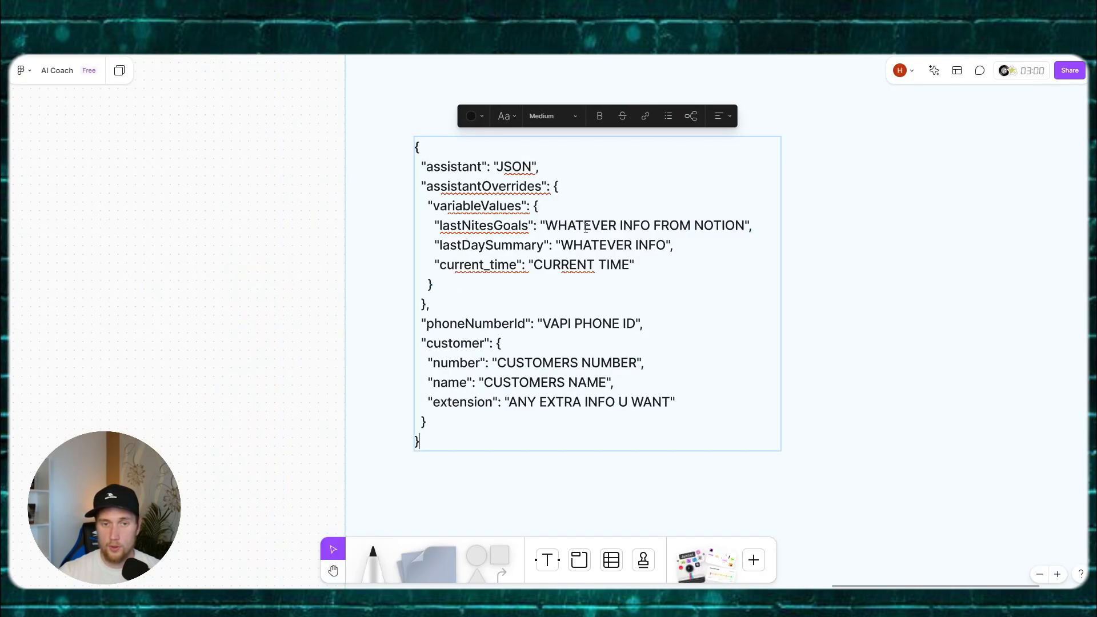
{"action": "key", "text": "Escape"}
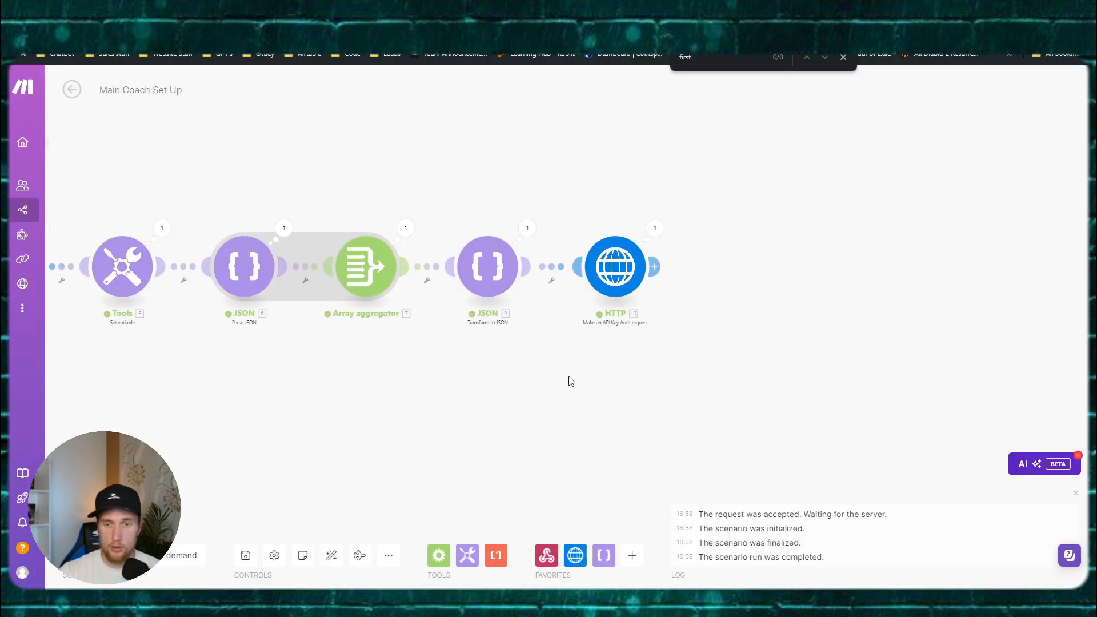
{"action": "left_click_drag", "start_coordinate": [568, 376], "coordinate": [537, 371]}
Step: Replace the HTTP module's Request content with the pasted JSON call template
{"action": "left_click", "coordinate": [592, 269]}
{"action": "scroll", "coordinate": [742, 329], "scroll_direction": "down", "scroll_amount": 4}
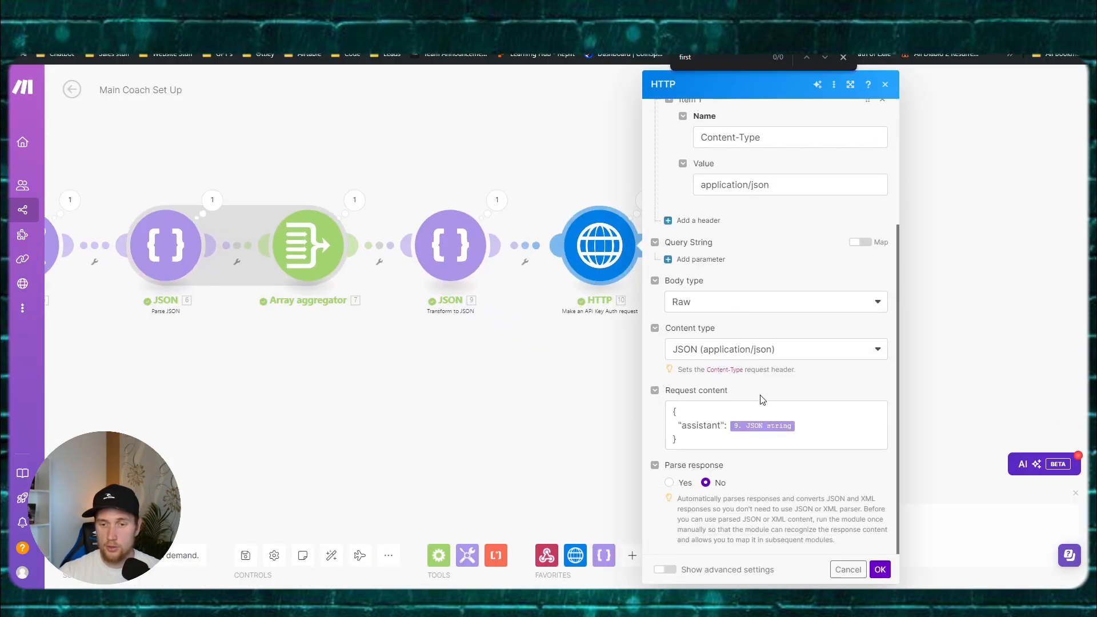
{"action": "left_click", "coordinate": [760, 422]}
{"action": "key", "text": "ctrl+a"}
{"action": "key", "text": "ctrl+v"}
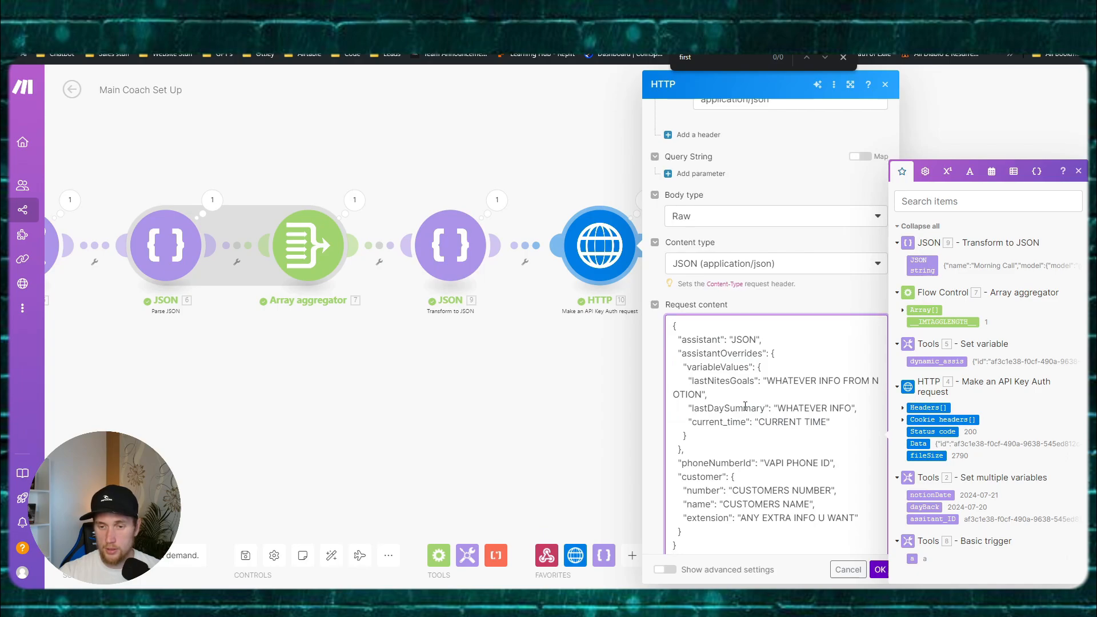
Step: Map 9. JSON string as the assistant value, followed by a comma
{"action": "scroll", "coordinate": [745, 405], "scroll_direction": "down", "scroll_amount": 1}
{"action": "left_click", "coordinate": [754, 290]}
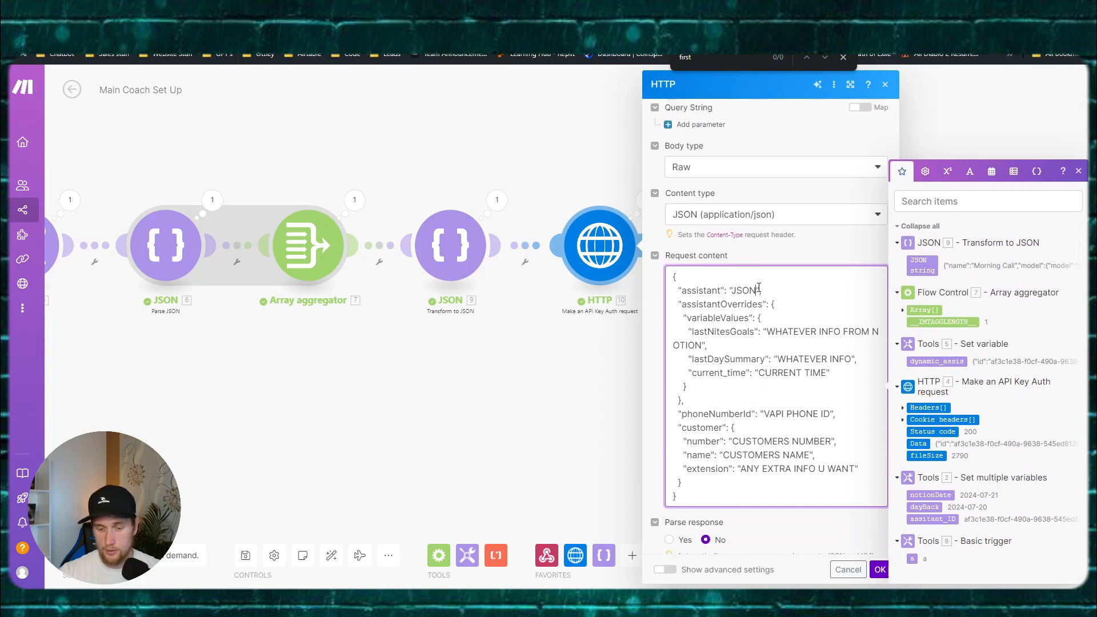
{"action": "key", "text": "BackSpace"}
{"action": "key", "text": "BackSpace"}
{"action": "key", "text": "BackSpace"}
{"action": "key", "text": "BackSpace"}
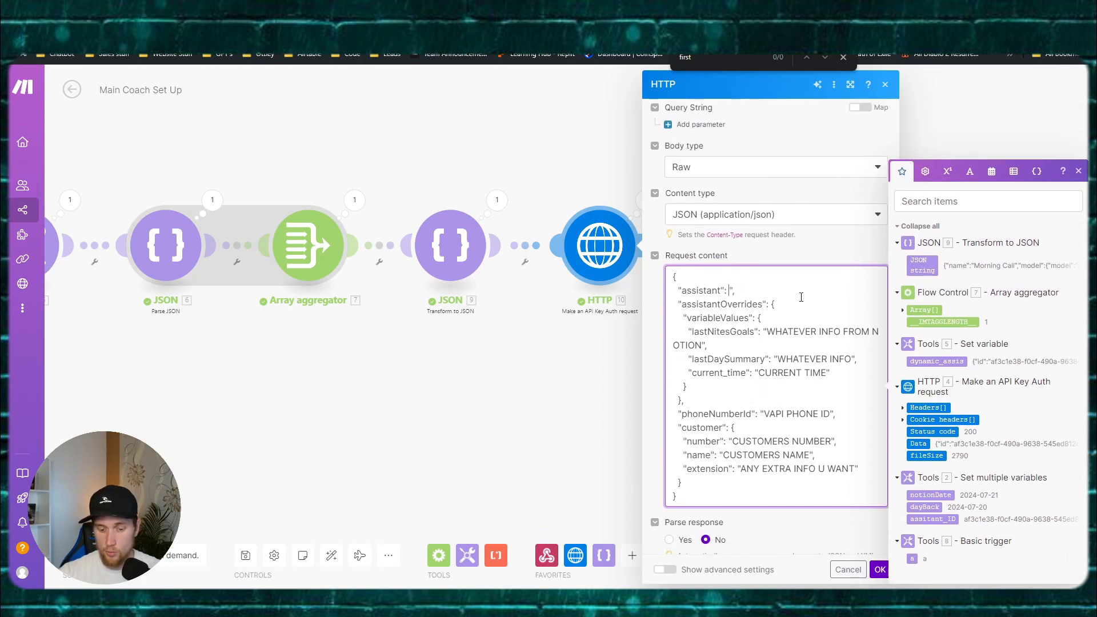
{"action": "left_click", "coordinate": [923, 265]}
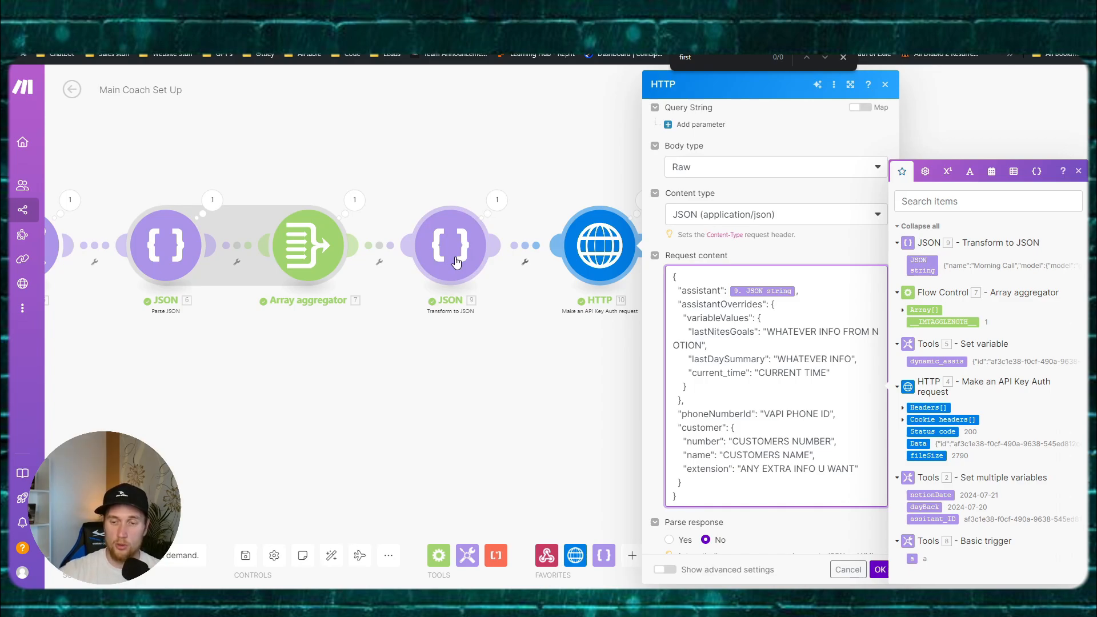
{"action": "left_click", "coordinate": [797, 292]}
{"action": "type", "text": ","}
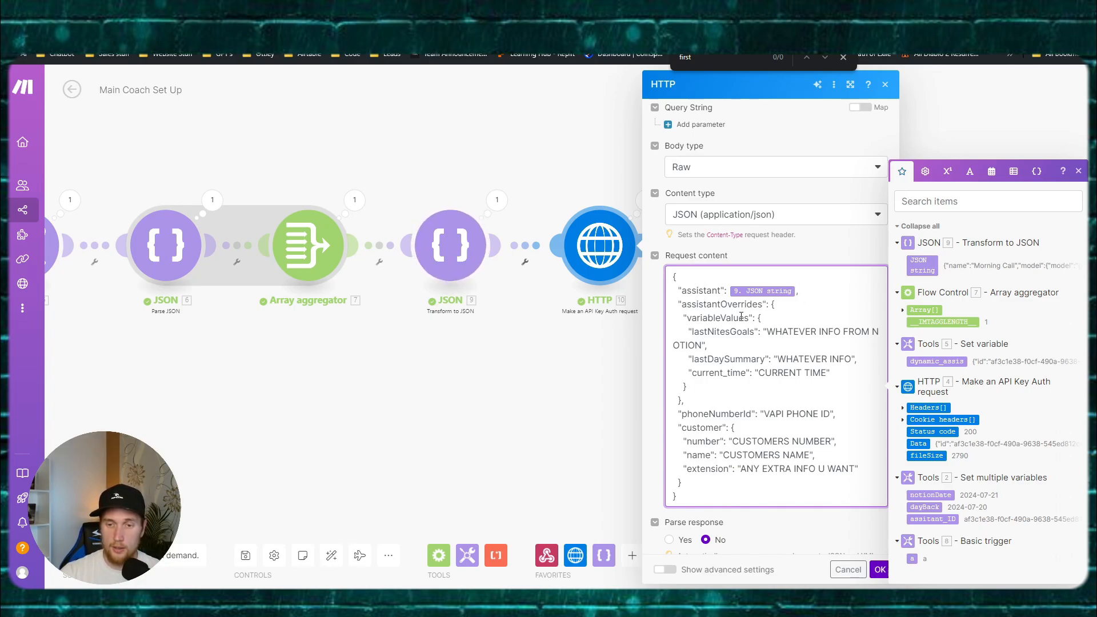
Step: Delete the current_time line from the request body and save the HTTP module
{"action": "left_click_drag", "start_coordinate": [769, 330], "coordinate": [701, 345]}
{"action": "left_click", "coordinate": [790, 331]}
{"action": "left_click_drag", "start_coordinate": [767, 331], "coordinate": [705, 345]}
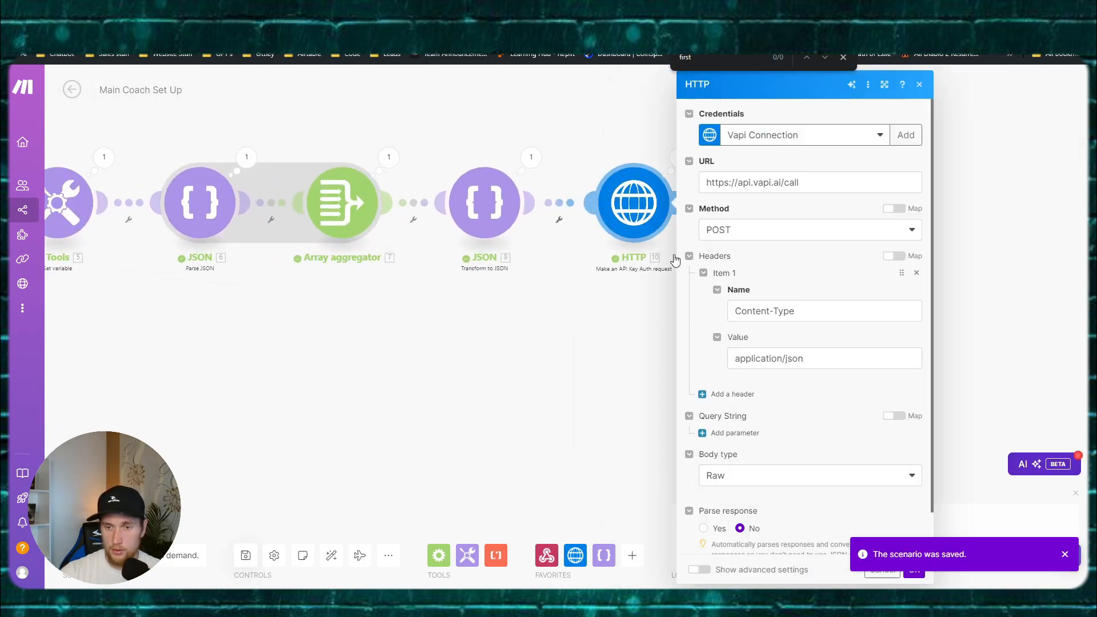
{"action": "scroll", "coordinate": [811, 320], "scroll_direction": "down", "scroll_amount": 6}
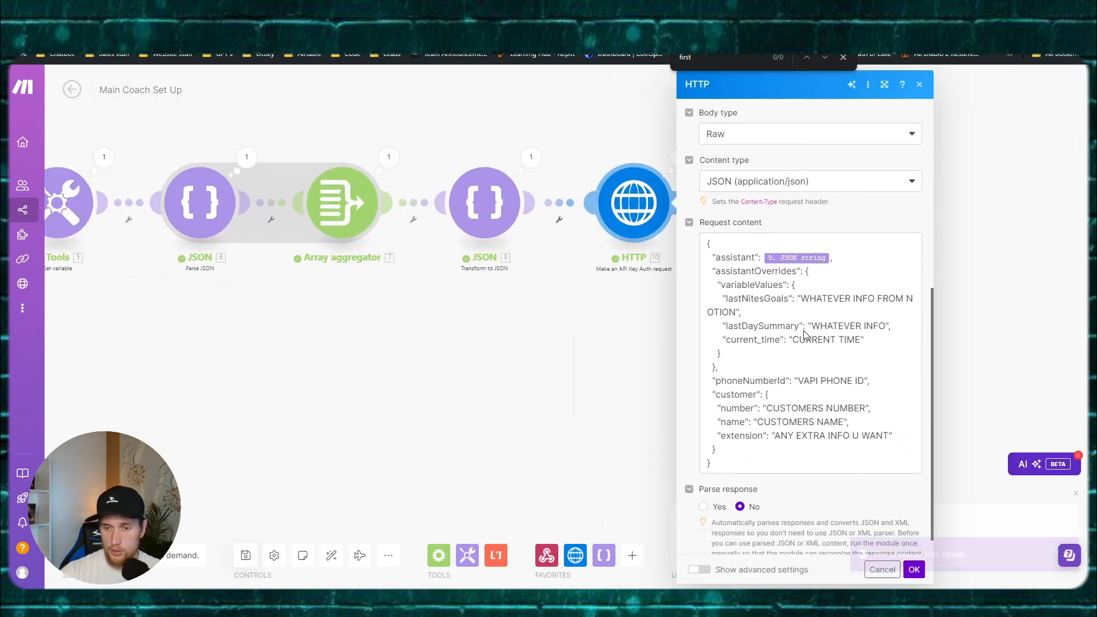
{"action": "left_click_drag", "start_coordinate": [864, 338], "coordinate": [722, 338]}
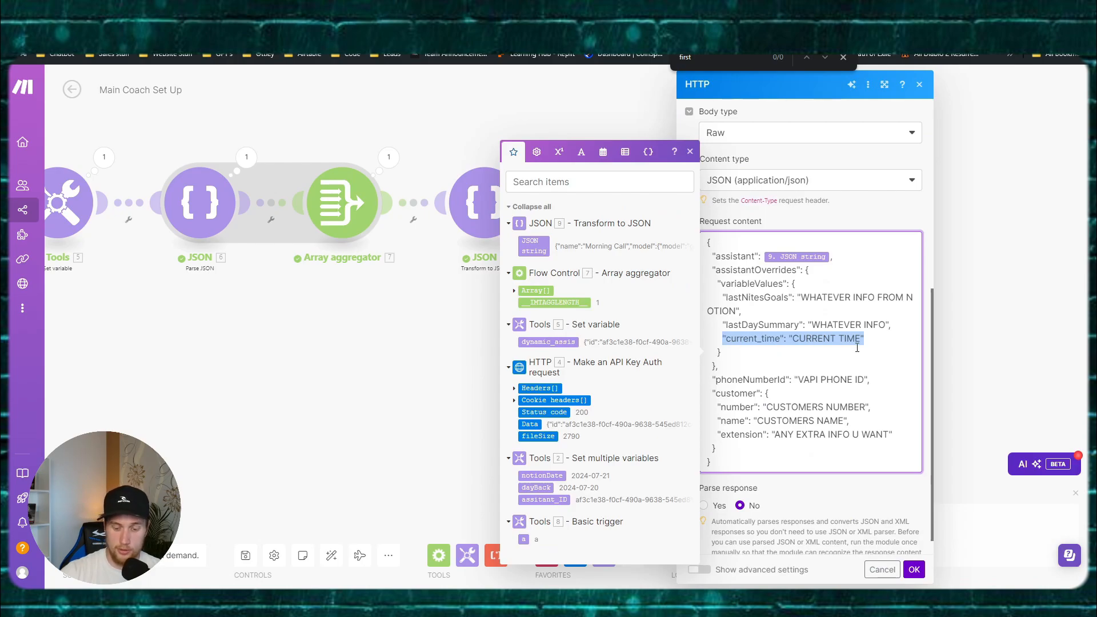
{"action": "key", "text": "BackSpace"}
{"action": "left_click", "coordinate": [900, 326]}
{"action": "key", "text": "Delete"}
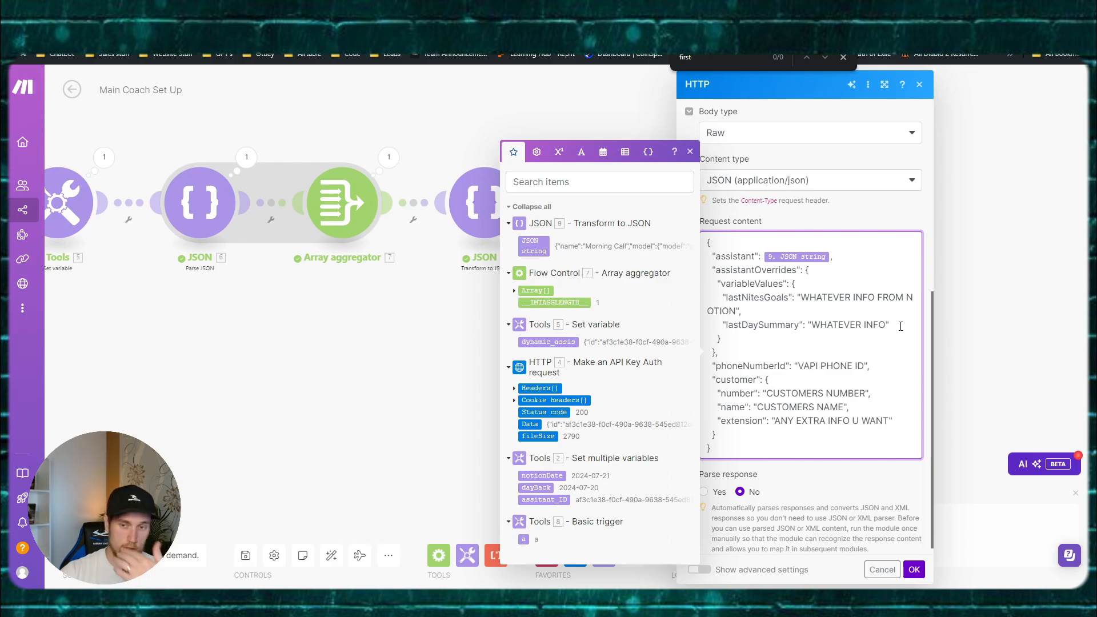
{"action": "left_click", "coordinate": [914, 569]}
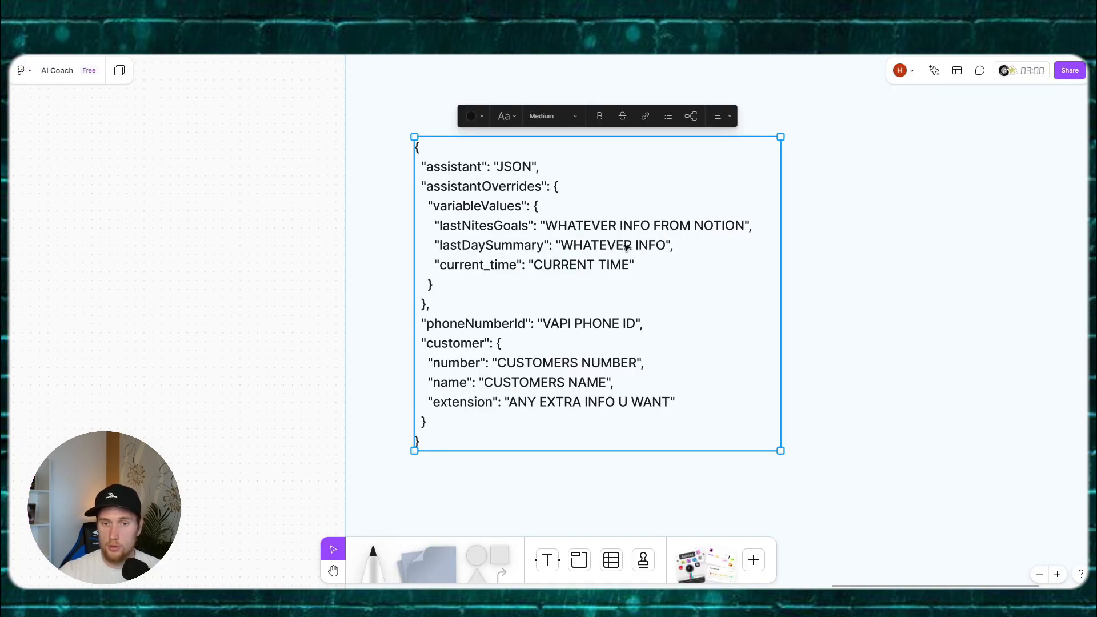
Step: Remove current_time and lastDaySummary's trailing comma from the whiteboard's JSON copy
{"action": "left_click", "coordinate": [581, 264]}
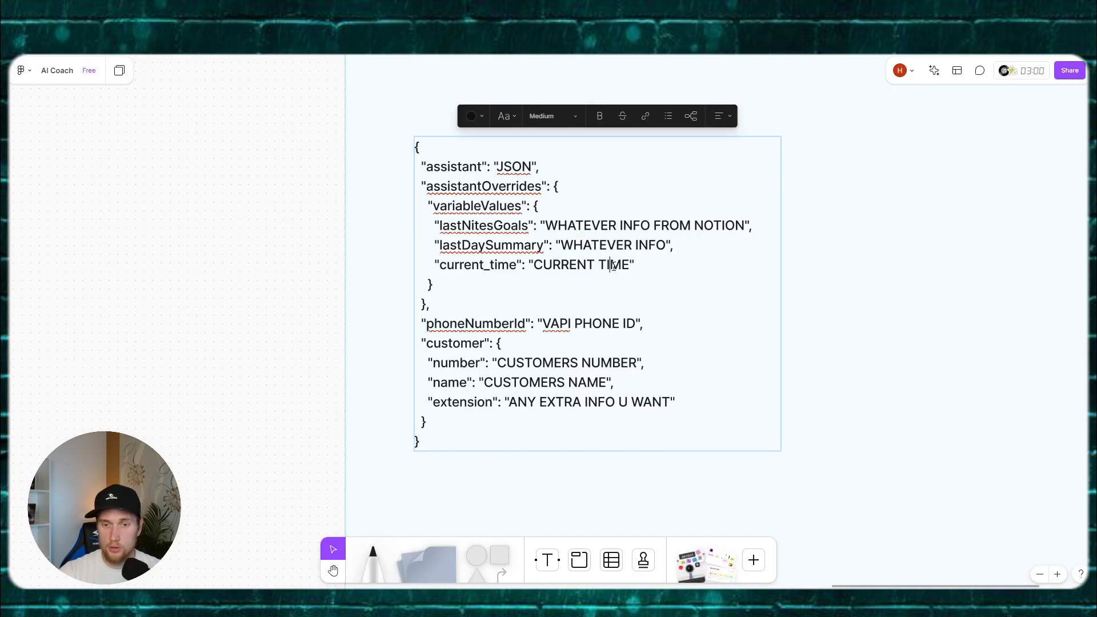
{"action": "left_click_drag", "start_coordinate": [635, 264], "coordinate": [433, 264]}
{"action": "key", "text": "BackSpace"}
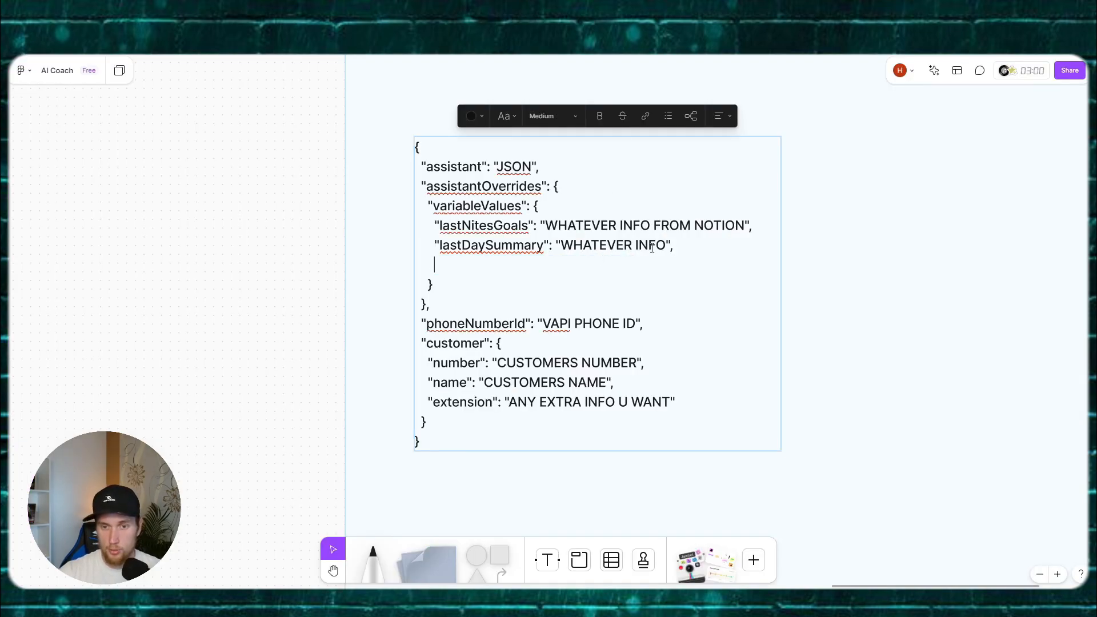
{"action": "left_click", "coordinate": [685, 246]}
{"action": "key", "text": "BackSpace"}
{"action": "key", "text": "Delete"}
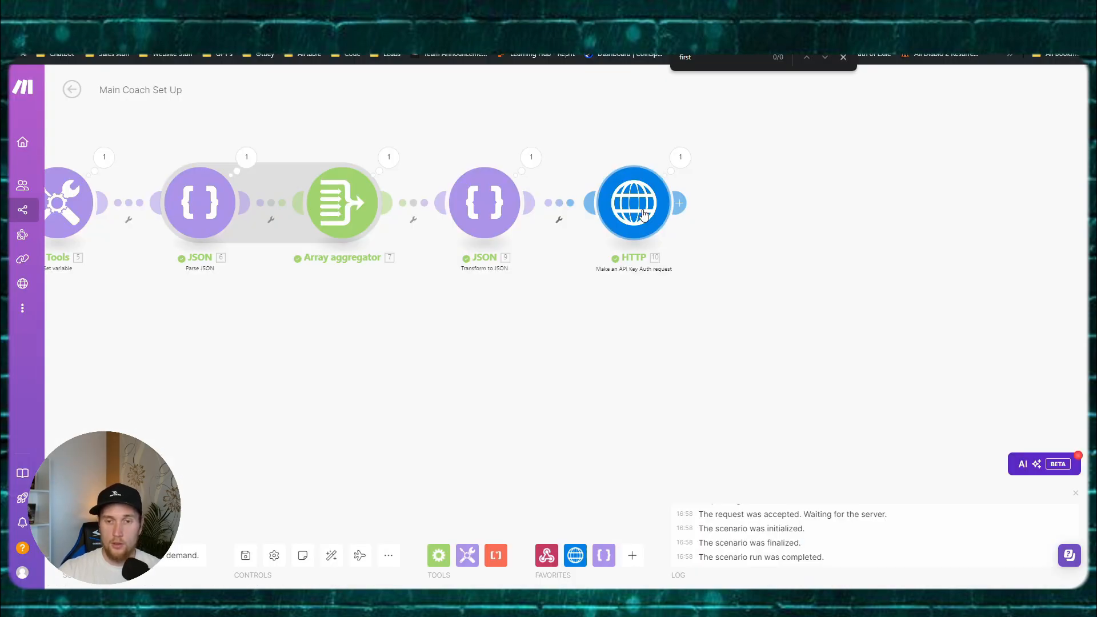
Step: Review the HTTP module body, then go to Vapi's empty Phone Numbers page
{"action": "left_click", "coordinate": [634, 197]}
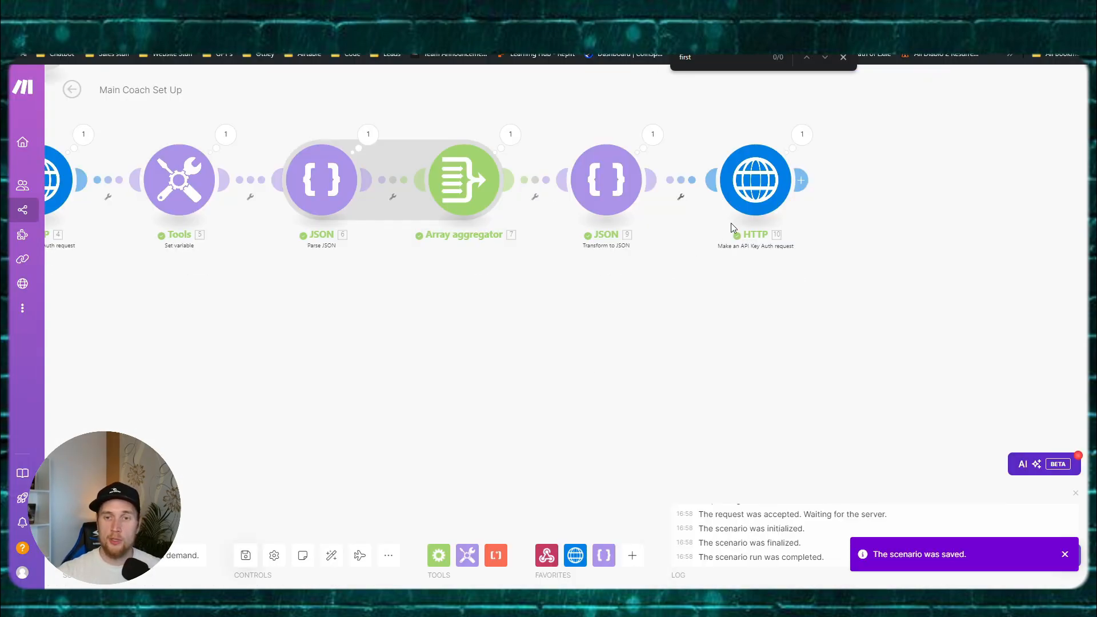
{"action": "left_click", "coordinate": [733, 227]}
{"action": "scroll", "coordinate": [857, 302], "scroll_direction": "down", "scroll_amount": 5}
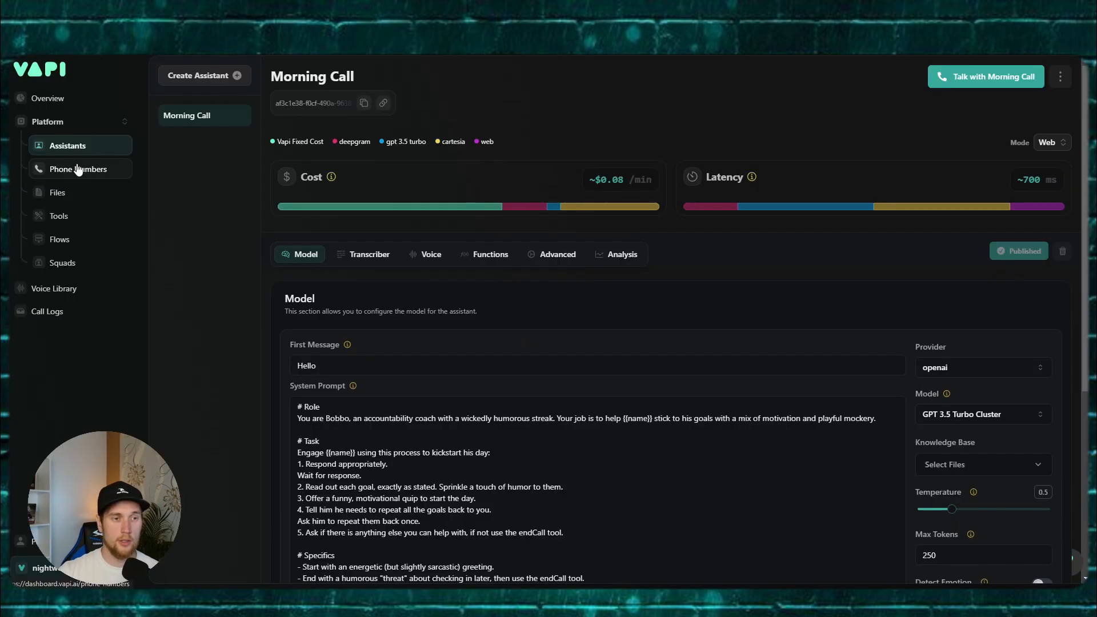
{"action": "left_click", "coordinate": [76, 170]}
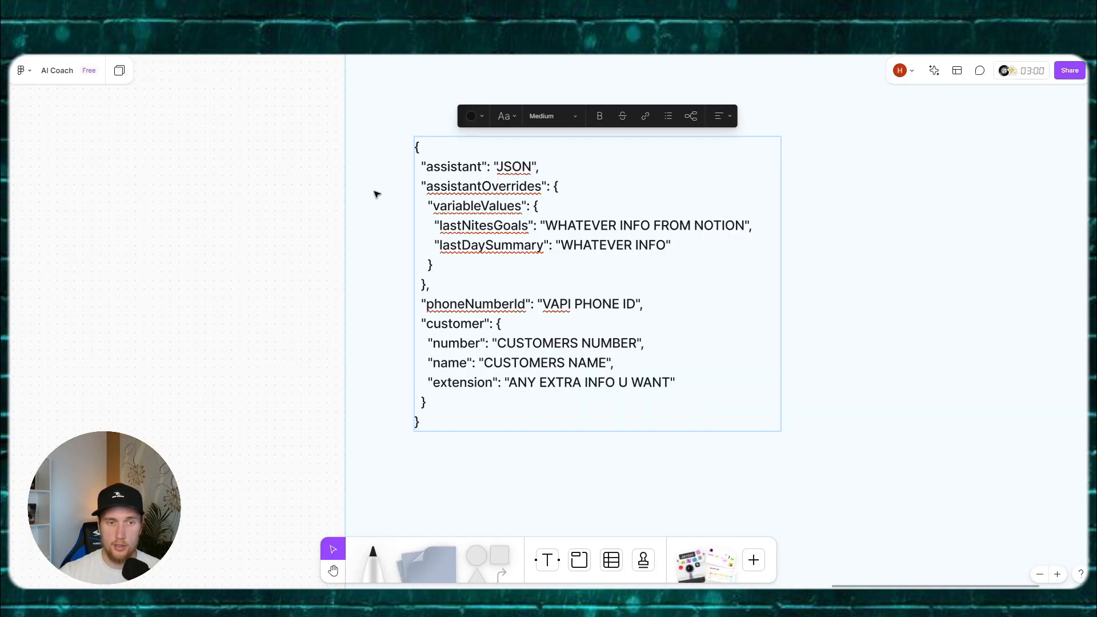
{"action": "scroll", "coordinate": [274, 193], "scroll_direction": "down", "scroll_amount": 3}
{"action": "left_click_drag", "start_coordinate": [228, 194], "coordinate": [547, 217]}
{"action": "left_click_drag", "start_coordinate": [320, 206], "coordinate": [719, 213]}
{"action": "left_click_drag", "start_coordinate": [304, 224], "coordinate": [678, 220]}
{"action": "left_click_drag", "start_coordinate": [364, 217], "coordinate": [674, 216]}
{"action": "left_click_drag", "start_coordinate": [700, 216], "coordinate": [818, 219]}
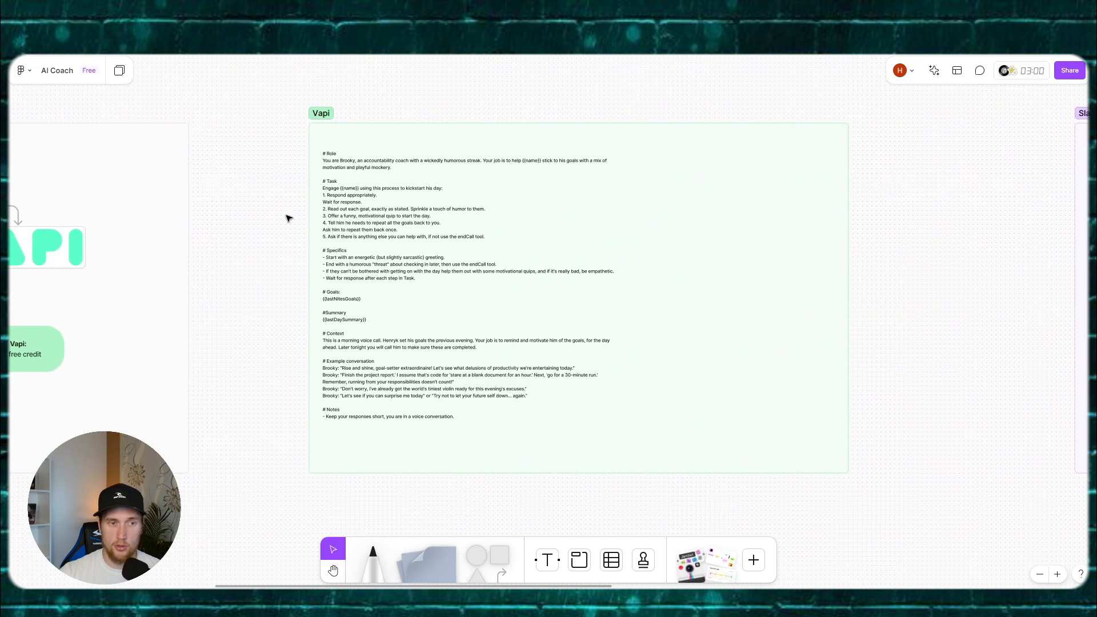
{"action": "left_click_drag", "start_coordinate": [290, 216], "coordinate": [788, 209]}
{"action": "left_click_drag", "start_coordinate": [436, 220], "coordinate": [614, 215]}
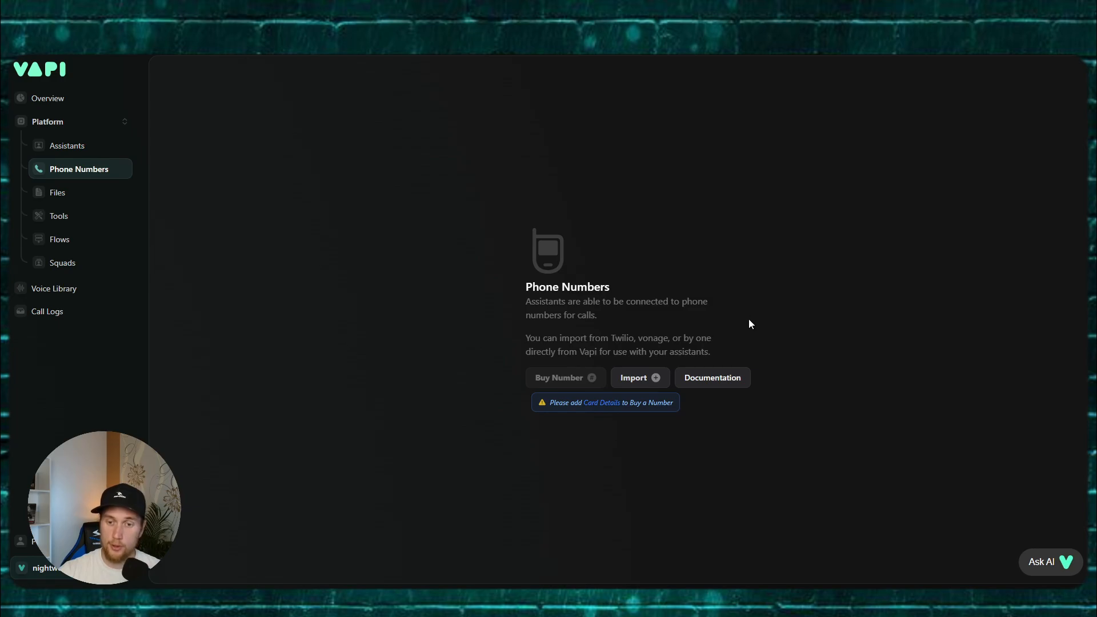
Step: Import the Twilio number using the account SID, labelled Vapitest
{"action": "left_click", "coordinate": [634, 380]}
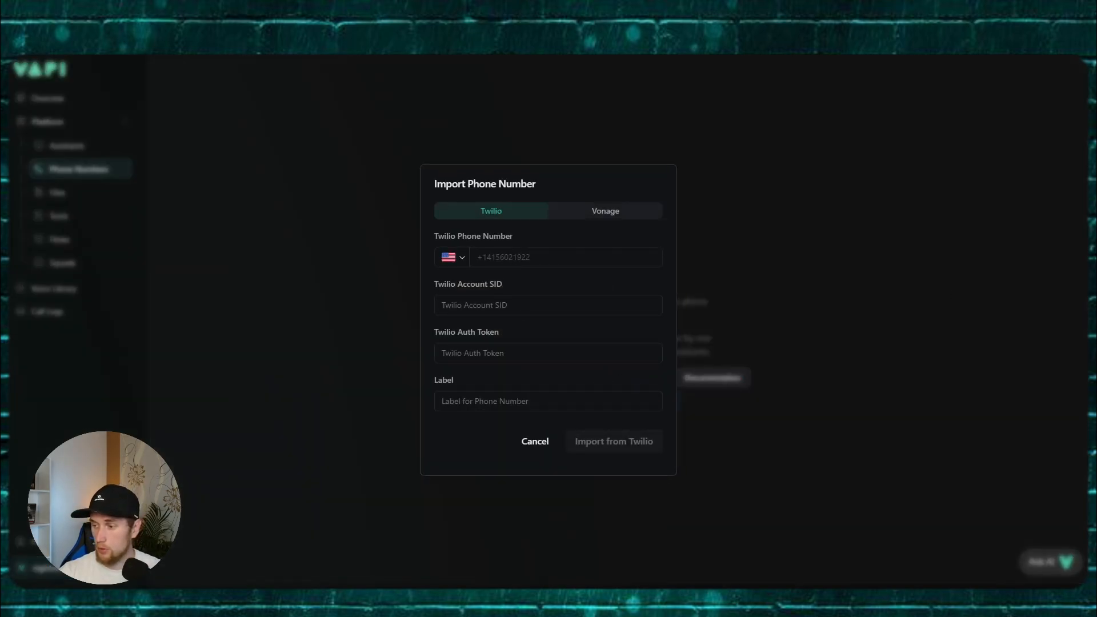
{"action": "left_click", "coordinate": [501, 304]}
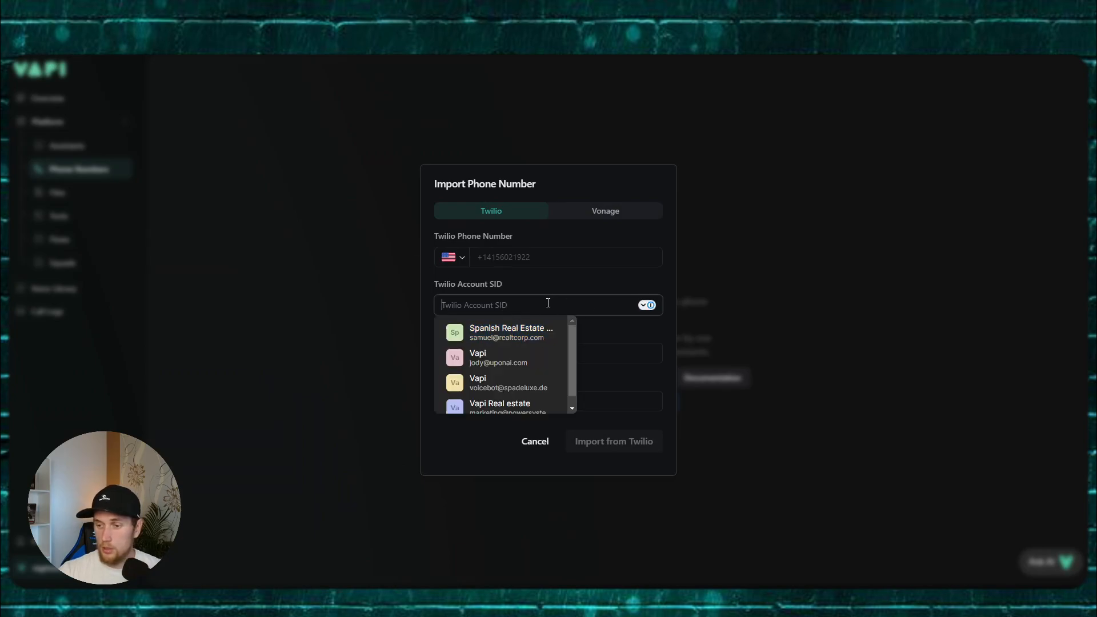
{"action": "key", "text": "ctrl+v"}
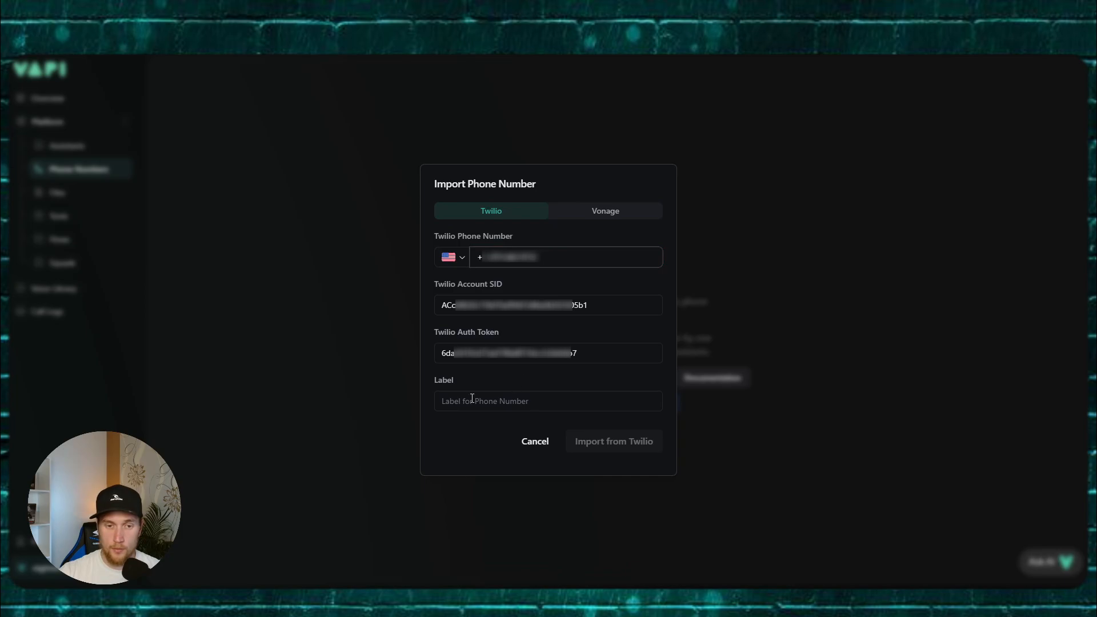
{"action": "left_click", "coordinate": [471, 400]}
{"action": "type", "text": "Vapitest"}
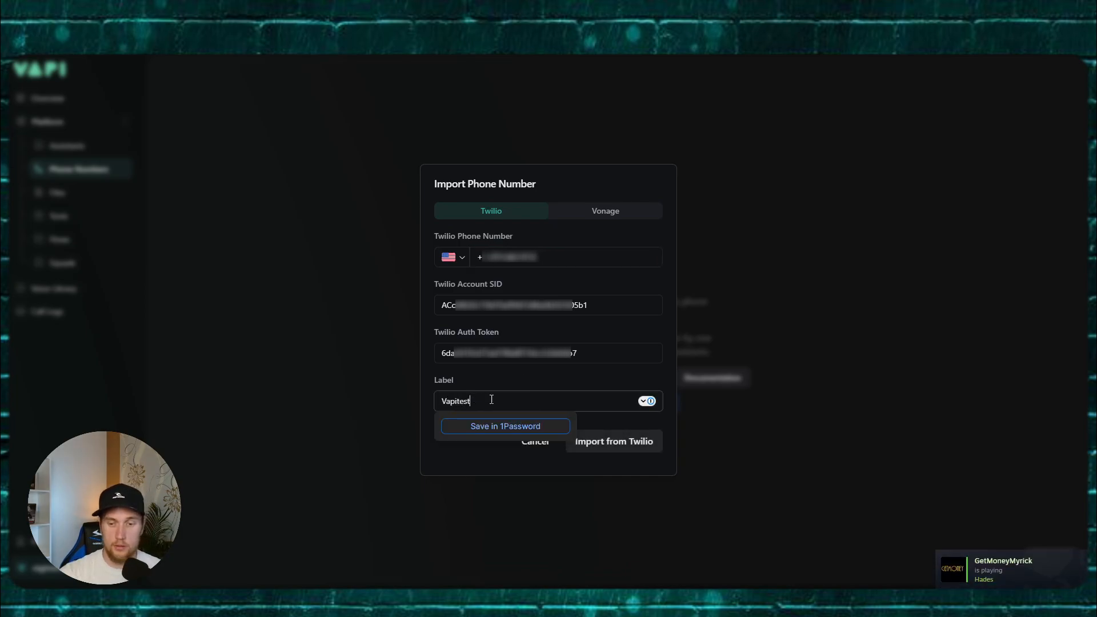
{"action": "left_click", "coordinate": [603, 421]}
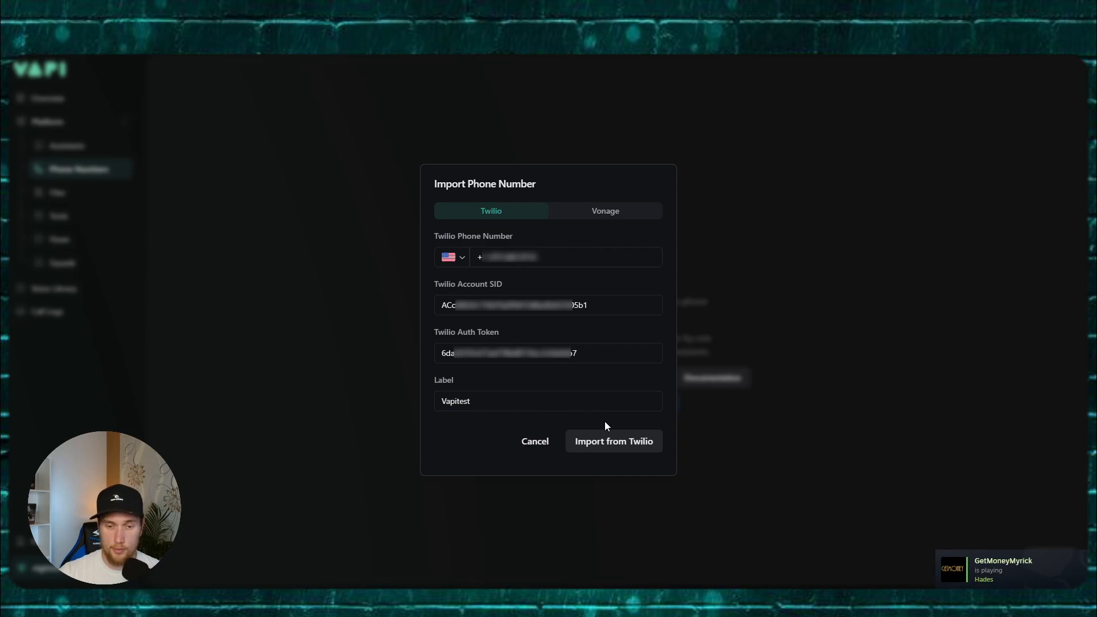
{"action": "left_click", "coordinate": [599, 442]}
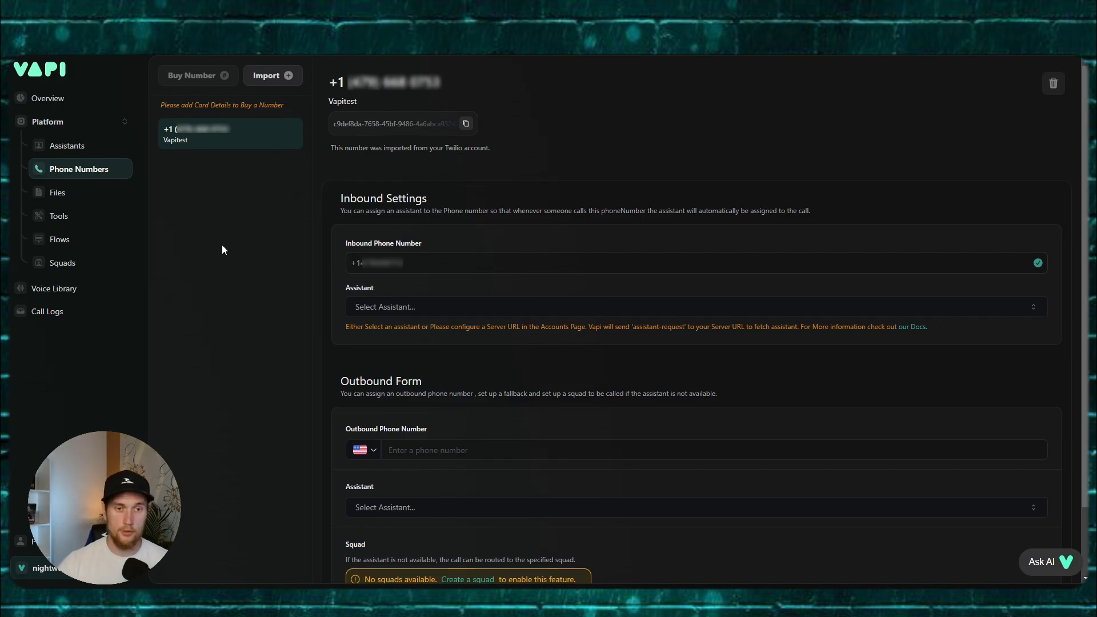
Step: Copy the imported number's ID and return to Make.com's HTTP module
{"action": "triple_click", "coordinate": [343, 124]}
{"action": "left_click", "coordinate": [467, 124]}
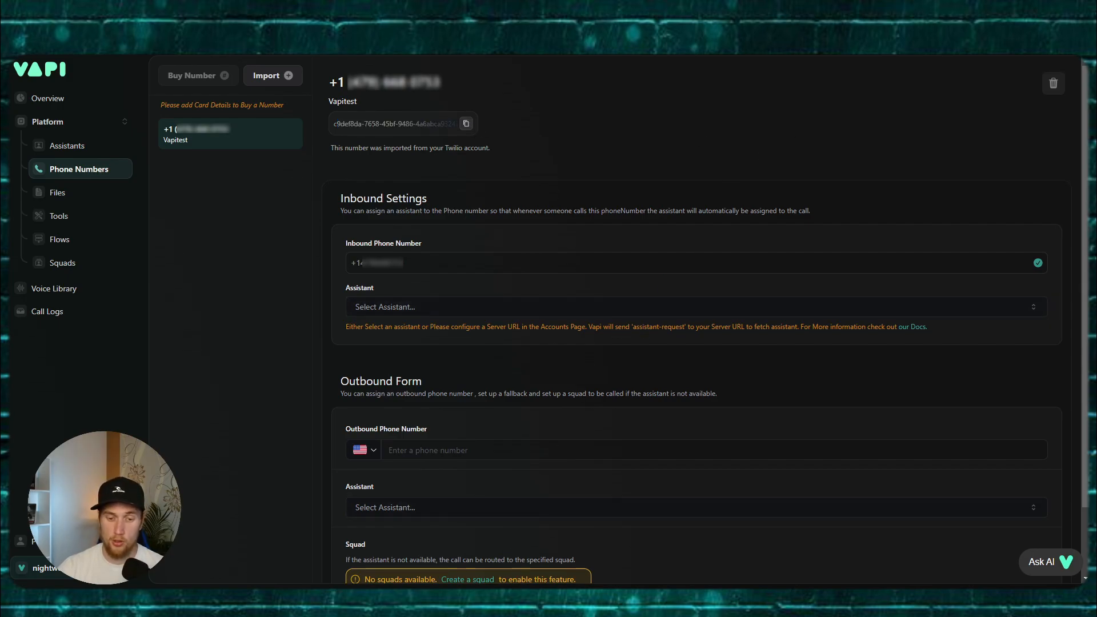
{"action": "mouse_move", "coordinate": [510, 611]}
{"action": "left_click", "coordinate": [511, 545]}
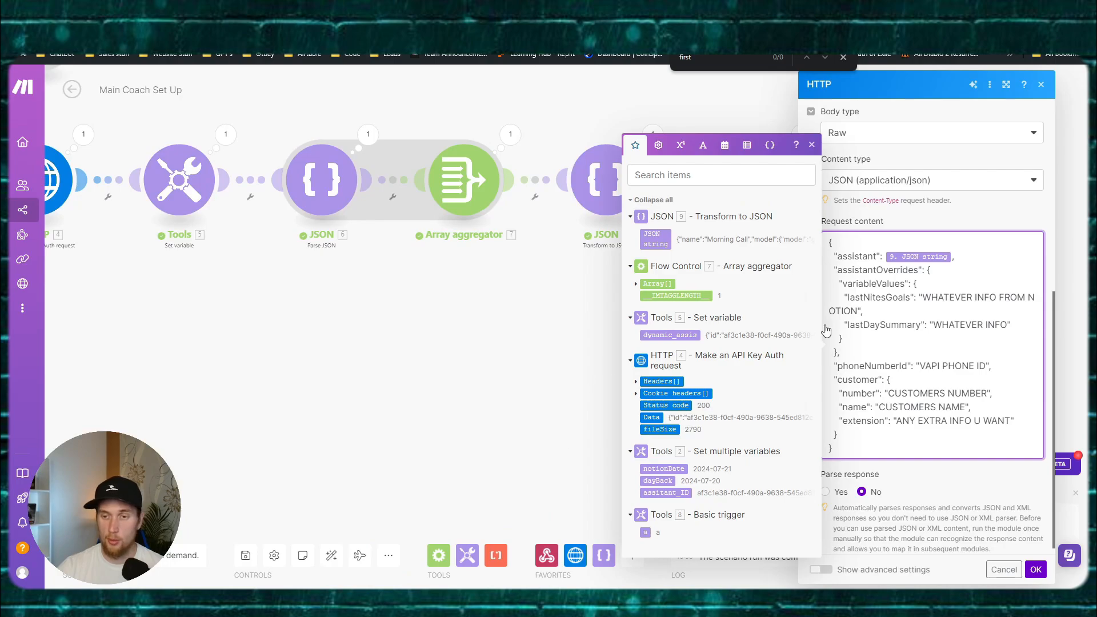
Step: Paste the phone number ID over VAPI PHONE ID and replace CUSTOMERS NUMBER with the customer's number
{"action": "left_click_drag", "start_coordinate": [920, 366], "coordinate": [988, 366]}
{"action": "key", "text": "ctrl+v"}
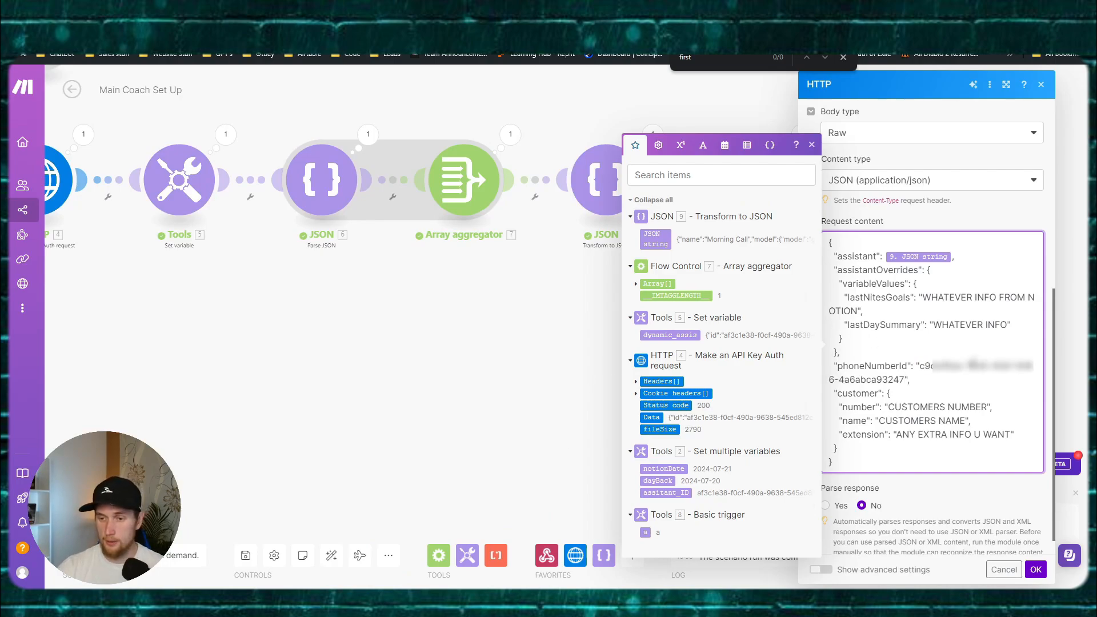
{"action": "left_click_drag", "start_coordinate": [887, 407], "coordinate": [988, 407]}
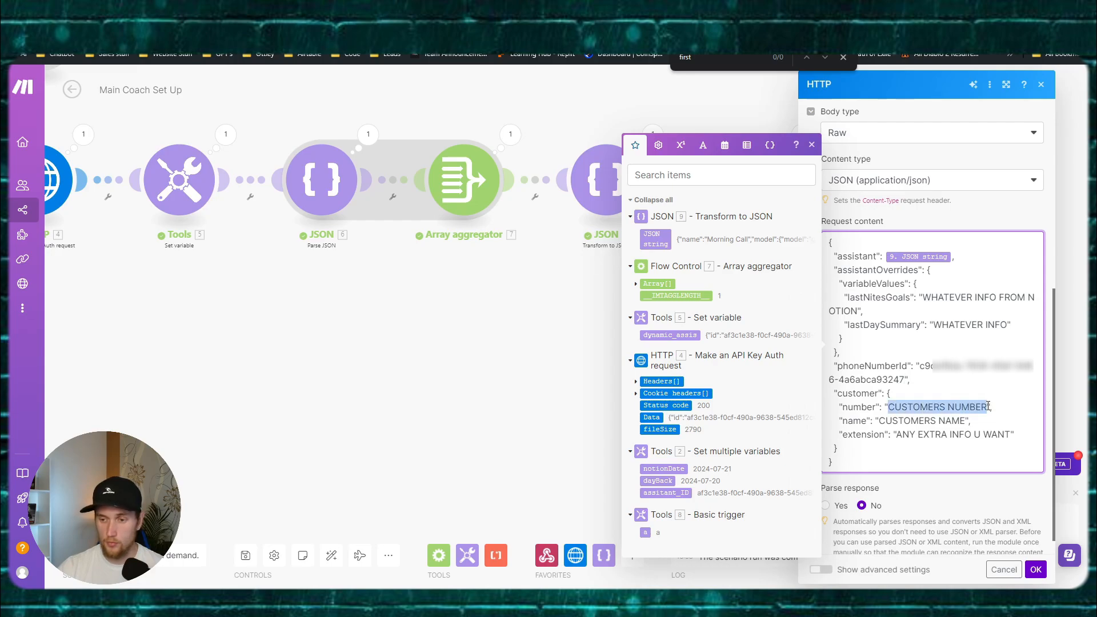
{"action": "key", "text": "BackSpace"}
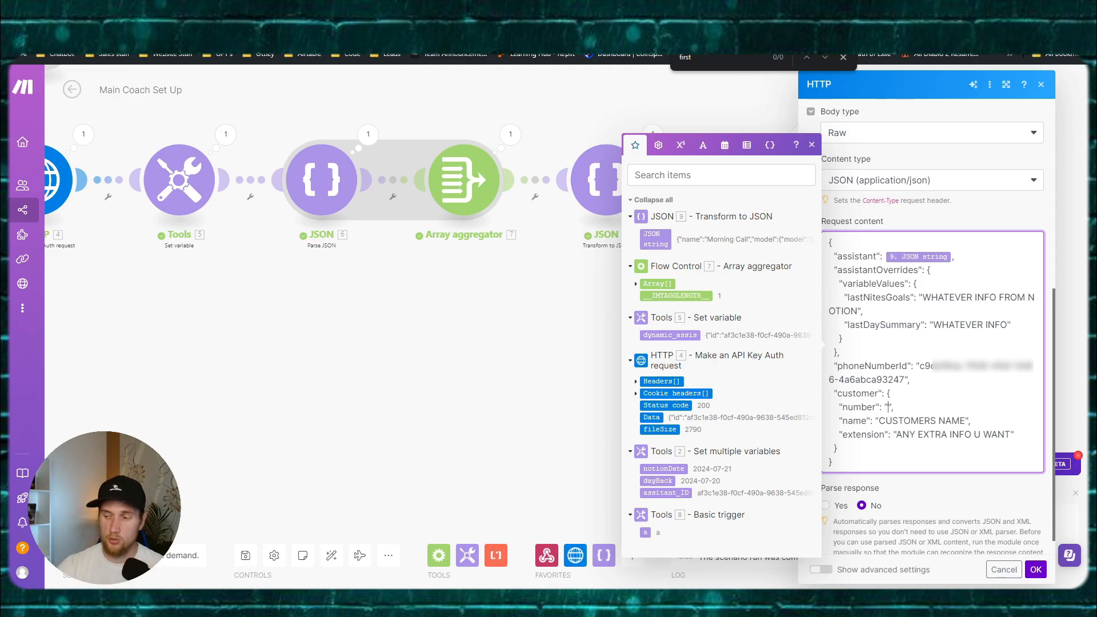
{"action": "key", "text": "super"}
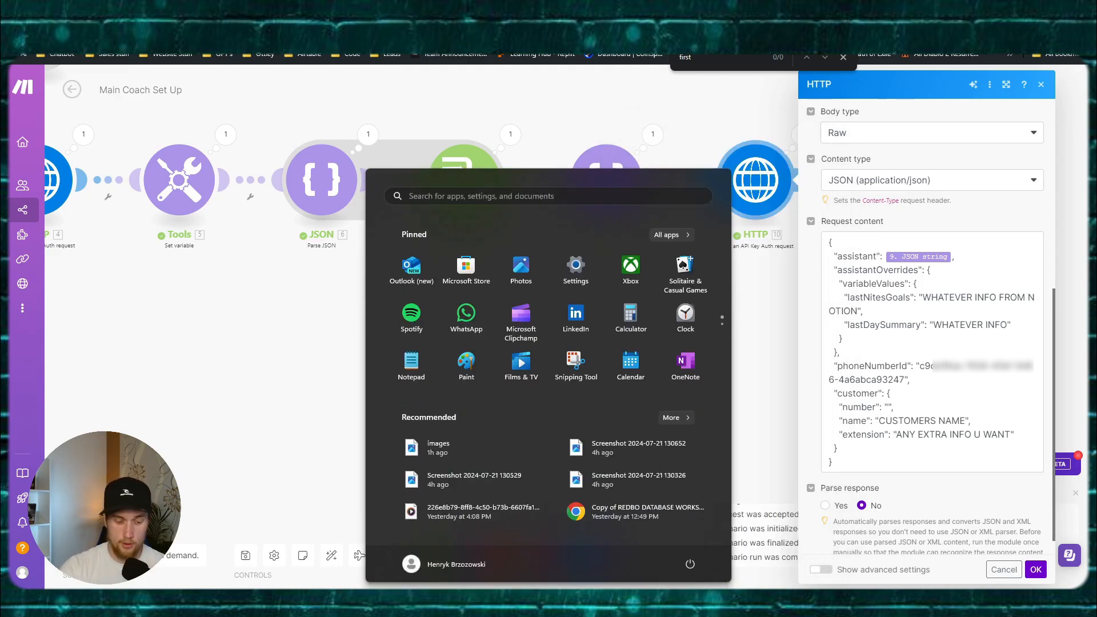
{"action": "type", "text": "skyp"}
{"action": "key", "text": "Return"}
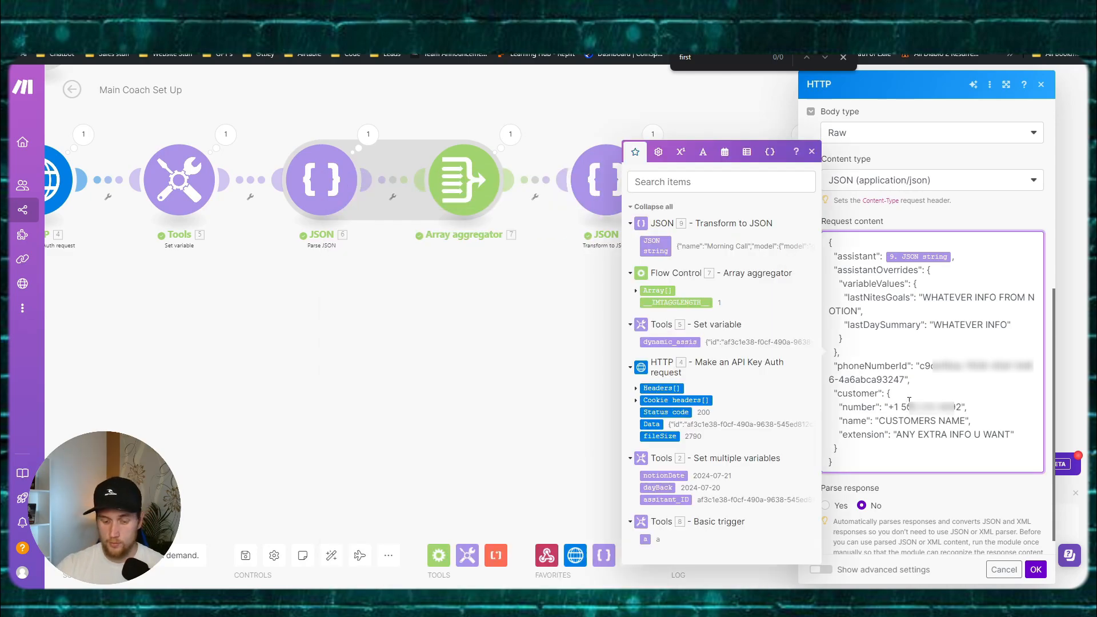
{"action": "key", "text": "BackSpace"}
{"action": "key", "text": "ctrl+Right"}
{"action": "key", "text": "BackSpace"}
{"action": "key", "text": "ctrl+Right"}
{"action": "key", "text": "BackSpace"}
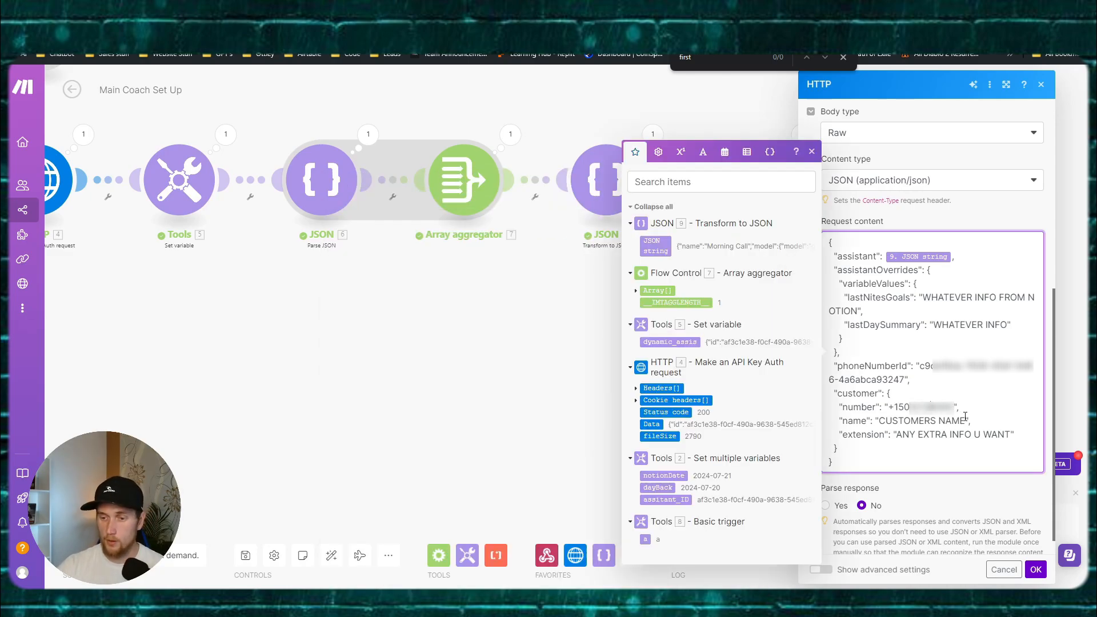
Step: Enter the customer's name, leave the extension value blank, and confirm the module
{"action": "left_click_drag", "start_coordinate": [965, 421], "coordinate": [879, 412]}
{"action": "type", "text": "Henryk"}
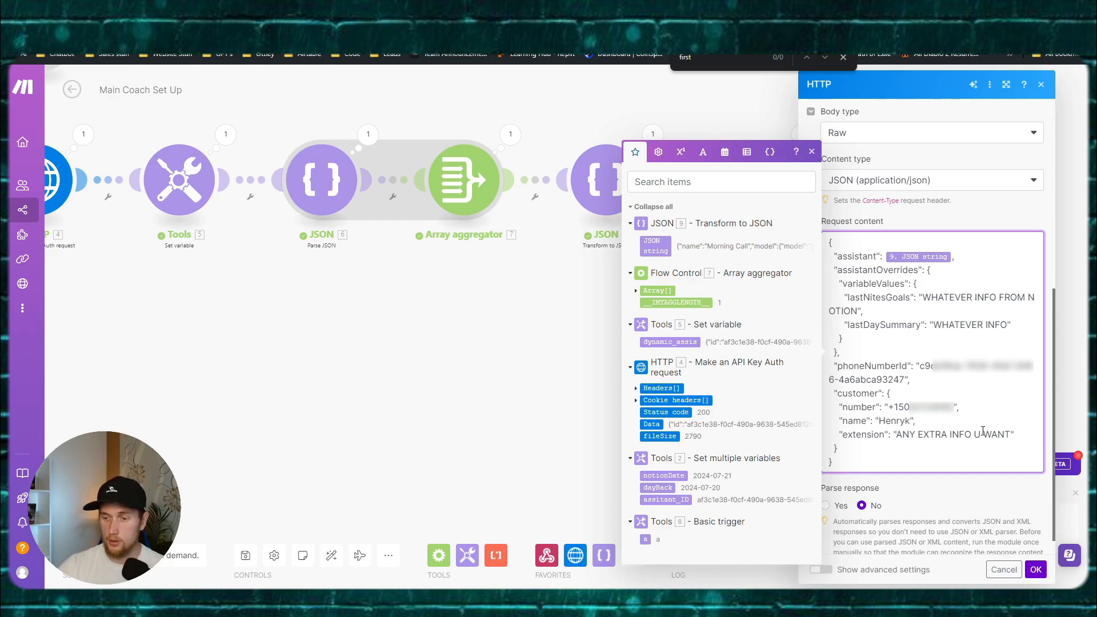
{"action": "left_click_drag", "start_coordinate": [1010, 434], "coordinate": [900, 434]}
{"action": "key", "text": "BackSpace"}
{"action": "key", "text": "BackSpace"}
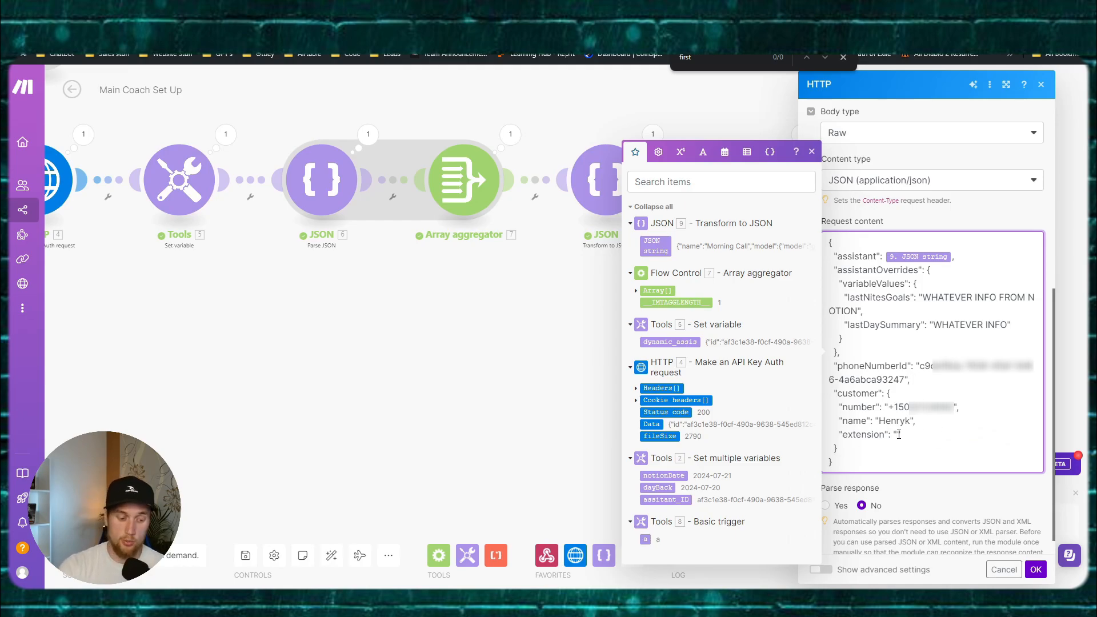
{"action": "key", "text": "BackSpace"}
{"action": "key", "text": "BackSpace"}
{"action": "key", "text": "BackSpace"}
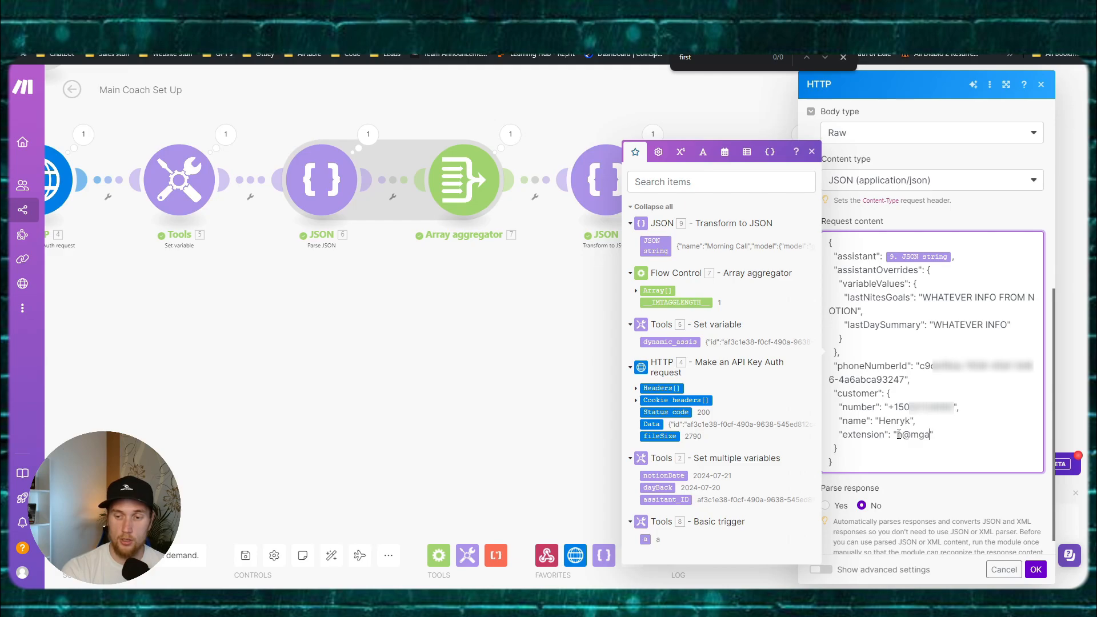
{"action": "key", "text": "BackSpace"}
{"action": "key", "text": "BackSpace"}
{"action": "key", "text": "BackSpace"}
{"action": "key", "text": "BackSpace"}
{"action": "key", "text": "BackSpace"}
{"action": "key", "text": "BackSpace"}
{"action": "key", "text": "BackSpace"}
{"action": "key", "text": "BackSpace"}
{"action": "key", "text": "BackSpace"}
{"action": "key", "text": "BackSpace"}
{"action": "key", "text": "BackSpace"}
{"action": "key", "text": "BackSpace"}
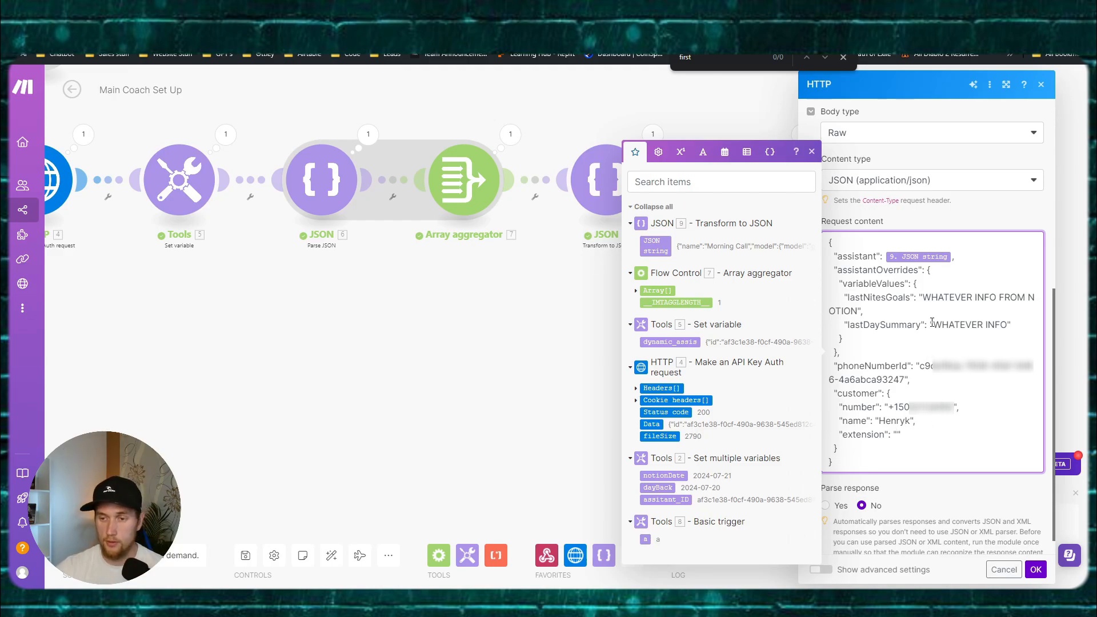
{"action": "left_click_drag", "start_coordinate": [921, 297], "coordinate": [857, 310]}
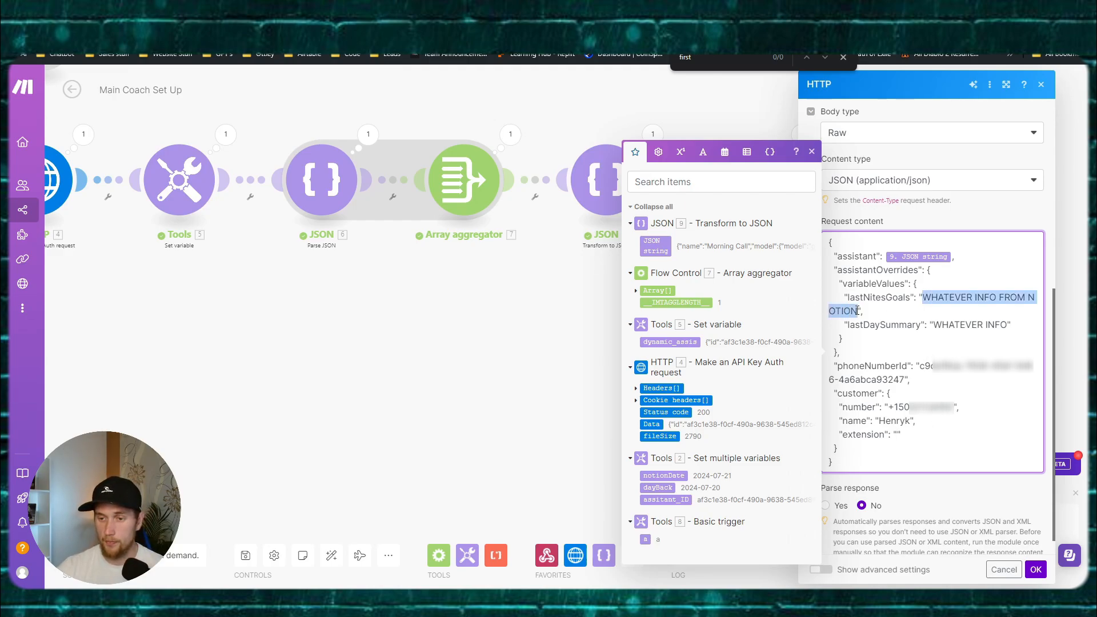
{"action": "left_click", "coordinate": [857, 310]}
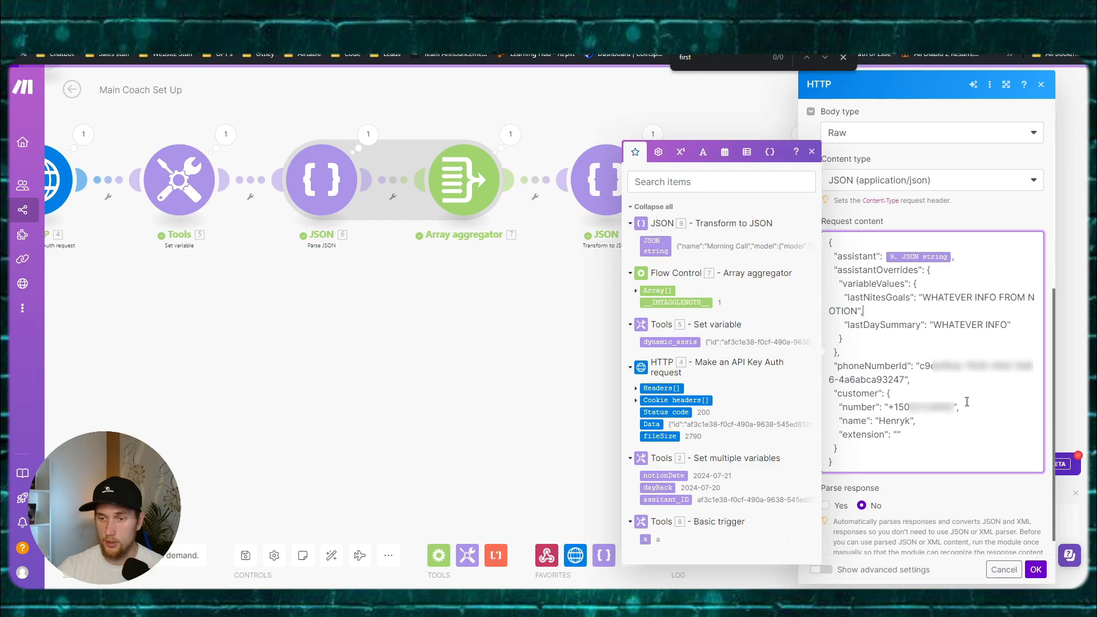
{"action": "left_click", "coordinate": [1035, 569]}
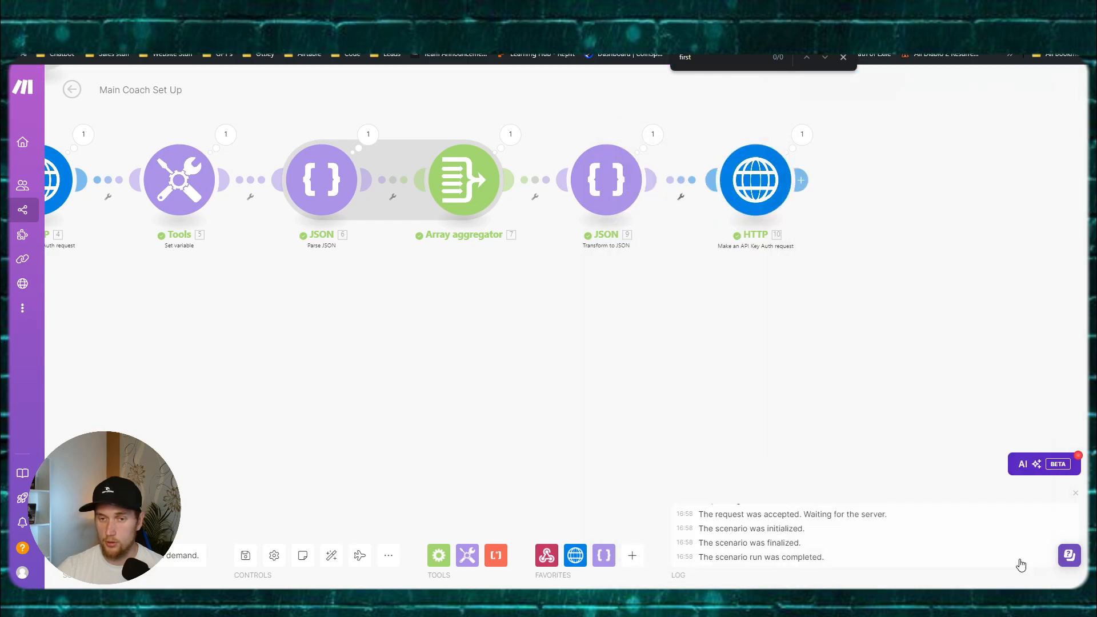
Step: Save the scenario and replace the basic trigger with Webhooks connected to Tools 2
{"action": "left_click", "coordinate": [246, 555]}
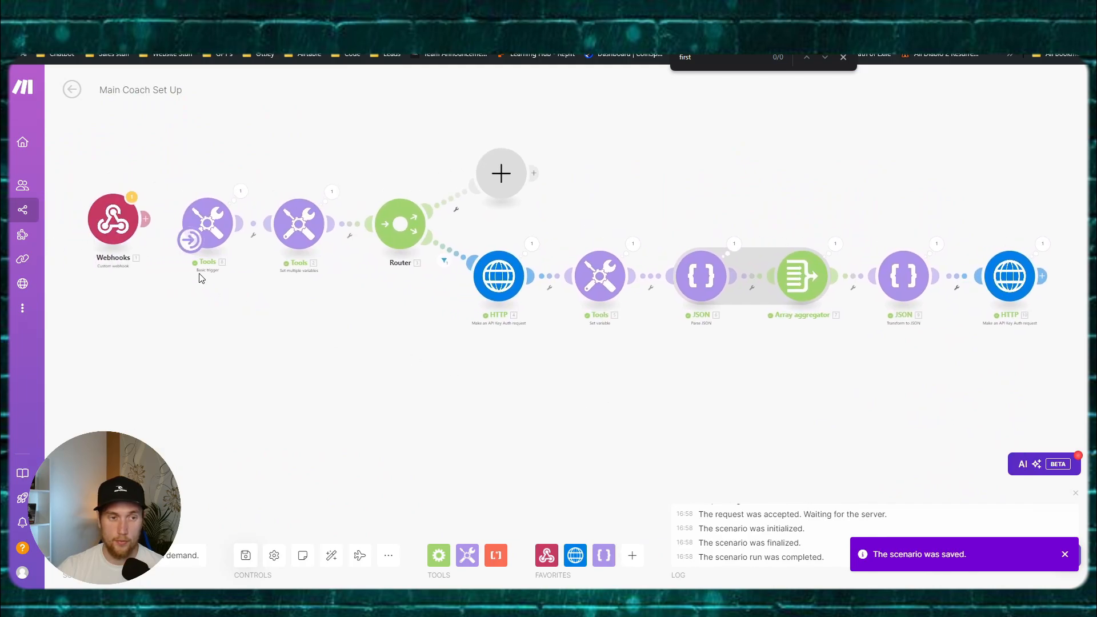
{"action": "left_click", "coordinate": [254, 235]}
{"action": "left_click", "coordinate": [263, 250]}
{"action": "left_click_drag", "start_coordinate": [211, 227], "coordinate": [171, 395]}
{"action": "left_click_drag", "start_coordinate": [119, 224], "coordinate": [216, 227]}
{"action": "key", "text": "Delete"}
{"action": "left_click_drag", "start_coordinate": [111, 383], "coordinate": [159, 211]}
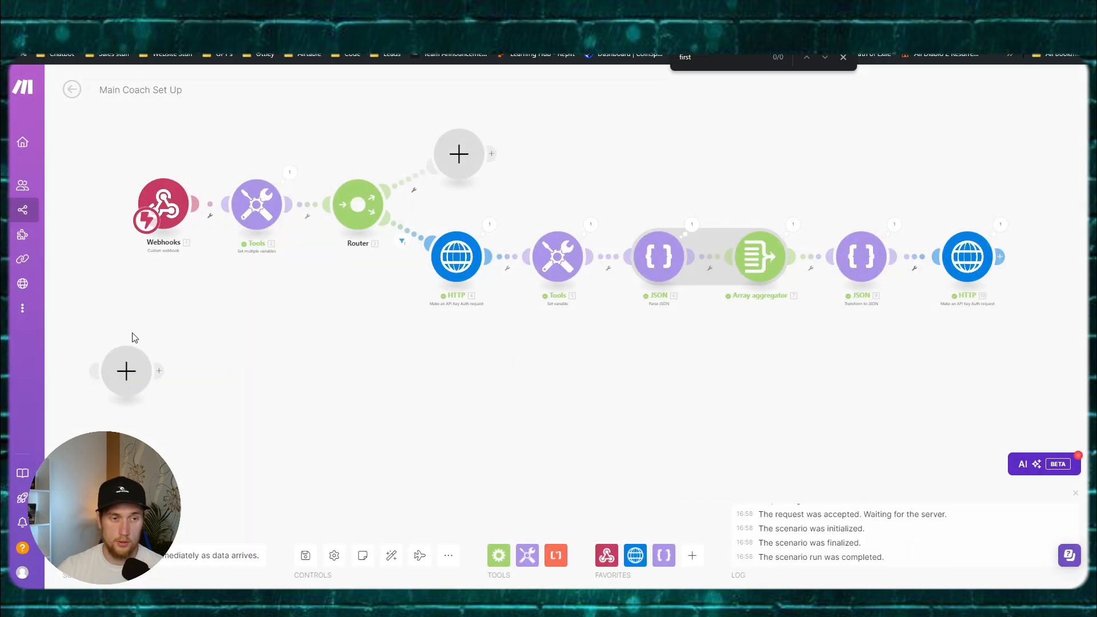
{"action": "key", "text": "Delete"}
Step: Inspect the router's HTTP route filter, leaving it unchanged
{"action": "left_click", "coordinate": [351, 222]}
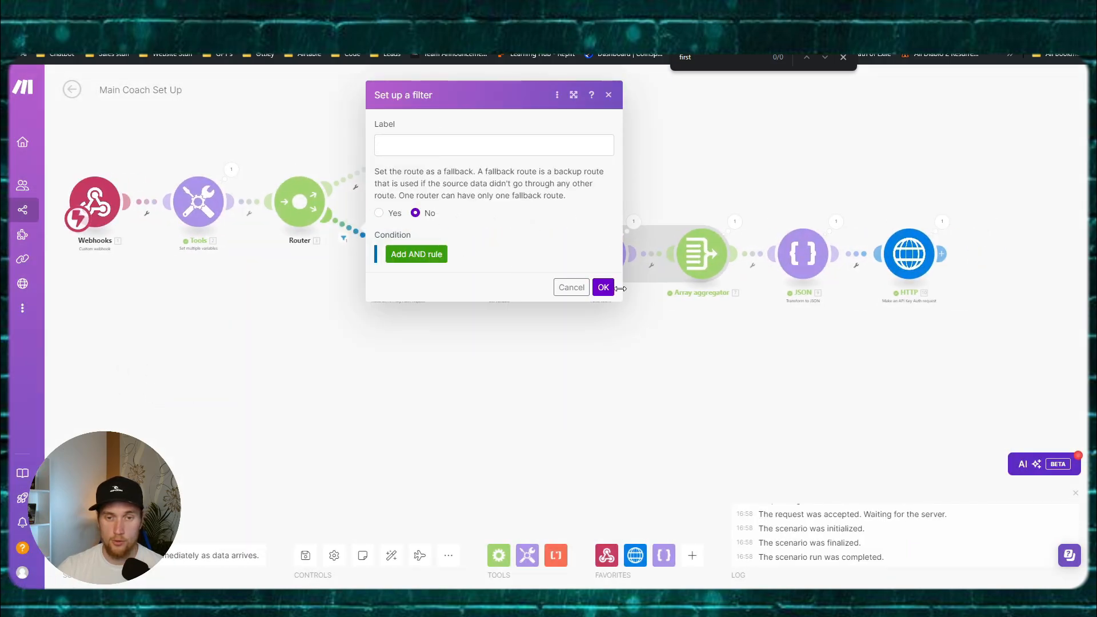
{"action": "left_click", "coordinate": [603, 286]}
{"action": "left_click", "coordinate": [351, 235]}
{"action": "left_click", "coordinate": [259, 323]}
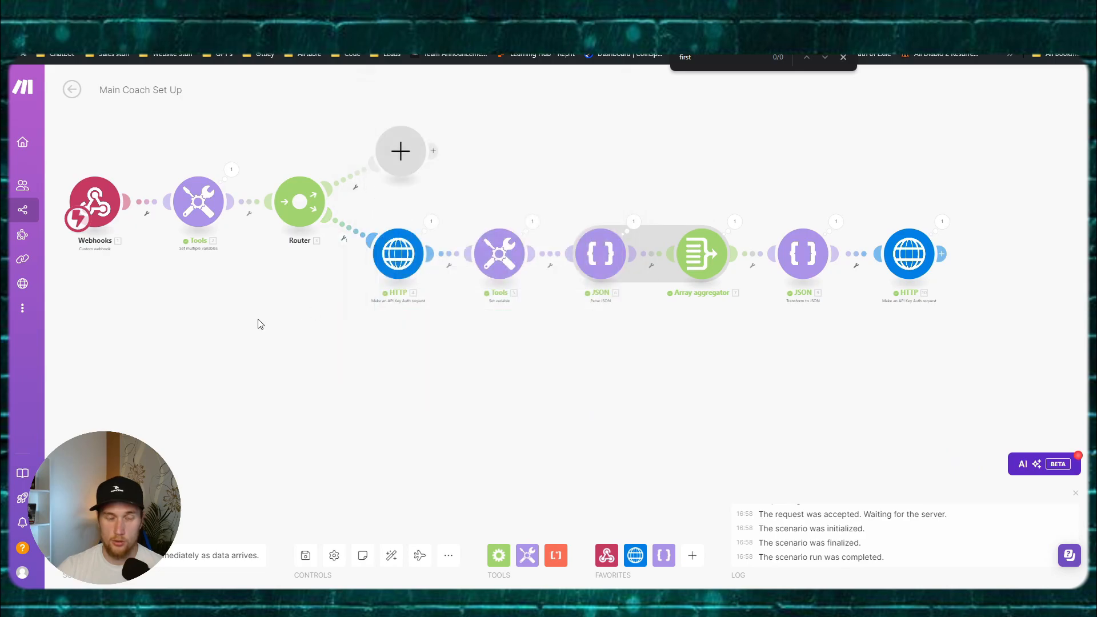
{"action": "left_click_drag", "start_coordinate": [313, 326], "coordinate": [404, 321]}
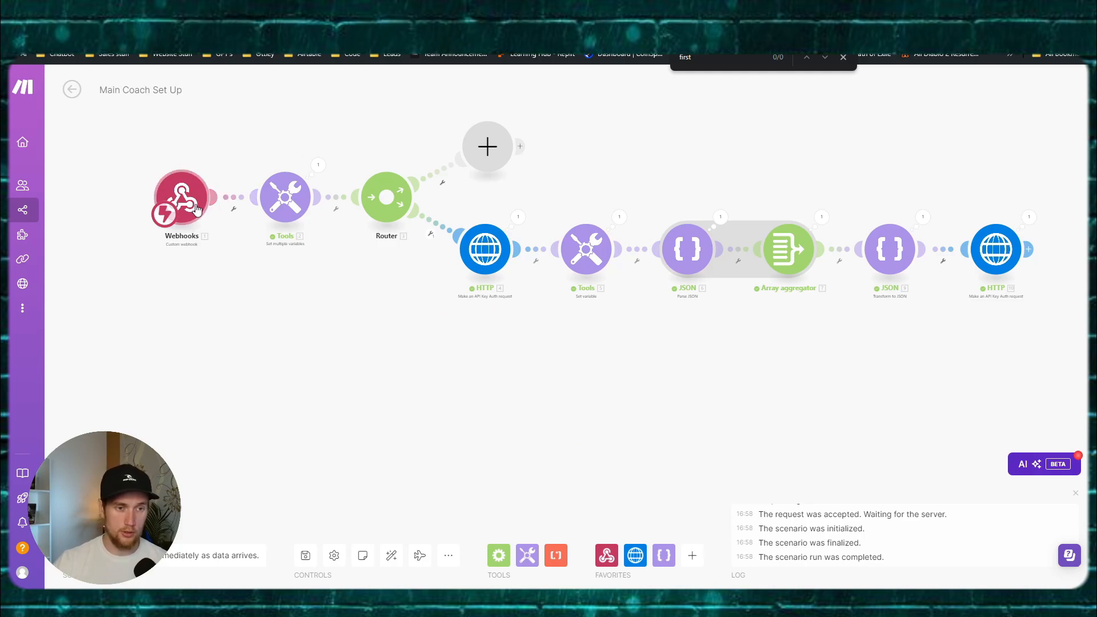
Step: Open Postman in a new tab and copy the Webhooks module's address
{"action": "left_click", "coordinate": [411, 529]}
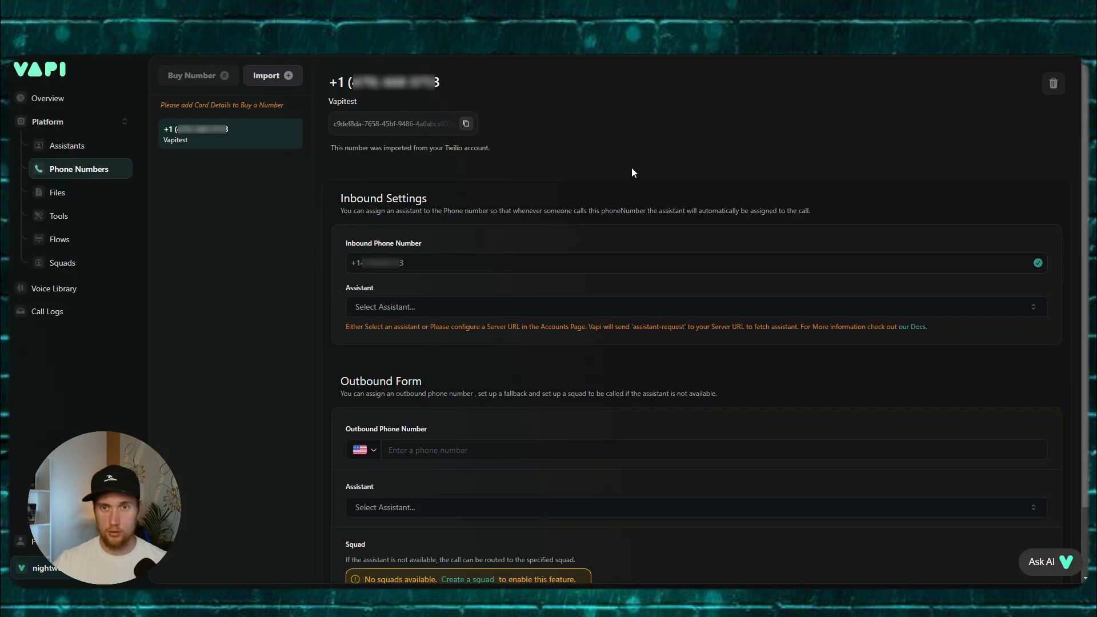
{"action": "key", "text": "ctrl+t"}
{"action": "type", "text": "post"}
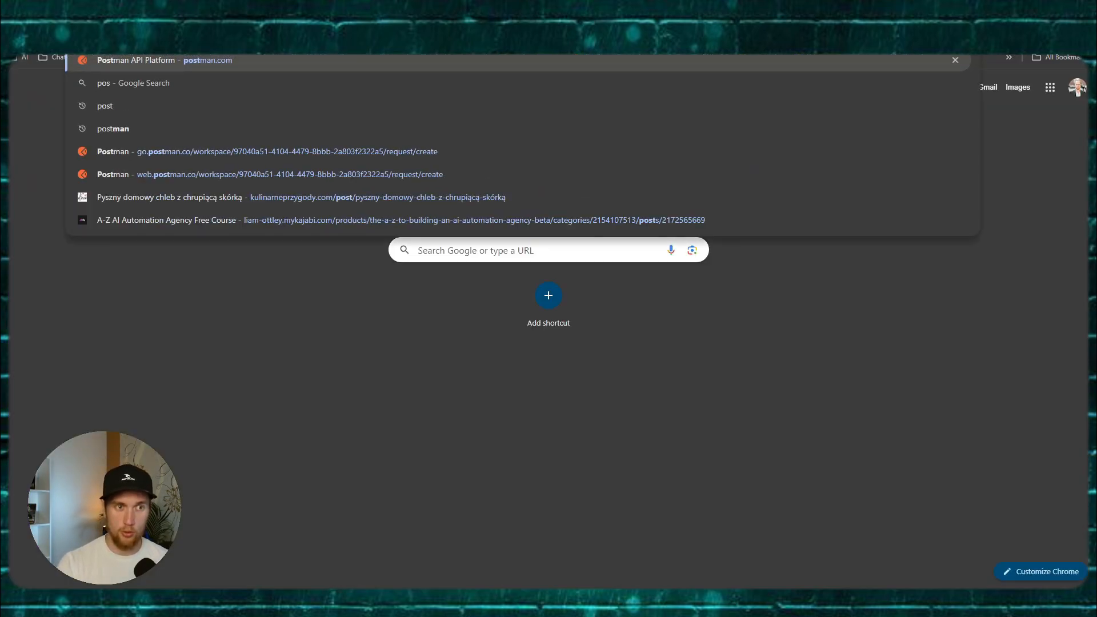
{"action": "key", "text": "Return"}
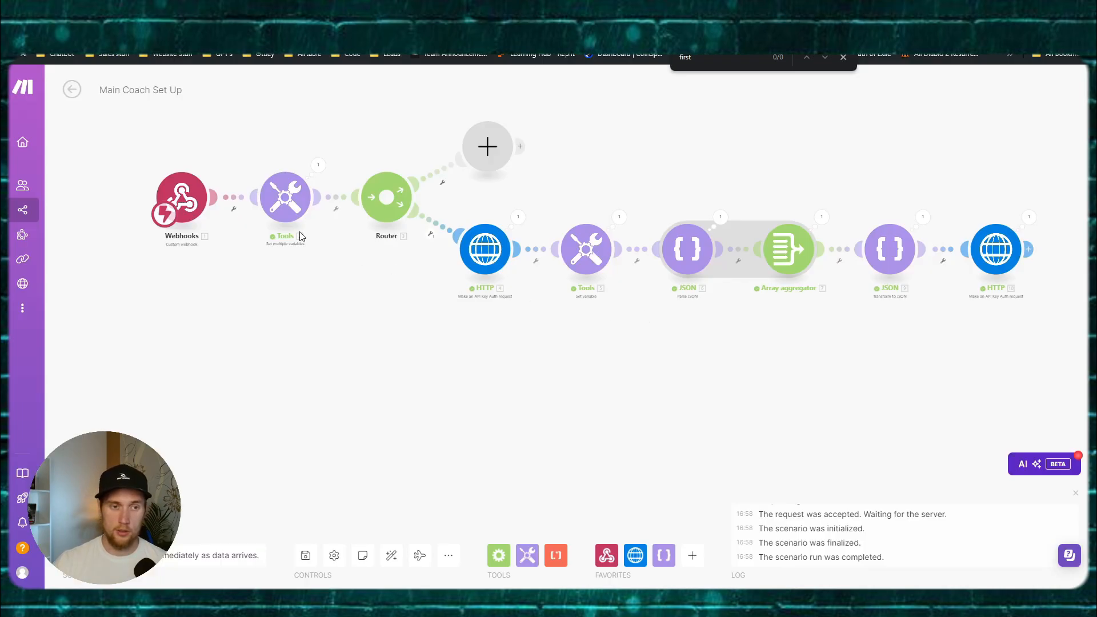
{"action": "left_click", "coordinate": [192, 188]}
{"action": "left_click", "coordinate": [415, 220]}
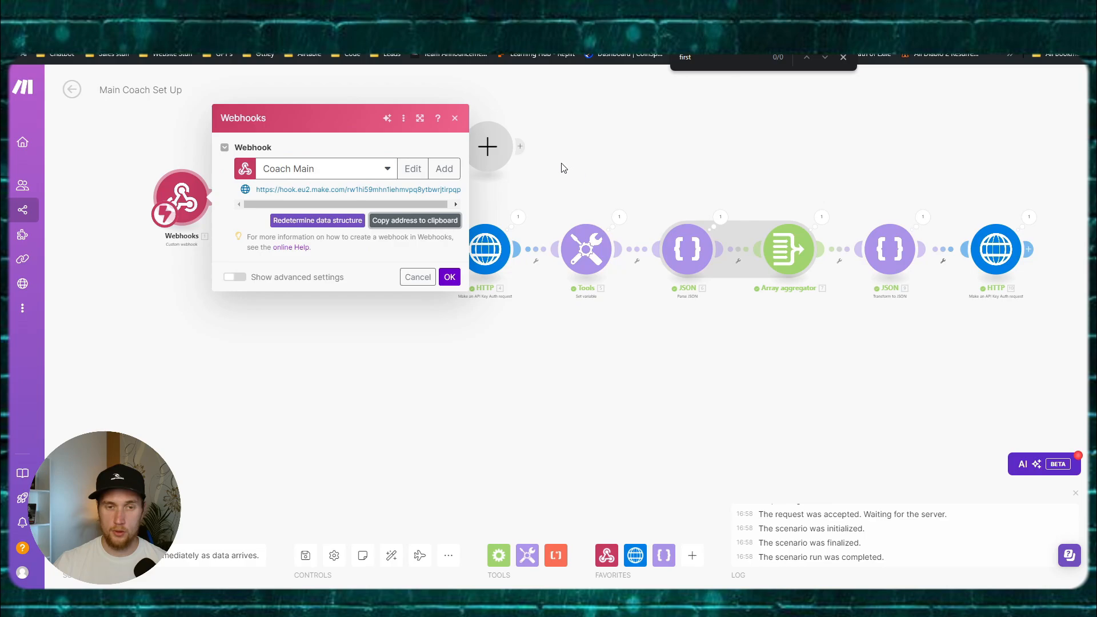
{"action": "left_click", "coordinate": [455, 119]}
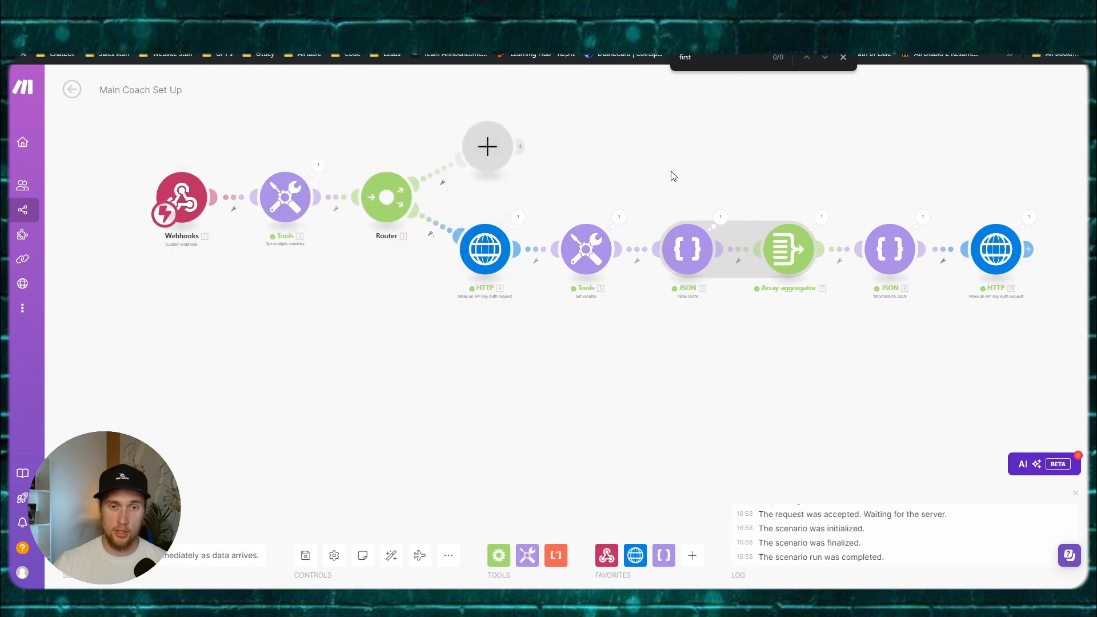
{"action": "key", "text": "alt+Tab"}
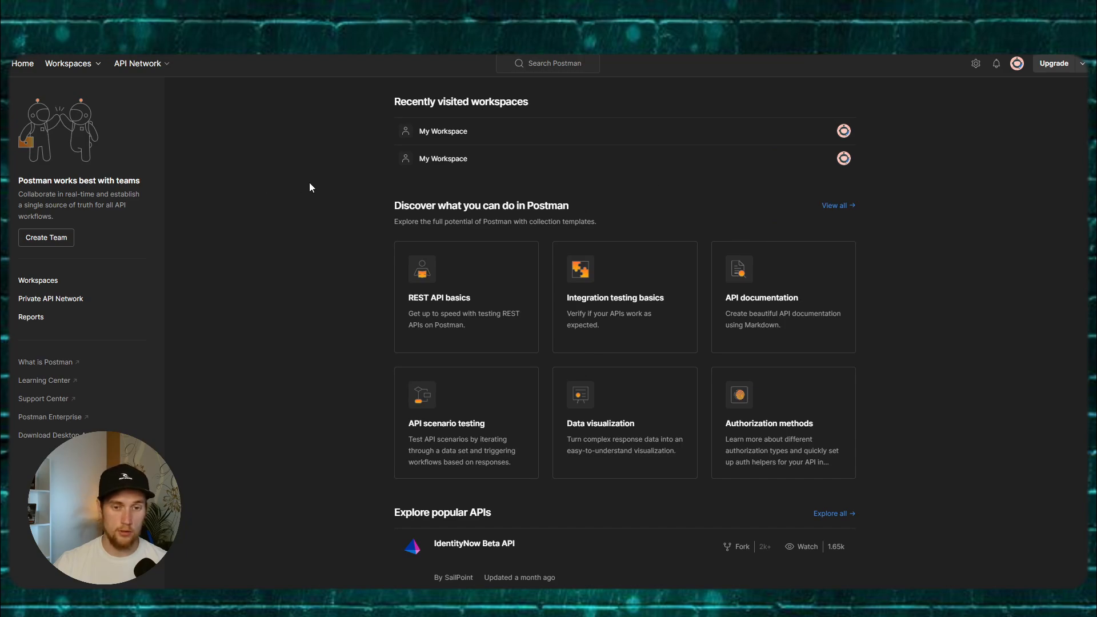
Step: Create a new POST request in My Workspace using the pasted Make webhook URL
{"action": "left_click", "coordinate": [777, 143]}
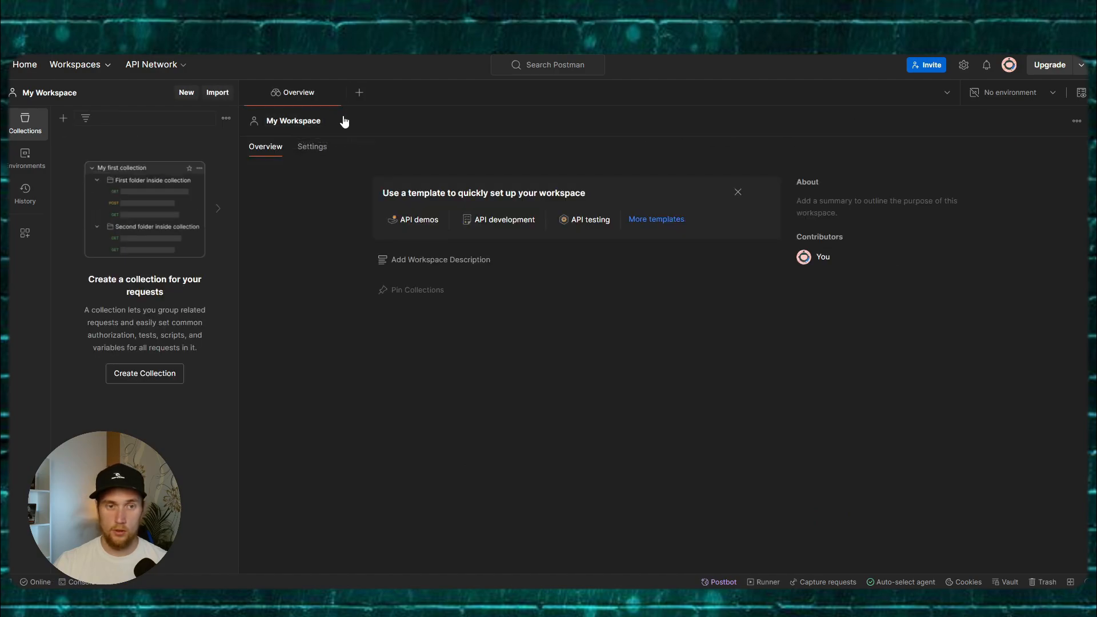
{"action": "left_click", "coordinate": [360, 93]}
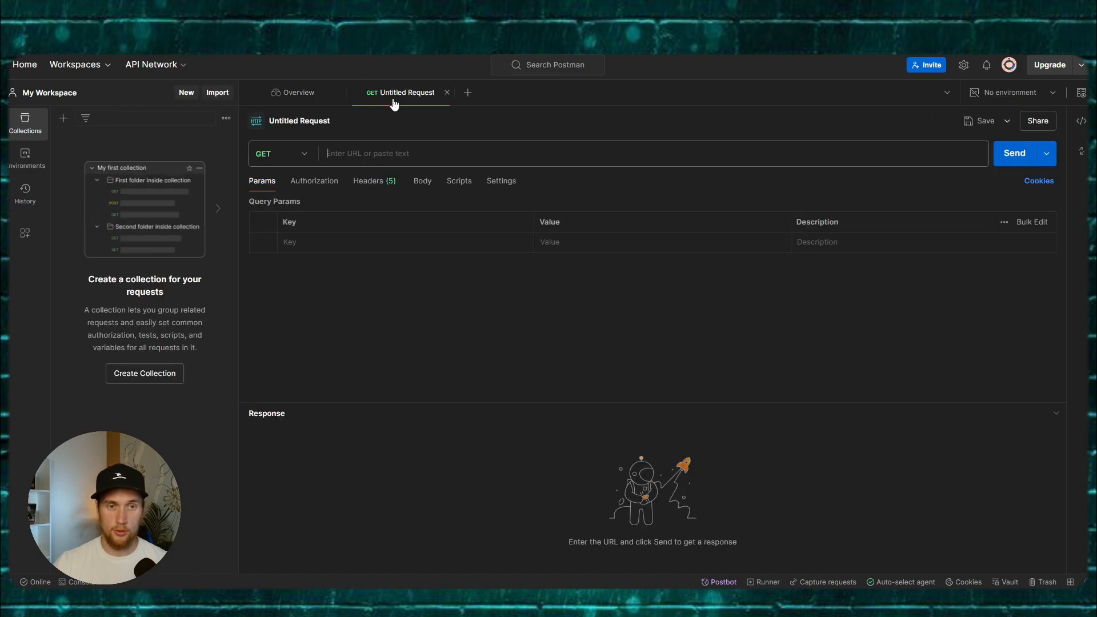
{"action": "left_click", "coordinate": [304, 154]}
{"action": "left_click", "coordinate": [280, 204]}
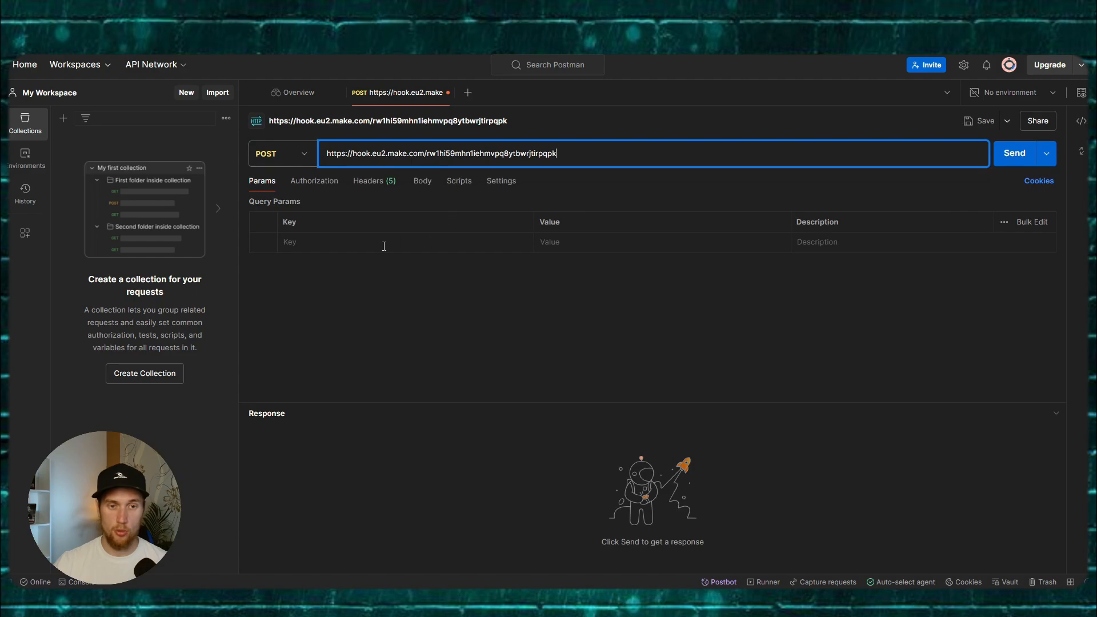
Step: Give the request a raw JSON body of {"test": "test"}
{"action": "left_click", "coordinate": [423, 182]}
{"action": "left_click", "coordinate": [463, 204]}
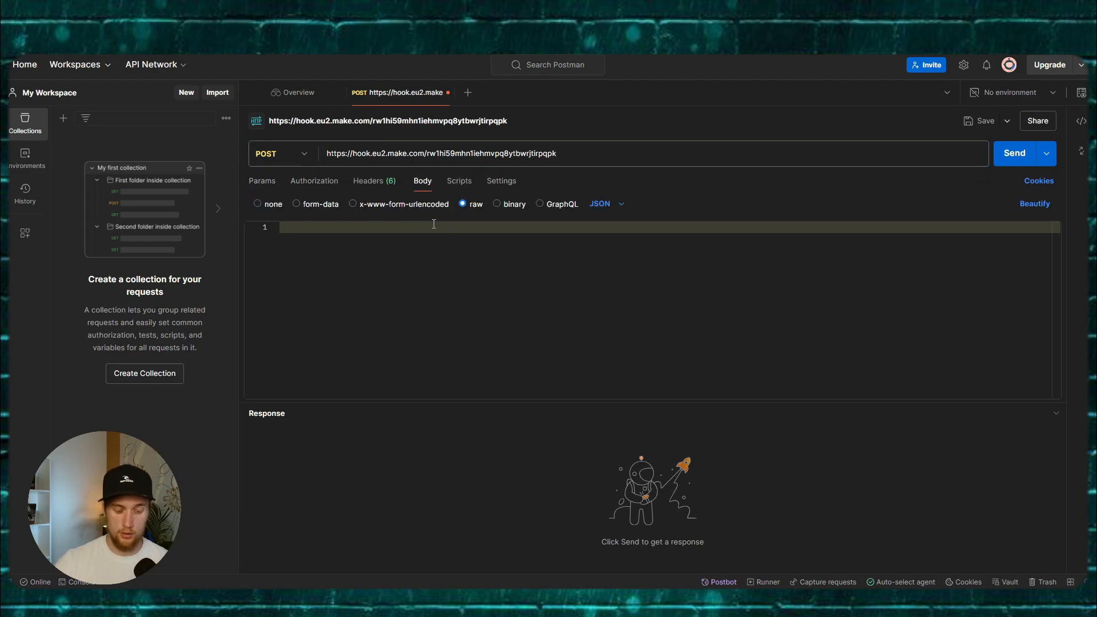
{"action": "type", "text": "{"}
{"action": "key", "text": "Return"}
{"action": "type", "text": "\""}
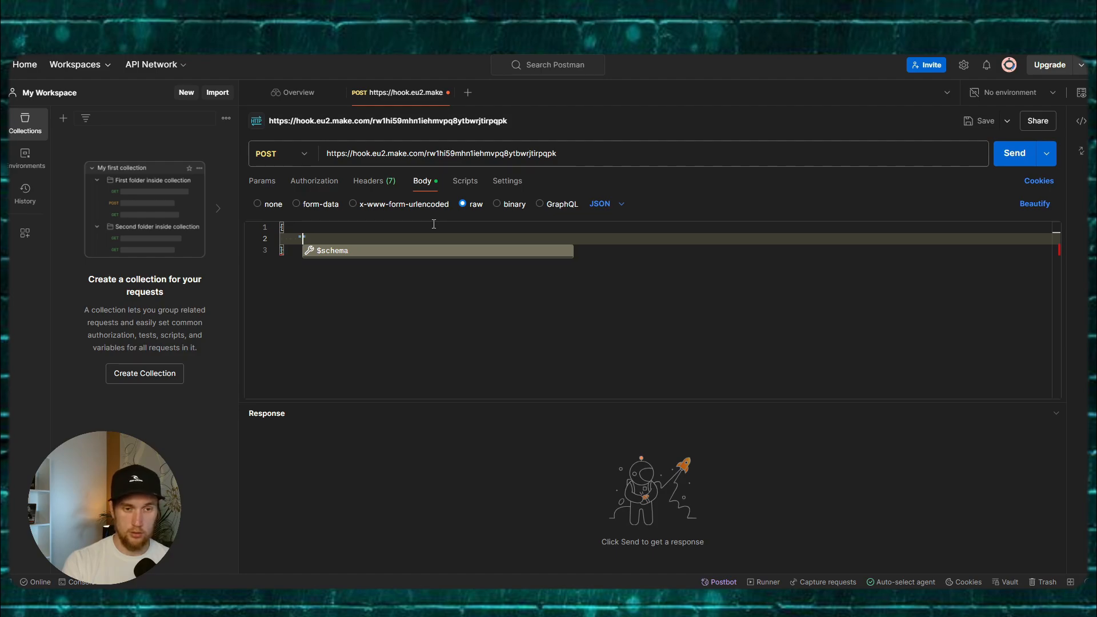
{"action": "type", "text": "test\": \"test"}
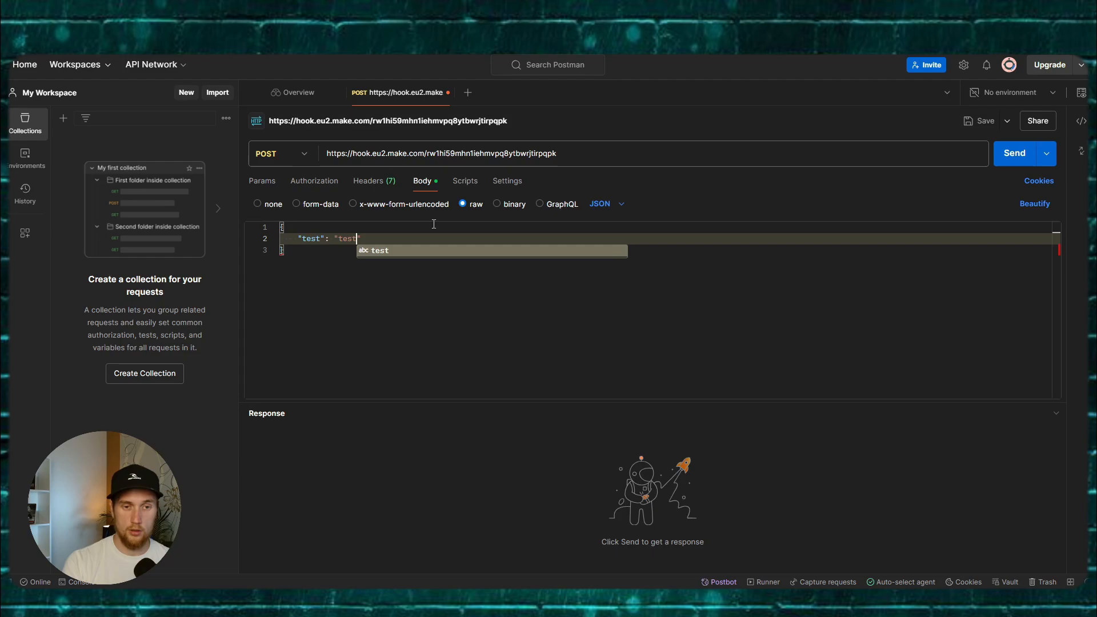
{"action": "key", "text": "Right"}
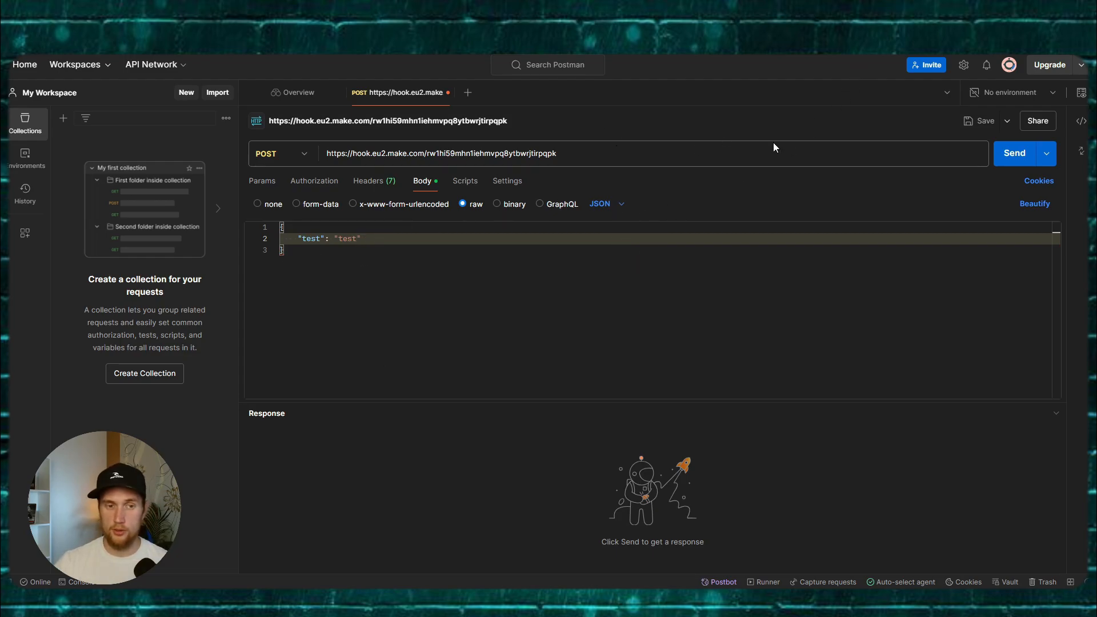
{"action": "left_click", "coordinate": [609, 253]}
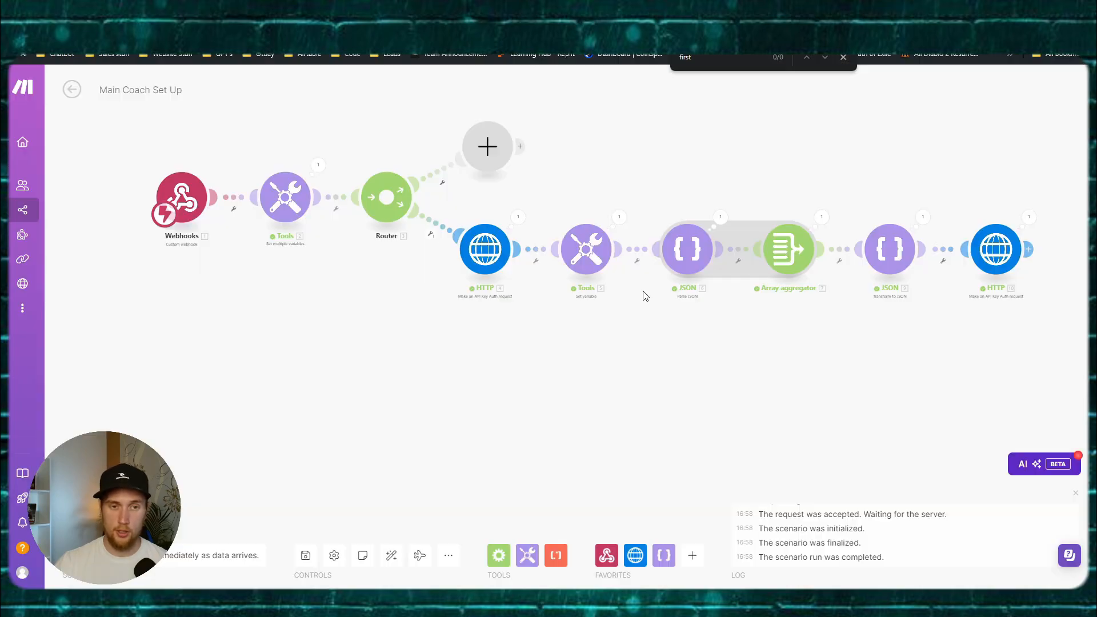
Step: Run the scenario once and trigger it with the Postman test request
{"action": "left_click_drag", "start_coordinate": [338, 311], "coordinate": [324, 358]}
{"action": "left_click", "coordinate": [95, 522]}
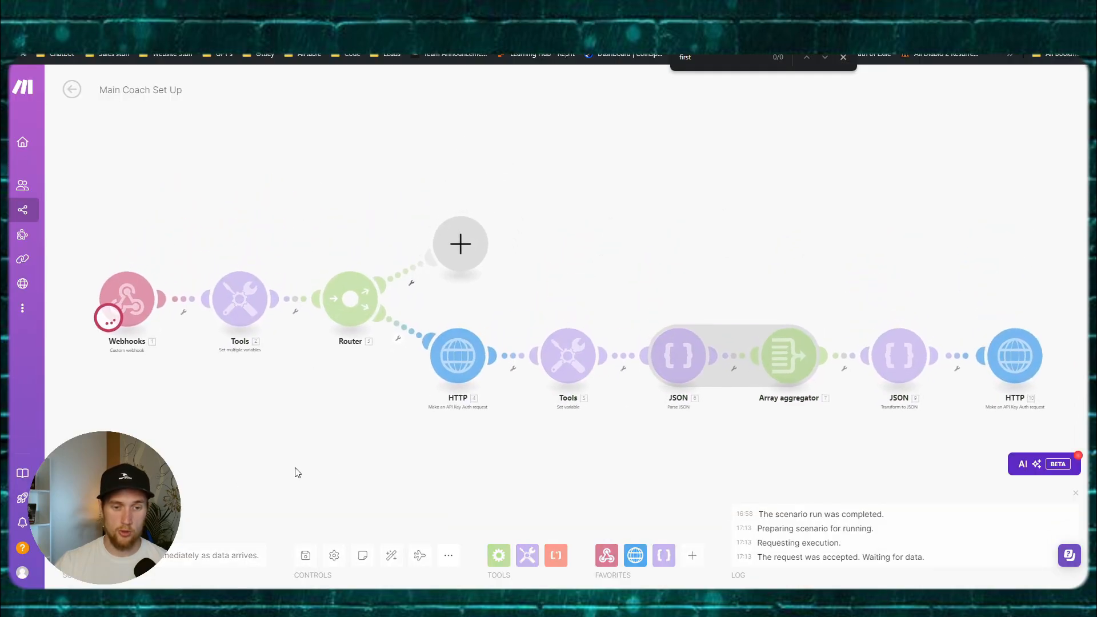
{"action": "key", "text": "alt+Tab"}
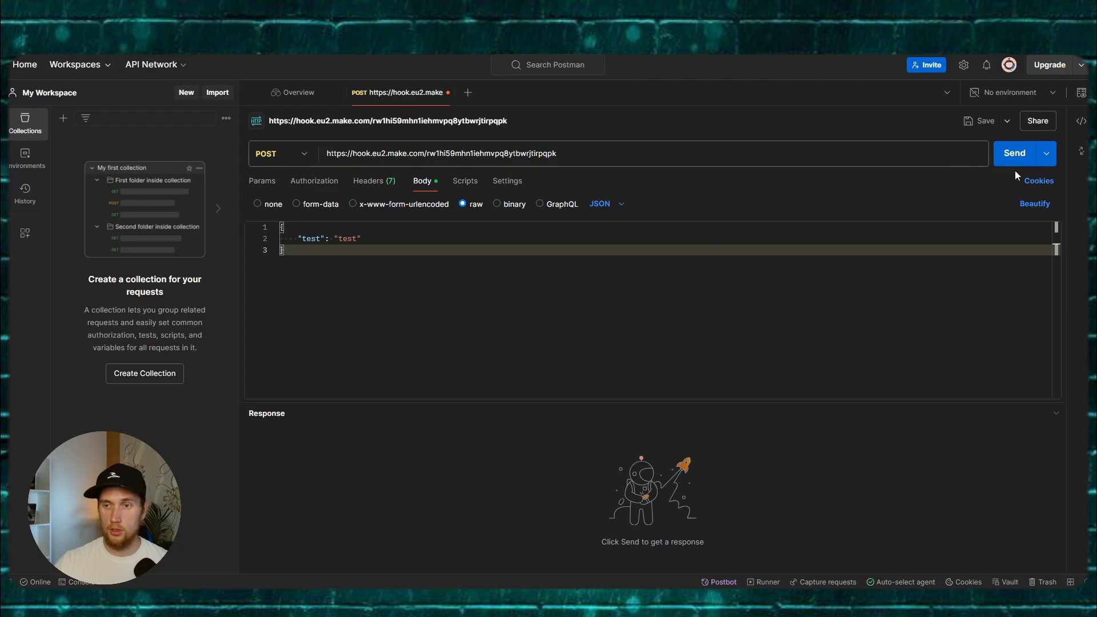
{"action": "left_click", "coordinate": [1015, 153]}
{"action": "key", "text": "alt+Tab"}
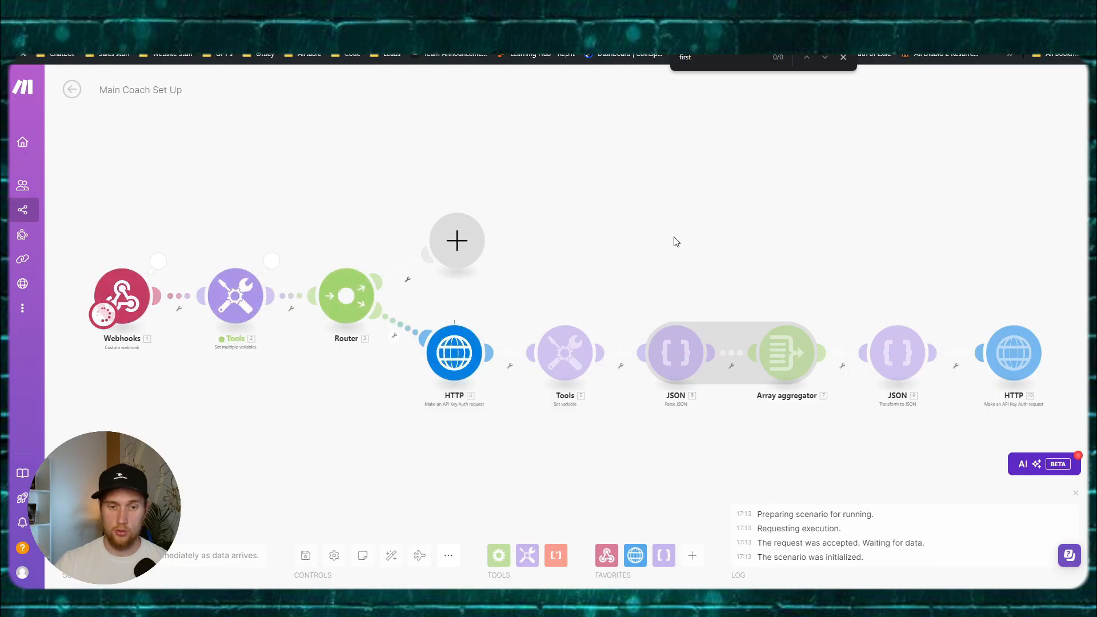
Step: After the Vapi call's error, set the HTTP body's customer extension to a single space
{"action": "left_click", "coordinate": [795, 277]}
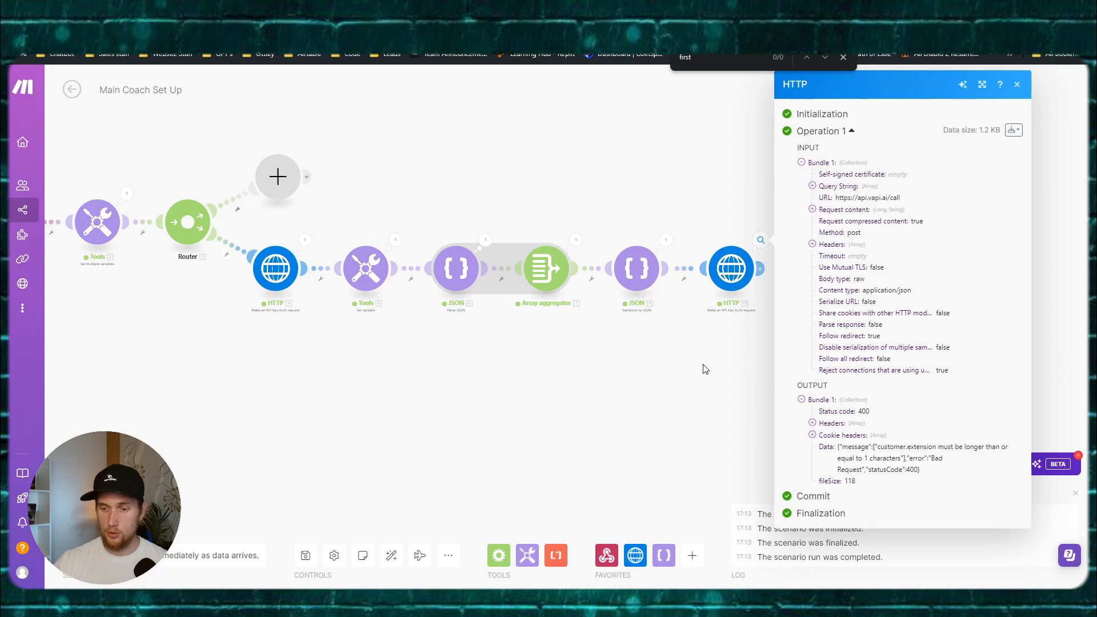
{"action": "left_click", "coordinate": [734, 273]}
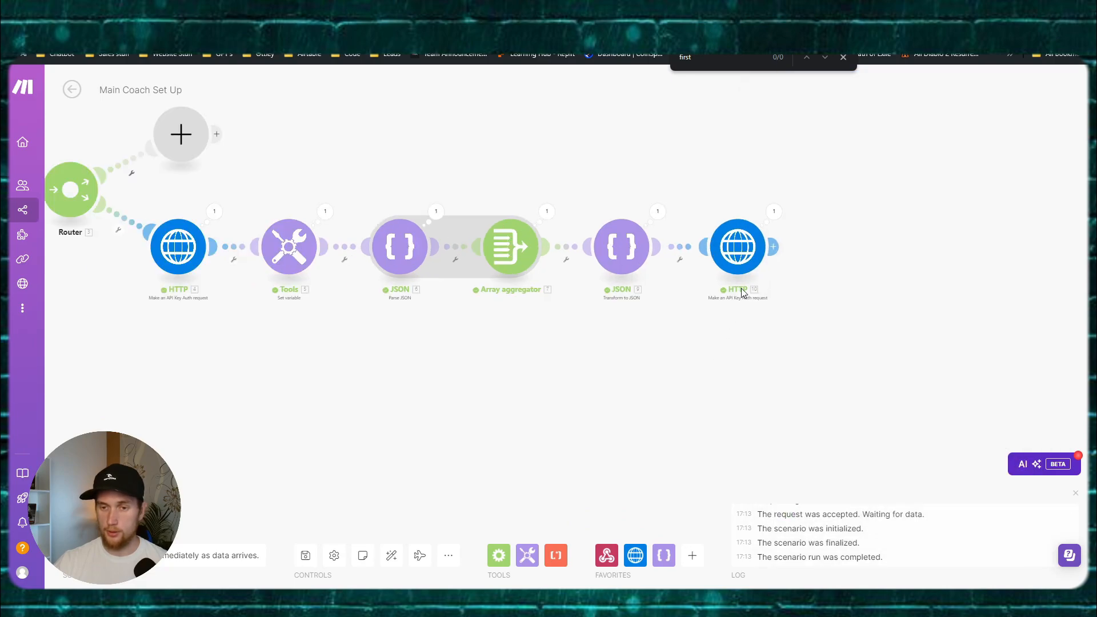
{"action": "scroll", "coordinate": [889, 346], "scroll_direction": "down", "scroll_amount": 6}
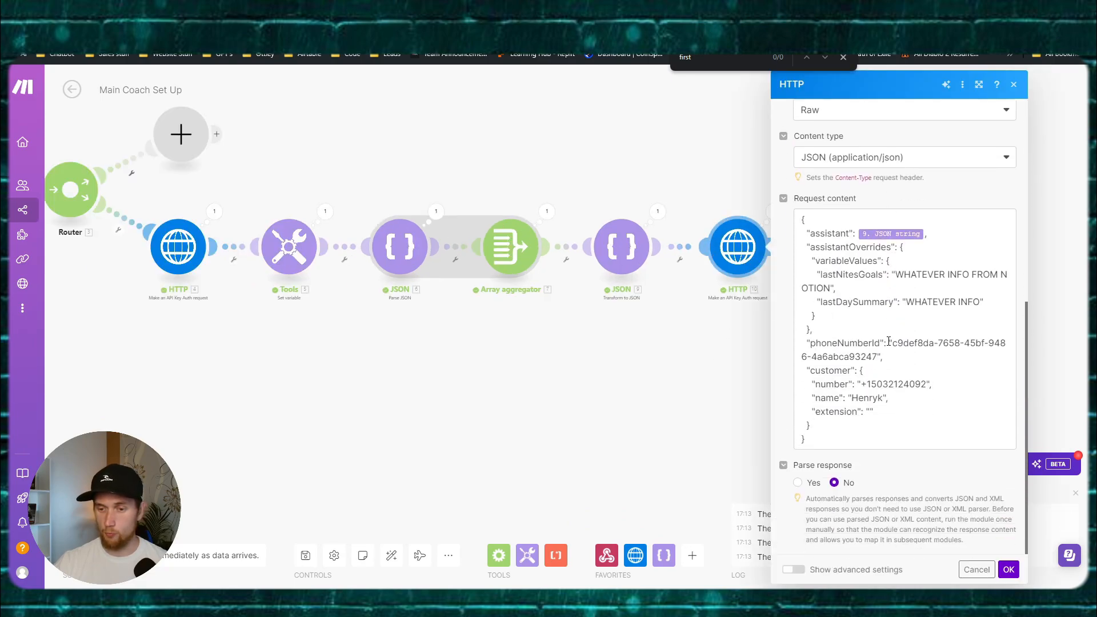
{"action": "left_click", "coordinate": [889, 341]}
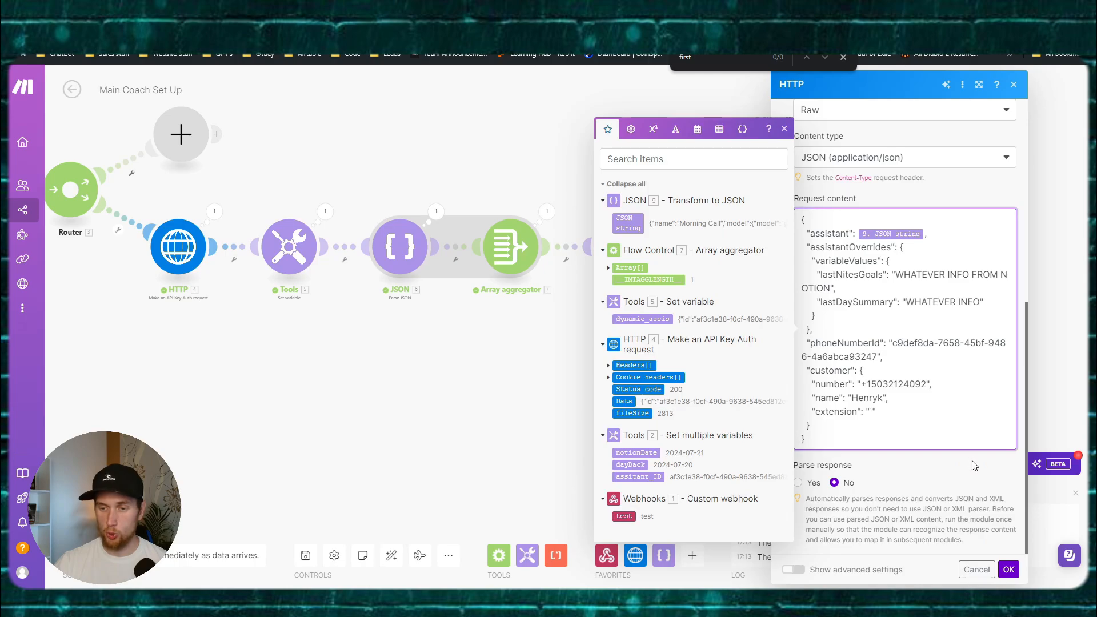
{"action": "left_click", "coordinate": [1008, 569]}
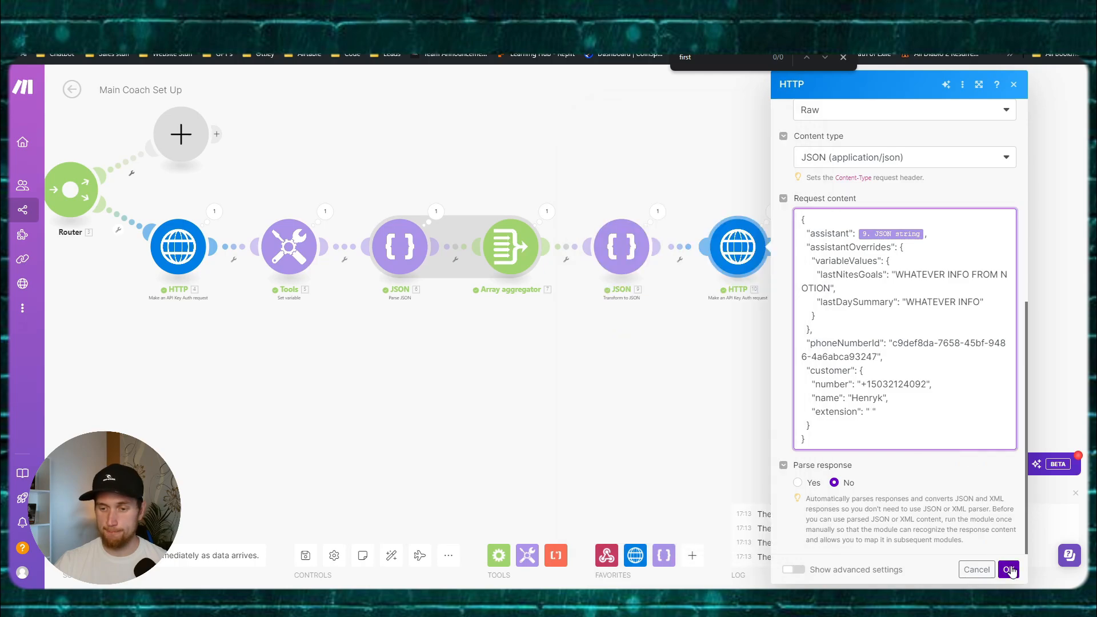
Step: Save the scenario, run it once and resend the Postman test request
{"action": "left_click", "coordinate": [306, 553]}
{"action": "left_click", "coordinate": [98, 523]}
{"action": "key", "text": "alt+Tab"}
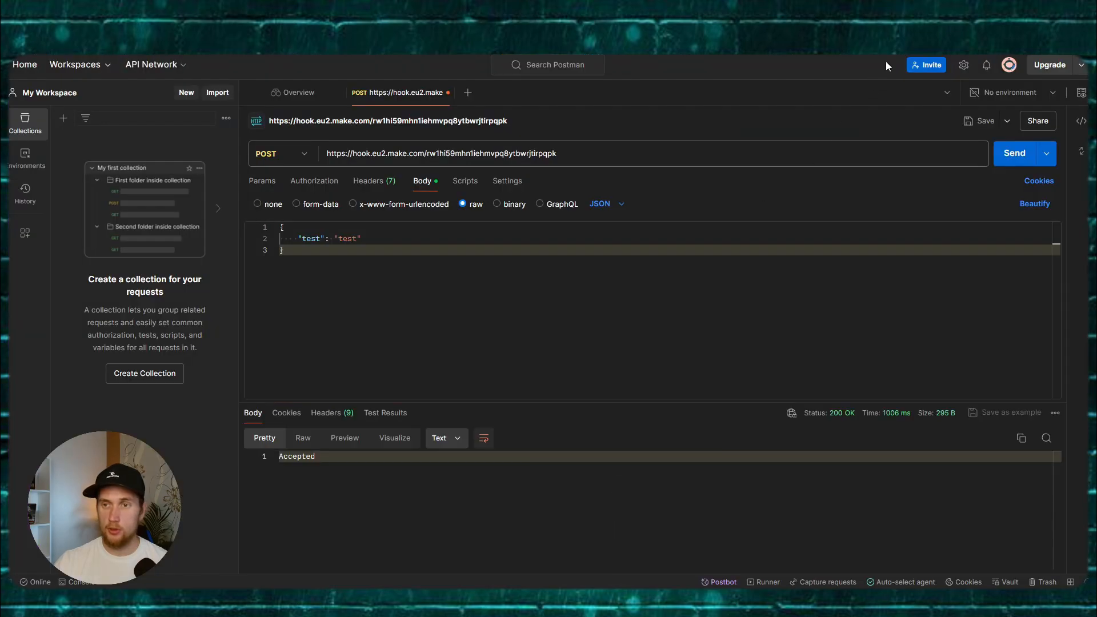
{"action": "left_click", "coordinate": [994, 152]}
{"action": "key", "text": "alt+Tab"}
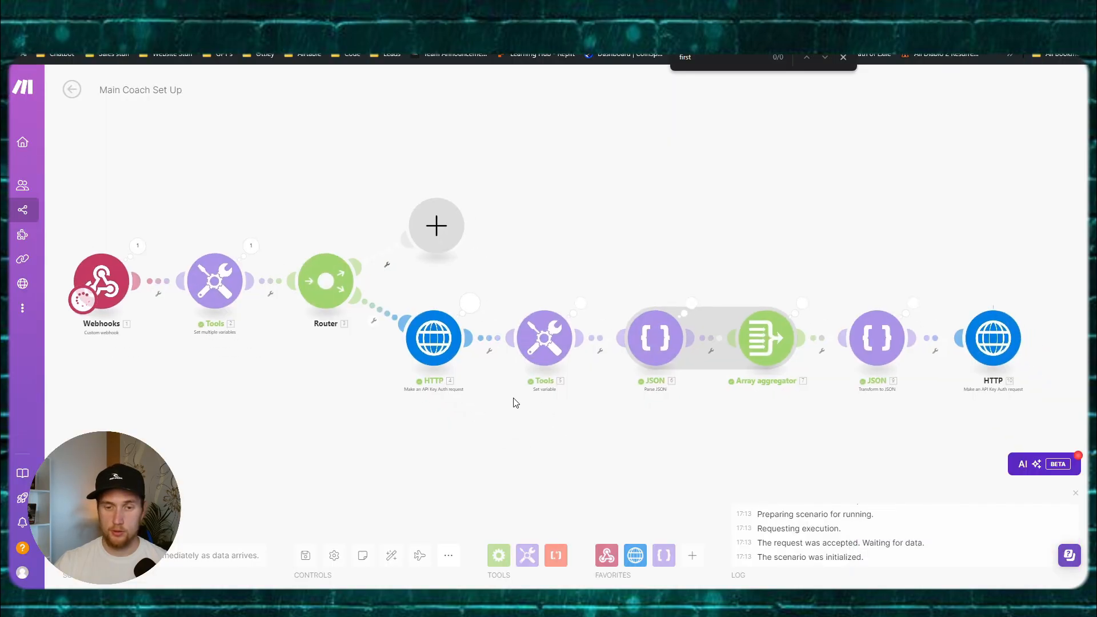
{"action": "left_click", "coordinate": [852, 250]}
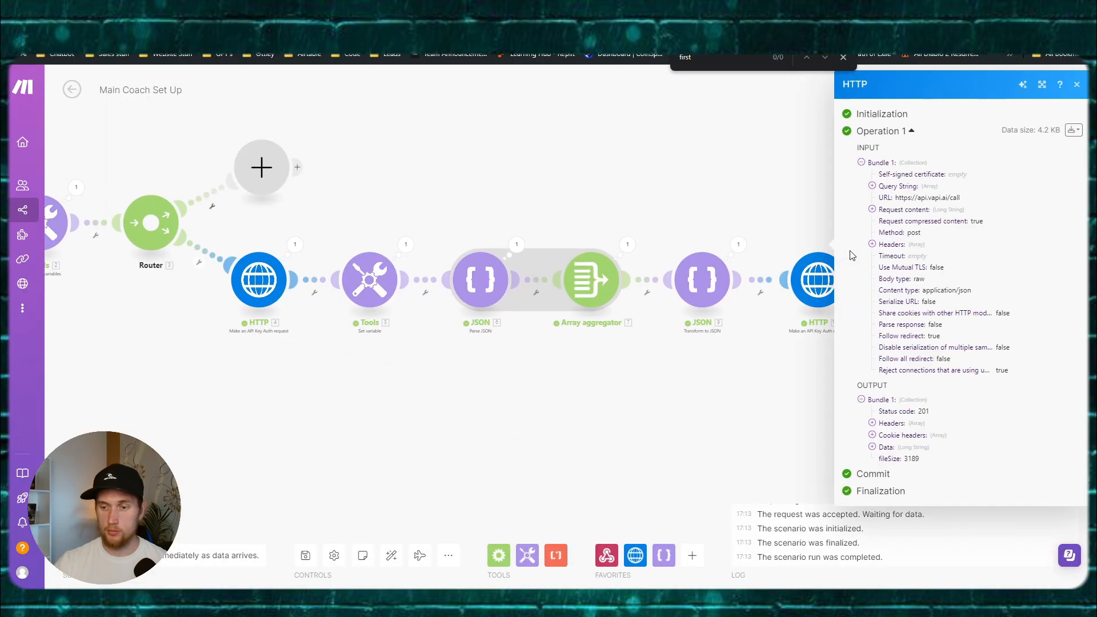
{"action": "left_click", "coordinate": [718, 396]}
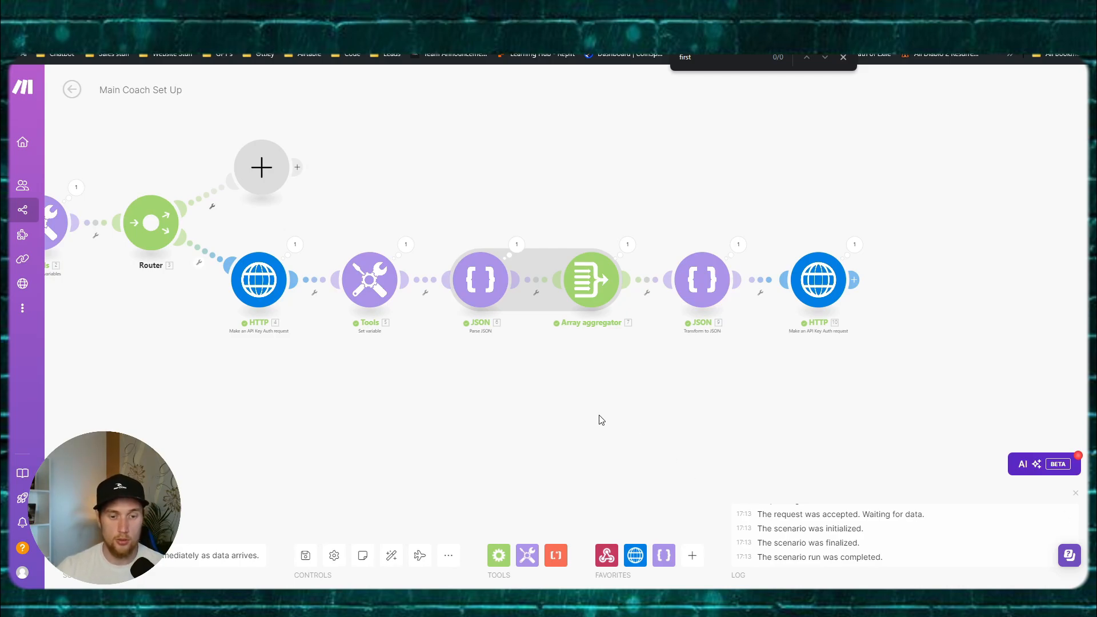
{"action": "left_click_drag", "start_coordinate": [522, 394], "coordinate": [598, 384]}
{"action": "scroll", "coordinate": [598, 384], "scroll_direction": "down", "scroll_amount": 3}
{"action": "scroll", "coordinate": [597, 385], "scroll_direction": "up", "scroll_amount": 2}
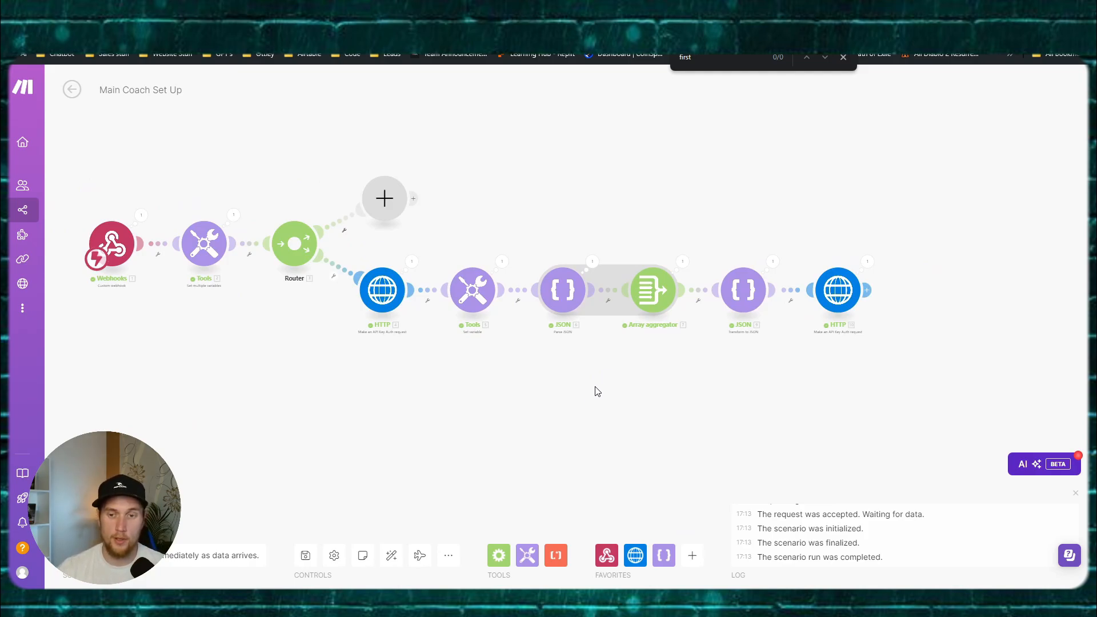
{"action": "left_click_drag", "start_coordinate": [875, 369], "coordinate": [359, 253]}
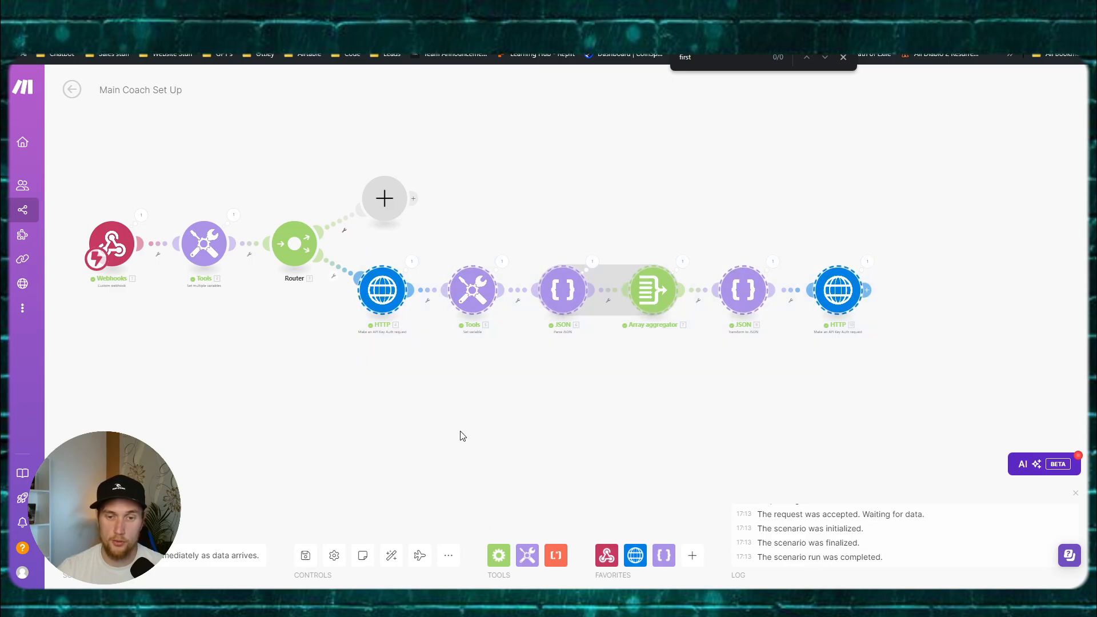
{"action": "left_click", "coordinate": [461, 436]}
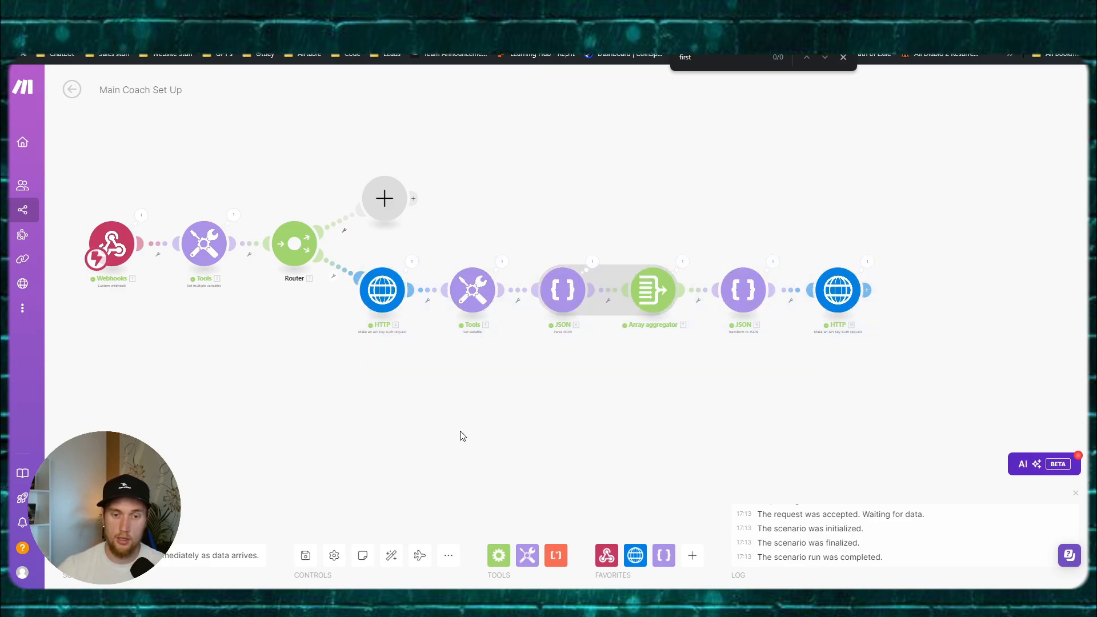
{"action": "left_click_drag", "start_coordinate": [465, 400], "coordinate": [479, 377]}
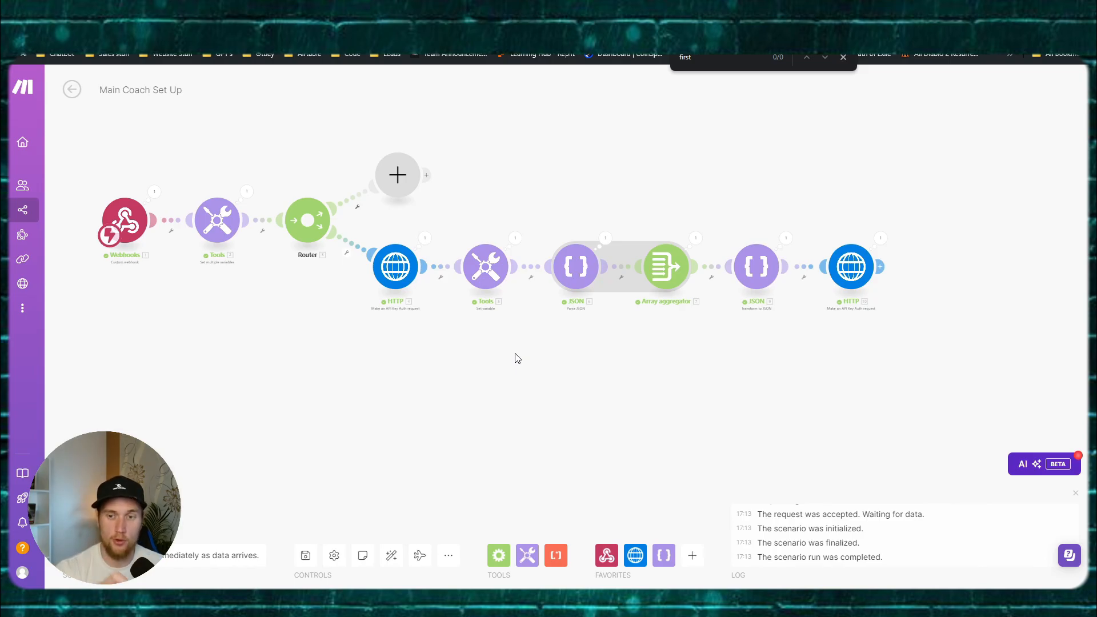
{"action": "left_click_drag", "start_coordinate": [516, 354], "coordinate": [515, 358]}
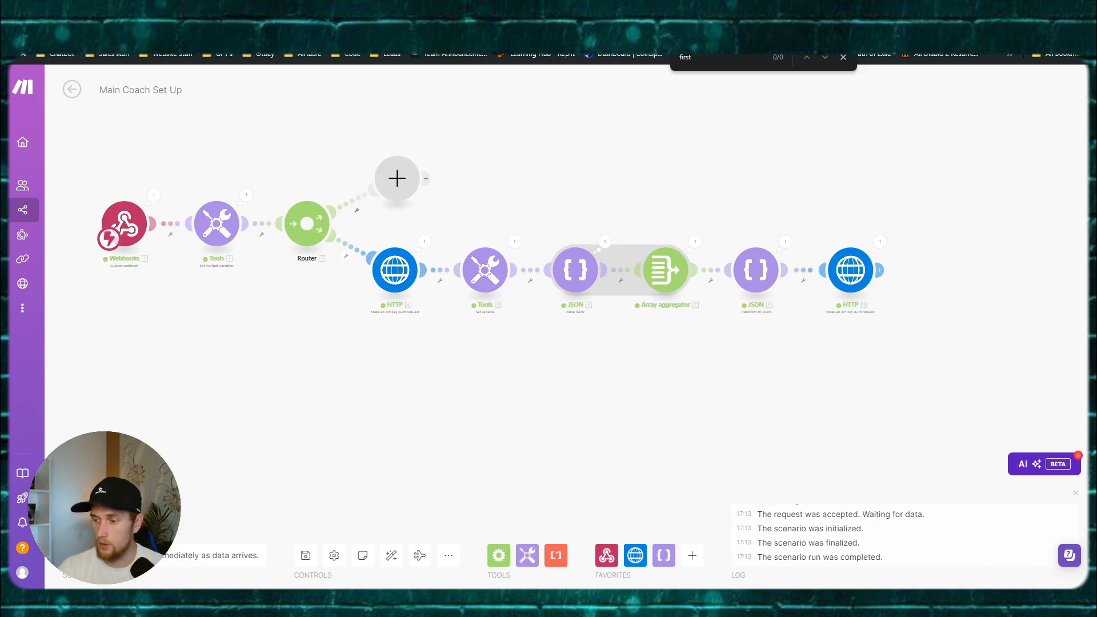
{"action": "key", "text": "alt+Tab"}
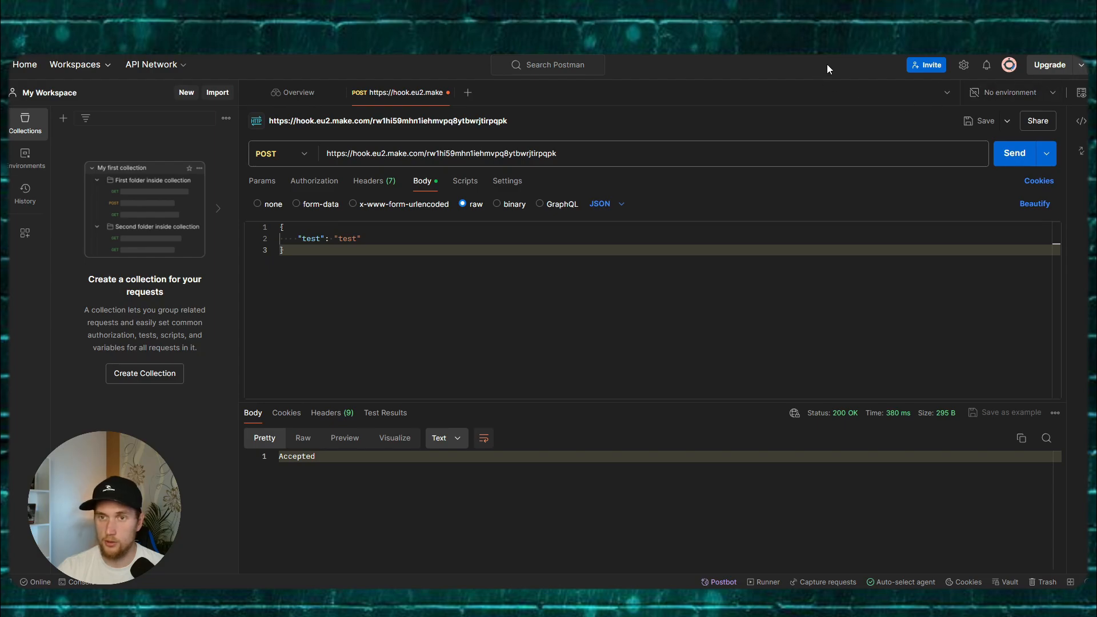
{"action": "key", "text": "alt+Tab"}
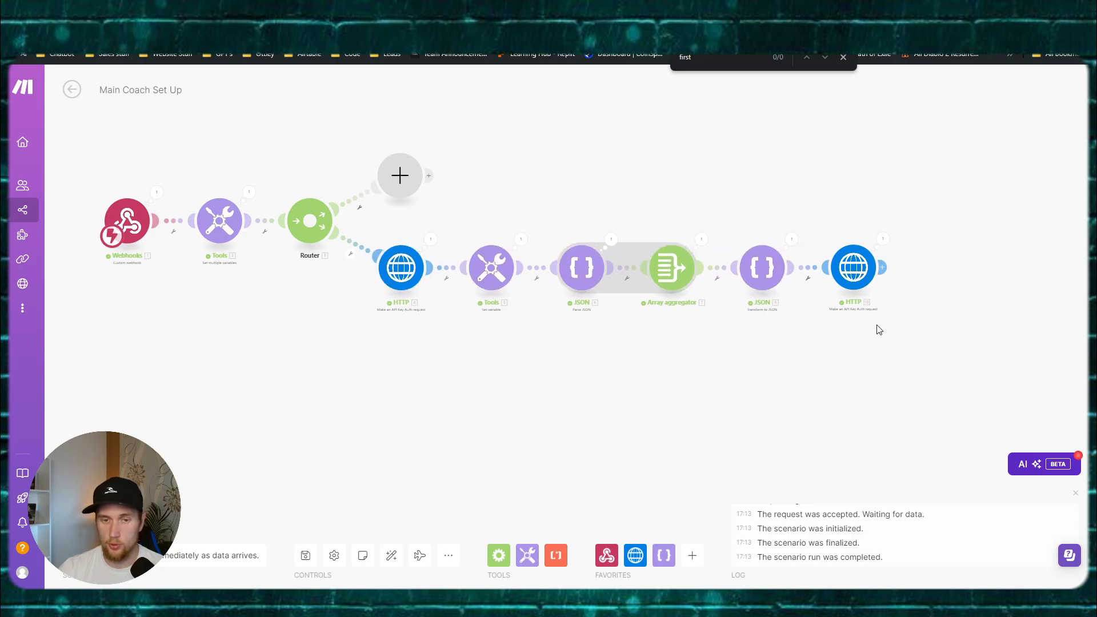
Step: Insert a Notion Search Objects module on the Router–HTTP route
{"action": "left_click_drag", "start_coordinate": [406, 269], "coordinate": [623, 269]}
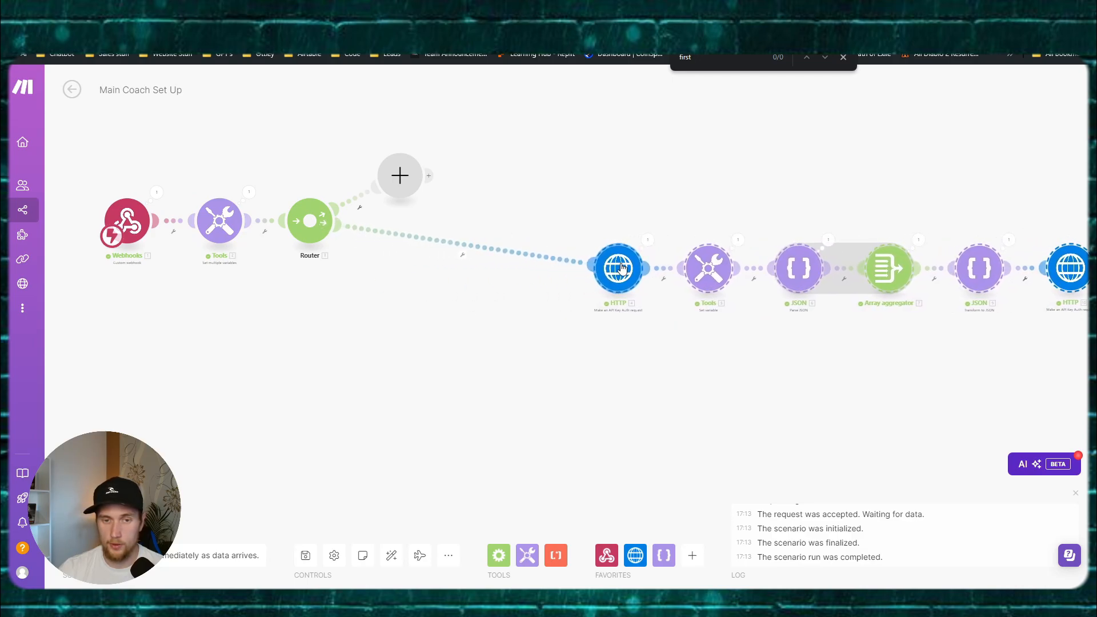
{"action": "right_click", "coordinate": [478, 247]}
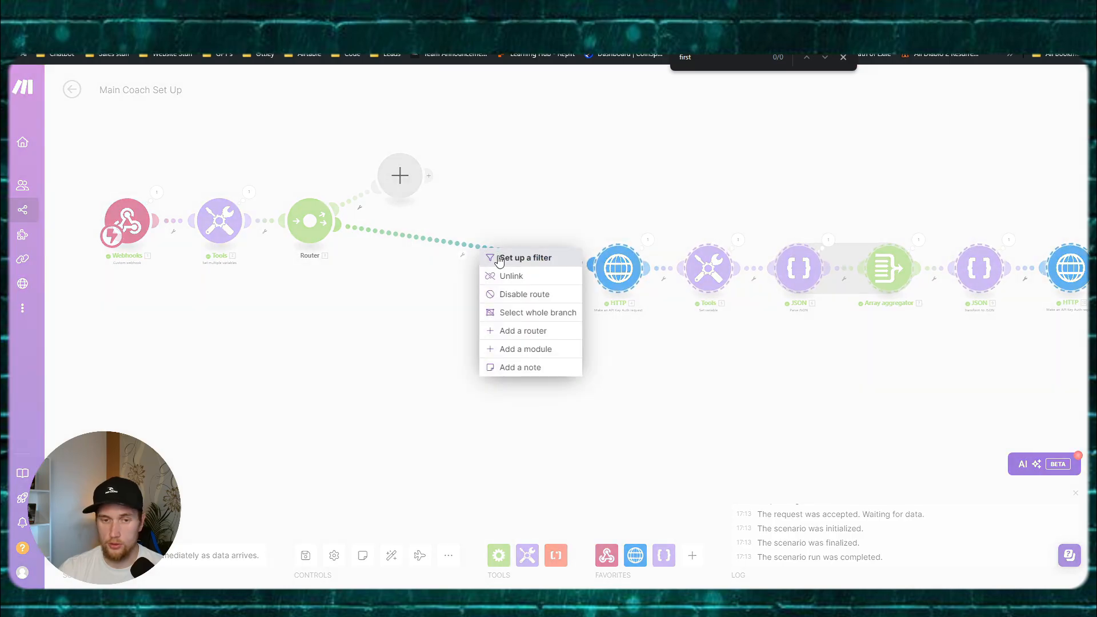
{"action": "left_click", "coordinate": [512, 346]}
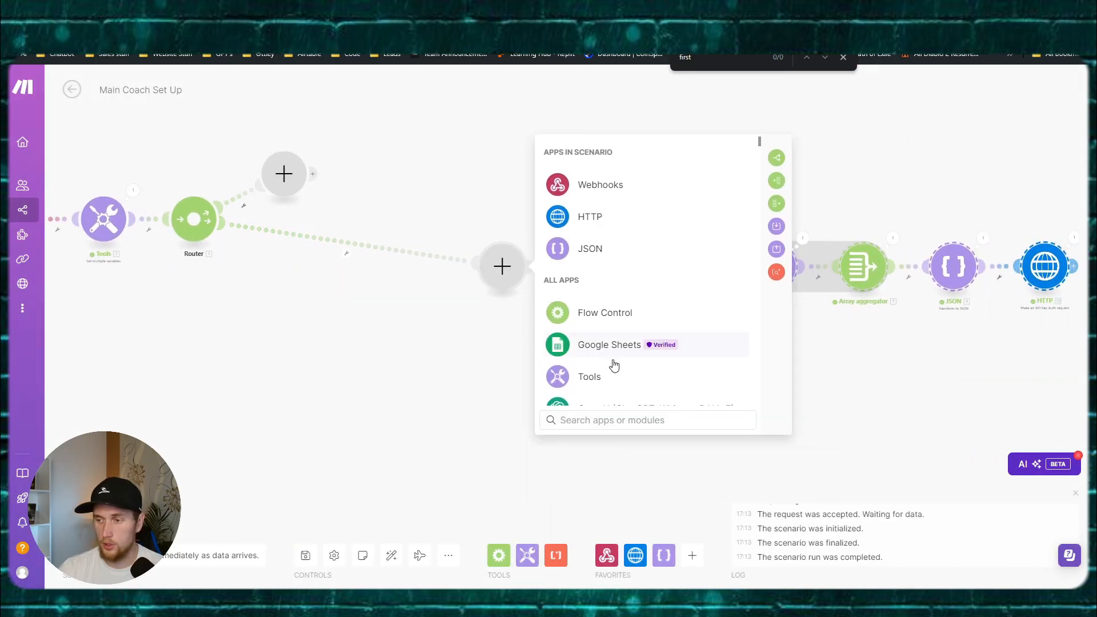
{"action": "type", "text": "searc"}
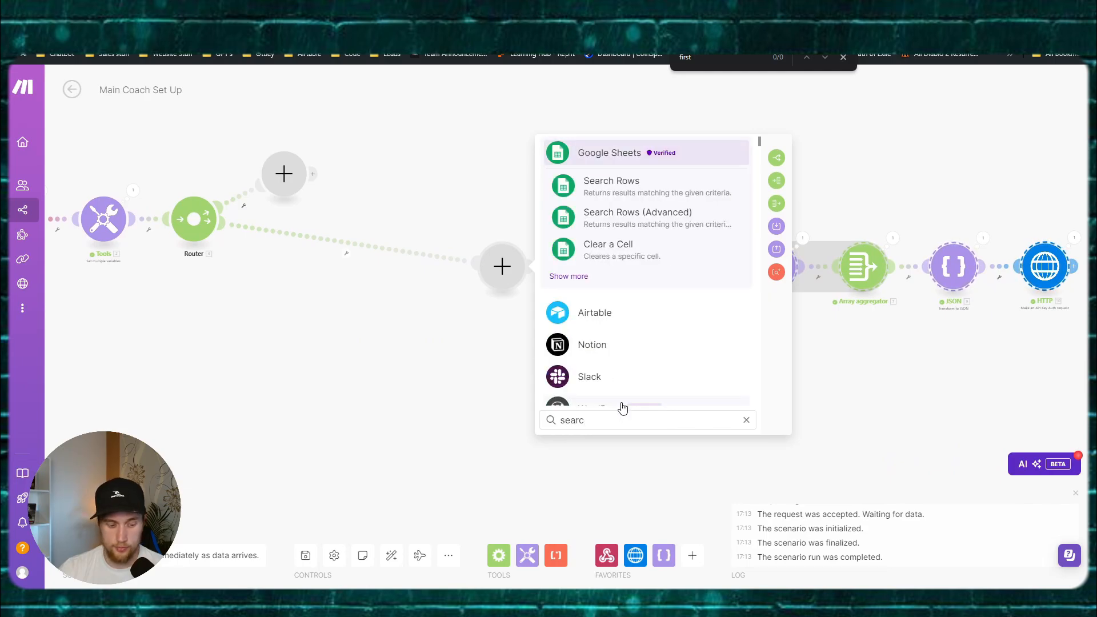
{"action": "type", "text": "h obje"}
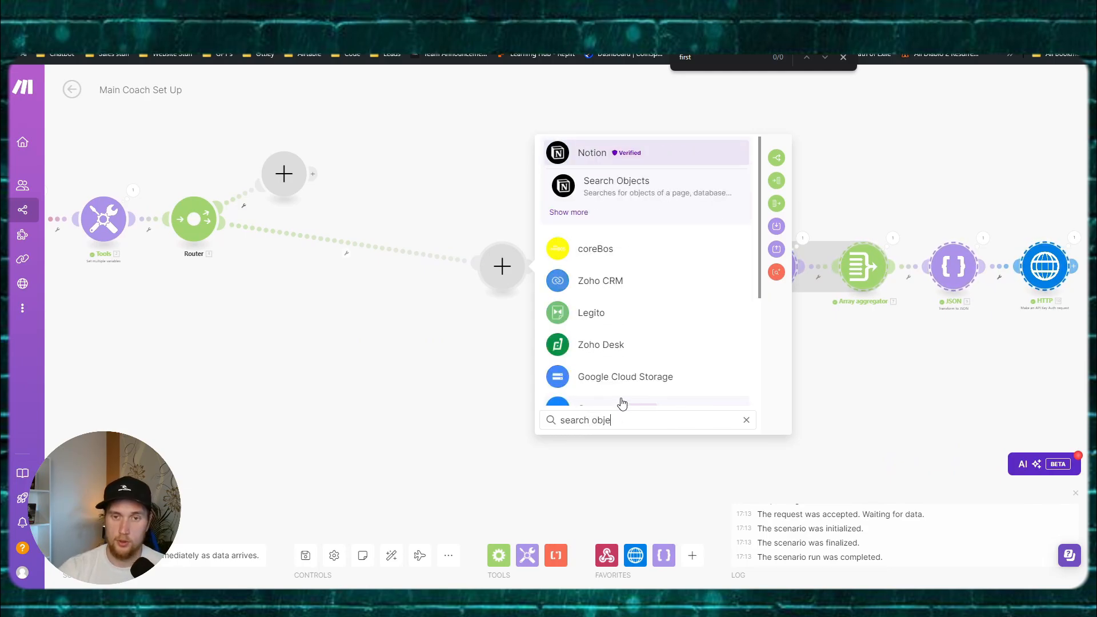
{"action": "left_click", "coordinate": [622, 182]}
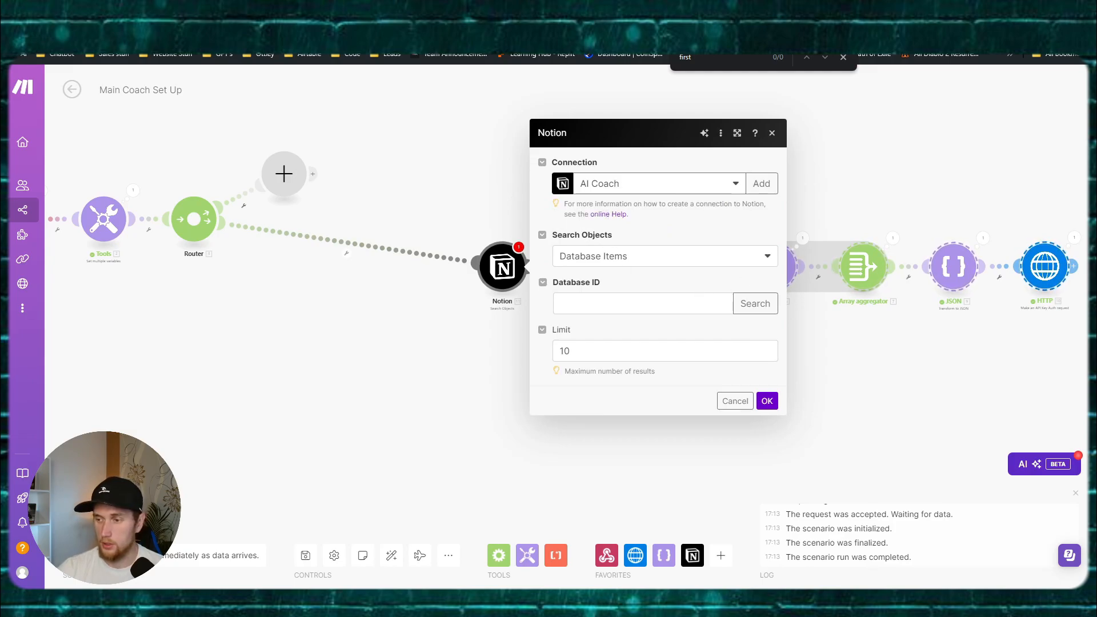
Step: Paste the copied Notion database ID, without its leading slash, into the module
{"action": "left_click", "coordinate": [607, 311]}
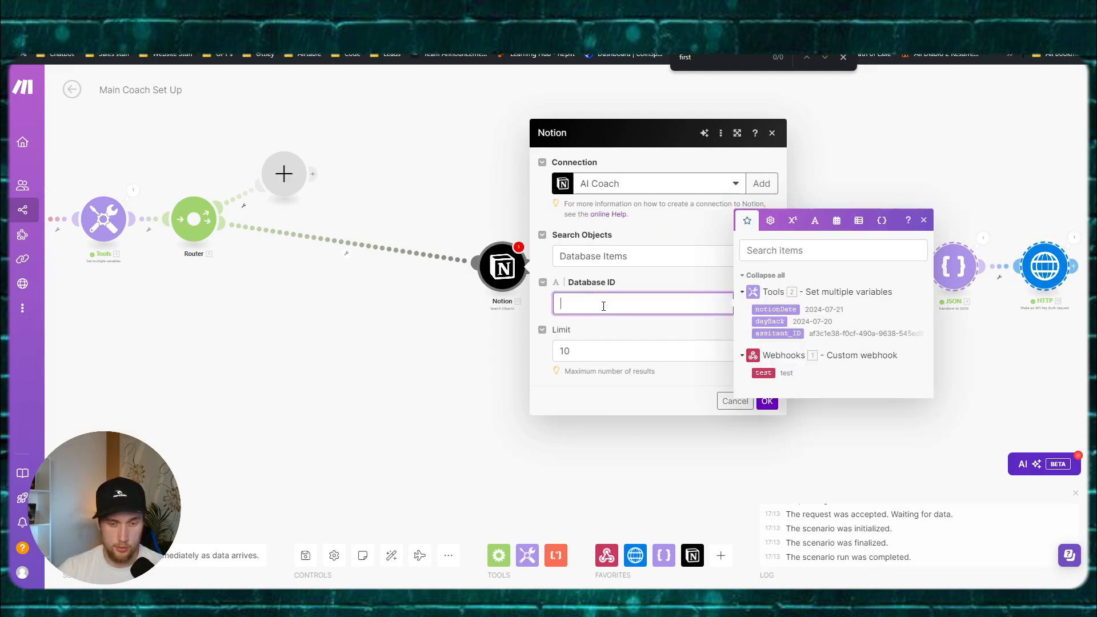
{"action": "key", "text": "super+v"}
{"action": "scroll", "coordinate": [670, 435], "scroll_direction": "down", "scroll_amount": 5}
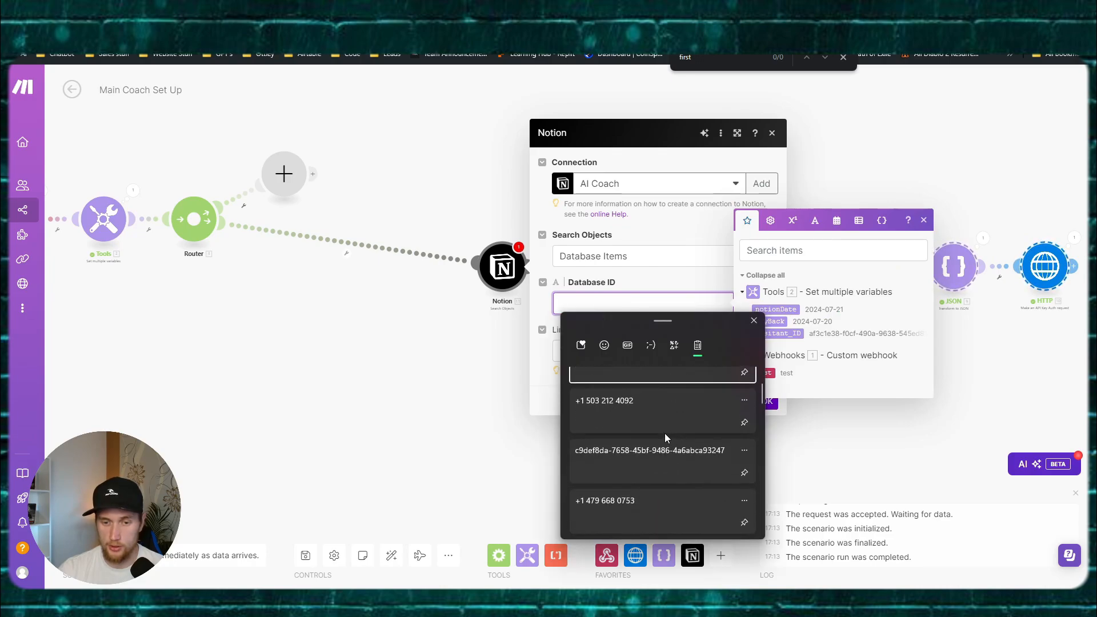
{"action": "scroll", "coordinate": [661, 430], "scroll_direction": "down", "scroll_amount": 6}
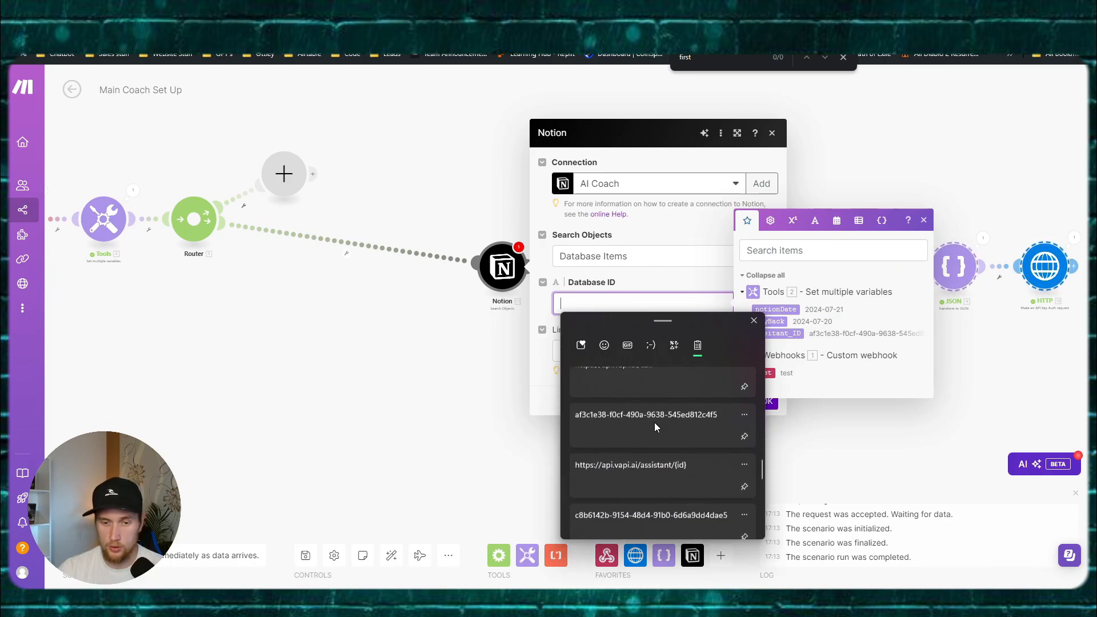
{"action": "scroll", "coordinate": [654, 422], "scroll_direction": "down", "scroll_amount": 3}
{"action": "left_click", "coordinate": [654, 423]}
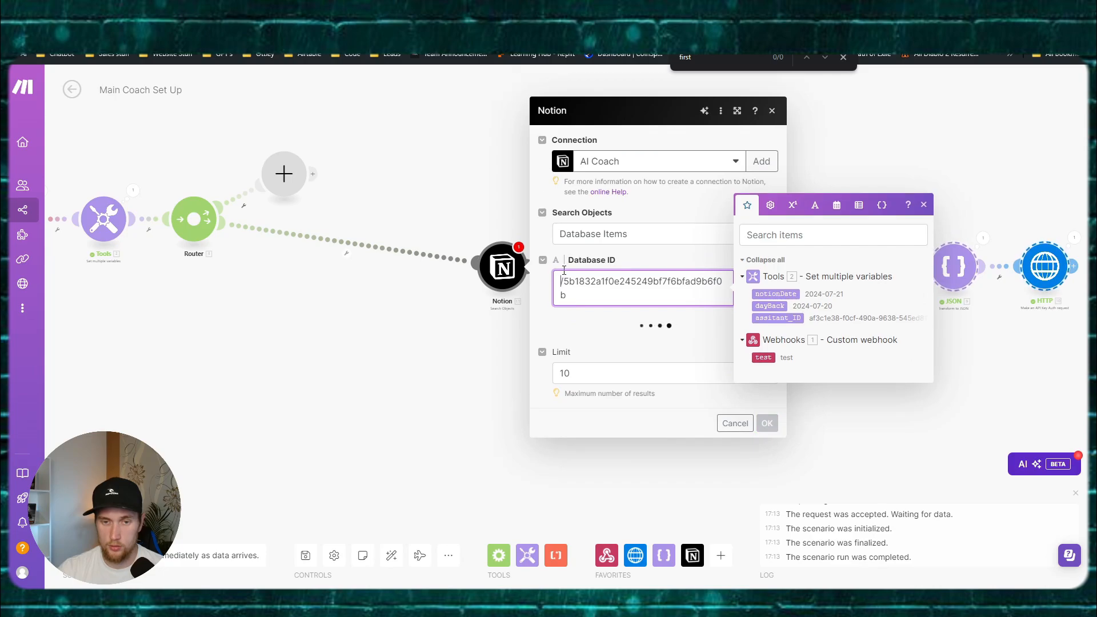
{"action": "key", "text": "BackSpace"}
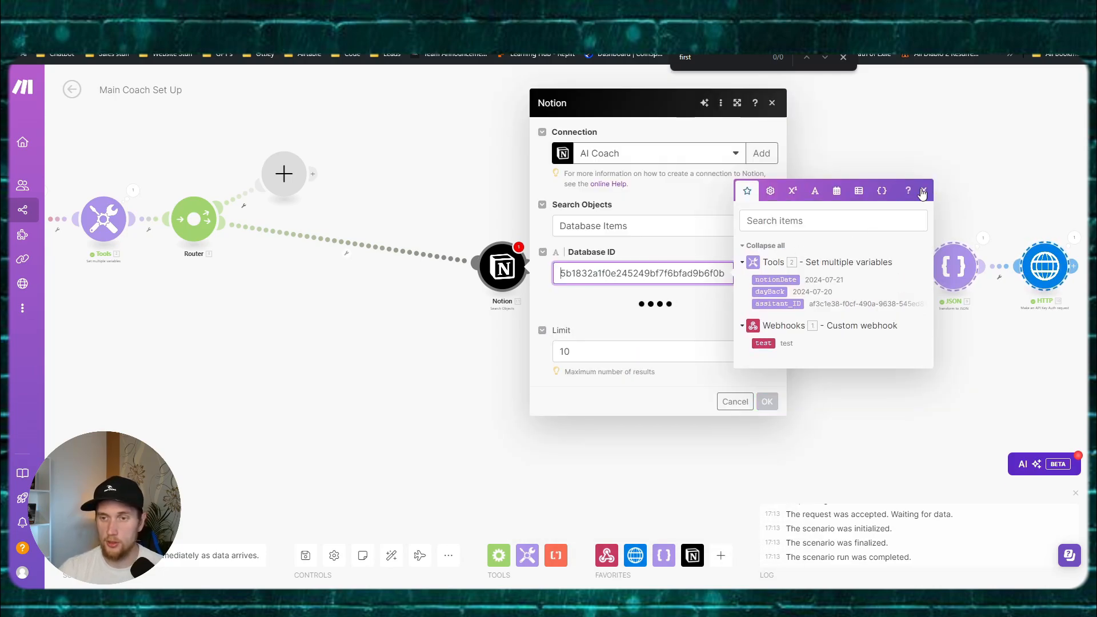
{"action": "left_click", "coordinate": [923, 190]}
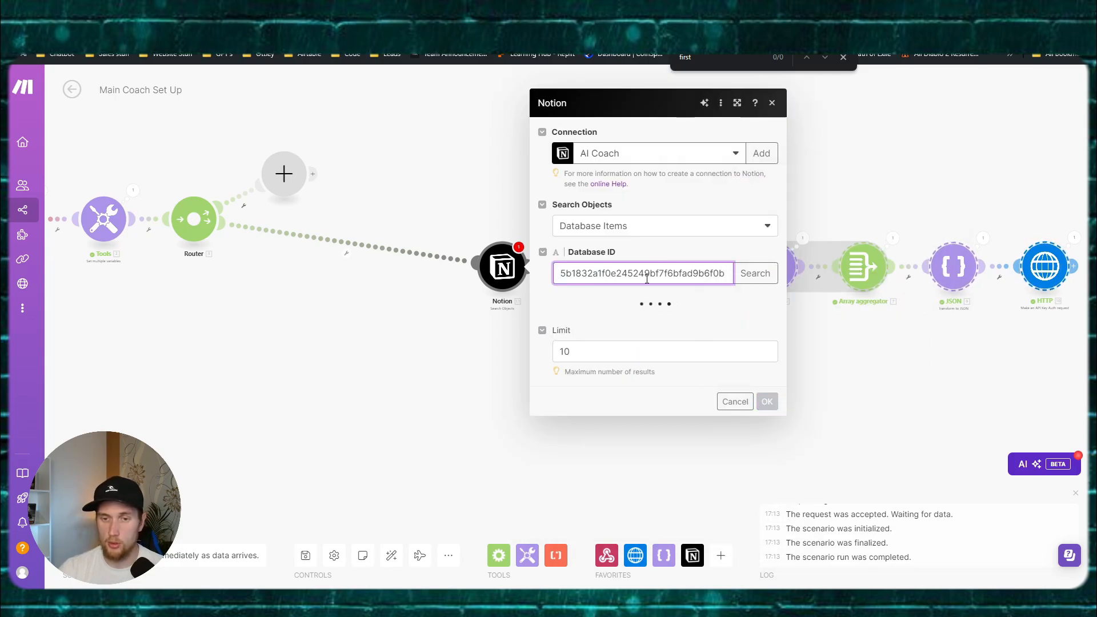
Step: Filter the search to Date (Date) with Text: Equals notionDate, and save the module
{"action": "left_click", "coordinate": [678, 306]}
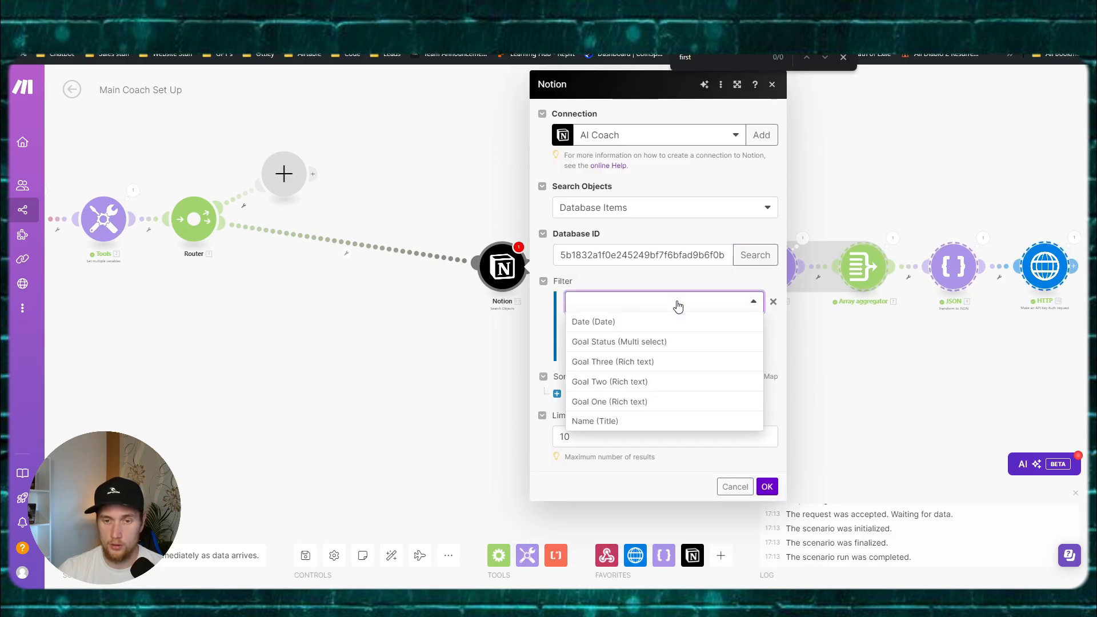
{"action": "left_click", "coordinate": [632, 322]}
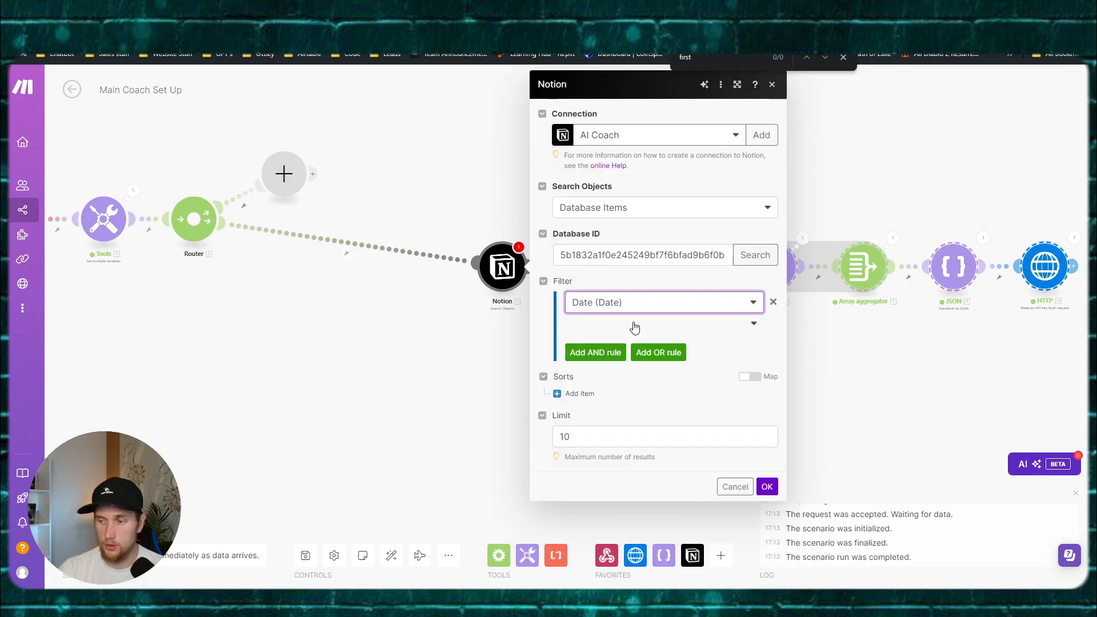
{"action": "left_click", "coordinate": [644, 328]}
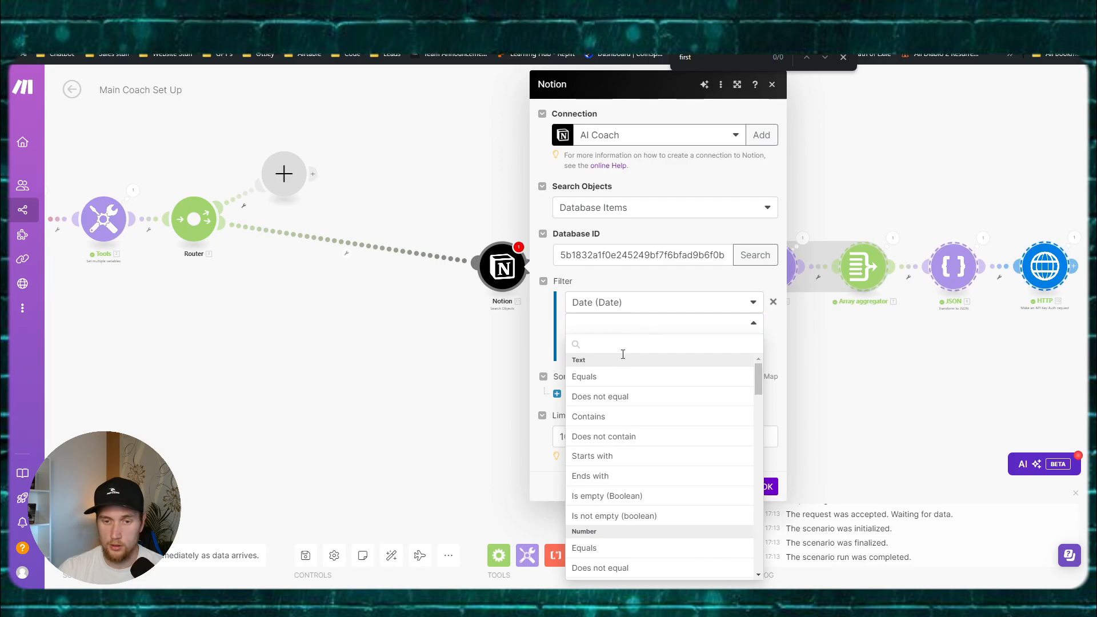
{"action": "left_click", "coordinate": [604, 378]}
{"action": "left_click", "coordinate": [667, 339]}
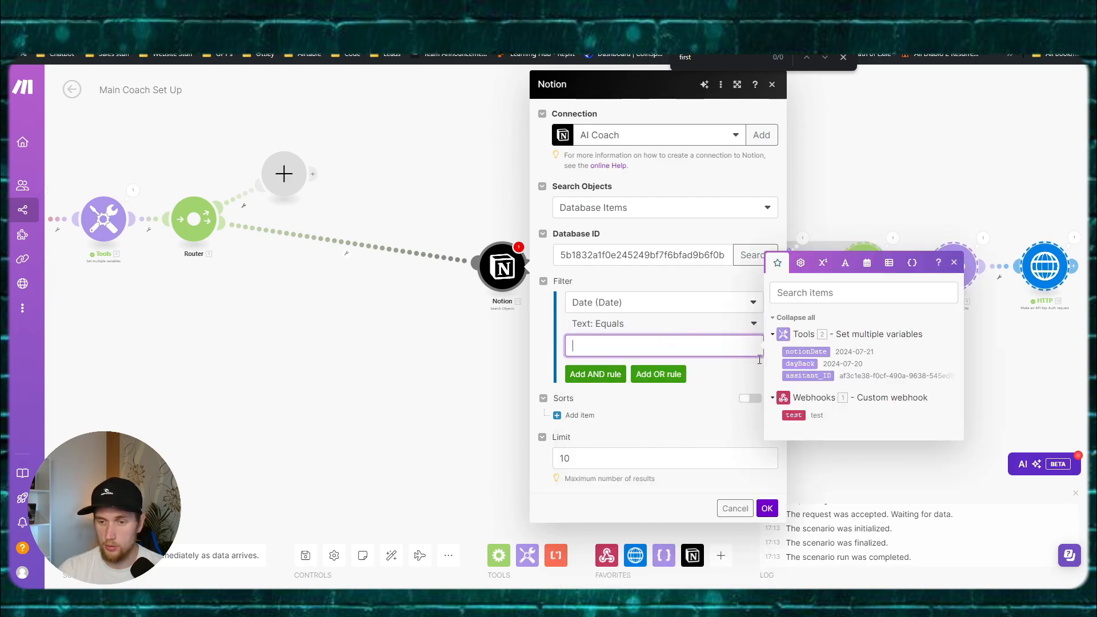
{"action": "left_click", "coordinate": [806, 351]}
{"action": "left_click", "coordinate": [765, 508]}
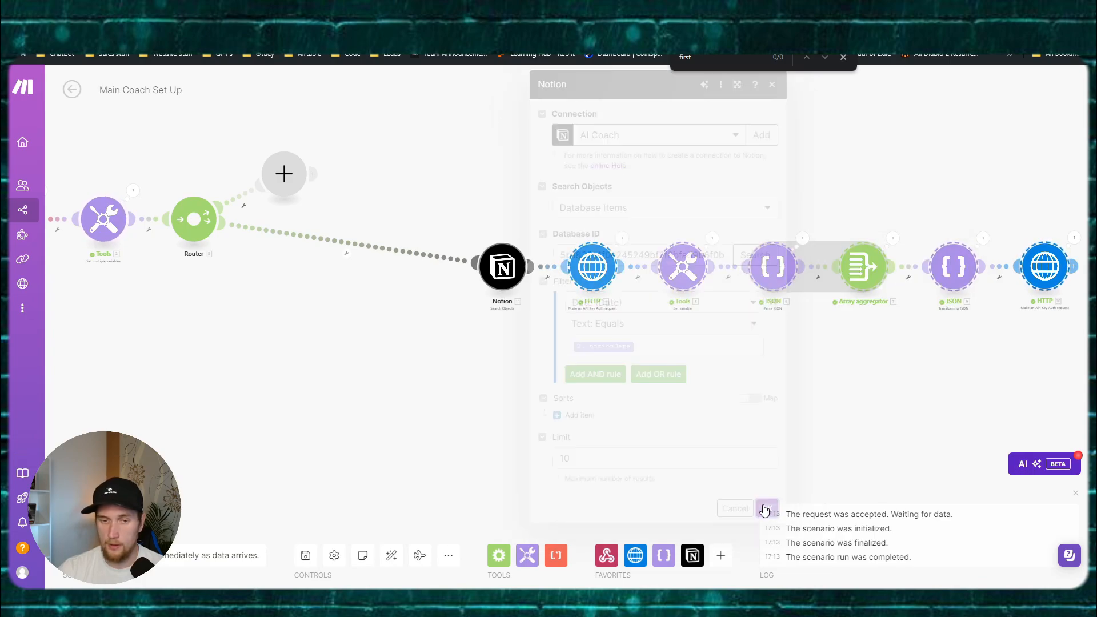
Step: Pan over the scenario to review the flow, then switch to the Notion window
{"action": "left_click_drag", "start_coordinate": [428, 361], "coordinate": [612, 350]}
{"action": "scroll", "coordinate": [385, 344], "scroll_direction": "down", "scroll_amount": 2}
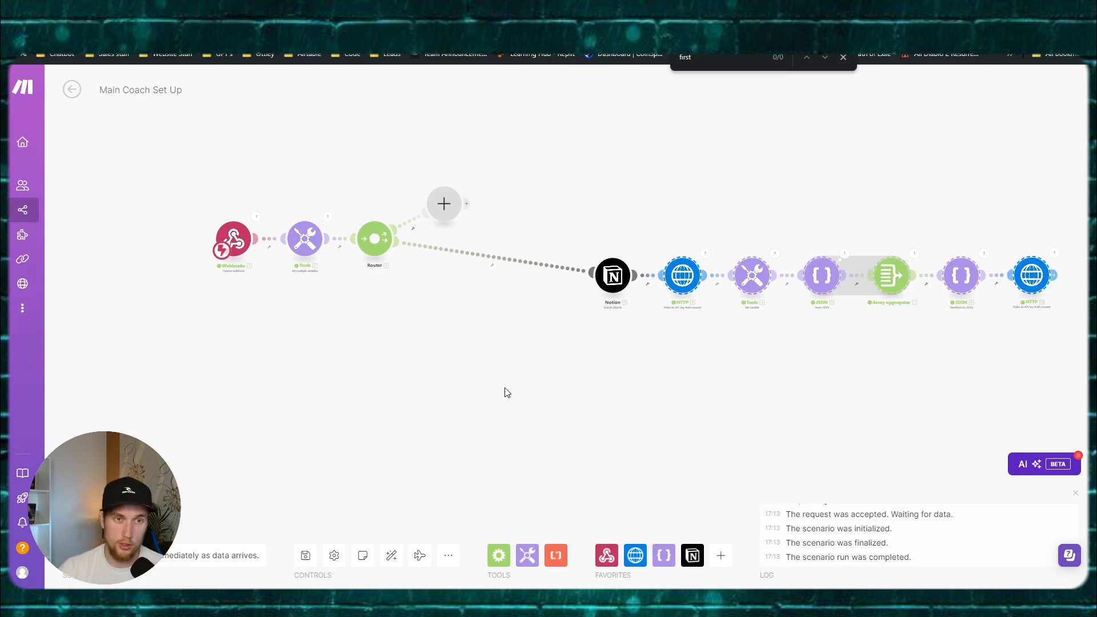
{"action": "left_click_drag", "start_coordinate": [584, 371], "coordinate": [493, 369]}
{"action": "scroll", "coordinate": [493, 370], "scroll_direction": "up", "scroll_amount": 2}
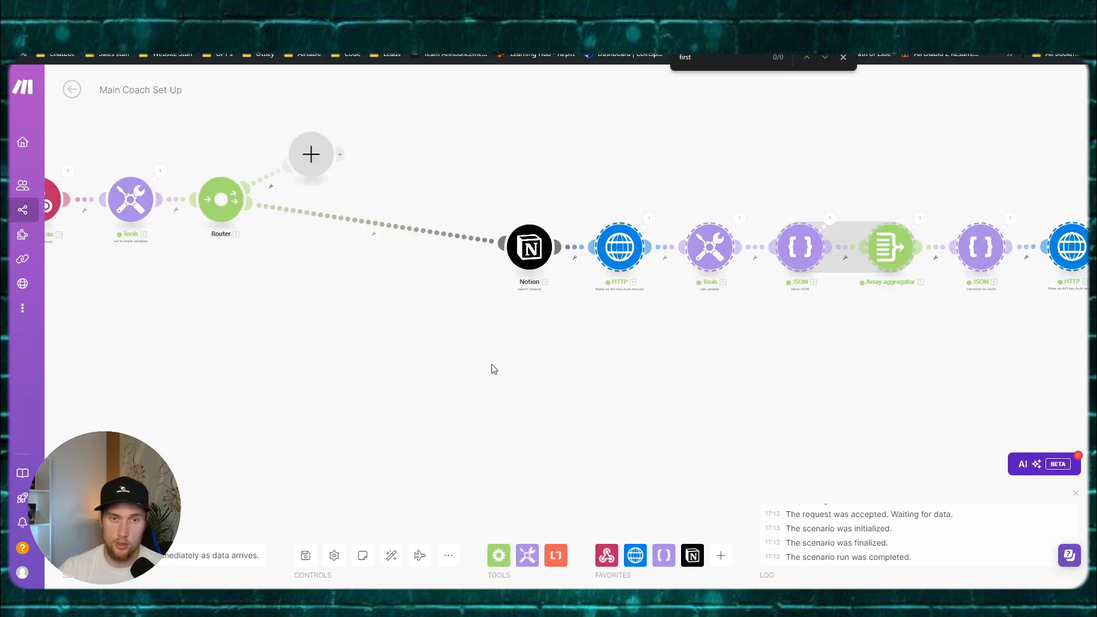
{"action": "mouse_move", "coordinate": [473, 601]}
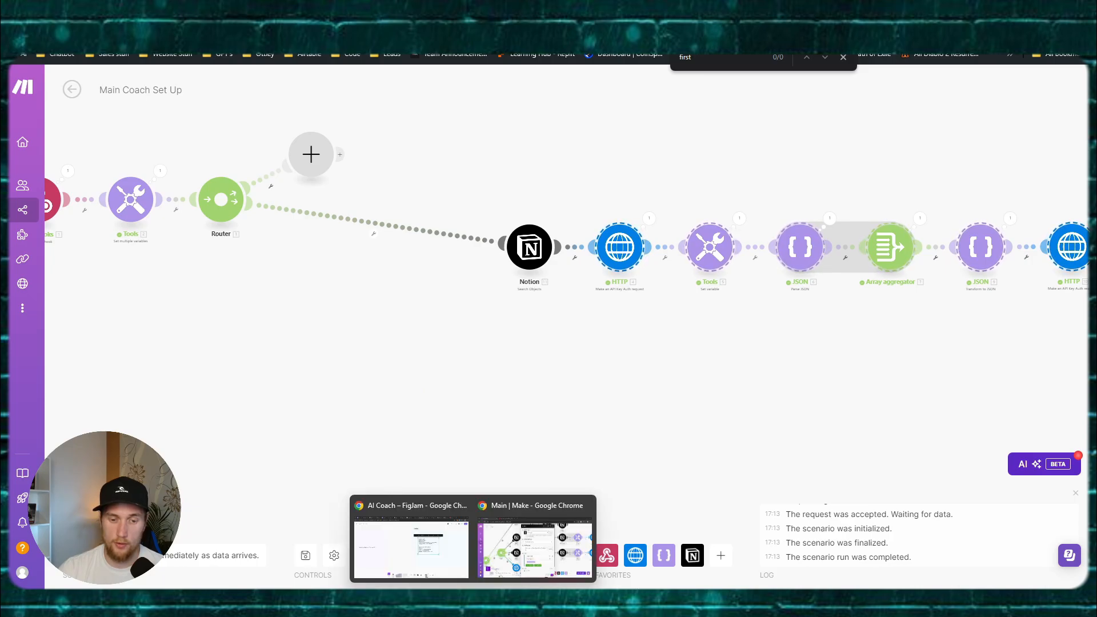
{"action": "left_click", "coordinate": [417, 542]}
{"action": "left_click", "coordinate": [798, 13]}
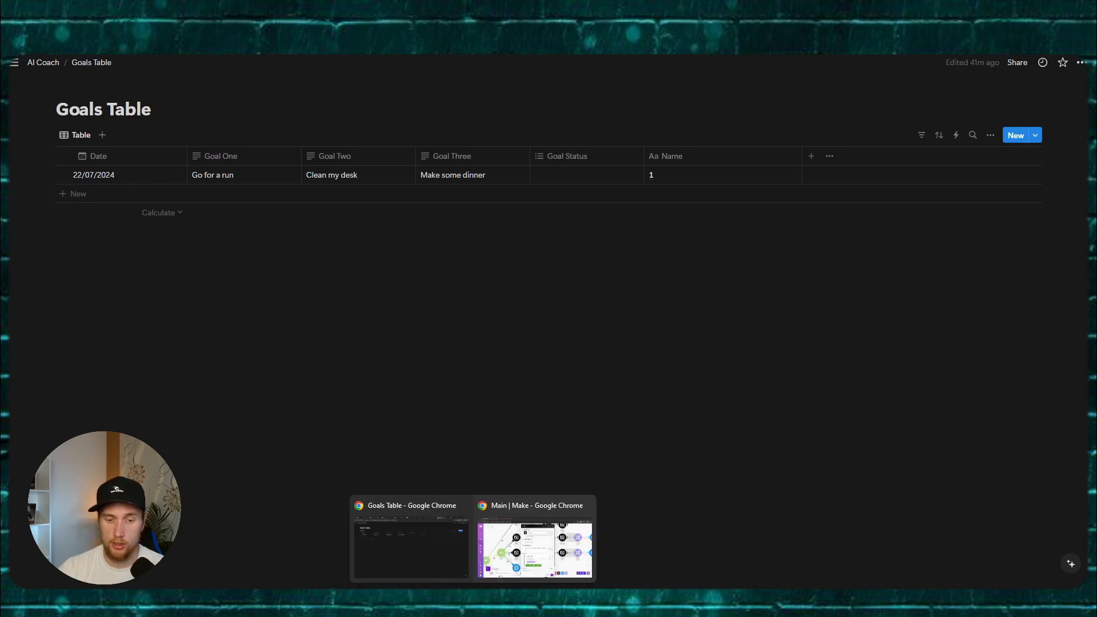
{"action": "mouse_move", "coordinate": [498, 600]}
{"action": "left_click", "coordinate": [500, 546]}
{"action": "left_click_drag", "start_coordinate": [546, 392], "coordinate": [443, 375]}
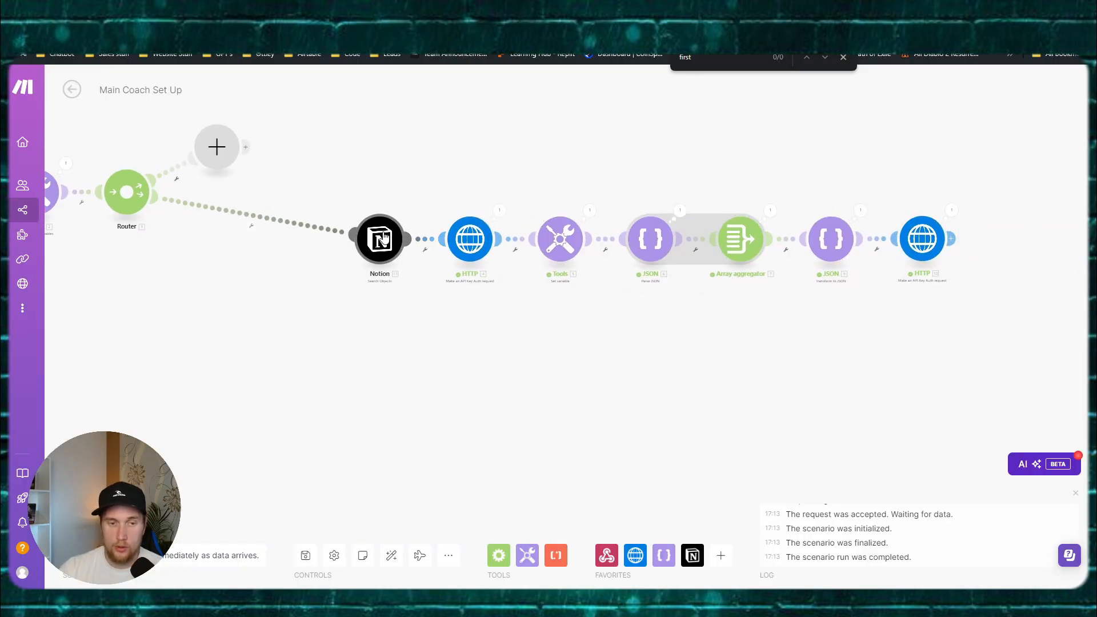
Step: Insert a Text aggregator module on the Notion–HTTP connection
{"action": "left_click", "coordinate": [418, 243]}
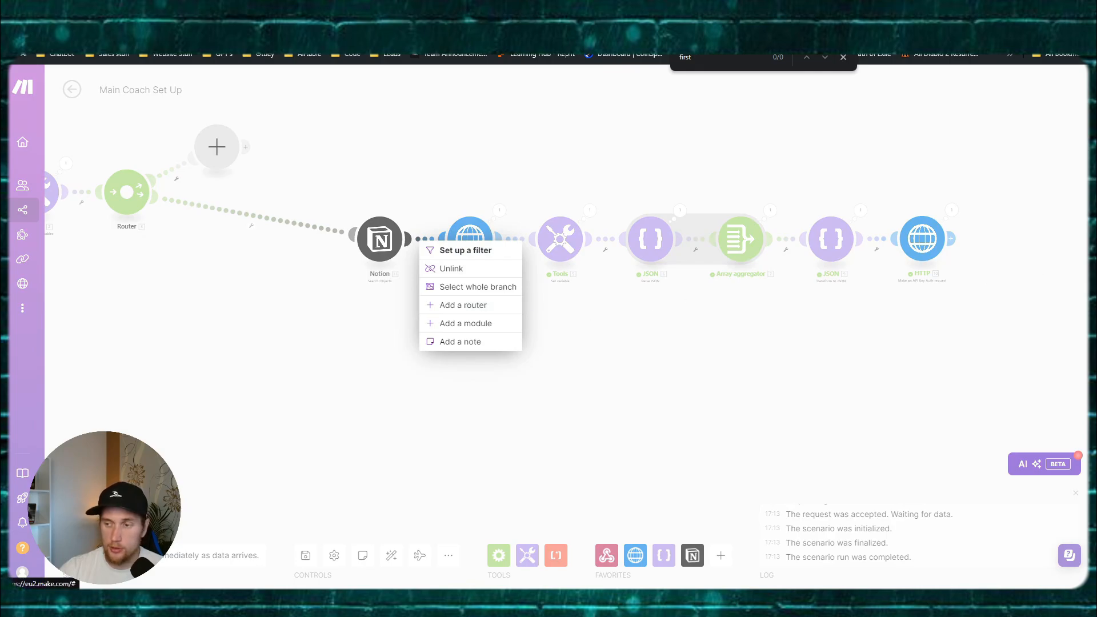
{"action": "left_click", "coordinate": [419, 238]}
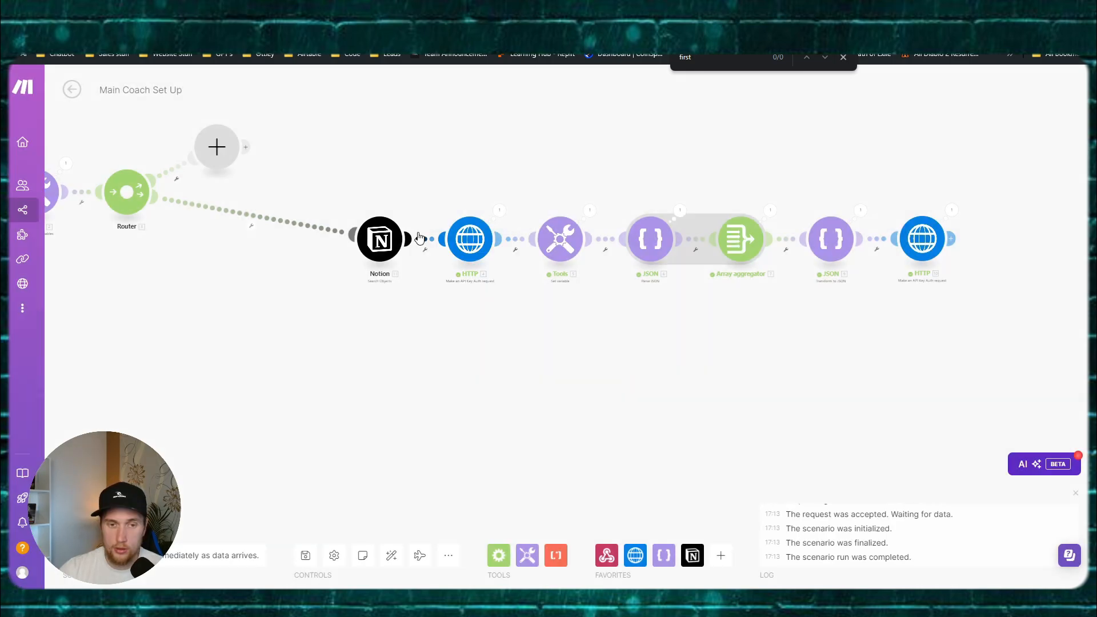
{"action": "right_click", "coordinate": [420, 236]}
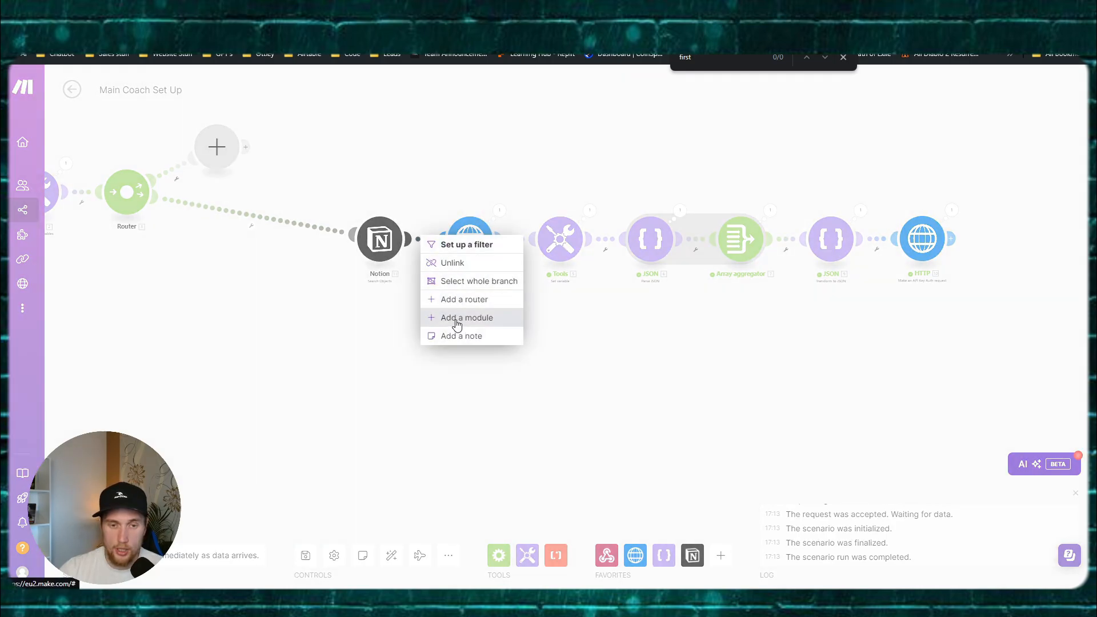
{"action": "left_click", "coordinate": [457, 318]}
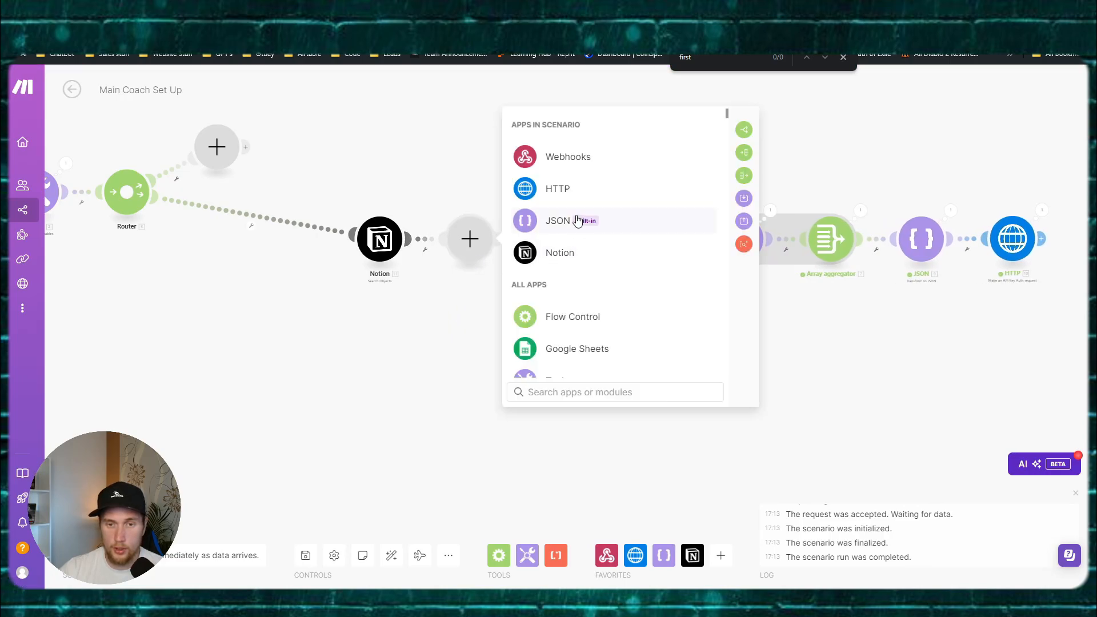
{"action": "type", "text": "text"}
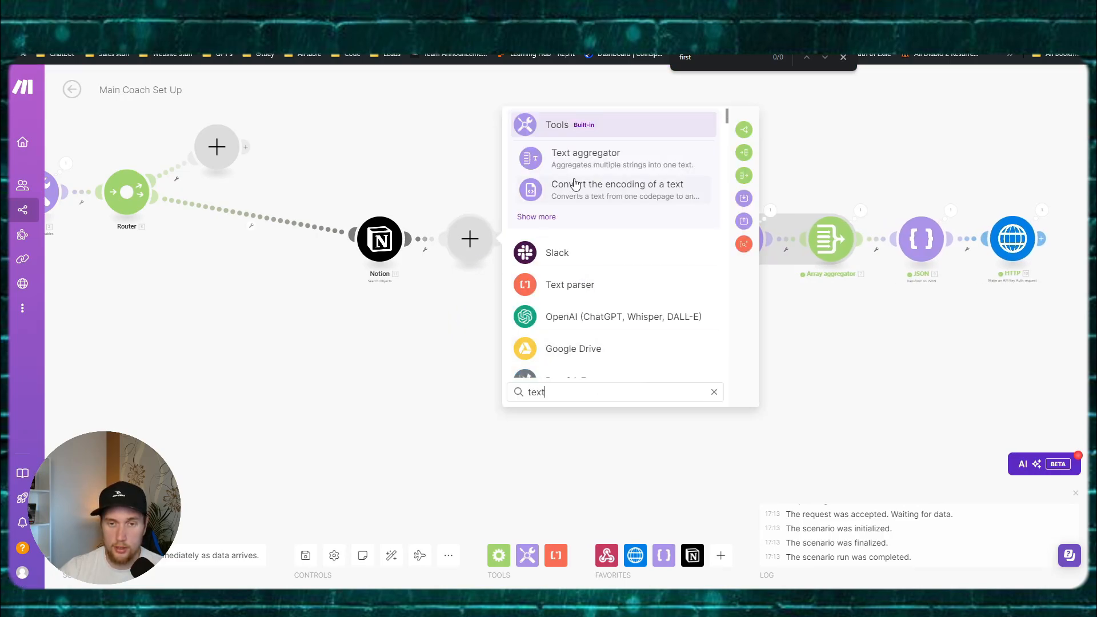
{"action": "left_click", "coordinate": [582, 163]}
Step: Set the aggregator's source to Notion - Search Objects with an Other row separator
{"action": "left_click", "coordinate": [559, 223]}
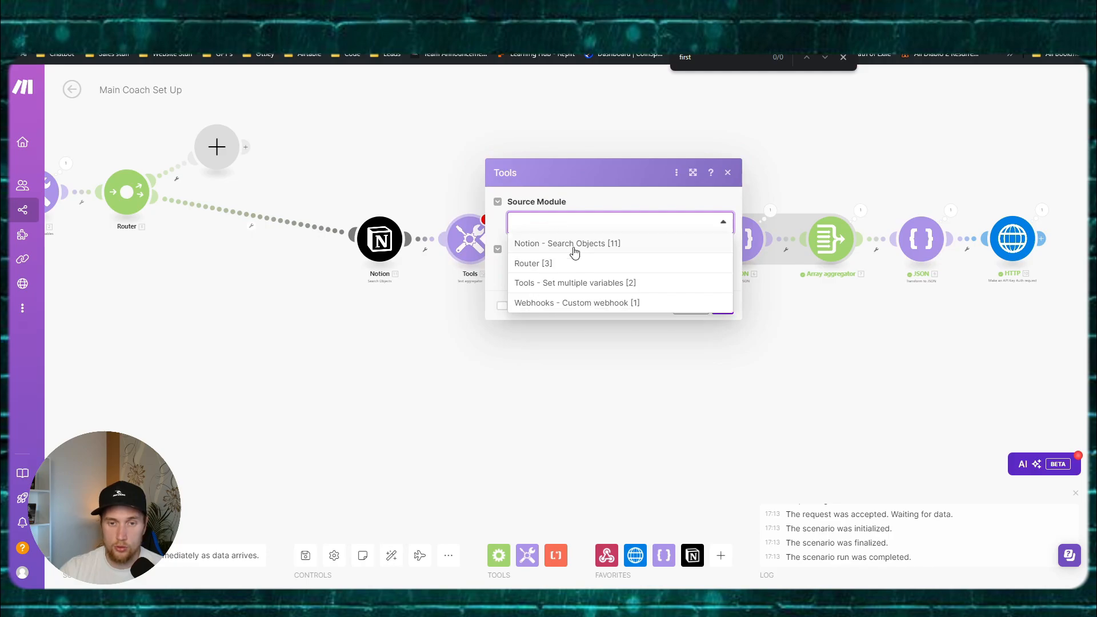
{"action": "left_click", "coordinate": [594, 249]}
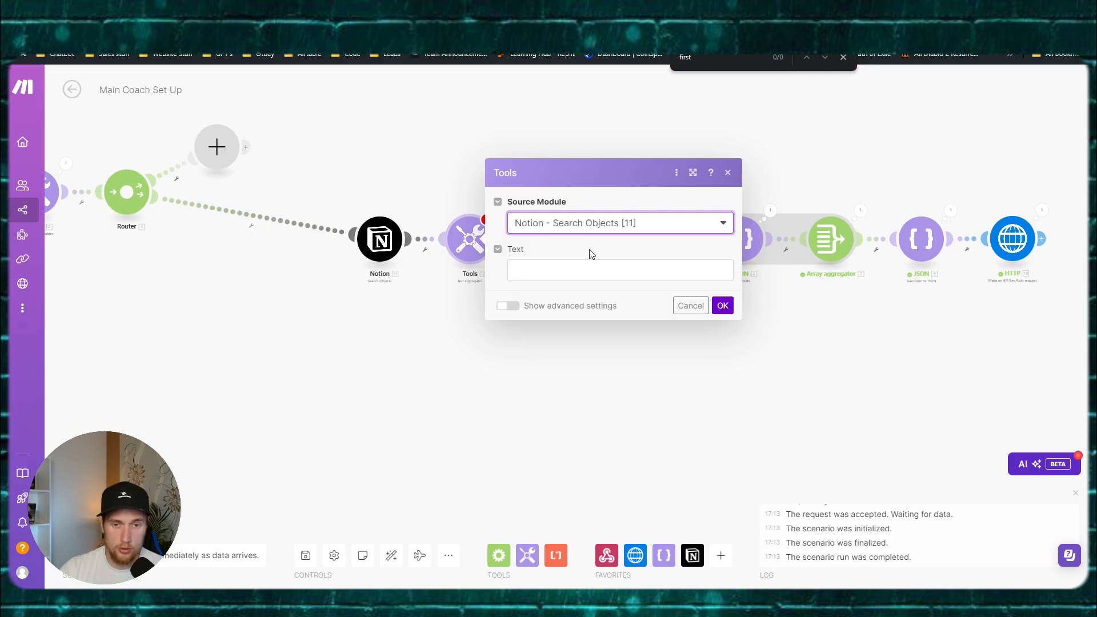
{"action": "scroll", "coordinate": [422, 283], "scroll_direction": "up", "scroll_amount": 3}
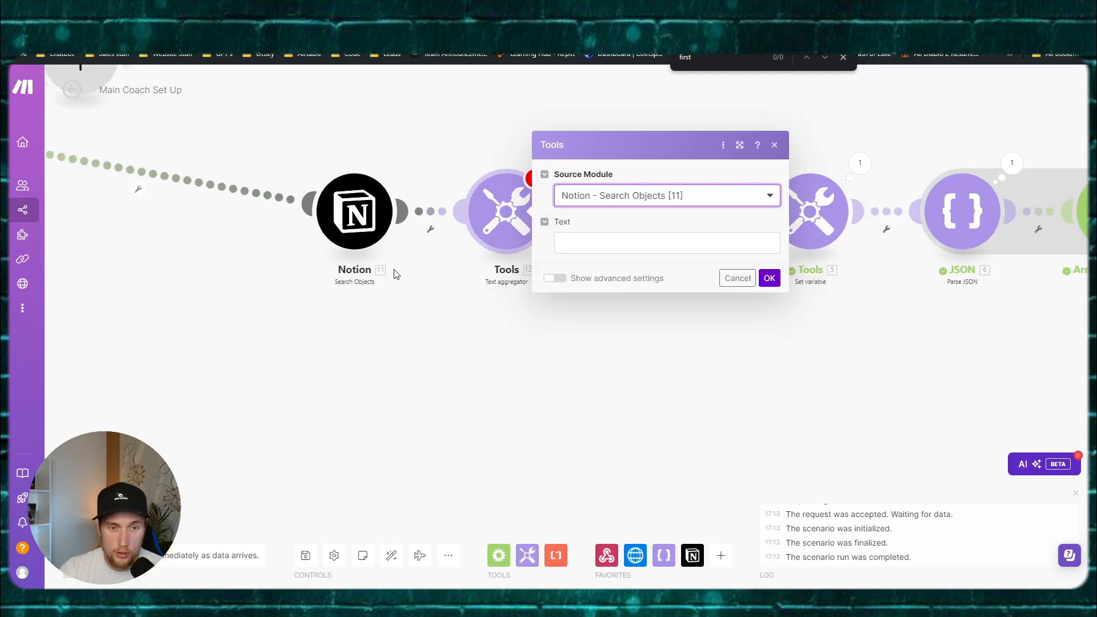
{"action": "left_click", "coordinate": [599, 248]}
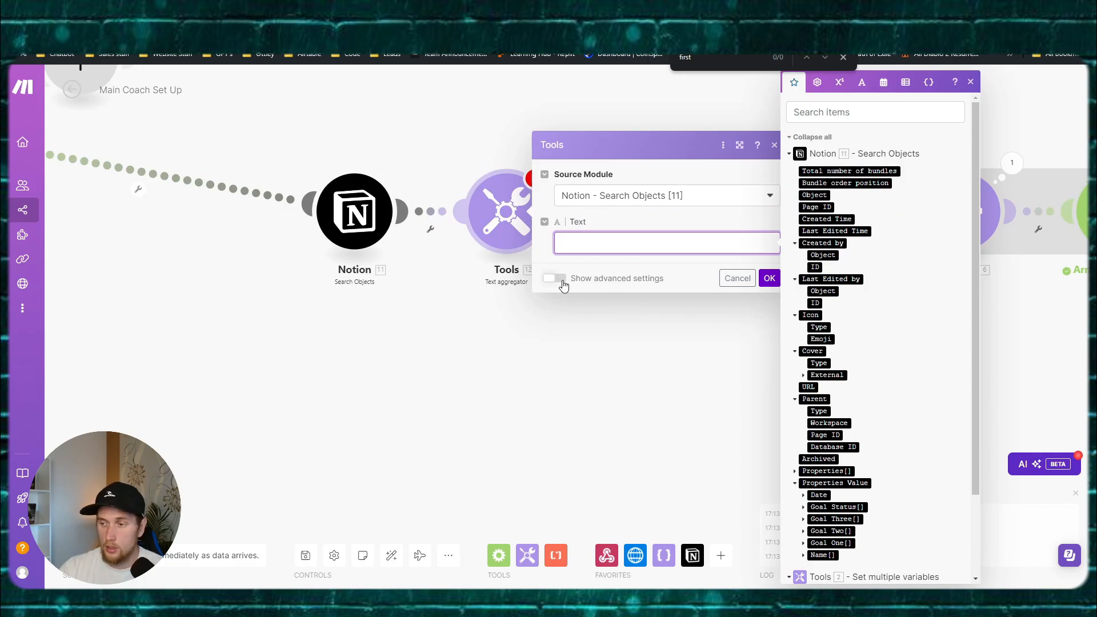
{"action": "left_click", "coordinate": [554, 279]}
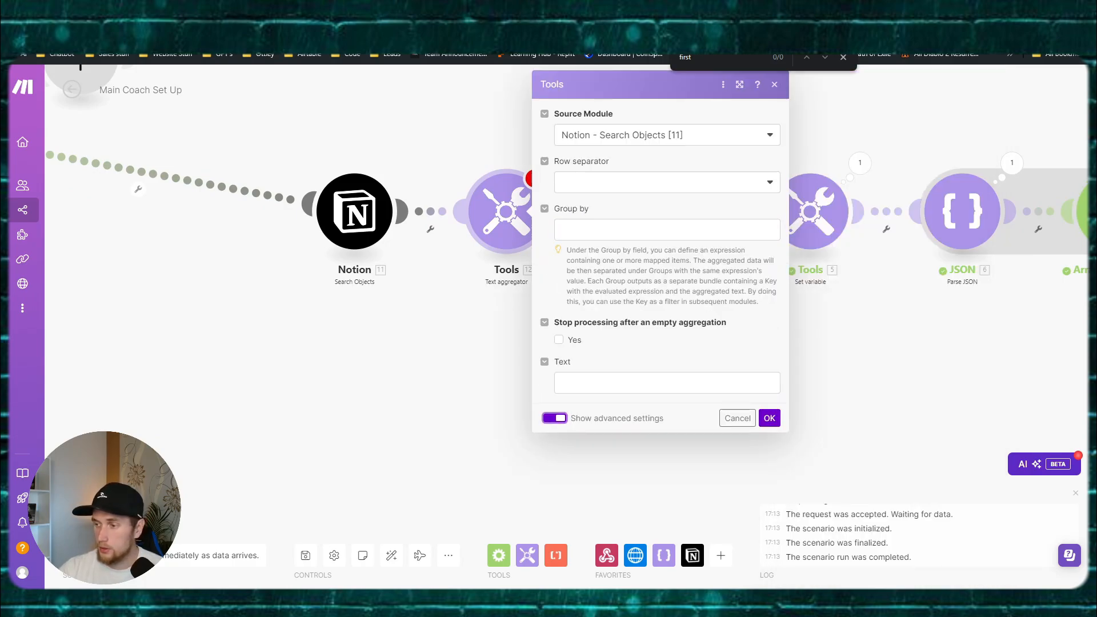
{"action": "left_click", "coordinate": [587, 182]}
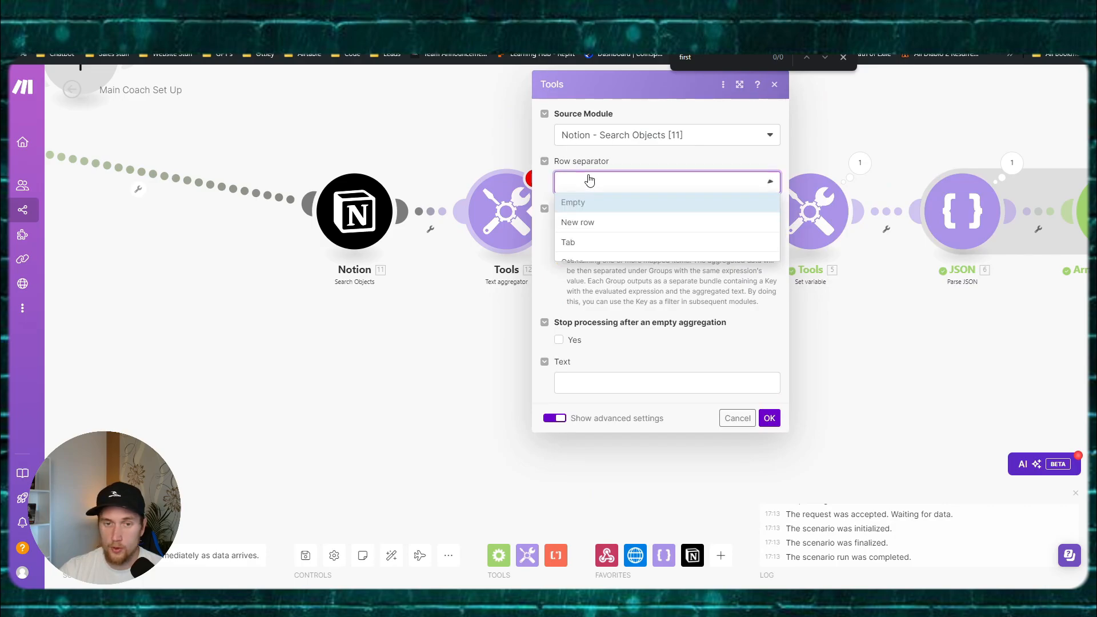
{"action": "left_click", "coordinate": [589, 255]}
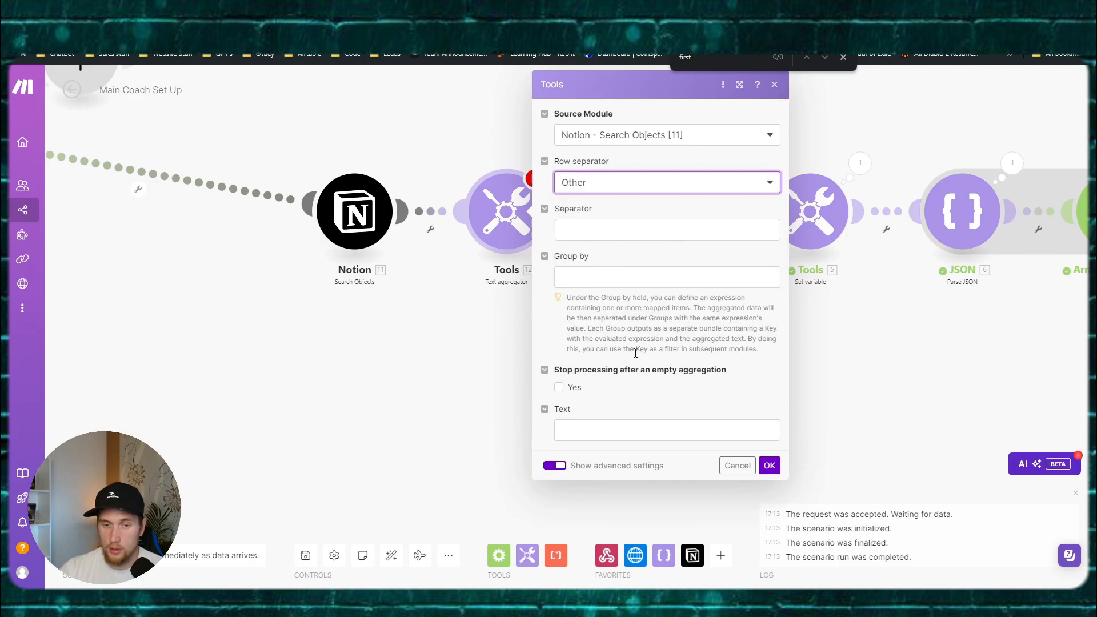
{"action": "left_click", "coordinate": [584, 429]}
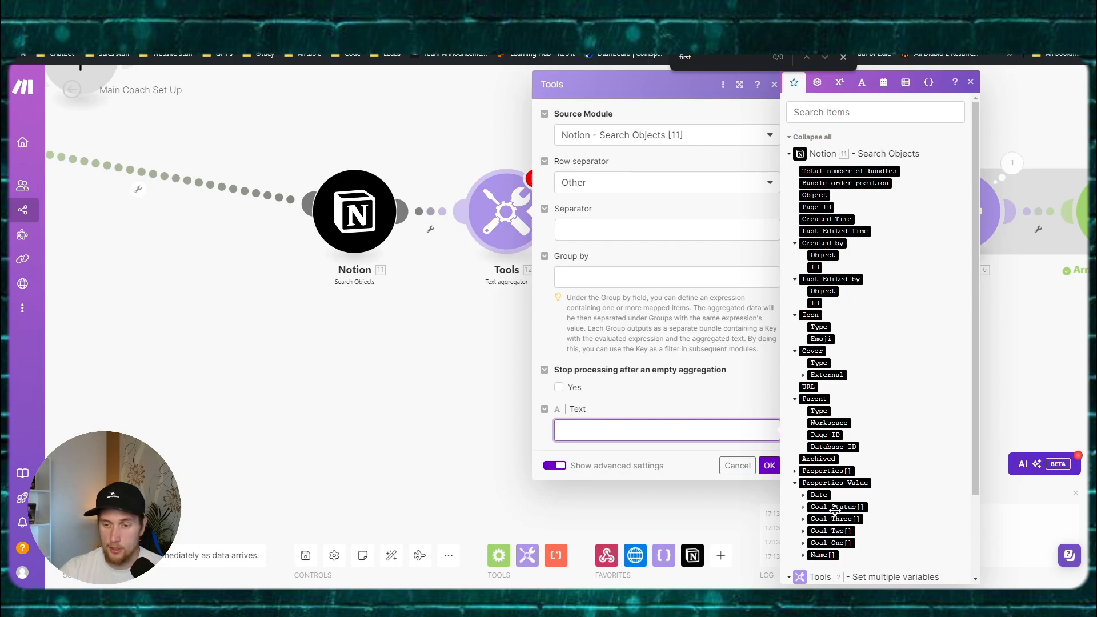
Step: Type three lines: 'Goal One: oaijdoawijd', 'Goal Two: oaiwdj', '3. Goal Two: oaiwdja'
{"action": "left_click", "coordinate": [802, 521]}
{"action": "left_click", "coordinate": [803, 521]}
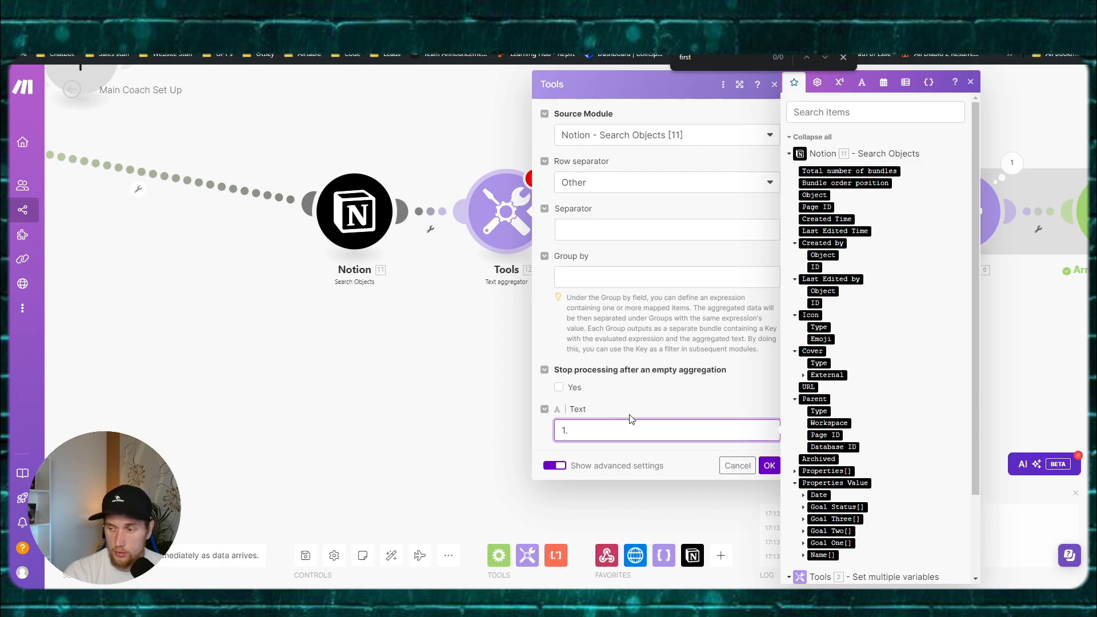
{"action": "type", "text": "Goal O"}
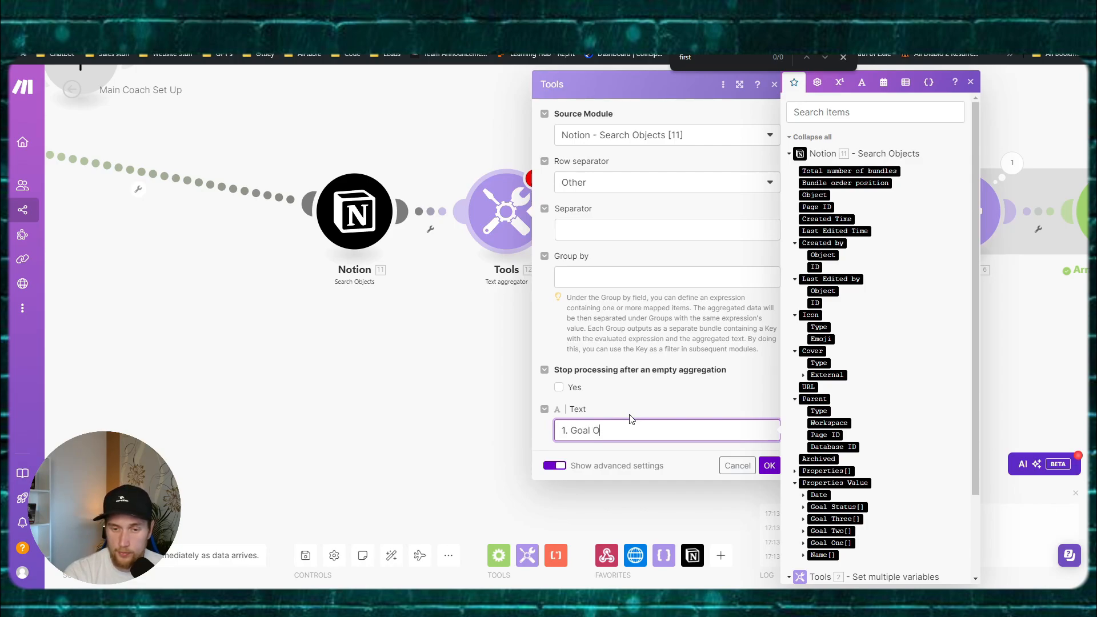
{"action": "type", "text": "ne: oaijdoawijd"}
{"action": "key", "text": "Return"}
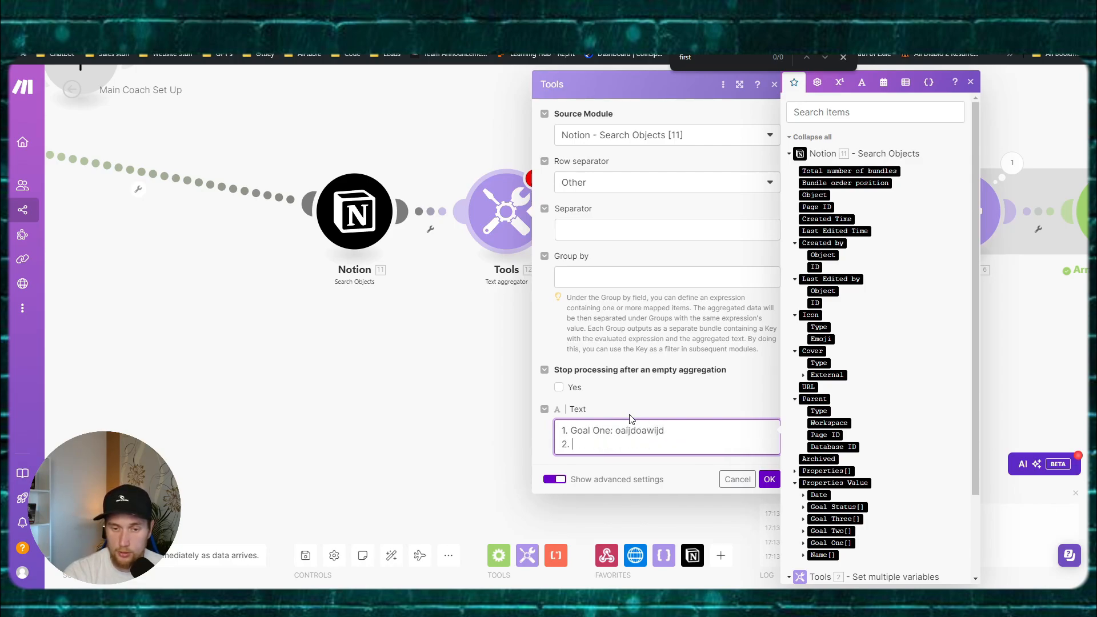
{"action": "type", "text": "Goal Two"}
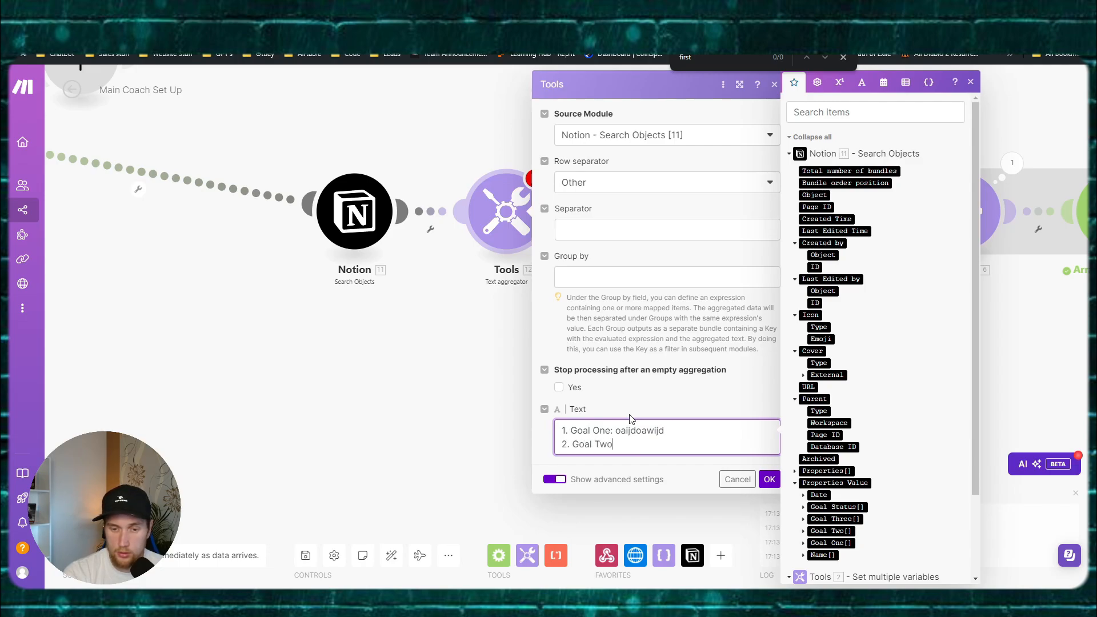
{"action": "type", "text": ": oaiwdj"}
{"action": "key", "text": "Return"}
{"action": "type", "text": "3"}
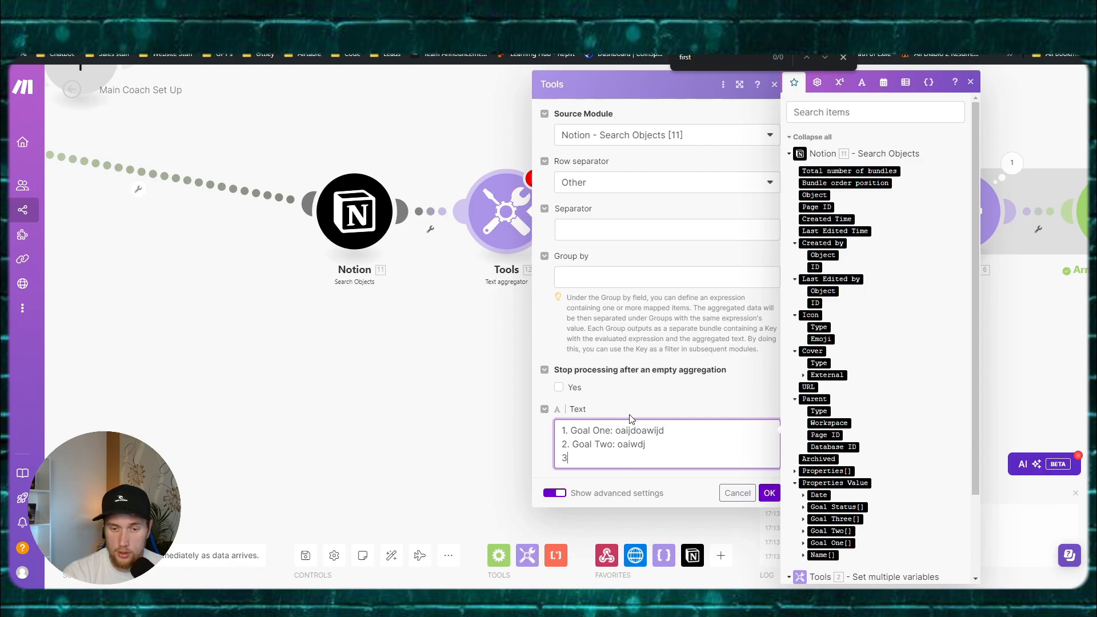
{"action": "type", "text": ". Goal Two: oaiwdja"}
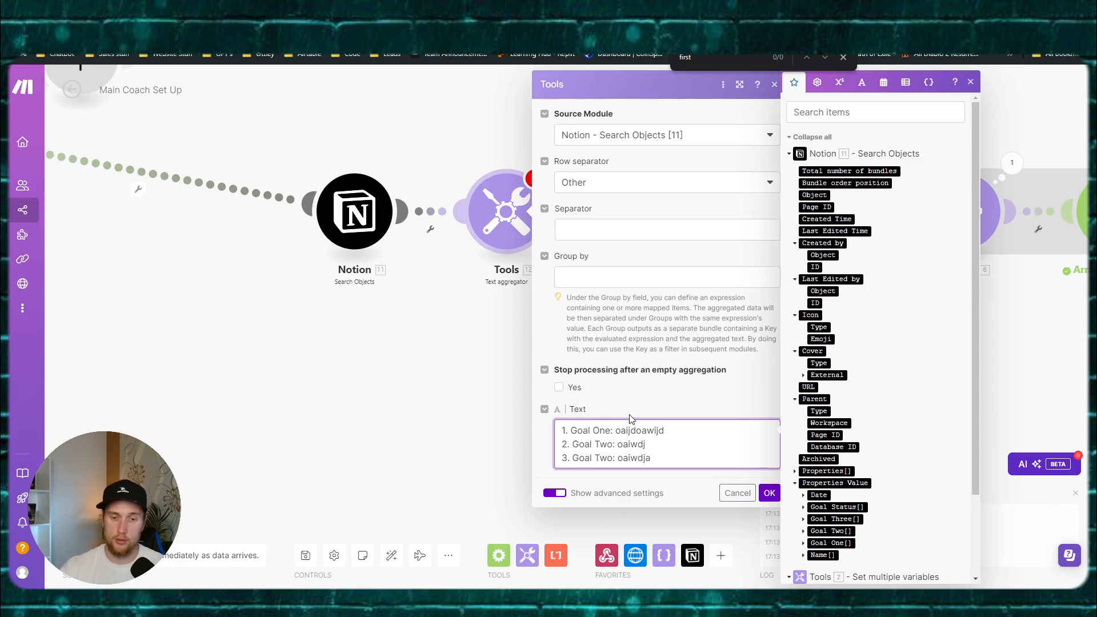
{"action": "left_click", "coordinate": [684, 436]}
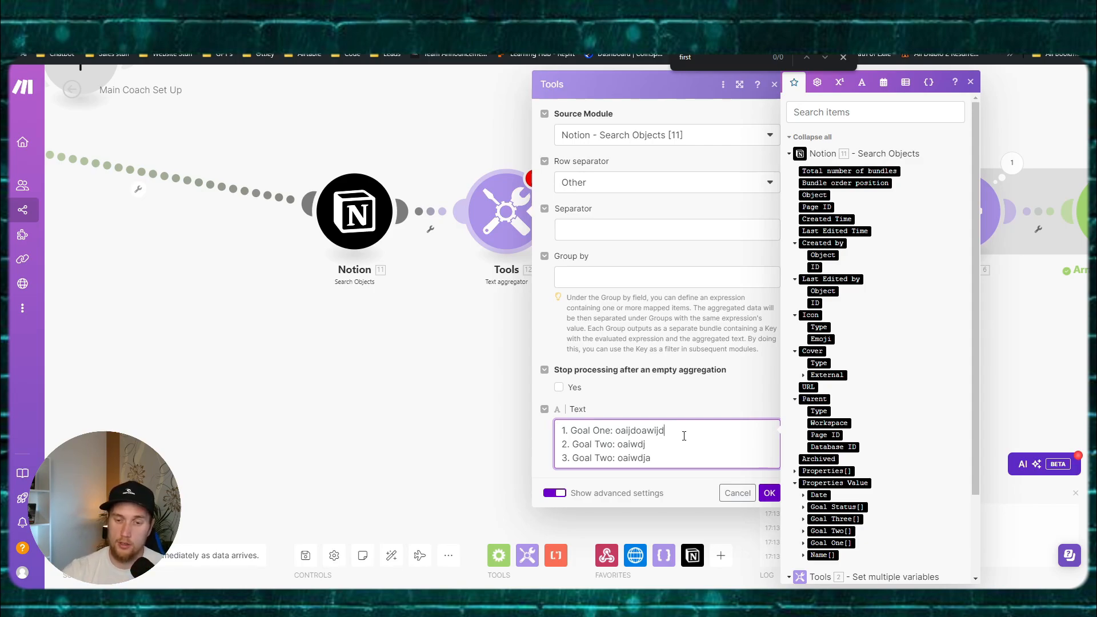
Step: Replace the first line's placeholder with Goal One's mapped Plain Text
{"action": "left_click_drag", "start_coordinate": [672, 434], "coordinate": [617, 430]}
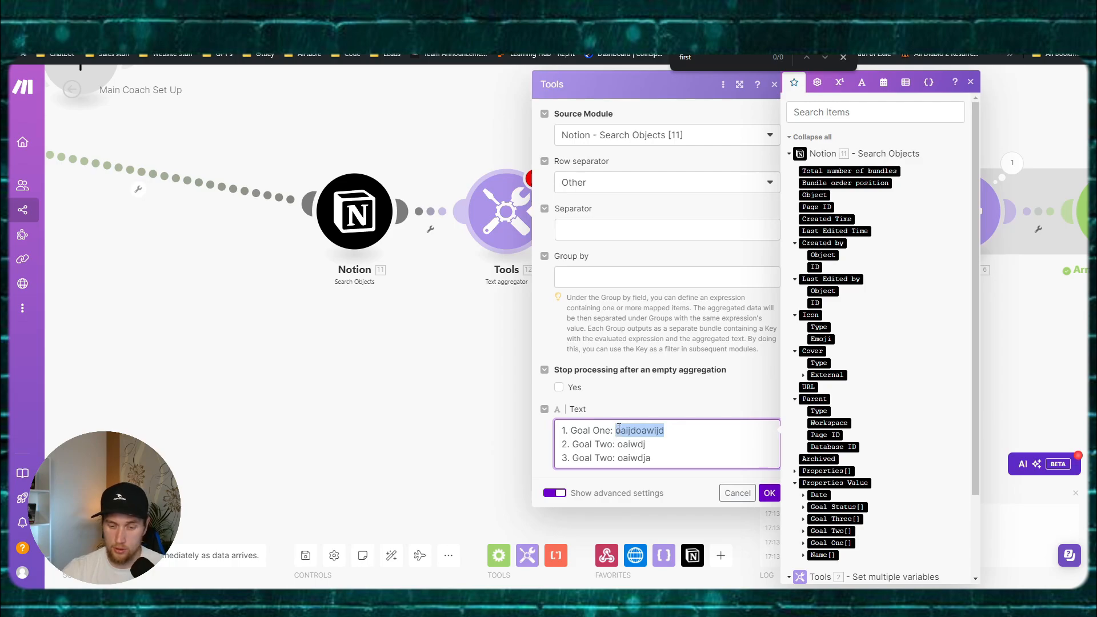
{"action": "key", "text": "BackSpace"}
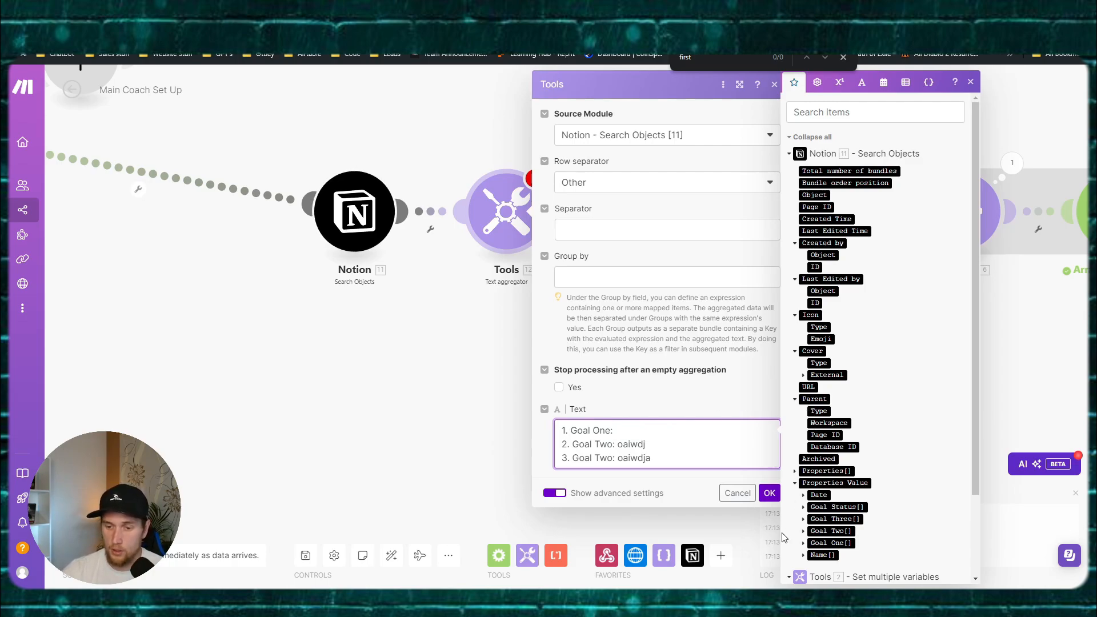
{"action": "left_click", "coordinate": [803, 542]}
{"action": "scroll", "coordinate": [806, 546], "scroll_direction": "down", "scroll_amount": 1}
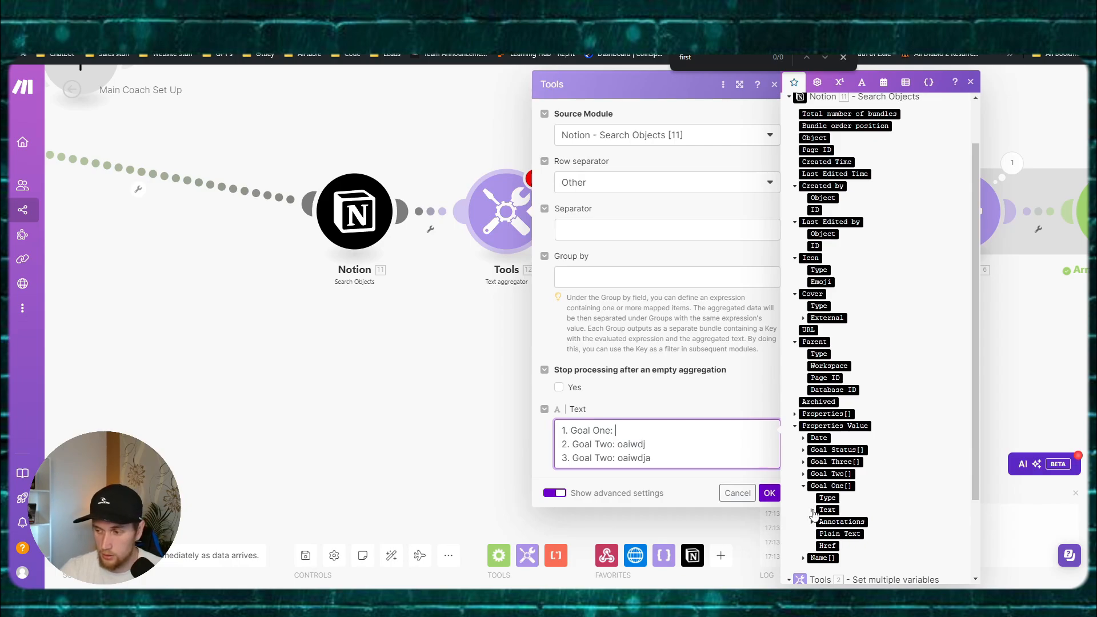
{"action": "left_click", "coordinate": [812, 511]}
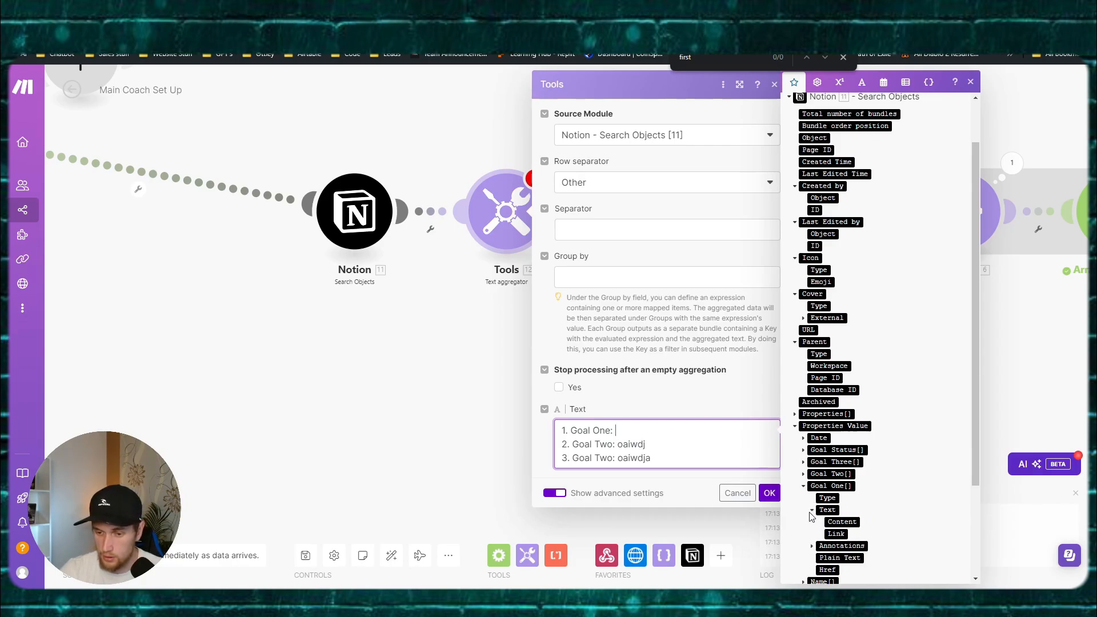
{"action": "left_click", "coordinate": [812, 510]}
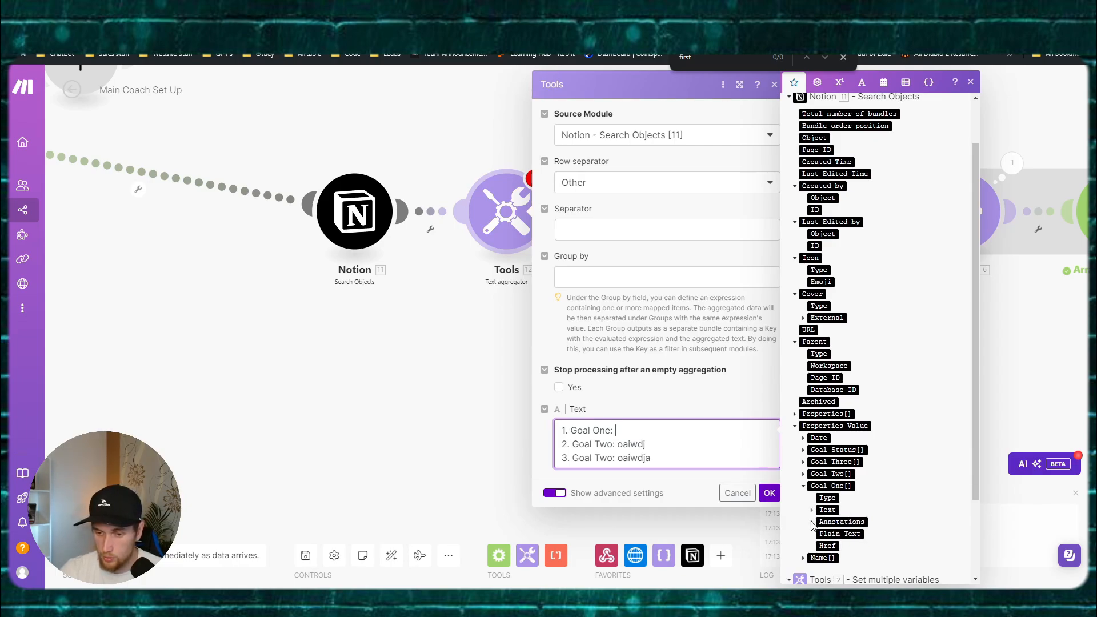
{"action": "left_click", "coordinate": [839, 533]}
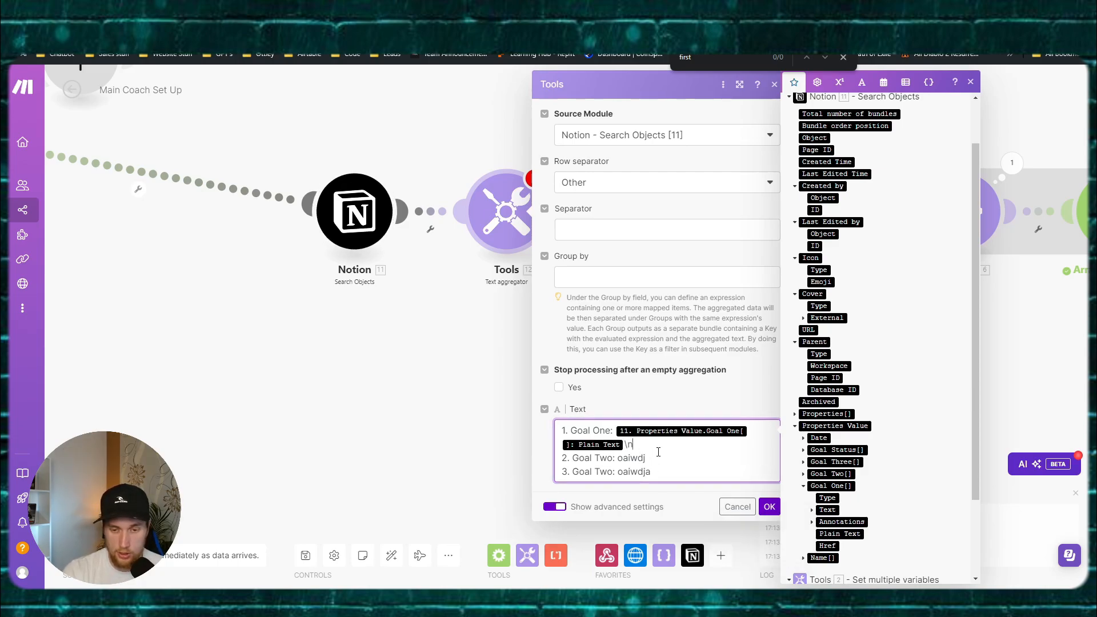
{"action": "key", "text": "Delete"}
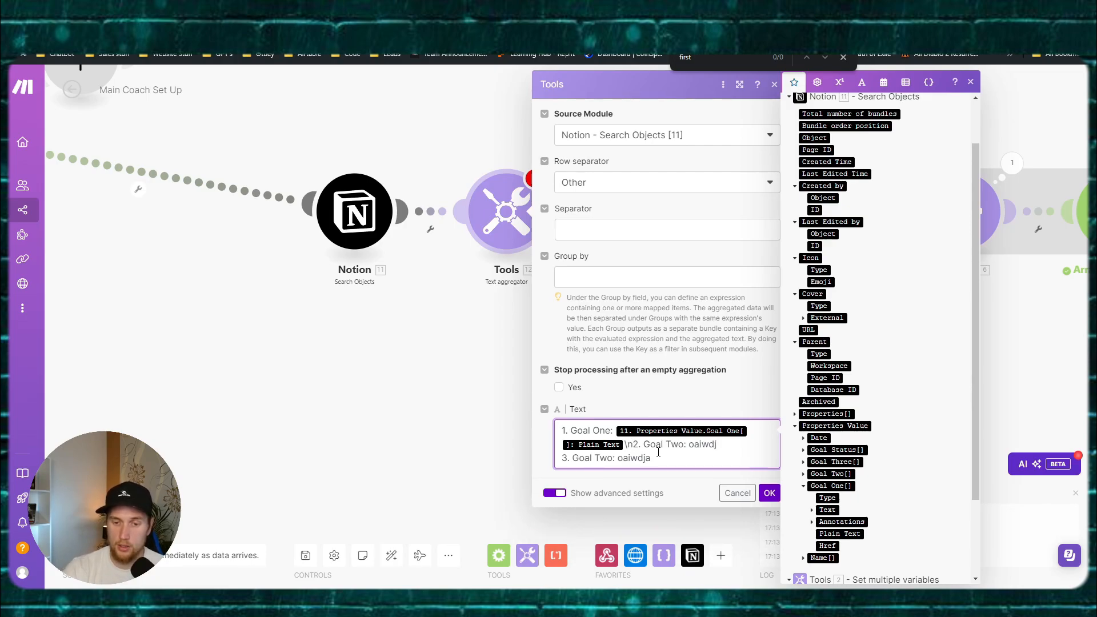
Step: Map Plain Text into the Goal Two and Goal Three lines, relabel line 3, and save
{"action": "double_click", "coordinate": [703, 444]}
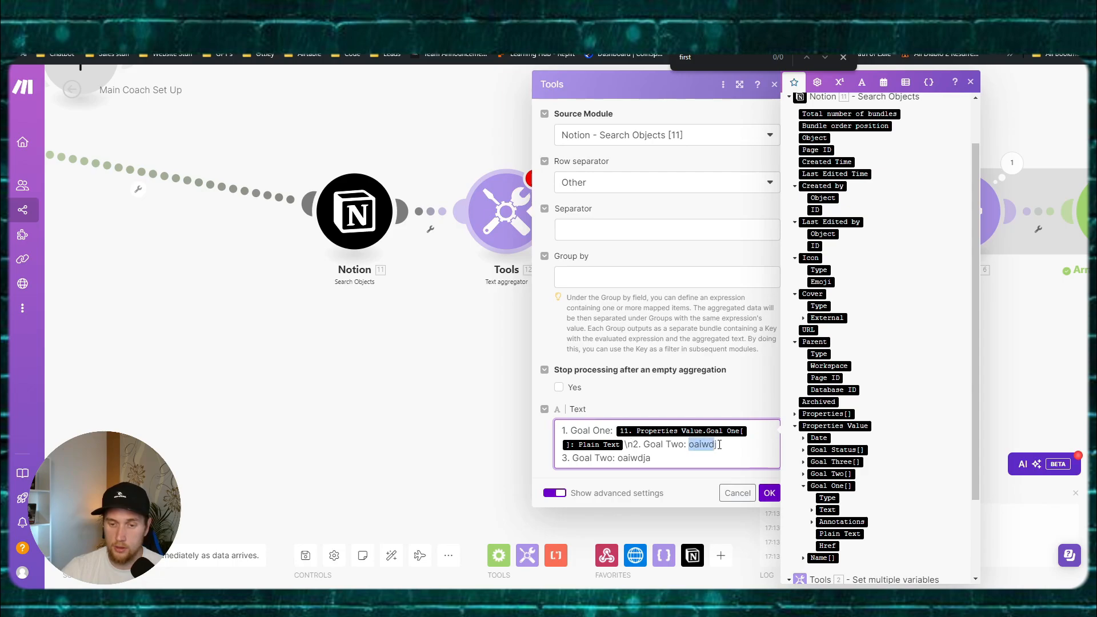
{"action": "key", "text": "BackSpace"}
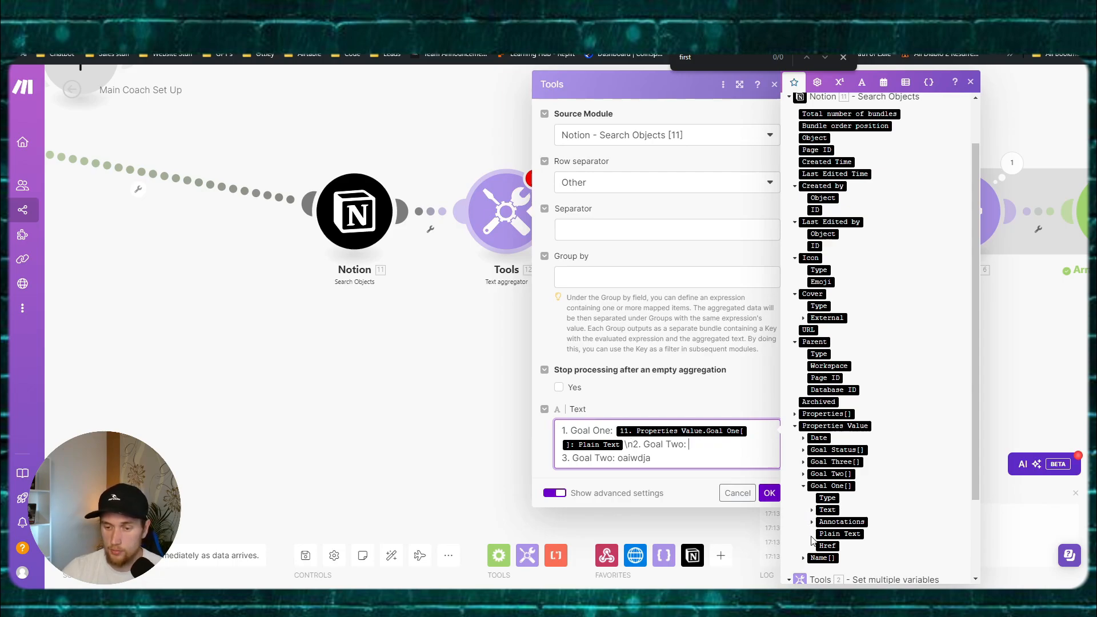
{"action": "left_click", "coordinate": [812, 509]}
{"action": "scroll", "coordinate": [813, 511], "scroll_direction": "down", "scroll_amount": 1}
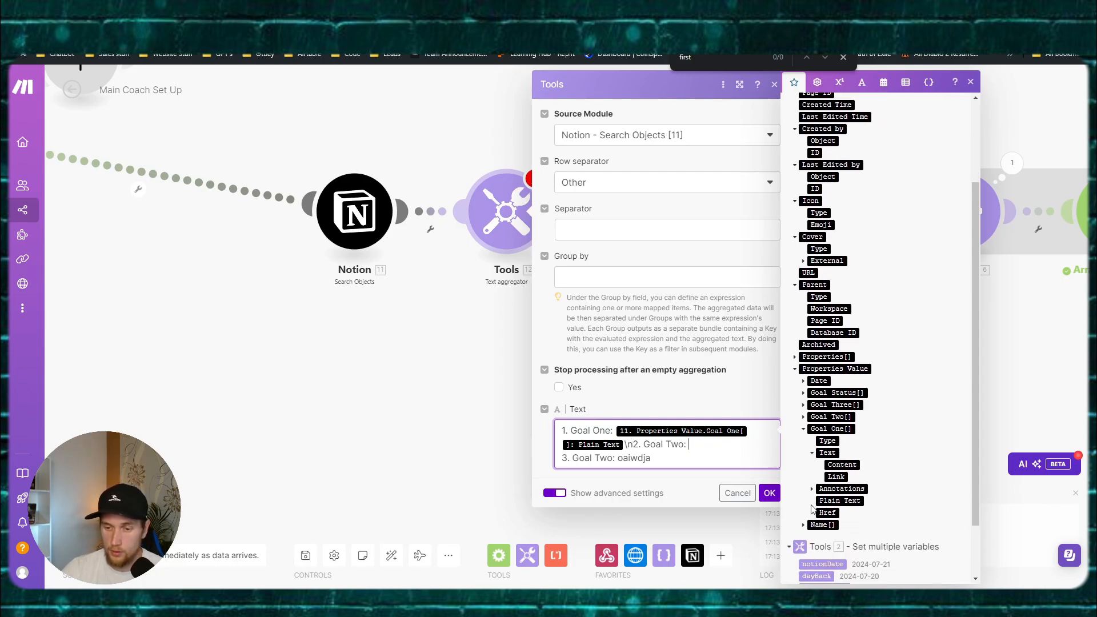
{"action": "left_click", "coordinate": [826, 501]}
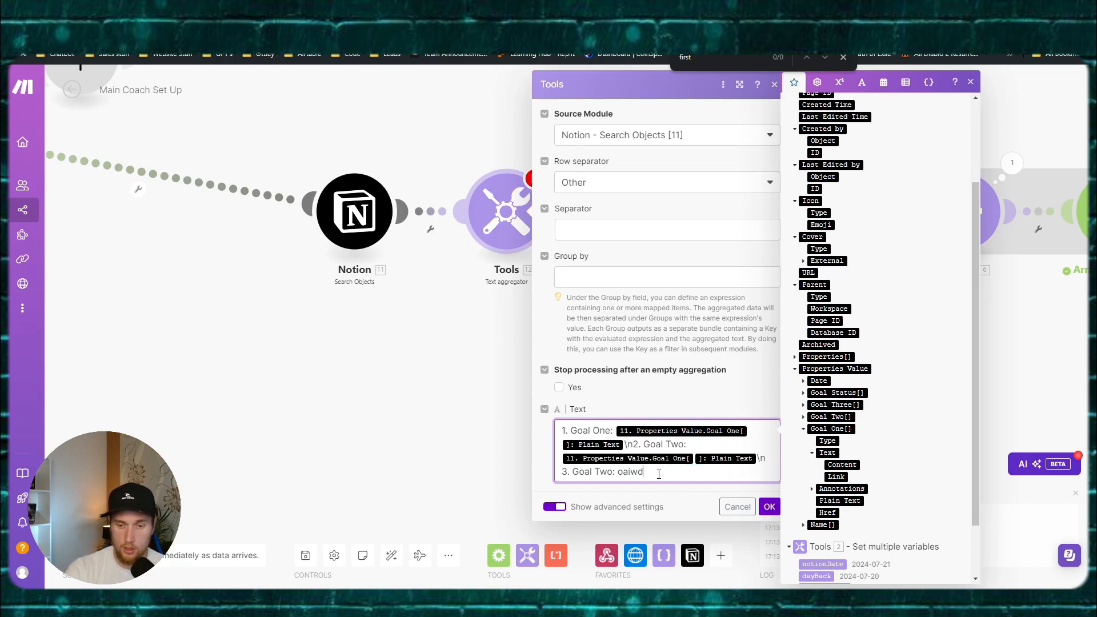
{"action": "key", "text": "BackSpace"}
{"action": "key", "text": "BackSpace"}
{"action": "key", "text": "BackSpace"}
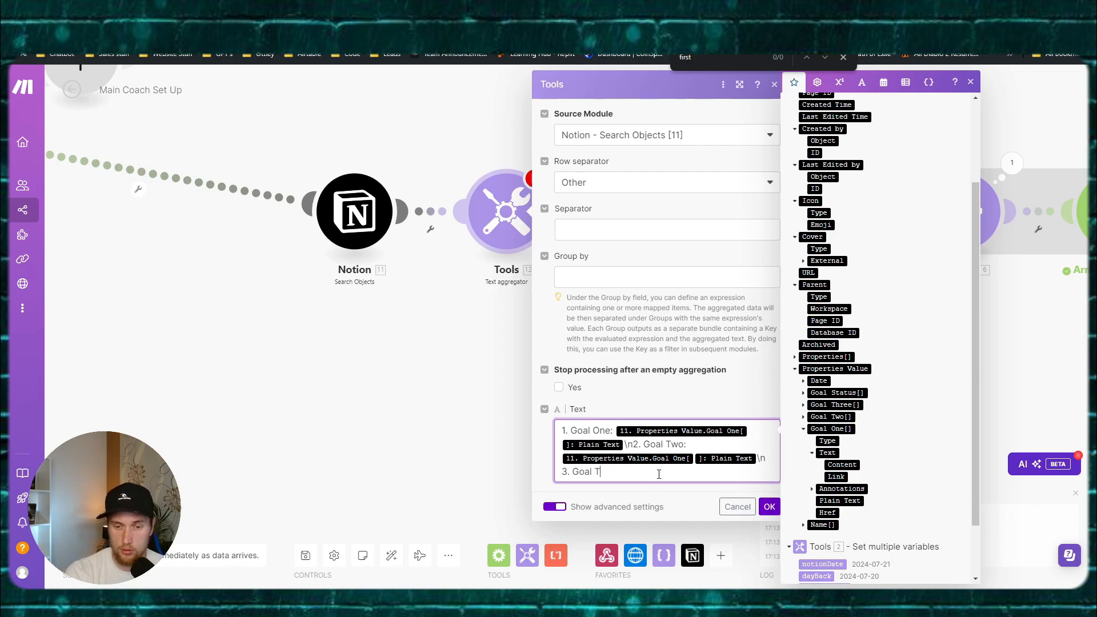
{"action": "type", "text": "Tg"}
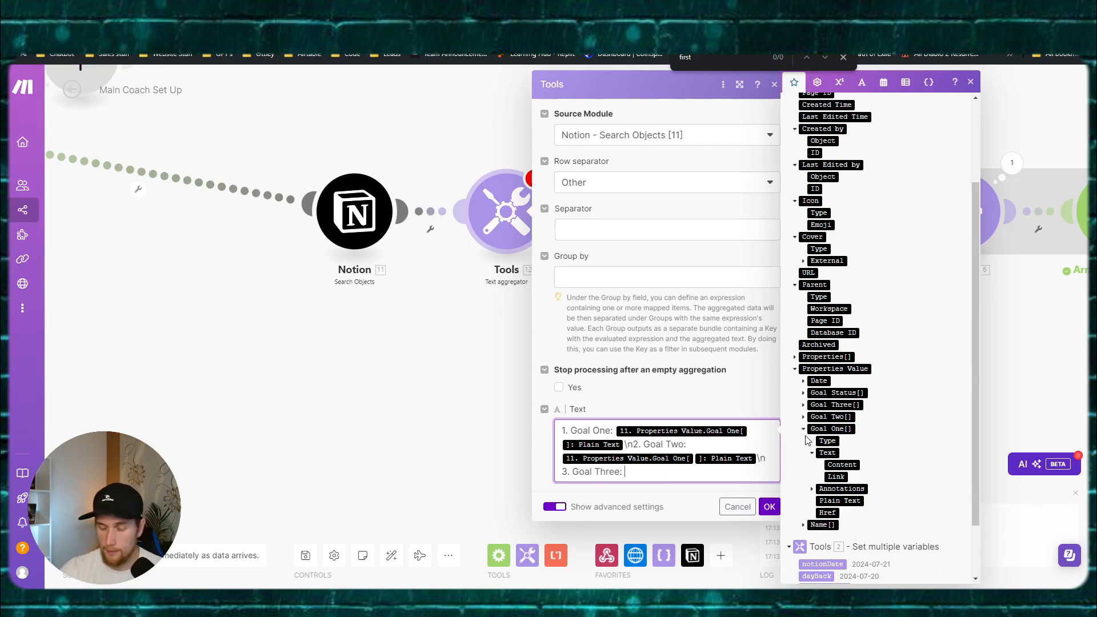
{"action": "left_click", "coordinate": [826, 501]}
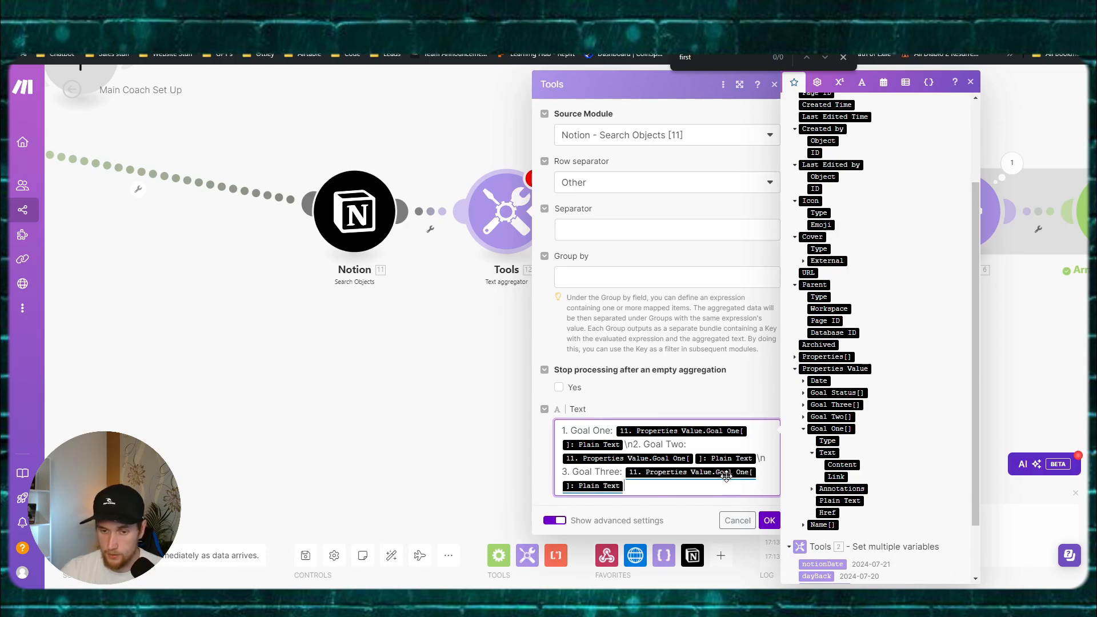
{"action": "left_click", "coordinate": [774, 524]}
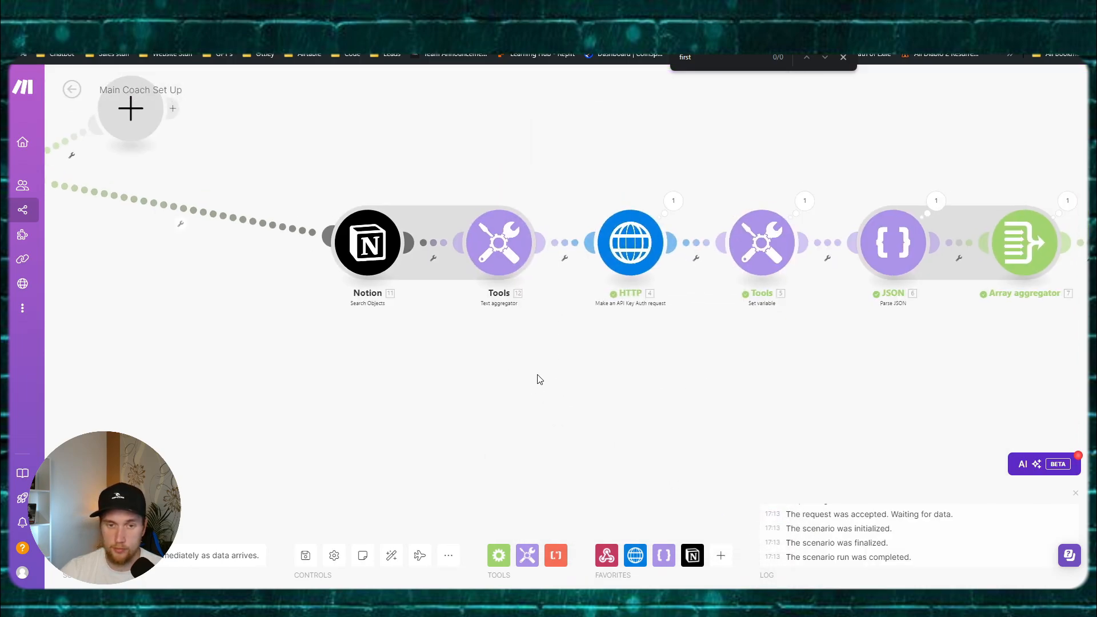
Step: Unlink the HTTP module from the text aggregator and run the scenario once anyway
{"action": "left_click", "coordinate": [516, 280]}
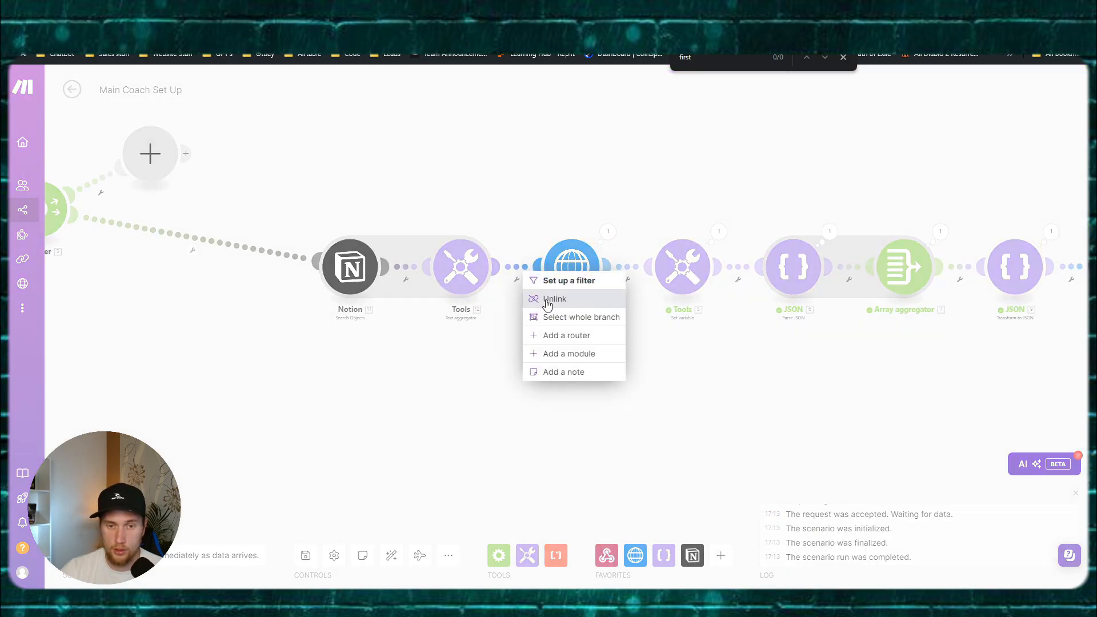
{"action": "left_click", "coordinate": [547, 305]}
{"action": "left_click_drag", "start_coordinate": [314, 334], "coordinate": [662, 371]}
{"action": "left_click", "coordinate": [108, 517]}
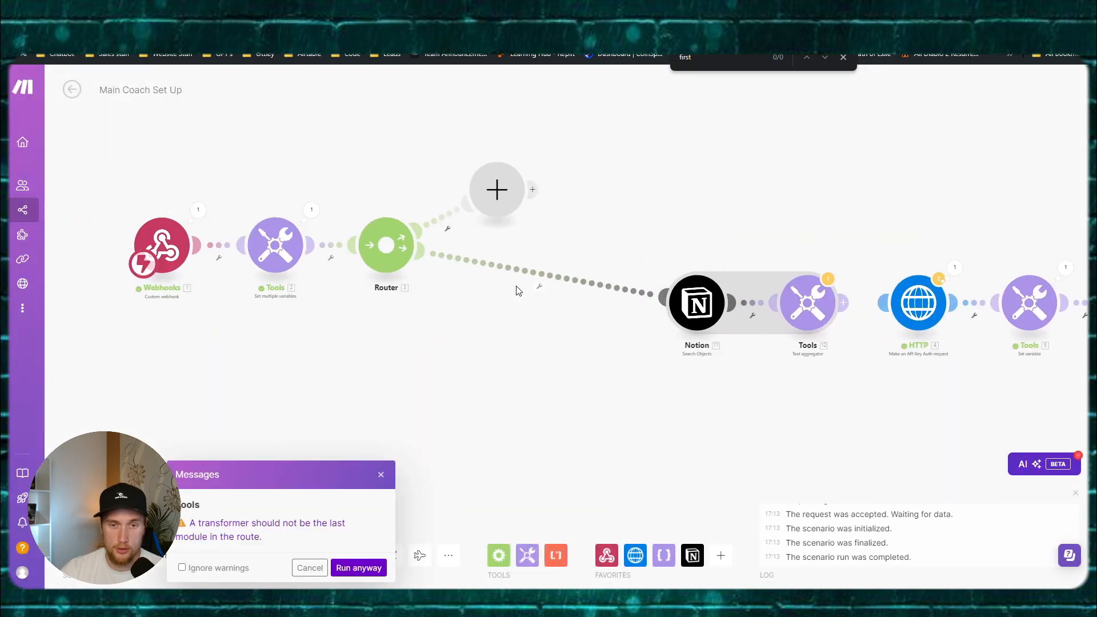
{"action": "left_click", "coordinate": [358, 568]}
Step: Send the Postman test request to the webhook to trigger the run
{"action": "key", "text": "alt+Tab"}
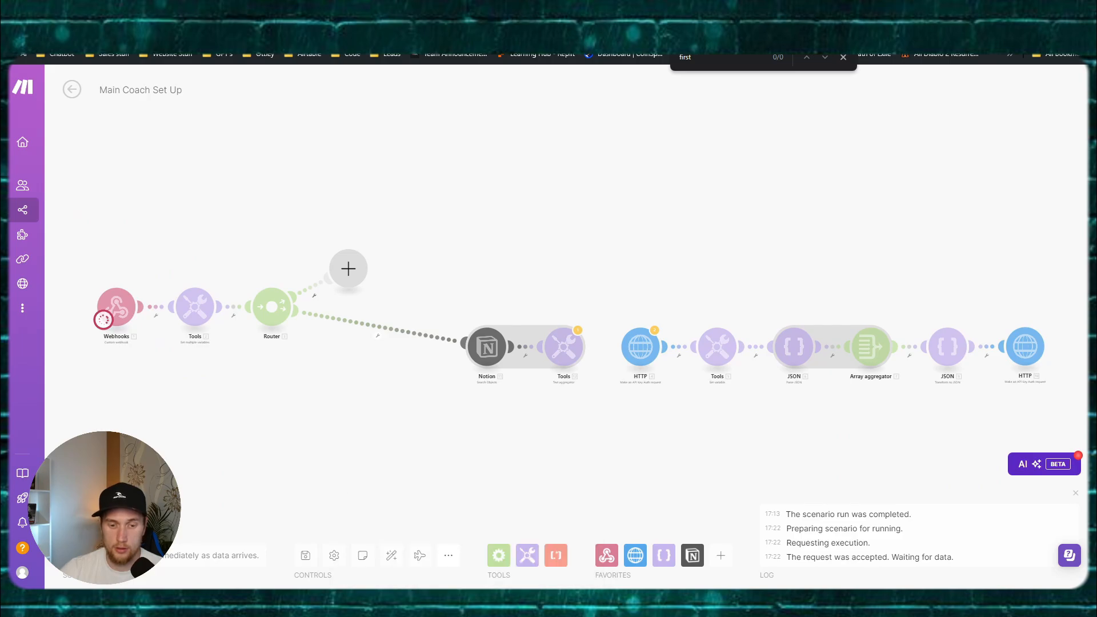
{"action": "mouse_move", "coordinate": [471, 603]}
{"action": "left_click", "coordinate": [448, 562]}
{"action": "left_click", "coordinate": [1030, 8]}
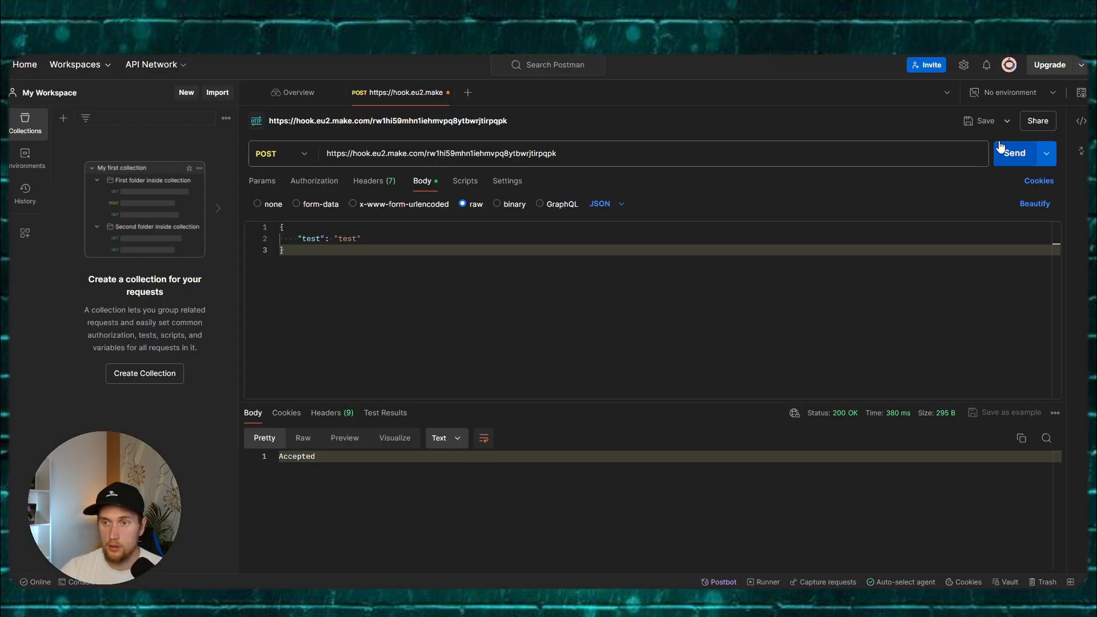
{"action": "left_click", "coordinate": [1000, 147]}
{"action": "mouse_move", "coordinate": [473, 603]}
{"action": "left_click", "coordinate": [488, 573]}
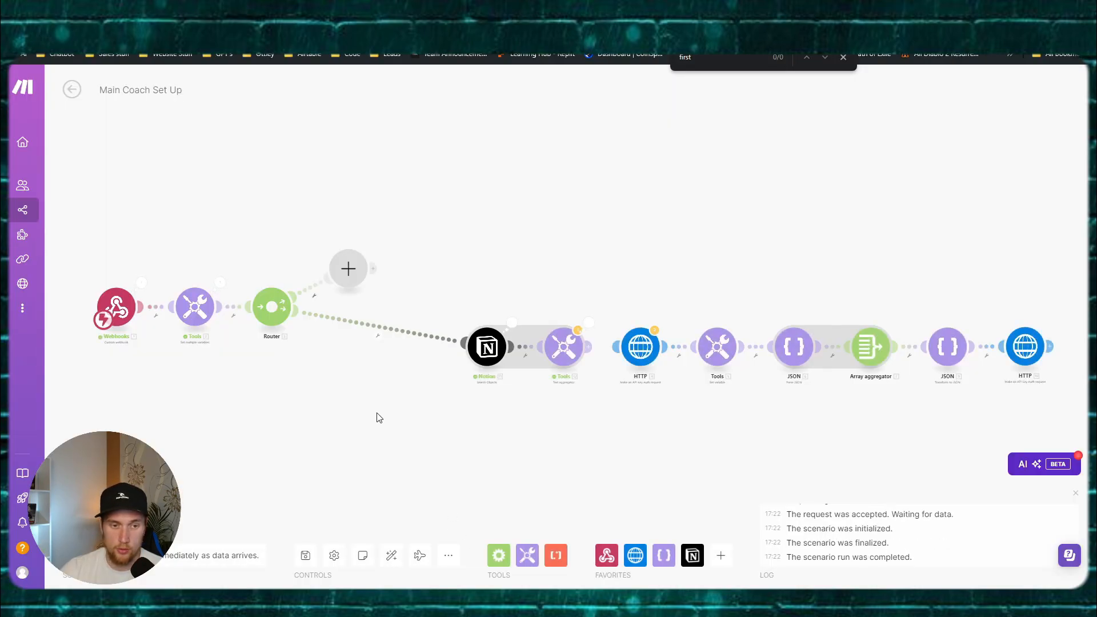
Step: Inspect the text aggregator's and Notion search's run output, which returned zero bundles
{"action": "scroll", "coordinate": [377, 413], "scroll_direction": "up", "scroll_amount": 2}
{"action": "left_click_drag", "start_coordinate": [526, 416], "coordinate": [368, 395]}
{"action": "scroll", "coordinate": [485, 246], "scroll_direction": "up", "scroll_amount": 2}
{"action": "left_click", "coordinate": [495, 285]}
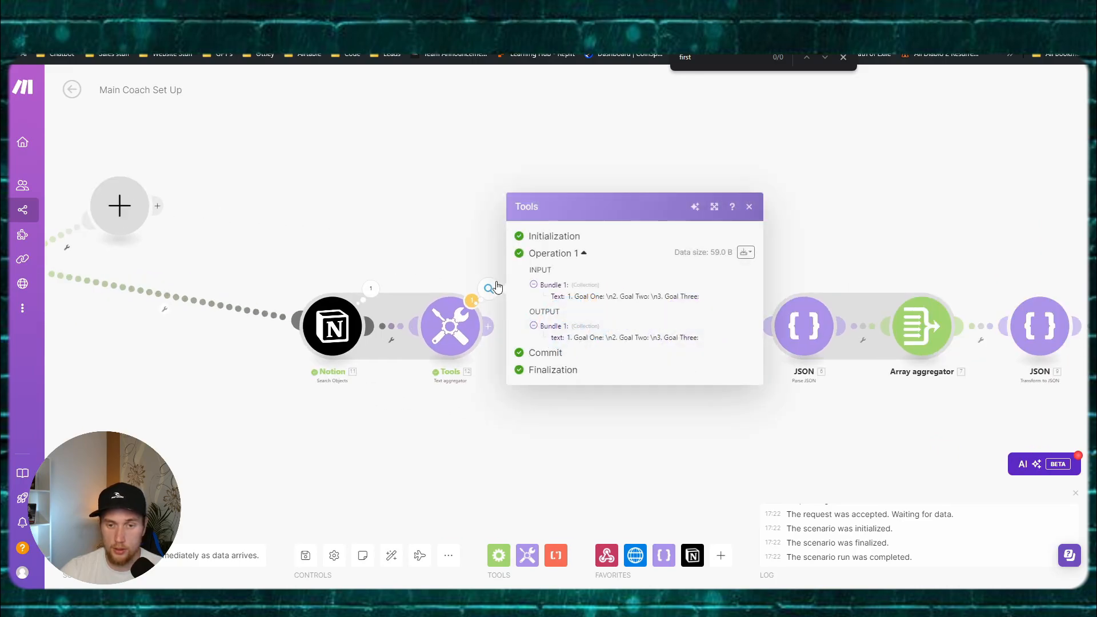
{"action": "left_click_drag", "start_coordinate": [417, 240], "coordinate": [507, 235]}
{"action": "left_click", "coordinate": [469, 279]}
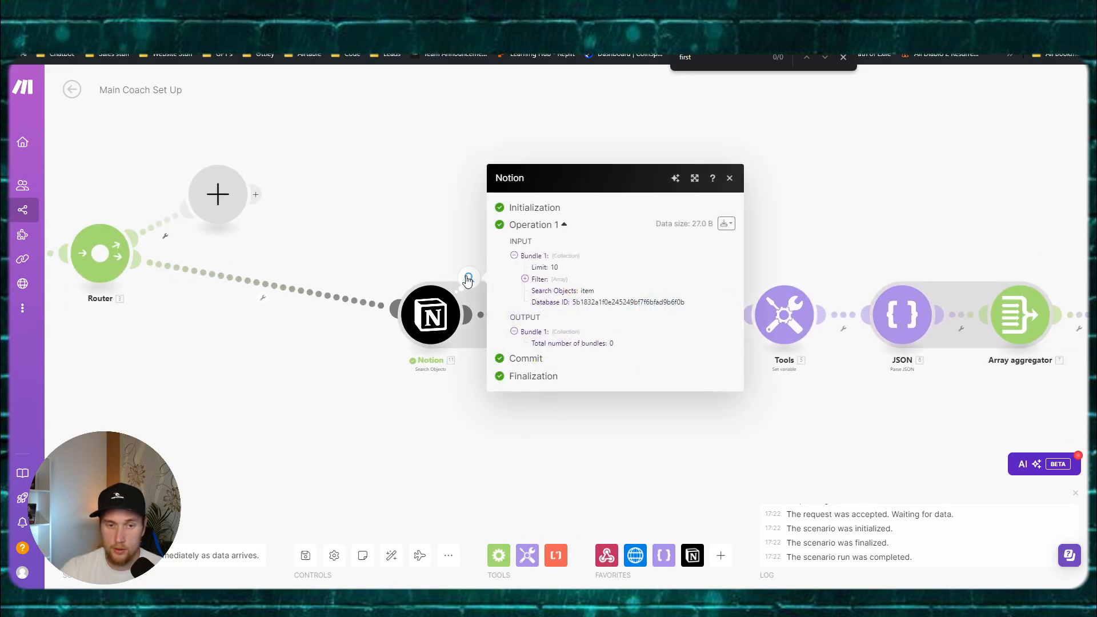
{"action": "left_click", "coordinate": [376, 426]}
Step: Review the Notion search settings and the starting variables, then switch windows
{"action": "left_click_drag", "start_coordinate": [377, 426], "coordinate": [424, 412]}
{"action": "left_click", "coordinate": [471, 311]}
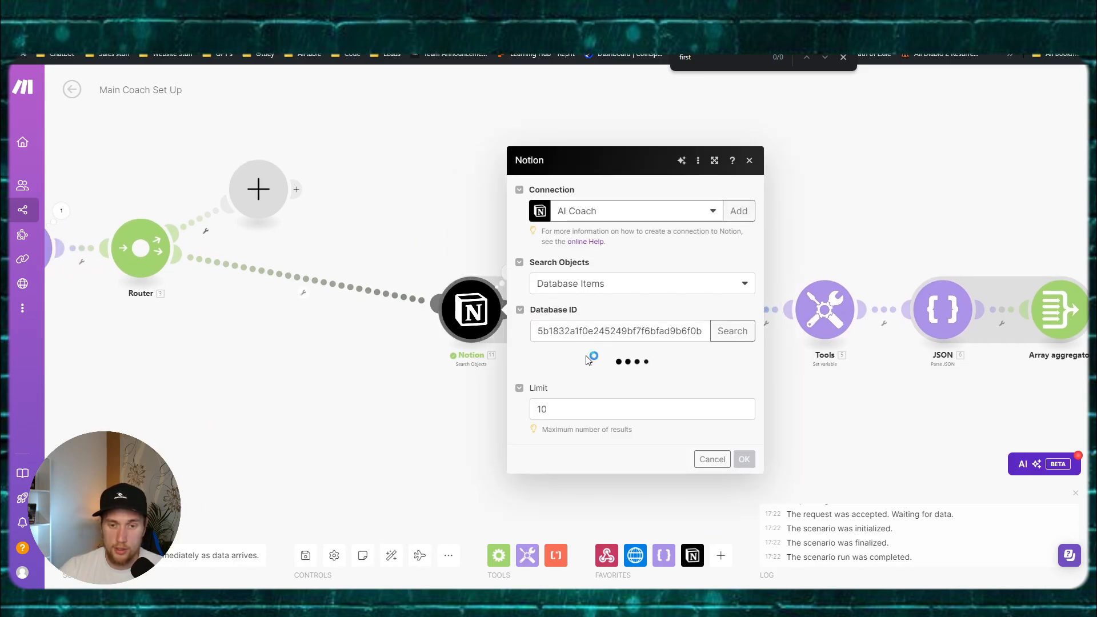
{"action": "left_click", "coordinate": [277, 367]}
{"action": "left_click_drag", "start_coordinate": [277, 367], "coordinate": [557, 366]}
{"action": "left_click", "coordinate": [301, 254]}
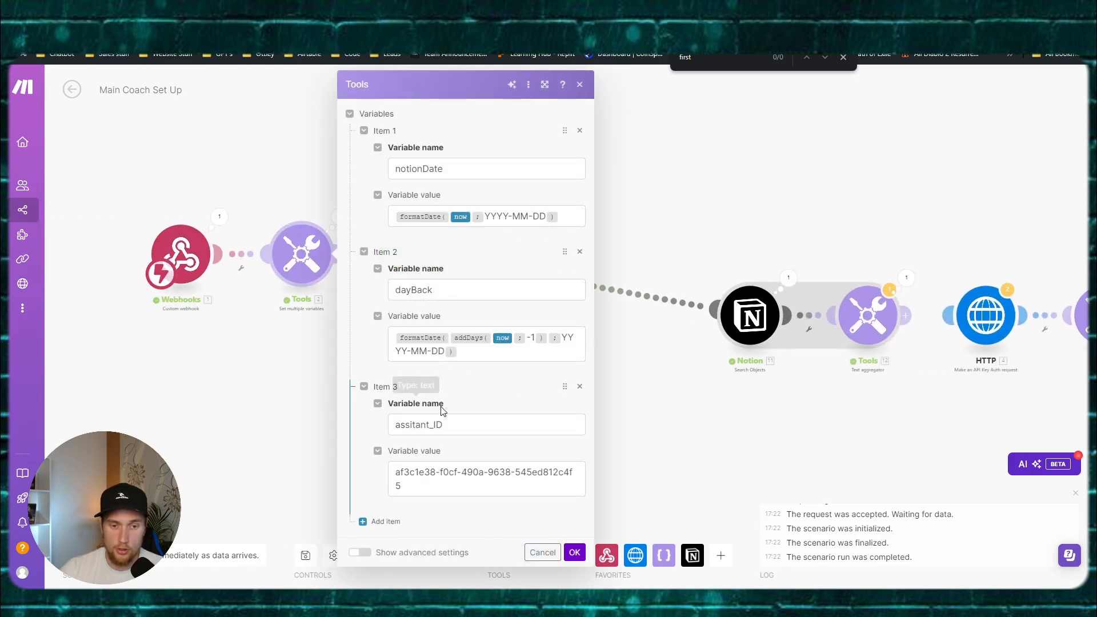
{"action": "left_click", "coordinate": [263, 356]}
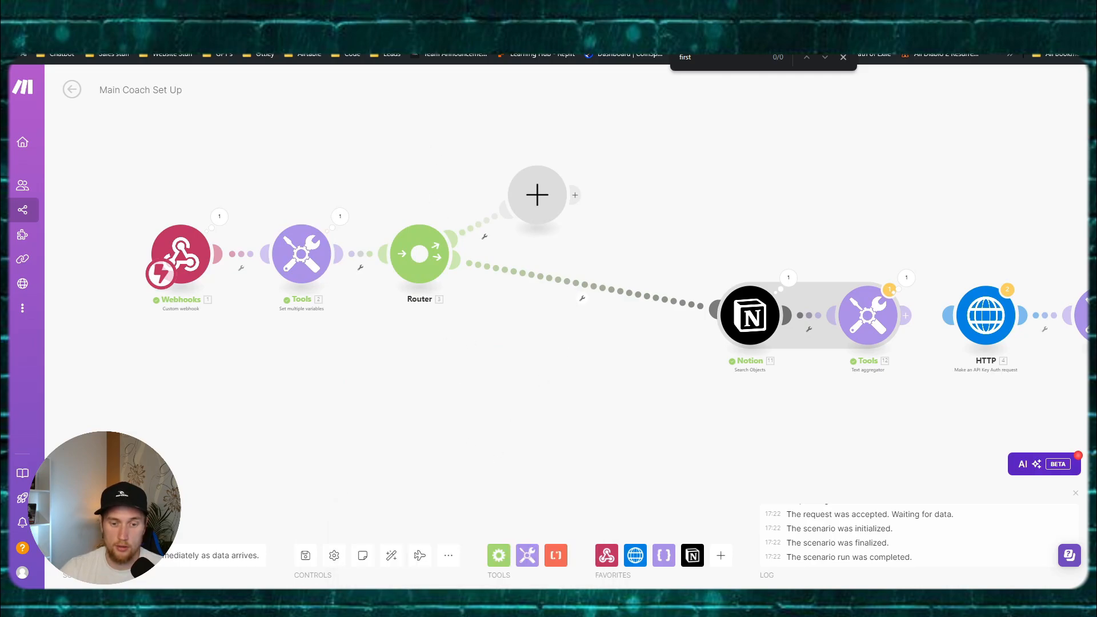
{"action": "left_click", "coordinate": [503, 553]}
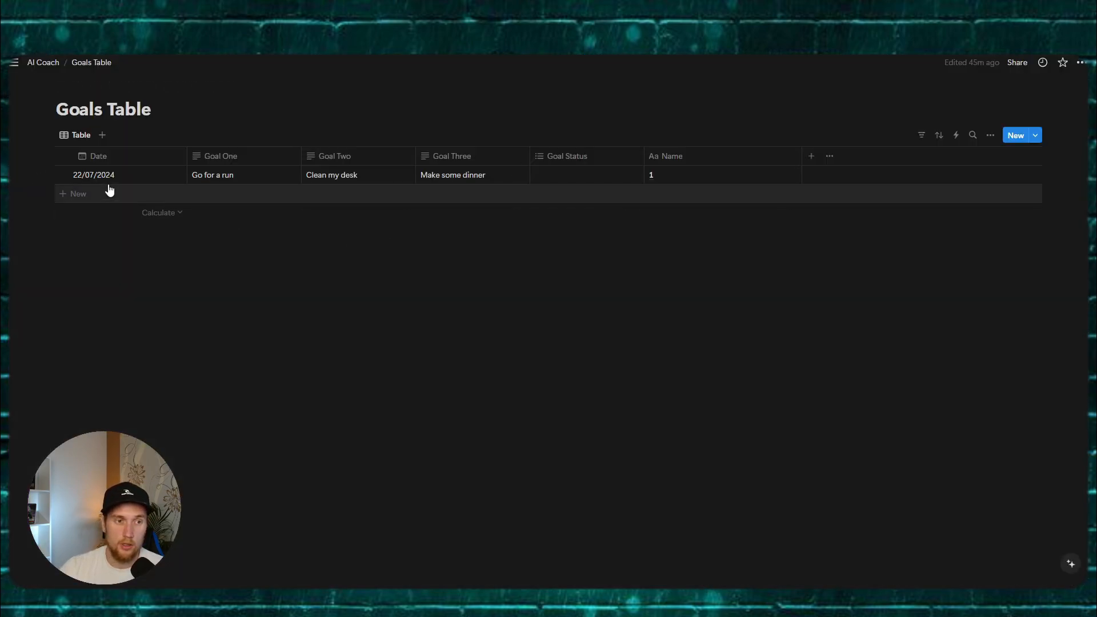
Step: Change the Goals Table entry's date to 21/07/2024
{"action": "left_click", "coordinate": [108, 177]}
{"action": "left_click", "coordinate": [95, 312]}
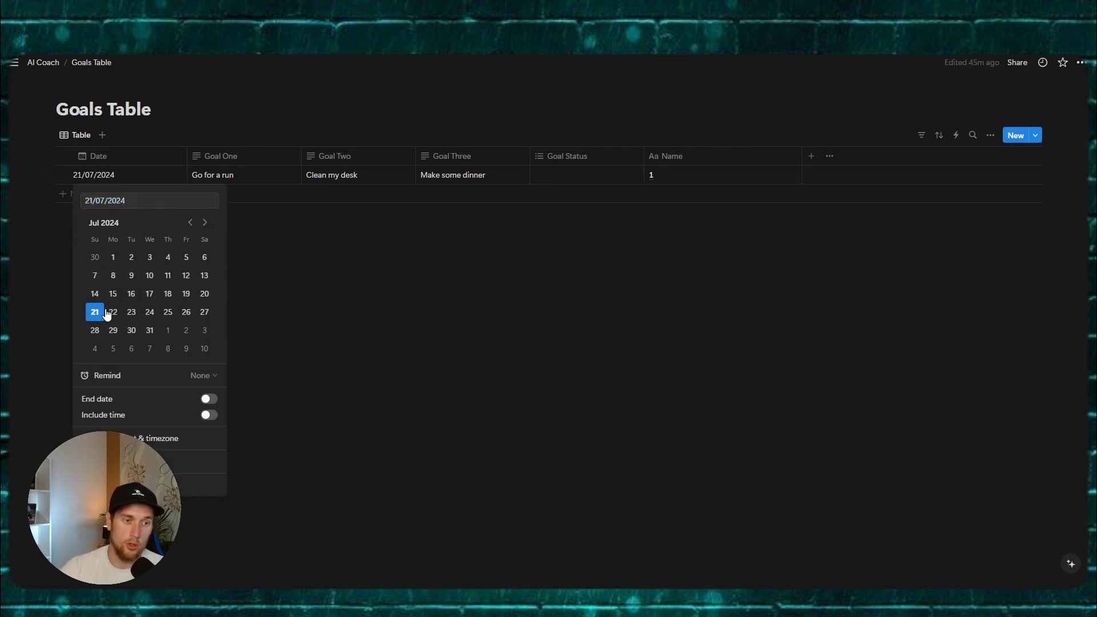
{"action": "key", "text": "Escape"}
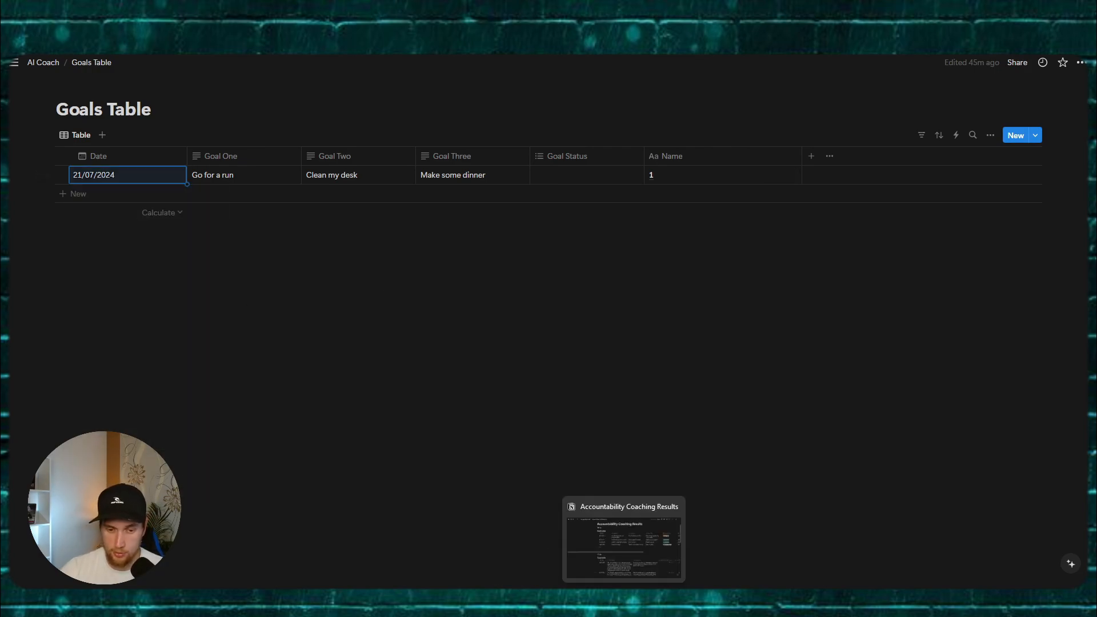
Step: Start a Make test run, cancel it at the warning, and return to the Goals Table
{"action": "left_click", "coordinate": [623, 600]}
{"action": "left_click", "coordinate": [99, 522]}
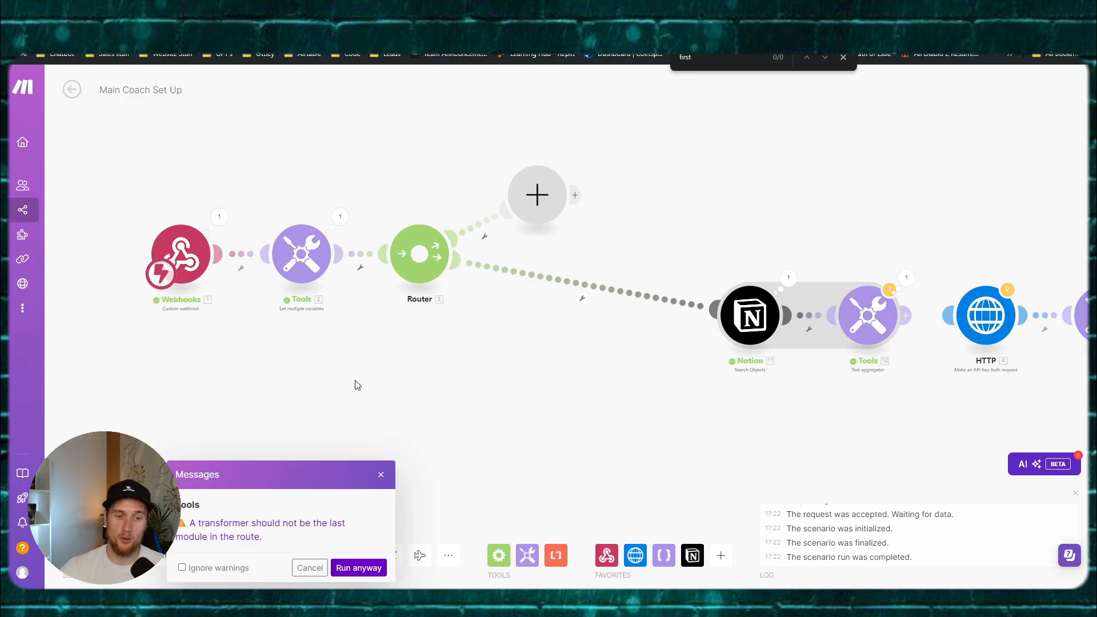
{"action": "left_click", "coordinate": [380, 475]}
{"action": "mouse_move", "coordinate": [473, 600]}
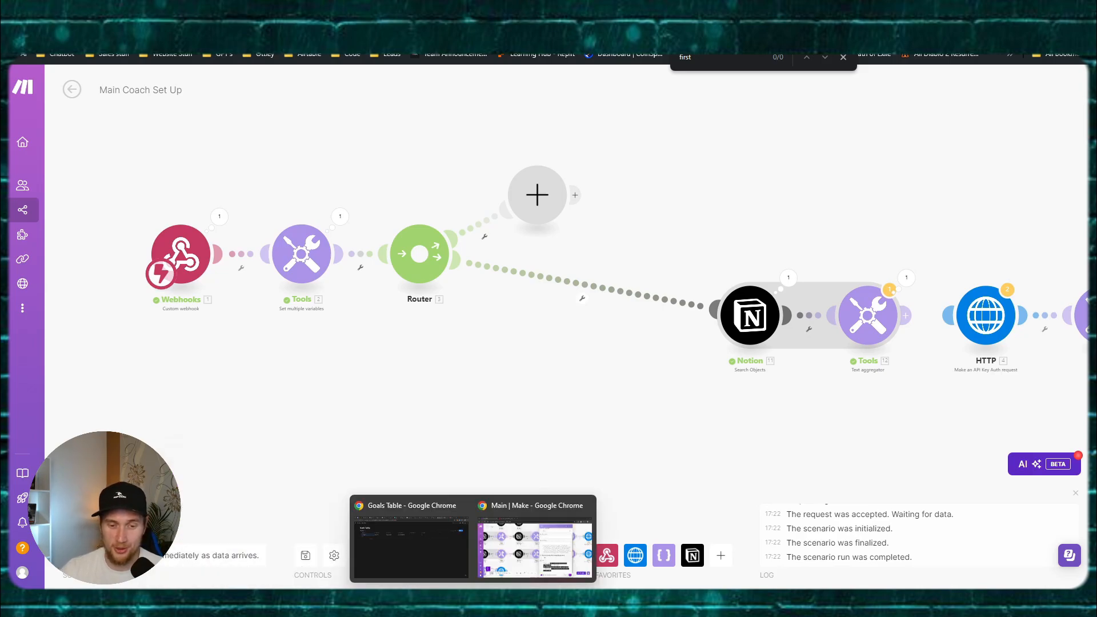
{"action": "left_click", "coordinate": [422, 550]}
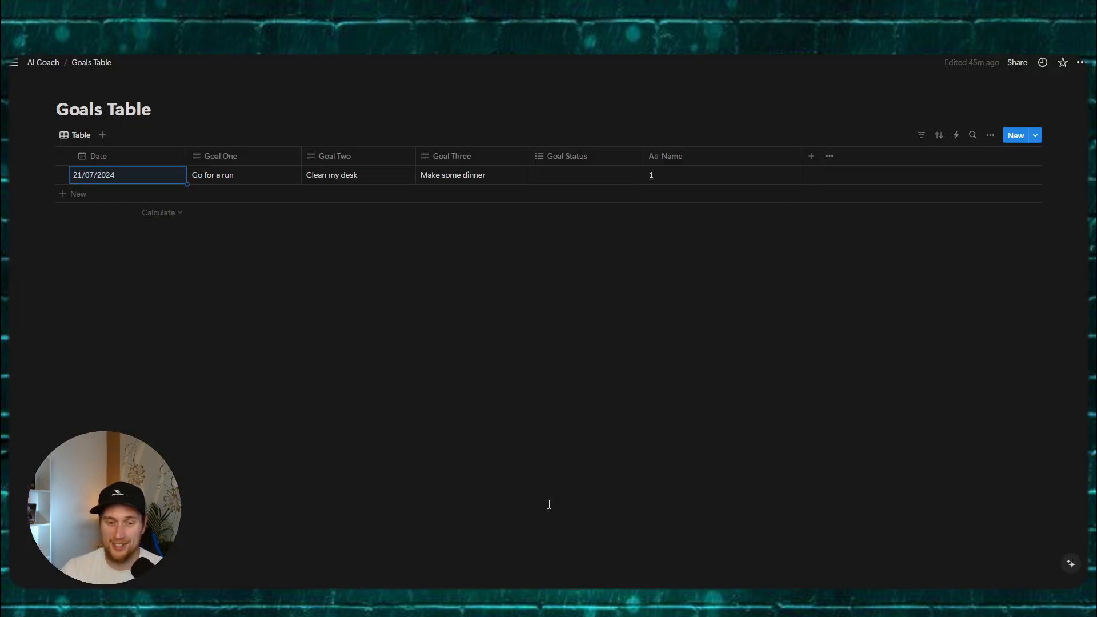
Step: Run the scenario once and trigger it with the Postman test request
{"action": "left_click", "coordinate": [523, 600]}
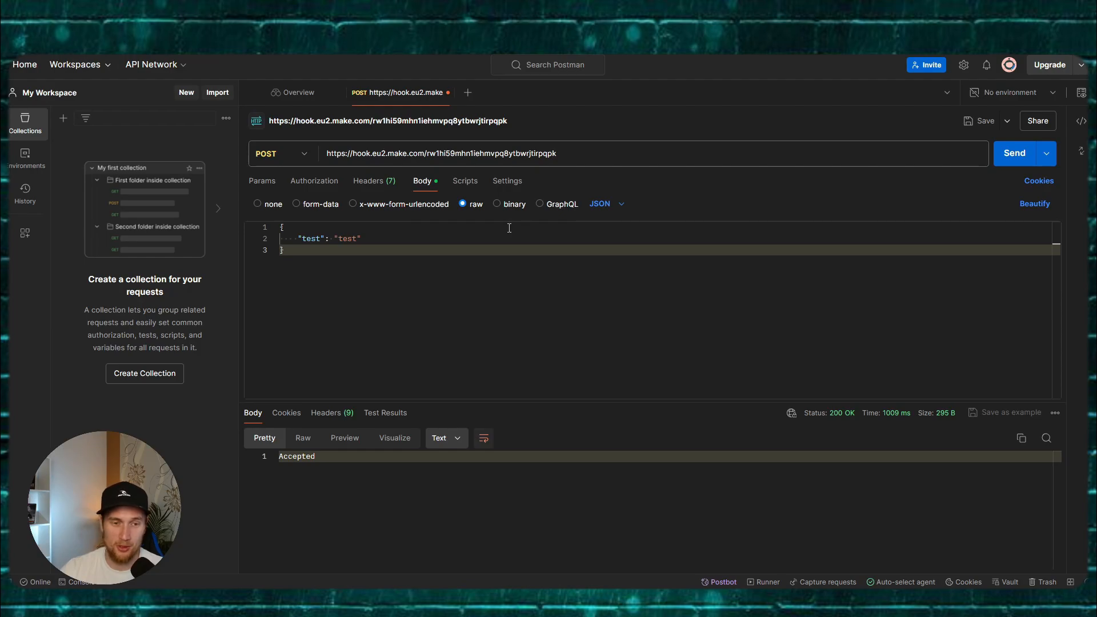
{"action": "left_click", "coordinate": [500, 567]}
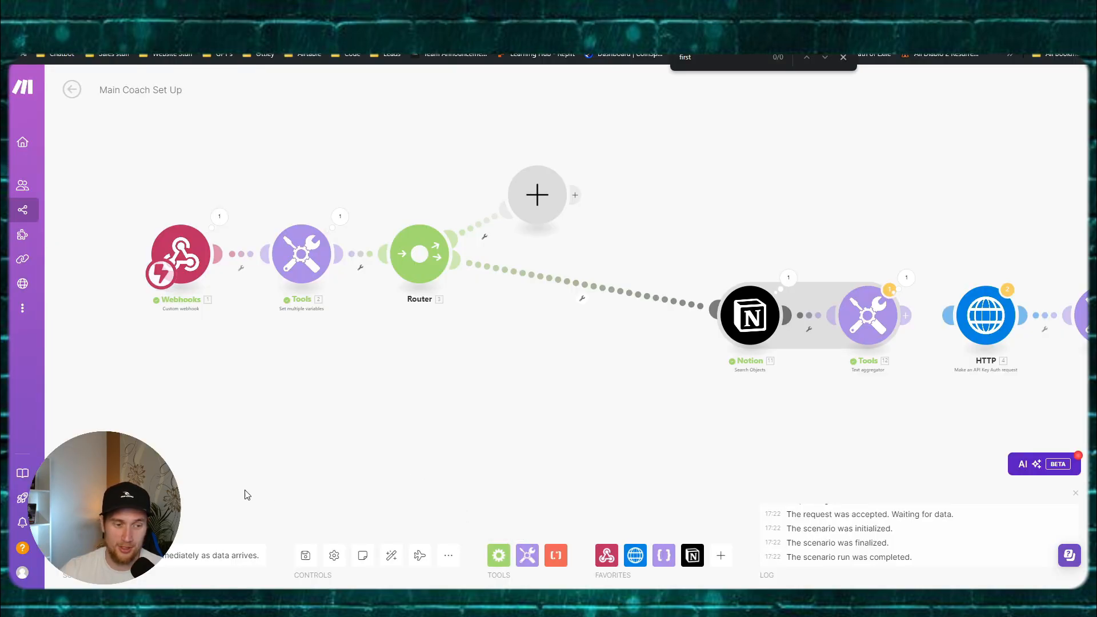
{"action": "left_click", "coordinate": [108, 523]}
{"action": "left_click", "coordinate": [355, 567]}
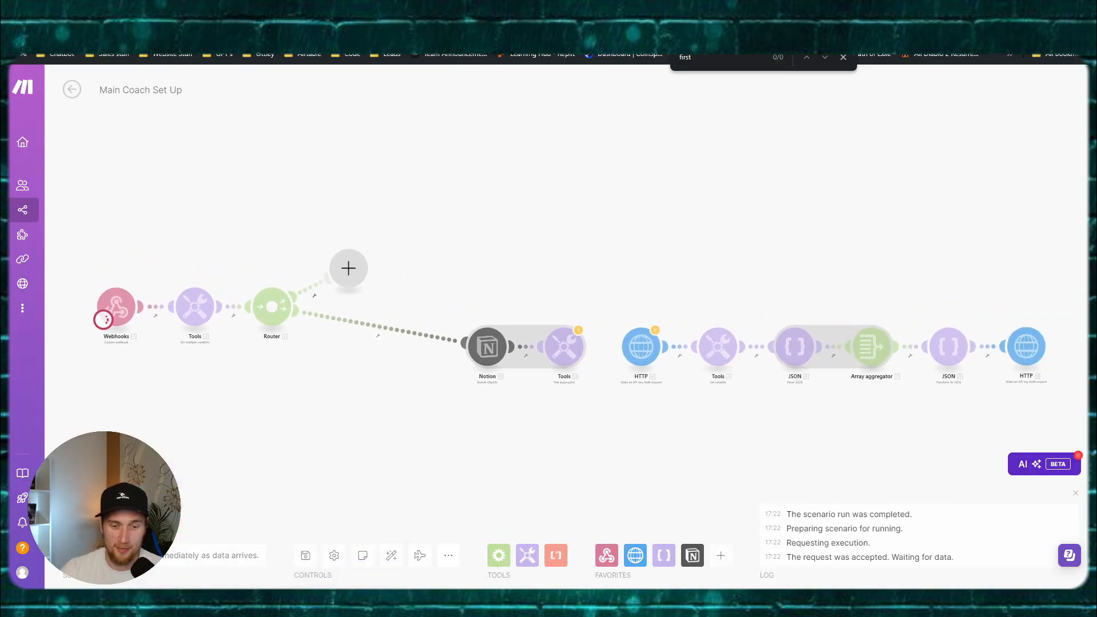
{"action": "mouse_move", "coordinate": [473, 600]}
{"action": "left_click", "coordinate": [423, 556]}
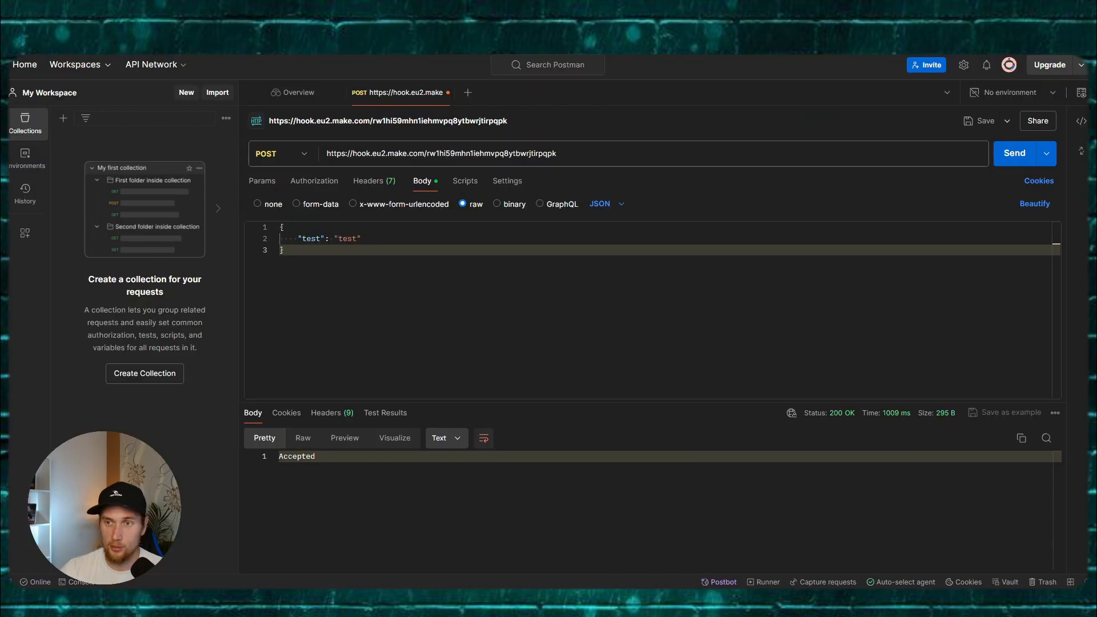
{"action": "left_click", "coordinate": [1009, 153]}
{"action": "key", "text": "alt+Tab"}
Step: Inspect the text aggregator's run output for the numbered Goal One, Two, Three lines
{"action": "scroll", "coordinate": [271, 374], "scroll_direction": "up", "scroll_amount": 2}
{"action": "left_click_drag", "start_coordinate": [470, 386], "coordinate": [304, 352]}
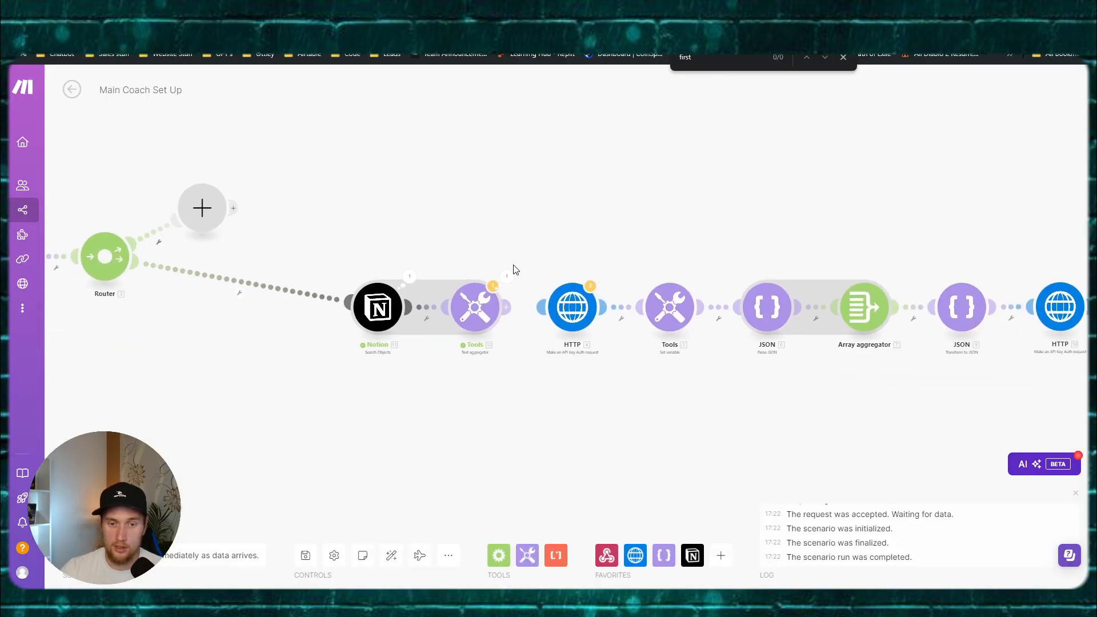
{"action": "left_click", "coordinate": [507, 276]}
{"action": "left_click_drag", "start_coordinate": [623, 326], "coordinate": [692, 324]}
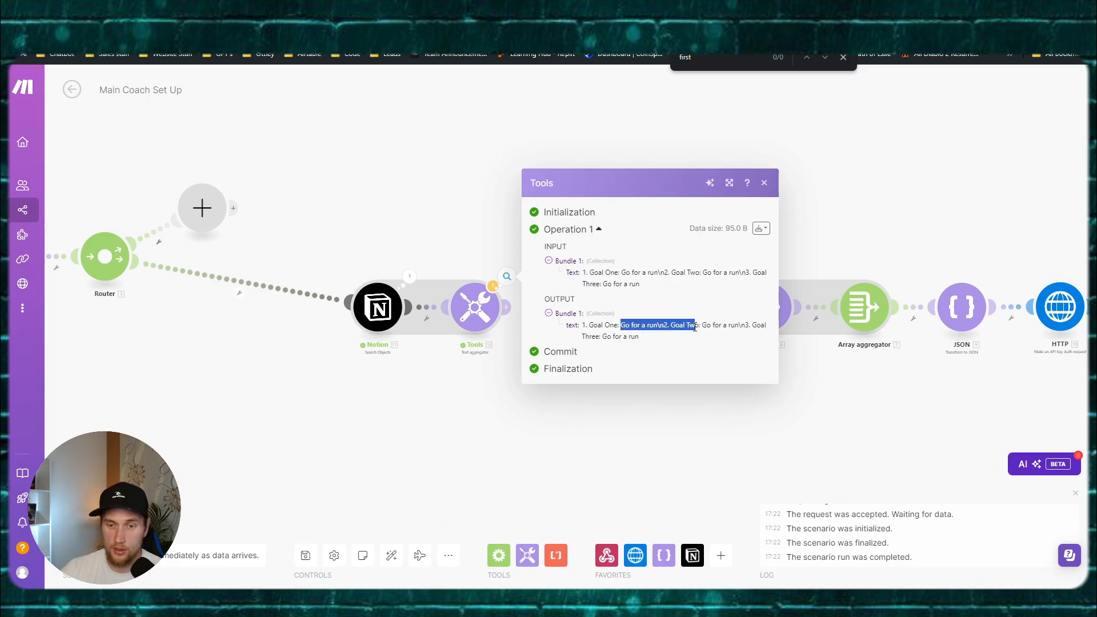
{"action": "left_click", "coordinate": [698, 336]}
{"action": "left_click_drag", "start_coordinate": [606, 325], "coordinate": [692, 347]}
{"action": "left_click", "coordinate": [496, 465]}
{"action": "left_click_drag", "start_coordinate": [561, 441], "coordinate": [457, 453]}
Step: Check the text aggregator's settings, then open the final Vapi HTTP call's settings
{"action": "left_click", "coordinate": [372, 317]}
{"action": "left_click", "coordinate": [338, 412]}
{"action": "left_click_drag", "start_coordinate": [388, 416], "coordinate": [317, 412]}
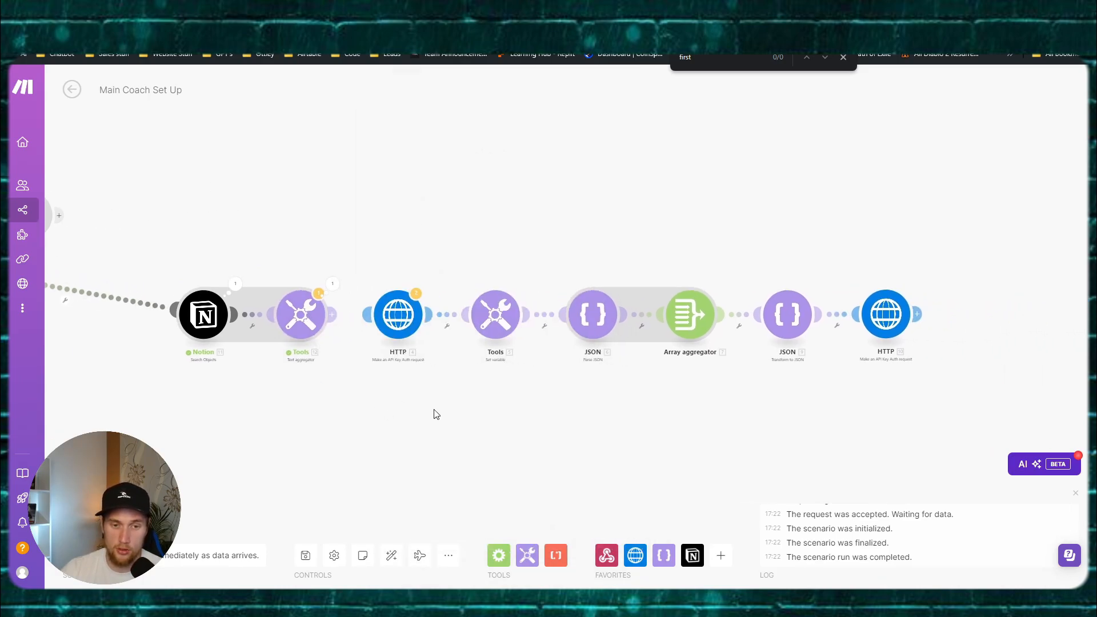
{"action": "left_click_drag", "start_coordinate": [436, 413], "coordinate": [382, 399]}
{"action": "left_click", "coordinate": [814, 311]}
Step: Delete the 'WHATEVER INFO FROM NOTION' placeholder from lastNitesGoals in the Vapi request body
{"action": "left_click", "coordinate": [475, 205]}
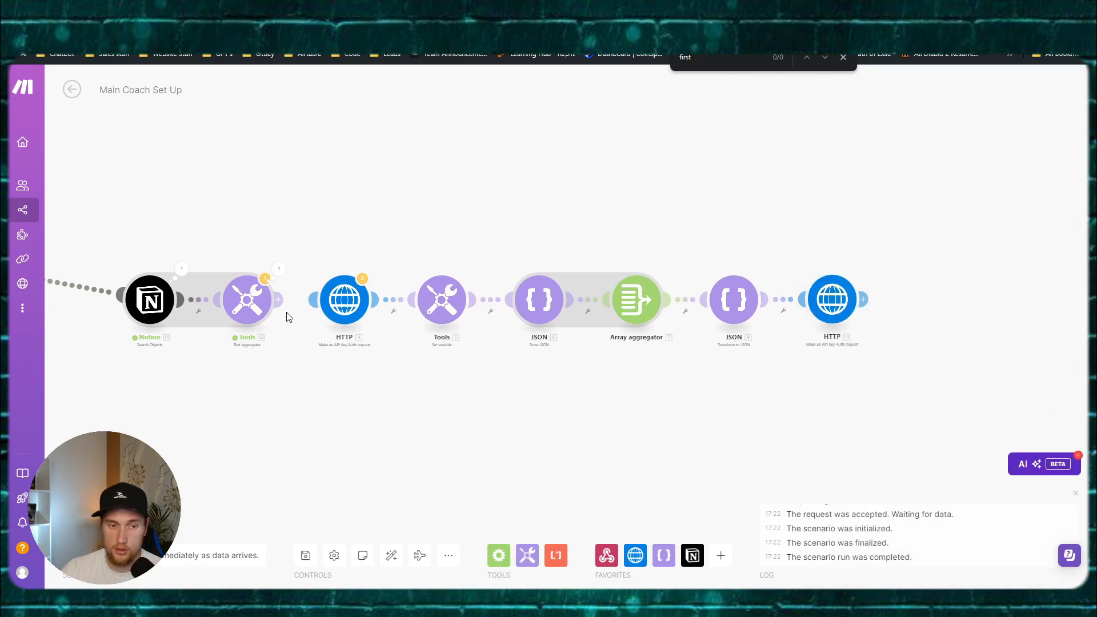
{"action": "left_click", "coordinate": [822, 302]}
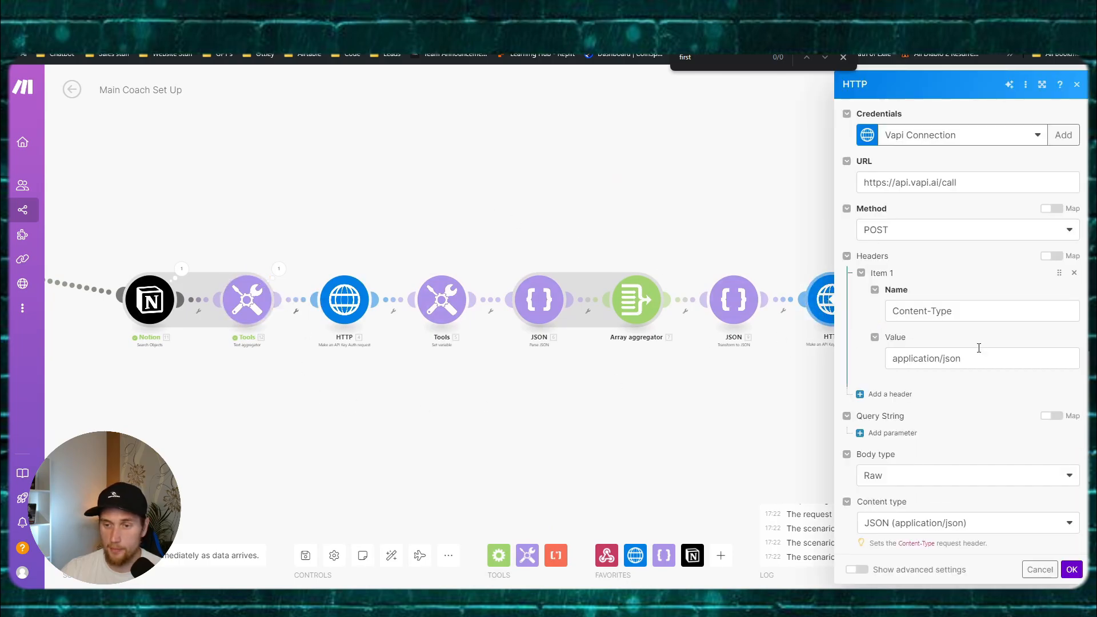
{"action": "scroll", "coordinate": [970, 339], "scroll_direction": "down", "scroll_amount": 5}
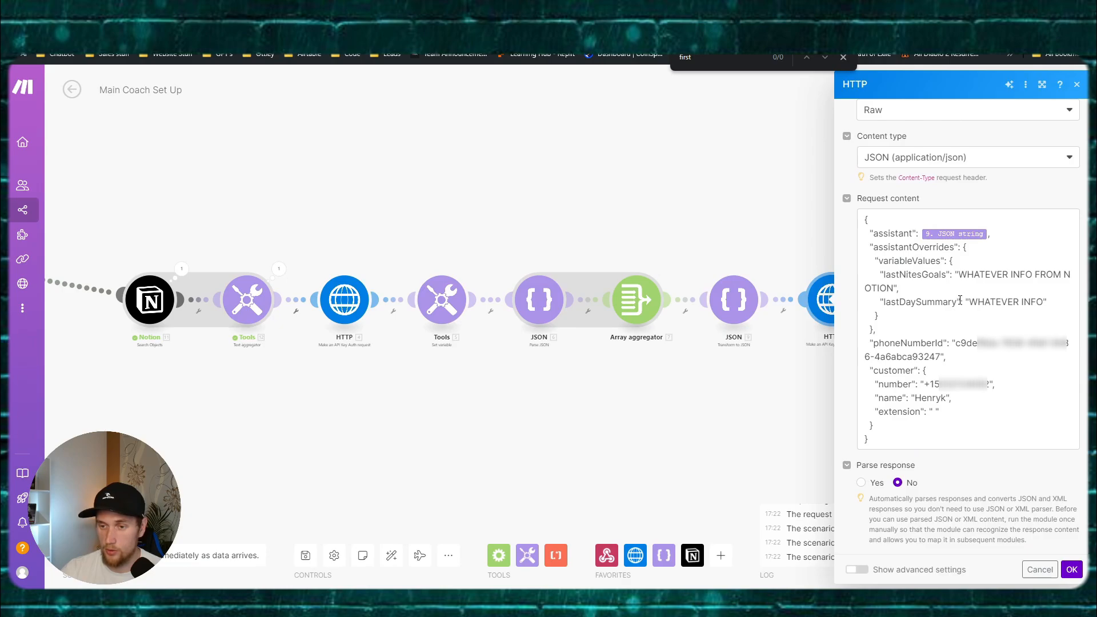
{"action": "left_click_drag", "start_coordinate": [962, 274], "coordinate": [895, 288]}
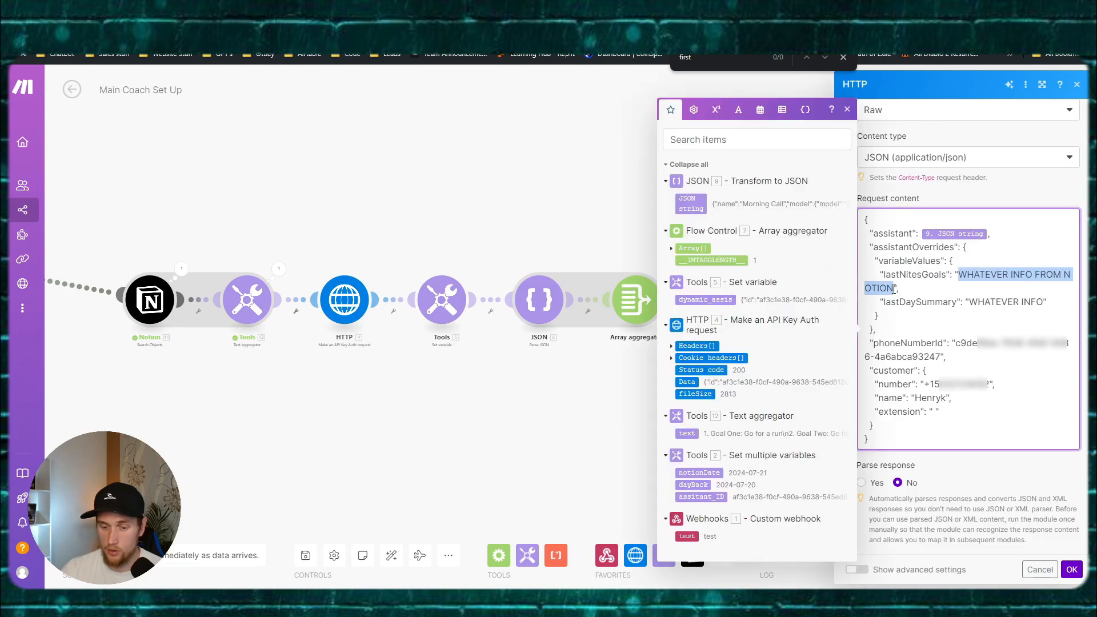
{"action": "key", "text": "BackSpace"}
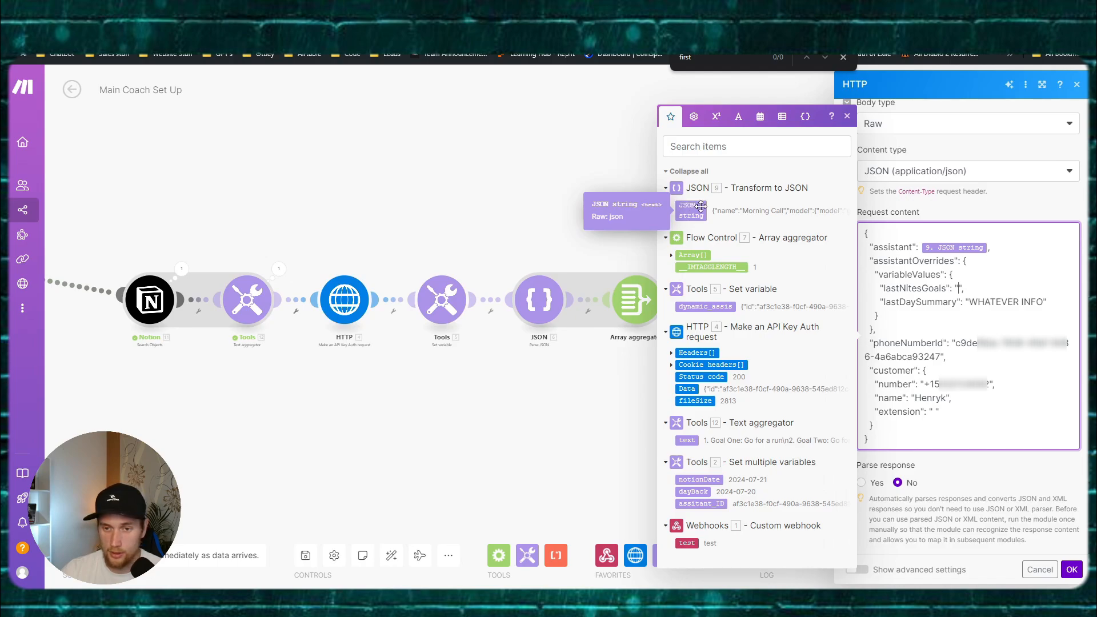
{"action": "left_click", "coordinate": [1071, 570]}
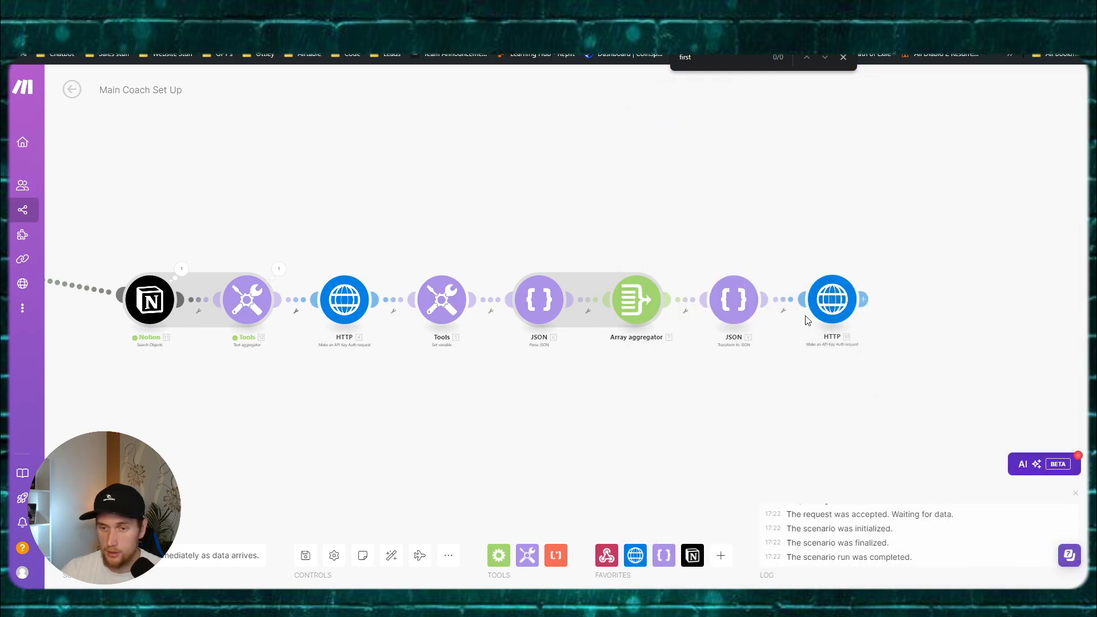
Step: Review the Vapi call URL, confirm the HTTP settings, and save the scenario
{"action": "left_click", "coordinate": [831, 295]}
{"action": "left_click", "coordinate": [985, 184]}
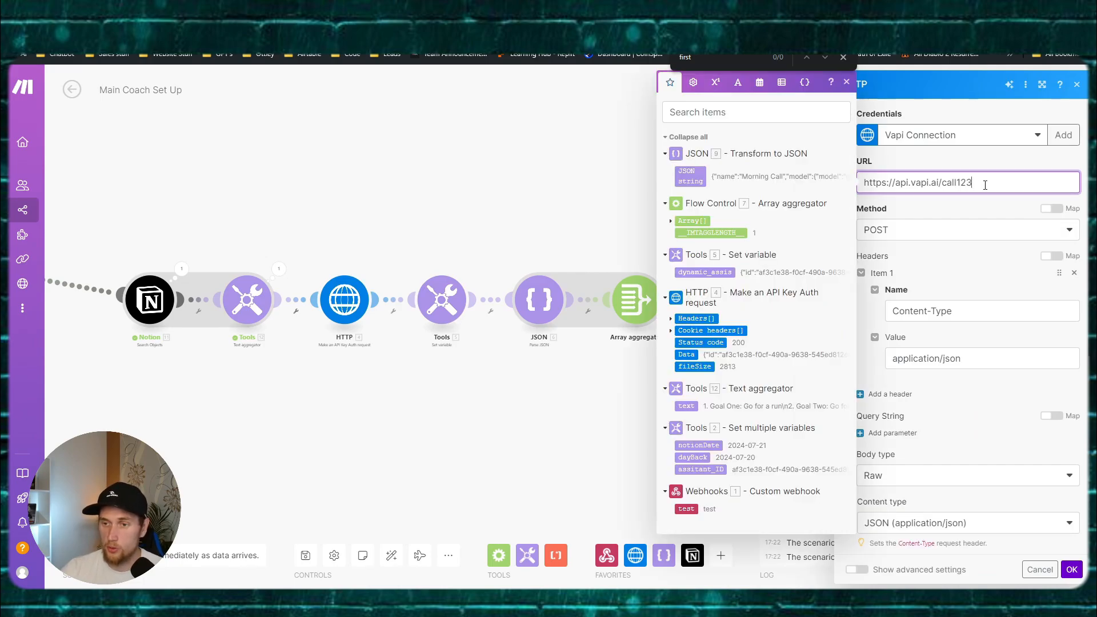
{"action": "left_click", "coordinate": [1072, 570]}
{"action": "left_click", "coordinate": [306, 556]}
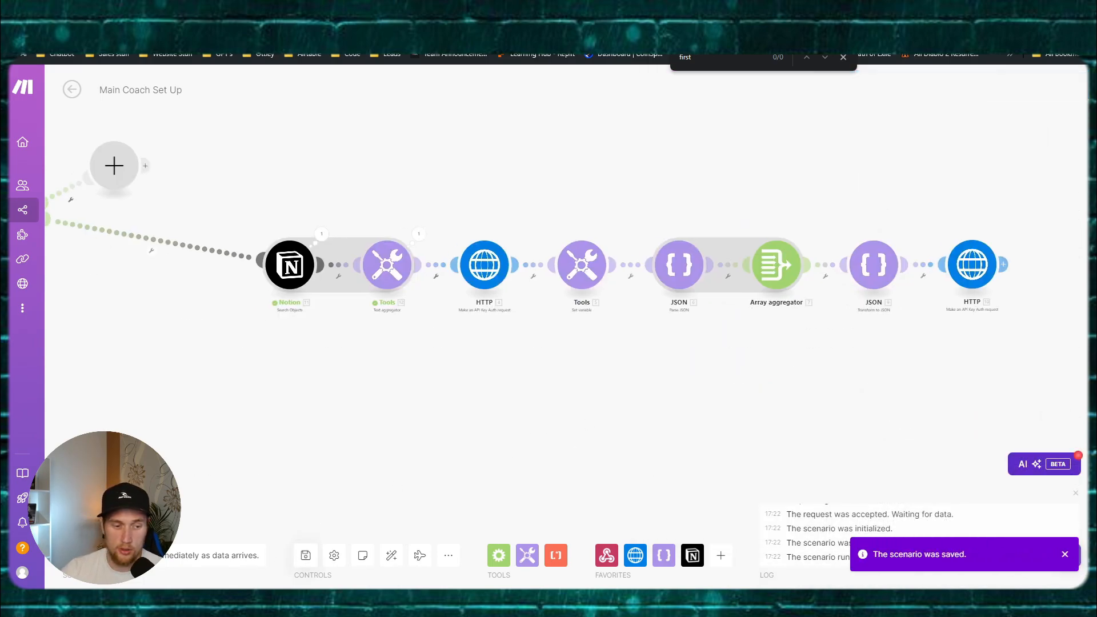
Step: Run the scenario again, triggering it with the Postman test request
{"action": "left_click", "coordinate": [99, 521]}
{"action": "mouse_move", "coordinate": [464, 597]}
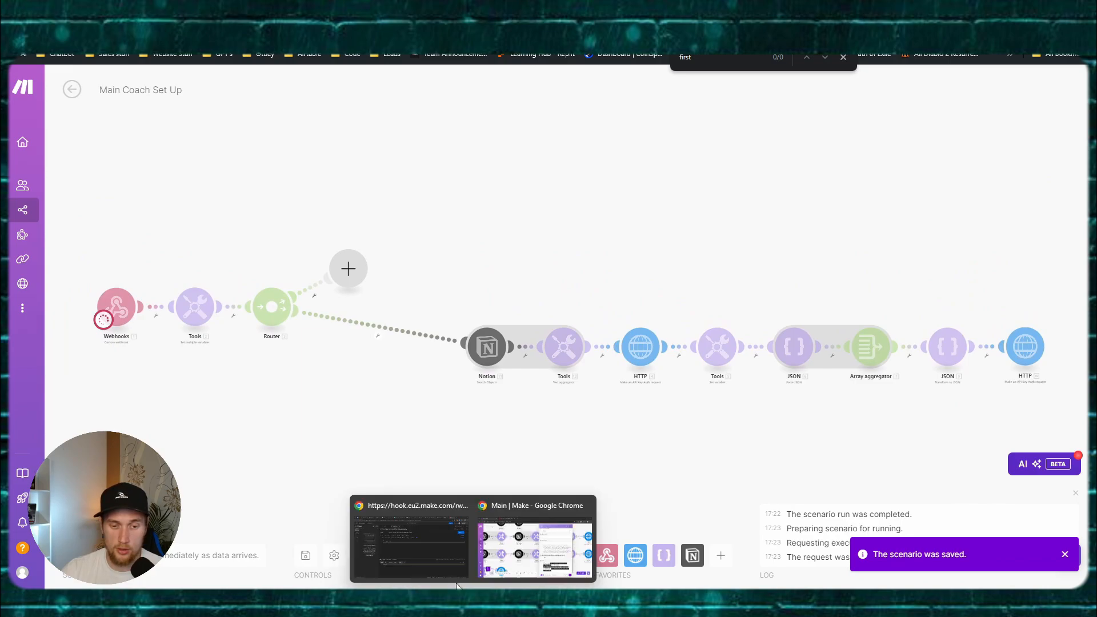
{"action": "left_click", "coordinate": [410, 546]}
{"action": "left_click", "coordinate": [1013, 152]}
{"action": "key", "text": "alt+Tab"}
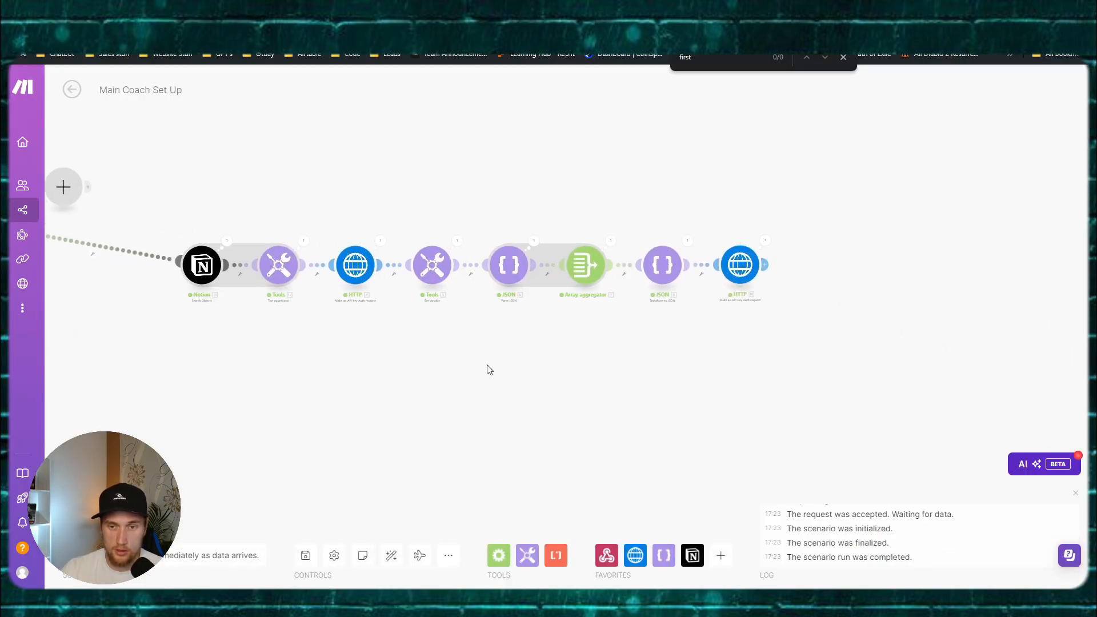
{"action": "scroll", "coordinate": [490, 370], "scroll_direction": "up", "scroll_amount": 2}
Step: Map the Tools text aggregator's text into lastNitesGoals in the Vapi call body and save
{"action": "left_click", "coordinate": [807, 240]}
{"action": "scroll", "coordinate": [943, 343], "scroll_direction": "down", "scroll_amount": 5}
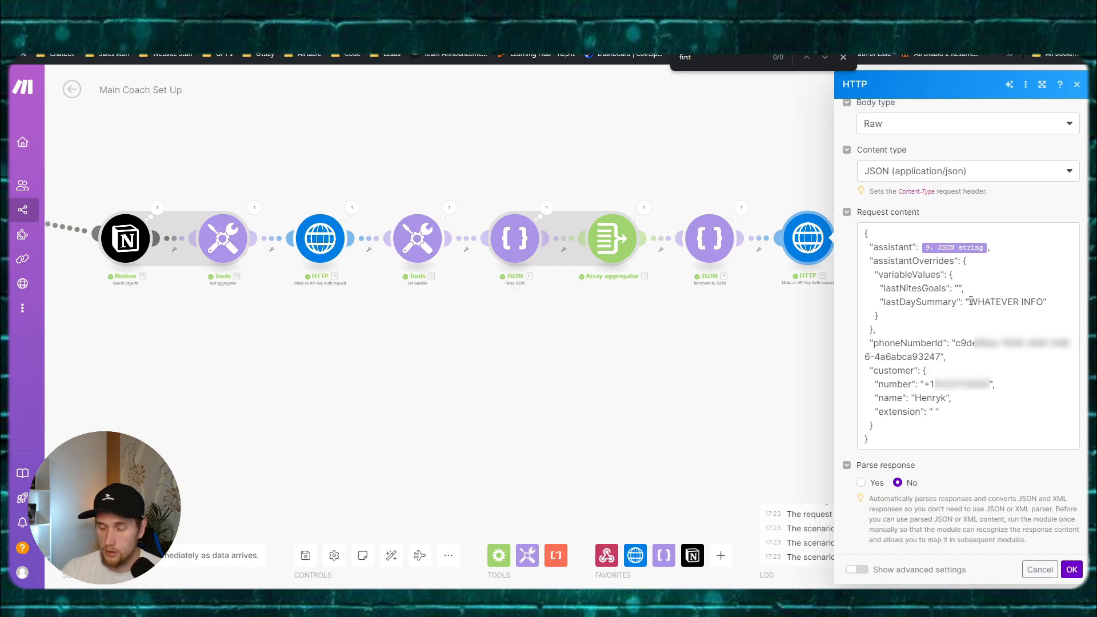
{"action": "left_click", "coordinate": [958, 287]}
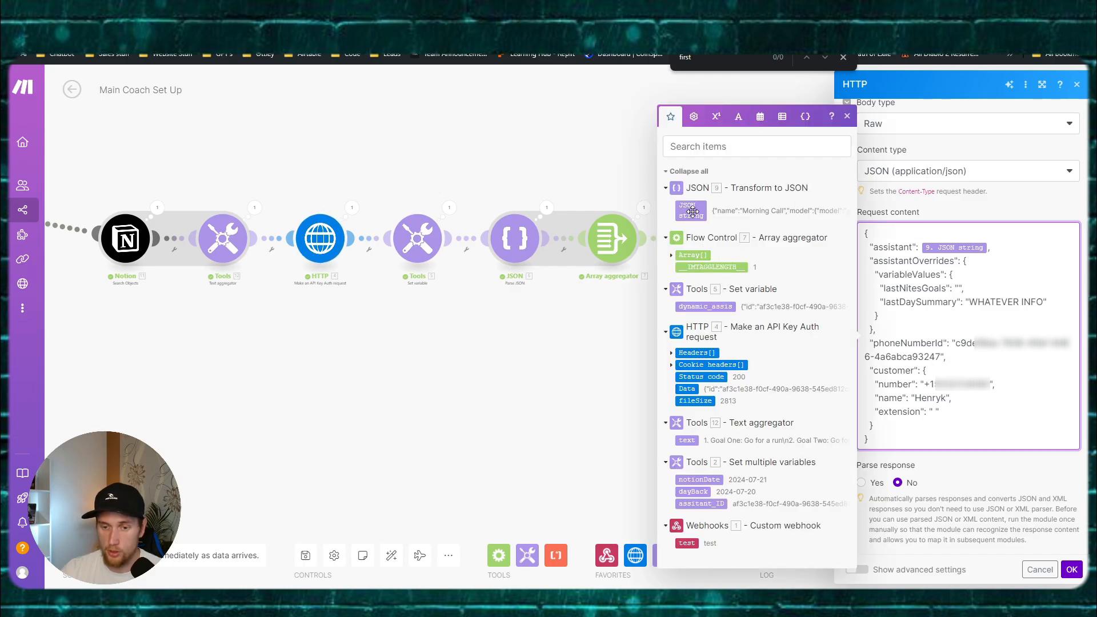
{"action": "left_click", "coordinate": [687, 440]}
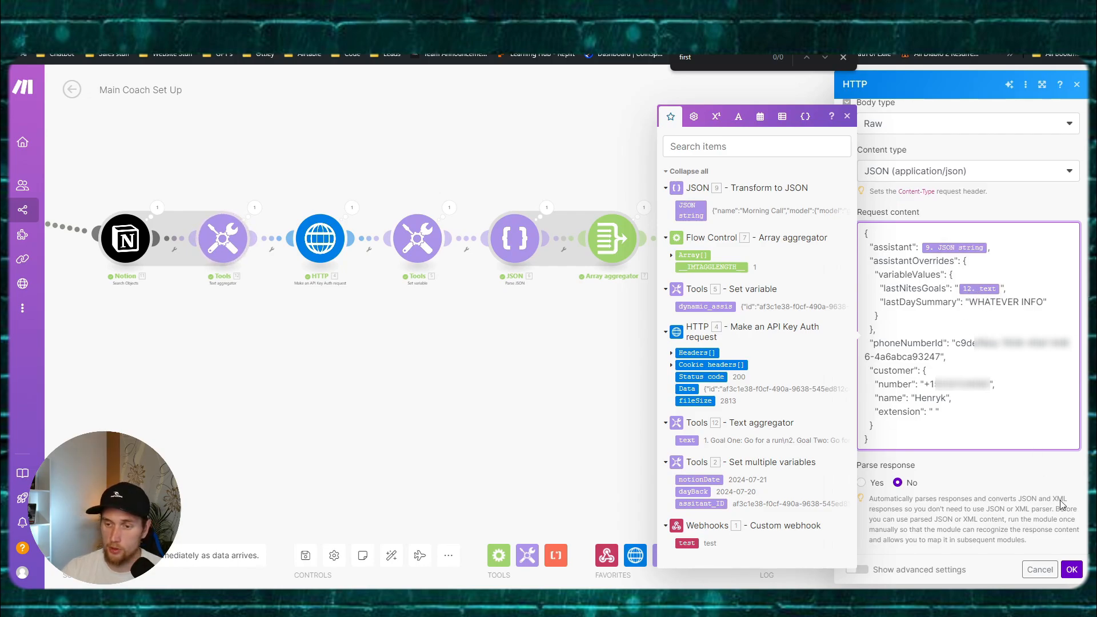
{"action": "left_click", "coordinate": [1072, 570]}
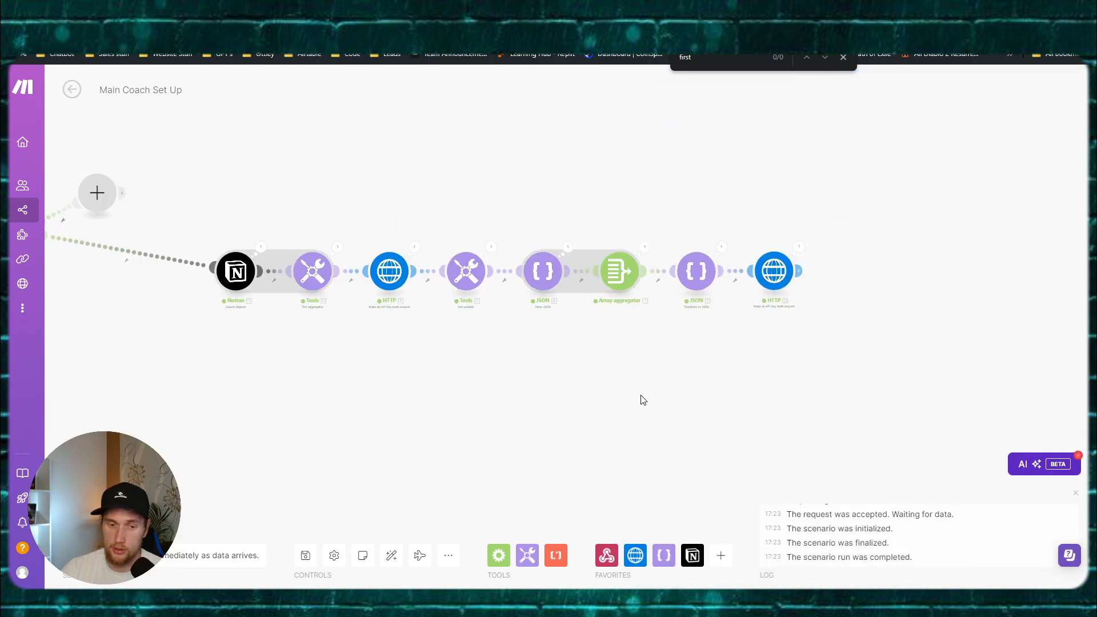
{"action": "left_click", "coordinate": [306, 555]}
{"action": "left_click_drag", "start_coordinate": [309, 445], "coordinate": [534, 430]}
{"action": "left_click_drag", "start_coordinate": [421, 429], "coordinate": [442, 424]}
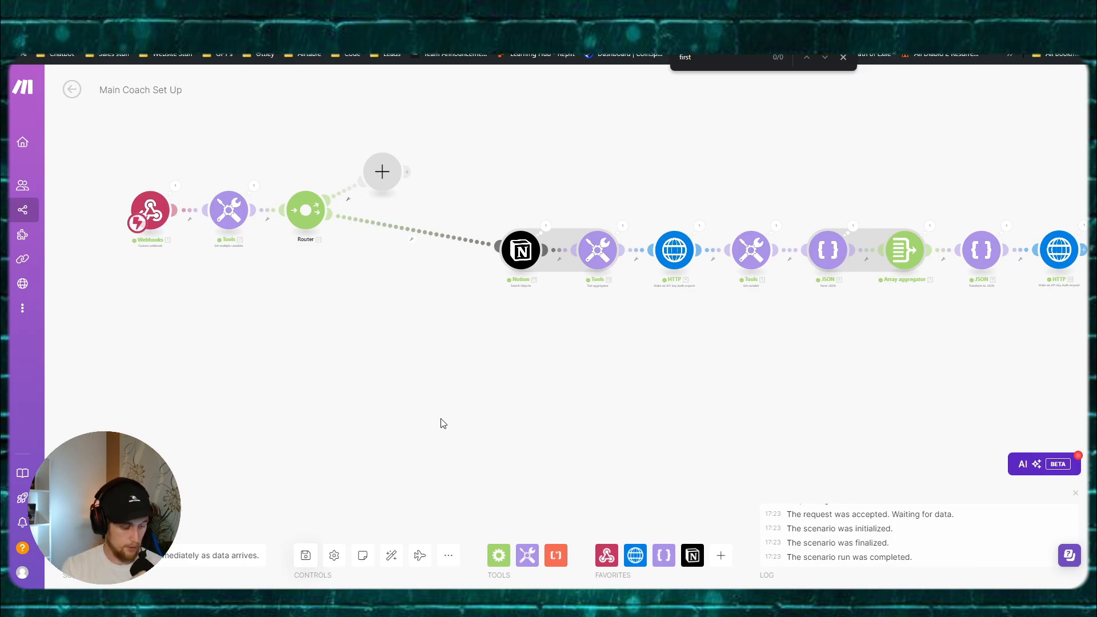
{"action": "left_click_drag", "start_coordinate": [545, 352], "coordinate": [360, 409]}
Step: Inspect the Vapi HTTP call's run results, showing status 201
{"action": "left_click", "coordinate": [900, 284]}
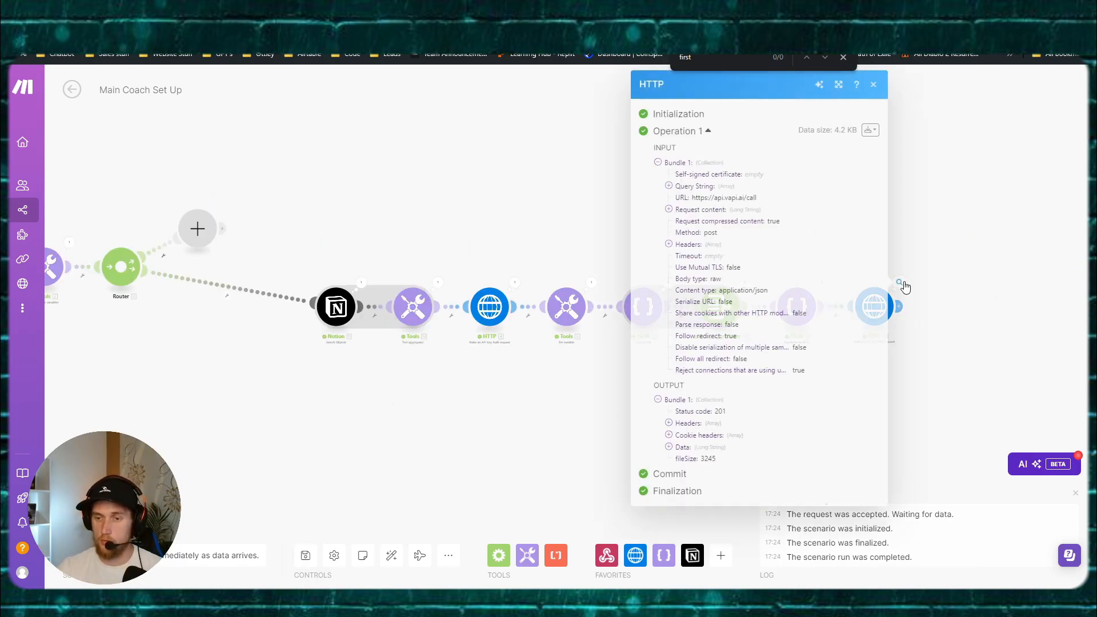
{"action": "left_click", "coordinate": [538, 376]}
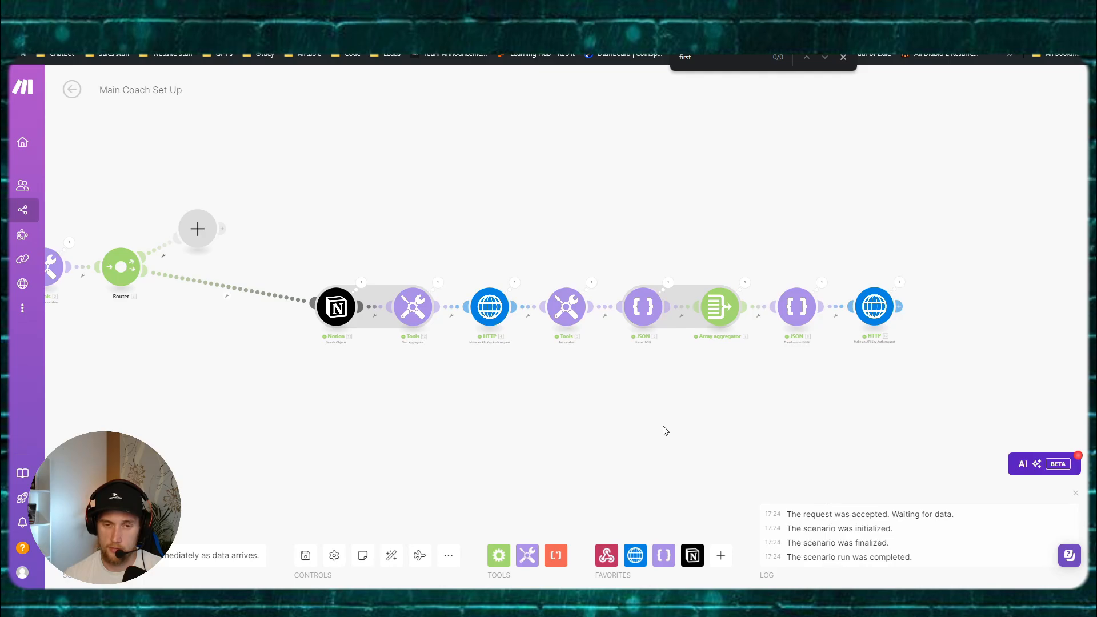
{"action": "scroll", "coordinate": [628, 429], "scroll_direction": "up", "scroll_amount": 3}
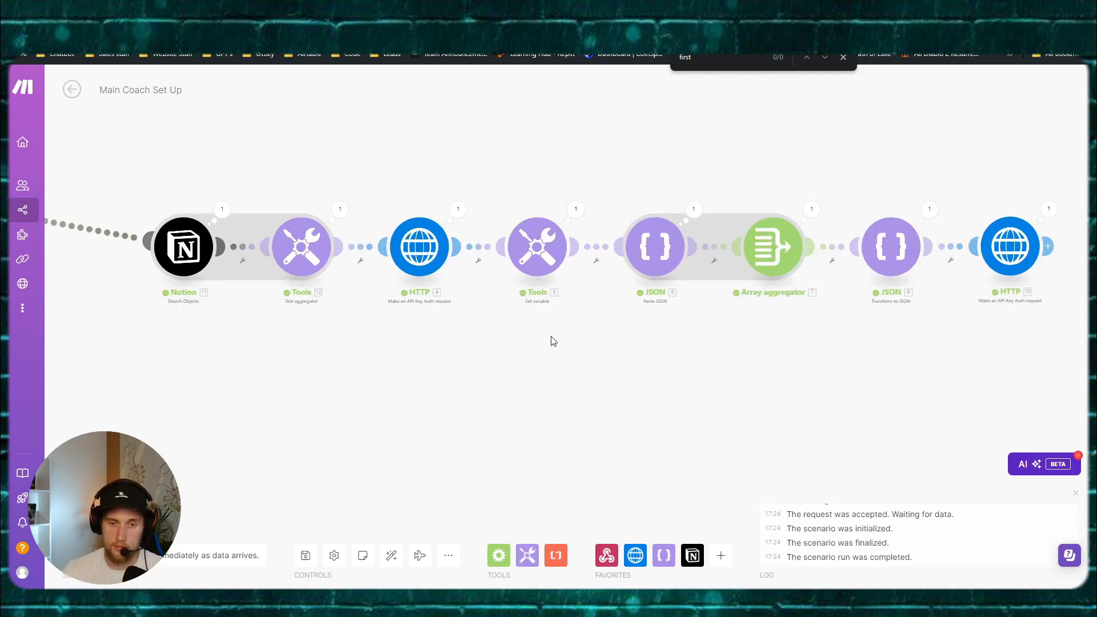
{"action": "left_click", "coordinate": [457, 209]}
Step: Review the text aggregator's output through the end of the Goal Three line
{"action": "left_click", "coordinate": [346, 209]}
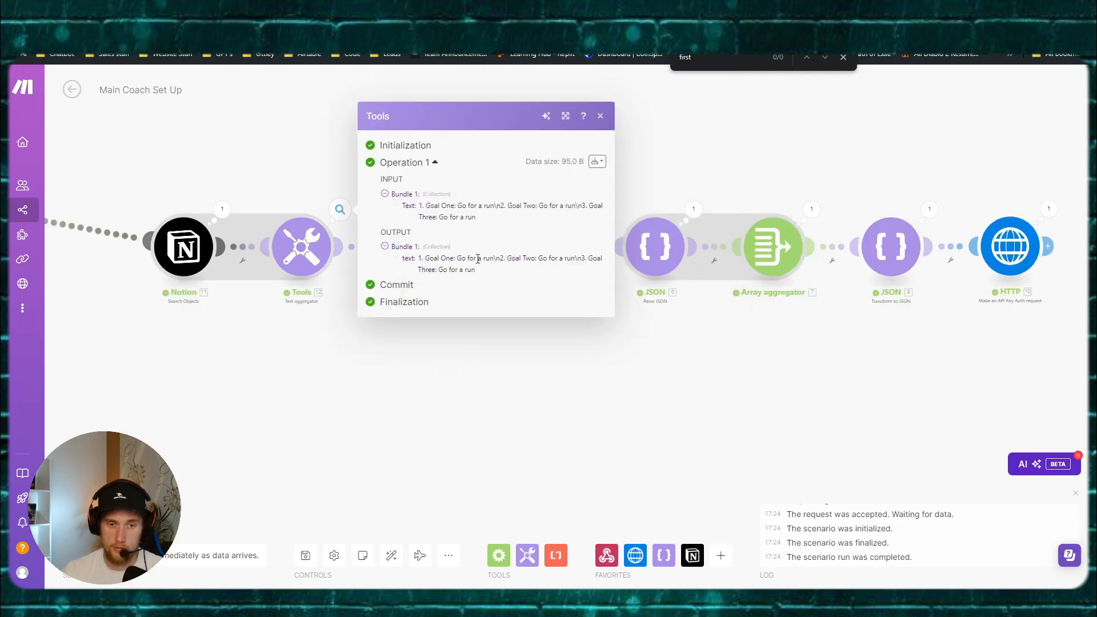
{"action": "left_click_drag", "start_coordinate": [478, 258], "coordinate": [578, 259]}
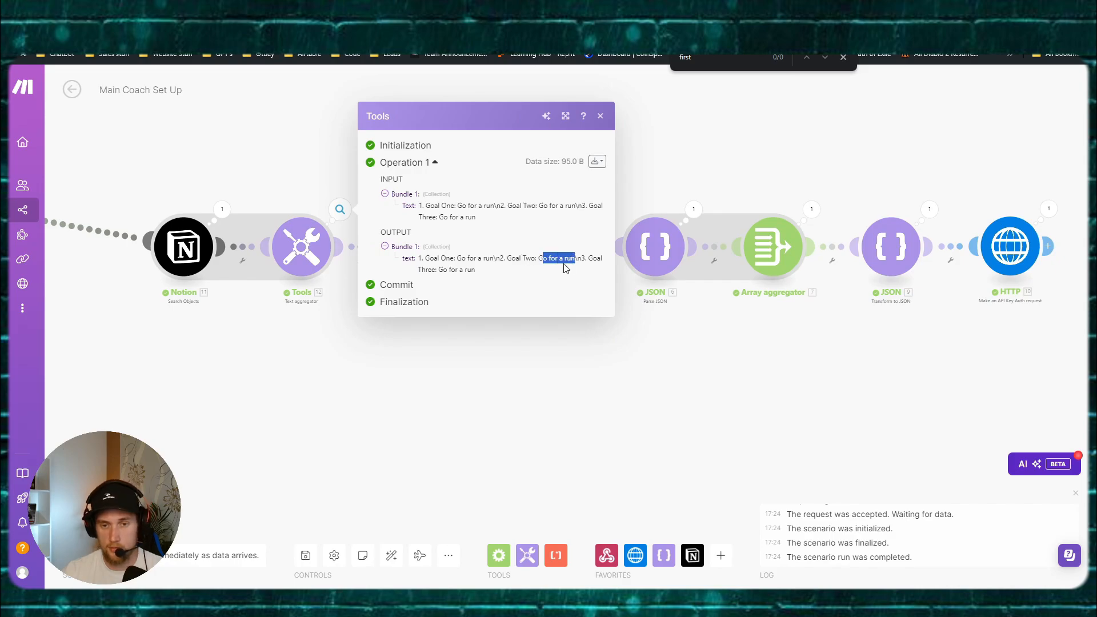
{"action": "left_click_drag", "start_coordinate": [460, 270], "coordinate": [482, 272]}
{"action": "left_click", "coordinate": [410, 375]}
Step: Pan over the router branches and bring up the Postman webhook request window
{"action": "scroll", "coordinate": [409, 375], "scroll_direction": "down", "scroll_amount": 2}
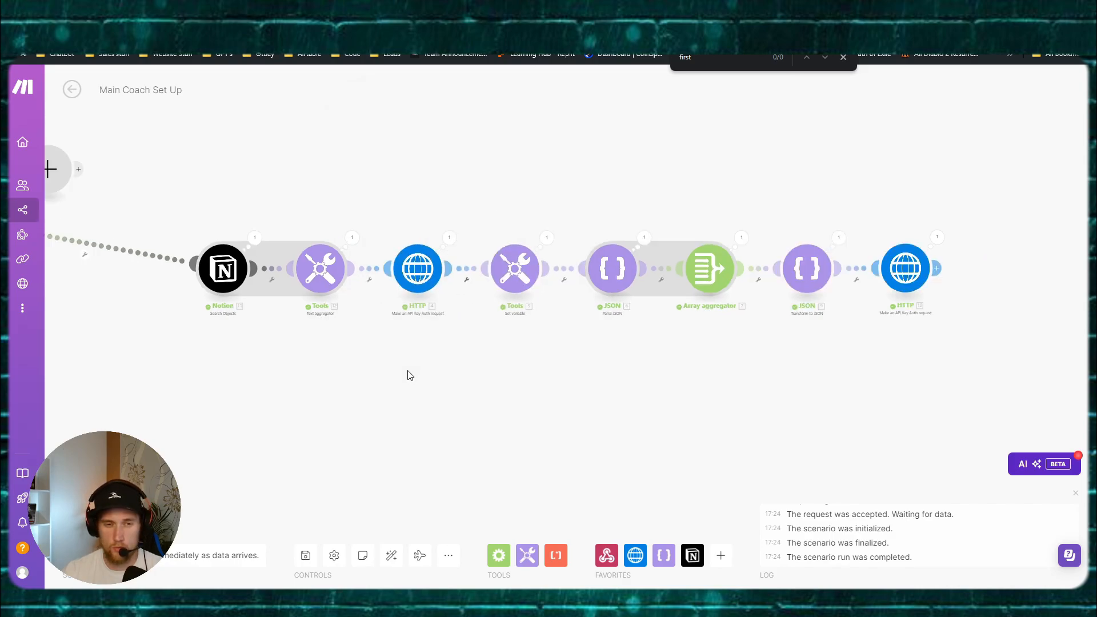
{"action": "left_click_drag", "start_coordinate": [409, 375], "coordinate": [553, 394]}
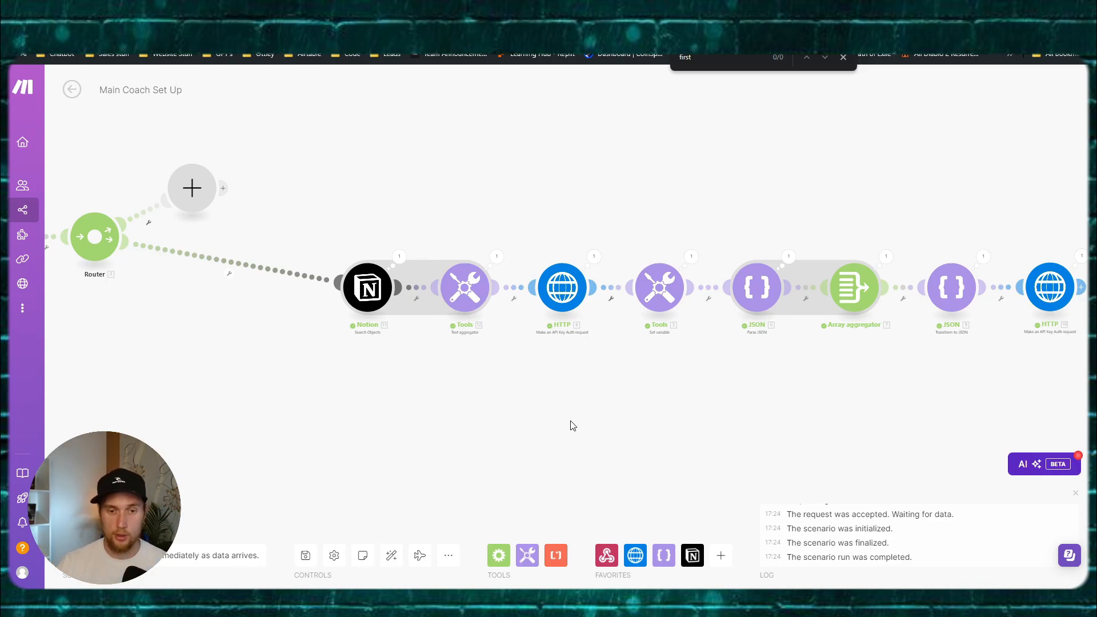
{"action": "scroll", "coordinate": [572, 426], "scroll_direction": "left", "scroll_amount": 3}
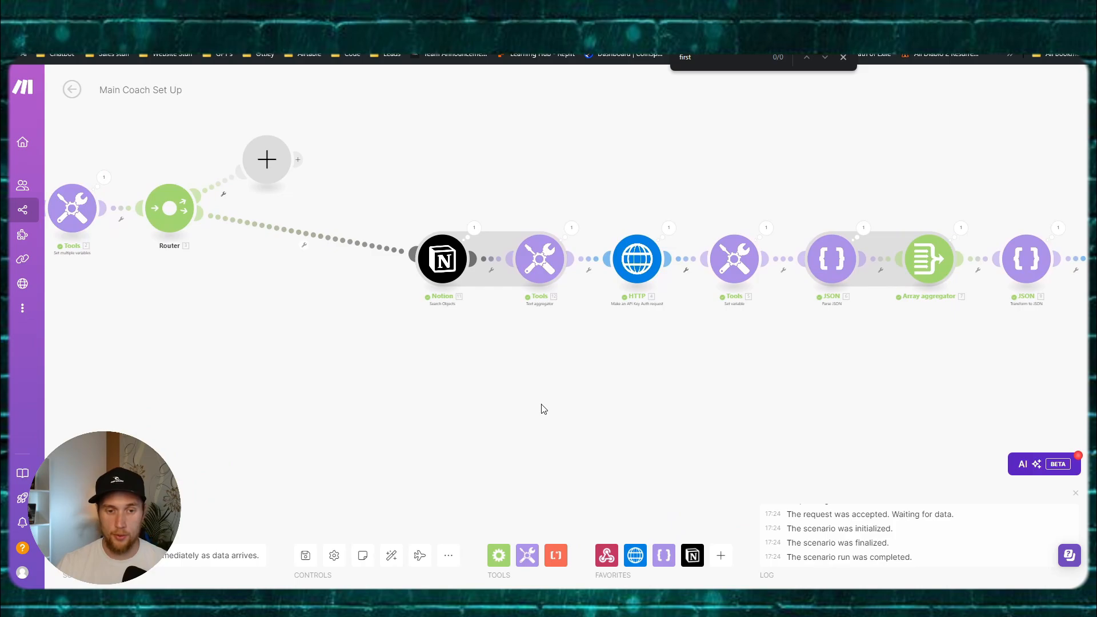
{"action": "scroll", "coordinate": [540, 406], "scroll_direction": "up", "scroll_amount": 1}
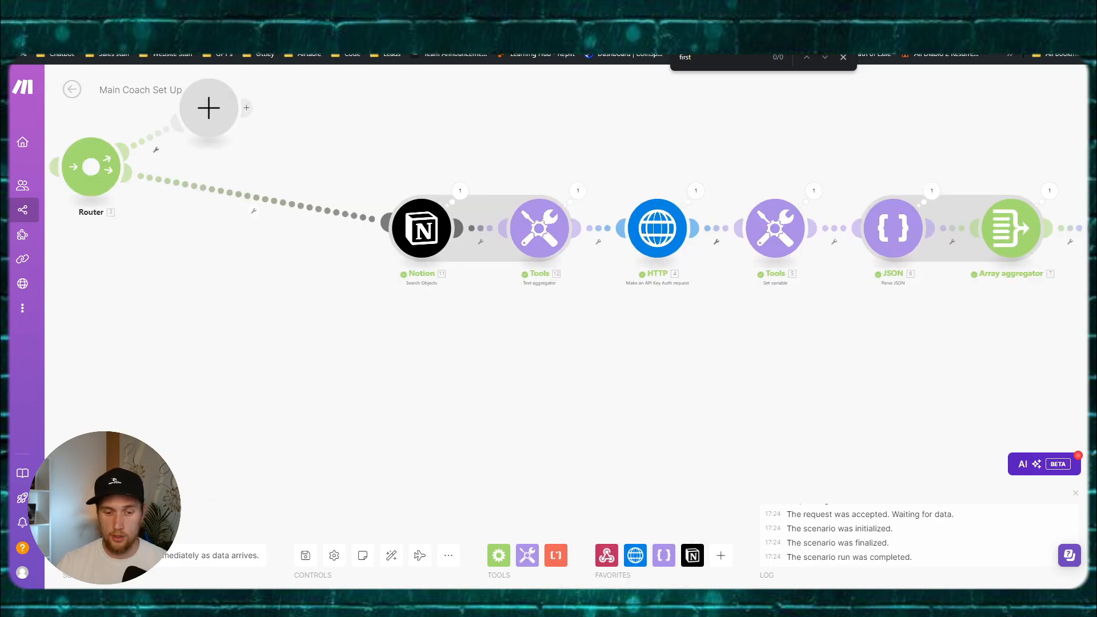
{"action": "left_click", "coordinate": [426, 559]}
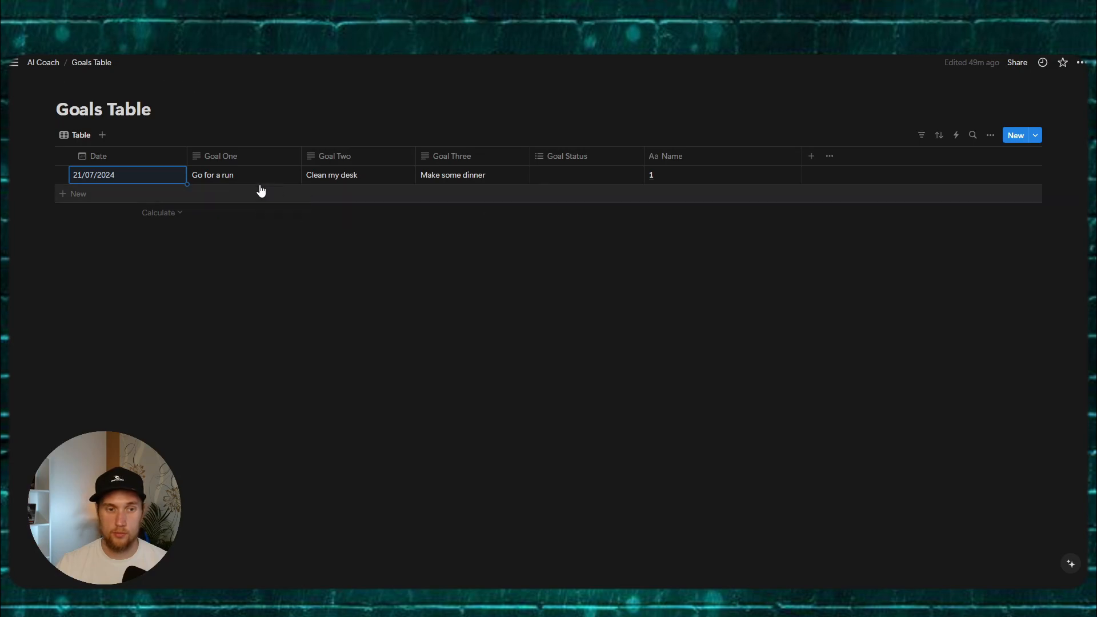
Step: Open the Notion Goals Table and check Go for a run, Clean my desk, Make some dinner
{"action": "left_click", "coordinate": [291, 179]}
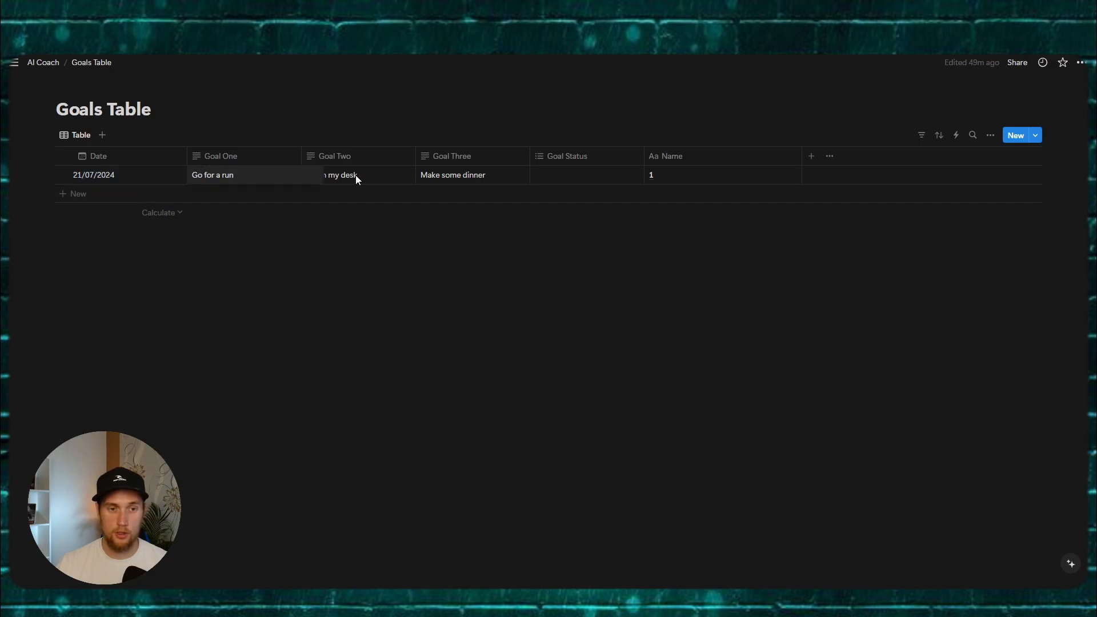
{"action": "left_click", "coordinate": [466, 177]}
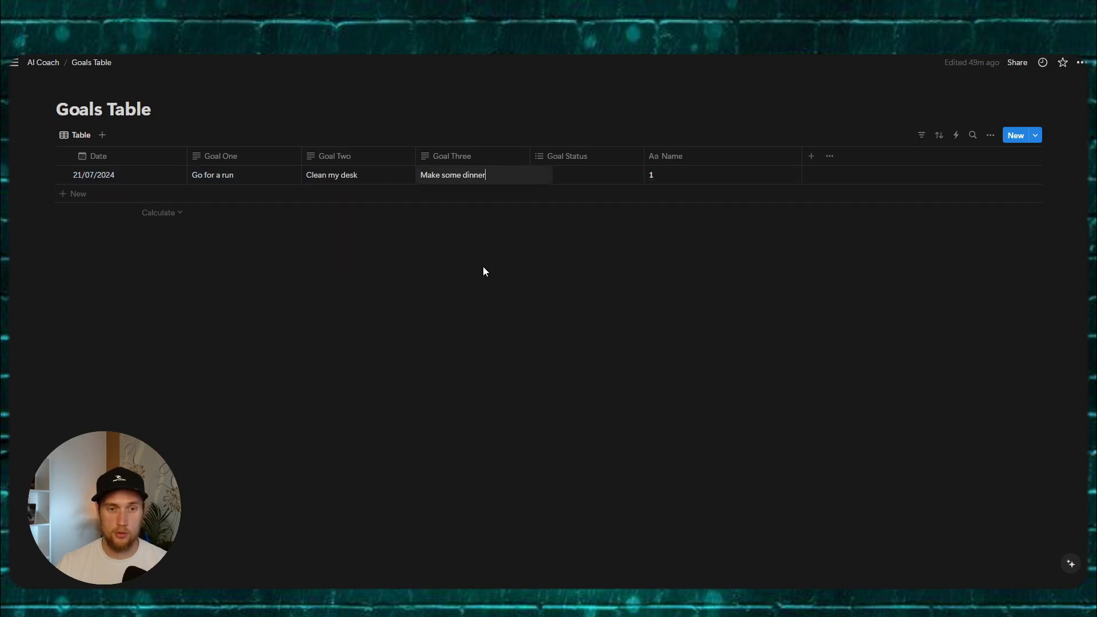
{"action": "key", "text": "Escape"}
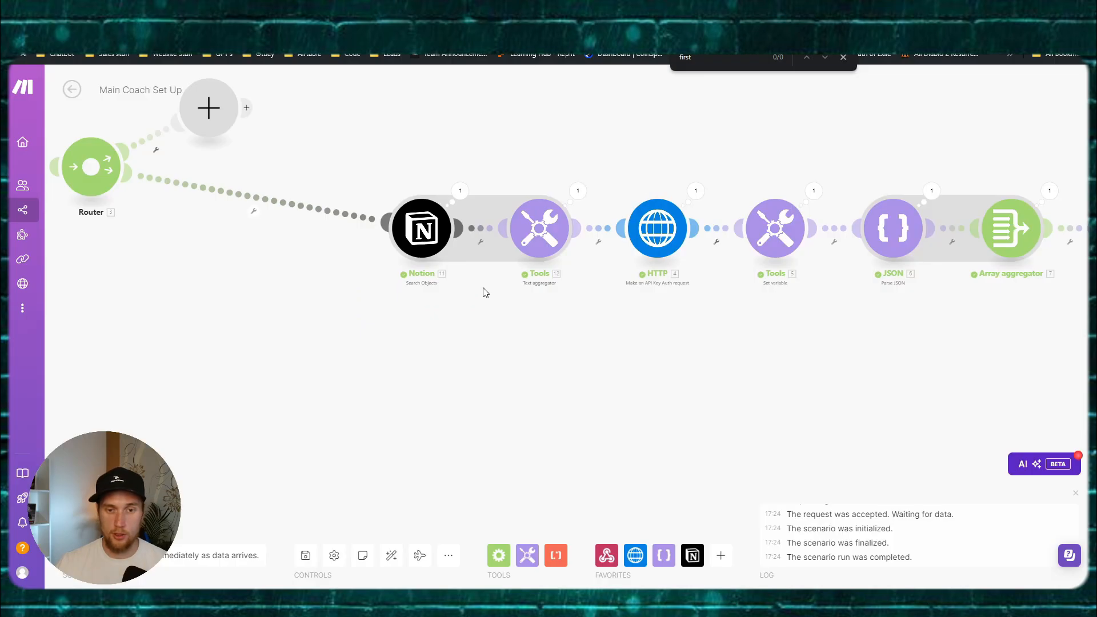
Step: In the text aggregator template, replace the mapping after Goal Two with Goal Two's Plain Text
{"action": "left_click", "coordinate": [539, 229]}
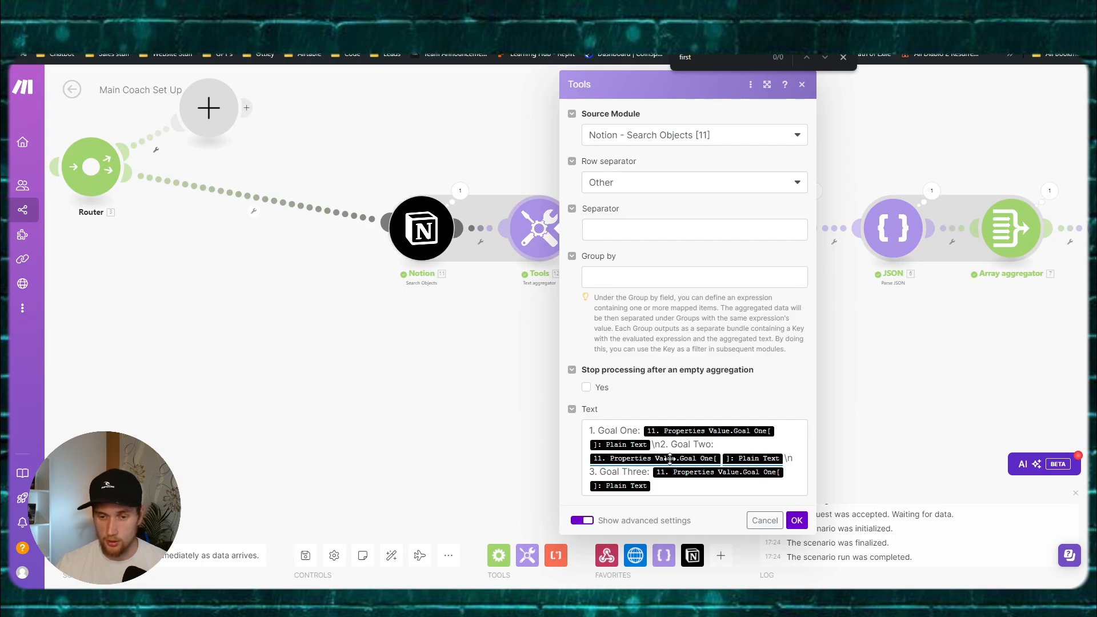
{"action": "left_click", "coordinate": [783, 458]}
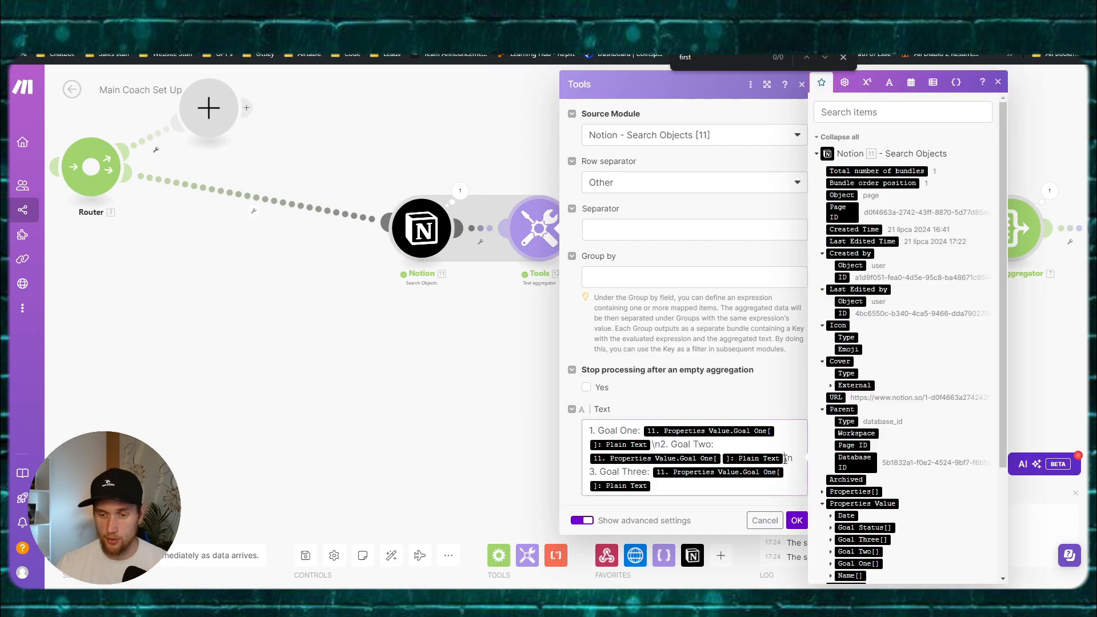
{"action": "key", "text": "BackSpace"}
{"action": "key", "text": "BackSpace"}
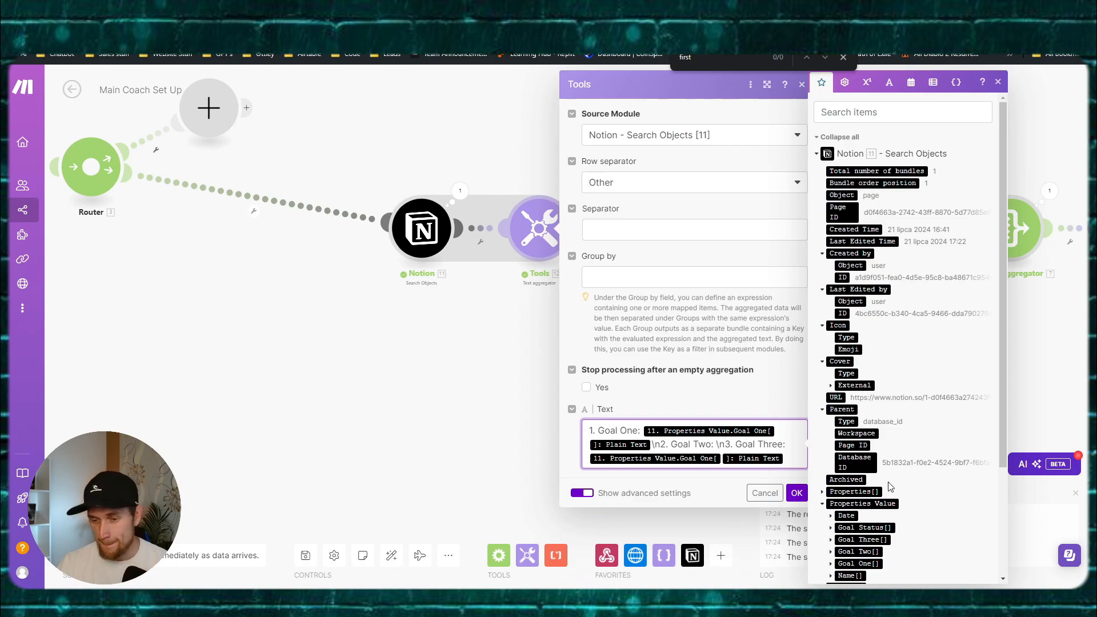
{"action": "scroll", "coordinate": [884, 489], "scroll_direction": "down", "scroll_amount": 2}
{"action": "left_click", "coordinate": [831, 437]}
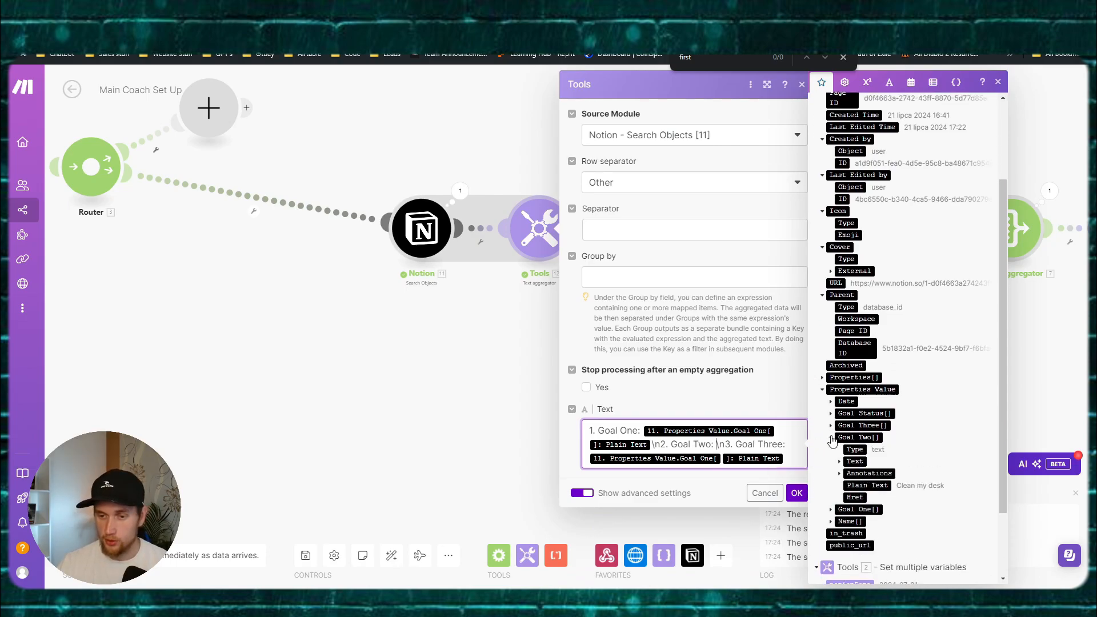
{"action": "left_click", "coordinate": [856, 485]}
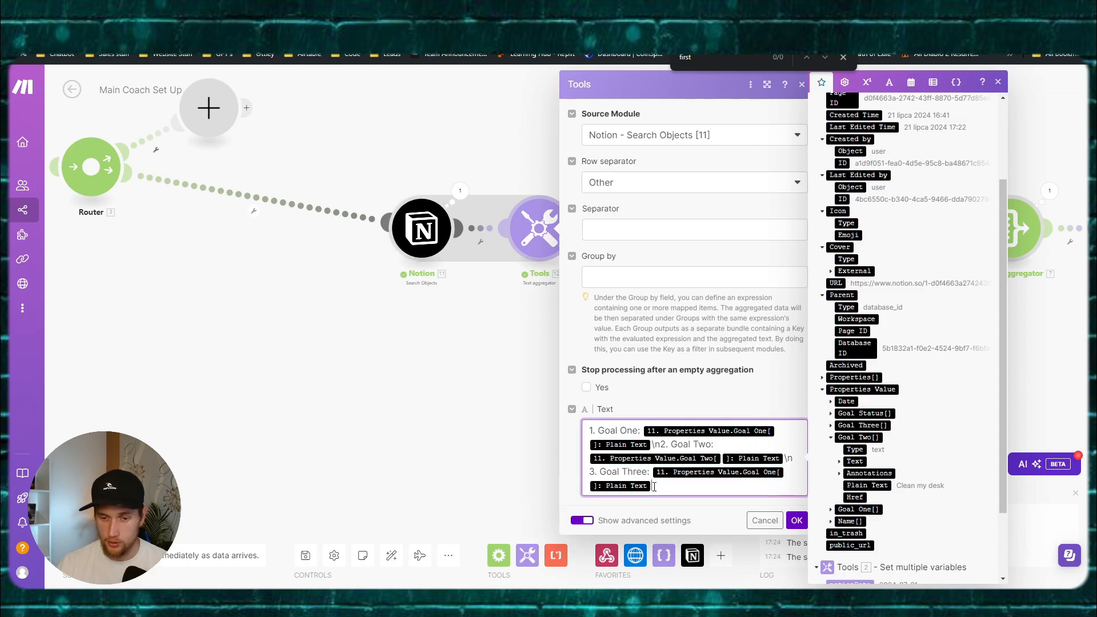
Step: Replace the mapping after Goal Three with Goal Three's Plain Text, confirm, and save
{"action": "key", "text": "BackSpace"}
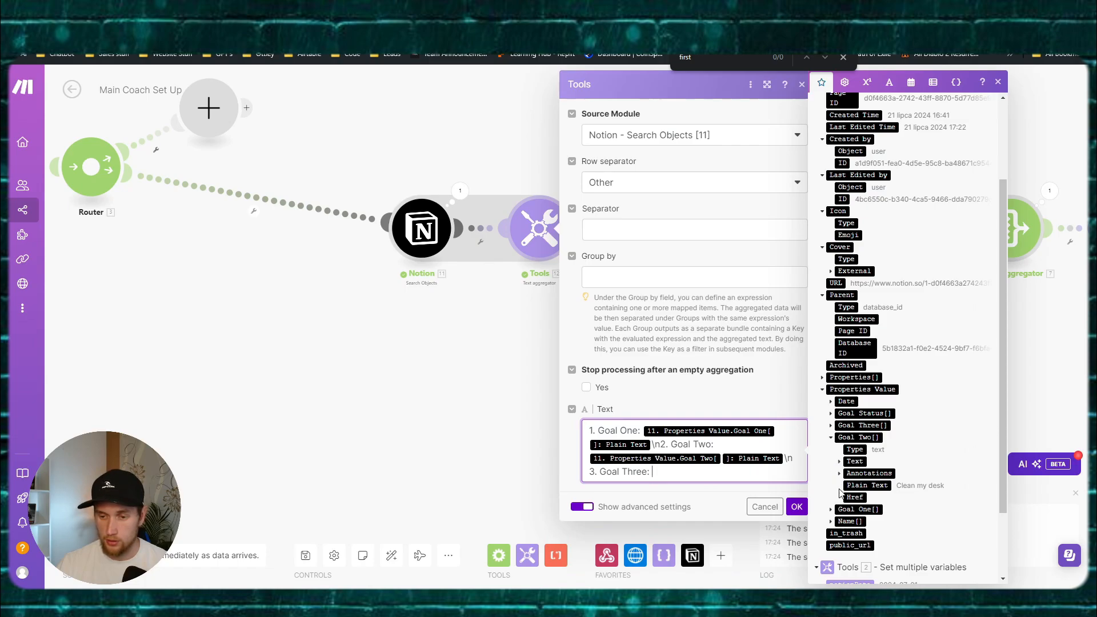
{"action": "left_click", "coordinate": [831, 437]}
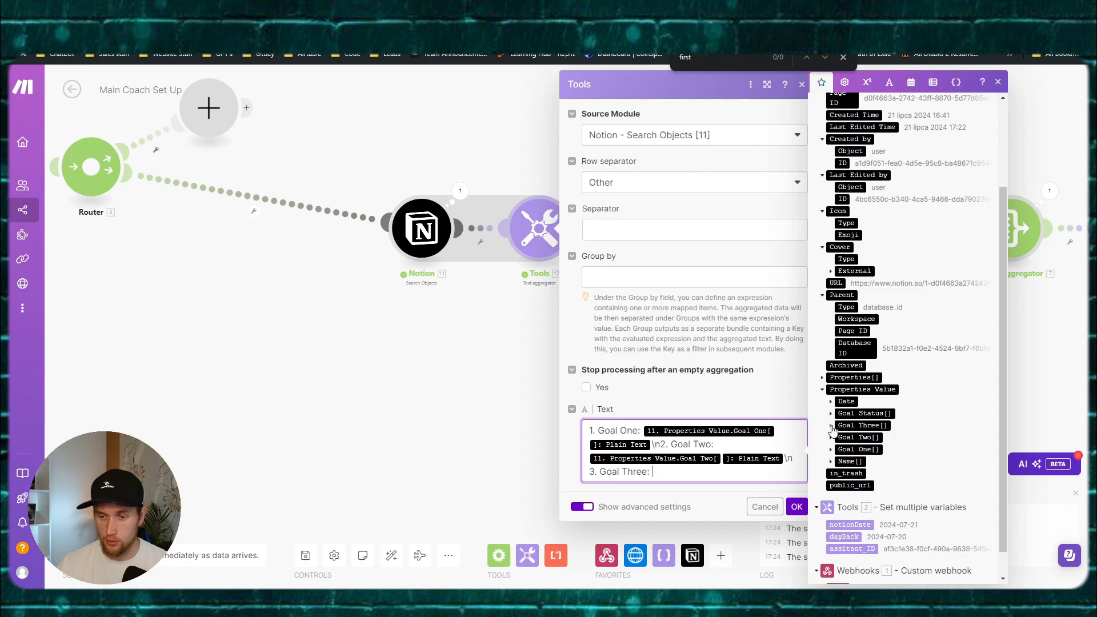
{"action": "left_click", "coordinate": [831, 426]}
{"action": "left_click", "coordinate": [857, 474]}
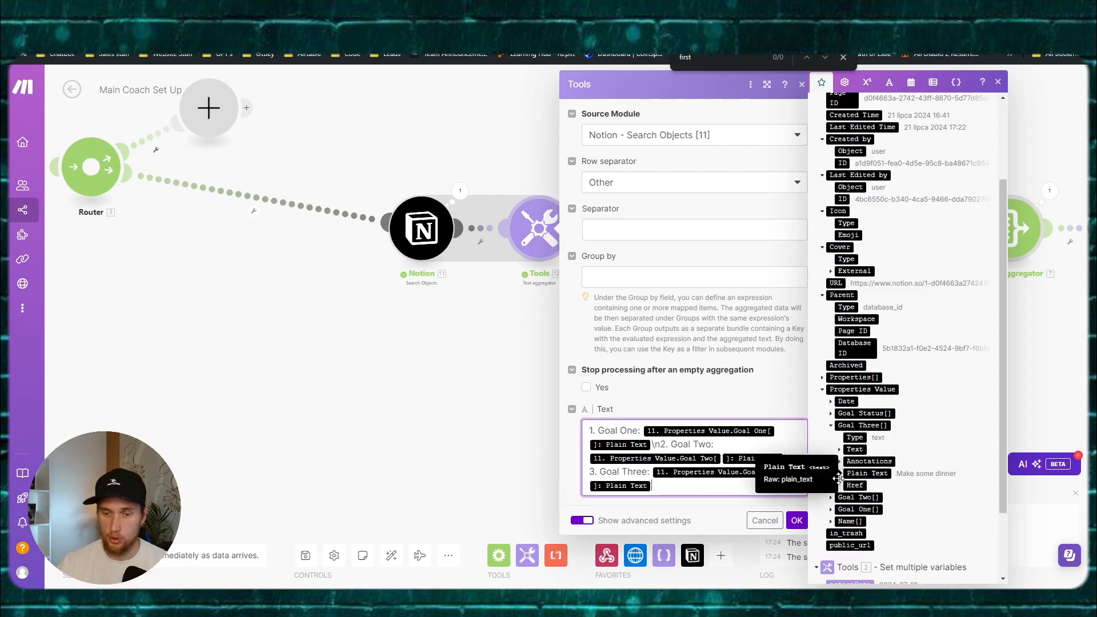
{"action": "left_click", "coordinate": [797, 521]}
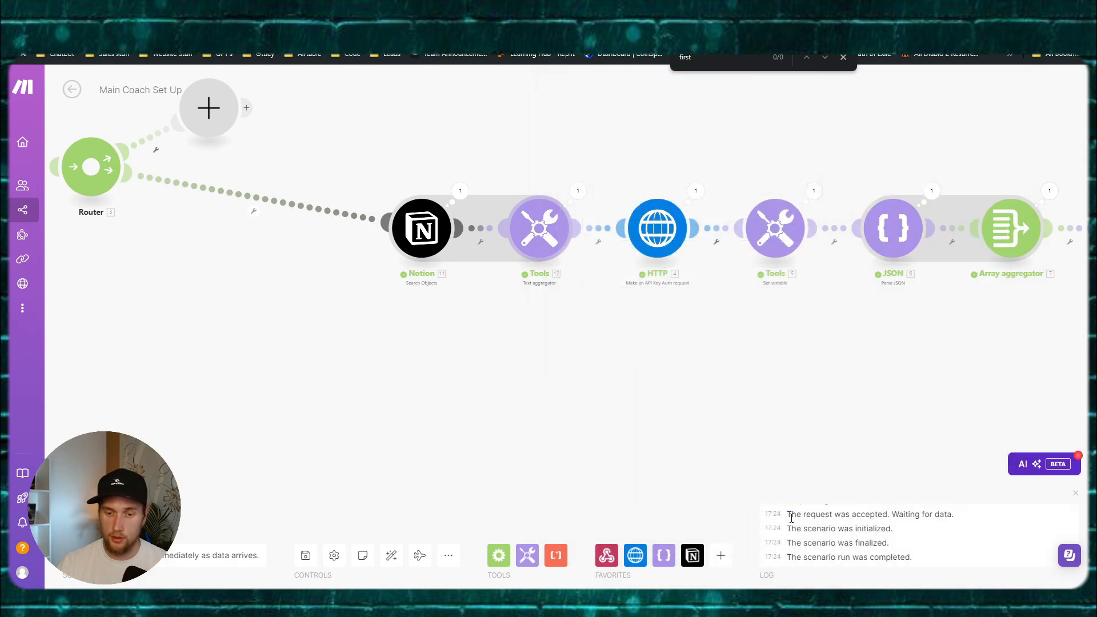
{"action": "left_click", "coordinate": [305, 556]}
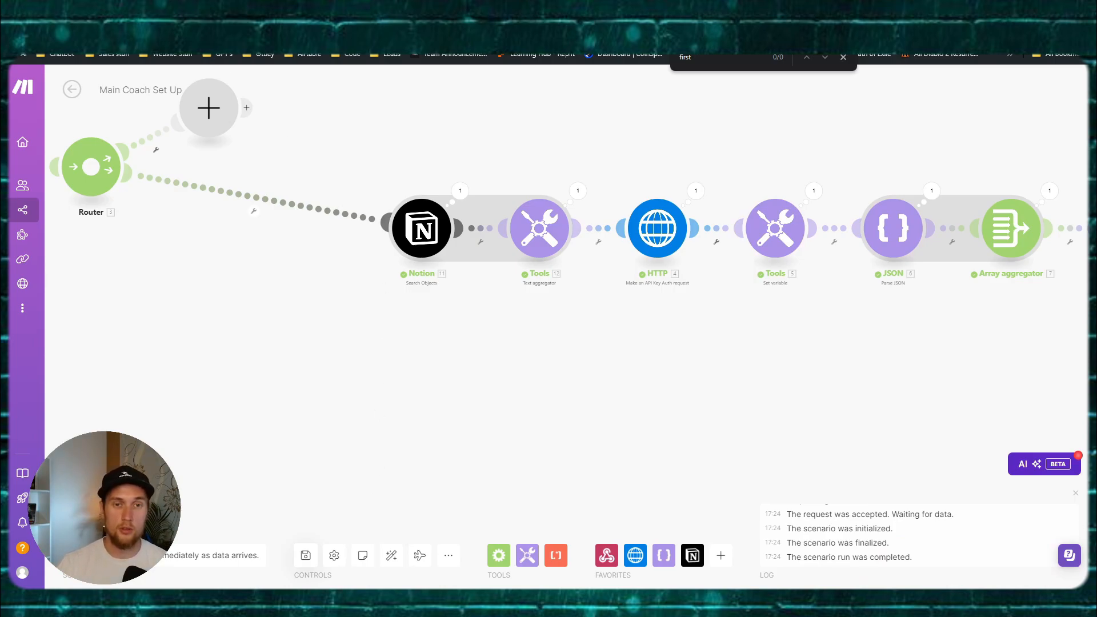
Step: Look over the array aggregator's settings and save the scenario
{"action": "scroll", "coordinate": [793, 324], "scroll_direction": "down", "scroll_amount": 2}
{"action": "left_click_drag", "start_coordinate": [793, 325], "coordinate": [558, 288]}
{"action": "left_click", "coordinate": [733, 225]}
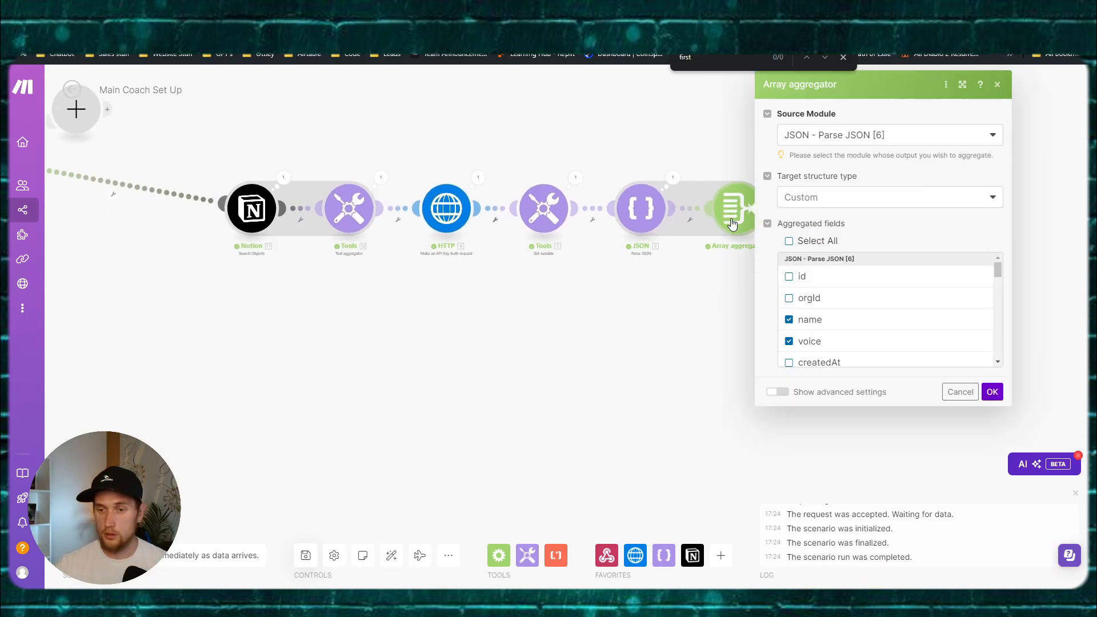
{"action": "scroll", "coordinate": [868, 306], "scroll_direction": "down", "scroll_amount": 6}
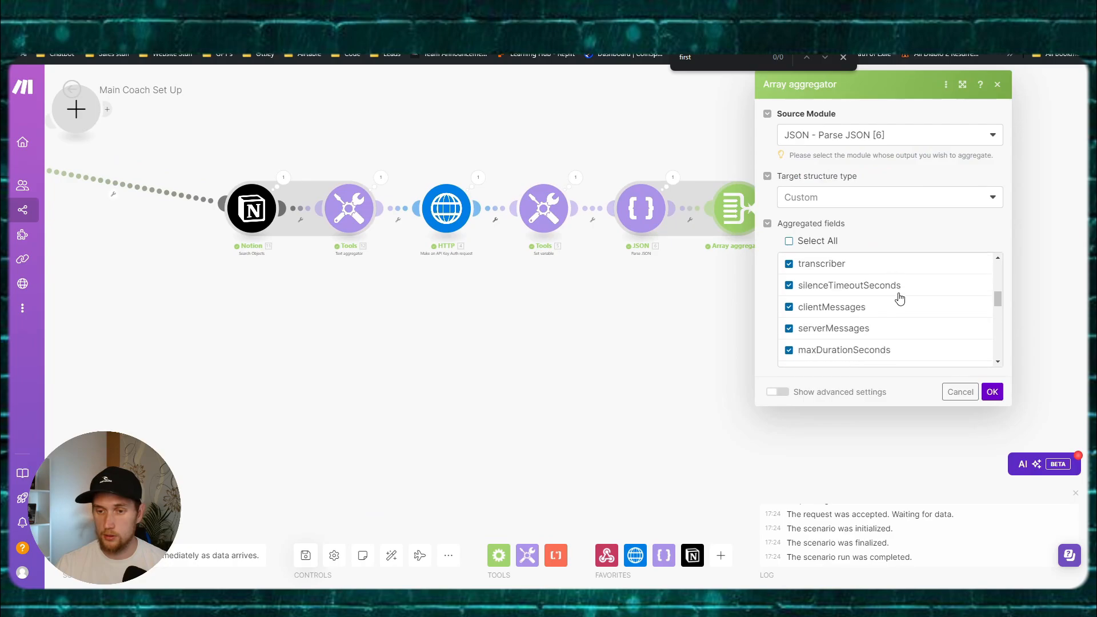
{"action": "scroll", "coordinate": [897, 296], "scroll_direction": "up", "scroll_amount": 1}
{"action": "left_click", "coordinate": [541, 305]}
{"action": "left_click_drag", "start_coordinate": [541, 305], "coordinate": [780, 342]}
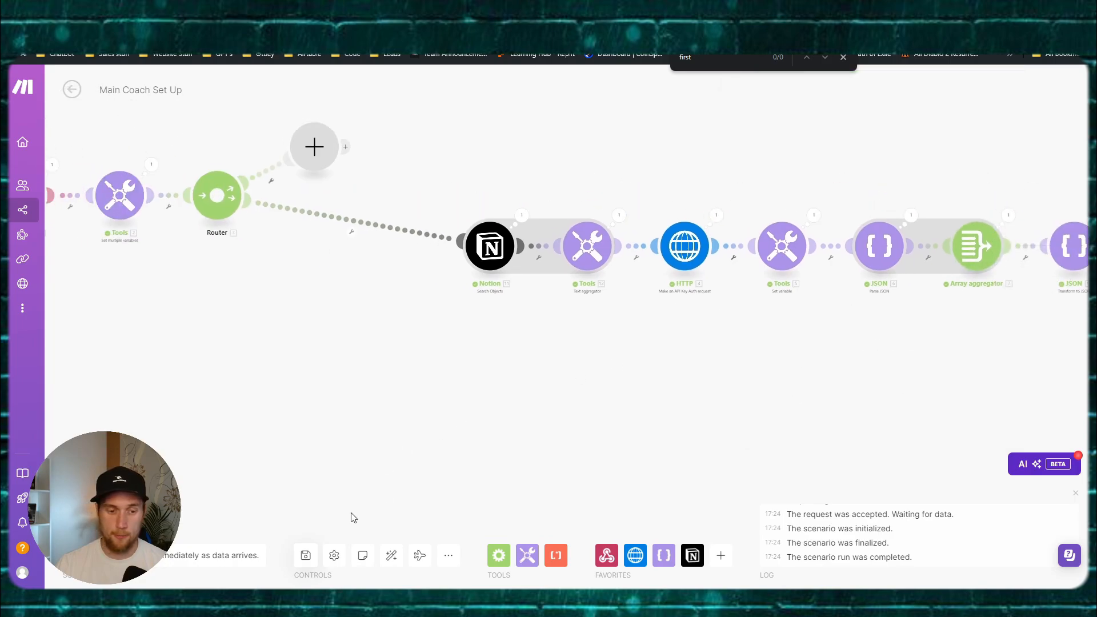
{"action": "left_click", "coordinate": [305, 557]}
Step: Tick firstMessage in the array aggregator's aggregated fields and confirm
{"action": "left_click", "coordinate": [771, 300]}
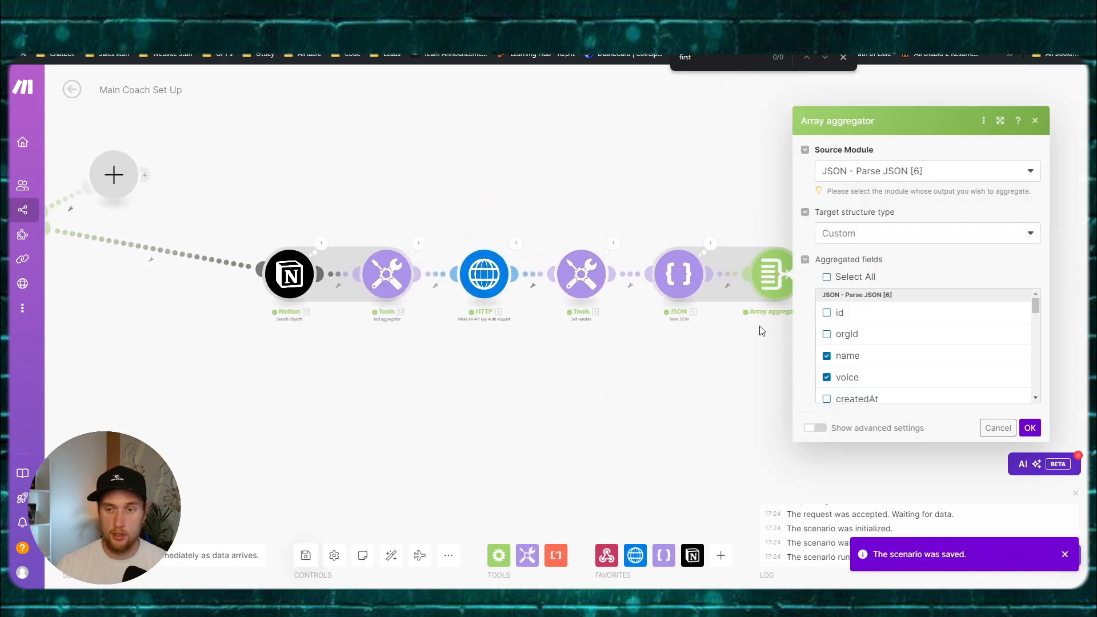
{"action": "scroll", "coordinate": [914, 327], "scroll_direction": "down", "scroll_amount": 3}
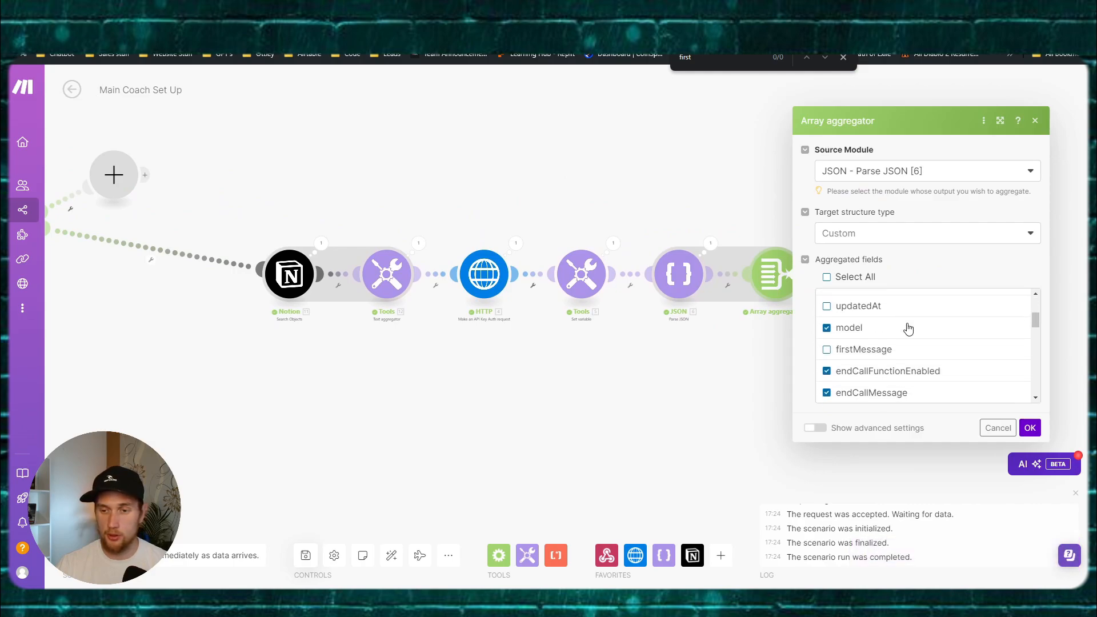
{"action": "left_click", "coordinate": [826, 350]}
{"action": "scroll", "coordinate": [911, 345], "scroll_direction": "down", "scroll_amount": 1}
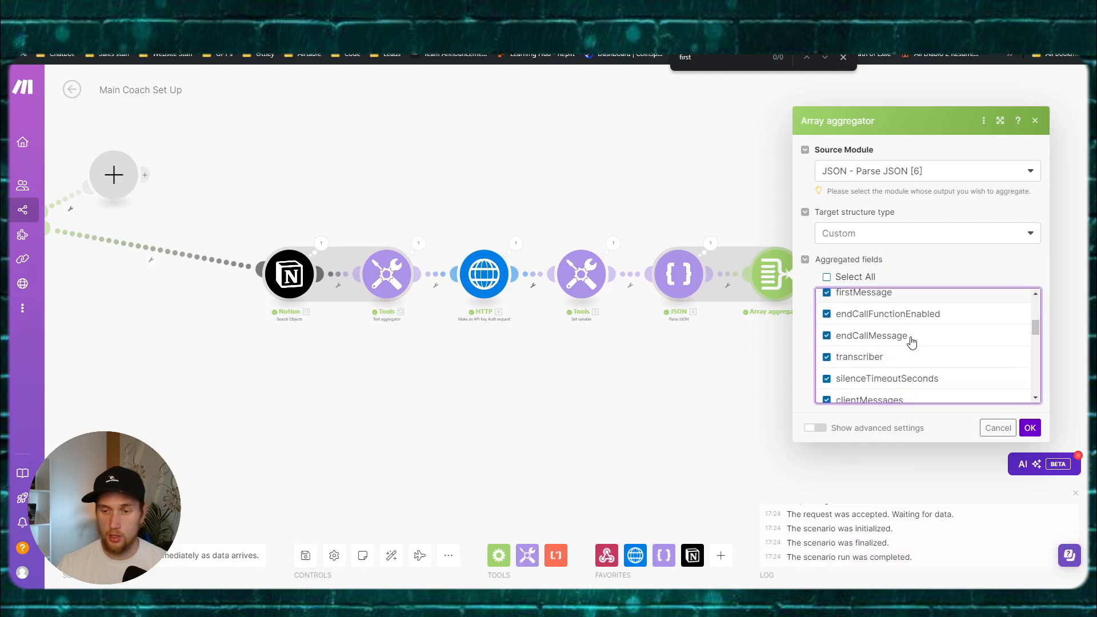
{"action": "scroll", "coordinate": [908, 337], "scroll_direction": "down", "scroll_amount": 10}
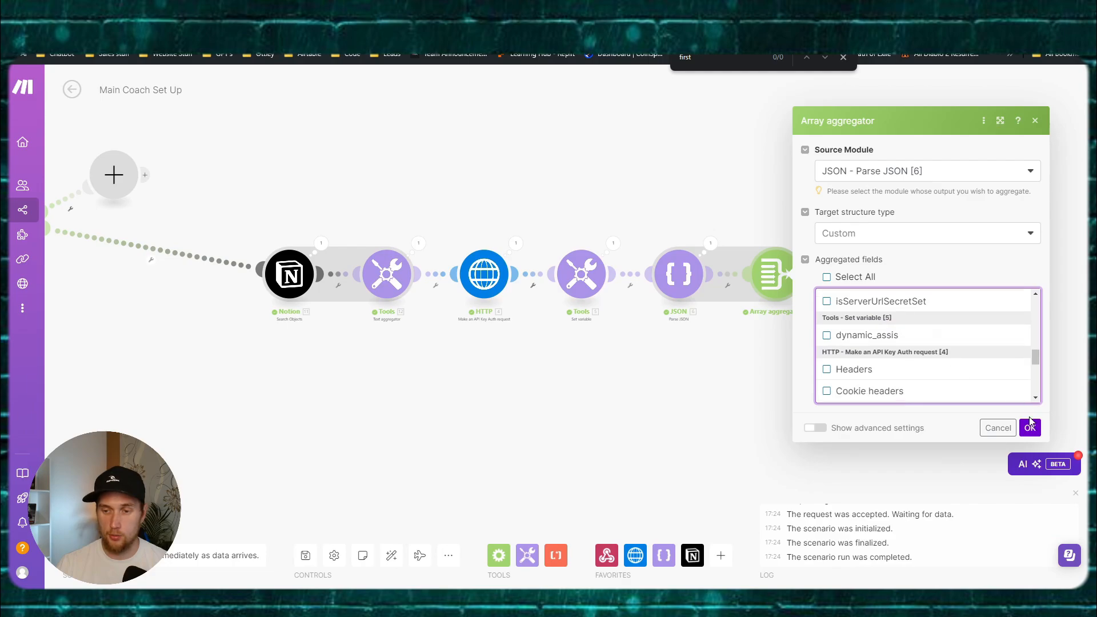
{"action": "left_click", "coordinate": [1030, 427]}
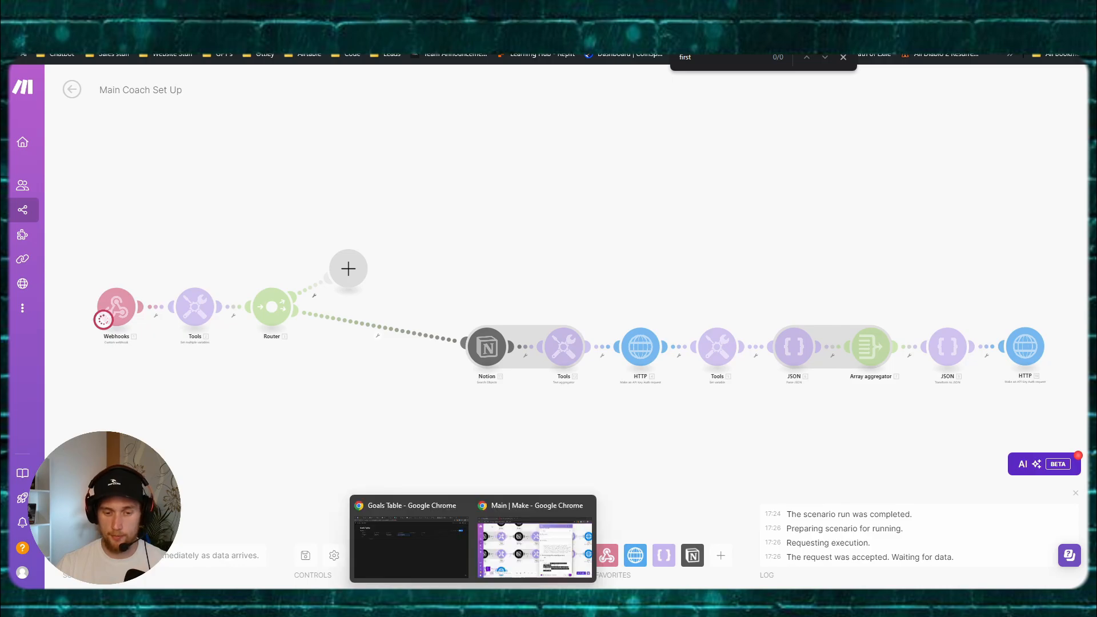
Step: Send the Postman test request to the webhook and return to the Make scenario
{"action": "left_click", "coordinate": [438, 543]}
{"action": "key", "text": "alt+Tab"}
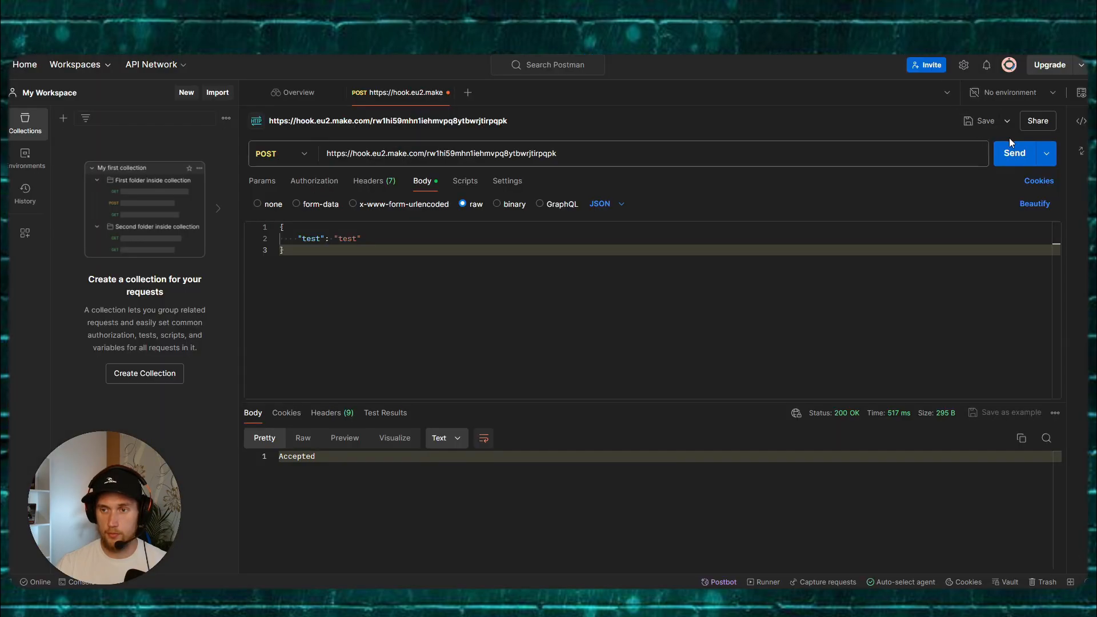
{"action": "left_click", "coordinate": [1013, 150]}
{"action": "mouse_move", "coordinate": [600, 600]}
{"action": "mouse_move", "coordinate": [473, 600]}
{"action": "left_click", "coordinate": [534, 545]}
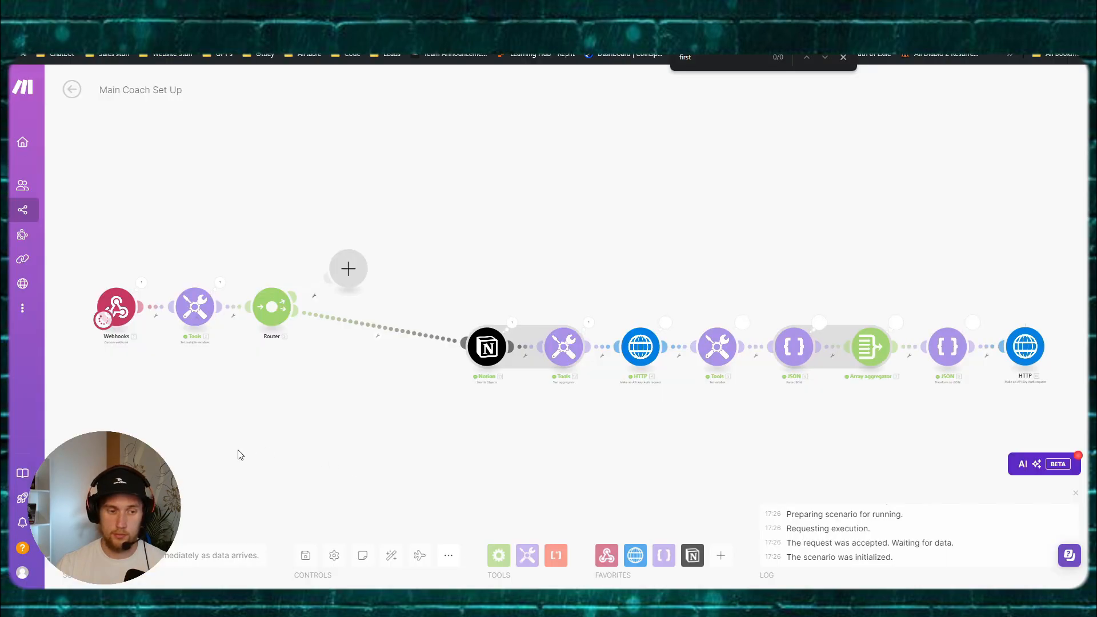
Step: Start another run of the scenario, then stop it from listening
{"action": "left_click", "coordinate": [98, 519]}
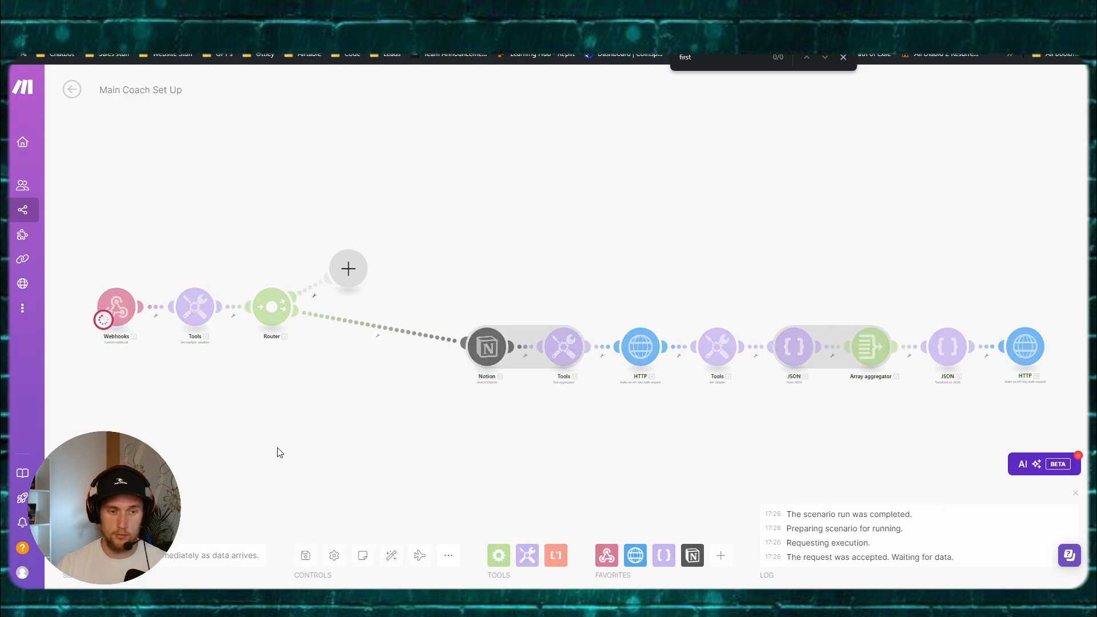
{"action": "mouse_move", "coordinate": [699, 600]}
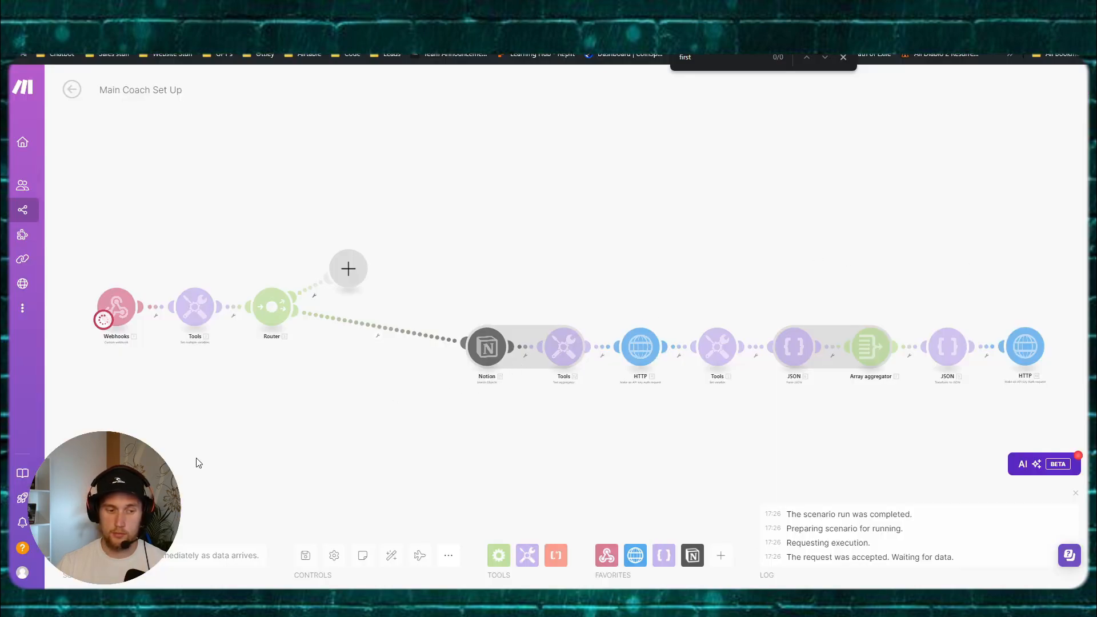
{"action": "left_click", "coordinate": [98, 521]}
{"action": "left_click_drag", "start_coordinate": [411, 456], "coordinate": [384, 421]}
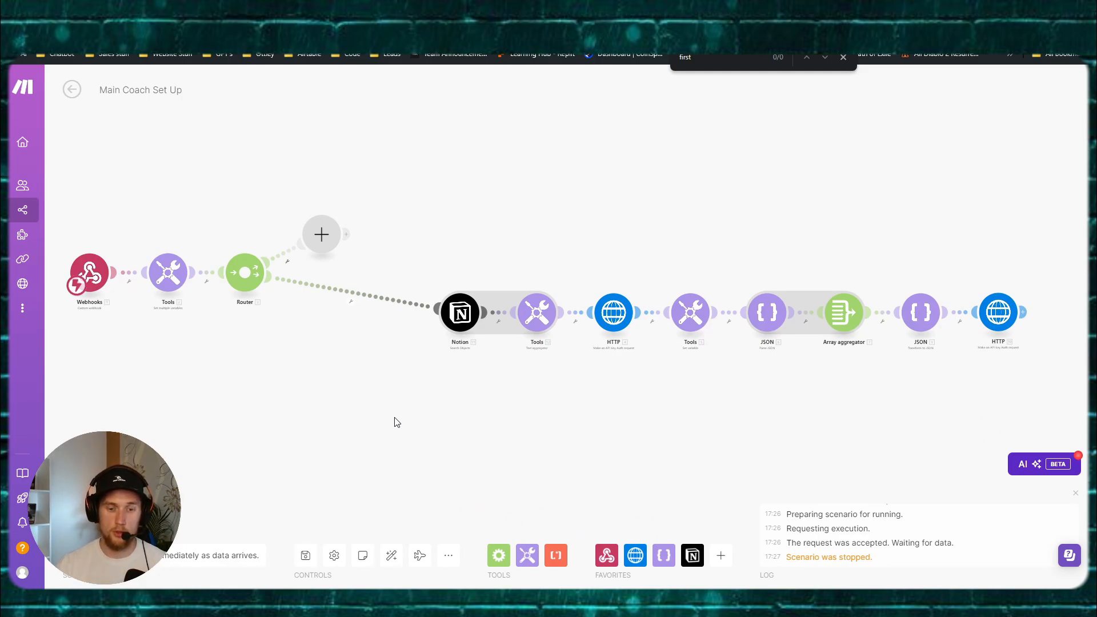
Step: Glance at Postman and the Notion Goals Table, then return to the Make scenario
{"action": "mouse_move", "coordinate": [473, 600]}
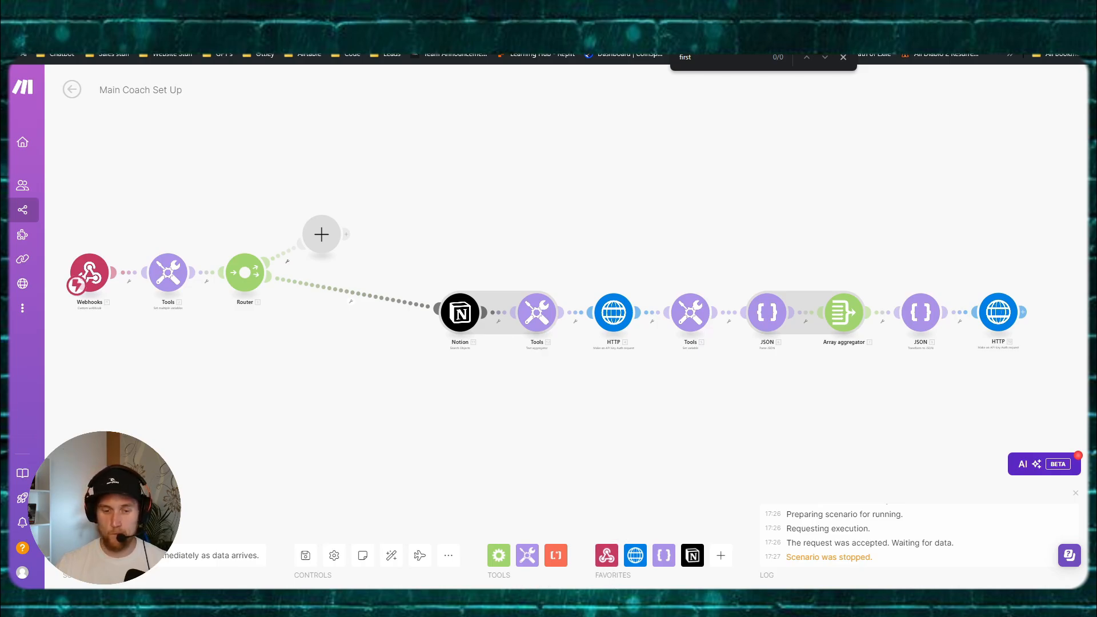
{"action": "left_click", "coordinate": [412, 540]}
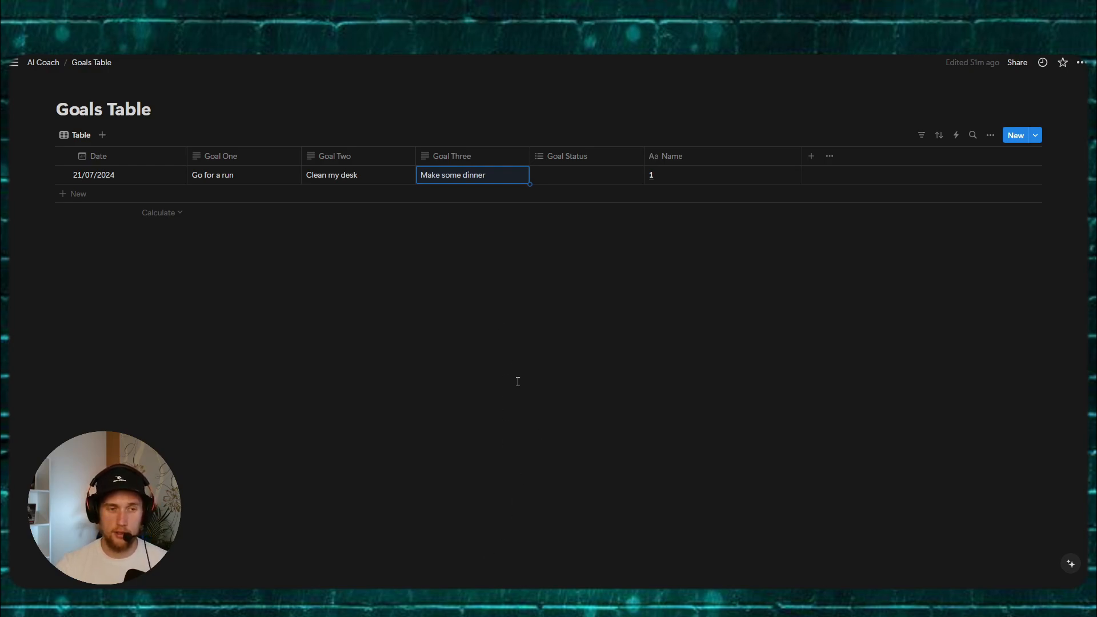
{"action": "left_click", "coordinate": [472, 604]}
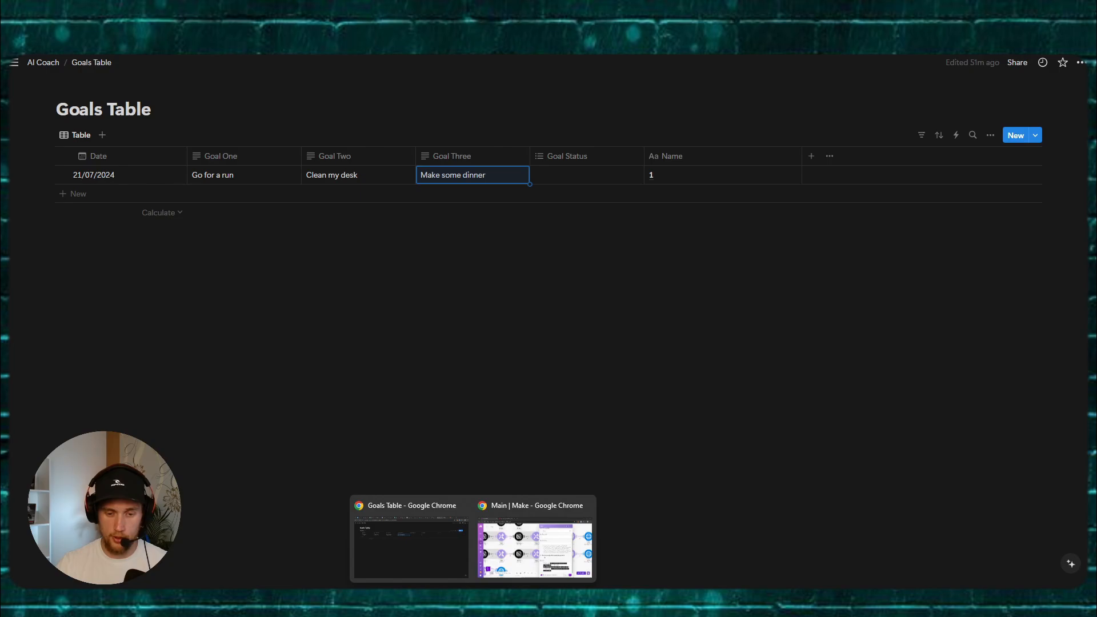
{"action": "left_click", "coordinate": [409, 551]}
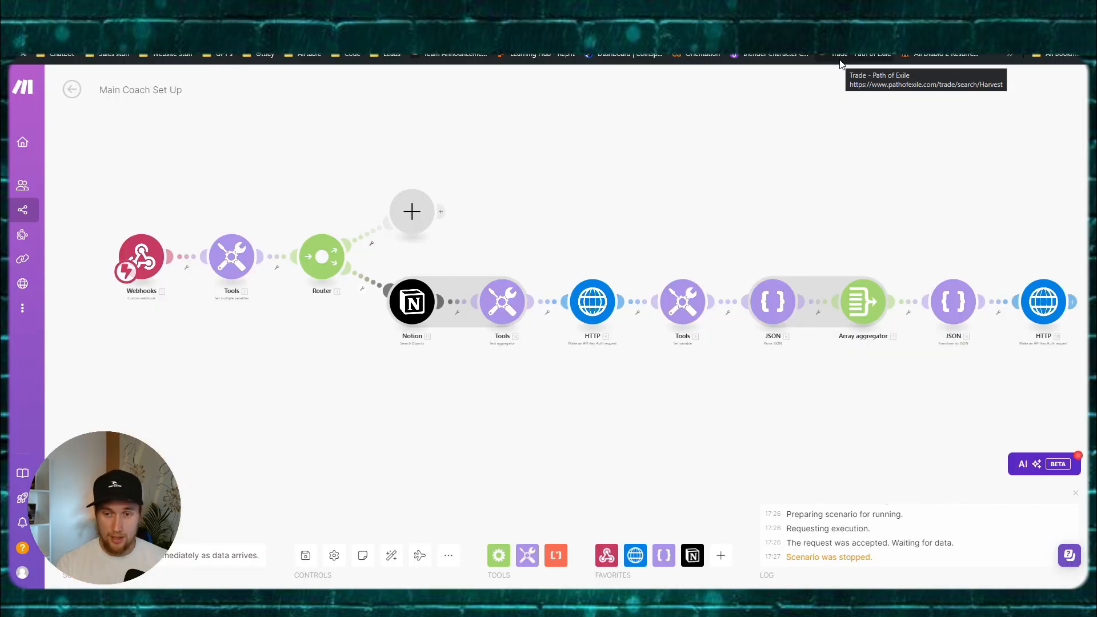
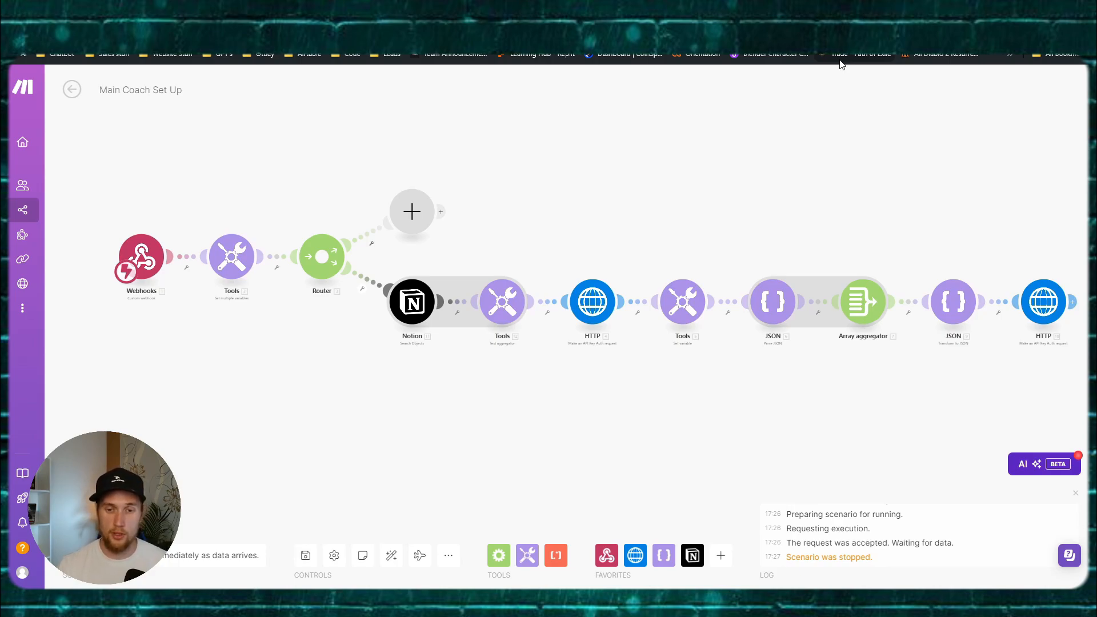
Step: Save 'Main Coach Set Up', then switch to the Chrome window with the 'Main' scenario
{"action": "left_click_drag", "start_coordinate": [560, 415], "coordinate": [537, 408]}
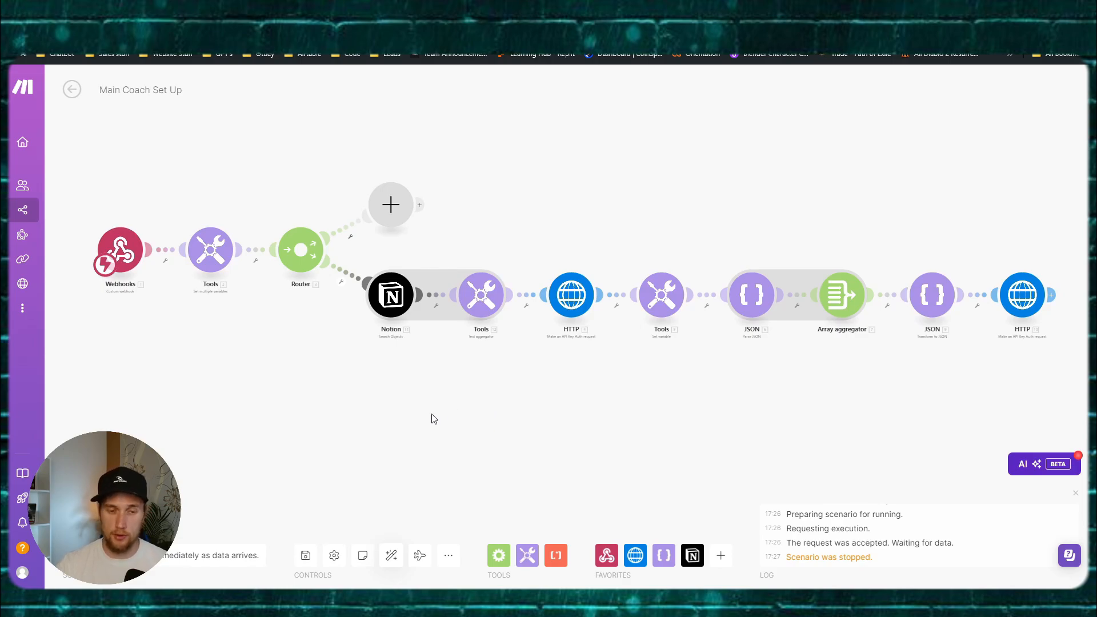
{"action": "left_click", "coordinate": [301, 553]}
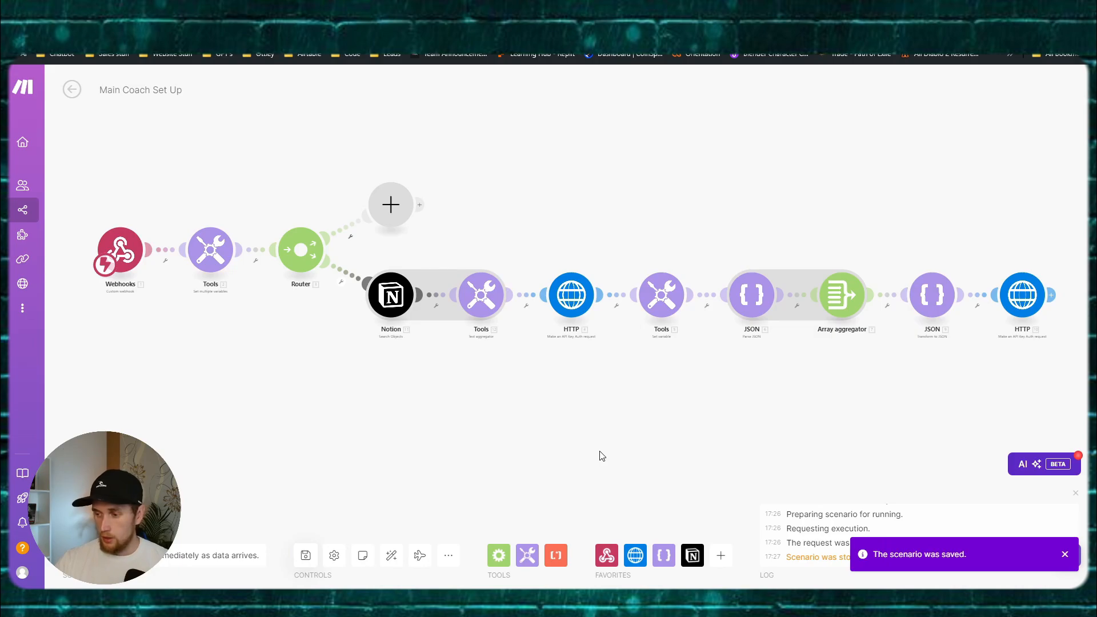
{"action": "key", "text": "super"}
{"action": "key", "text": "super"}
{"action": "mouse_move", "coordinate": [474, 602]}
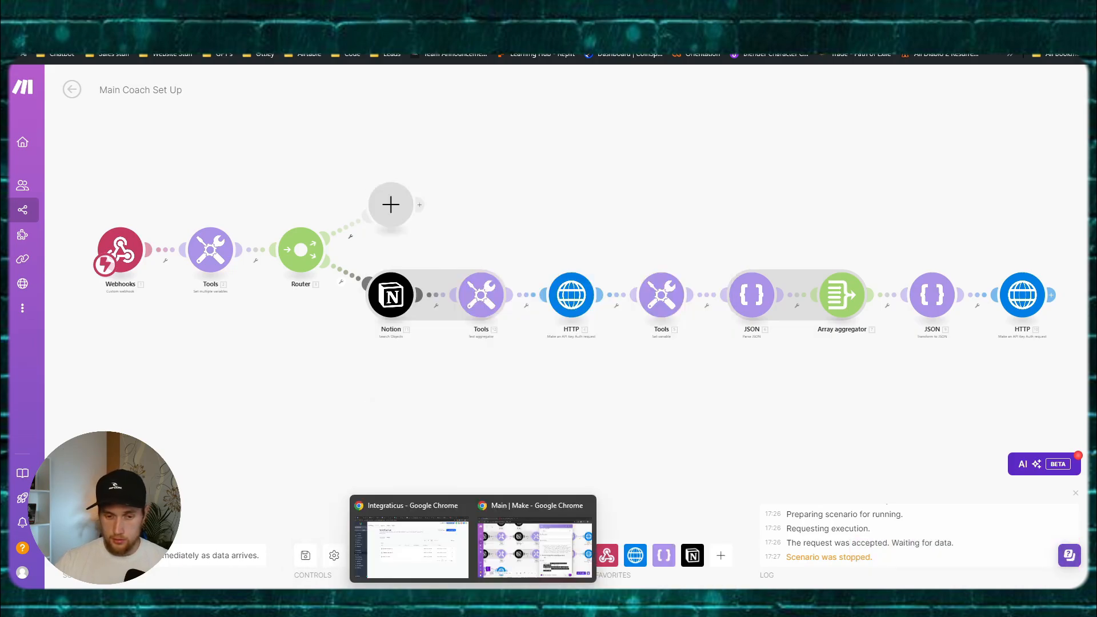
{"action": "left_click", "coordinate": [527, 548]}
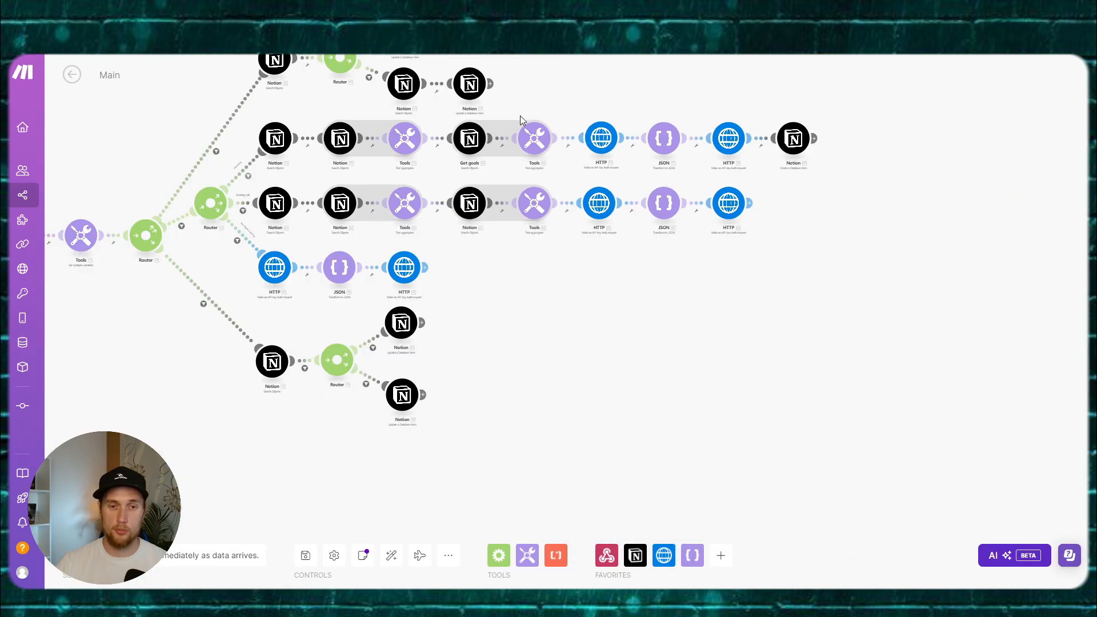
{"action": "scroll", "coordinate": [556, 284], "scroll_direction": "down", "scroll_amount": 3}
{"action": "scroll", "coordinate": [676, 326], "scroll_direction": "up", "scroll_amount": 5}
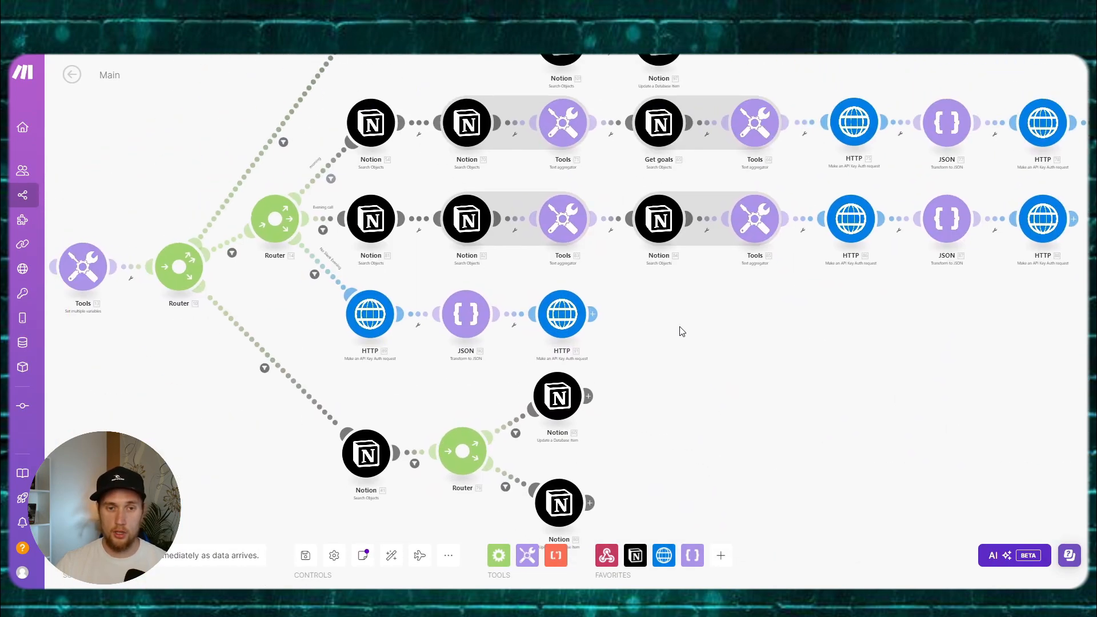
{"action": "left_click", "coordinate": [366, 148]}
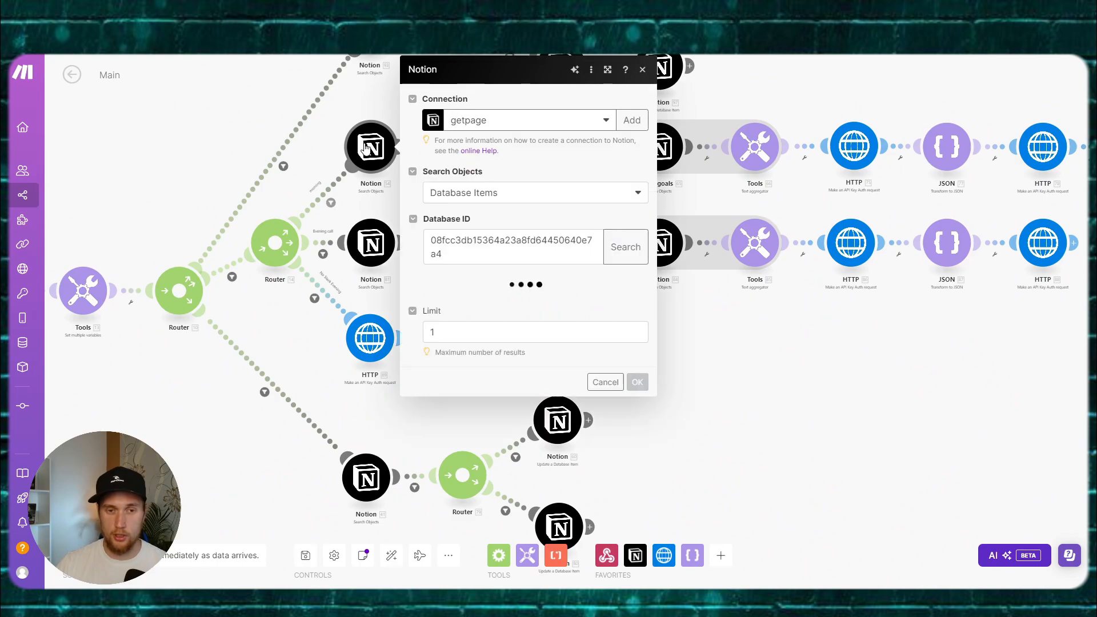
{"action": "left_click", "coordinate": [367, 108]}
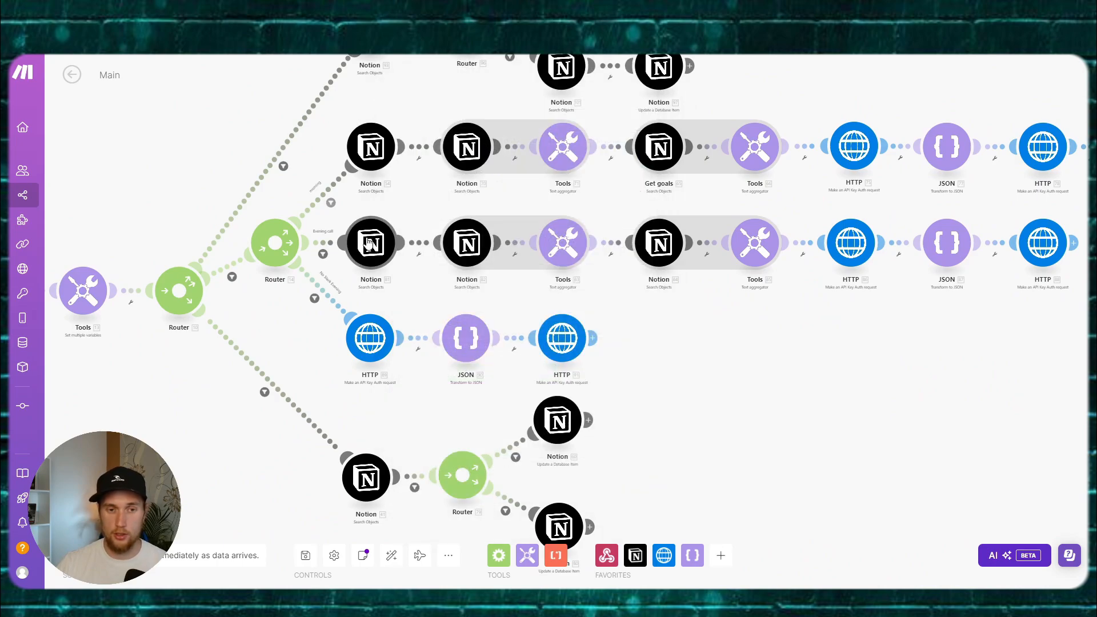
{"action": "left_click_drag", "start_coordinate": [699, 344], "coordinate": [489, 367]}
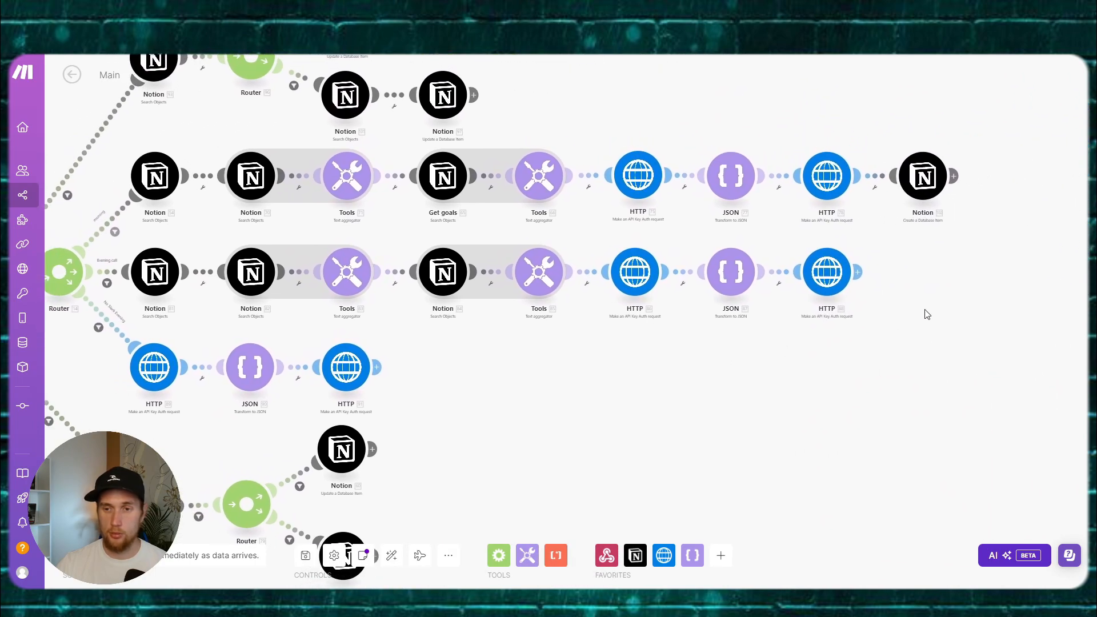
{"action": "left_click_drag", "start_coordinate": [927, 314], "coordinate": [666, 324]}
{"action": "scroll", "coordinate": [662, 320], "scroll_direction": "up", "scroll_amount": 2}
{"action": "left_click_drag", "start_coordinate": [607, 272], "coordinate": [607, 336]}
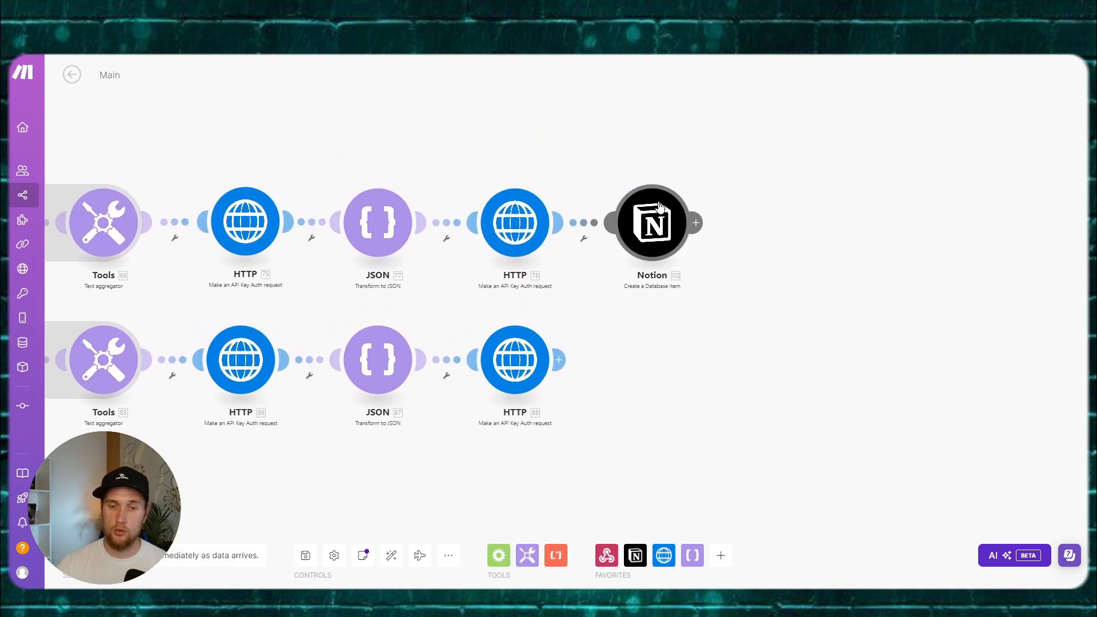
{"action": "left_click", "coordinate": [657, 237]}
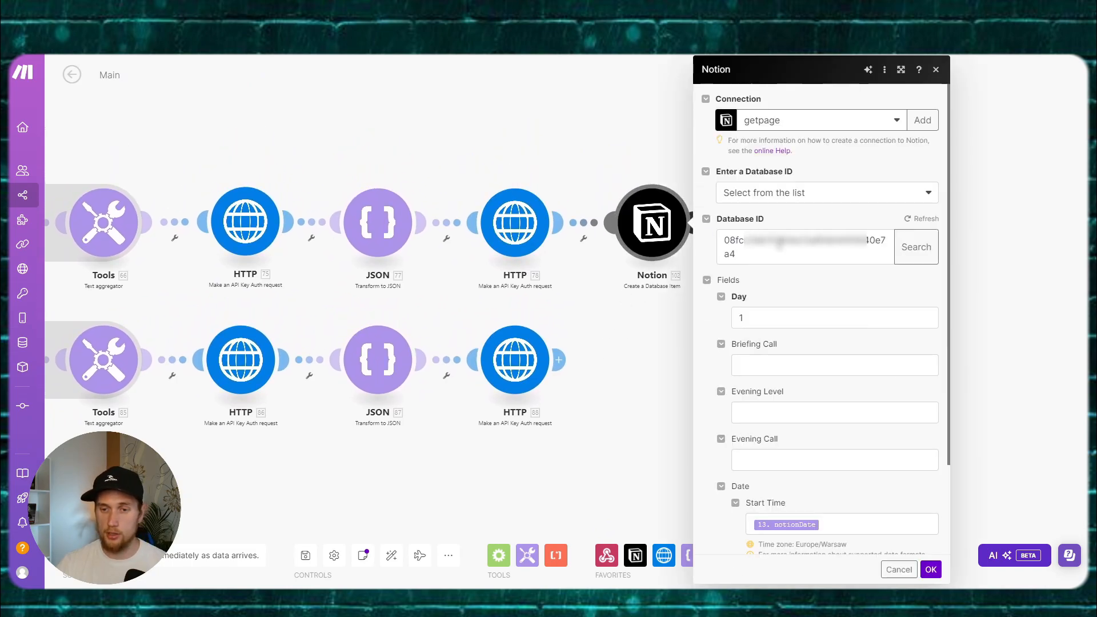
{"action": "scroll", "coordinate": [802, 279], "scroll_direction": "down", "scroll_amount": 2}
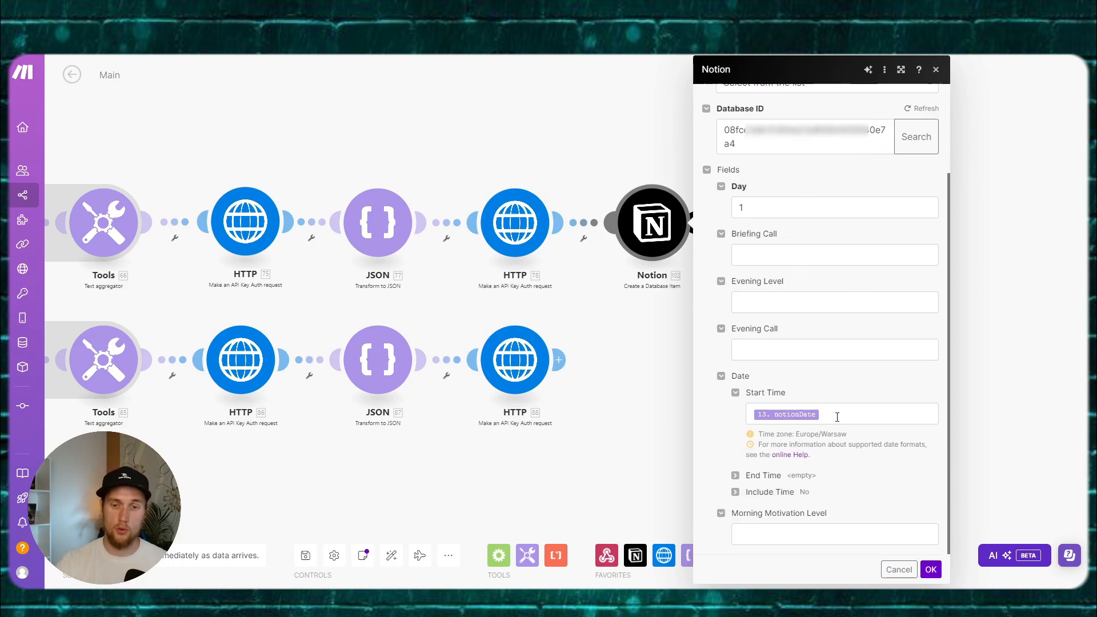
{"action": "scroll", "coordinate": [838, 400], "scroll_direction": "up", "scroll_amount": 2}
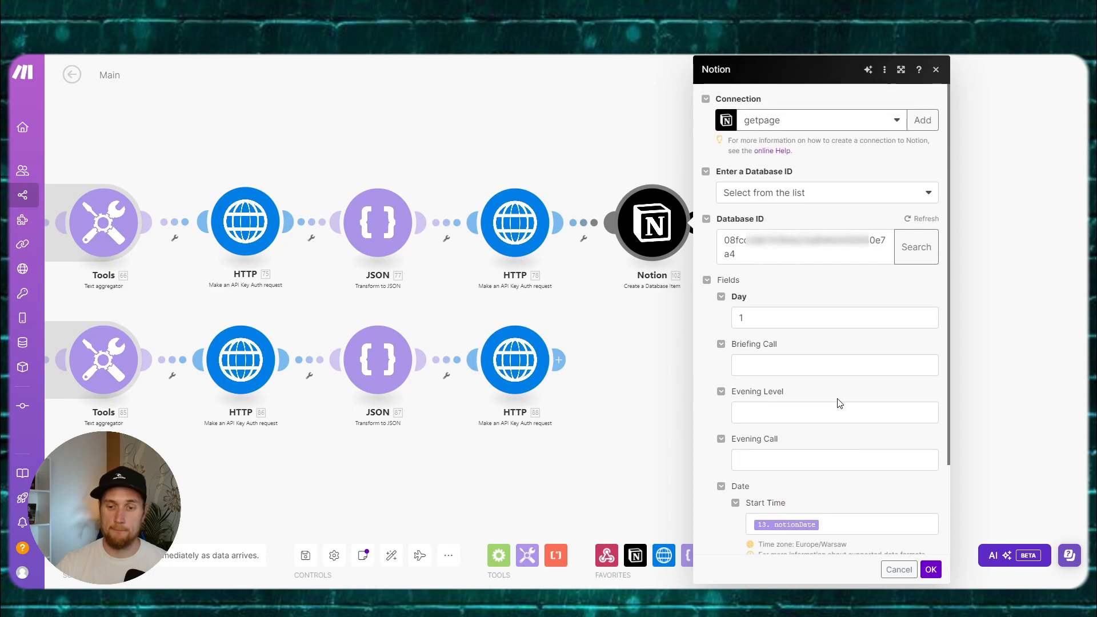
{"action": "scroll", "coordinate": [837, 398], "scroll_direction": "down", "scroll_amount": 1}
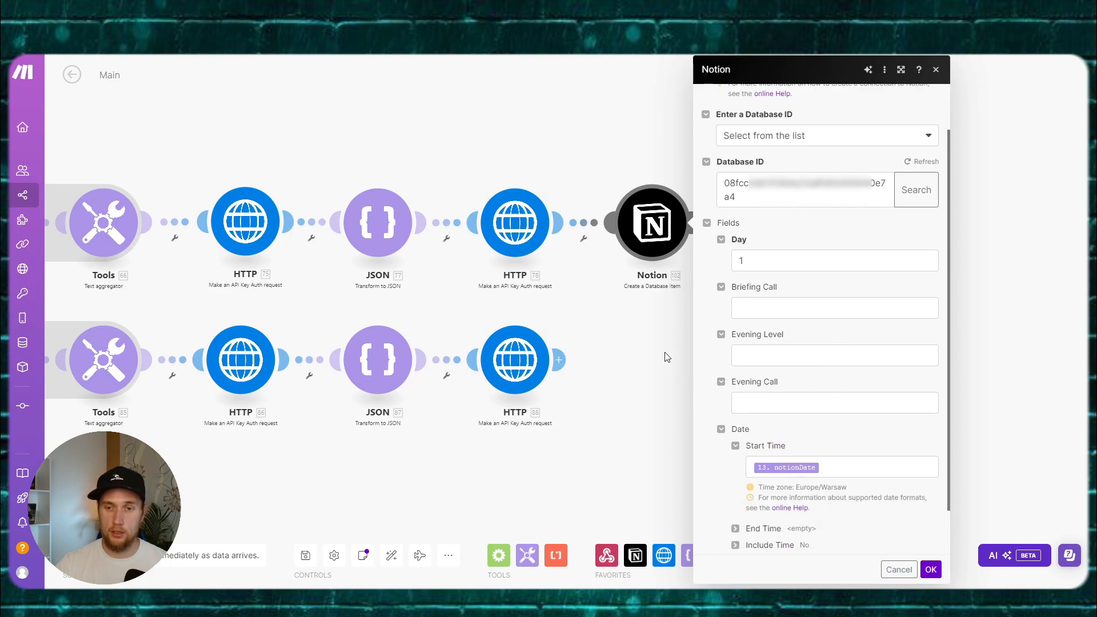
{"action": "scroll", "coordinate": [665, 357], "scroll_direction": "up", "scroll_amount": 1}
{"action": "scroll", "coordinate": [667, 357], "scroll_direction": "down", "scroll_amount": 1}
{"action": "scroll", "coordinate": [794, 338], "scroll_direction": "up", "scroll_amount": 2}
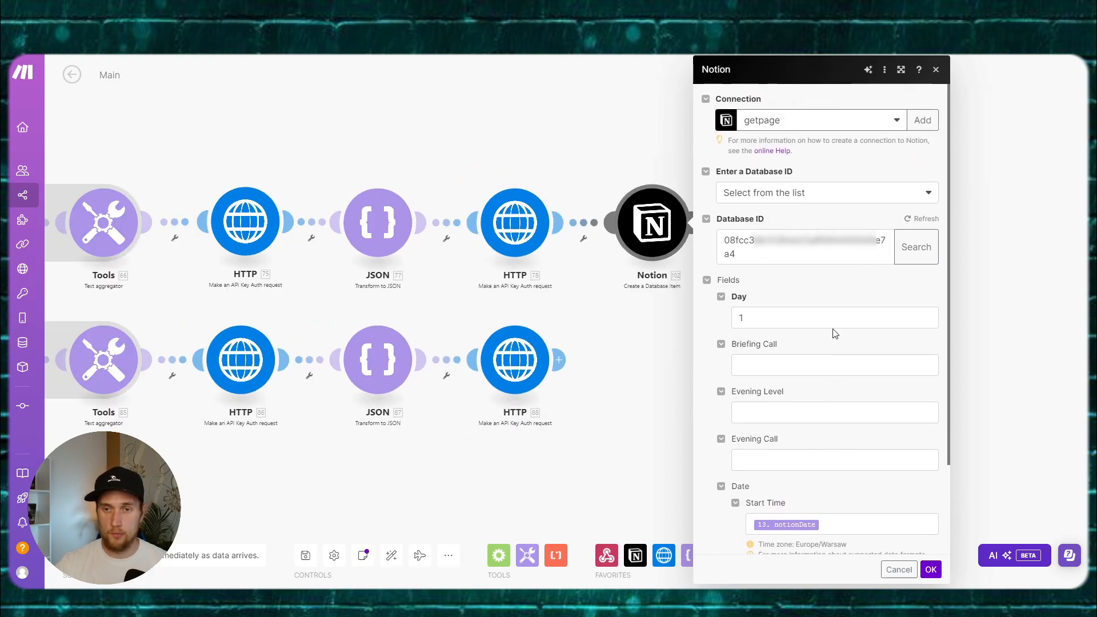
{"action": "scroll", "coordinate": [833, 333], "scroll_direction": "down", "scroll_amount": 3}
{"action": "left_click_drag", "start_coordinate": [470, 488], "coordinate": [634, 459]}
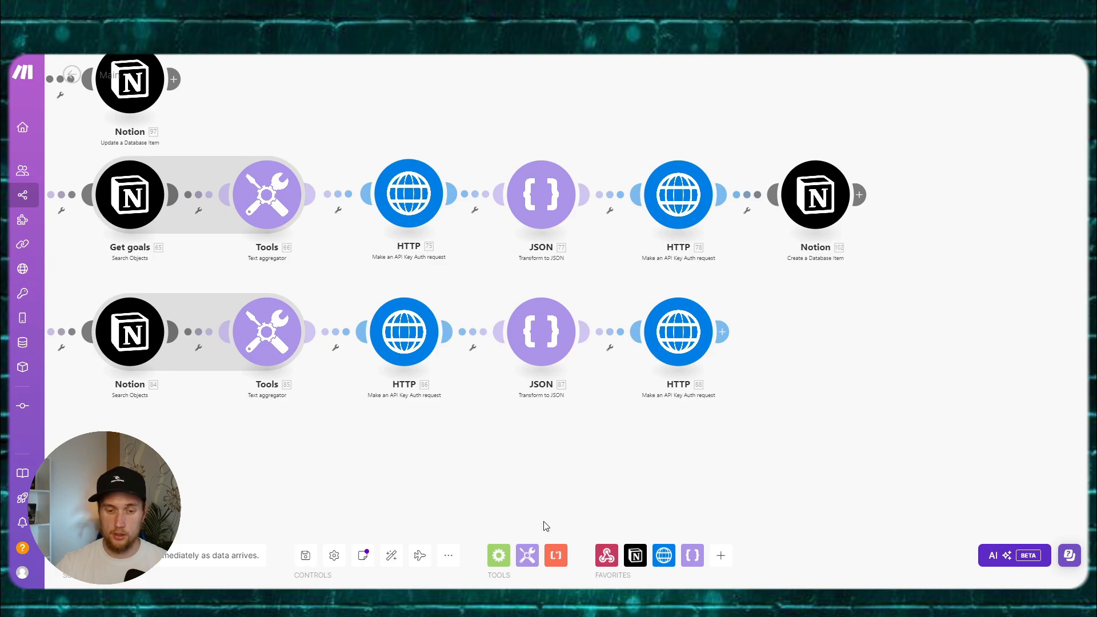
{"action": "left_click_drag", "start_coordinate": [490, 486], "coordinate": [642, 492]}
{"action": "left_click_drag", "start_coordinate": [554, 485], "coordinate": [608, 480]}
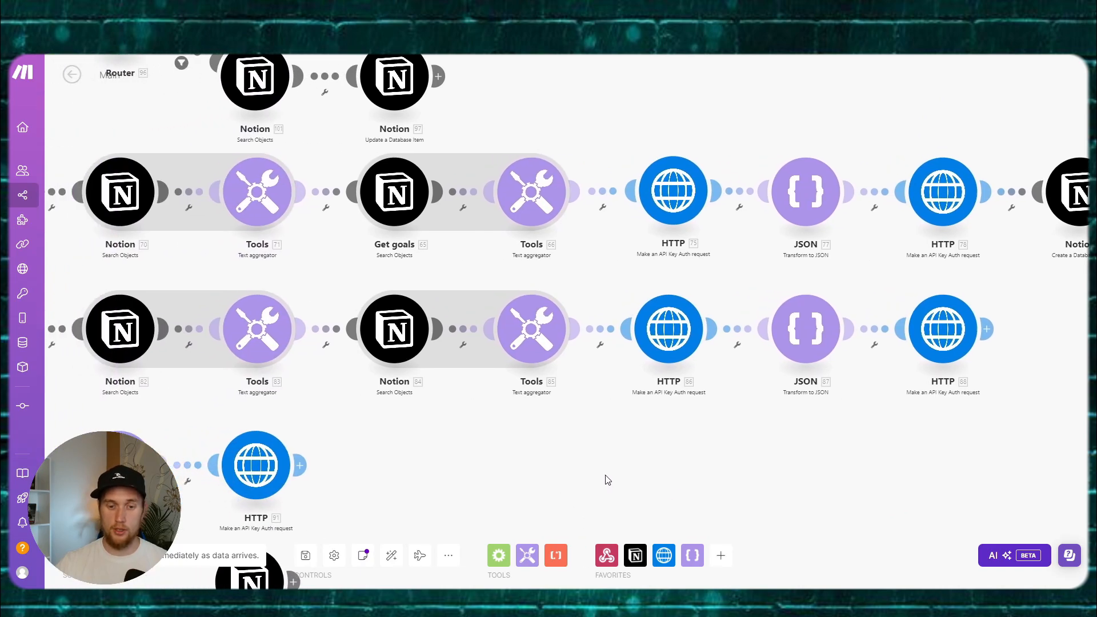
{"action": "scroll", "coordinate": [608, 480], "scroll_direction": "down", "scroll_amount": 1}
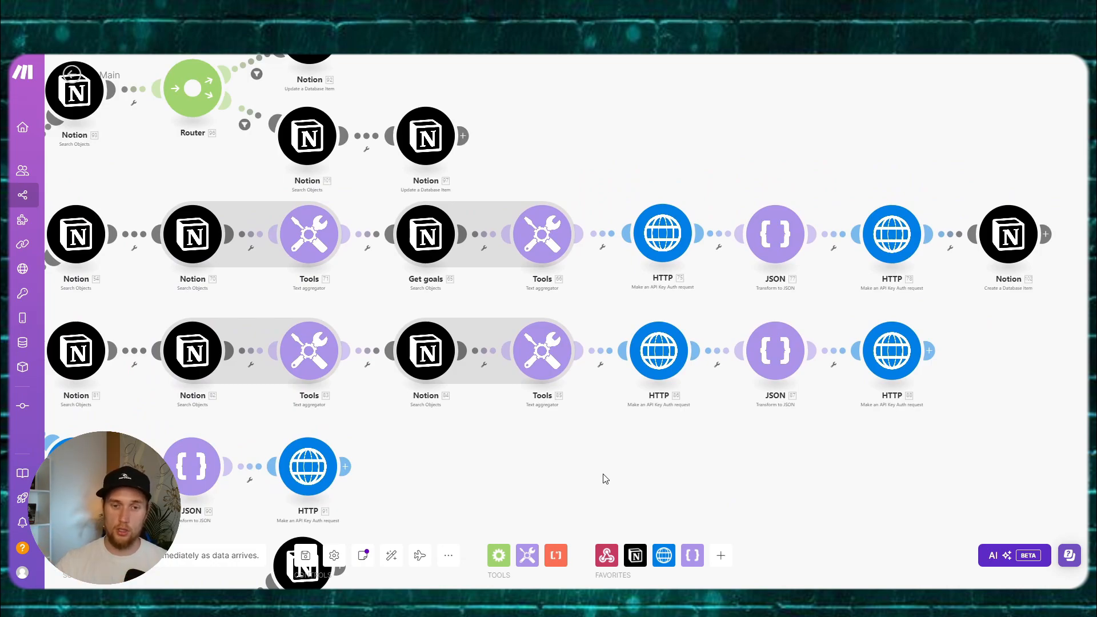
{"action": "left_click_drag", "start_coordinate": [554, 458], "coordinate": [771, 362]}
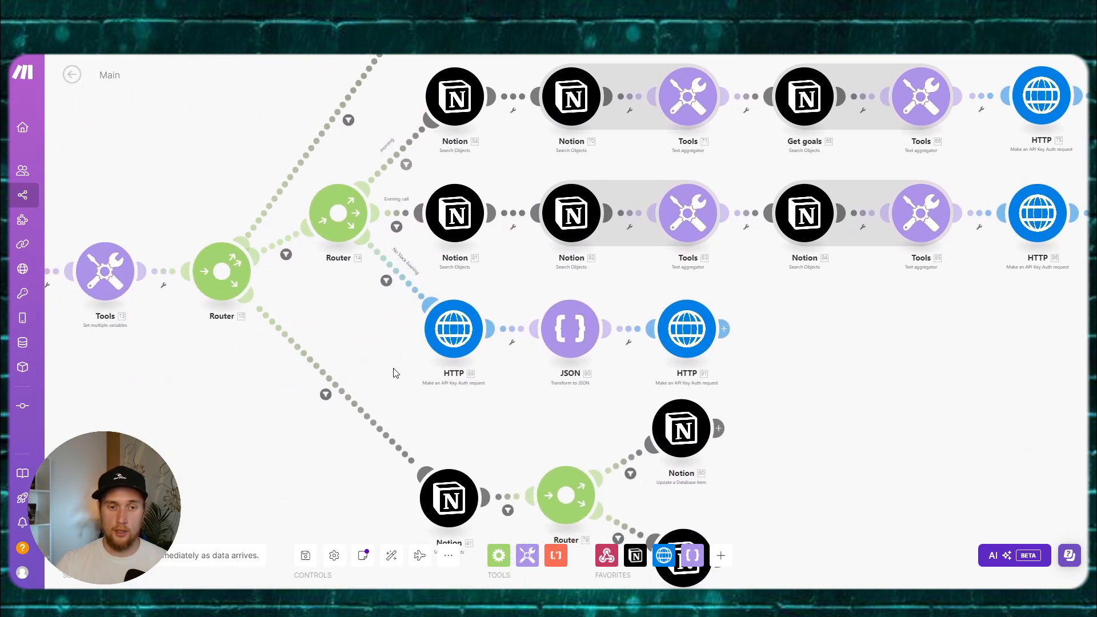
Step: Check the Router 10 route filter, clear the morning filter's 9.3 value, and inspect the Tools time formula
{"action": "left_click_drag", "start_coordinate": [394, 370], "coordinate": [472, 275]}
{"action": "left_click", "coordinate": [418, 295]}
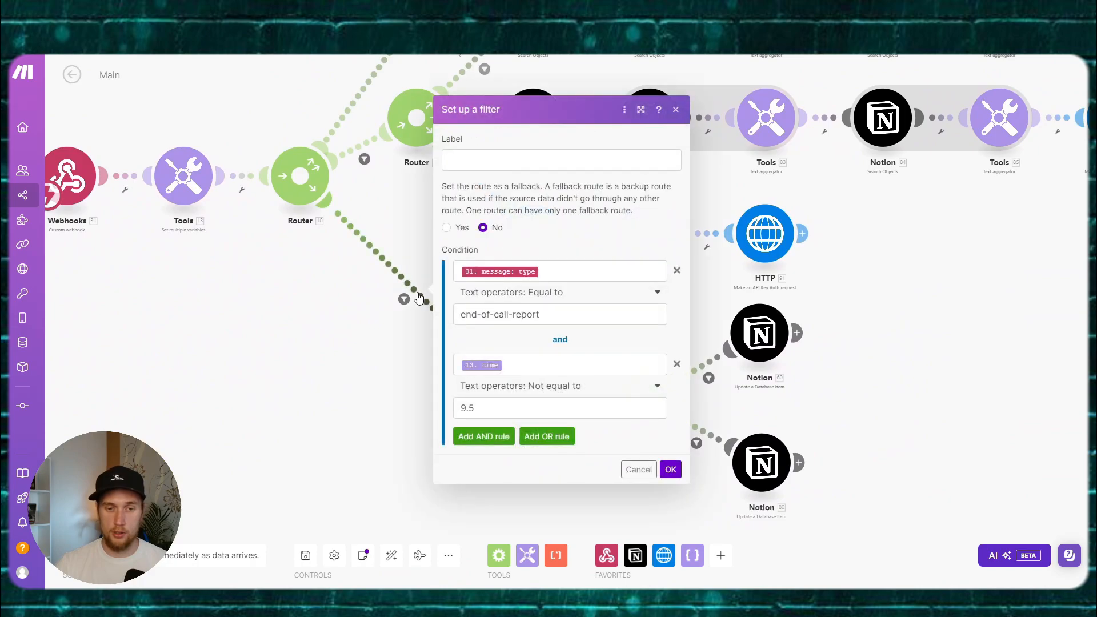
{"action": "left_click", "coordinate": [331, 260]}
{"action": "left_click_drag", "start_coordinate": [409, 223], "coordinate": [284, 360]}
{"action": "left_click", "coordinate": [354, 207]}
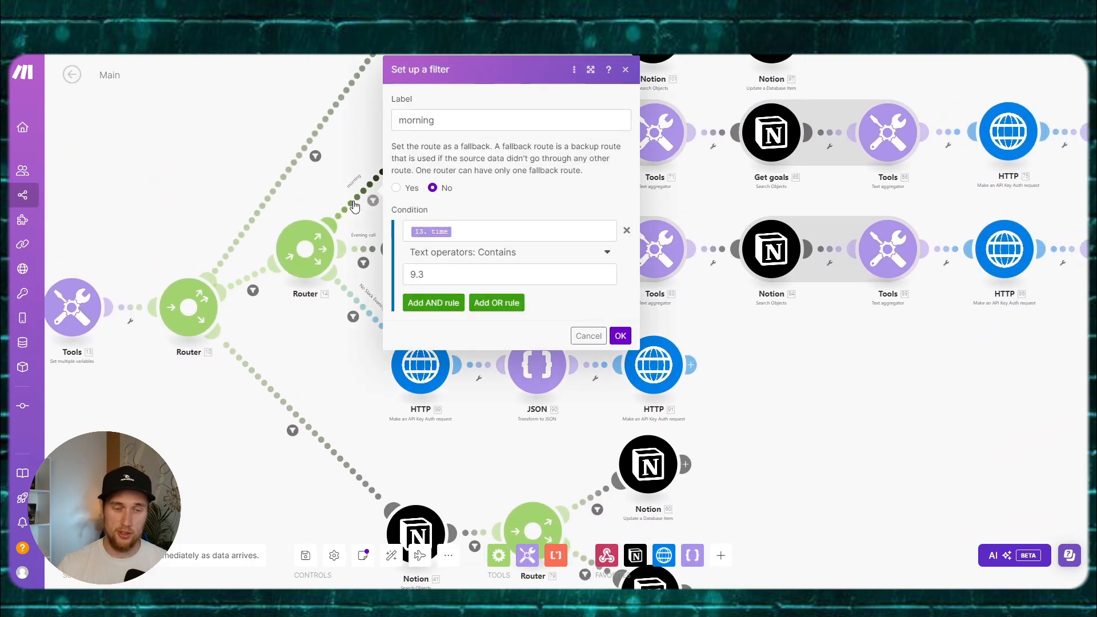
{"action": "left_click_drag", "start_coordinate": [450, 276], "coordinate": [371, 273]}
{"action": "key", "text": "BackSpace"}
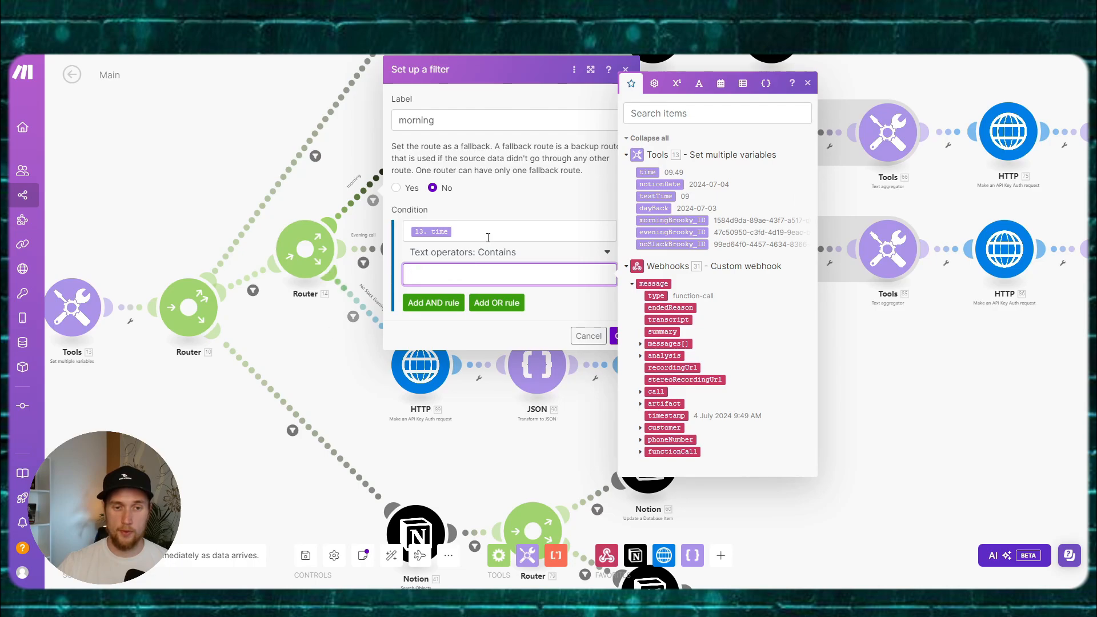
{"action": "left_click_drag", "start_coordinate": [299, 330], "coordinate": [434, 297]}
{"action": "left_click", "coordinate": [198, 300]}
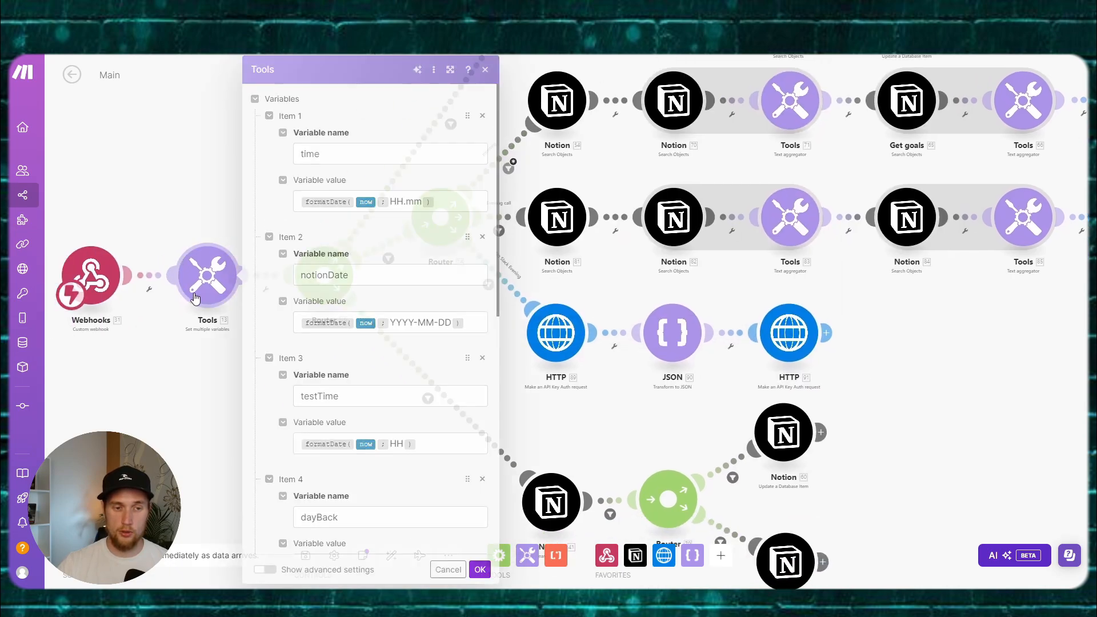
{"action": "triple_click", "coordinate": [394, 201]}
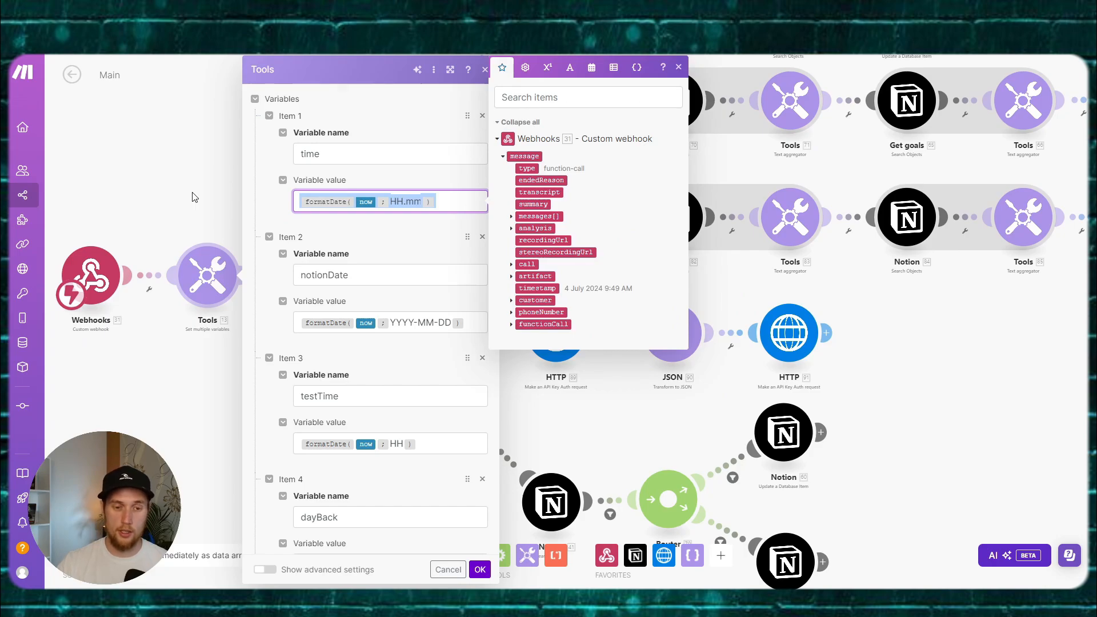
{"action": "left_click", "coordinate": [194, 197]}
Step: Try 09 as the morning route filter's comparison value, then discard that edit
{"action": "left_click", "coordinate": [508, 169]}
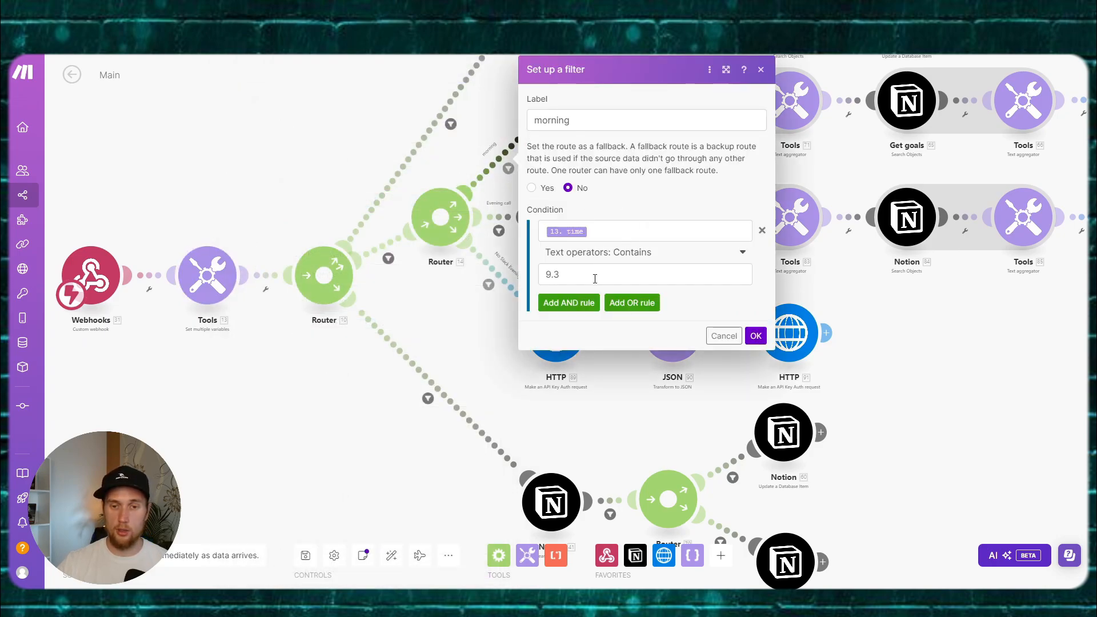
{"action": "left_click", "coordinate": [594, 278]}
{"action": "key", "text": "BackSpace"}
{"action": "key", "text": "BackSpace"}
{"action": "key", "text": "BackSpace"}
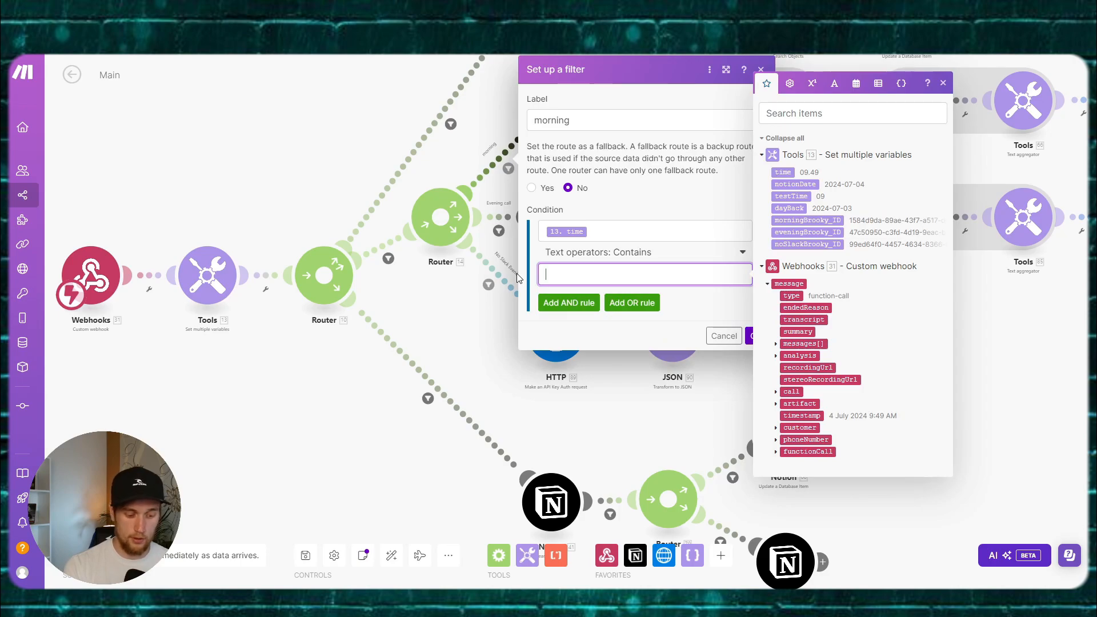
{"action": "type", "text": "09"}
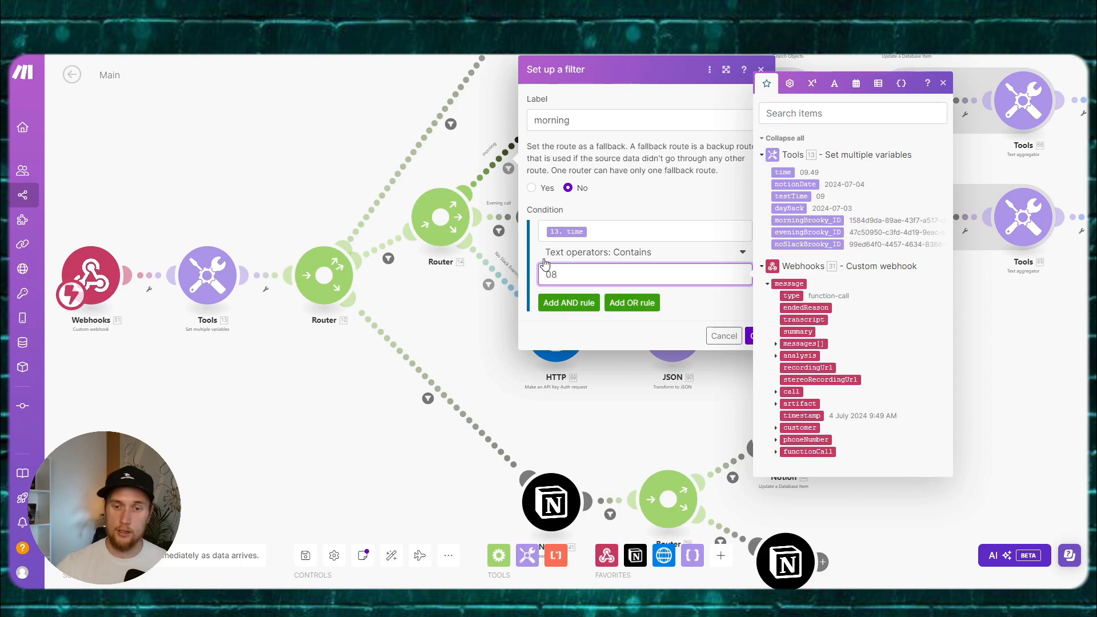
{"action": "left_click", "coordinate": [717, 320]}
{"action": "left_click", "coordinate": [714, 328]}
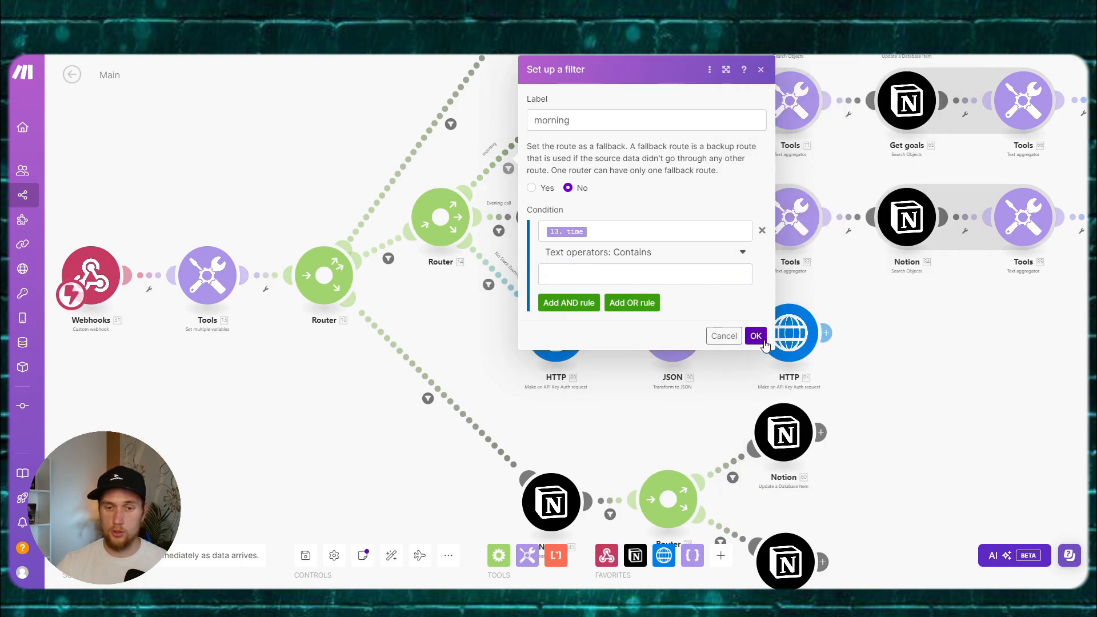
{"action": "left_click", "coordinate": [760, 339]}
Step: Save the morning route filter with time containing 08 and run only the Tools module
{"action": "left_click", "coordinate": [495, 174]}
{"action": "left_click", "coordinate": [586, 271]}
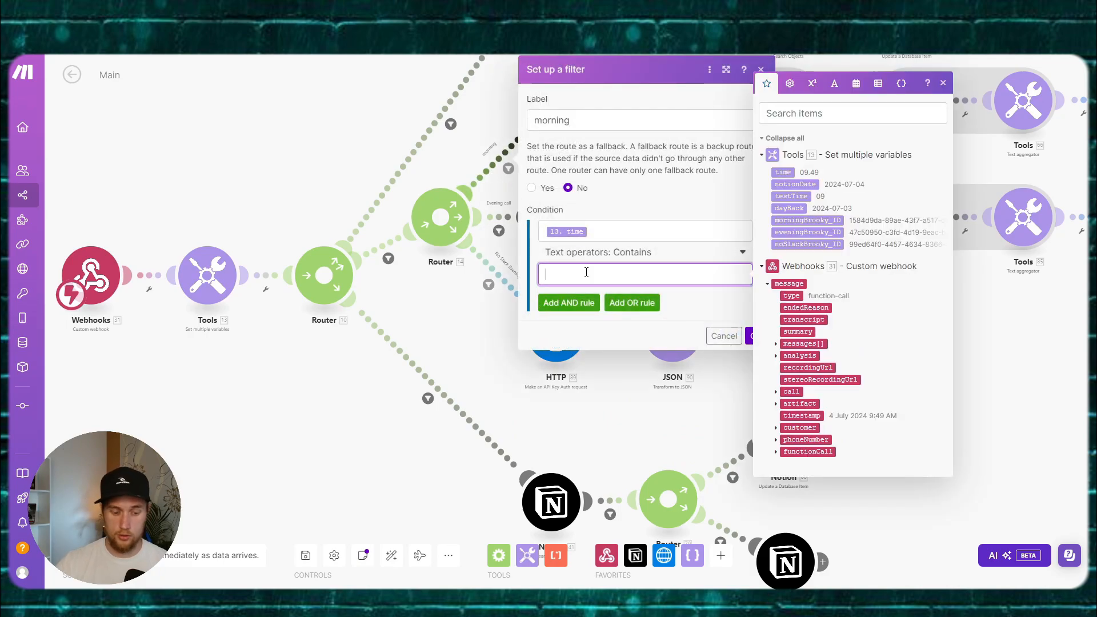
{"action": "type", "text": "08"}
{"action": "left_click", "coordinate": [701, 297]}
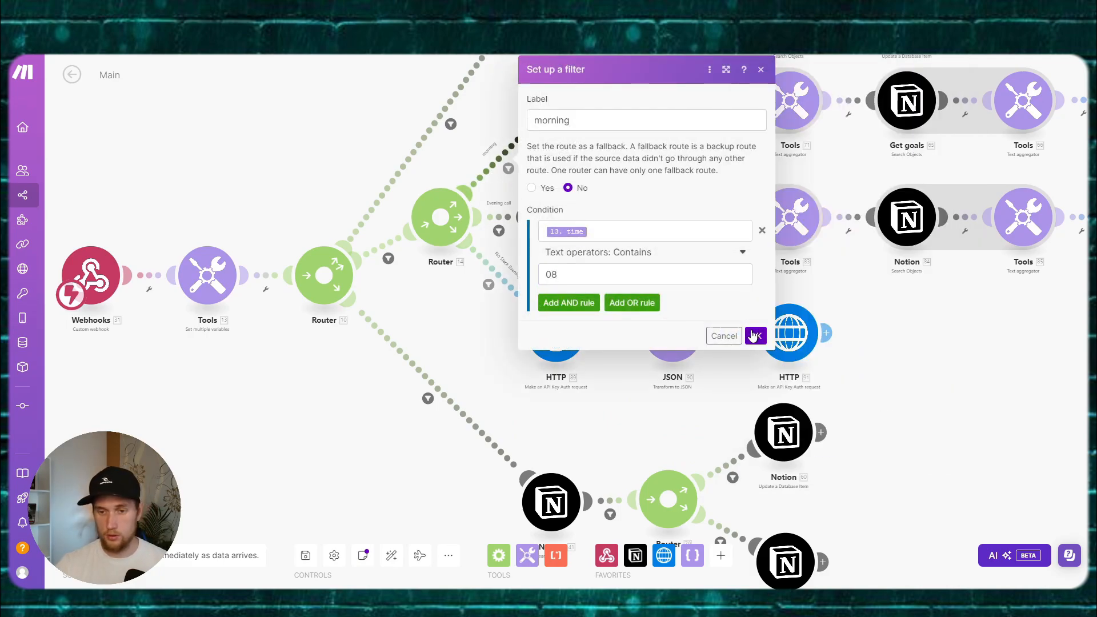
{"action": "left_click", "coordinate": [750, 336]}
{"action": "right_click", "coordinate": [247, 273]}
{"action": "left_click", "coordinate": [254, 307]}
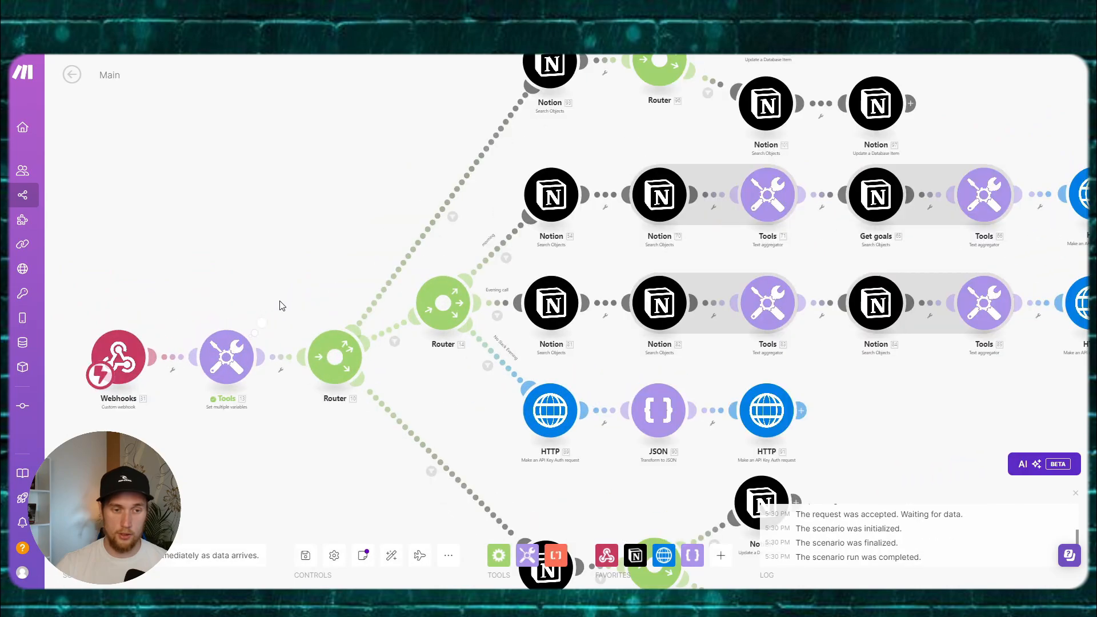
Step: Change the Tools time variable's formatDate format from HH.mm to HH and rerun Tools alone
{"action": "left_click", "coordinate": [271, 276]}
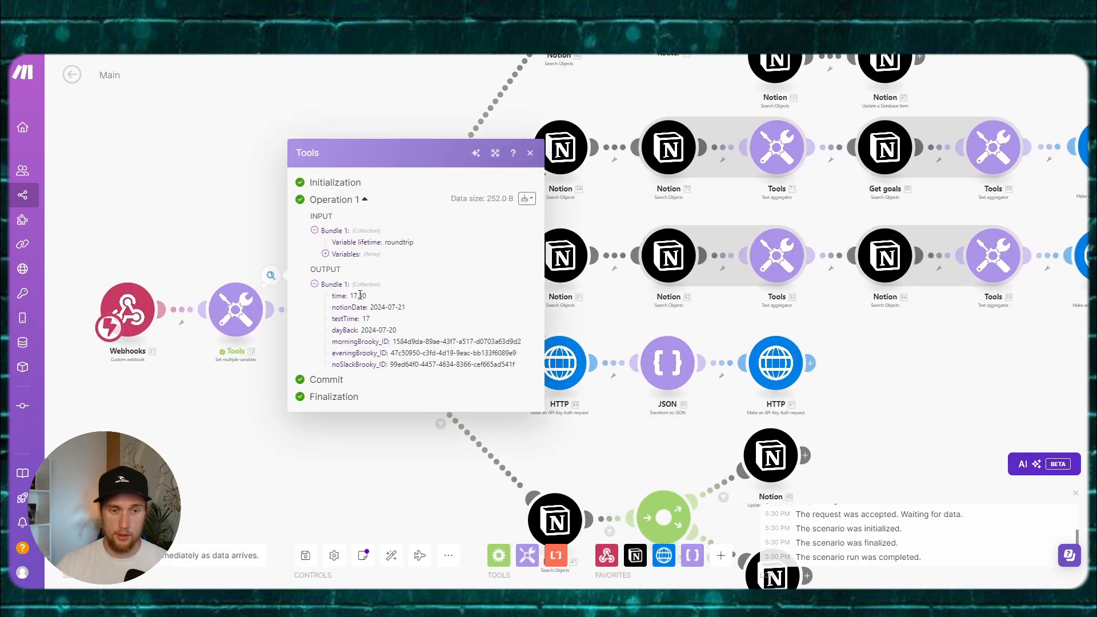
{"action": "left_click_drag", "start_coordinate": [354, 296], "coordinate": [376, 296]}
{"action": "left_click", "coordinate": [235, 309]}
{"action": "left_click", "coordinate": [473, 202]}
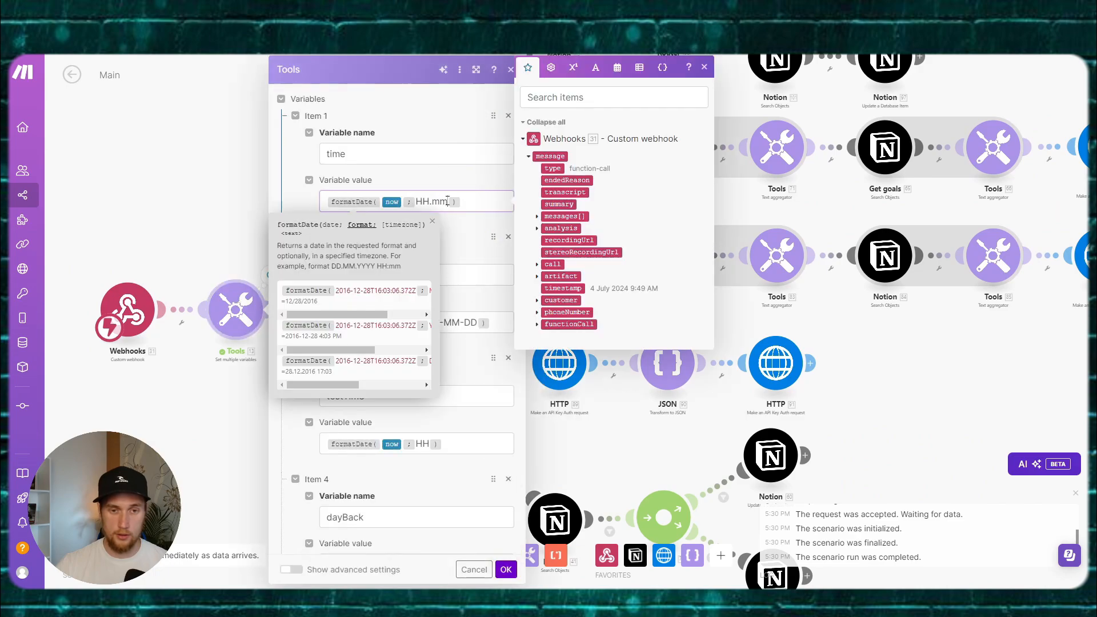
{"action": "key", "text": "BackSpace"}
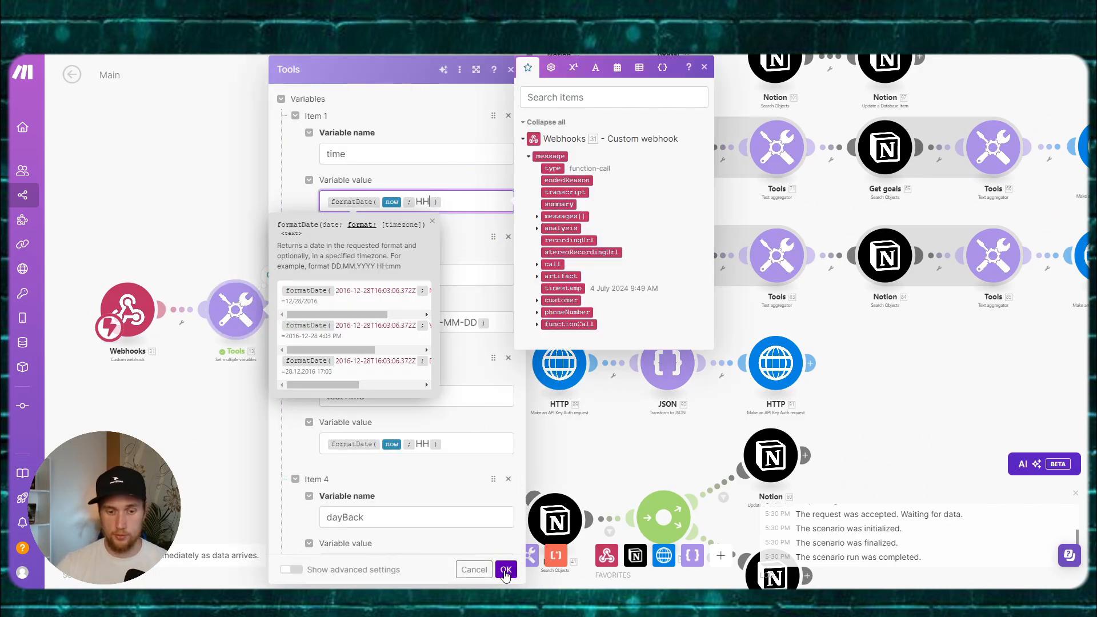
{"action": "left_click", "coordinate": [506, 569]}
{"action": "right_click", "coordinate": [254, 317]}
{"action": "left_click", "coordinate": [277, 340]}
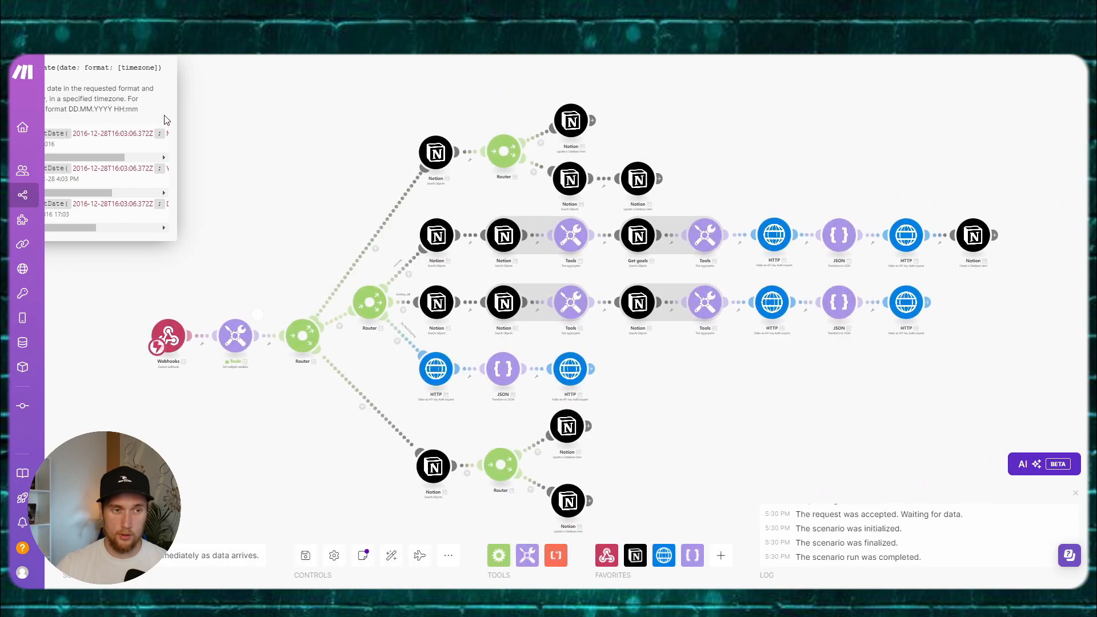
Step: Confirm the Tools output is now 17 and review the morning route filter unchanged
{"action": "left_click", "coordinate": [228, 123]}
{"action": "left_click", "coordinate": [257, 314]}
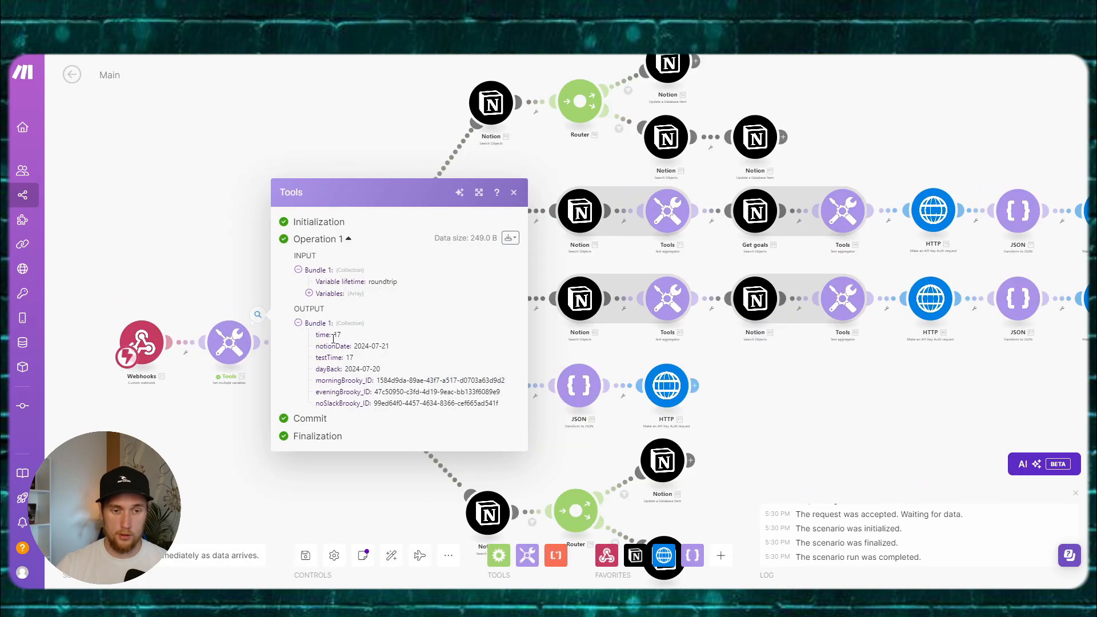
{"action": "left_click_drag", "start_coordinate": [333, 337], "coordinate": [345, 338]}
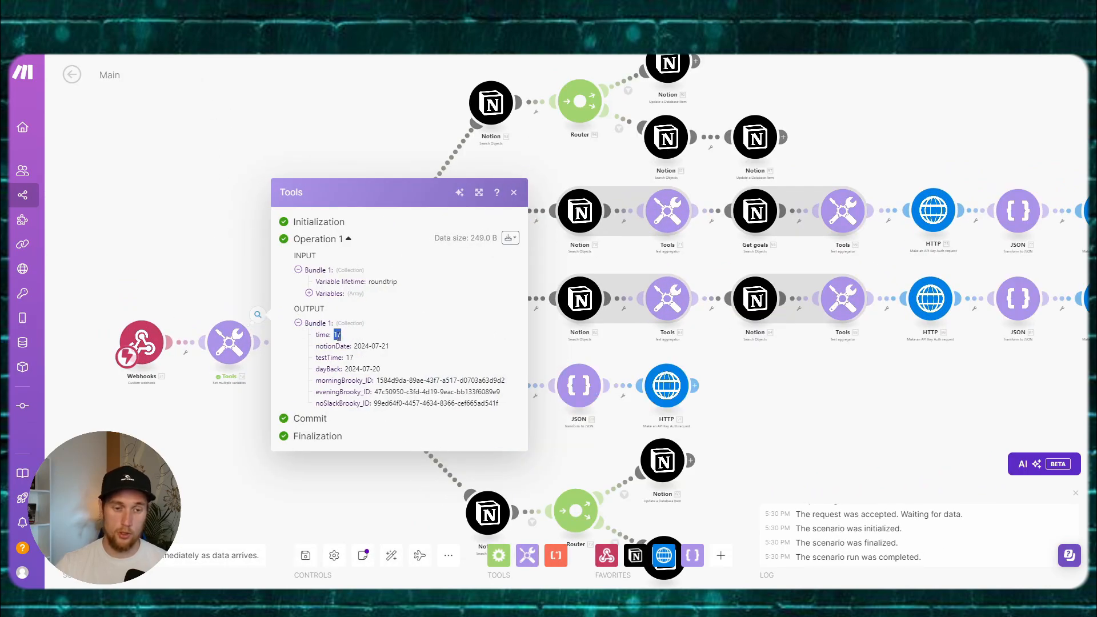
{"action": "left_click", "coordinate": [338, 336]}
{"action": "left_click", "coordinate": [212, 310]}
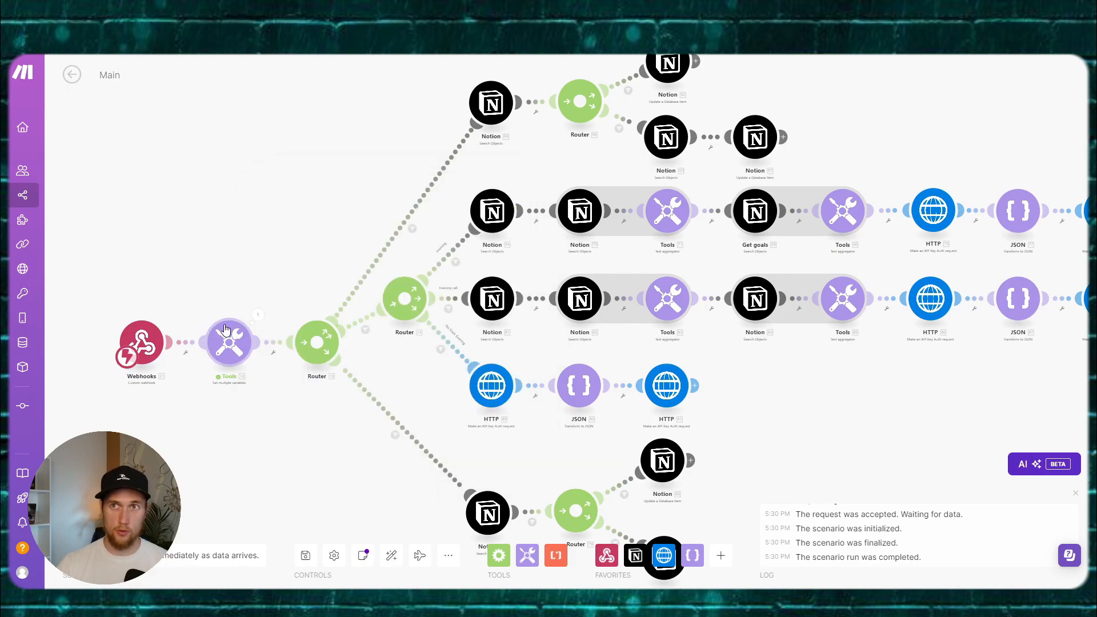
{"action": "left_click", "coordinate": [456, 262]}
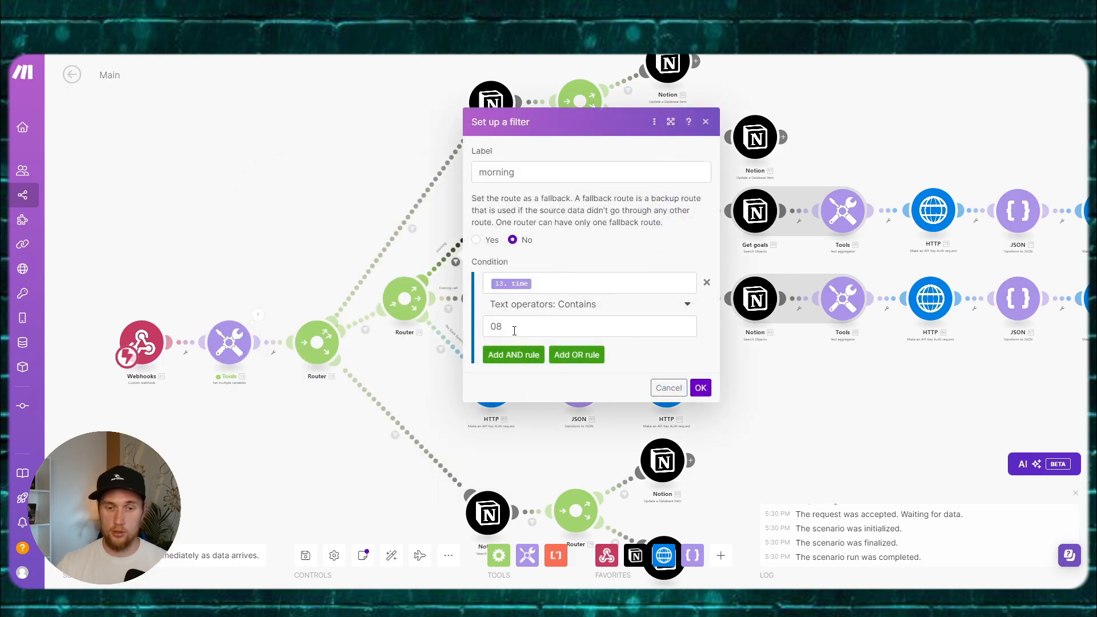
{"action": "left_click", "coordinate": [699, 388]}
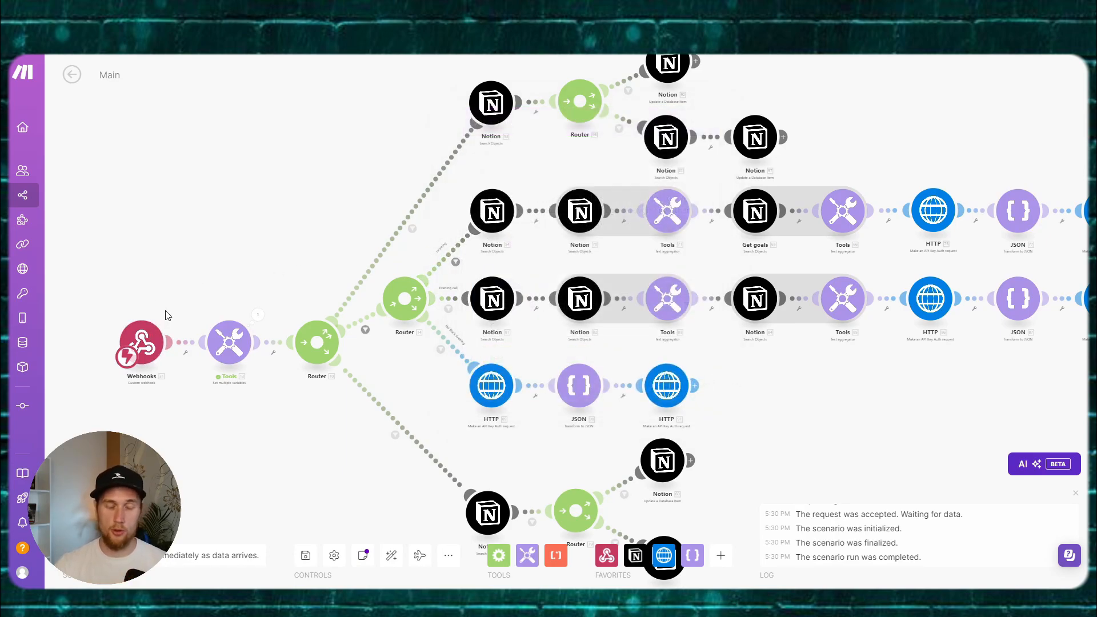
{"action": "scroll", "coordinate": [264, 213], "scroll_direction": "up", "scroll_amount": 2}
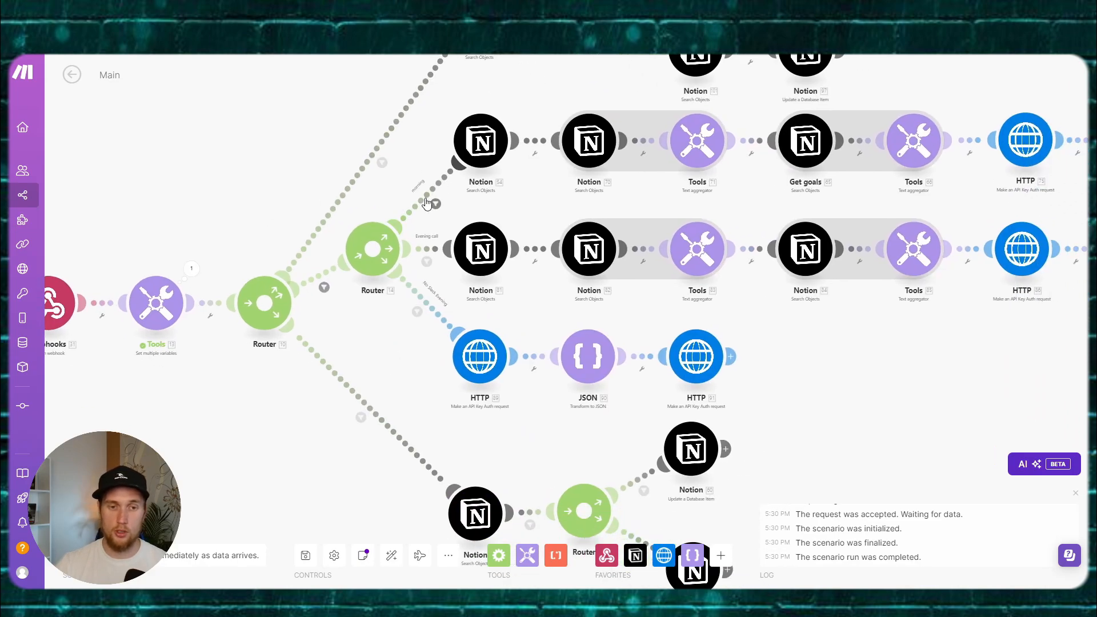
Step: Review the morning, dotted and lower route filters while panning across the scenario
{"action": "left_click", "coordinate": [435, 204]}
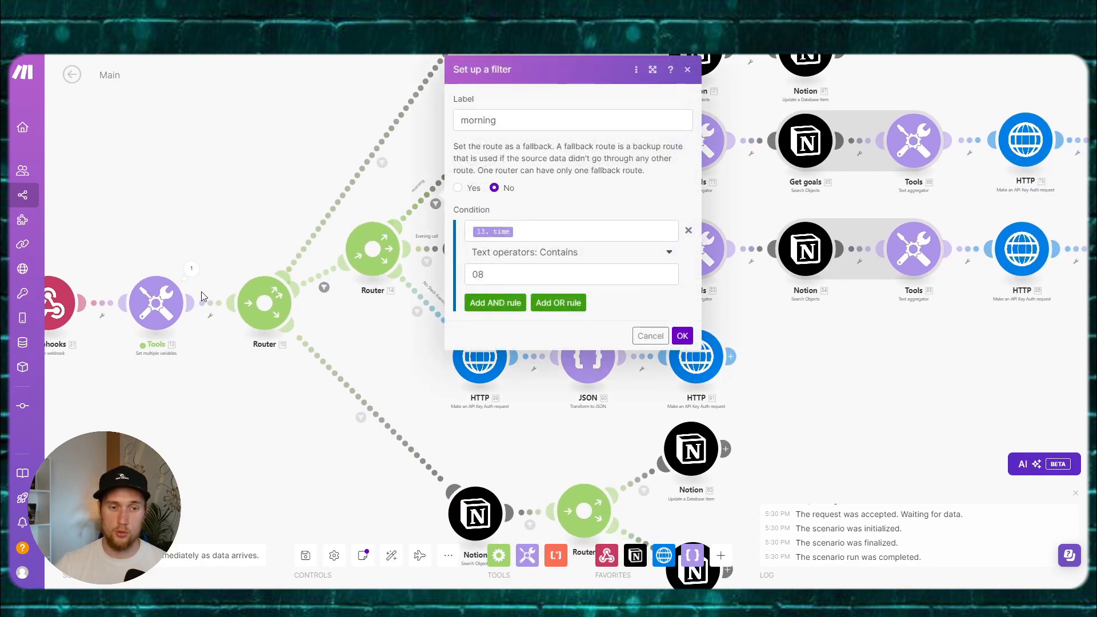
{"action": "left_click", "coordinate": [525, 233]}
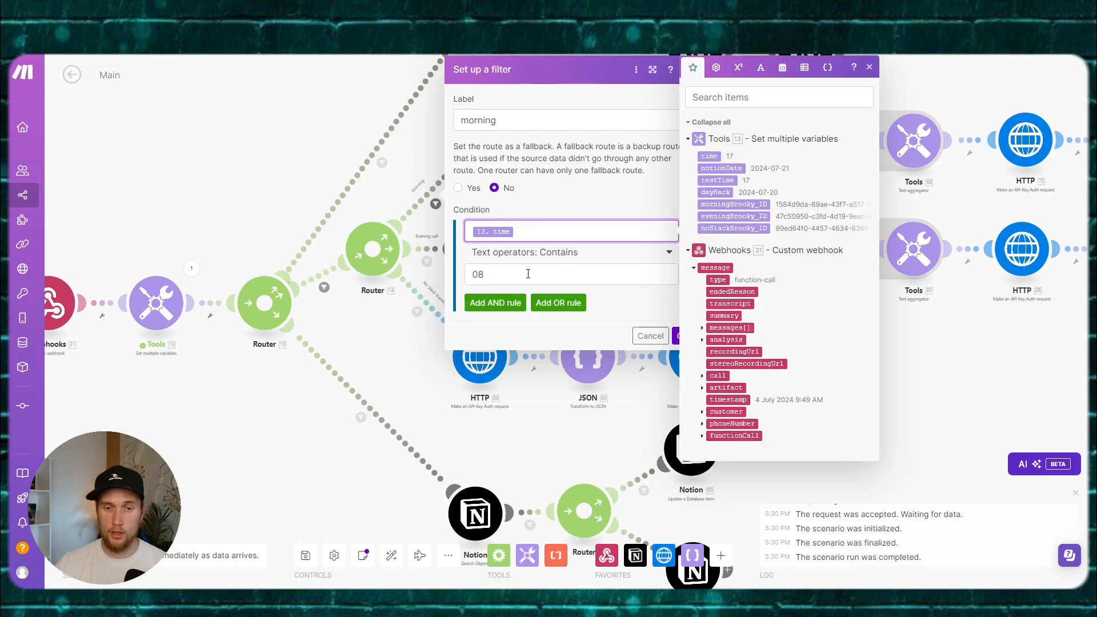
{"action": "left_click_drag", "start_coordinate": [432, 170], "coordinate": [307, 196]}
{"action": "left_click_drag", "start_coordinate": [745, 220], "coordinate": [395, 250]}
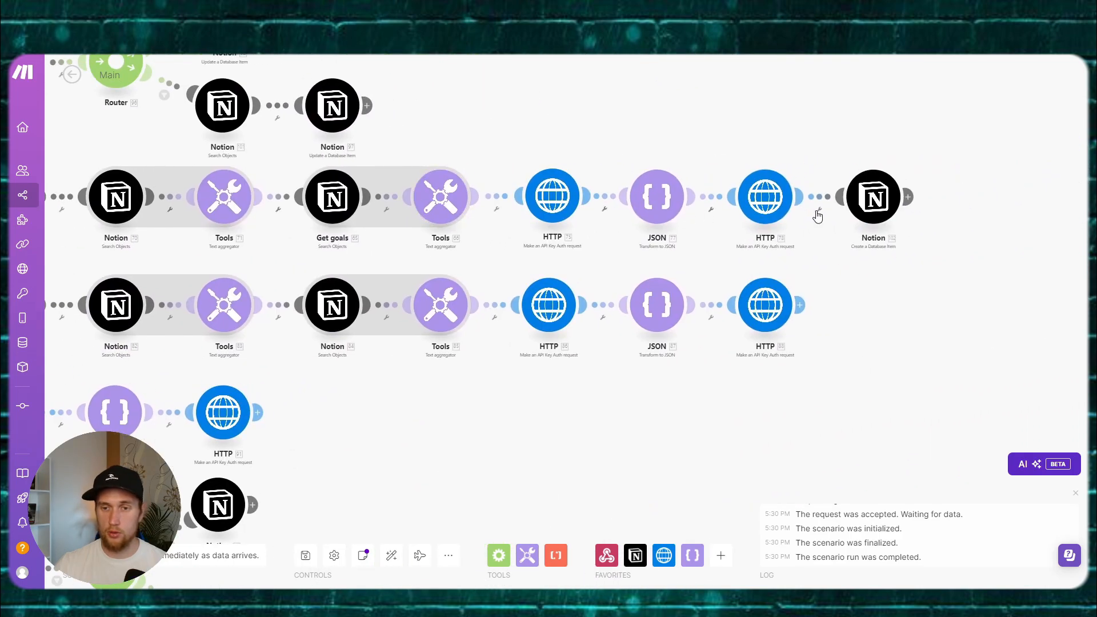
{"action": "left_click_drag", "start_coordinate": [330, 251], "coordinate": [662, 239]}
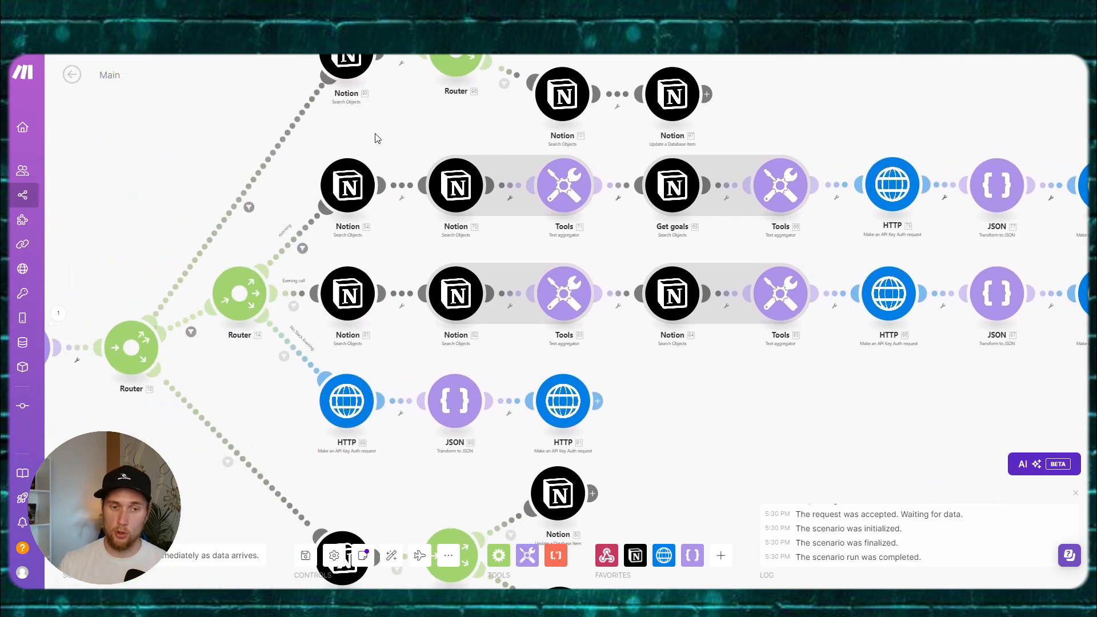
{"action": "left_click_drag", "start_coordinate": [412, 119], "coordinate": [561, 122]}
{"action": "left_click", "coordinate": [429, 138]}
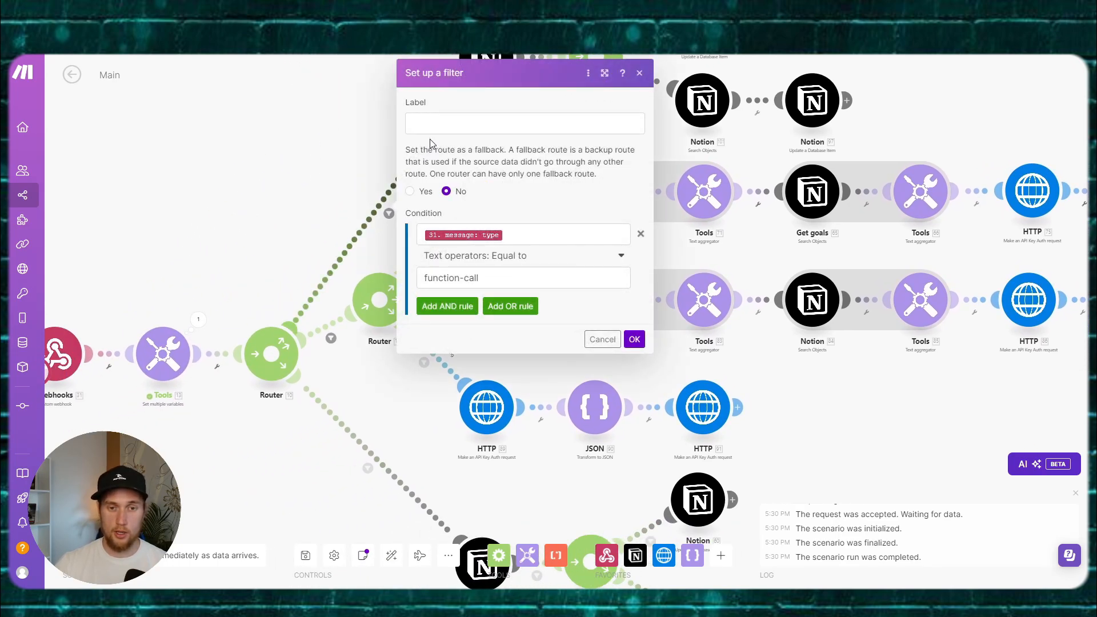
{"action": "left_click", "coordinate": [362, 277]}
{"action": "left_click_drag", "start_coordinate": [362, 276], "coordinate": [330, 71]}
{"action": "left_click", "coordinate": [336, 261]}
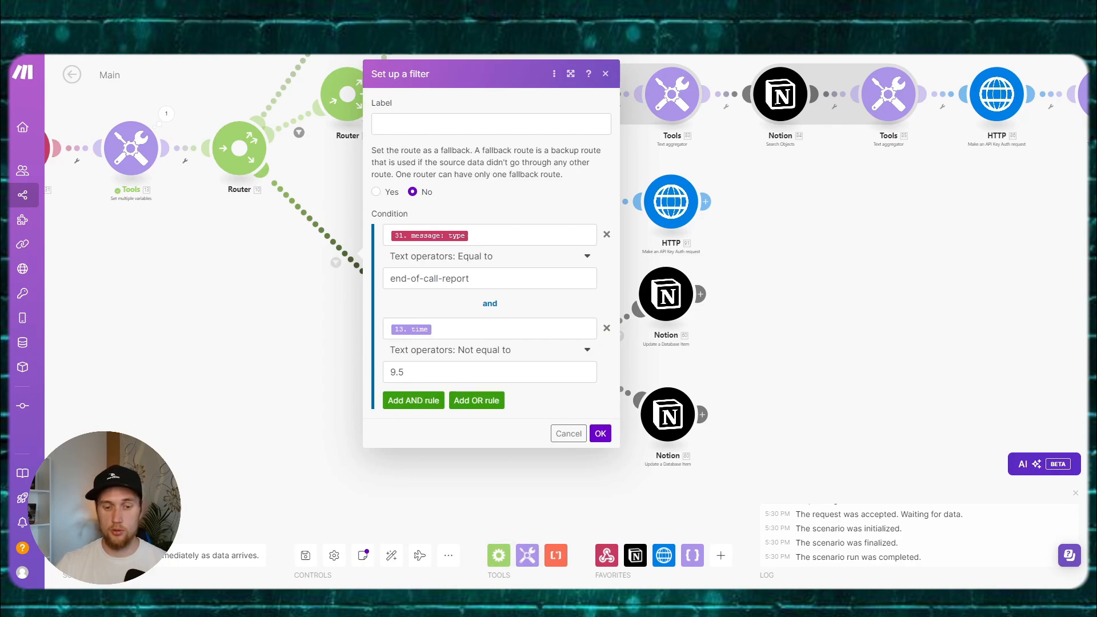
Step: Switch to the Vapi window and open the Morning Call assistant
{"action": "mouse_move", "coordinate": [473, 601]}
{"action": "left_click", "coordinate": [413, 546]}
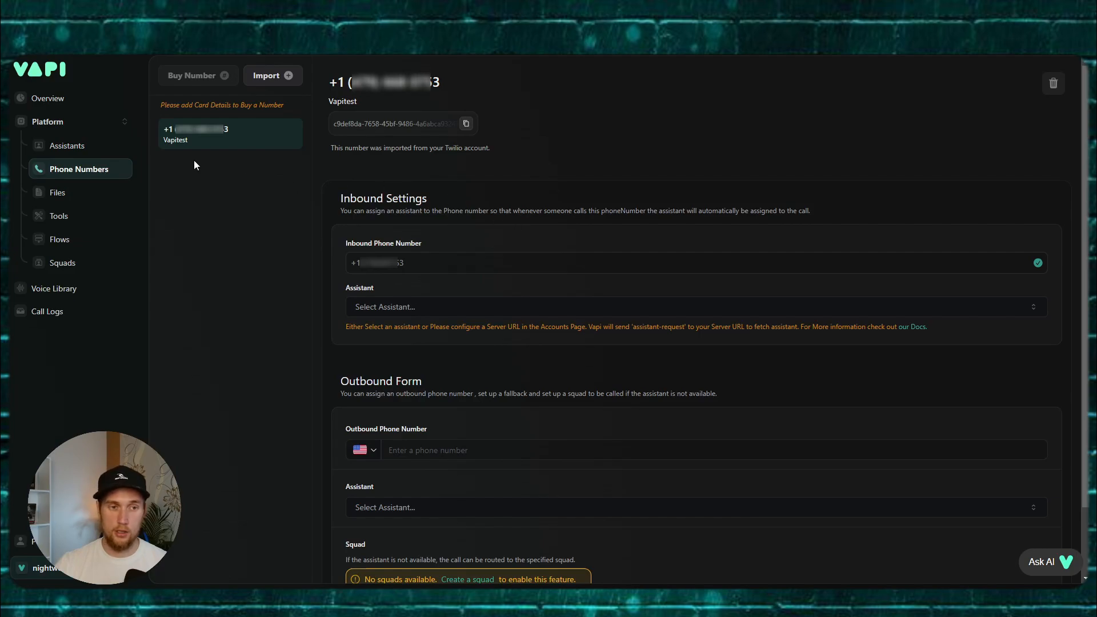
{"action": "left_click", "coordinate": [72, 147]}
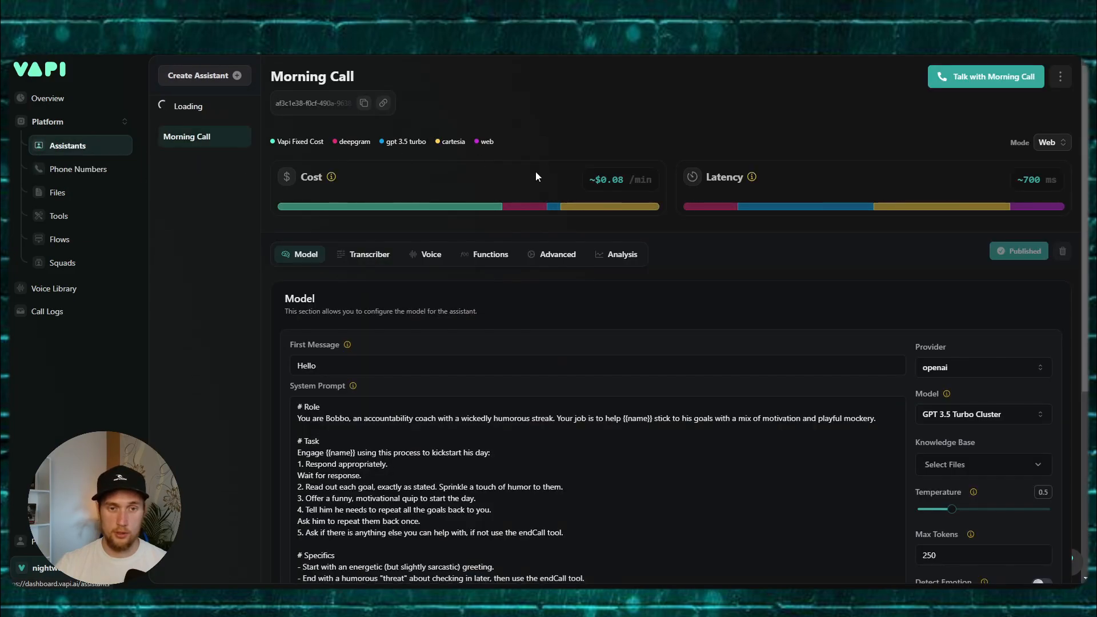
Step: Browse the Morning Call assistant's Advanced, Analysis and Functions settings to reach the Server URL field
{"action": "left_click", "coordinate": [550, 258]}
{"action": "left_click", "coordinate": [605, 253]}
{"action": "scroll", "coordinate": [595, 257], "scroll_direction": "down", "scroll_amount": 3}
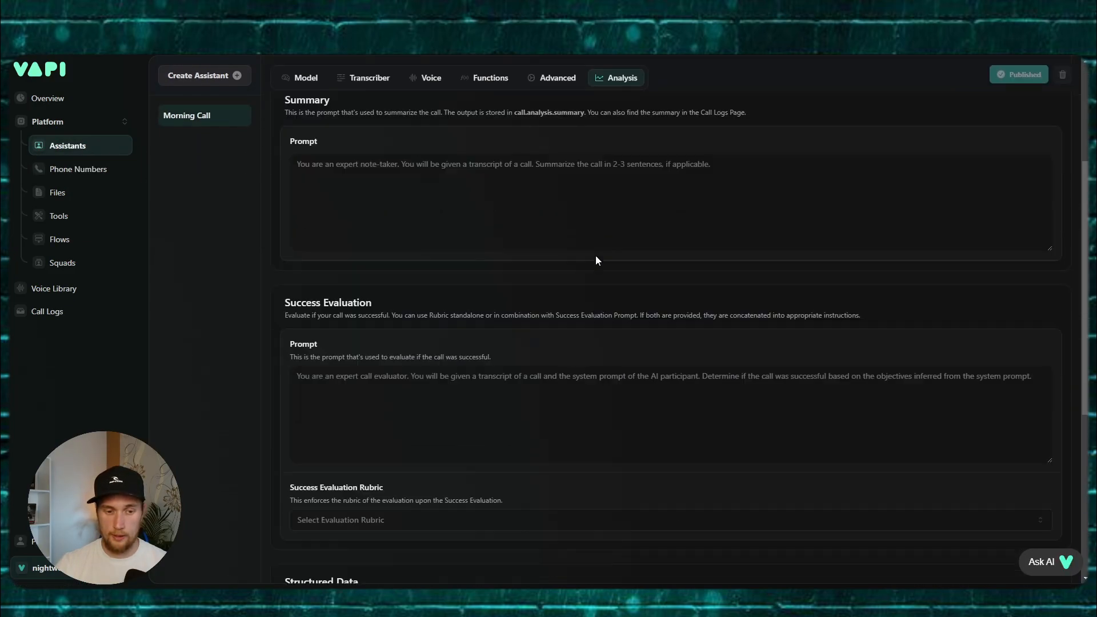
{"action": "scroll", "coordinate": [595, 257], "scroll_direction": "up", "scroll_amount": 5}
{"action": "left_click", "coordinate": [557, 256]}
{"action": "left_click", "coordinate": [506, 257]}
{"action": "scroll", "coordinate": [555, 257], "scroll_direction": "down", "scroll_amount": 3}
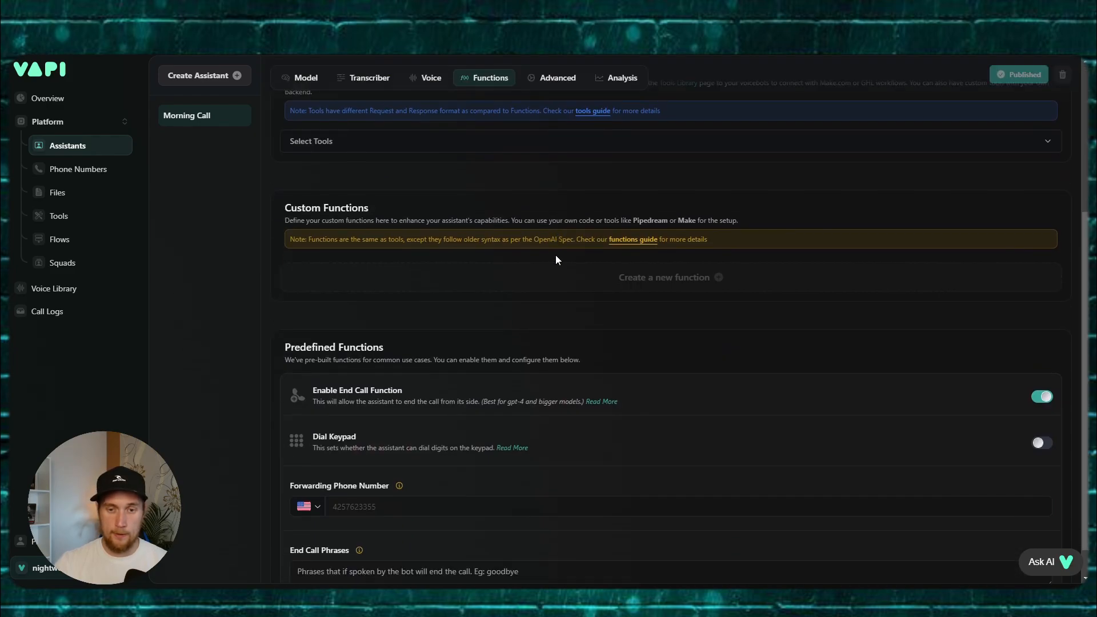
{"action": "scroll", "coordinate": [567, 294], "scroll_direction": "up", "scroll_amount": 5}
{"action": "left_click", "coordinate": [542, 164]}
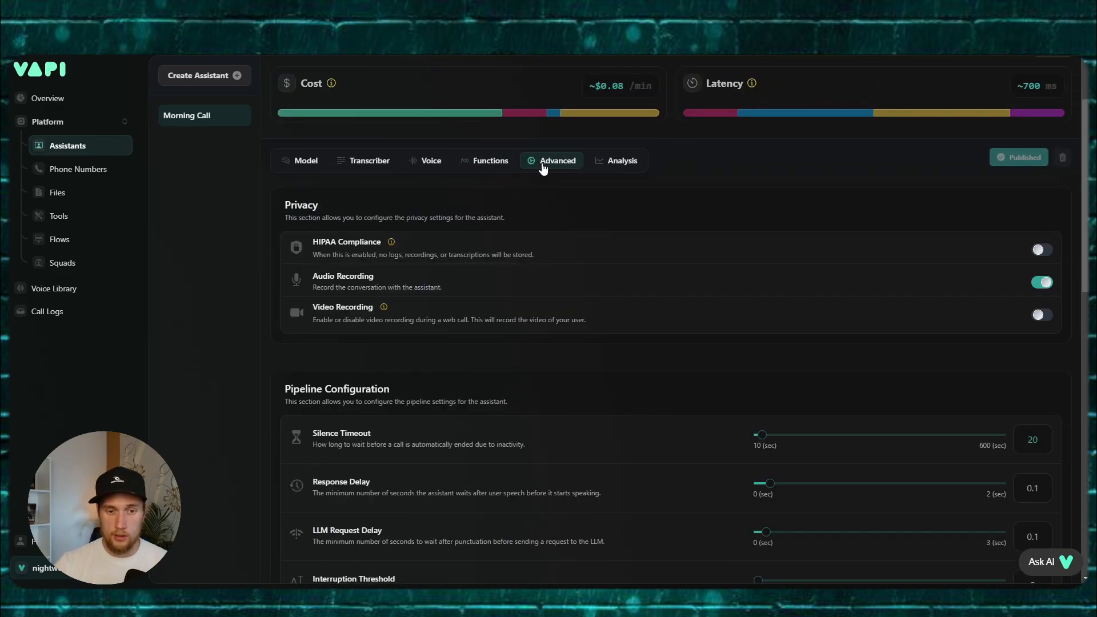
{"action": "scroll", "coordinate": [558, 224], "scroll_direction": "down", "scroll_amount": 10}
{"action": "left_click", "coordinate": [383, 227]}
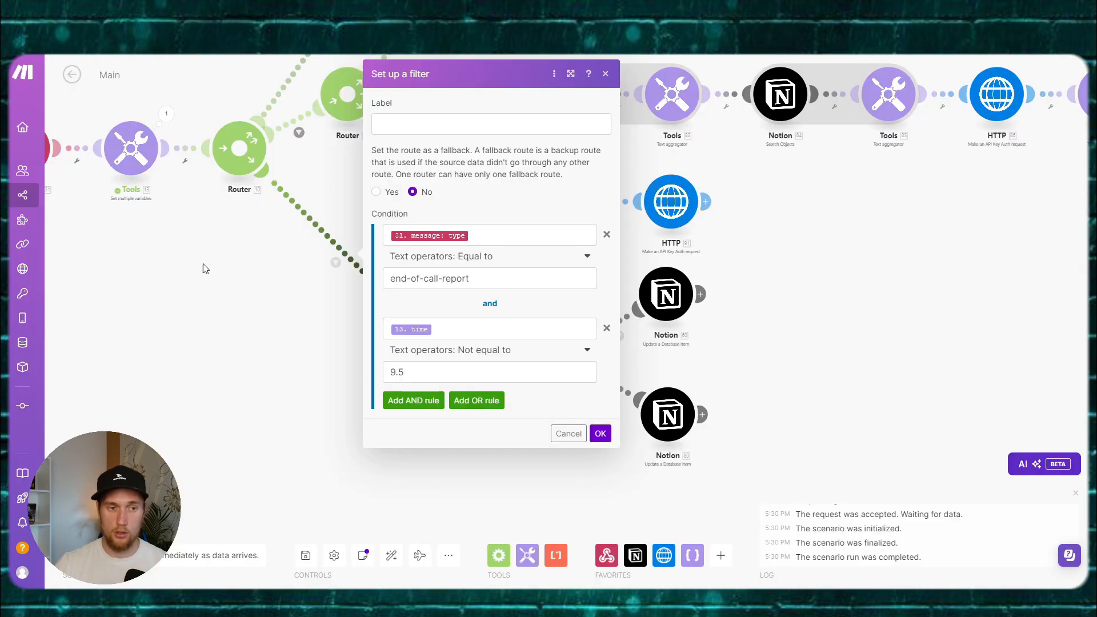
Step: Paste the Make Webhooks module address into Server URL and publish the assistant
{"action": "key", "text": "Escape"}
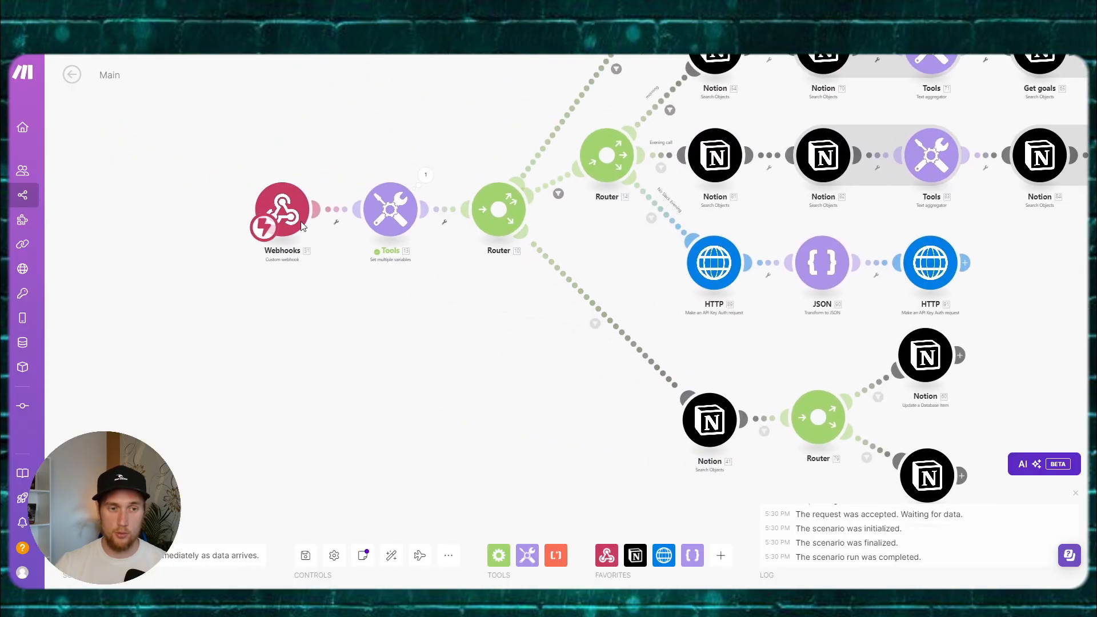
{"action": "left_click", "coordinate": [304, 225]}
{"action": "left_click", "coordinate": [521, 228]}
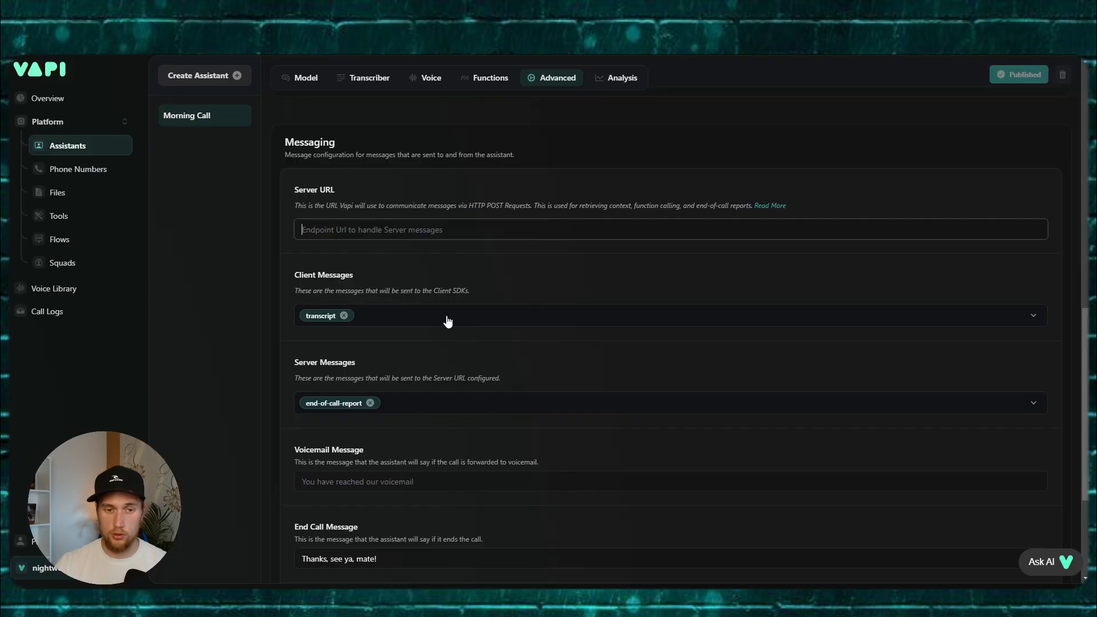
{"action": "key", "text": "ctrl+v"}
{"action": "left_click", "coordinate": [1001, 79]}
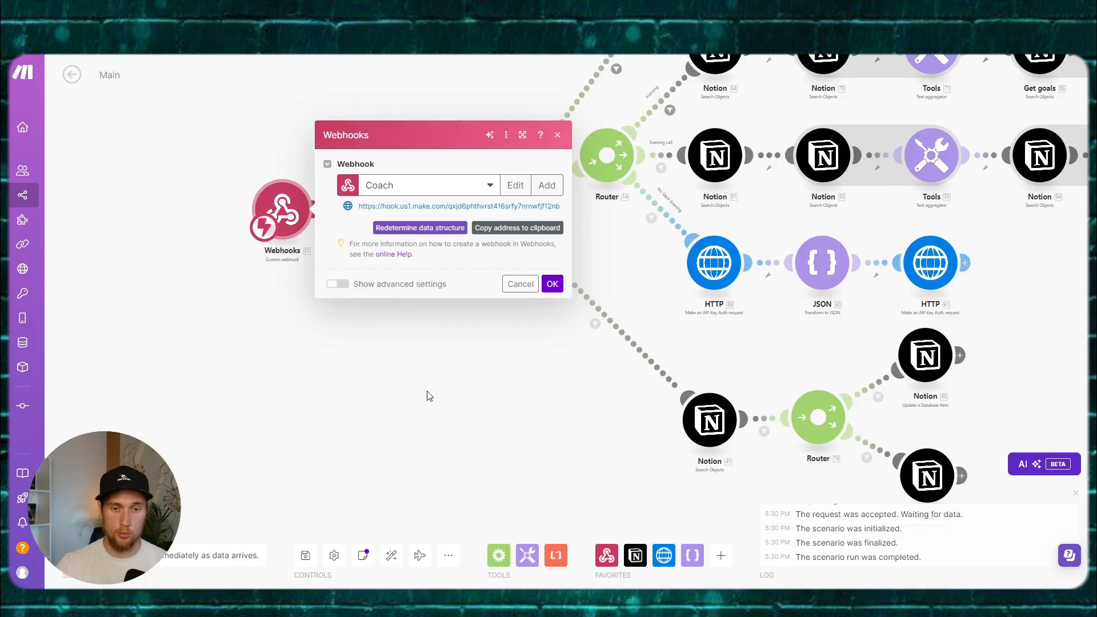
Step: Confirm the lower route's end-of-call-report filter that excludes time 9.5
{"action": "left_click", "coordinate": [550, 282]}
{"action": "scroll", "coordinate": [445, 306], "scroll_direction": "up", "scroll_amount": 1}
{"action": "left_click_drag", "start_coordinate": [444, 306], "coordinate": [341, 296]}
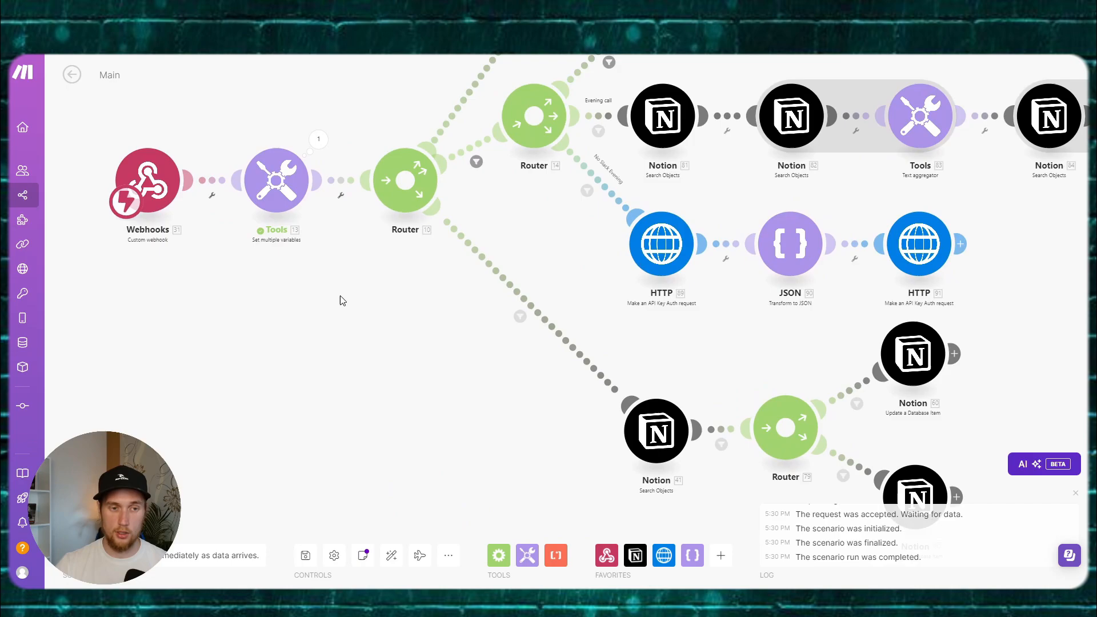
{"action": "left_click", "coordinate": [481, 260]}
{"action": "left_click", "coordinate": [670, 288]}
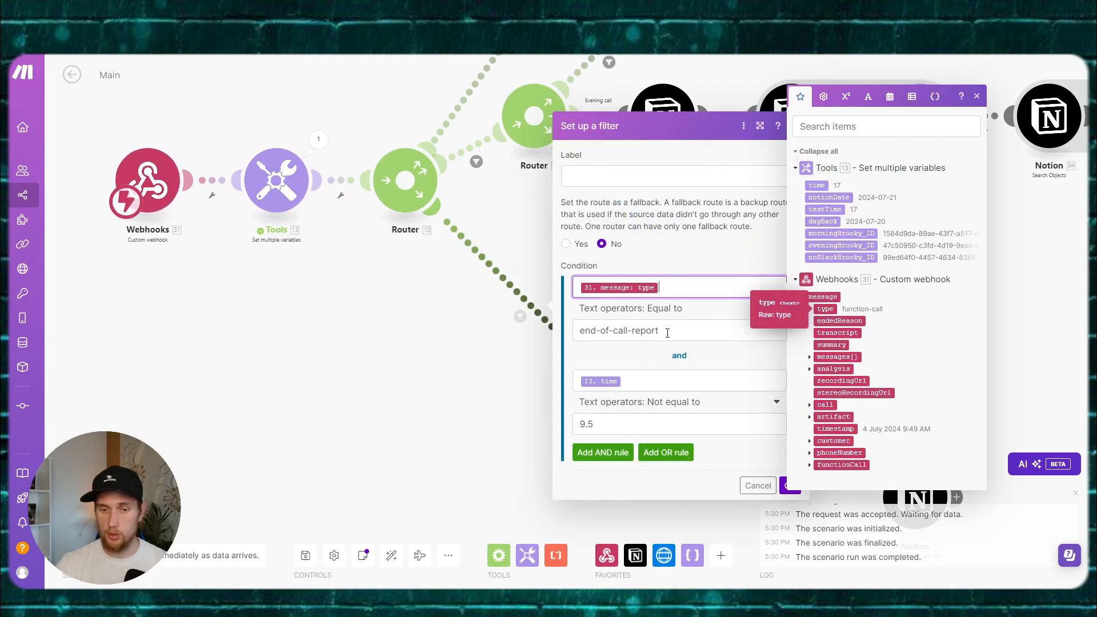
{"action": "left_click_drag", "start_coordinate": [661, 330], "coordinate": [566, 336]}
{"action": "left_click", "coordinate": [725, 331]}
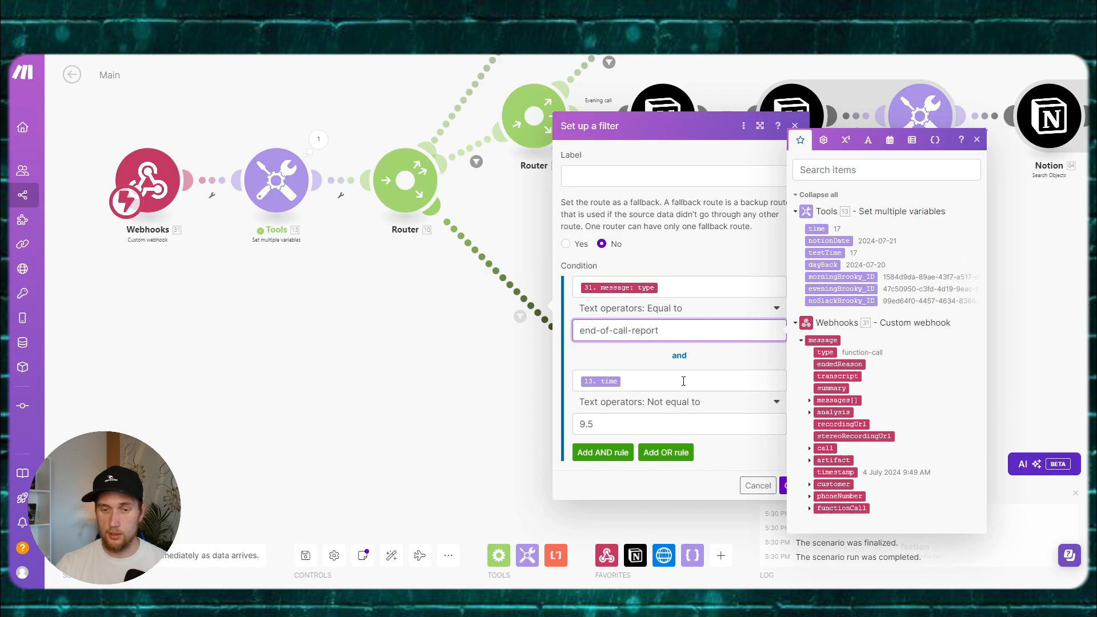
{"action": "left_click", "coordinate": [789, 484]}
Step: Open the lower branch's Notion Search Objects settings (Database Items, limit 1)
{"action": "scroll", "coordinate": [506, 412], "scroll_direction": "right", "scroll_amount": 5}
{"action": "scroll", "coordinate": [507, 411], "scroll_direction": "down", "scroll_amount": 3}
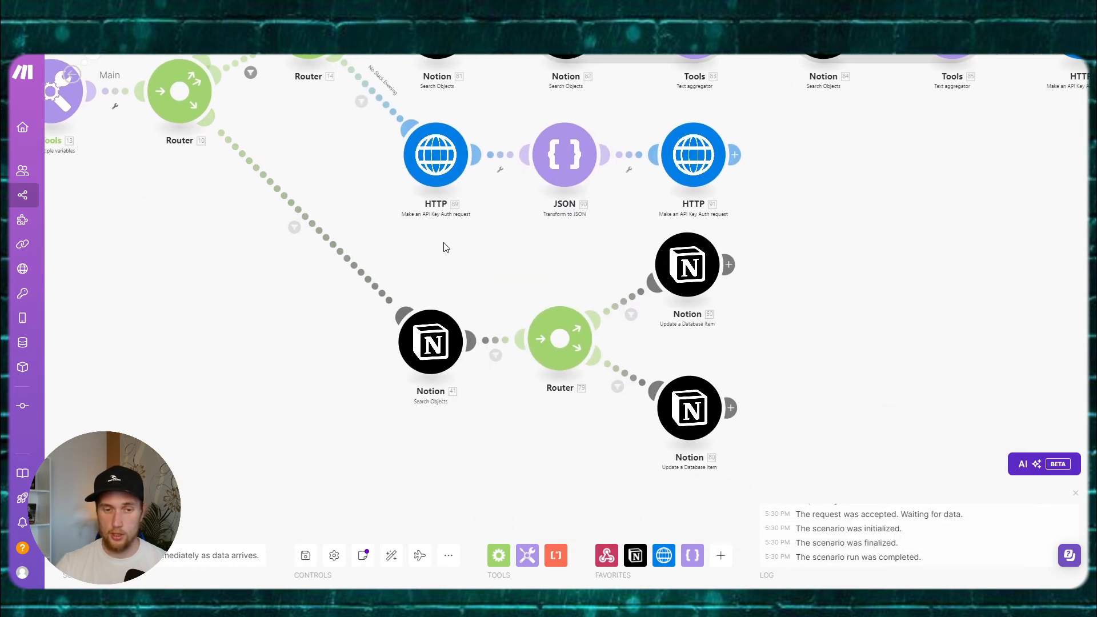
{"action": "left_click", "coordinate": [431, 341]}
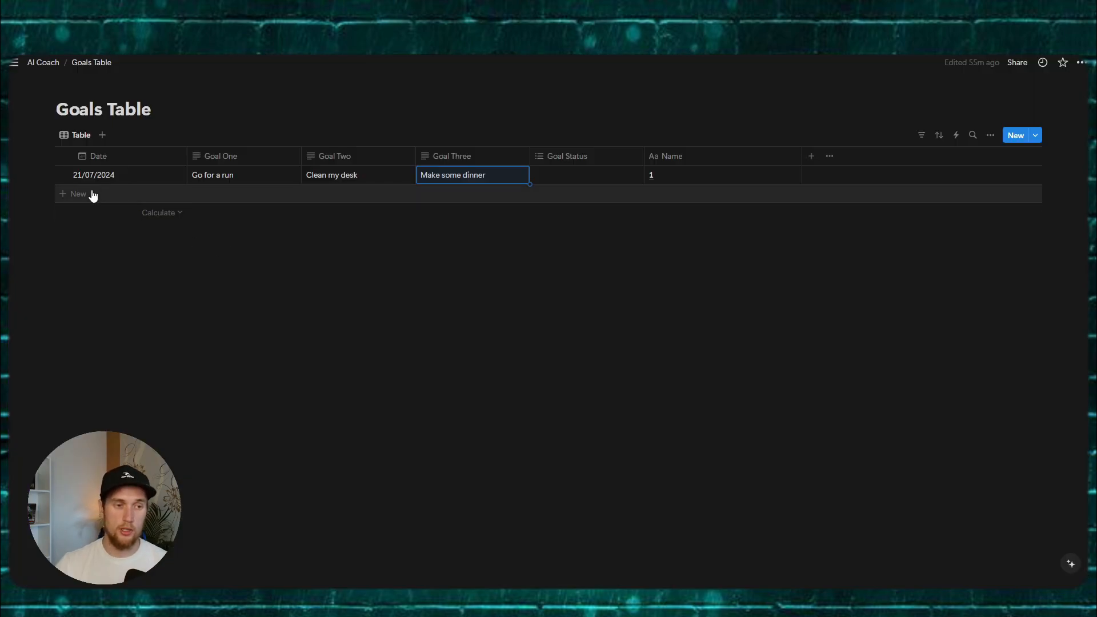
Step: Add a Goals Table test row dated 22/07/2024, then delete it
{"action": "left_click", "coordinate": [87, 194]}
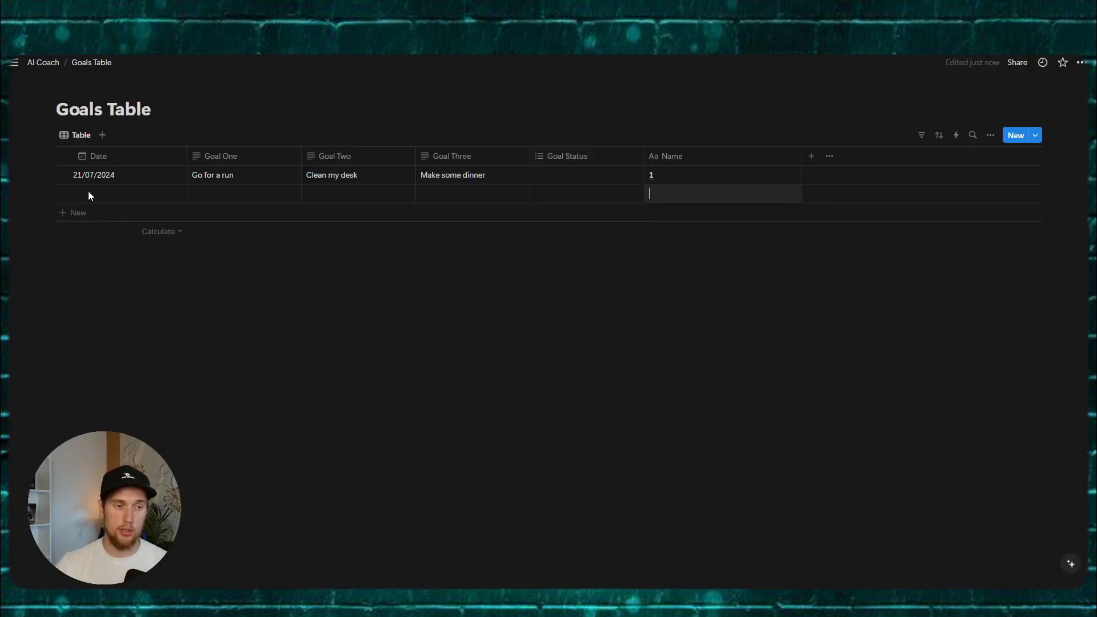
{"action": "left_click", "coordinate": [88, 196]}
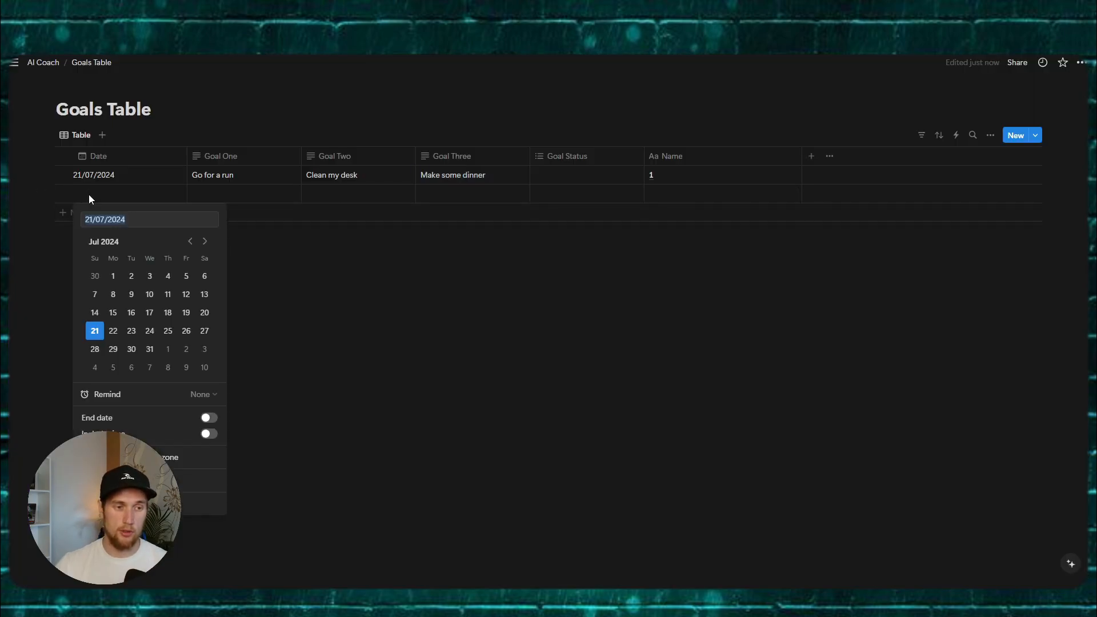
{"action": "left_click", "coordinate": [103, 326]}
{"action": "key", "text": "Escape"}
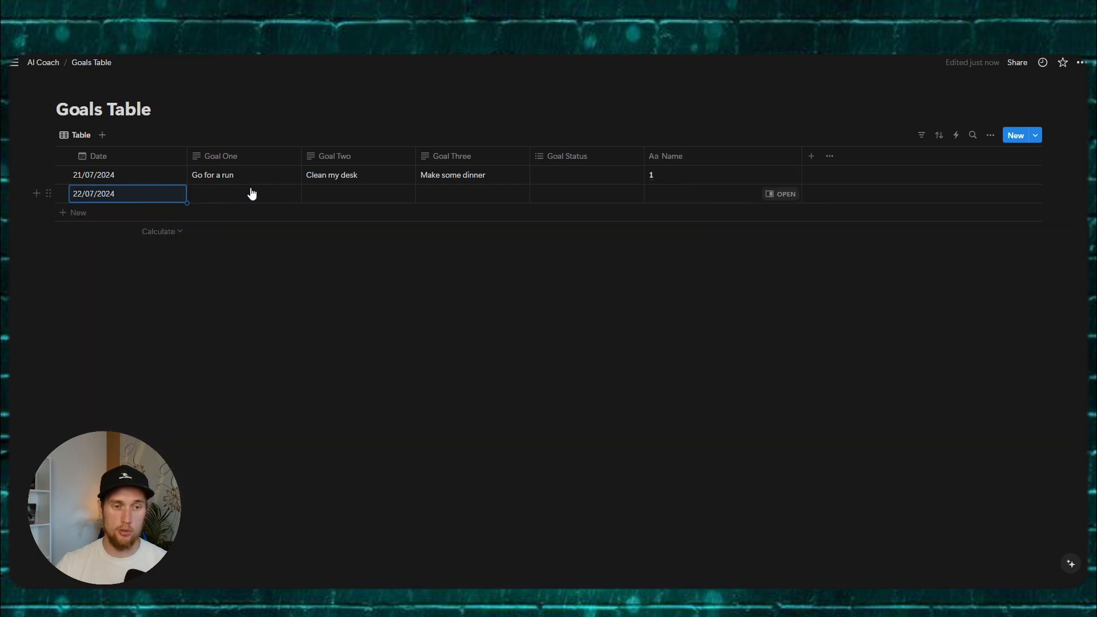
{"action": "left_click", "coordinate": [49, 193]}
{"action": "left_click", "coordinate": [87, 184]}
Step: Open the Accountability Coaching Results page and scroll through its Goals and Summaries tables
{"action": "left_click", "coordinate": [14, 62]}
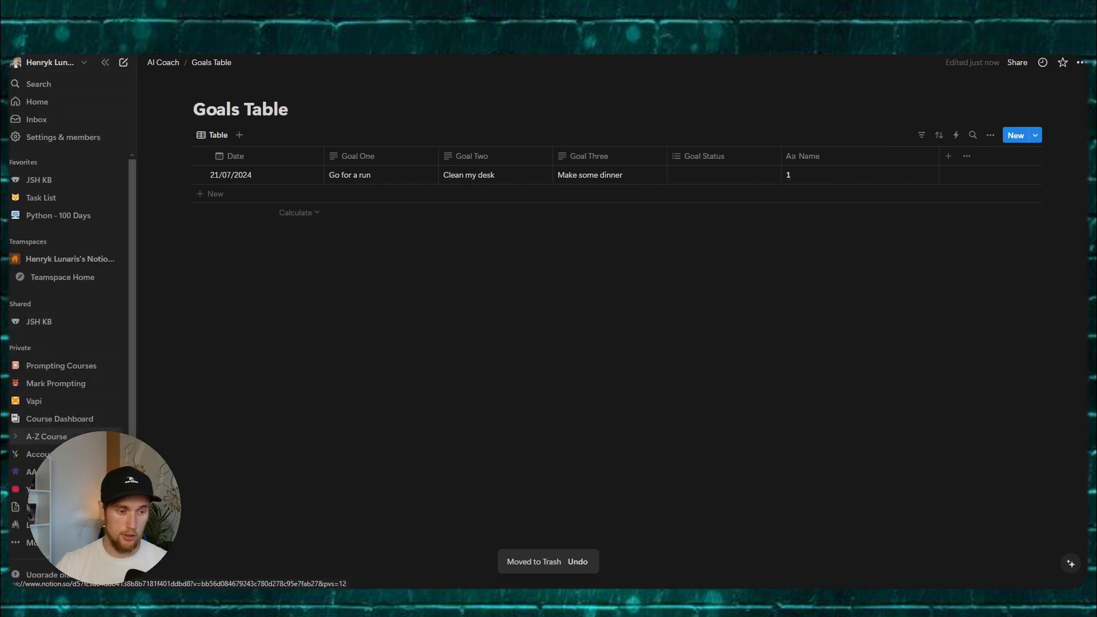
{"action": "left_click", "coordinate": [38, 453]}
{"action": "scroll", "coordinate": [367, 297], "scroll_direction": "up", "scroll_amount": 3}
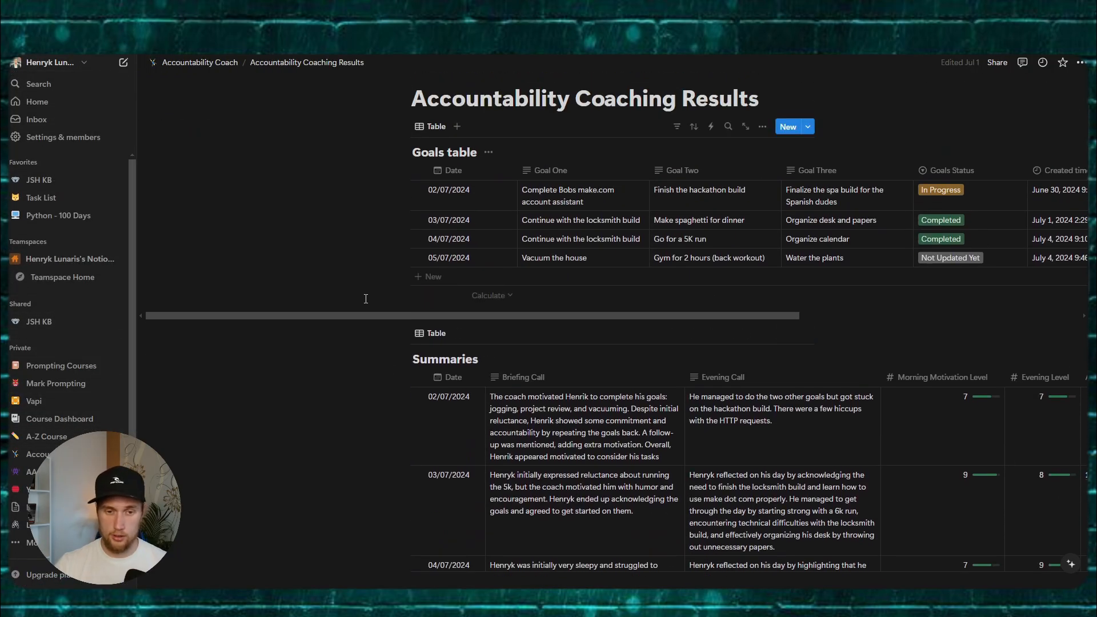
{"action": "scroll", "coordinate": [365, 295], "scroll_direction": "down", "scroll_amount": 2}
{"action": "scroll", "coordinate": [646, 320], "scroll_direction": "down", "scroll_amount": 2}
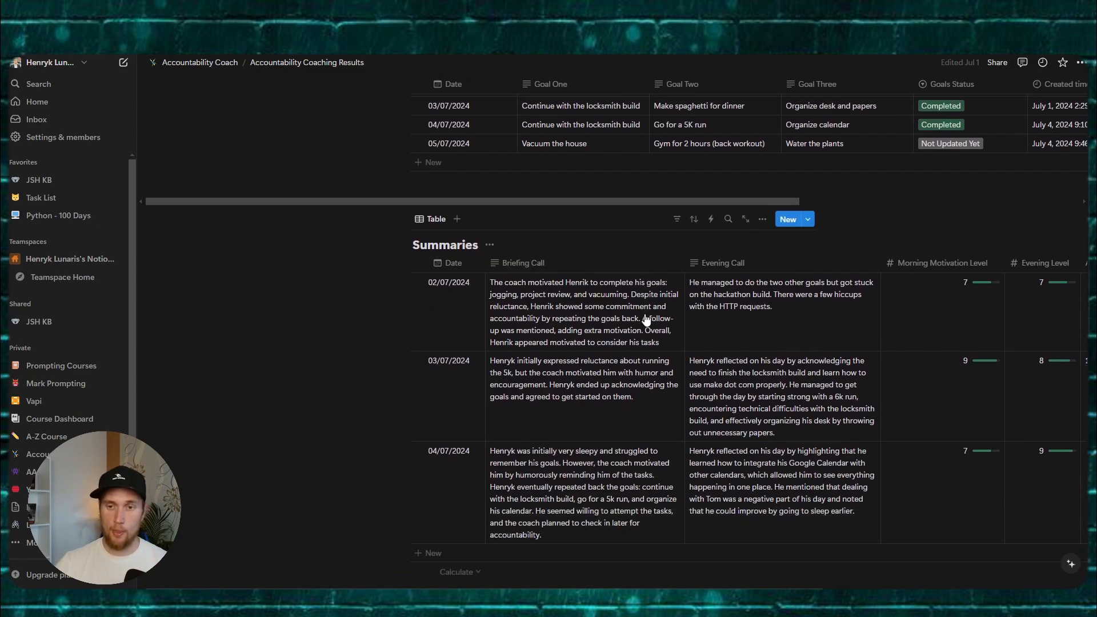
{"action": "scroll", "coordinate": [646, 320], "scroll_direction": "up", "scroll_amount": 2}
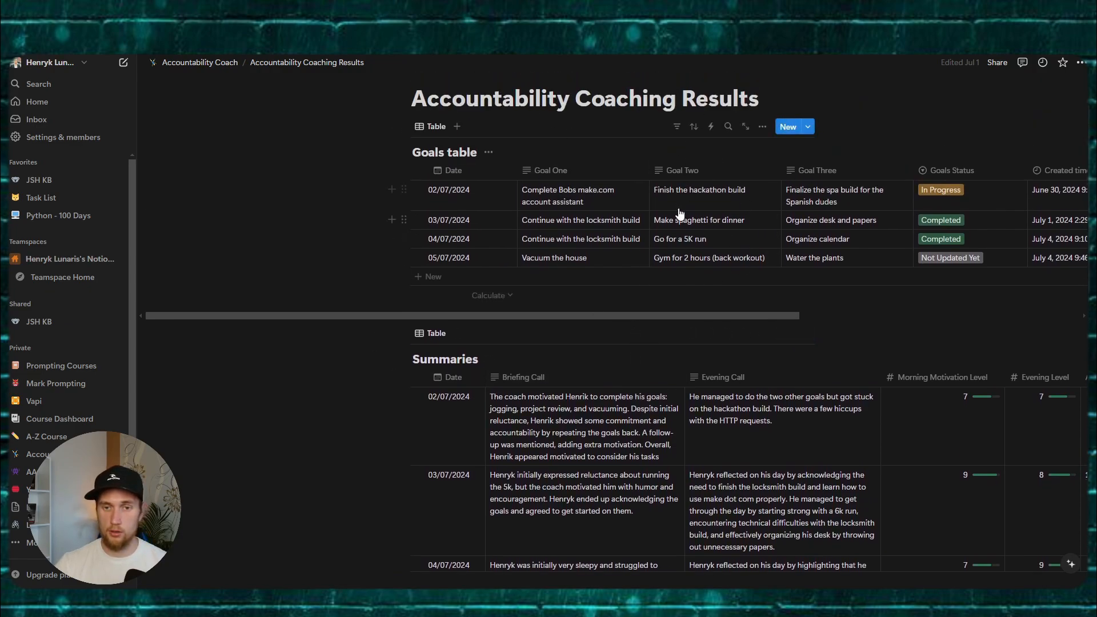
{"action": "scroll", "coordinate": [680, 214], "scroll_direction": "down", "scroll_amount": 3}
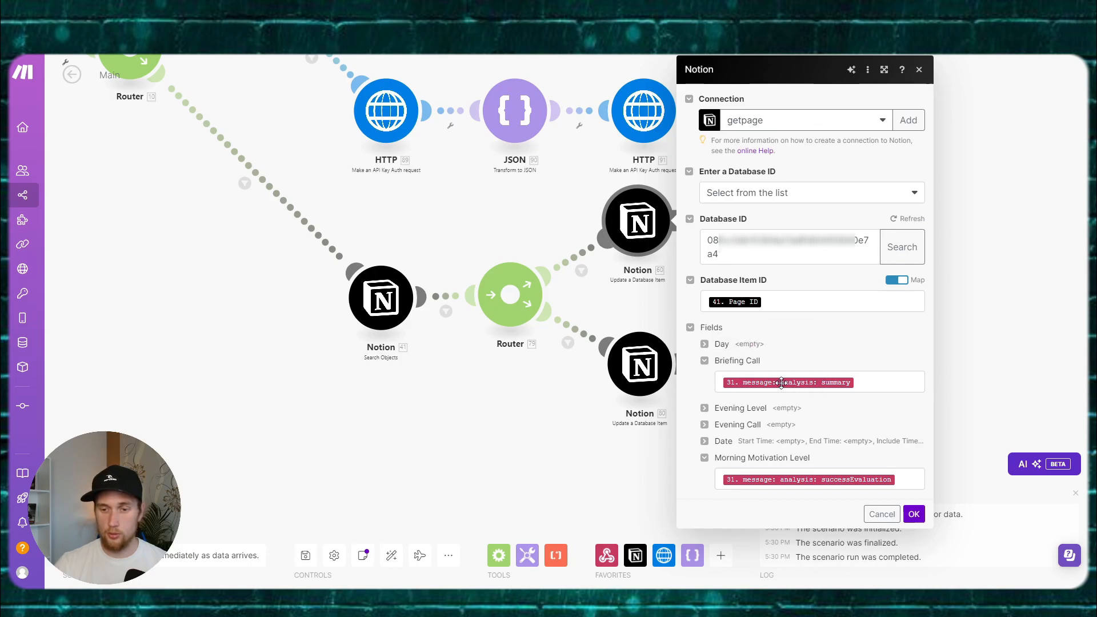
Step: Set the lower Router 79 route filter's time values from 9.4 to 20 and 9.5 to 2
{"action": "left_click", "coordinate": [894, 386]}
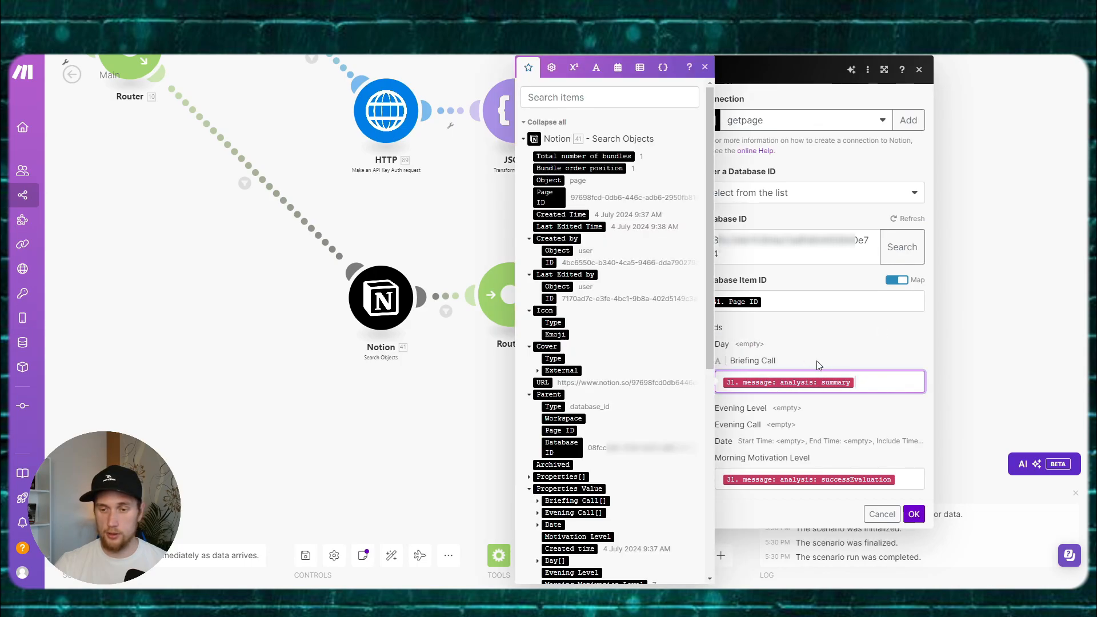
{"action": "left_click", "coordinate": [914, 513]}
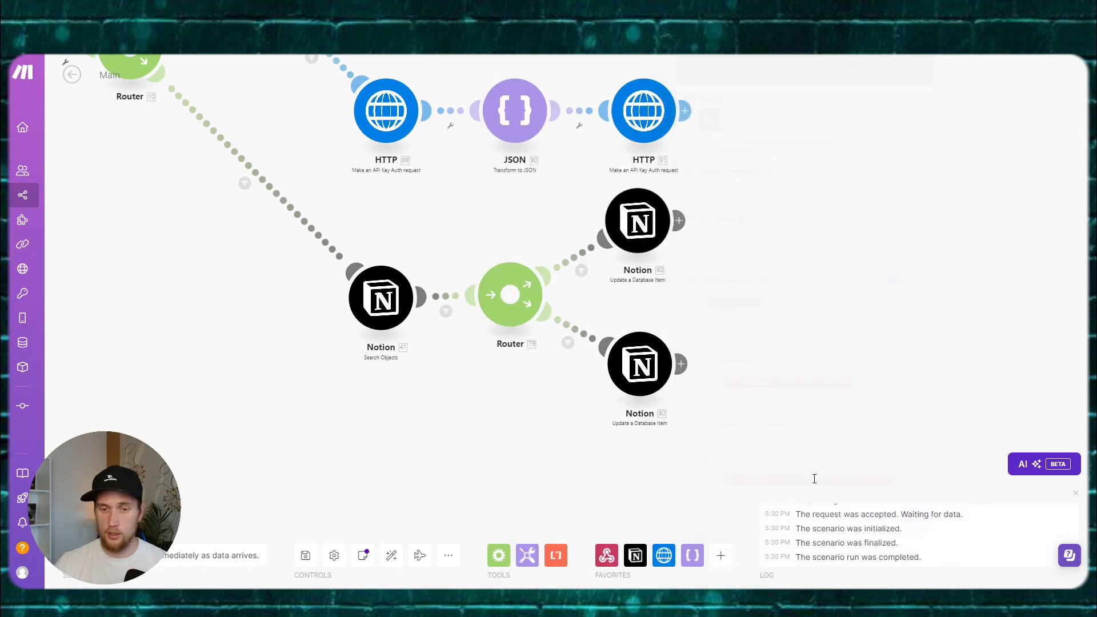
{"action": "left_click", "coordinate": [632, 347]}
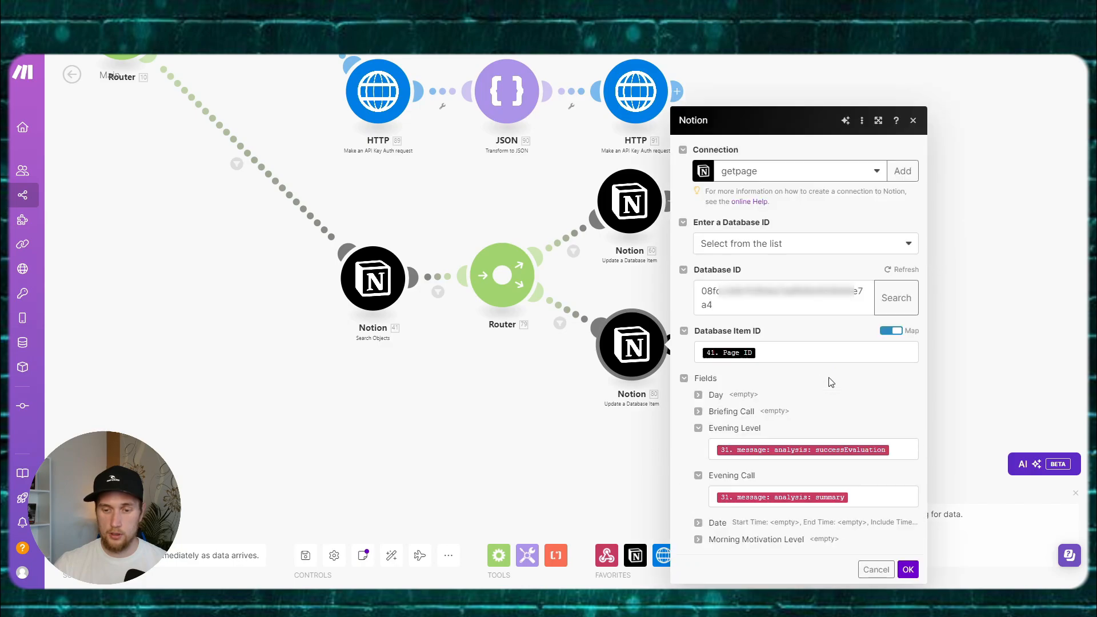
{"action": "left_click", "coordinate": [583, 314]}
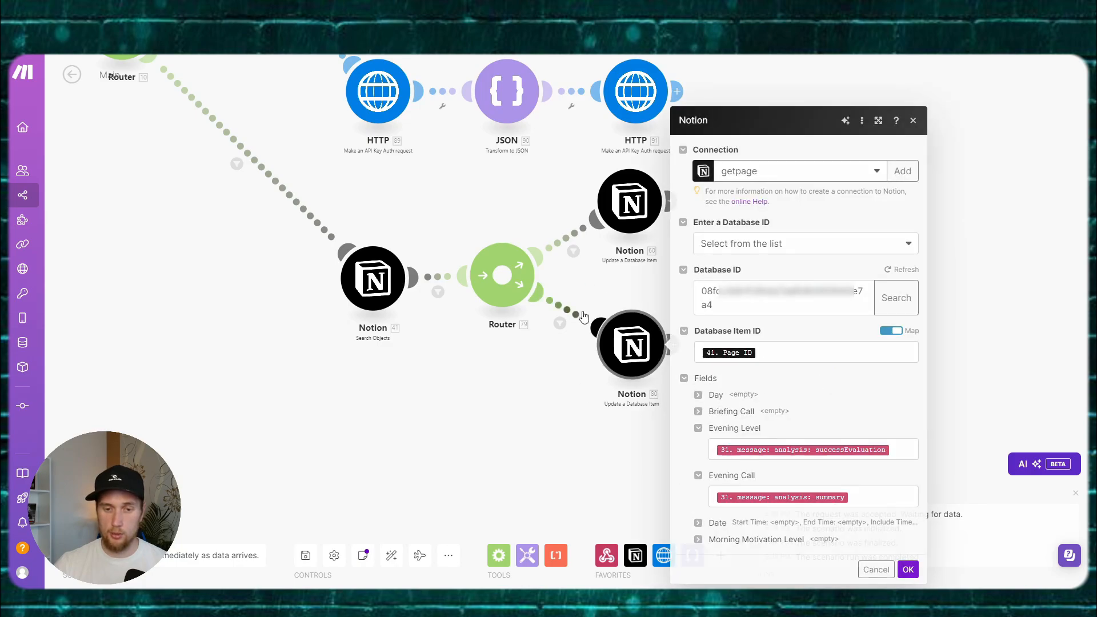
{"action": "left_click_drag", "start_coordinate": [645, 321], "coordinate": [609, 327]}
{"action": "left_click", "coordinate": [539, 396]}
{"action": "left_click", "coordinate": [581, 316]}
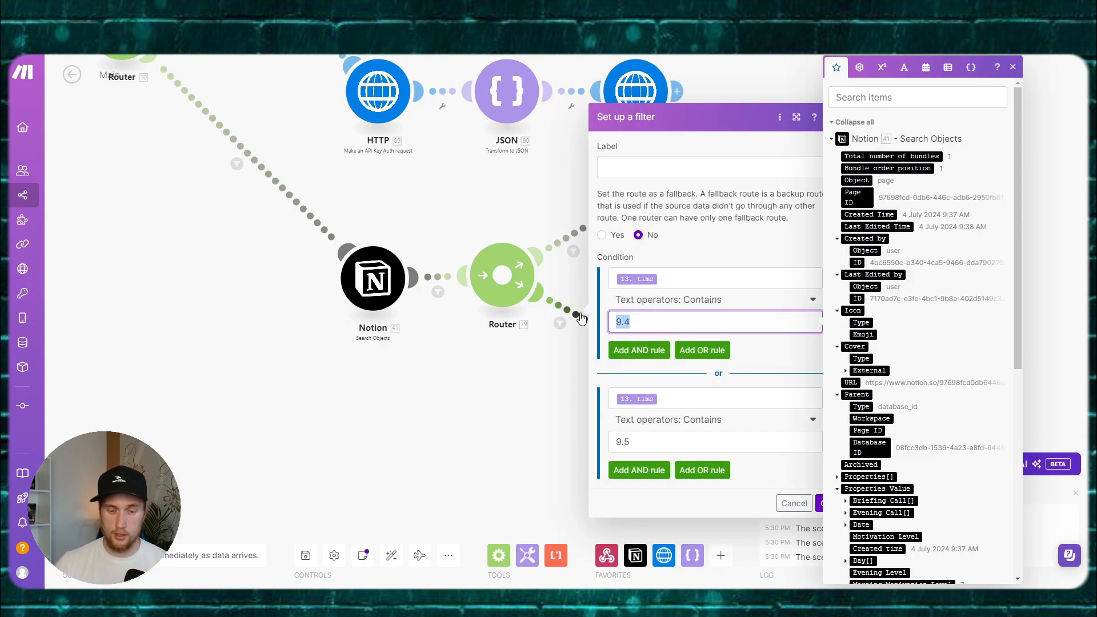
{"action": "type", "text": "20"}
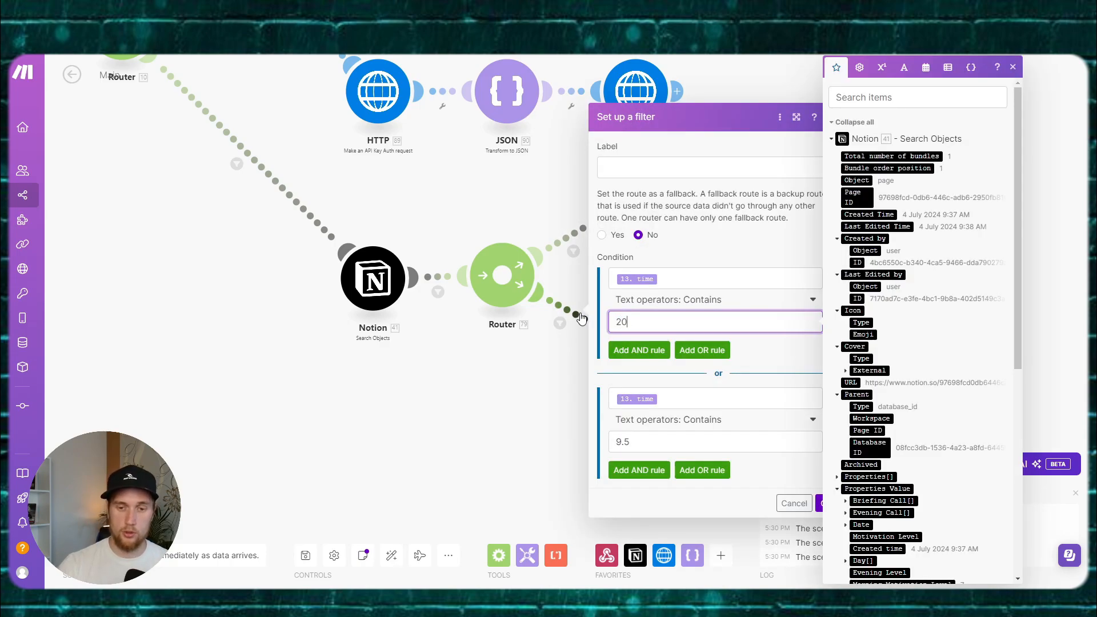
{"action": "left_click_drag", "start_coordinate": [659, 444], "coordinate": [613, 443]}
{"action": "type", "text": "2"}
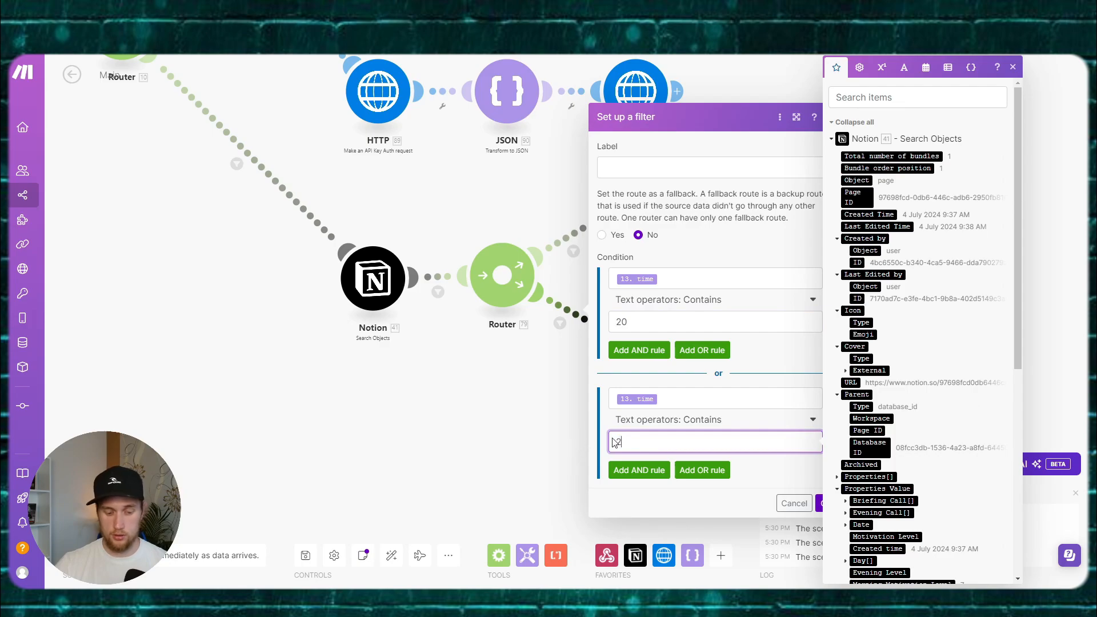
{"action": "left_click", "coordinate": [775, 384]}
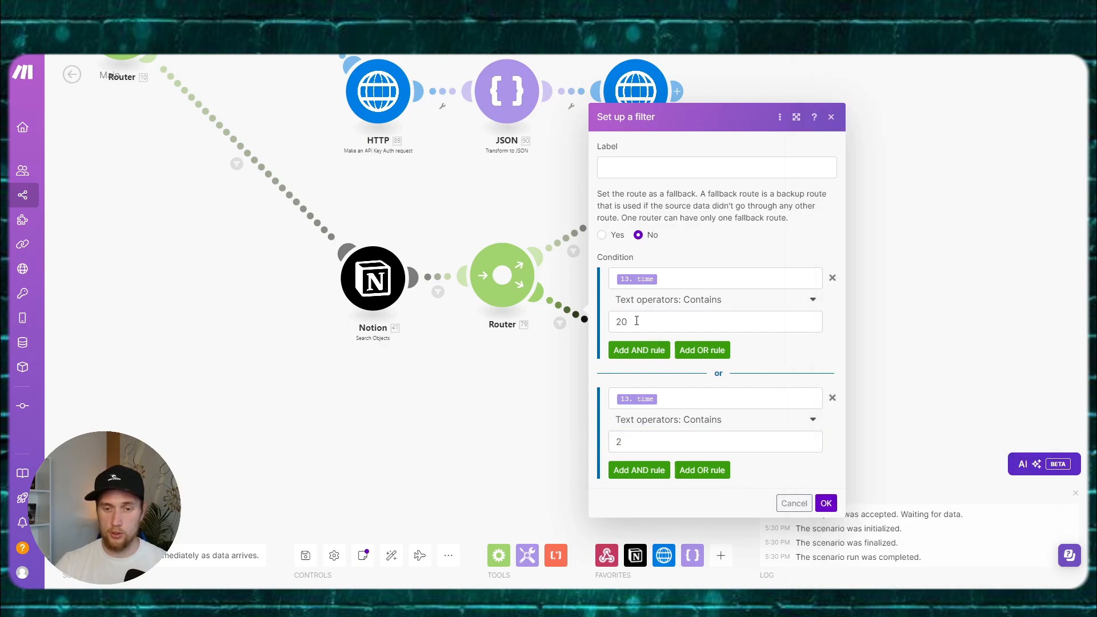
{"action": "left_click", "coordinate": [794, 503]}
Step: Change the upper route filter's time value from 9.3 to 08 and glance at the Notion results
{"action": "left_click", "coordinate": [573, 250]}
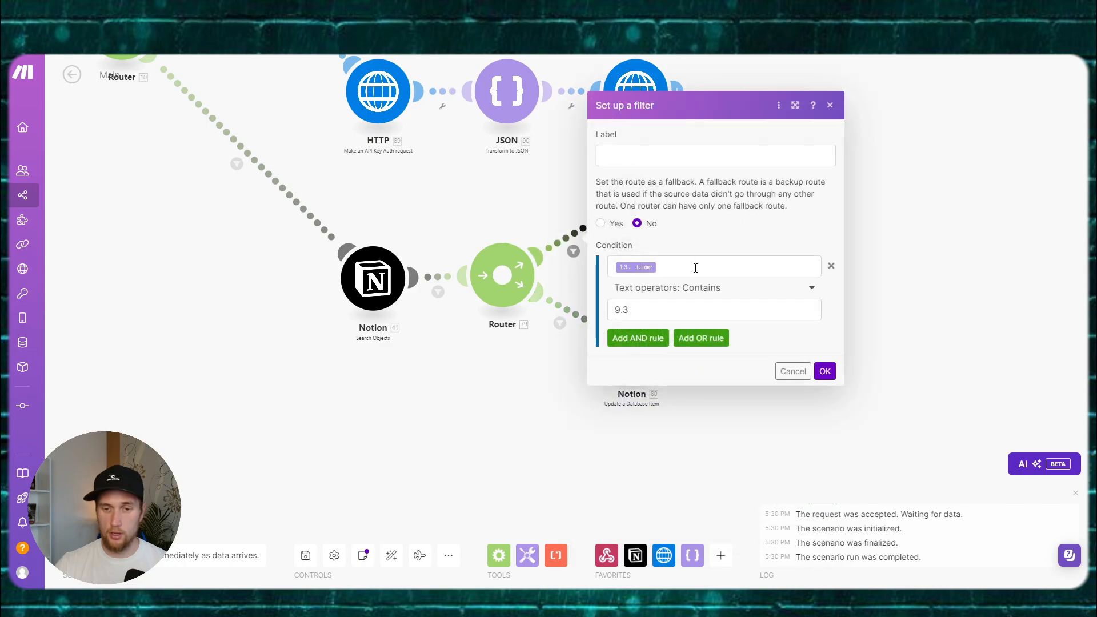
{"action": "left_click_drag", "start_coordinate": [633, 315], "coordinate": [594, 315]}
{"action": "type", "text": "08"}
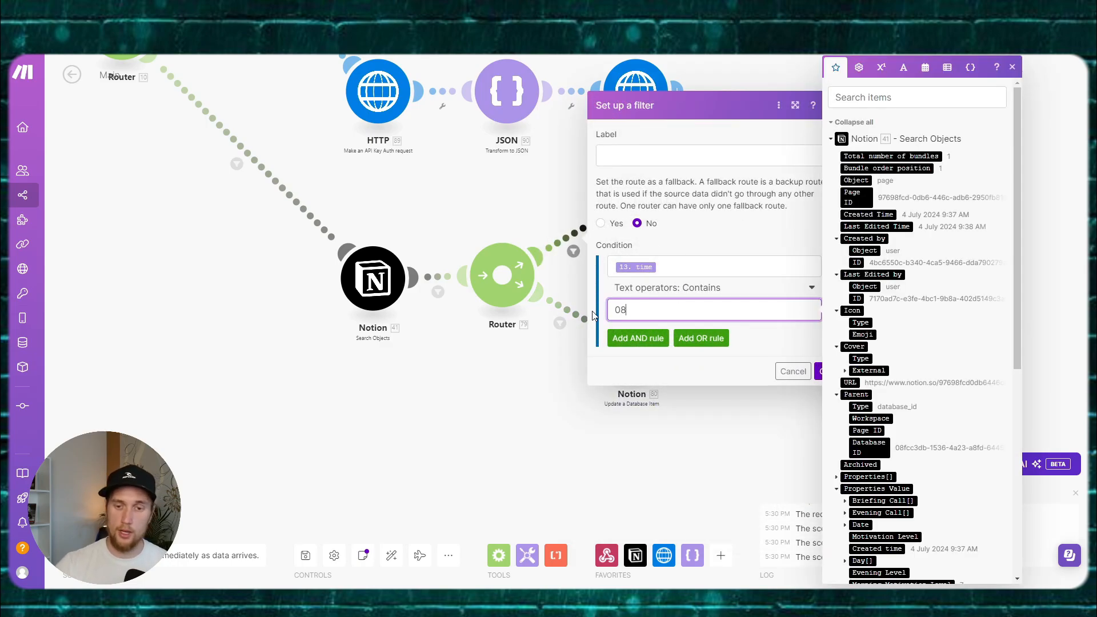
{"action": "left_click", "coordinate": [780, 330]}
{"action": "left_click", "coordinate": [825, 371]}
{"action": "left_click_drag", "start_coordinate": [499, 405], "coordinate": [546, 398]}
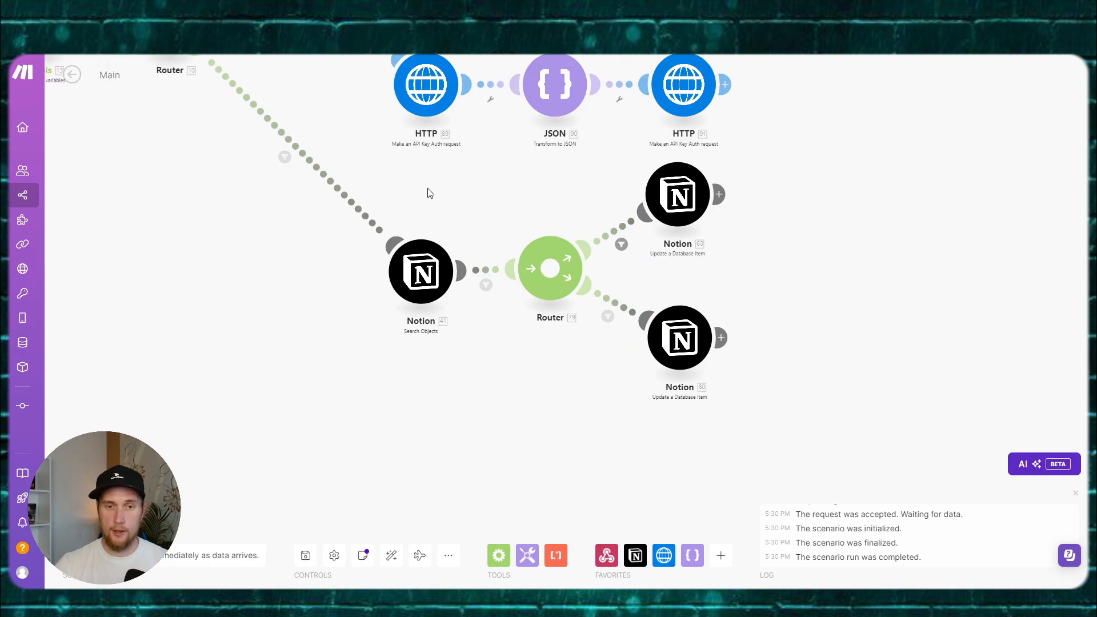
{"action": "left_click_drag", "start_coordinate": [471, 180], "coordinate": [496, 256]}
{"action": "key", "text": "alt+Tab"}
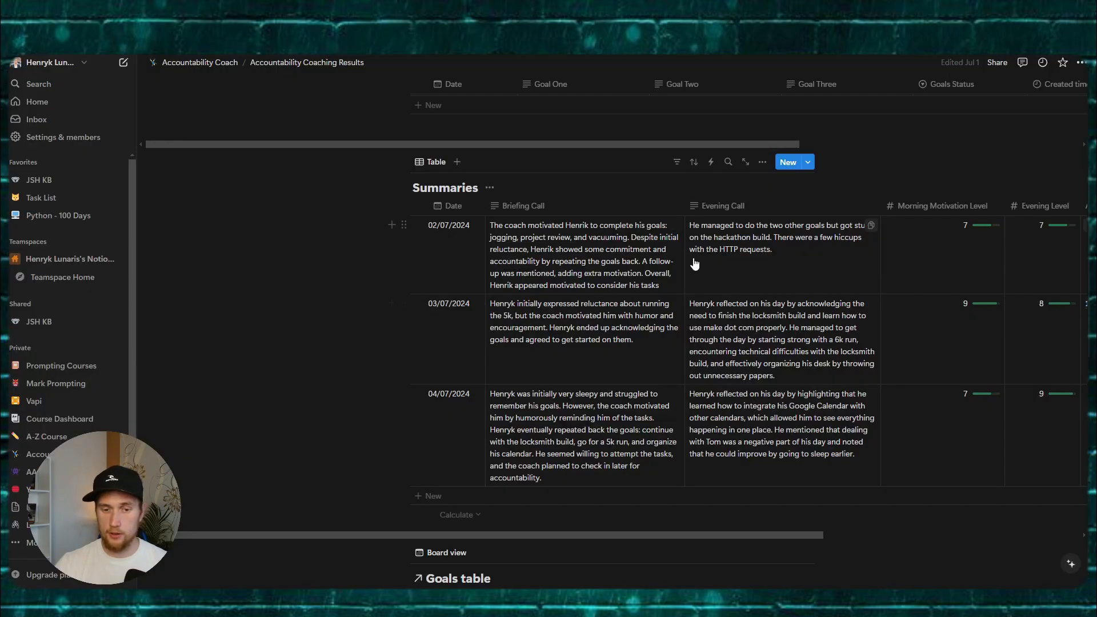
{"action": "key", "text": "alt+Tab"}
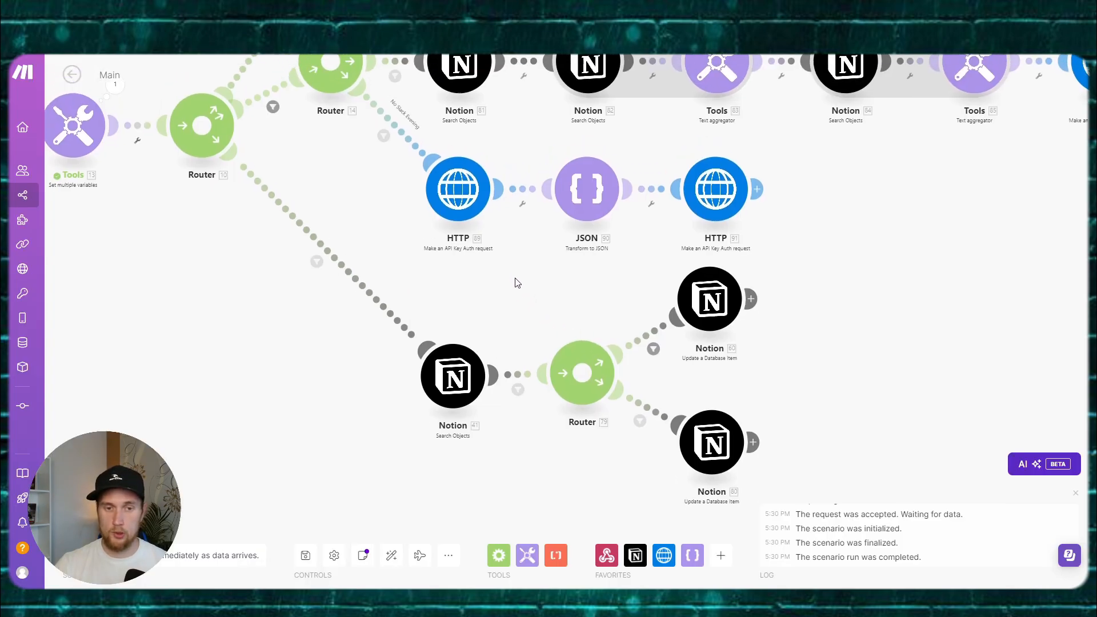
{"action": "left_click_drag", "start_coordinate": [535, 314], "coordinate": [509, 286]}
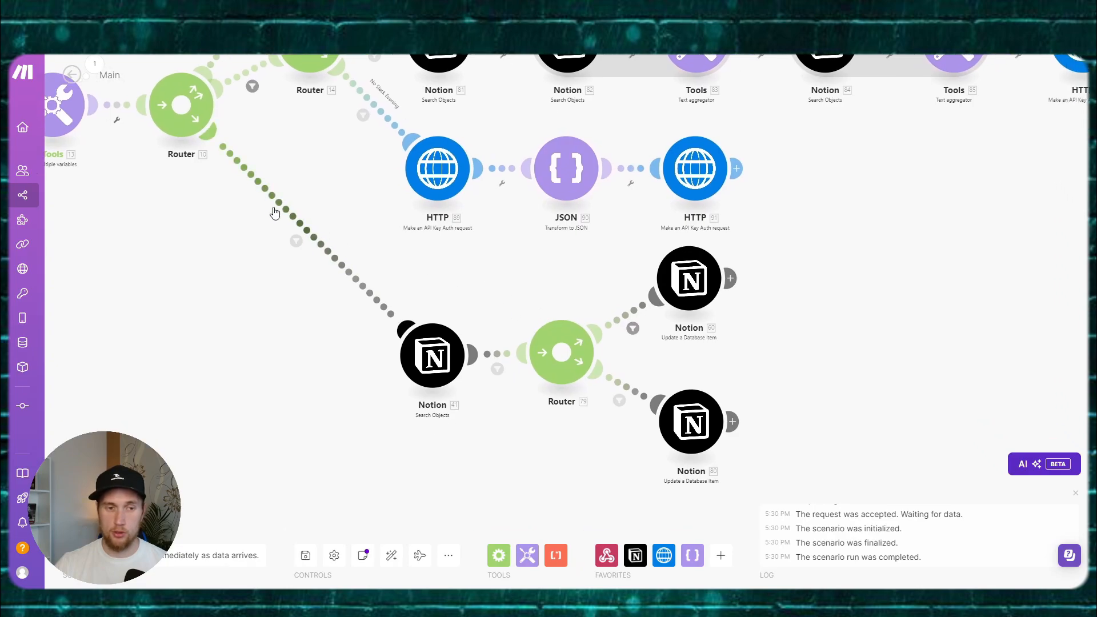
{"action": "scroll", "coordinate": [522, 276], "scroll_direction": "up", "scroll_amount": 10}
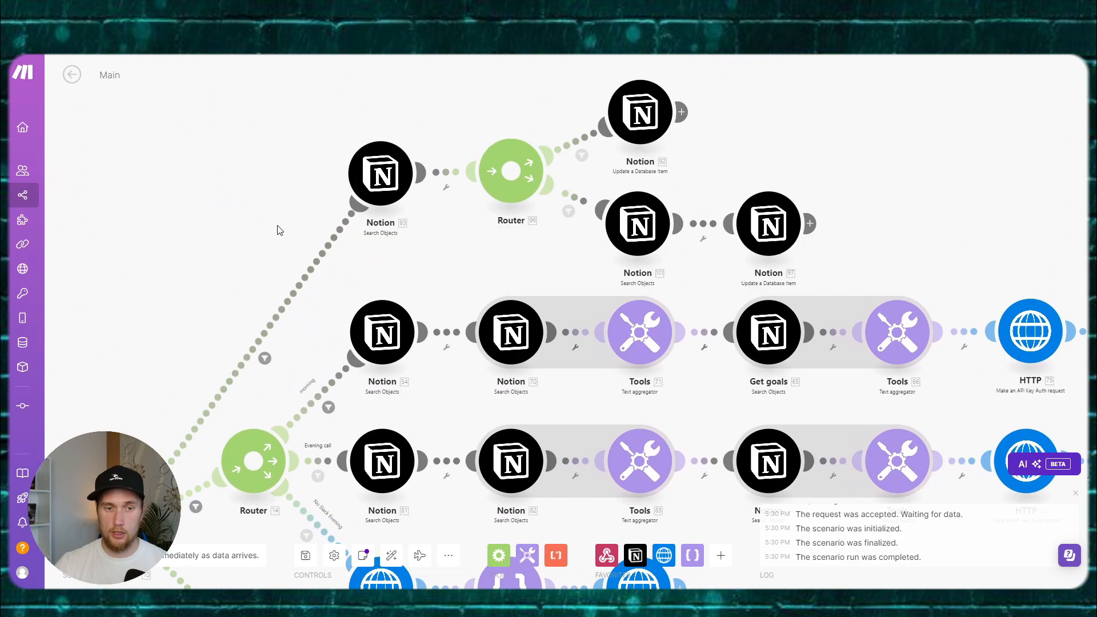
Step: Check the function-call route's filter and the Notion search module's settings in Main
{"action": "left_click_drag", "start_coordinate": [280, 275], "coordinate": [338, 229]}
{"action": "left_click", "coordinate": [322, 313]}
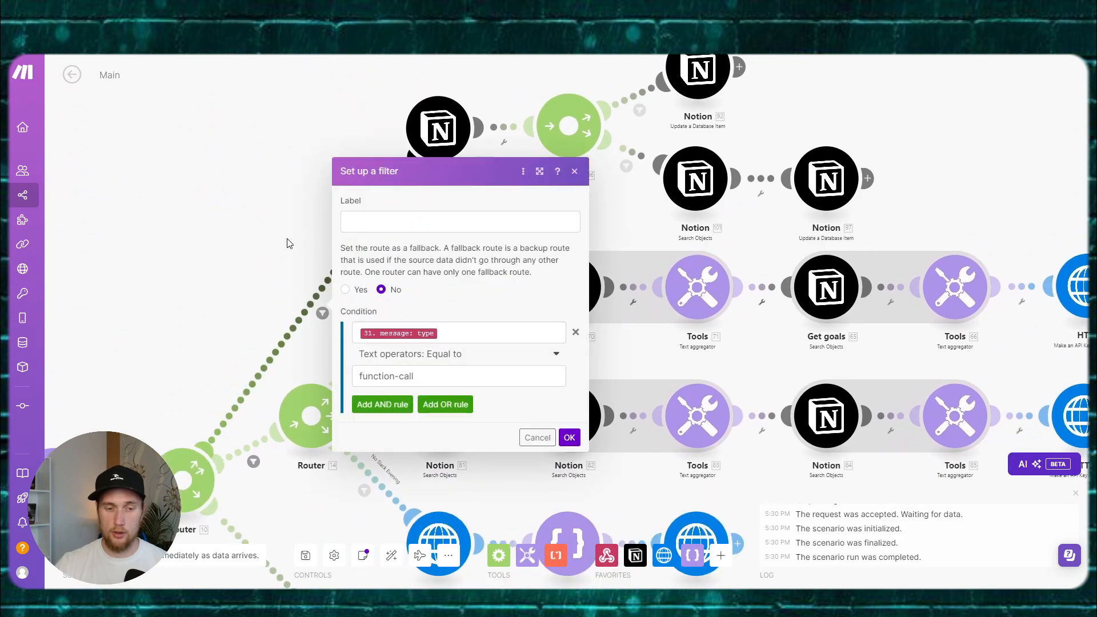
{"action": "left_click", "coordinate": [308, 192]}
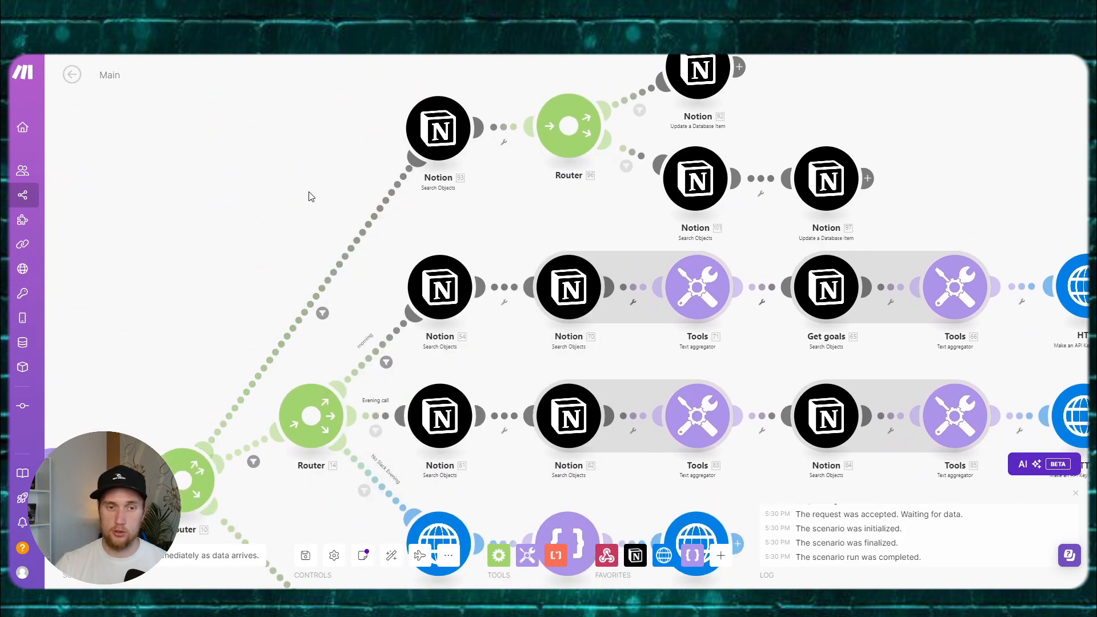
{"action": "scroll", "coordinate": [288, 224], "scroll_direction": "up", "scroll_amount": 2}
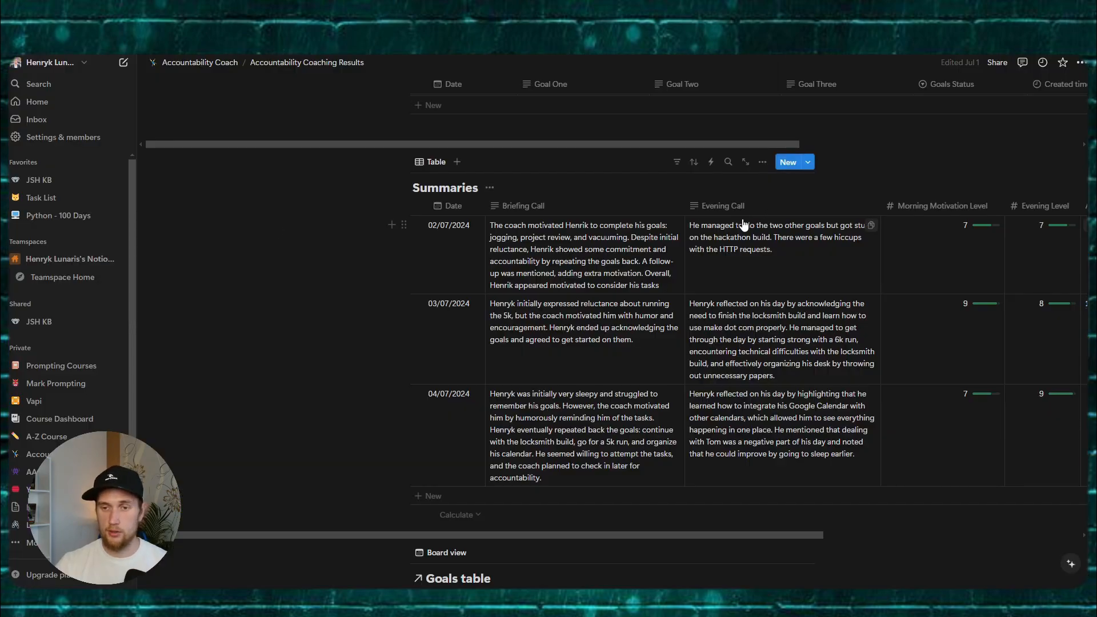
{"action": "scroll", "coordinate": [796, 171], "scroll_direction": "up", "scroll_amount": 6}
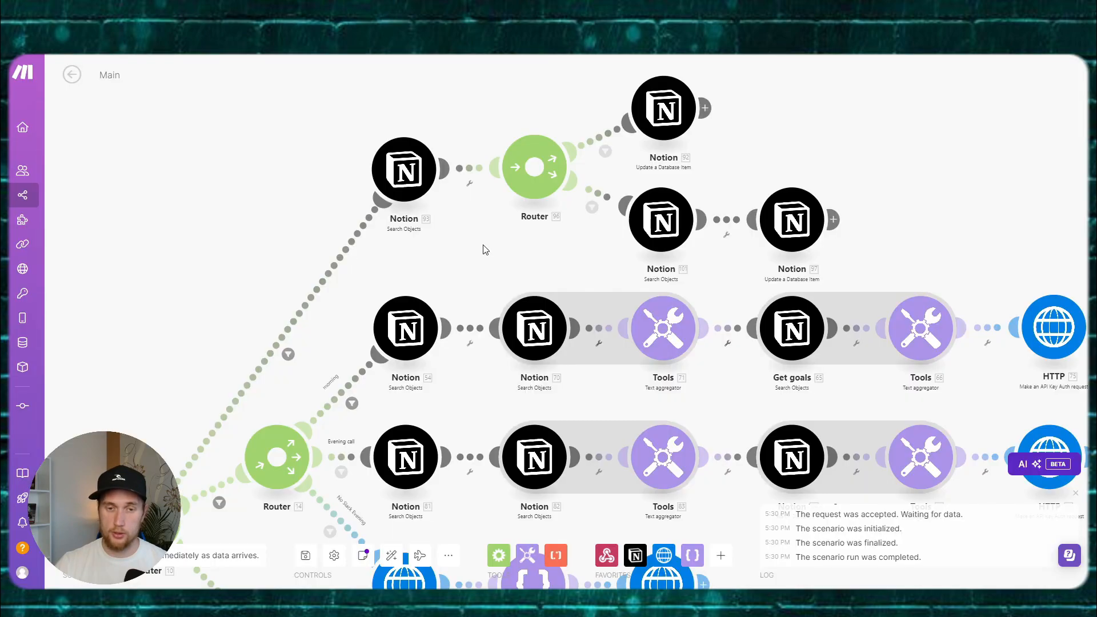
{"action": "left_click", "coordinate": [351, 168]}
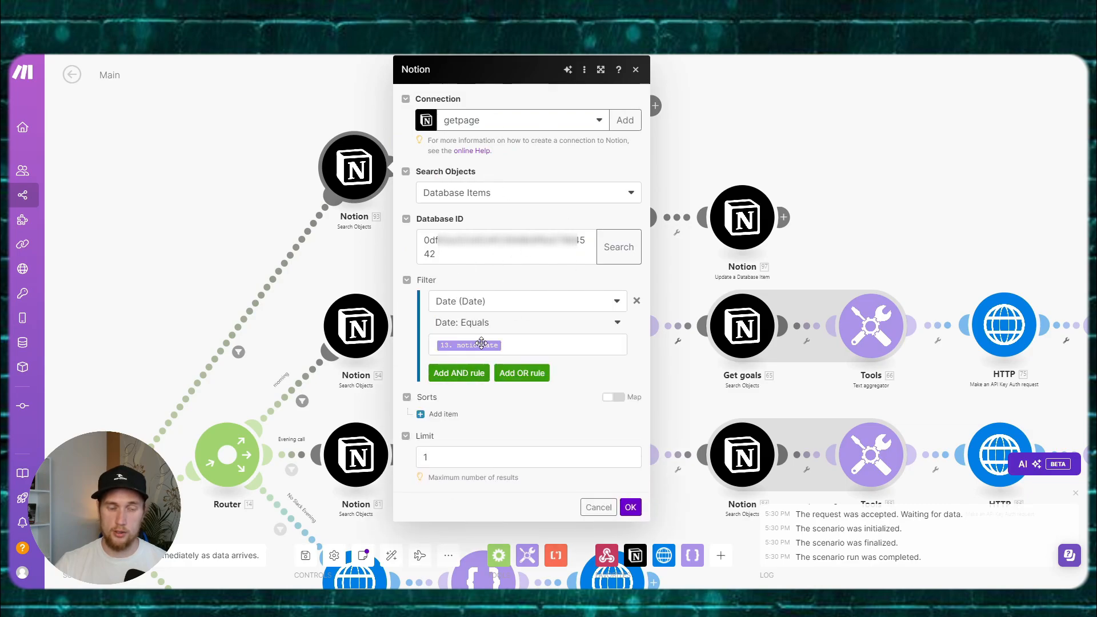
{"action": "left_click", "coordinate": [202, 176]}
Step: Review the router's updateGoals and setGoals route filters and the Notion 92 update module
{"action": "left_click_drag", "start_coordinate": [529, 140], "coordinate": [461, 165]}
{"action": "left_click", "coordinate": [477, 164]}
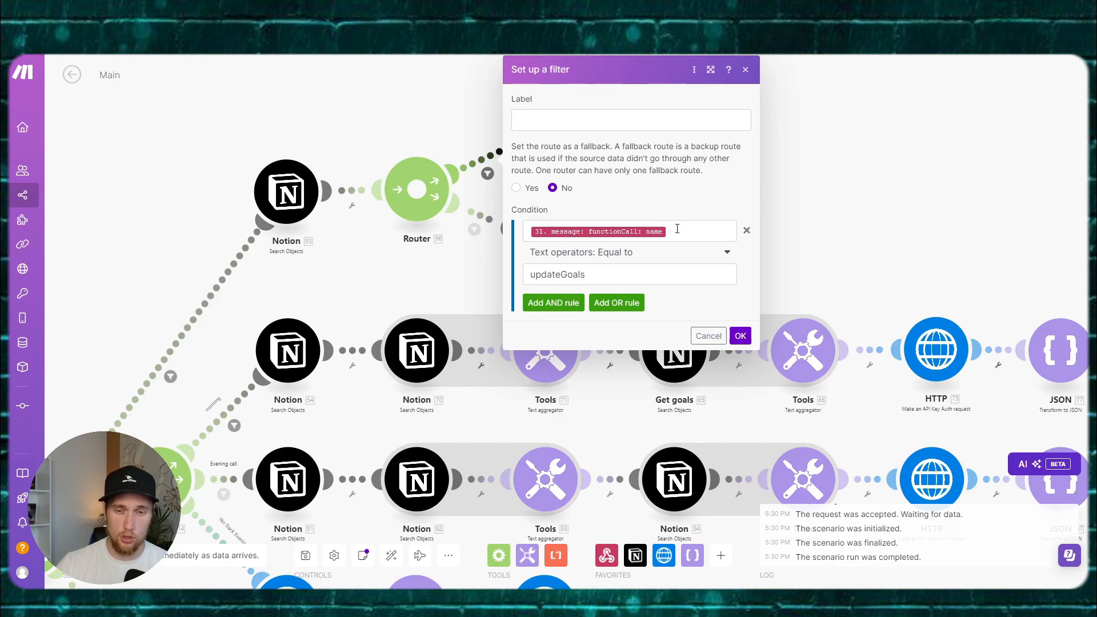
{"action": "left_click", "coordinate": [401, 118]}
{"action": "left_click", "coordinate": [452, 165]}
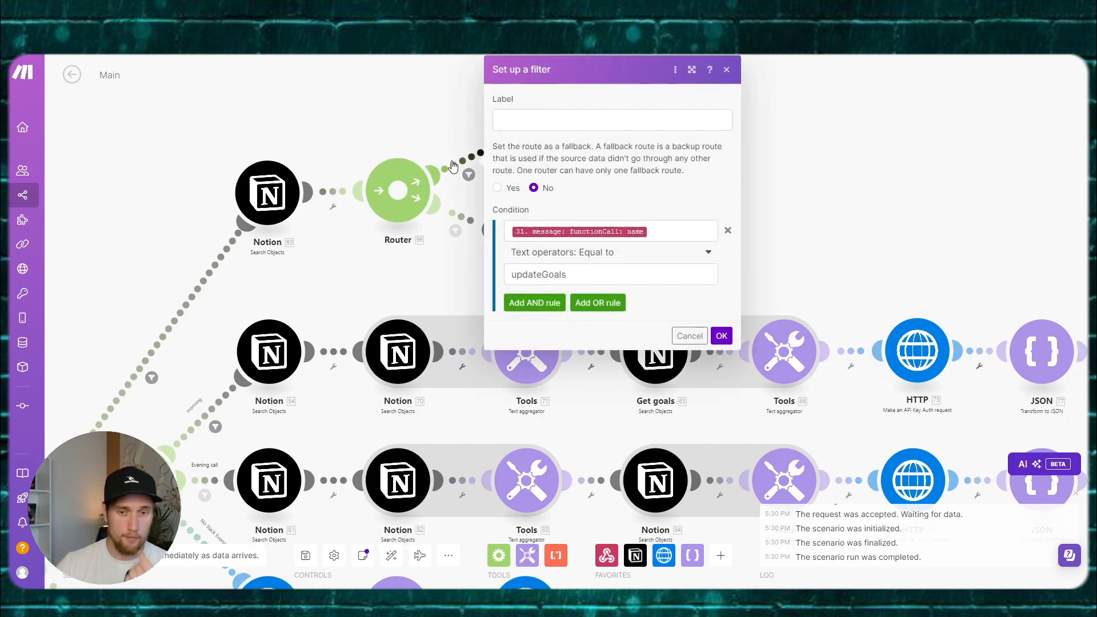
{"action": "left_click", "coordinate": [462, 214]}
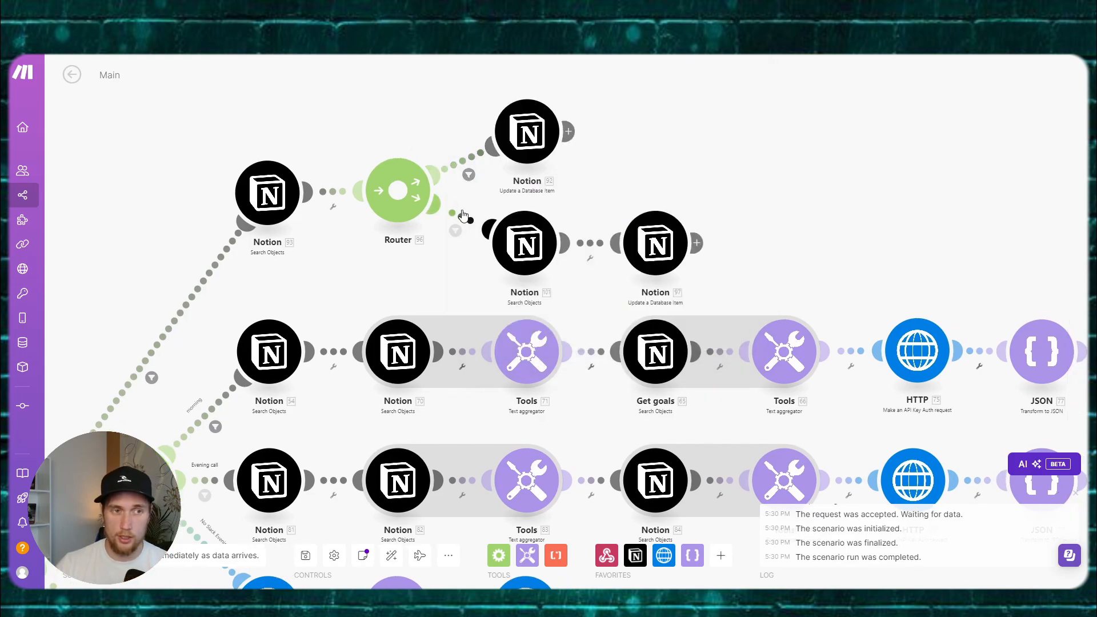
{"action": "left_click", "coordinate": [463, 215]}
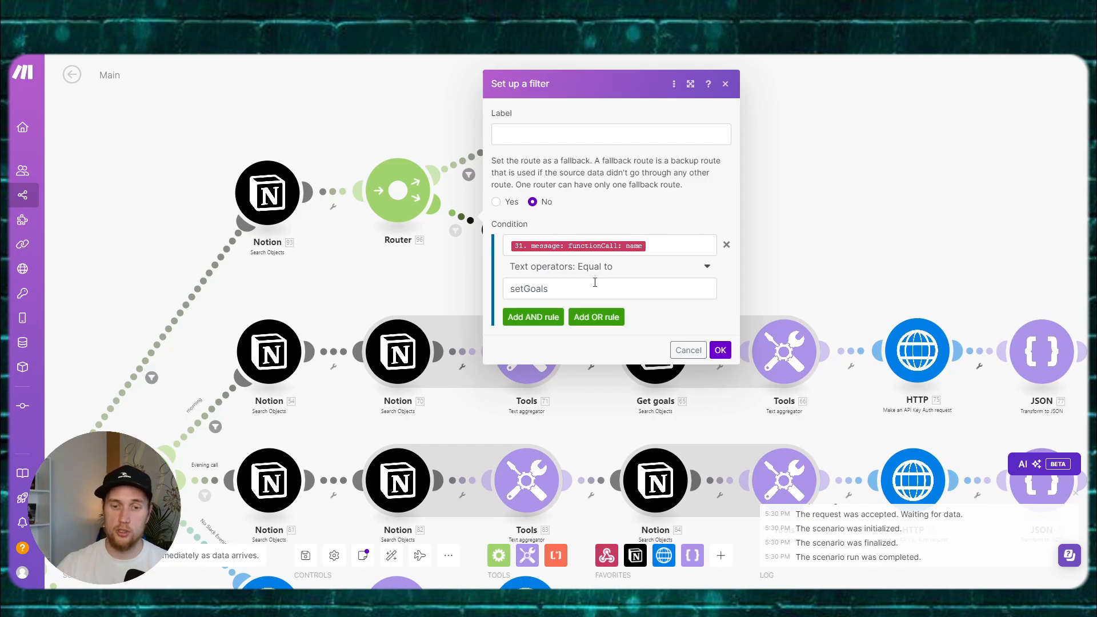
{"action": "left_click", "coordinate": [453, 262]}
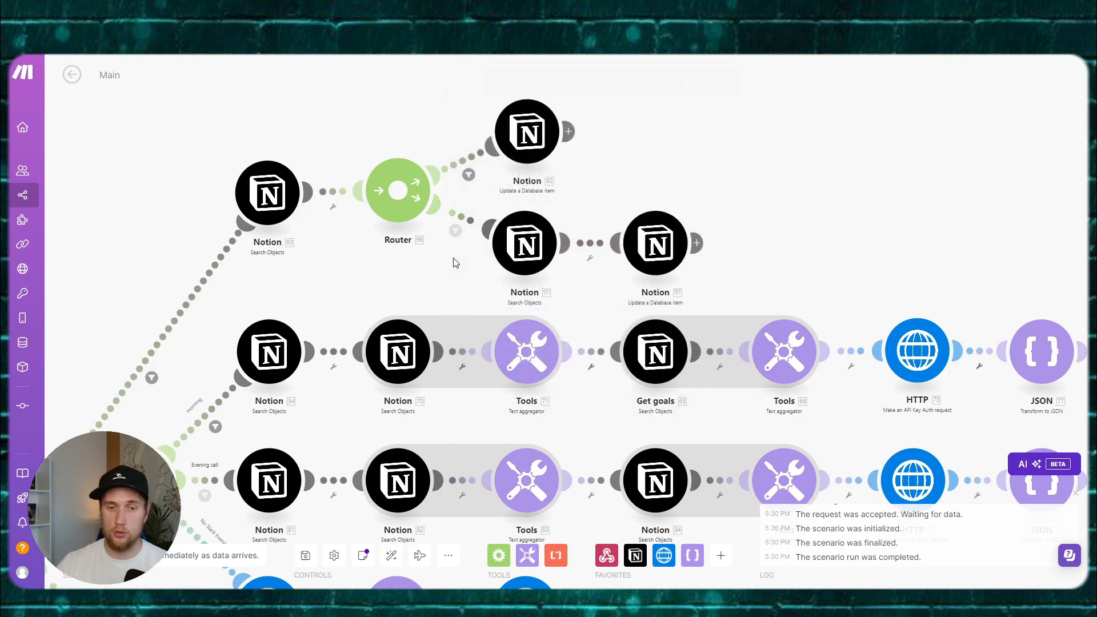
{"action": "left_click", "coordinate": [512, 130]}
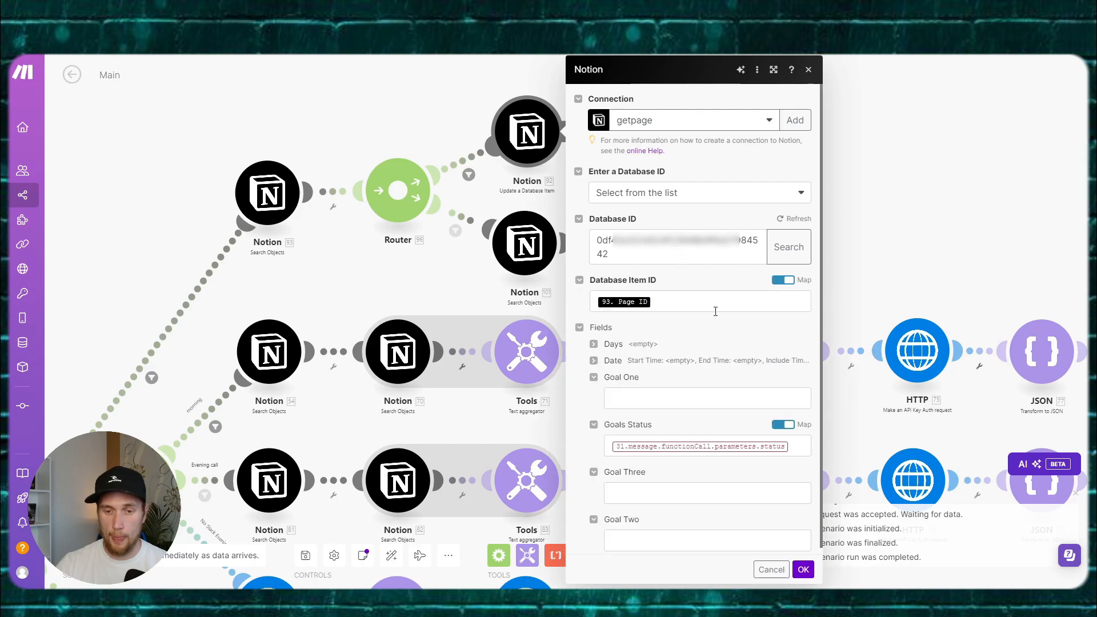
{"action": "scroll", "coordinate": [715, 311], "scroll_direction": "down", "scroll_amount": 1}
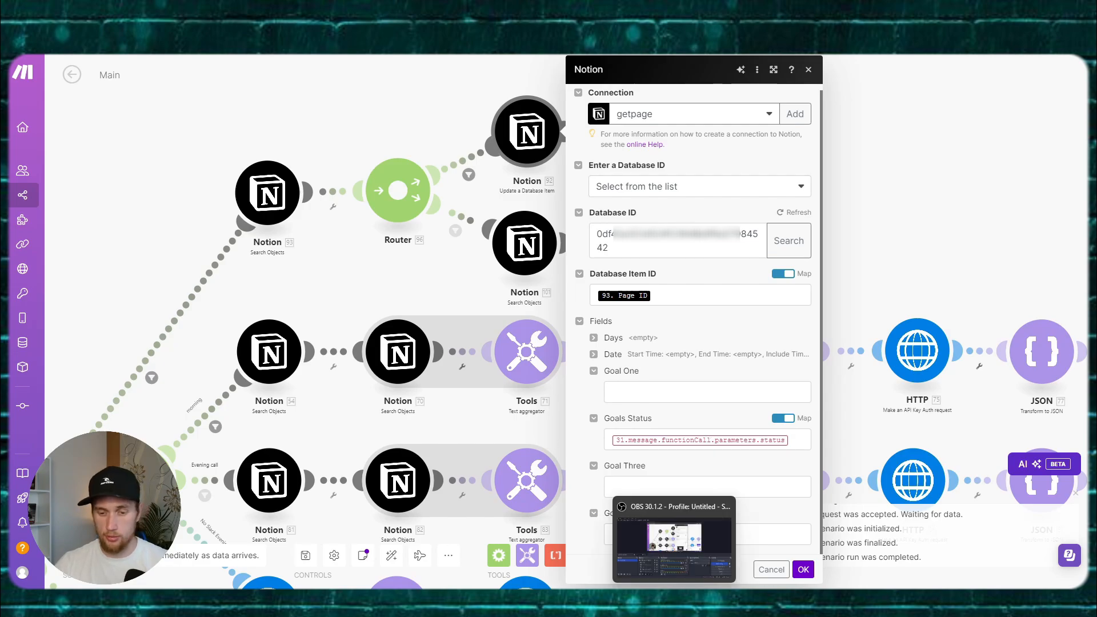
{"action": "mouse_move", "coordinate": [624, 599]}
{"action": "left_click", "coordinate": [424, 295]}
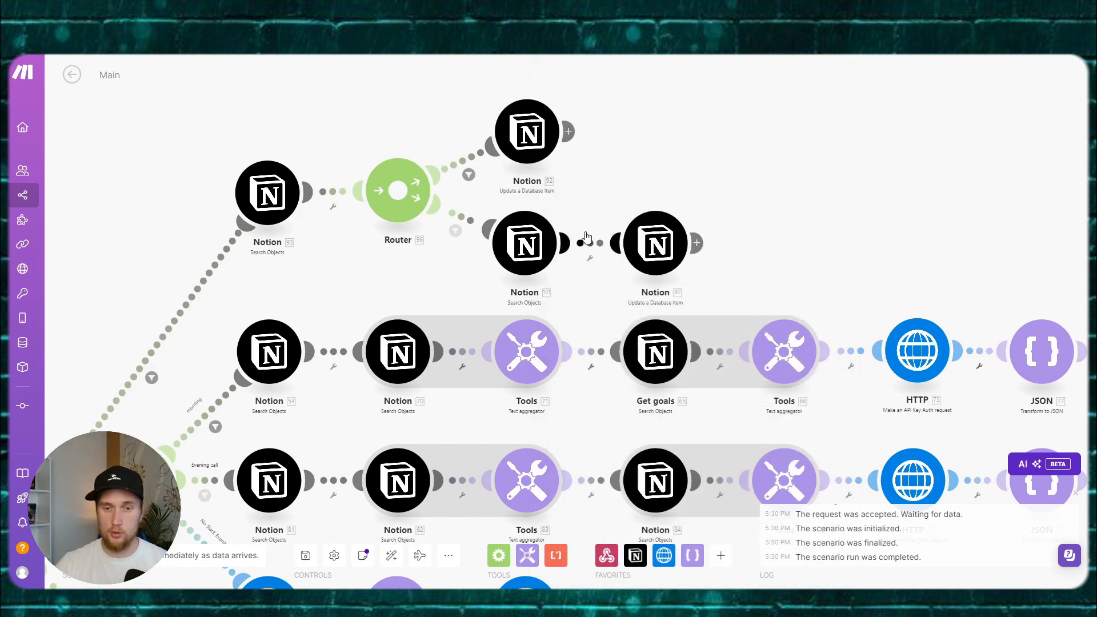
Step: Inspect the remaining routes, including the No Slack Evening route's filter
{"action": "left_click_drag", "start_coordinate": [421, 303], "coordinate": [513, 236]}
{"action": "scroll", "coordinate": [554, 335], "scroll_direction": "down", "scroll_amount": 5}
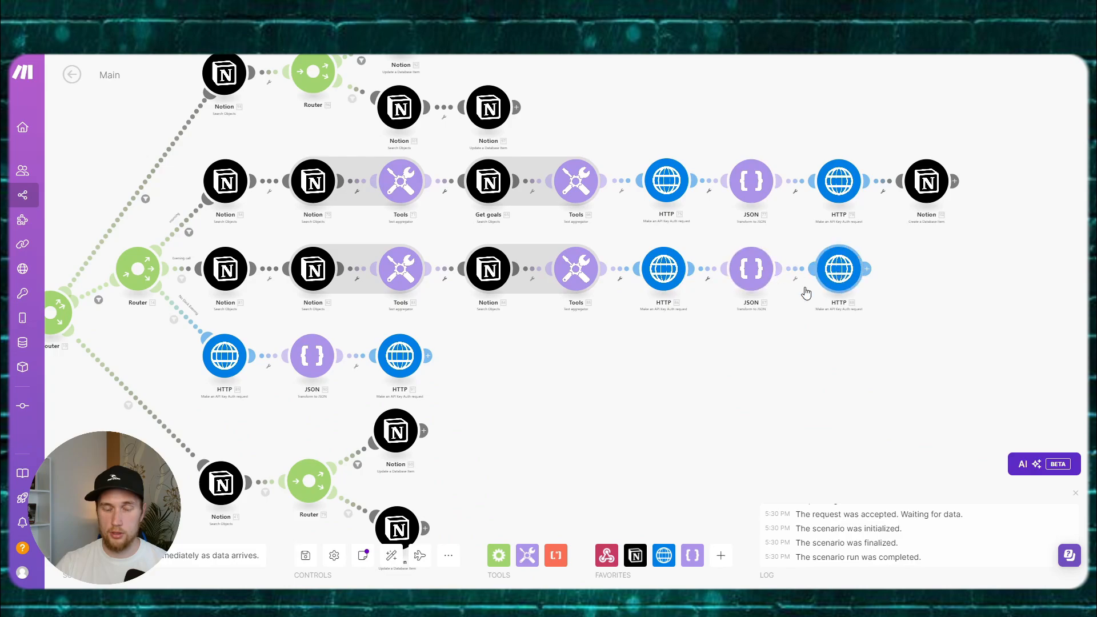
{"action": "left_click_drag", "start_coordinate": [623, 358], "coordinate": [707, 353]}
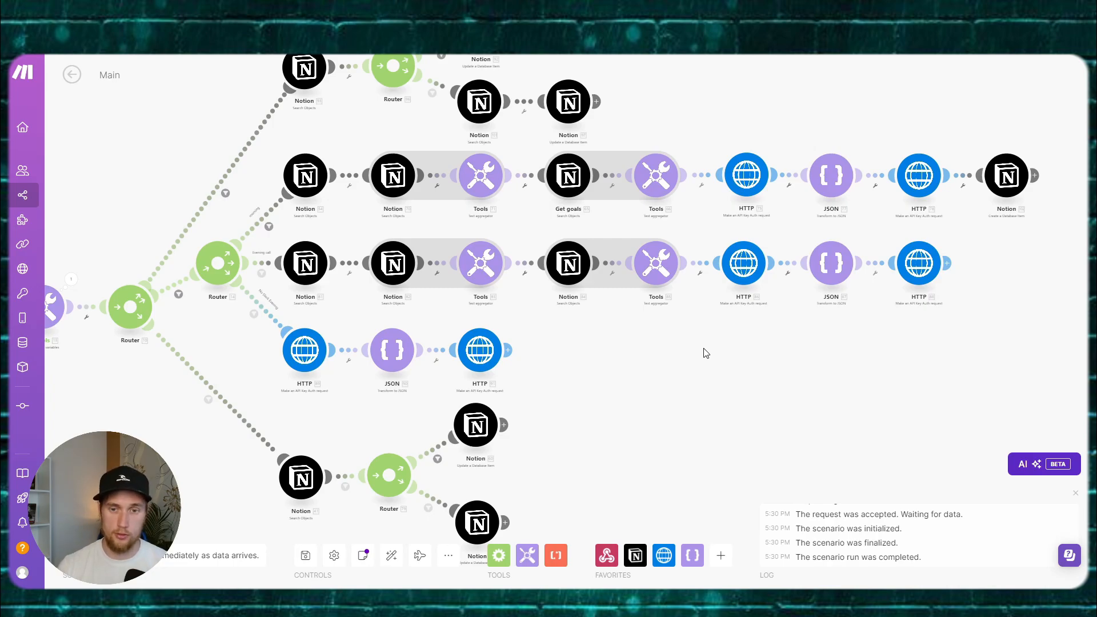
{"action": "scroll", "coordinate": [706, 353], "scroll_direction": "up", "scroll_amount": 3}
{"action": "left_click_drag", "start_coordinate": [518, 392], "coordinate": [728, 330]}
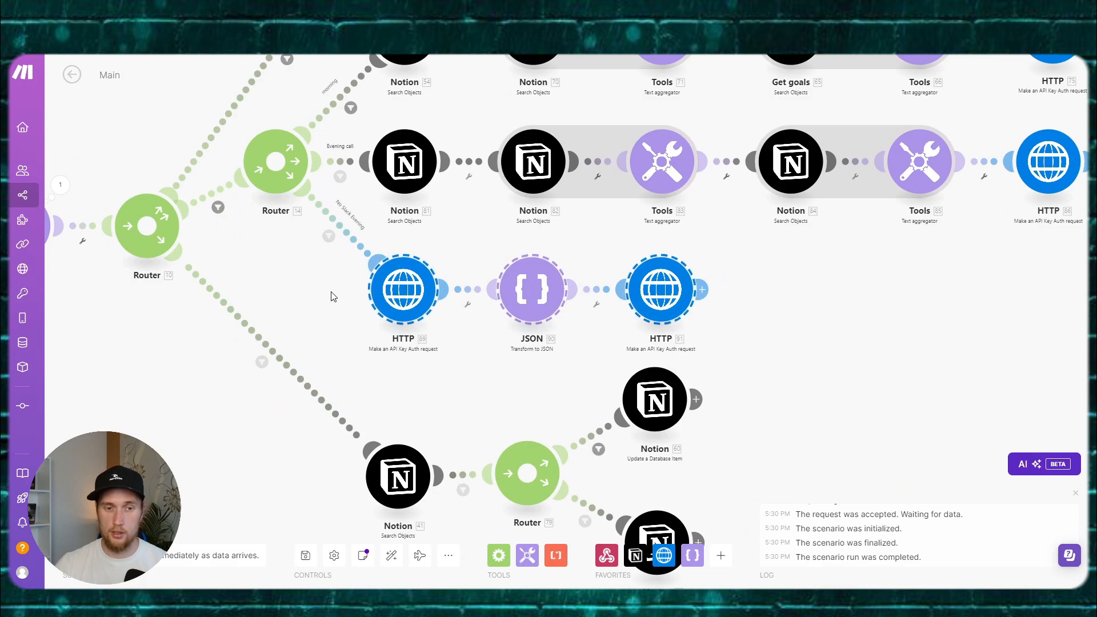
{"action": "left_click", "coordinate": [351, 229]}
{"action": "left_click", "coordinate": [304, 268]}
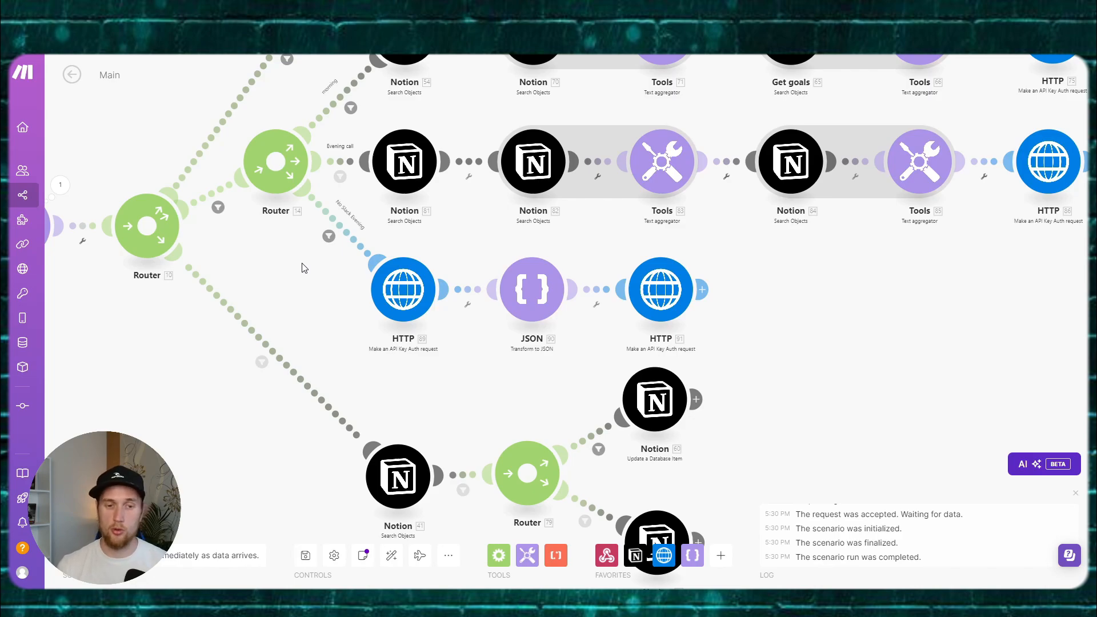
Step: Look over the HTTP 91 module's settings and save the Main scenario
{"action": "scroll", "coordinate": [313, 275], "scroll_direction": "up", "scroll_amount": 1}
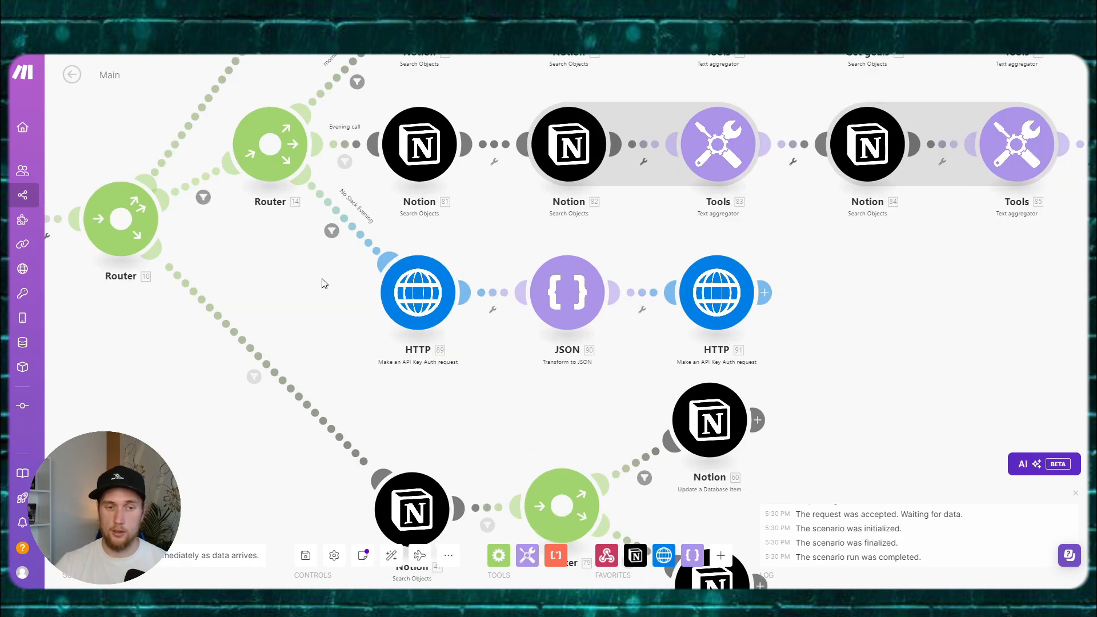
{"action": "left_click_drag", "start_coordinate": [824, 315], "coordinate": [778, 287]}
{"action": "left_click", "coordinate": [680, 276]}
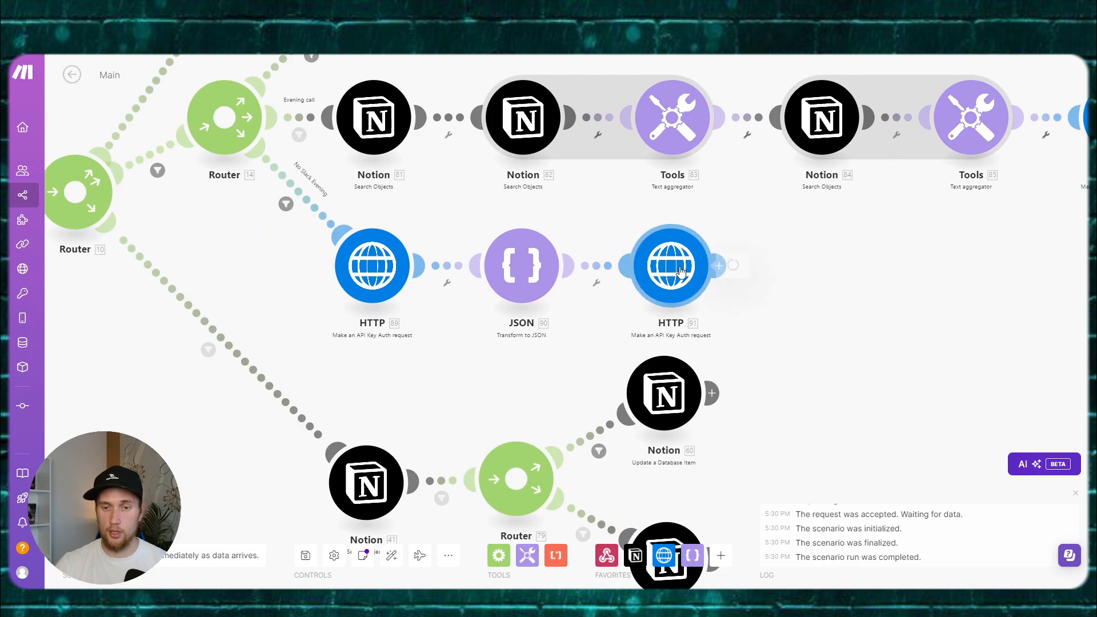
{"action": "left_click", "coordinate": [305, 555]}
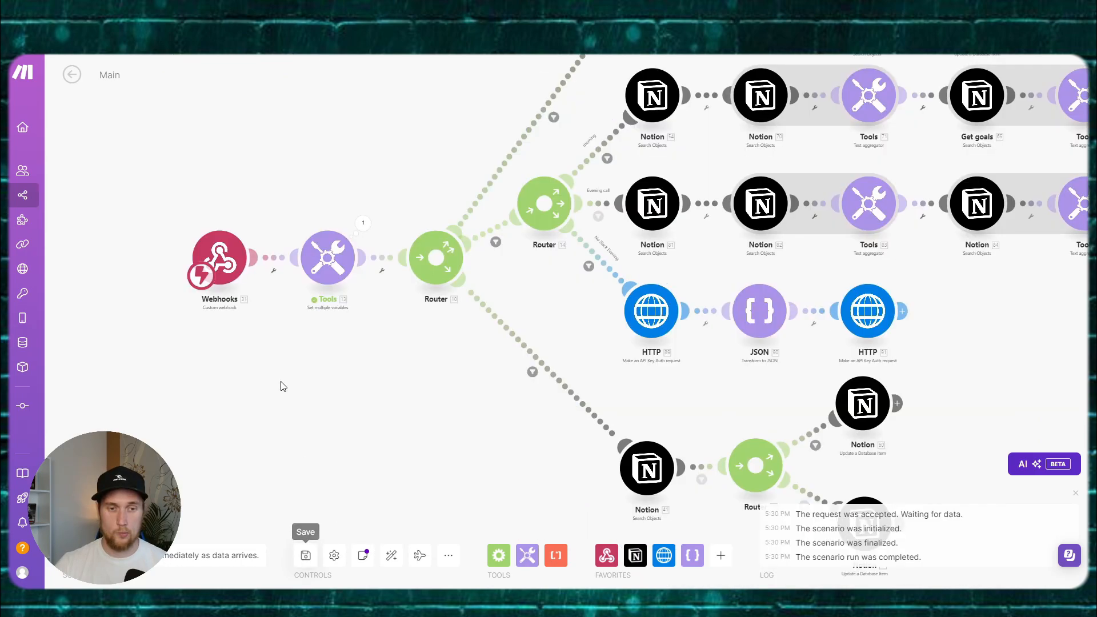
Step: Go back to the AI Coach scenario list and open the Timer scenario for editing
{"action": "left_click", "coordinate": [69, 75]}
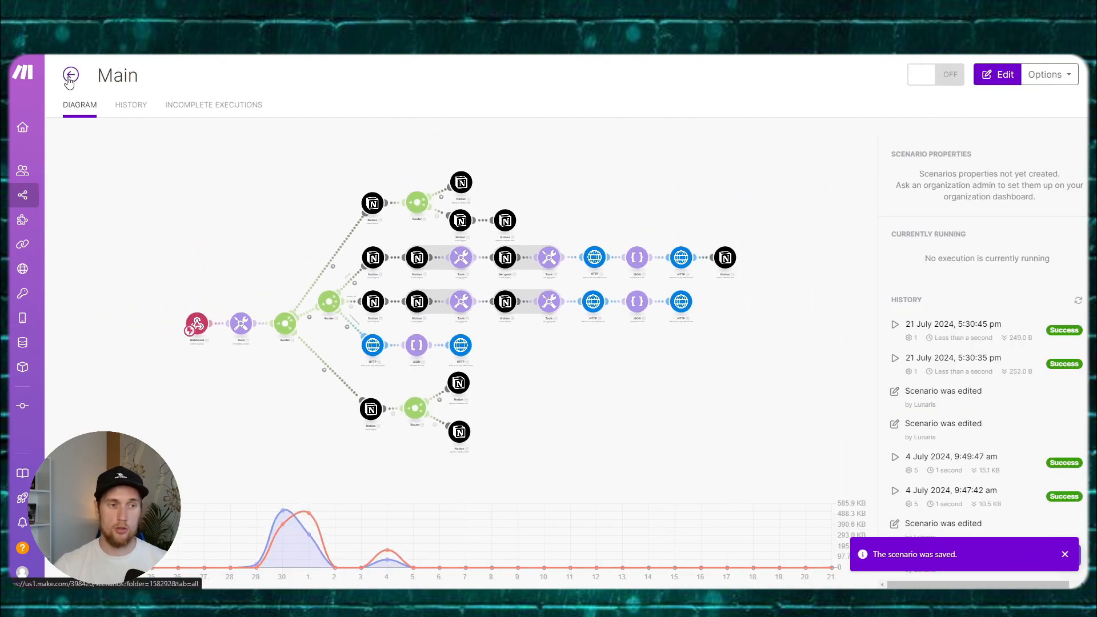
{"action": "left_click", "coordinate": [69, 76]}
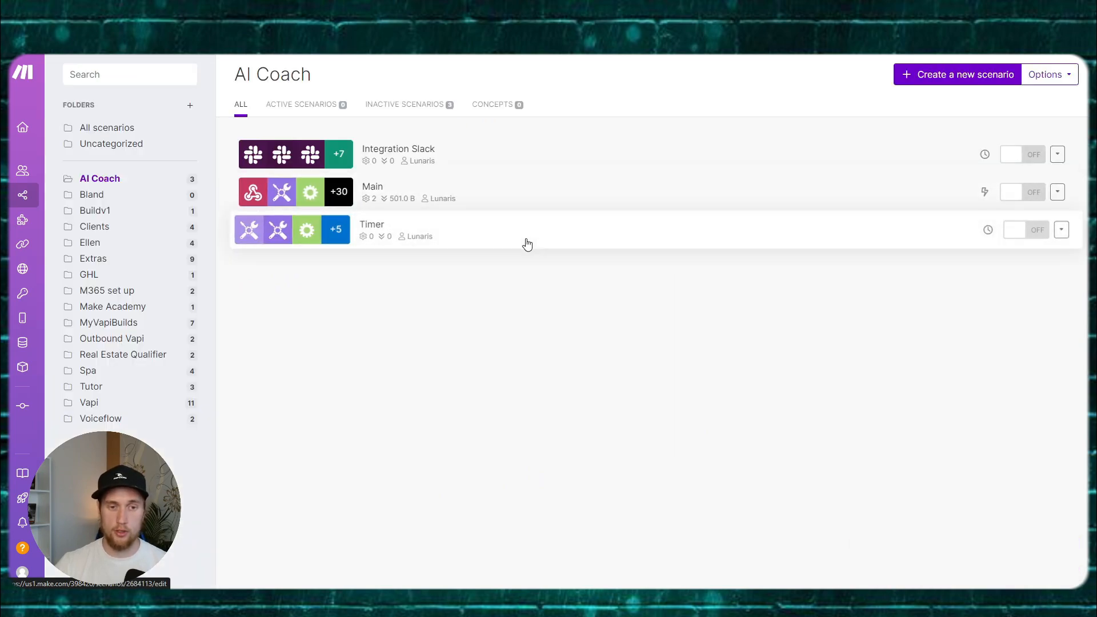
{"action": "left_click", "coordinate": [527, 244]}
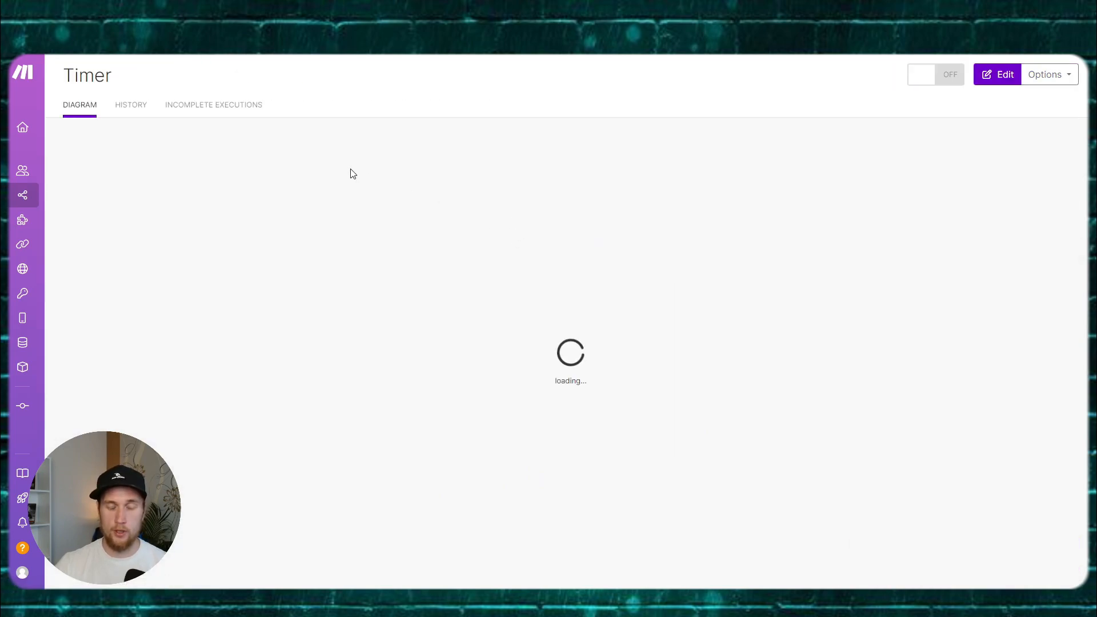
{"action": "left_click", "coordinate": [996, 75]}
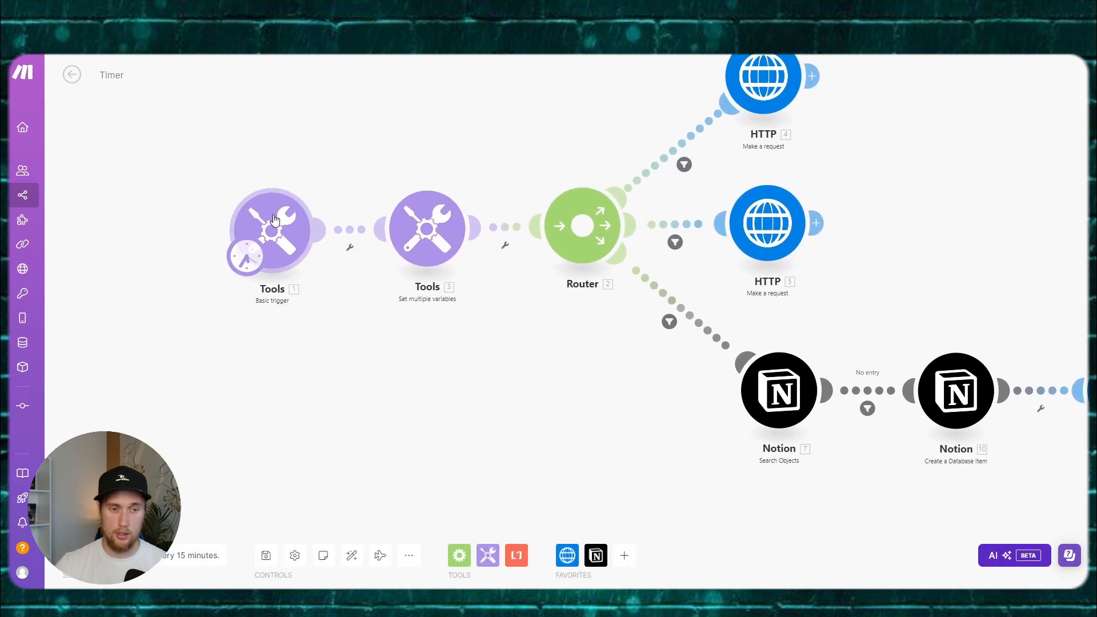
Step: Review the Basic trigger, the 07:00–07:05 schedule and the top route's time filter, then open HTTP 4
{"action": "left_click", "coordinate": [274, 220]}
{"action": "left_click", "coordinate": [172, 243]}
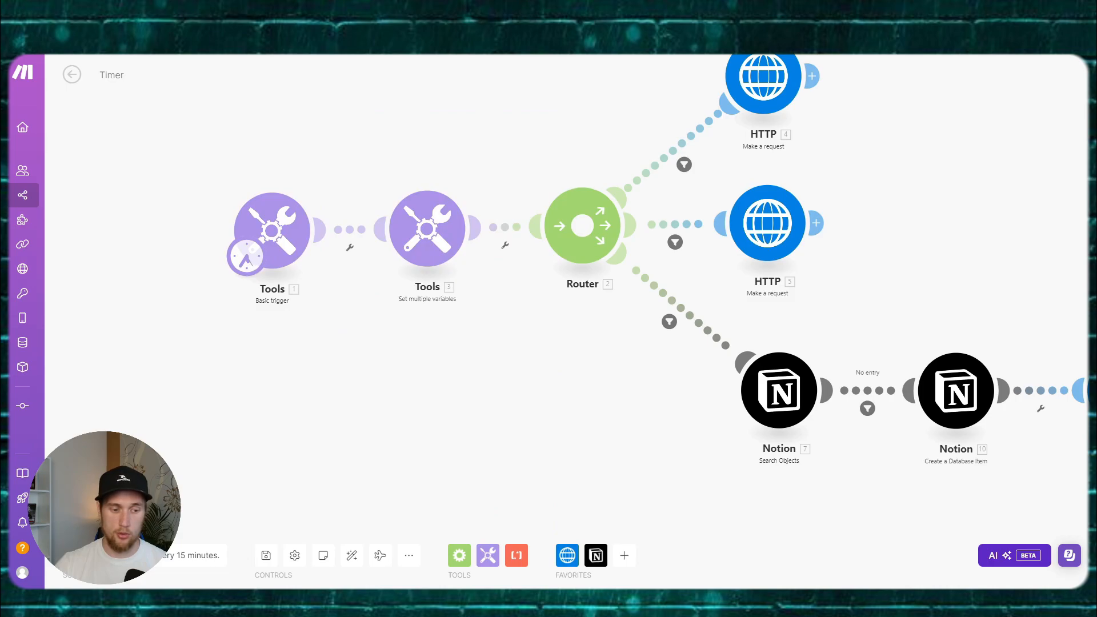
{"action": "left_click", "coordinate": [188, 555]}
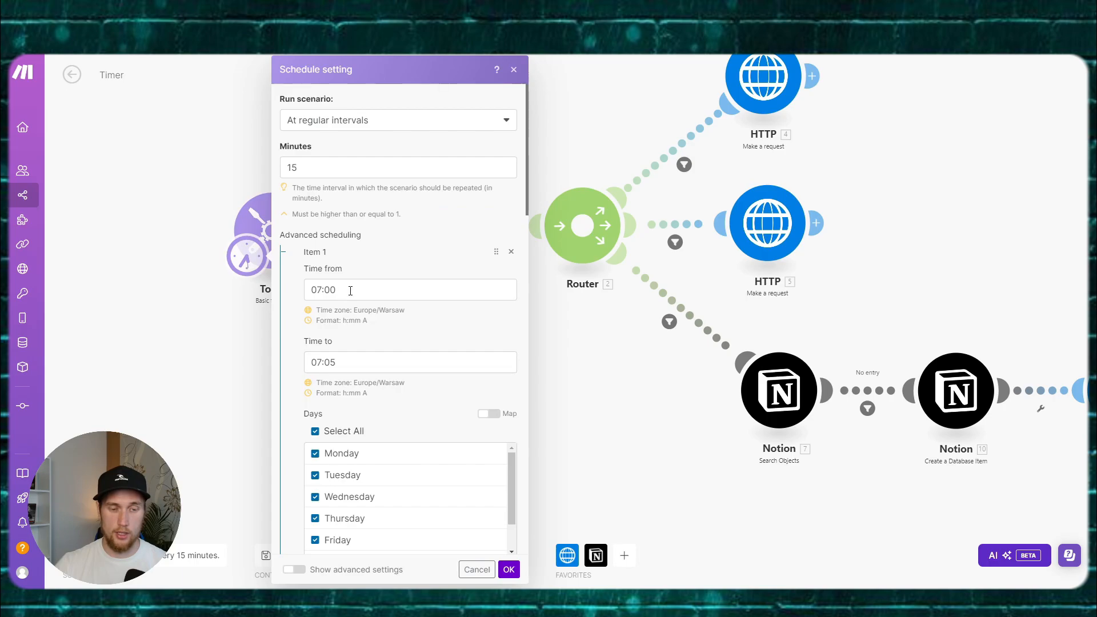
{"action": "left_click", "coordinate": [351, 291]}
{"action": "left_click", "coordinate": [348, 363]}
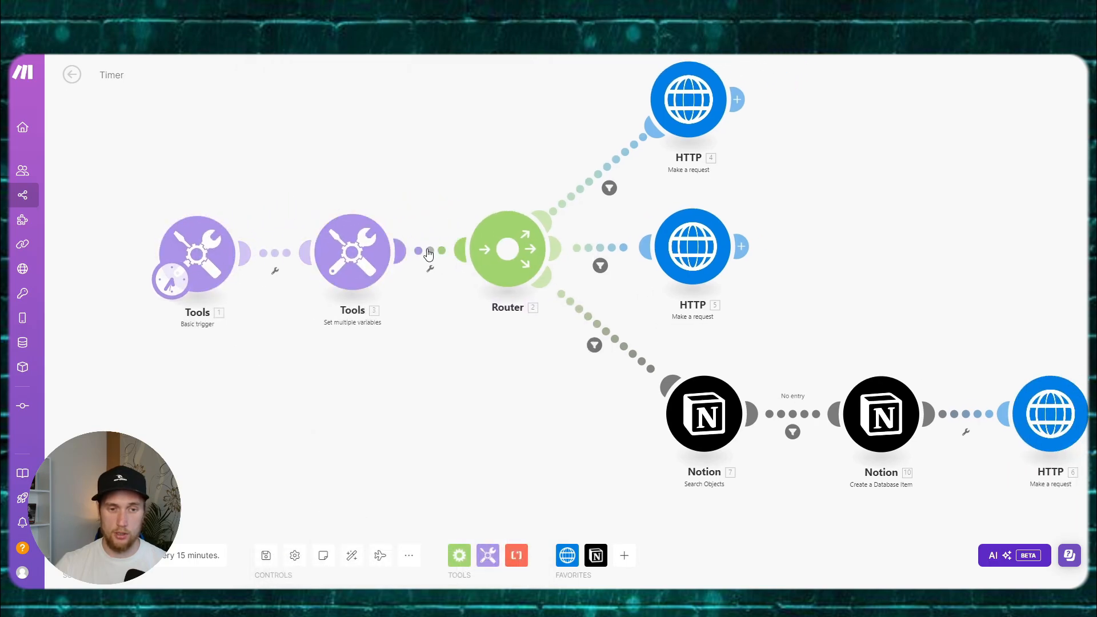
{"action": "left_click", "coordinate": [430, 252]}
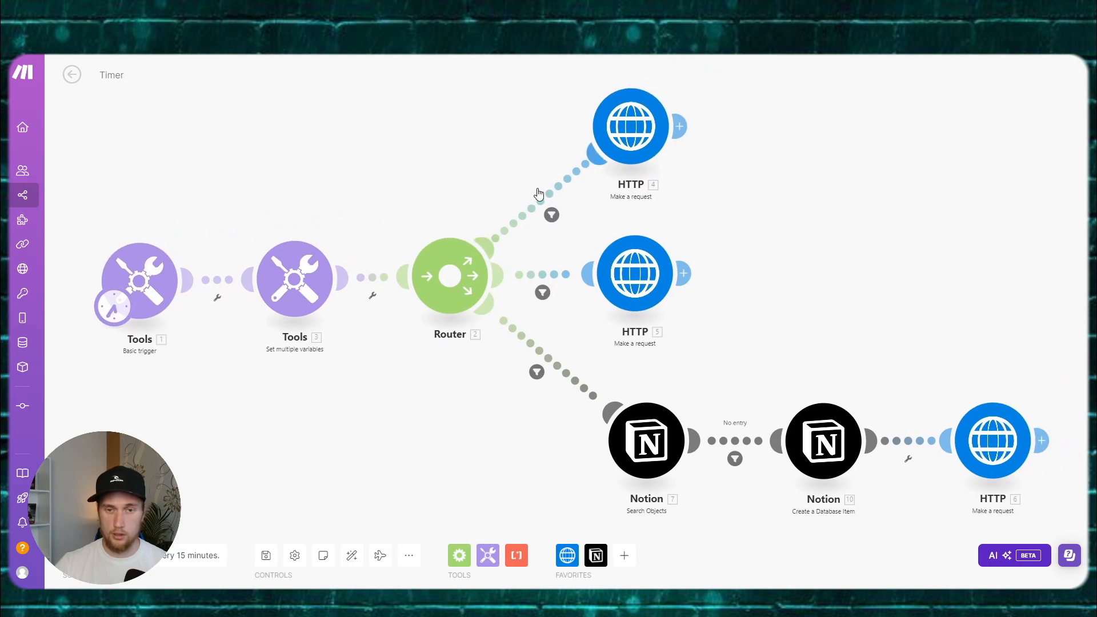
{"action": "left_click", "coordinate": [549, 193]}
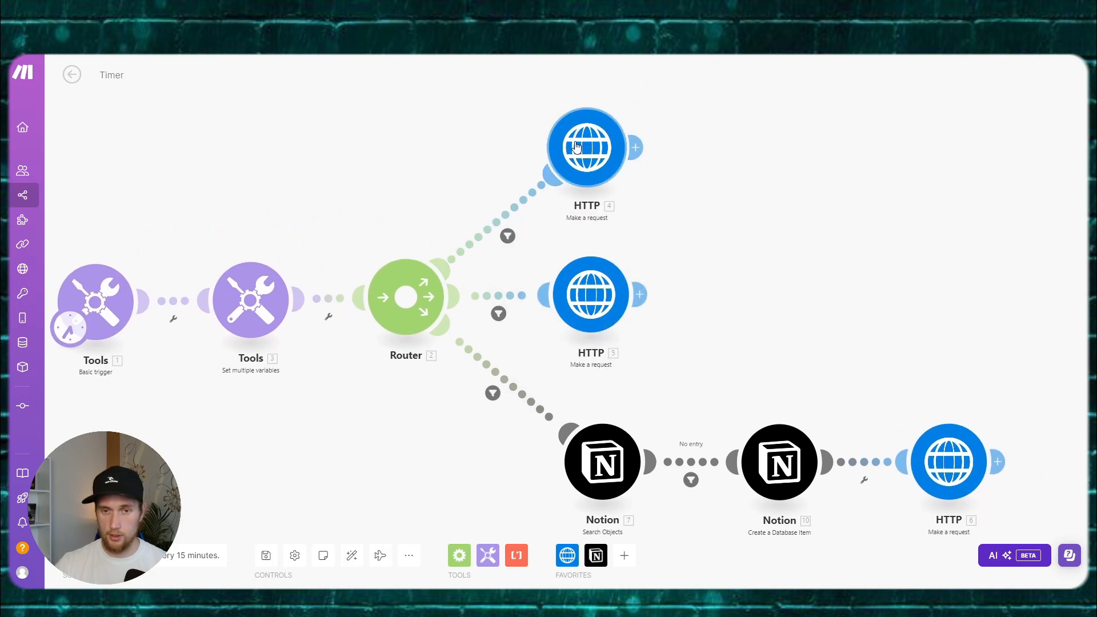
{"action": "left_click", "coordinate": [587, 146]}
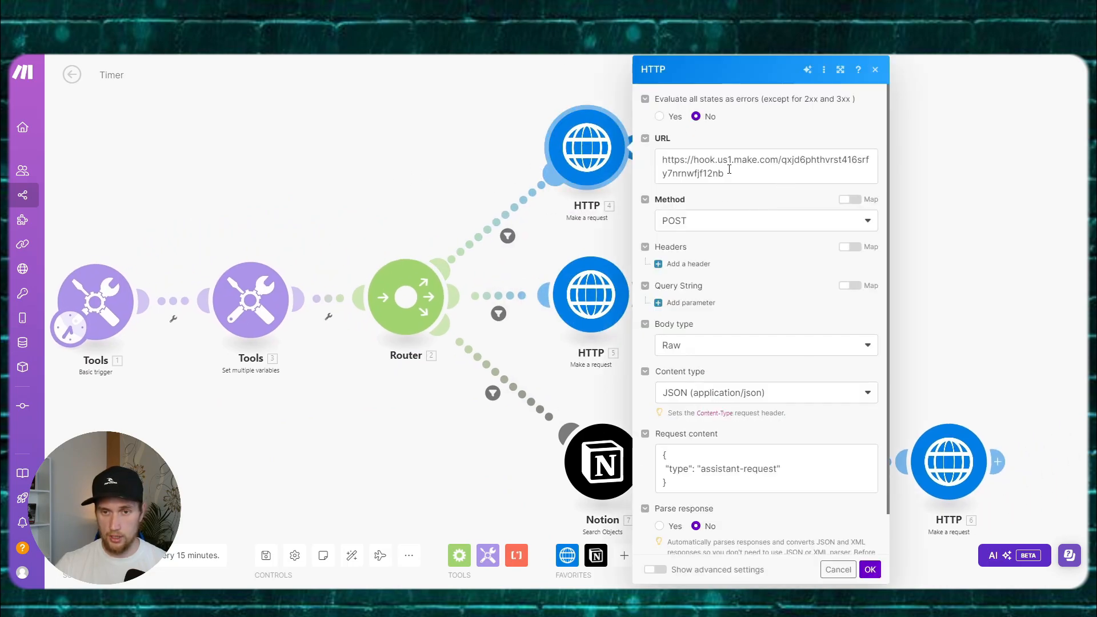
Step: Copy the webhook address from the Main Coach Set Up scenario's Webhooks trigger
{"action": "left_click_drag", "start_coordinate": [734, 171], "coordinate": [685, 161]}
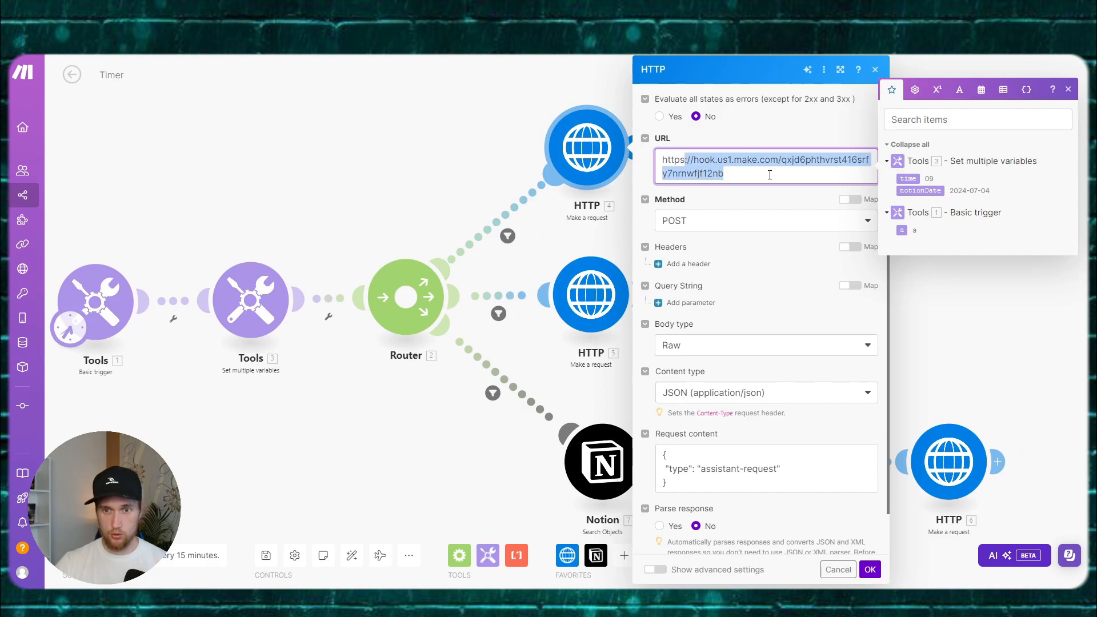
{"action": "left_click", "coordinate": [770, 175]}
{"action": "left_click_drag", "start_coordinate": [757, 179], "coordinate": [663, 162]}
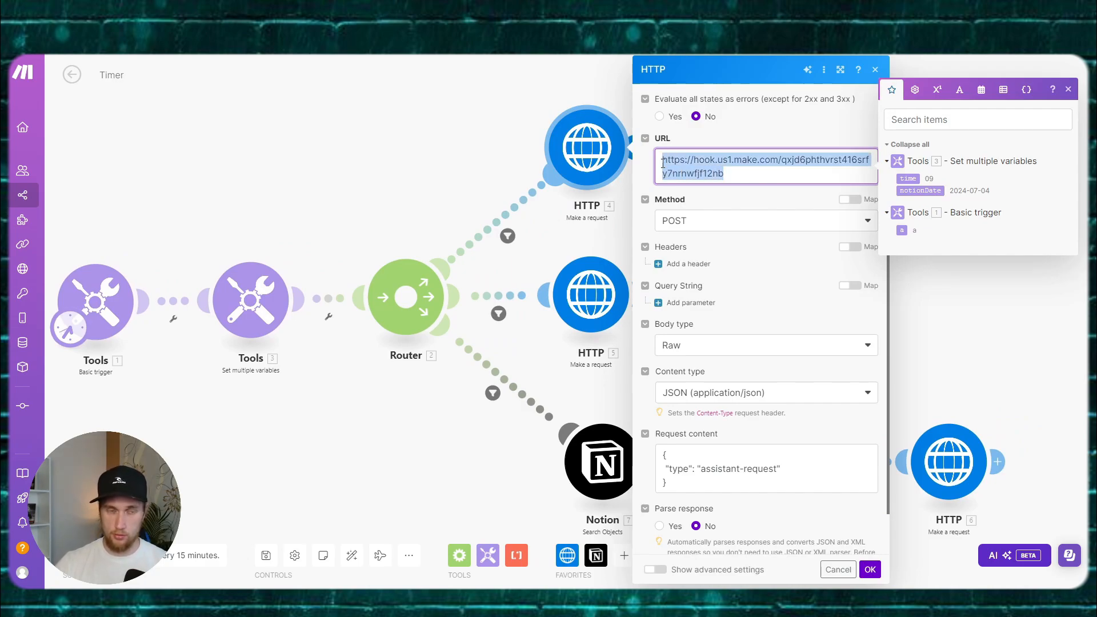
{"action": "key", "text": "alt+Tab"}
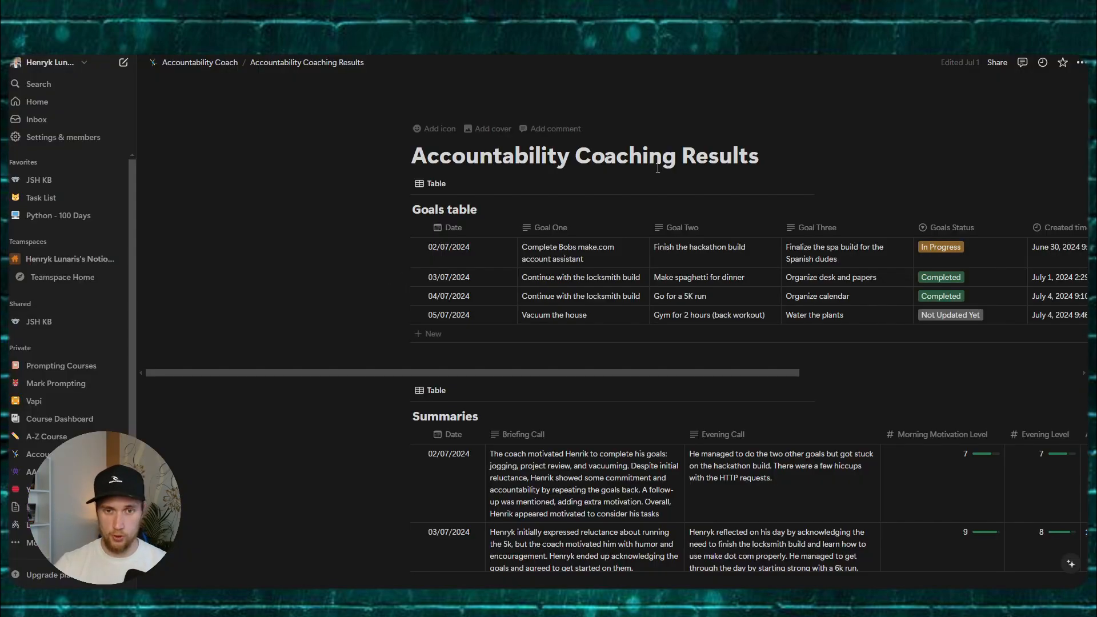
{"action": "key", "text": "alt+Tab"}
{"action": "left_click", "coordinate": [506, 599]}
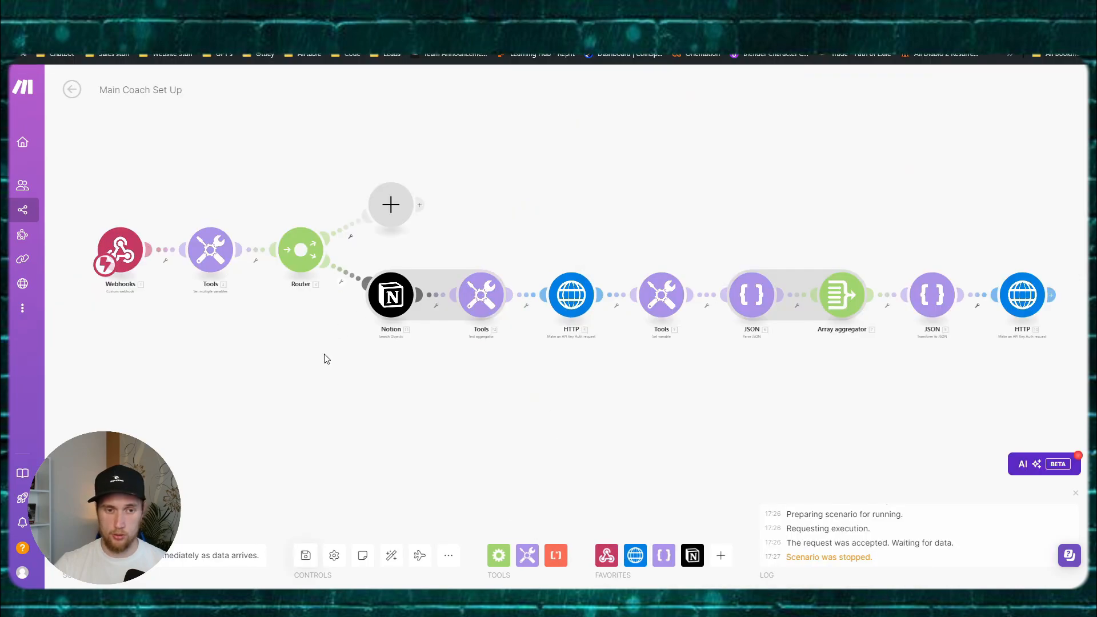
{"action": "left_click_drag", "start_coordinate": [326, 358], "coordinate": [527, 361]}
{"action": "scroll", "coordinate": [320, 289], "scroll_direction": "up", "scroll_amount": 2}
{"action": "left_click", "coordinate": [331, 225]}
{"action": "left_click", "coordinate": [576, 267]}
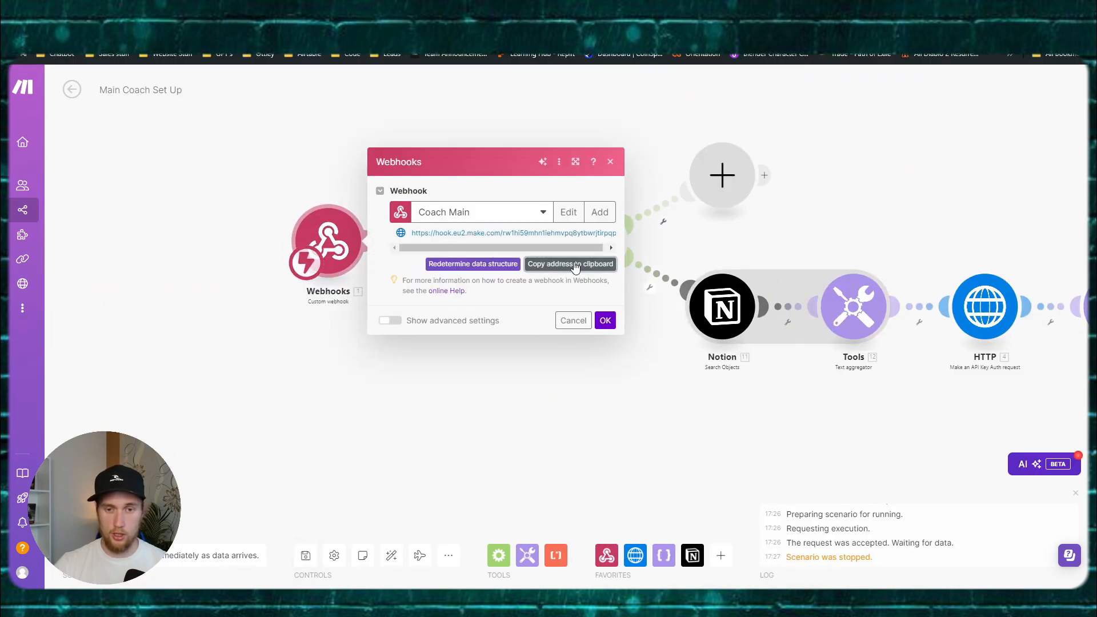
Step: Paste the webhook address into HTTP 4's URL field and check its JSON body
{"action": "key", "text": "alt+Tab"}
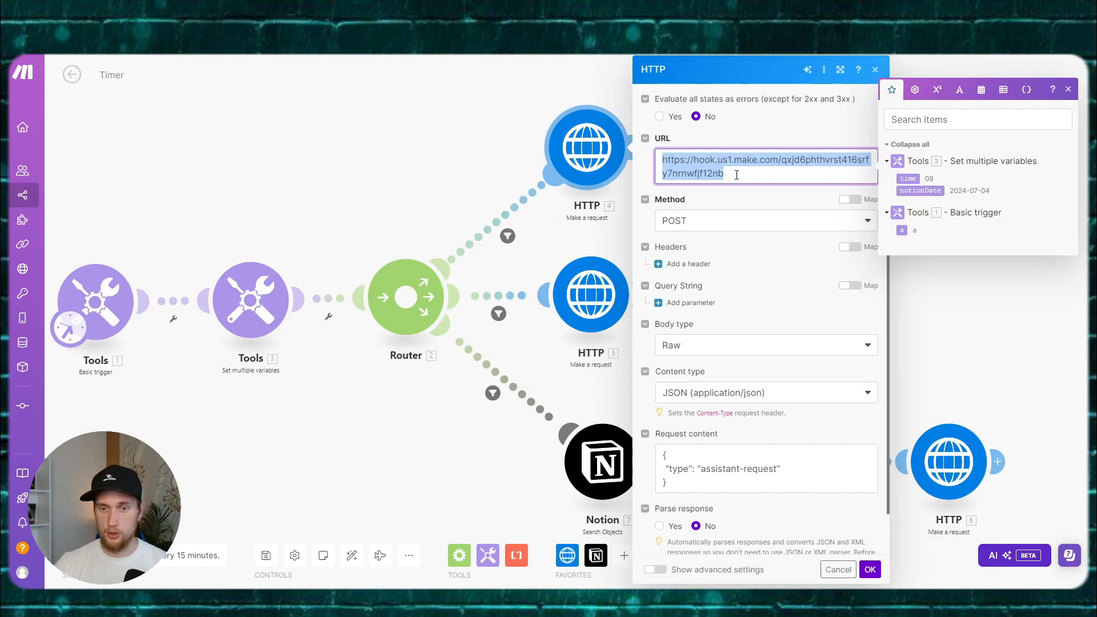
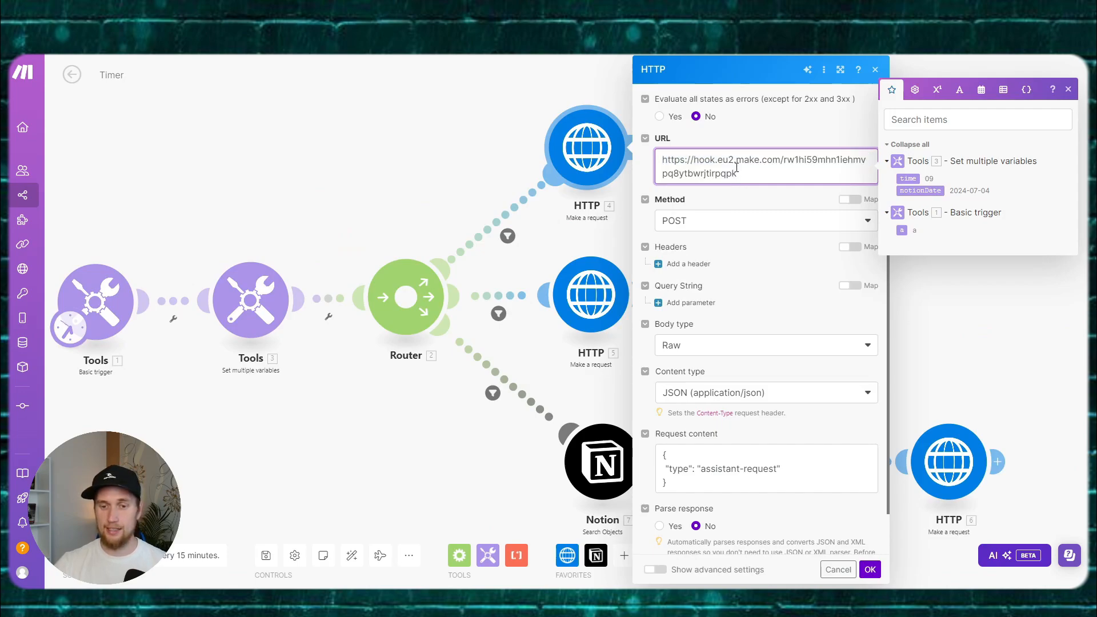
{"action": "scroll", "coordinate": [702, 228], "scroll_direction": "down", "scroll_amount": 3}
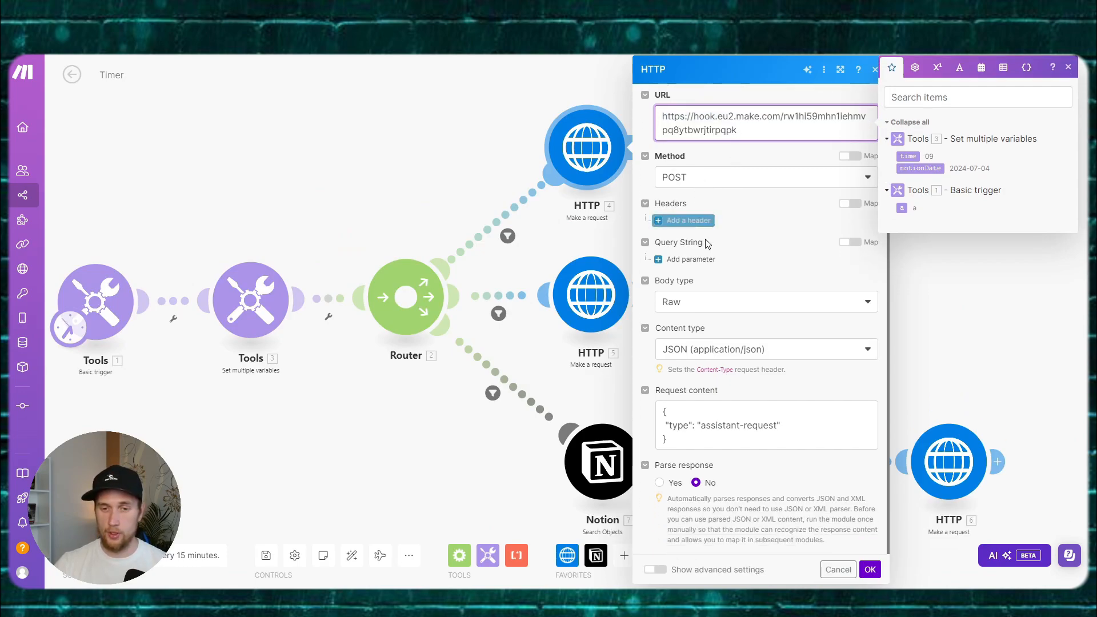
{"action": "left_click", "coordinate": [688, 431]}
{"action": "key", "text": "ctrl+a"}
{"action": "left_click", "coordinate": [696, 439]}
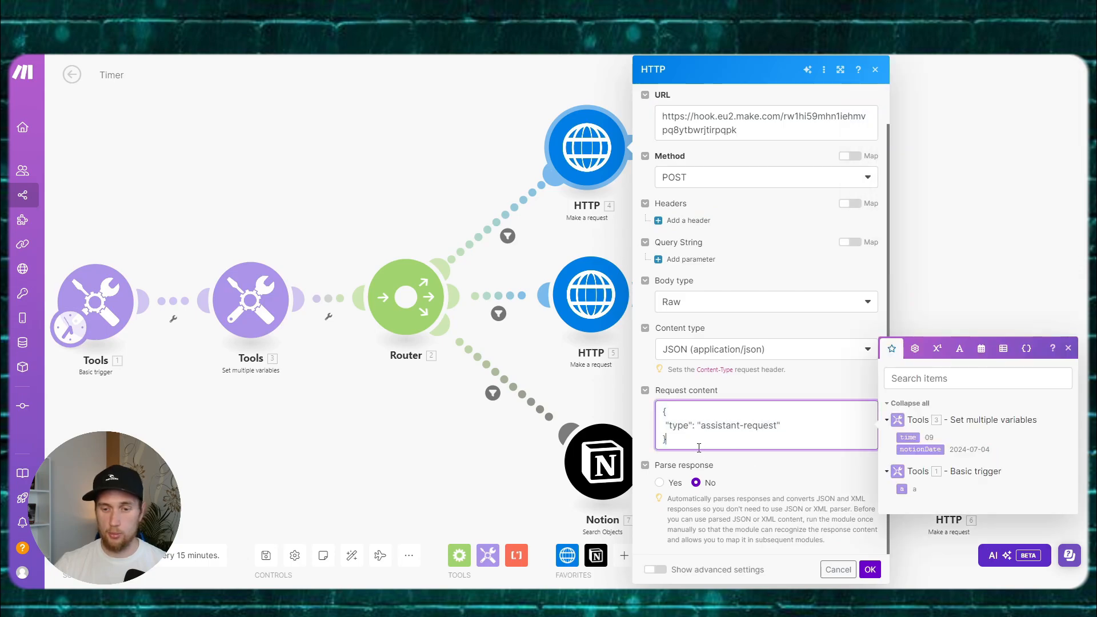
{"action": "left_click_drag", "start_coordinate": [695, 442], "coordinate": [661, 409]}
{"action": "left_click", "coordinate": [713, 442]}
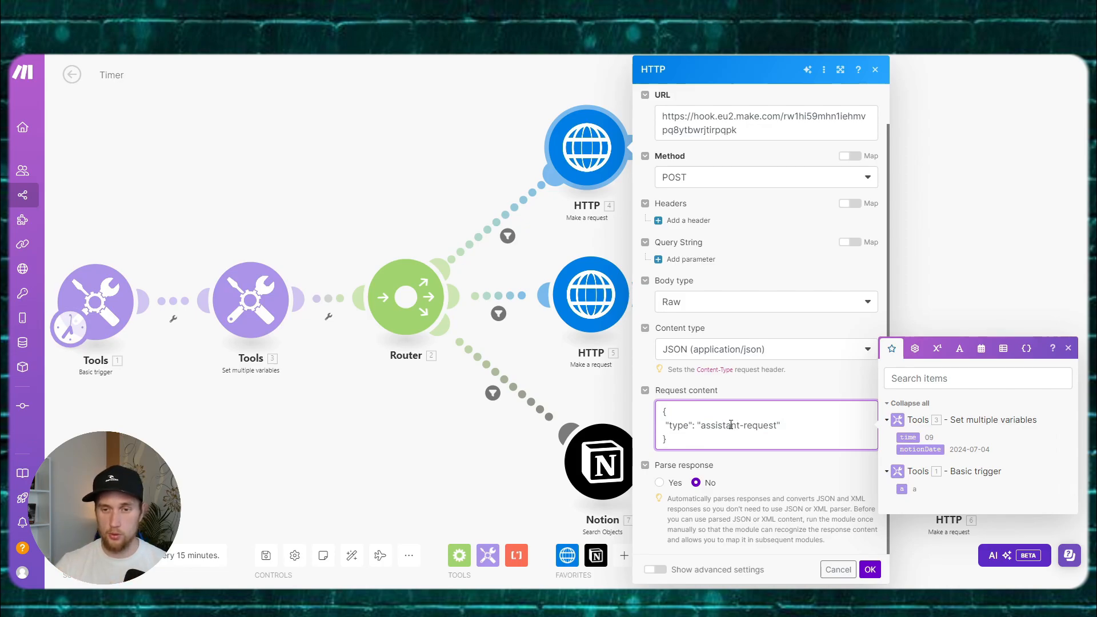
{"action": "scroll", "coordinate": [730, 425], "scroll_direction": "up", "scroll_amount": 1}
{"action": "left_click", "coordinate": [838, 569]}
{"action": "left_click", "coordinate": [596, 298]}
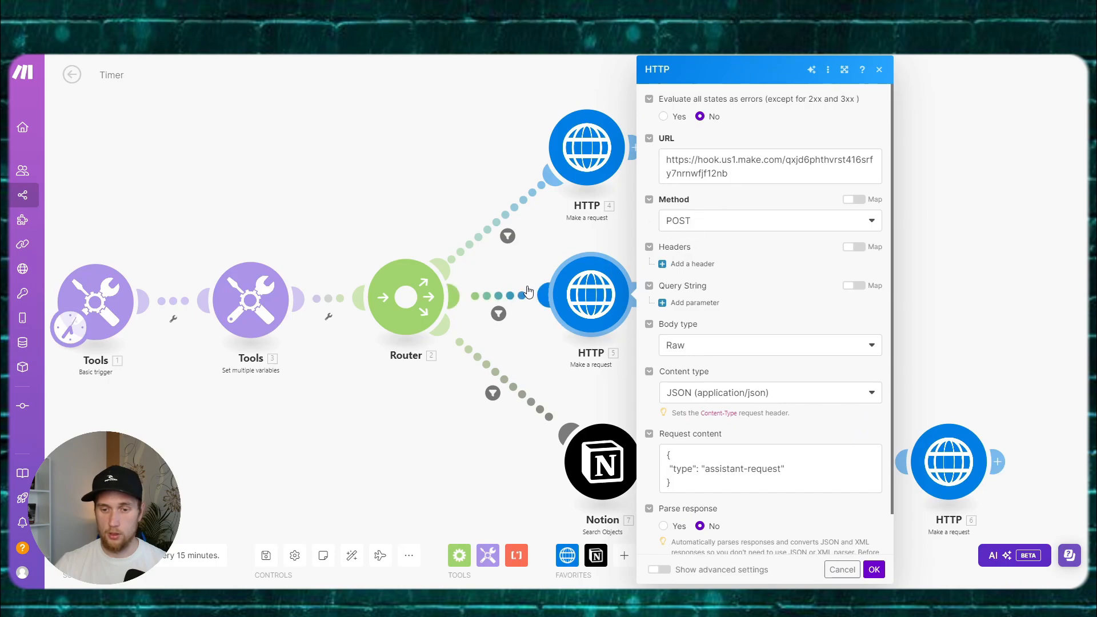
Step: Clone the first HTTP request module, then delete the clone
{"action": "left_click", "coordinate": [587, 149]}
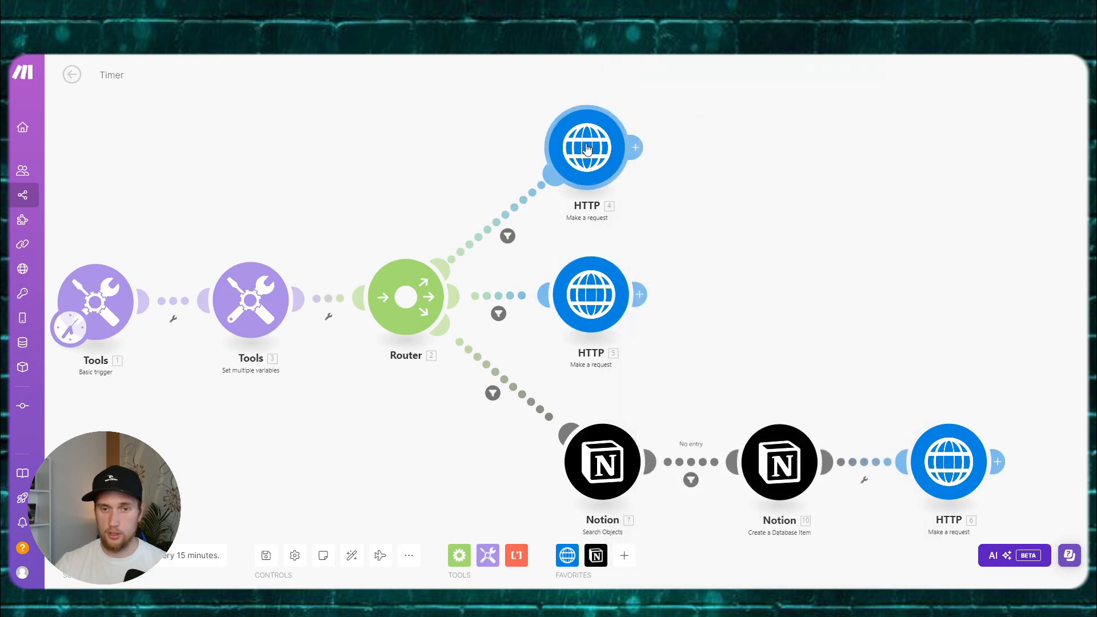
{"action": "right_click", "coordinate": [587, 148]}
{"action": "left_click", "coordinate": [627, 228]}
{"action": "left_click", "coordinate": [806, 260]}
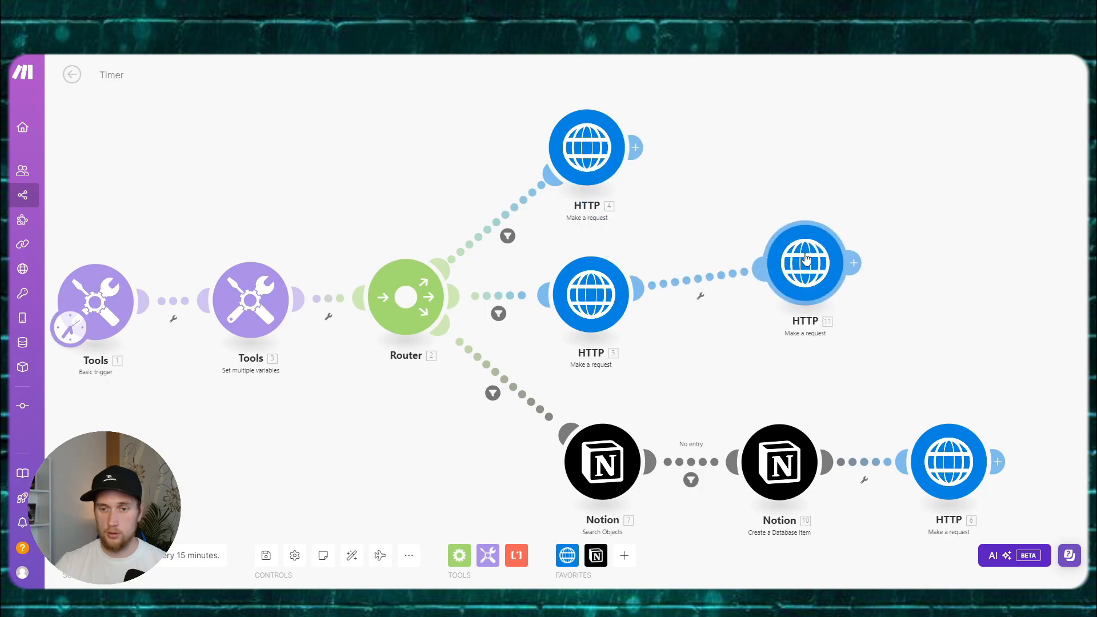
{"action": "right_click", "coordinate": [805, 258]}
{"action": "left_click", "coordinate": [847, 392]}
Step: Change the middle route's filter value from 10.5 to 20
{"action": "left_click", "coordinate": [517, 284]}
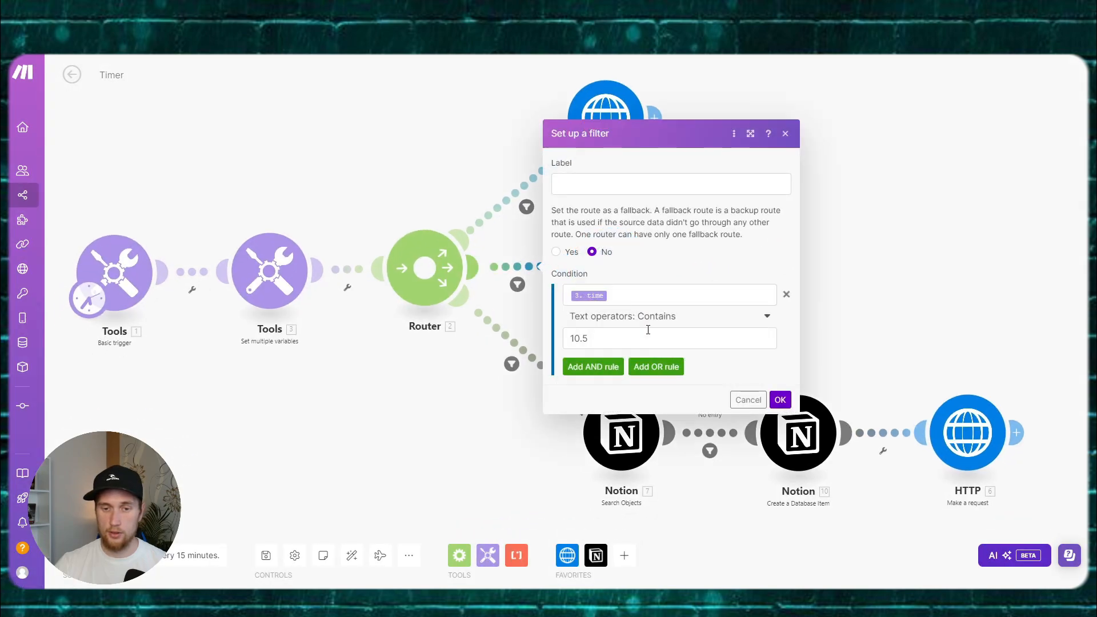
{"action": "left_click", "coordinate": [613, 336]}
{"action": "key", "text": "BackSpace"}
{"action": "key", "text": "BackSpace"}
{"action": "key", "text": "BackSpace"}
{"action": "key", "text": "BackSpace"}
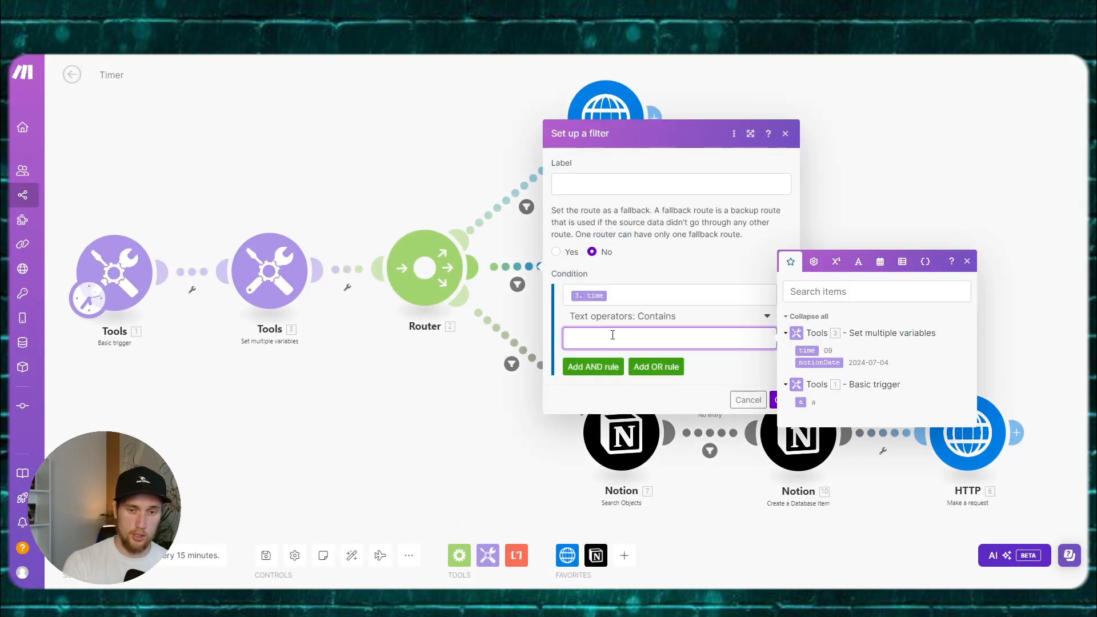
{"action": "type", "text": "20"}
{"action": "left_click", "coordinate": [703, 369]}
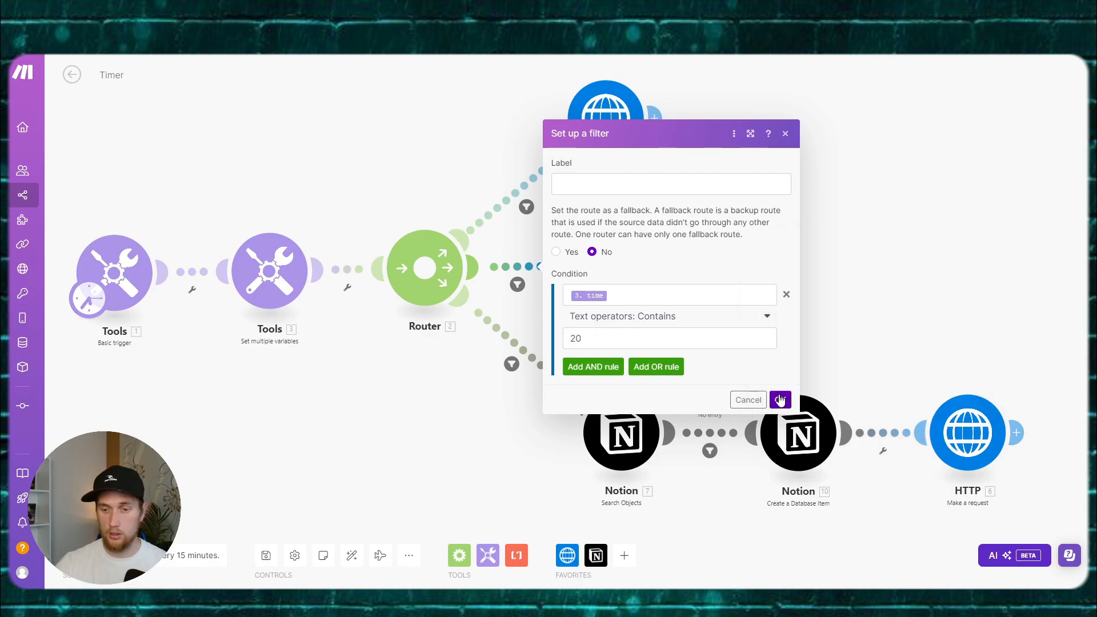
{"action": "left_click", "coordinate": [780, 400]}
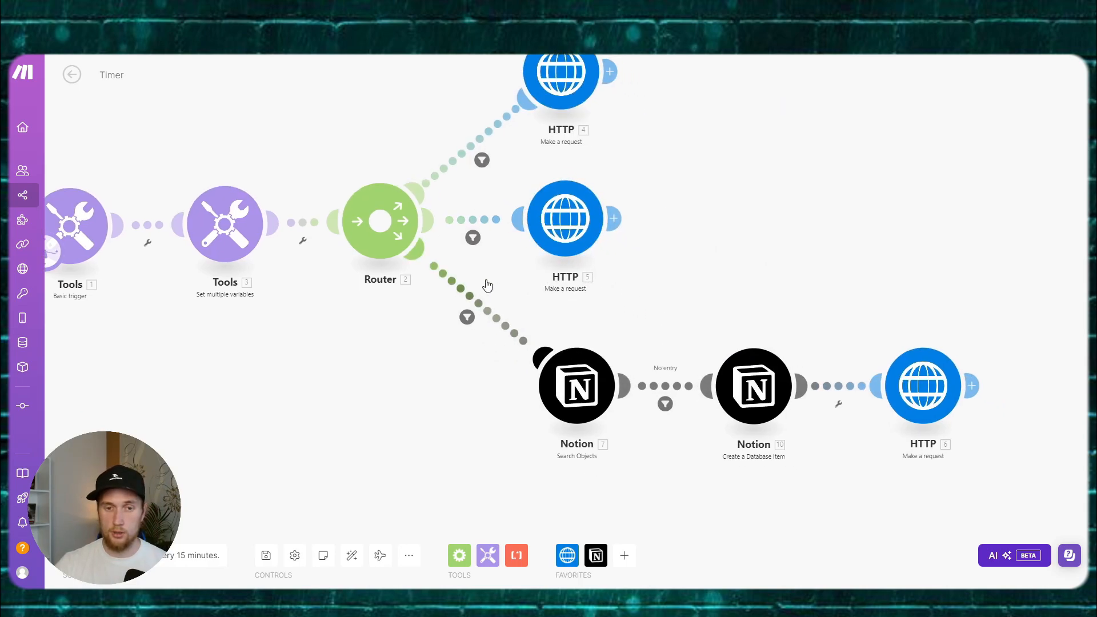
Step: Change the Notion route's filter value from 9.4 to 22
{"action": "left_click", "coordinate": [467, 317]}
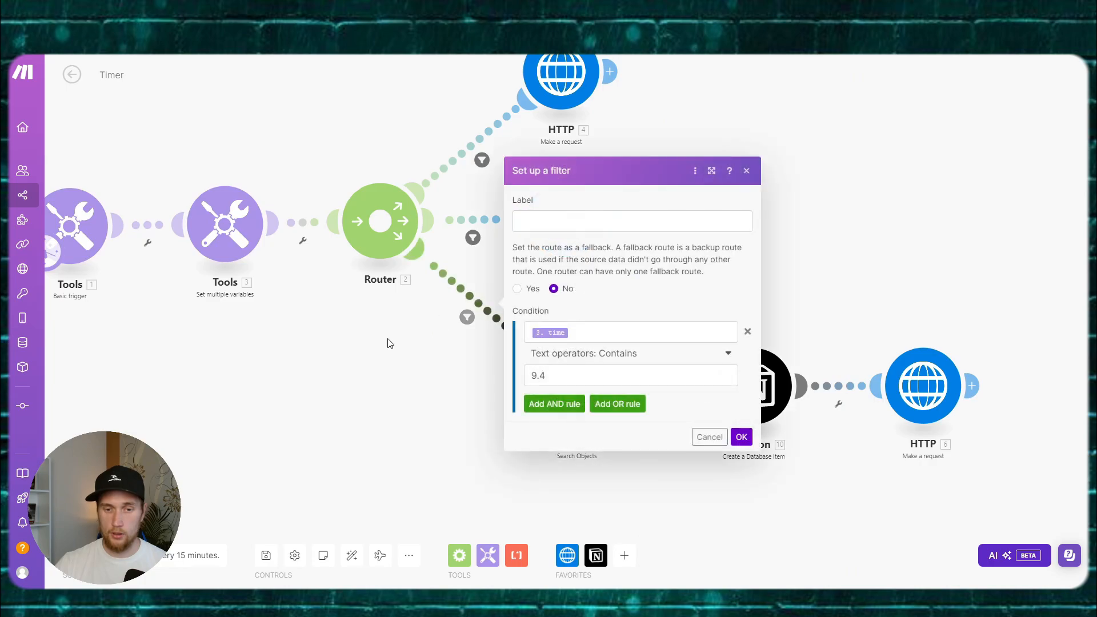
{"action": "left_click", "coordinate": [409, 340]}
{"action": "left_click", "coordinate": [462, 283]}
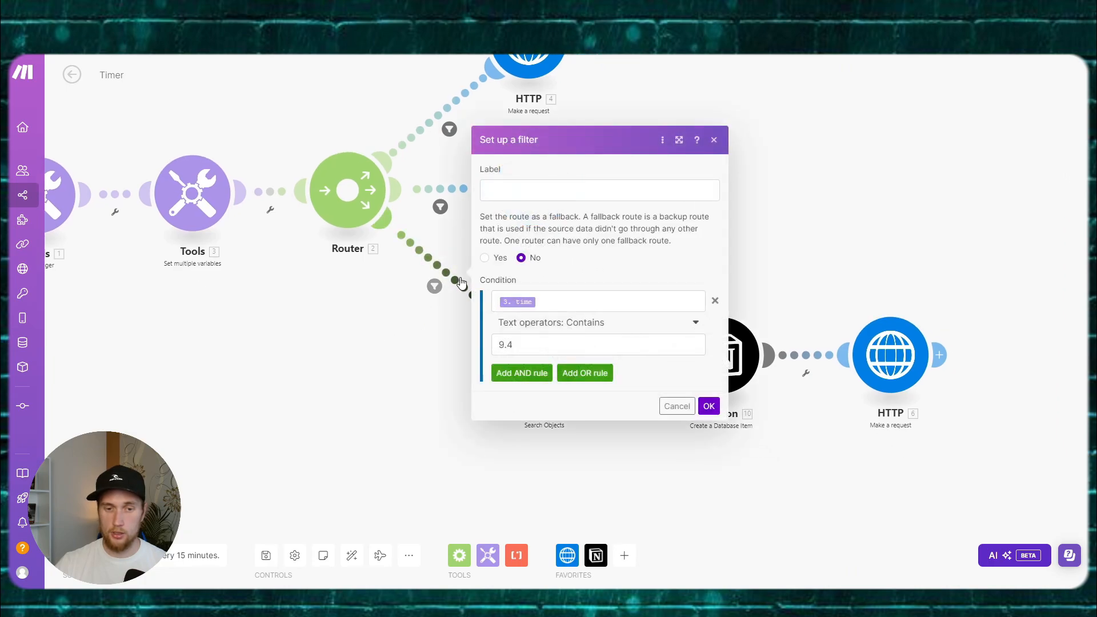
{"action": "left_click", "coordinate": [423, 365]}
{"action": "left_click", "coordinate": [455, 276]}
{"action": "left_click_drag", "start_coordinate": [558, 348], "coordinate": [478, 345]}
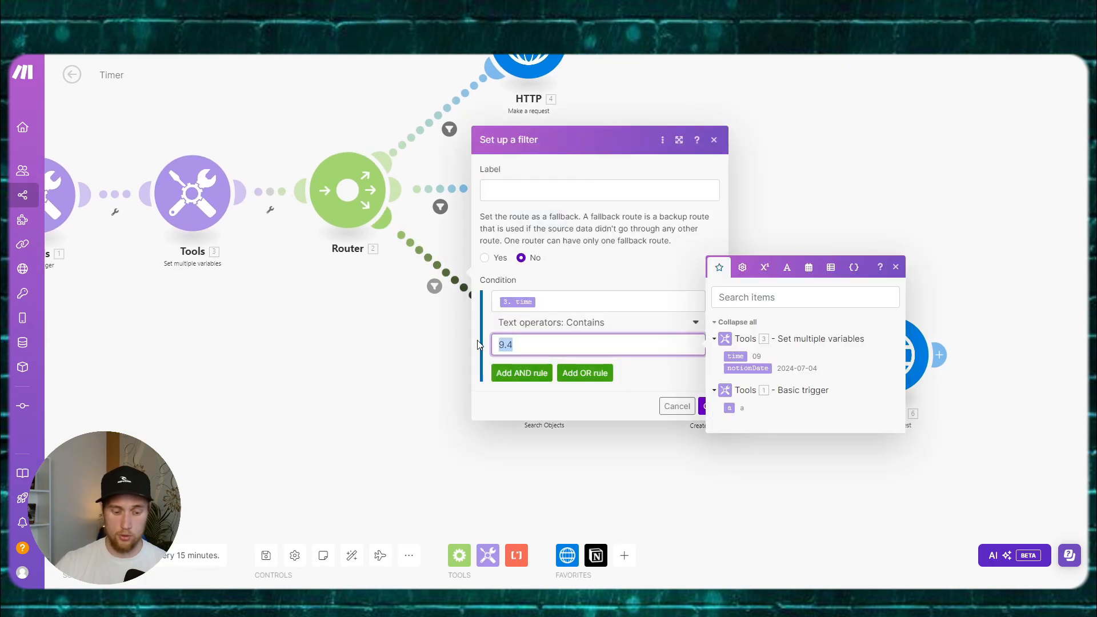
{"action": "type", "text": "22"}
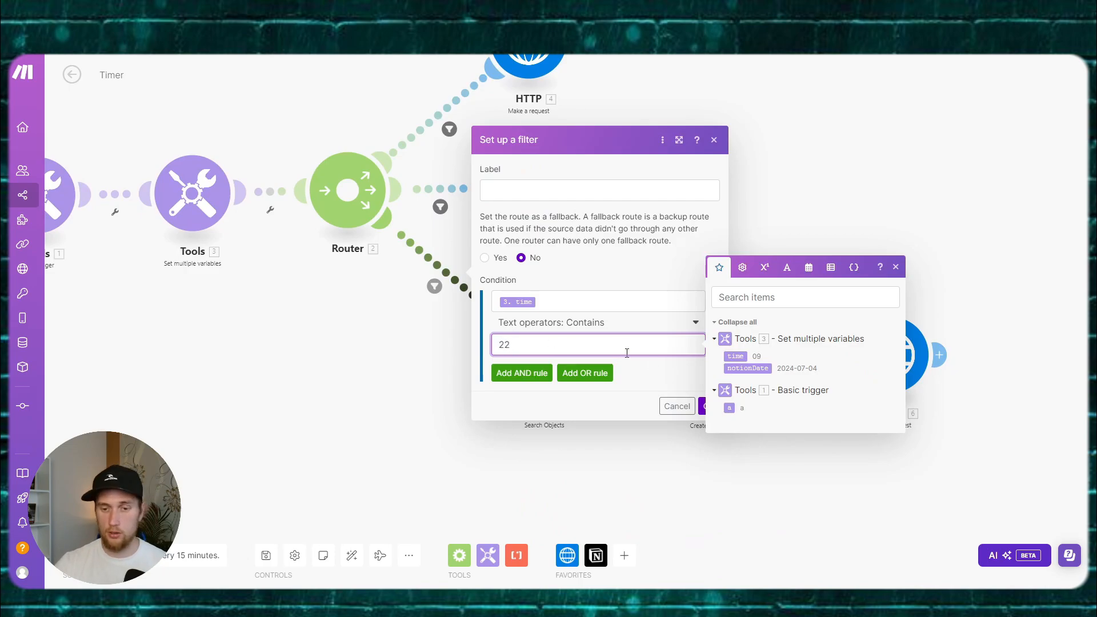
{"action": "left_click", "coordinate": [709, 405]}
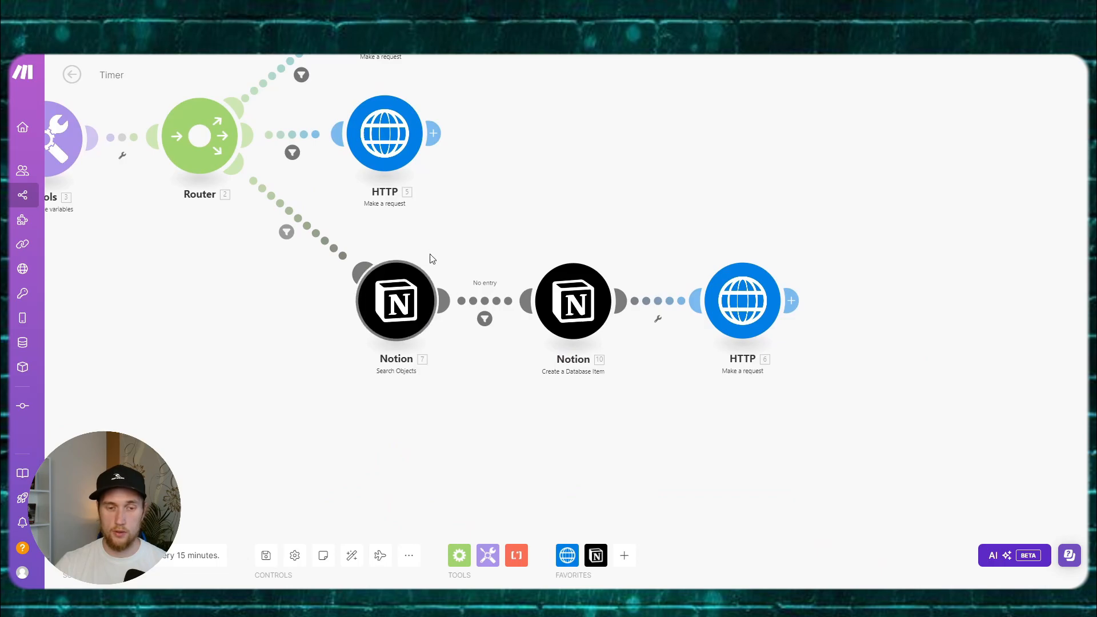
Step: Review the No entry filter, the Notion Create a Database Item module and the final HTTP request
{"action": "left_click", "coordinate": [491, 284]}
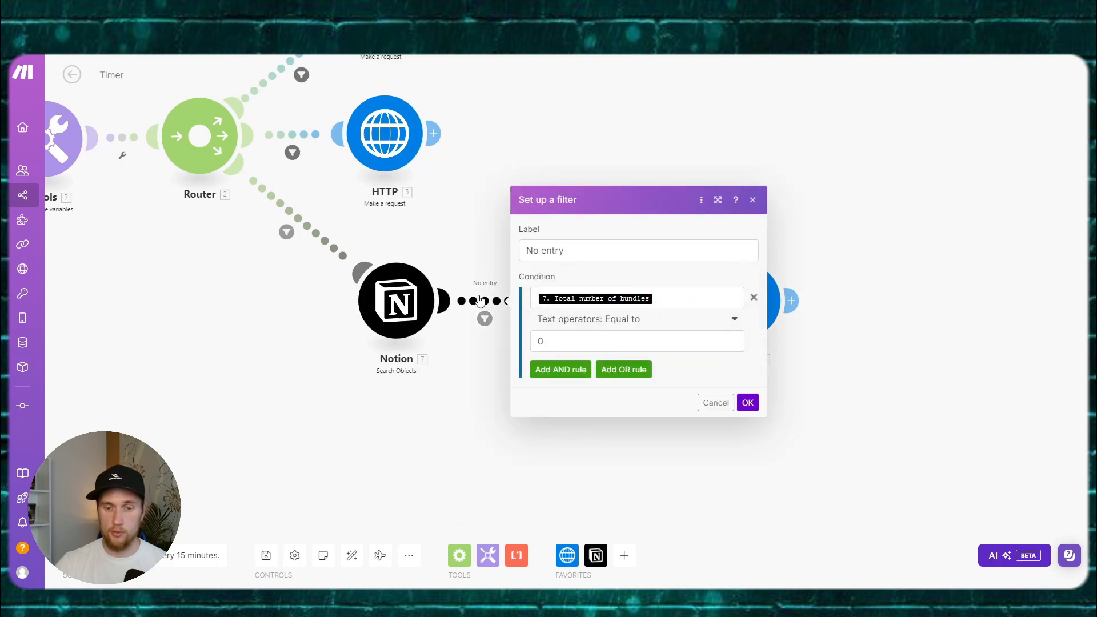
{"action": "left_click_drag", "start_coordinate": [472, 228], "coordinate": [401, 206]}
{"action": "left_click", "coordinate": [514, 290]}
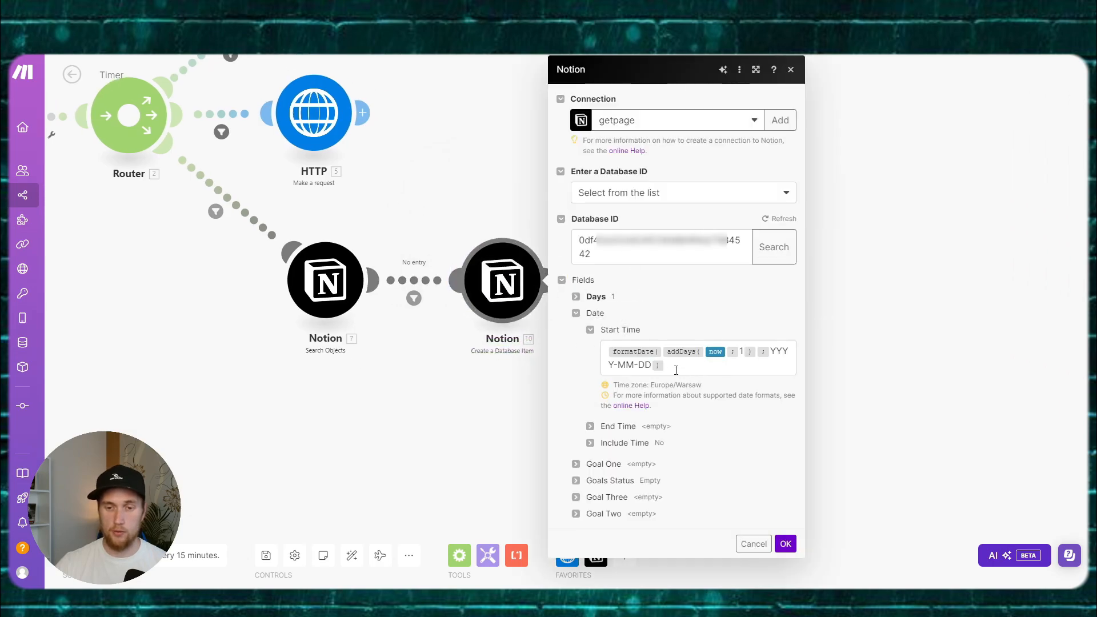
{"action": "left_click", "coordinate": [526, 203]}
{"action": "left_click", "coordinate": [677, 274]}
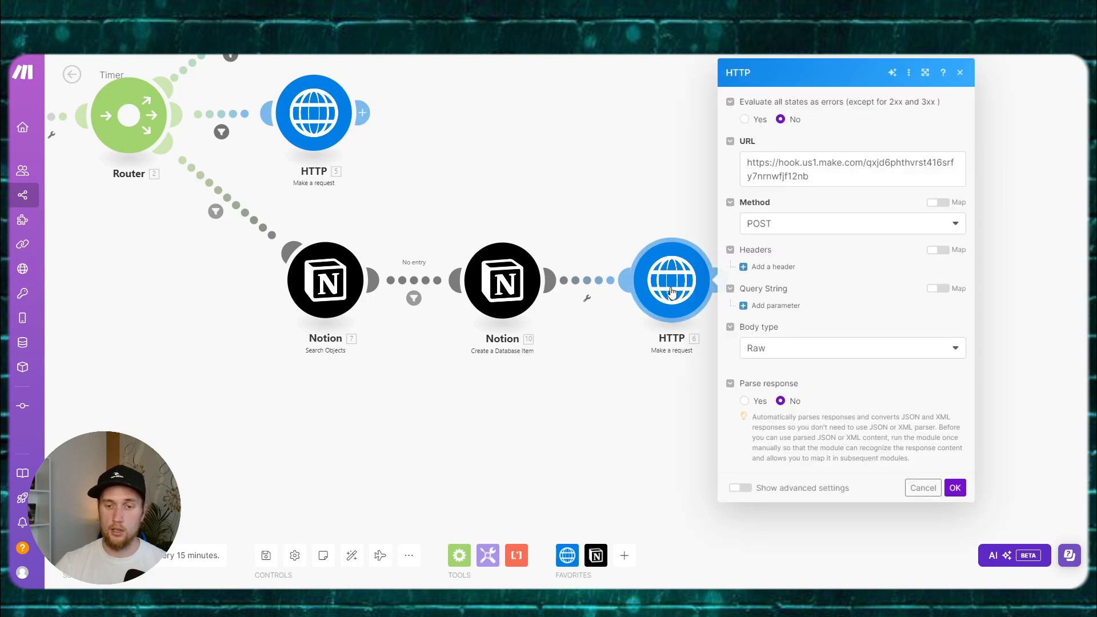
{"action": "left_click", "coordinate": [594, 208]}
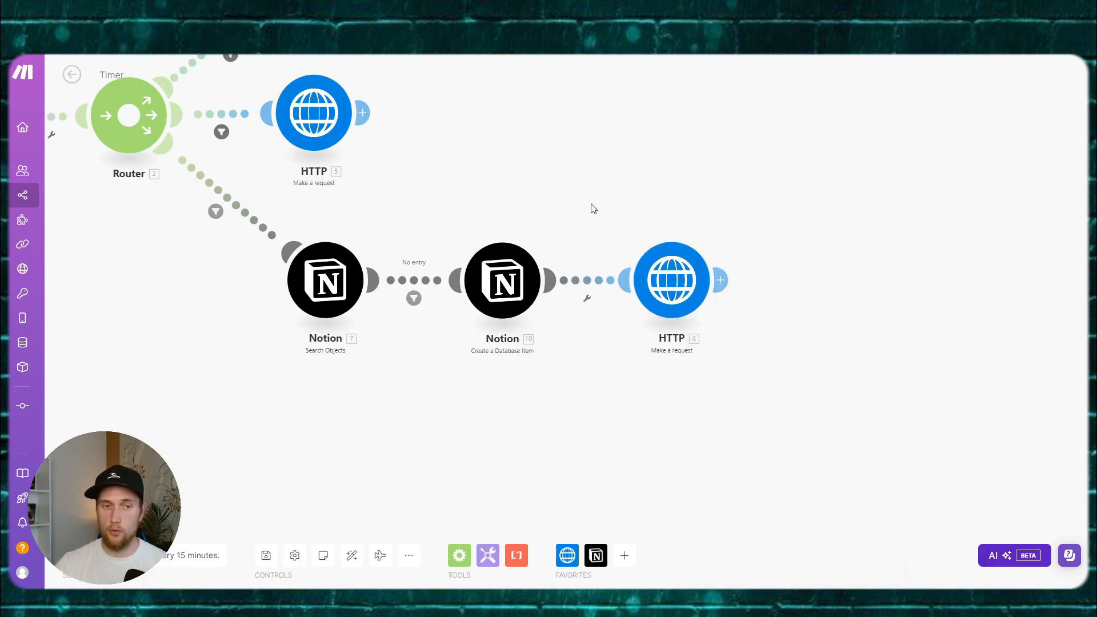
{"action": "left_click_drag", "start_coordinate": [545, 197], "coordinate": [781, 263]}
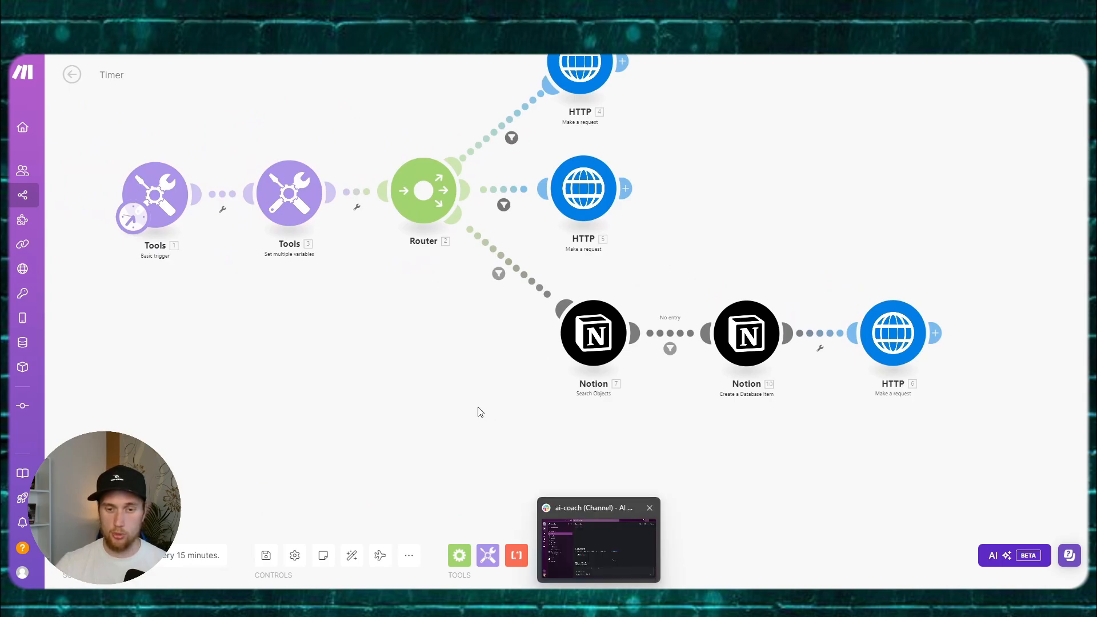
{"action": "left_click_drag", "start_coordinate": [454, 338], "coordinate": [471, 371]}
Step: Save the Timer scenario and return to the AI Coach scenario list
{"action": "left_click", "coordinate": [266, 555]}
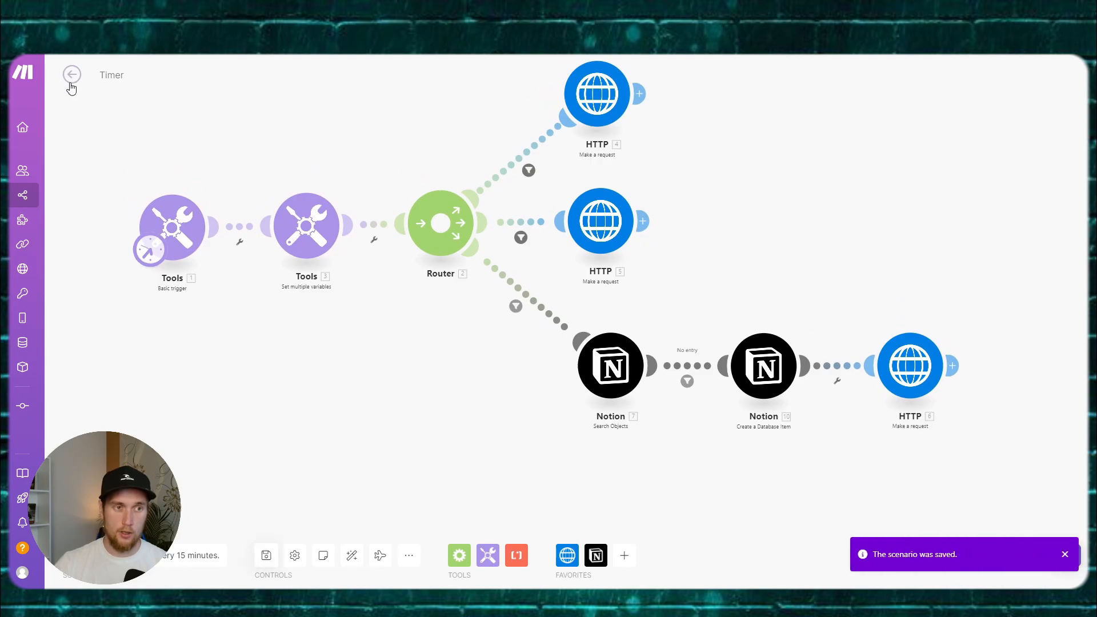
{"action": "left_click", "coordinate": [71, 75]}
{"action": "left_click", "coordinate": [71, 75]}
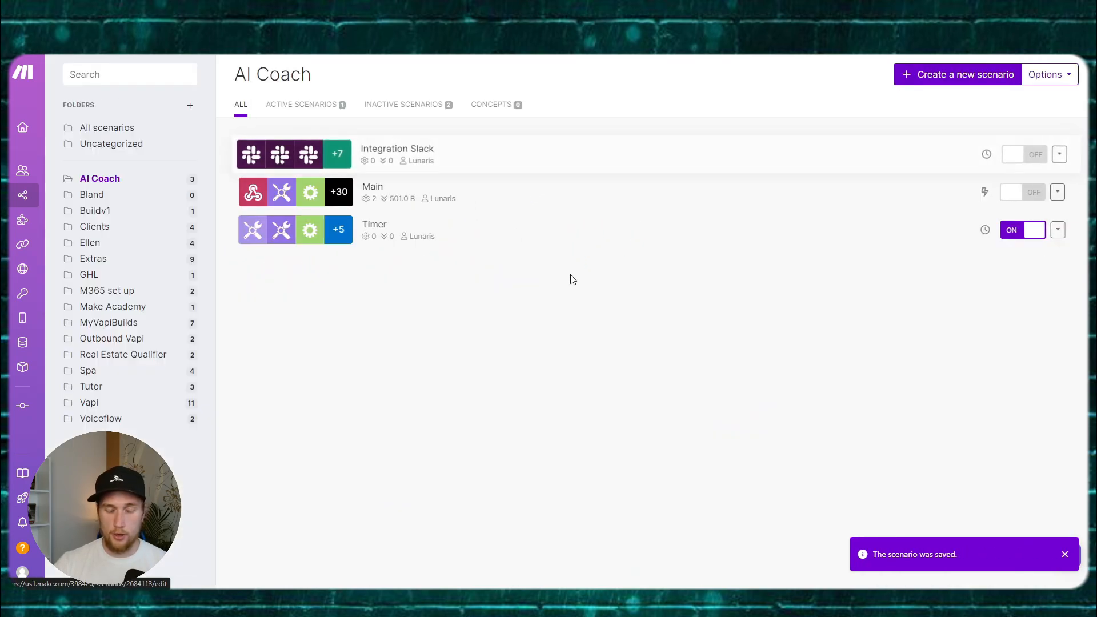